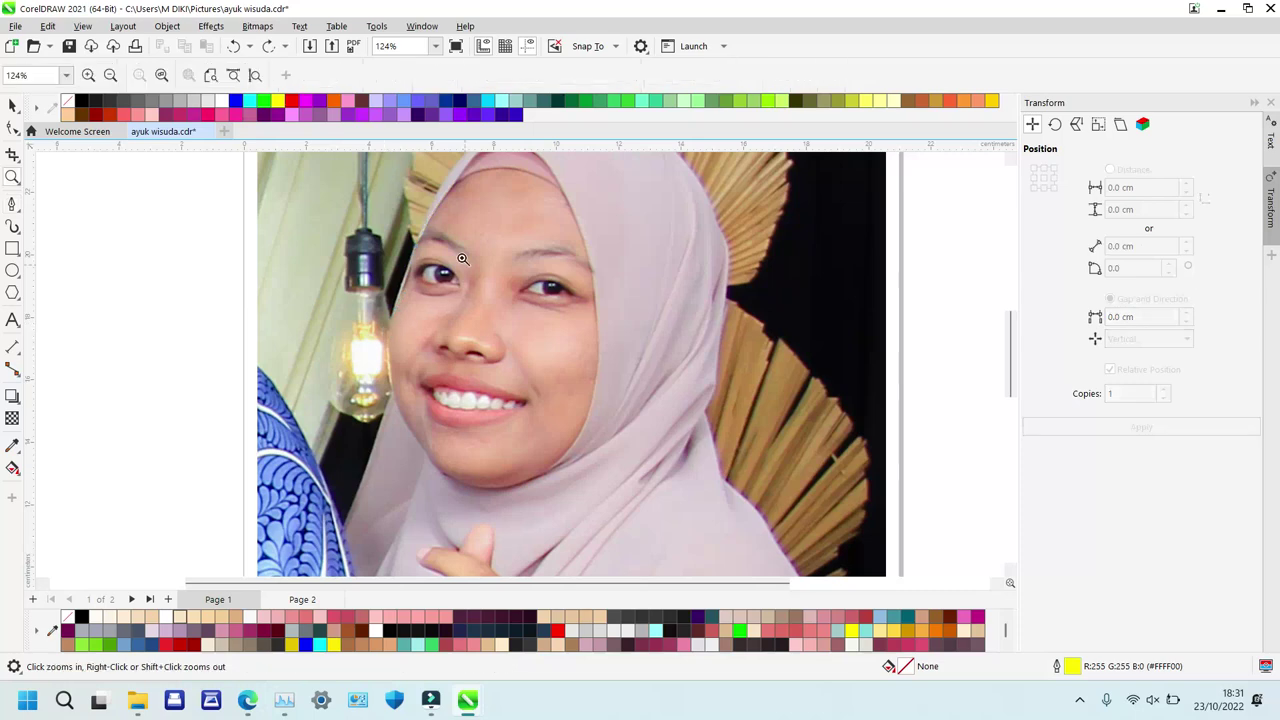
# Trace the face outline with the Pen tool from the temple beside the lamp down the cheek and around the chin to the opposite jaw.
pyautogui.click(612, 470)
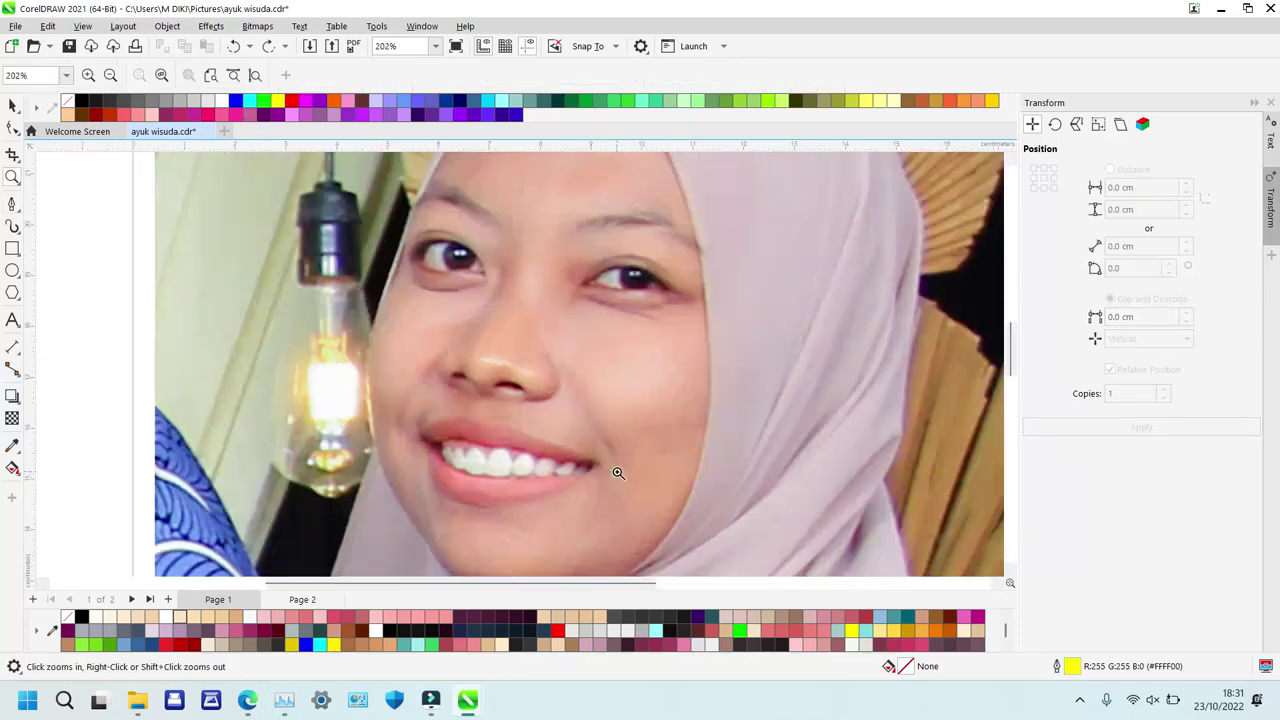
pyautogui.press('p')
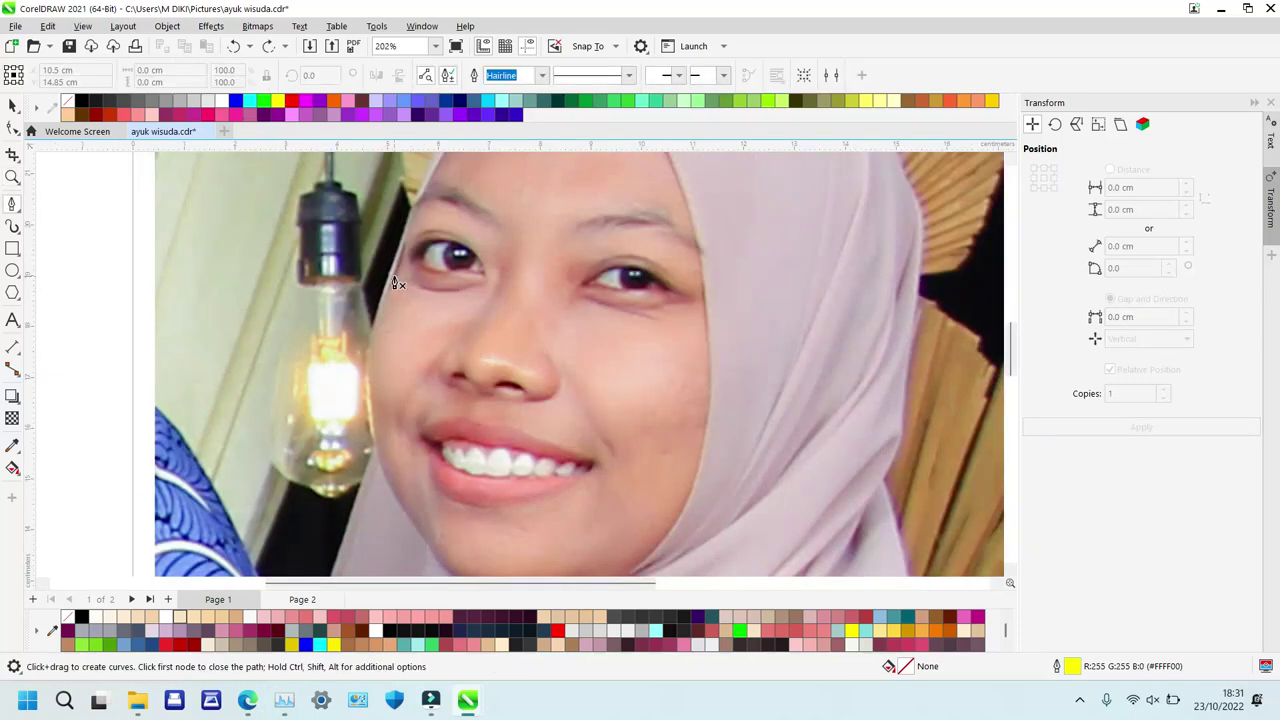
pyautogui.click(393, 274)
pyautogui.moveTo(370, 395); pyautogui.dragTo(380, 450)
pyautogui.moveTo(408, 518); pyautogui.dragTo(433, 560)
pyautogui.hotkey('ctrl', 'z')
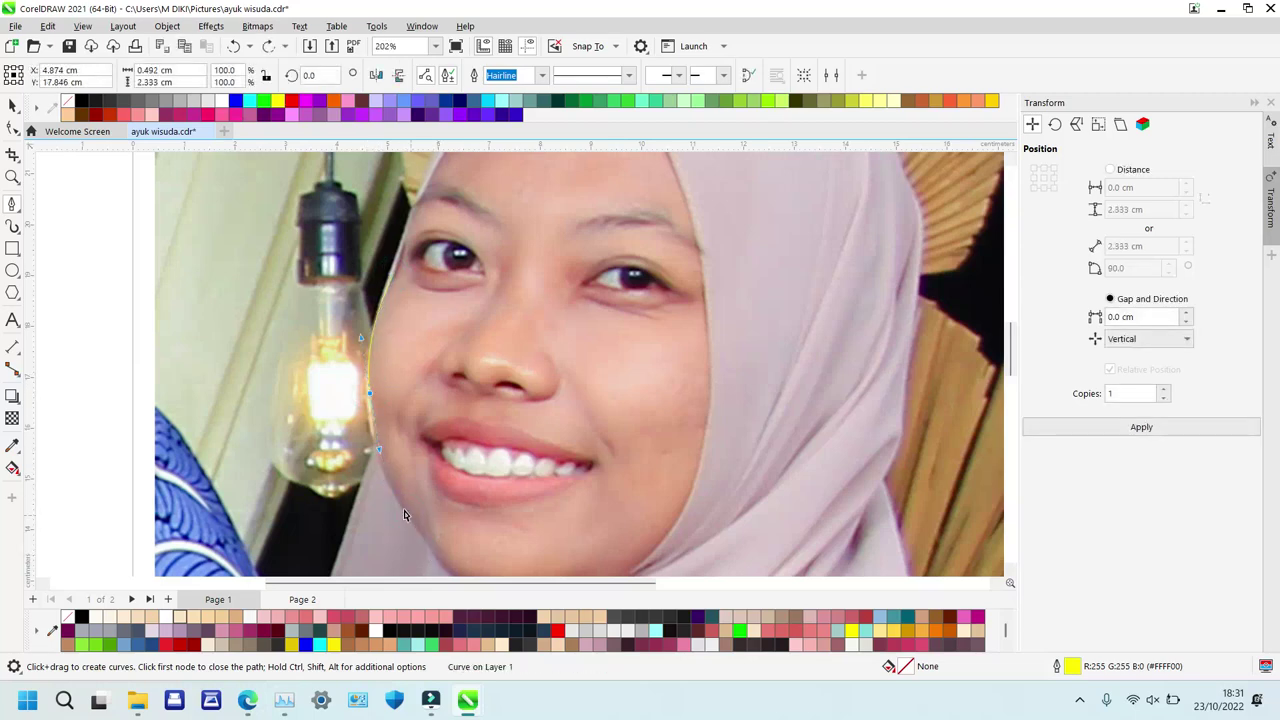
pyautogui.moveTo(393, 507); pyautogui.dragTo(420, 534)
pyautogui.scroll(-3, 600, 480)
pyautogui.moveTo(458, 410); pyautogui.dragTo(480, 420)
pyautogui.moveTo(573, 428); pyautogui.dragTo(618, 413)
pyautogui.moveTo(673, 362); pyautogui.dragTo(686, 330)
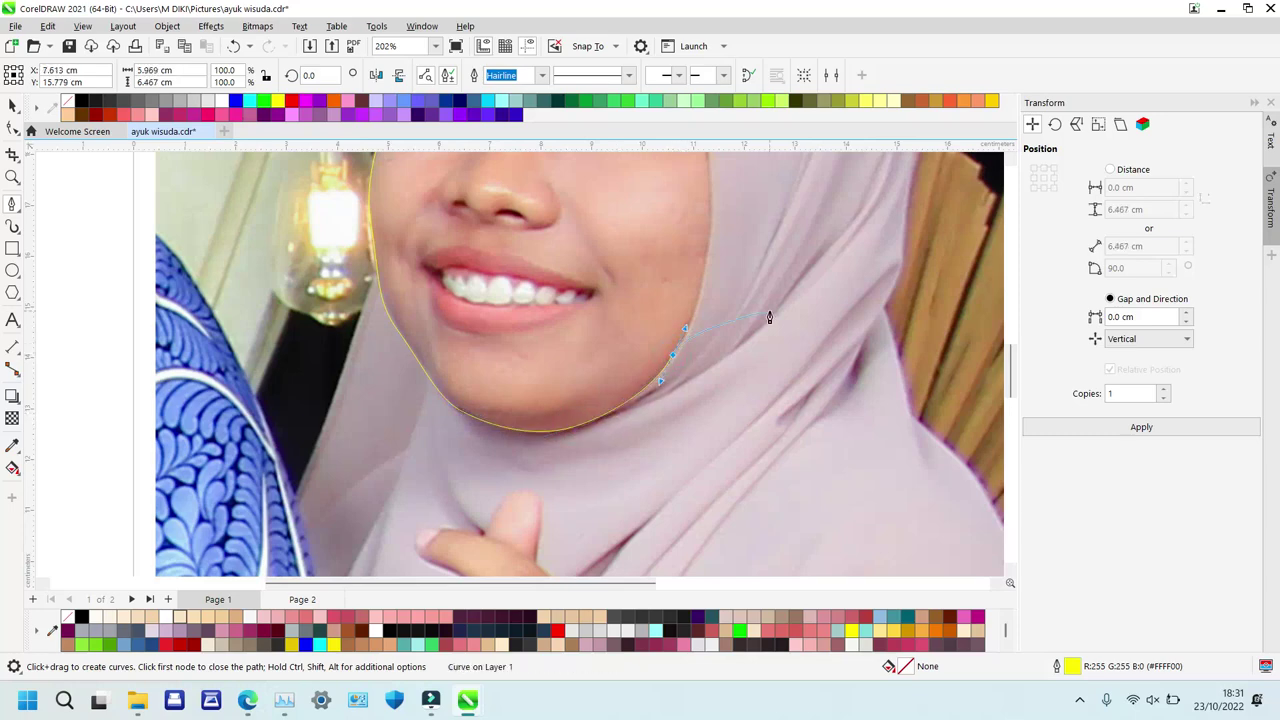
# Continue the face outline from the jaw up the far cheek along the hijab edge to beside the eye.
pyautogui.scroll(3, 766, 314)
pyautogui.scroll(1, 769, 317)
pyautogui.moveTo(711, 443); pyautogui.dragTo(709, 368)
pyautogui.scroll(-2, 710, 368)
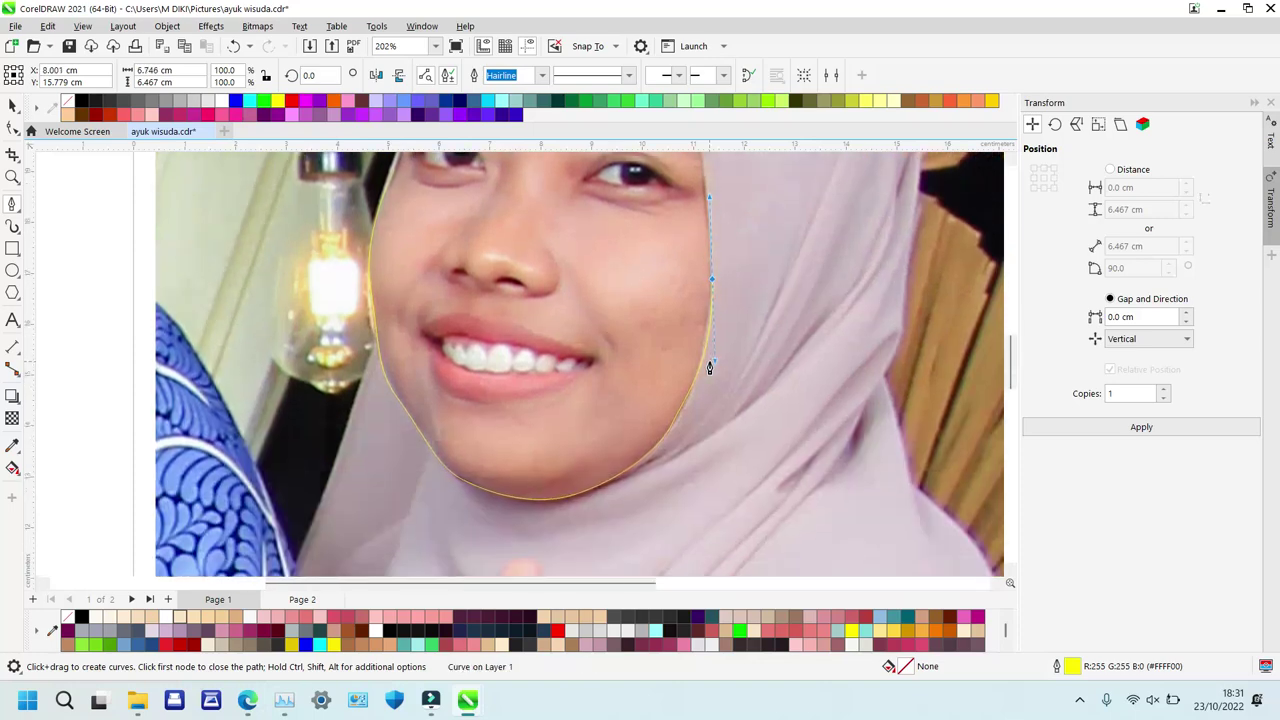
pyautogui.scroll(1, 710, 368)
pyautogui.hotkey('ctrl', 'z')
pyautogui.moveTo(707, 356); pyautogui.dragTo(711, 318)
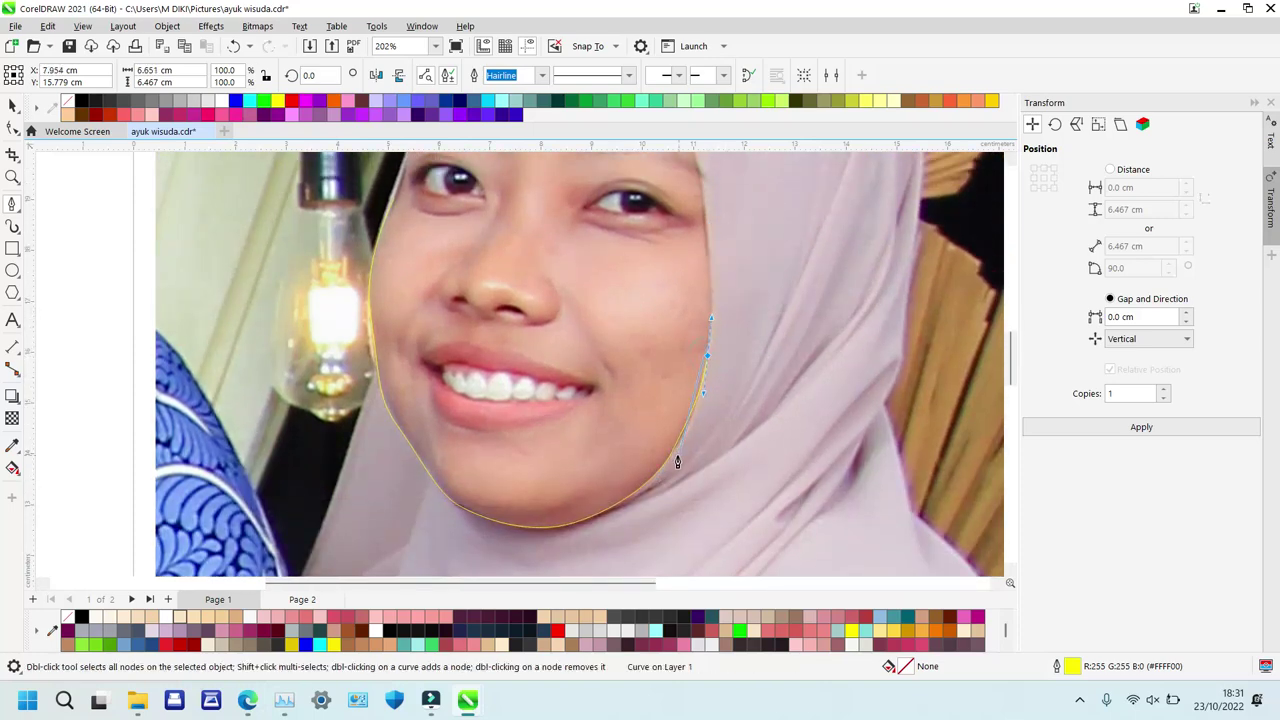
pyautogui.scroll(2, 695, 310)
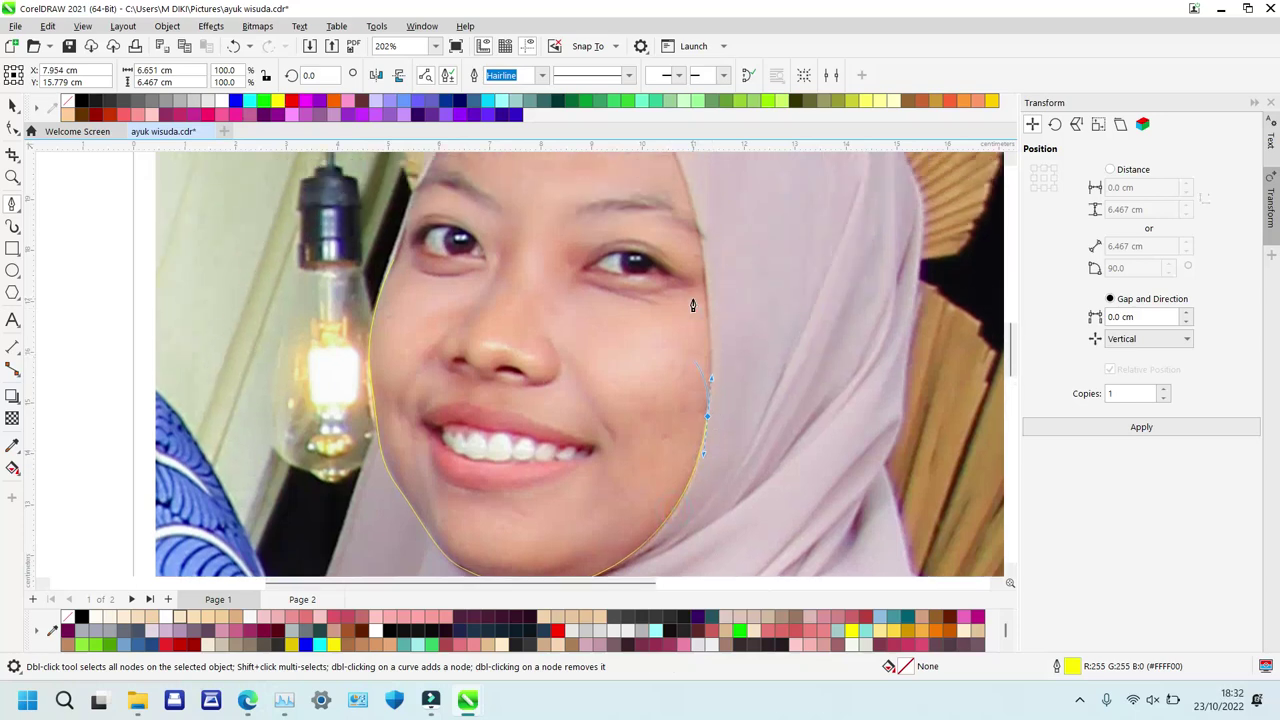
pyautogui.moveTo(699, 329); pyautogui.dragTo(683, 263)
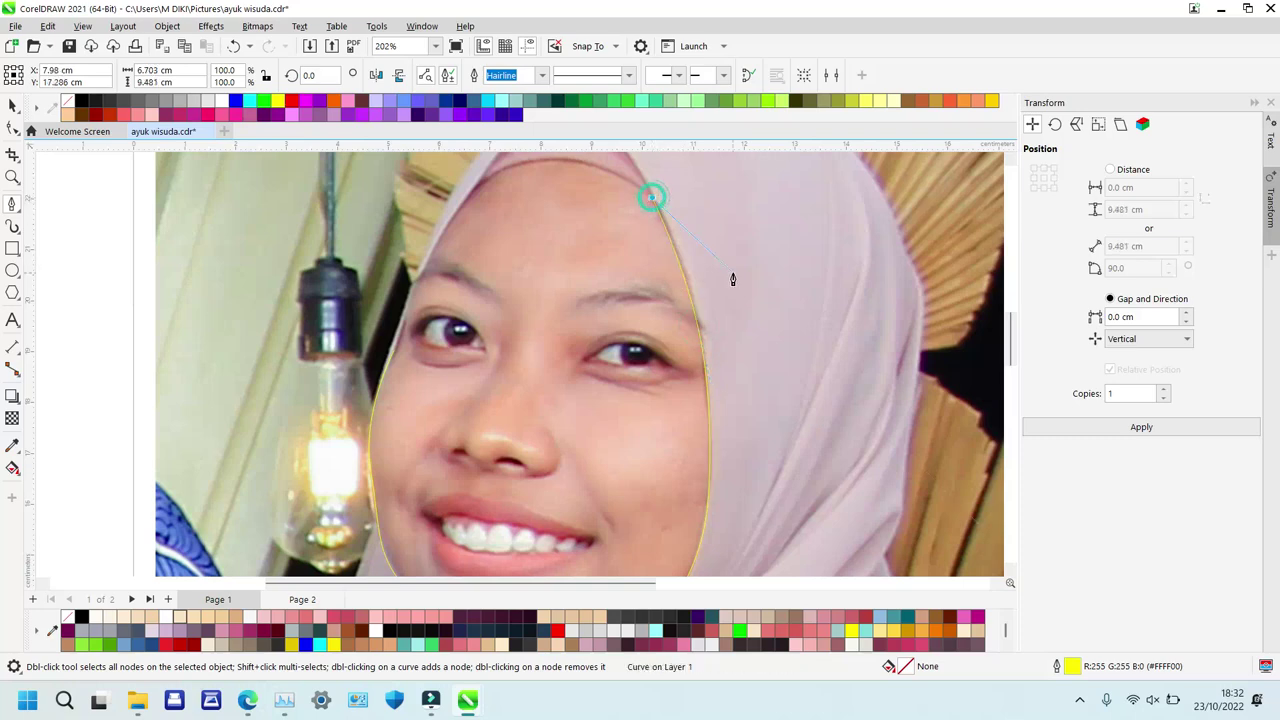
# Complete the face outline over the forehead and down to its starting node, closing a shape about 6.7 × 10.2 cm.
pyautogui.scroll(1, 734, 277)
pyautogui.moveTo(567, 238); pyautogui.dragTo(517, 233)
pyautogui.click(475, 265)
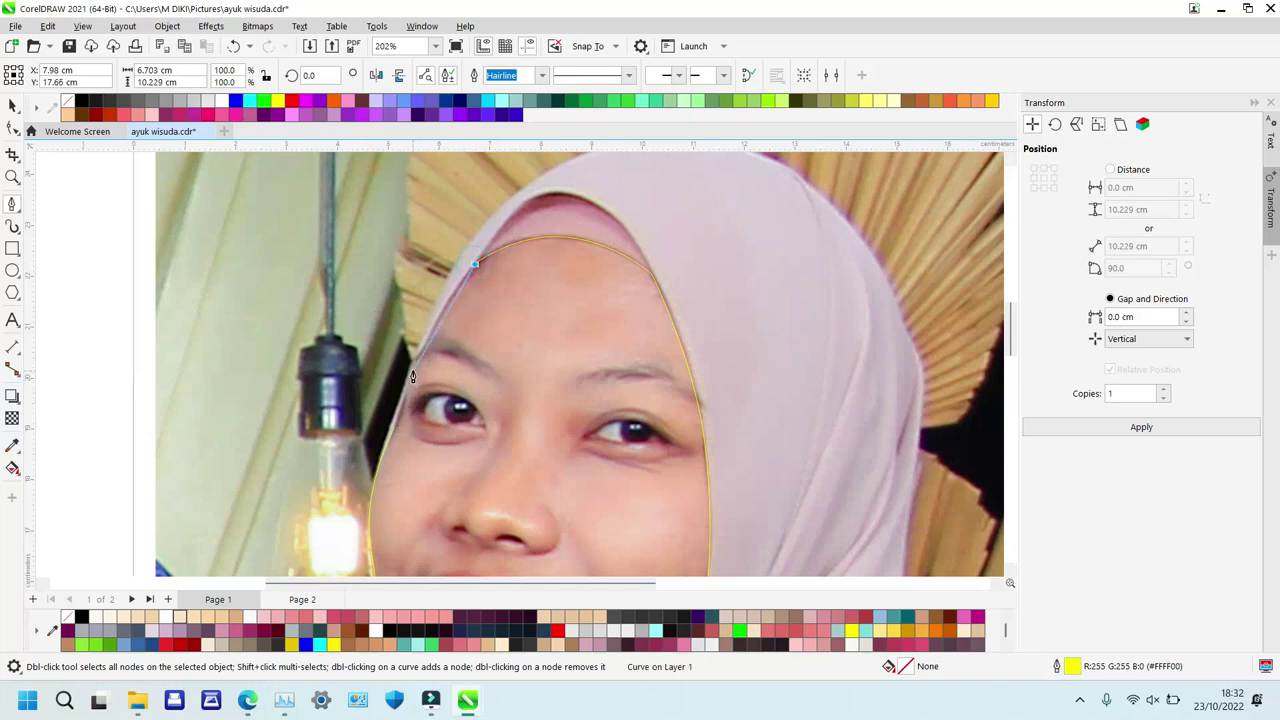
pyautogui.moveTo(423, 338); pyautogui.dragTo(407, 392)
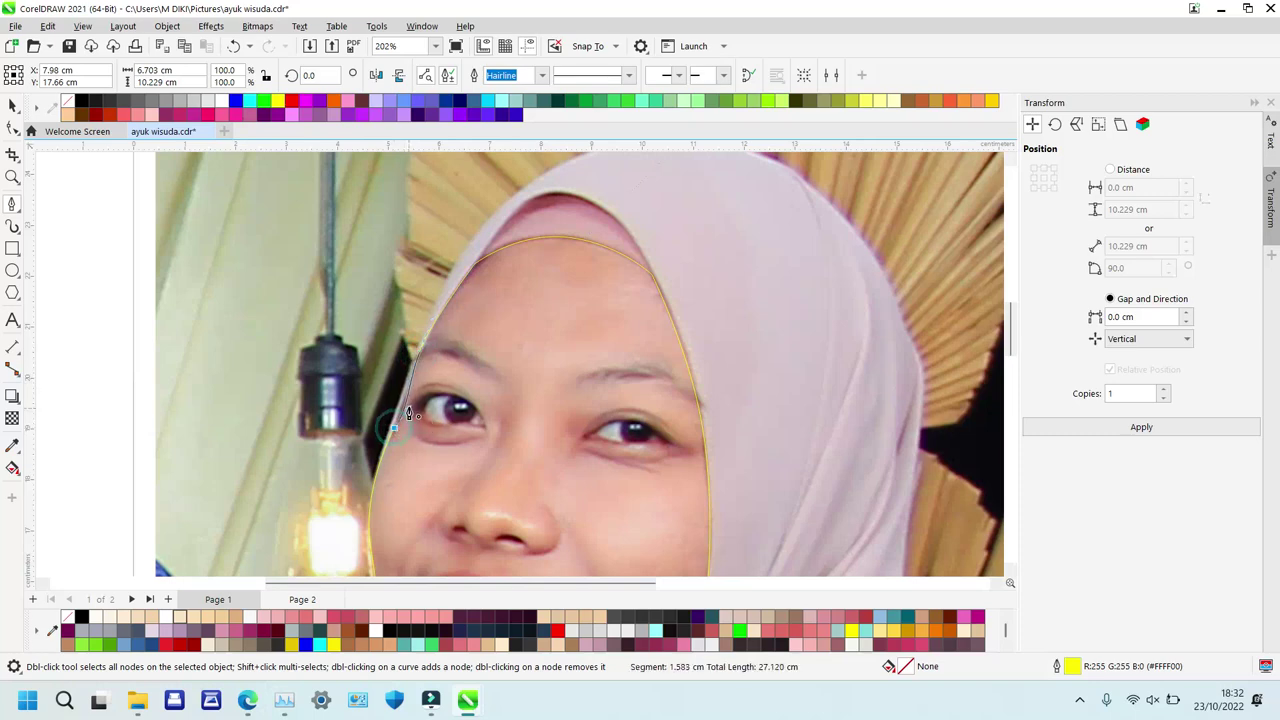
pyautogui.click(405, 420)
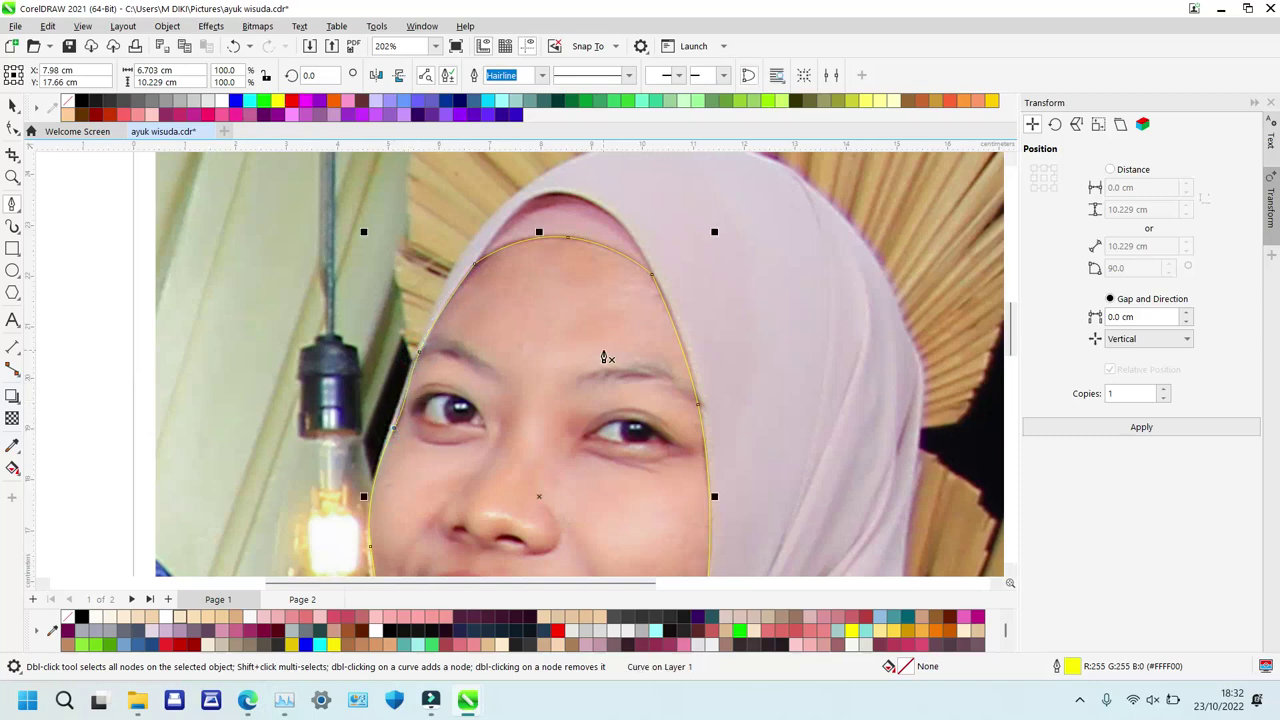
# Start a Pen outline at the inner corner of the eye nearest the lamp and follow the upper eyelid crease to its outer end.
pyautogui.press('z')
pyautogui.moveTo(368, 358); pyautogui.dragTo(647, 479)
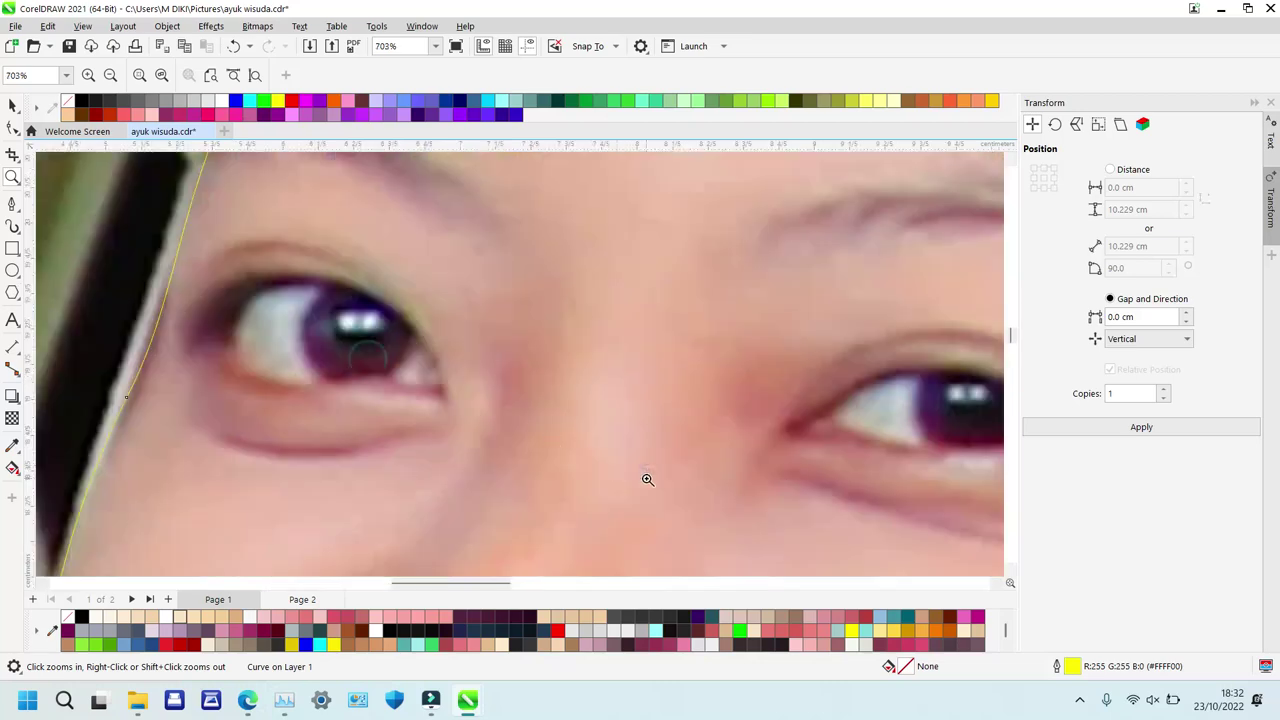
pyautogui.click(445, 404)
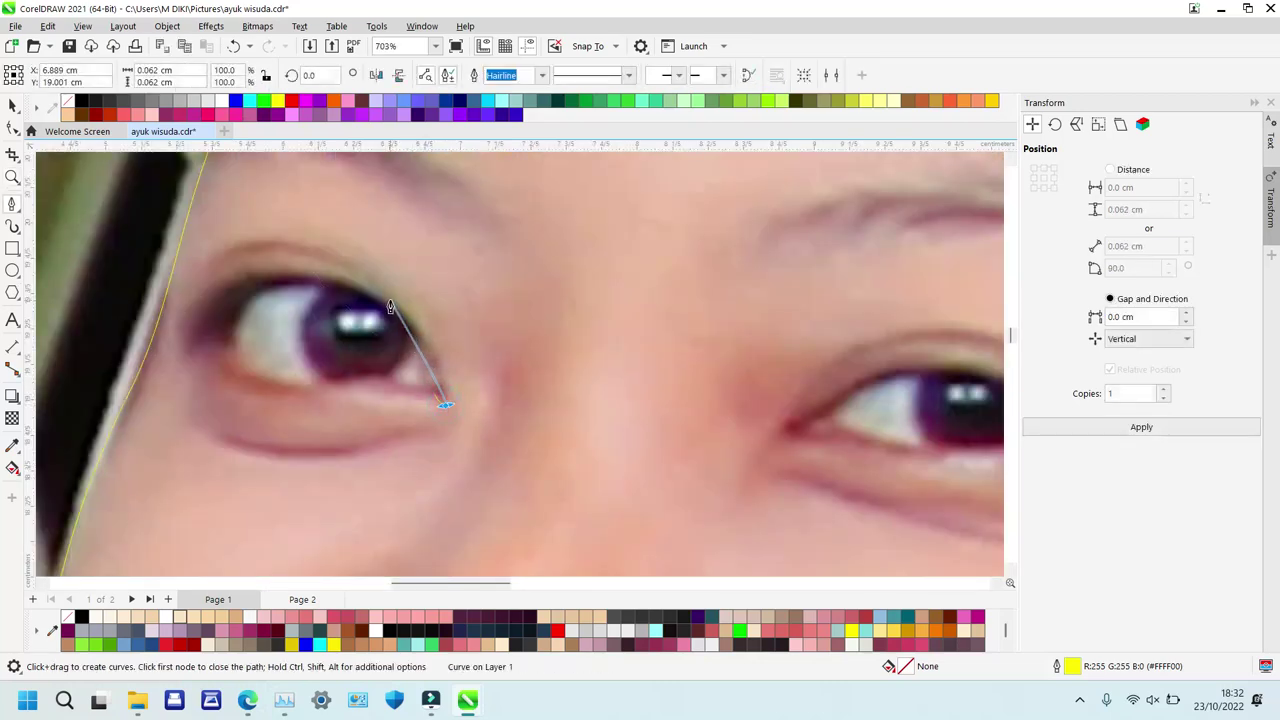
pyautogui.click(369, 272)
pyautogui.moveTo(366, 273); pyautogui.dragTo(299, 225)
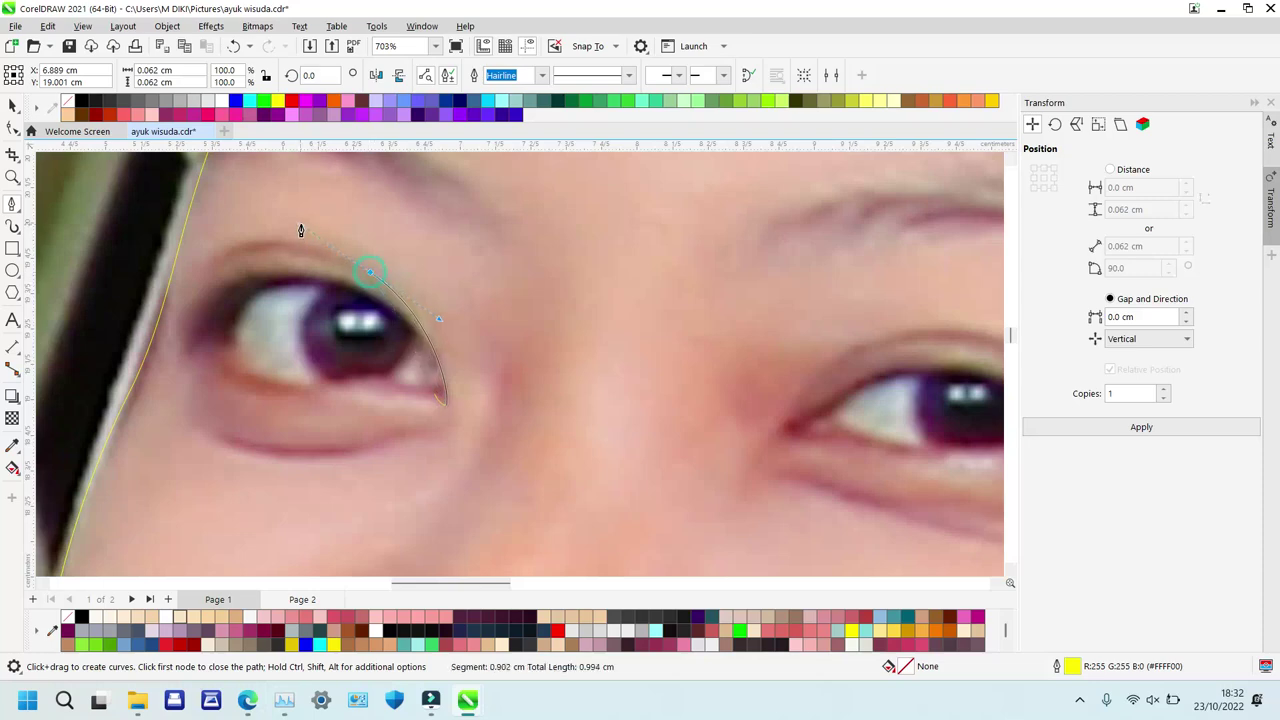
pyautogui.click(202, 257)
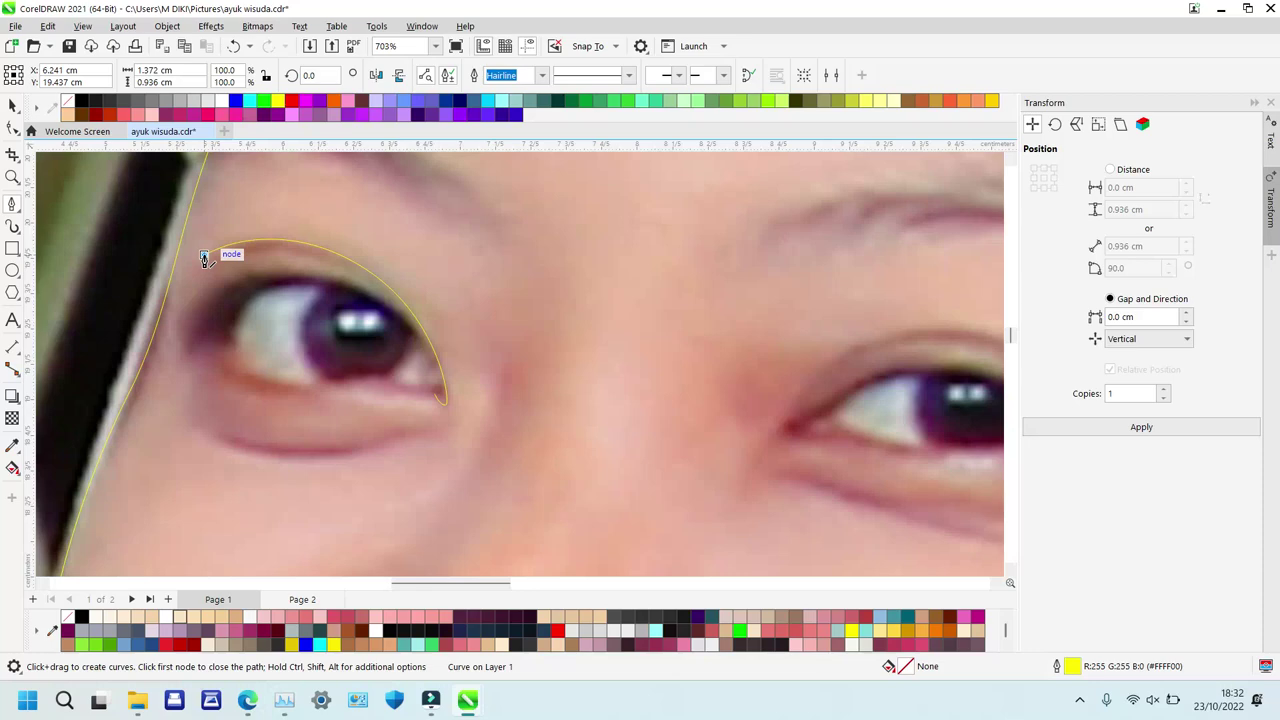
pyautogui.click(204, 256)
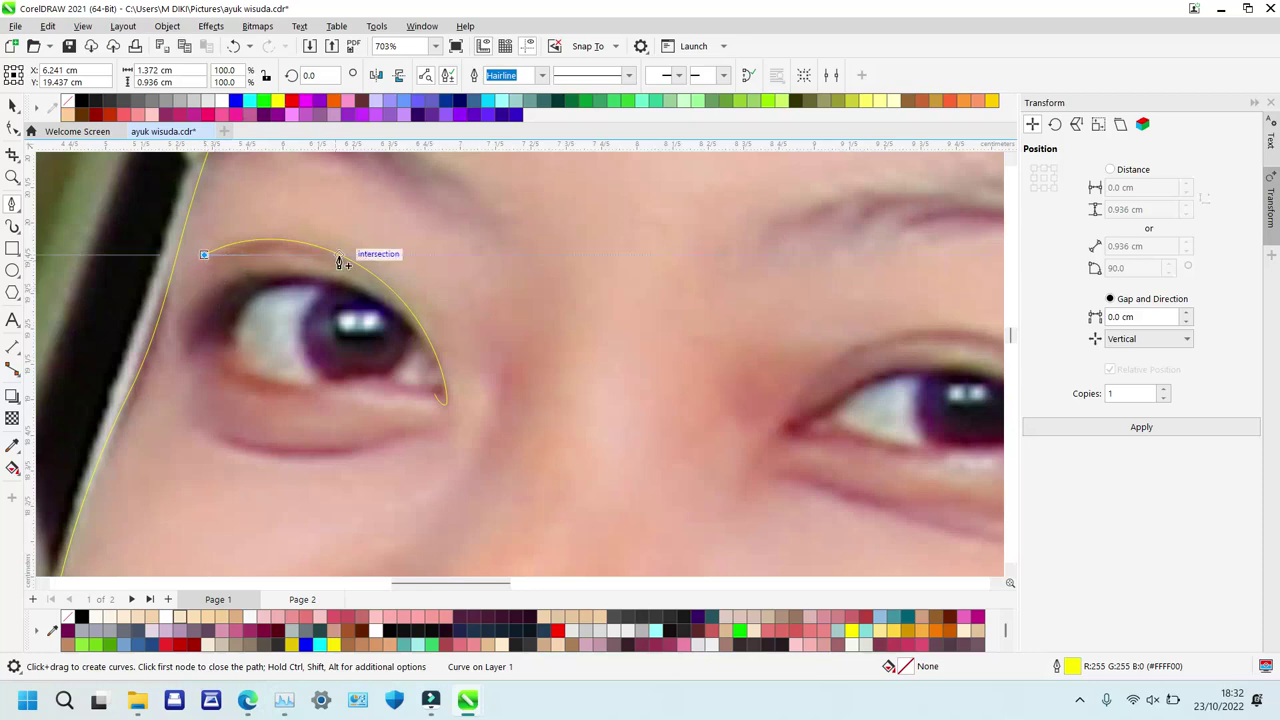
# Extend the eyelid outline back under the crease, along the upper lash line, and around the eye's outer corner.
pyautogui.moveTo(304, 250); pyautogui.dragTo(349, 267)
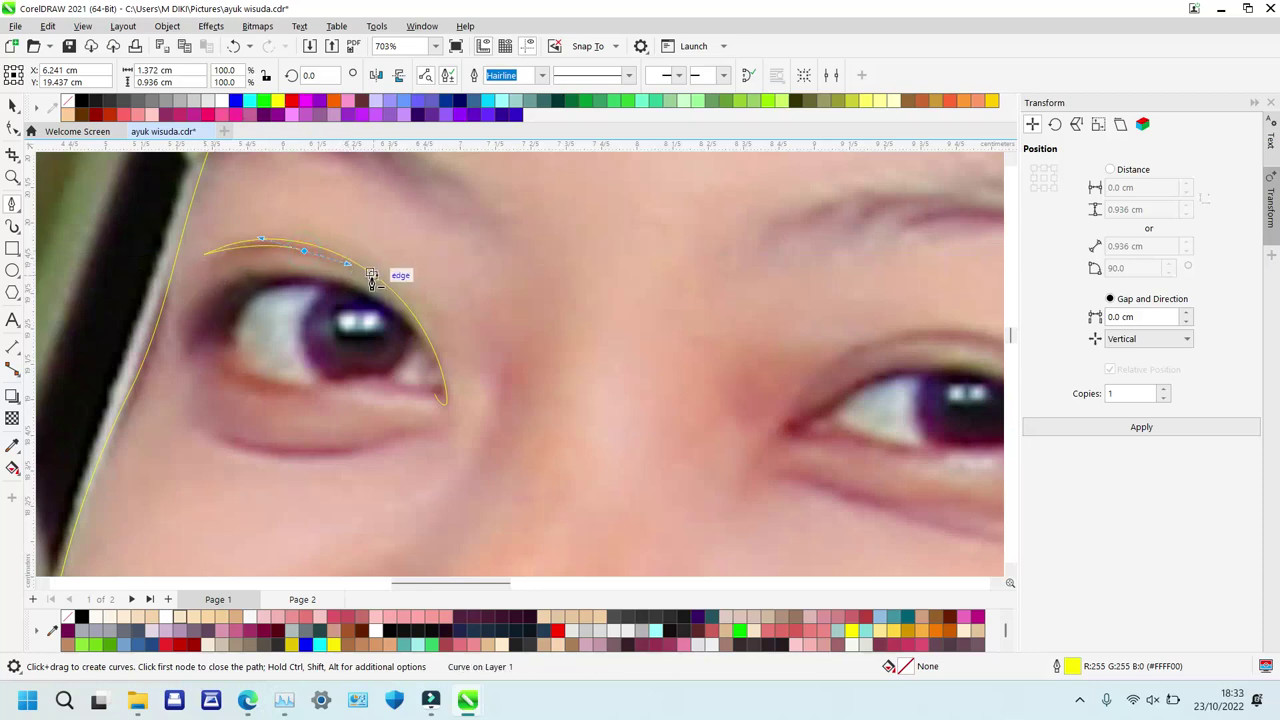
pyautogui.click(366, 283)
pyautogui.moveTo(231, 283); pyautogui.dragTo(186, 304)
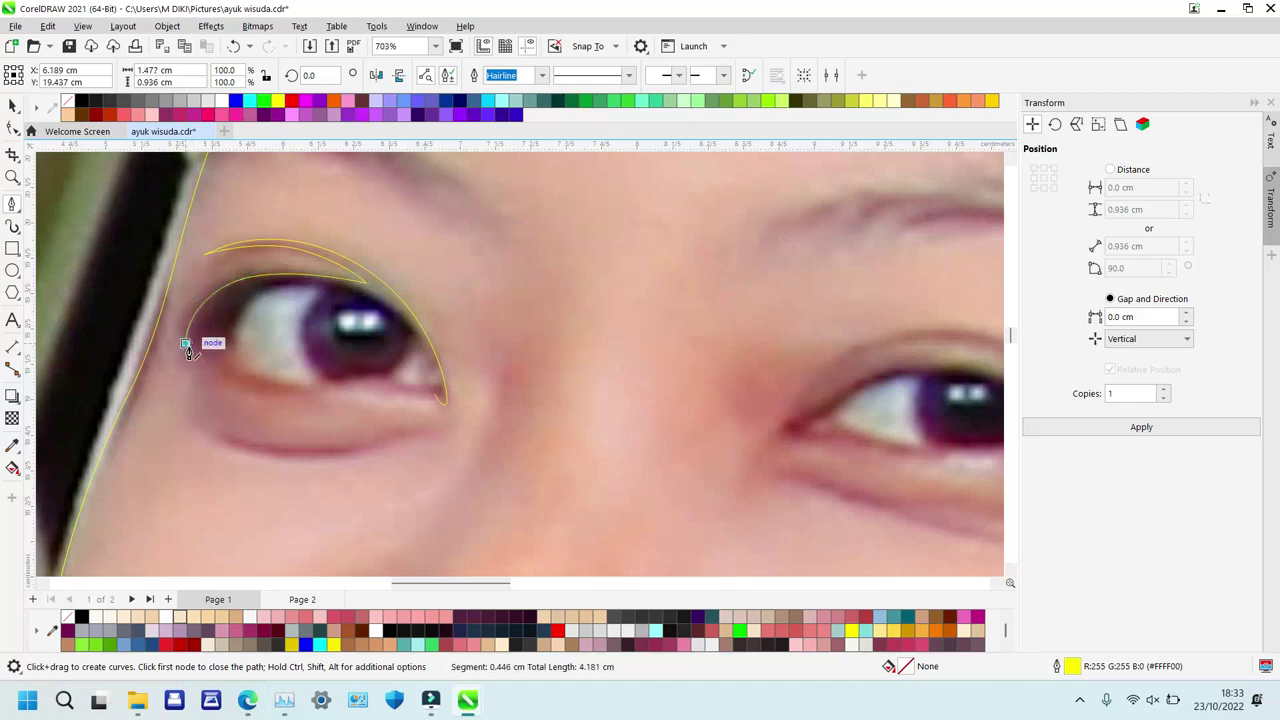
pyautogui.moveTo(211, 347); pyautogui.dragTo(224, 345)
pyautogui.moveTo(246, 377); pyautogui.dragTo(267, 260)
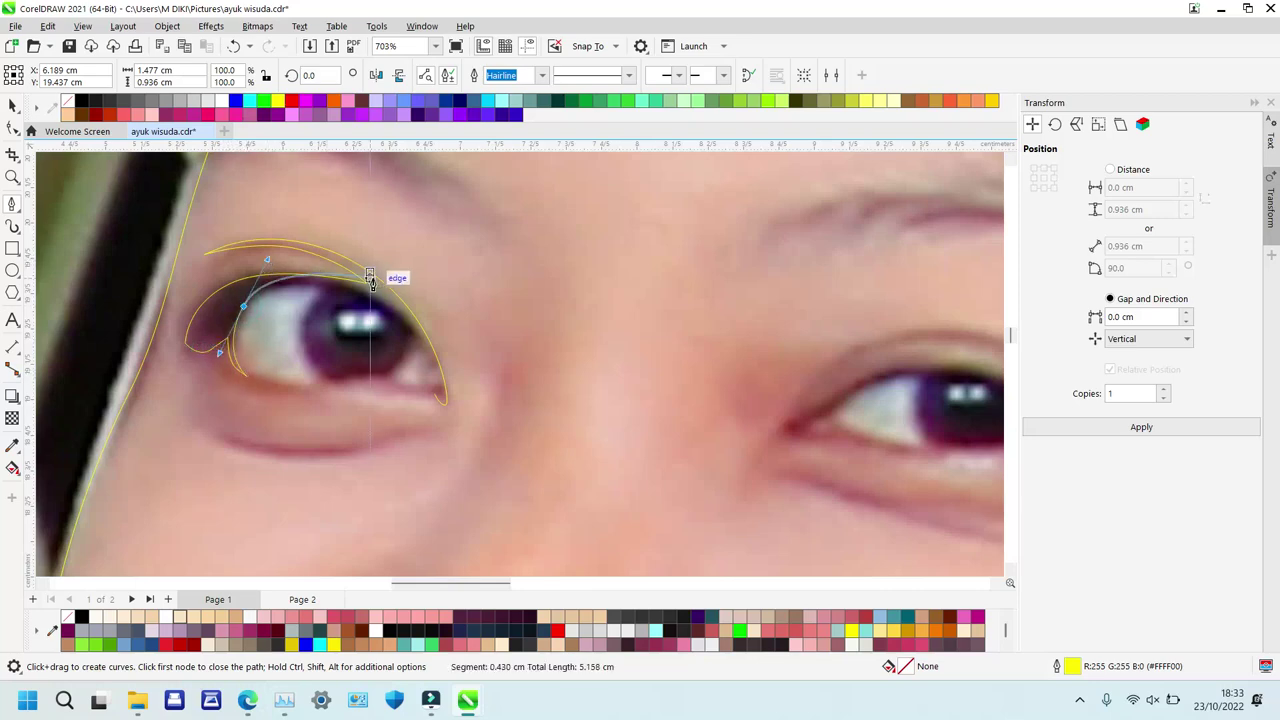
# Trace the lower edge of the upper lash line to the inner corner and close the eyelid shape, about 1.5 × 0.9 cm.
pyautogui.moveTo(369, 296); pyautogui.dragTo(446, 396)
pyautogui.hotkey('ctrl', 'z')
pyautogui.click(407, 390)
pyautogui.click(436, 395)
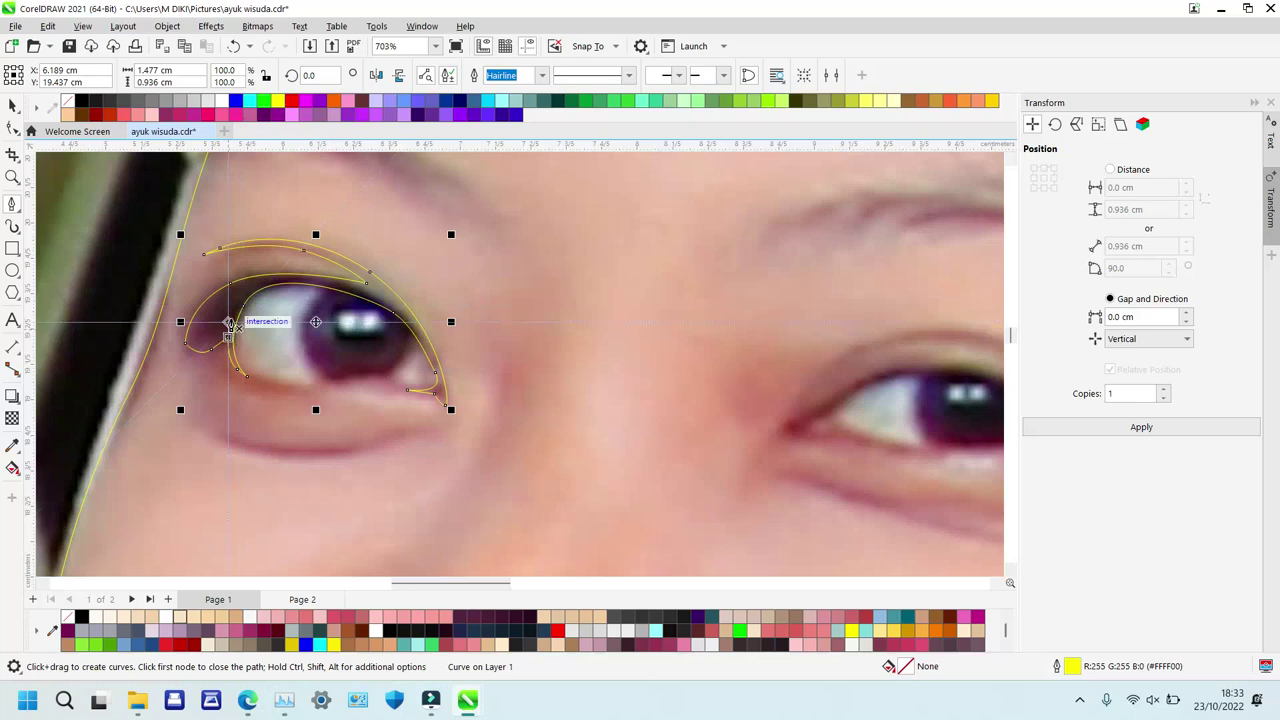
# Trace a closed outline of the eye opening with the Pen tool, about 1.2 × 0.6 cm.
pyautogui.click(229, 318)
pyautogui.moveTo(262, 377); pyautogui.dragTo(308, 384)
pyautogui.moveTo(393, 383); pyautogui.dragTo(448, 388)
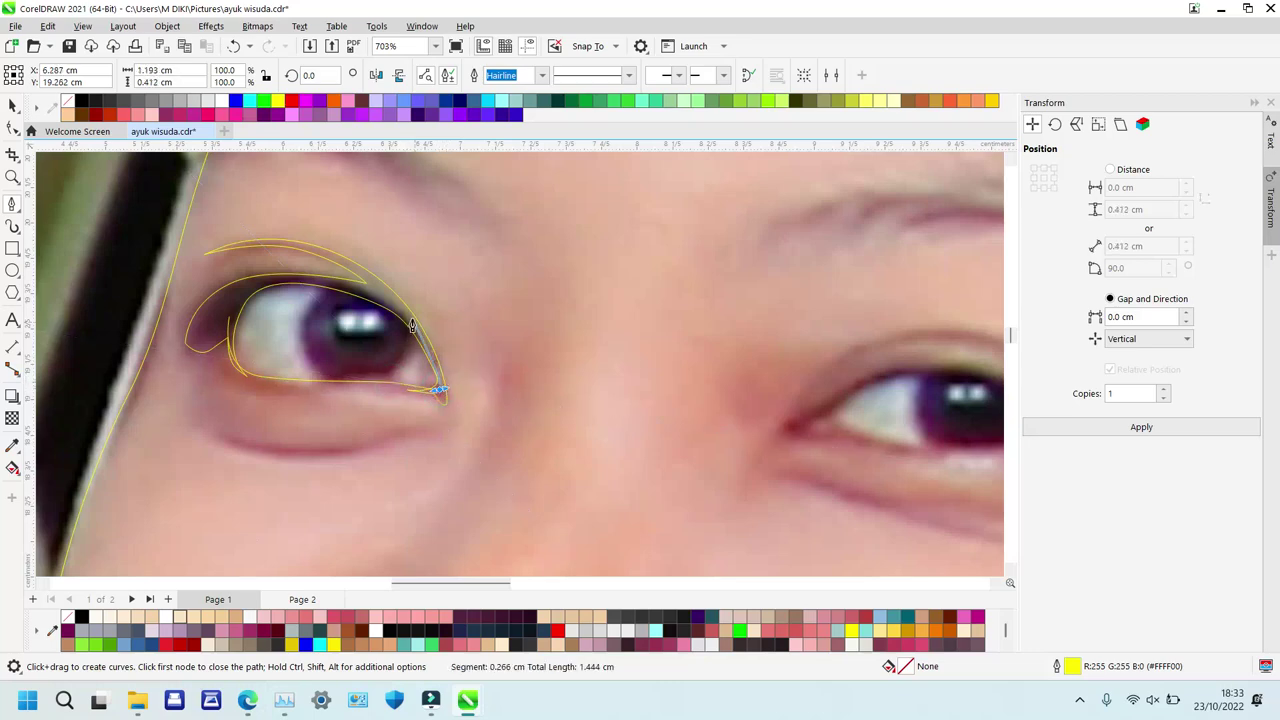
pyautogui.moveTo(397, 308); pyautogui.dragTo(375, 292)
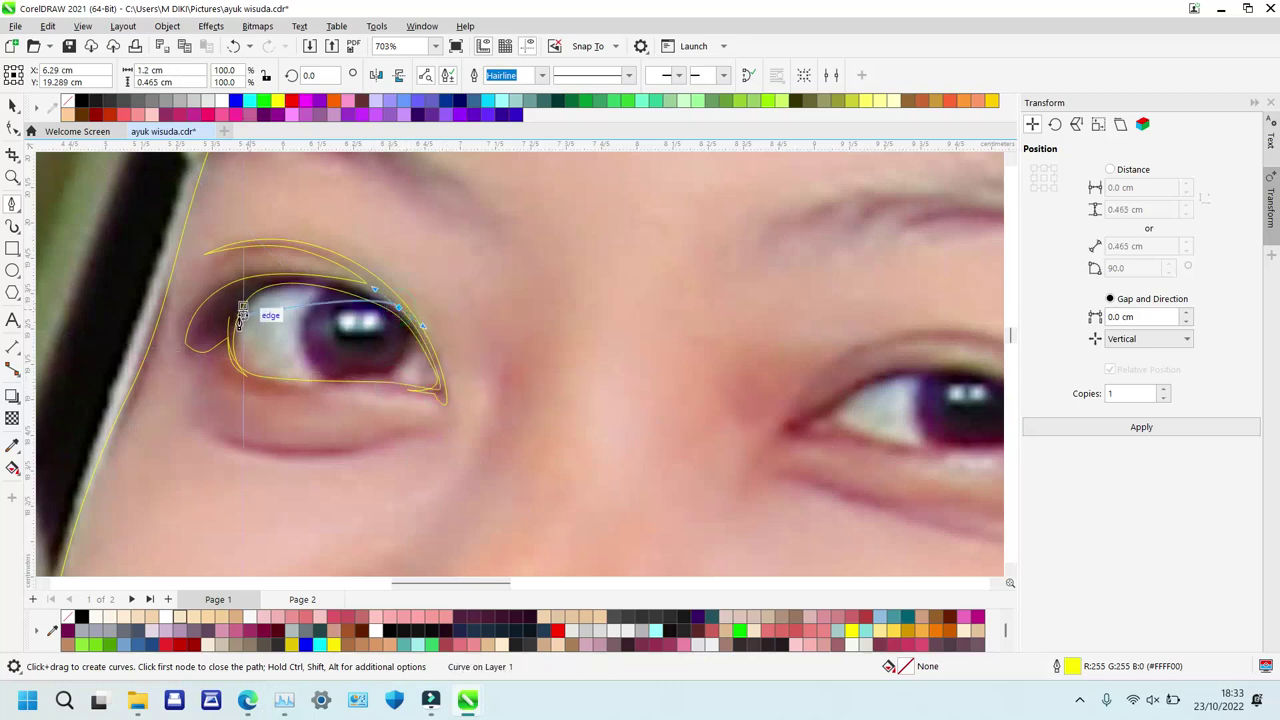
pyautogui.moveTo(228, 316)
pyautogui.mouseDown()
pyautogui.moveTo(242, 255)
pyautogui.moveTo(229, 309)
pyautogui.mouseUp()
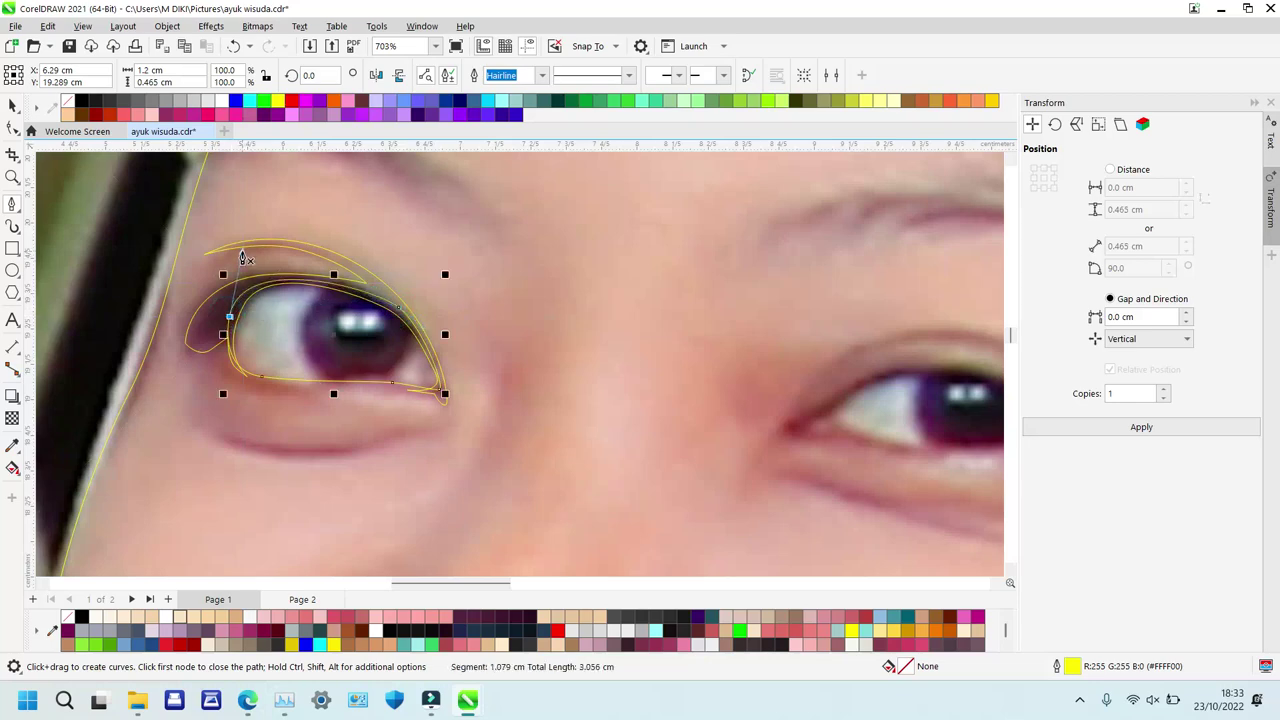
# Draw an ellipse around the iris and clip it to the eye opening, deleting the excess.
pyautogui.press('F7')
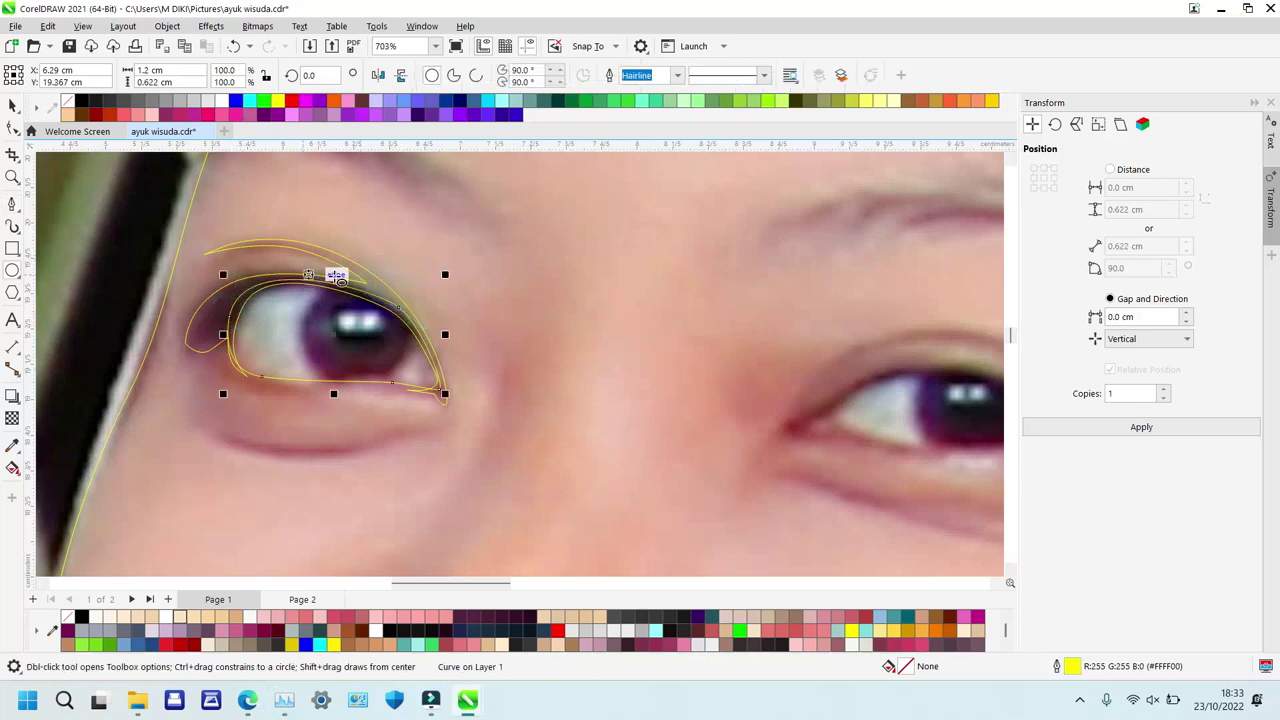
pyautogui.moveTo(308, 262); pyautogui.dragTo(392, 372)
pyautogui.press('space')
pyautogui.moveTo(398, 280); pyautogui.dragTo(392, 302)
pyautogui.keyDown('shift'); pyautogui.click(257, 302); pyautogui.keyUp('shift')
pyautogui.press('Delete')
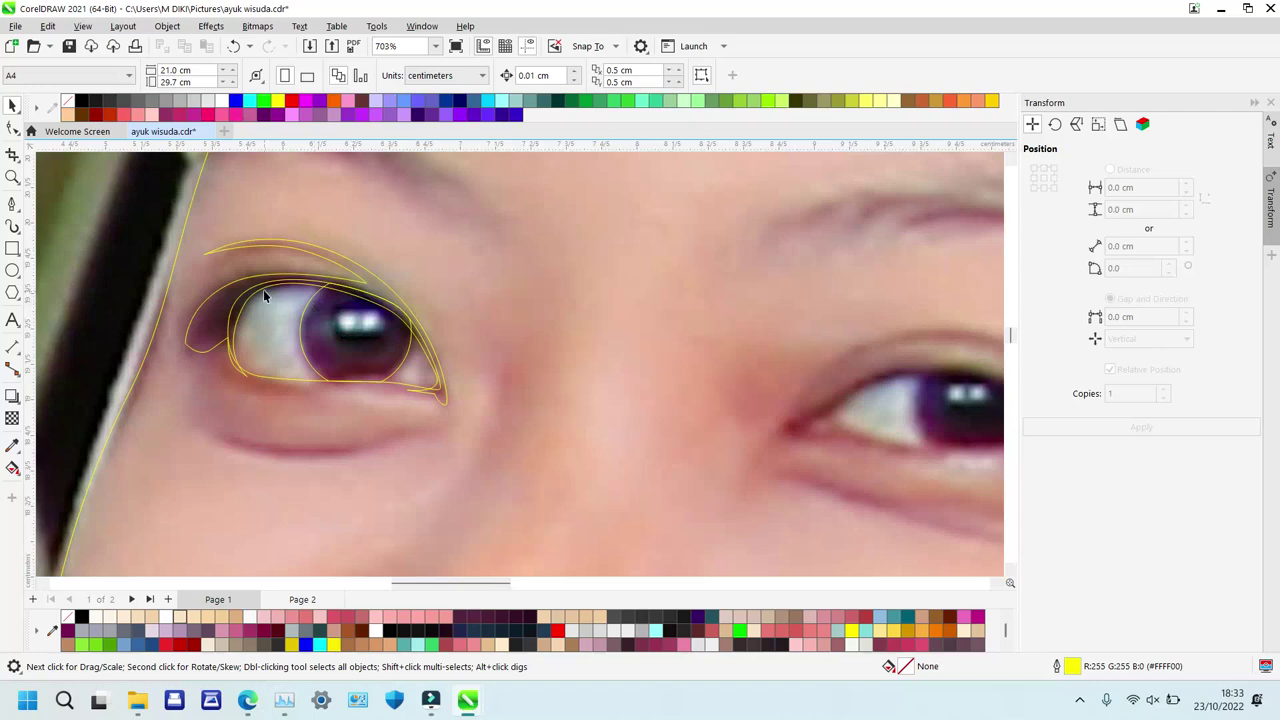
# Draw two small rectangles over the iris highlights, about 0.12 × 0.11 cm and 0.09 × 0.10 cm.
pyautogui.press('z')
pyautogui.moveTo(206, 254); pyautogui.dragTo(505, 405)
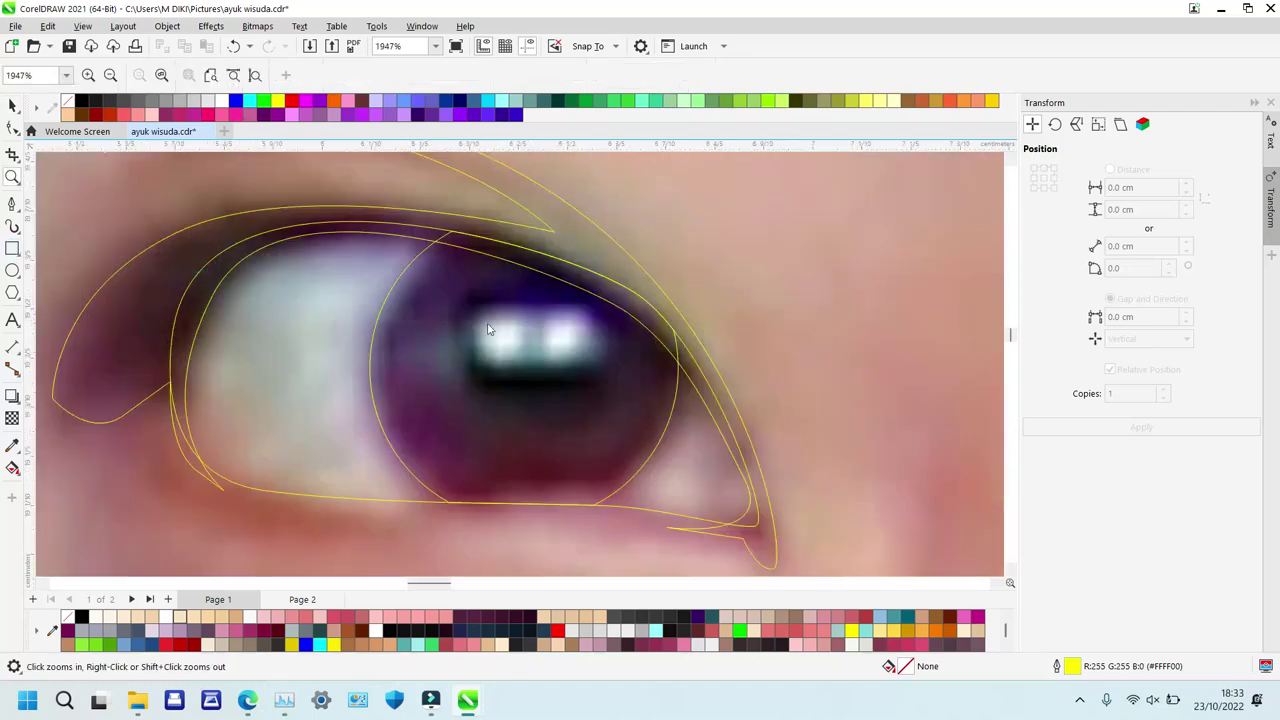
pyautogui.press('F6')
pyautogui.moveTo(464, 310); pyautogui.dragTo(524, 360)
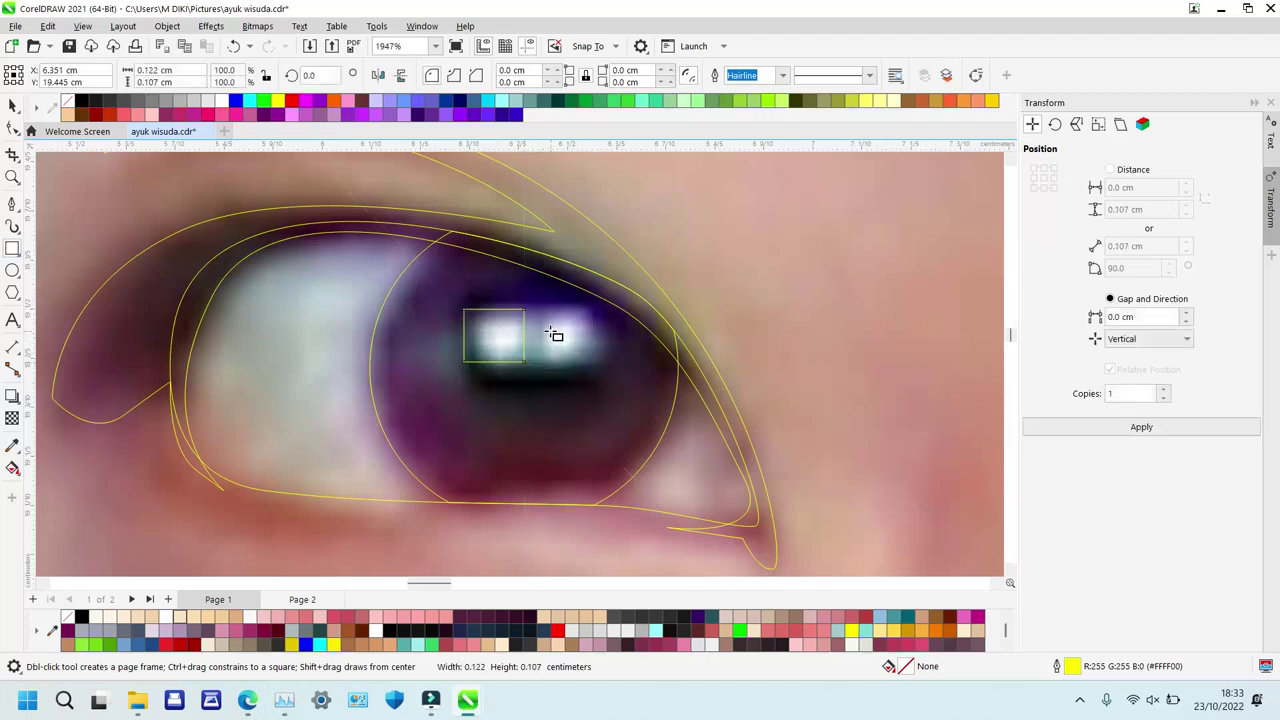
pyautogui.moveTo(543, 313); pyautogui.dragTo(593, 362)
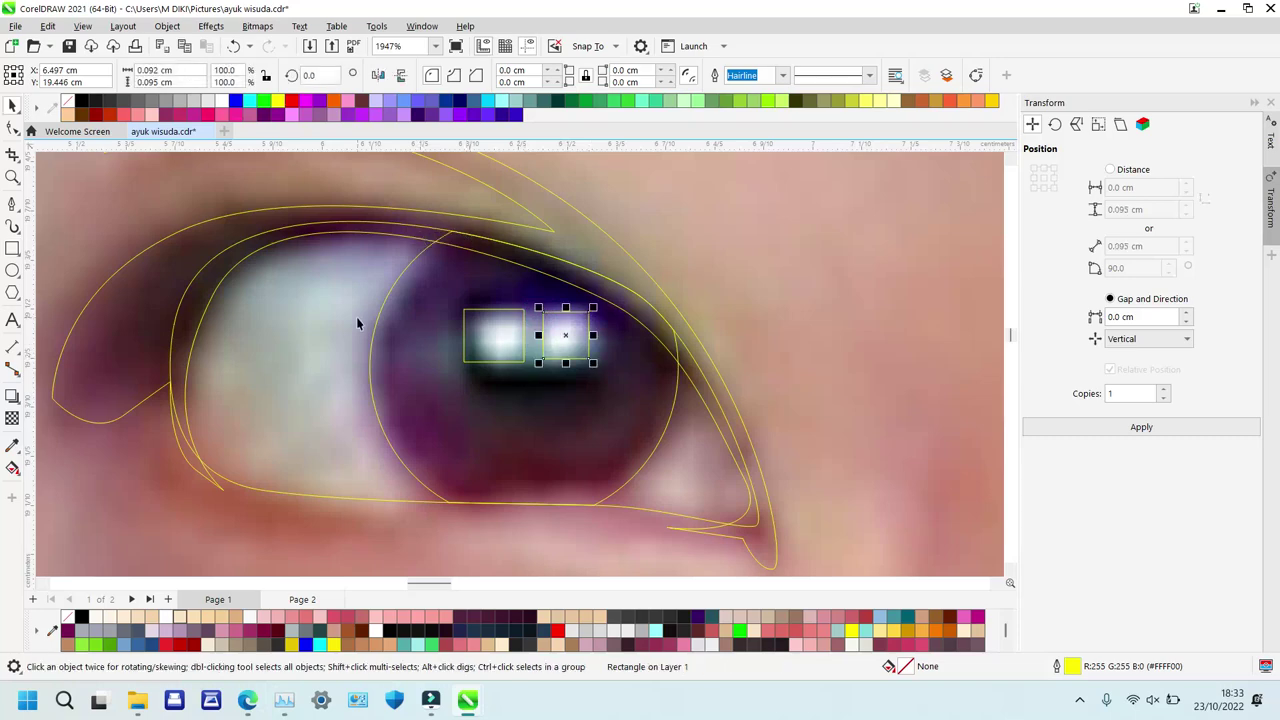
pyautogui.press('p')
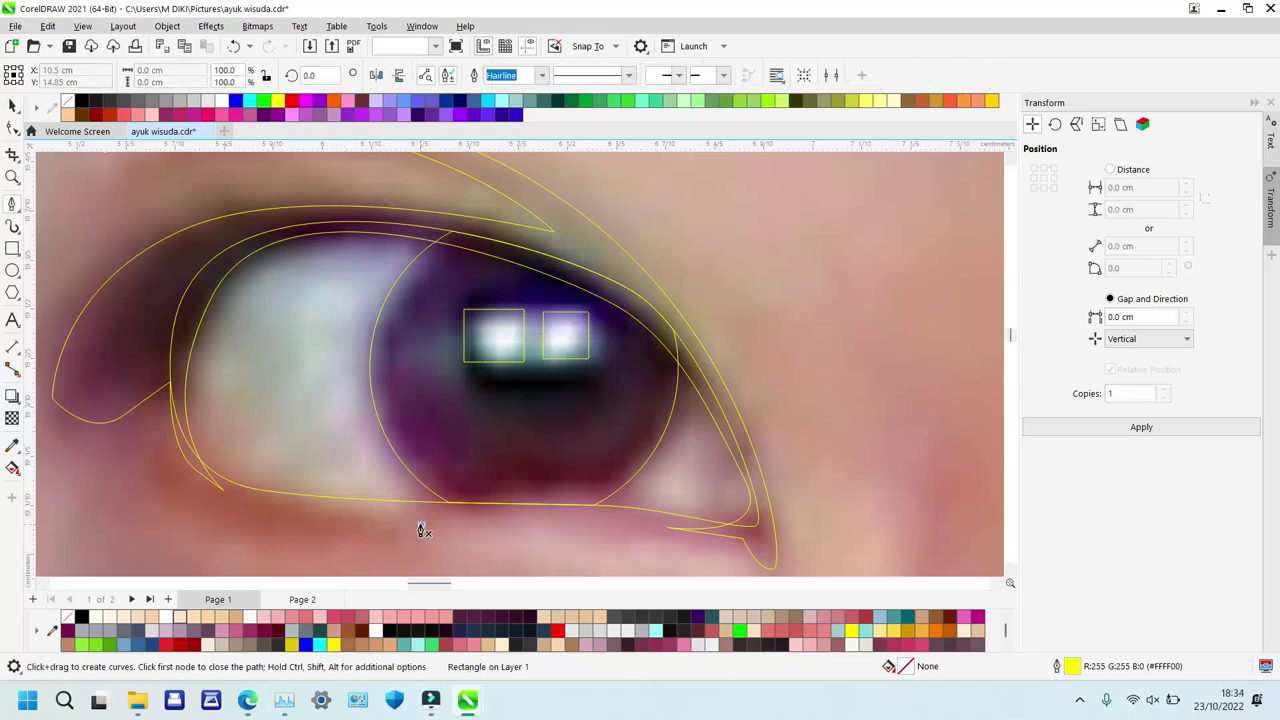
pyautogui.click(420, 522)
pyautogui.moveTo(334, 422); pyautogui.dragTo(323, 355)
pyautogui.click(347, 292)
pyautogui.moveTo(251, 368); pyautogui.dragTo(227, 450)
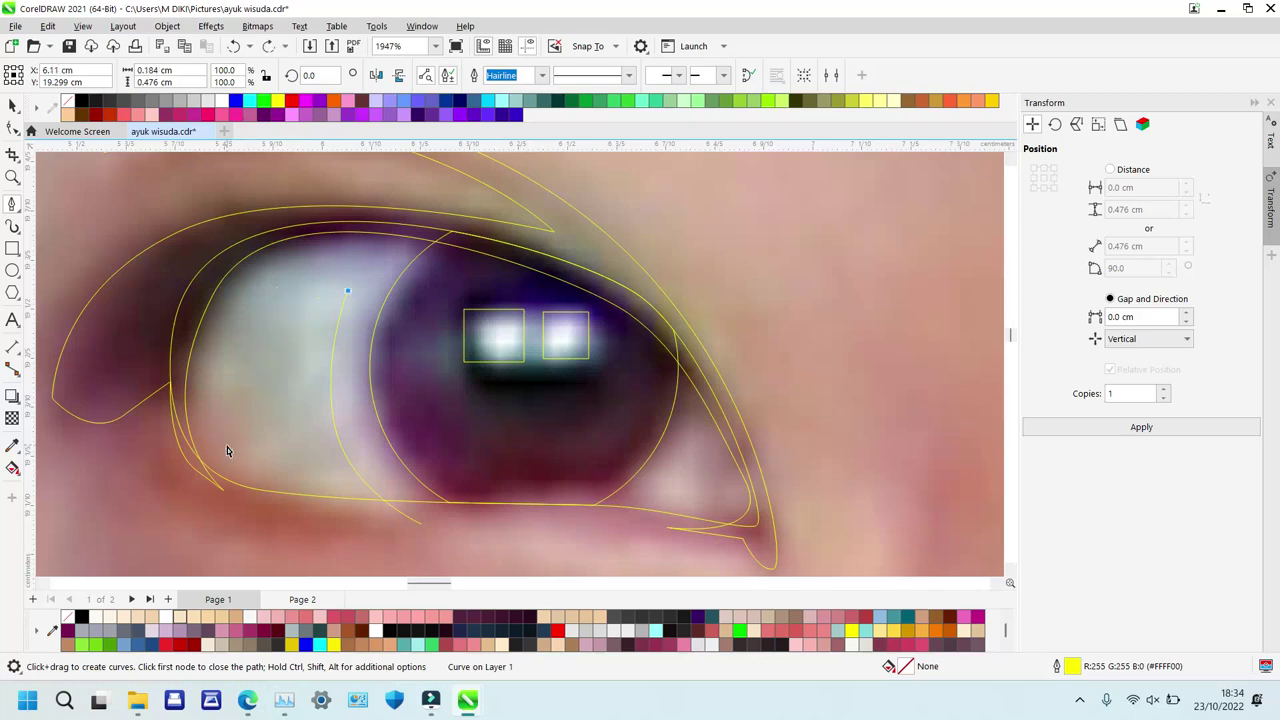
pyautogui.press('Delete')
# Draw a closed Pen shape for the eye's shading, curving across the eye white and iris and looping outside the eye opening.
pyautogui.click(292, 516)
pyautogui.moveTo(279, 355); pyautogui.dragTo(313, 278)
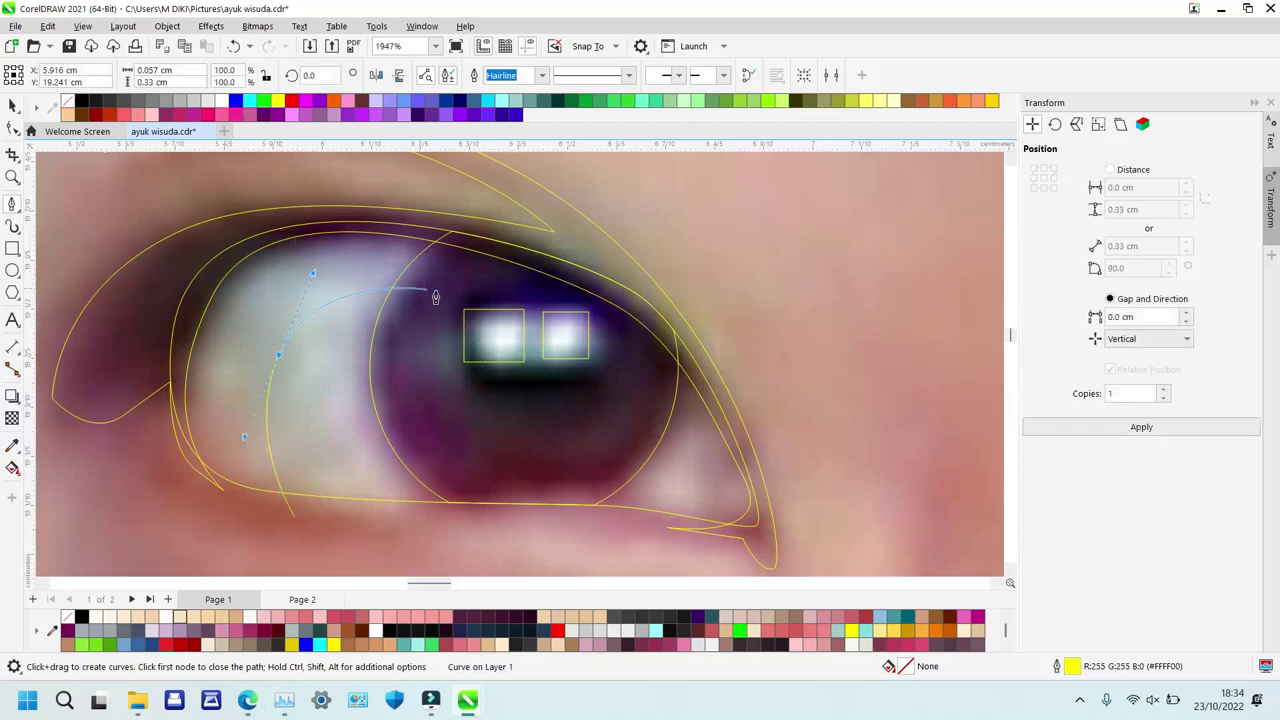
pyautogui.click(447, 293)
pyautogui.moveTo(674, 470); pyautogui.dragTo(711, 546)
pyautogui.moveTo(832, 538); pyautogui.dragTo(818, 496)
pyautogui.click(696, 279)
pyautogui.moveTo(200, 212); pyautogui.dragTo(40, 316)
pyautogui.moveTo(215, 522); pyautogui.dragTo(306, 535)
pyautogui.click(332, 516)
# Intersect the shading shape with the eye opening outline and delete the leftover part outside it.
pyautogui.press('space')
pyautogui.keyDown('shift'); pyautogui.click(365, 375); pyautogui.keyUp('shift')
pyautogui.press('i')
pyautogui.click(296, 286)
pyautogui.press('Delete')
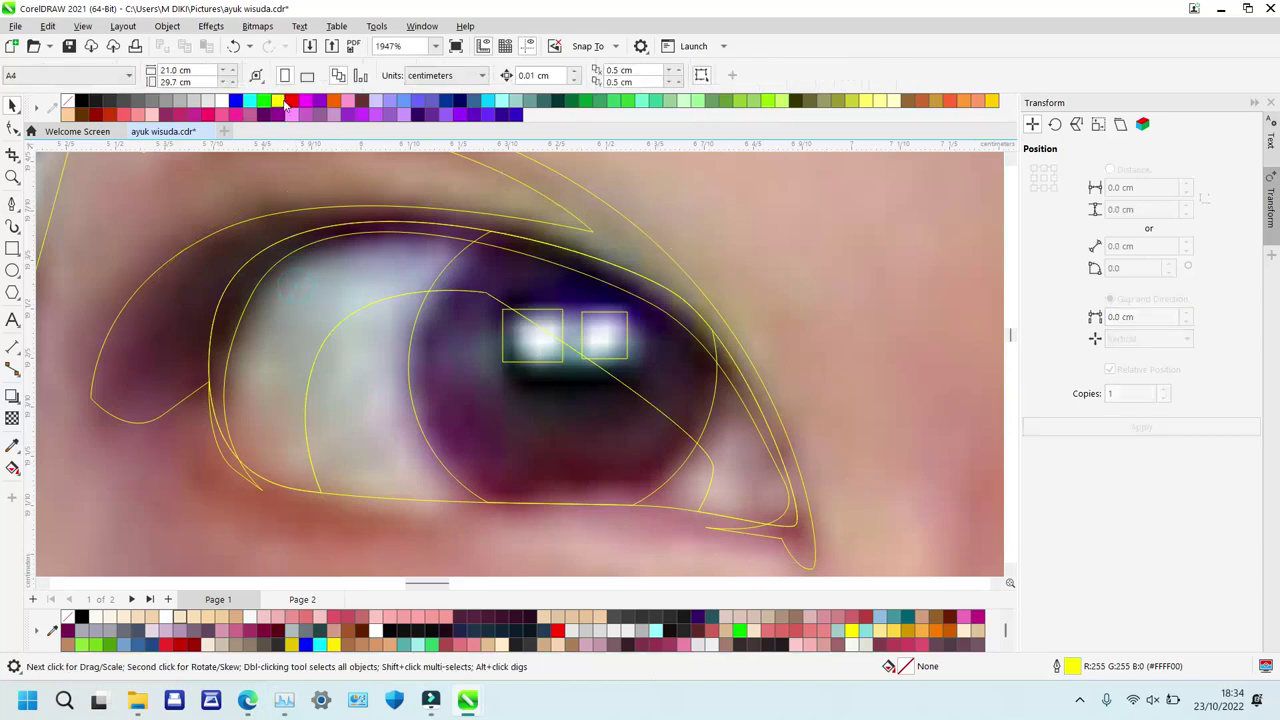
# Try a red outline on the clipped shading shape in the eye and undo the colour change.
pyautogui.click(329, 341)
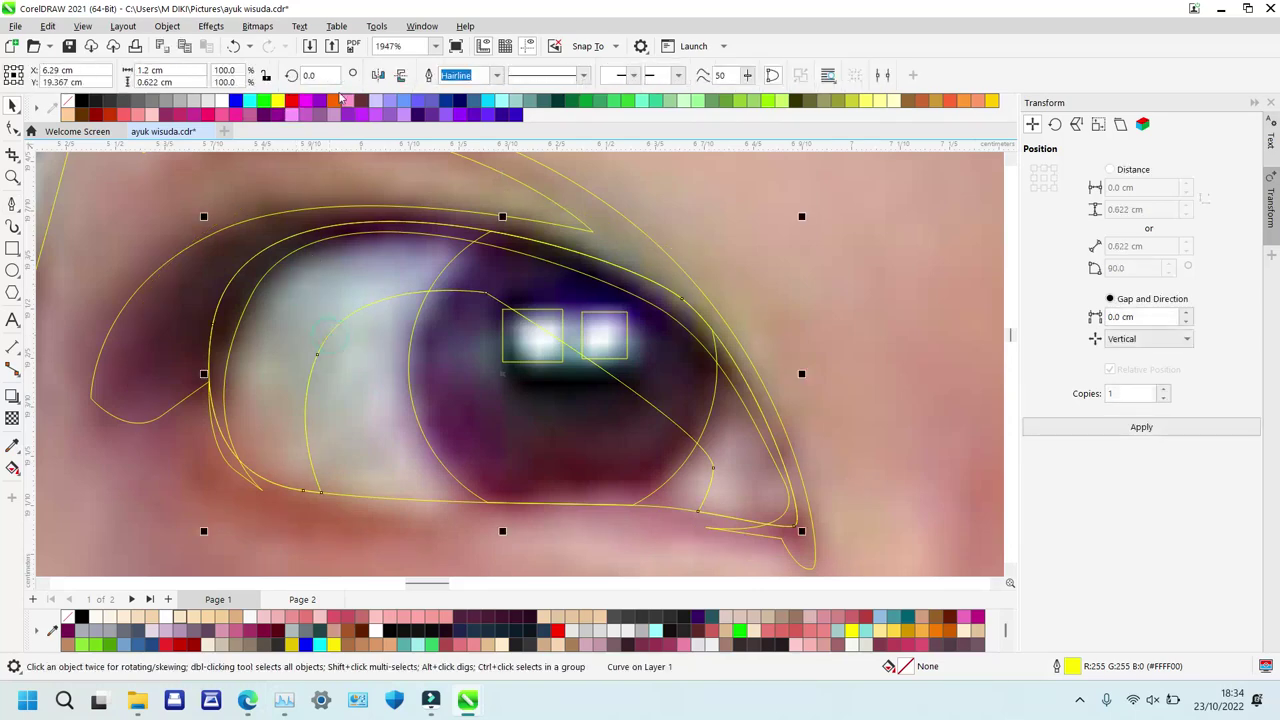
pyautogui.rightClick(290, 102)
pyautogui.click(340, 111)
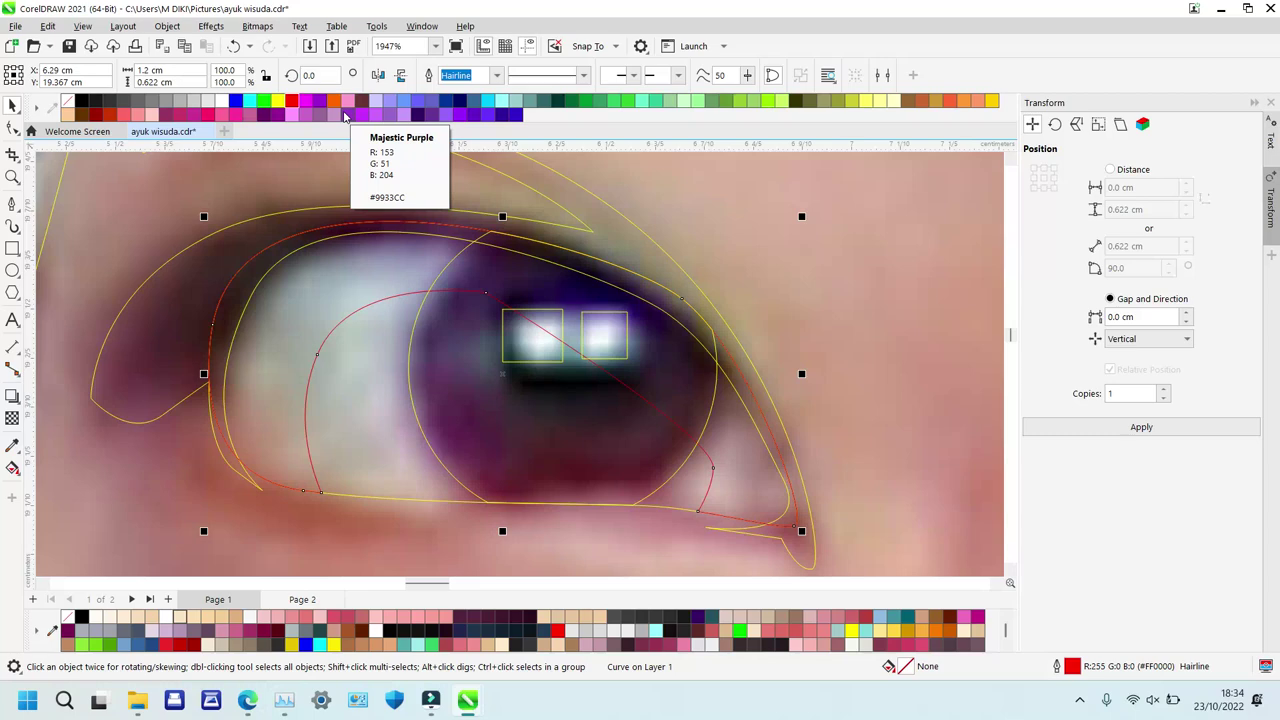
pyautogui.hotkey('ctrl', 'z')
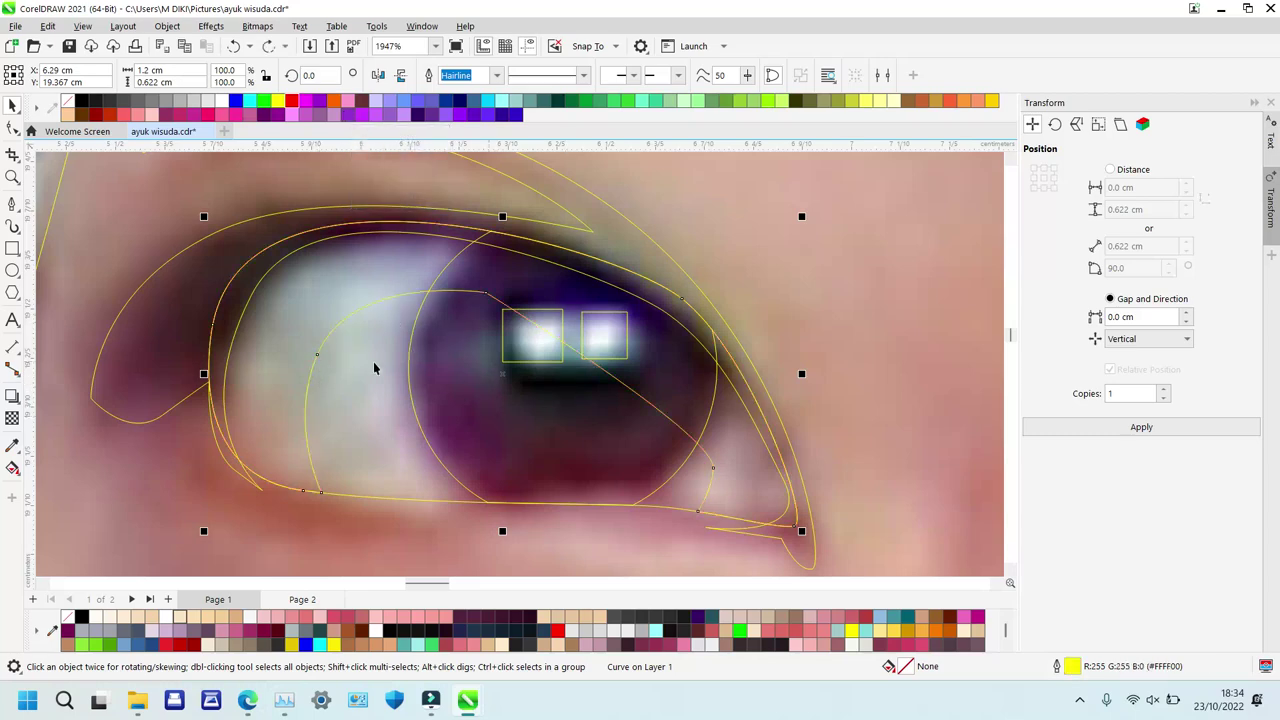
# Draw a second closed Pen shape for the eye's outer shading, about 1.47 × 0.77 cm, curving inside the eye opening and looping around it.
pyautogui.press('space')
pyautogui.click(286, 532)
pyautogui.moveTo(275, 322); pyautogui.dragTo(330, 230)
pyautogui.moveTo(590, 292); pyautogui.dragTo(632, 300)
pyautogui.moveTo(749, 455); pyautogui.dragTo(769, 495)
pyautogui.click(697, 551)
pyautogui.moveTo(882, 513); pyautogui.dragTo(876, 465)
pyautogui.click(690, 196)
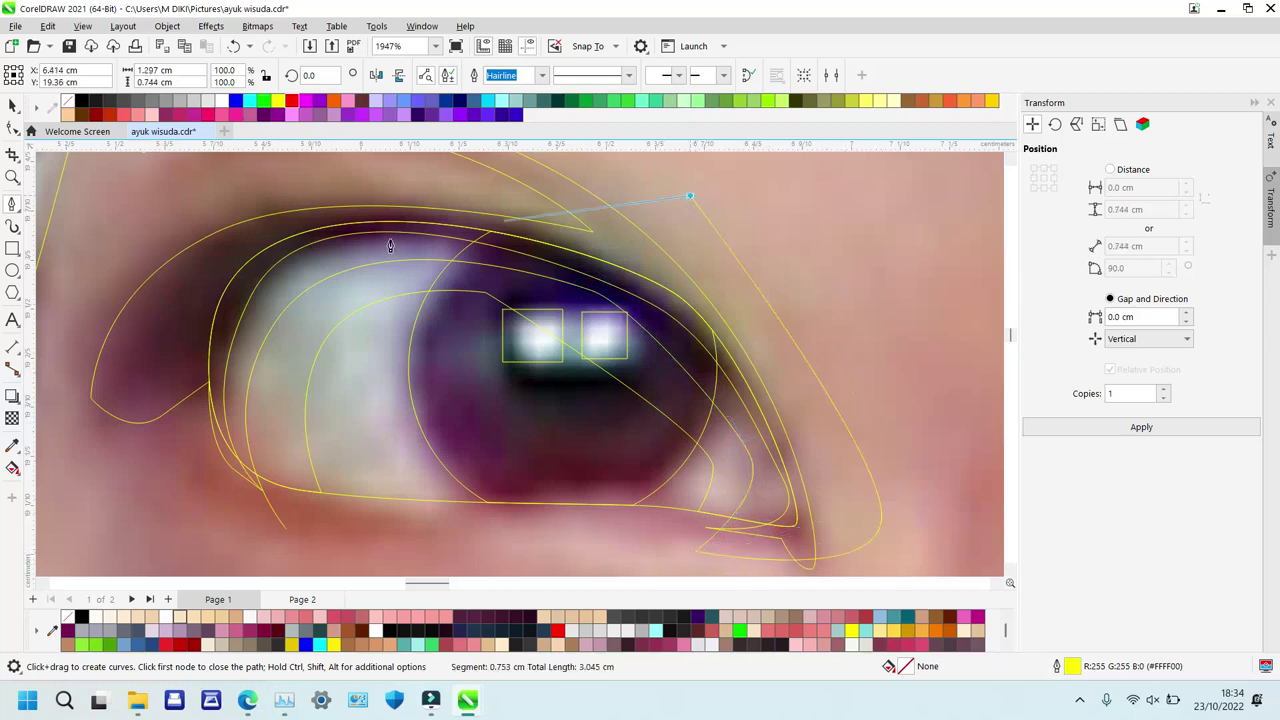
pyautogui.moveTo(212, 214); pyautogui.dragTo(155, 267)
pyautogui.moveTo(286, 527); pyautogui.dragTo(157, 482)
# Intersect the outer shading shape with the eye opening outline and delete the leftover part outside it.
pyautogui.press('space')
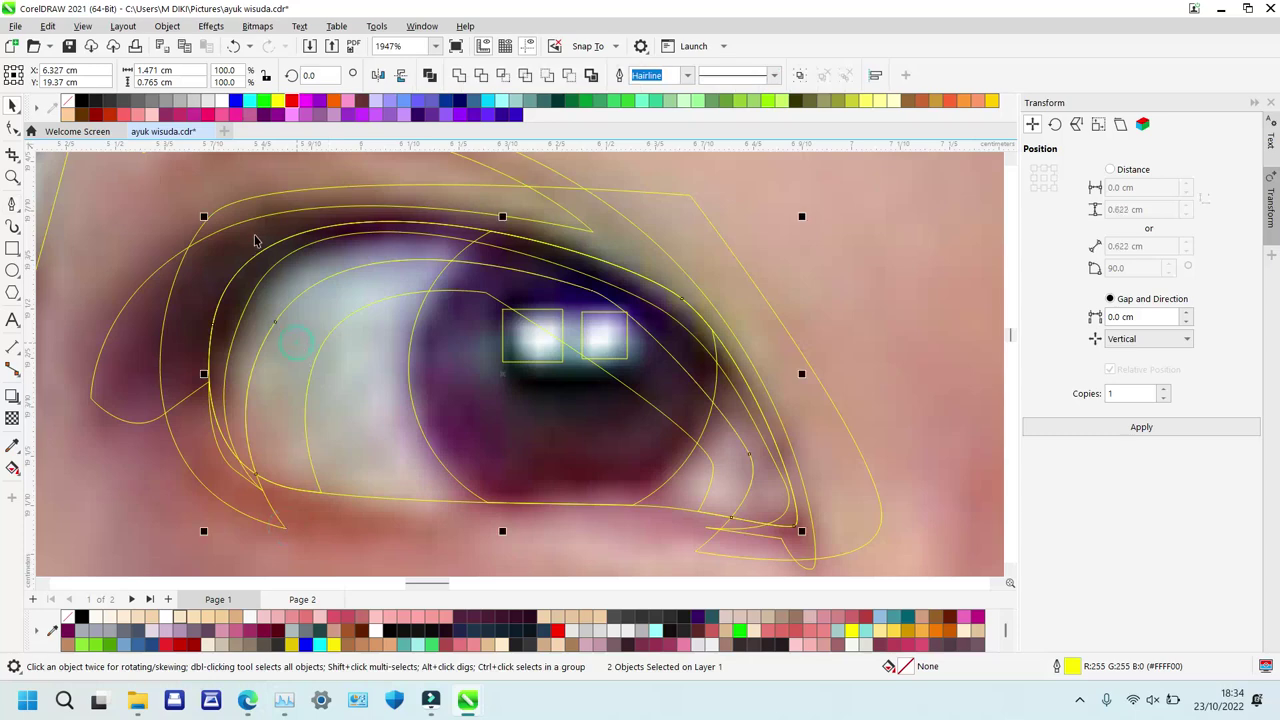
pyautogui.press('Escape')
pyautogui.click(600, 230)
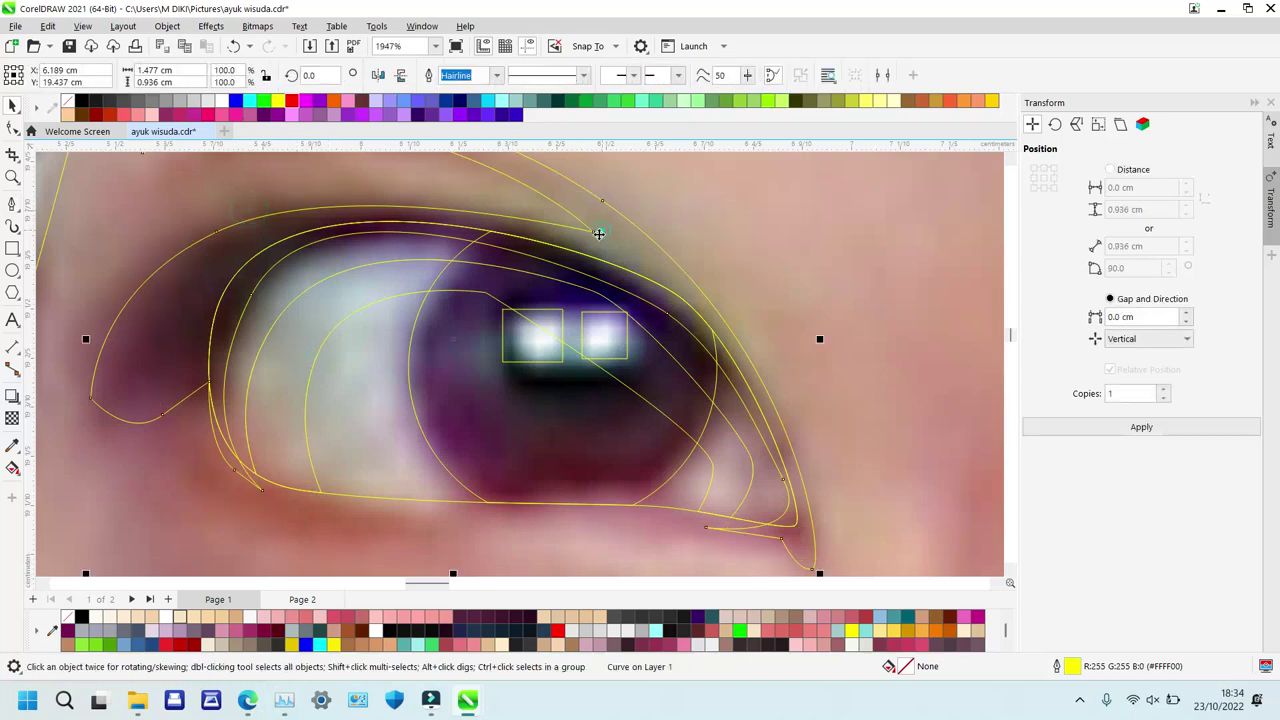
# Fill both iris highlight rectangles with white, without an outline, and give them a roughly vertical fading fountain fill.
pyautogui.click(531, 350)
pyautogui.keyDown('shift'); pyautogui.click(605, 335); pyautogui.keyUp('shift')
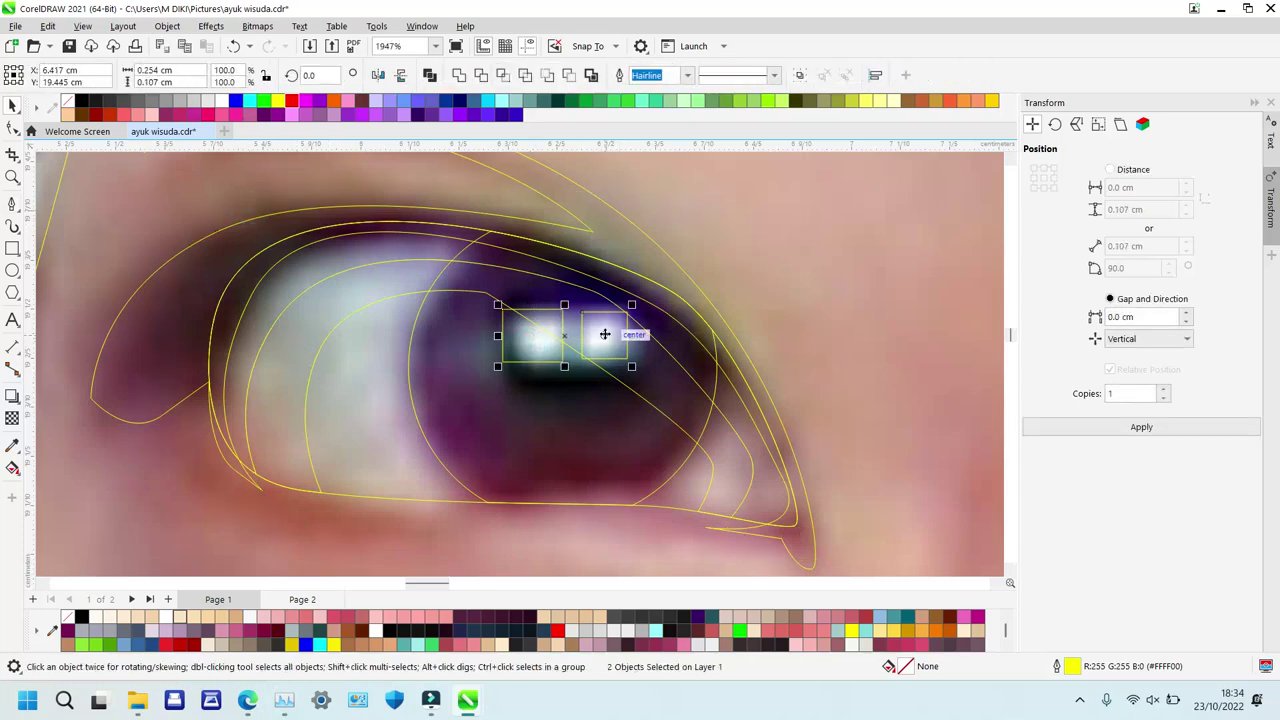
pyautogui.click(222, 102)
pyautogui.press('g')
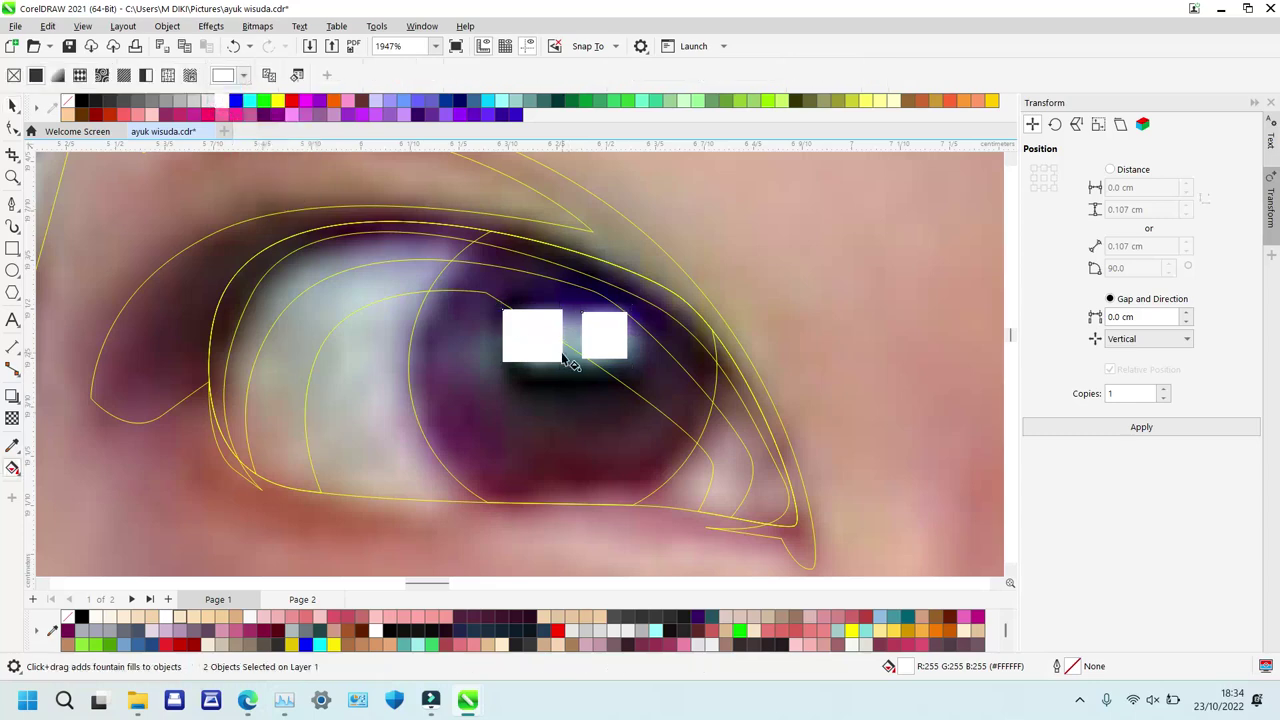
pyautogui.moveTo(562, 352); pyautogui.dragTo(588, 382)
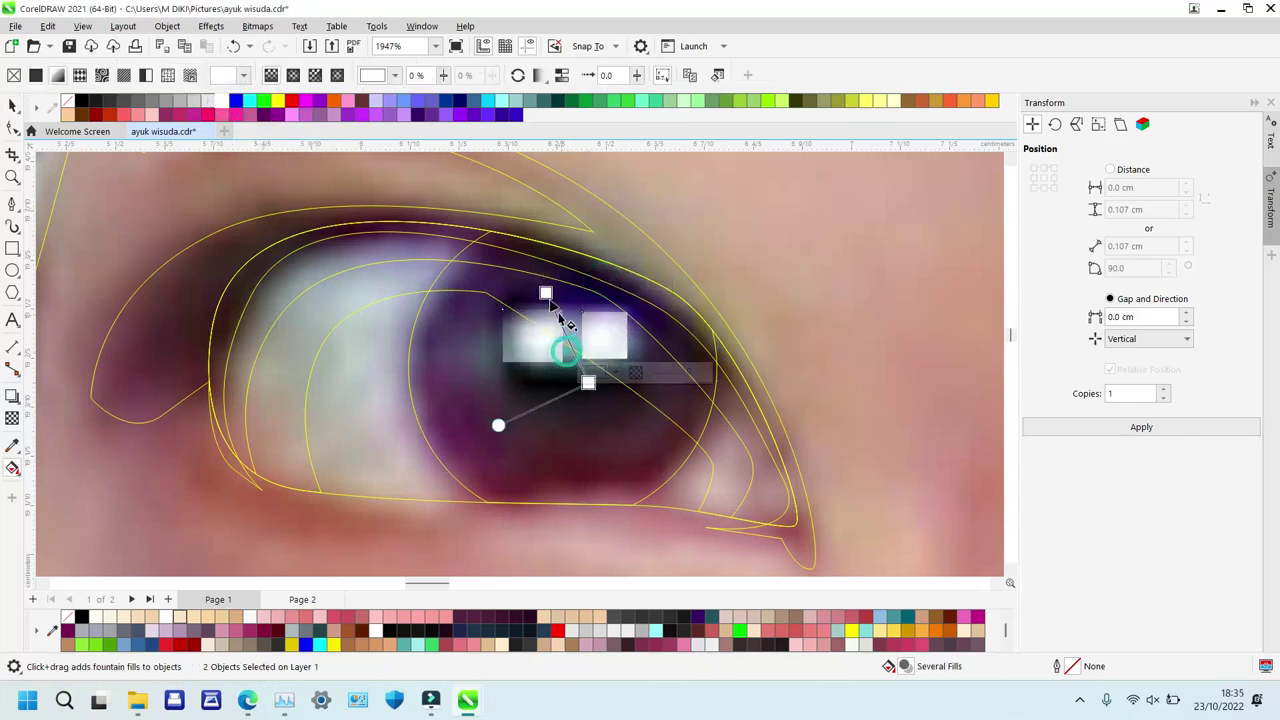
pyautogui.moveTo(549, 299); pyautogui.dragTo(572, 298)
pyautogui.moveTo(588, 382); pyautogui.dragTo(587, 402)
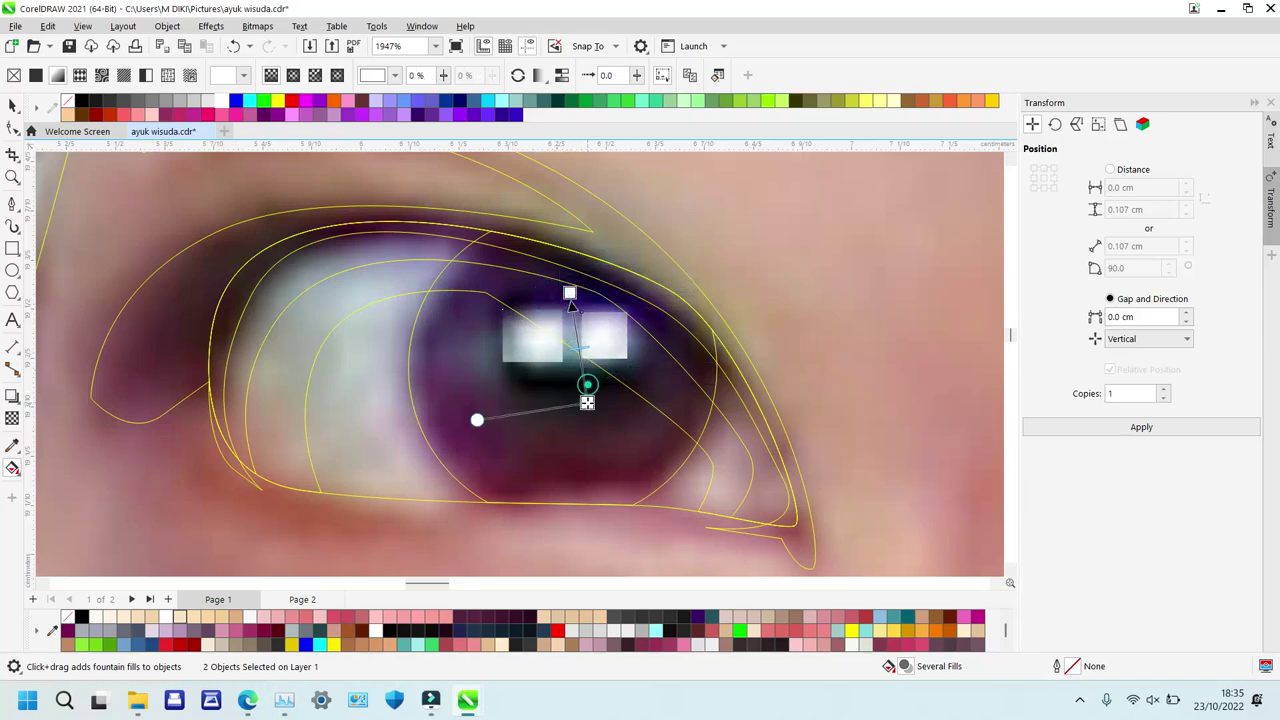
# Fill the iris circle and the upper lash shape with black, without an outline.
pyautogui.click(437, 366)
pyautogui.keyDown('shift'); pyautogui.click(145, 305); pyautogui.keyUp('shift')
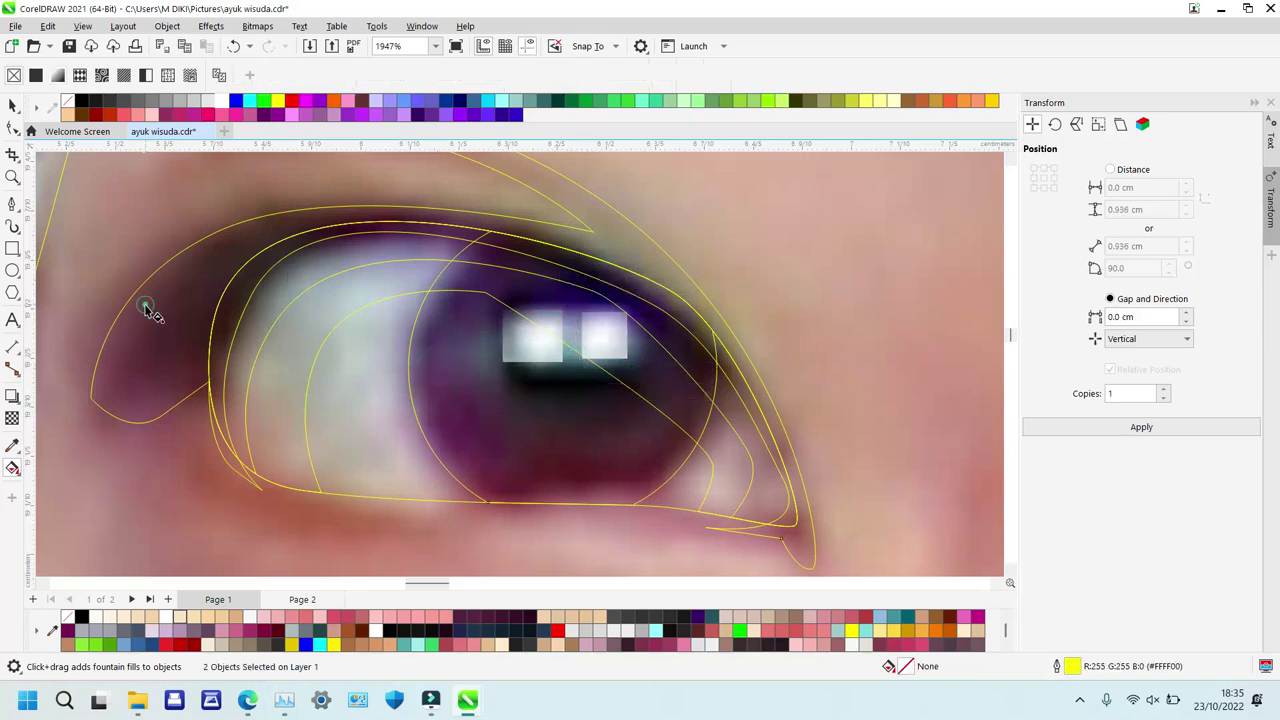
pyautogui.click(83, 102)
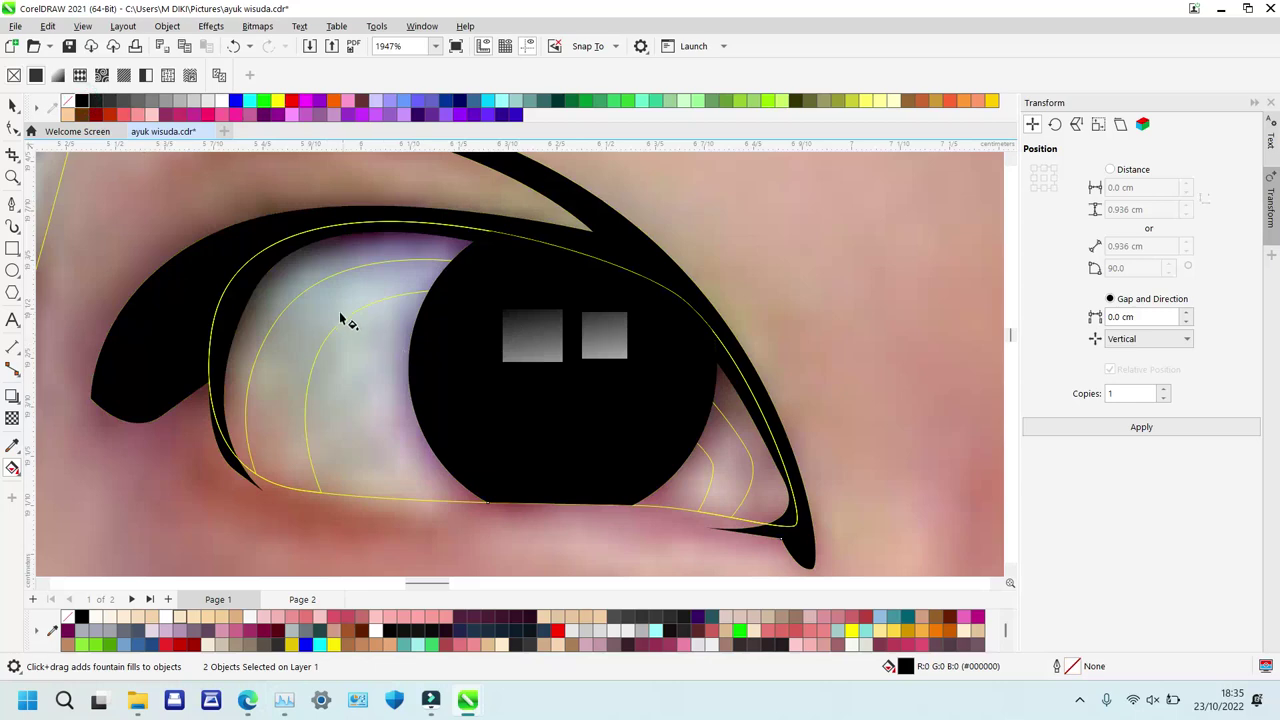
# Fill the eye opening with white and move it beneath the black lash shape in the stacking order.
pyautogui.click(350, 348)
pyautogui.click(210, 101)
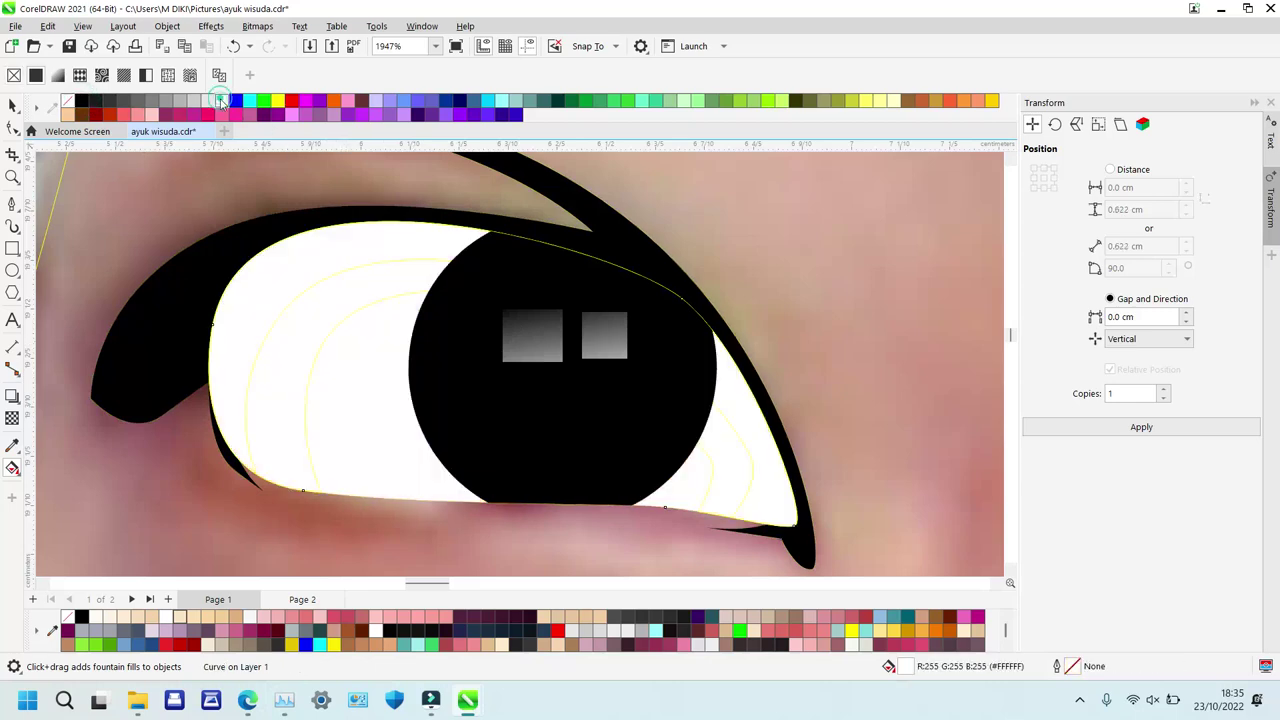
pyautogui.press('space')
pyautogui.hotkey('shift', 'pagedown')
pyautogui.hotkey('ctrl', 'pageup')
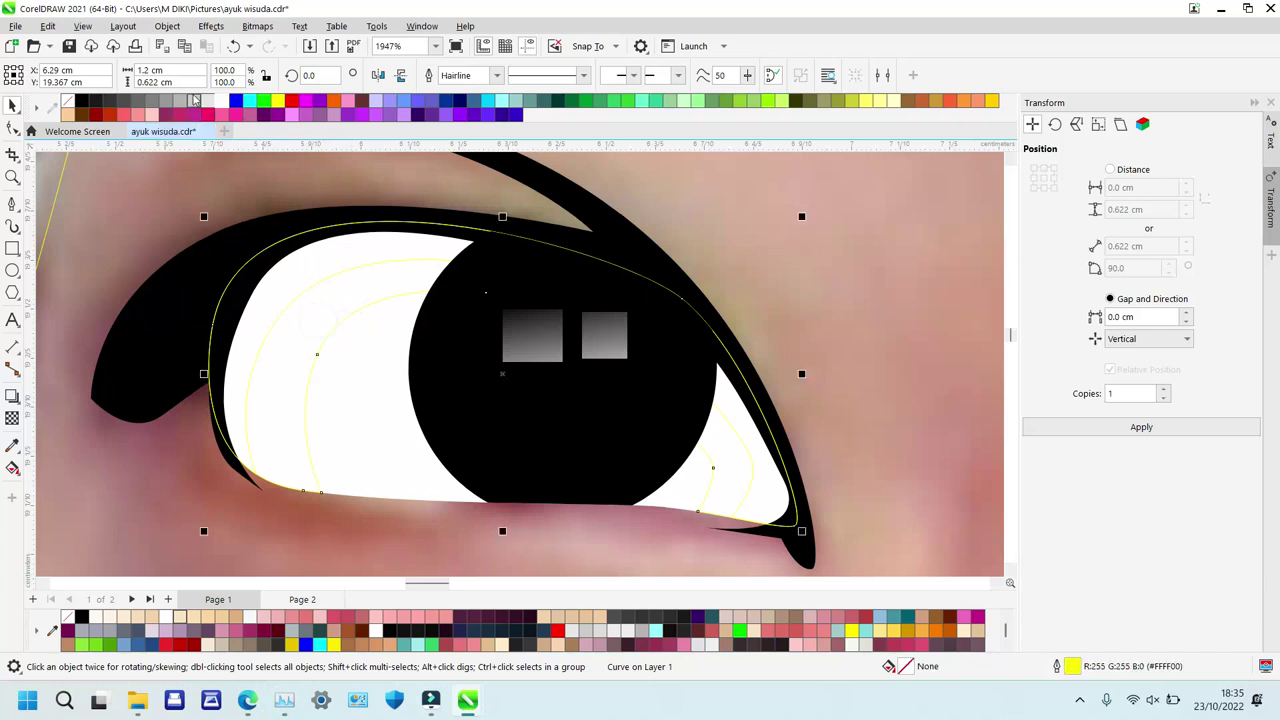
# Fill the inner shading shape with light grey and the outer one with 40% Black, and move the outer one beneath the lash shape.
pyautogui.click(195, 103)
pyautogui.click(290, 283)
pyautogui.click(168, 102)
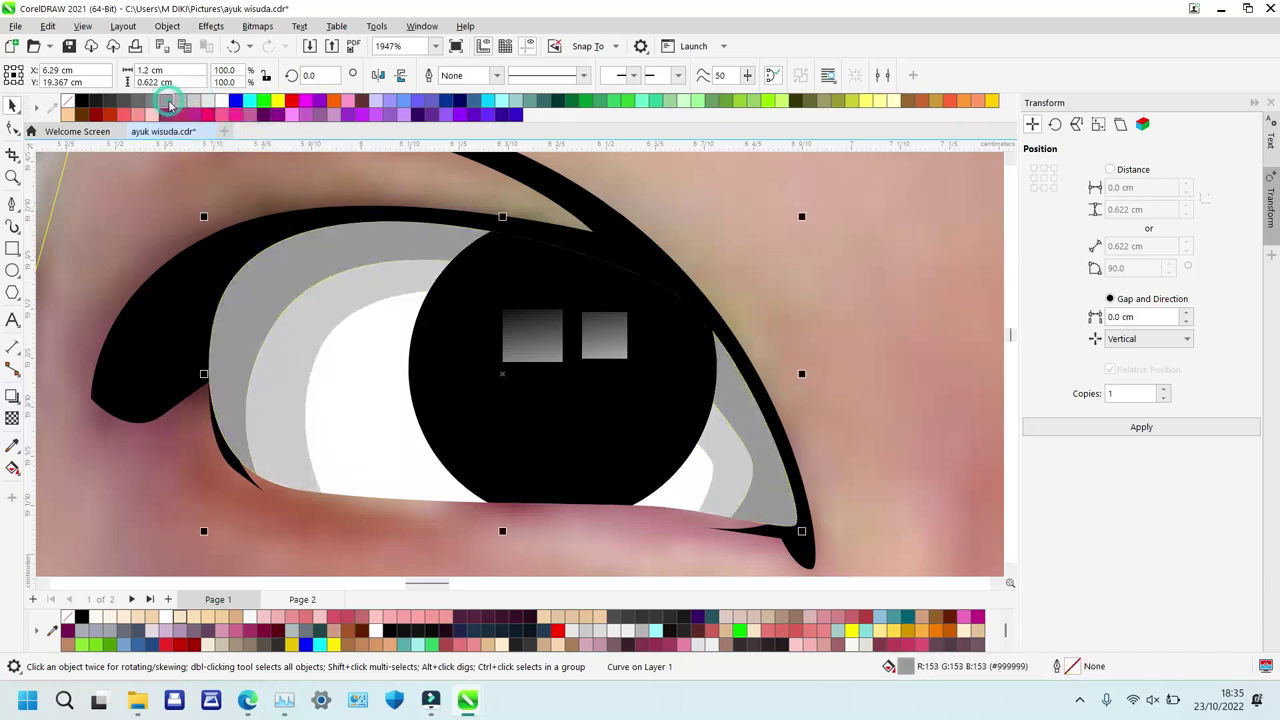
pyautogui.hotkey('shift', 'pagedown')
pyautogui.hotkey('ctrl', 'pageup')
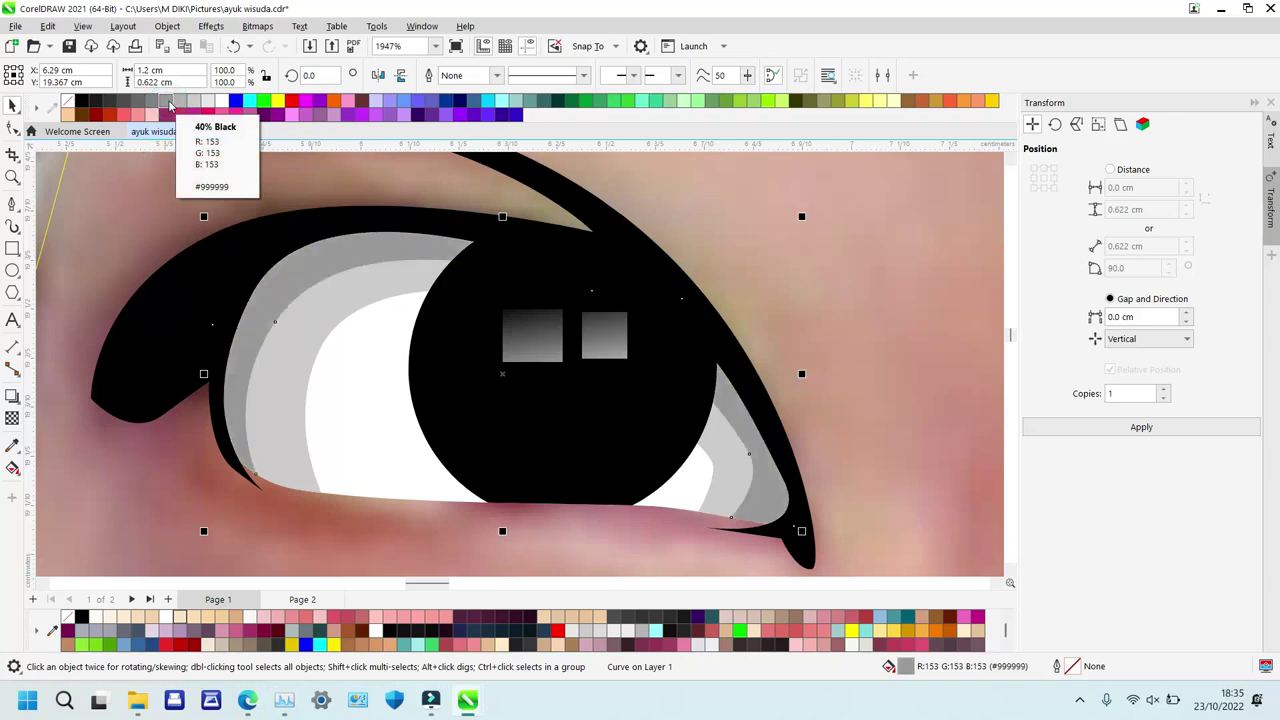
# Check the filled eye against the photo by bringing the photo to the front and undoing that reordering.
pyautogui.press('z')
pyautogui.rightClick(612, 369)
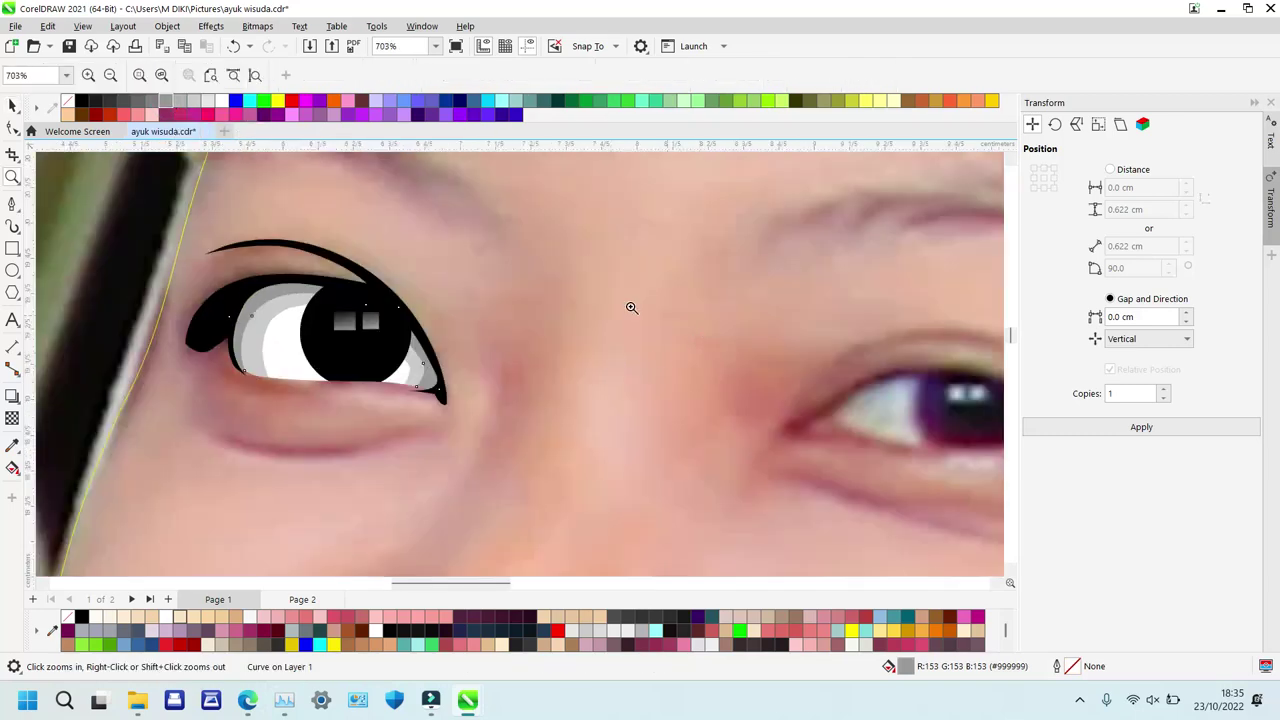
pyautogui.rightClick(570, 325)
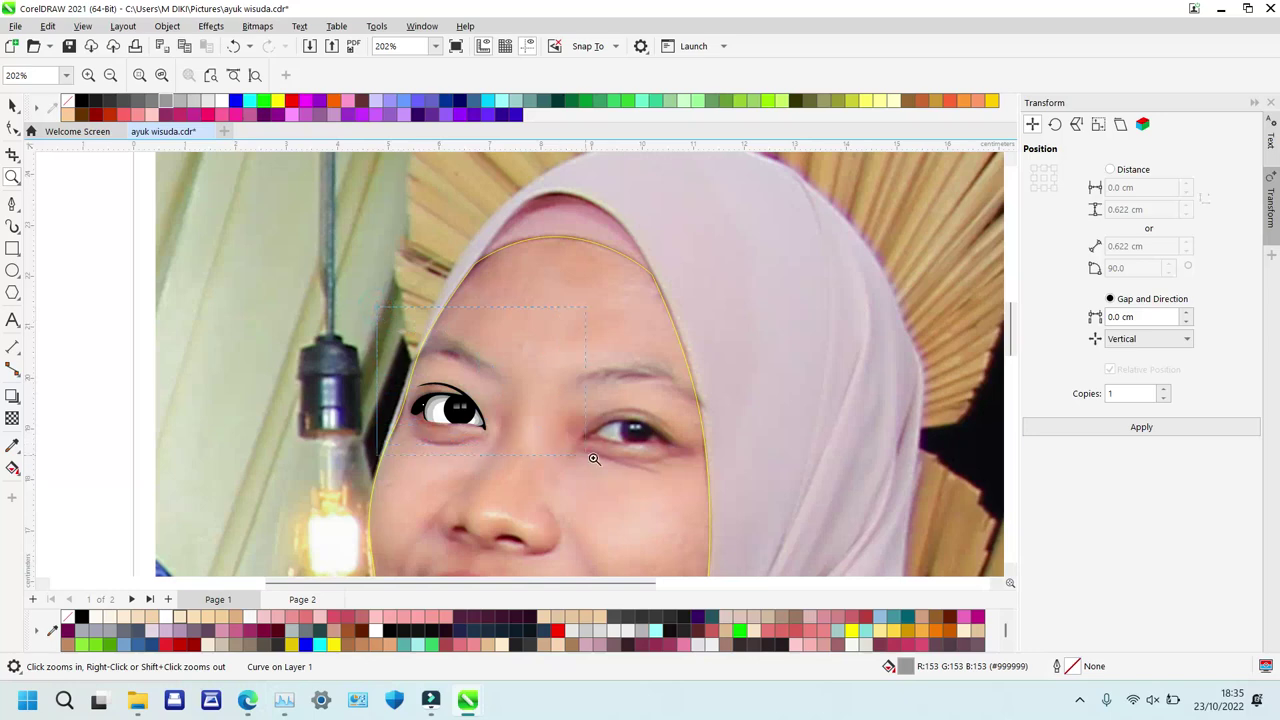
pyautogui.click(455, 398)
pyautogui.moveTo(256, 287); pyautogui.dragTo(582, 518)
pyautogui.press('space')
pyautogui.click(366, 371)
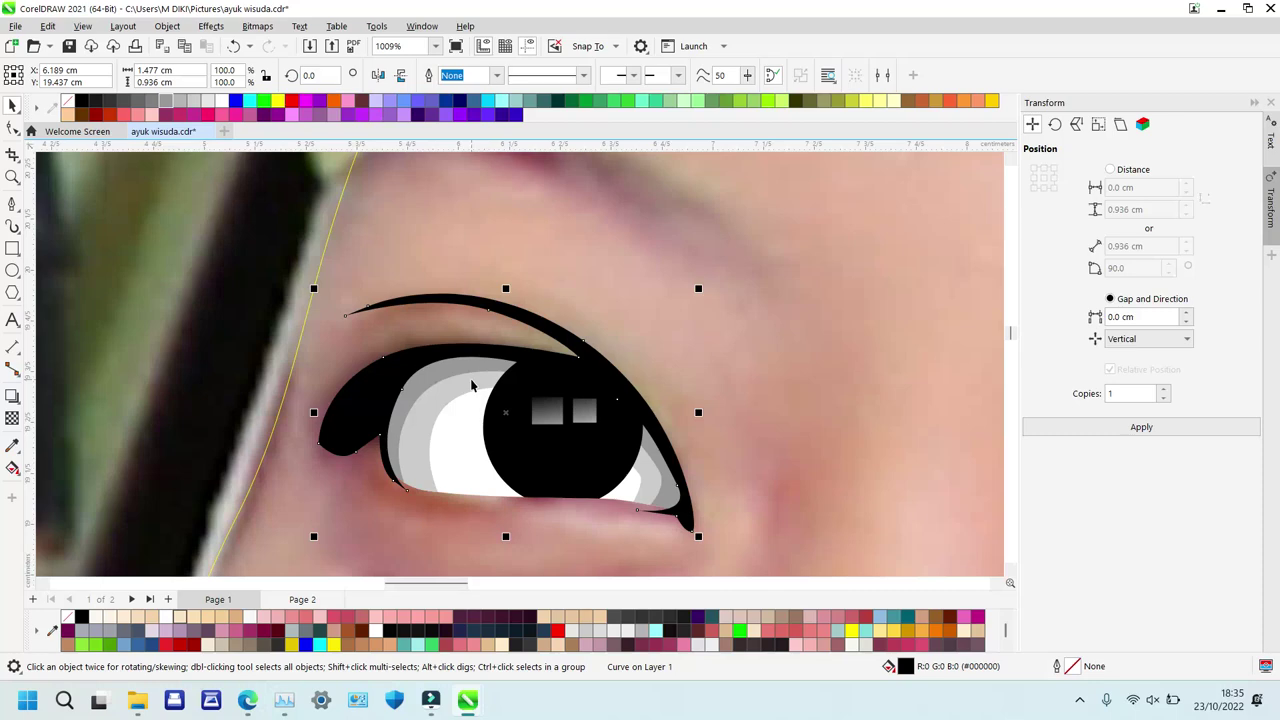
pyautogui.click(211, 303)
pyautogui.hotkey('shift', 'pageup')
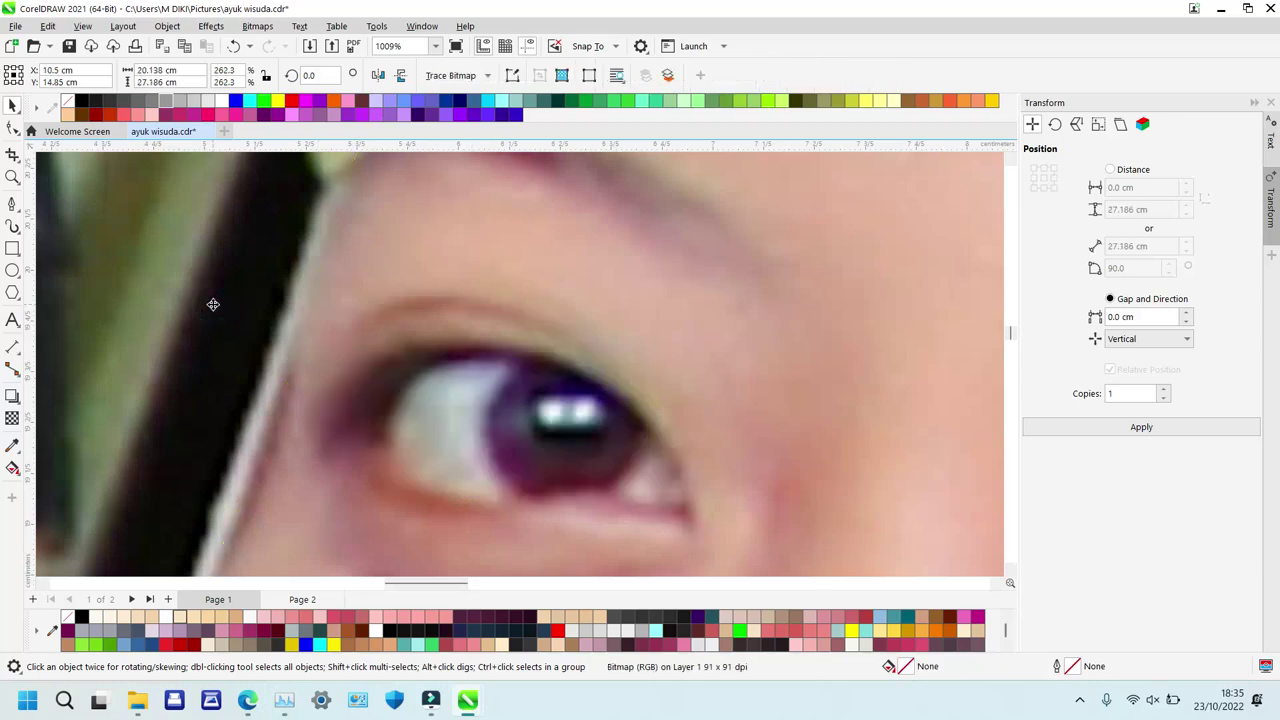
pyautogui.hotkey('ctrl', 'z')
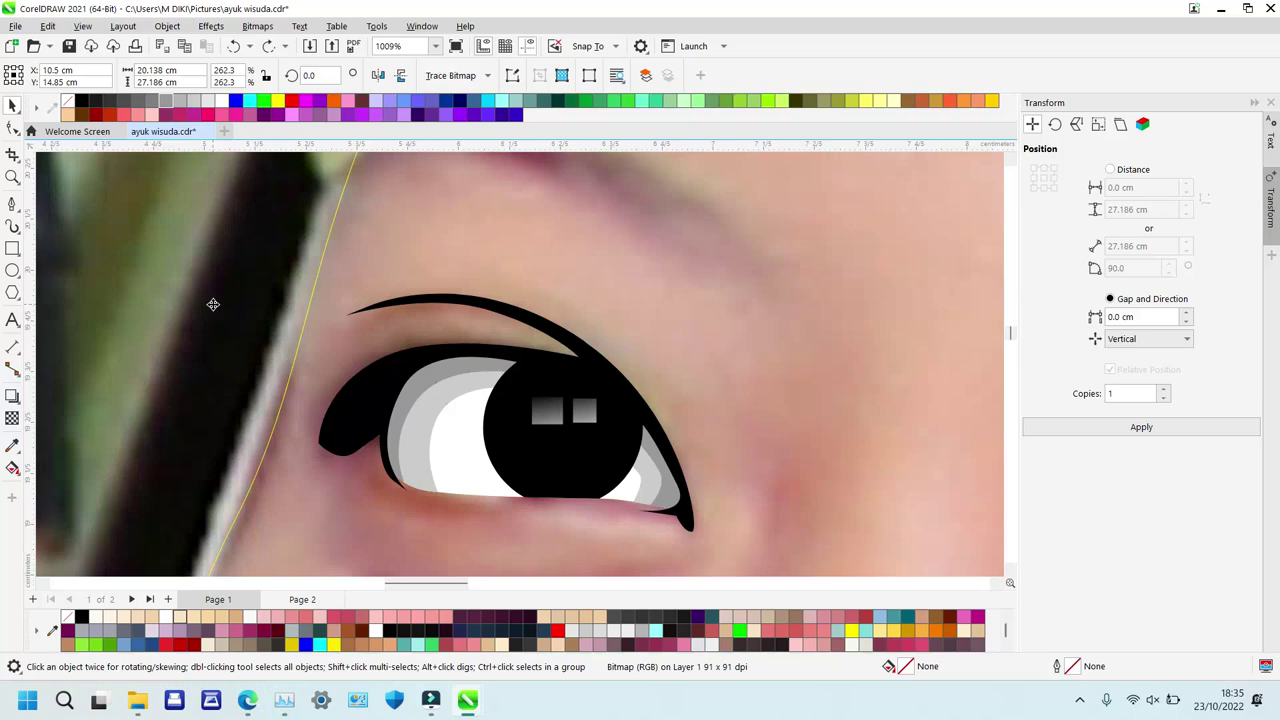
# Trace the eyebrow above the filled eye with the Pen tool, running along its lower edge past the face contour and back along its upper edge.
pyautogui.press('z')
pyautogui.rightClick(681, 235)
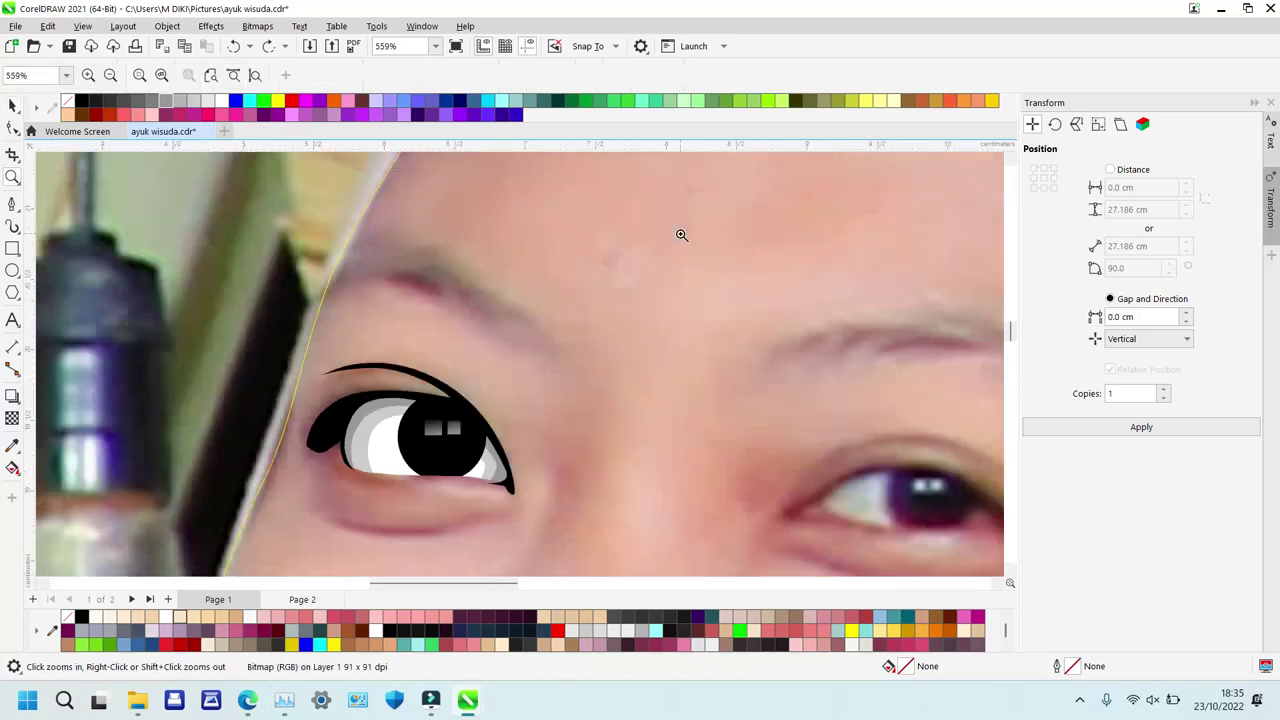
pyautogui.click(684, 470)
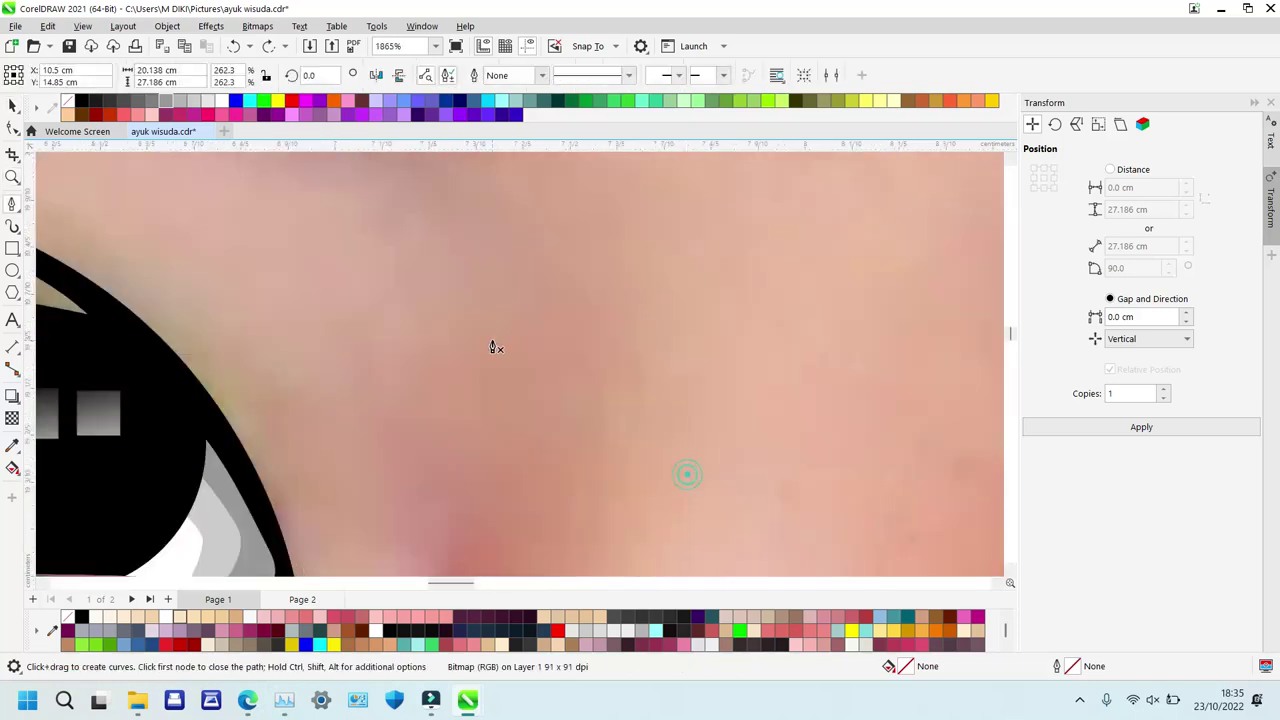
pyautogui.rightClick(333, 326)
pyautogui.rightClick(449, 283)
pyautogui.moveTo(288, 185); pyautogui.dragTo(585, 428)
pyautogui.press('p')
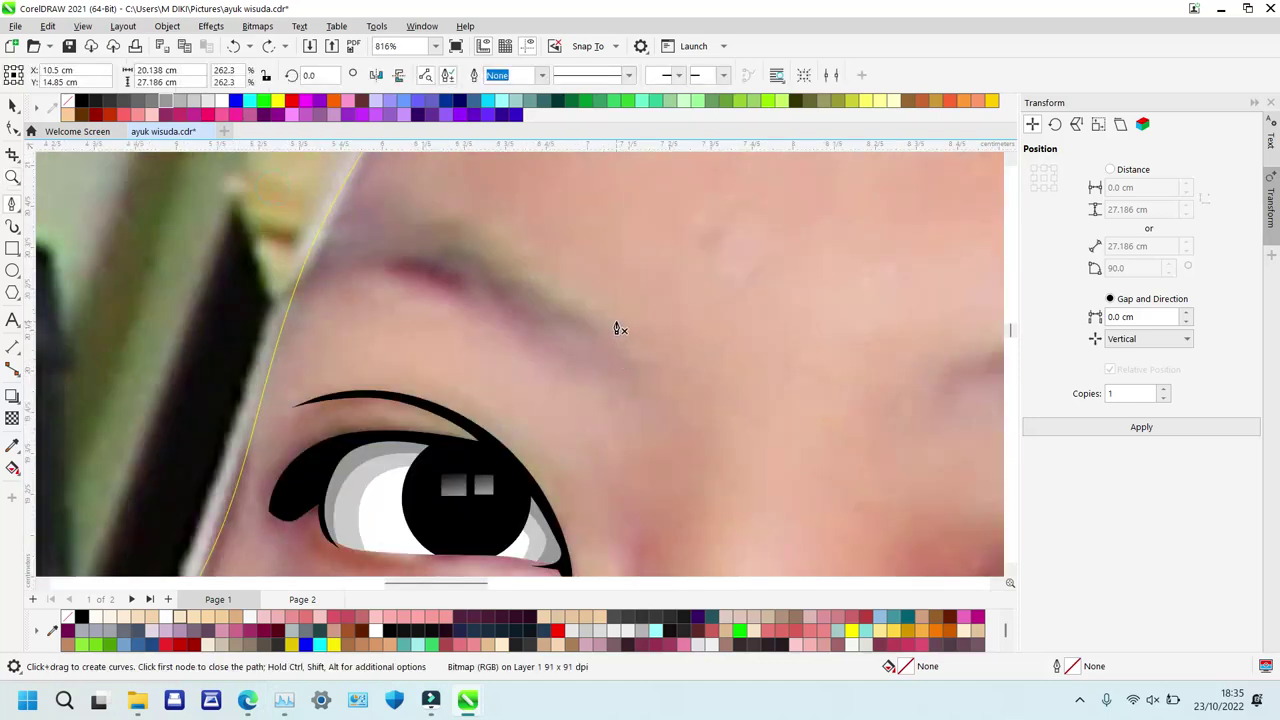
pyautogui.click(613, 320)
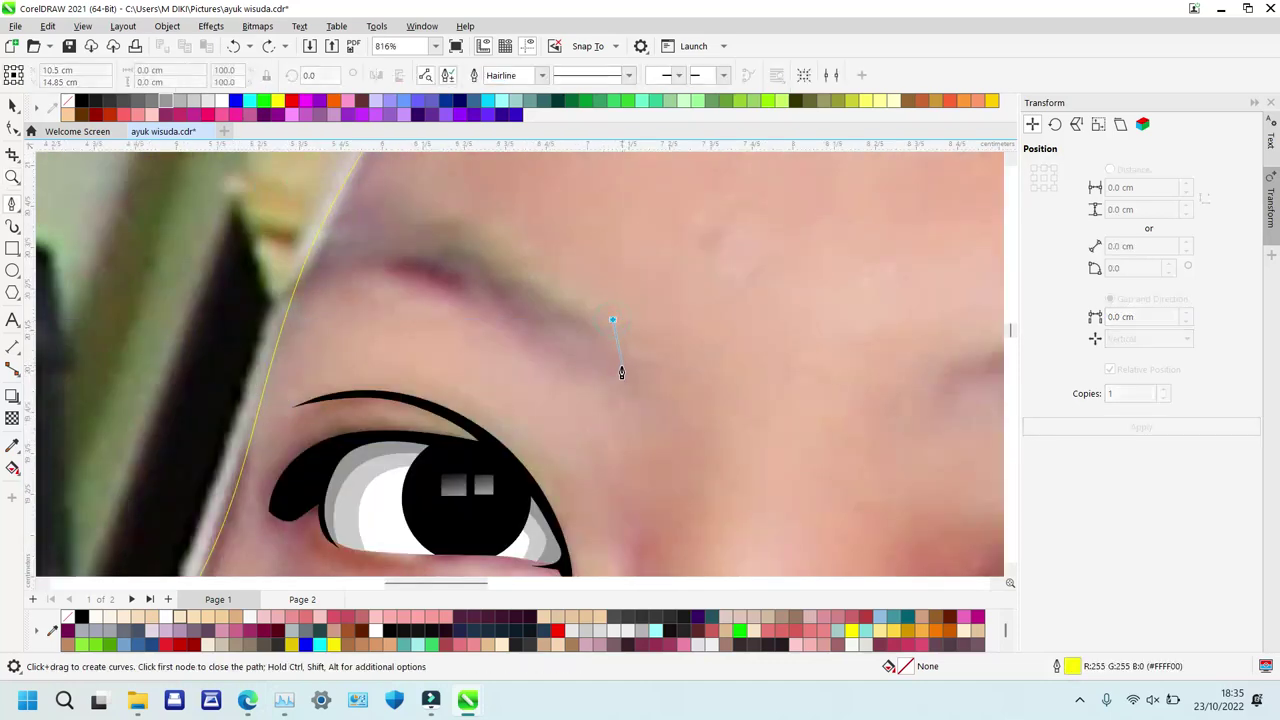
pyautogui.click(612, 402)
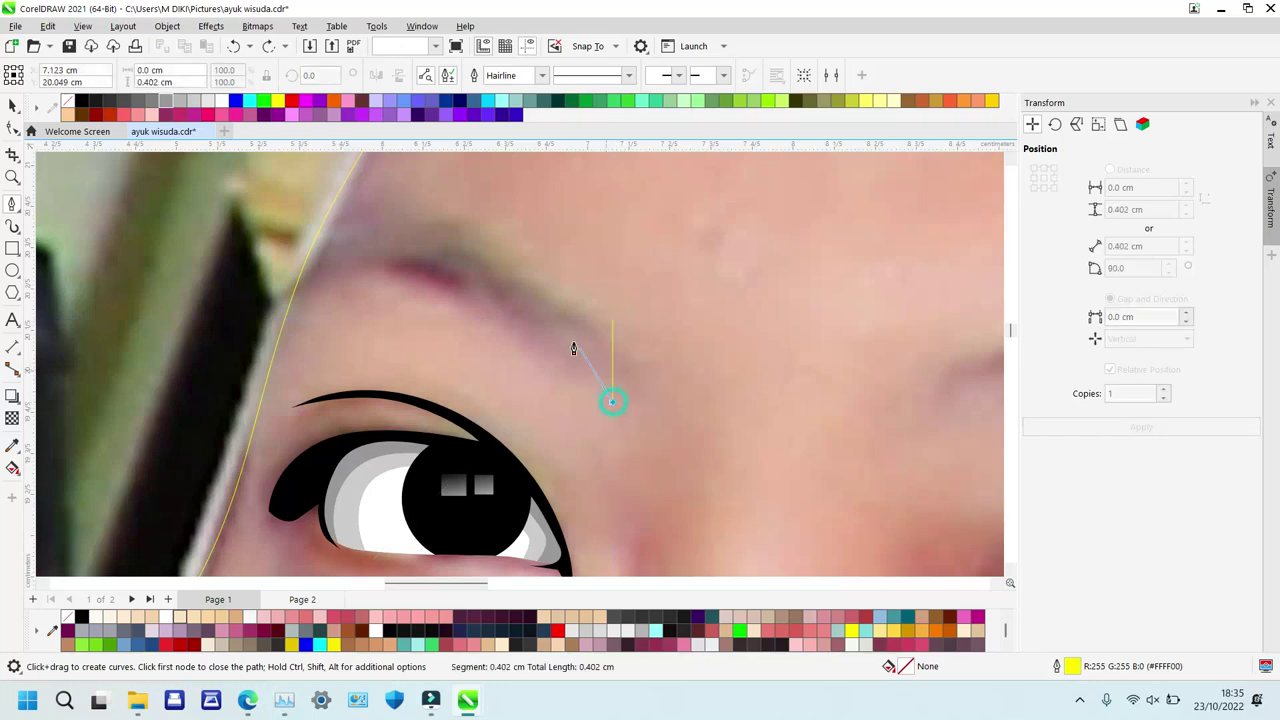
pyautogui.click(512, 317)
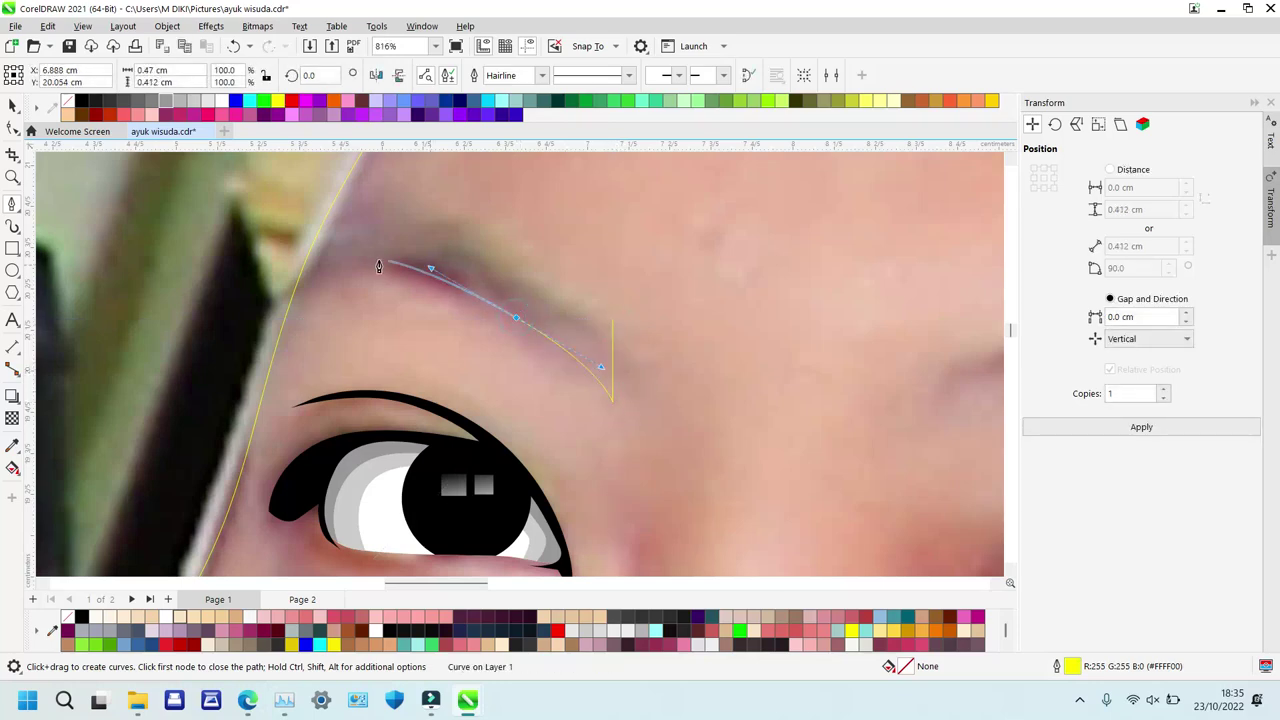
pyautogui.moveTo(338, 265); pyautogui.dragTo(294, 277)
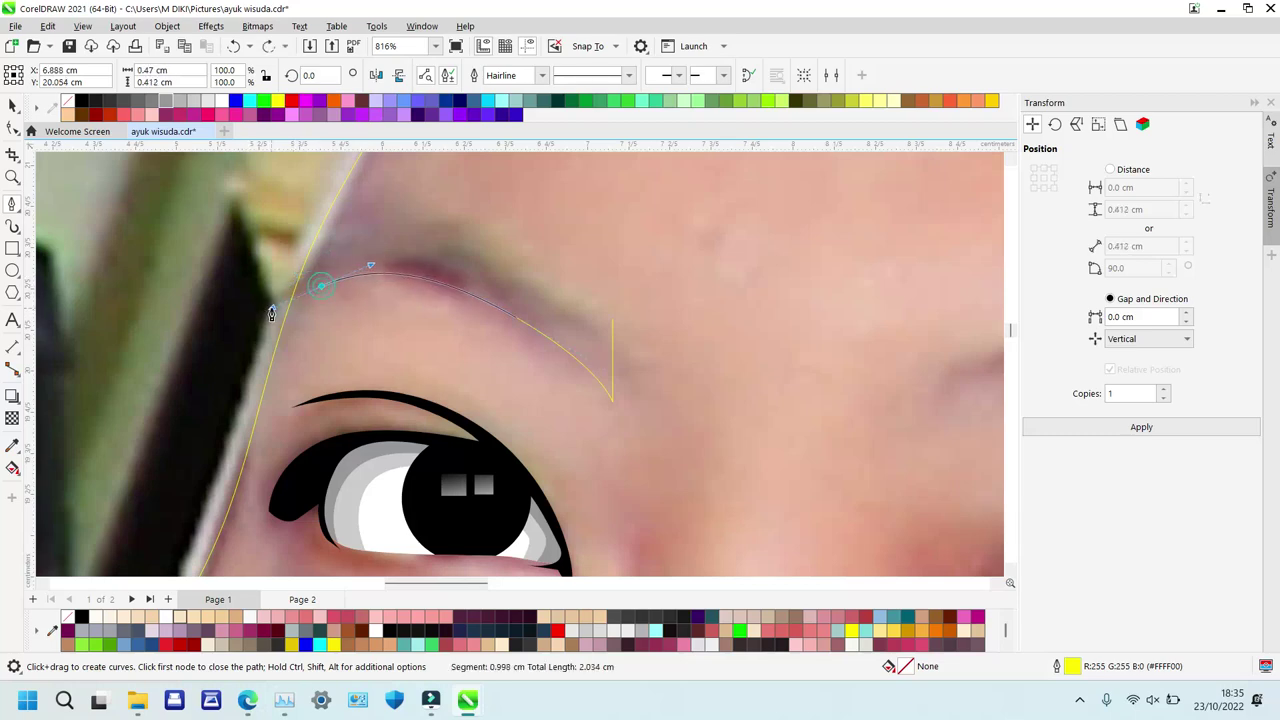
pyautogui.moveTo(236, 316); pyautogui.dragTo(280, 232)
pyautogui.moveTo(430, 215); pyautogui.dragTo(498, 231)
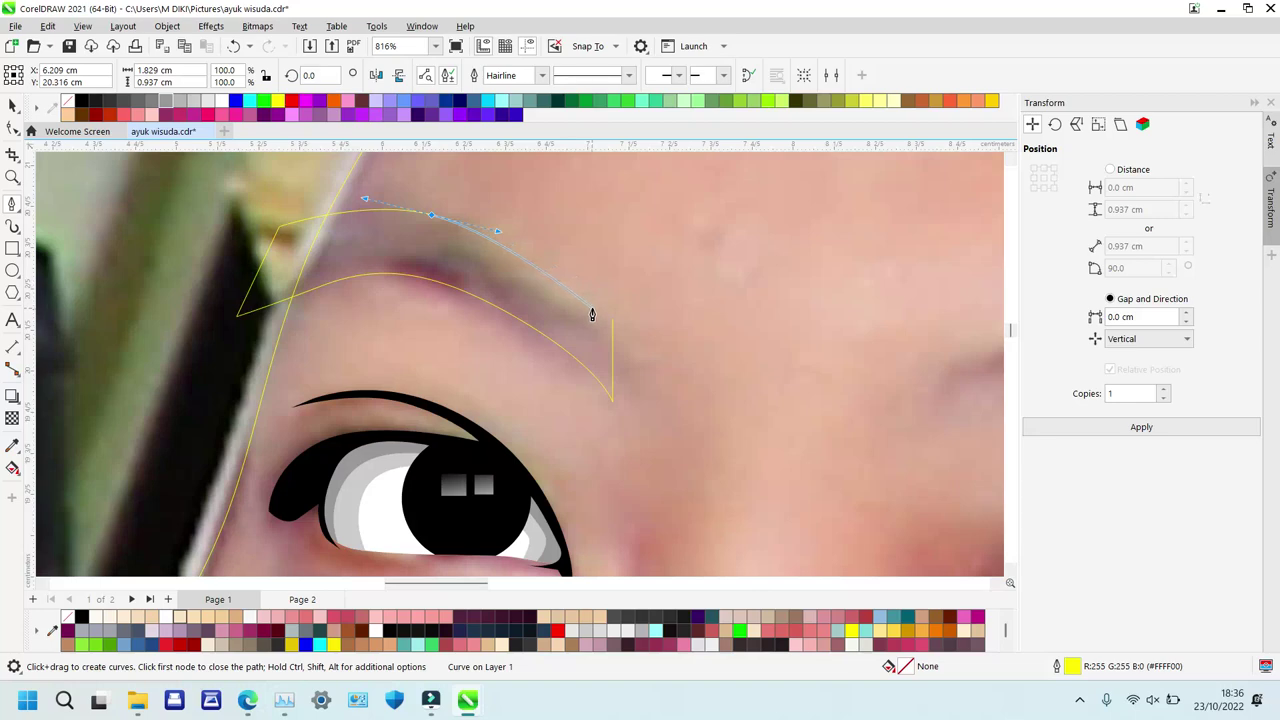
# Close the eyebrow path at its inner end with a narrow zigzag of hair points, making the shape about 1.83 × 0.94 cm.
pyautogui.moveTo(593, 309); pyautogui.dragTo(597, 357)
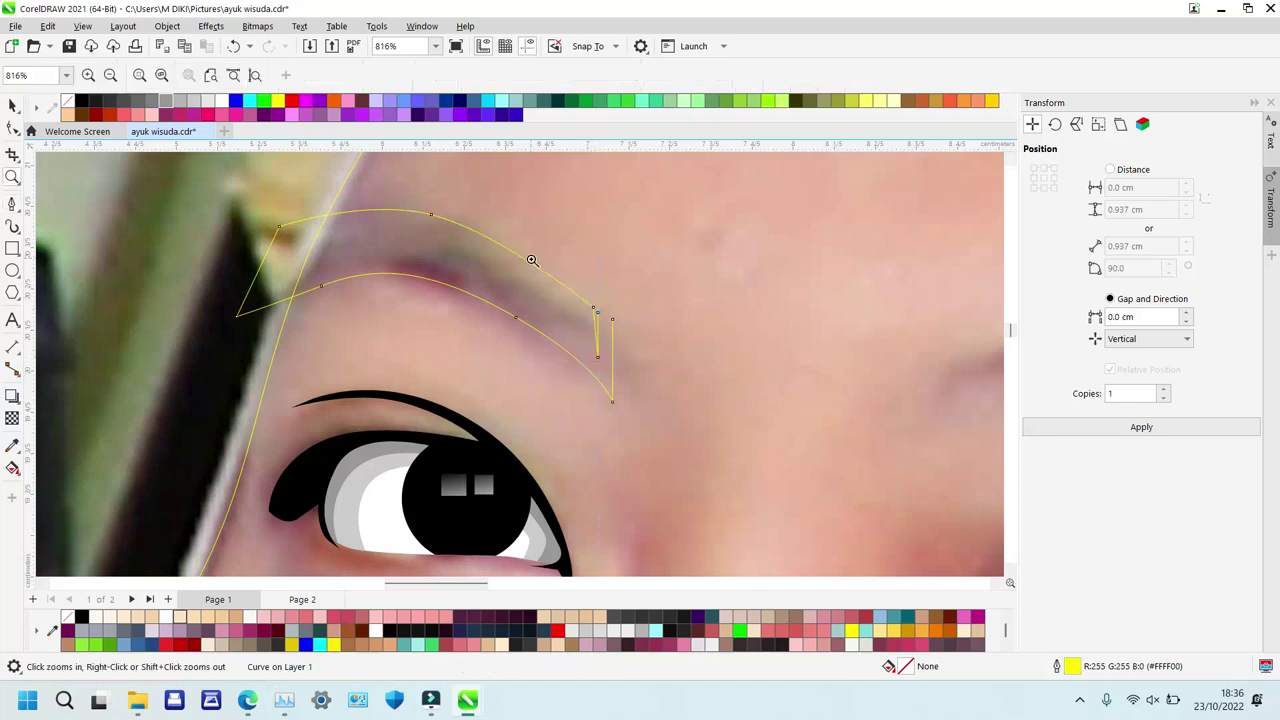
pyautogui.scroll(3, 636, 316)
pyautogui.click(522, 312)
pyautogui.click(540, 446)
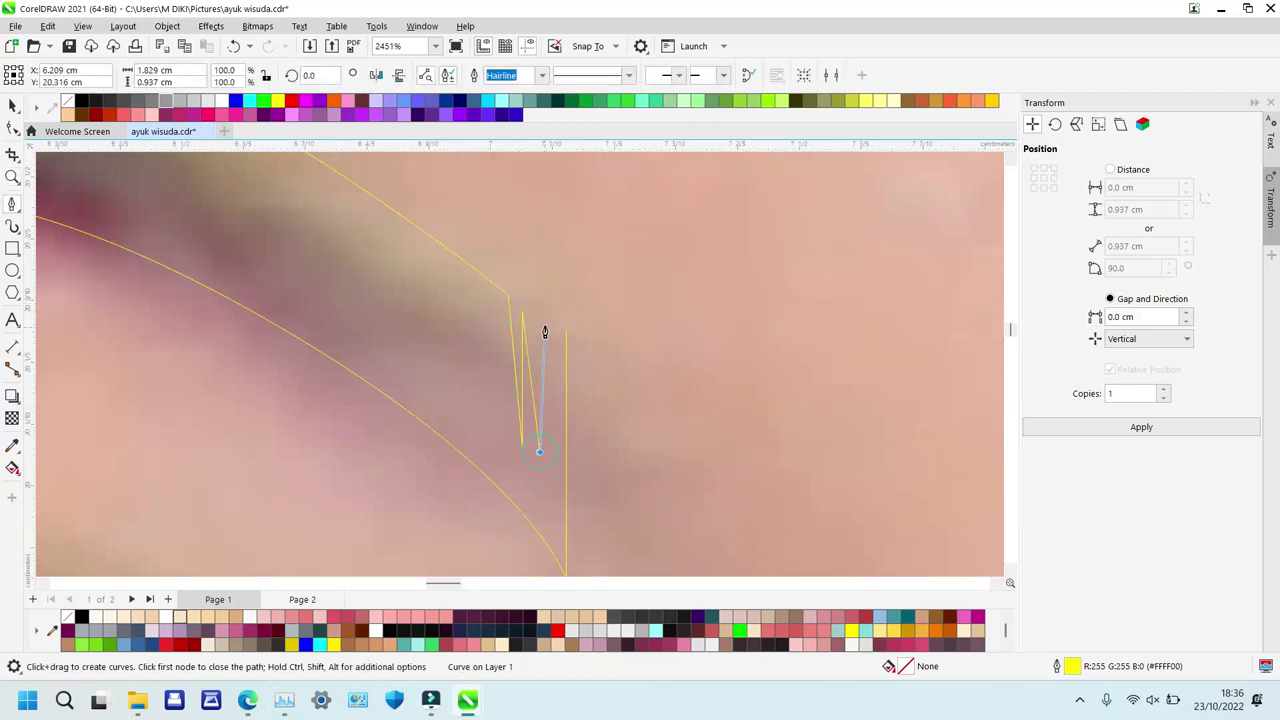
pyautogui.click(539, 322)
pyautogui.click(557, 449)
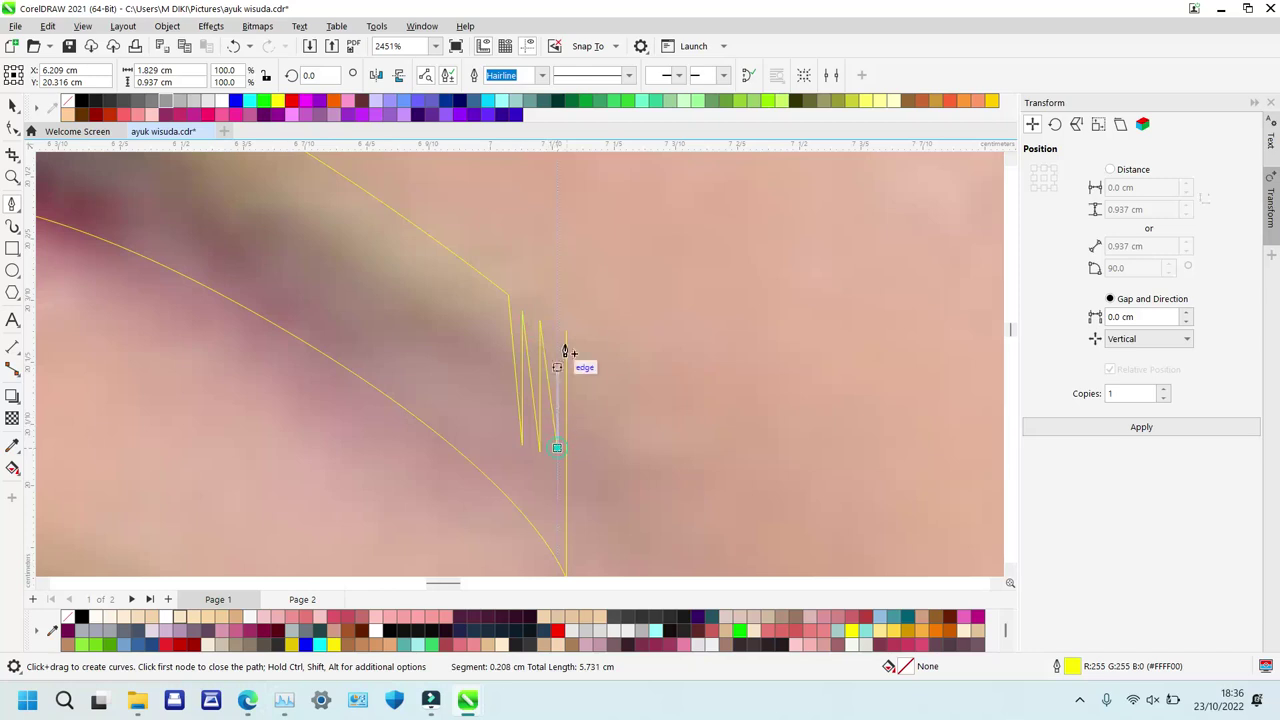
pyautogui.click(565, 333)
# Intersect the eyebrow with the face contour, fill the clipped shape with black without an outline, and delete the leftover original.
pyautogui.press('space')
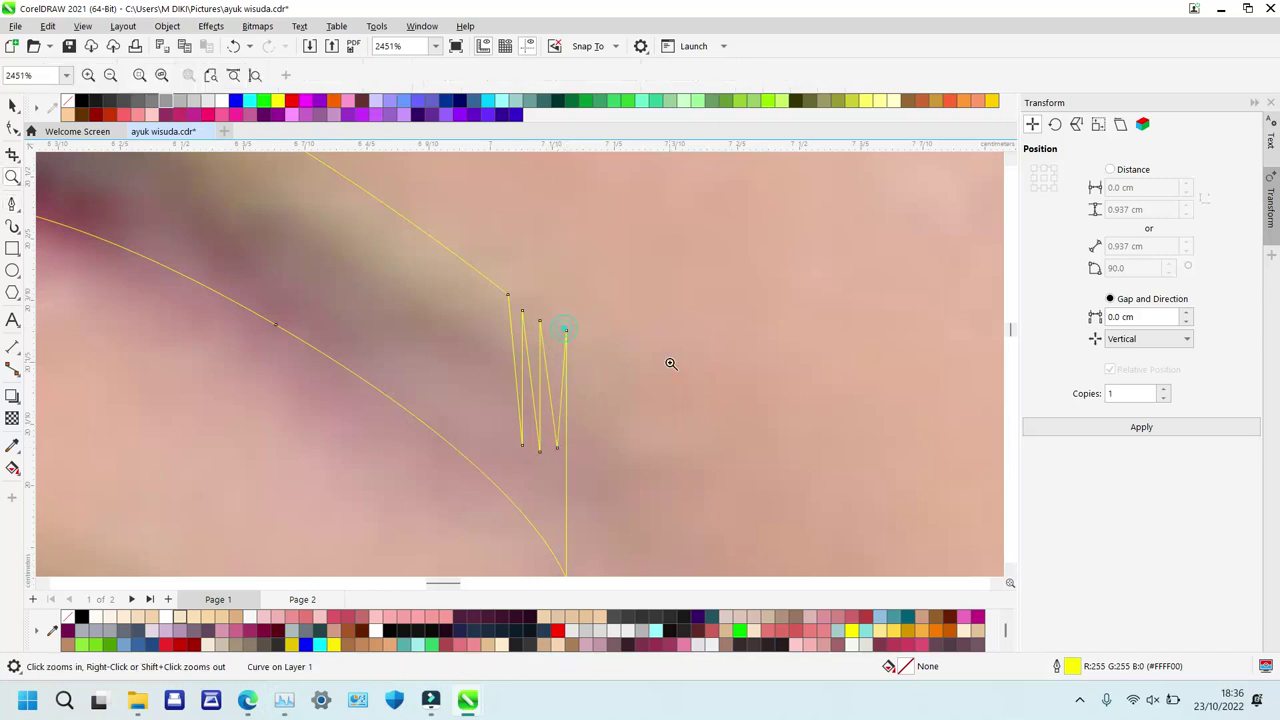
pyautogui.scroll(-5, 670, 363)
pyautogui.keyDown('shift'); pyautogui.click(601, 248); pyautogui.keyUp('shift')
pyautogui.hotkey('alt', 'i')
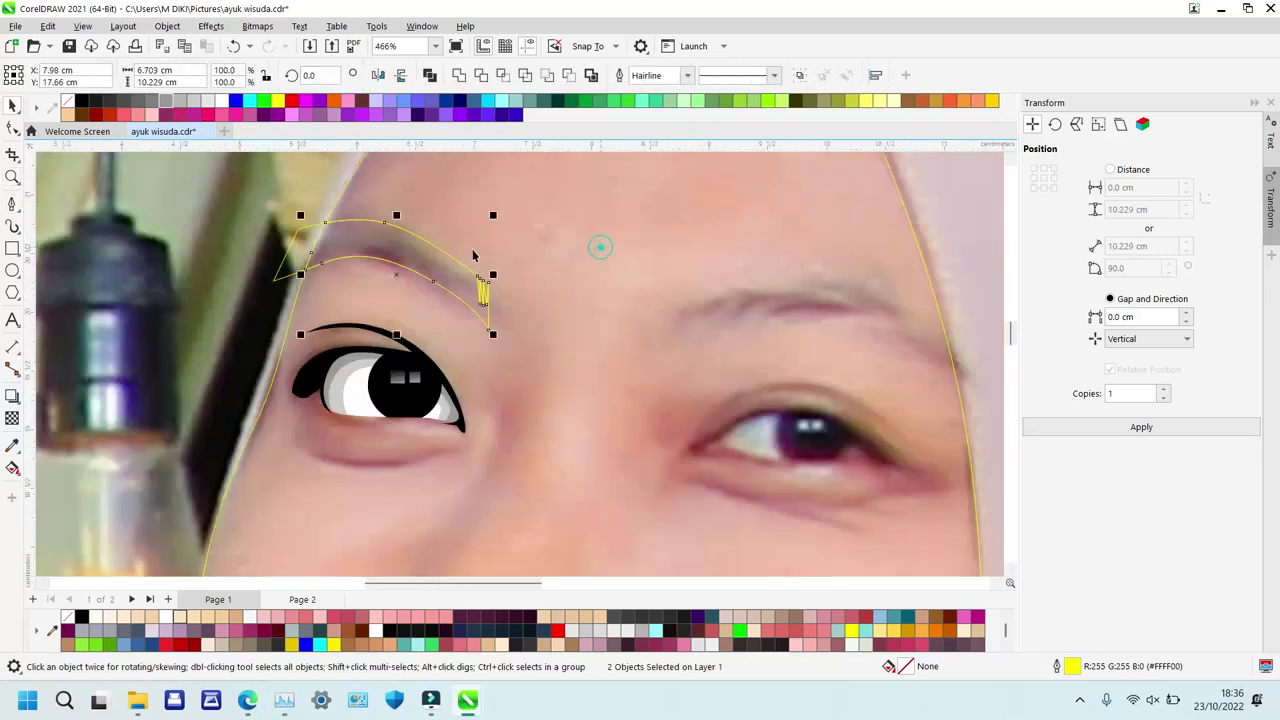
pyautogui.click(82, 101)
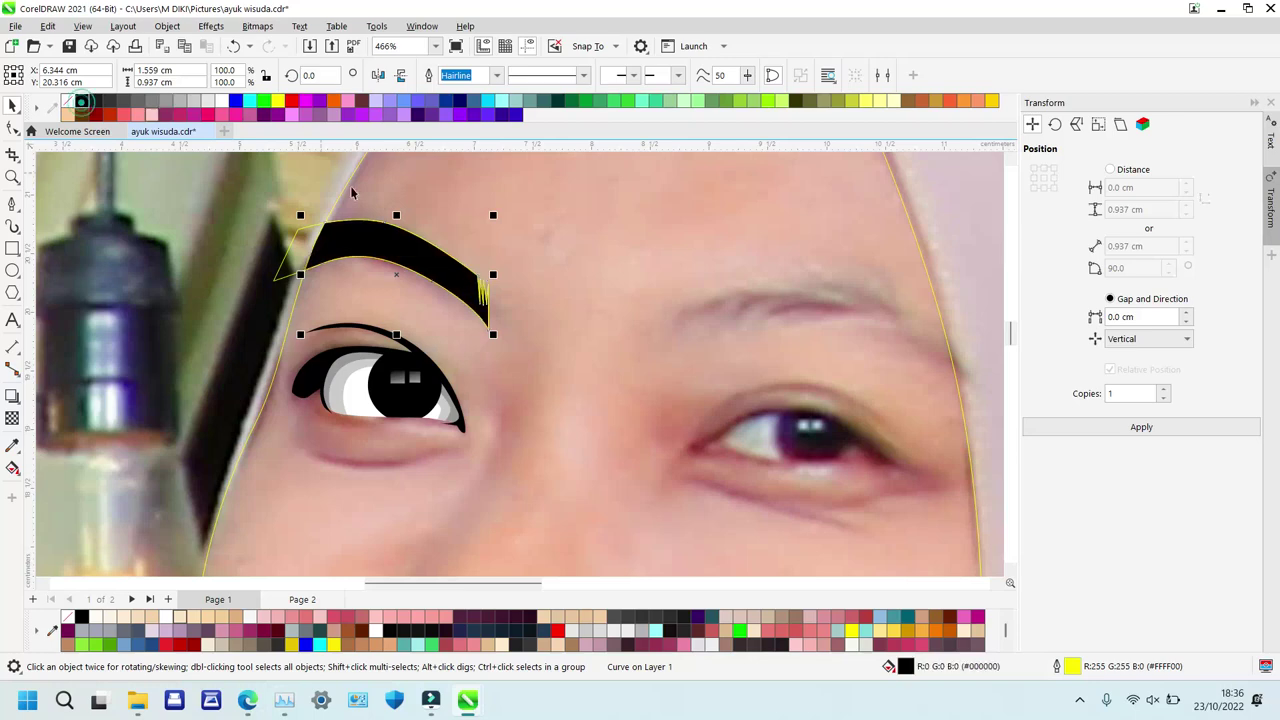
pyautogui.click(292, 250)
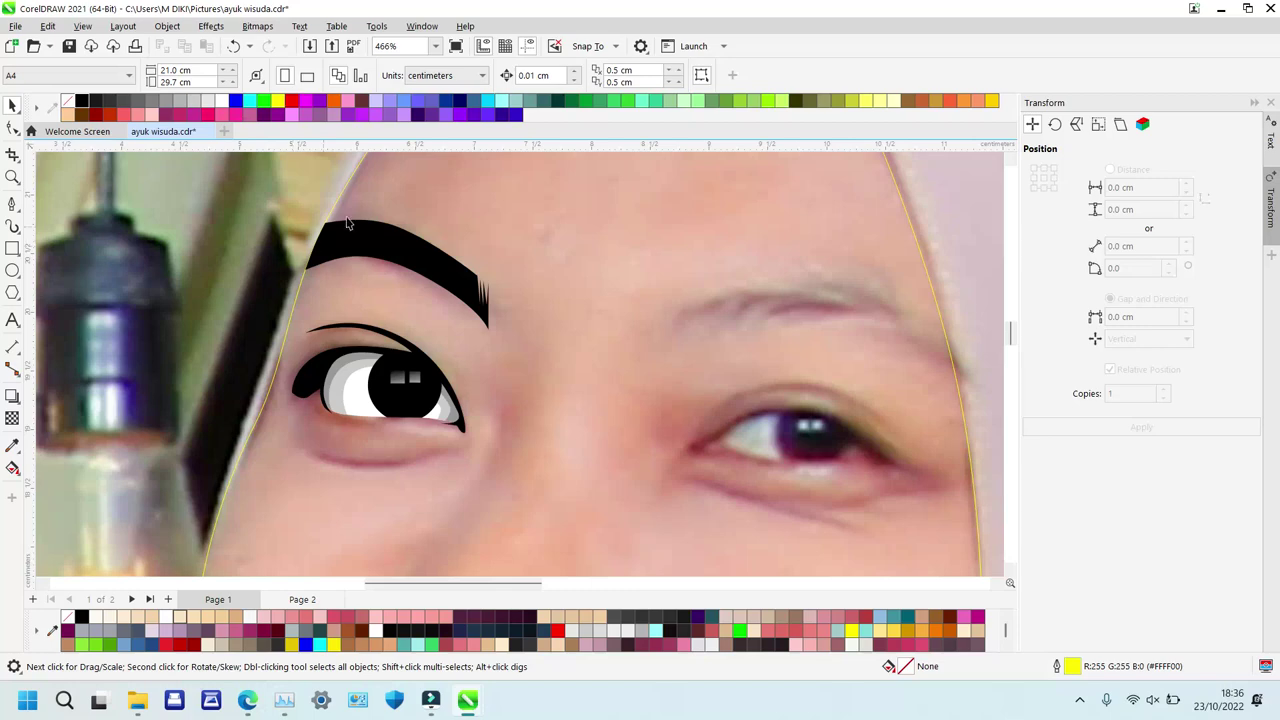
pyautogui.press('z')
pyautogui.moveTo(651, 370); pyautogui.dragTo(962, 516)
pyautogui.click(267, 378)
pyautogui.click(204, 385)
pyautogui.moveTo(374, 263); pyautogui.dragTo(446, 237)
pyautogui.click(671, 319)
pyautogui.moveTo(671, 319); pyautogui.dragTo(757, 380)
pyautogui.hotkey('ctrl', 'z')
pyautogui.hotkey('ctrl', 'z')
pyautogui.hotkey('ctrl', 'z')
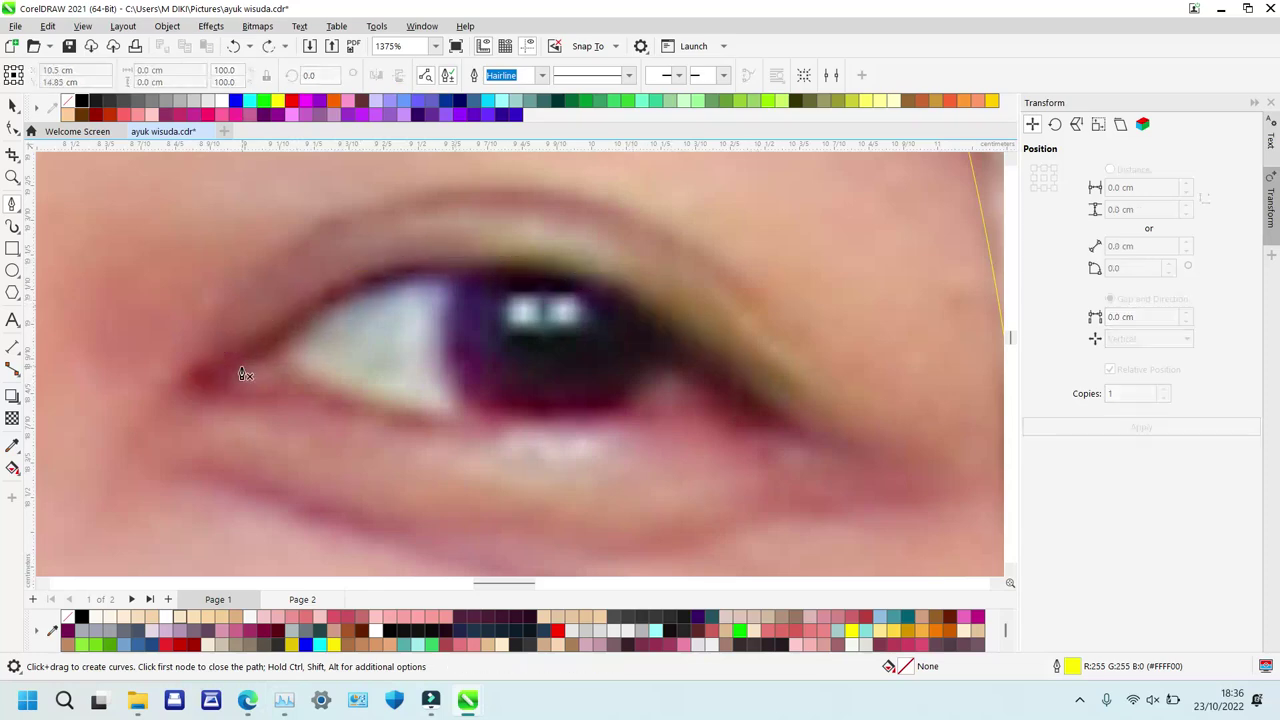
# Trace the dark lash line around the second eye with the Pen tool as a closed shape about 1.86 × 0.52 cm.
pyautogui.click(271, 390)
pyautogui.moveTo(194, 383); pyautogui.dragTo(206, 359)
pyautogui.moveTo(450, 253); pyautogui.dragTo(557, 247)
pyautogui.moveTo(734, 370); pyautogui.dragTo(718, 432)
pyautogui.click(703, 405)
pyautogui.click(640, 419)
pyautogui.moveTo(687, 372)
pyautogui.mouseDown()
pyautogui.moveTo(682, 336)
pyautogui.moveTo(681, 352)
pyautogui.mouseUp()
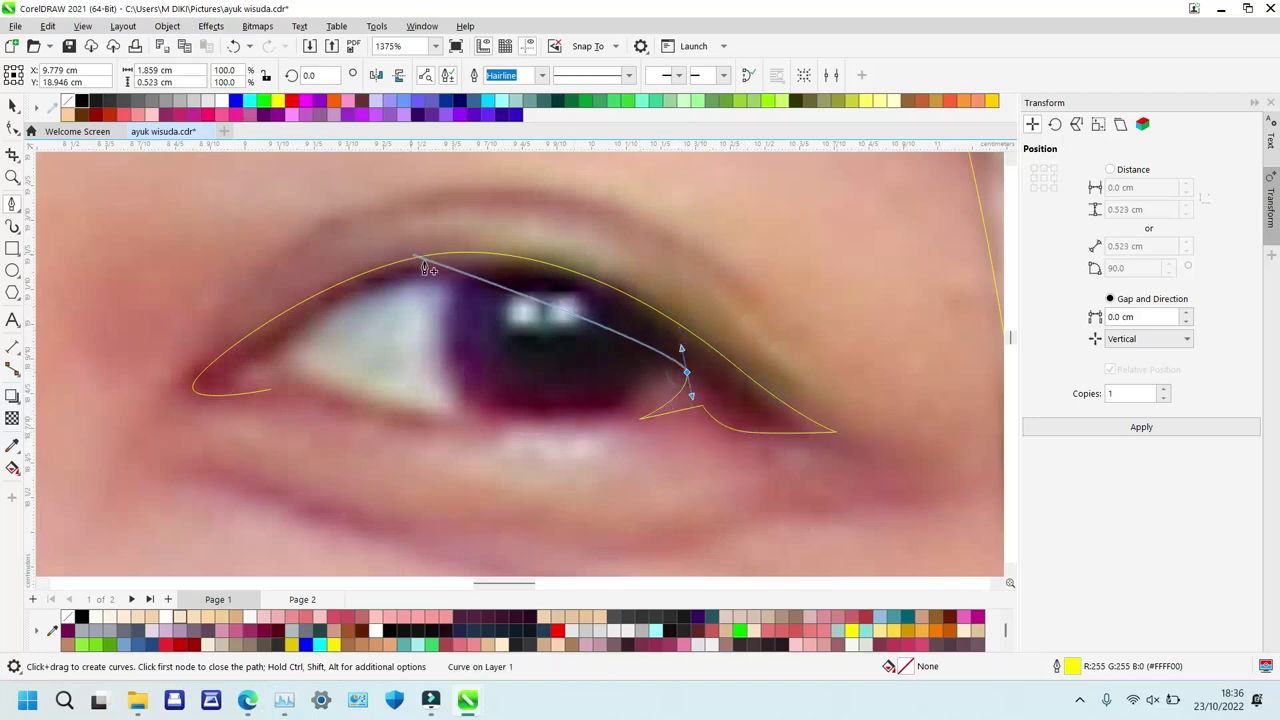
pyautogui.moveTo(453, 272); pyautogui.dragTo(359, 276)
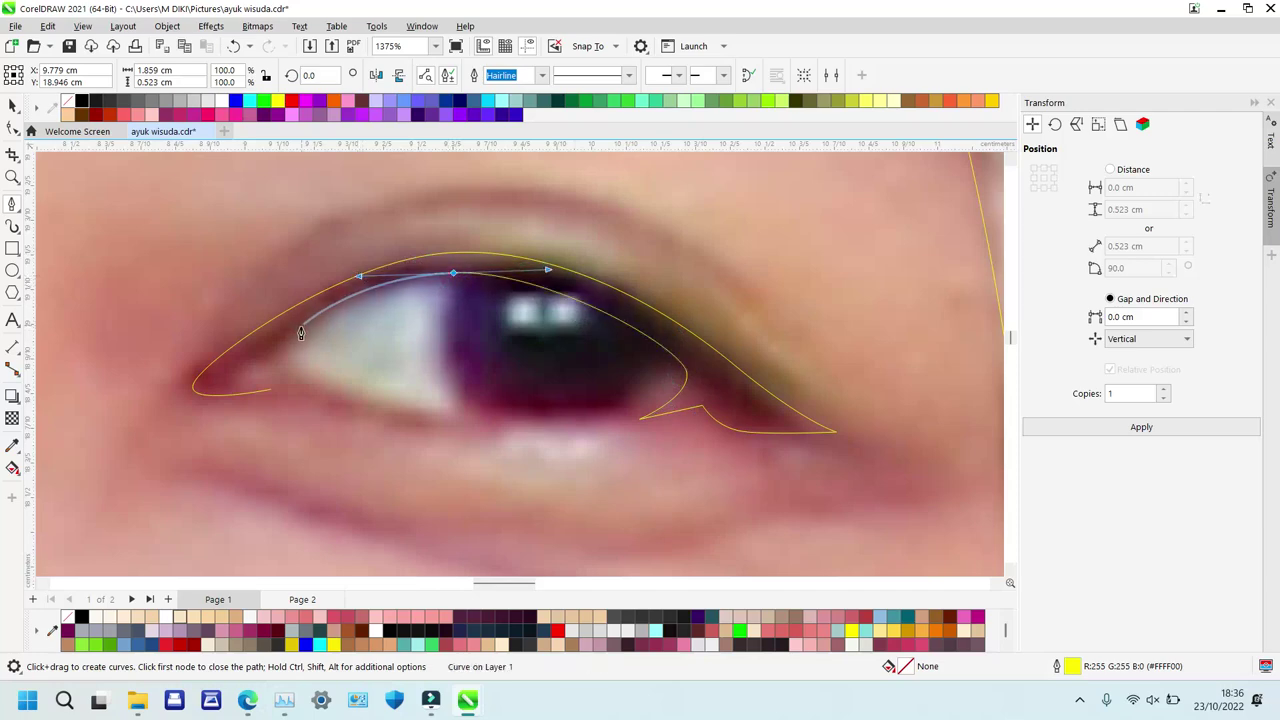
pyautogui.moveTo(281, 344); pyautogui.dragTo(267, 364)
pyautogui.click(348, 404)
pyautogui.click(272, 391)
# Trace the eyeball inside the lash line with the Pen tool as a closed shape about 1.22 × 0.44 cm.
pyautogui.click(279, 375)
pyautogui.moveTo(448, 414); pyautogui.dragTo(540, 412)
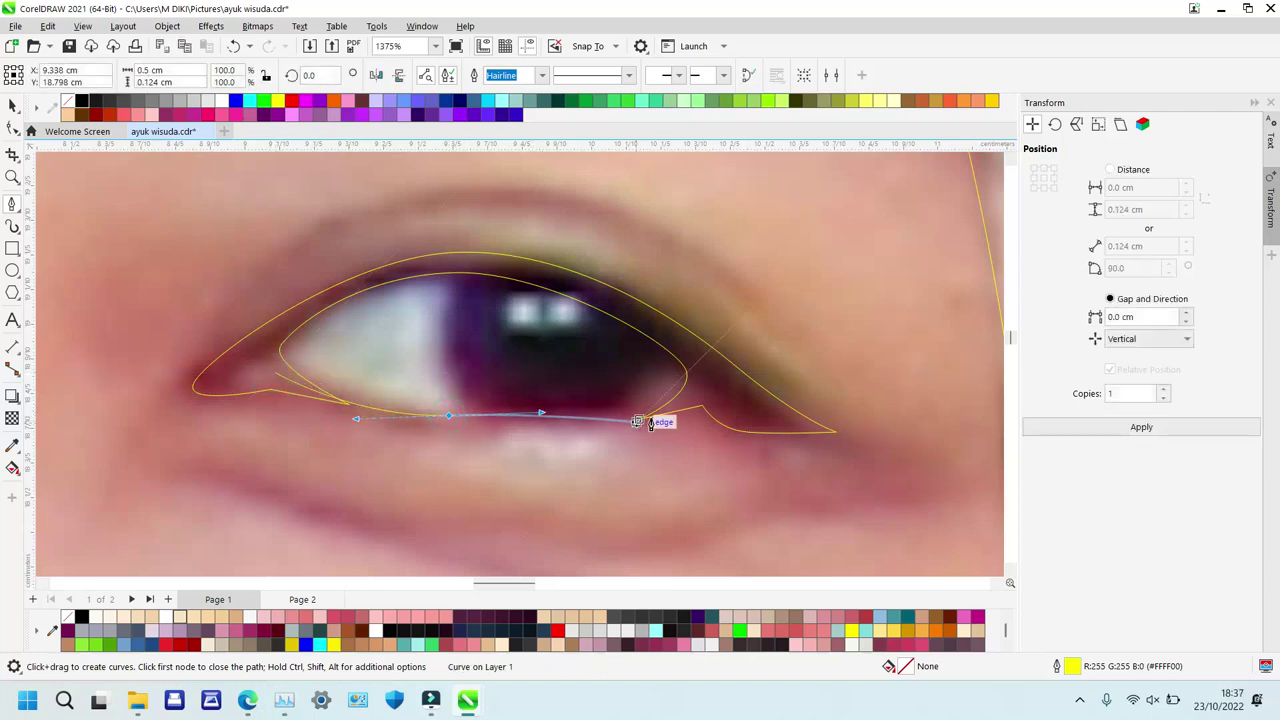
pyautogui.moveTo(678, 404); pyautogui.dragTo(710, 385)
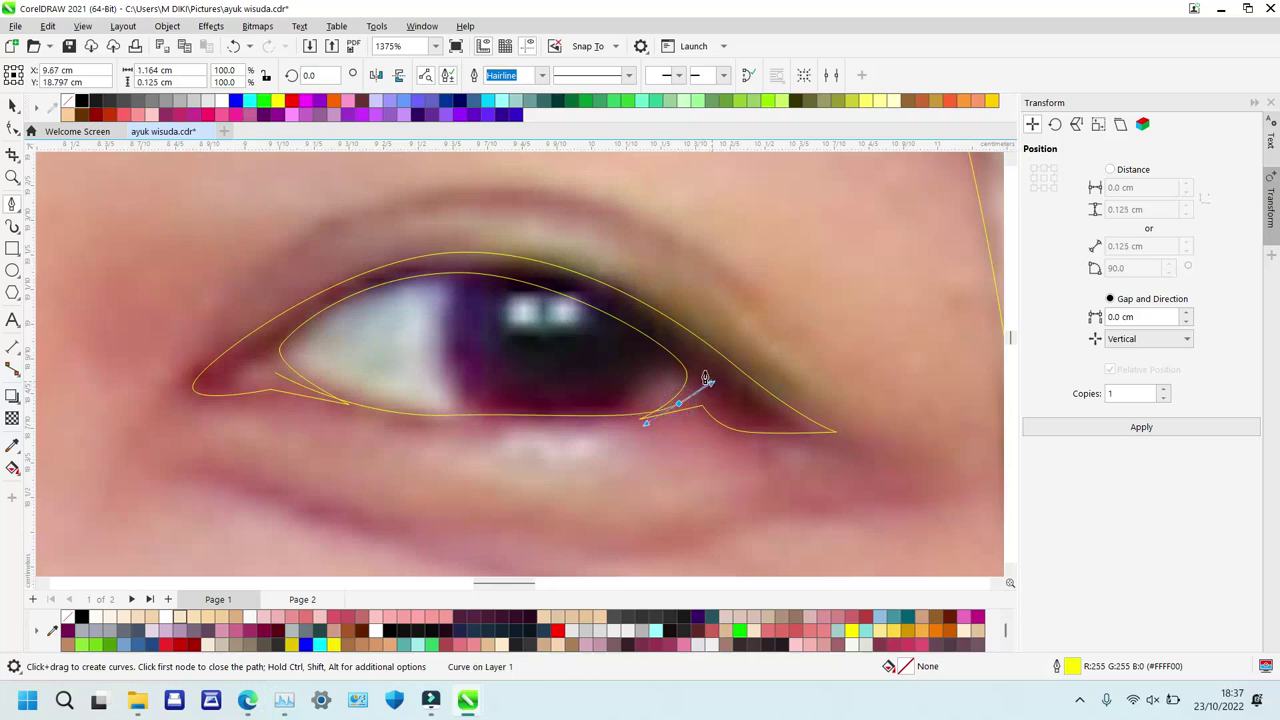
pyautogui.moveTo(647, 322); pyautogui.dragTo(613, 307)
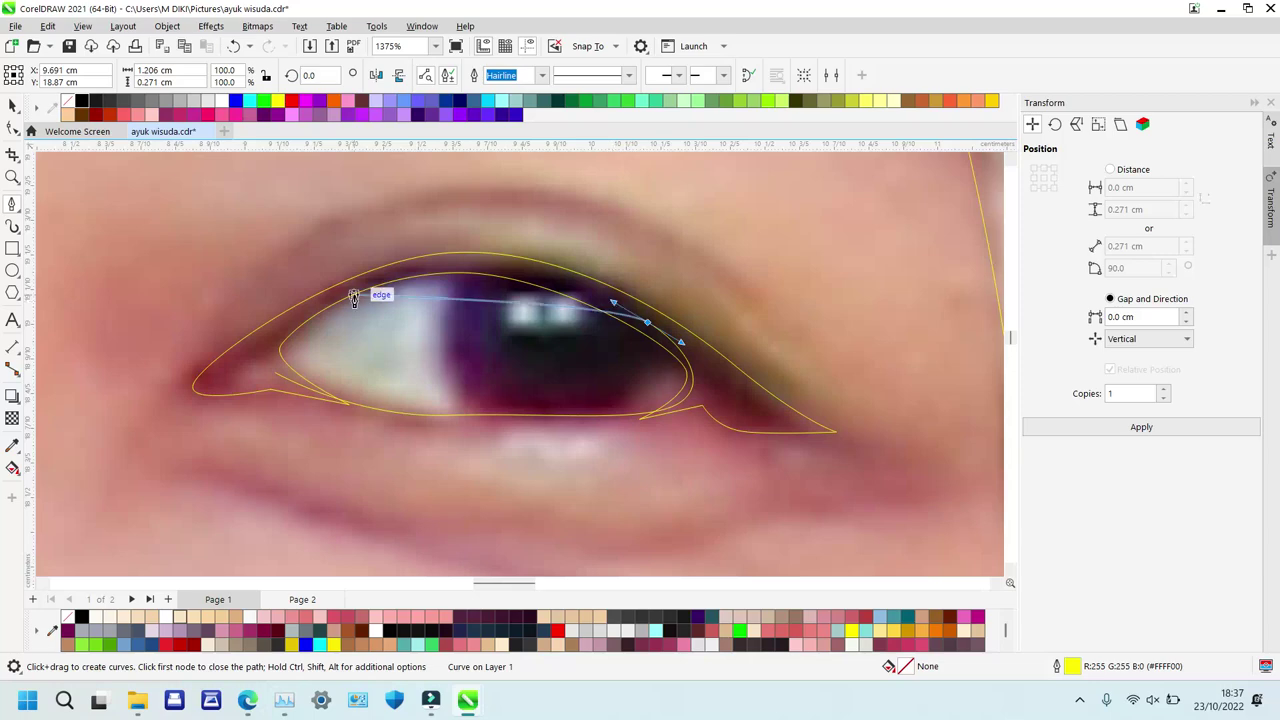
pyautogui.moveTo(428, 263); pyautogui.dragTo(328, 276)
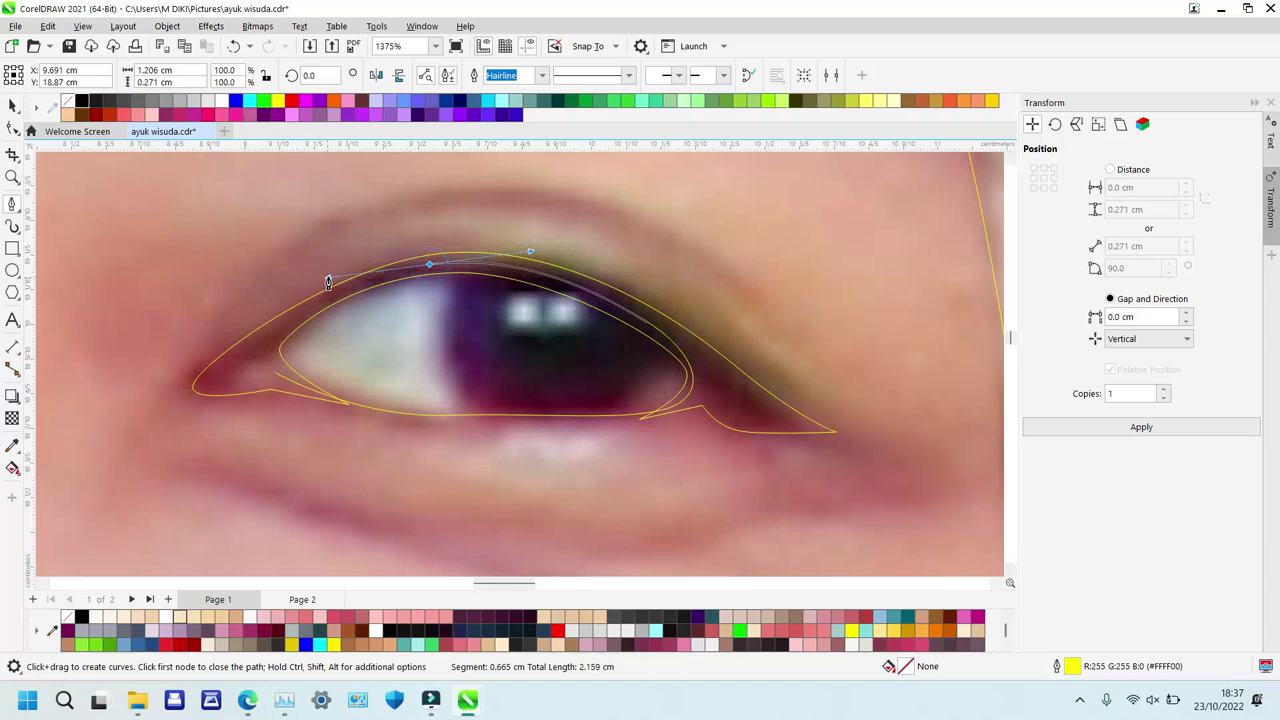
pyautogui.moveTo(276, 375); pyautogui.dragTo(246, 343)
# Draw a circle about 0.61 cm wide over the iris and shift it slightly to match the photo.
pyautogui.press('F7')
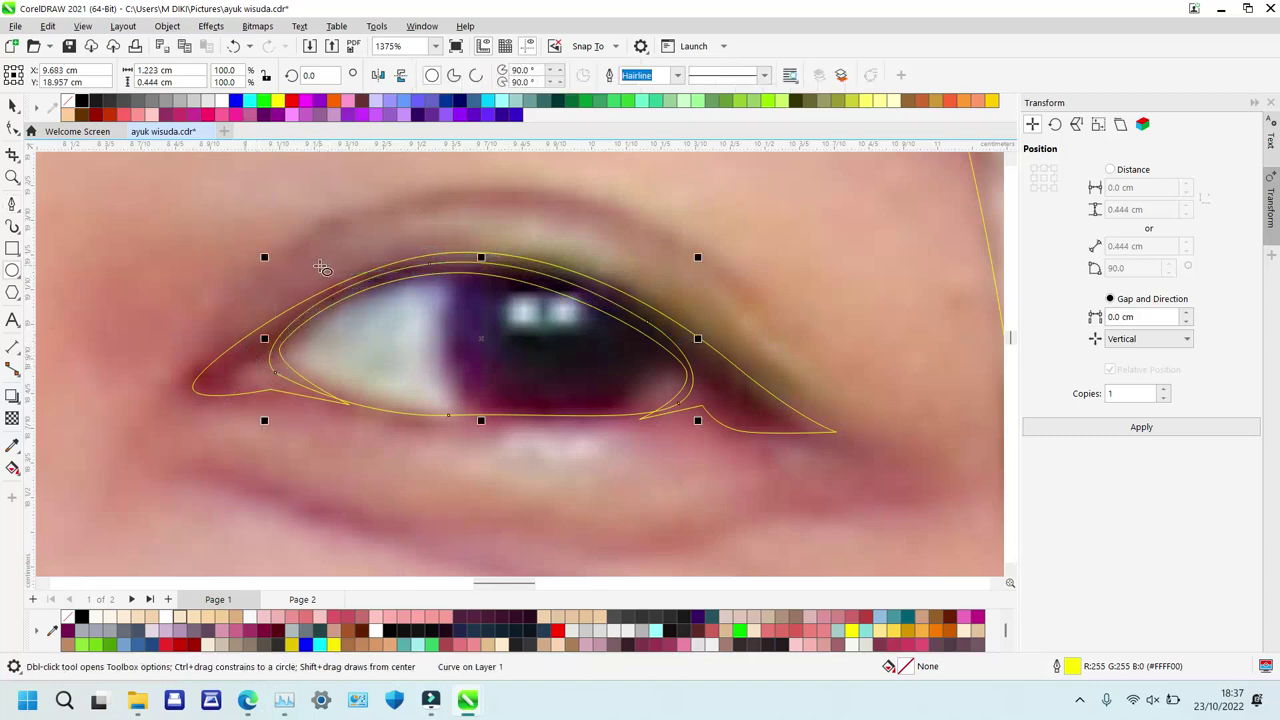
pyautogui.moveTo(443, 243); pyautogui.dragTo(655, 448)
pyautogui.press('space')
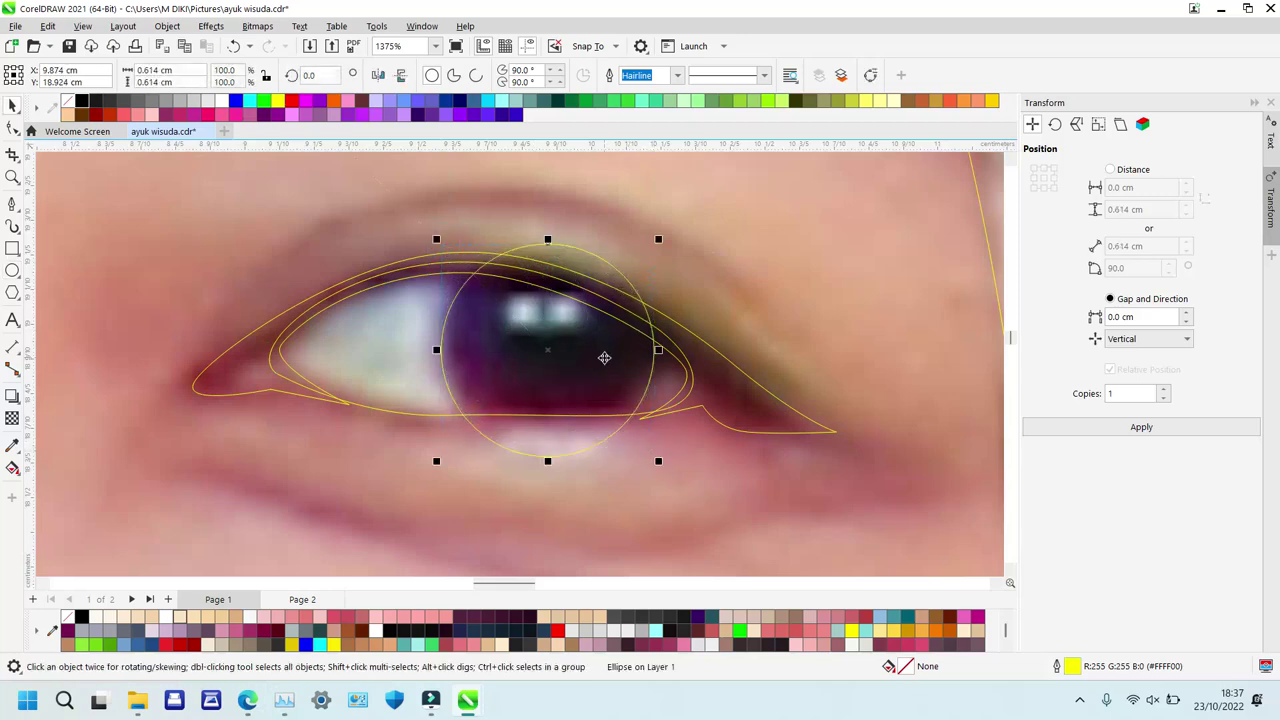
pyautogui.moveTo(603, 358); pyautogui.dragTo(600, 344)
# Intersect the iris circle with the eyeball shape and delete the leftover circle.
pyautogui.keyDown('shift'); pyautogui.click(398, 357); pyautogui.keyUp('shift')
pyautogui.hotkey('alt', 'i')
pyautogui.click(583, 323)
pyautogui.press('Delete')
# Draw two small rectangles over the light reflections in the iris, about 0.094 × 0.067 cm and 0.075 × 0.058 cm.
pyautogui.press('z')
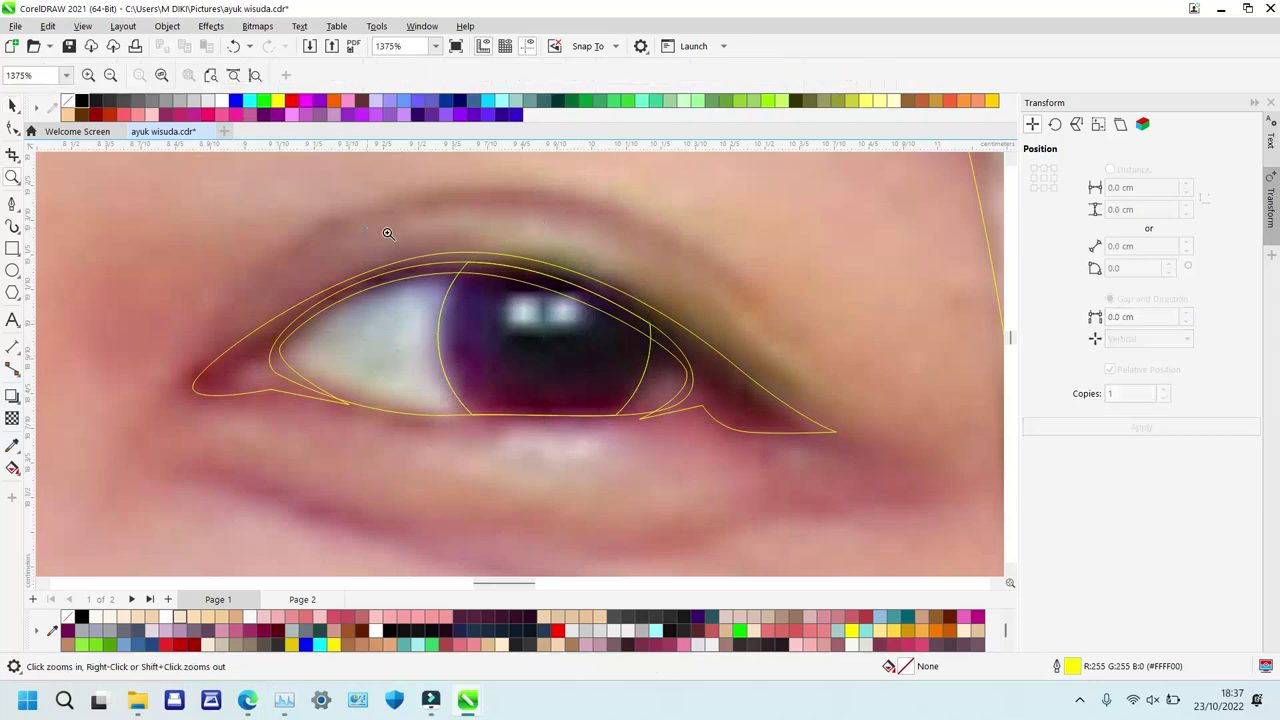
pyautogui.click(368, 228)
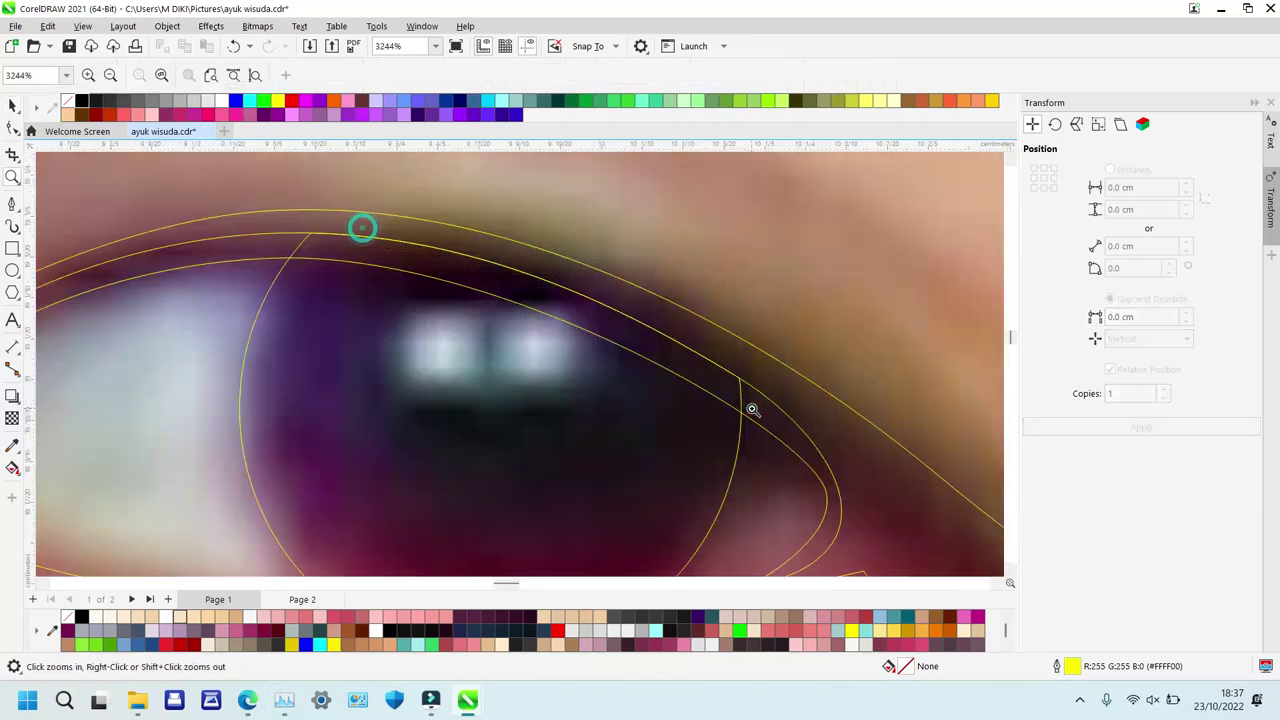
pyautogui.click(12, 250)
pyautogui.moveTo(391, 320); pyautogui.dragTo(469, 376)
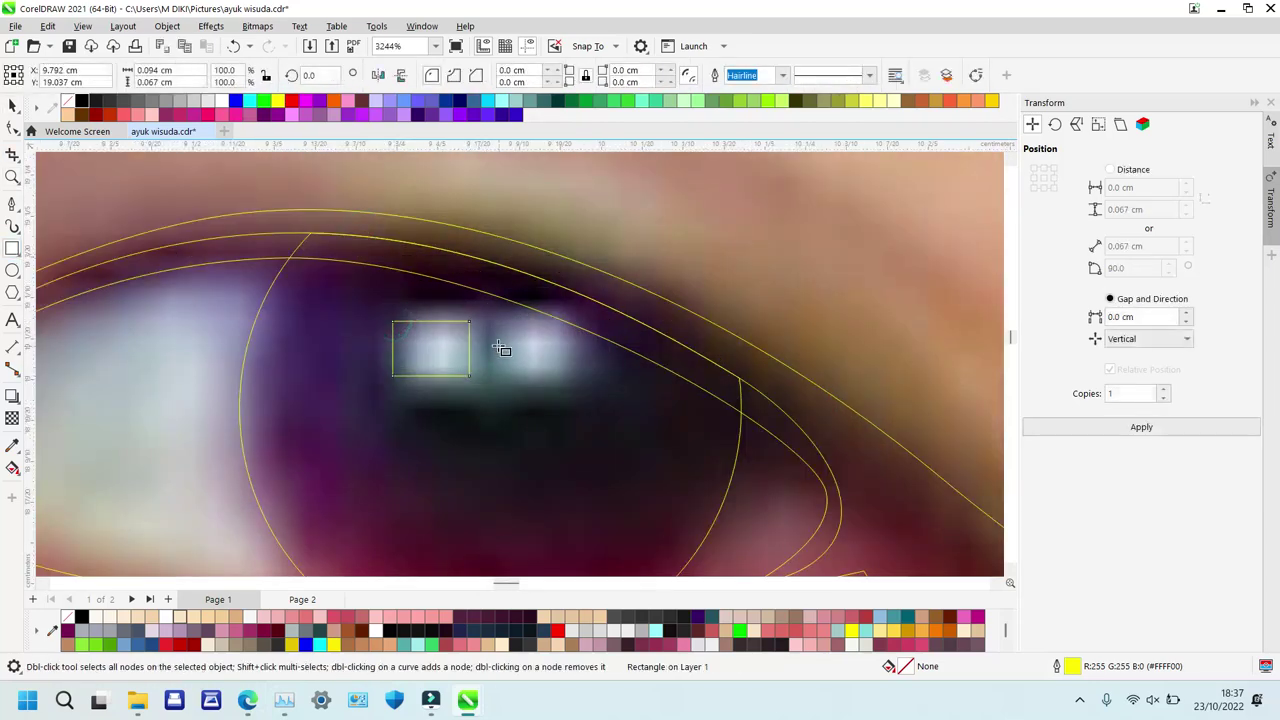
pyautogui.moveTo(499, 327); pyautogui.dragTo(563, 379)
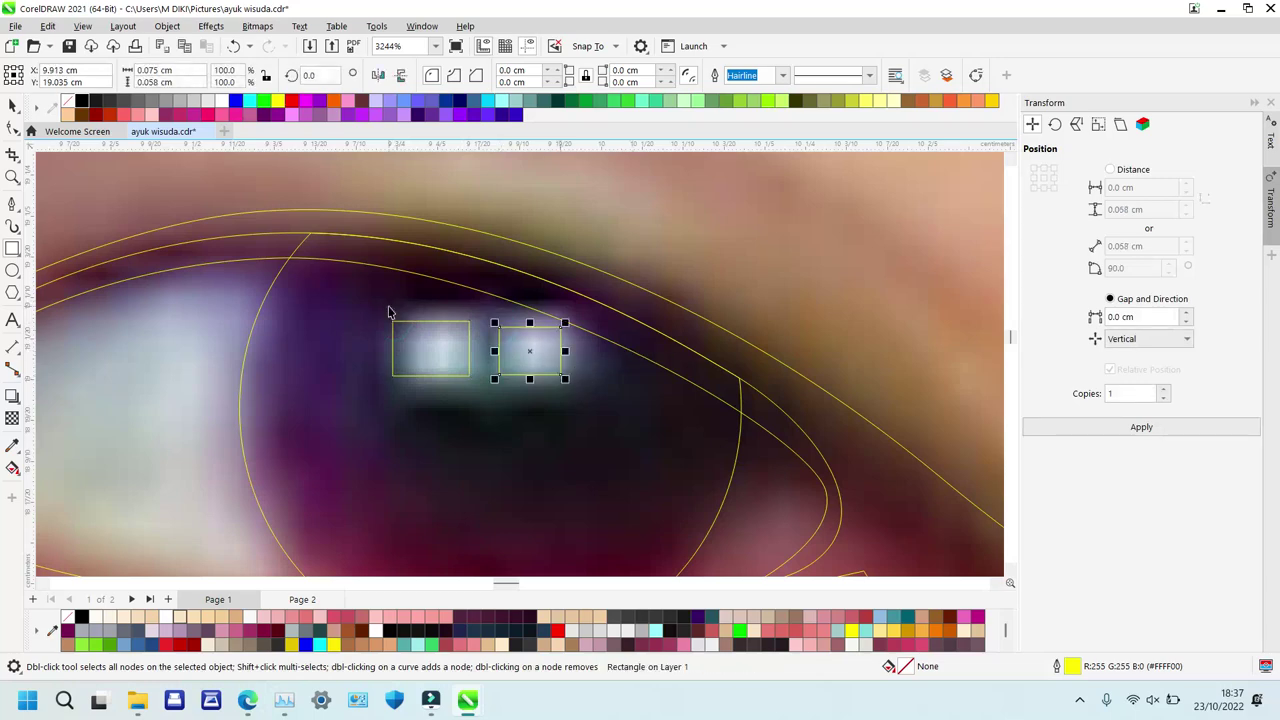
pyautogui.press('z')
pyautogui.rightClick(334, 353)
# Trace the eyeball's inner shadow edge with the Pen tool and close the path loosely outside the upper part of the eye.
pyautogui.press('p')
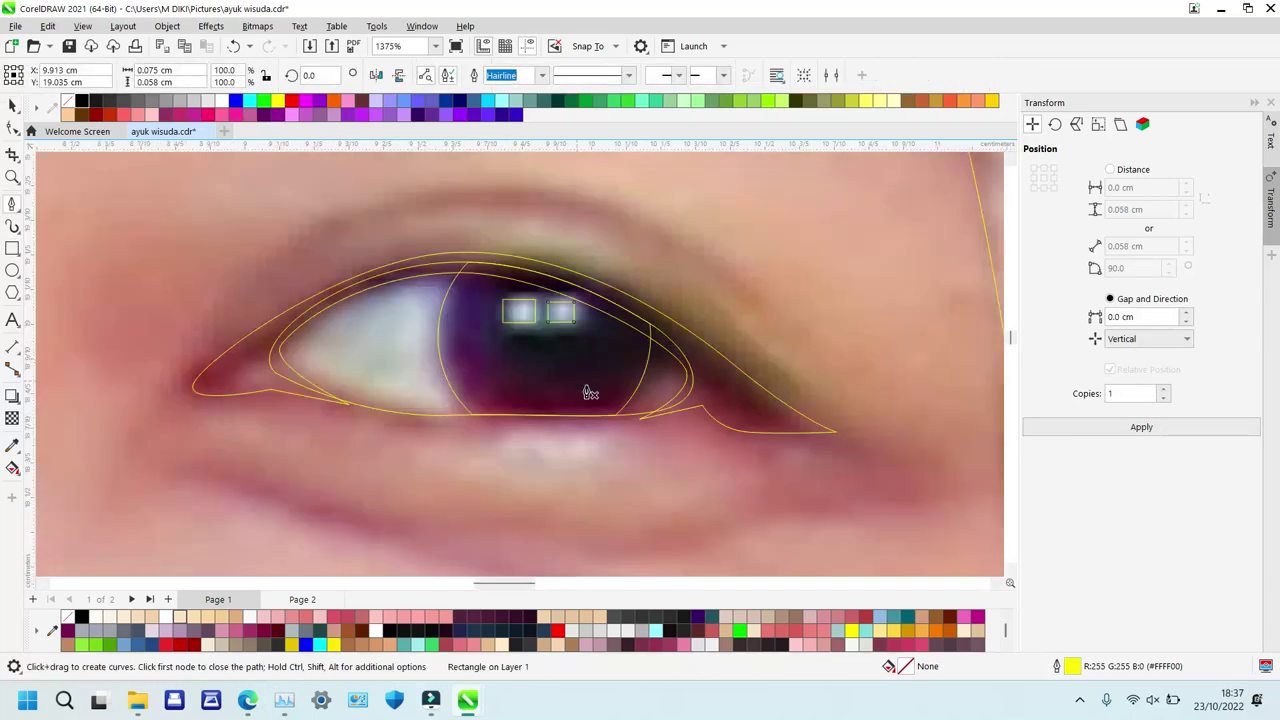
pyautogui.moveTo(333, 350); pyautogui.dragTo(341, 301)
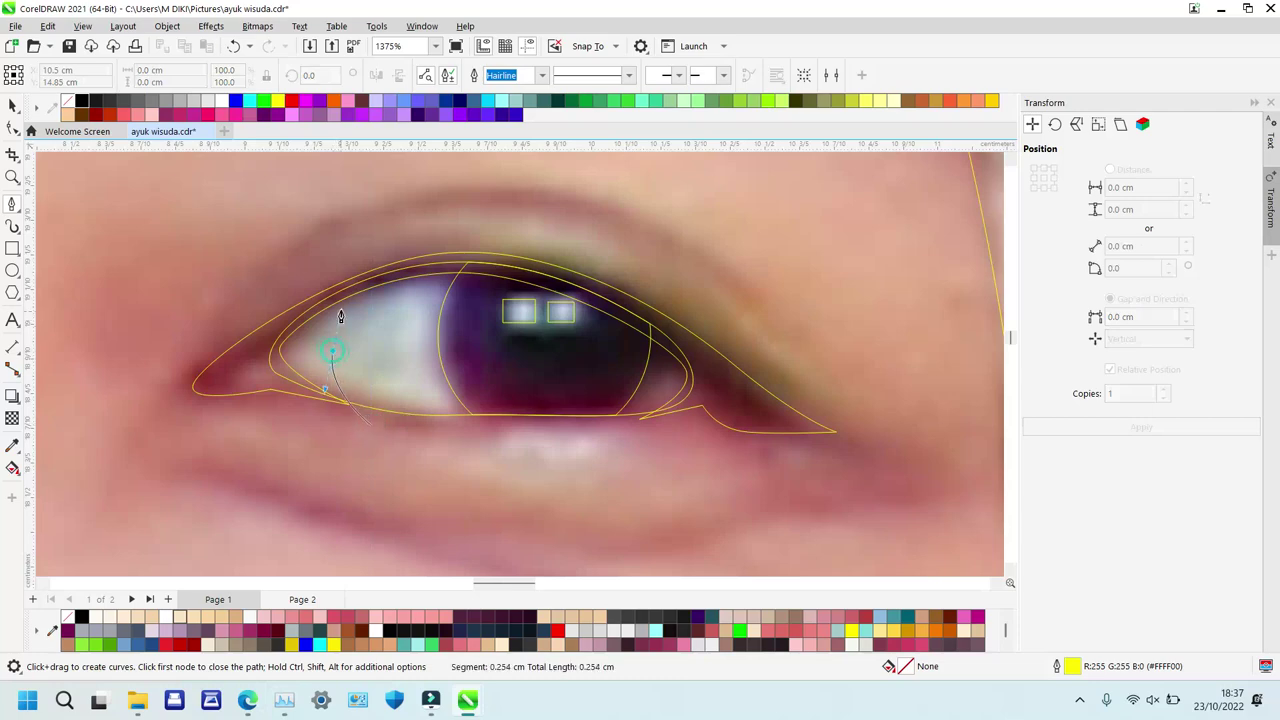
pyautogui.moveTo(492, 290); pyautogui.dragTo(519, 296)
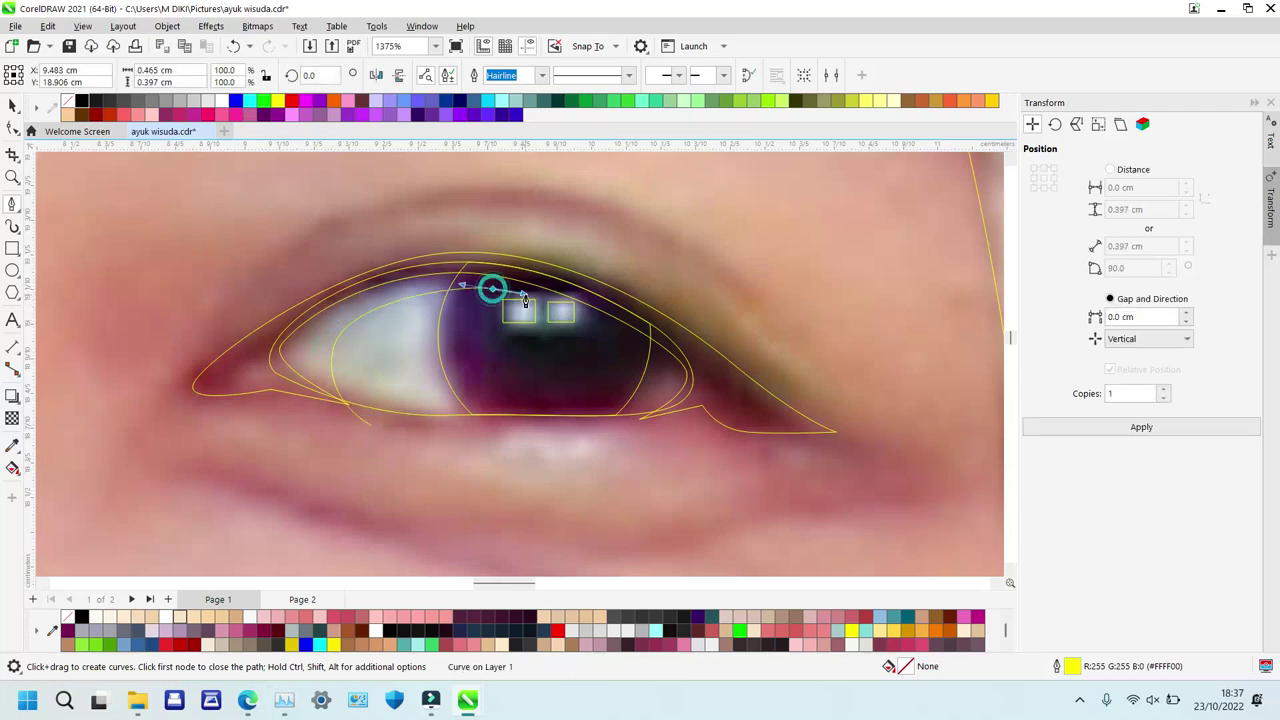
pyautogui.moveTo(641, 379); pyautogui.dragTo(618, 408)
pyautogui.hotkey('ctrl', 'z')
pyautogui.click(604, 451)
pyautogui.click(606, 450)
pyautogui.click(765, 410)
pyautogui.click(700, 253)
pyautogui.moveTo(342, 241); pyautogui.dragTo(243, 291)
pyautogui.click(371, 424)
pyautogui.doubleClick(332, 350)
# Intersect the shadow shape with the eyeball and delete the leftover shadow original.
pyautogui.press('space')
pyautogui.keyDown('shift'); pyautogui.click(401, 354); pyautogui.keyUp('shift')
pyautogui.hotkey('ctrl', 'shift', 'i')
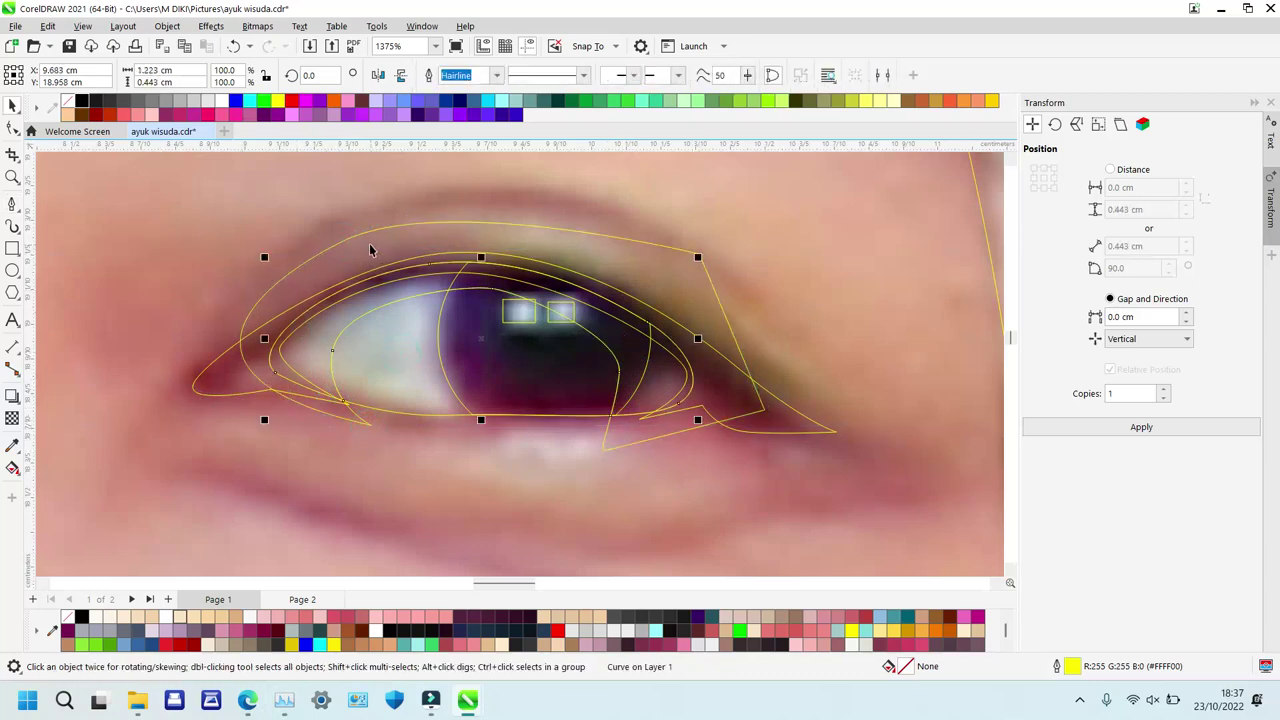
pyautogui.click(370, 245)
pyautogui.press('Delete')
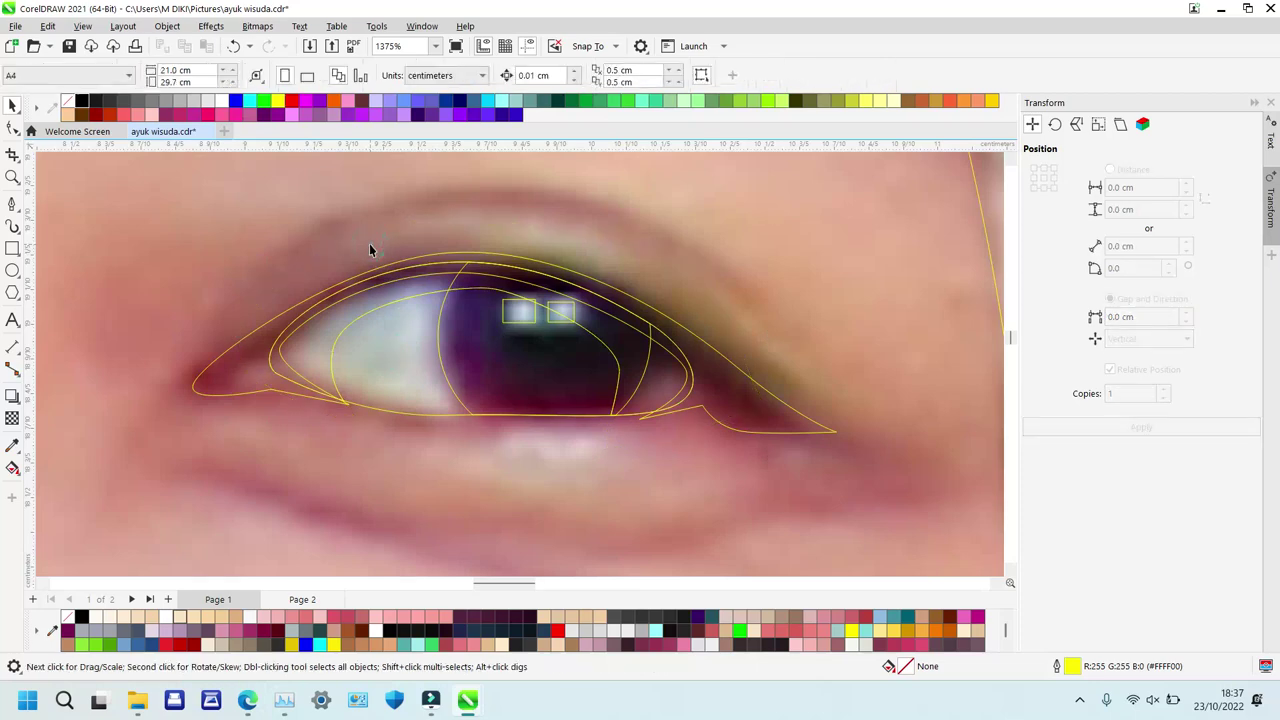
# Trace a second, narrower shadow closer to the eyeball's upper edge, closed around the eye at about 1.83 × 0.64 cm.
pyautogui.press('space')
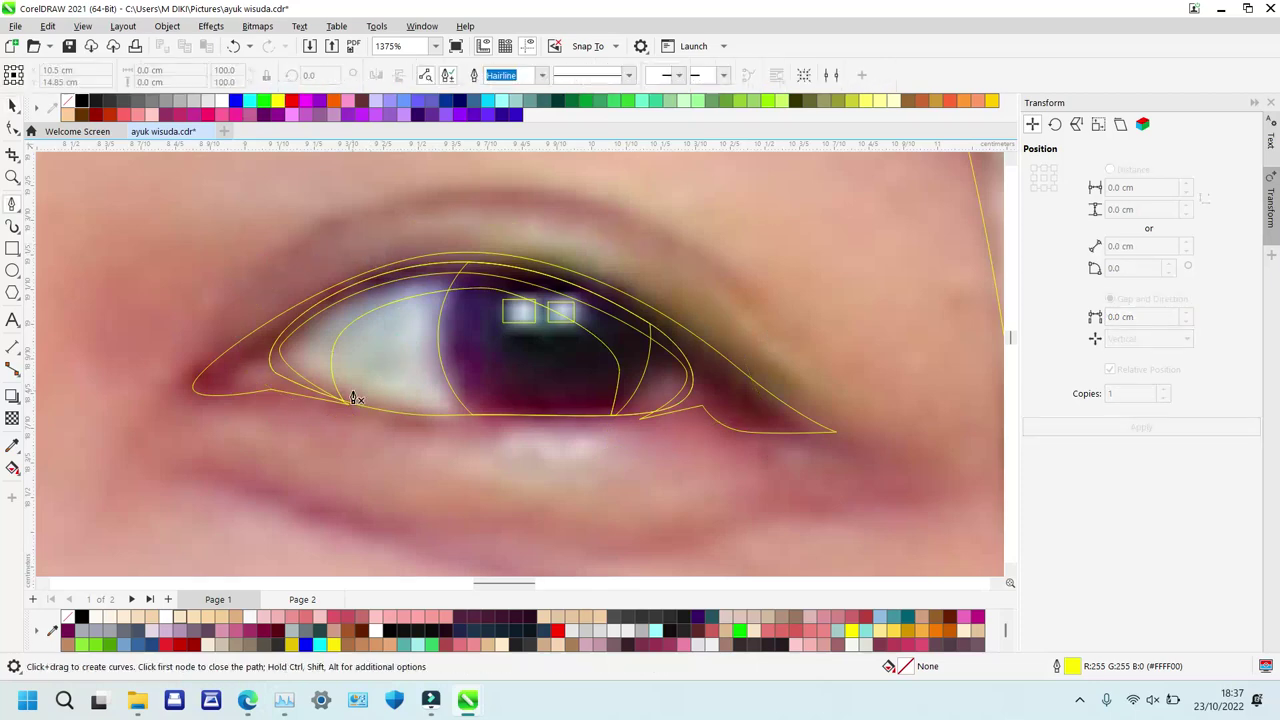
pyautogui.click(333, 405)
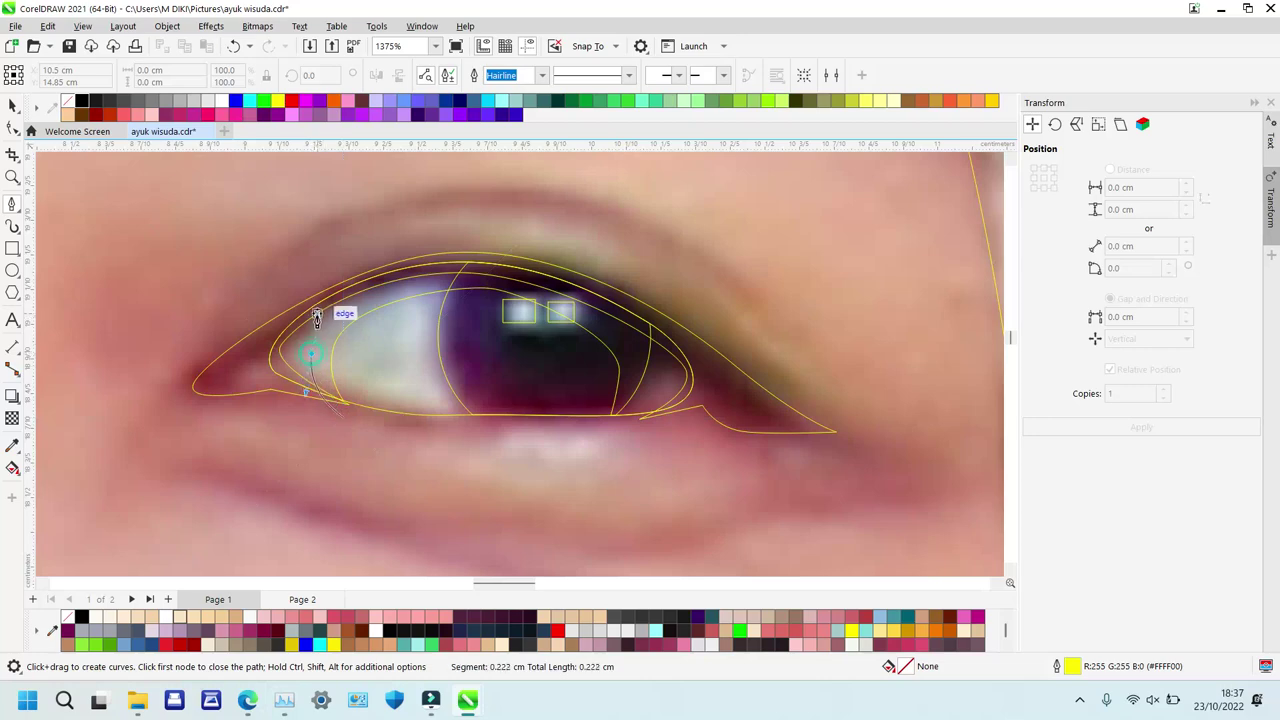
pyautogui.moveTo(424, 286); pyautogui.dragTo(465, 280)
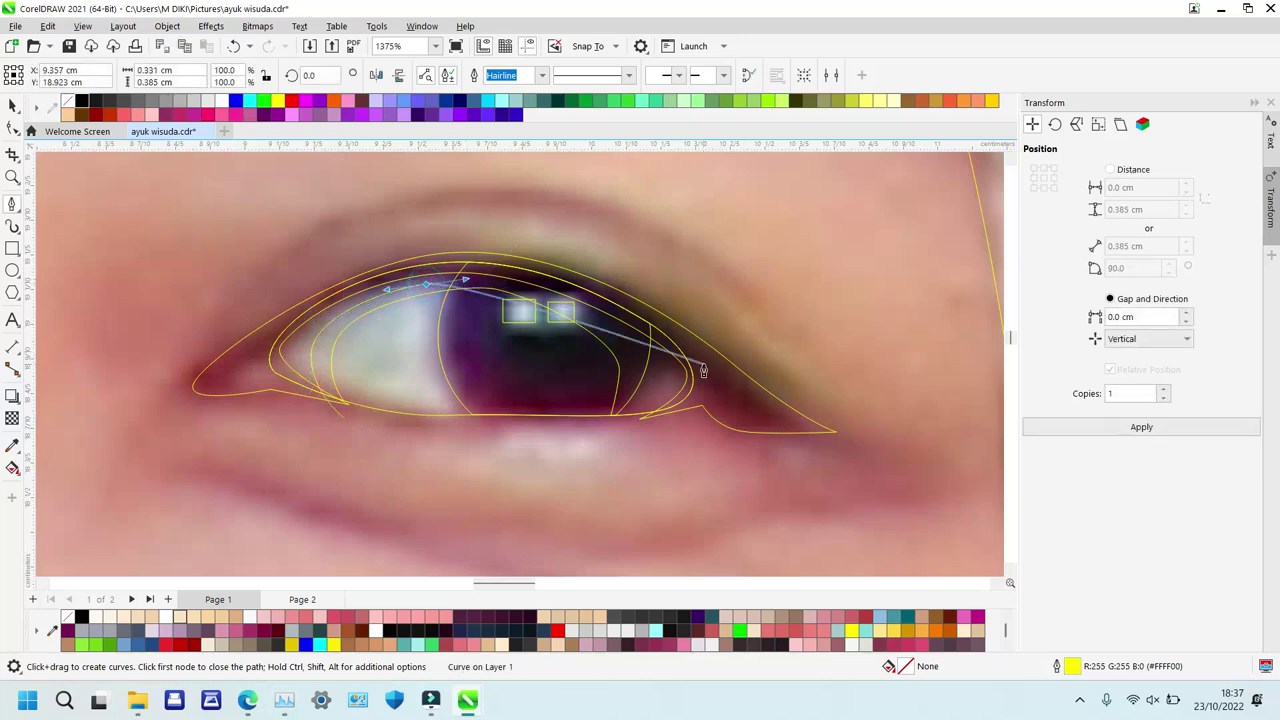
pyautogui.moveTo(636, 368); pyautogui.dragTo(622, 433)
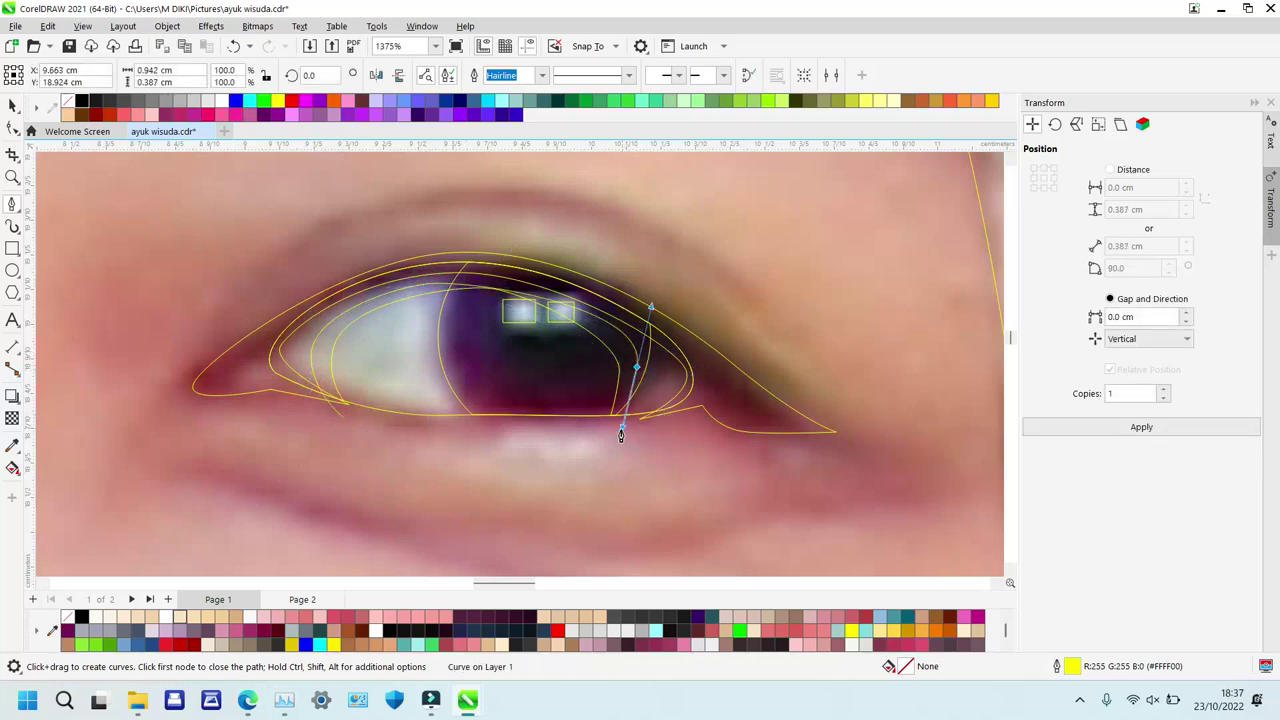
pyautogui.click(570, 452)
pyautogui.moveTo(825, 404); pyautogui.dragTo(829, 358)
pyautogui.click(718, 242)
pyautogui.moveTo(304, 284); pyautogui.dragTo(290, 280)
pyautogui.moveTo(201, 262); pyautogui.dragTo(150, 318)
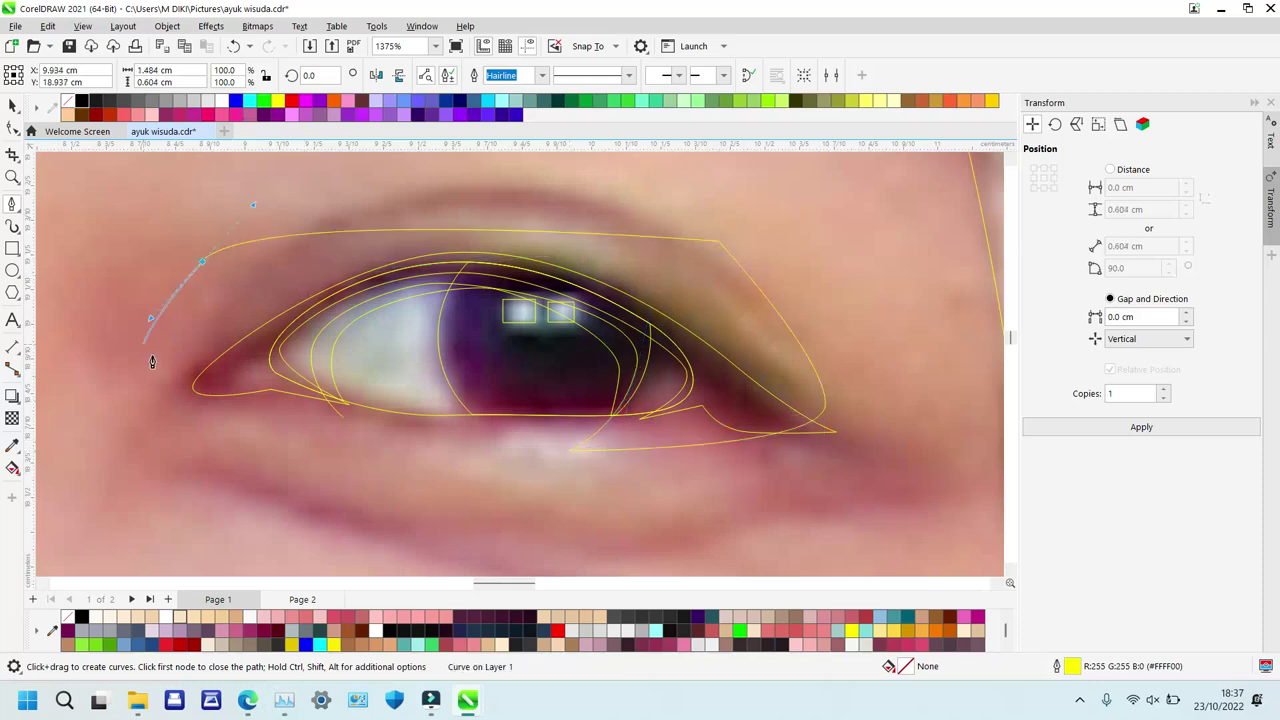
pyautogui.click(344, 420)
# Intersect the second, narrower shadow shape with the eyeball and delete its leftover original.
pyautogui.press('space')
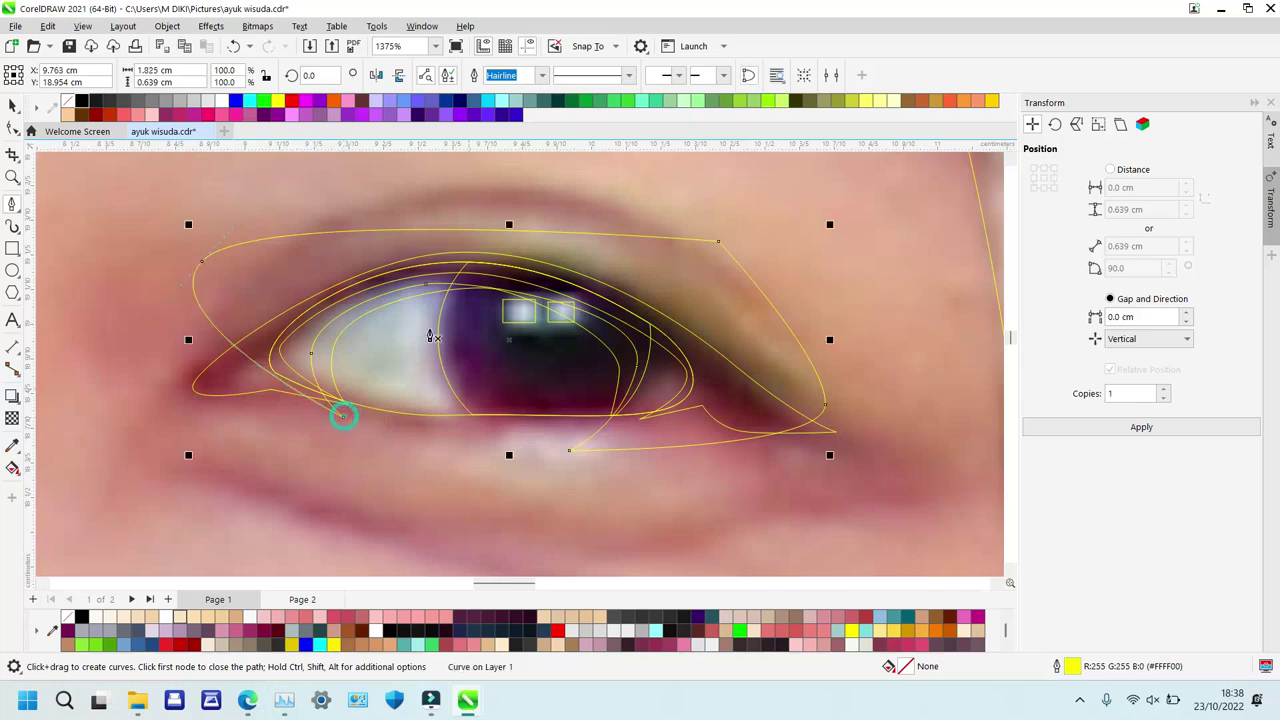
pyautogui.click(362, 316)
pyautogui.click(331, 257)
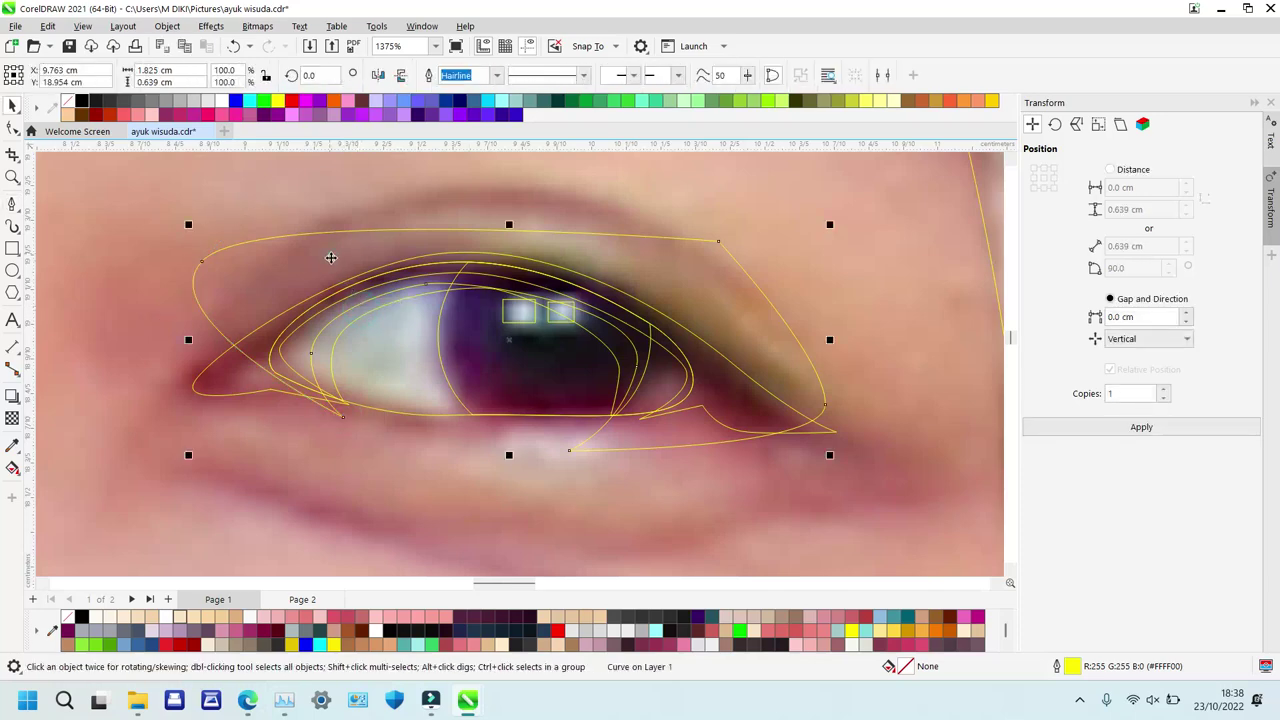
pyautogui.keyDown('shift'); pyautogui.click(334, 342); pyautogui.keyUp('shift')
pyautogui.press('i')
pyautogui.click(287, 259)
pyautogui.press('Delete')
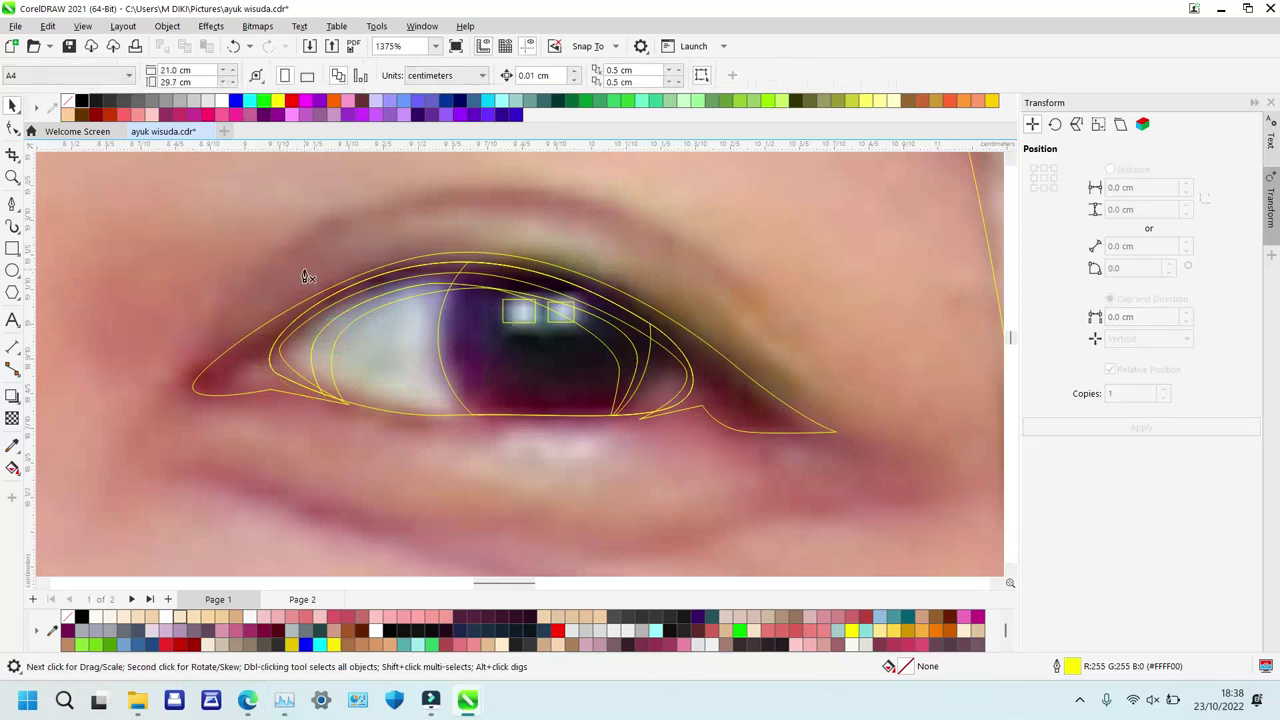
# Trace the eyelid crease above the eye with the Pen tool as a thin closed arc about 1.5 × 0.37 cm.
pyautogui.press('space')
pyautogui.moveTo(500, 201); pyautogui.dragTo(640, 205)
pyautogui.click(771, 314)
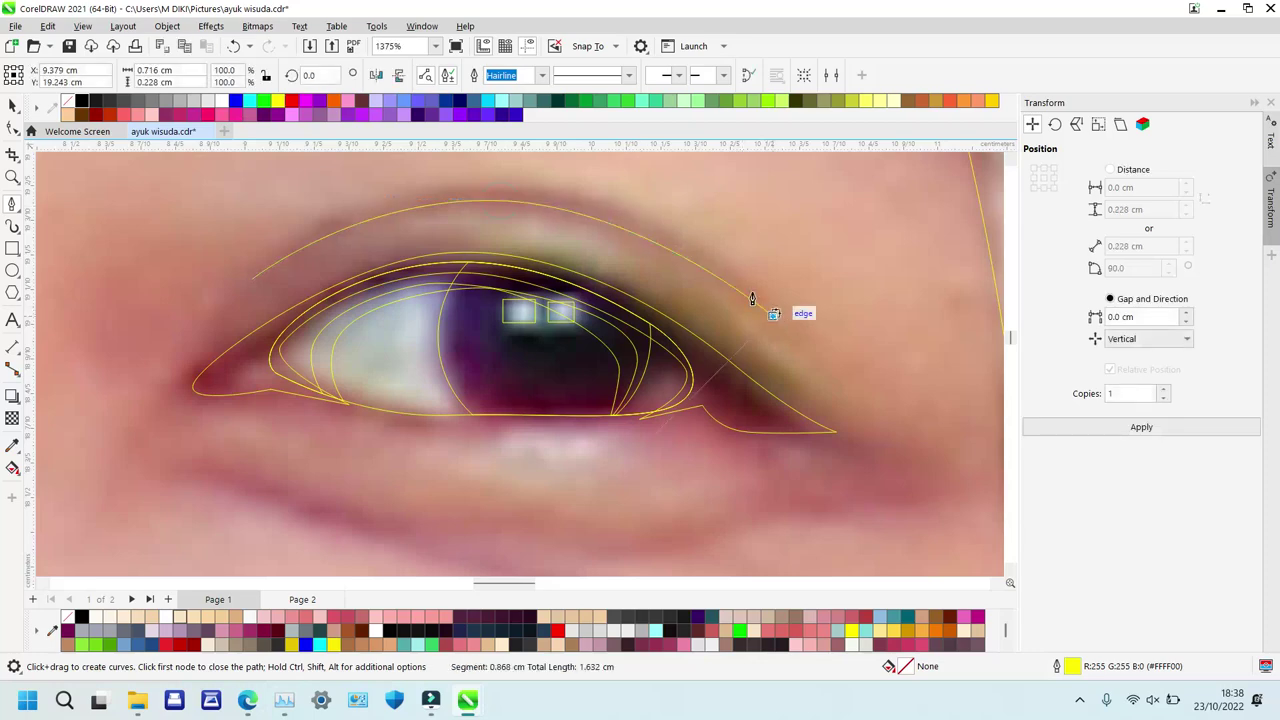
pyautogui.moveTo(527, 190); pyautogui.dragTo(361, 177)
pyautogui.click(252, 281)
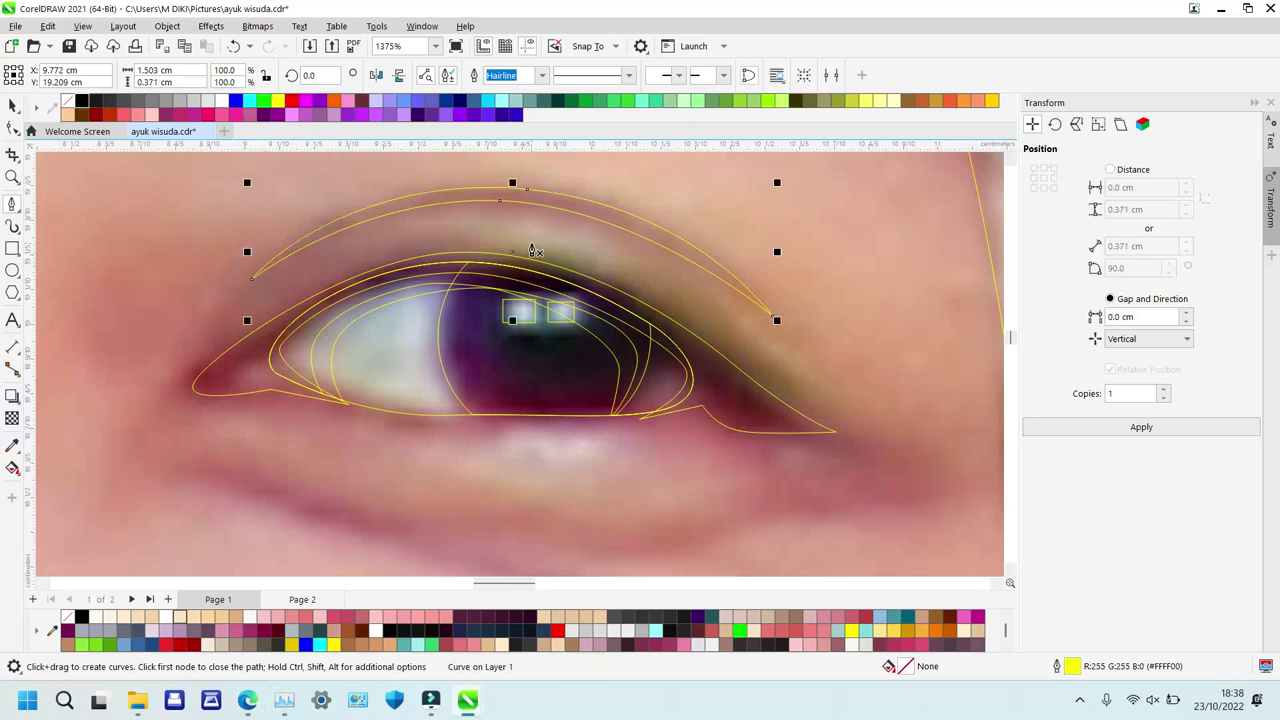
# Fill both reflection rectangles in the iris with white and no outline.
pyautogui.press('space')
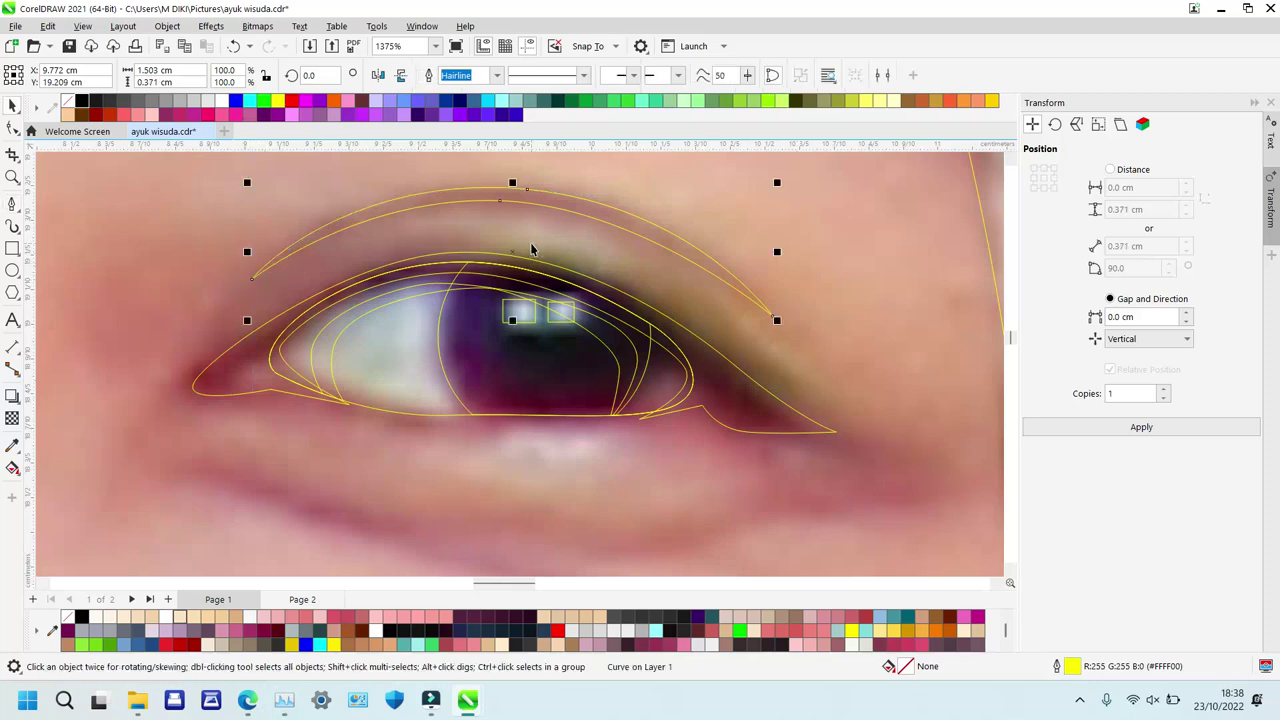
pyautogui.click(519, 312)
pyautogui.keyDown('shift'); pyautogui.click(561, 313); pyautogui.keyUp('shift')
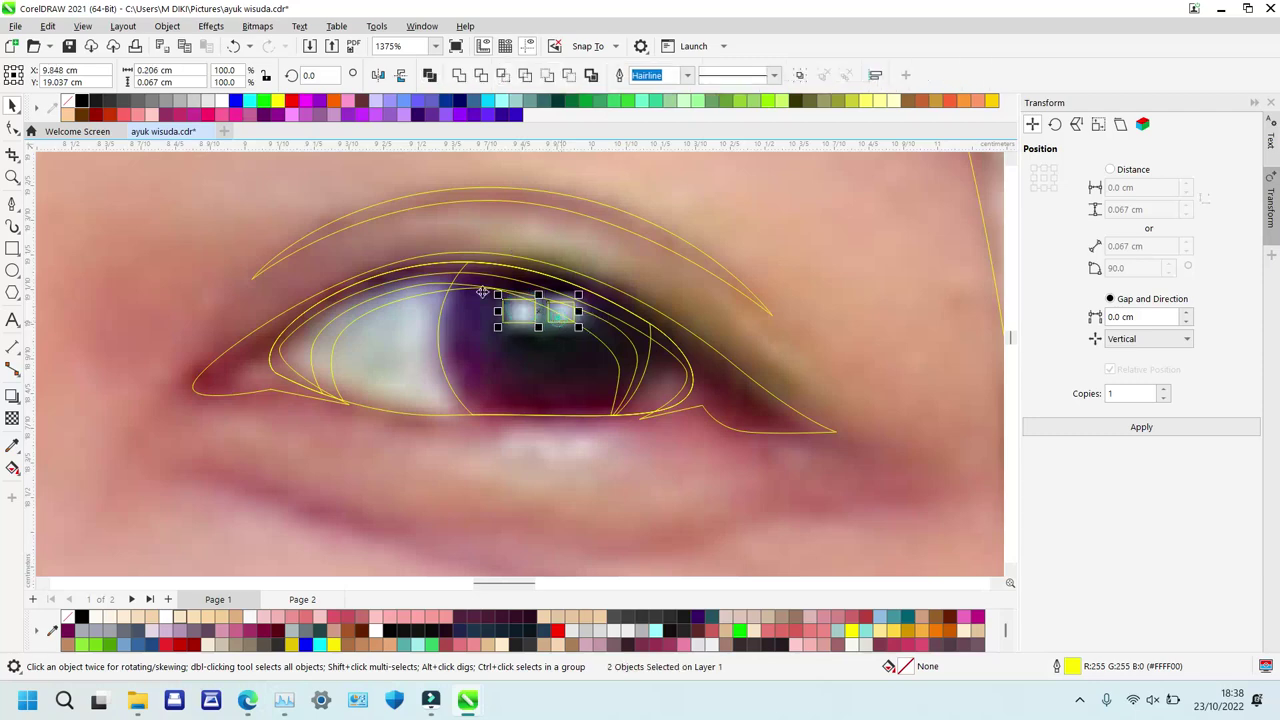
pyautogui.click(221, 101)
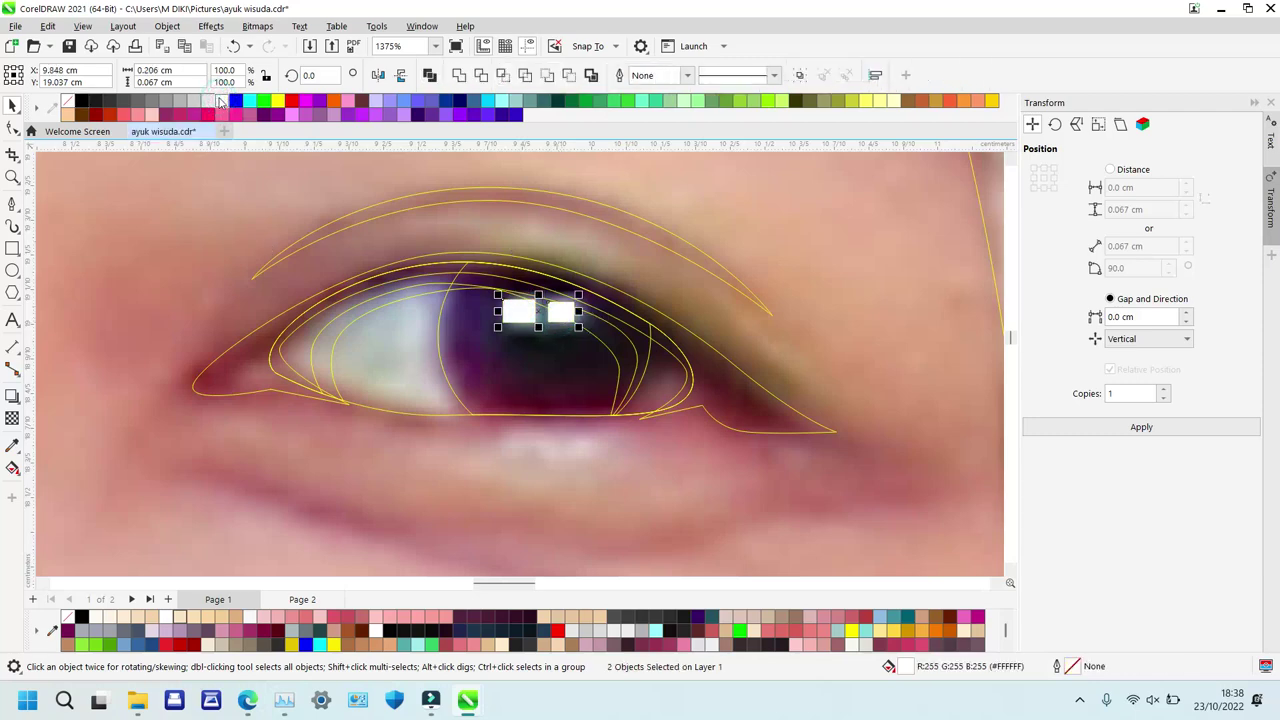
# Fill the iris, the lash line and the eyelid crease with black and remove their outlines.
pyautogui.click(471, 322)
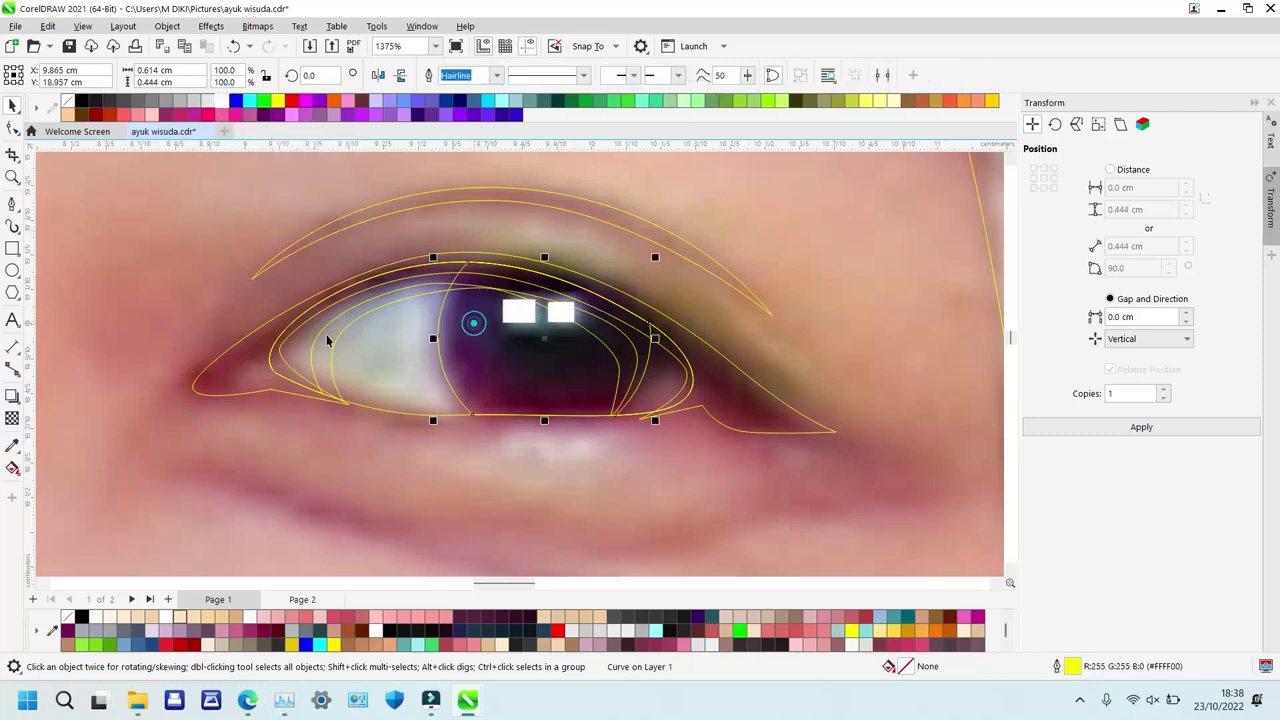
pyautogui.keyDown('shift'); pyautogui.click(251, 359); pyautogui.keyUp('shift')
pyautogui.keyDown('shift'); pyautogui.click(321, 234); pyautogui.keyUp('shift')
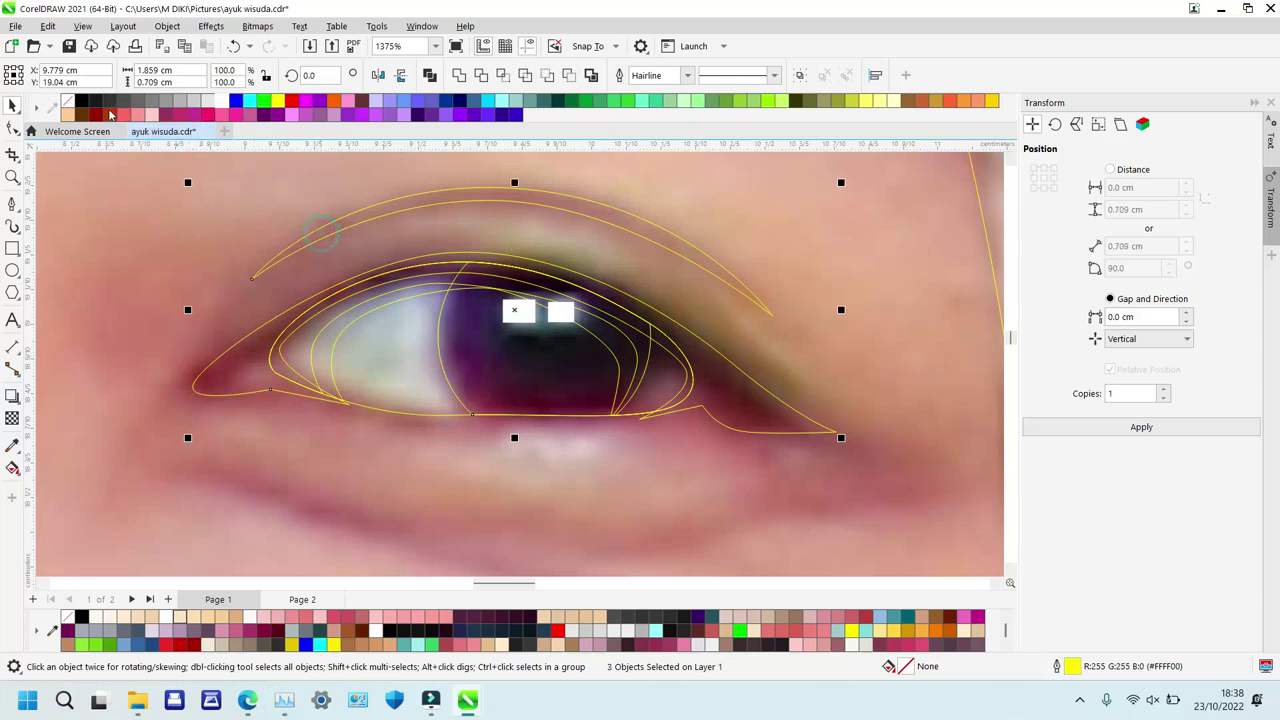
pyautogui.click(81, 101)
pyautogui.rightClick(67, 101)
# Fill the eyeball shape with white and no outline, and order it just above the photo behind the other eye shapes.
pyautogui.click(415, 343)
pyautogui.click(220, 103)
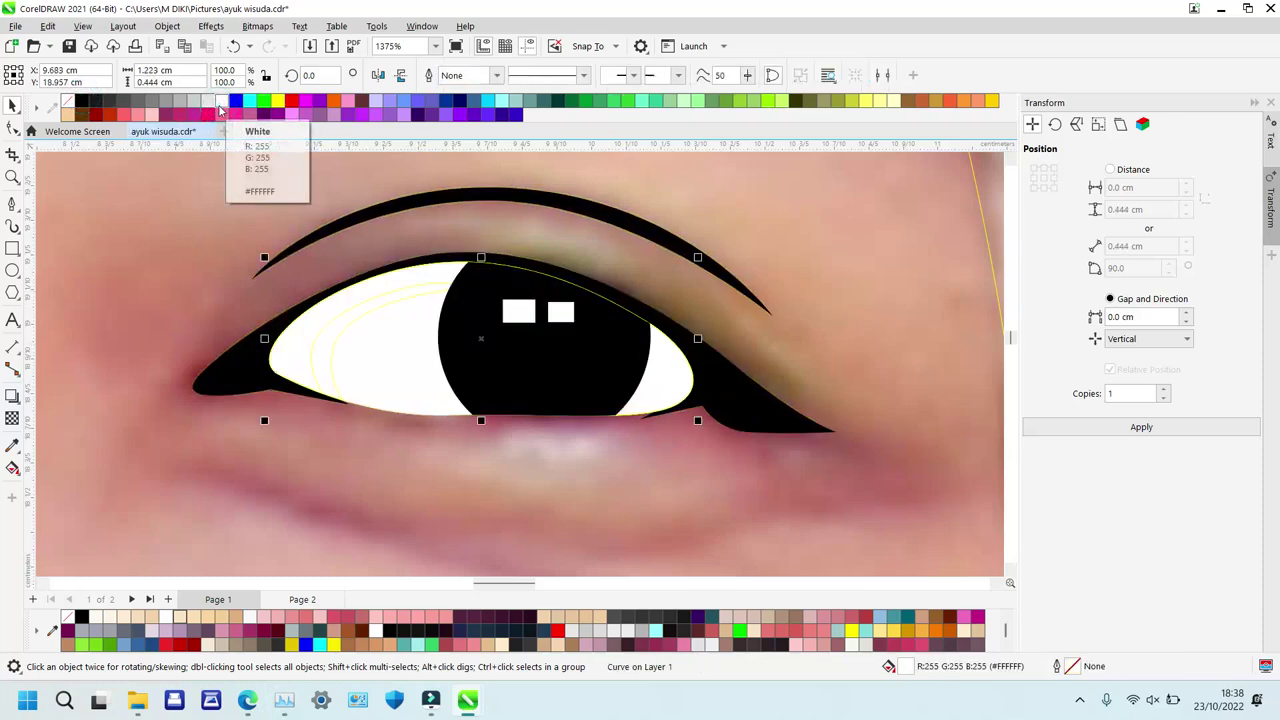
pyautogui.hotkey('shift', 'pagedown')
pyautogui.hotkey('ctrl', 'pageup')
# Fill the eyeball's inner shadow shape with 20% Black, remove its outline, and order it above the white eyeball but behind the lash line.
pyautogui.click(343, 322)
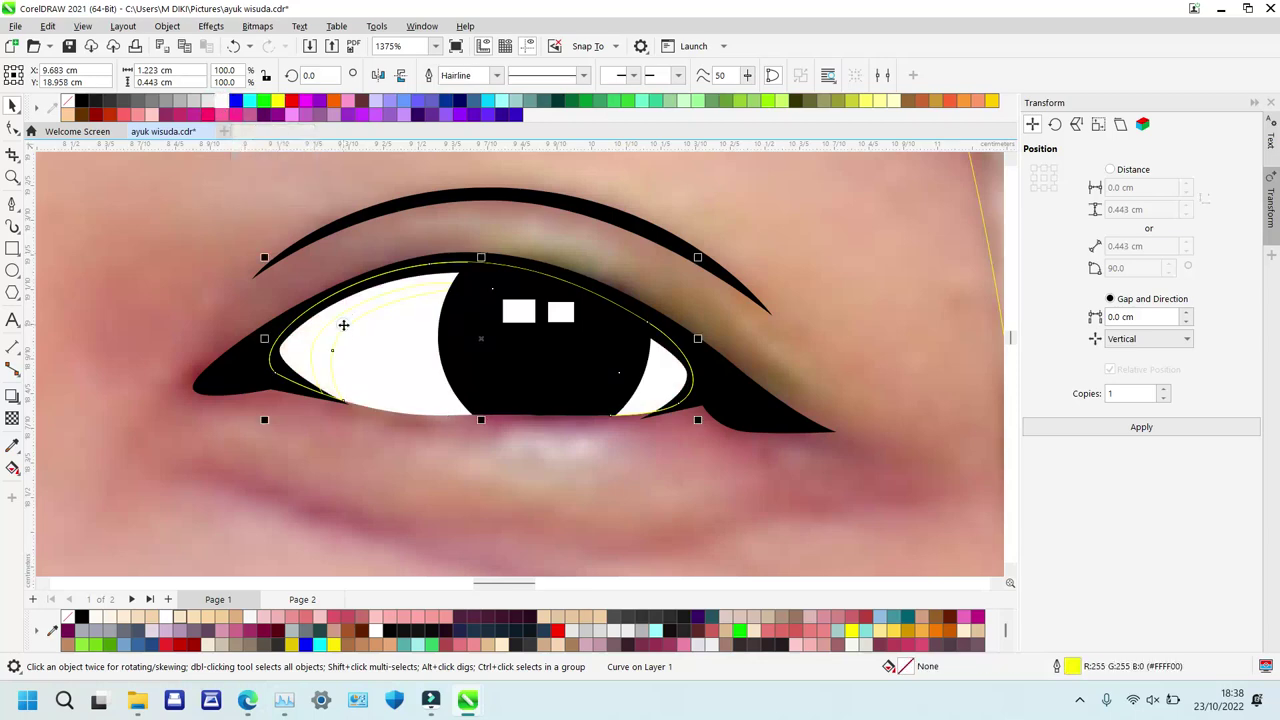
pyautogui.click(193, 104)
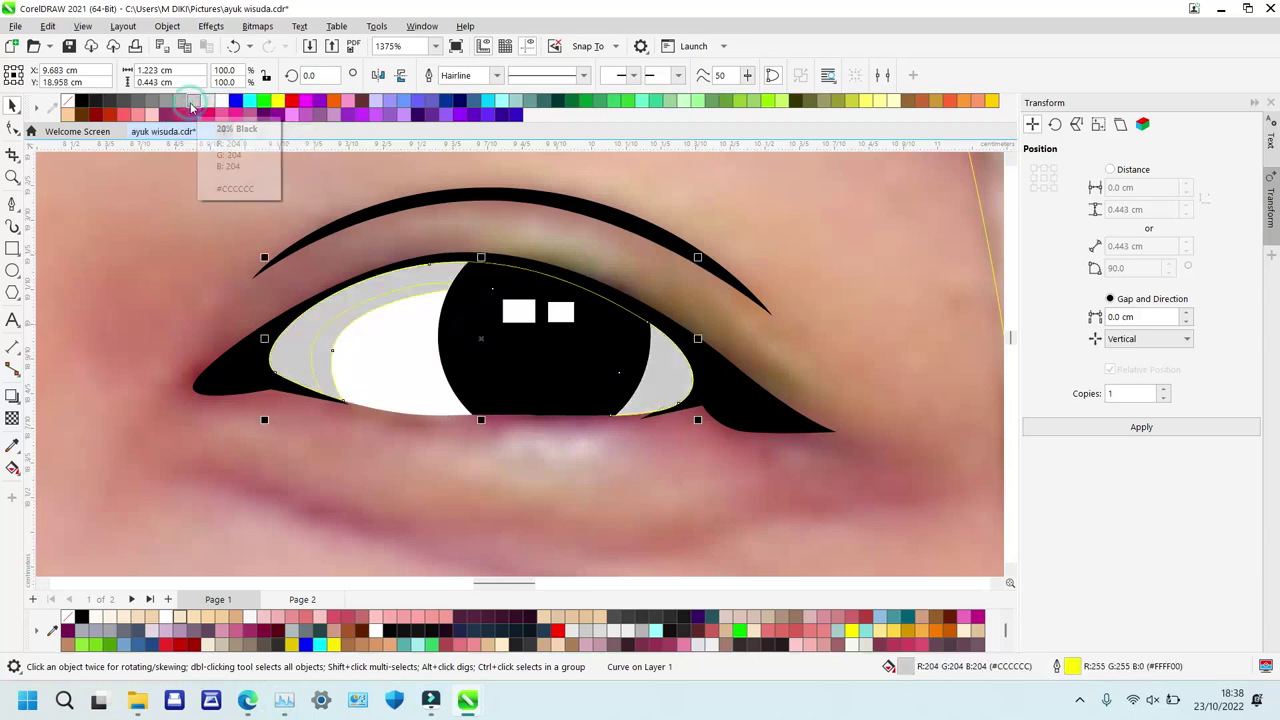
pyautogui.hotkey('alt', 'x')
pyautogui.hotkey('shift', 'pagedown')
pyautogui.hotkey('ctrl', 'pageup')
pyautogui.hotkey('ctrl', 'pageup')
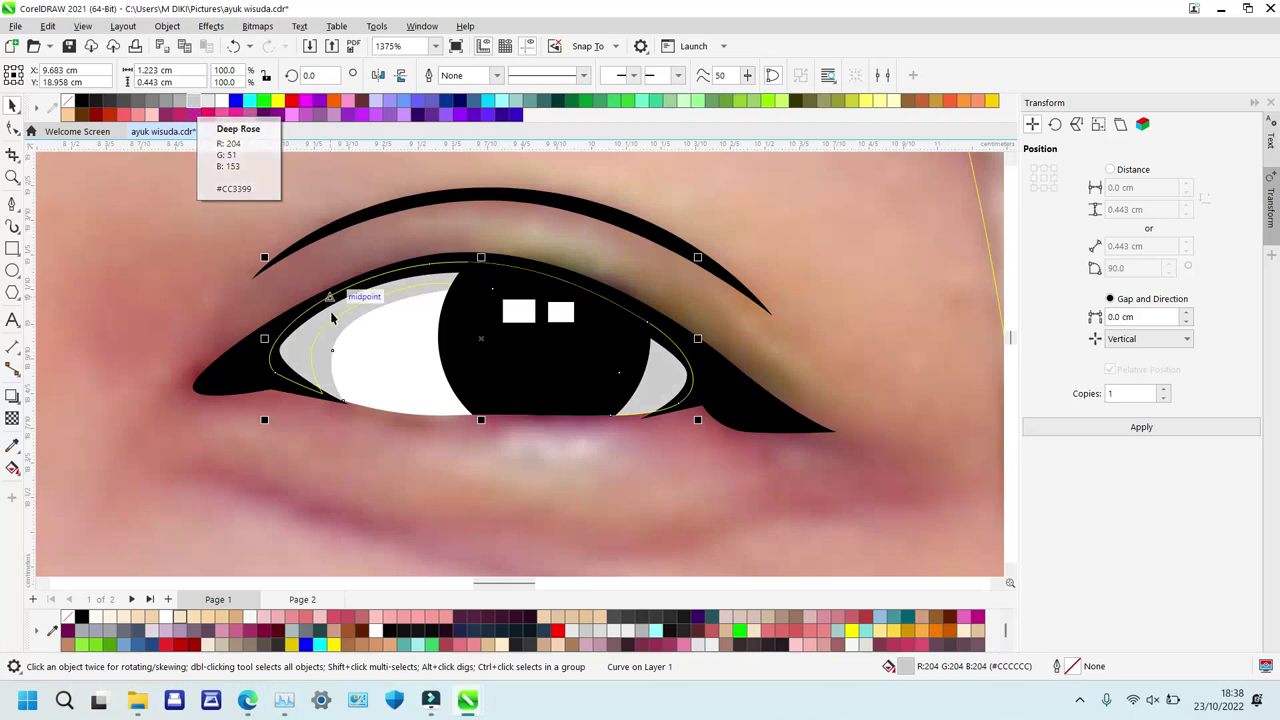
# Fill the eyeball's outer shadow shape with 40% Black and no outline, and order it above the lighter shadow but behind the lash line.
pyautogui.click(311, 343)
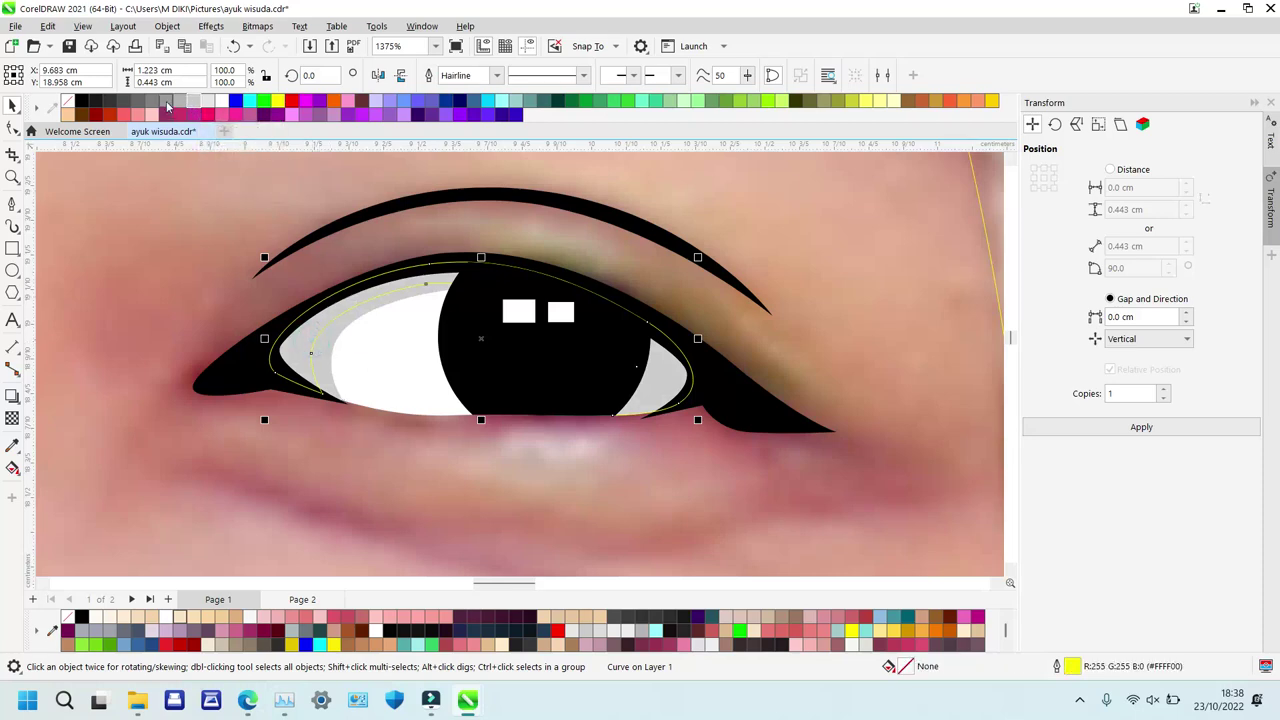
pyautogui.click(167, 104)
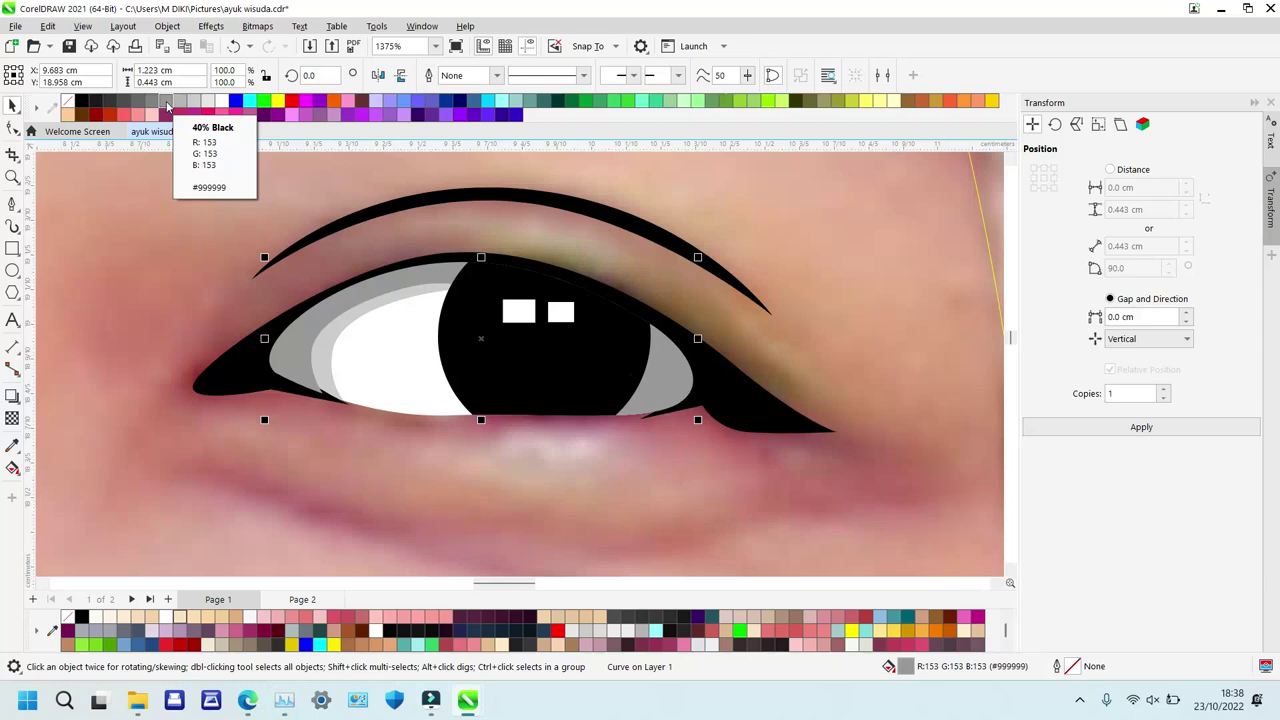
pyautogui.hotkey('shift', 'pagedown')
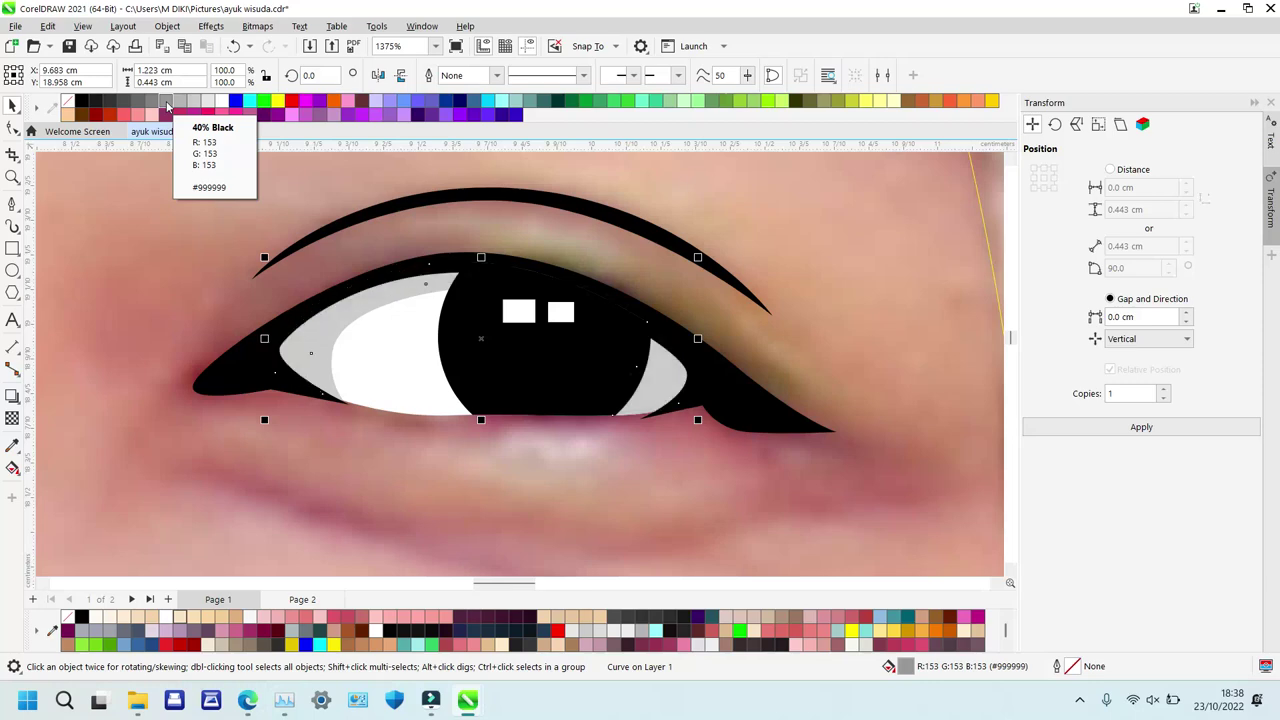
pyautogui.click(167, 106)
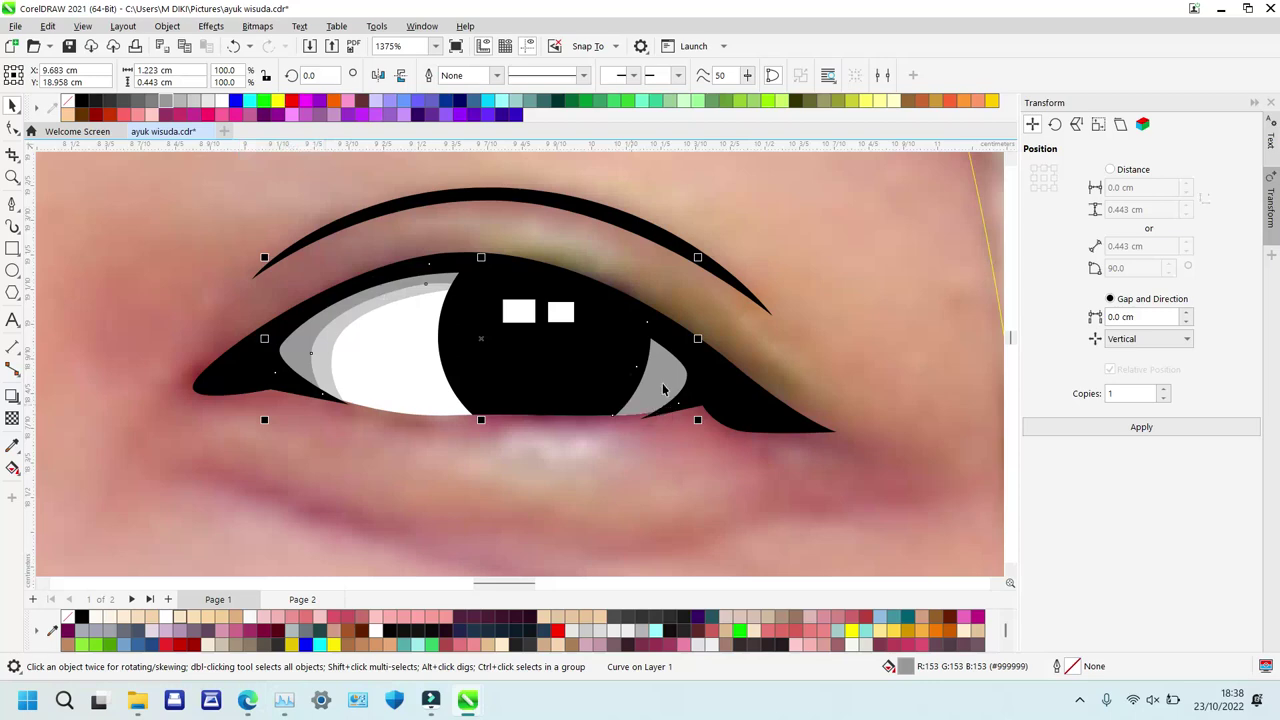
# Apply a near-vertical linear fountain fill in white across both iris reflection rectangles, with the upper end at 100% transparency.
pyautogui.click(518, 314)
pyautogui.click(561, 312)
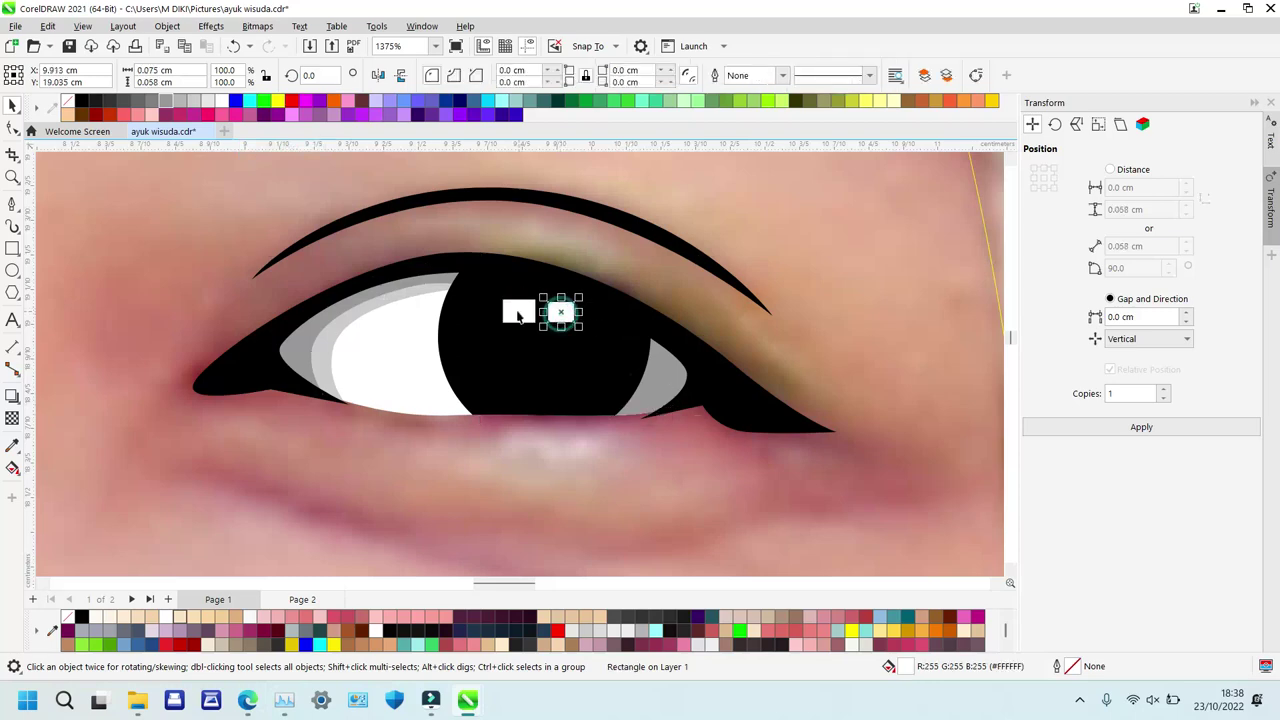
pyautogui.keyDown('shift'); pyautogui.click(517, 311); pyautogui.keyUp('shift')
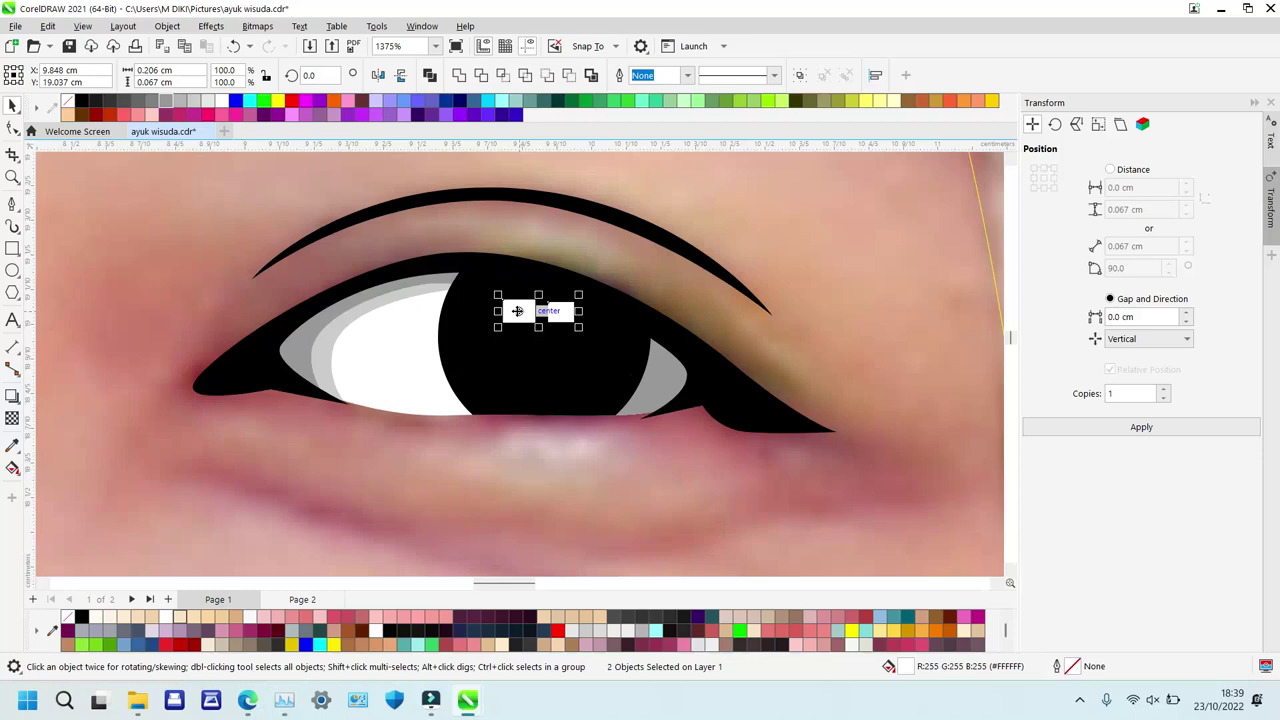
pyautogui.press('g')
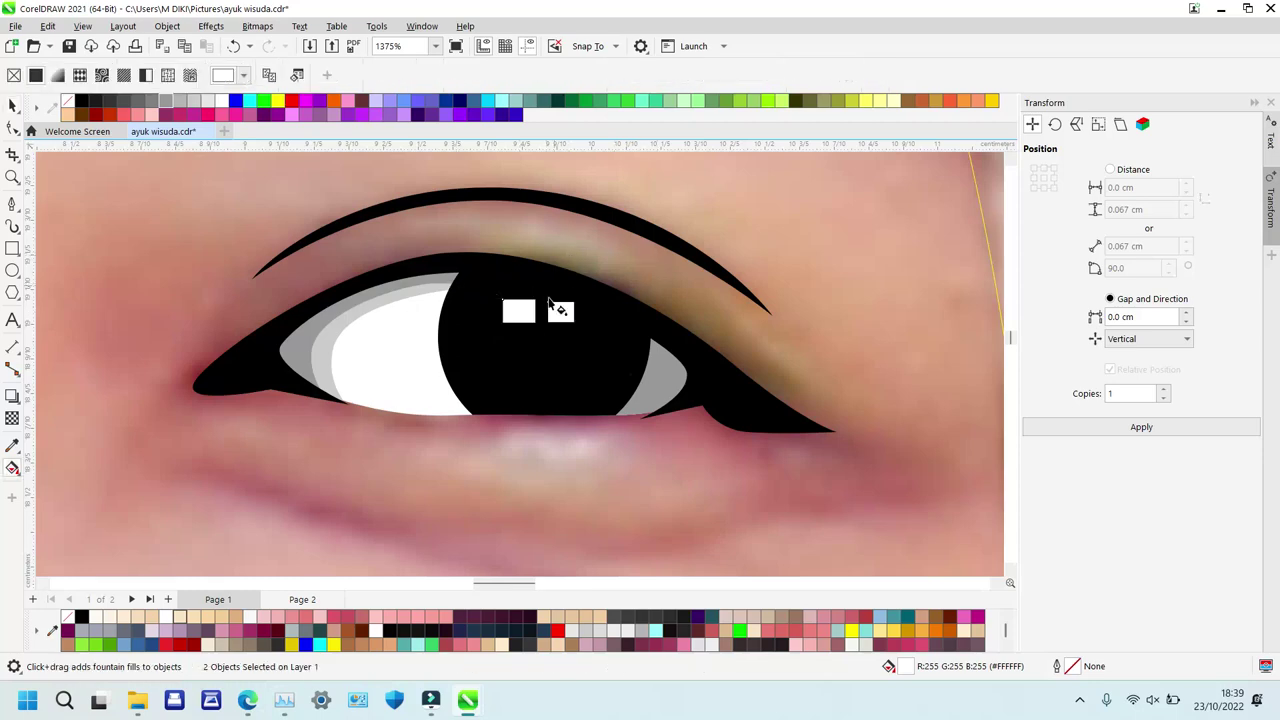
pyautogui.moveTo(544, 339); pyautogui.dragTo(532, 280)
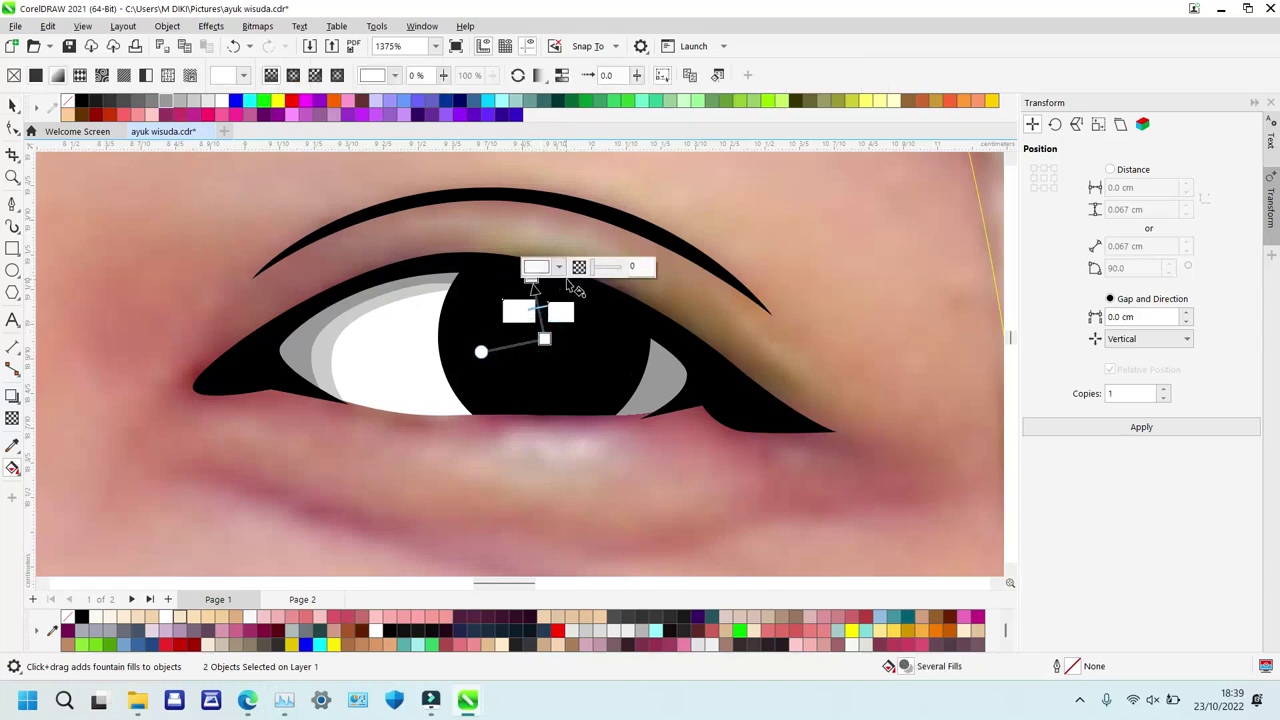
pyautogui.click(597, 267)
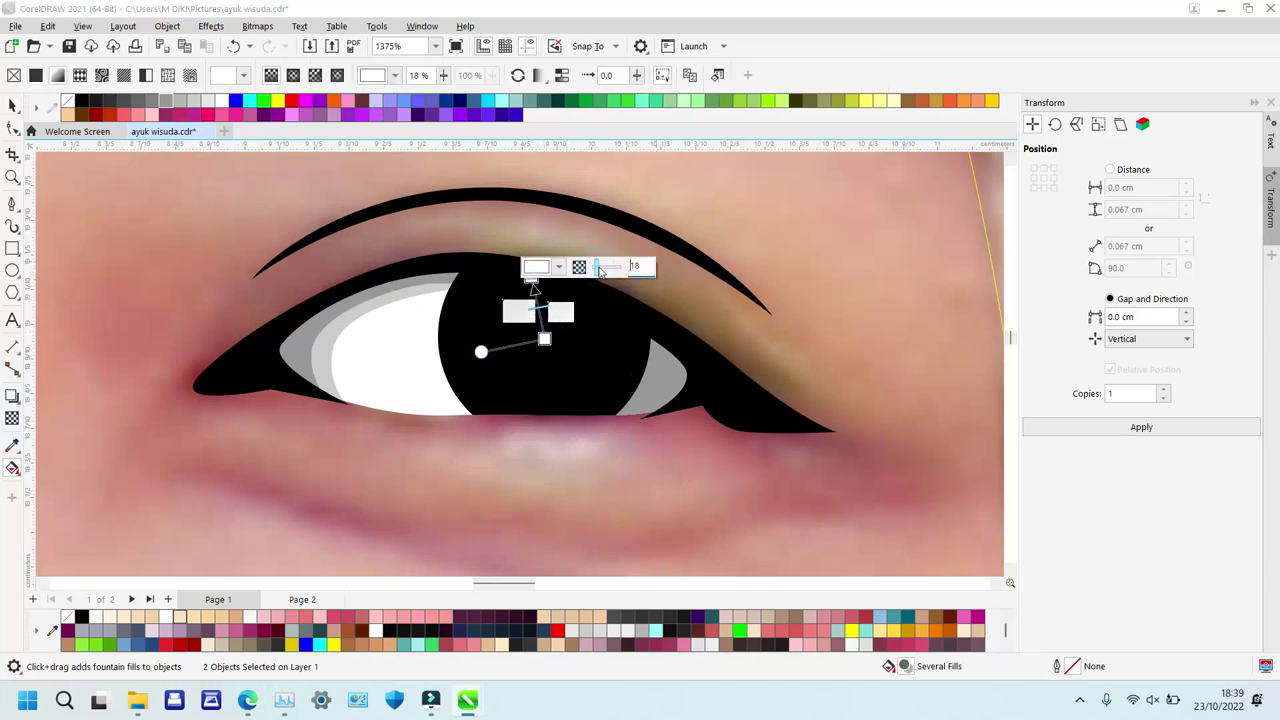
pyautogui.moveTo(599, 267); pyautogui.dragTo(631, 266)
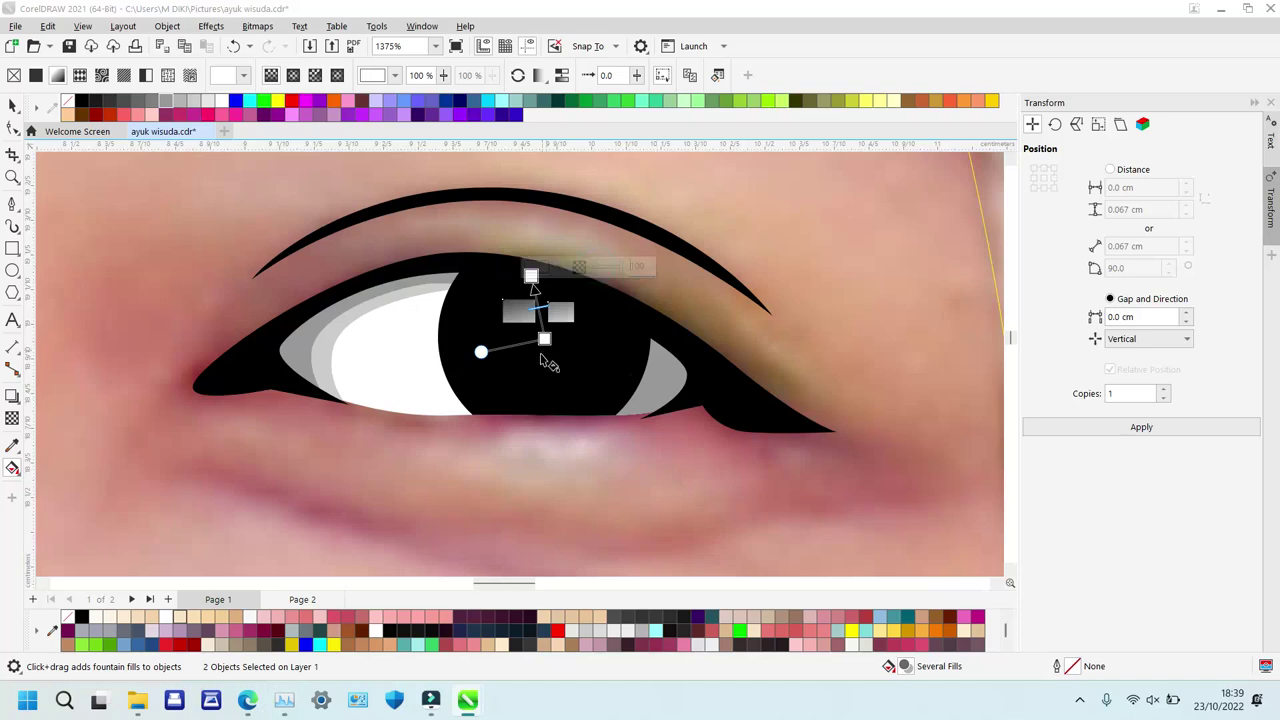
# Trace the eyebrow above the second eye with the Pen tool as a closed tapering shape about 2.4 × 0.65 cm.
pyautogui.press('z')
pyautogui.rightClick(645, 262)
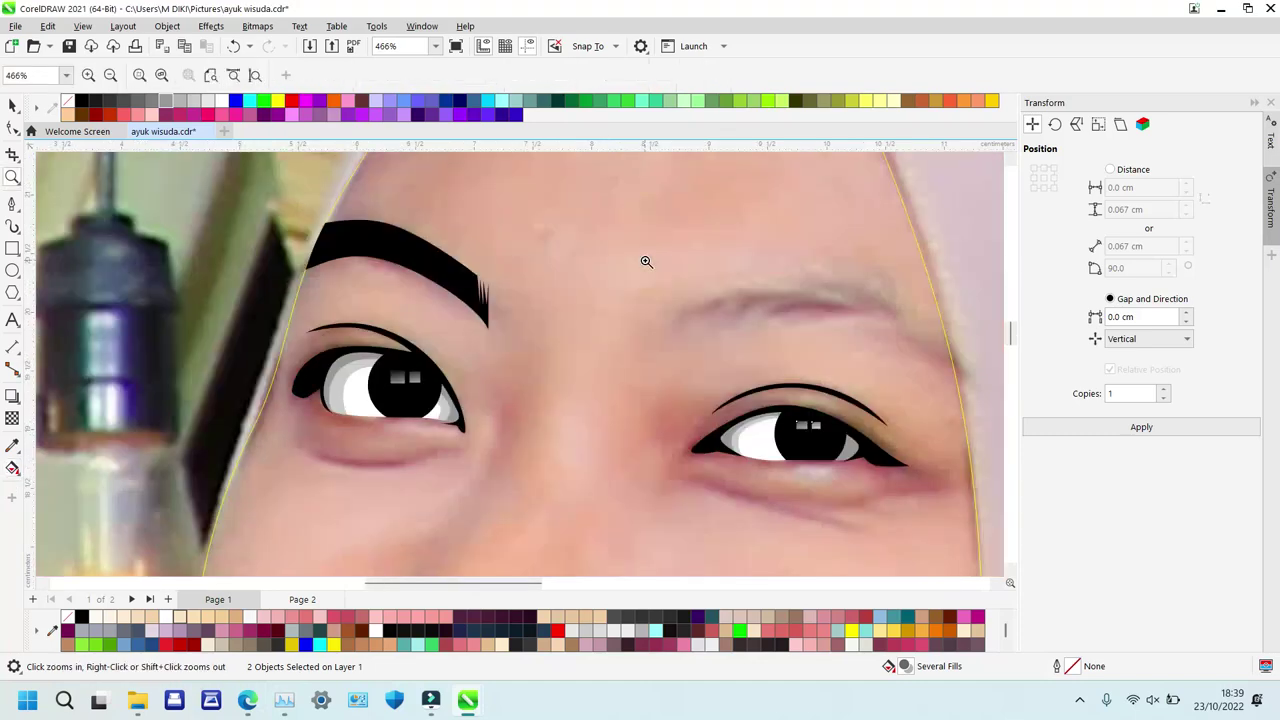
pyautogui.press('F3')
pyautogui.moveTo(546, 295); pyautogui.dragTo(739, 412)
pyautogui.press('p')
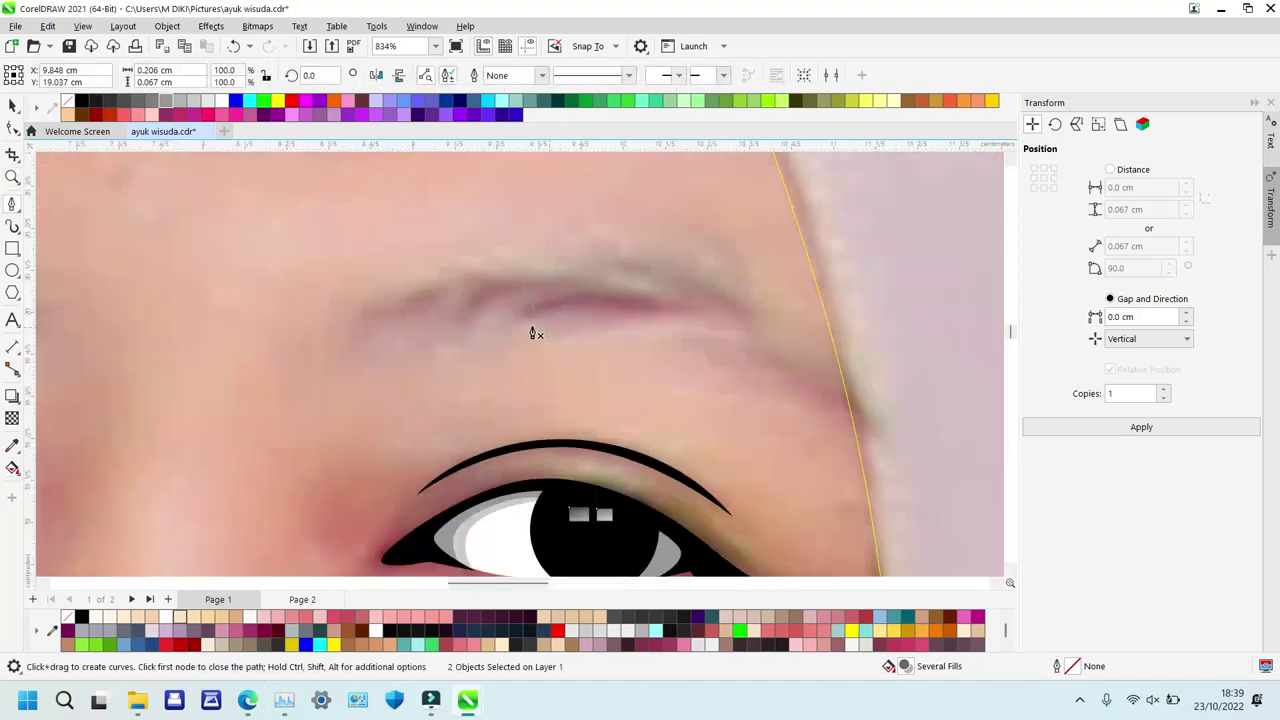
pyautogui.press('z')
pyautogui.scroll(-6, 428, 295)
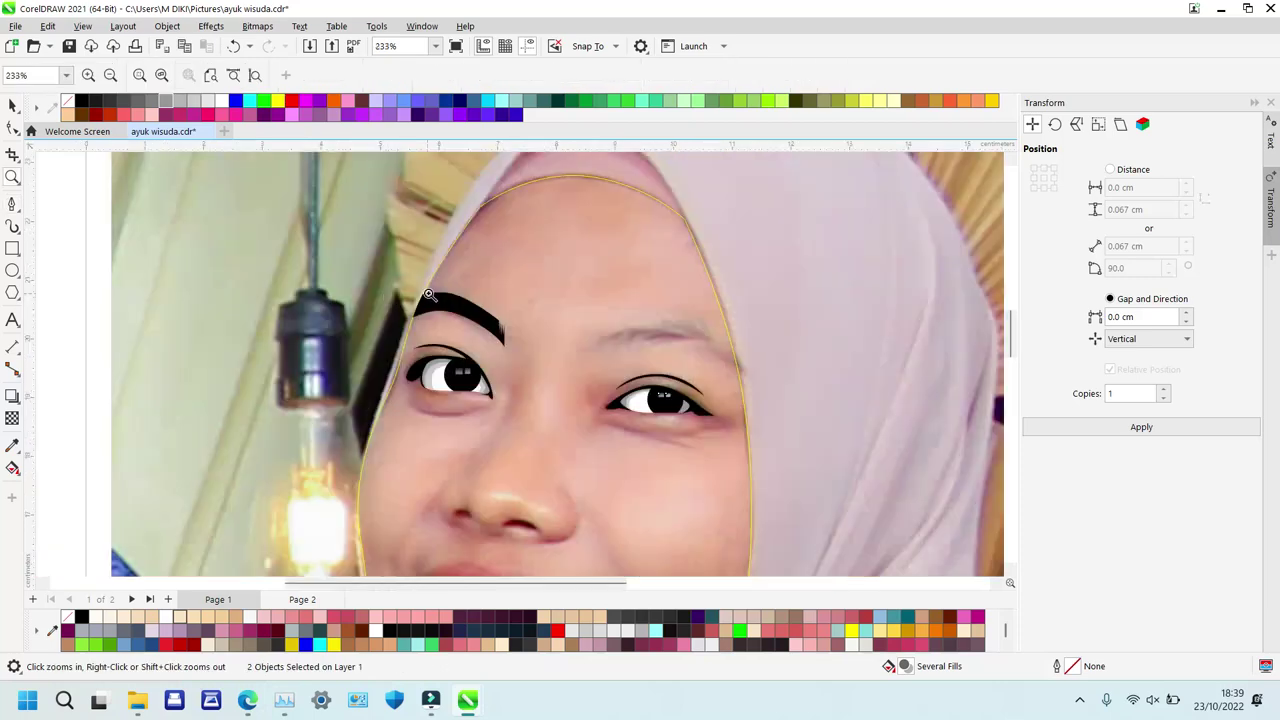
pyautogui.scroll(5, 565, 392)
pyautogui.press('F5')
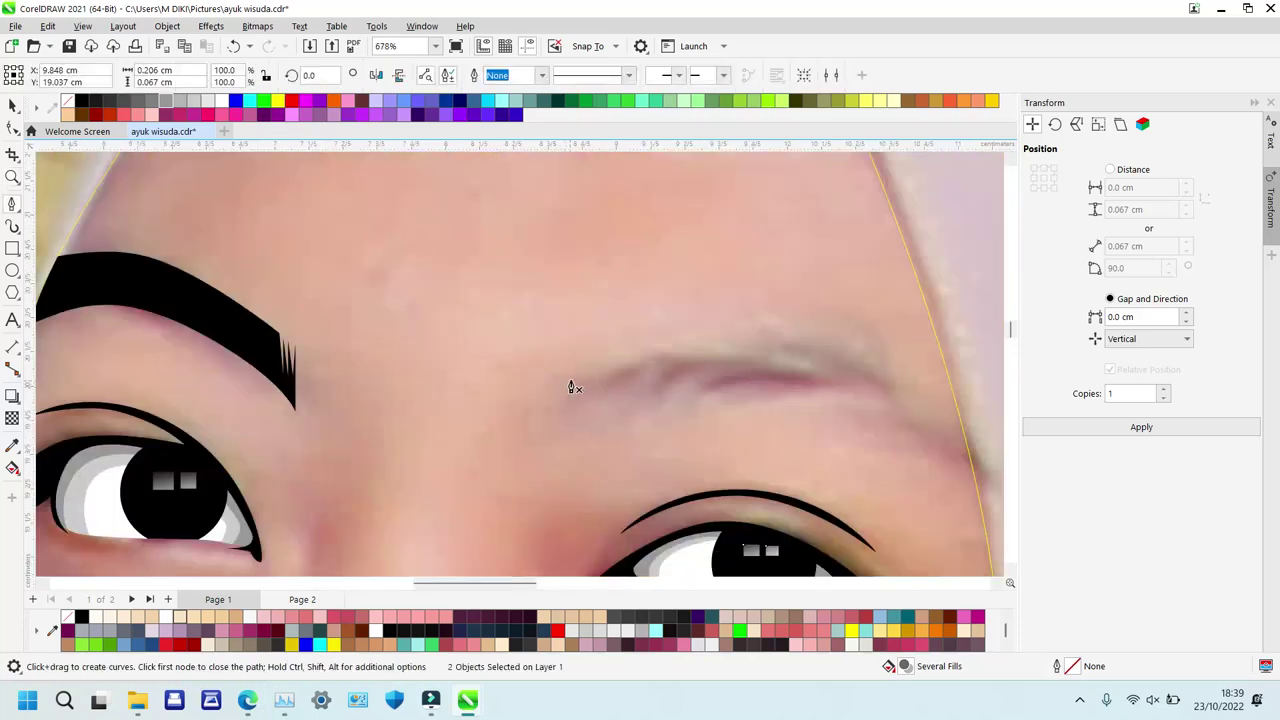
pyautogui.click(579, 372)
pyautogui.click(559, 434)
pyautogui.moveTo(710, 397); pyautogui.dragTo(805, 384)
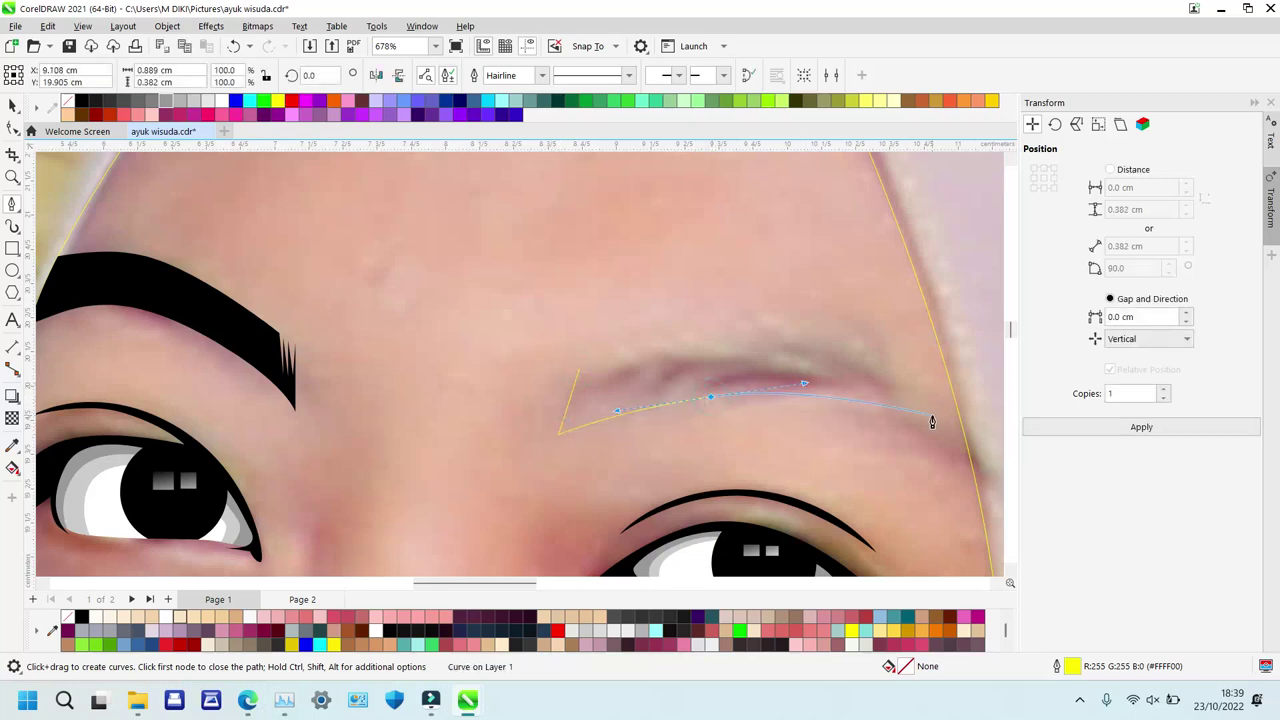
pyautogui.click(967, 451)
pyautogui.moveTo(870, 355); pyautogui.dragTo(846, 348)
pyautogui.moveTo(580, 371); pyautogui.dragTo(755, 336)
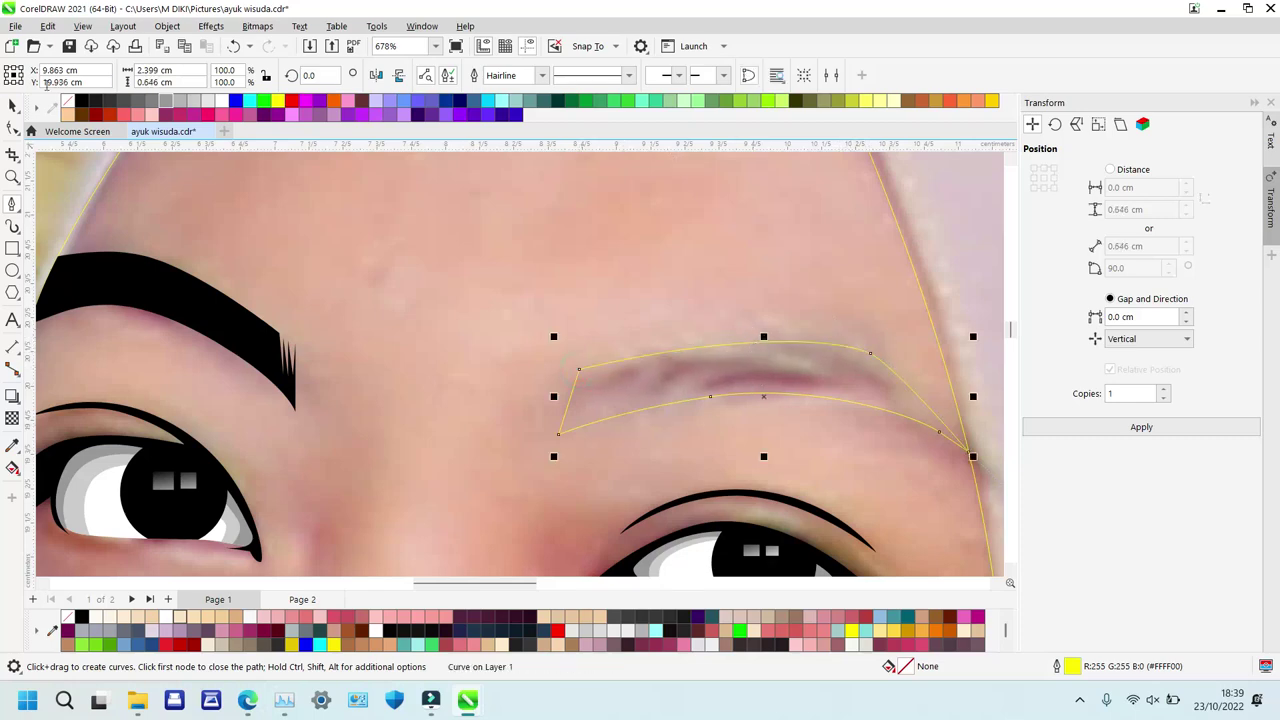
# Fill the second eyebrow with black and remove its outline.
pyautogui.rightClick(70, 102)
pyautogui.click(82, 101)
pyautogui.press('z')
pyautogui.scroll(-3, 448, 325)
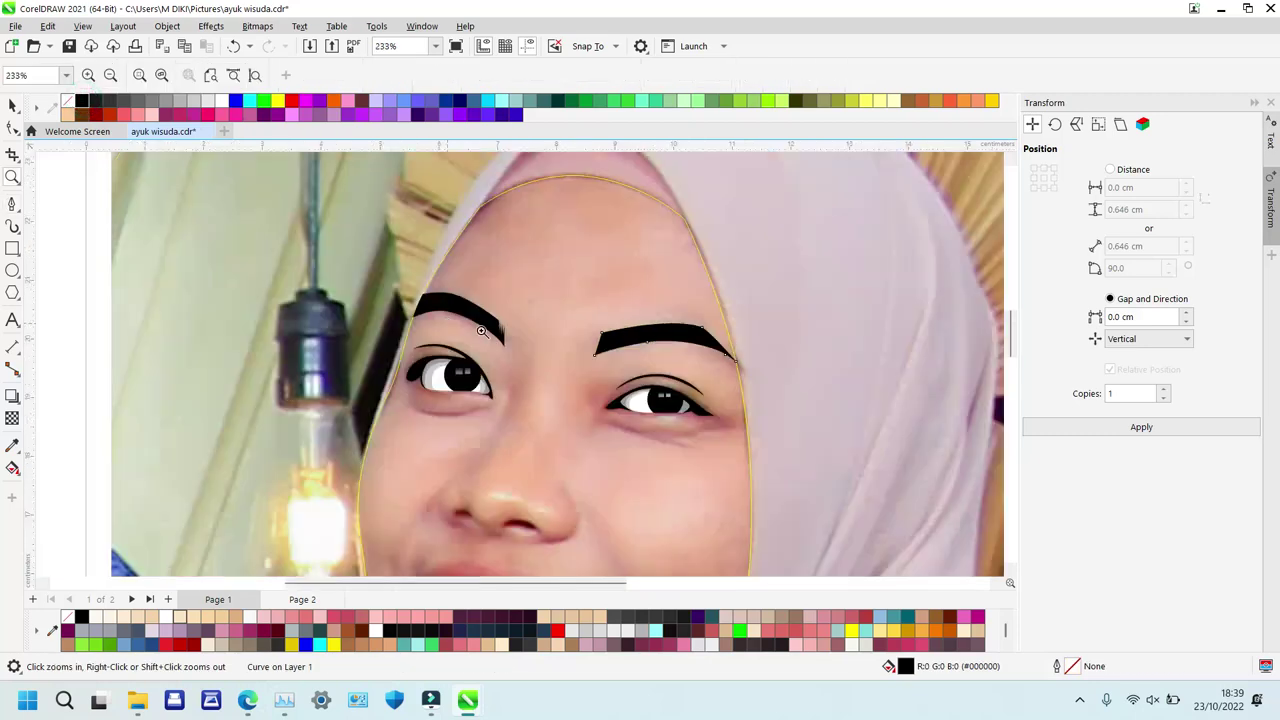
# Trace the smaller nostril with the Pen tool as a closed curve about 0.33 × 0.19 cm.
pyautogui.rightClick(679, 404)
pyautogui.moveTo(440, 375); pyautogui.dragTo(574, 504)
pyautogui.moveTo(548, 408); pyautogui.dragTo(623, 449)
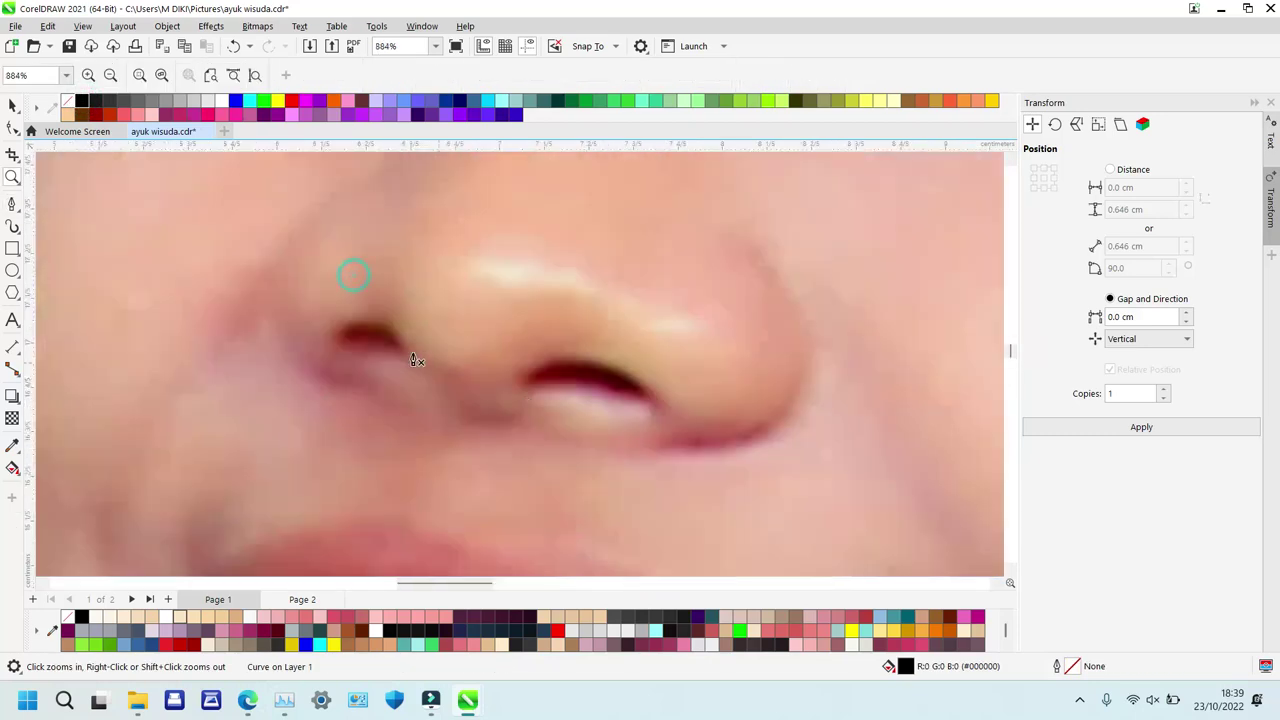
pyautogui.press('p')
pyautogui.click(391, 327)
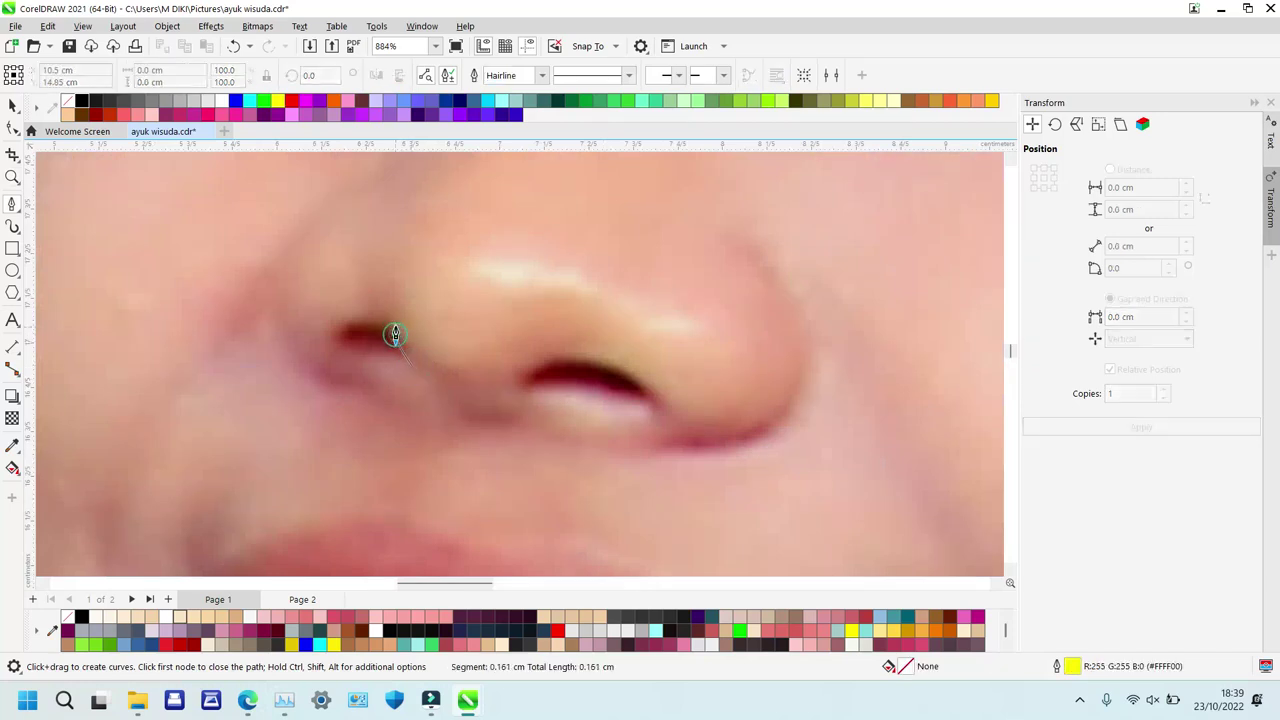
pyautogui.click(340, 340)
pyautogui.click(411, 364)
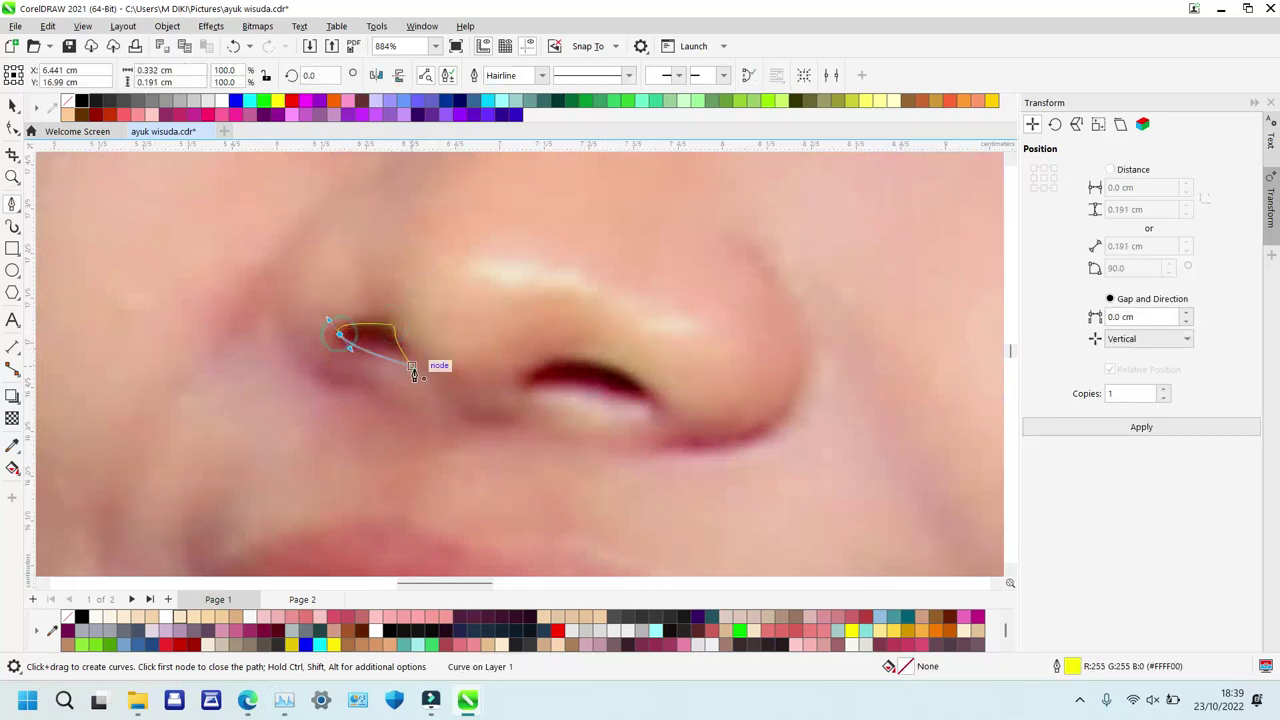
pyautogui.click(340, 334)
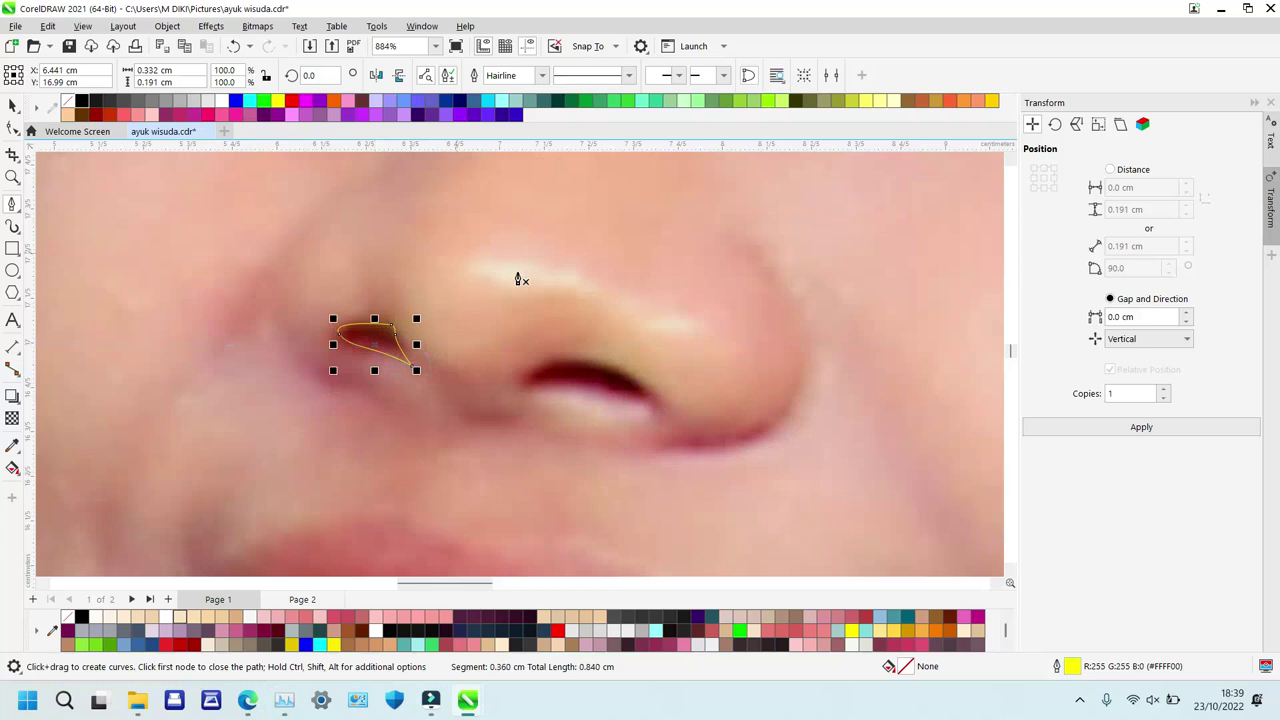
# Trace the larger nostril with the Pen tool as a closed crescent about 0.59 × 0.19 cm.
pyautogui.click(518, 383)
pyautogui.moveTo(570, 357); pyautogui.dragTo(603, 359)
pyautogui.click(648, 398)
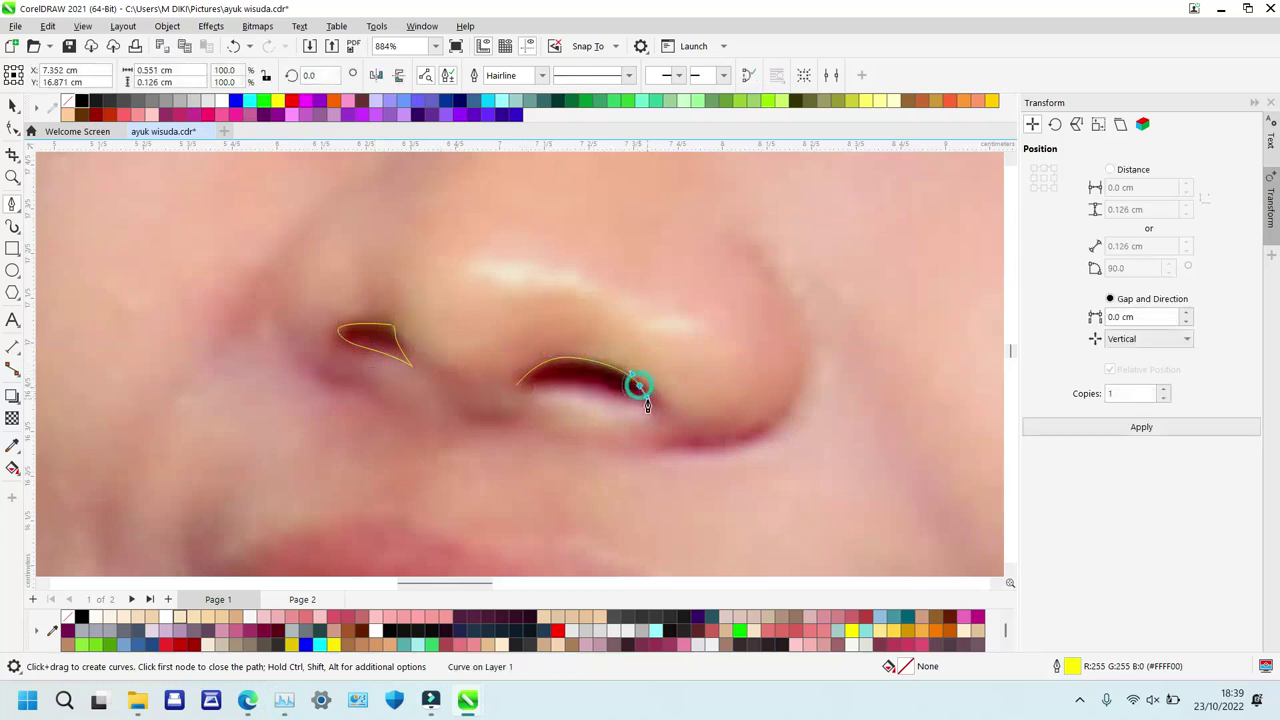
pyautogui.click(517, 386)
pyautogui.moveTo(517, 392); pyautogui.dragTo(594, 381)
# Fill both nostril shapes with black and no outline.
pyautogui.press('space')
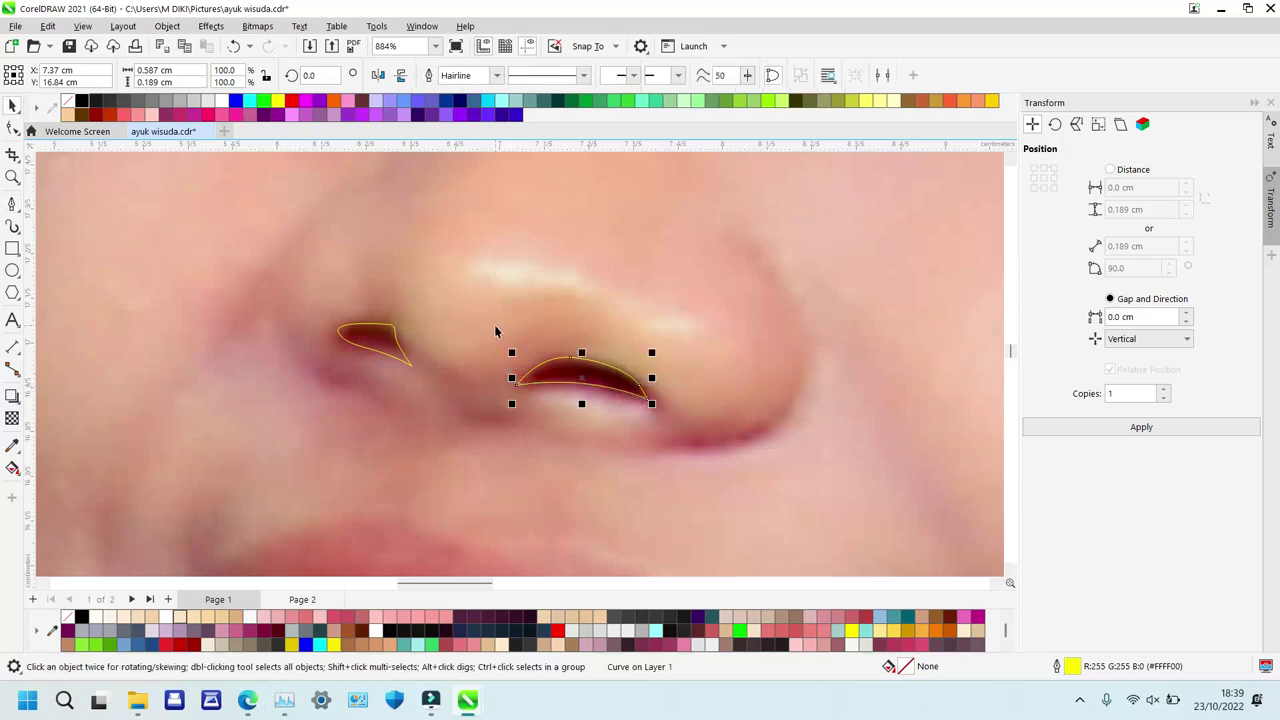
pyautogui.keyDown('shift'); pyautogui.click(372, 338); pyautogui.keyUp('shift')
pyautogui.click(83, 101)
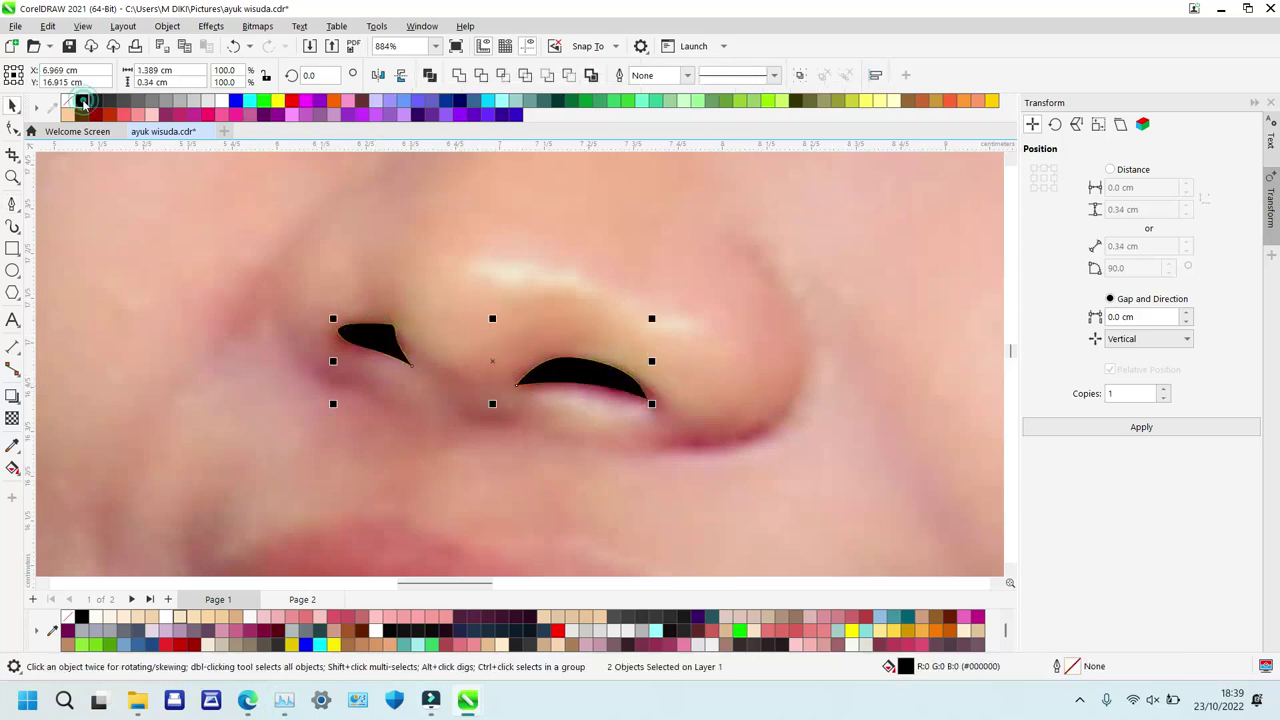
# Trace the outer contour of both lips with the Pen tool as a closed curve about 3.47 × 1.76 cm.
pyautogui.press('z')
pyautogui.rightClick(426, 406)
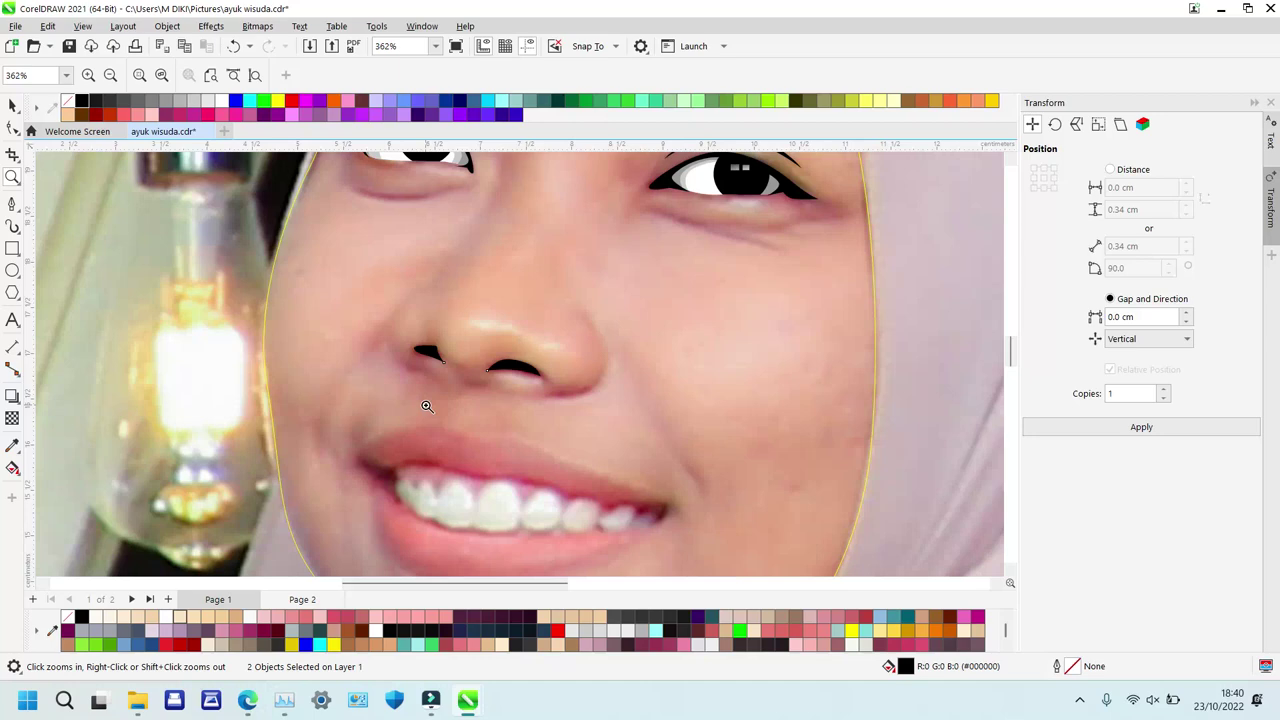
pyautogui.rightClick(438, 438)
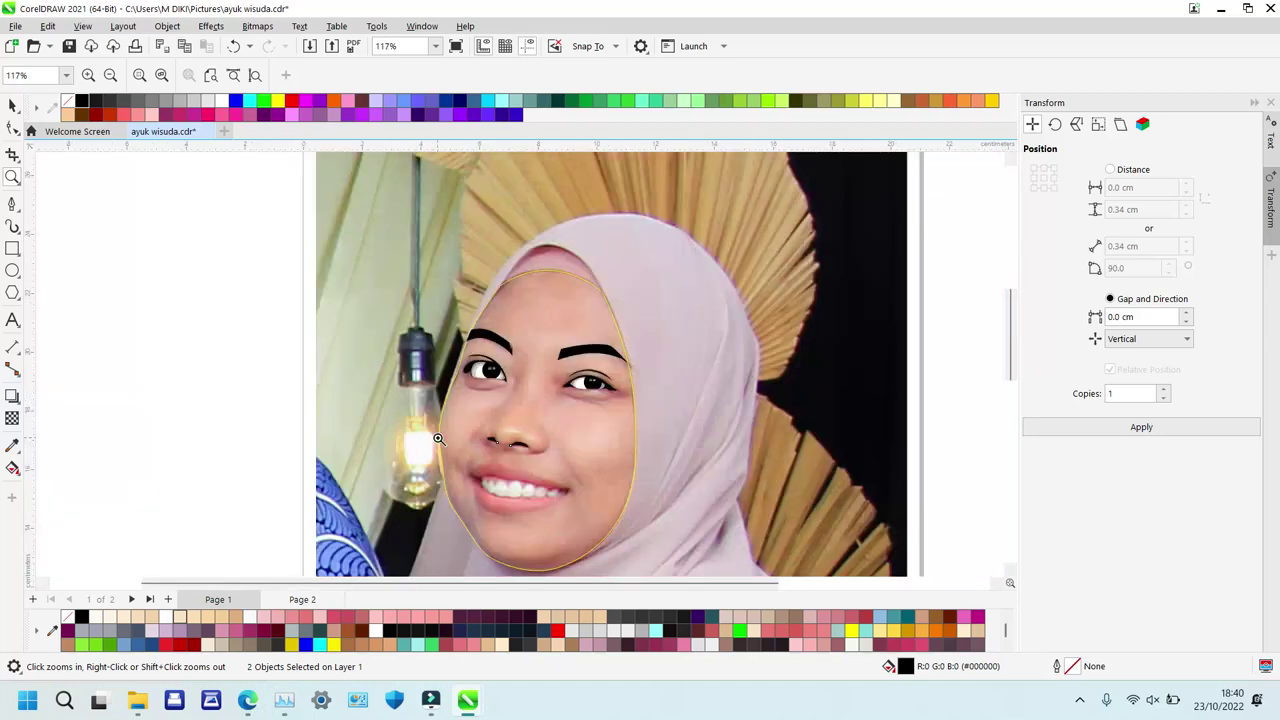
pyautogui.moveTo(613, 527); pyautogui.dragTo(613, 527)
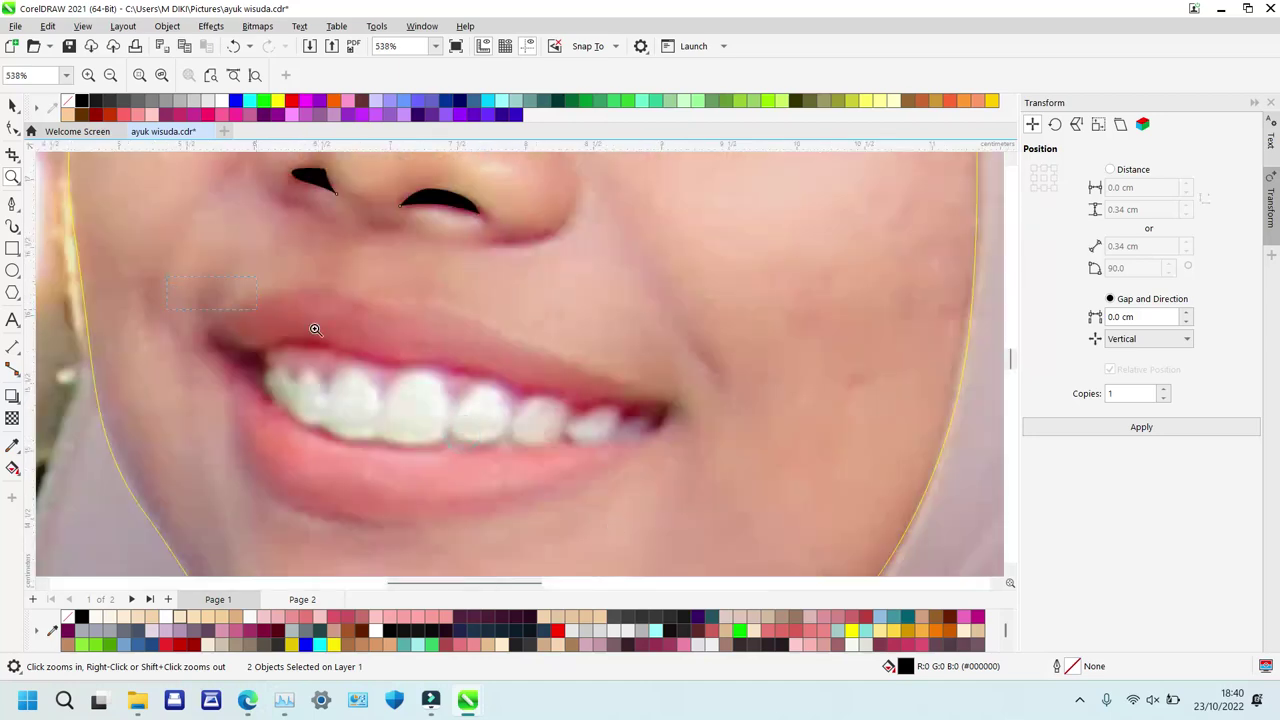
pyautogui.moveTo(698, 544); pyautogui.dragTo(784, 556)
pyautogui.rightClick(505, 373)
pyautogui.press('F5')
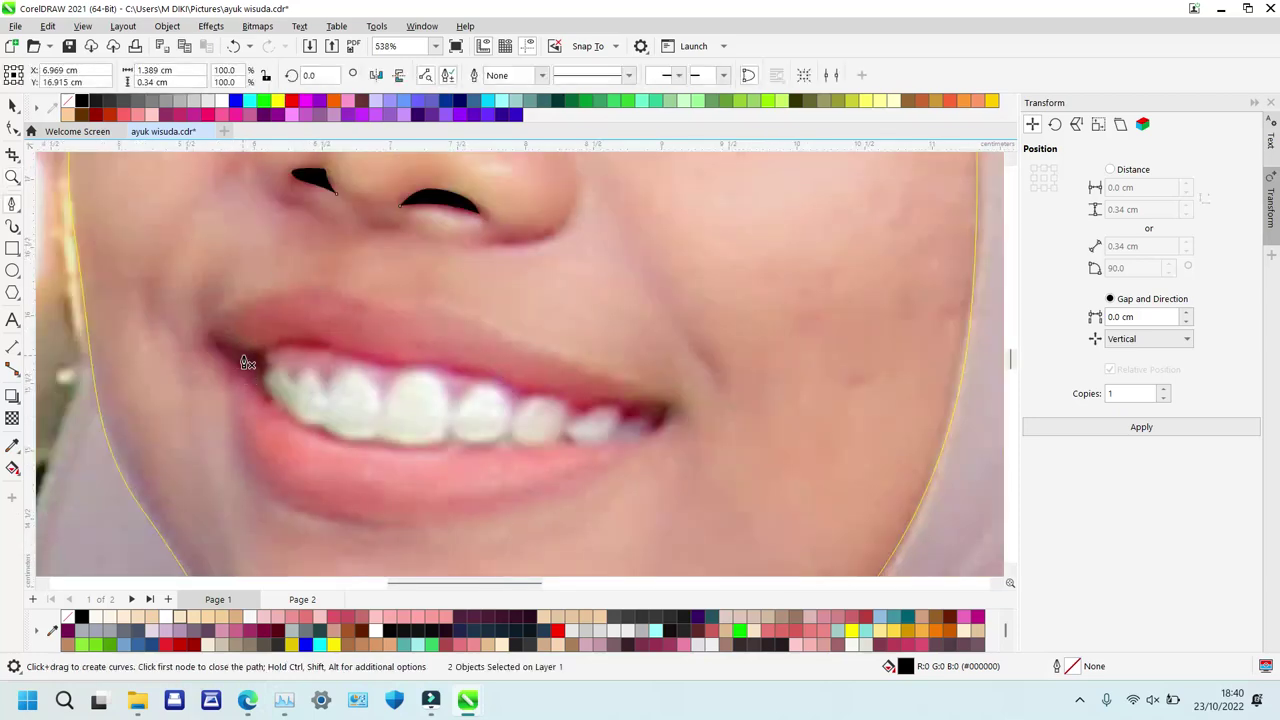
pyautogui.click(209, 334)
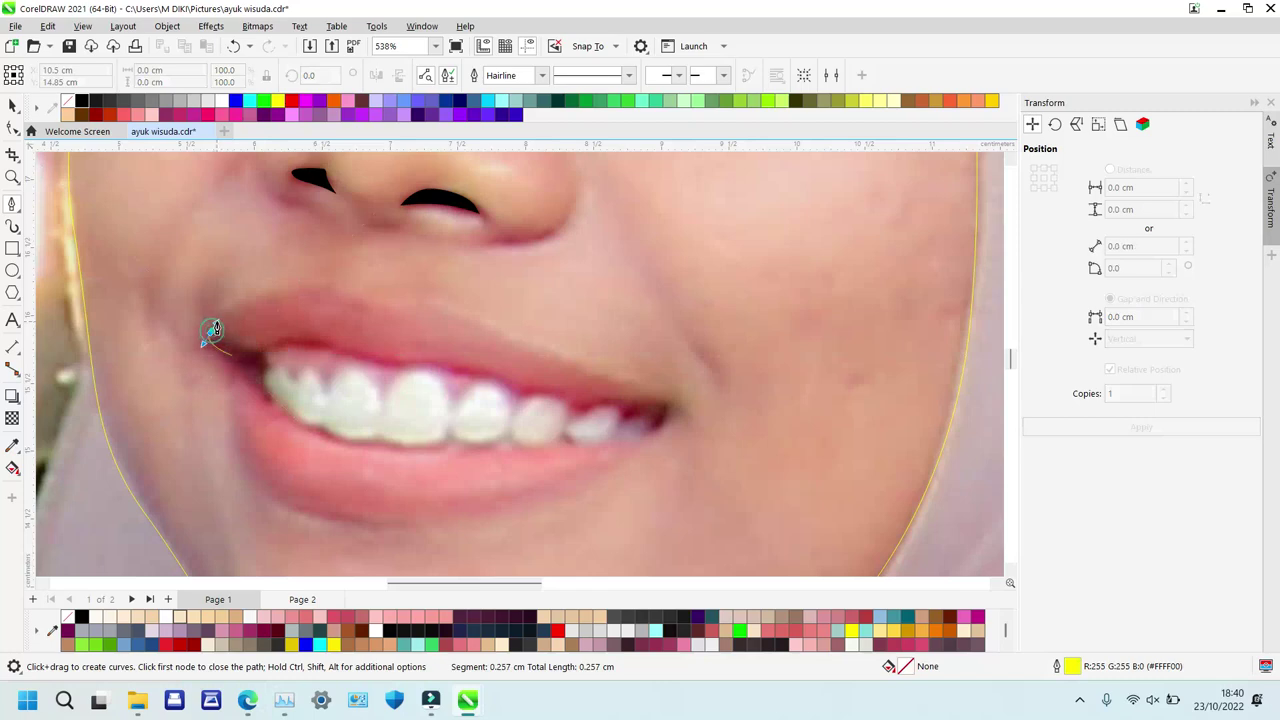
pyautogui.moveTo(309, 288); pyautogui.dragTo(447, 301)
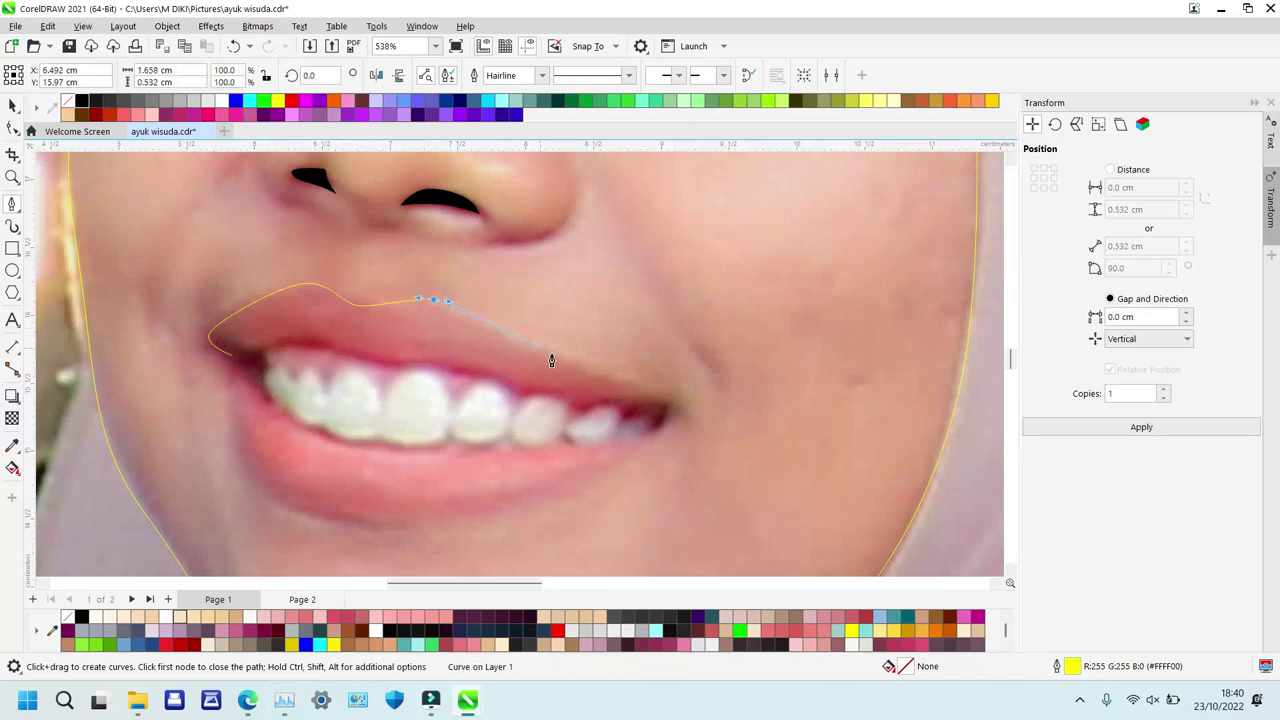
pyautogui.moveTo(558, 357); pyautogui.dragTo(605, 383)
pyautogui.moveTo(679, 406); pyautogui.dragTo(522, 516)
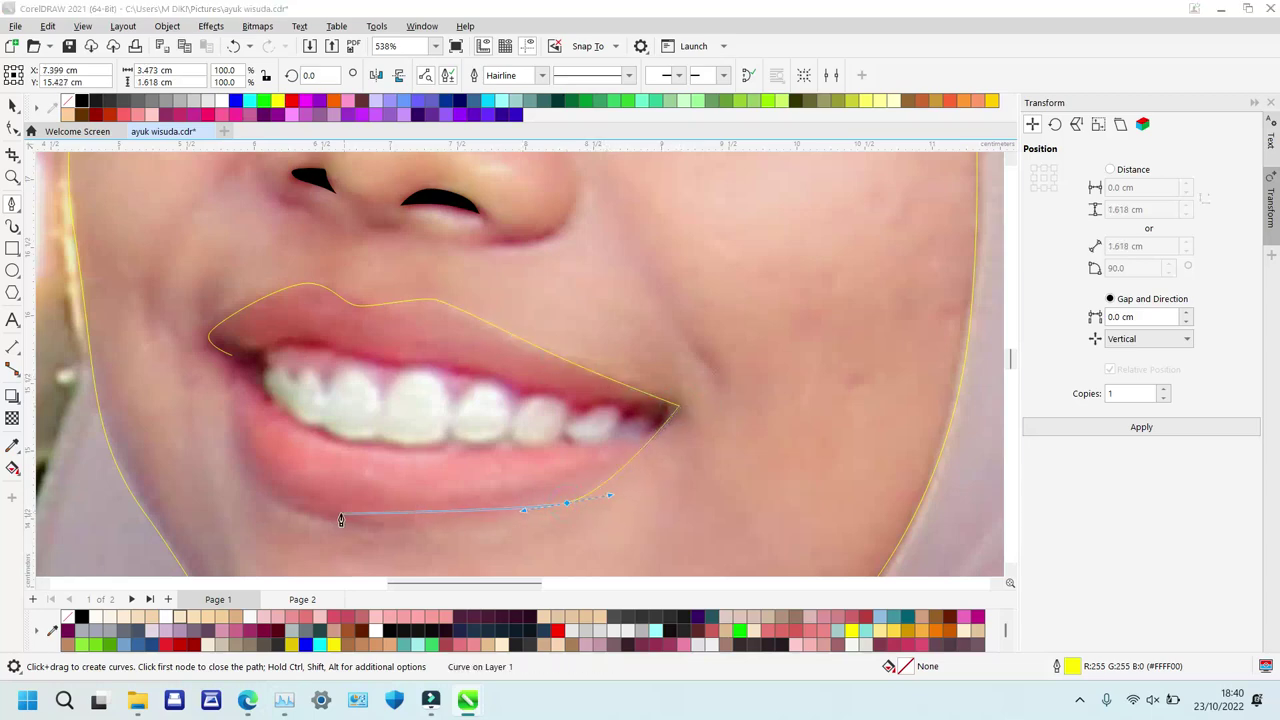
pyautogui.moveTo(327, 516); pyautogui.dragTo(270, 501)
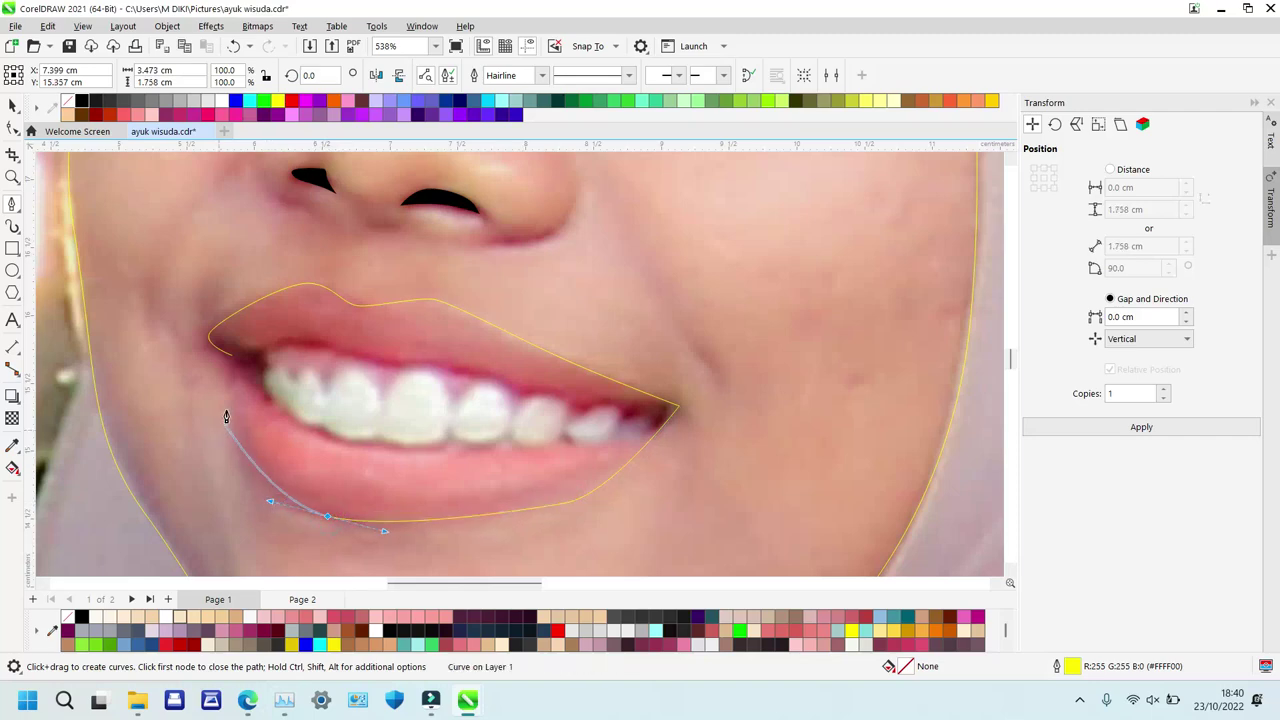
pyautogui.moveTo(231, 358); pyautogui.dragTo(228, 490)
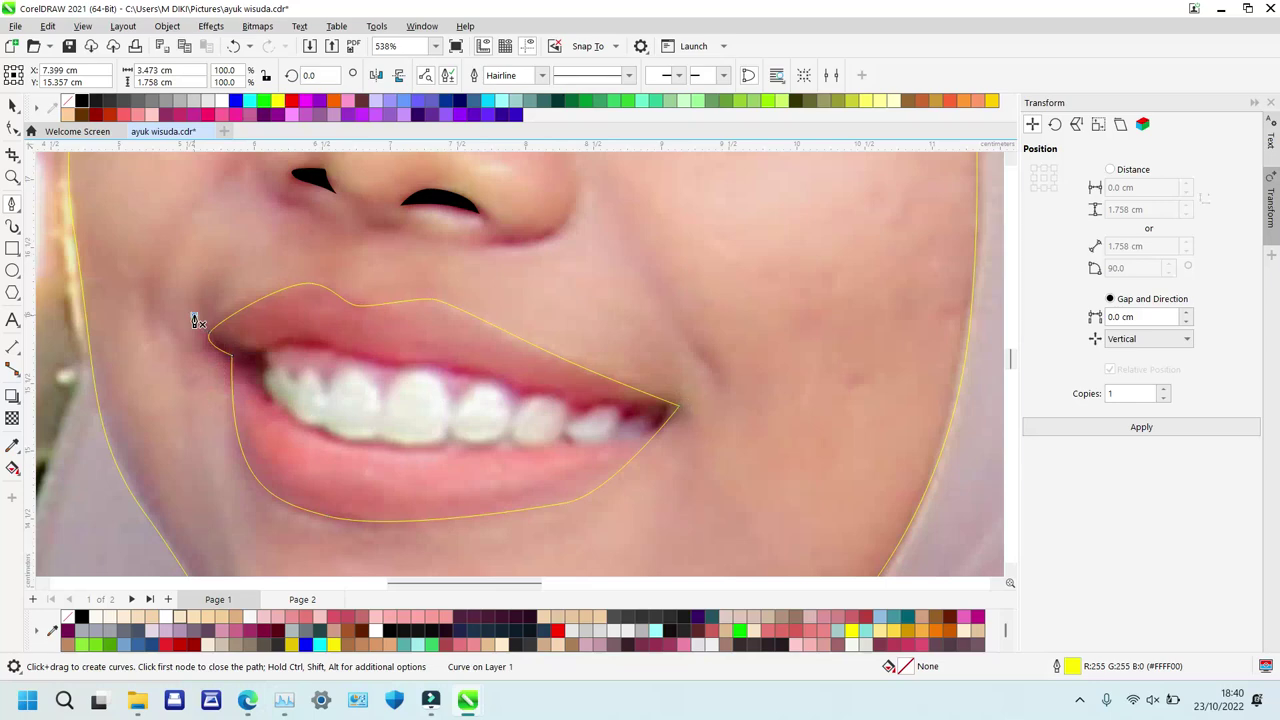
# Trace the mouth opening between the lips with the Pen tool as a closed curve about 3.7 cm wide, overshooting both mouth corners.
pyautogui.click(194, 315)
pyautogui.moveTo(246, 349); pyautogui.dragTo(462, 356)
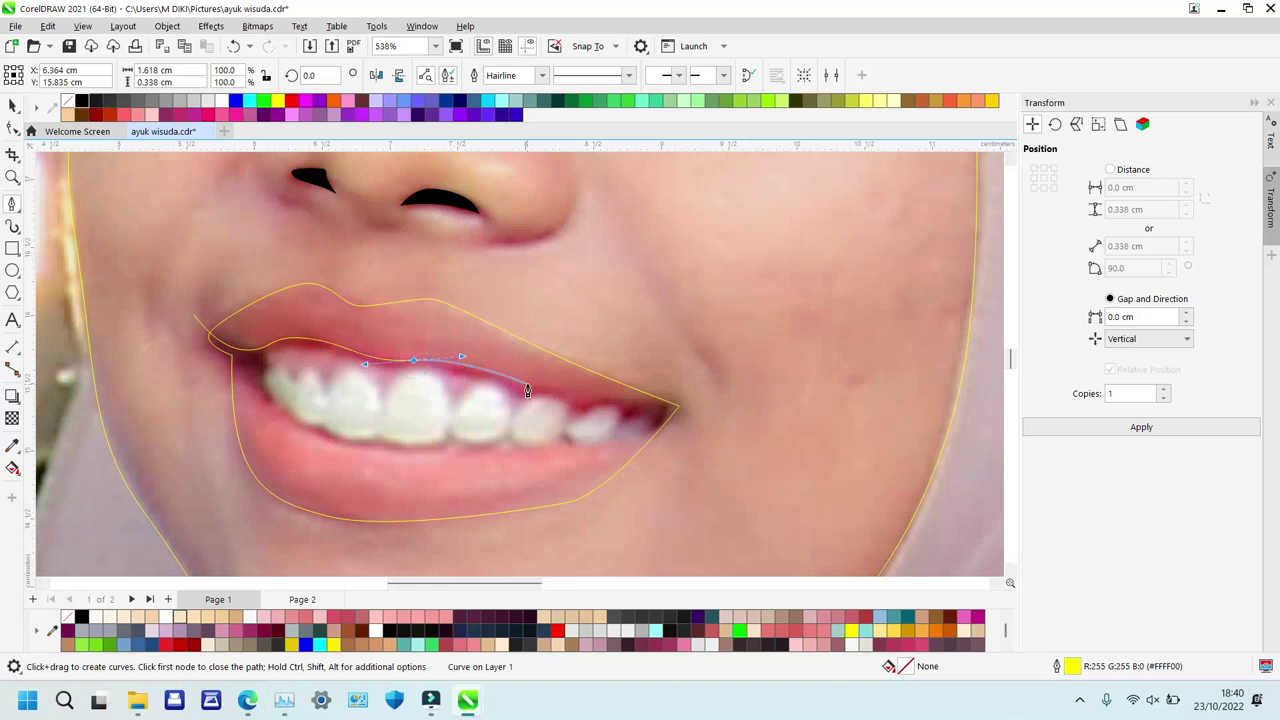
pyautogui.moveTo(571, 396); pyautogui.dragTo(635, 402)
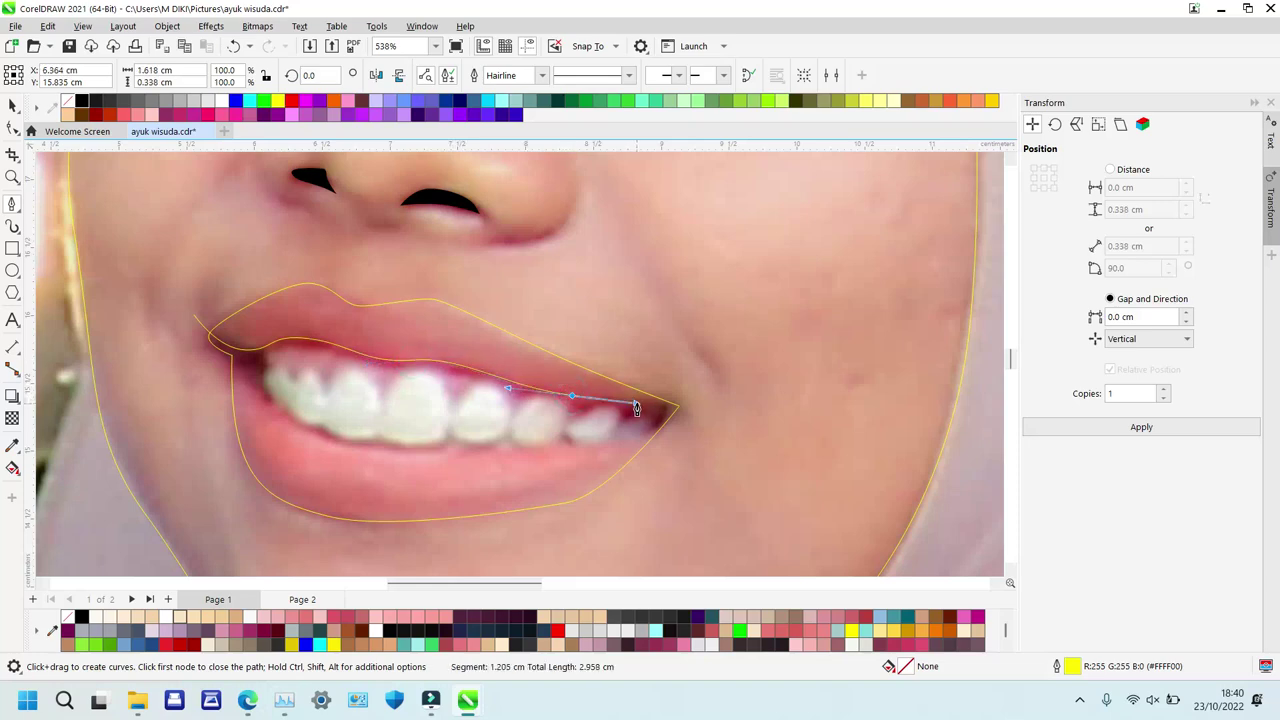
pyautogui.click(698, 401)
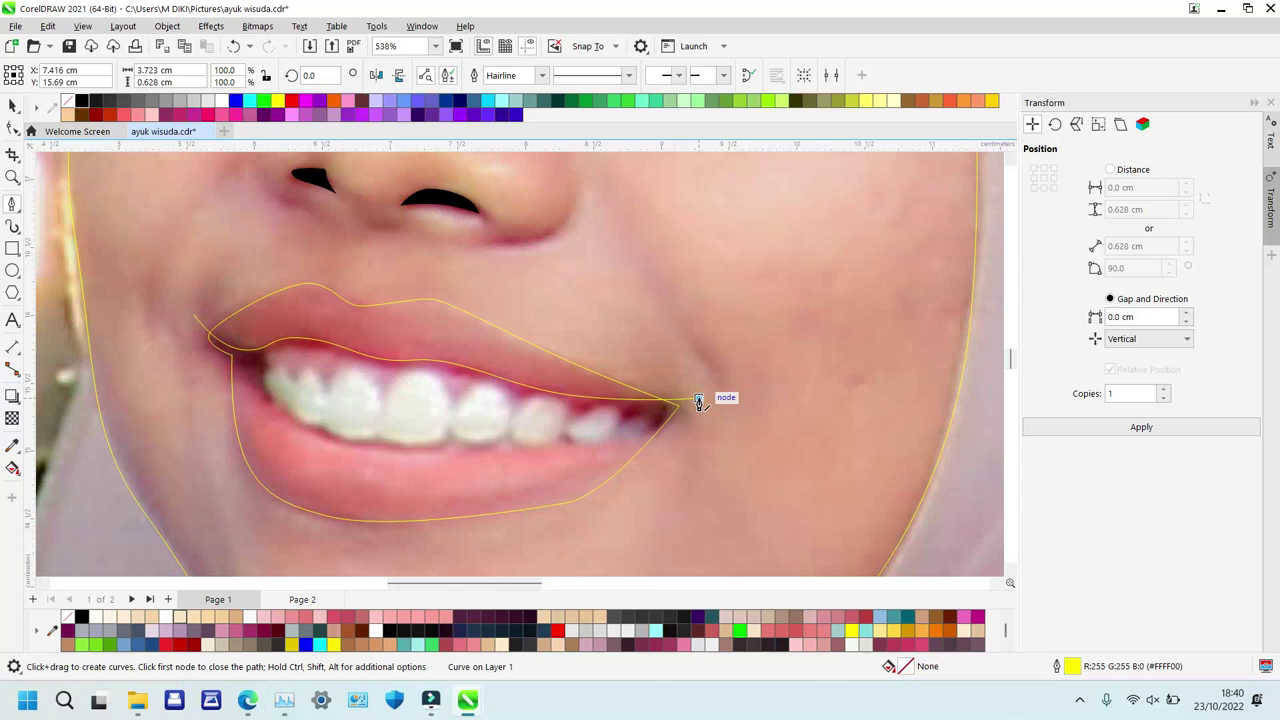
pyautogui.click(670, 447)
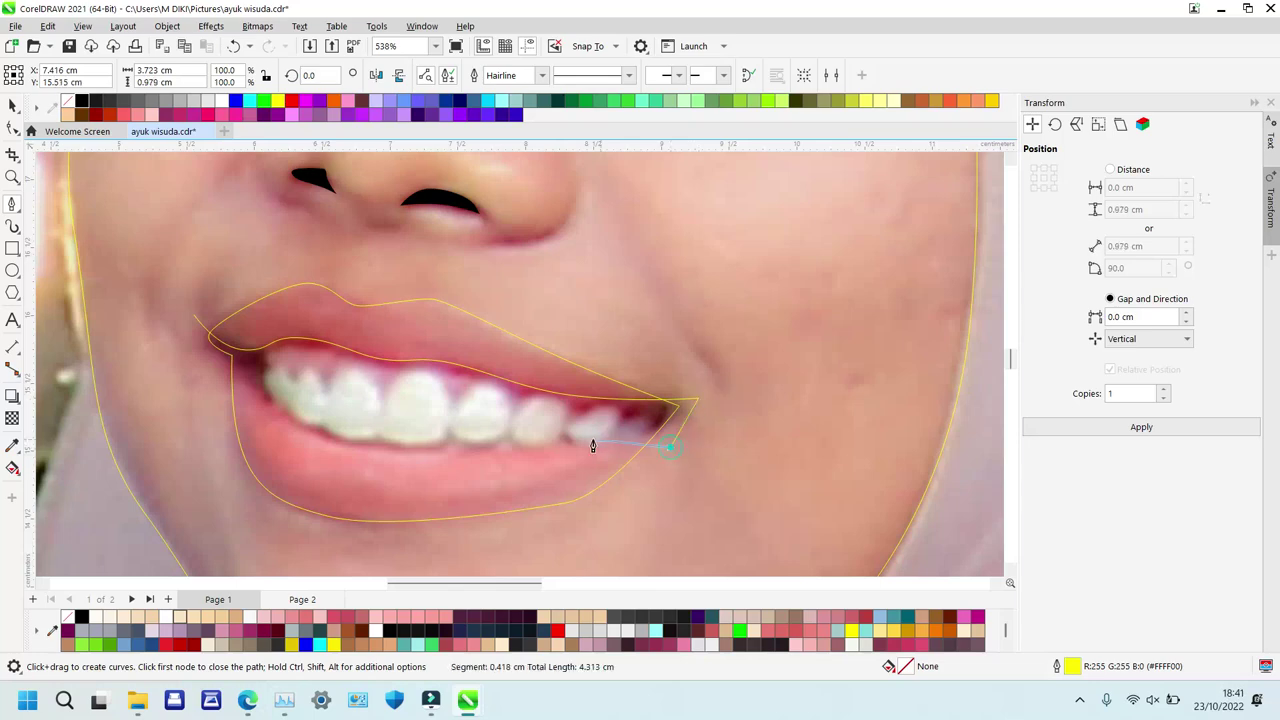
pyautogui.moveTo(490, 455); pyautogui.dragTo(378, 457)
pyautogui.moveTo(292, 428); pyautogui.dragTo(174, 319)
pyautogui.click(194, 315)
# Intersect the mouth-opening curve with the lip shape and remove the overshooting original curve.
pyautogui.press('space')
pyautogui.keyDown('shift'); pyautogui.click(401, 326); pyautogui.keyUp('shift')
pyautogui.hotkey('alt', 'i')
pyautogui.click(382, 398)
# Trace the scalloped lower edge of the teeth with the Pen tool, closing the curve across the upper lip at about 3.13 × 0.92 cm.
pyautogui.press('z')
pyautogui.press('Escape')
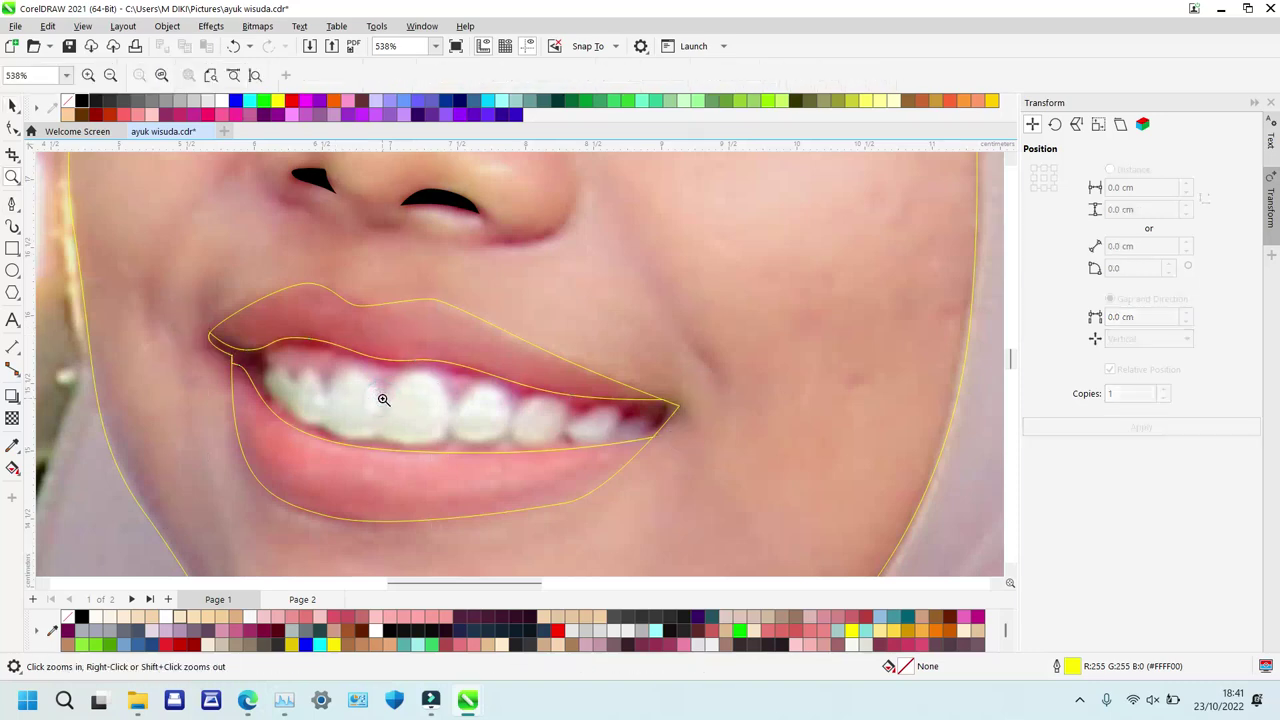
pyautogui.moveTo(661, 467); pyautogui.dragTo(711, 480)
pyautogui.press('p')
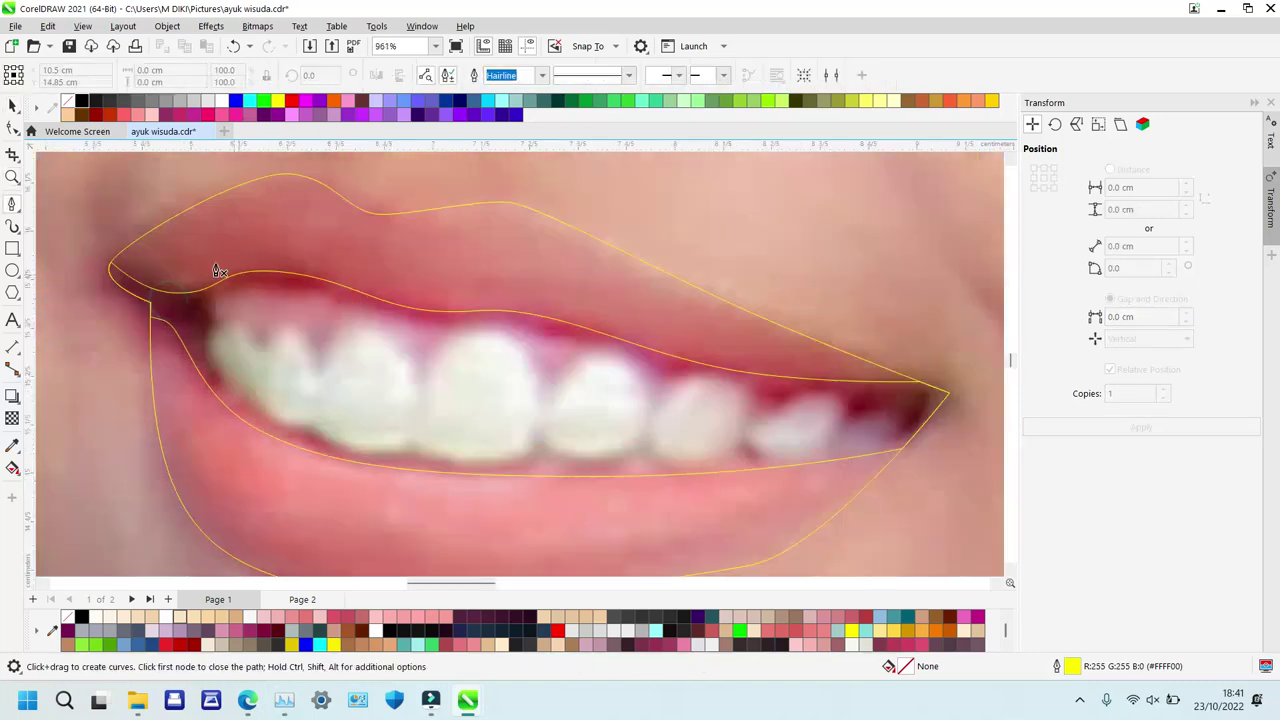
pyautogui.click(178, 248)
pyautogui.moveTo(206, 321); pyautogui.dragTo(209, 341)
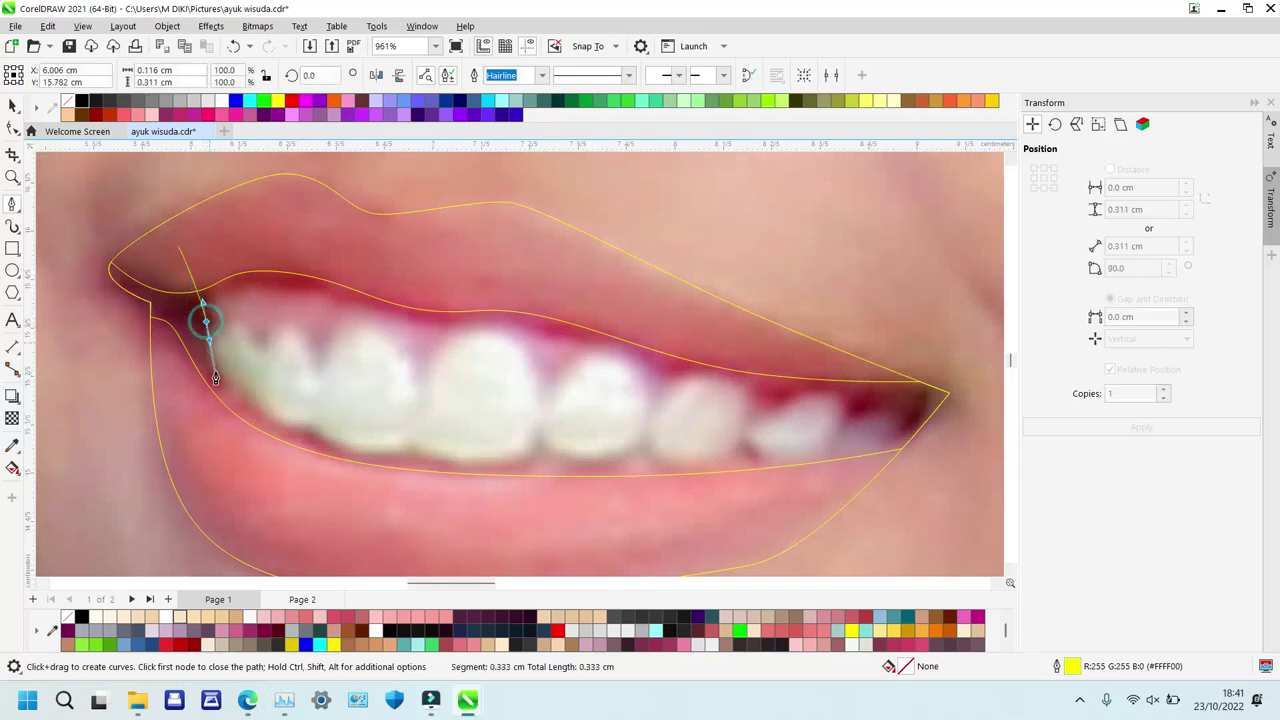
pyautogui.moveTo(228, 395); pyautogui.dragTo(246, 414)
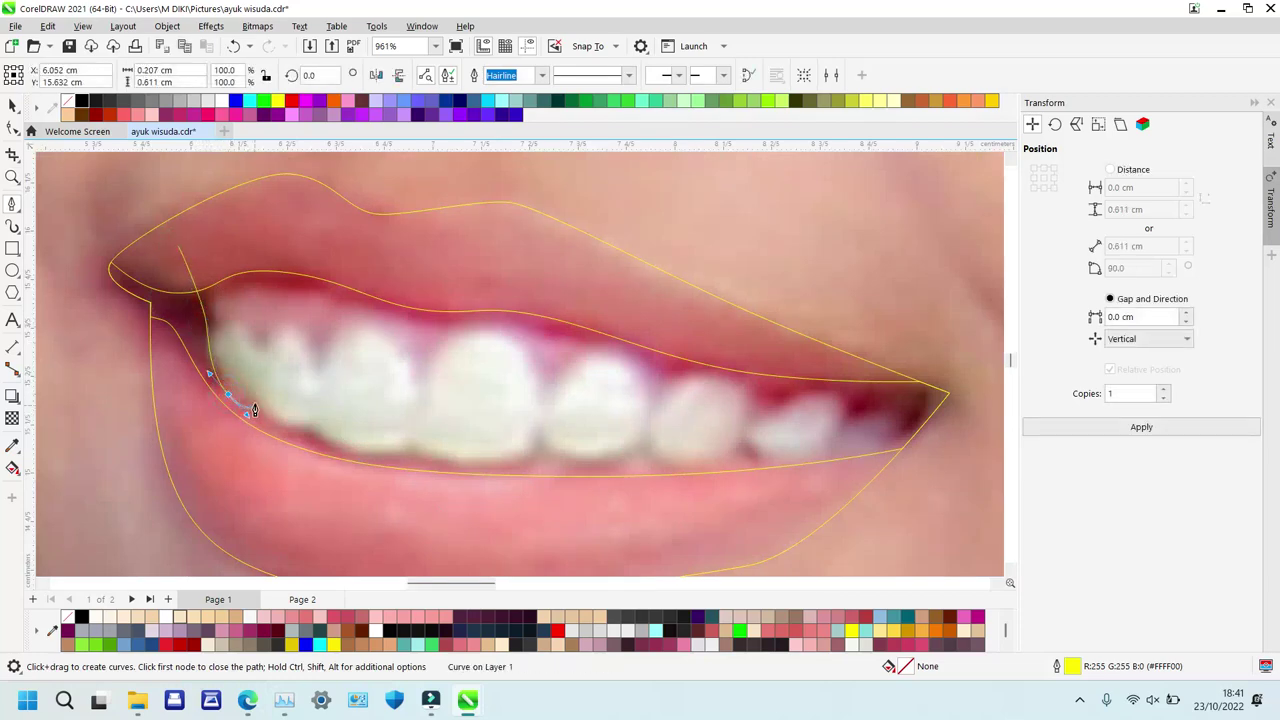
pyautogui.click(249, 399)
pyautogui.doubleClick(311, 427)
pyautogui.moveTo(363, 454); pyautogui.dragTo(396, 454)
pyautogui.click(412, 447)
pyautogui.moveTo(491, 461); pyautogui.dragTo(619, 461)
pyautogui.click(537, 449)
pyautogui.doubleClick(646, 449)
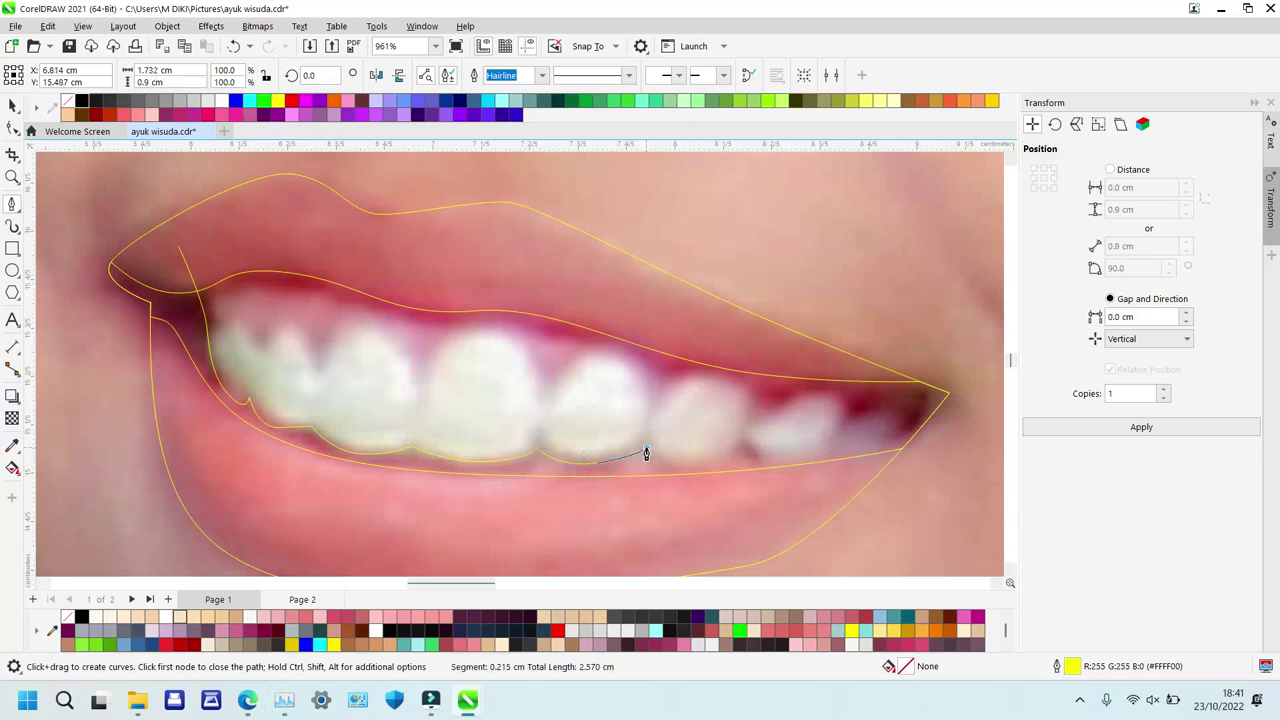
pyautogui.moveTo(705, 463); pyautogui.dragTo(747, 448)
pyautogui.click(746, 446)
pyautogui.moveTo(801, 458); pyautogui.dragTo(837, 449)
pyautogui.click(838, 443)
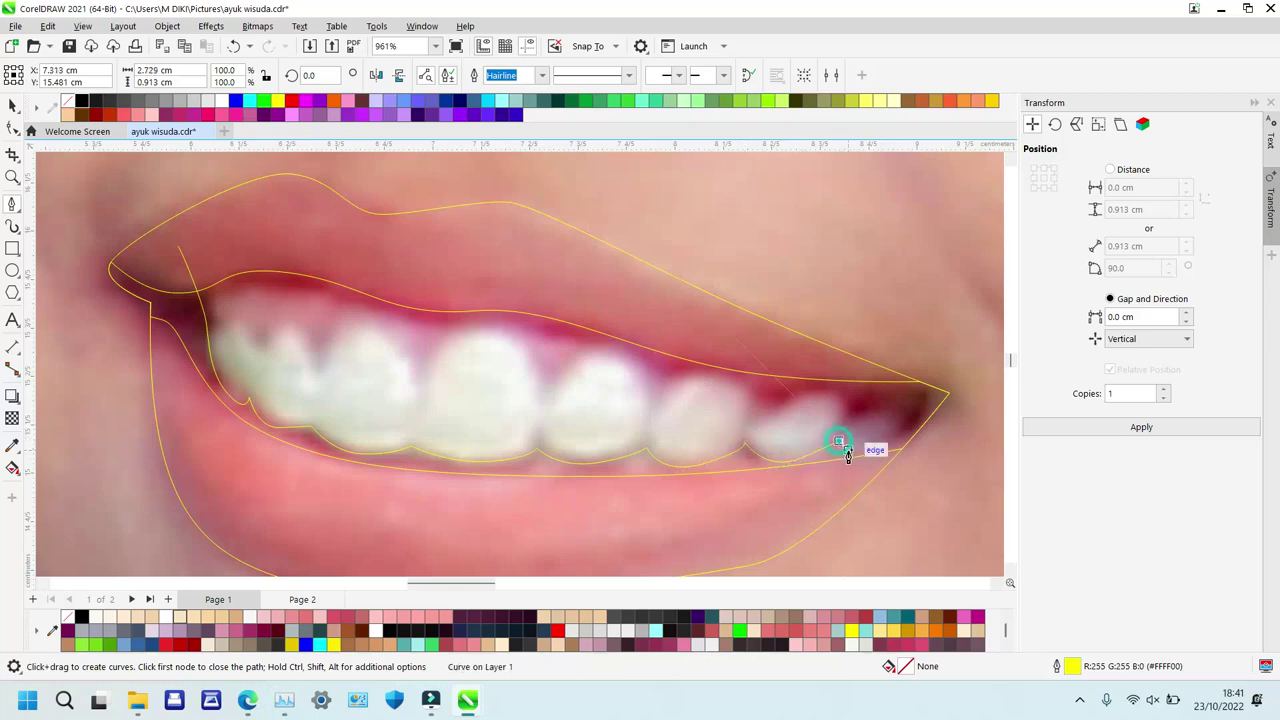
pyautogui.click(901, 433)
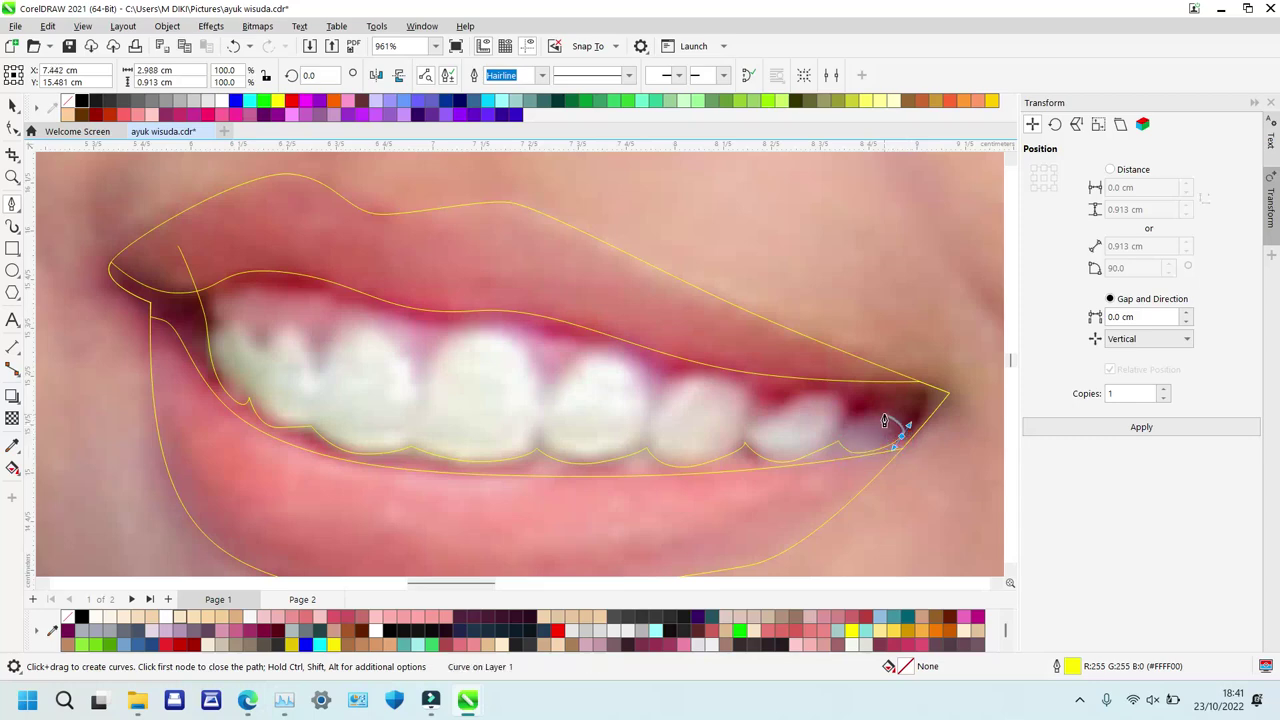
pyautogui.click(936, 355)
pyautogui.click(178, 250)
# Intersect the teeth curve with the mouth opening and delete the original overshooting curve.
pyautogui.press('space')
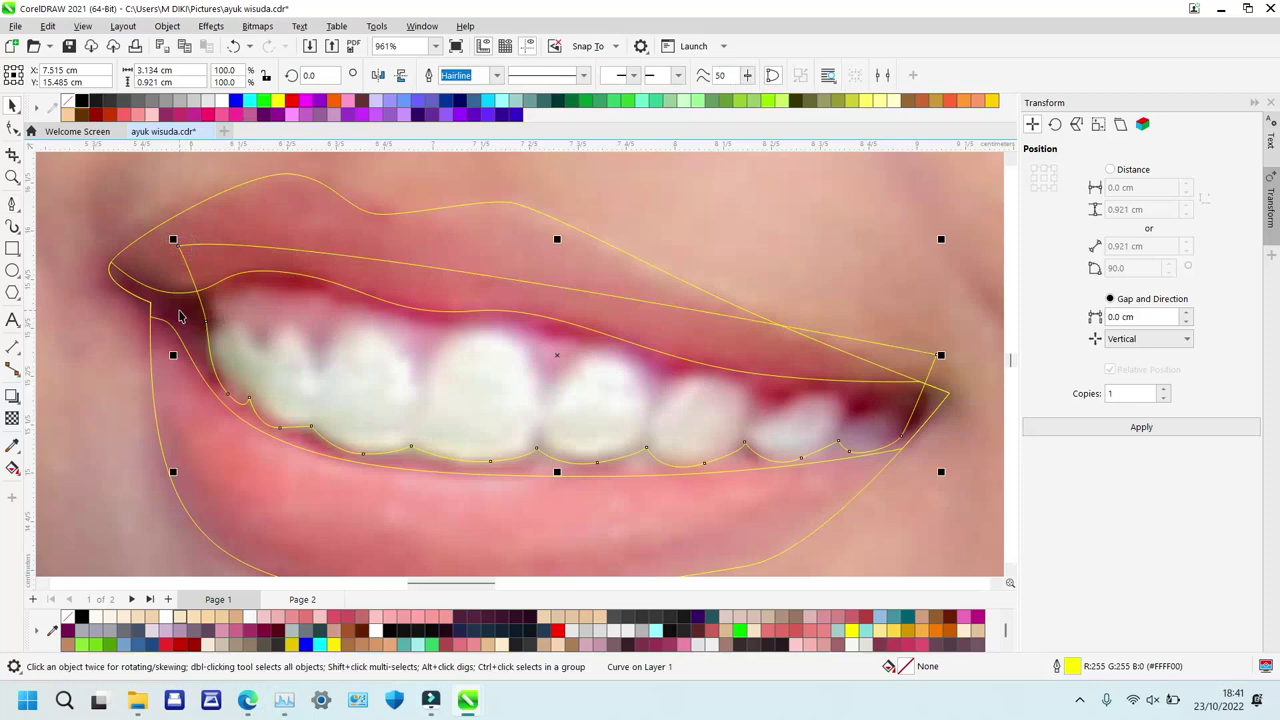
pyautogui.keyDown('shift'); pyautogui.click(179, 311); pyautogui.keyUp('shift')
pyautogui.press('i')
pyautogui.click(302, 321)
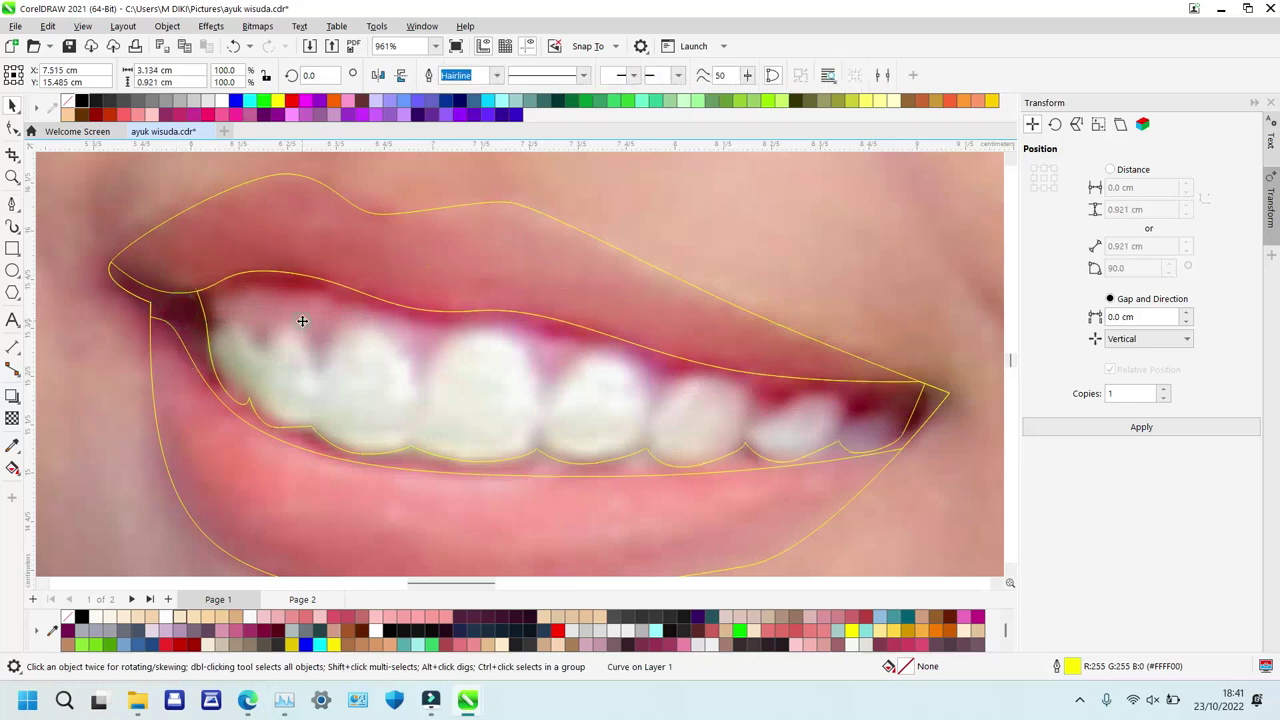
pyautogui.press('Delete')
# Trace the gum line along the tops of the teeth with the Pen tool, closing it below the teeth at about 2.95 × 0.81 cm.
pyautogui.press('space')
pyautogui.click(191, 336)
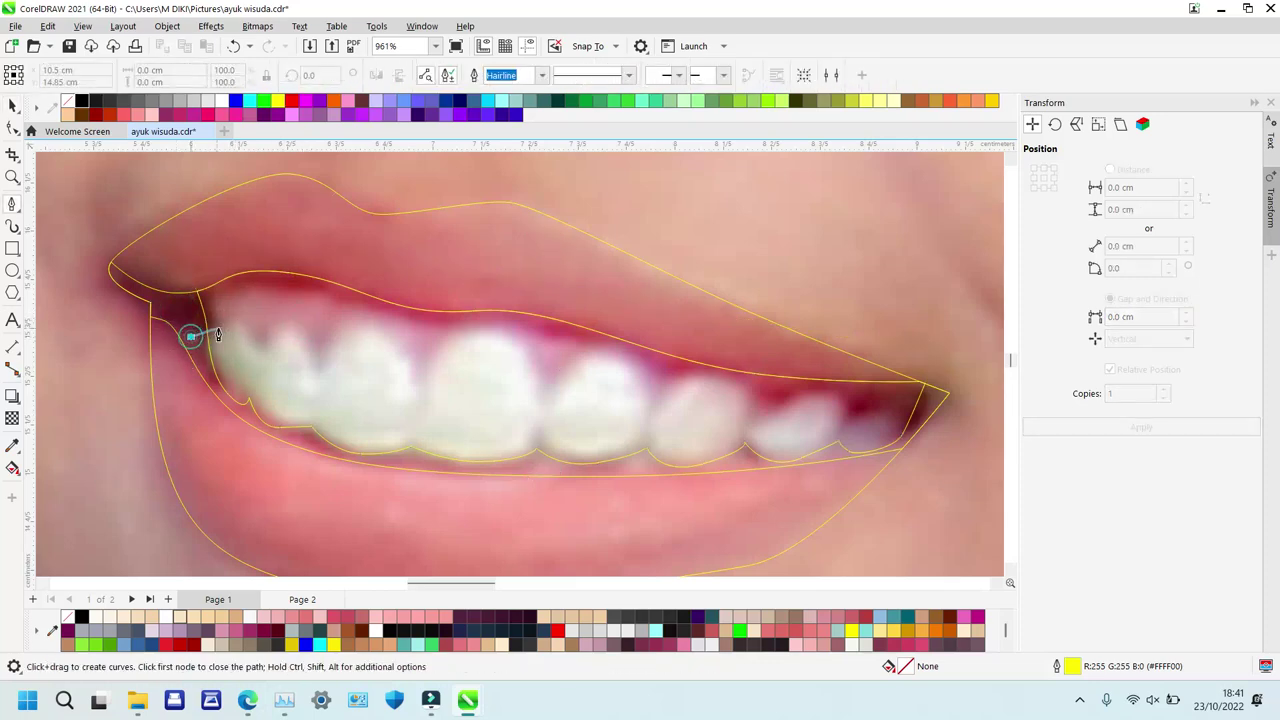
pyautogui.moveTo(256, 342); pyautogui.dragTo(395, 331)
pyautogui.click(257, 342)
pyautogui.click(316, 351)
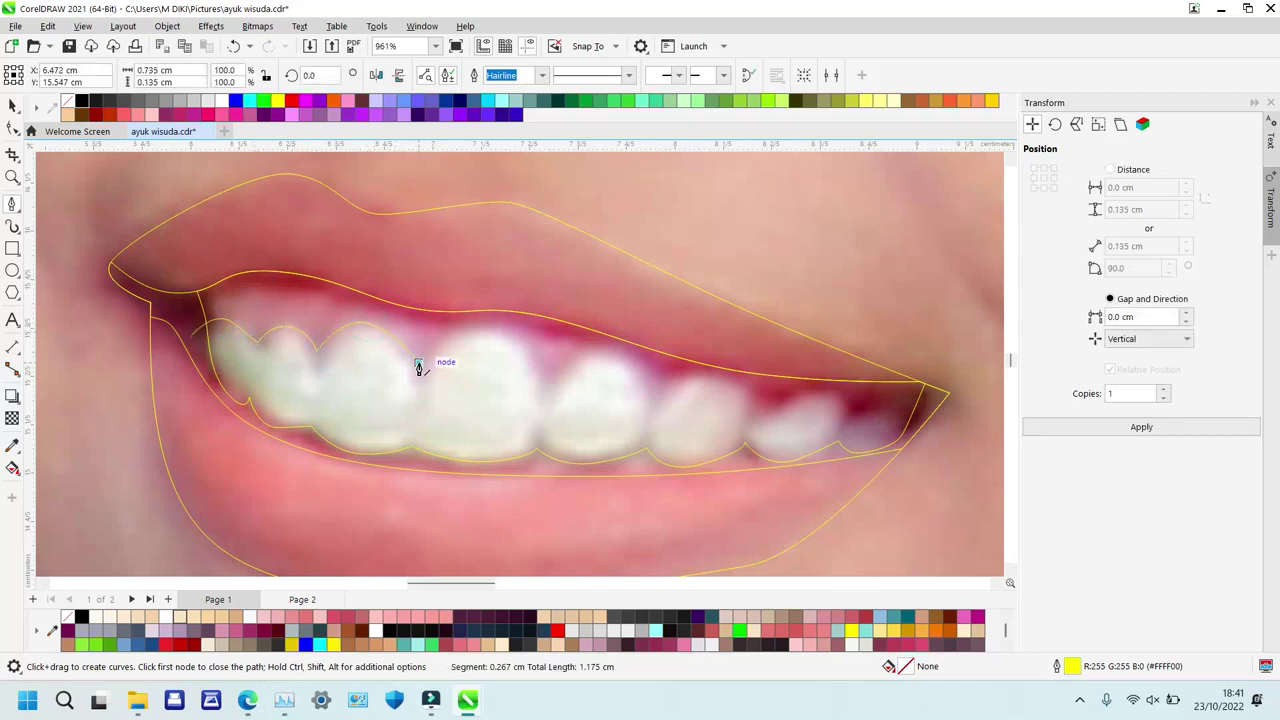
pyautogui.moveTo(474, 334); pyautogui.dragTo(516, 331)
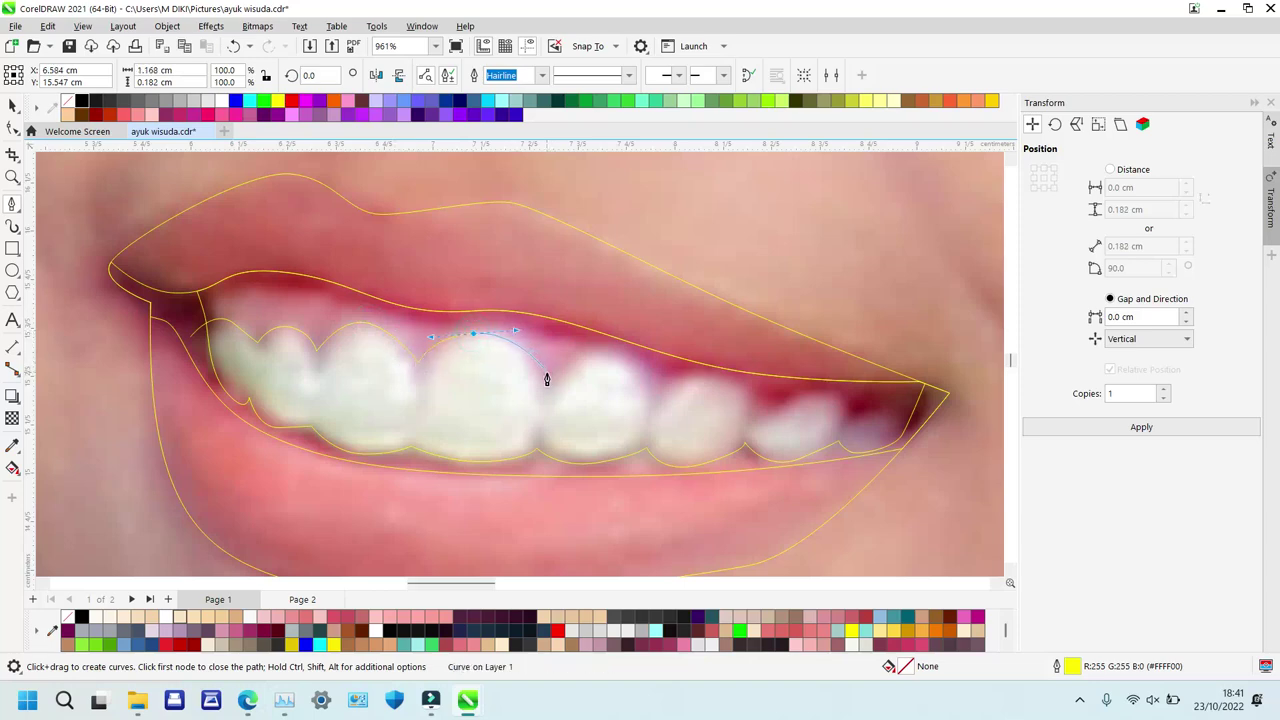
pyautogui.click(545, 377)
pyautogui.moveTo(606, 349); pyautogui.dragTo(629, 357)
pyautogui.click(657, 395)
pyautogui.moveTo(715, 374); pyautogui.dragTo(757, 380)
pyautogui.click(757, 397)
pyautogui.moveTo(846, 393); pyautogui.dragTo(908, 396)
pyautogui.click(851, 414)
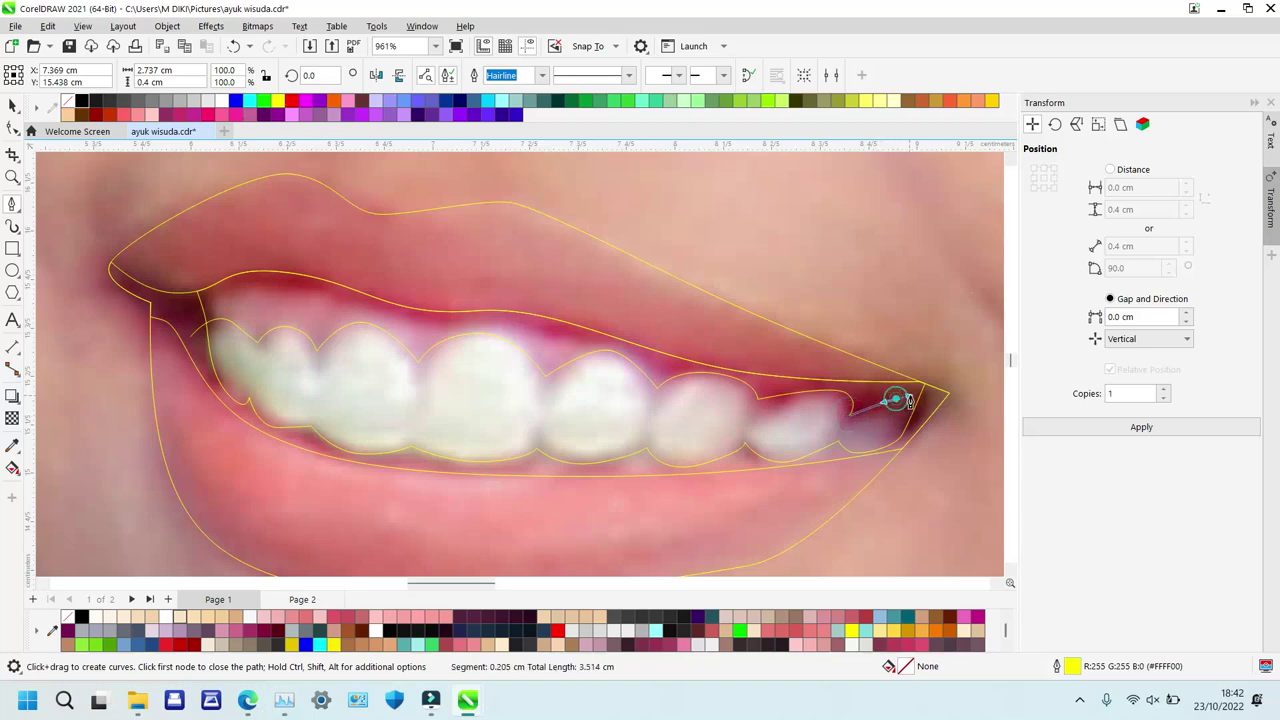
pyautogui.click(900, 447)
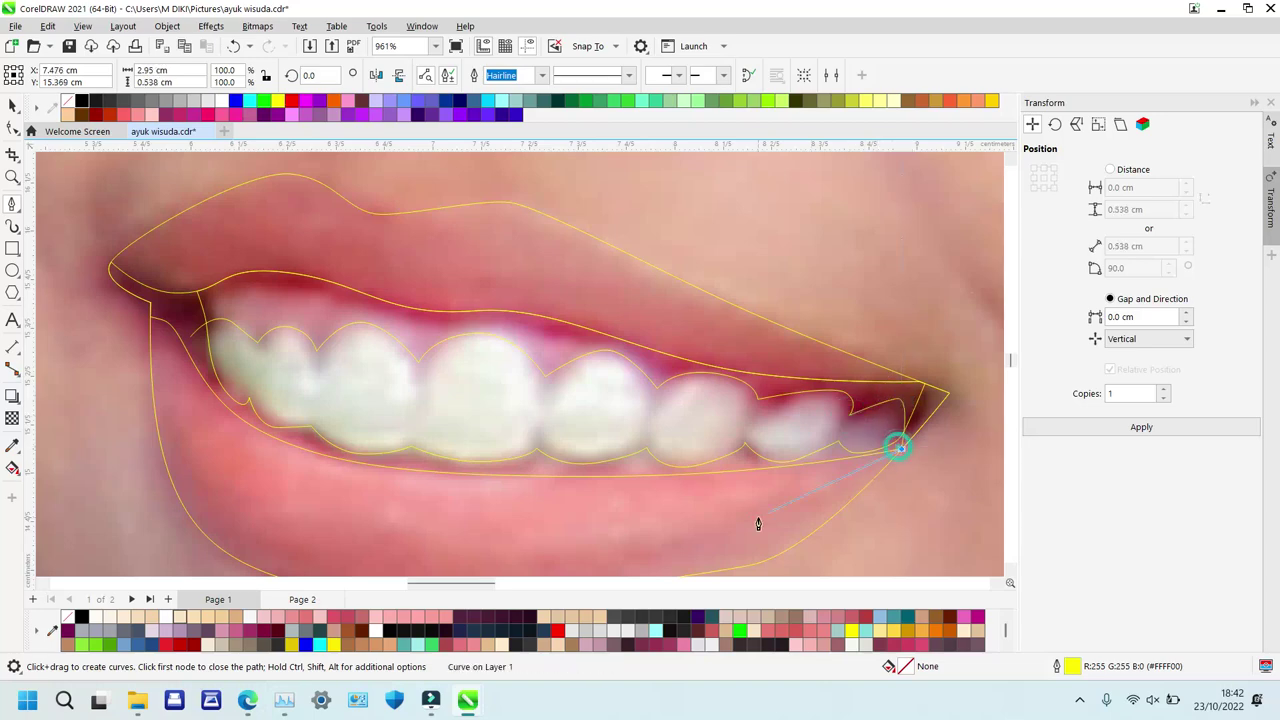
pyautogui.moveTo(335, 496); pyautogui.dragTo(199, 433)
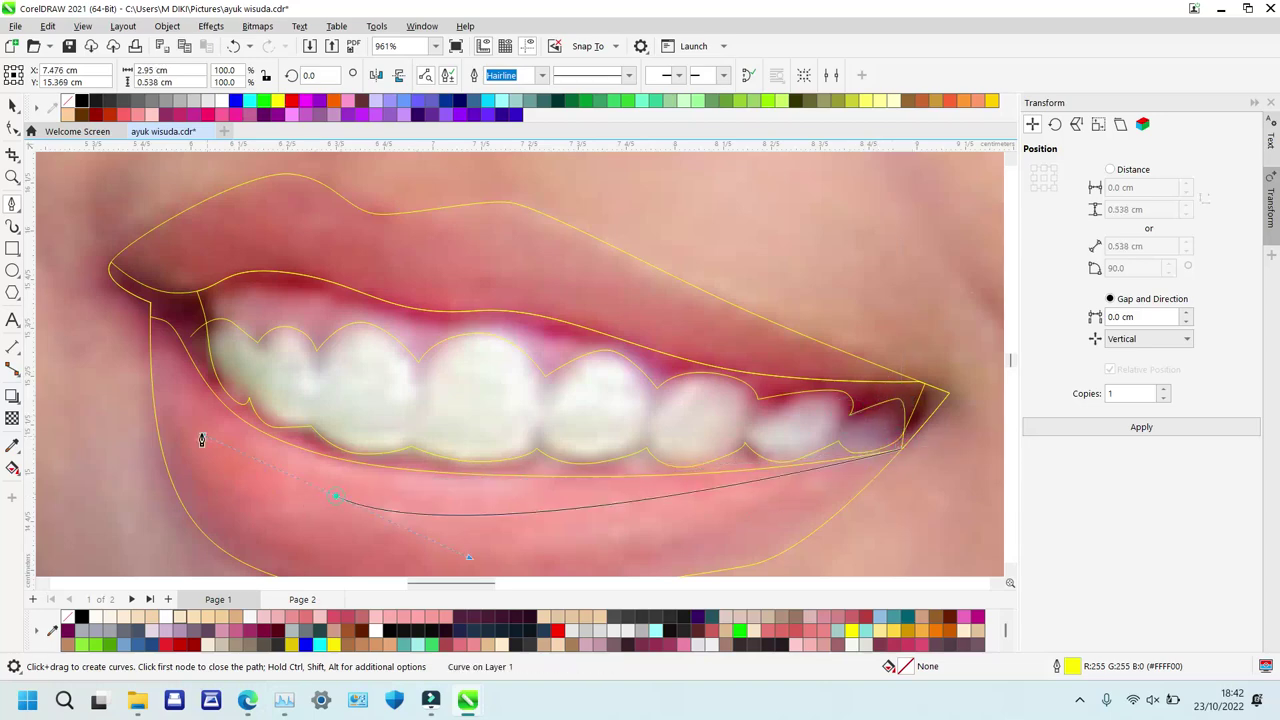
pyautogui.click(191, 340)
# Intersect the gum-line curve with the trimmed teeth shape and delete the original curve.
pyautogui.press('space')
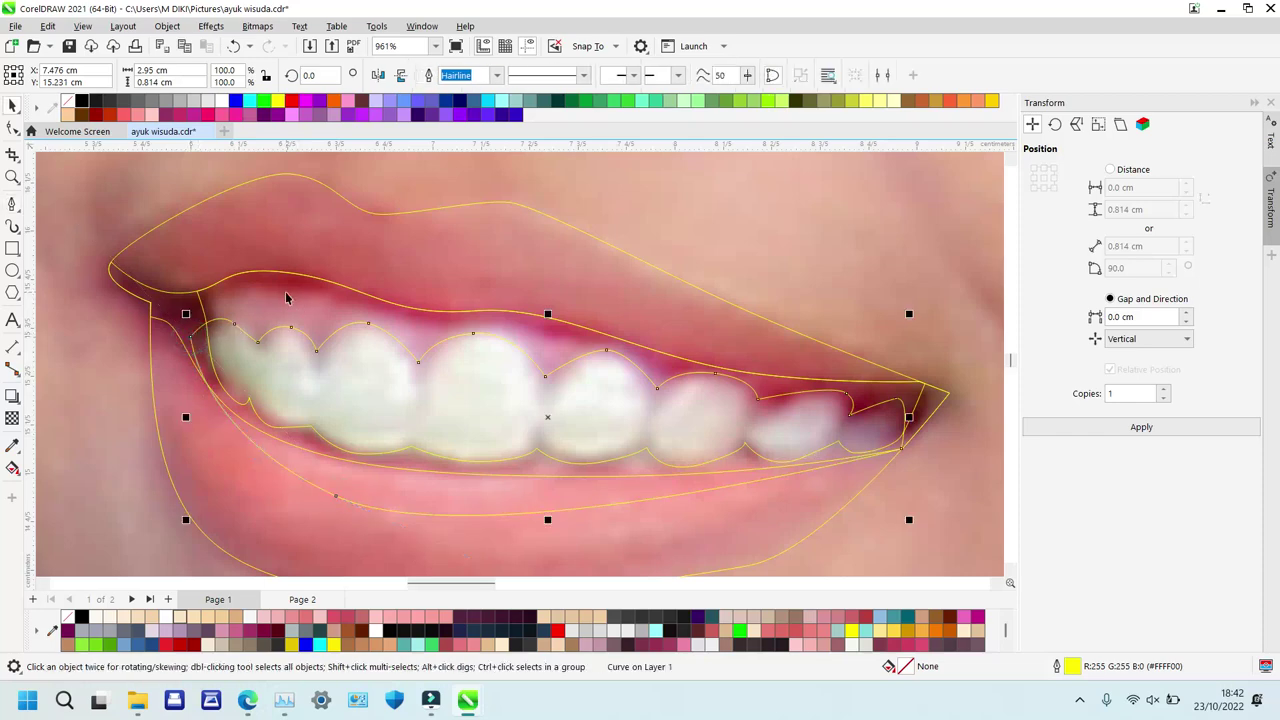
pyautogui.keyDown('shift'); pyautogui.click(286, 293); pyautogui.keyUp('shift')
pyautogui.hotkey('alt', 'i')
pyautogui.click(390, 390)
pyautogui.press('Delete')
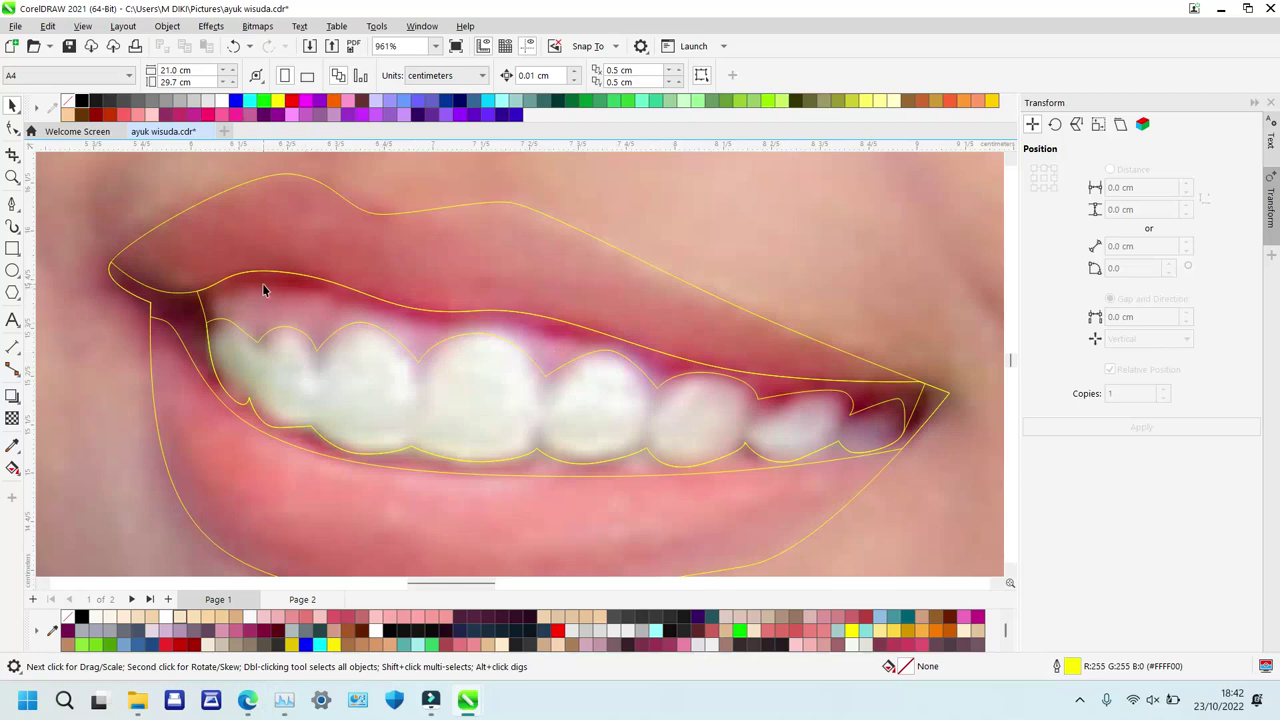
# Trace a shading line with the Pen tool through the middle of the upper lip, past the right mouth corner and back under the teeth.
pyautogui.click(318, 395)
pyautogui.press('F5')
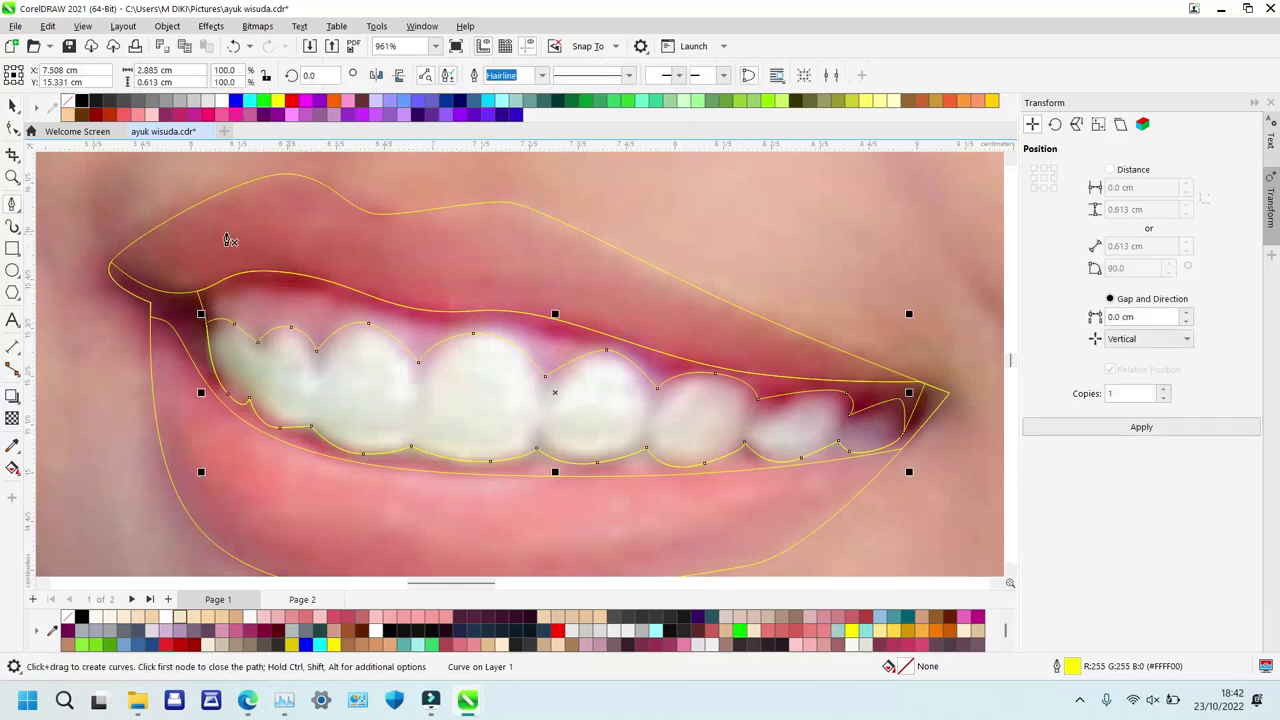
pyautogui.click(86, 230)
pyautogui.moveTo(177, 256); pyautogui.dragTo(214, 243)
pyautogui.moveTo(315, 242); pyautogui.dragTo(447, 271)
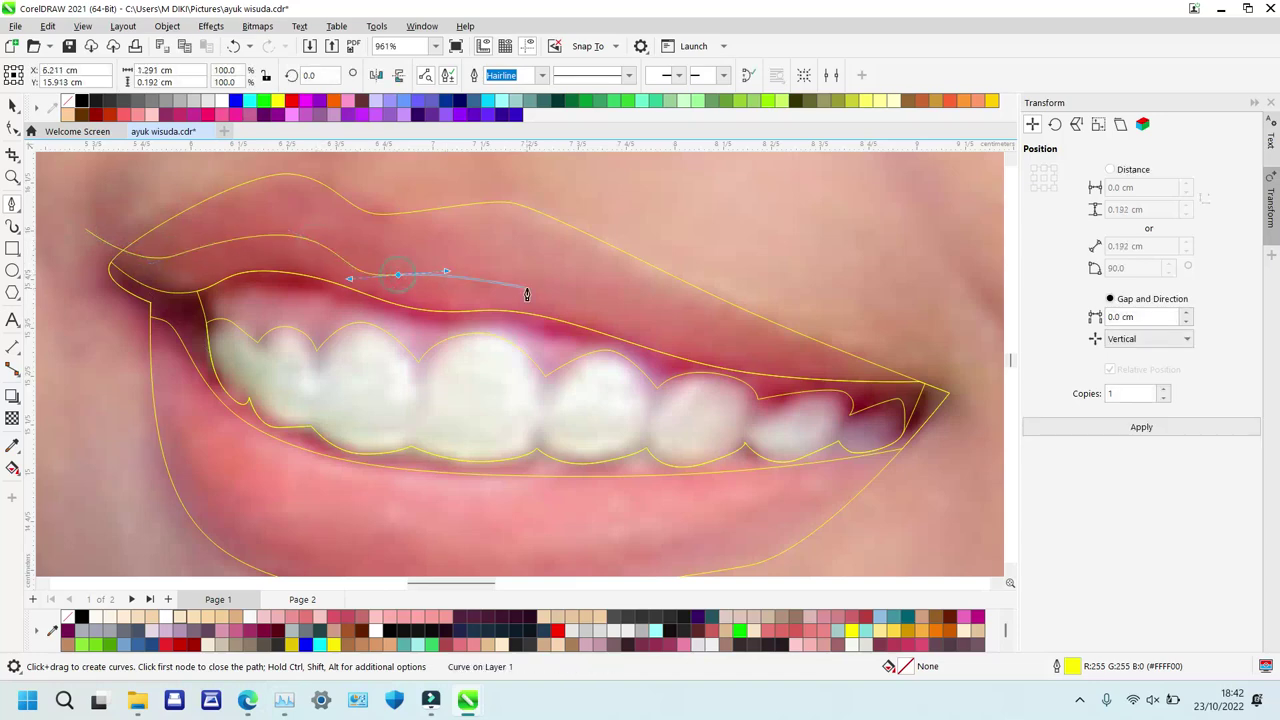
pyautogui.moveTo(550, 287); pyautogui.dragTo(645, 332)
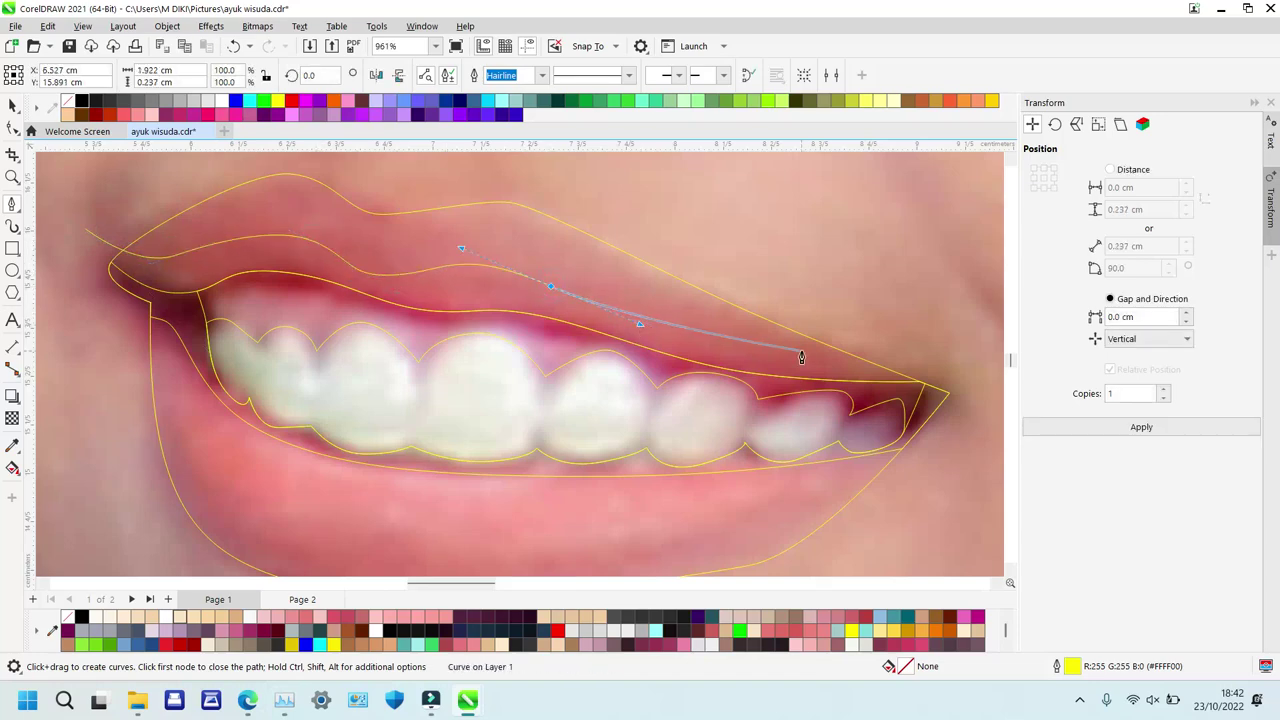
pyautogui.click(823, 358)
pyautogui.click(966, 383)
pyautogui.click(937, 507)
pyautogui.moveTo(808, 472); pyautogui.dragTo(712, 479)
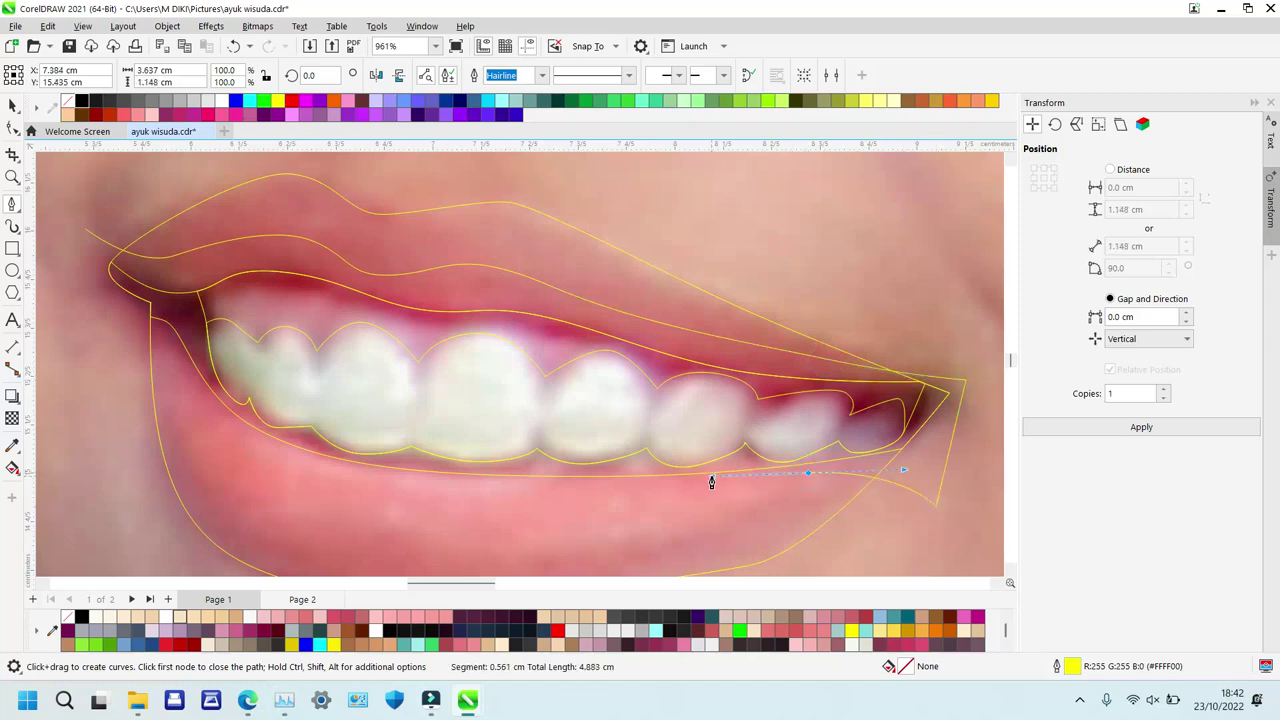
# Continue the shading curve around the lower lip's inner contour and close it beyond the left mouth corner at about 3.64 cm wide.
pyautogui.moveTo(339, 472); pyautogui.dragTo(190, 441)
pyautogui.moveTo(172, 396); pyautogui.dragTo(145, 427)
pyautogui.scroll(-3, 295, 549)
pyautogui.moveTo(300, 367); pyautogui.dragTo(373, 397)
pyautogui.click(454, 429)
pyautogui.moveTo(160, 429); pyautogui.dragTo(117, 403)
pyautogui.scroll(3, 117, 403)
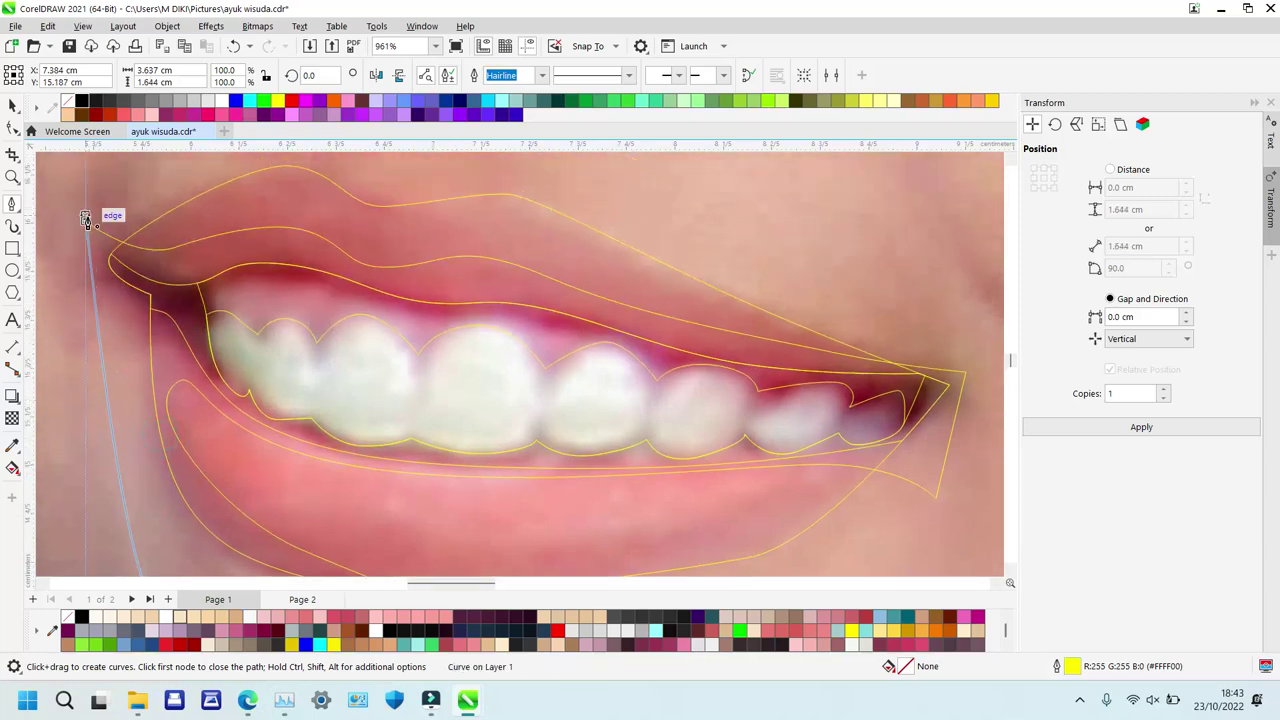
pyautogui.click(81, 216)
pyautogui.press('space')
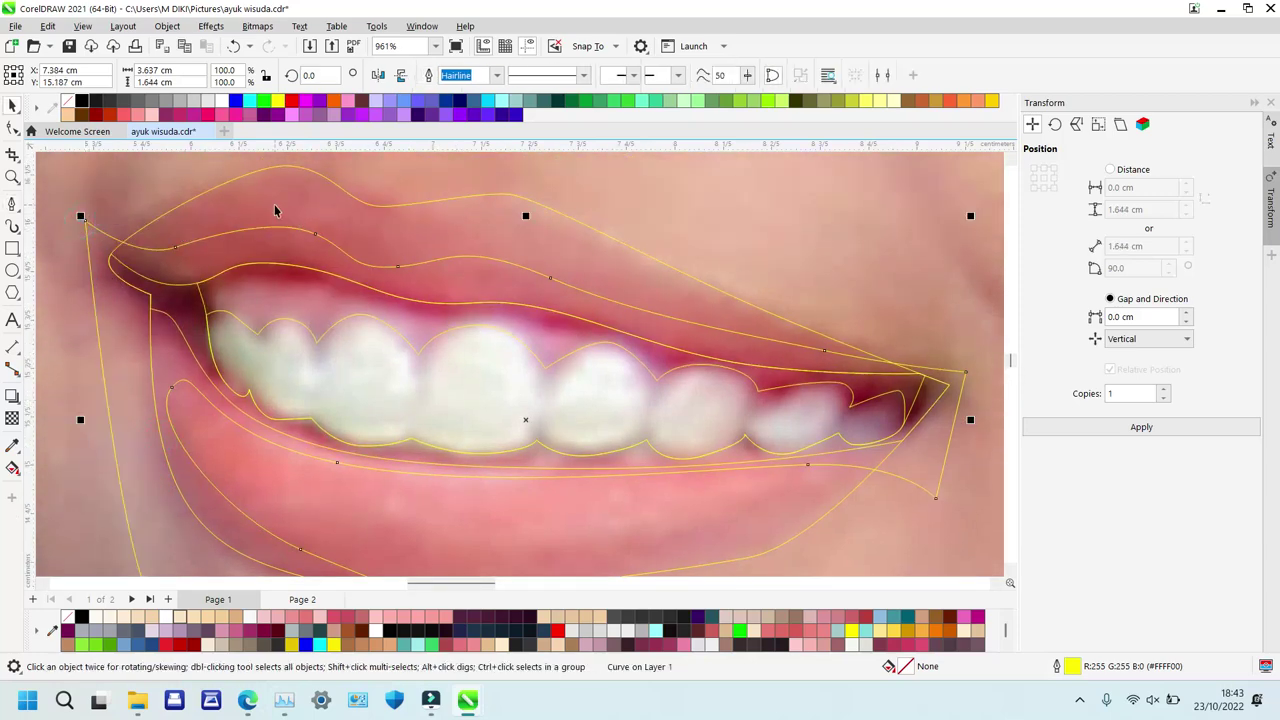
# Intersect the shading curve with the lip outline and delete the original overshooting curve.
pyautogui.click(276, 208)
pyautogui.click(134, 320)
# Trace a closed highlight shape inside the lower lip with the Pen tool, about 2.64 × 0.62 cm.
pyautogui.press('z')
pyautogui.rightClick(334, 323)
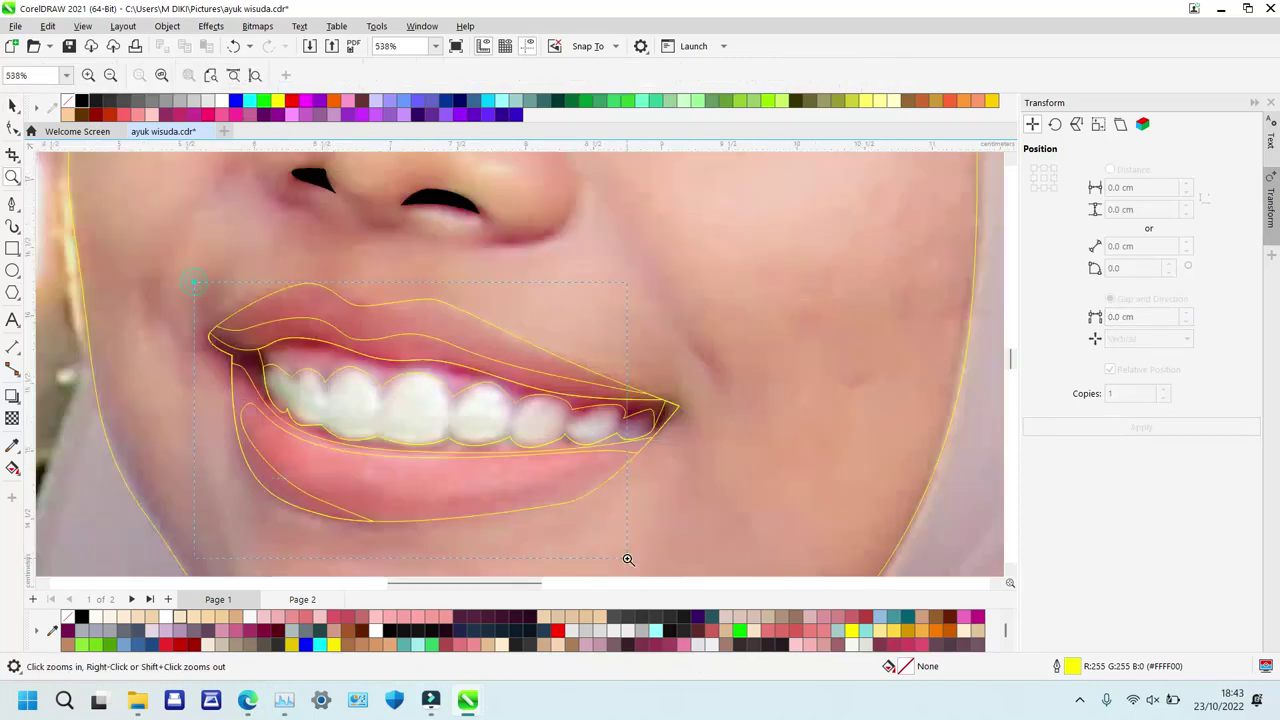
pyautogui.moveTo(698, 514); pyautogui.dragTo(698, 516)
pyautogui.press('space')
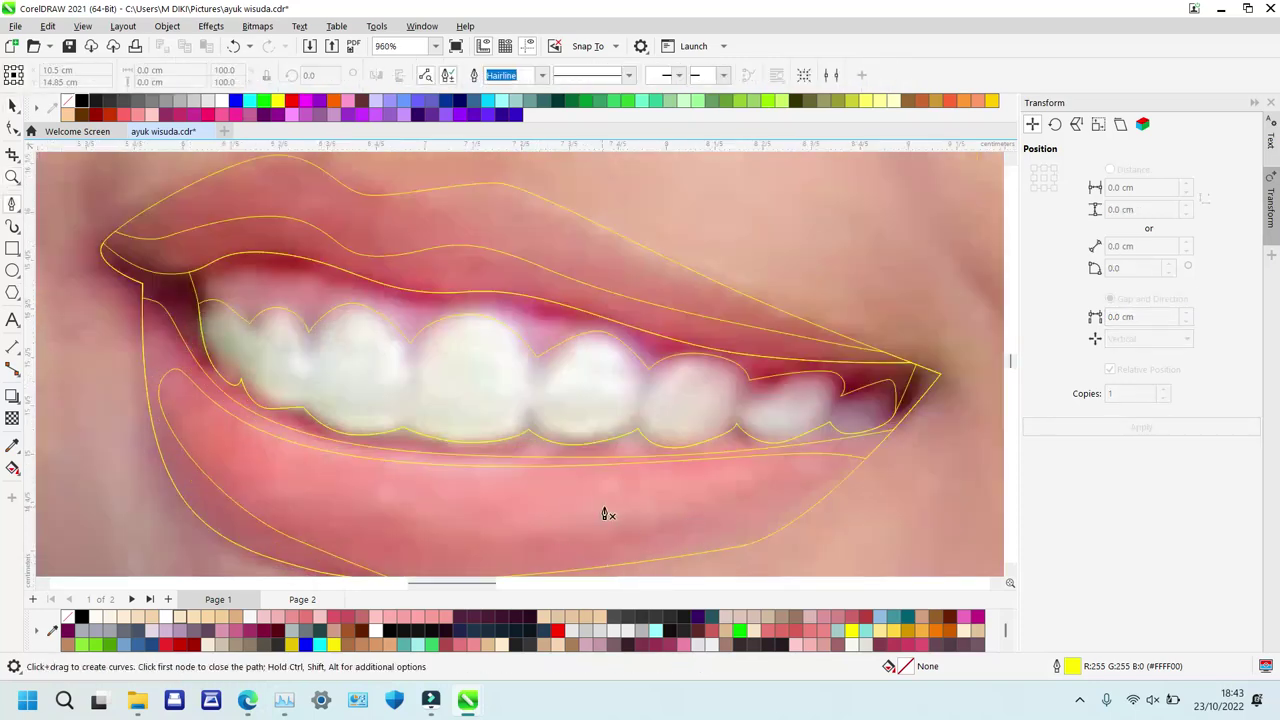
pyautogui.click(800, 482)
pyautogui.moveTo(438, 553); pyautogui.dragTo(327, 538)
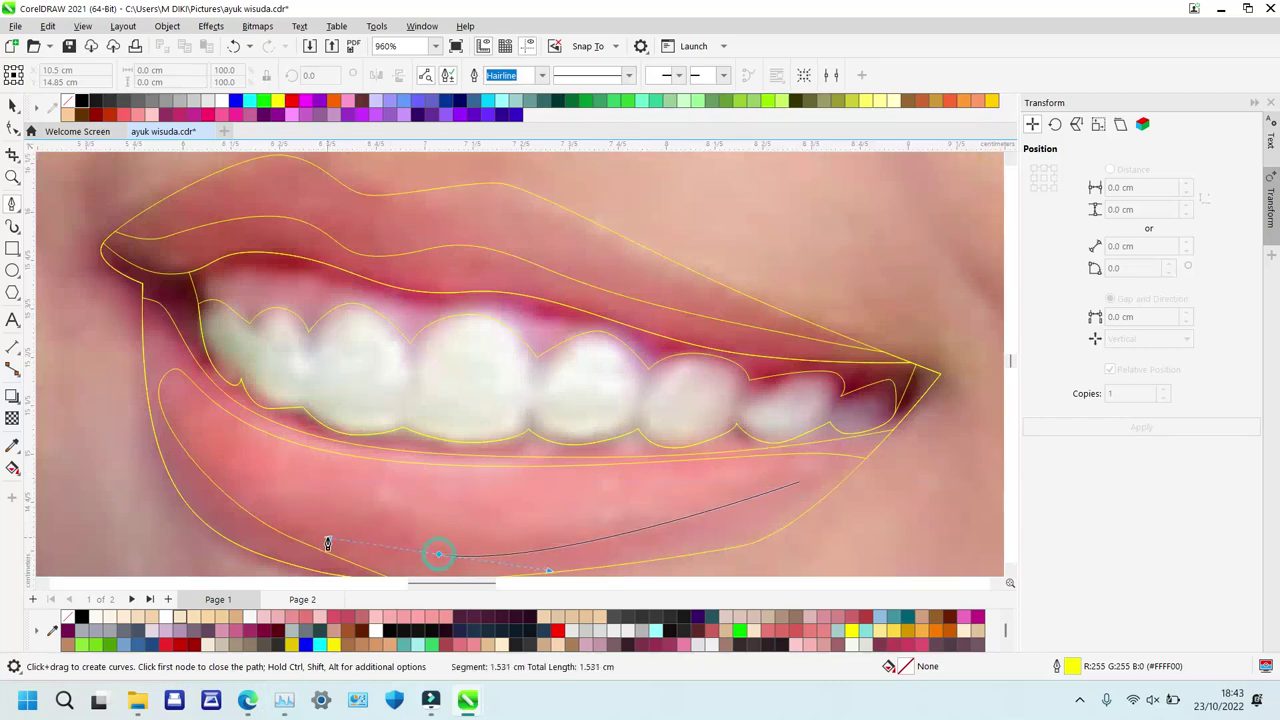
pyautogui.moveTo(201, 458); pyautogui.dragTo(221, 421)
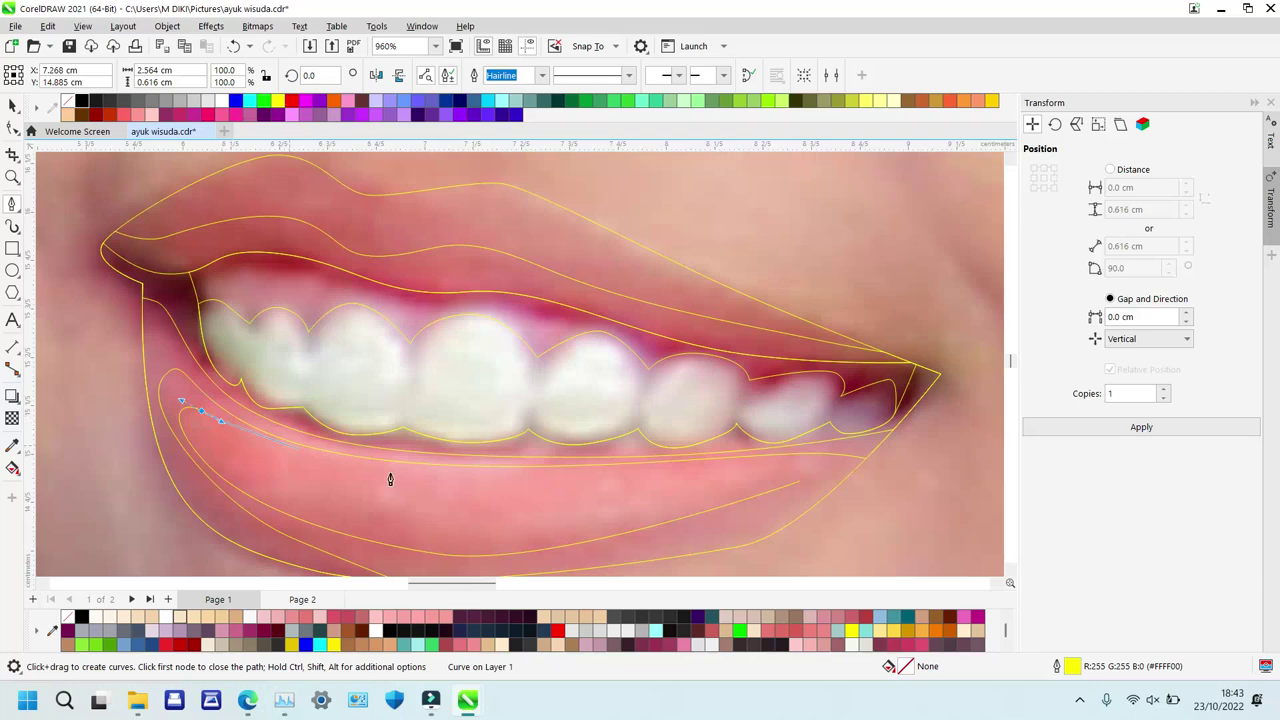
pyautogui.moveTo(459, 481); pyautogui.dragTo(665, 483)
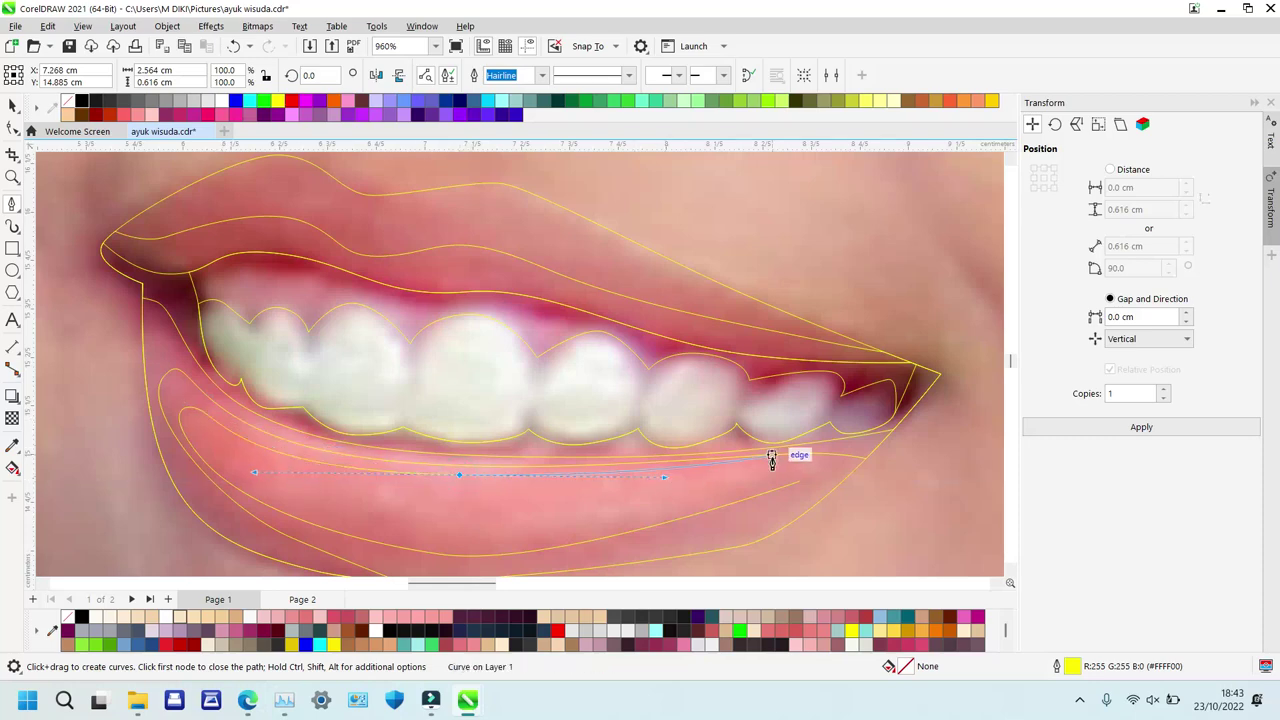
pyautogui.moveTo(808, 463); pyautogui.dragTo(831, 463)
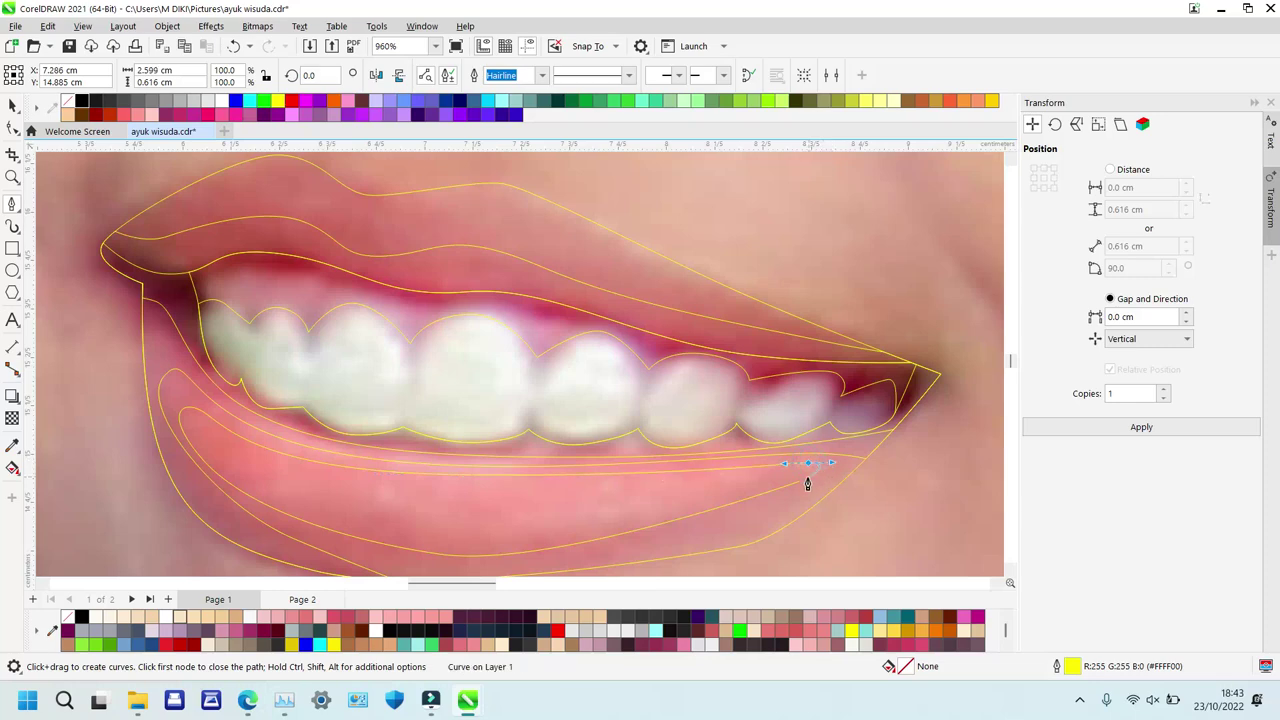
pyautogui.click(800, 484)
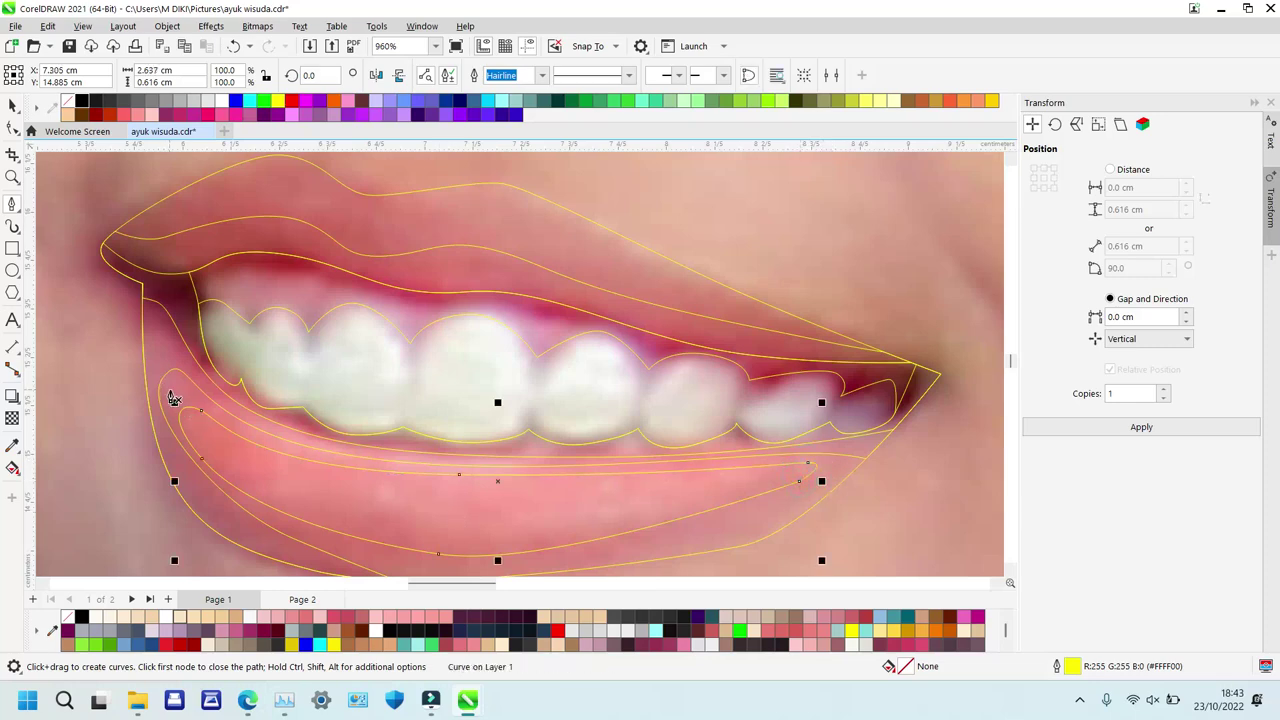
# Trace a closed Pen curve across the middle of the lower-lip highlight and over its upper edge, about 2.63 × 0.55 cm.
pyautogui.click(172, 393)
pyautogui.moveTo(284, 489); pyautogui.dragTo(410, 536)
pyautogui.moveTo(666, 505); pyautogui.dragTo(774, 480)
pyautogui.click(810, 443)
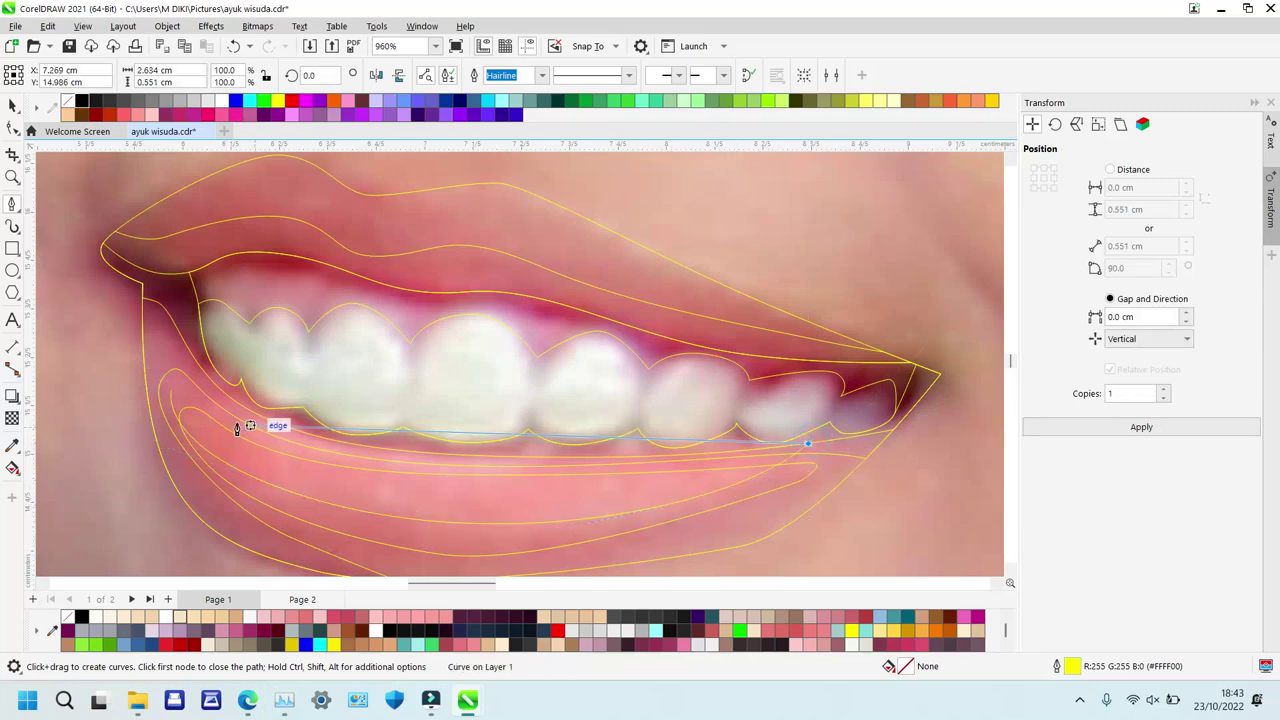
pyautogui.click(172, 394)
# Intersect the new curve with the lower-lip highlight and delete the overshooting original.
pyautogui.press('space')
pyautogui.keyDown('shift'); pyautogui.click(545, 536); pyautogui.keyUp('shift')
pyautogui.click(606, 501)
pyautogui.press('Delete')
# Trace a second shading contour along the upper part of the upper lip with the Pen tool and close it above the lip.
pyautogui.press('space')
pyautogui.moveTo(276, 183); pyautogui.dragTo(352, 190)
pyautogui.moveTo(375, 237); pyautogui.dragTo(424, 244)
pyautogui.moveTo(507, 235); pyautogui.dragTo(600, 262)
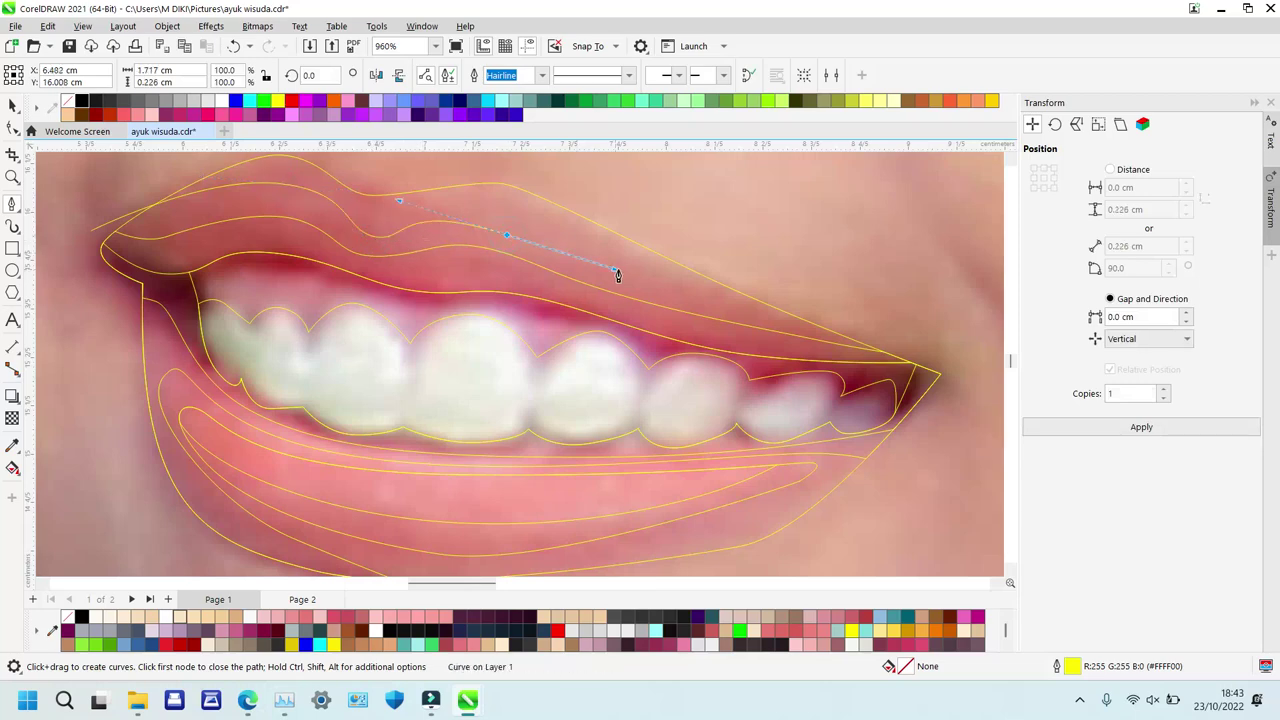
pyautogui.click(876, 340)
pyautogui.click(731, 207)
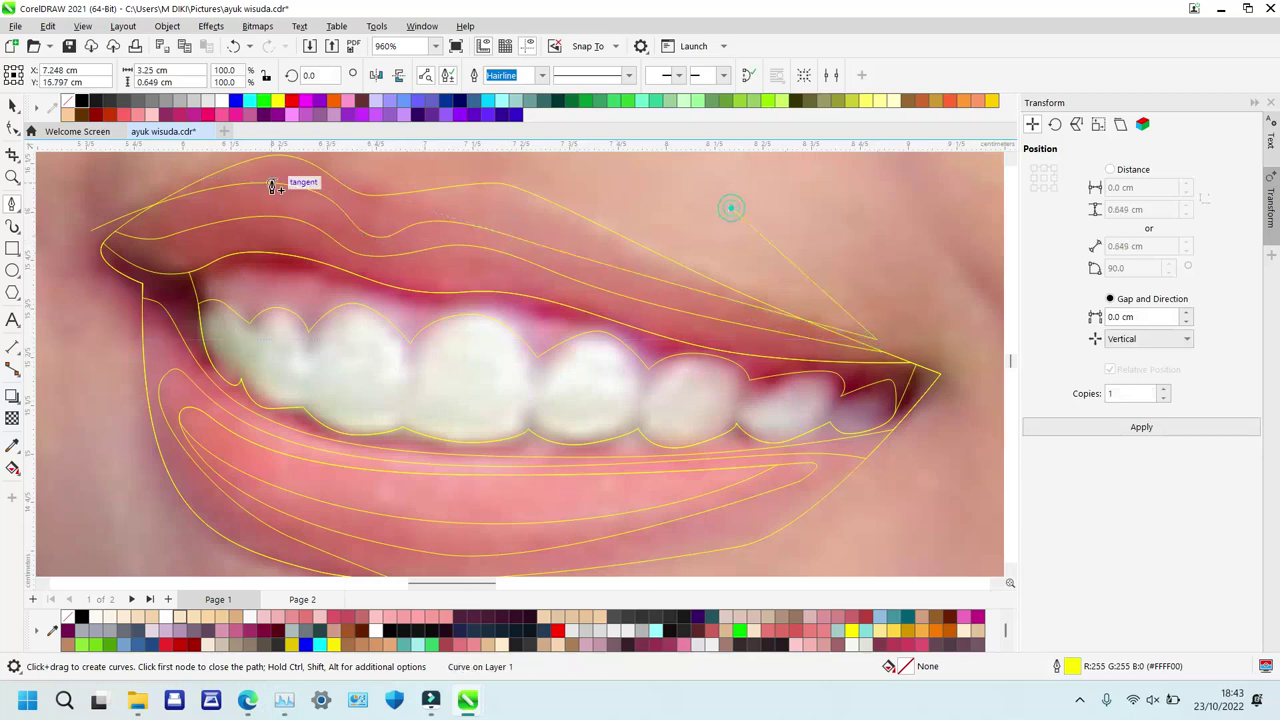
pyautogui.moveTo(275, 65); pyautogui.dragTo(208, 199)
# Intersect the upper-lip shading curve with the lip shape and delete the original curve.
pyautogui.press('space')
pyautogui.keyDown('shift'); pyautogui.click(213, 363); pyautogui.keyUp('shift')
pyautogui.press('i')
pyautogui.click(382, 315)
pyautogui.press('Delete')
# Start a tooth-highlight curve with the Pen tool, tracing inside the first two teeth at the left and dipping below the teeth between them.
pyautogui.press('F2')
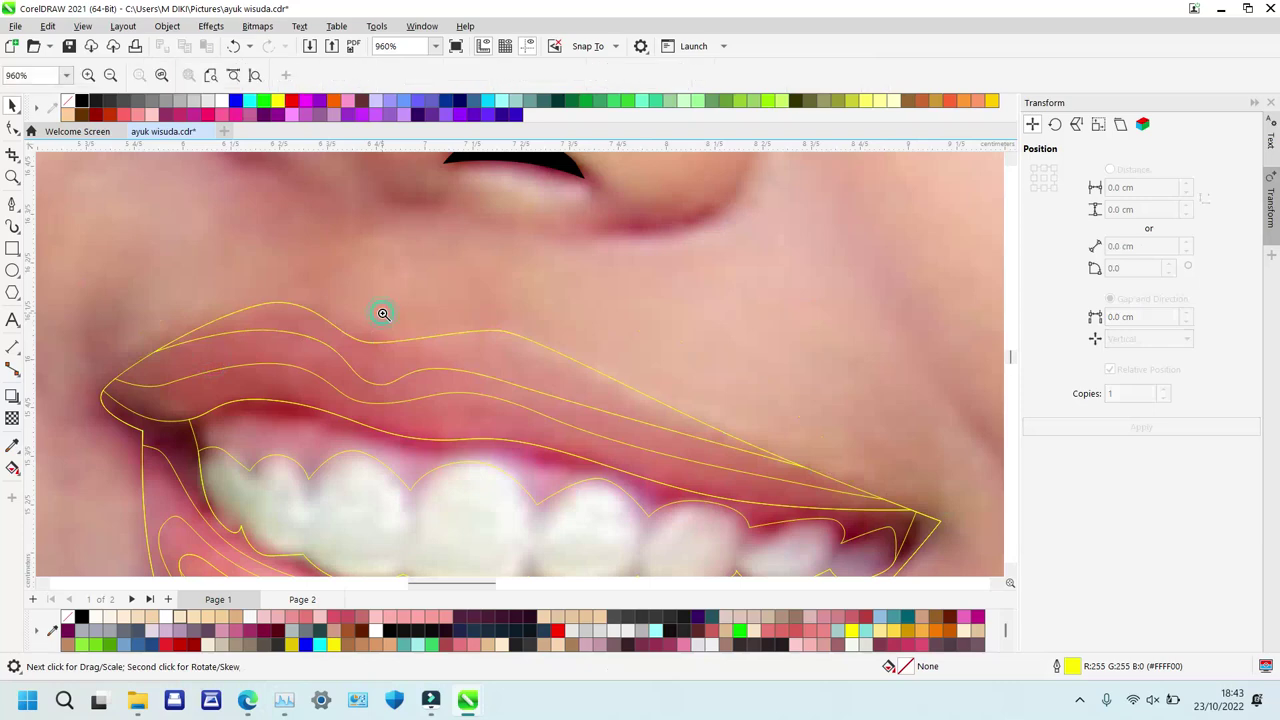
pyautogui.rightClick(410, 422)
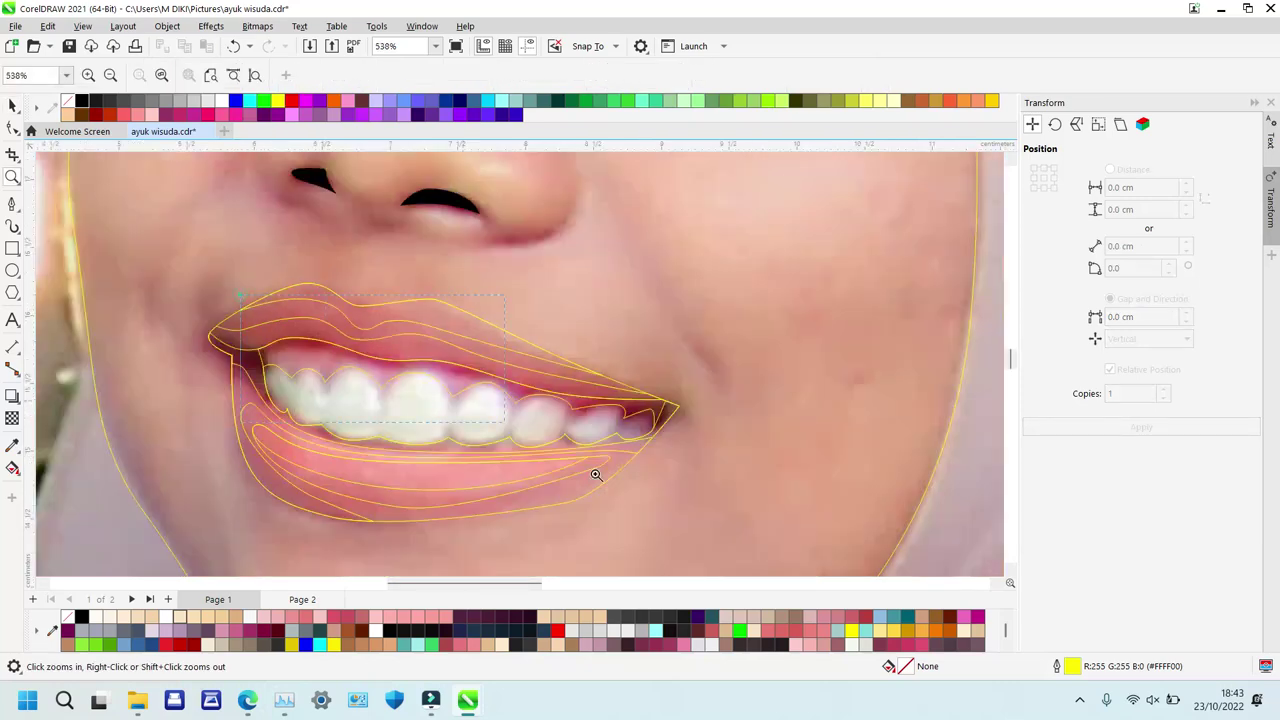
pyautogui.moveTo(238, 294); pyautogui.dragTo(697, 526)
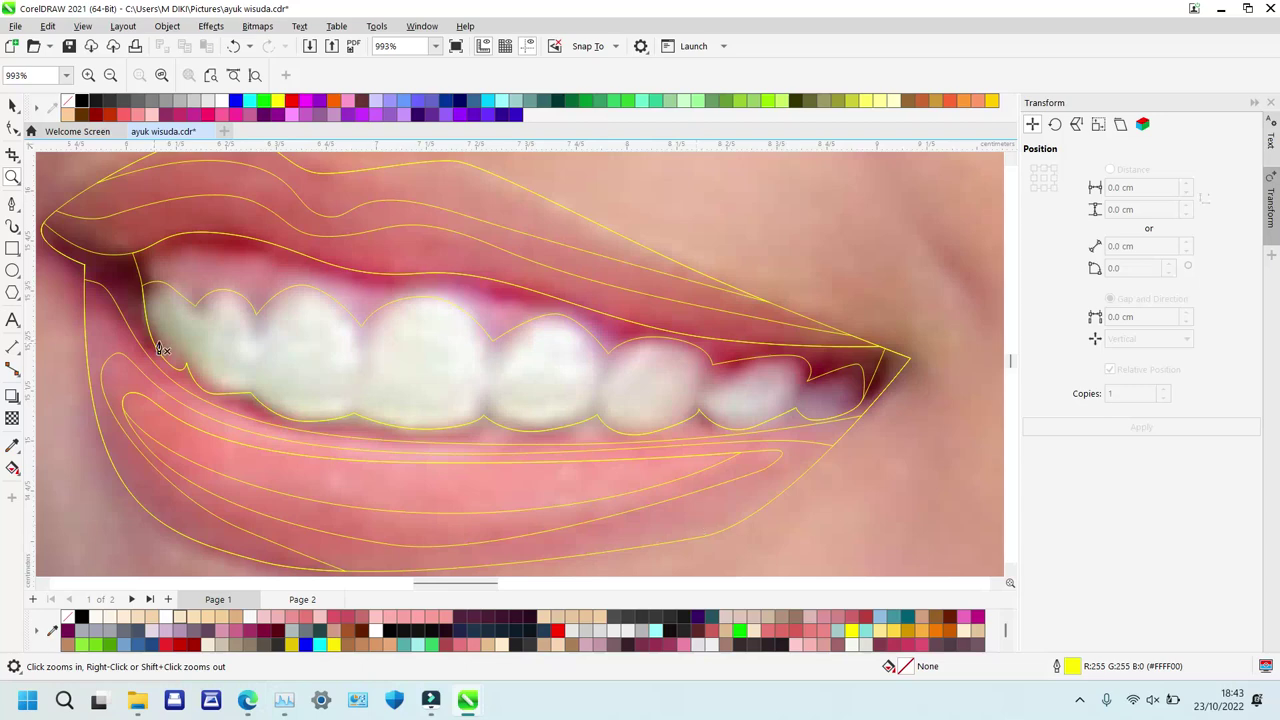
pyautogui.press('p')
pyautogui.moveTo(174, 313); pyautogui.dragTo(190, 336)
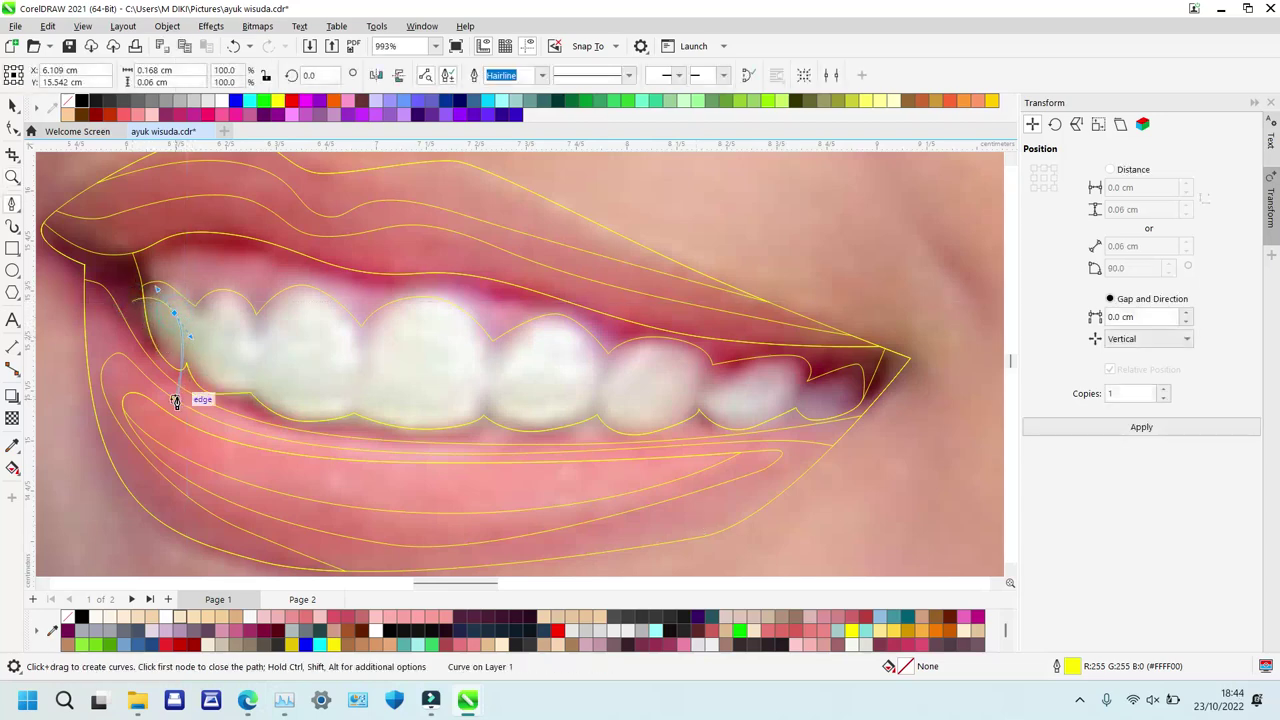
pyautogui.click(216, 412)
pyautogui.moveTo(195, 351); pyautogui.dragTo(238, 316)
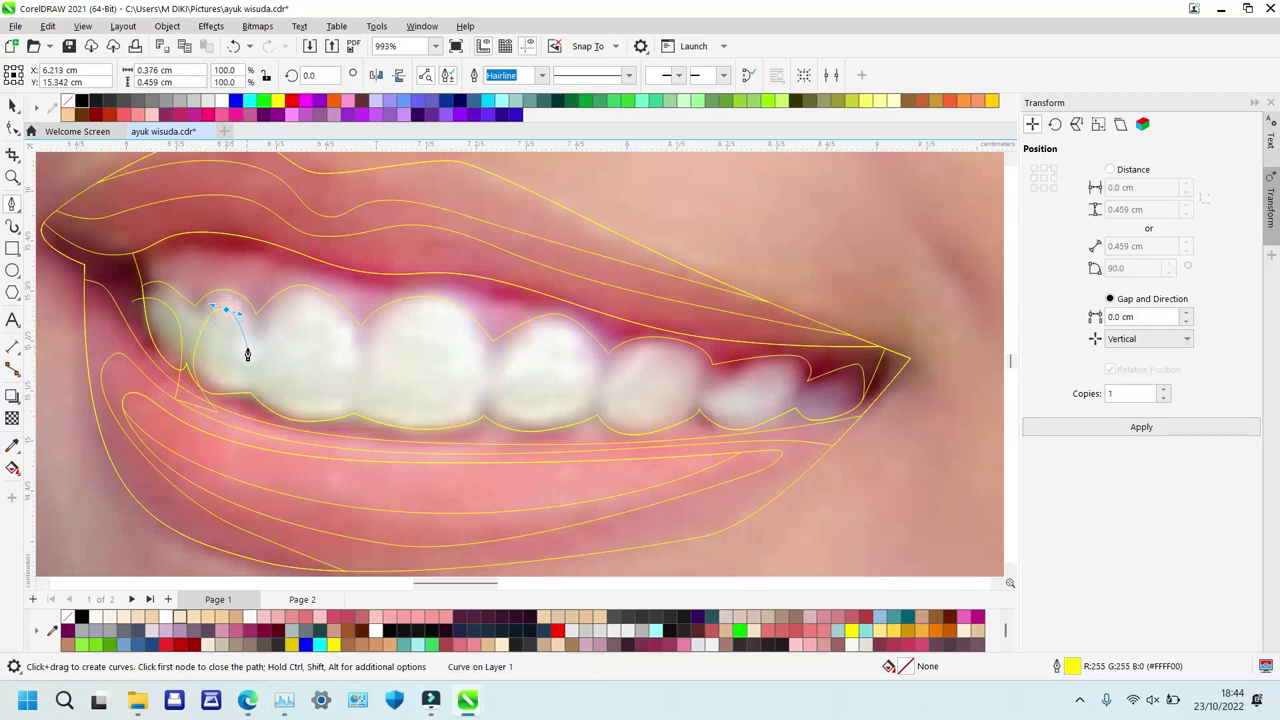
pyautogui.click(251, 350)
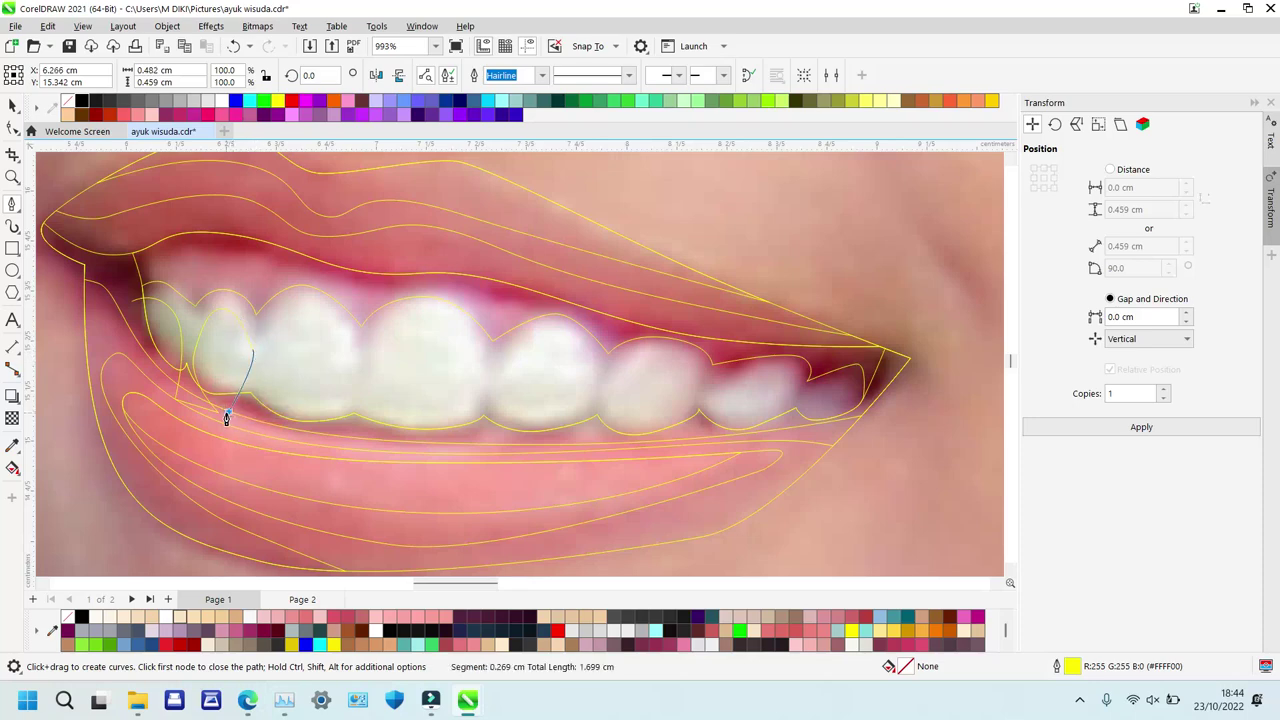
# Continue the tooth-highlight curve around the inside of the third and fourth teeth, dipping below the teeth after each one.
pyautogui.moveTo(284, 426); pyautogui.dragTo(268, 326)
pyautogui.click(312, 300)
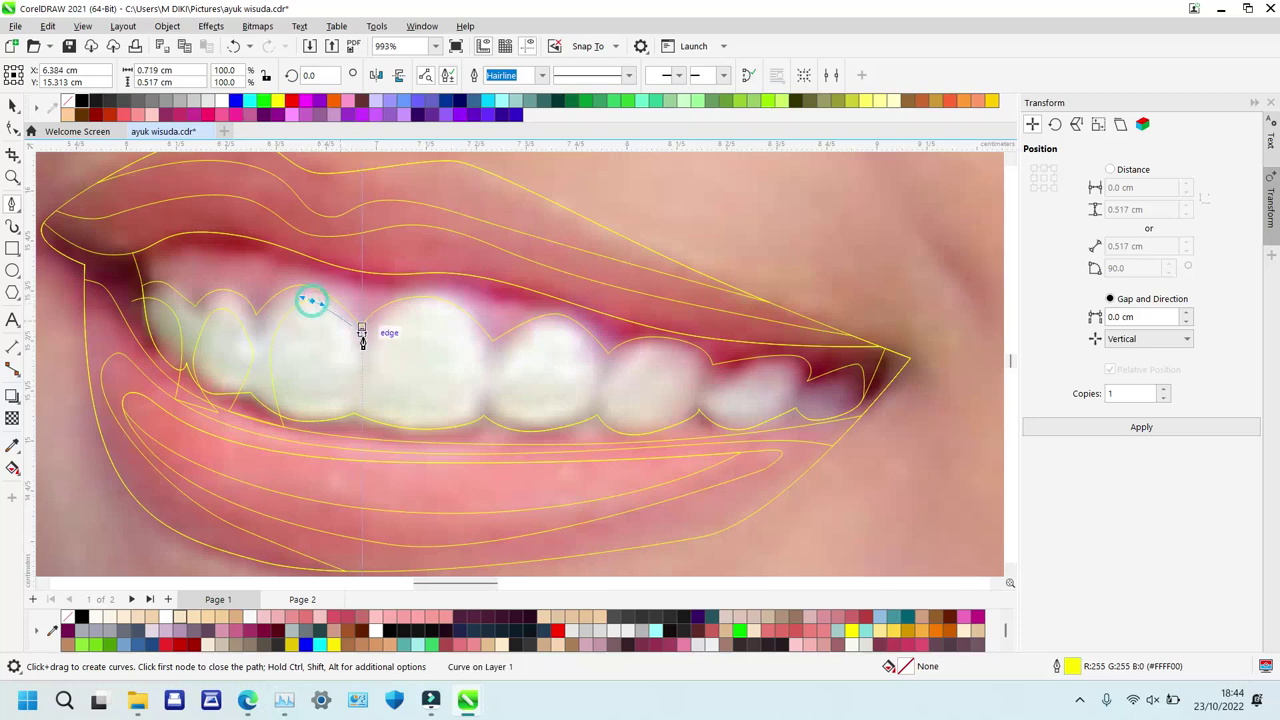
pyautogui.click(351, 350)
pyautogui.click(341, 449)
pyautogui.click(399, 450)
pyautogui.moveTo(370, 381); pyautogui.dragTo(443, 303)
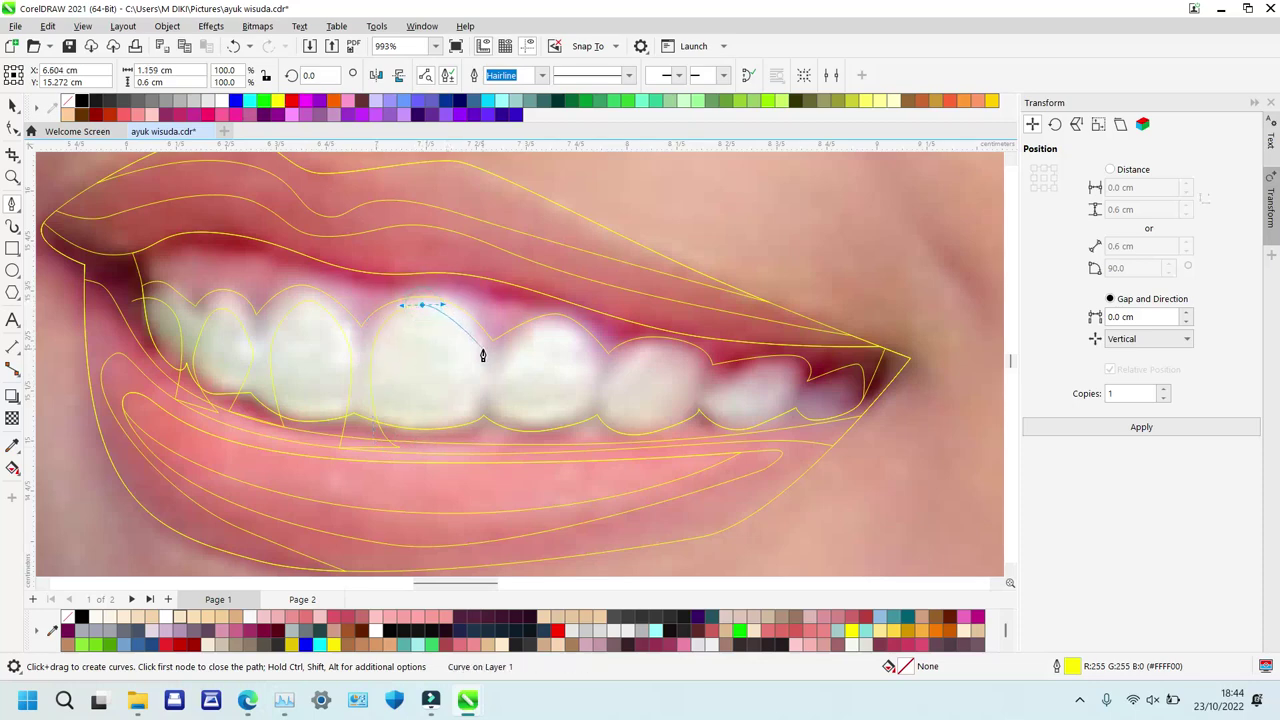
pyautogui.moveTo(472, 347); pyautogui.dragTo(585, 329)
pyautogui.click(465, 454)
# Extend the tooth-highlight curve around the inside of the fifth and sixth teeth.
pyautogui.click(506, 462)
pyautogui.moveTo(593, 379); pyautogui.dragTo(592, 394)
pyautogui.click(575, 451)
pyautogui.click(621, 460)
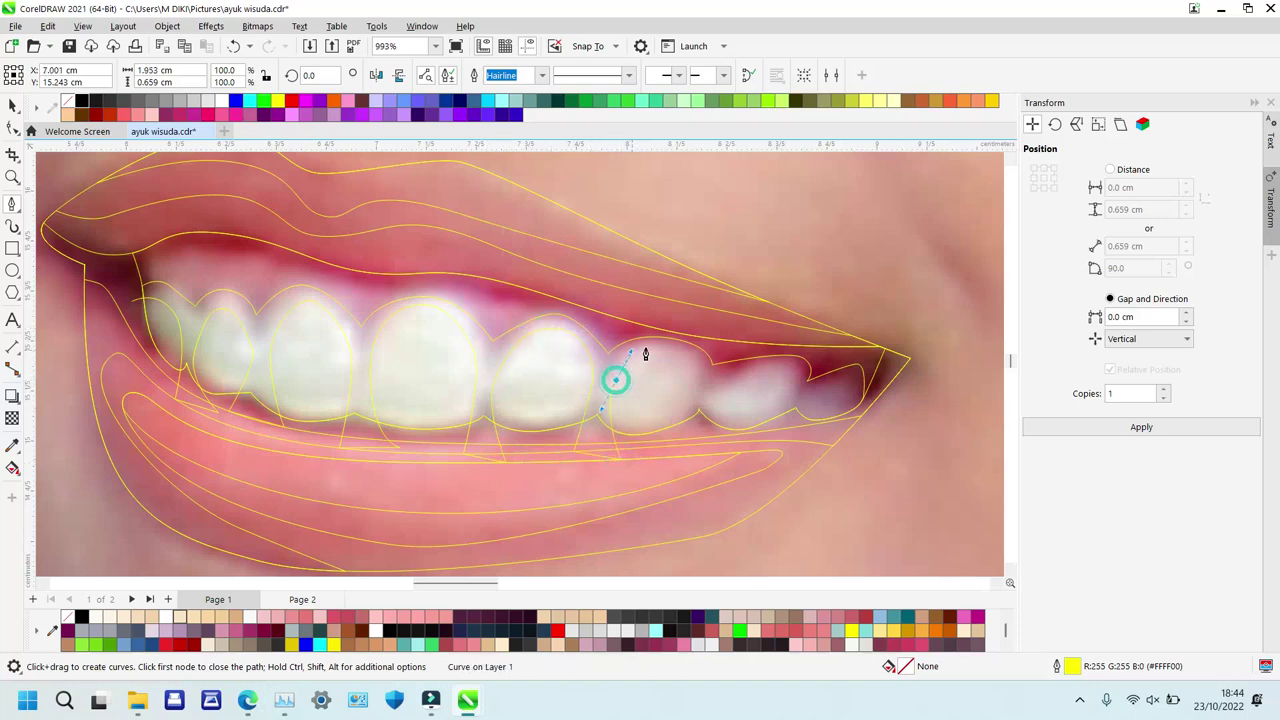
pyautogui.moveTo(673, 352); pyautogui.dragTo(789, 393)
pyautogui.click(689, 436)
# Trace the highlight of the seventh tooth and close the curve back through the lower lip at about 2.60 × 0.97 cm.
pyautogui.click(720, 447)
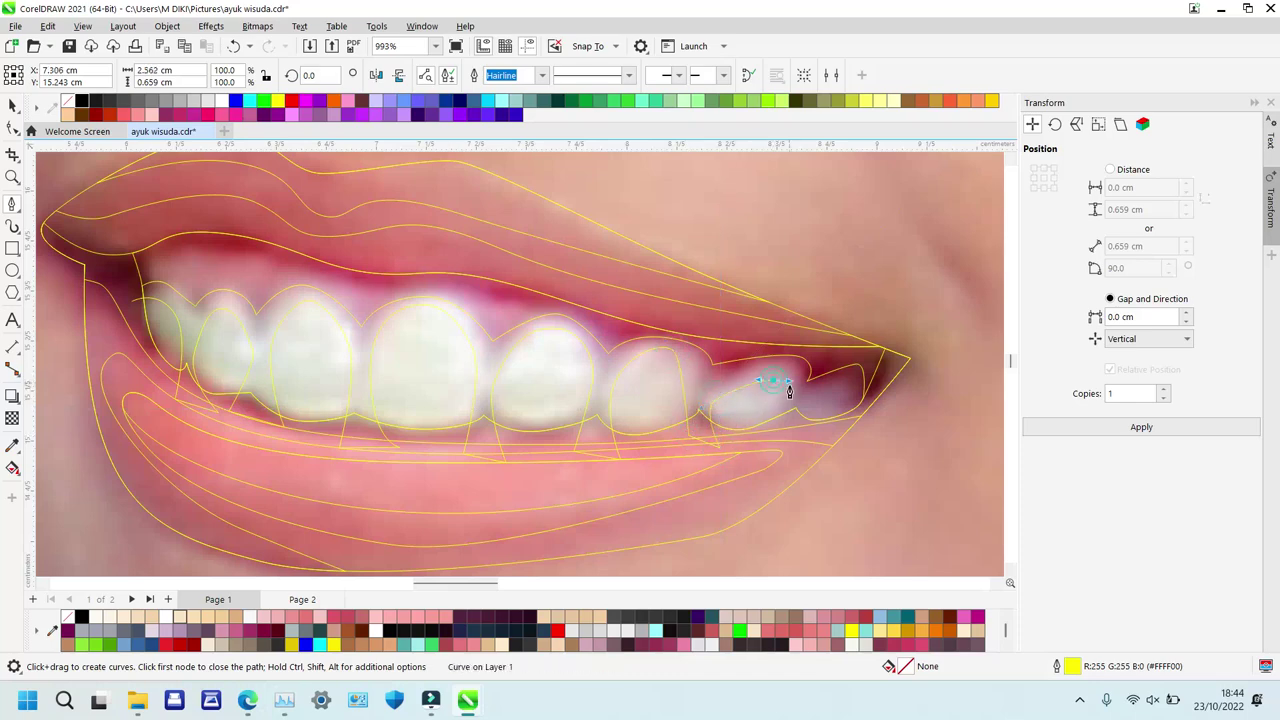
pyautogui.moveTo(782, 442); pyautogui.dragTo(808, 443)
pyautogui.moveTo(234, 505); pyautogui.dragTo(125, 397)
pyautogui.click(131, 305)
# Intersect the highlight curve with the teeth shape and delete the original curve.
pyautogui.press('space')
pyautogui.keyDown('shift'); pyautogui.click(184, 310); pyautogui.keyUp('shift')
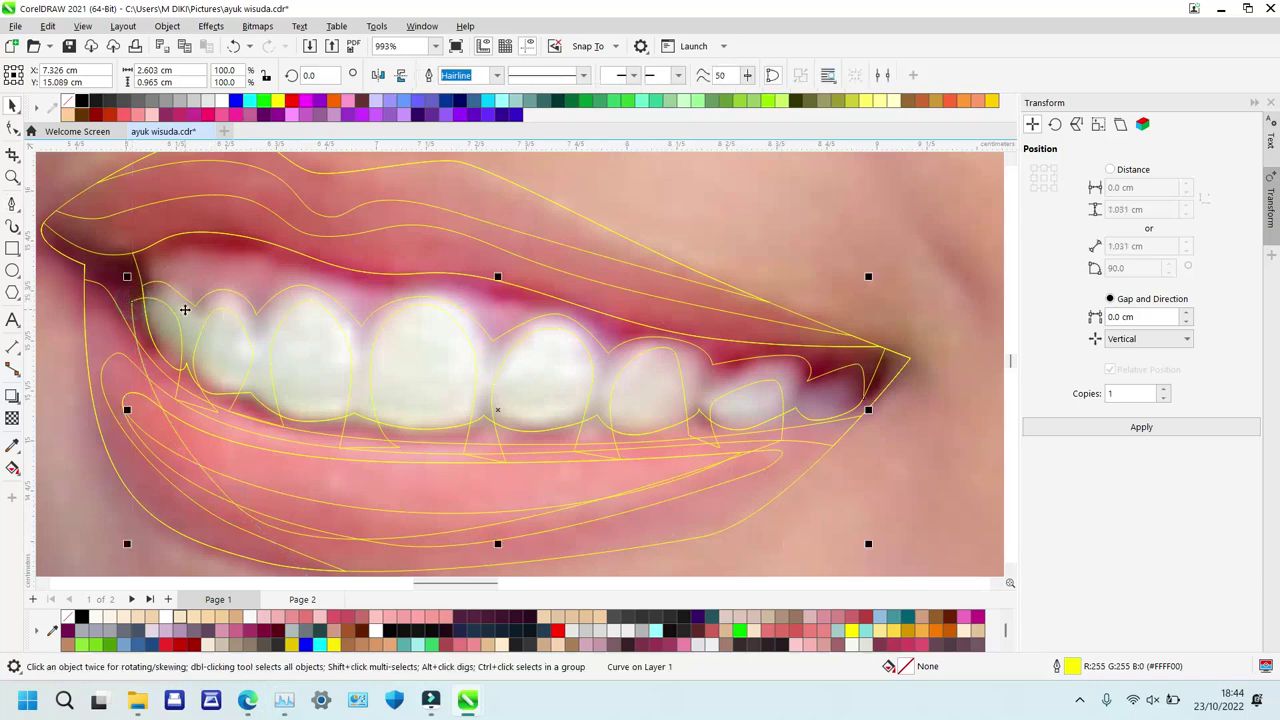
pyautogui.hotkey('alt', 'i')
pyautogui.click(160, 323)
pyautogui.click(158, 324)
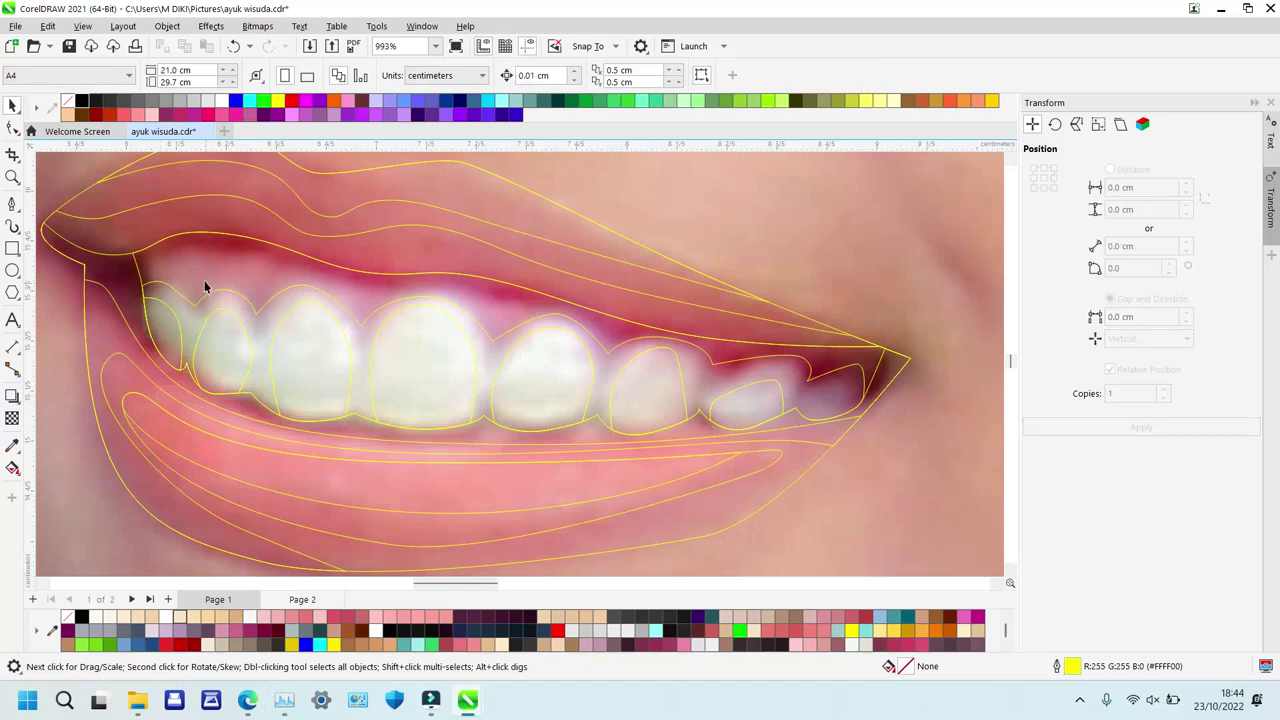
# Fill the mouth opening with black and remove its outline.
pyautogui.click(115, 271)
pyautogui.click(83, 101)
pyautogui.rightClick(68, 101)
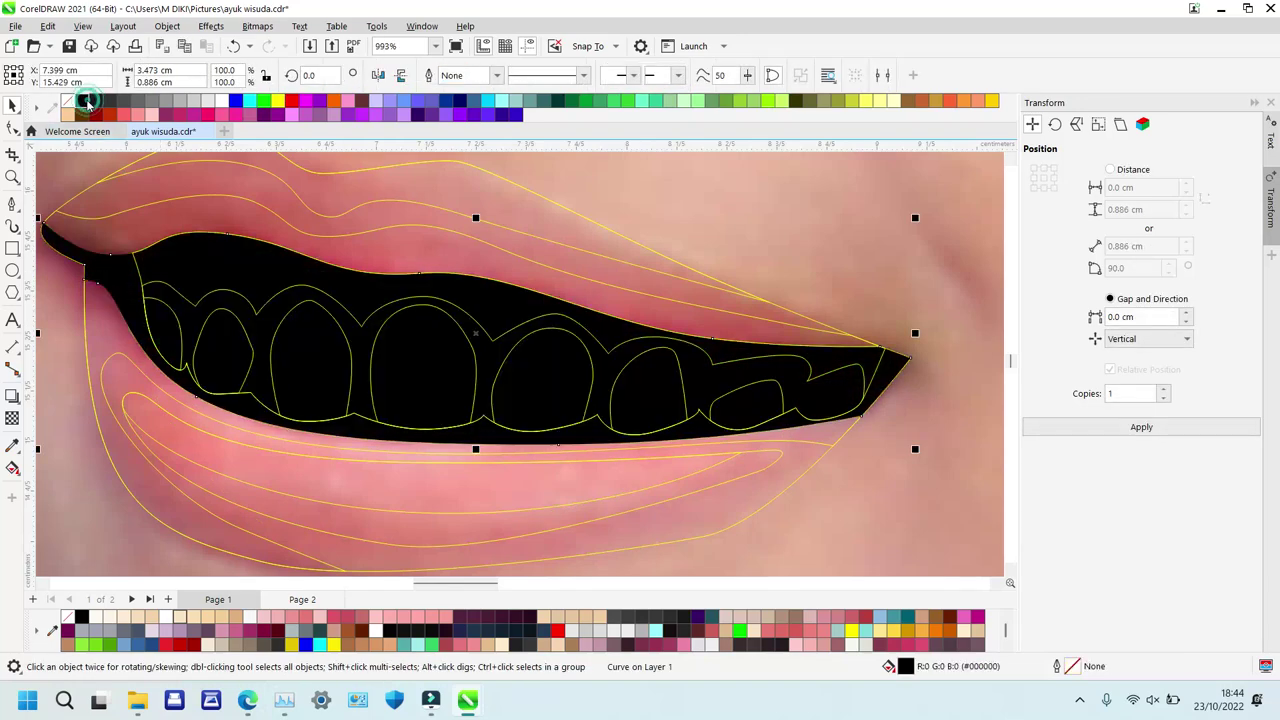
# Fill the teeth with 10% Black and their inner highlights with white, both without an outline.
pyautogui.click(230, 307)
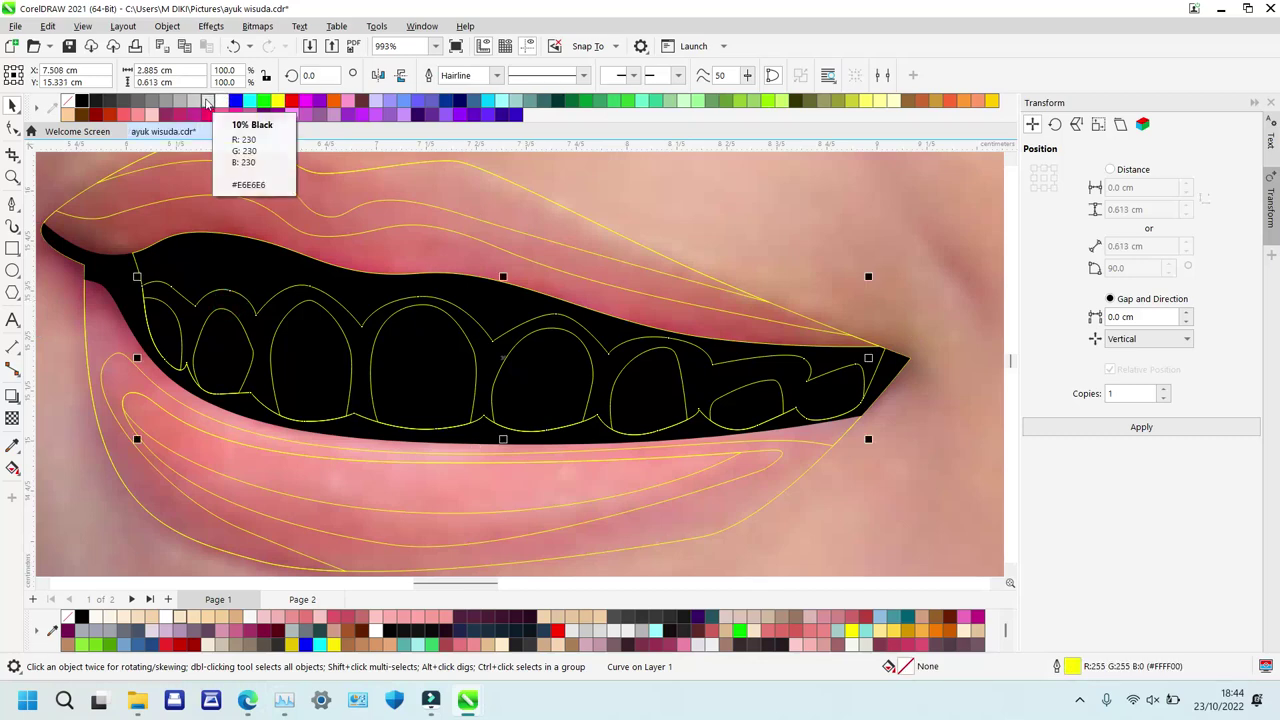
pyautogui.click(207, 102)
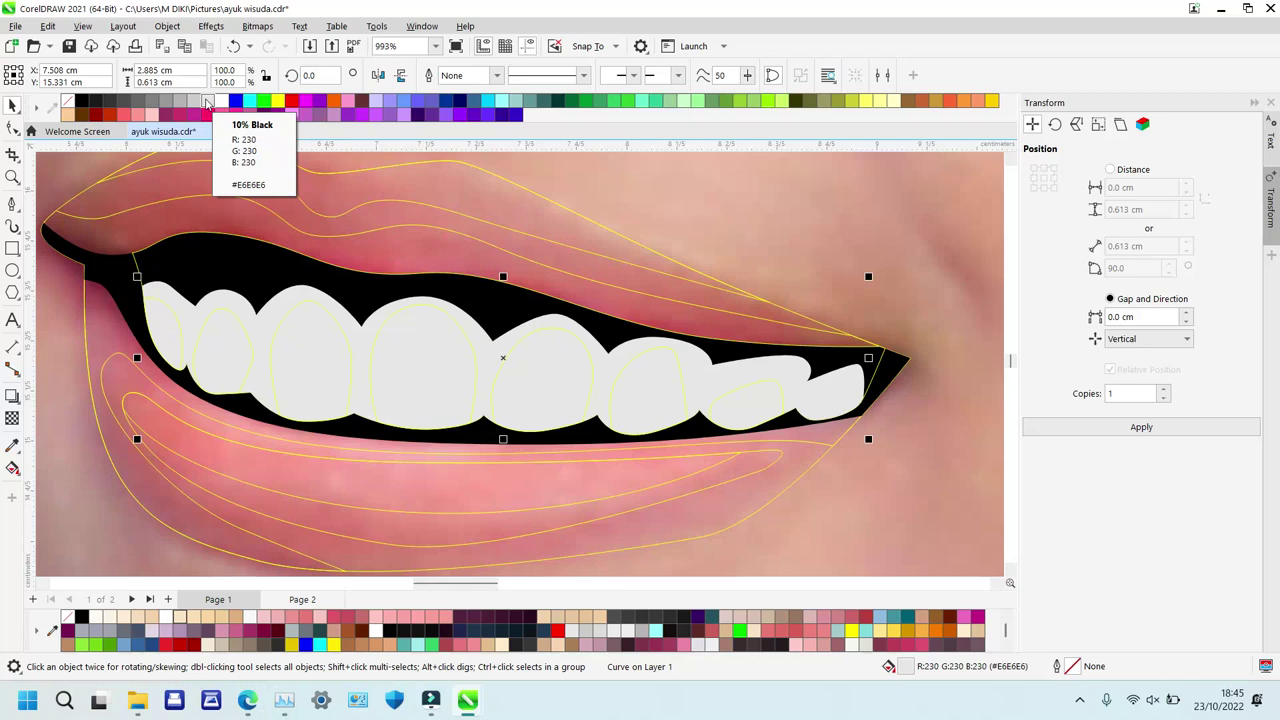
pyautogui.click(227, 335)
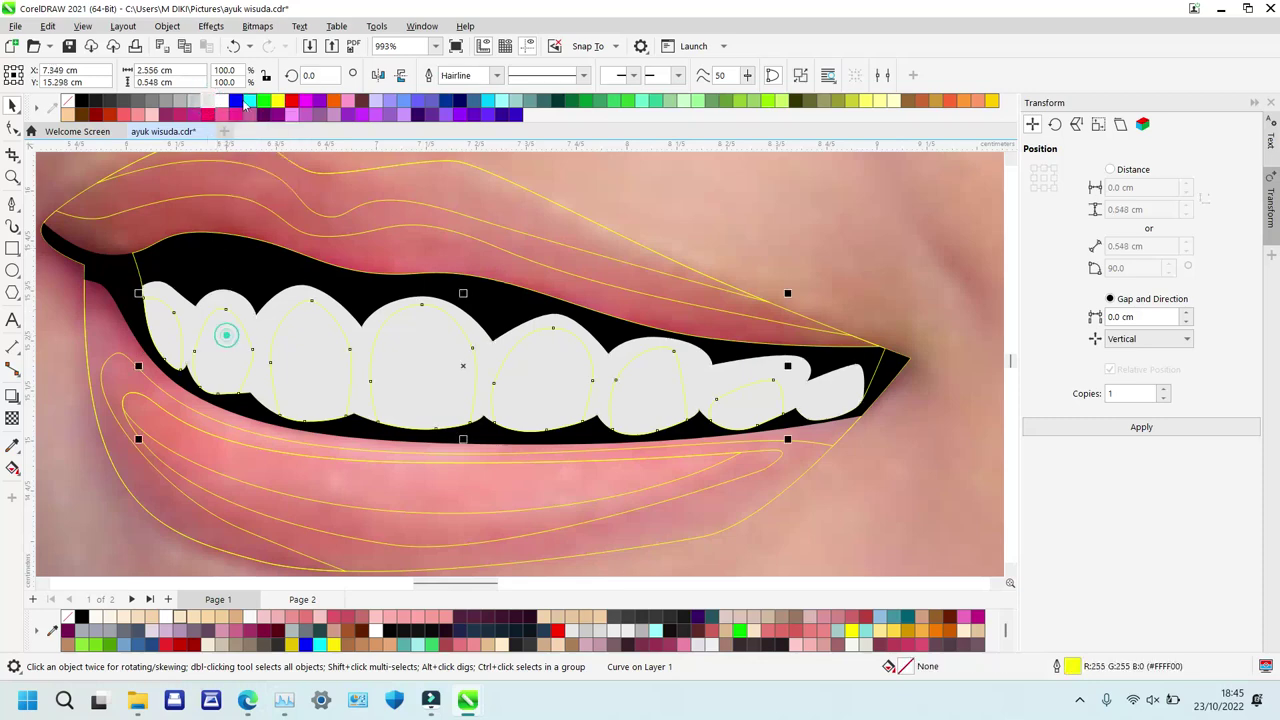
pyautogui.click(208, 103)
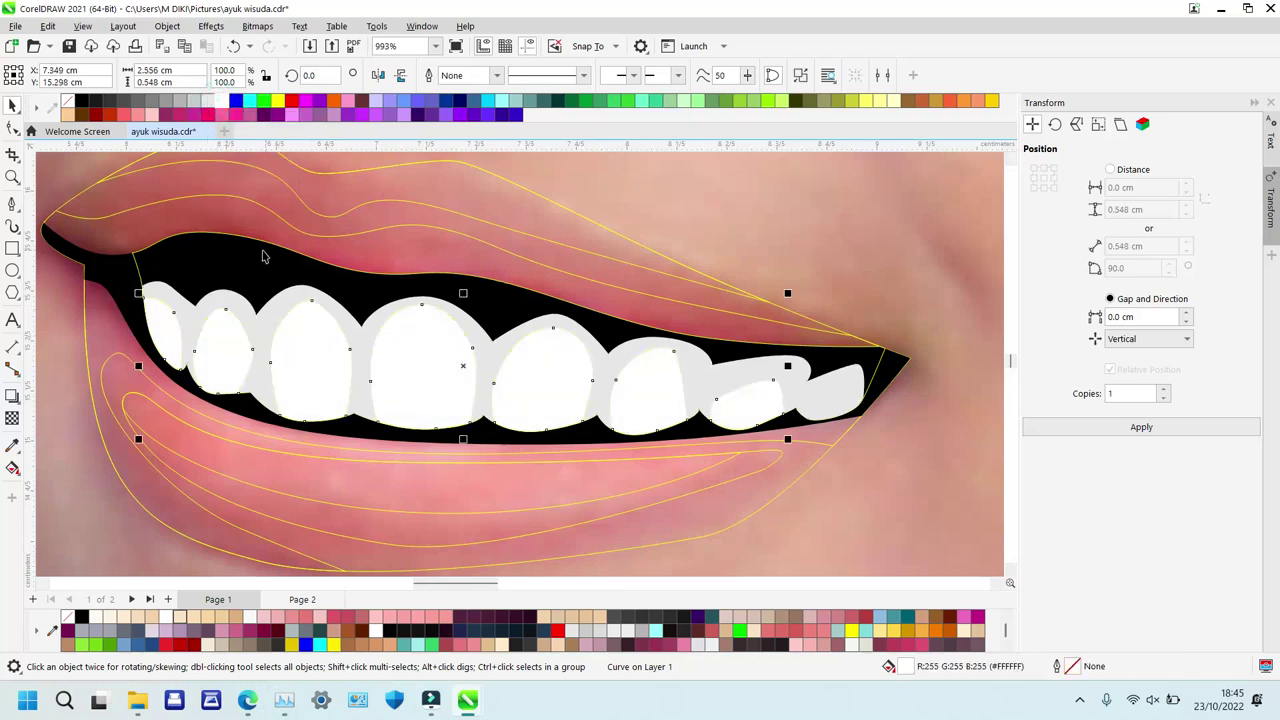
# Fill the gum shape above the teeth with pink R213 G131 B135 (#D58387).
pyautogui.click(227, 249)
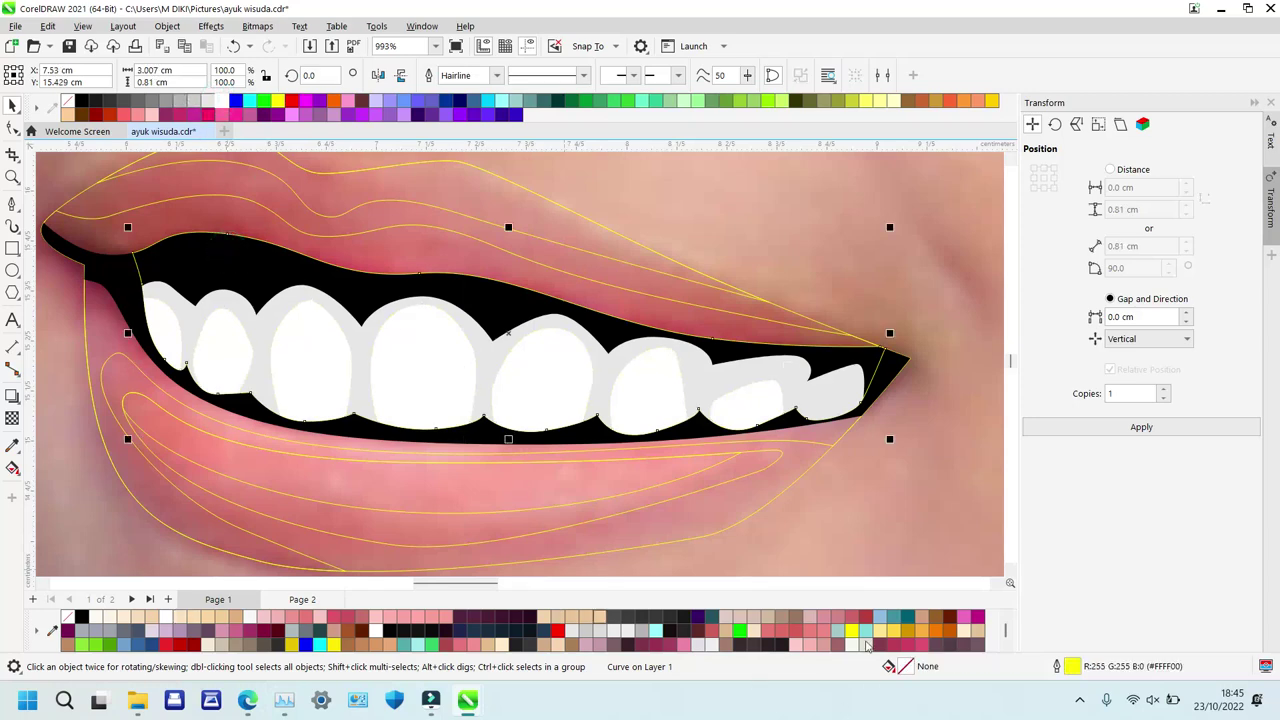
pyautogui.click(857, 614)
pyautogui.click(845, 621)
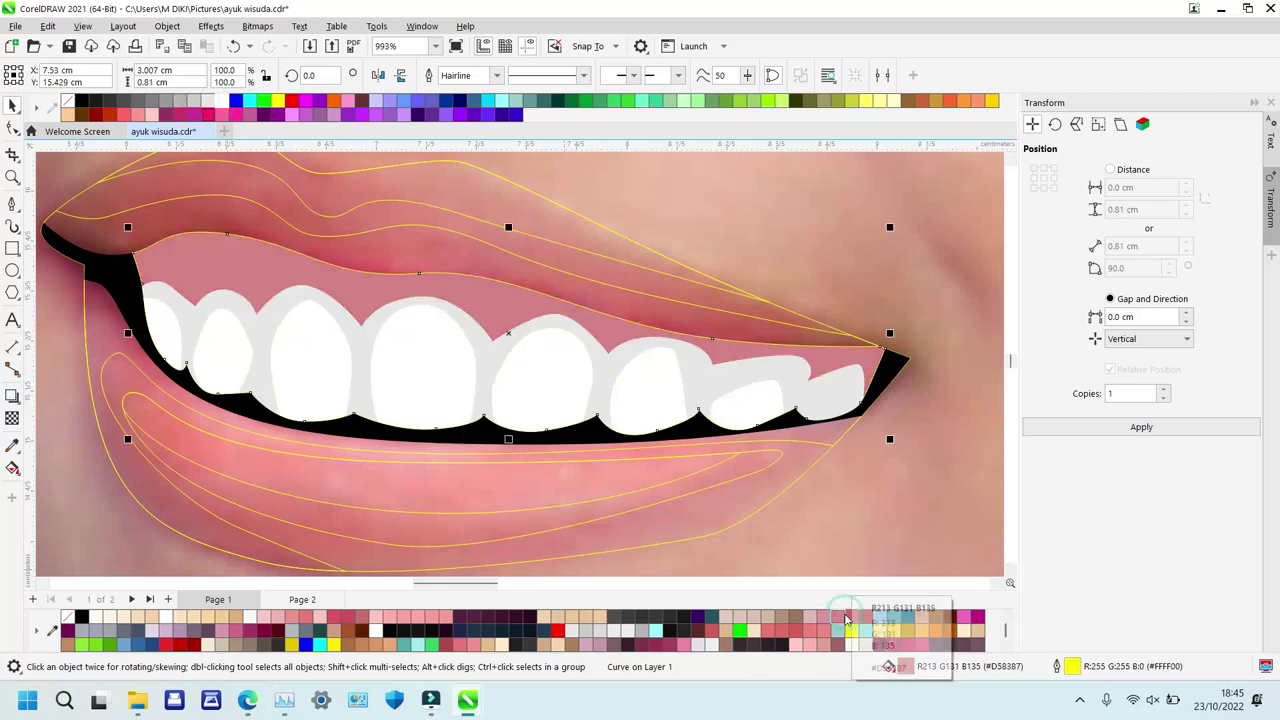
# Fill the gums with R227 G107 B102 and the dark lip shading with R184 G58 B69, both without an outline.
pyautogui.click(781, 633)
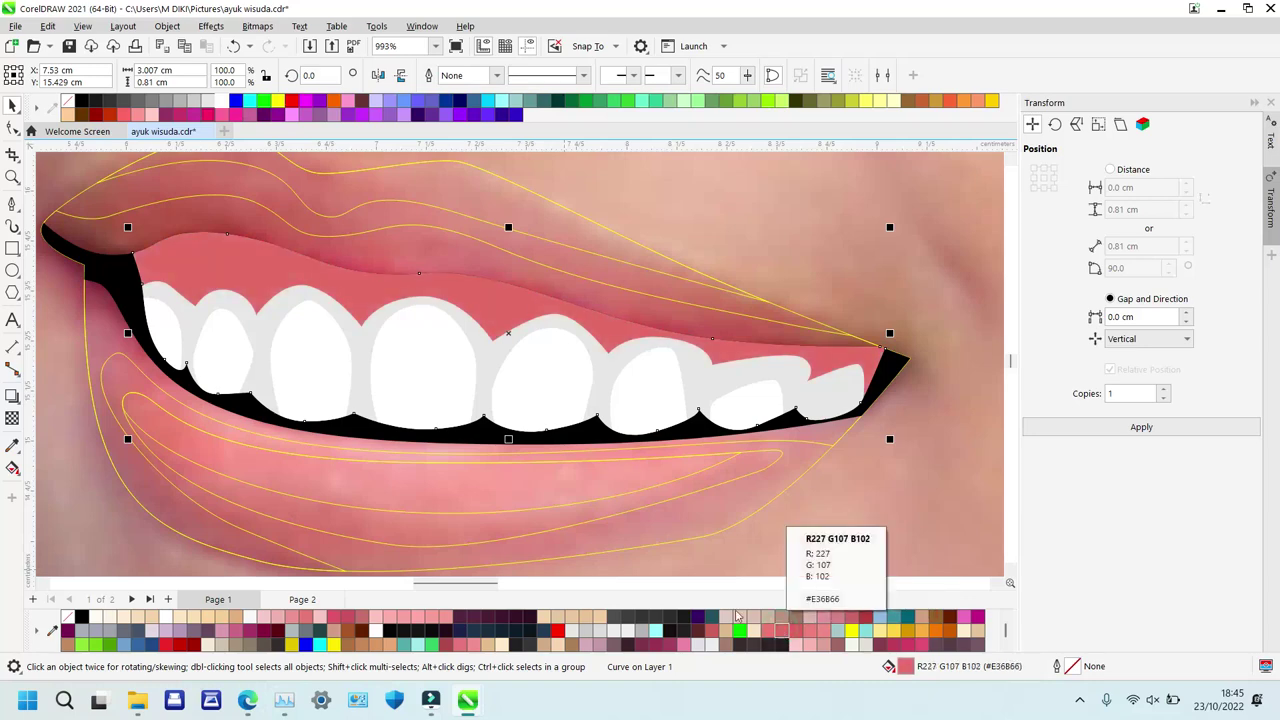
pyautogui.click(366, 245)
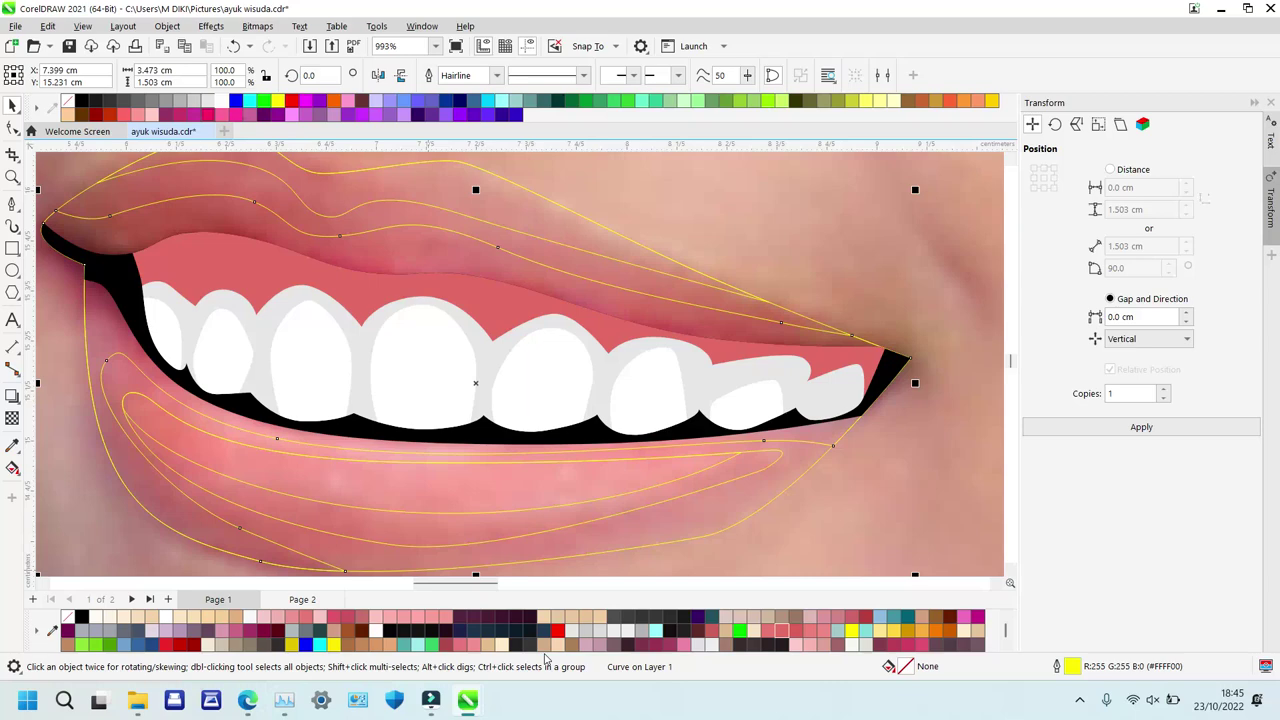
pyautogui.scroll(-1, 1008, 628)
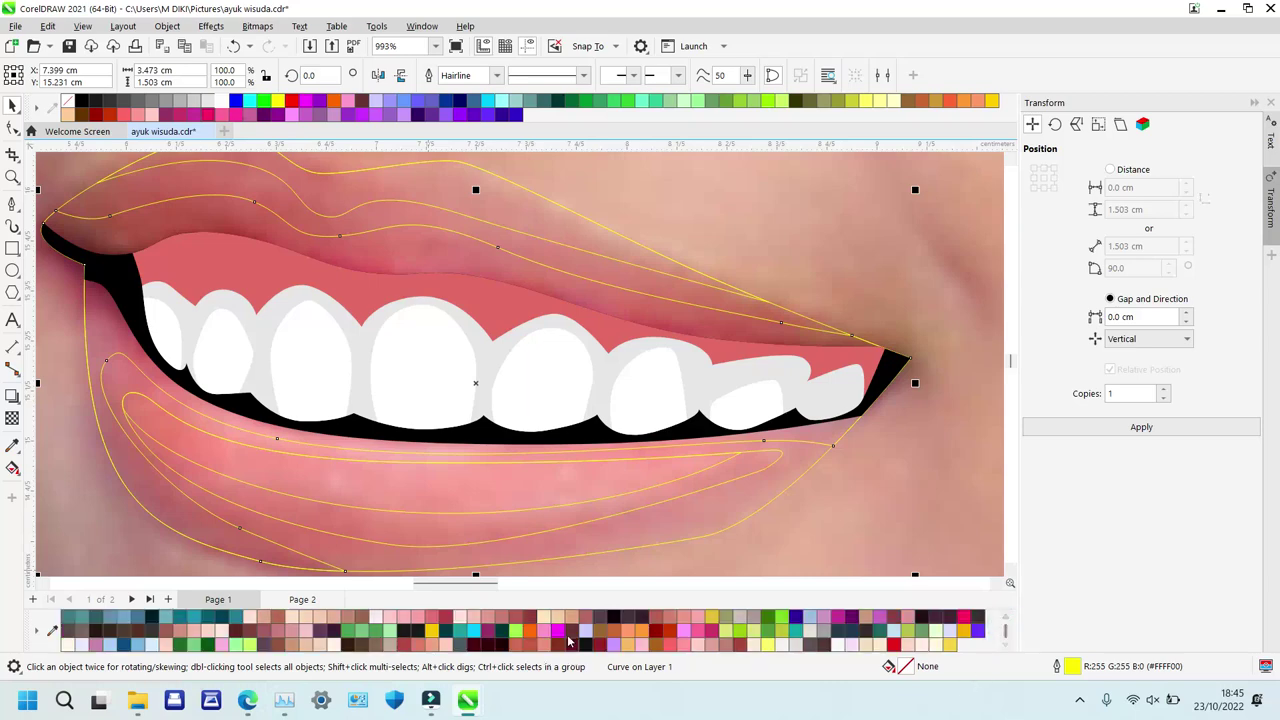
pyautogui.click(528, 622)
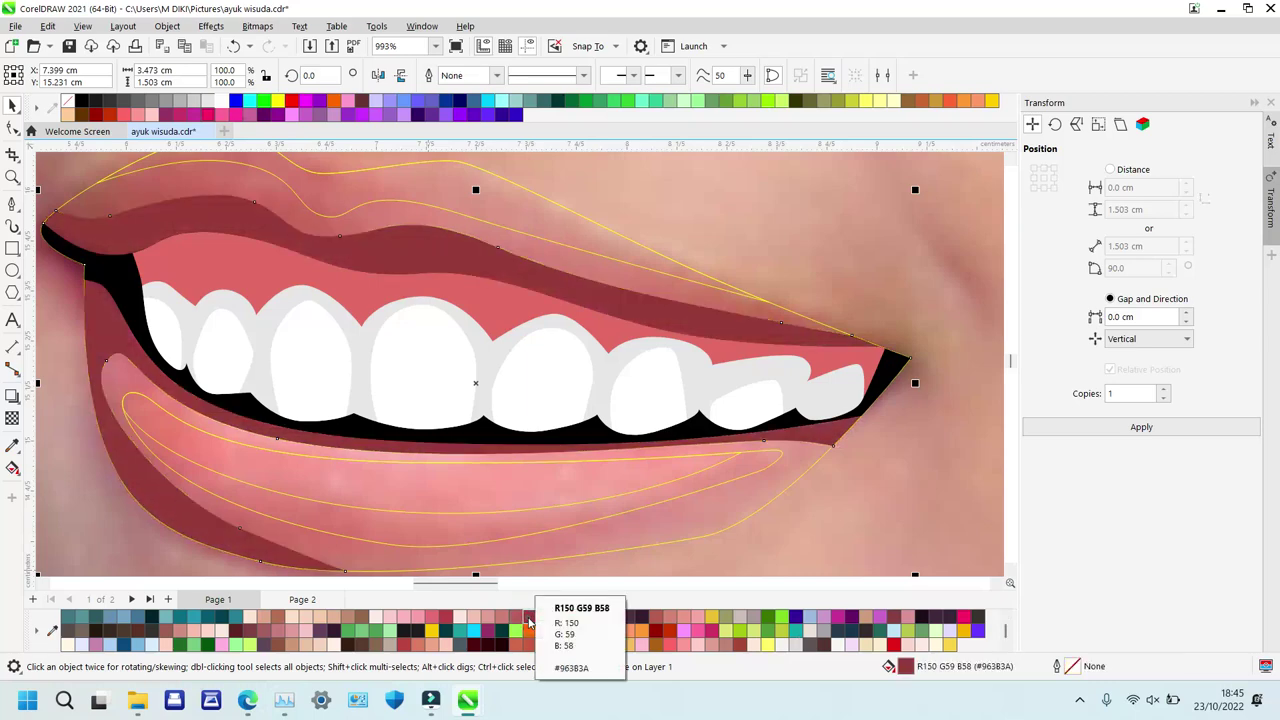
pyautogui.click(446, 618)
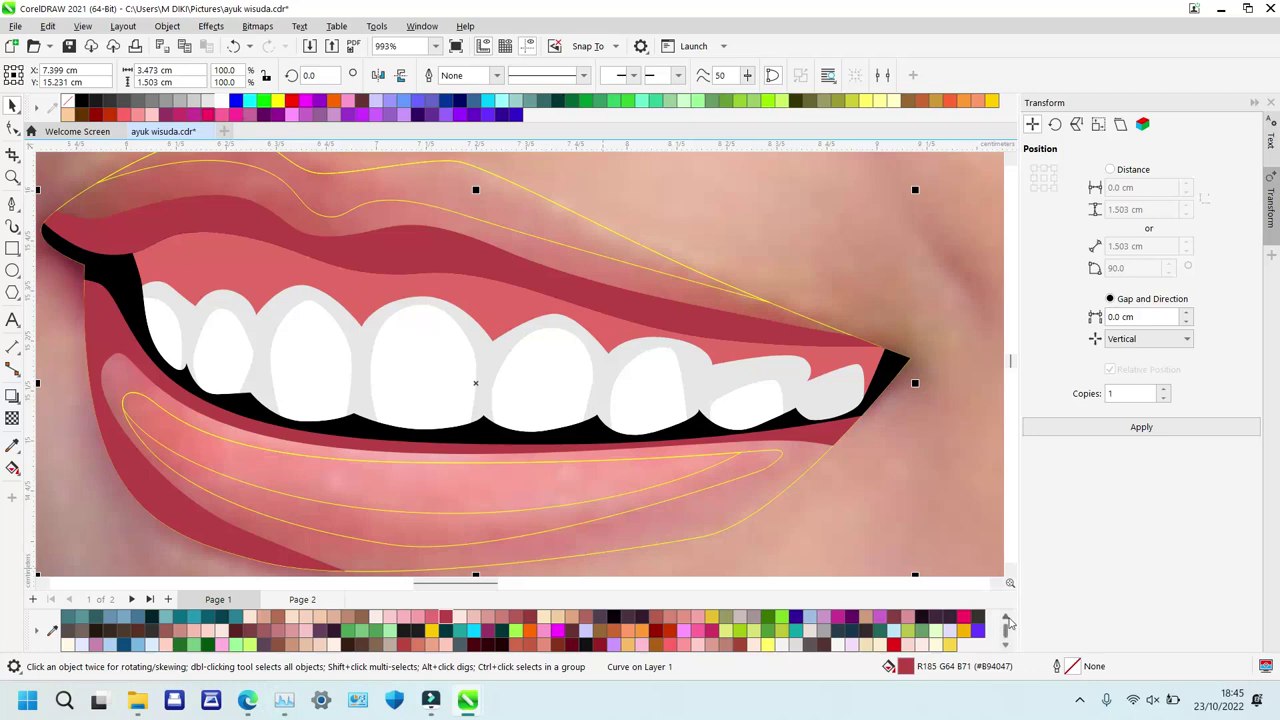
pyautogui.click(1008, 619)
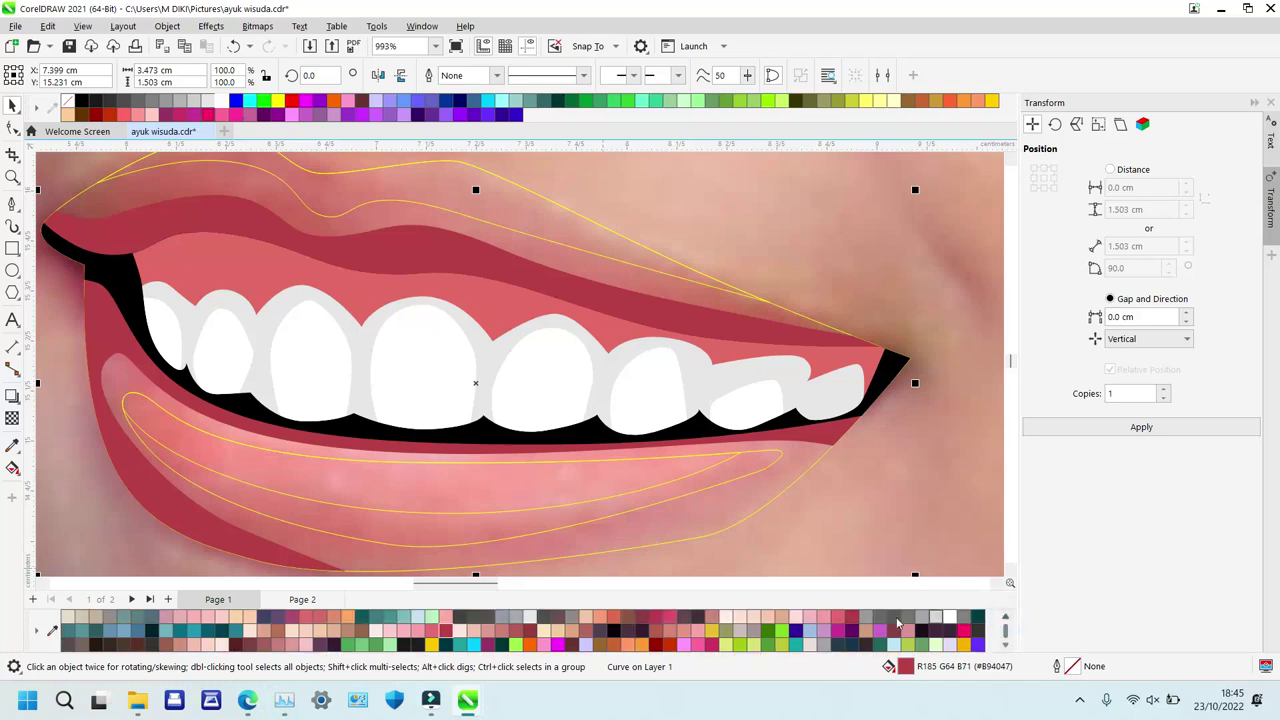
pyautogui.click(853, 618)
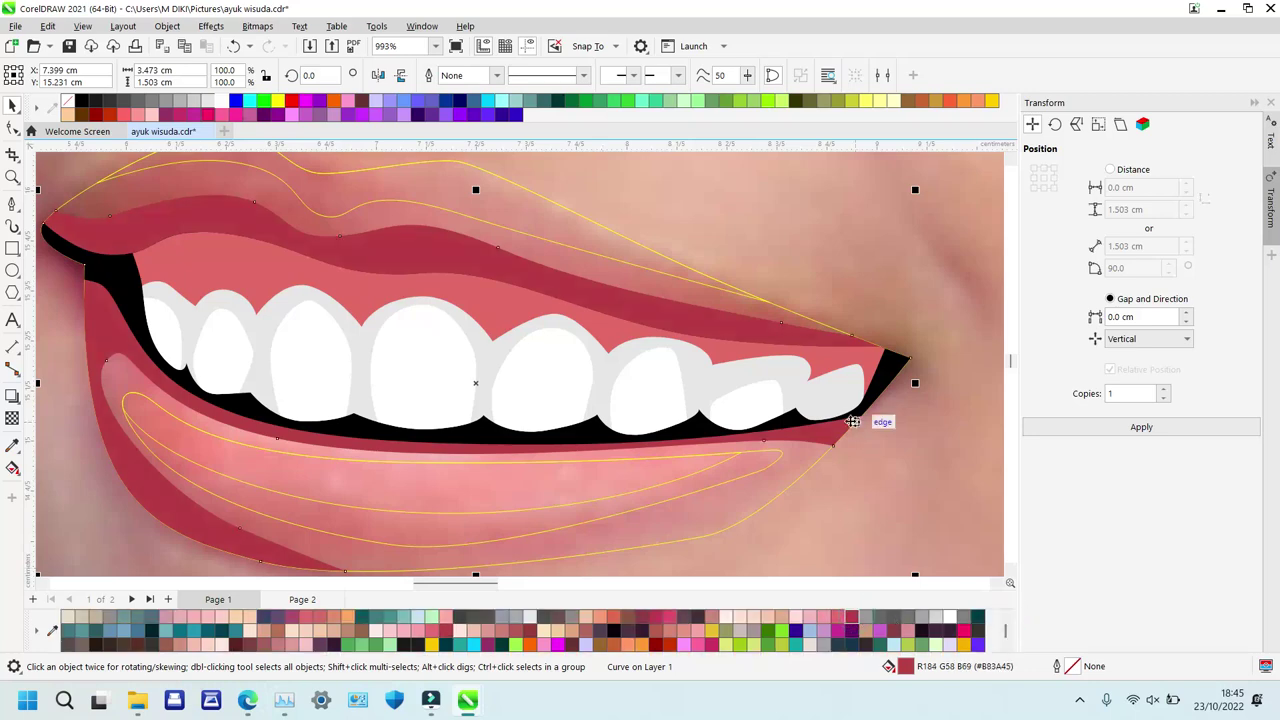
# Fill the lip base pink, the upper and lower lip highlights R250 G160 B162 and the inner lower-lip highlight pale pink, all without outlines.
pyautogui.click(685, 294)
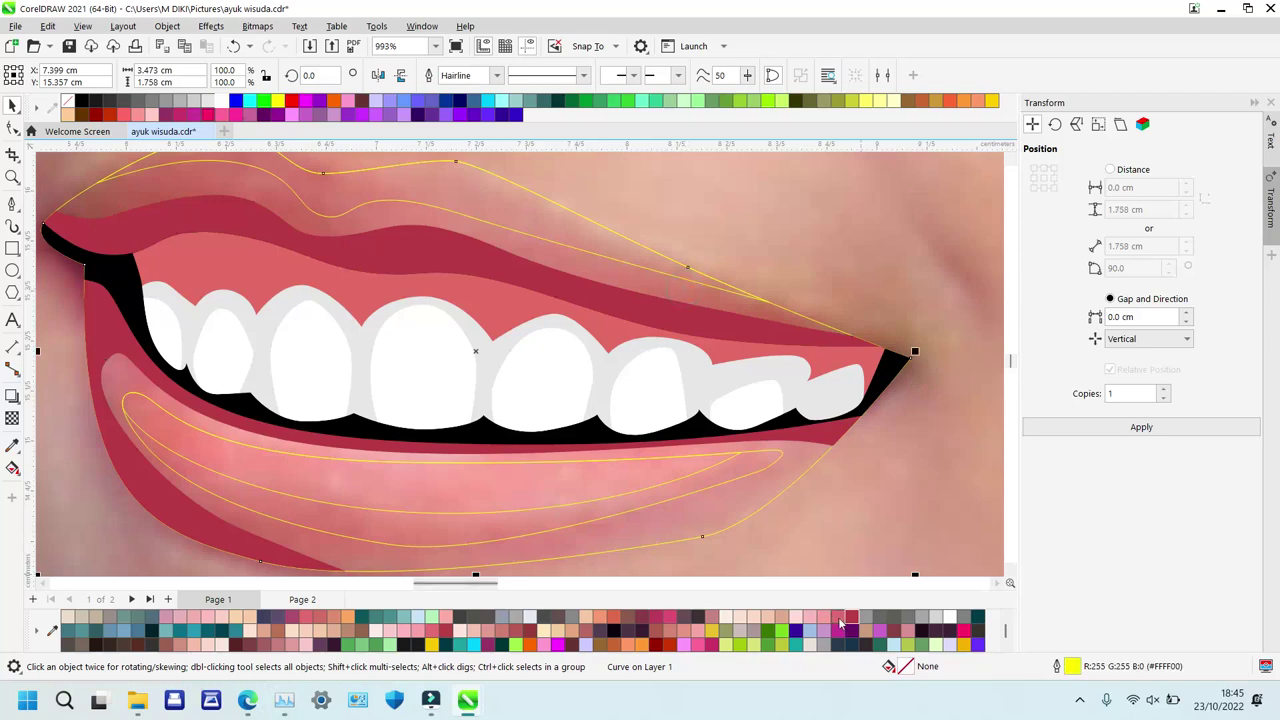
pyautogui.click(838, 618)
pyautogui.click(755, 463)
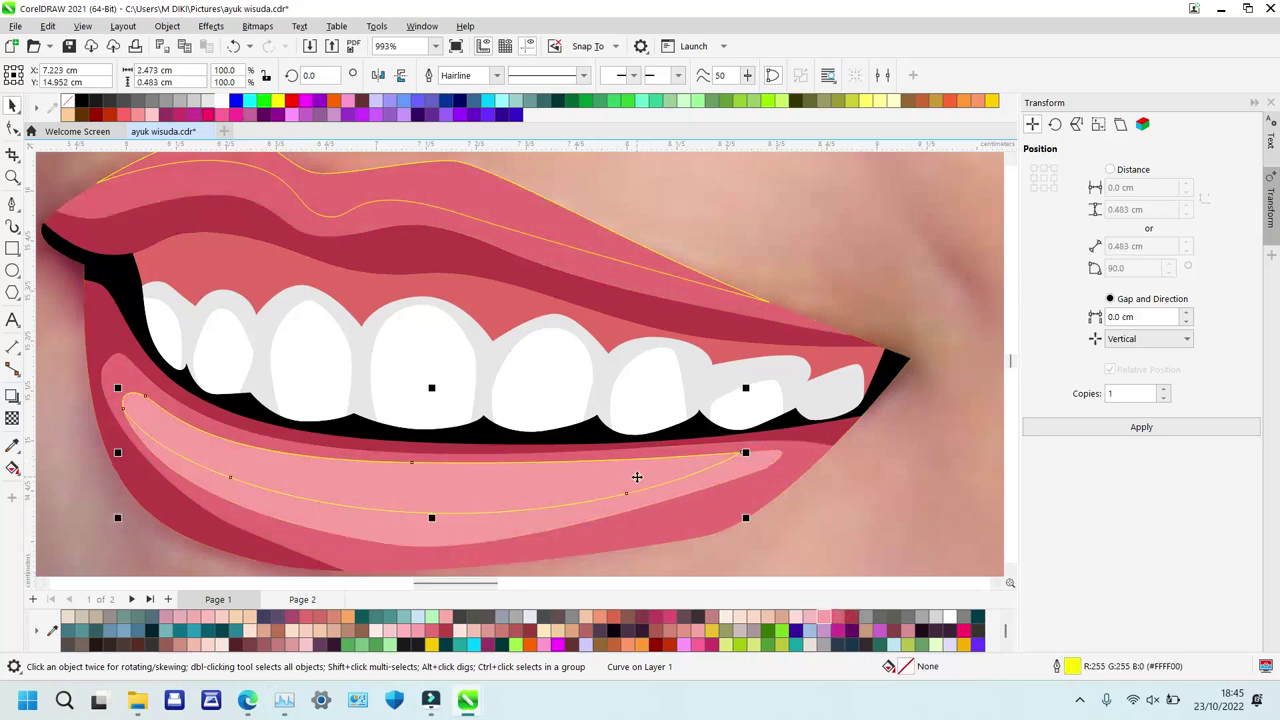
pyautogui.click(812, 617)
pyautogui.click(548, 226)
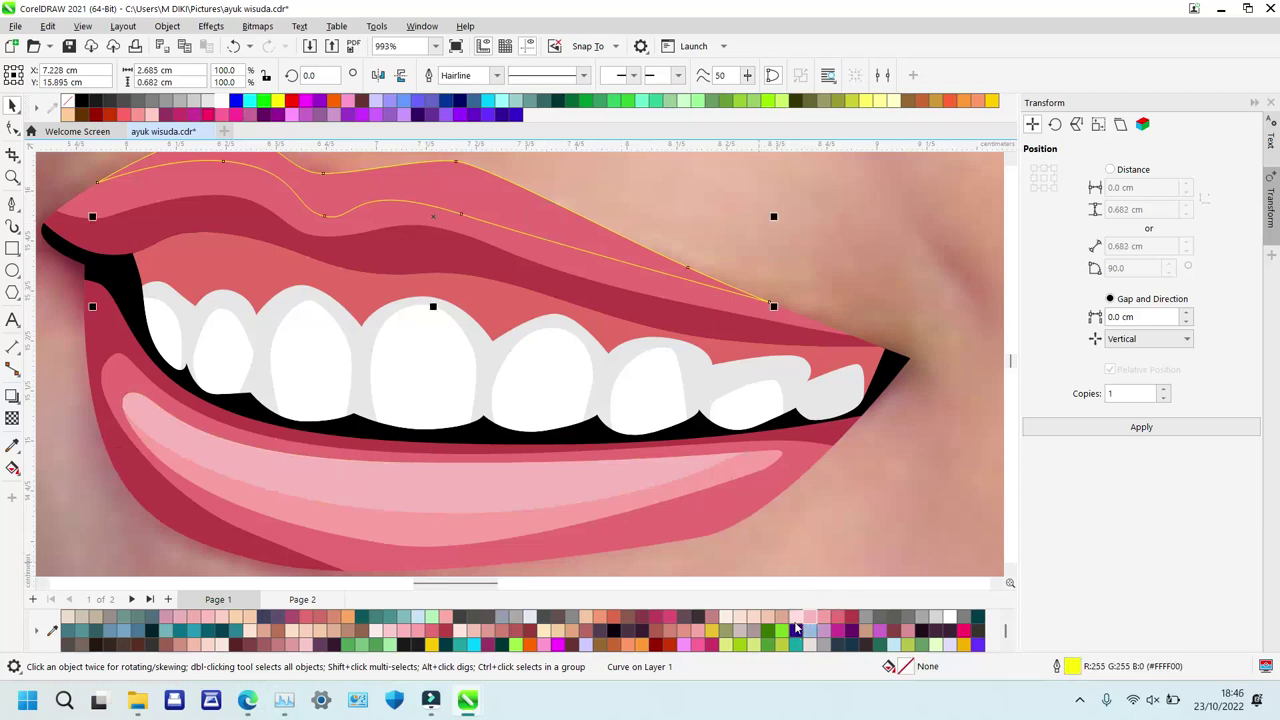
pyautogui.click(812, 617)
pyautogui.click(824, 617)
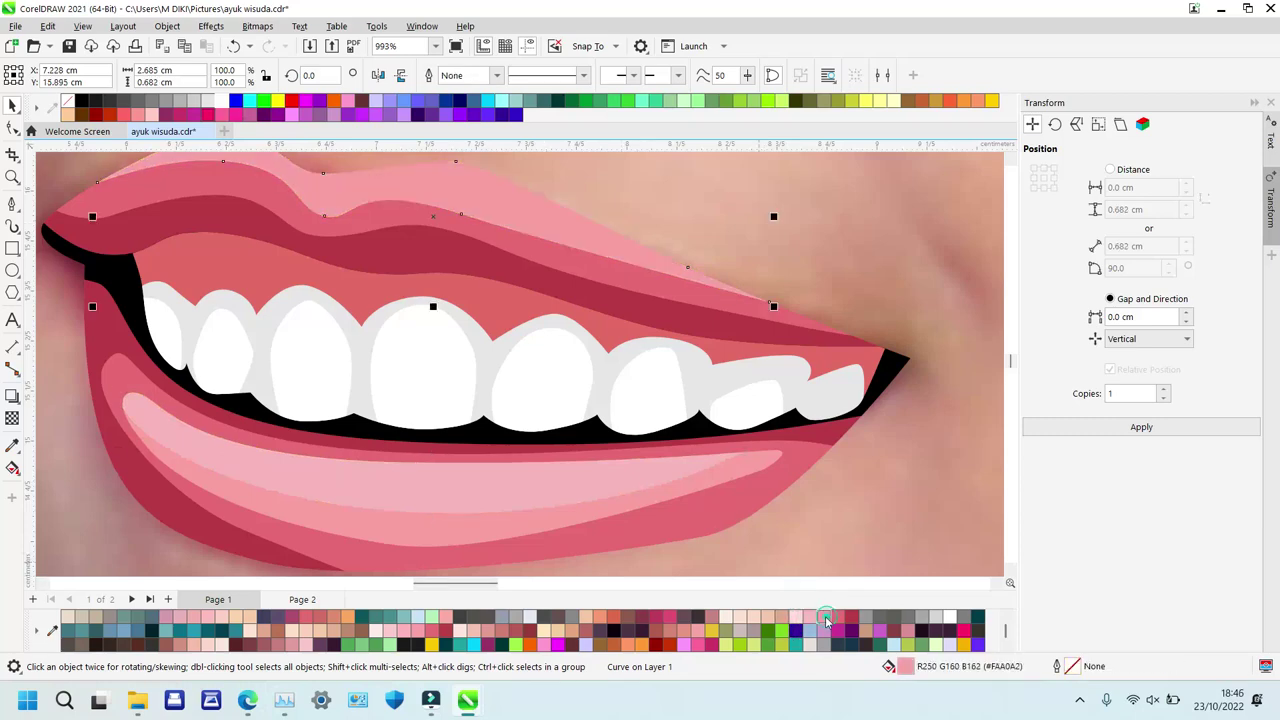
# Recolour the gum shape above the teeth with the dark lip red R184 G58 B69.
pyautogui.press('z')
pyautogui.rightClick(793, 350)
pyautogui.press('space')
pyautogui.press('g')
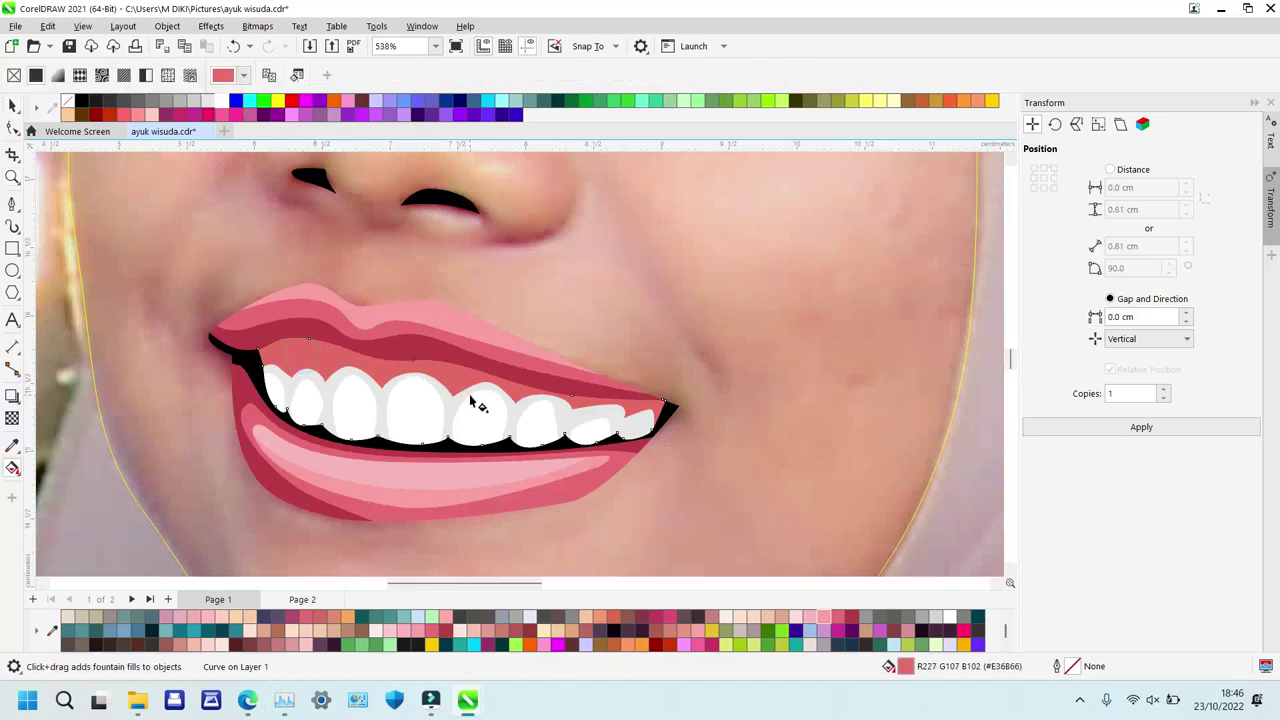
pyautogui.scroll(1, 852, 616)
pyautogui.click(852, 617)
pyautogui.click(852, 628)
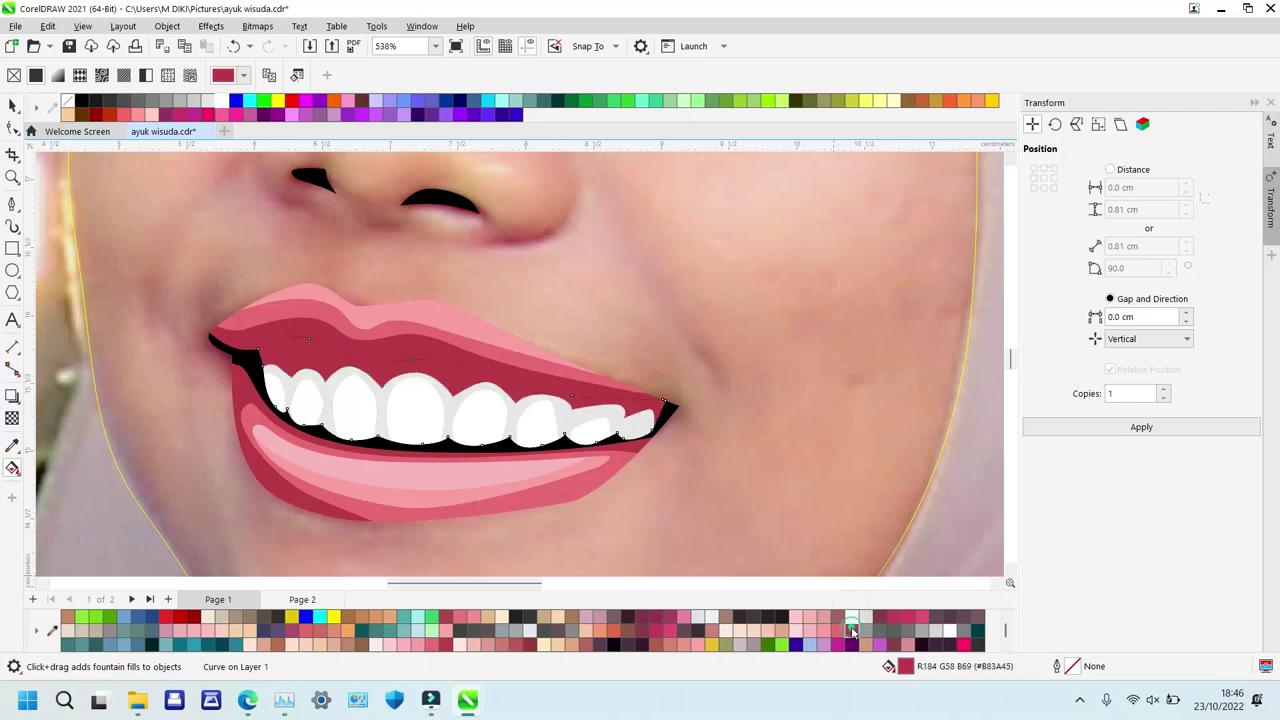
# Apply a linear fountain fill to the gums that runs from dark red at the teeth up to black at the upper lip.
pyautogui.moveTo(436, 398); pyautogui.dragTo(435, 328)
pyautogui.moveTo(88, 101); pyautogui.dragTo(447, 323)
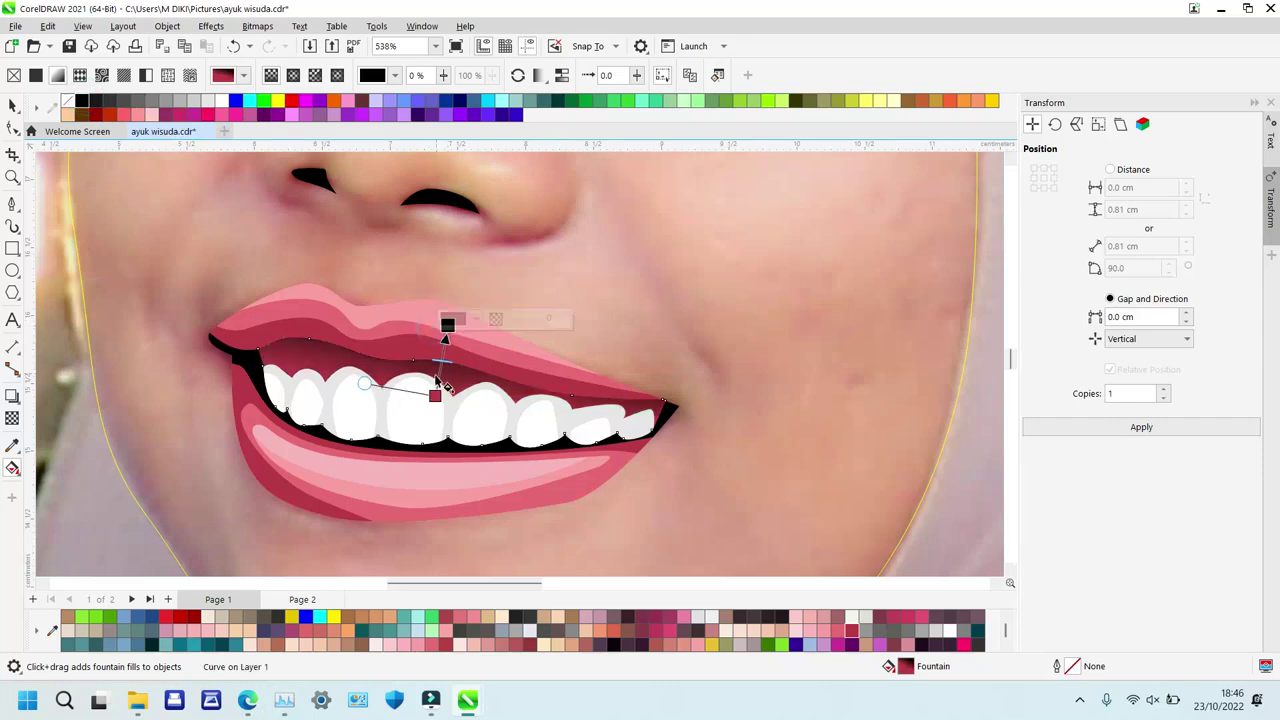
pyautogui.click(435, 396)
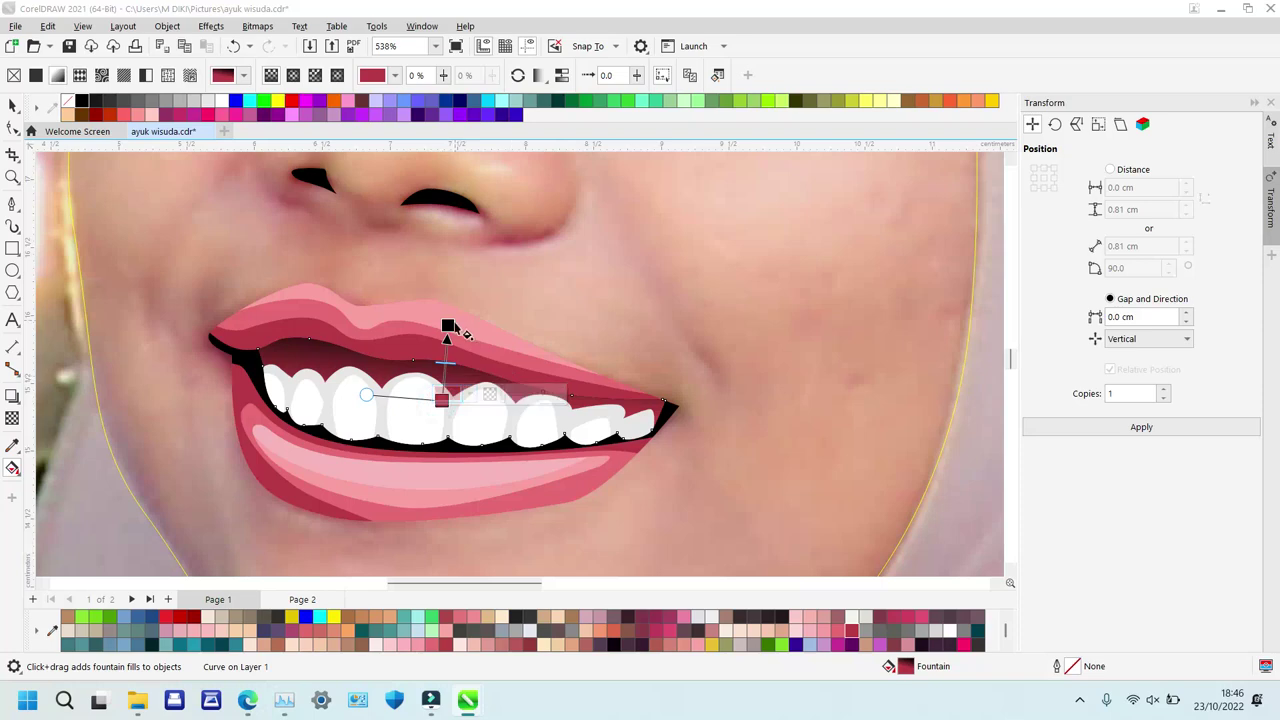
pyautogui.click(452, 325)
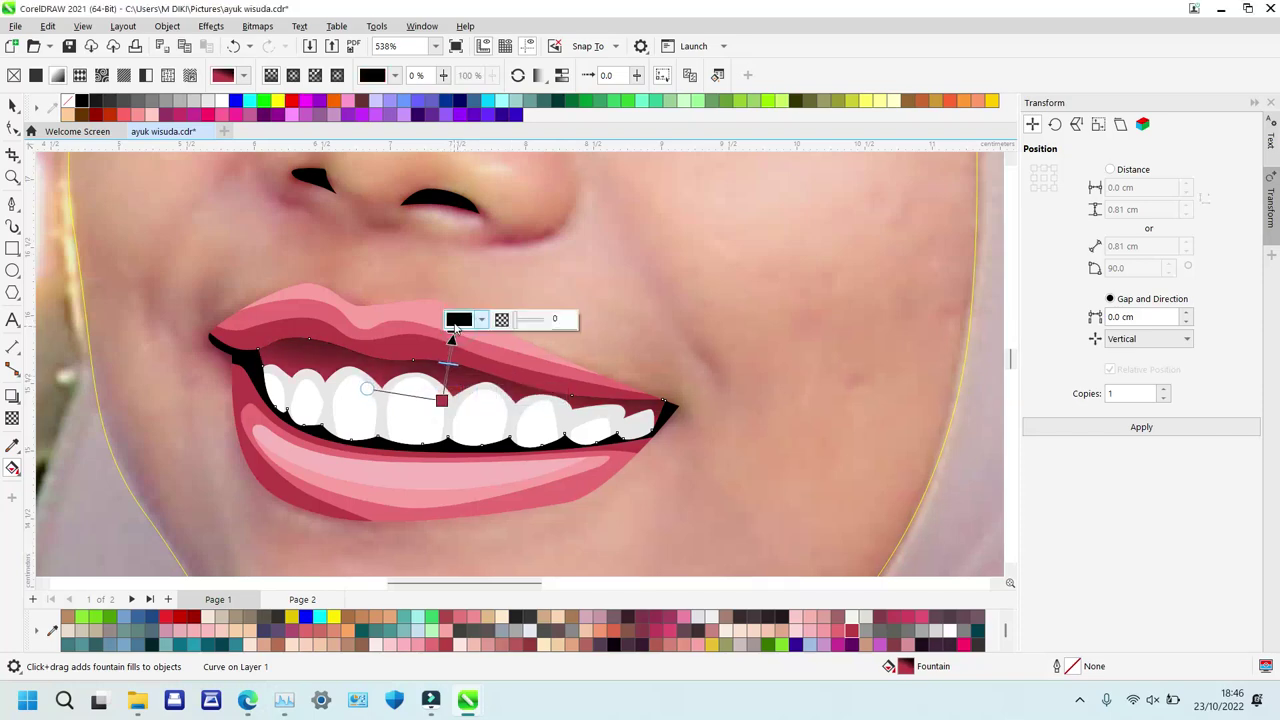
# Apply a linear fountain fill to the grey teeth shape, from light grey mid-tooth up to black above the upper lip.
pyautogui.click(354, 373)
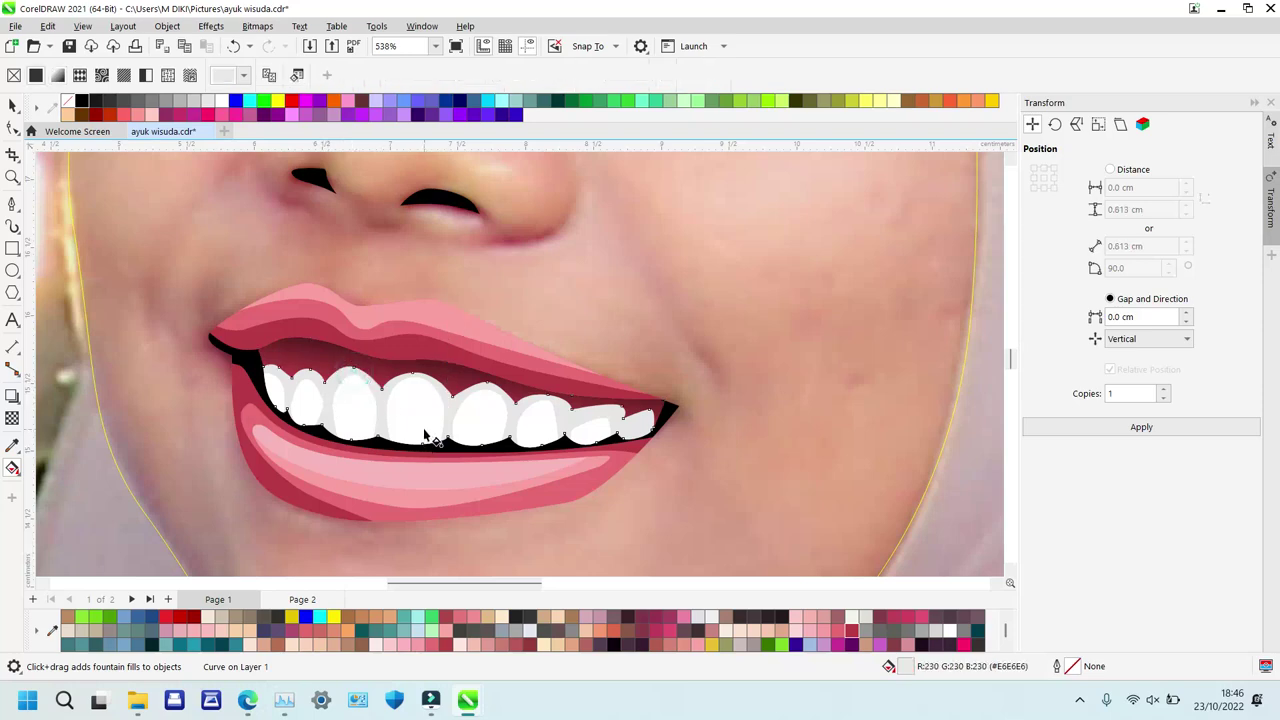
pyautogui.moveTo(423, 397); pyautogui.dragTo(438, 300)
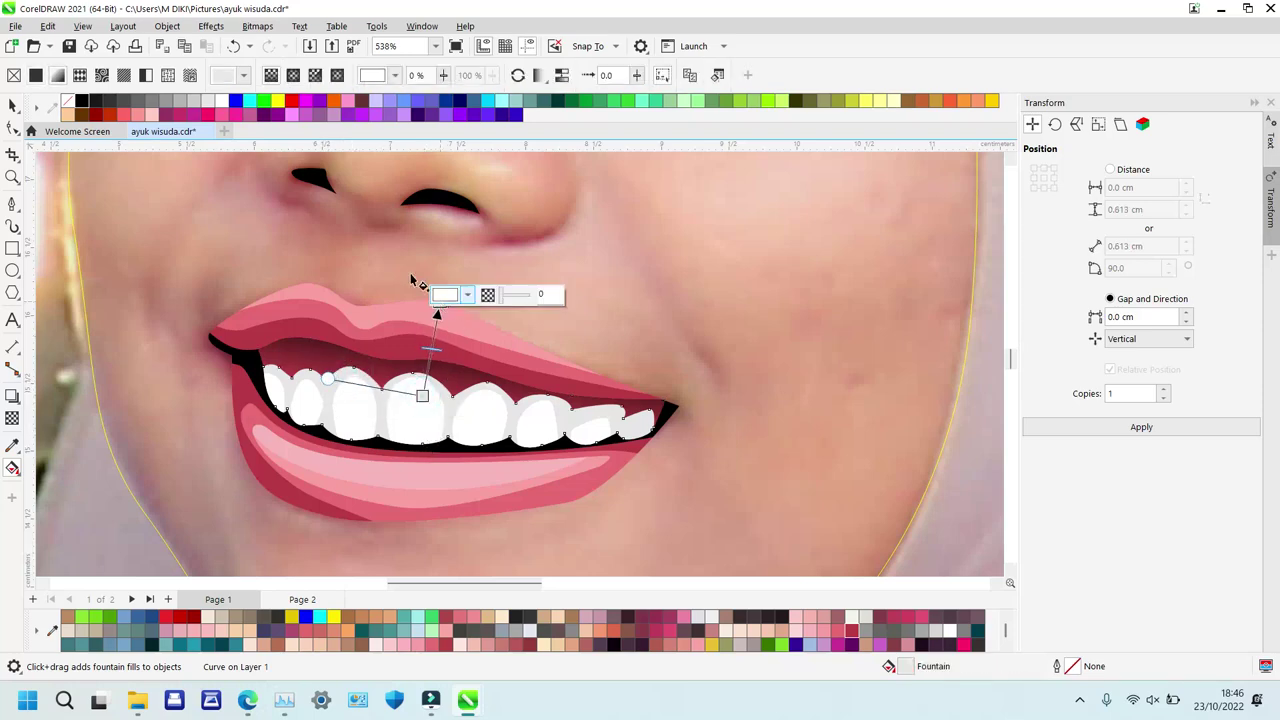
pyautogui.click(83, 101)
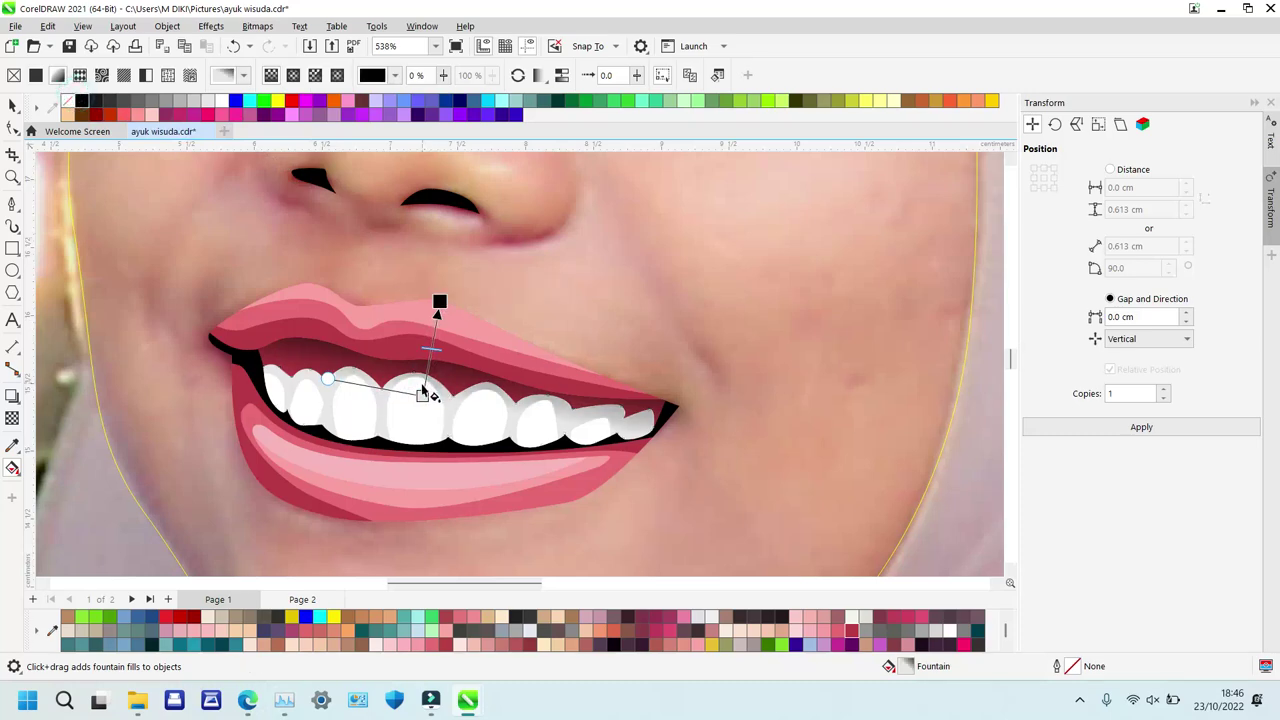
pyautogui.moveTo(422, 396); pyautogui.dragTo(426, 411)
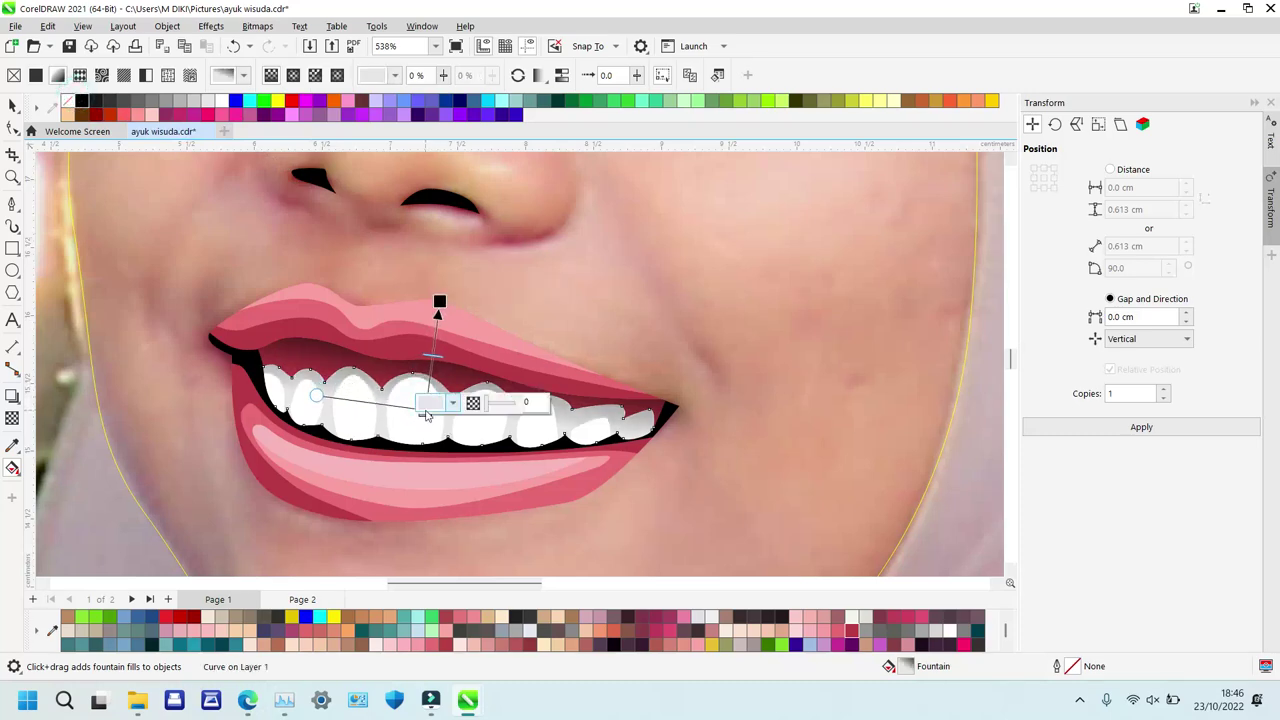
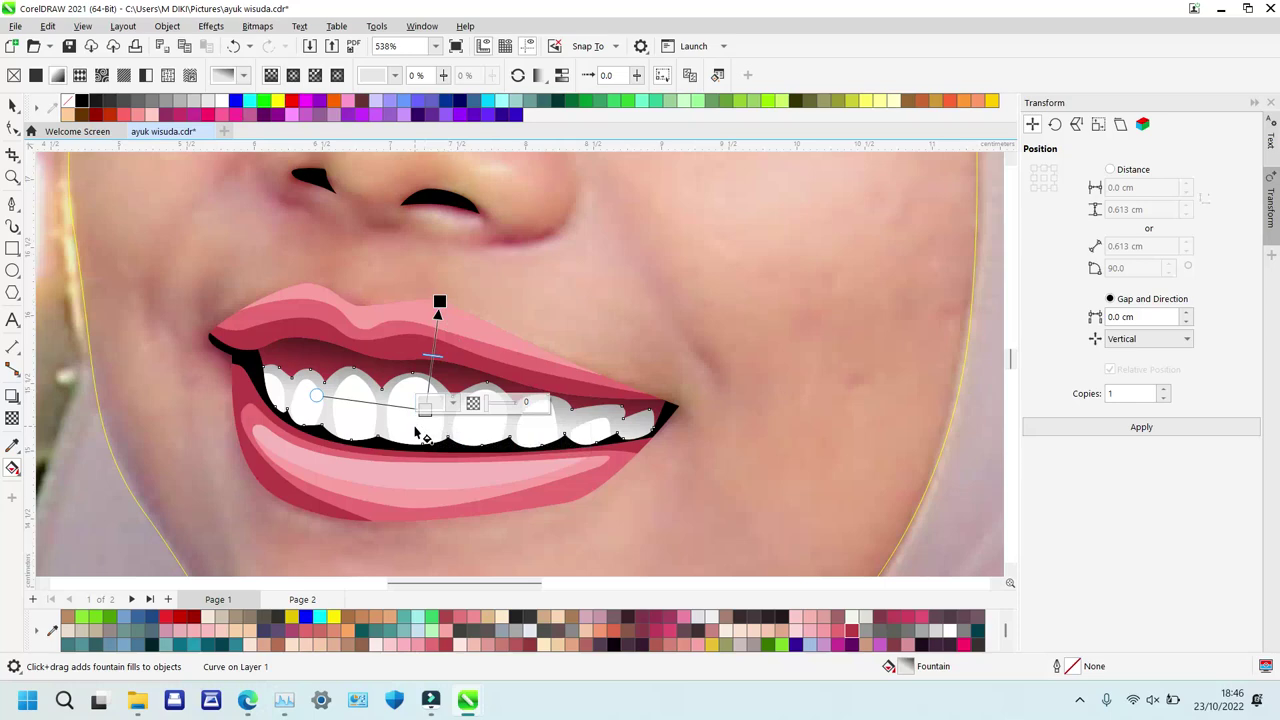
# Give the white tooth highlights an upward linear fountain fill that fades to fully transparent near the gums.
pyautogui.click(415, 427)
pyautogui.moveTo(406, 432); pyautogui.dragTo(556, 359)
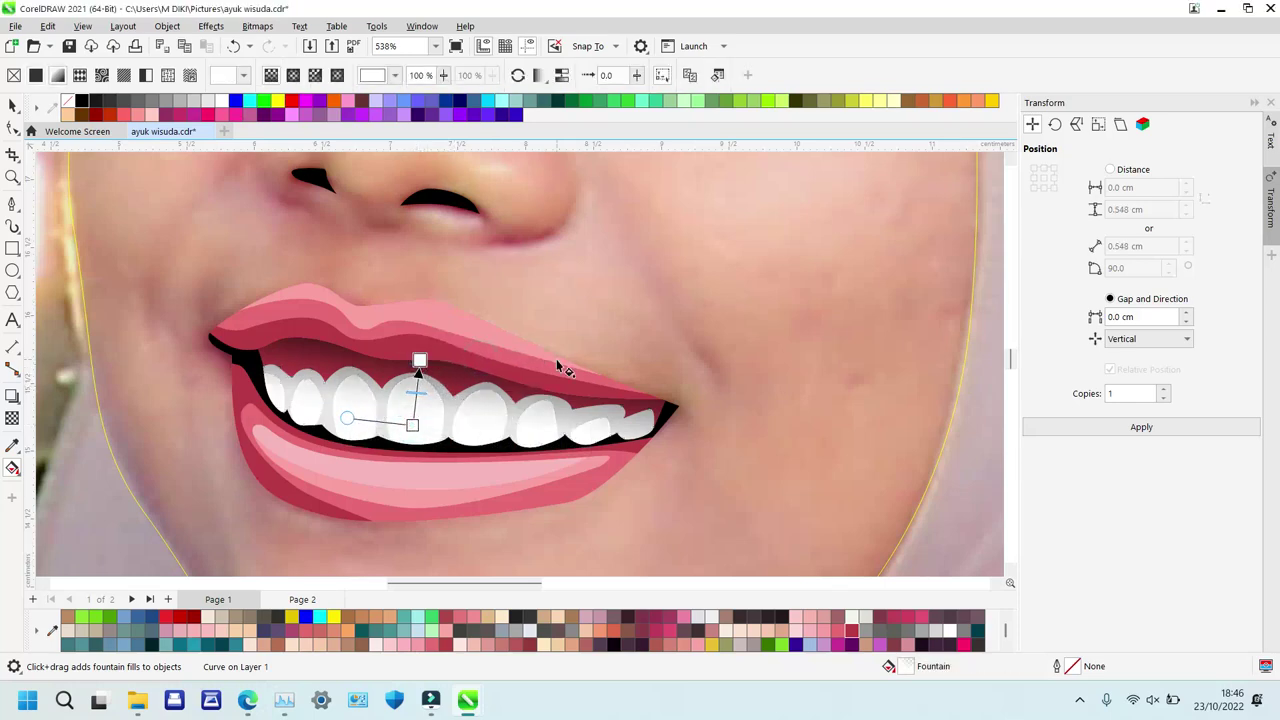
pyautogui.click(720, 284)
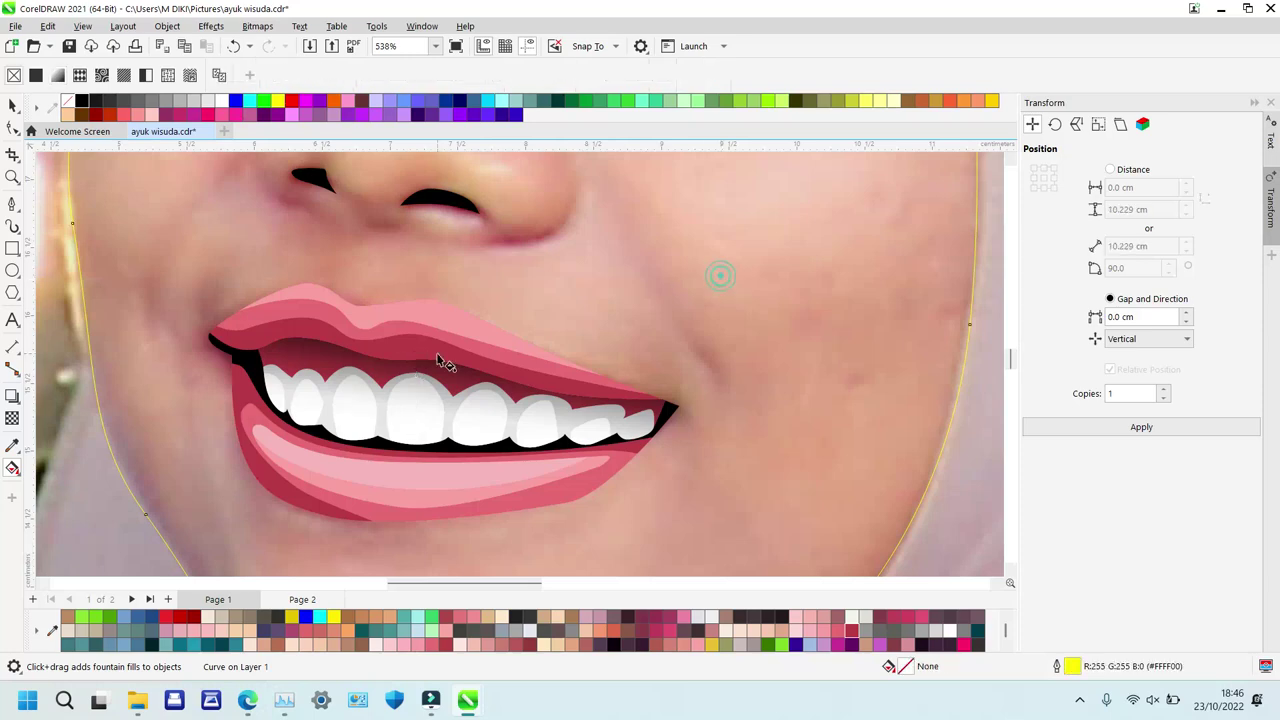
# Apply a fountain fill to the inner lower-lip highlight, from pale pink at its left end to 100% transparent at its right end.
pyautogui.click(381, 499)
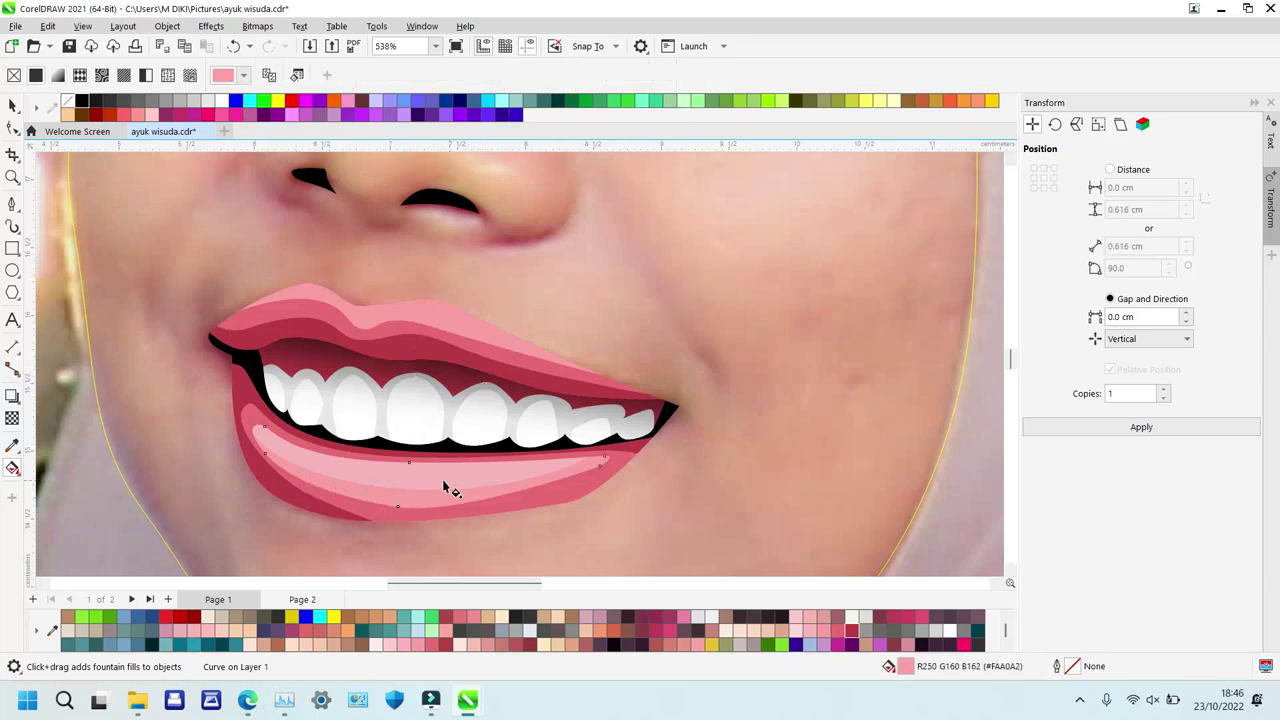
pyautogui.moveTo(405, 481); pyautogui.dragTo(607, 531)
pyautogui.moveTo(339, 463); pyautogui.dragTo(597, 550)
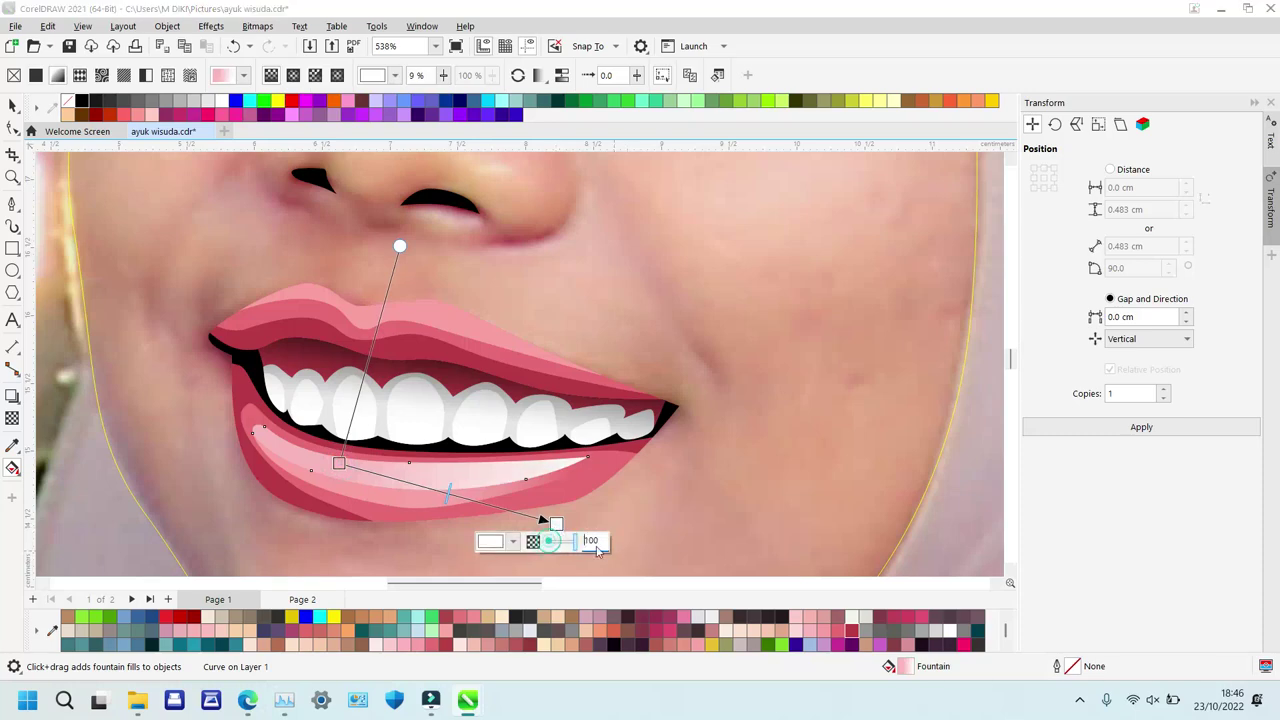
pyautogui.click(340, 462)
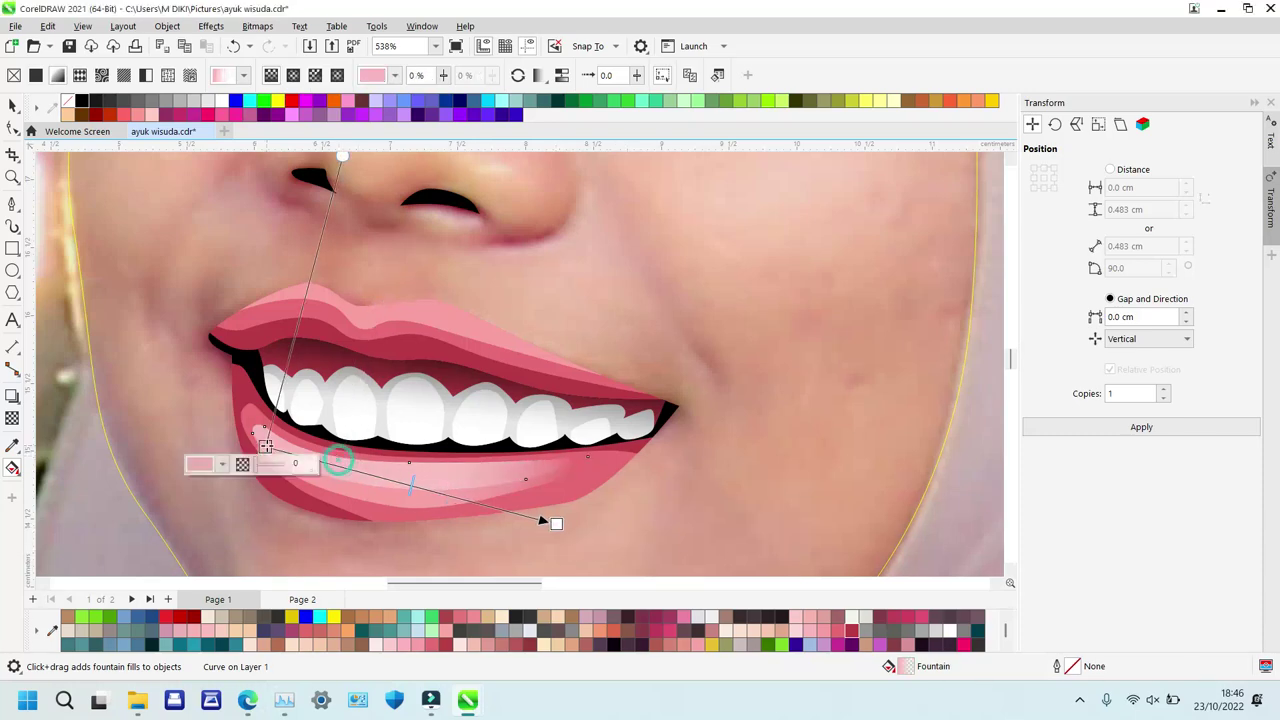
# Move the photo aside, group the traced face shapes, and centre the photo back on the page beneath them.
pyautogui.press('z')
pyautogui.rightClick(529, 447)
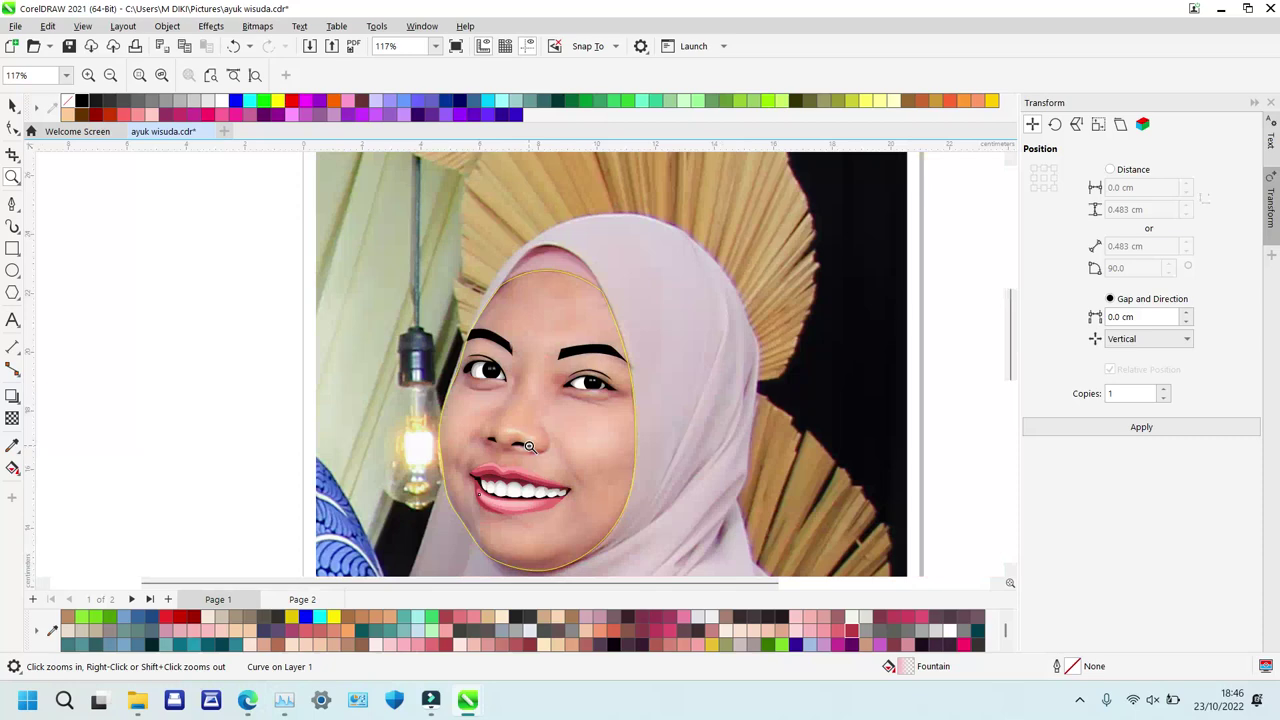
pyautogui.rightClick(529, 447)
pyautogui.press('space')
pyautogui.moveTo(492, 484); pyautogui.dragTo(734, 470)
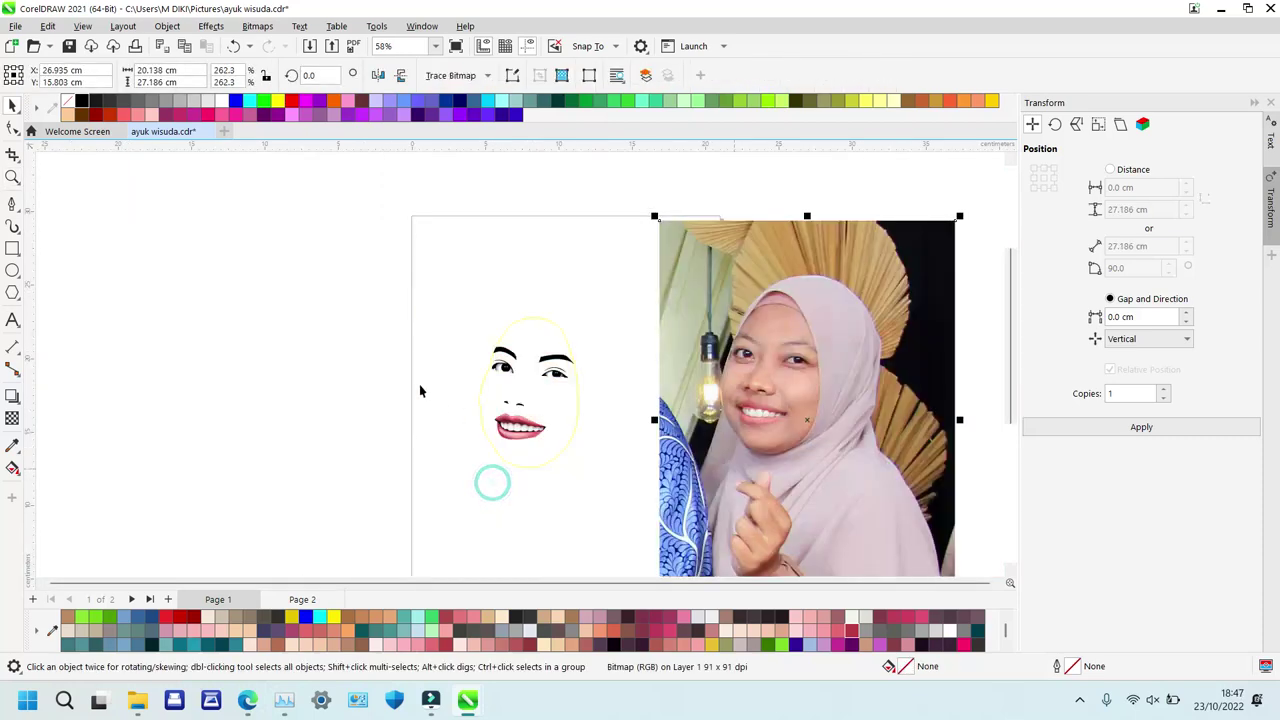
pyautogui.moveTo(366, 323)
pyautogui.mouseDown()
pyautogui.moveTo(617, 437)
pyautogui.moveTo(631, 458)
pyautogui.mouseUp()
pyautogui.hotkey('ctrl', 'g')
pyautogui.click(784, 403)
pyautogui.press('p')
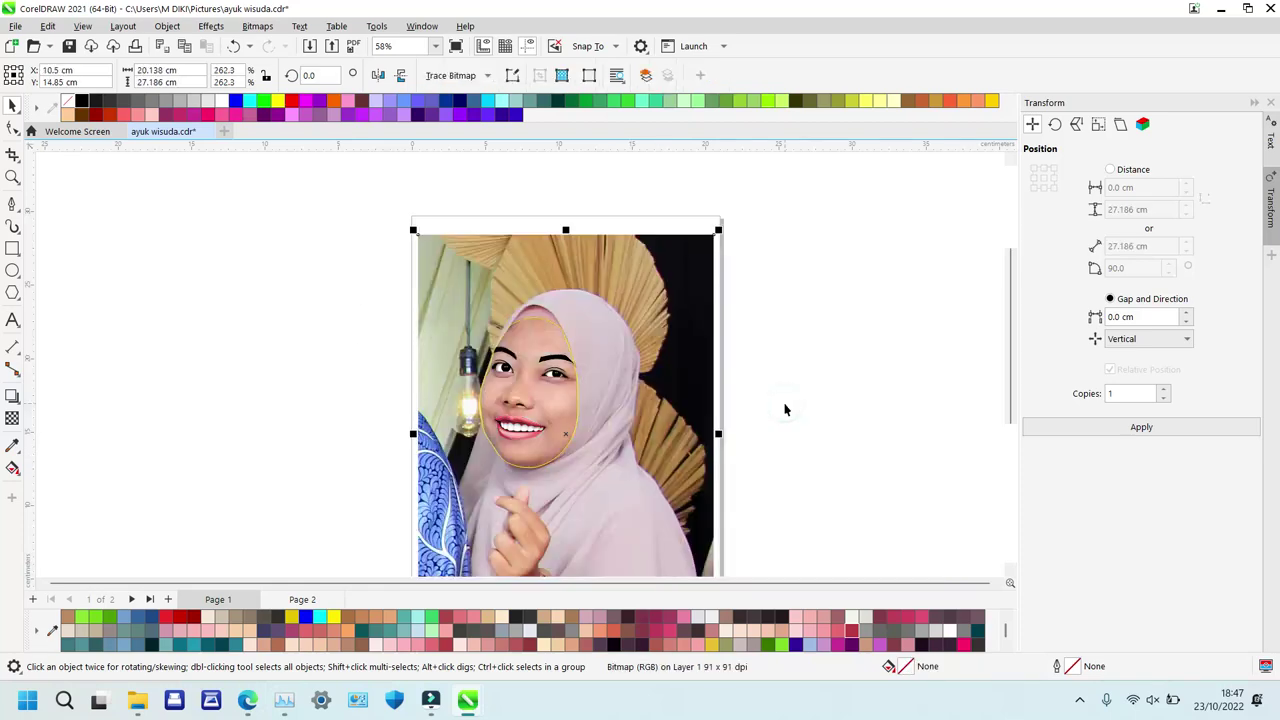
# Draw a closed shading curve about 2.35 by 2.3 cm from the left eyebrow's inner end down beside the nose and back over the eyelid.
pyautogui.press('z')
pyautogui.click(484, 305)
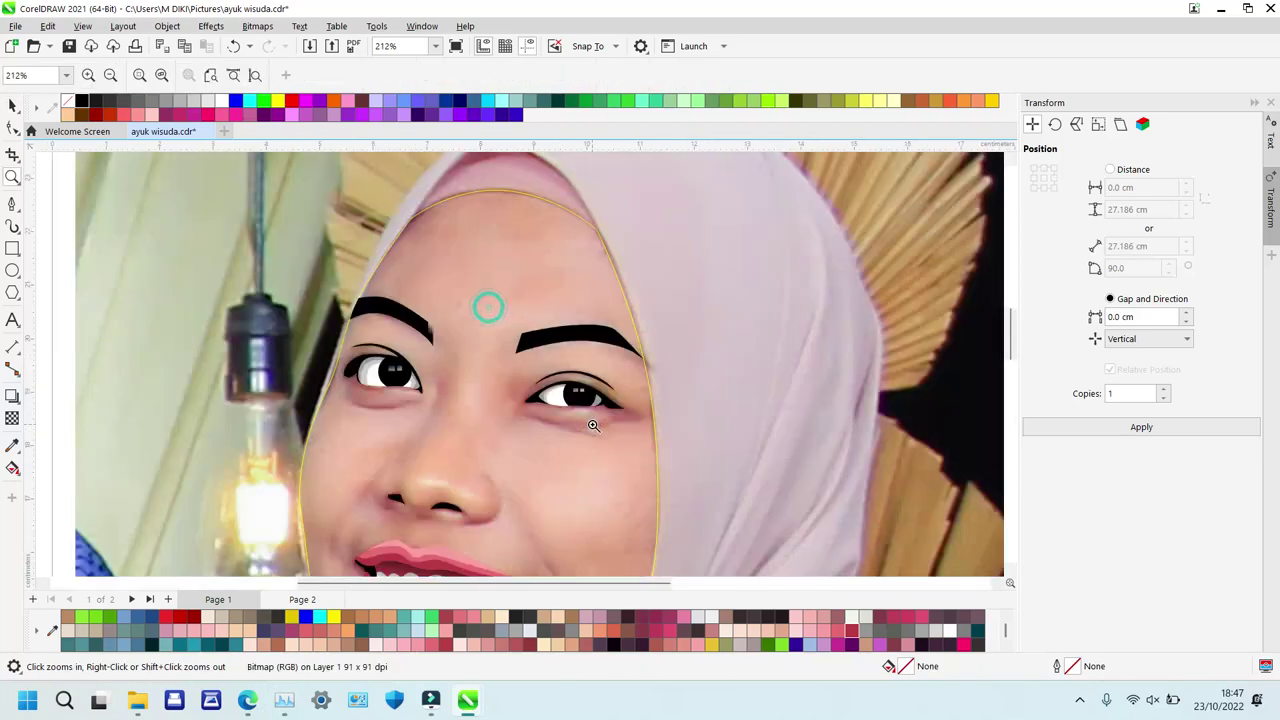
pyautogui.moveTo(238, 276); pyautogui.dragTo(684, 509)
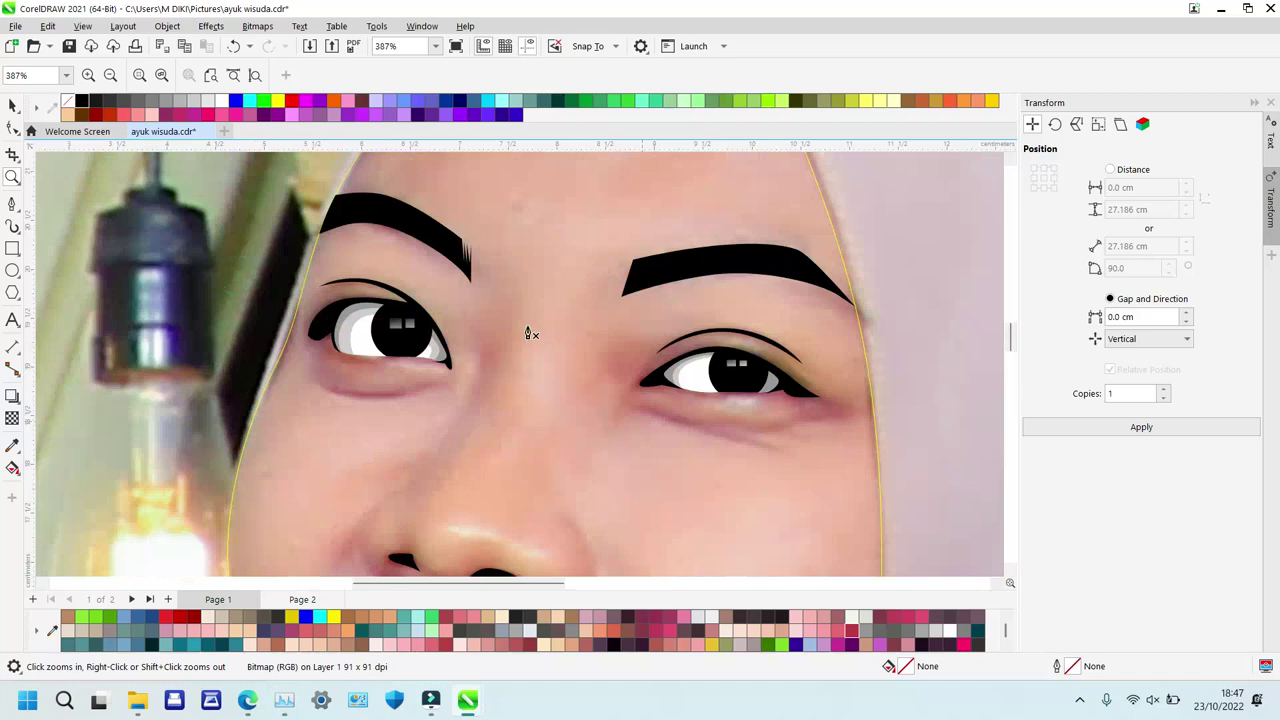
pyautogui.press('F5')
pyautogui.click(473, 250)
pyautogui.moveTo(505, 337); pyautogui.dragTo(502, 381)
pyautogui.press('Escape')
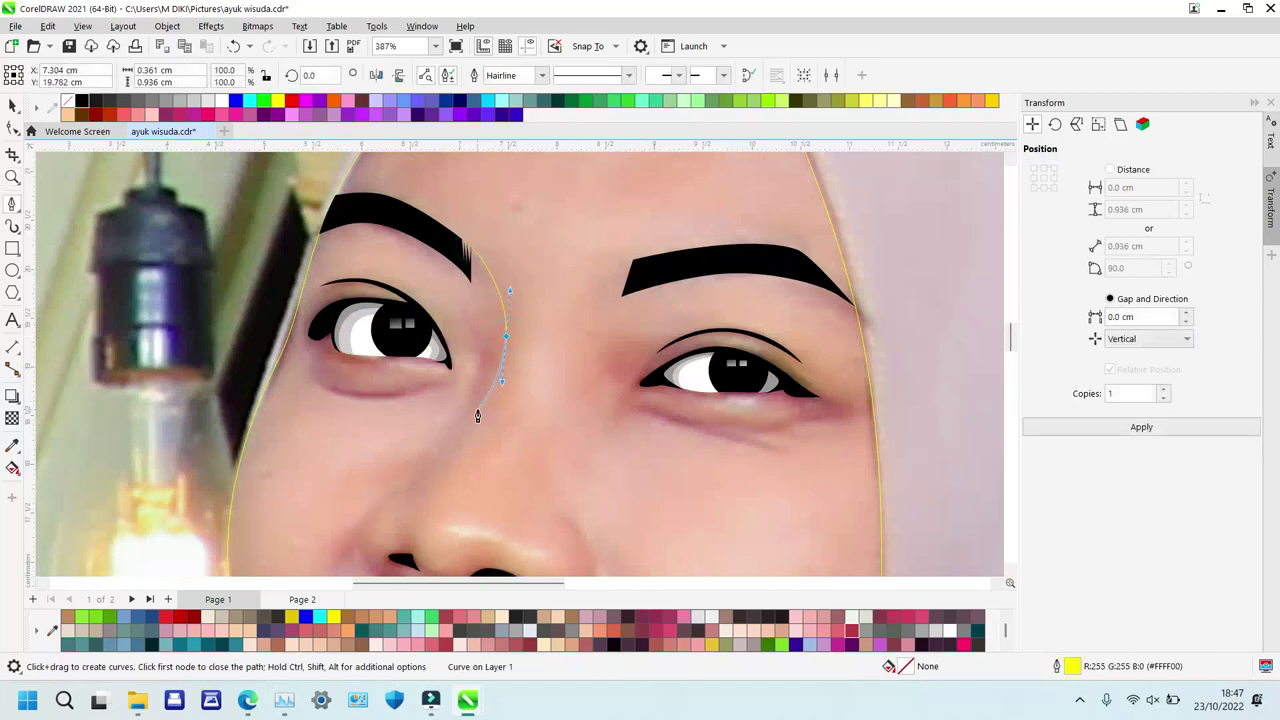
pyautogui.moveTo(474, 424); pyautogui.dragTo(455, 292)
pyautogui.moveTo(422, 242); pyautogui.dragTo(360, 215)
pyautogui.hotkey('ctrl', 'z')
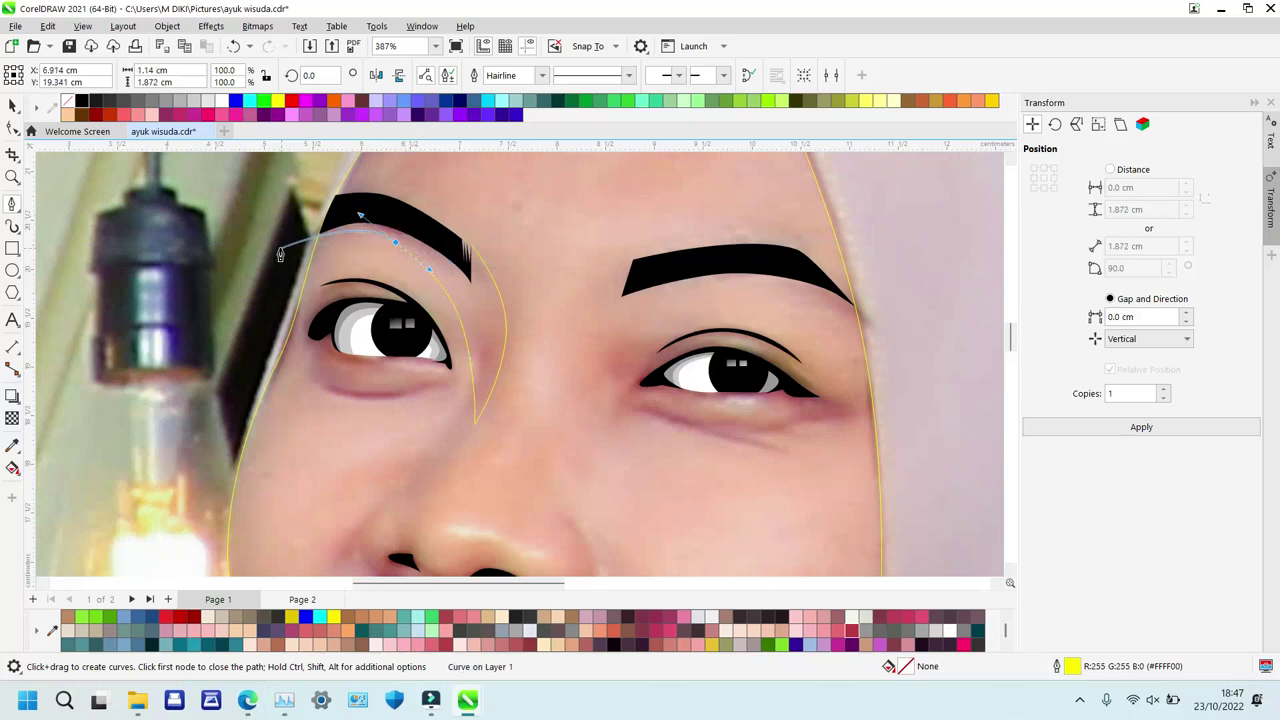
pyautogui.moveTo(277, 248); pyautogui.dragTo(329, 206)
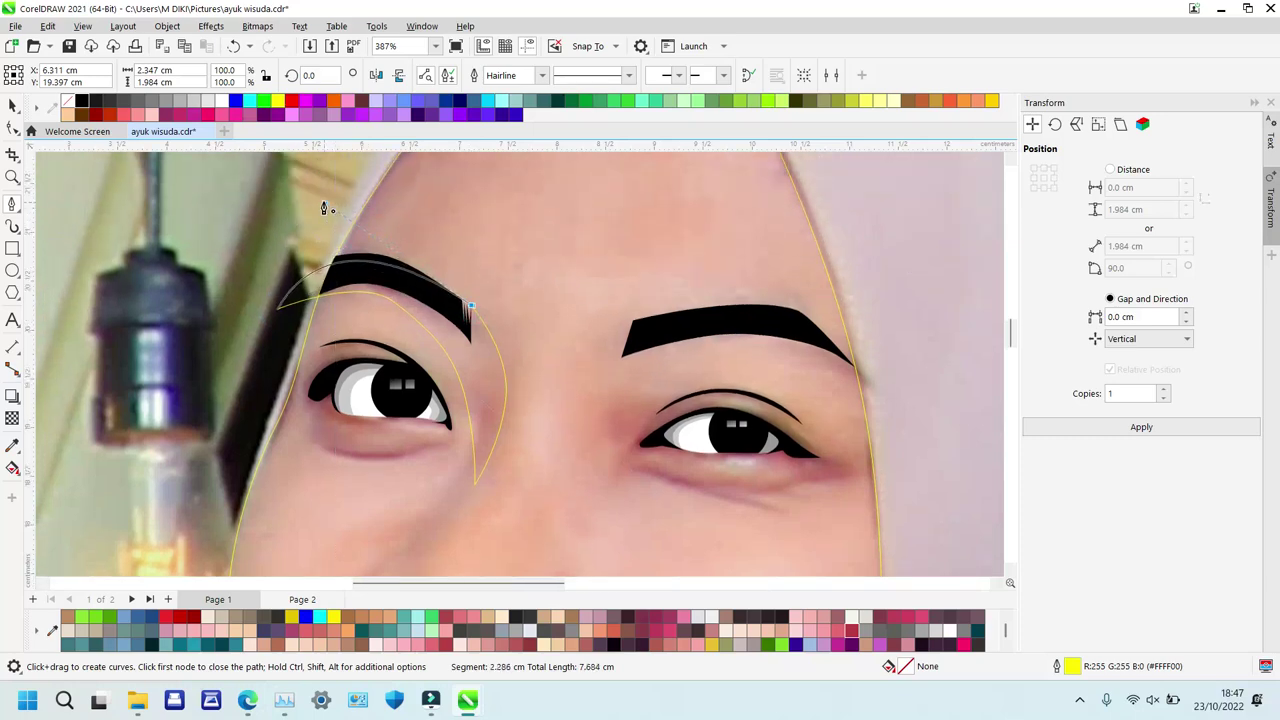
# Intersect the eye shading curve with the face outline and delete the original curve.
pyautogui.press('space')
pyautogui.keyDown('shift'); pyautogui.click(609, 297); pyautogui.keyUp('shift')
pyautogui.hotkey('ctrl', 'shift', 'i')
pyautogui.click(469, 354)
pyautogui.press('Delete')
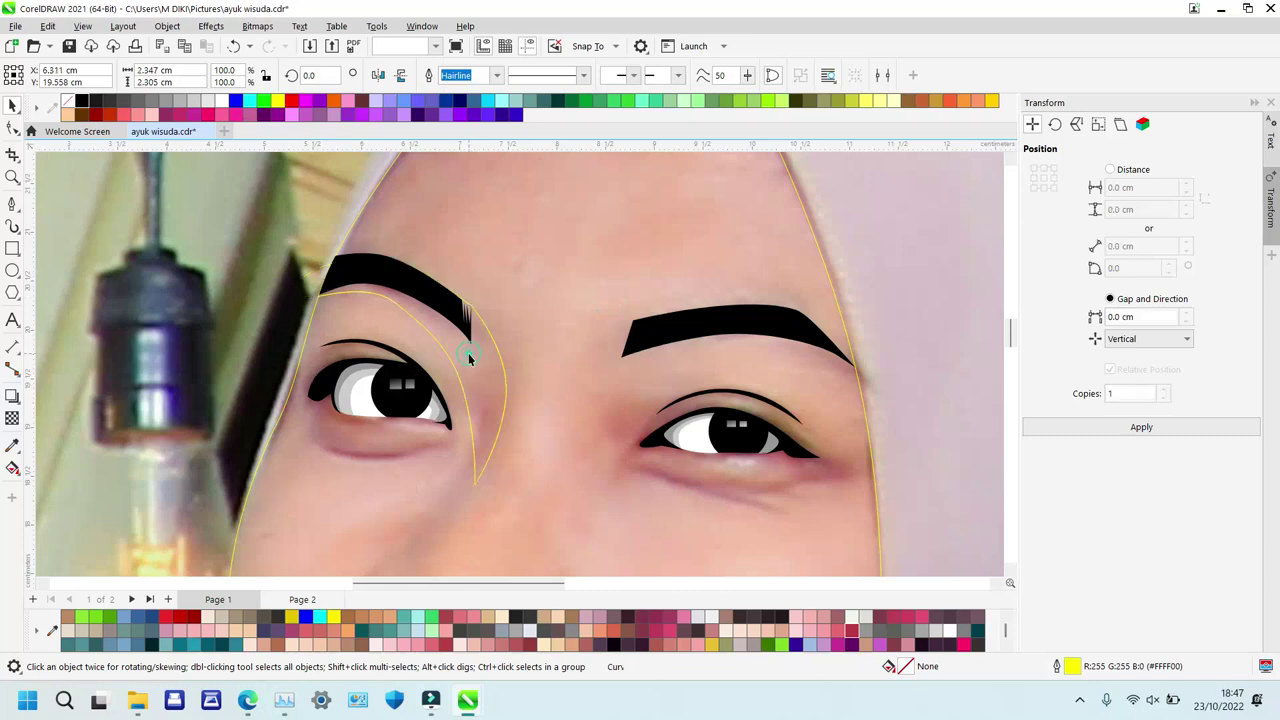
# Draw a closed shading curve about 3.1 by 2 cm from the right eyebrow's inner end down beside the nose and back over the eyelid.
pyautogui.press('space')
pyautogui.click(632, 320)
pyautogui.moveTo(578, 447); pyautogui.dragTo(585, 512)
pyautogui.moveTo(609, 437); pyautogui.dragTo(655, 402)
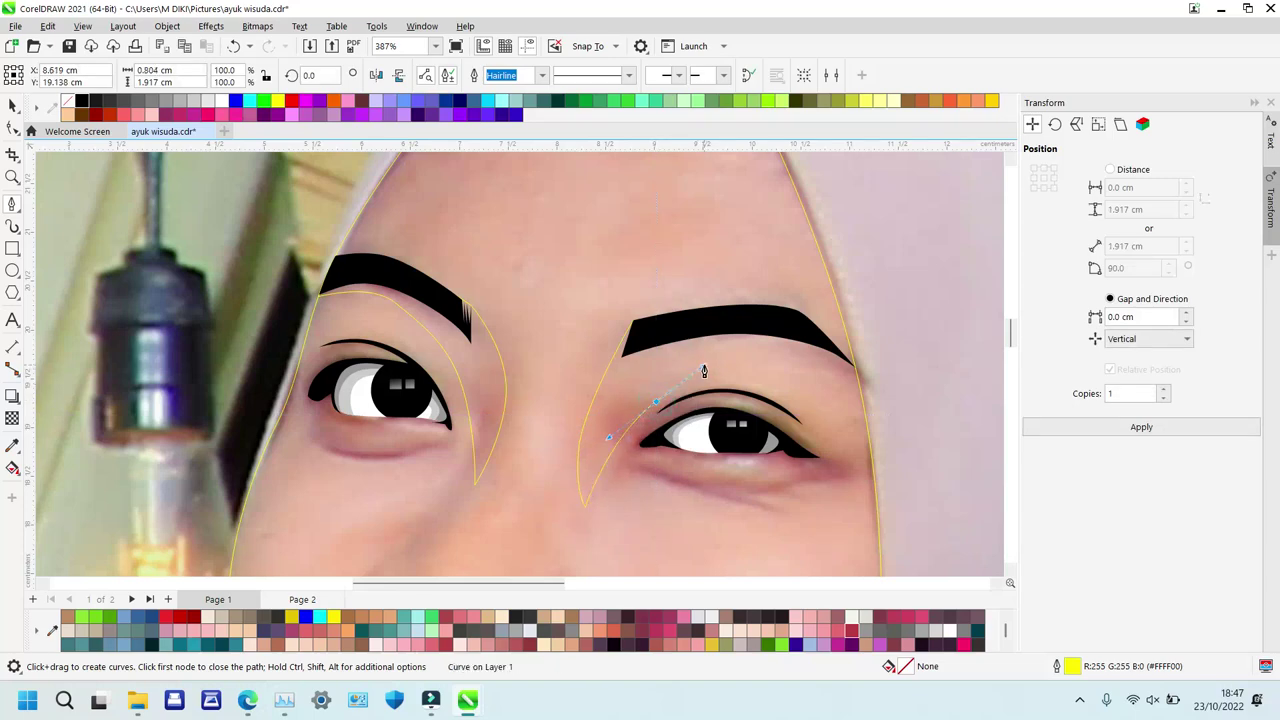
pyautogui.moveTo(646, 386); pyautogui.dragTo(688, 344)
pyautogui.moveTo(774, 341); pyautogui.dragTo(808, 358)
pyautogui.hotkey('ctrl', 'z')
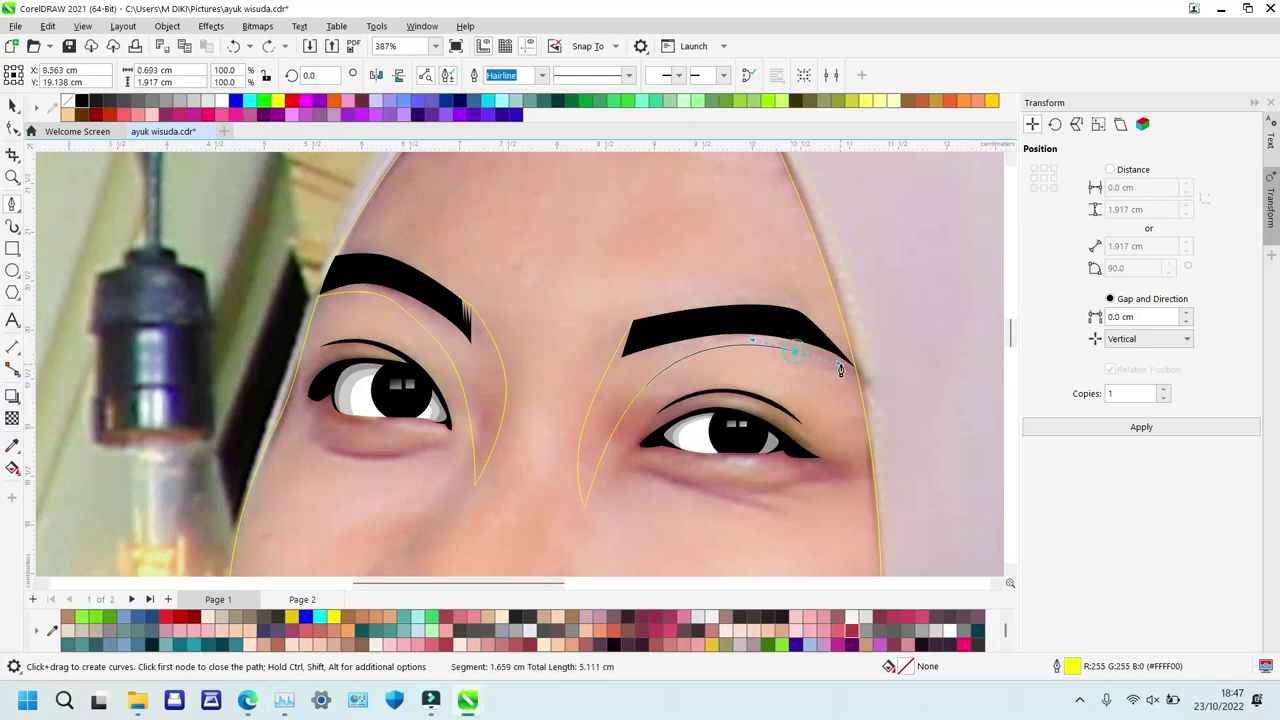
pyautogui.moveTo(879, 390); pyautogui.dragTo(730, 301)
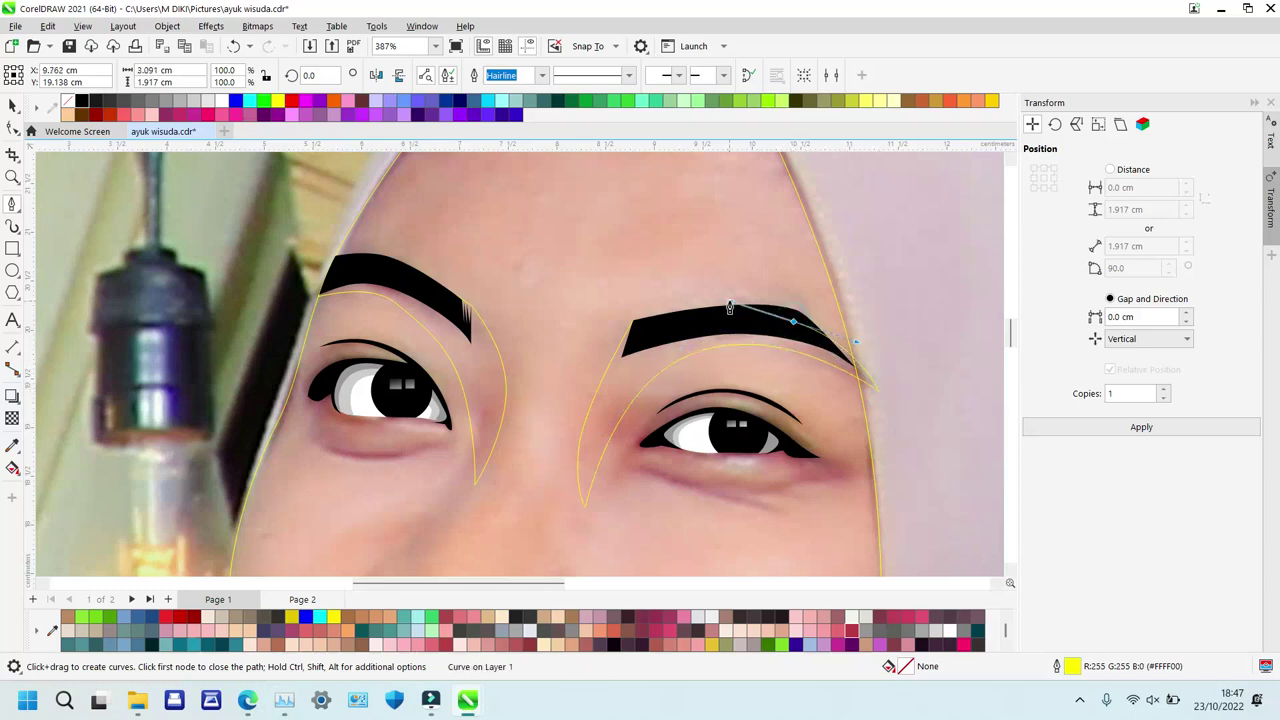
pyautogui.click(633, 322)
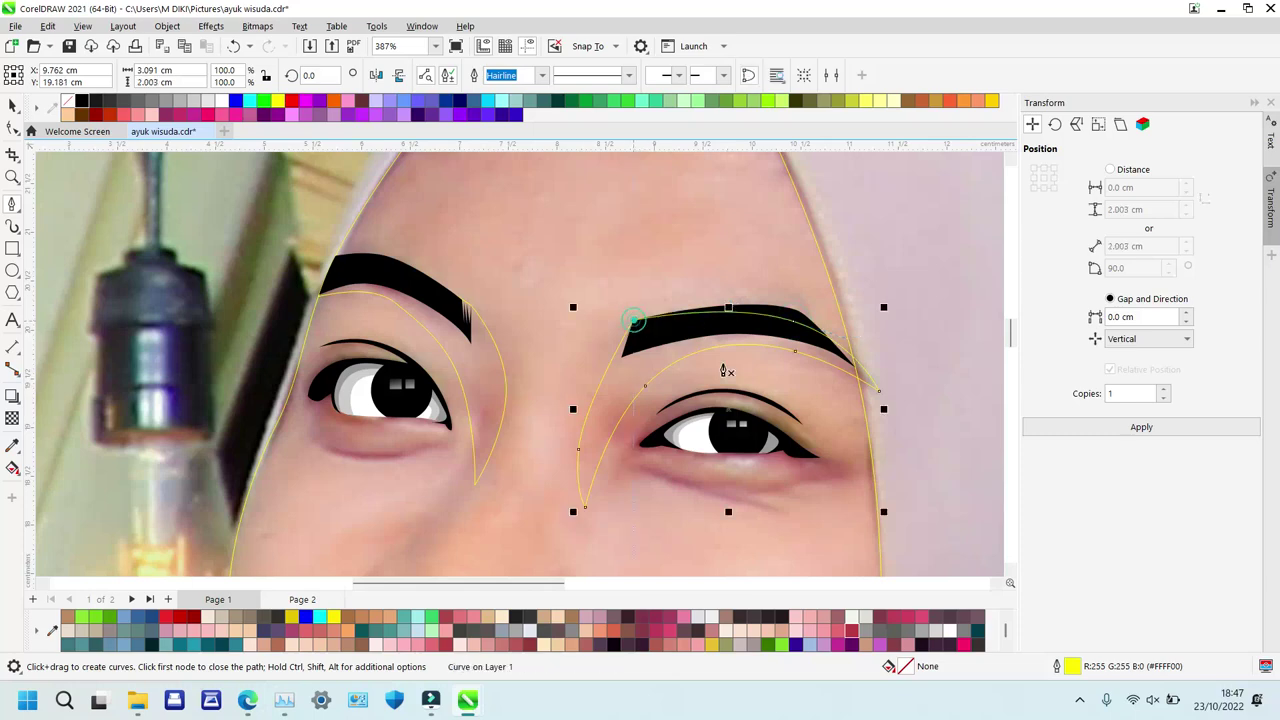
# Intersect the right brow-and-eyelid shading curve with the face outline and delete the original curve.
pyautogui.press('z')
pyautogui.press('space')
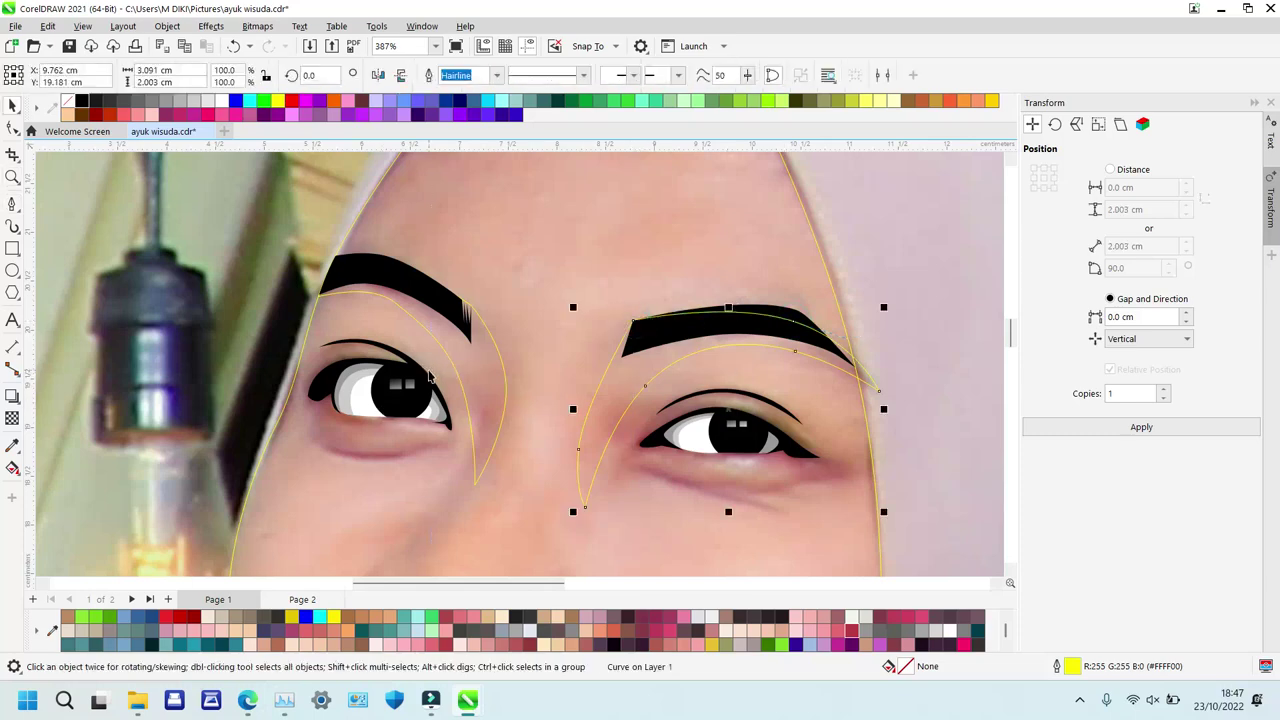
pyautogui.keyDown('shift'); pyautogui.click(531, 271); pyautogui.keyUp('shift')
pyautogui.hotkey('alt', 'i')
pyautogui.click(620, 399)
pyautogui.press('Delete')
# Begin a shading curve at the left eye's inner corner, over the eyelid crease and down past the face edge, about 2.2 by 1.27 cm.
pyautogui.press('z')
pyautogui.rightClick(619, 397)
pyautogui.moveTo(280, 291); pyautogui.dragTo(696, 476)
pyautogui.press('p')
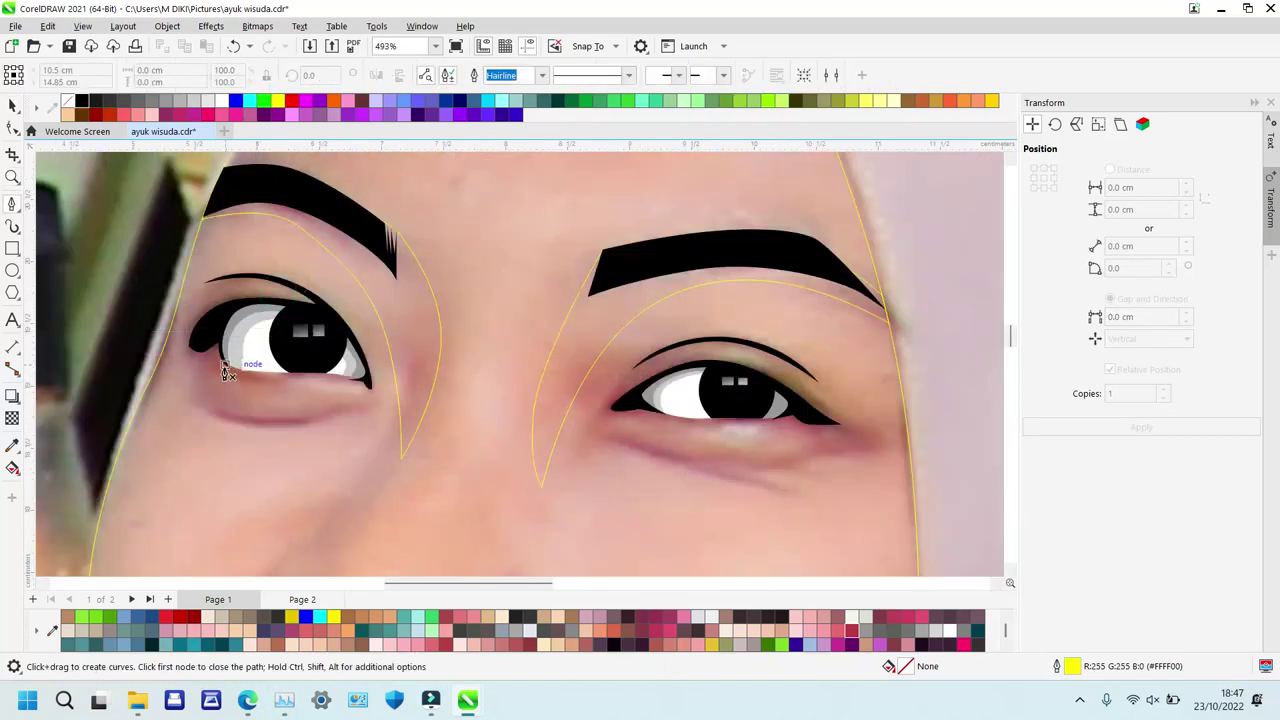
pyautogui.click(383, 390)
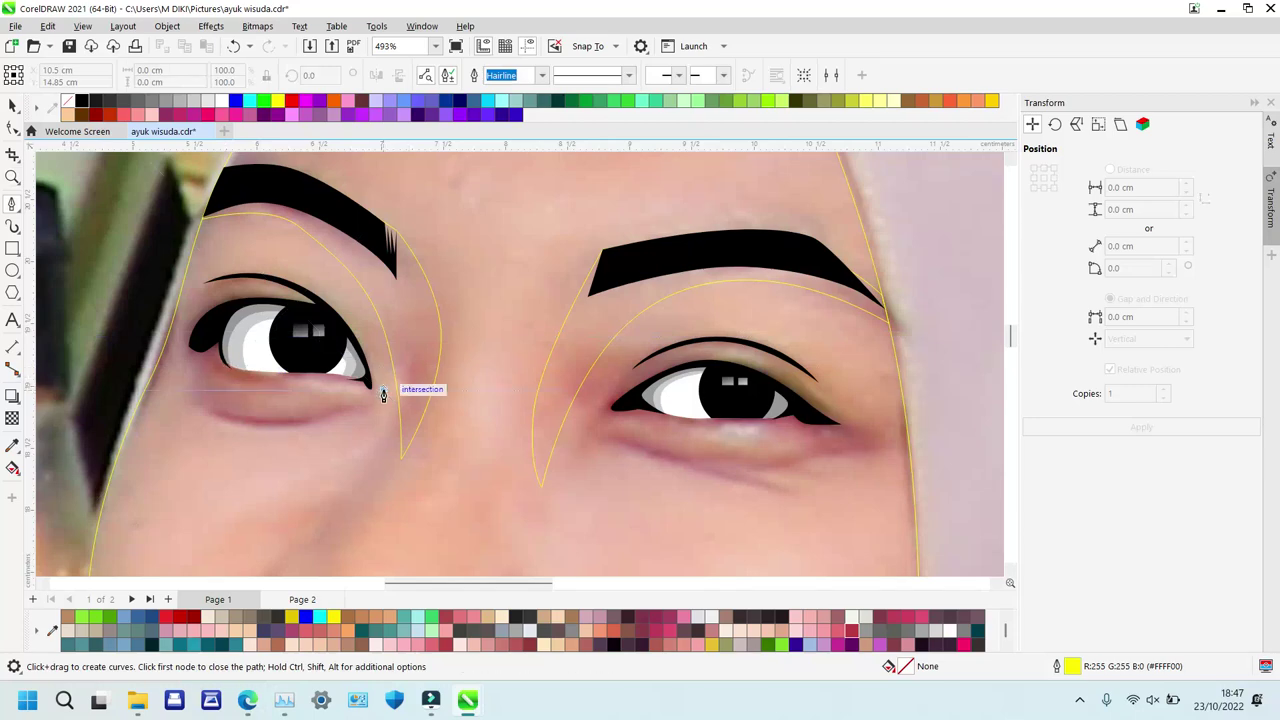
pyautogui.moveTo(322, 292); pyautogui.dragTo(266, 242)
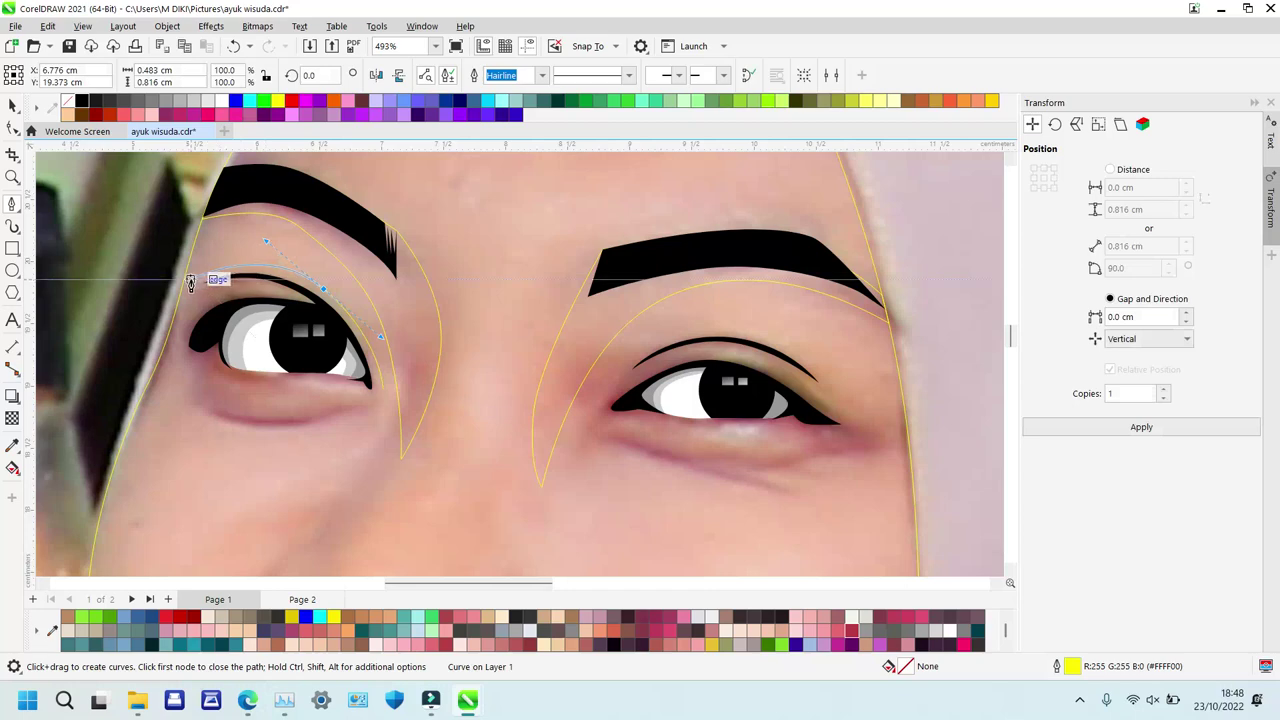
pyautogui.moveTo(148, 298); pyautogui.dragTo(124, 321)
pyautogui.click(108, 420)
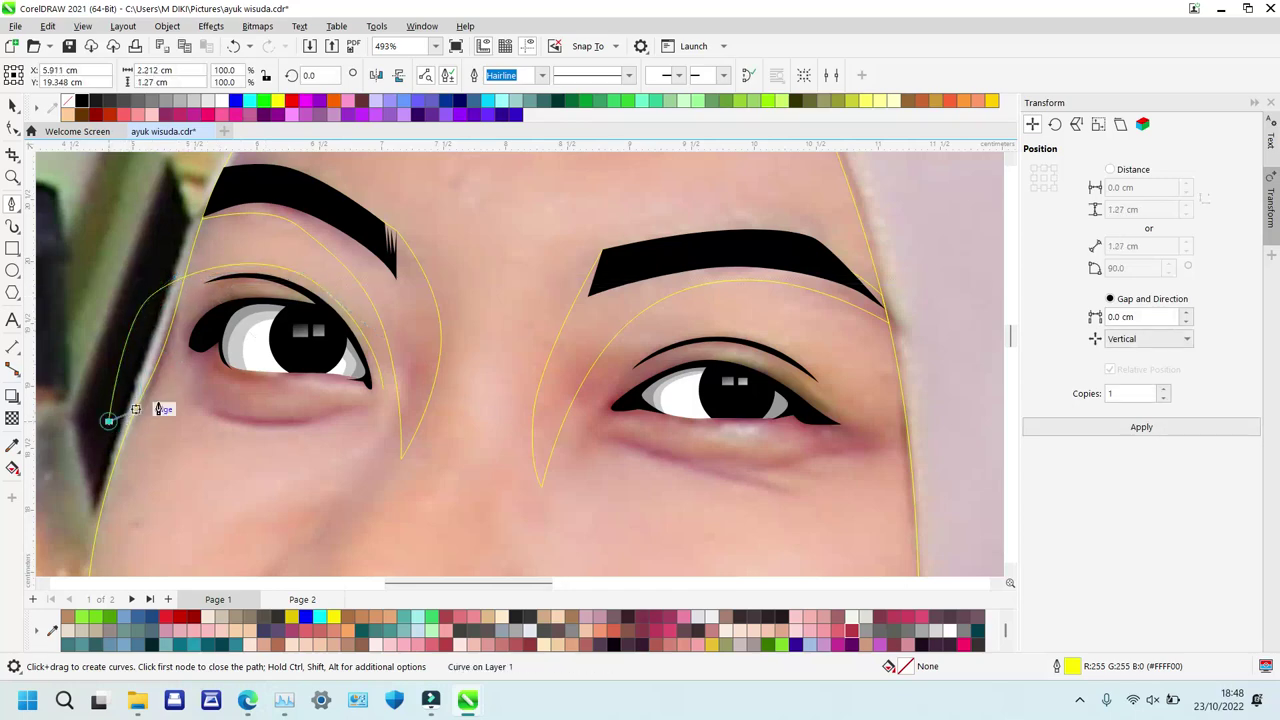
# Continue the curve beneath the left eye, around the under-eye fold, and close it at the inner corner, about 2.2 by 1.36 cm overall.
pyautogui.click(186, 384)
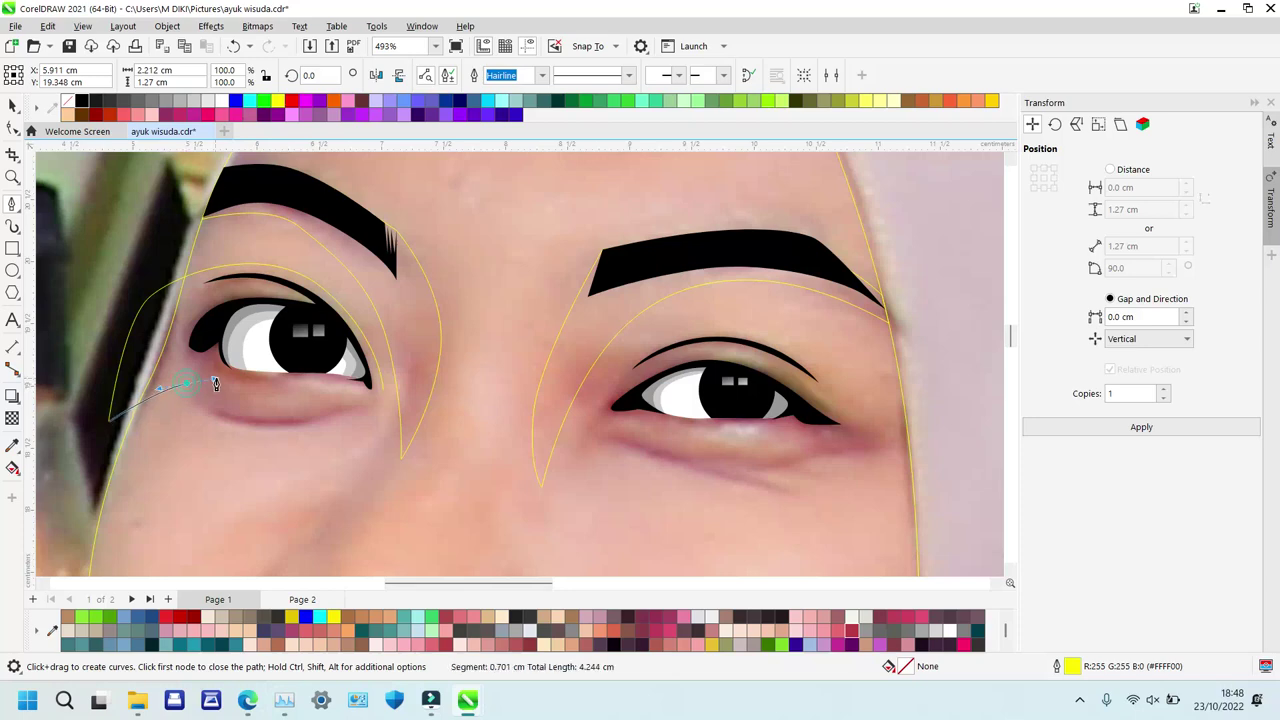
pyautogui.moveTo(300, 390); pyautogui.dragTo(372, 397)
pyautogui.moveTo(283, 415); pyautogui.dragTo(372, 440)
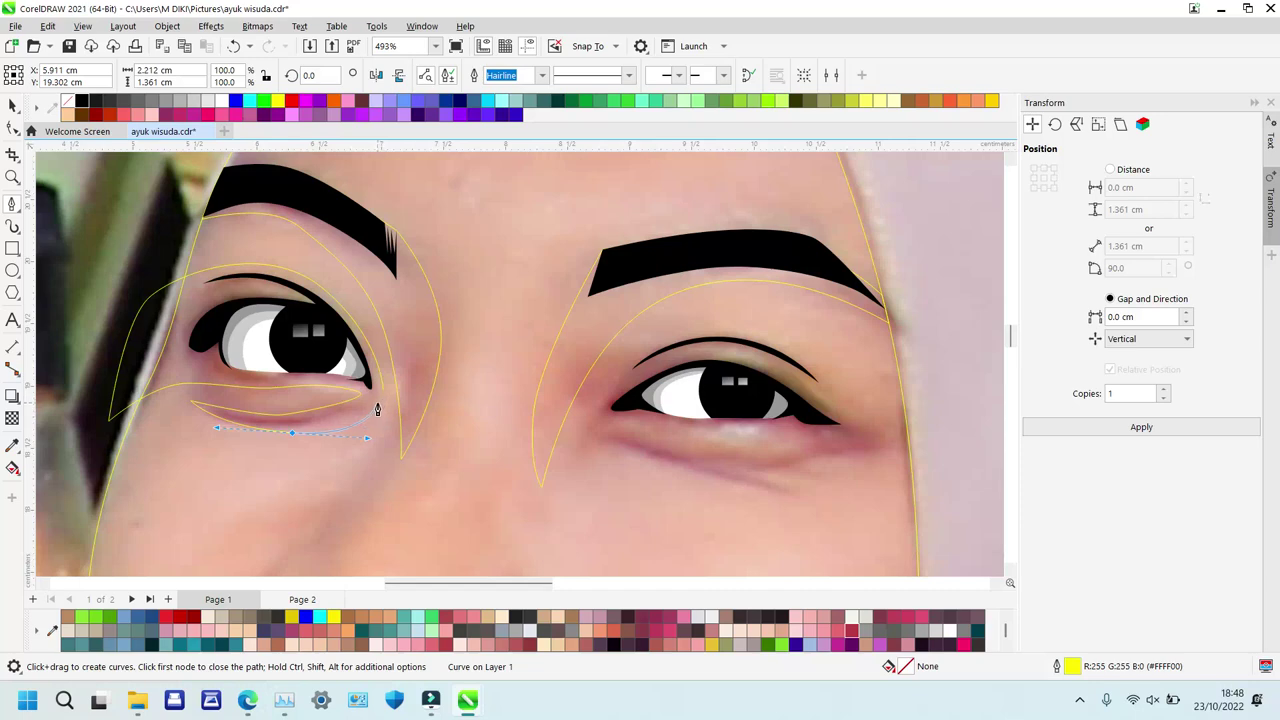
pyautogui.moveTo(383, 397); pyautogui.dragTo(389, 410)
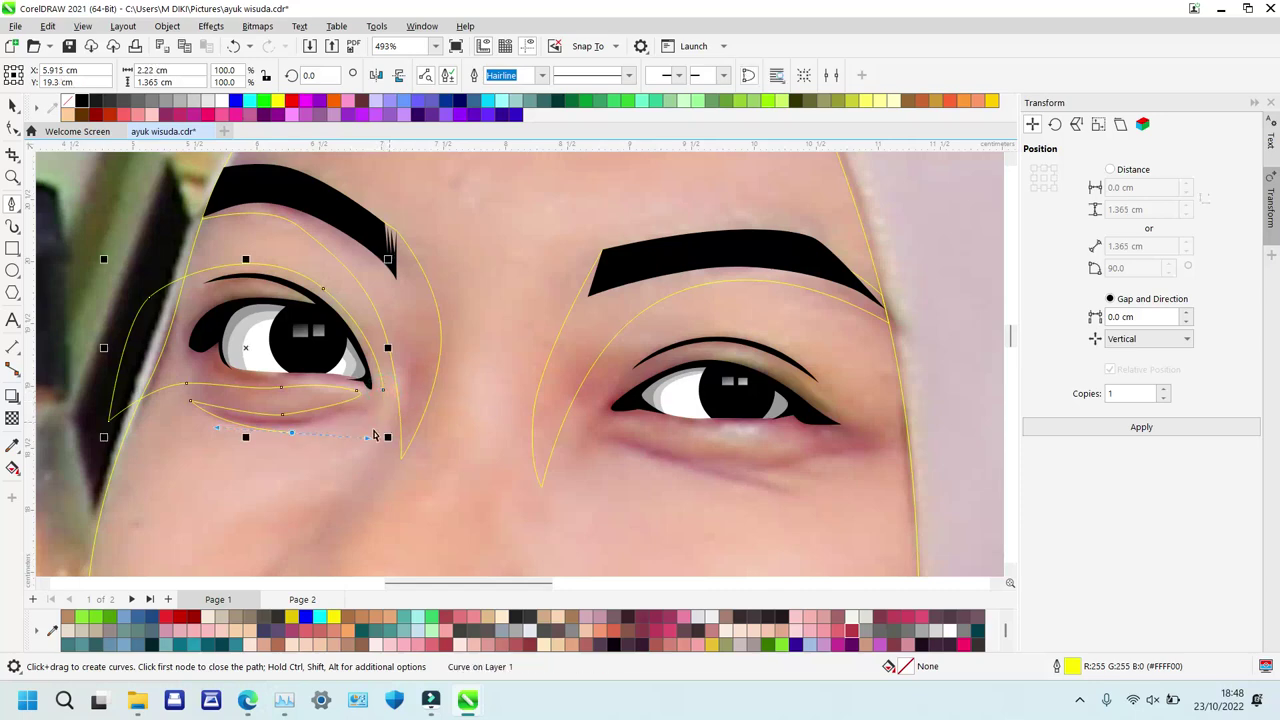
pyautogui.hotkey('ctrl', 'z')
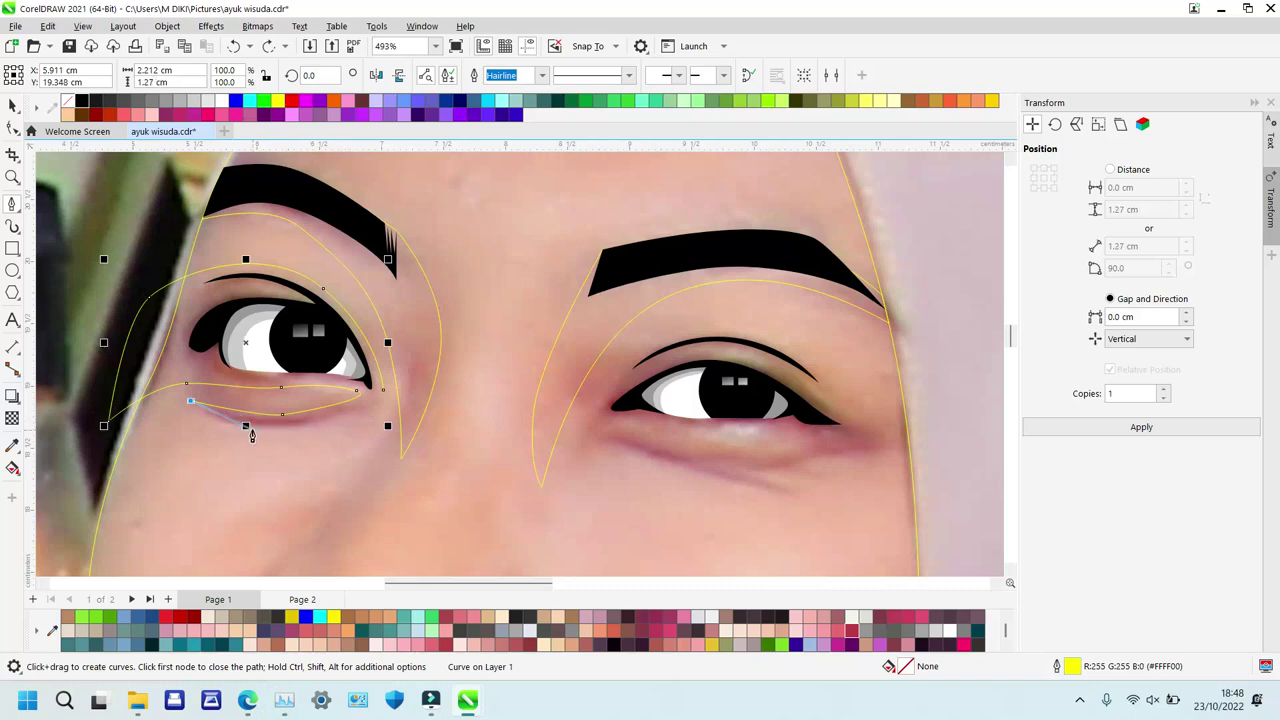
pyautogui.moveTo(266, 435); pyautogui.dragTo(266, 435)
pyautogui.moveTo(365, 412)
pyautogui.mouseDown()
pyautogui.moveTo(388, 409)
pyautogui.moveTo(383, 399)
pyautogui.mouseUp()
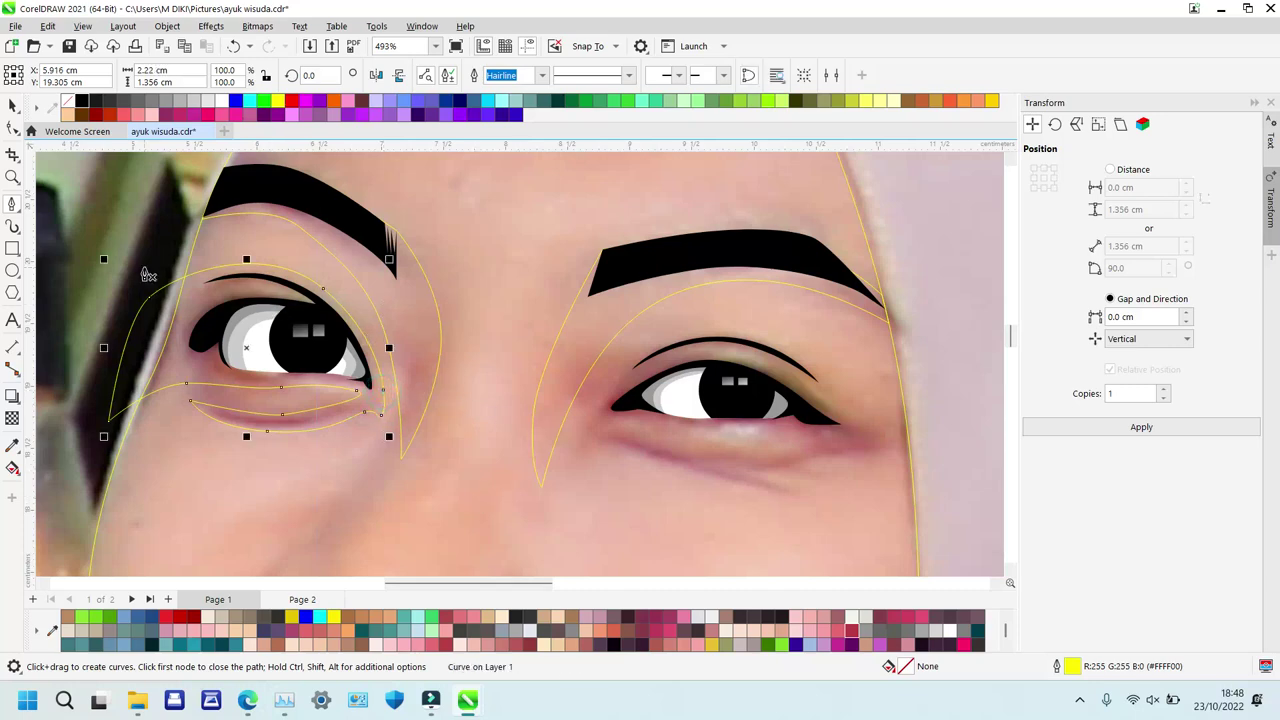
# Intersect the curve surrounding the left eye with the face outline and delete the original curve.
pyautogui.press('space')
pyautogui.keyDown('shift'); pyautogui.click(190, 461); pyautogui.keyUp('shift')
pyautogui.hotkey('alt', 'i')
pyautogui.click(173, 359)
# Draw a closed curve about 2.96 by 1.13 cm around the right eye, extending past the face edge at its outer corner.
pyautogui.press('space')
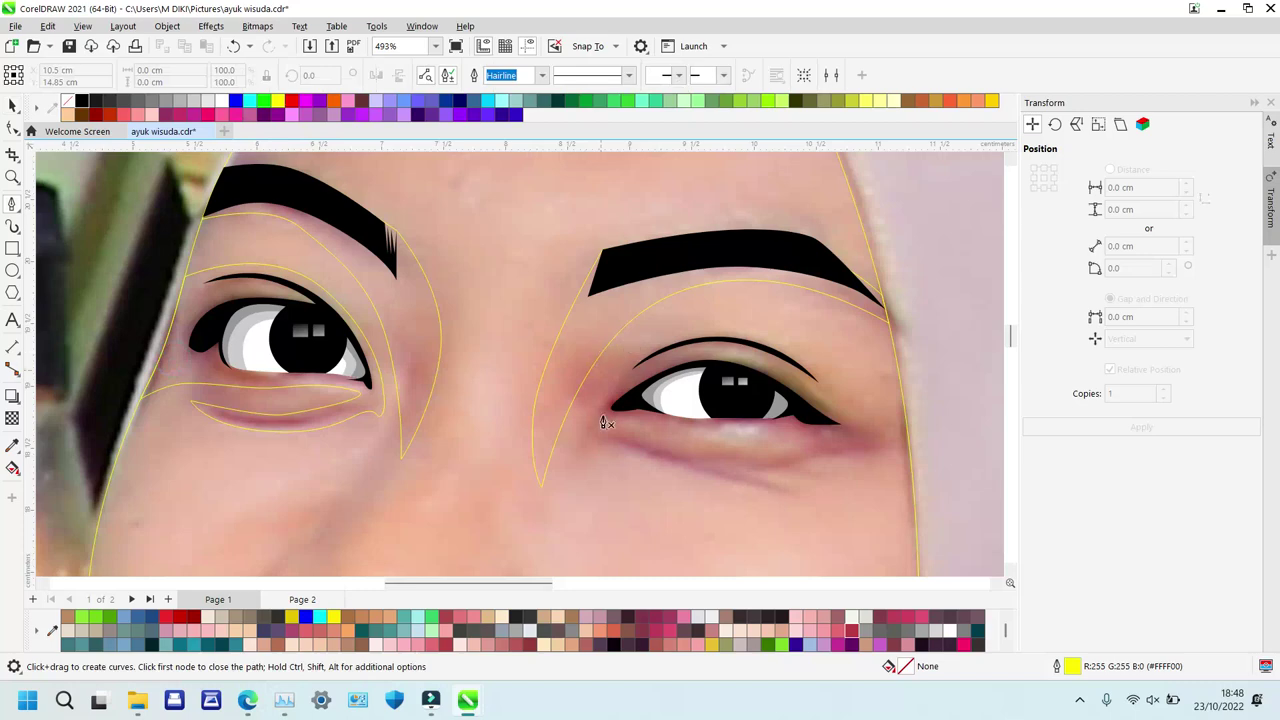
pyautogui.moveTo(625, 362); pyautogui.dragTo(669, 323)
pyautogui.moveTo(808, 372); pyautogui.dragTo(866, 414)
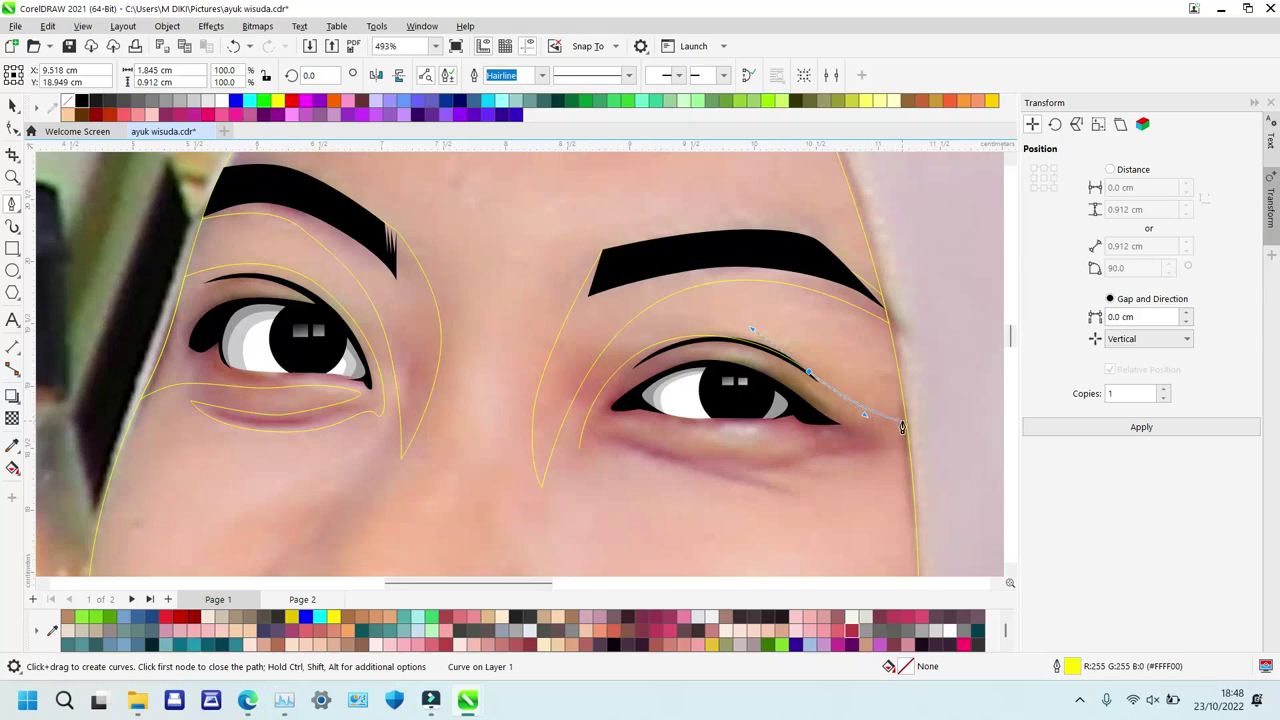
pyautogui.hscroll(3, 902, 428)
pyautogui.moveTo(788, 437); pyautogui.dragTo(630, 480)
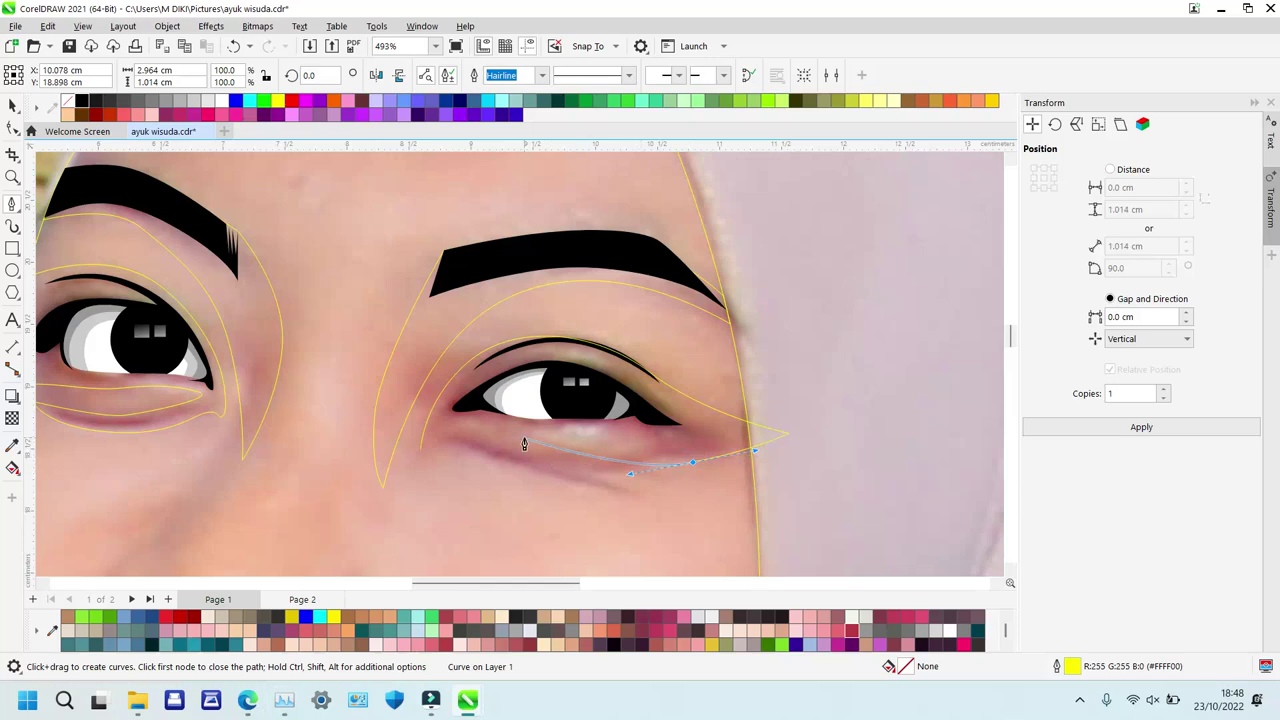
pyautogui.moveTo(559, 476); pyautogui.dragTo(489, 473)
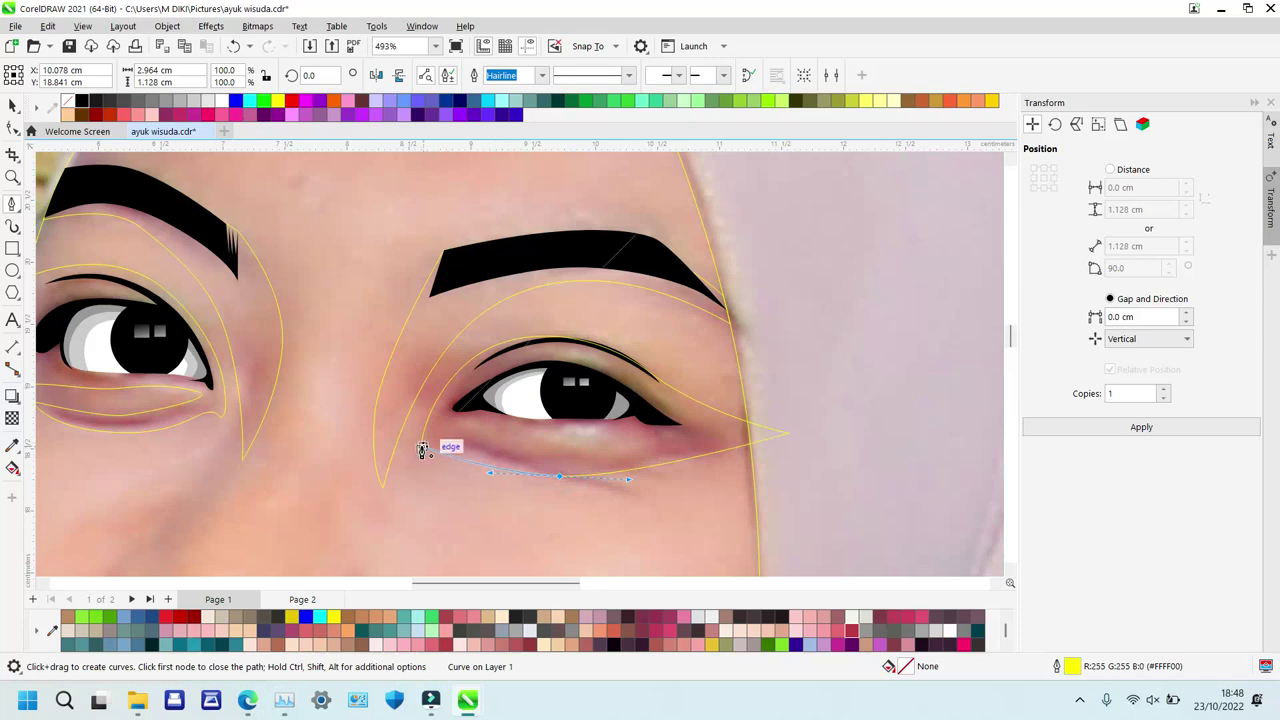
pyautogui.moveTo(422, 449); pyautogui.dragTo(463, 443)
# Intersect the curve surrounding the right eye with the face outline and delete the original curve.
pyautogui.press('space')
pyautogui.keyDown('shift'); pyautogui.click(690, 339); pyautogui.keyUp('shift')
pyautogui.hotkey('alt', 'i')
pyautogui.click(711, 423)
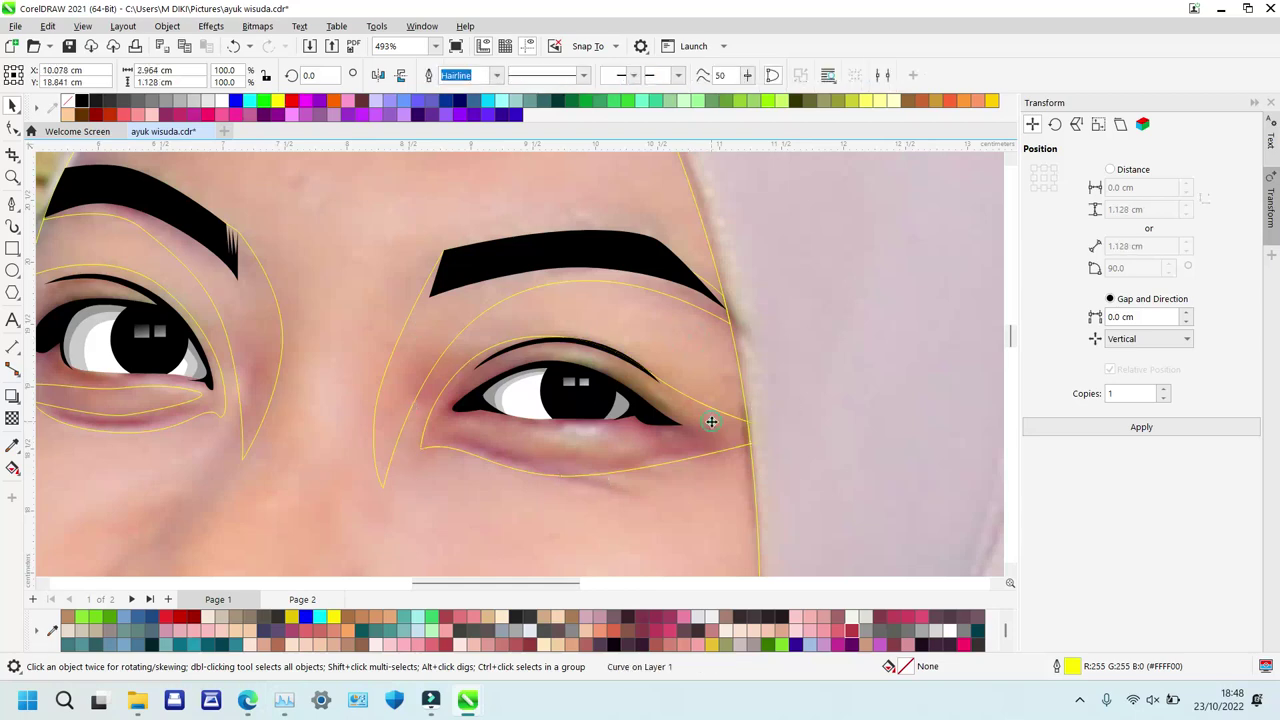
pyautogui.press('Delete')
# Draw a closed under-eye shading curve about 2.29 by 0.58 cm along the fold below the right eye.
pyautogui.press('z')
pyautogui.scroll(-2, 581, 395)
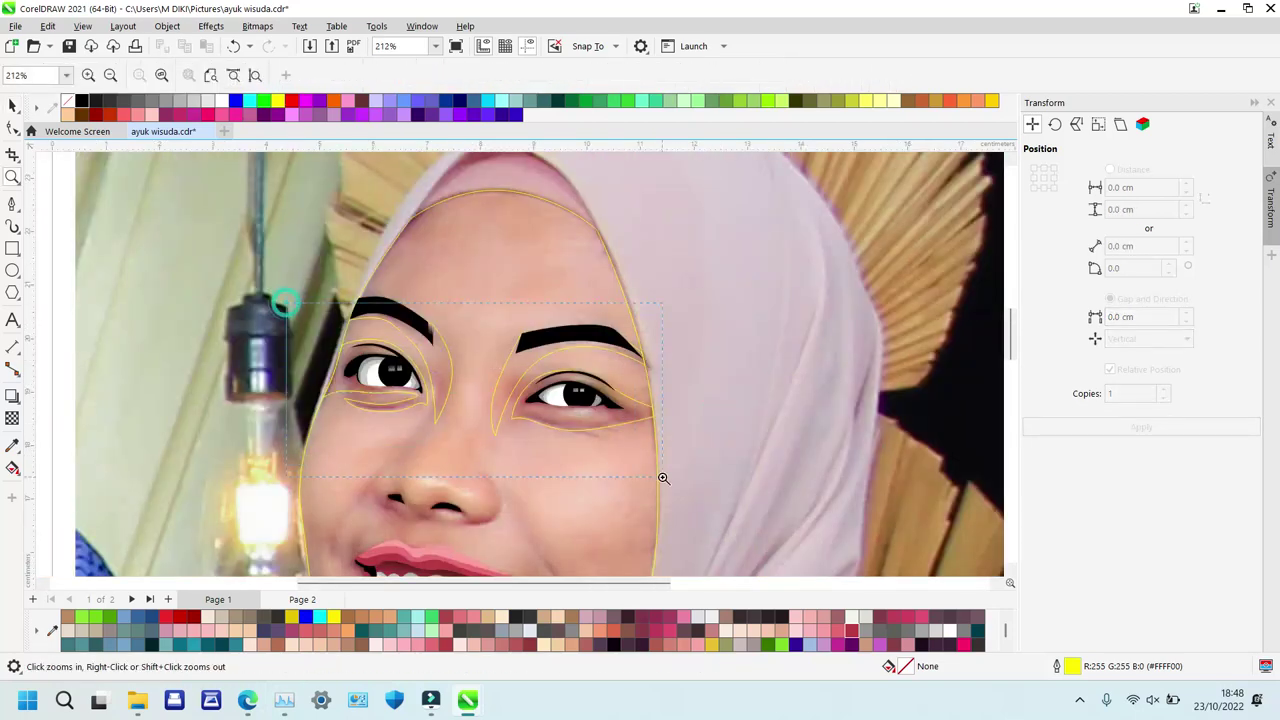
pyautogui.moveTo(705, 471); pyautogui.dragTo(705, 471)
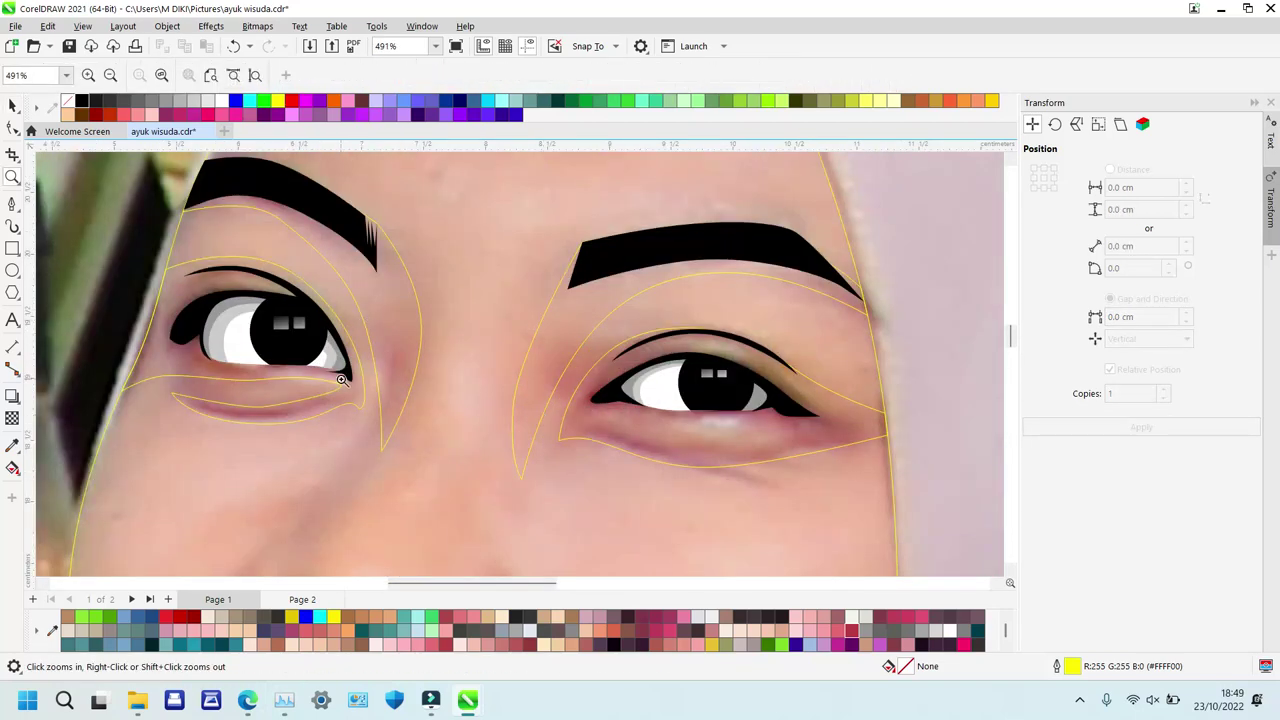
pyautogui.press('space')
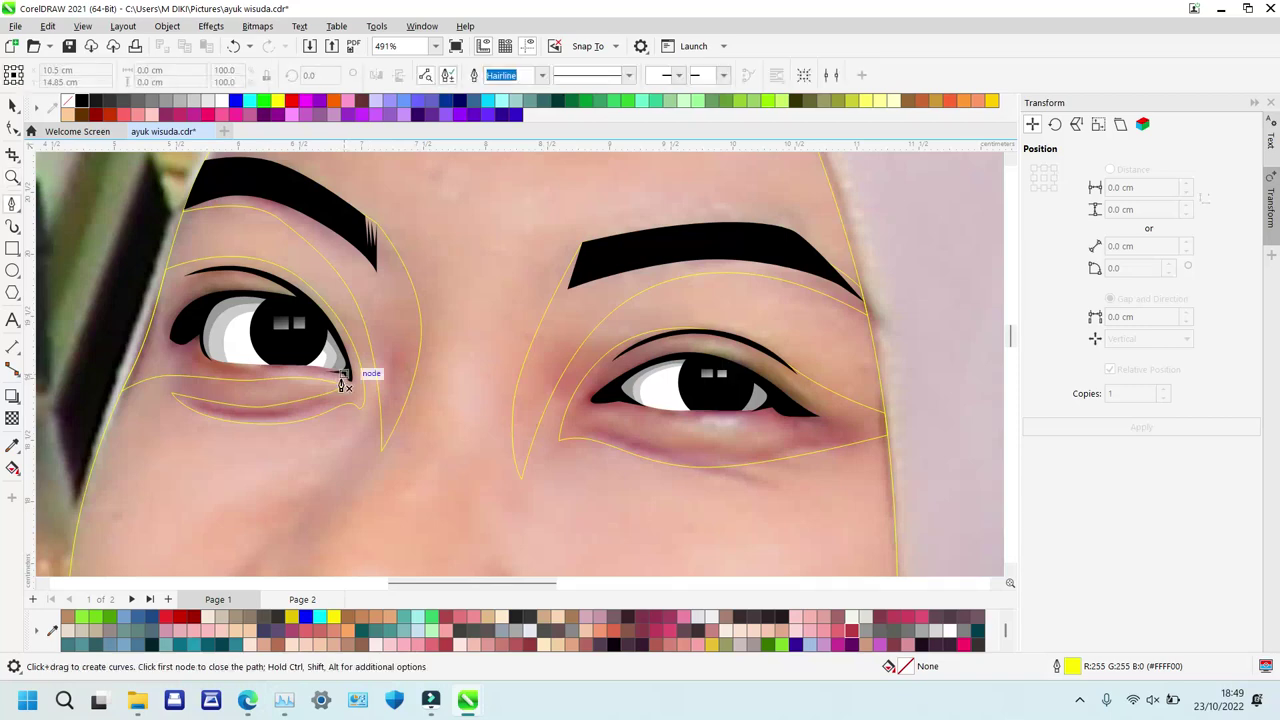
pyautogui.click(549, 456)
pyautogui.moveTo(612, 432); pyautogui.dragTo(778, 448)
pyautogui.click(833, 457)
pyautogui.moveTo(739, 502); pyautogui.dragTo(717, 505)
pyautogui.click(738, 502)
pyautogui.click(552, 452)
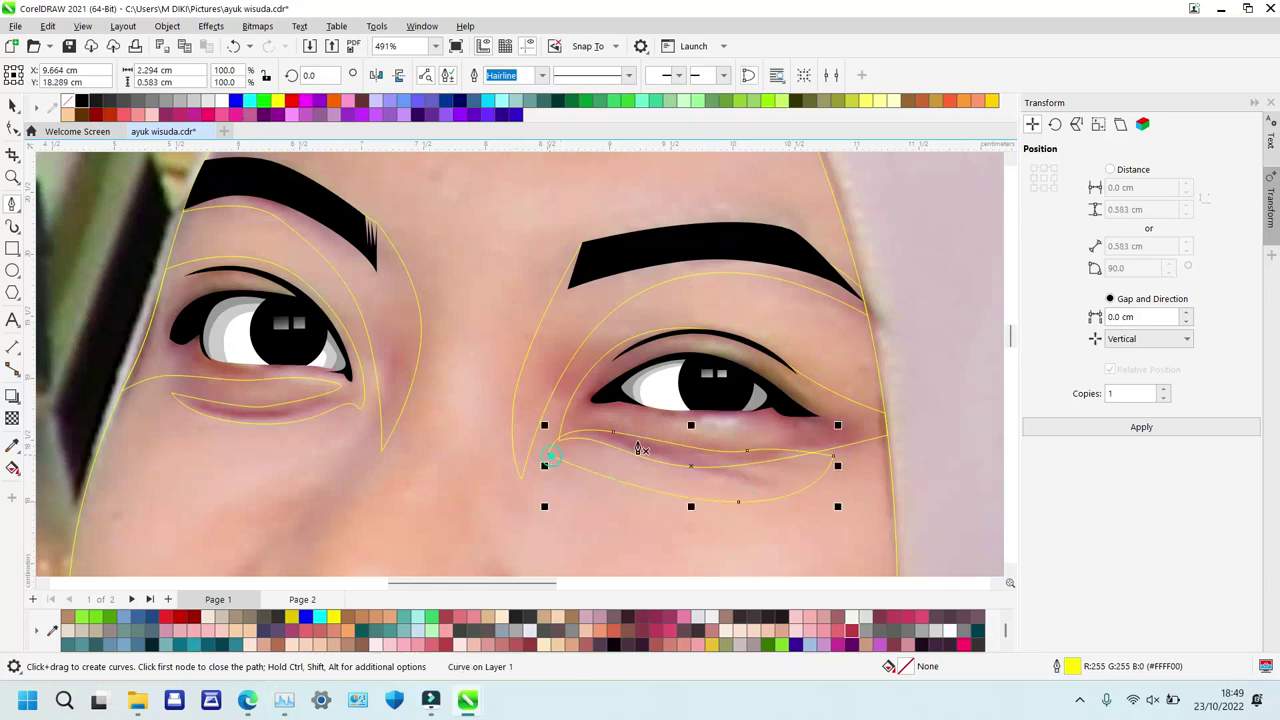
# Intersect the under-eye fold curve with the shape surrounding the right eye and delete the original curve.
pyautogui.press('space')
pyautogui.keyDown('shift'); pyautogui.click(661, 434); pyautogui.keyUp('shift')
pyautogui.hotkey('alt', 'i')
pyautogui.click(693, 490)
pyautogui.press('Delete')
# Draw a closed inner shading curve about 2.59 by 0.82 cm along the right eye's lower lid and back over its upper crease.
pyautogui.press('space')
pyautogui.click(549, 428)
pyautogui.moveTo(634, 412); pyautogui.dragTo(778, 413)
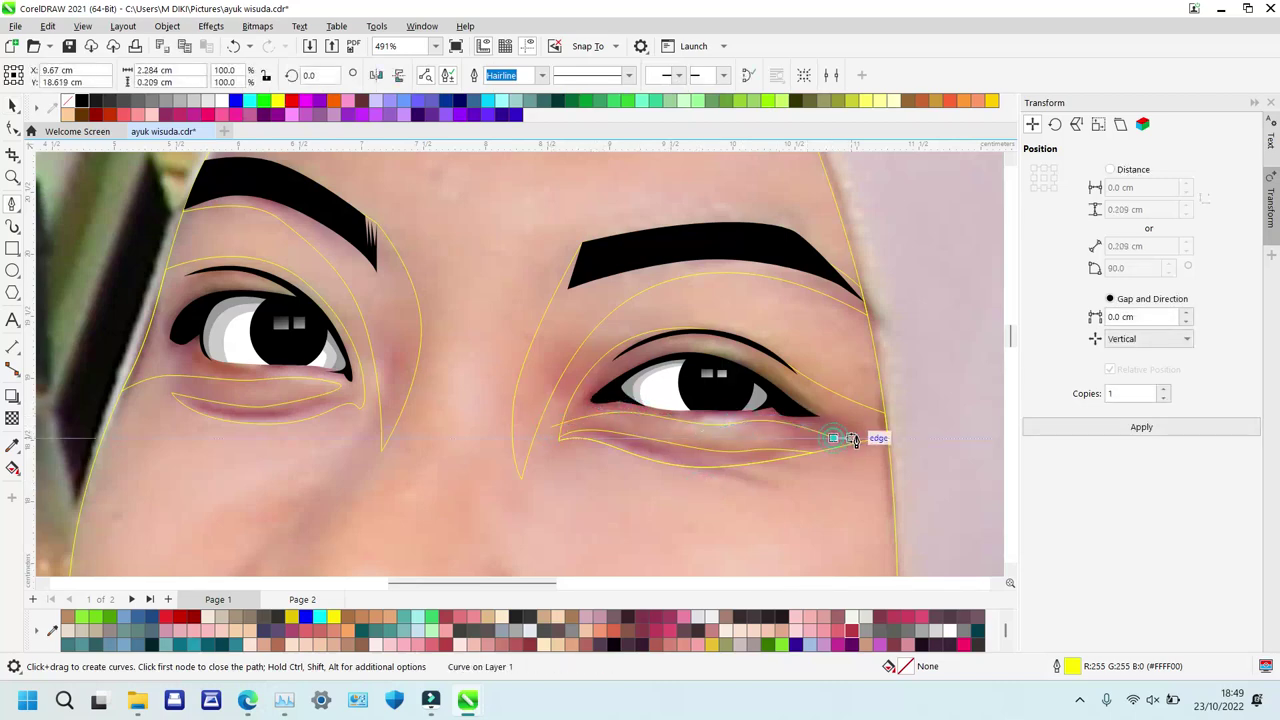
pyautogui.moveTo(870, 428); pyautogui.dragTo(676, 327)
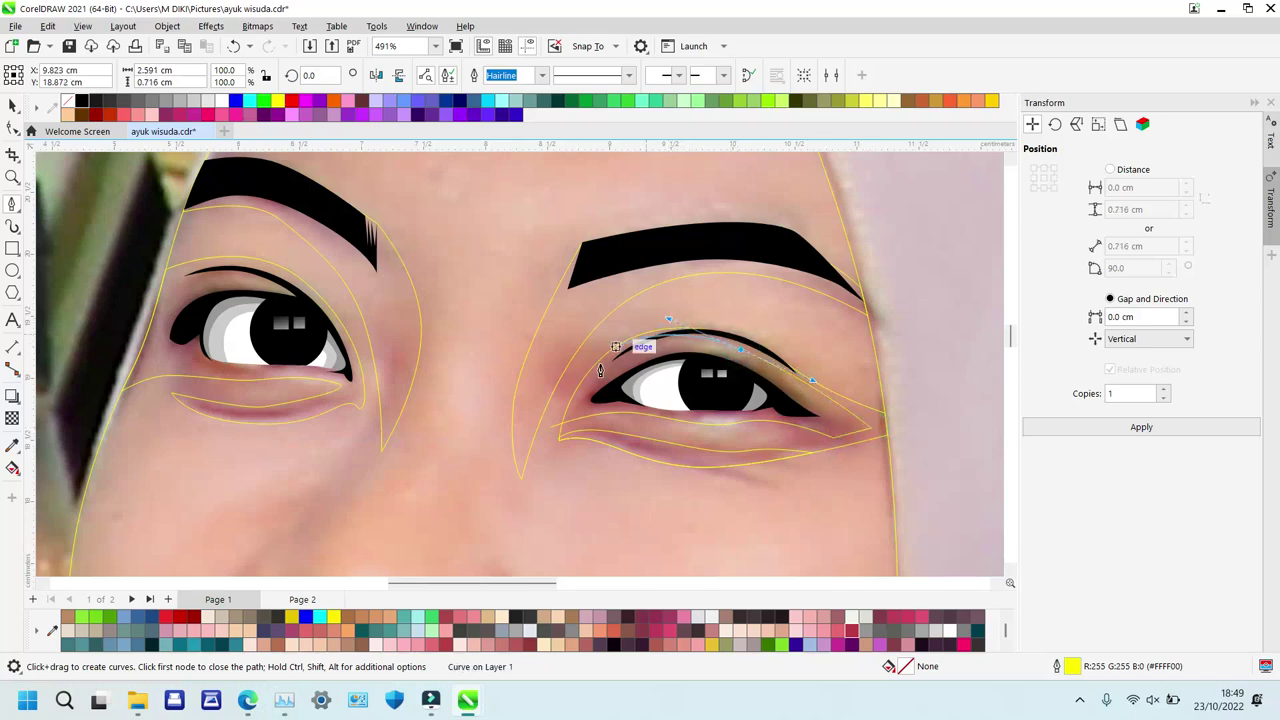
pyautogui.moveTo(550, 427); pyautogui.dragTo(609, 355)
# Intersect the inner shading curve with the shape surrounding the right eye and delete the original curve.
pyautogui.press('space')
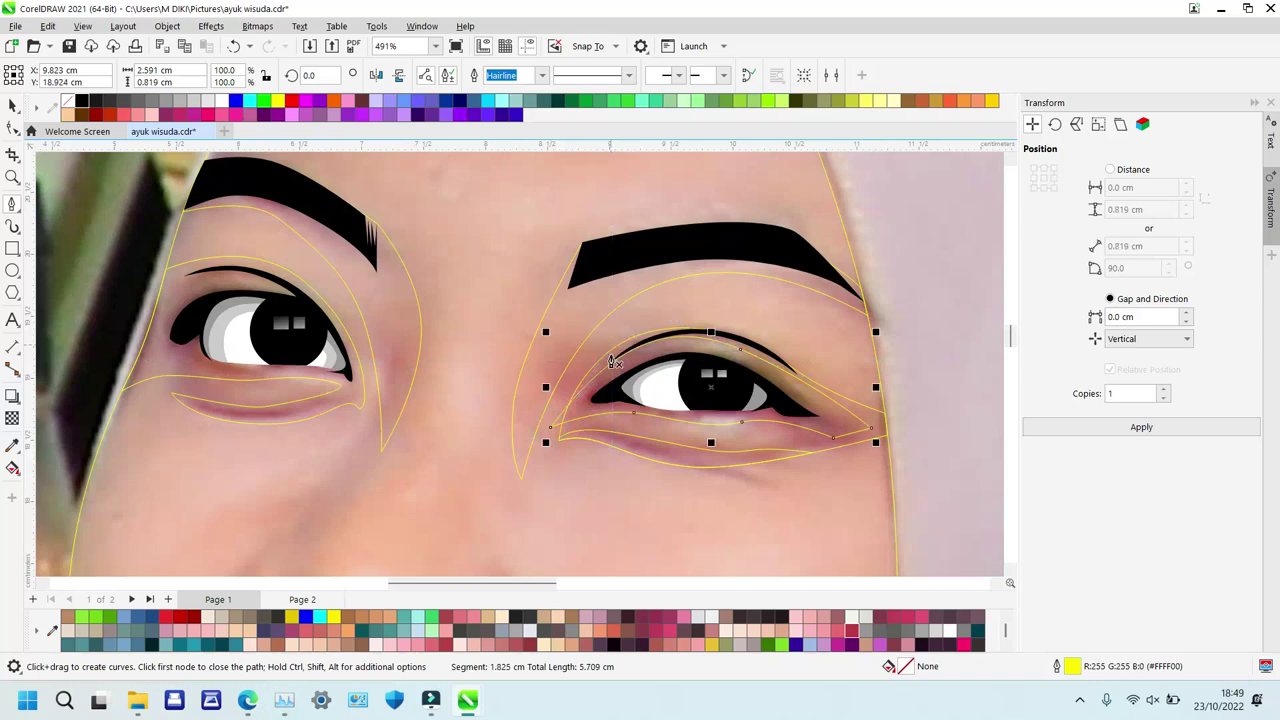
pyautogui.keyDown('shift'); pyautogui.click(654, 430); pyautogui.keyUp('shift')
pyautogui.hotkey('alt', 'i')
pyautogui.click(849, 422)
# Draw a closed eyelid curve about 1.97 by 0.66 cm between the right eye's crease and the eyebrow.
pyautogui.press('space')
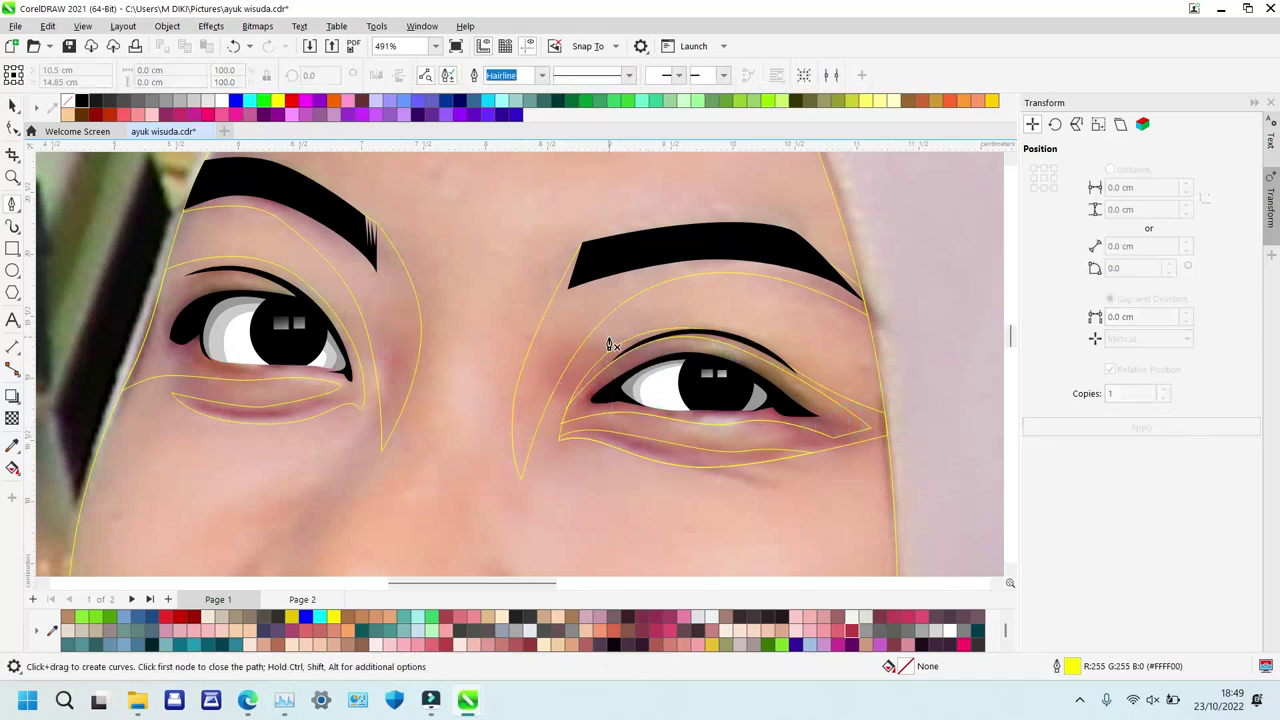
pyautogui.moveTo(700, 279); pyautogui.dragTo(763, 271)
pyautogui.moveTo(834, 326); pyautogui.dragTo(773, 343)
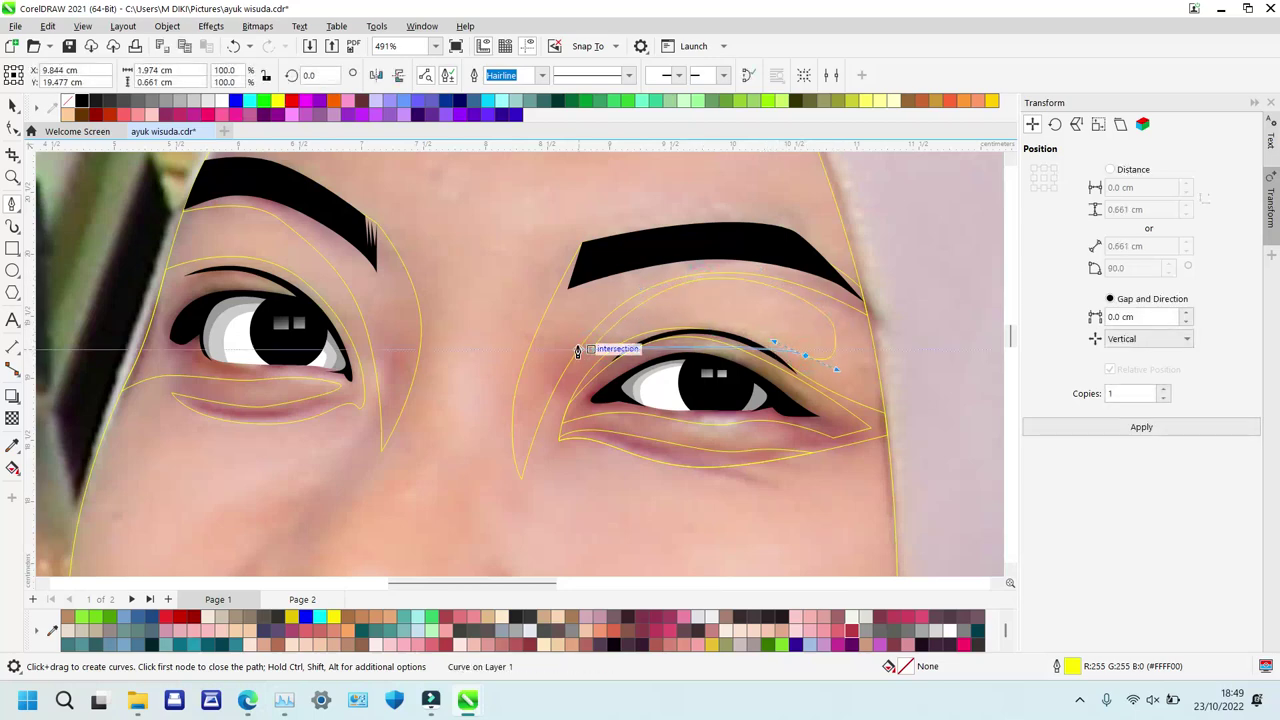
pyautogui.moveTo(591, 354); pyautogui.dragTo(702, 294)
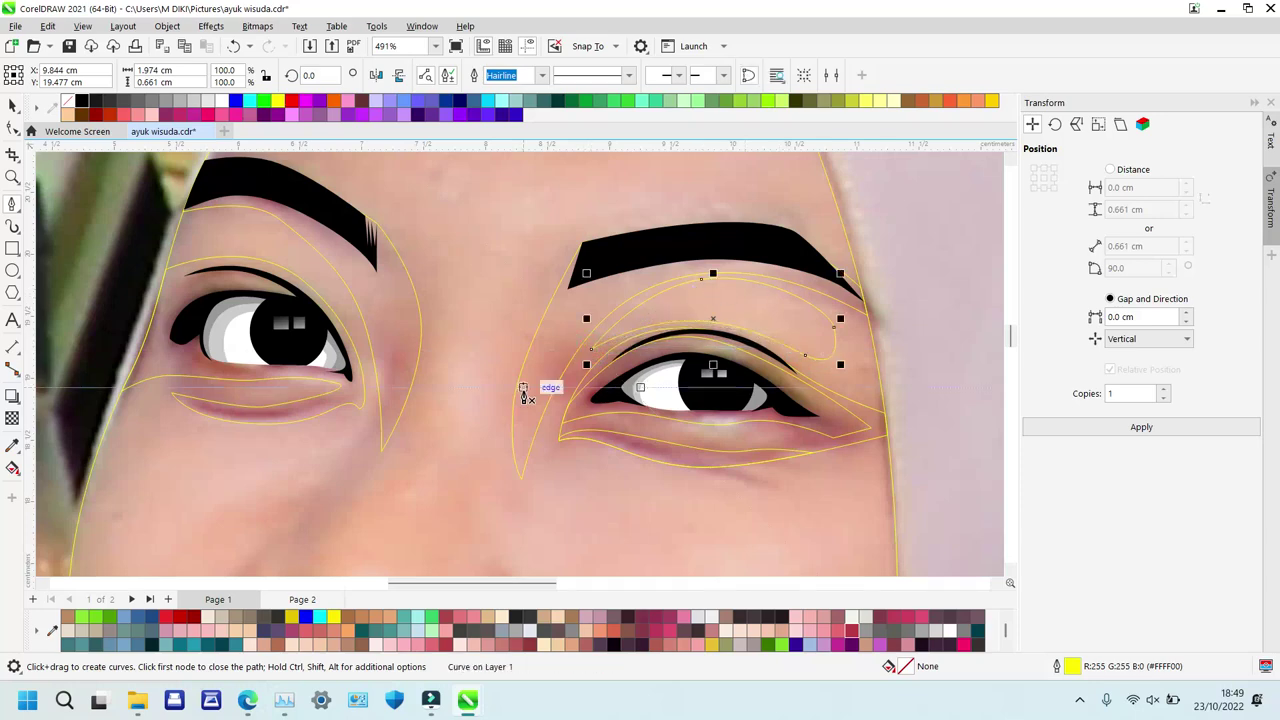
# Draw a closed eyelid curve about 1.4 by 0.7 cm between the left eye's crease and the eyebrow.
pyautogui.click(174, 258)
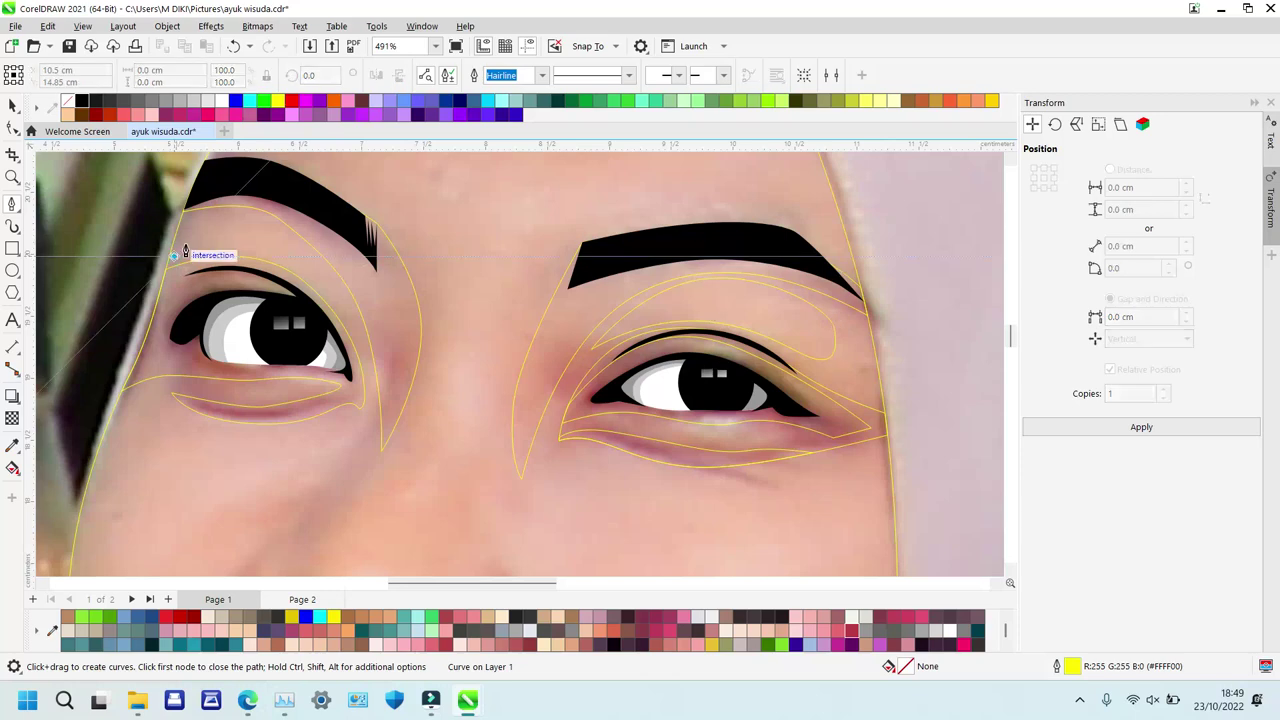
pyautogui.moveTo(225, 223); pyautogui.dragTo(252, 223)
pyautogui.doubleClick(269, 227)
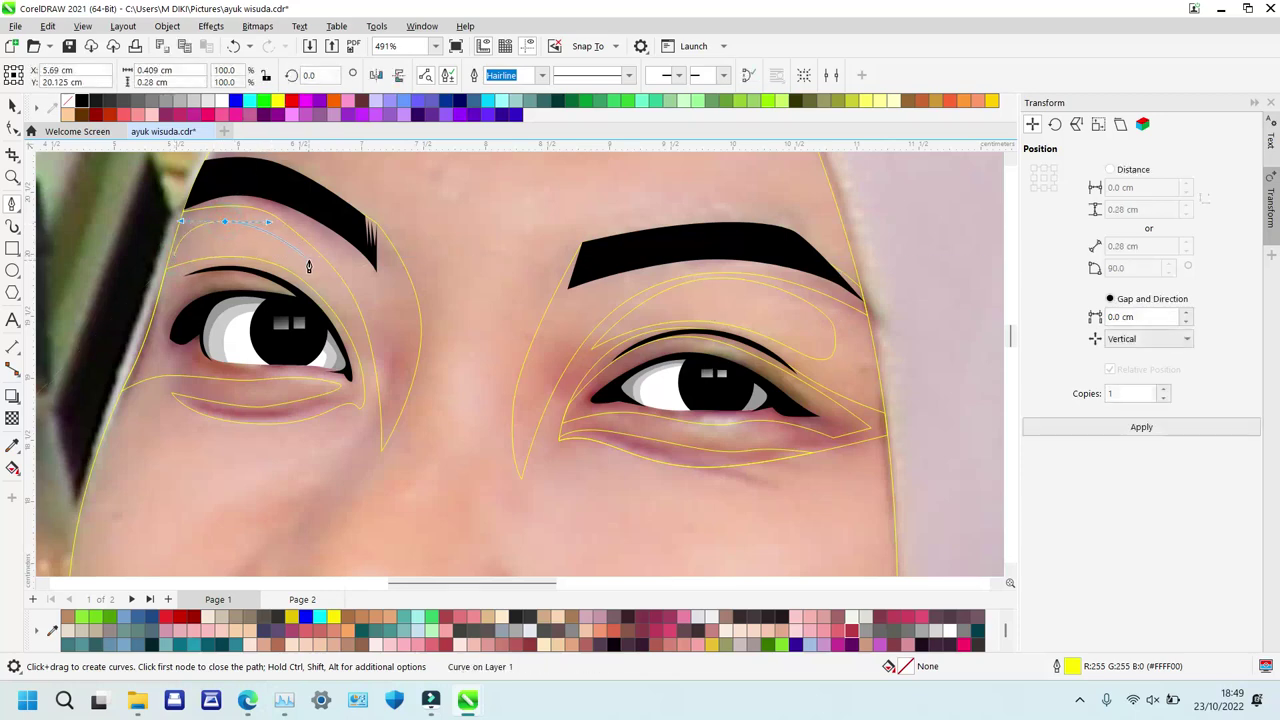
pyautogui.moveTo(325, 272); pyautogui.dragTo(343, 299)
pyautogui.click(347, 308)
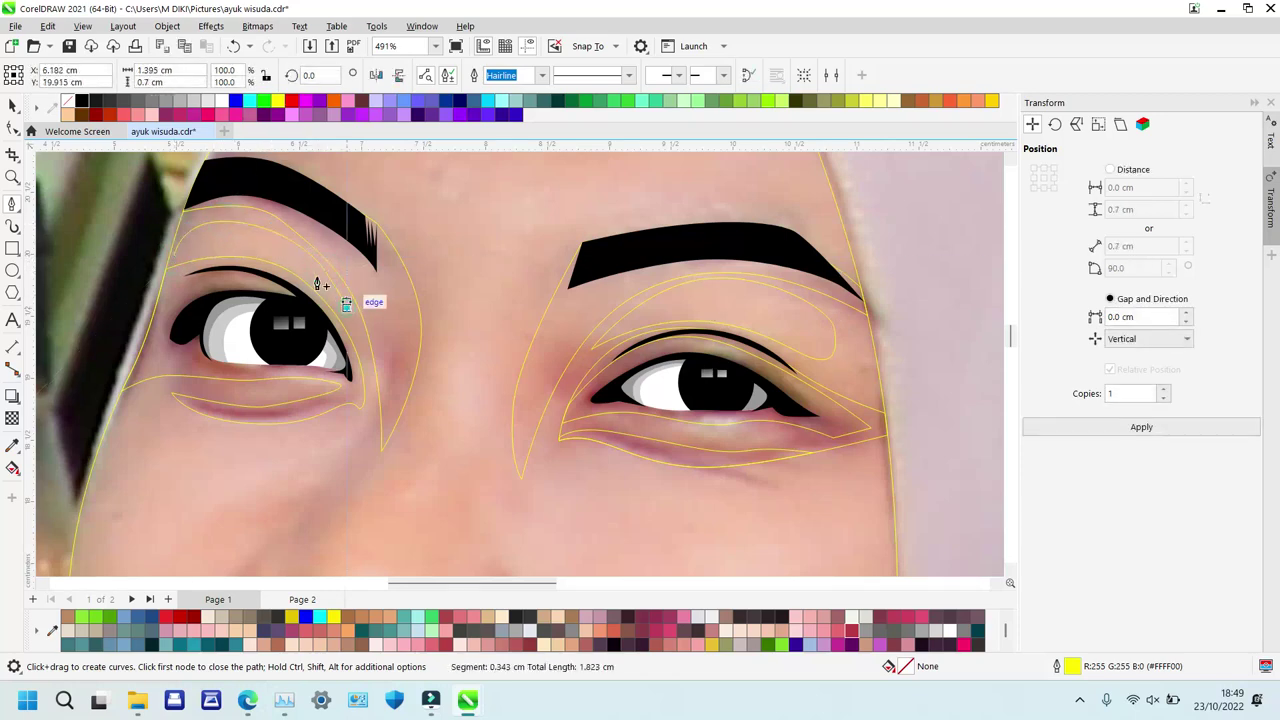
pyautogui.moveTo(174, 257); pyautogui.dragTo(268, 216)
pyautogui.press('z')
pyautogui.moveTo(92, 228); pyautogui.dragTo(478, 474)
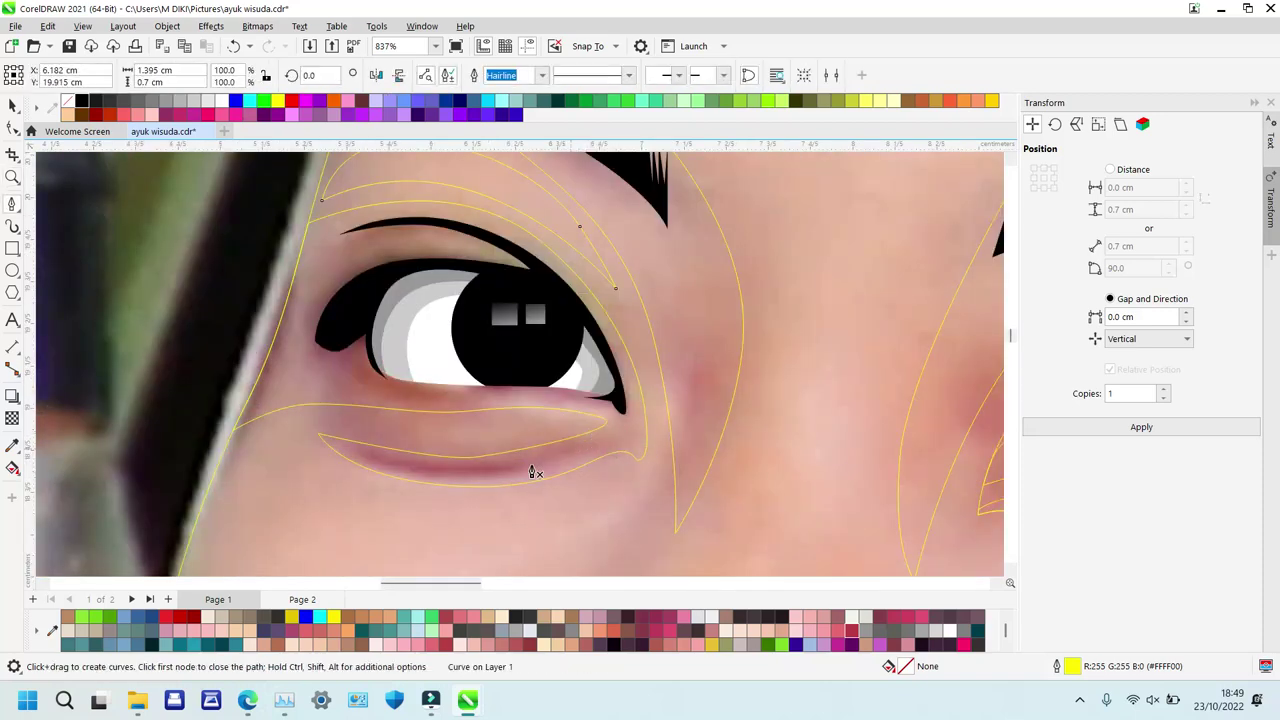
pyautogui.click(298, 424)
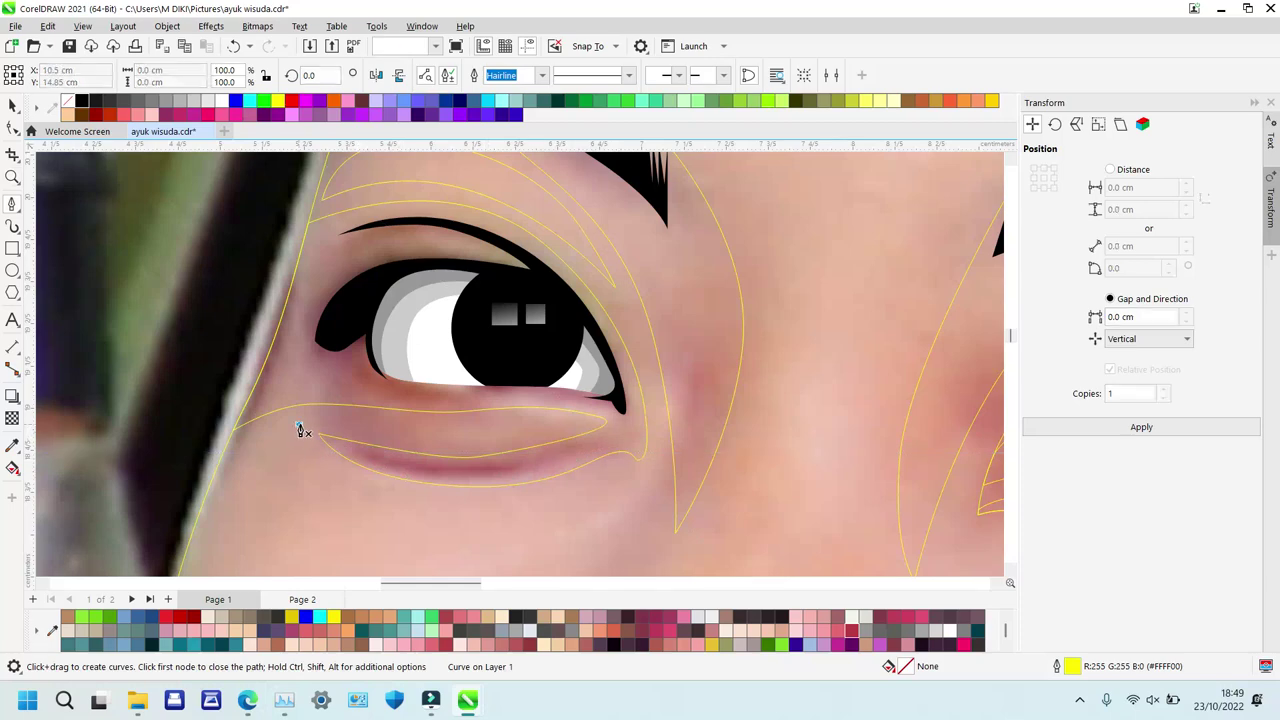
pyautogui.click(589, 441)
pyautogui.hotkey('ctrl', 'z')
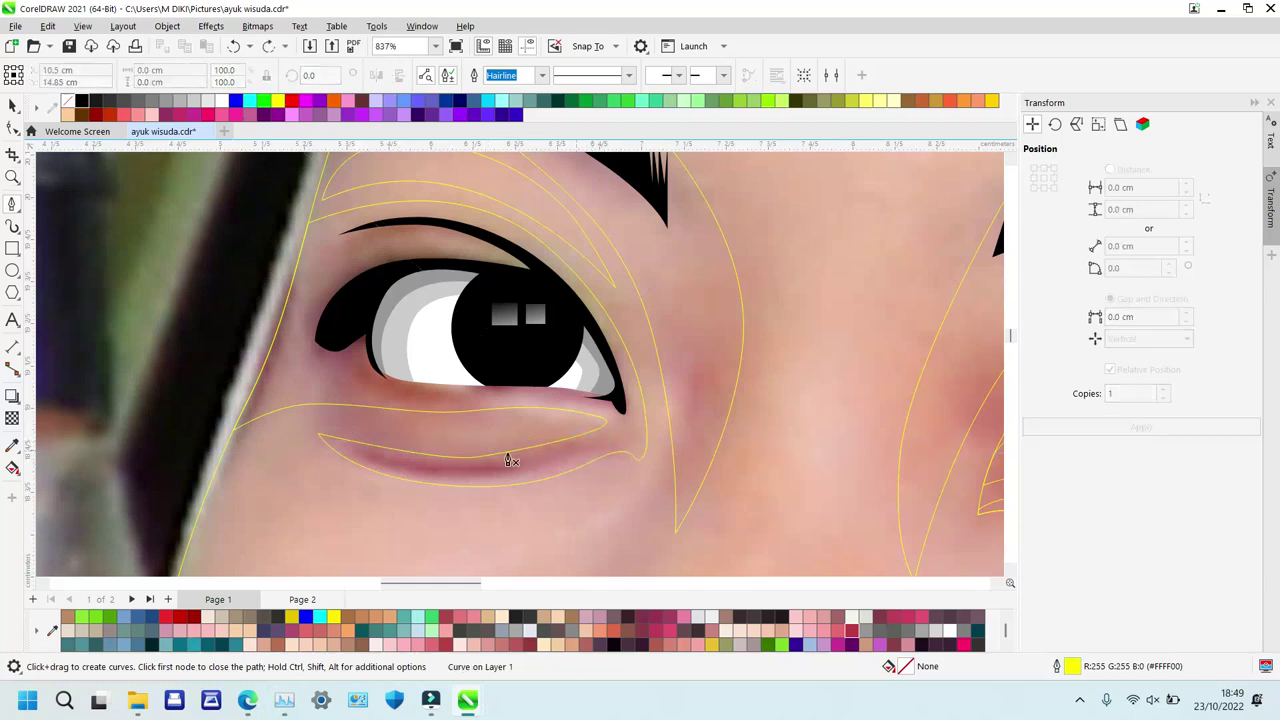
# Draw a closed crescent curve about 1.38 cm wide over the shadow fold beneath the left eye.
pyautogui.click(308, 459)
pyautogui.moveTo(534, 470); pyautogui.dragTo(623, 432)
pyautogui.doubleClick(580, 420)
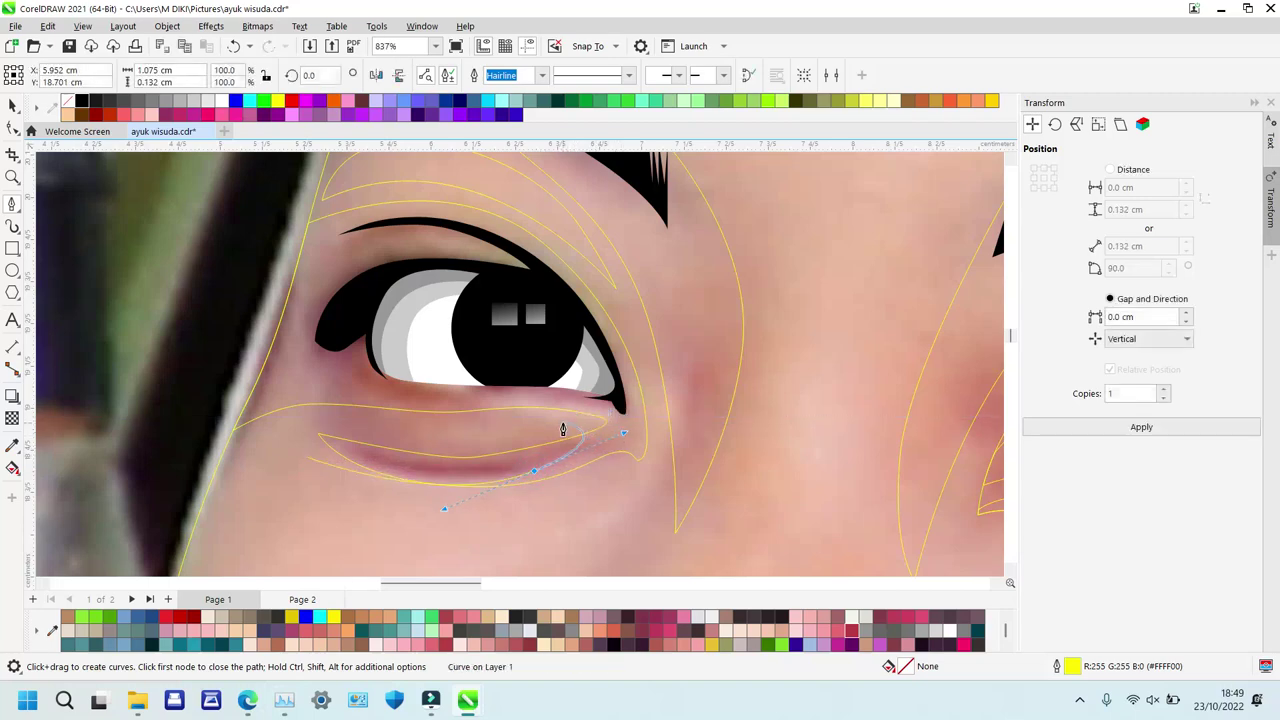
pyautogui.click(593, 425)
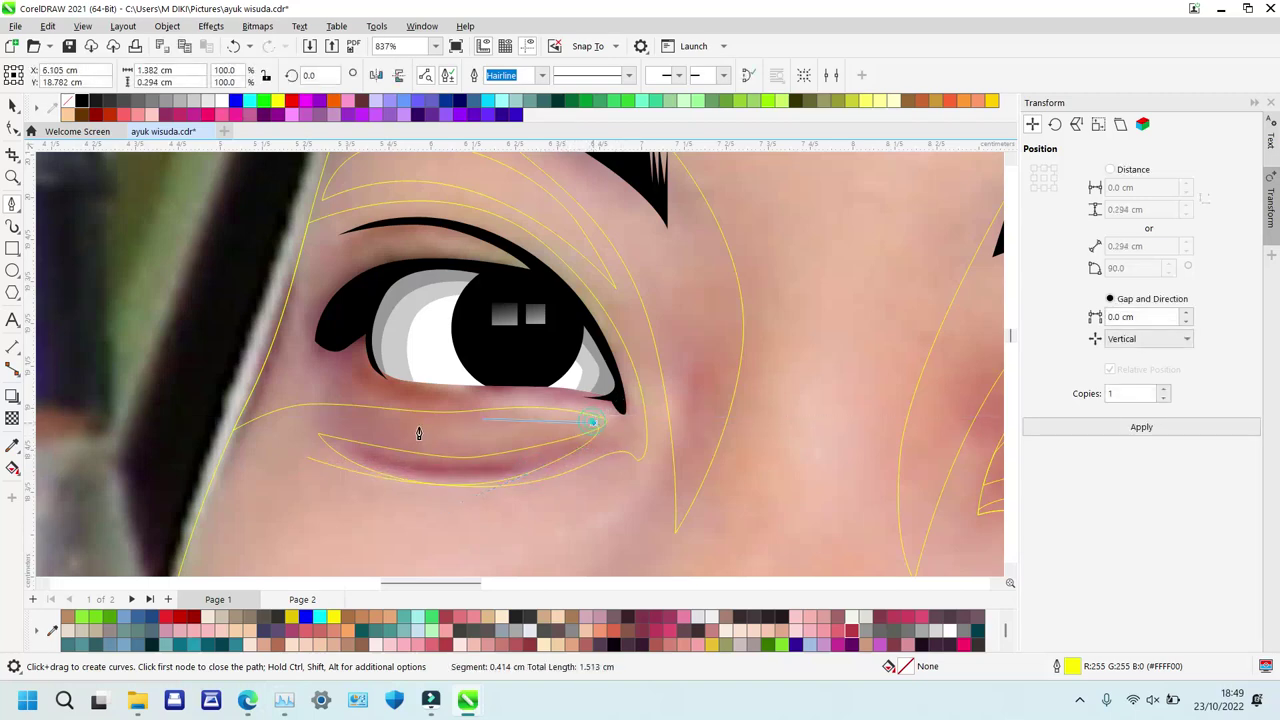
pyautogui.moveTo(292, 422); pyautogui.dragTo(315, 458)
pyautogui.click(308, 458)
# Intersect the crescent curve with the shading shape surrounding the left eye and delete the original curve.
pyautogui.press('space')
pyautogui.keyDown('shift'); pyautogui.click(629, 426); pyautogui.keyUp('shift')
pyautogui.press('t')
pyautogui.click(475, 435)
pyautogui.press('space')
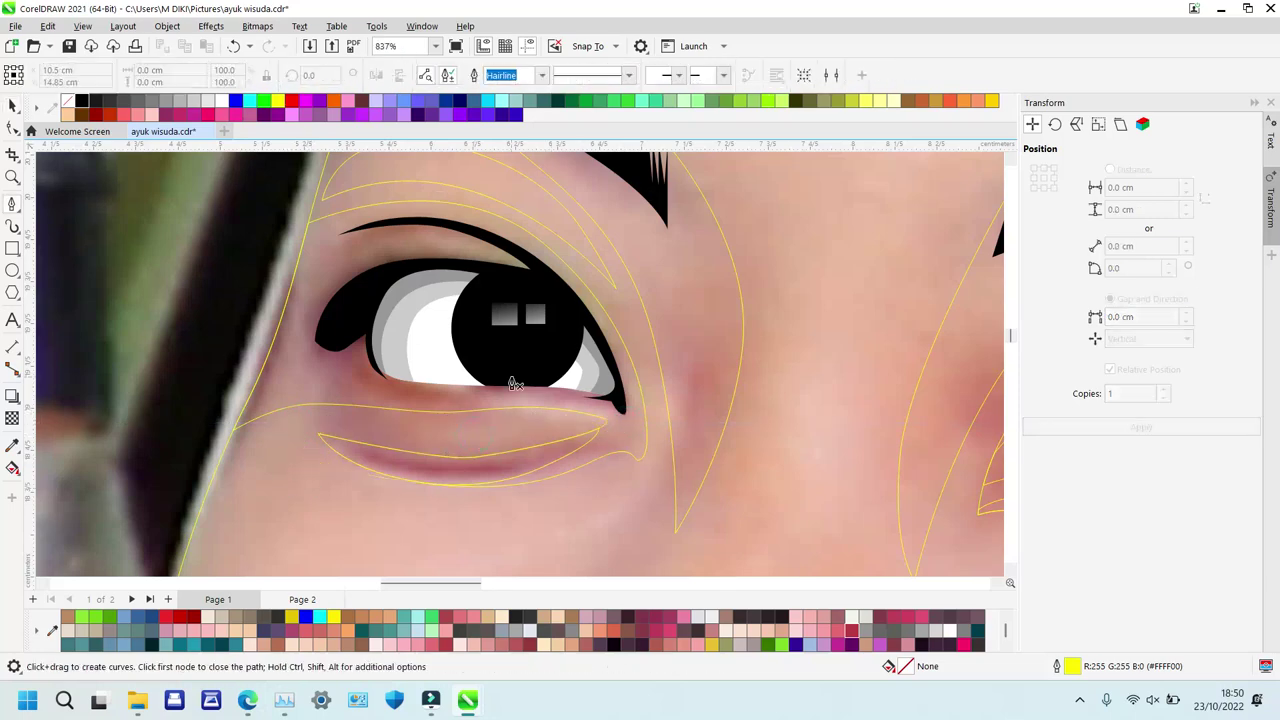
# Draw a closed inner shading curve about 1.6 by 1.03 cm over the left eye's upper crease and back along its lower lid.
pyautogui.click(635, 427)
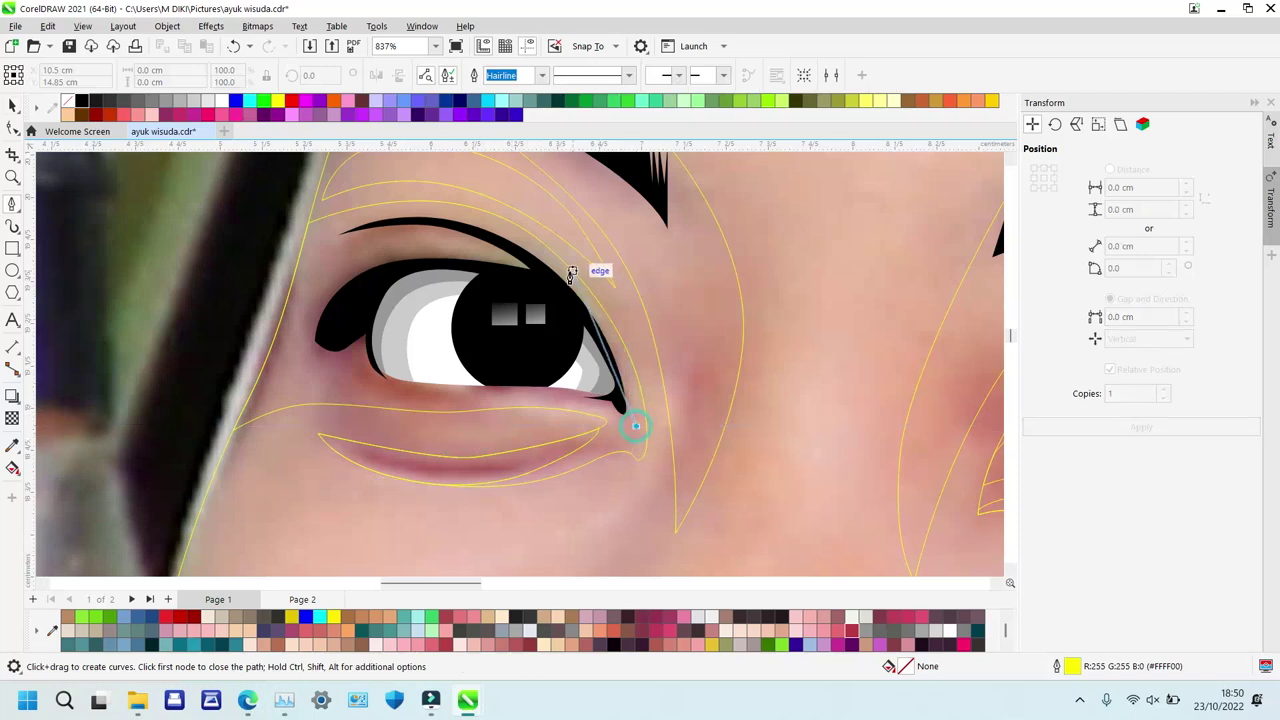
pyautogui.moveTo(565, 270); pyautogui.dragTo(500, 214)
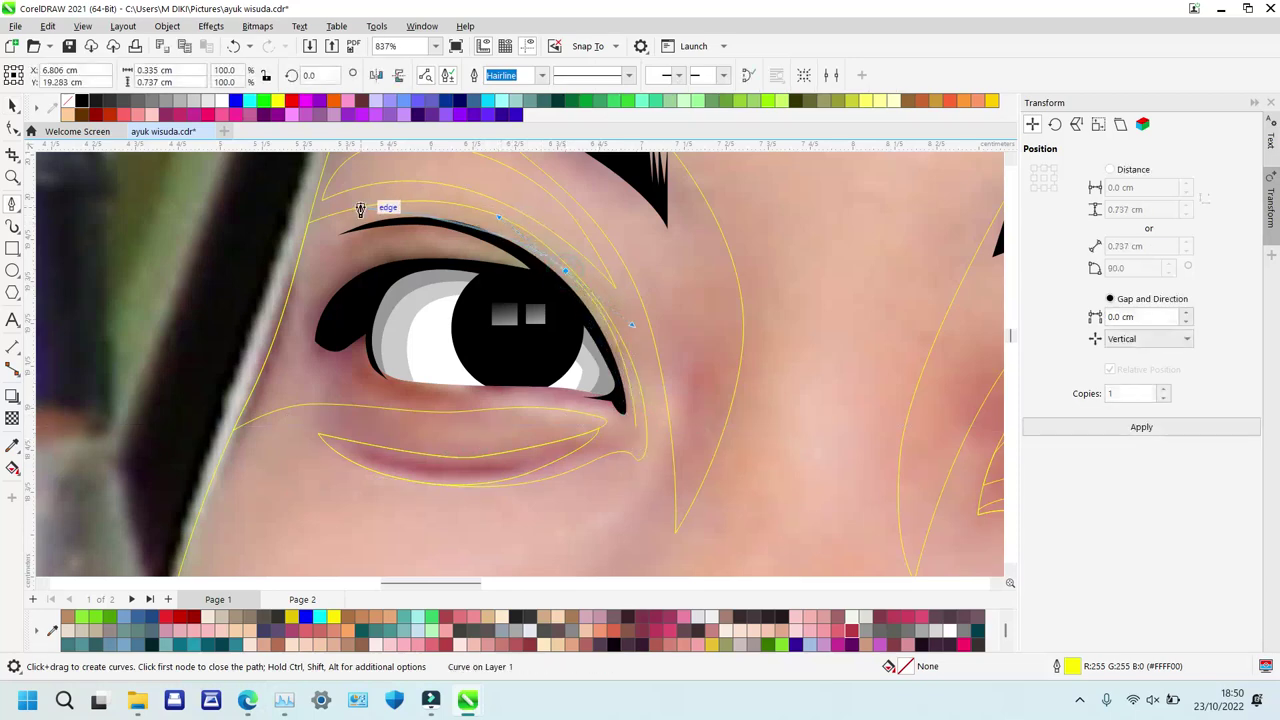
pyautogui.moveTo(346, 223); pyautogui.dragTo(279, 250)
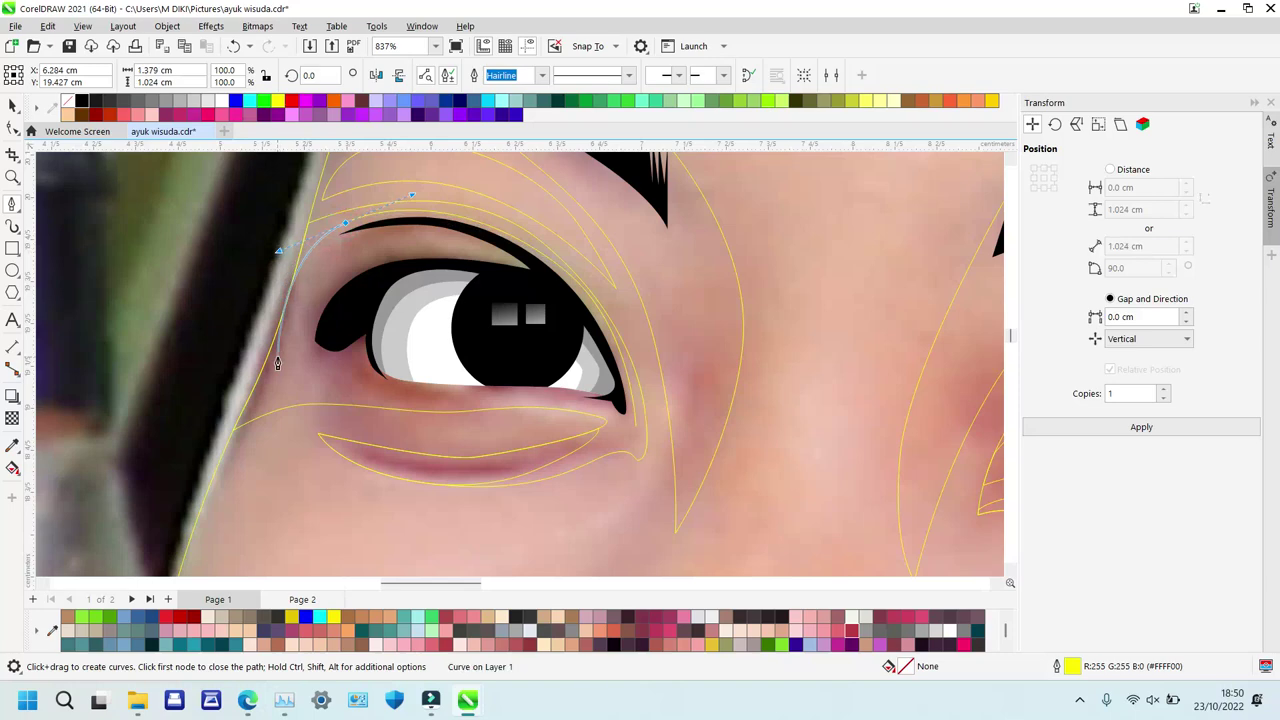
pyautogui.click(360, 247)
pyautogui.moveTo(301, 327); pyautogui.dragTo(282, 387)
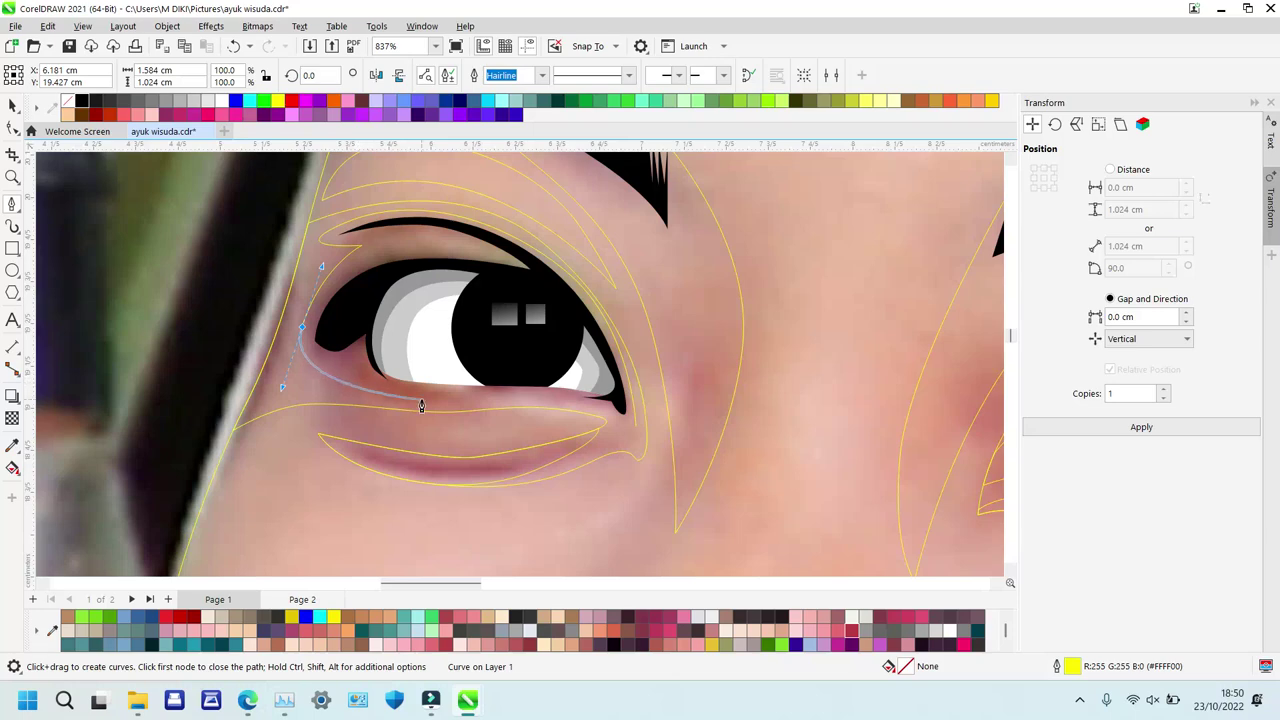
pyautogui.moveTo(443, 400); pyautogui.dragTo(611, 404)
pyautogui.click(635, 430)
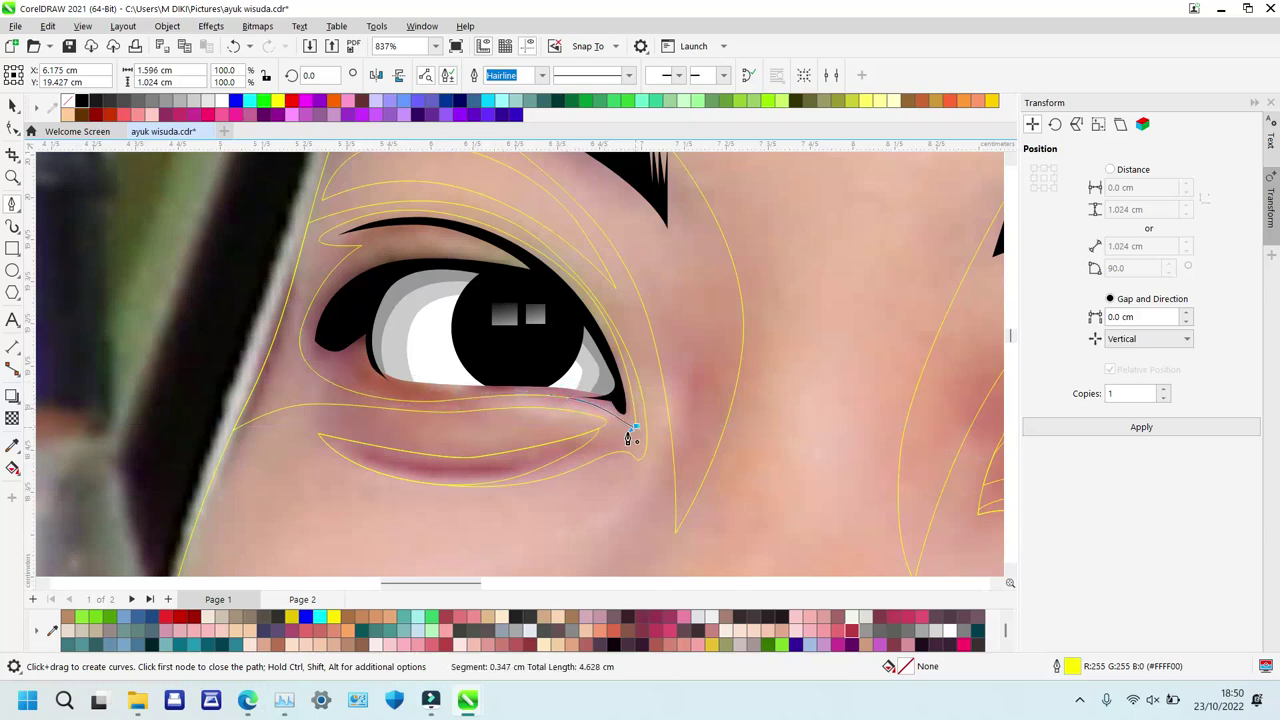
# Draw a closed narrow curve about 1.29 by 0.2 cm just below the right eye's lower lid.
pyautogui.press('z')
pyautogui.rightClick(667, 369)
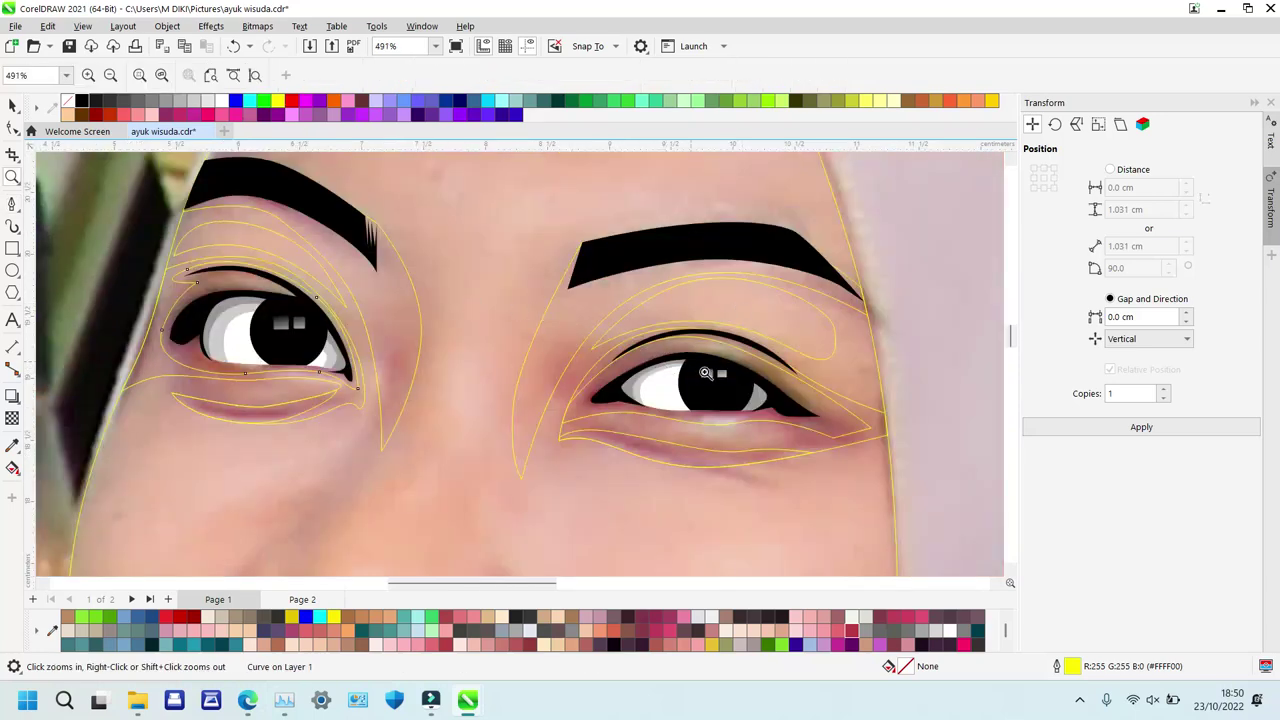
pyautogui.moveTo(744, 434); pyautogui.dragTo(855, 514)
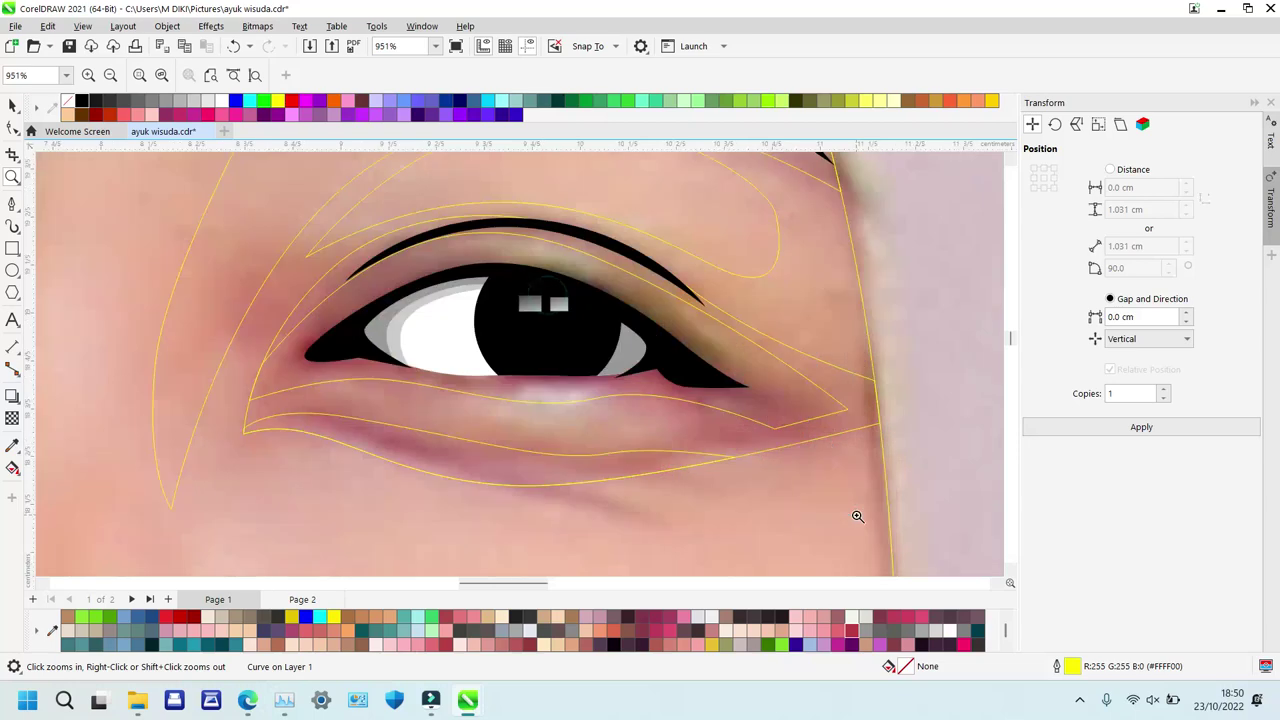
pyautogui.click(363, 392)
pyautogui.moveTo(567, 439); pyautogui.dragTo(643, 439)
pyautogui.click(671, 410)
pyautogui.moveTo(513, 407); pyautogui.dragTo(410, 410)
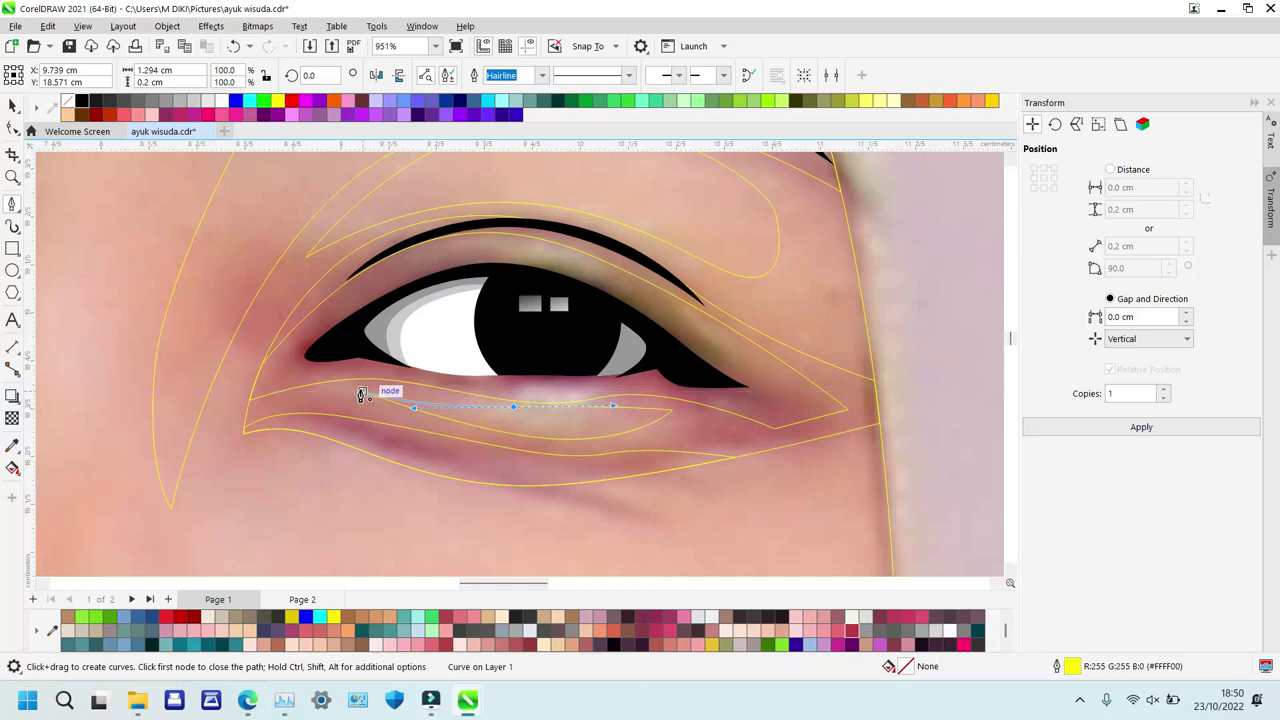
pyautogui.moveTo(365, 389); pyautogui.dragTo(441, 404)
# Draw a closed shading curve about 1.37 by 1.56 cm along the nose's left side, around the nostril wing and onto the cheek crease.
pyautogui.click(13, 177)
pyautogui.rightClick(165, 300)
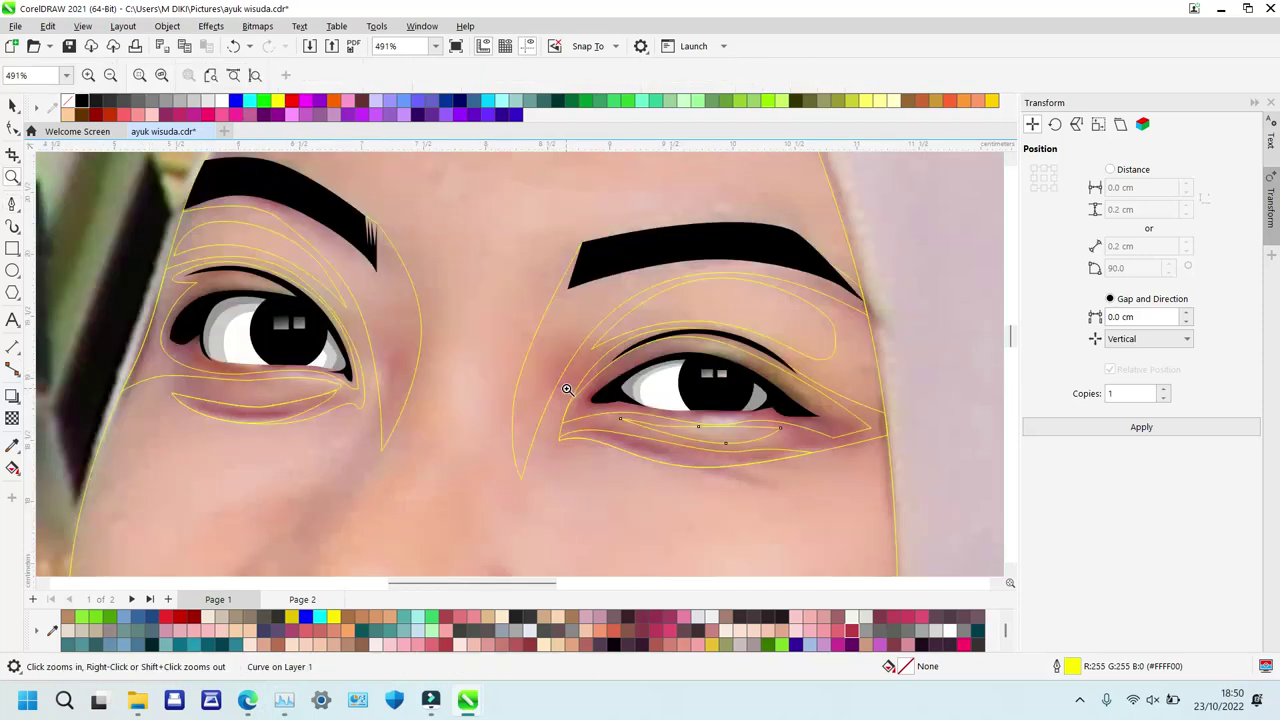
pyautogui.rightClick(567, 389)
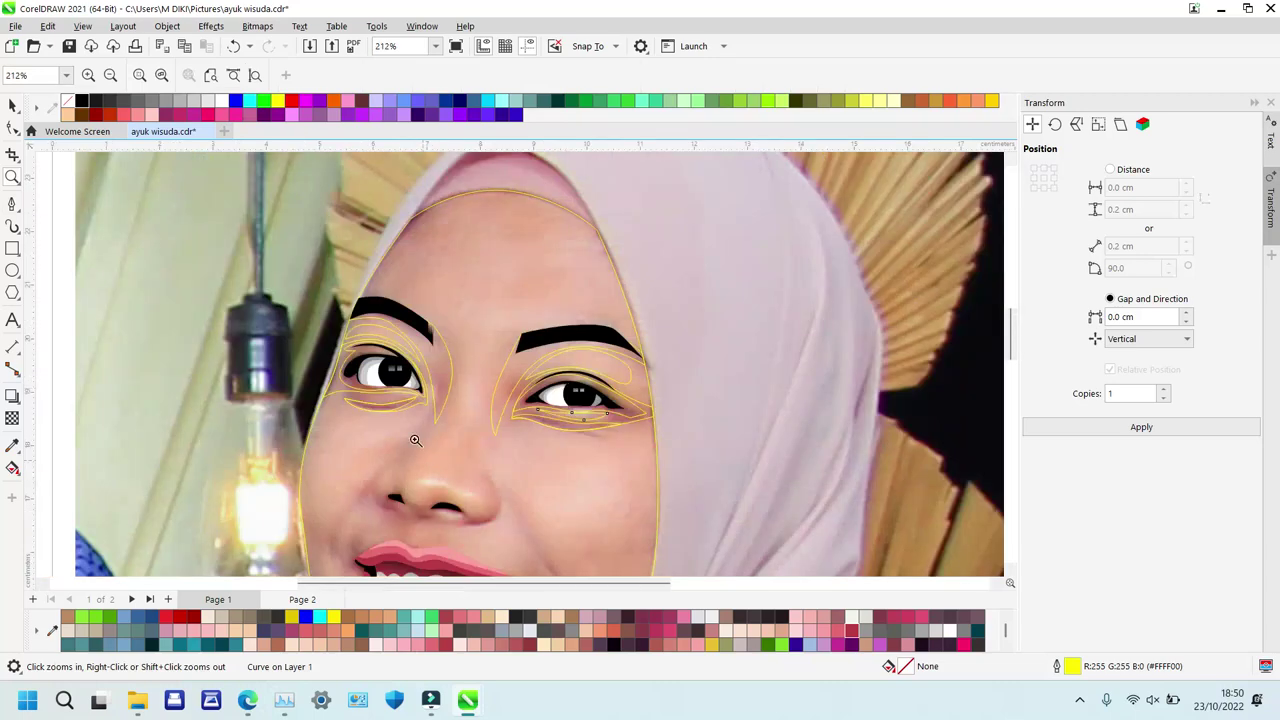
pyautogui.moveTo(557, 550); pyautogui.dragTo(557, 550)
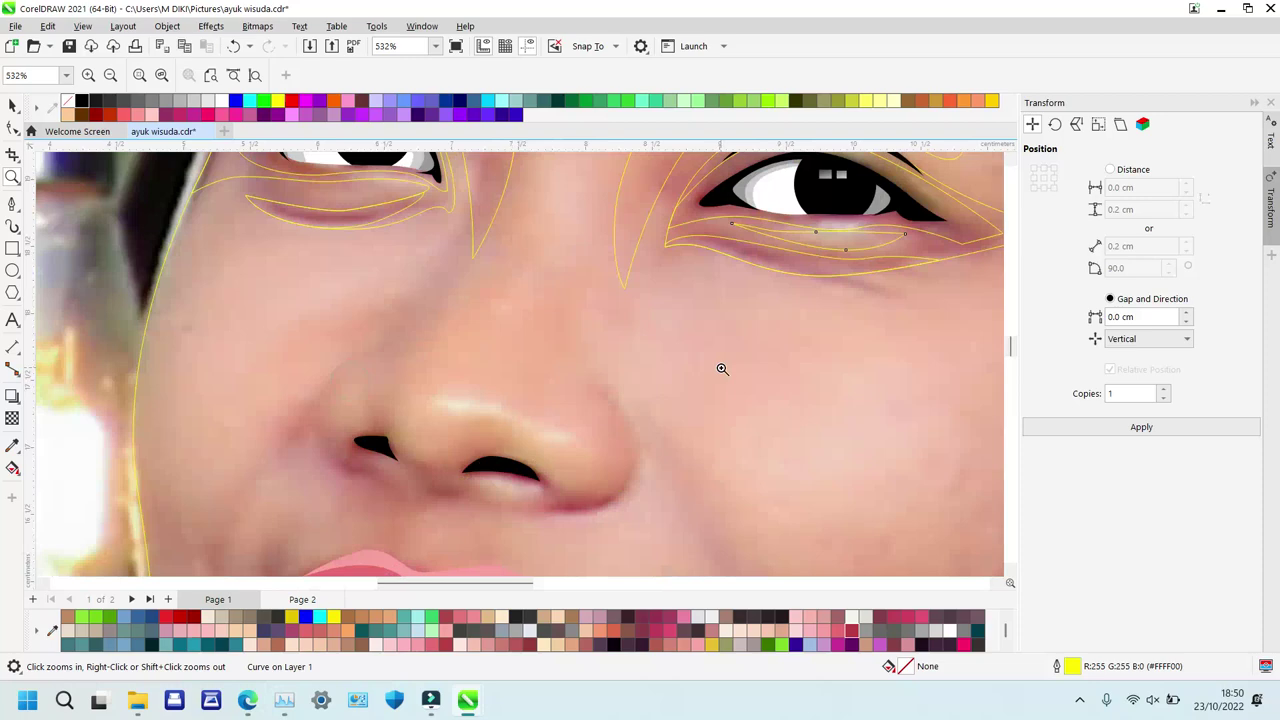
pyautogui.click(12, 204)
pyautogui.click(443, 277)
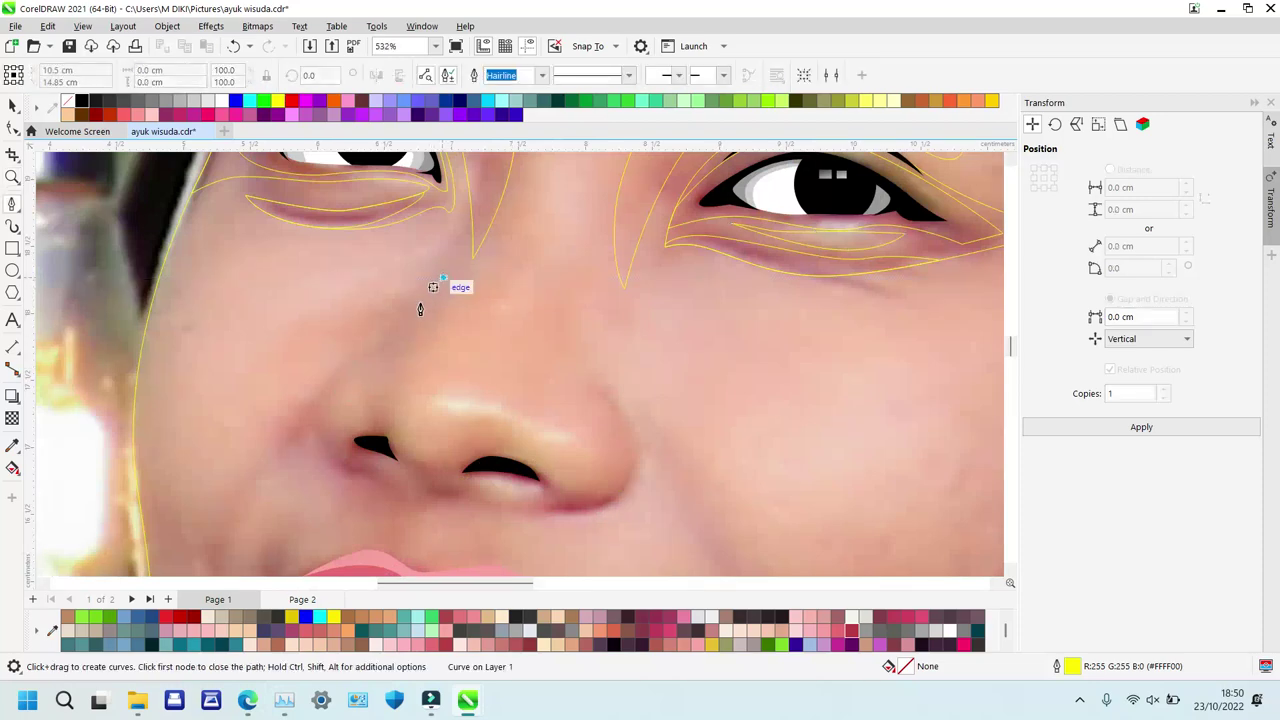
pyautogui.click(376, 368)
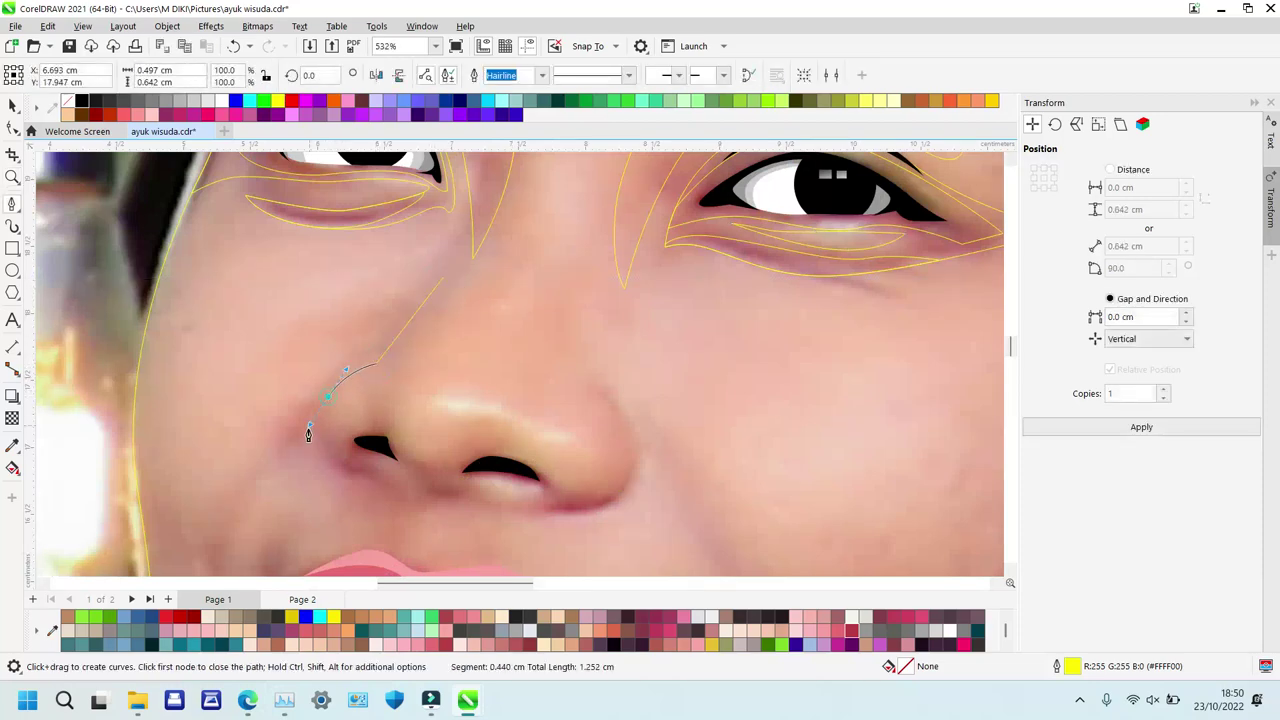
pyautogui.hotkey('ctrl', 'z')
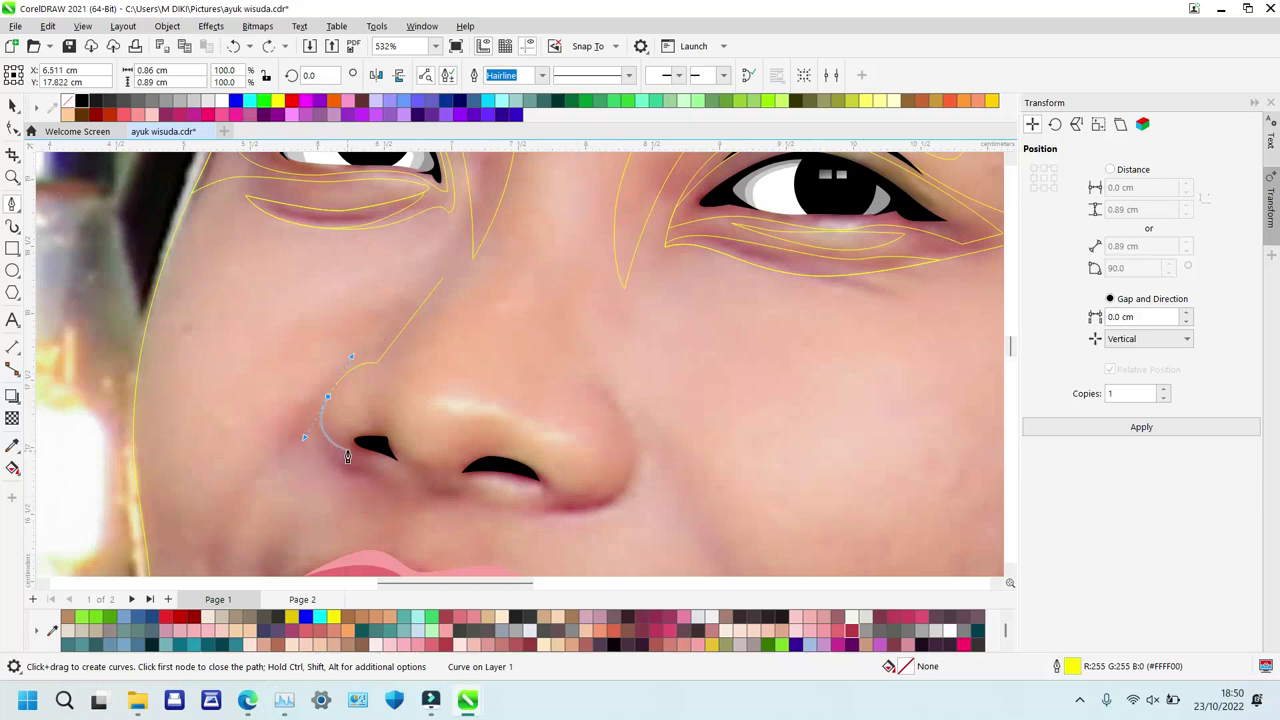
pyautogui.moveTo(345, 449); pyautogui.dragTo(358, 452)
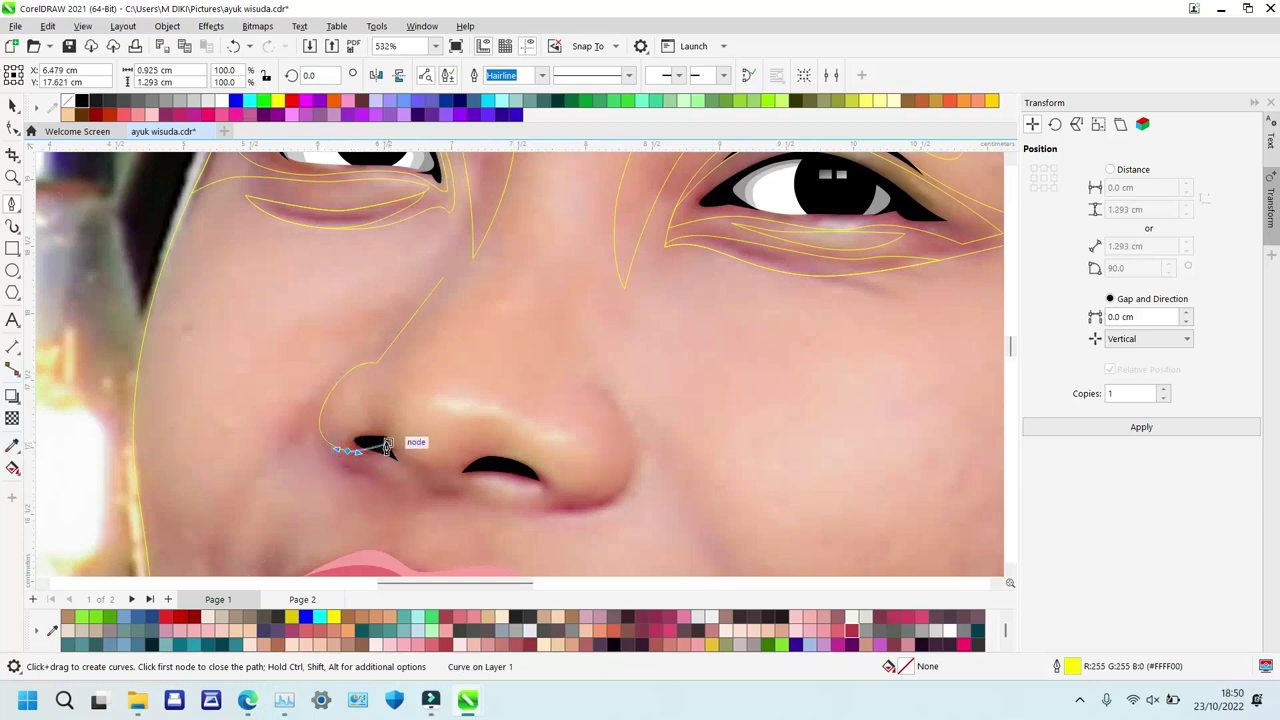
pyautogui.hotkey('ctrl', 'z')
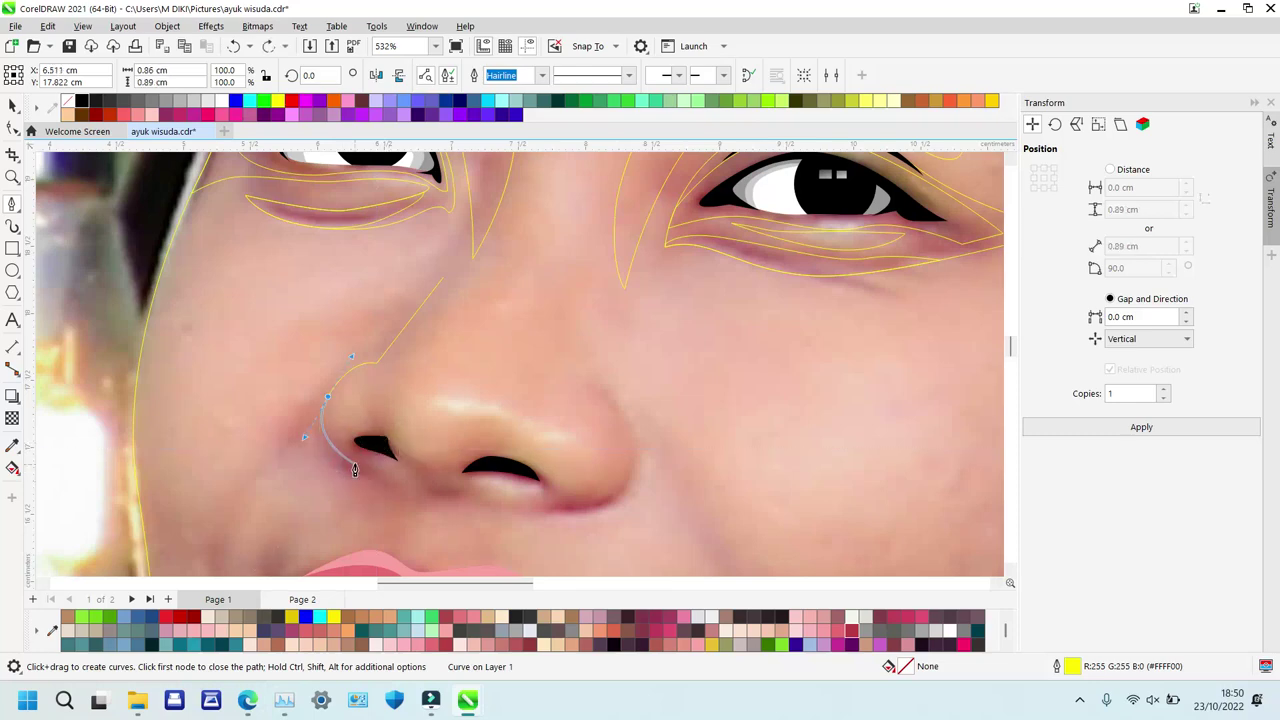
pyautogui.click(351, 469)
pyautogui.click(311, 453)
pyautogui.click(260, 487)
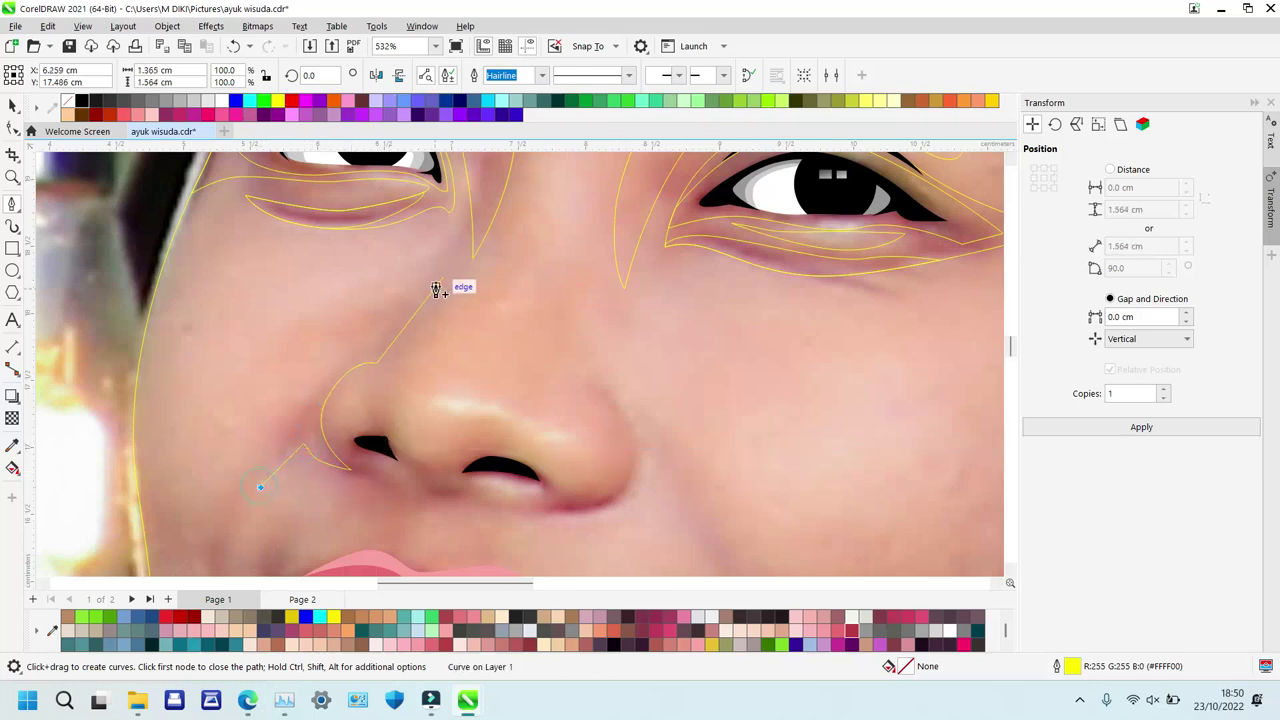
pyautogui.moveTo(443, 281); pyautogui.dragTo(258, 436)
pyautogui.press('Escape')
# Draw a closed shading curve about 1.8 by 2.07 cm around the nose's right wing and down the smile line towards the mouth corner.
pyautogui.click(588, 381)
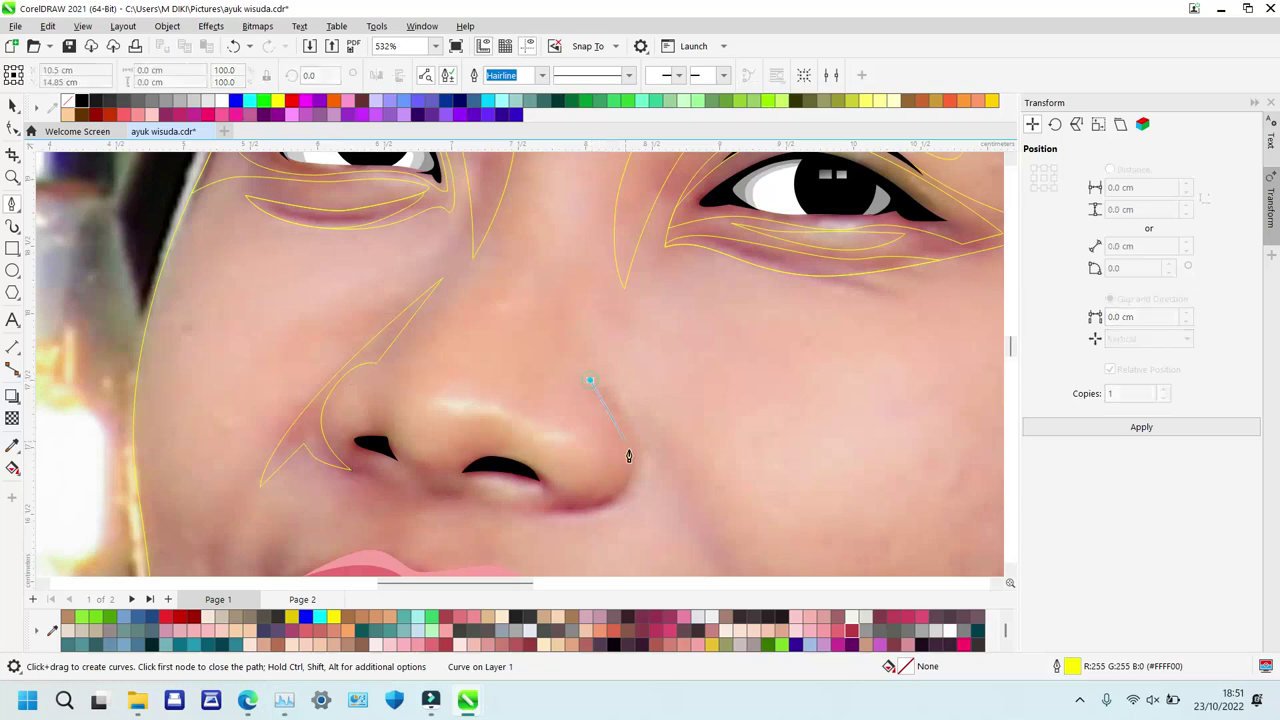
pyautogui.moveTo(628, 454); pyautogui.dragTo(624, 494)
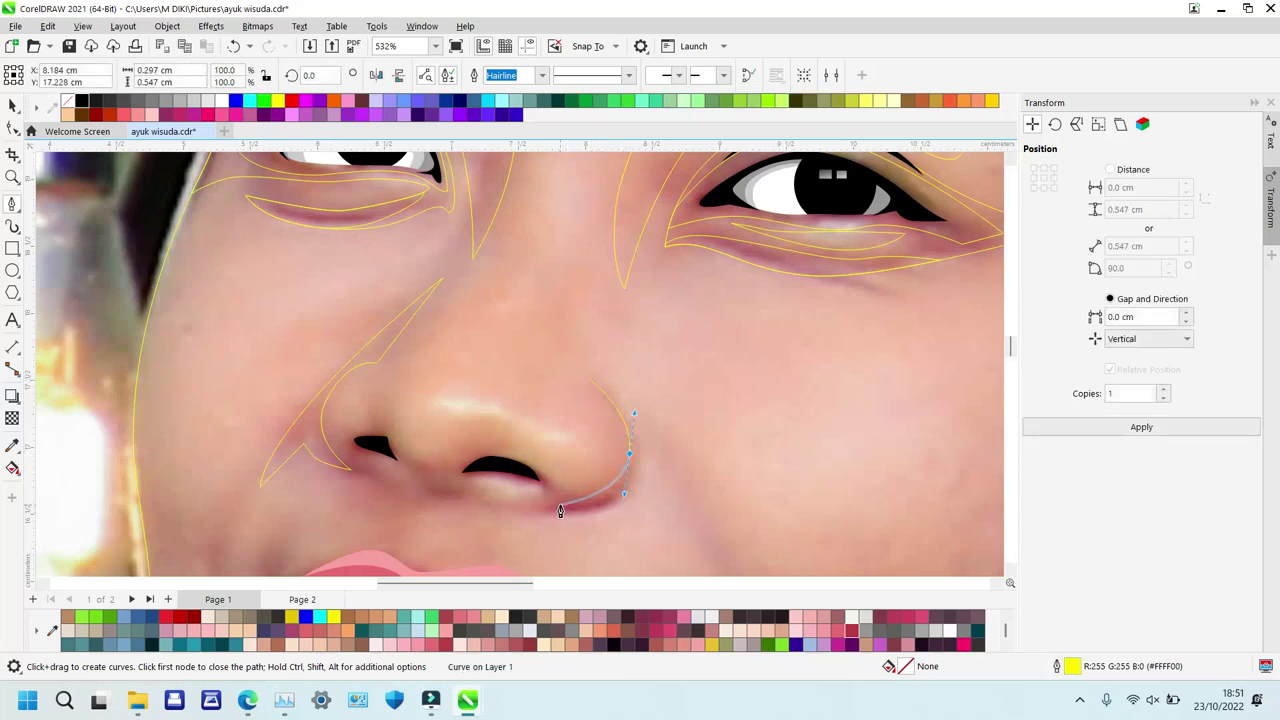
pyautogui.moveTo(568, 502); pyautogui.dragTo(559, 504)
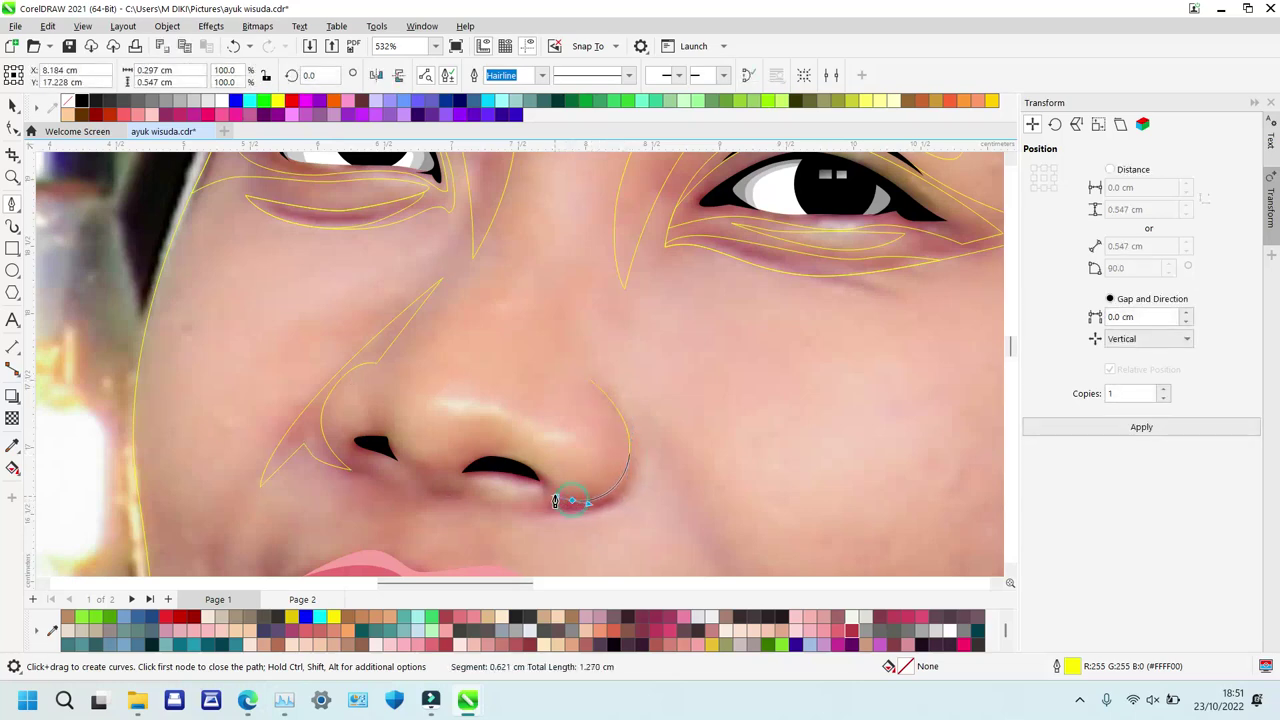
pyautogui.click(535, 474)
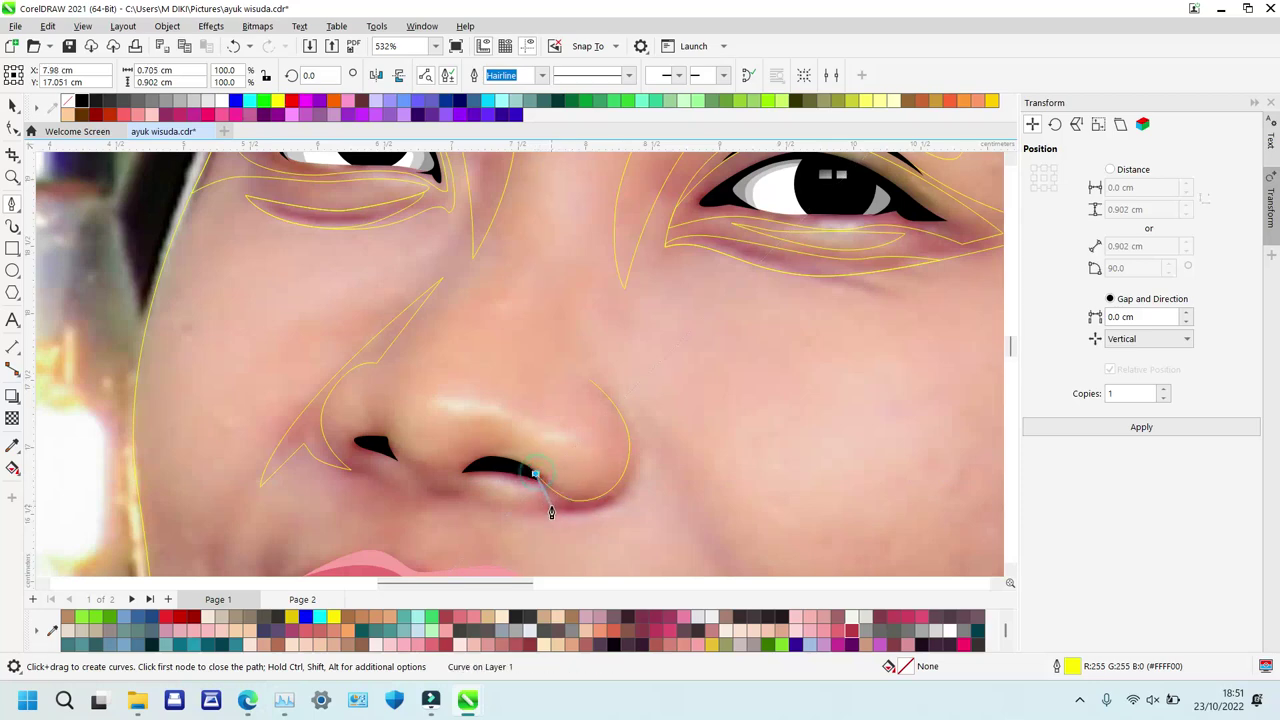
pyautogui.moveTo(557, 514); pyautogui.dragTo(647, 475)
pyautogui.click(643, 461)
pyautogui.click(643, 463)
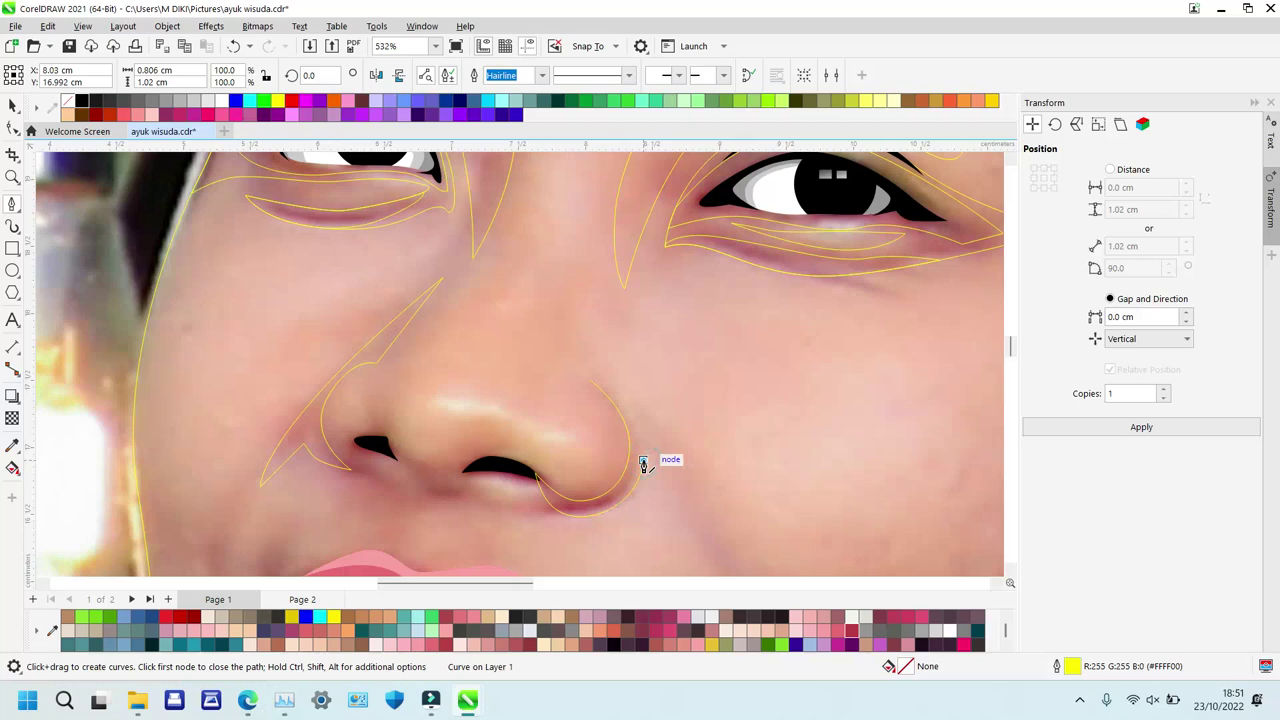
pyautogui.scroll(-3, 643, 466)
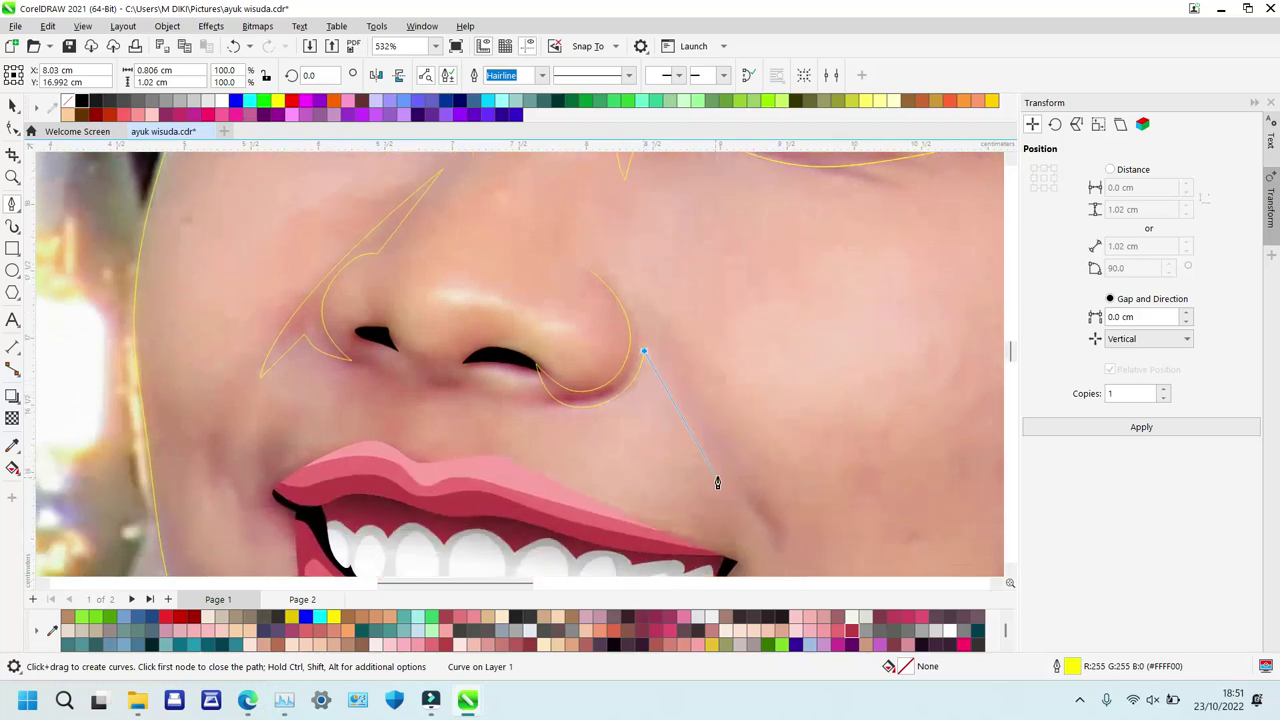
pyautogui.moveTo(742, 487); pyautogui.dragTo(768, 517)
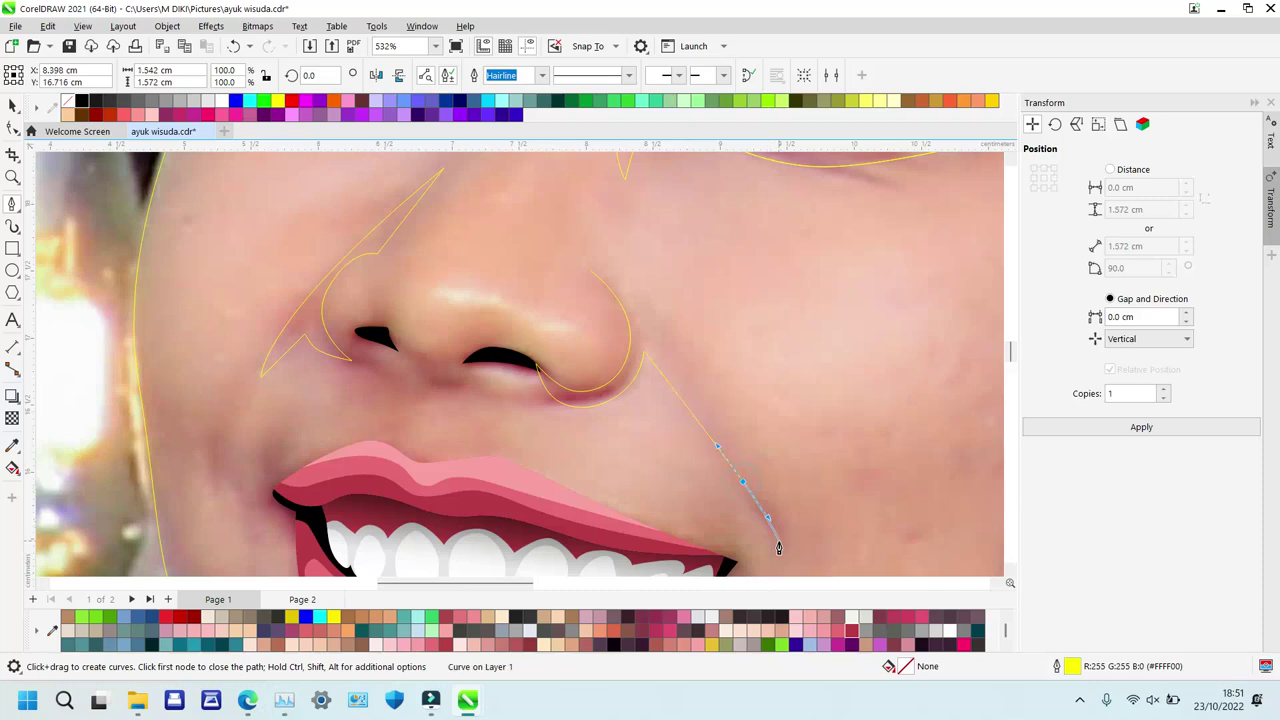
pyautogui.click(776, 553)
pyautogui.click(739, 442)
pyautogui.moveTo(593, 272); pyautogui.dragTo(628, 270)
pyautogui.press('Return')
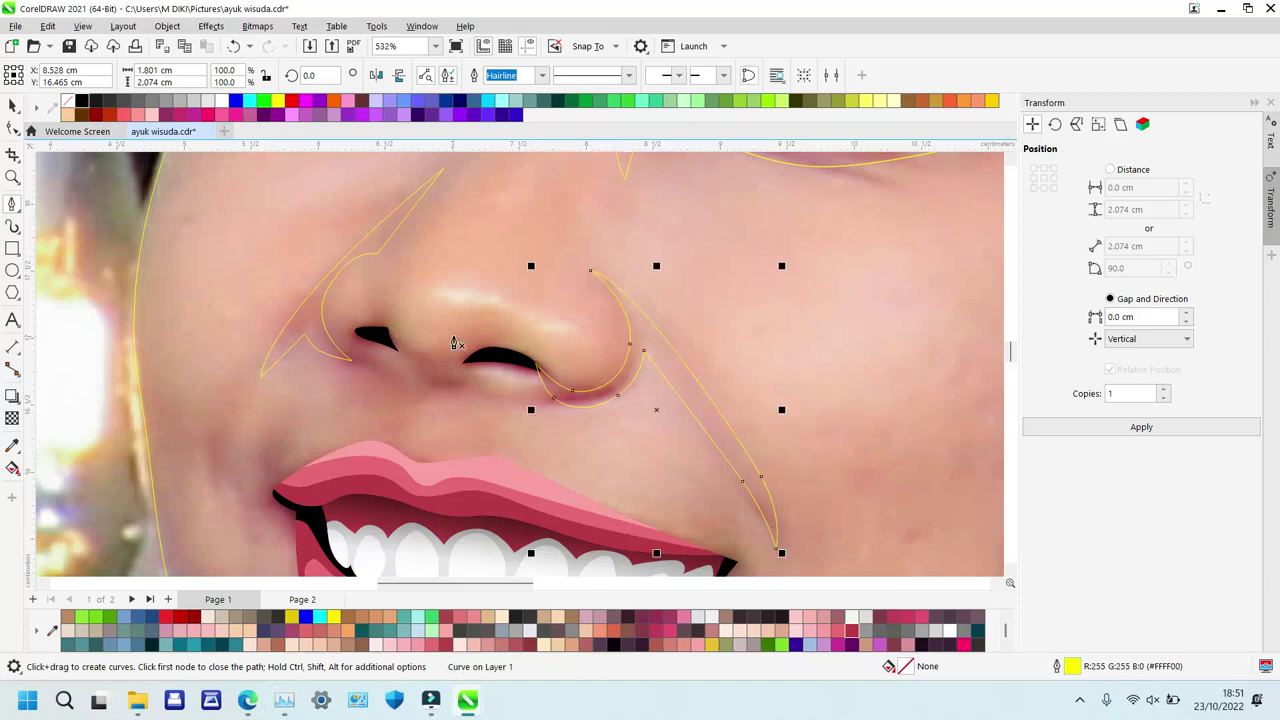
# Draw a closed shading curve about 1.98 by 1.14 cm over both nostrils and down the philtrum into the upper lip.
pyautogui.click(326, 343)
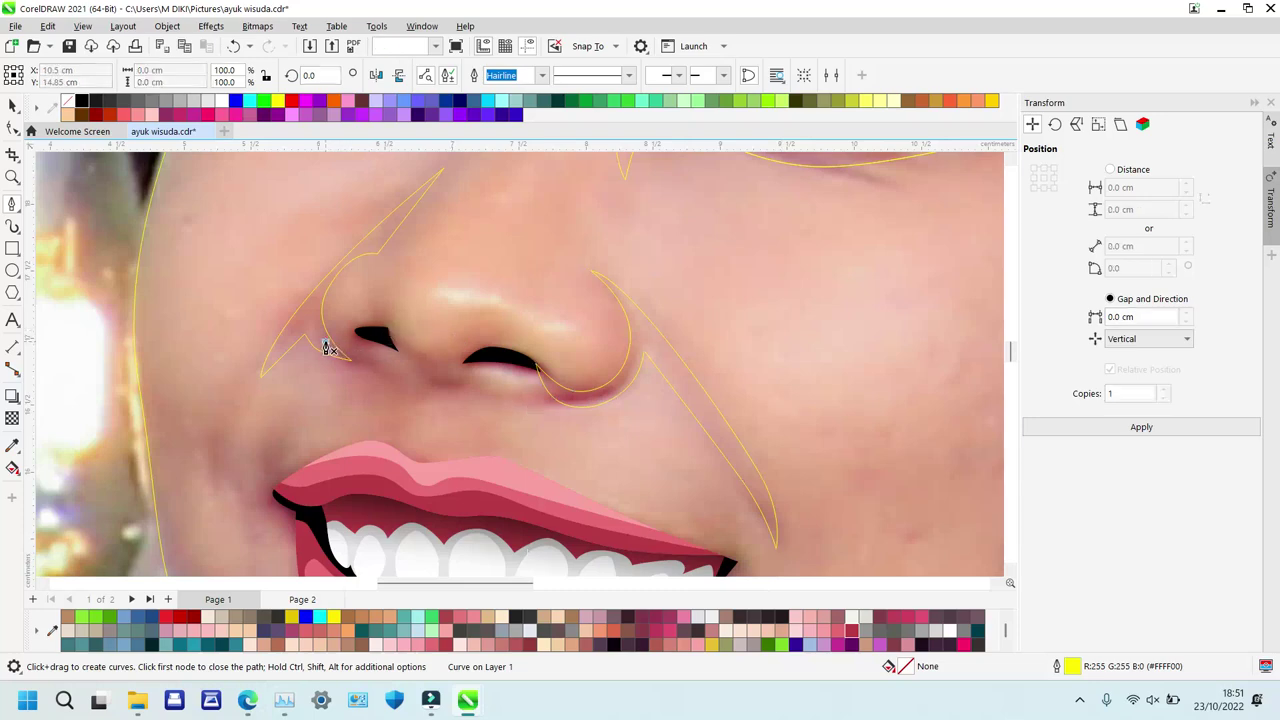
pyautogui.moveTo(346, 335); pyautogui.dragTo(408, 341)
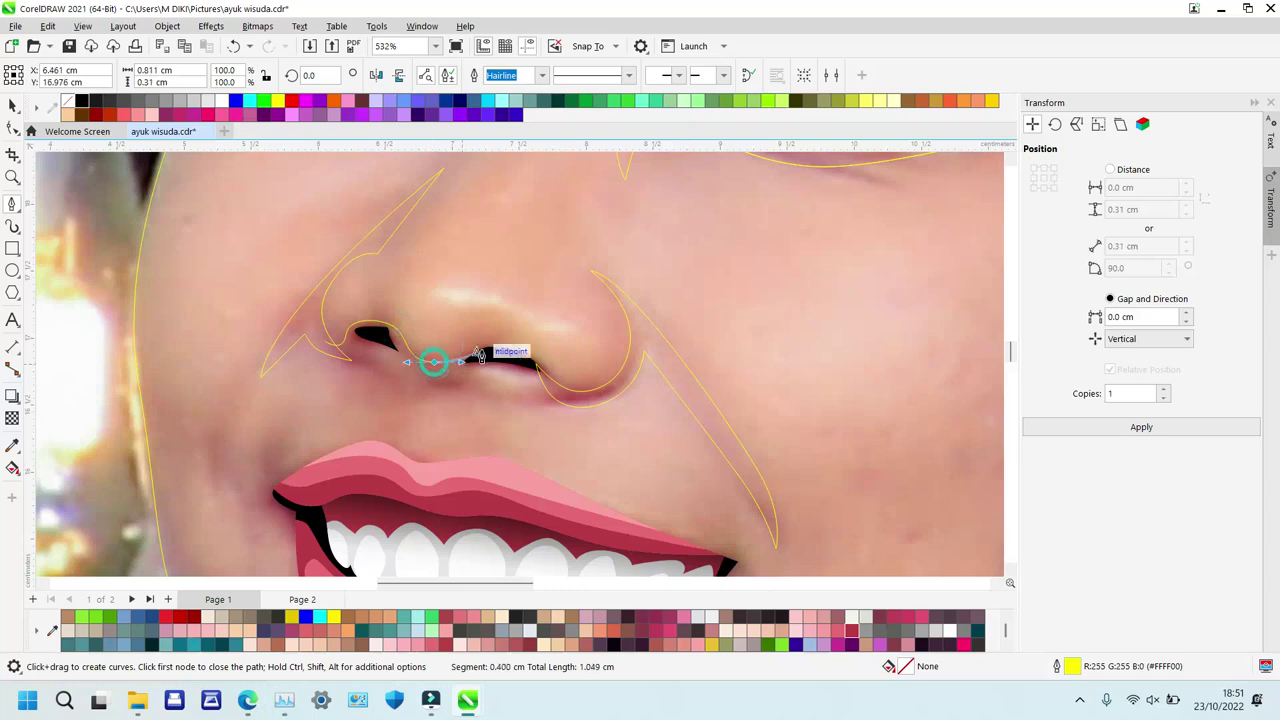
pyautogui.moveTo(481, 343); pyautogui.dragTo(516, 343)
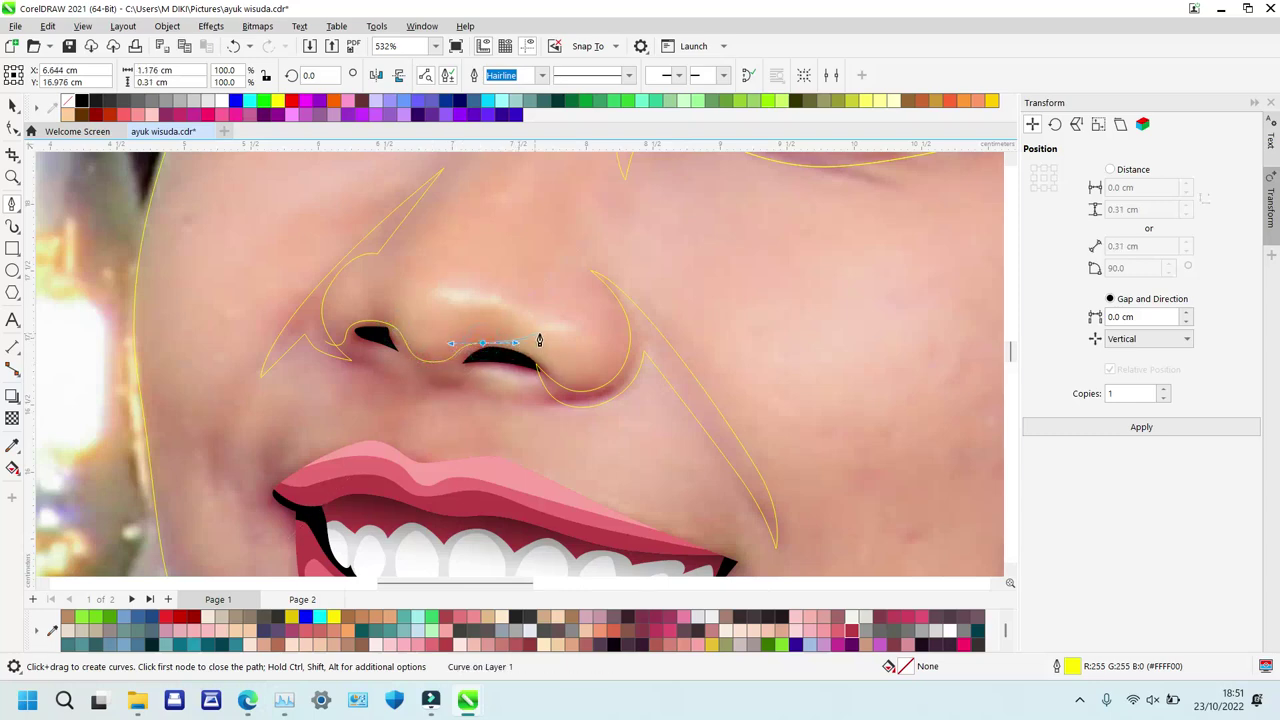
pyautogui.moveTo(553, 381); pyautogui.dragTo(586, 403)
pyautogui.moveTo(501, 417); pyautogui.dragTo(474, 430)
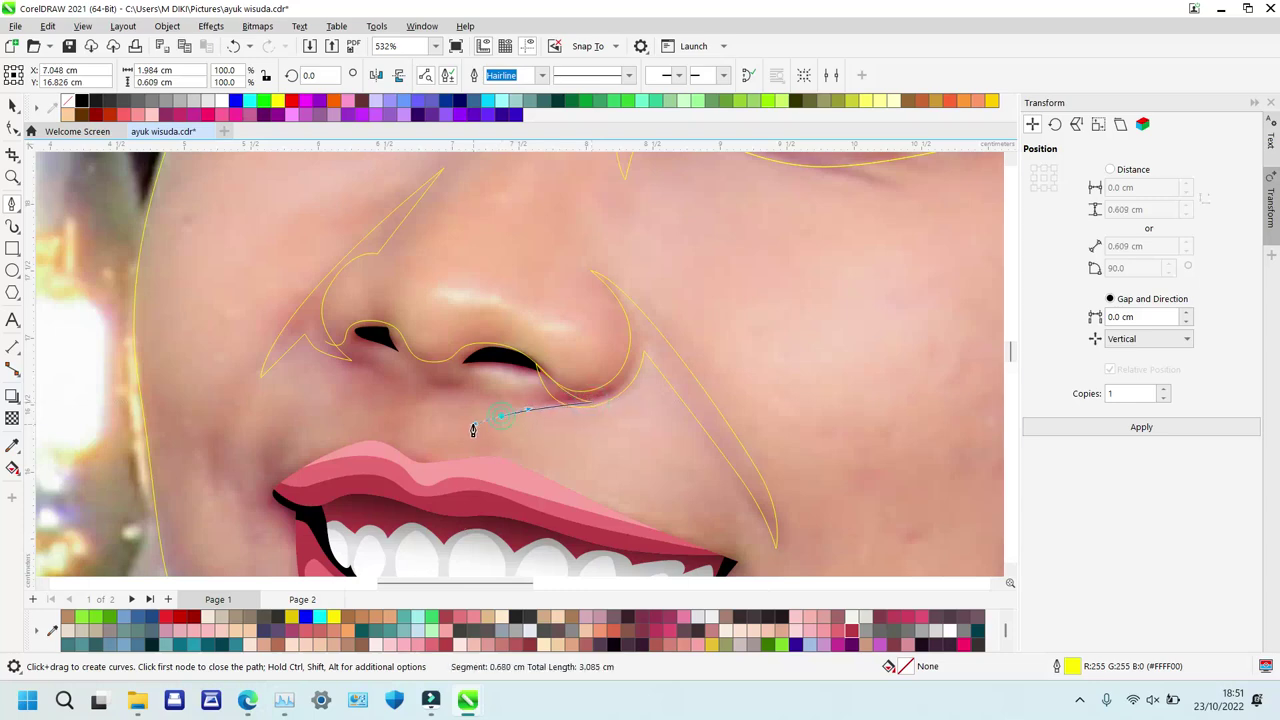
pyautogui.moveTo(470, 431); pyautogui.dragTo(465, 427)
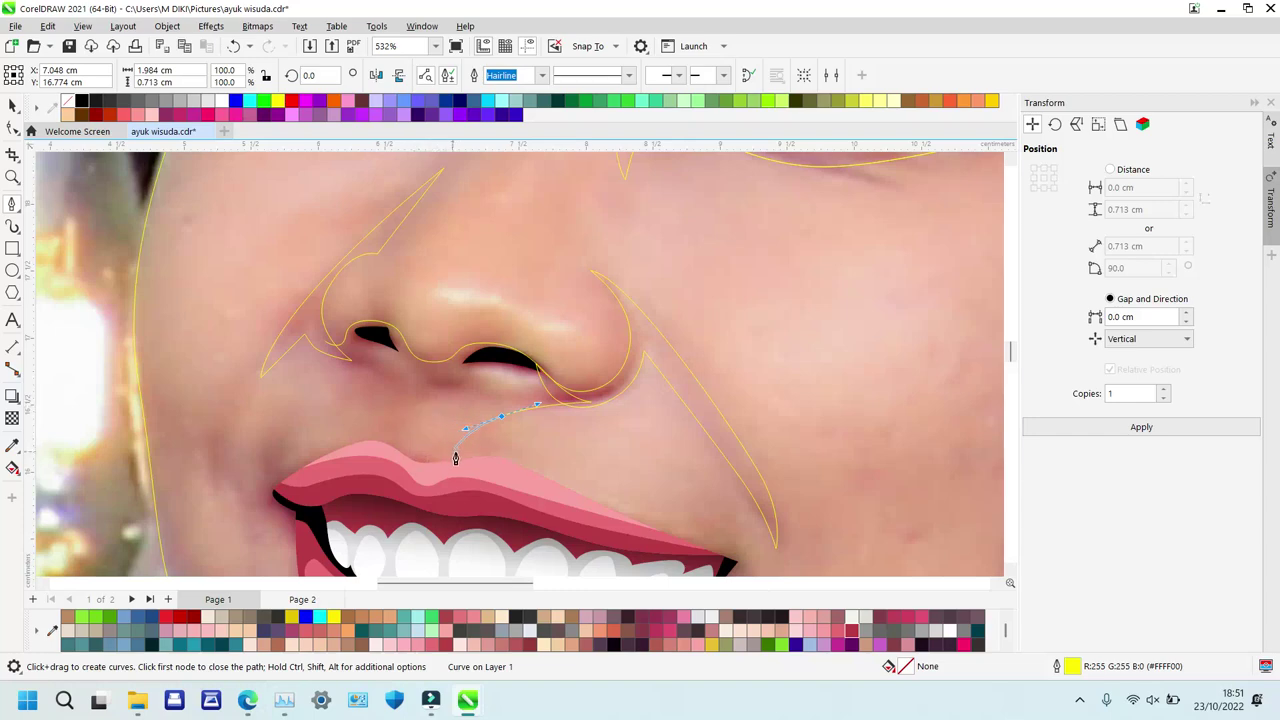
pyautogui.moveTo(373, 457); pyautogui.dragTo(361, 430)
pyautogui.moveTo(380, 387)
pyautogui.mouseDown()
pyautogui.moveTo(383, 368)
pyautogui.moveTo(350, 385)
pyautogui.moveTo(363, 391)
pyautogui.mouseUp()
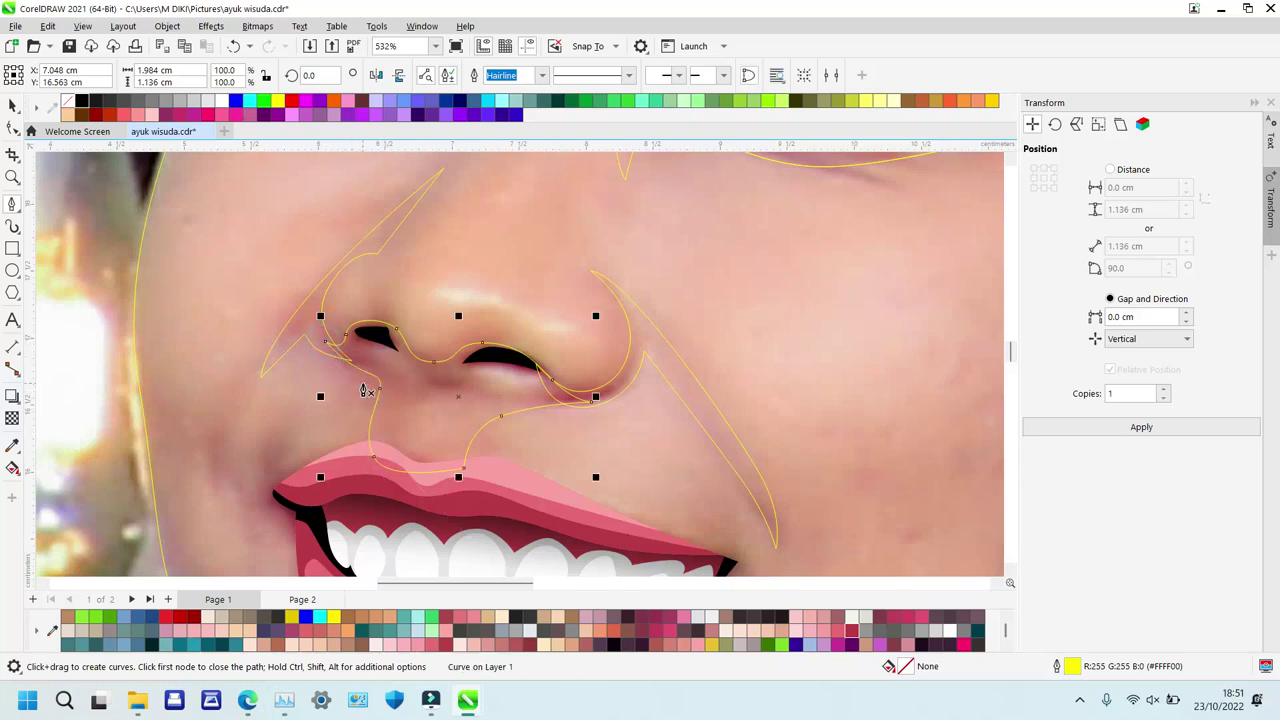
pyautogui.click(306, 322)
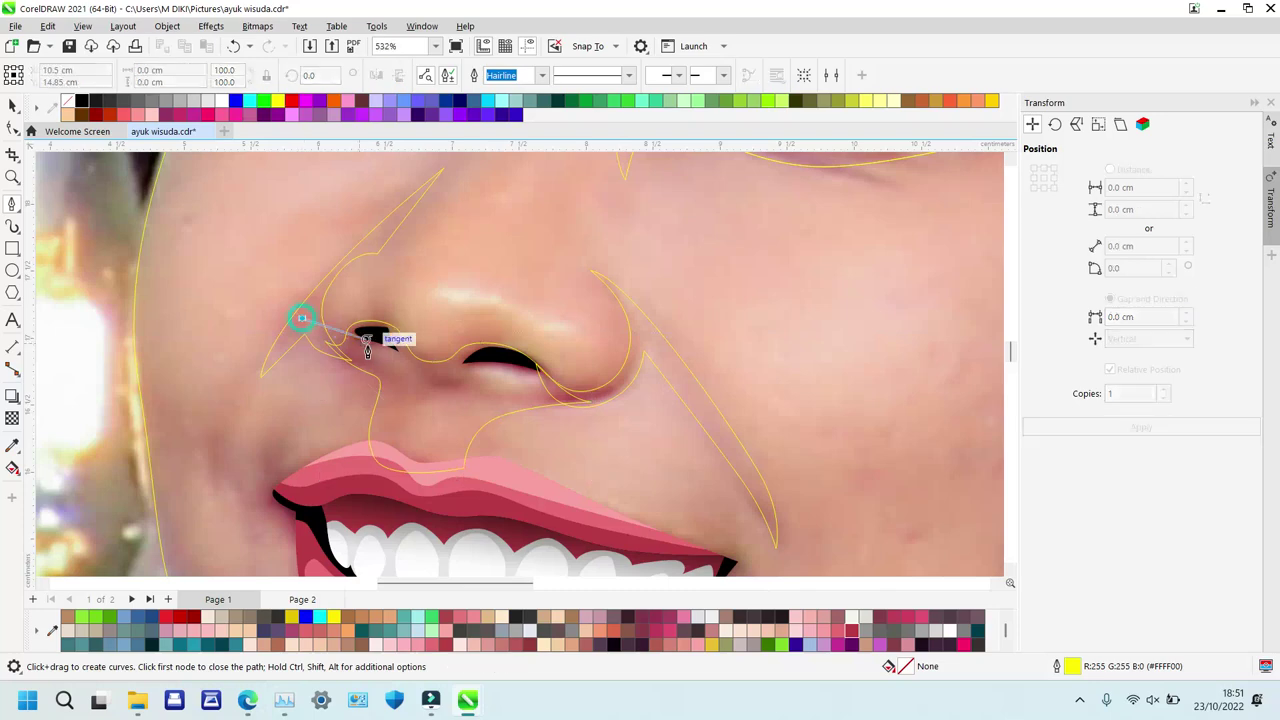
pyautogui.moveTo(368, 358); pyautogui.dragTo(398, 364)
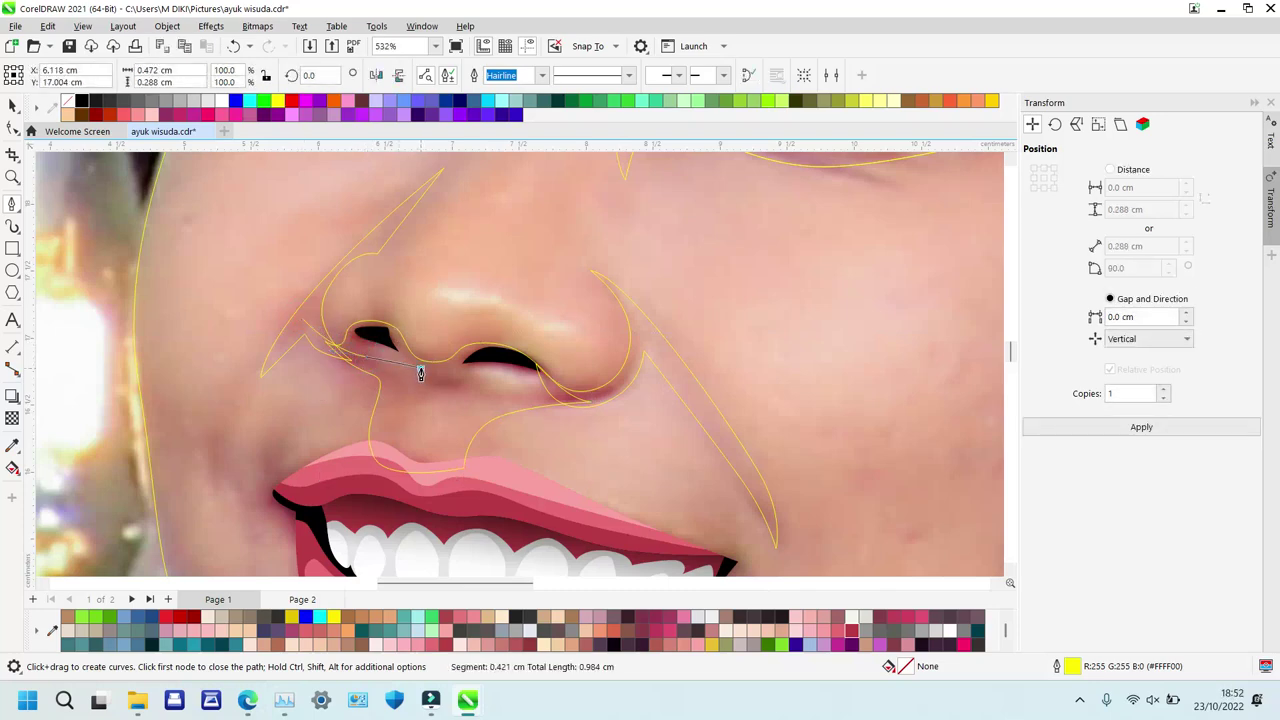
pyautogui.click(421, 368)
pyautogui.press('Delete')
# Draw a closed wavy curve about 1.79 by 0.48 cm around both nostrils and beneath the nose tip.
pyautogui.press('z')
pyautogui.moveTo(308, 279); pyautogui.dragTo(679, 450)
pyautogui.press('space')
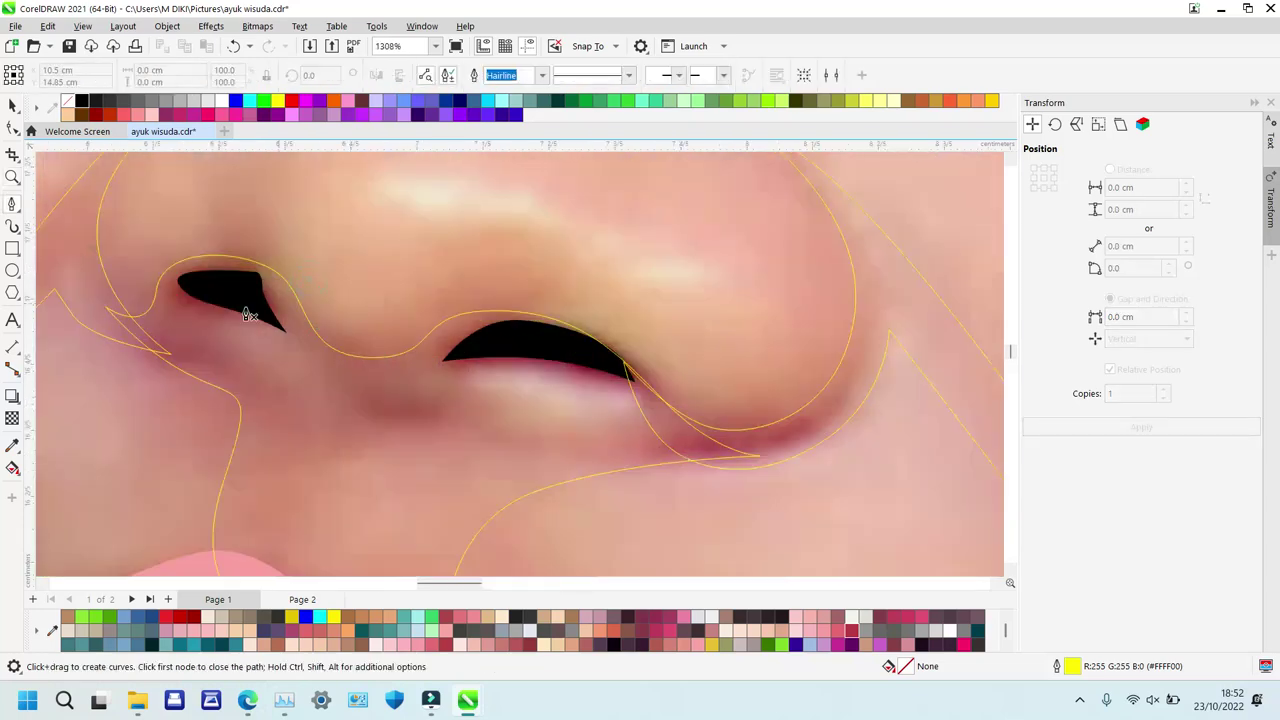
pyautogui.click(136, 275)
pyautogui.moveTo(267, 282); pyautogui.dragTo(306, 303)
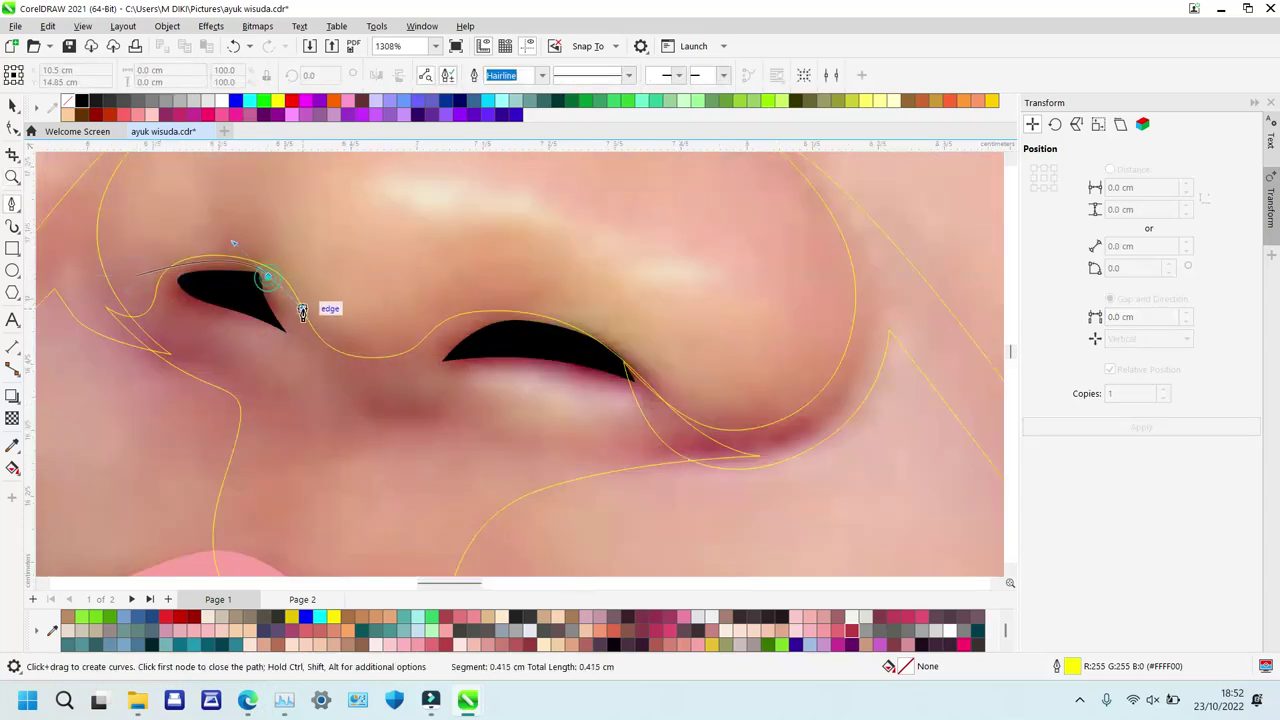
pyautogui.moveTo(330, 362); pyautogui.dragTo(374, 387)
pyautogui.click(363, 384)
pyautogui.moveTo(562, 297); pyautogui.dragTo(670, 310)
pyautogui.moveTo(604, 286); pyautogui.dragTo(666, 294)
pyautogui.moveTo(726, 400); pyautogui.dragTo(586, 390)
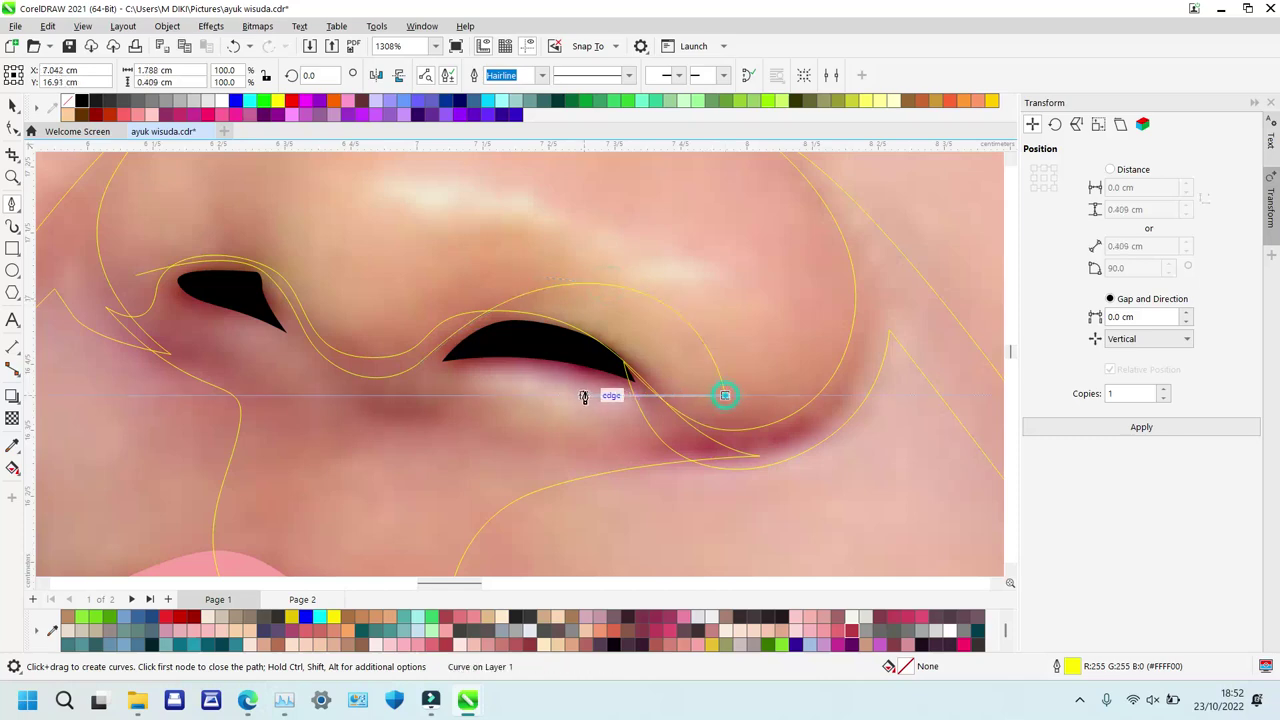
pyautogui.click(497, 358)
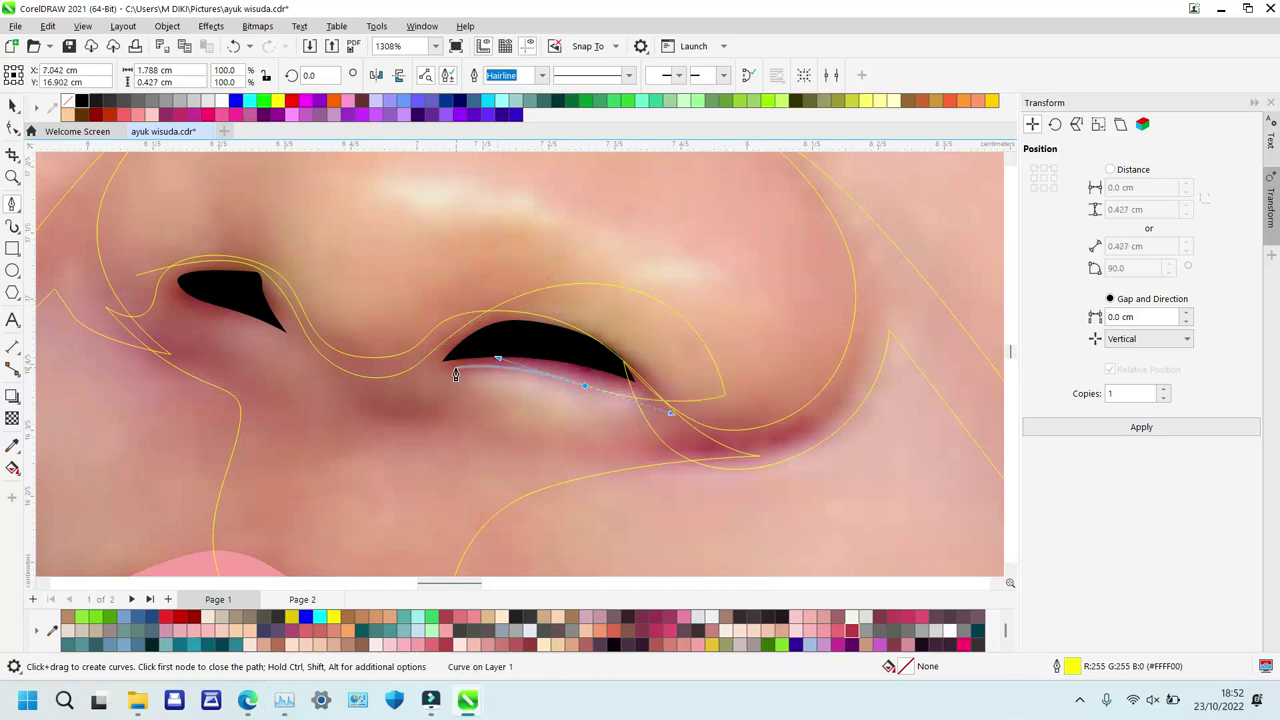
pyautogui.moveTo(426, 418); pyautogui.dragTo(399, 420)
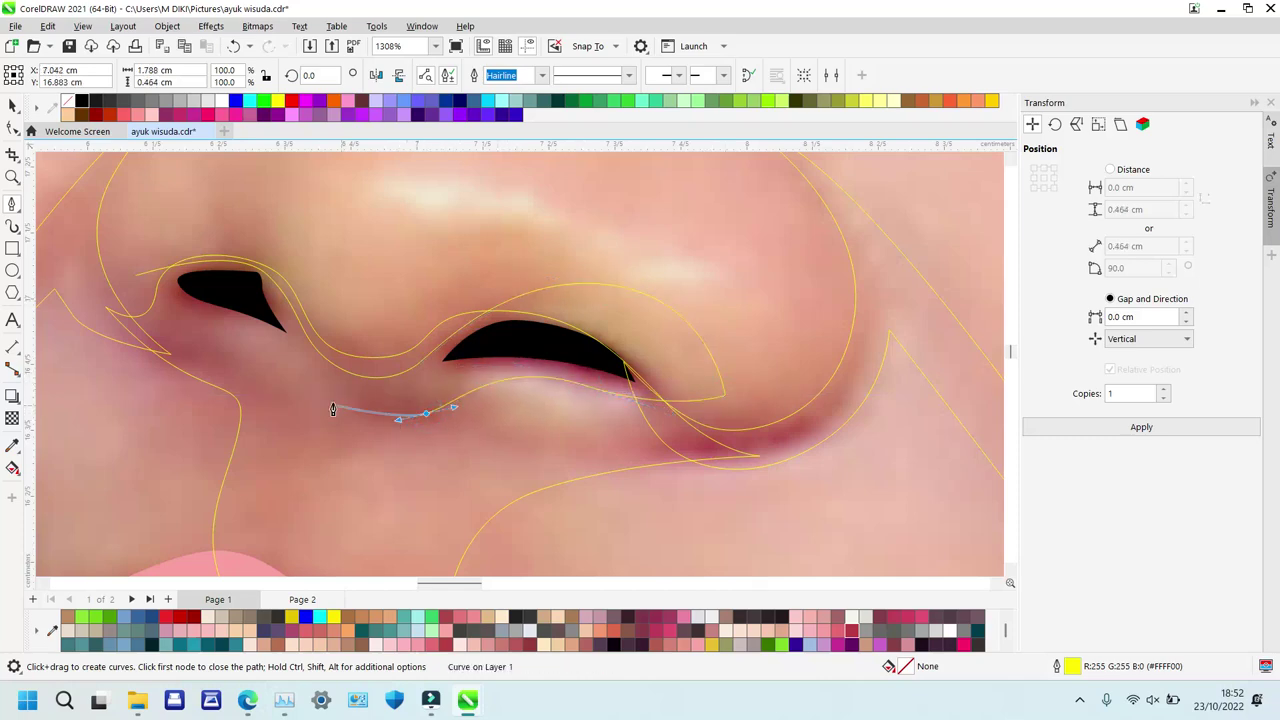
pyautogui.moveTo(335, 395); pyautogui.dragTo(299, 358)
pyautogui.moveTo(232, 321); pyautogui.dragTo(188, 310)
pyautogui.moveTo(137, 277); pyautogui.dragTo(145, 286)
pyautogui.moveTo(190, 343); pyautogui.dragTo(190, 343)
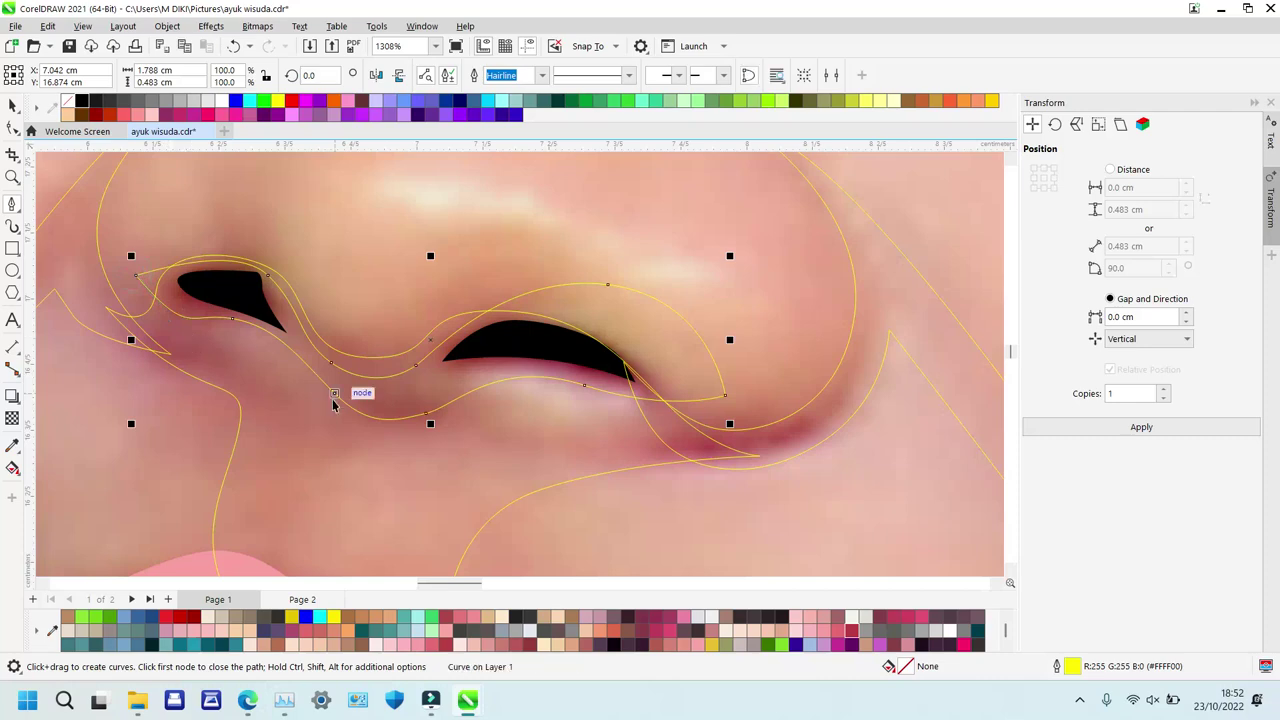
# Intersect the nostril curve with the larger nostril-and-philtrum shading shape and delete the source curve.
pyautogui.press('space')
pyautogui.hotkey('alt', 'i')
pyautogui.click(419, 371)
pyautogui.press('Delete')
# Draw a closed pointed curve about 0.68 by 0.54 cm below the left nostril, reaching past the shading shape's edge.
pyautogui.press('space')
pyautogui.click(135, 262)
pyautogui.moveTo(217, 350); pyautogui.dragTo(282, 372)
pyautogui.moveTo(306, 420); pyautogui.dragTo(314, 443)
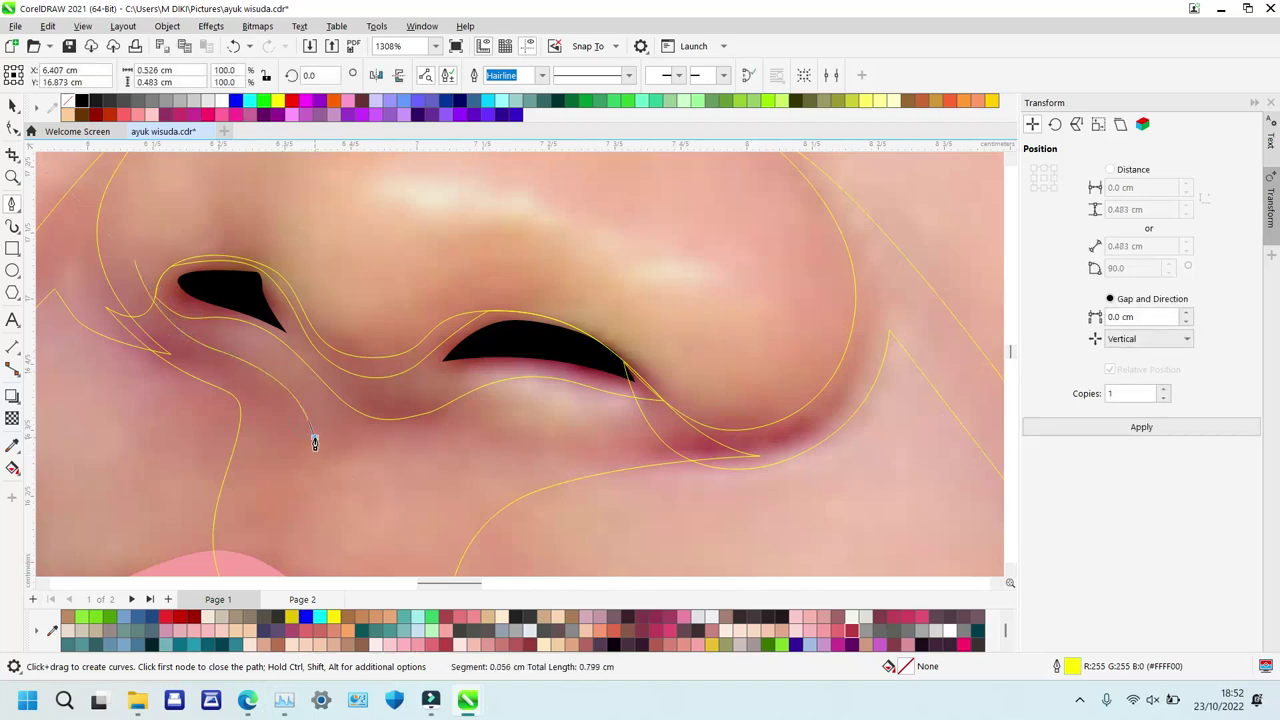
pyautogui.moveTo(217, 372); pyautogui.dragTo(82, 342)
pyautogui.click(134, 264)
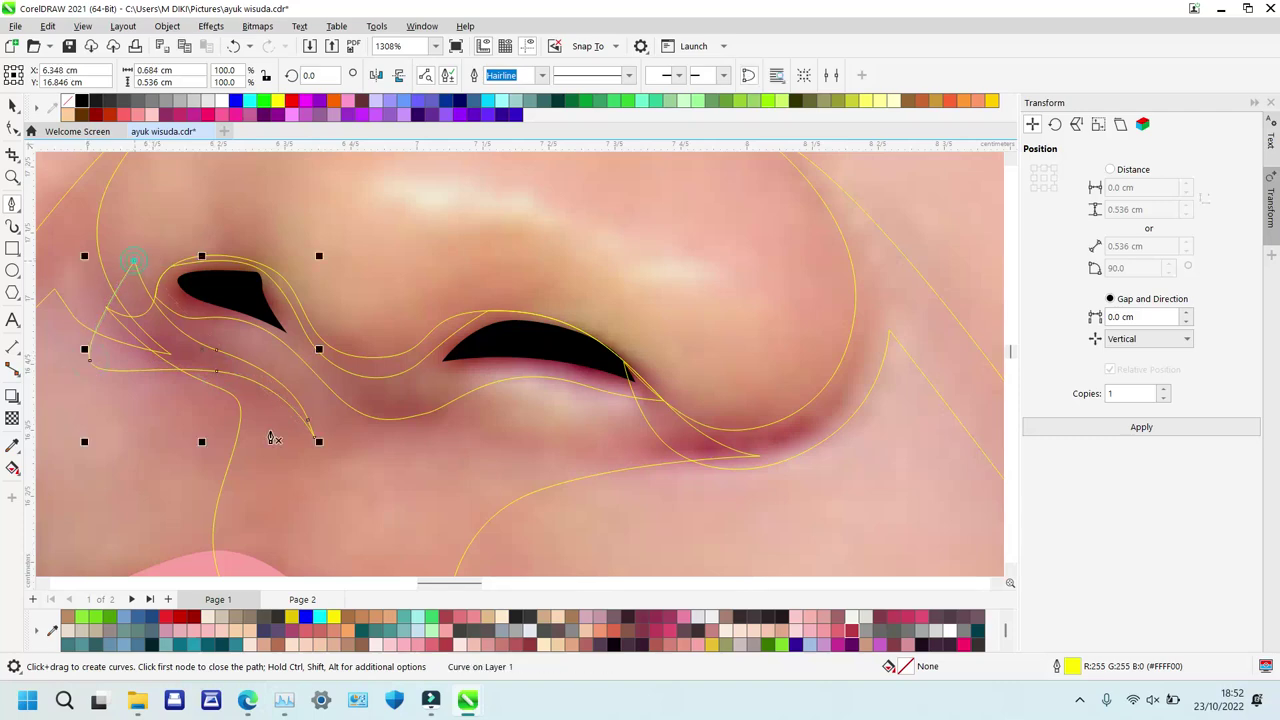
# Intersect the pointed curve below the left nostril with the nostril-and-philtrum shading shape and delete the source curve.
pyautogui.press('space')
pyautogui.keyDown('shift'); pyautogui.click(474, 463); pyautogui.keyUp('shift')
pyautogui.hotkey('alt', 'i')
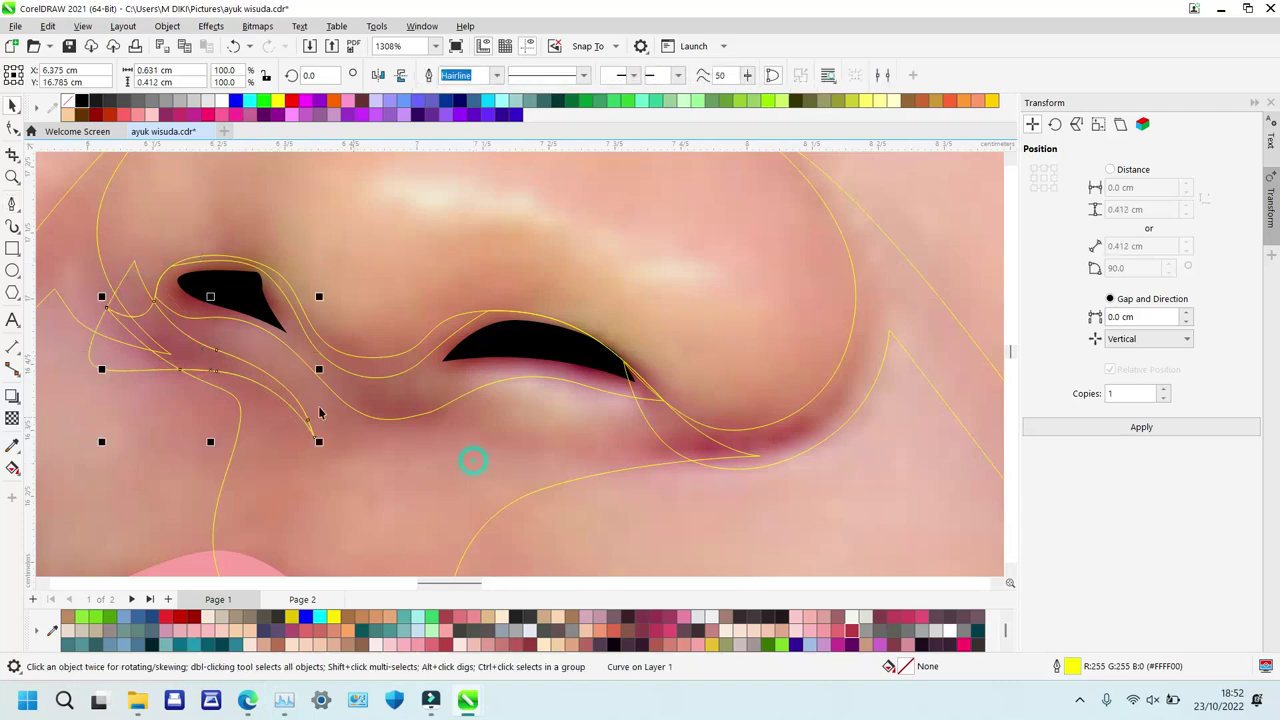
pyautogui.click(199, 352)
pyautogui.press('Delete')
# Draw a closed curve about 1.61 by 1.85 cm down the nose bridge and around the nose tip above the nostrils.
pyautogui.press('F2')
pyautogui.press('z')
pyautogui.scroll(-2, 440, 369)
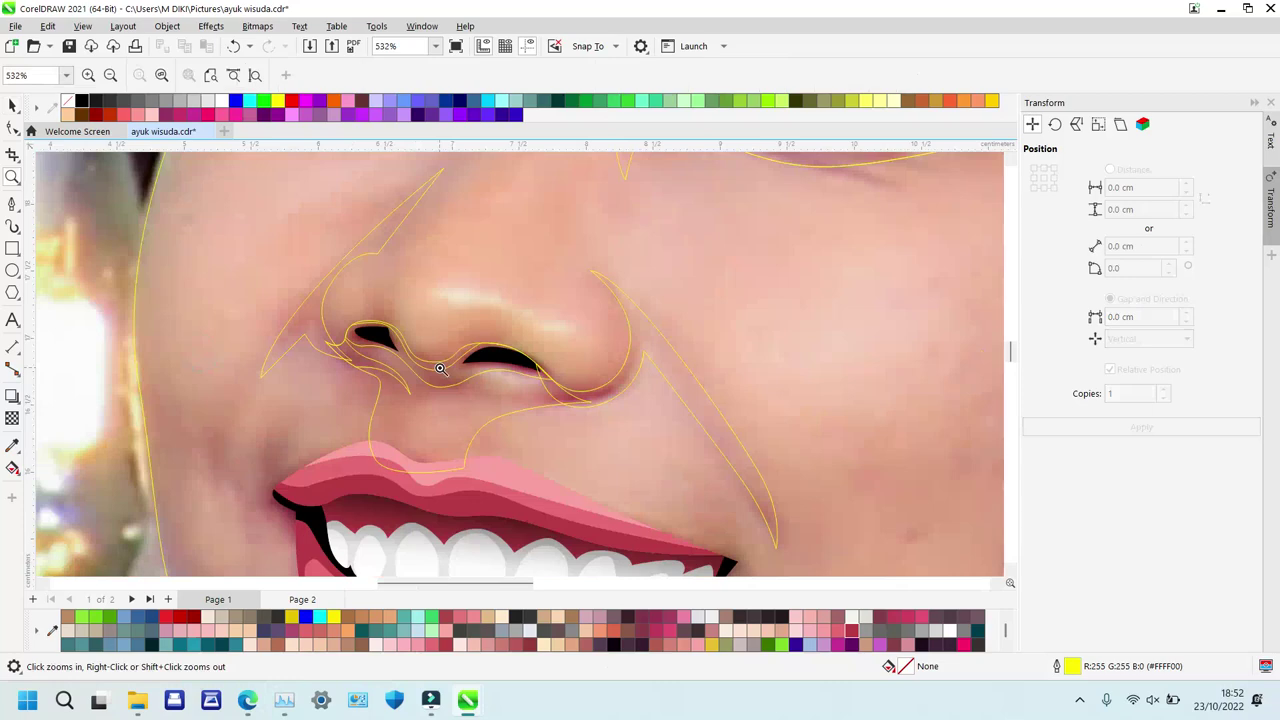
pyautogui.scroll(-2, 440, 369)
pyautogui.moveTo(564, 531); pyautogui.dragTo(565, 541)
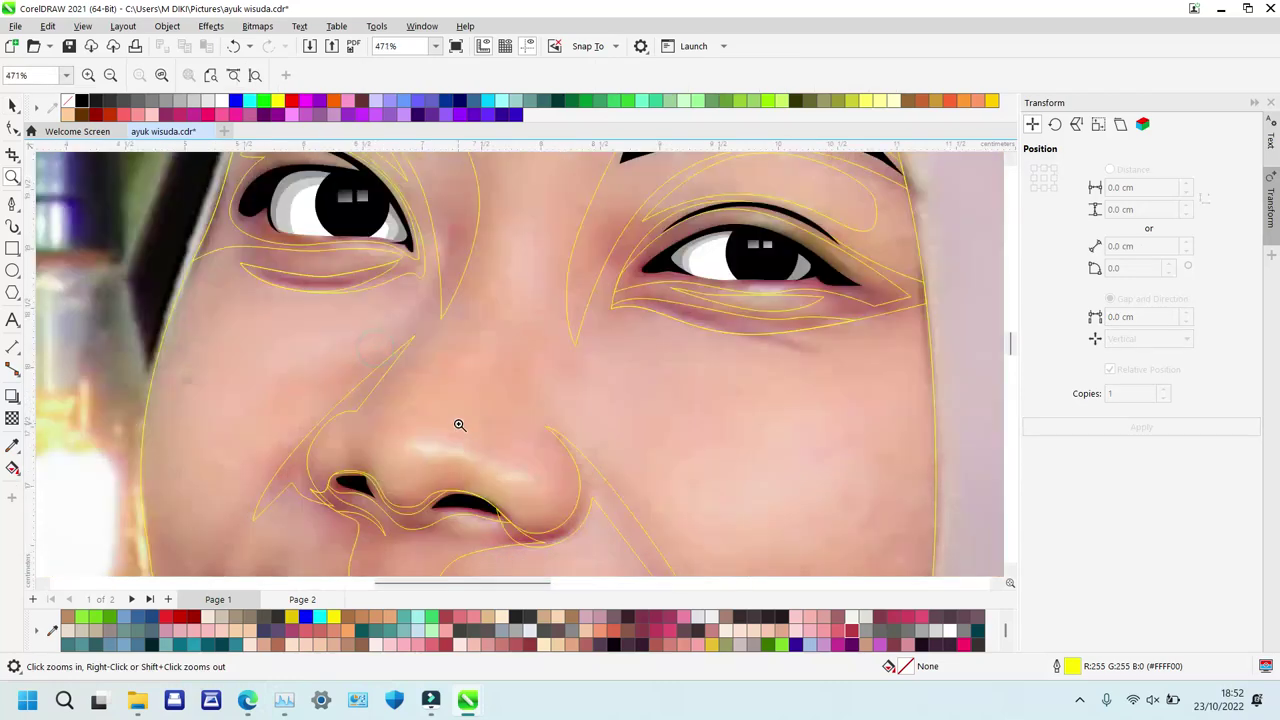
pyautogui.press('p')
pyautogui.moveTo(377, 449); pyautogui.dragTo(504, 497)
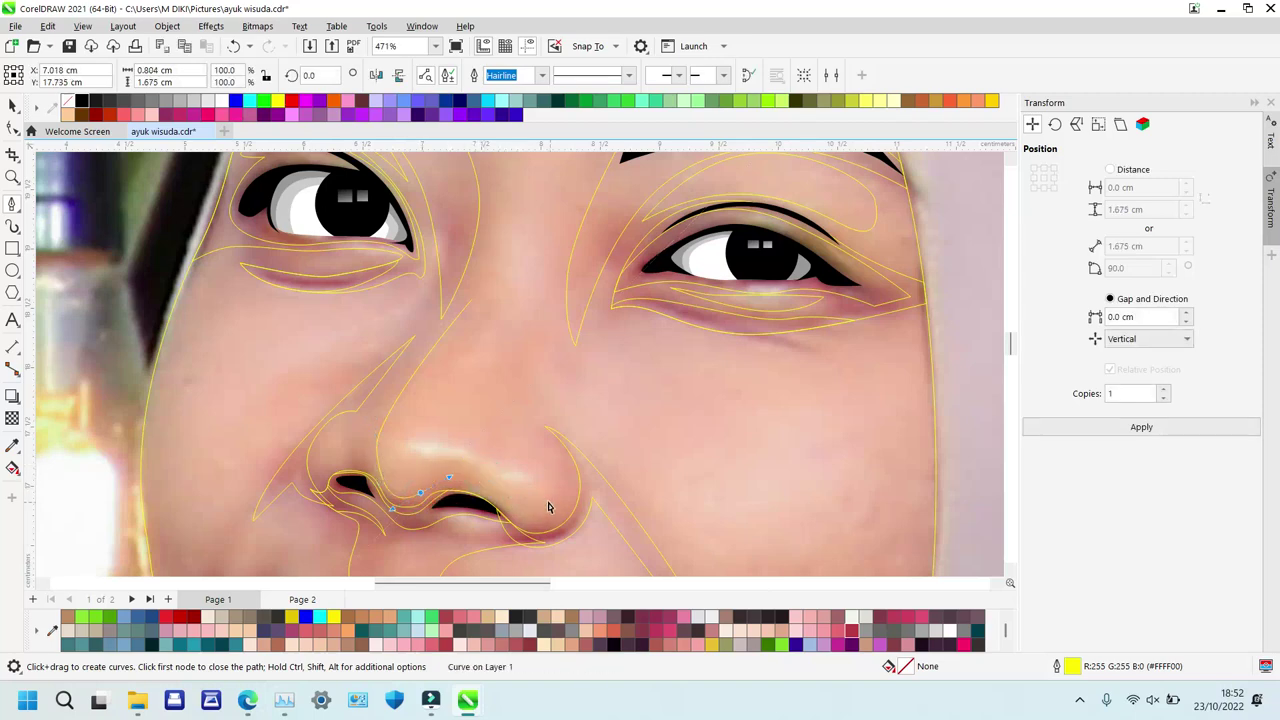
pyautogui.moveTo(484, 487); pyautogui.dragTo(571, 515)
pyautogui.moveTo(553, 443); pyautogui.dragTo(531, 431)
pyautogui.click(490, 429)
pyautogui.moveTo(517, 320); pyautogui.dragTo(490, 297)
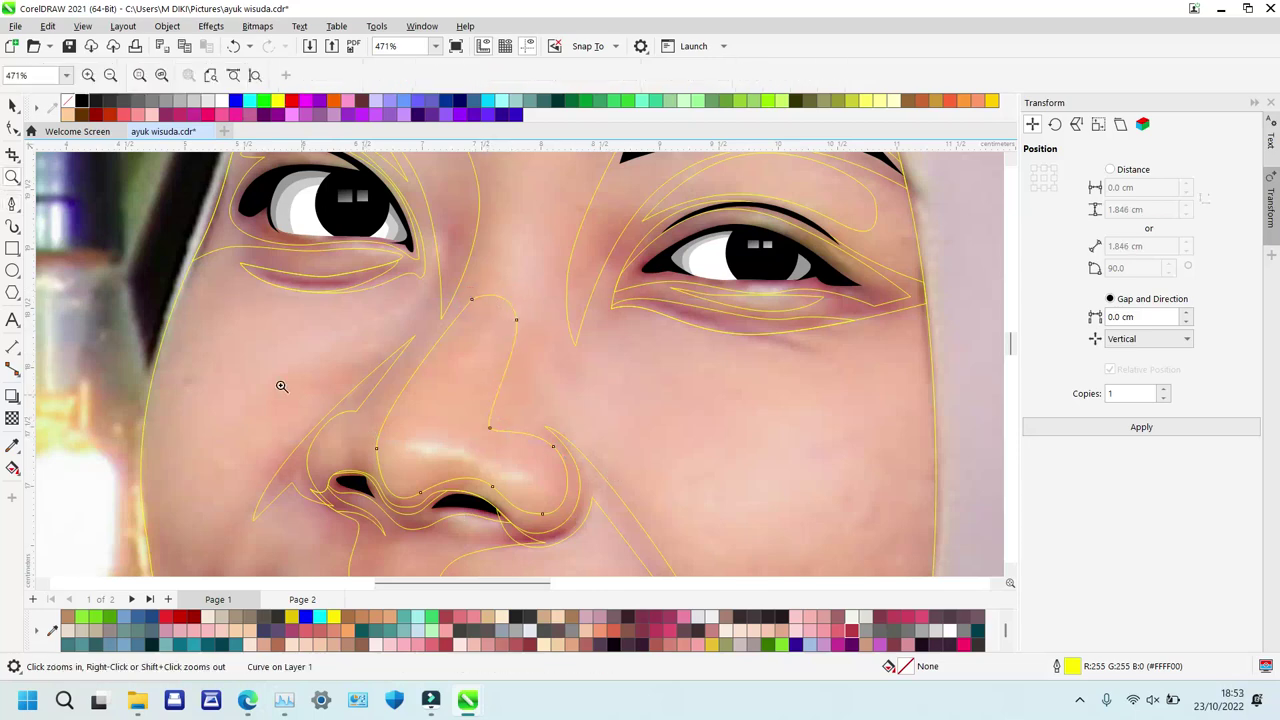
# Draw a closed oval curve about 0.33 by 0.39 cm on the nose's left wing above the nostril.
pyautogui.scroll(2, 283, 375)
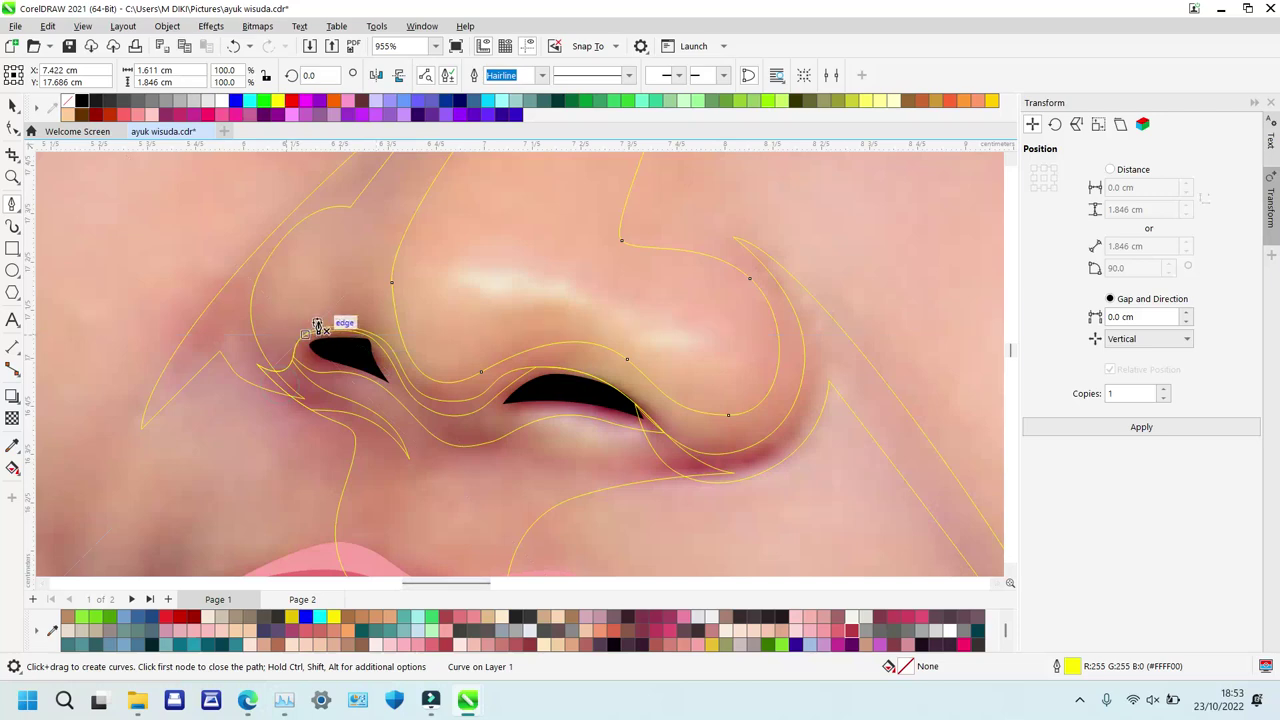
pyautogui.click(337, 303)
pyautogui.moveTo(329, 233); pyautogui.dragTo(307, 237)
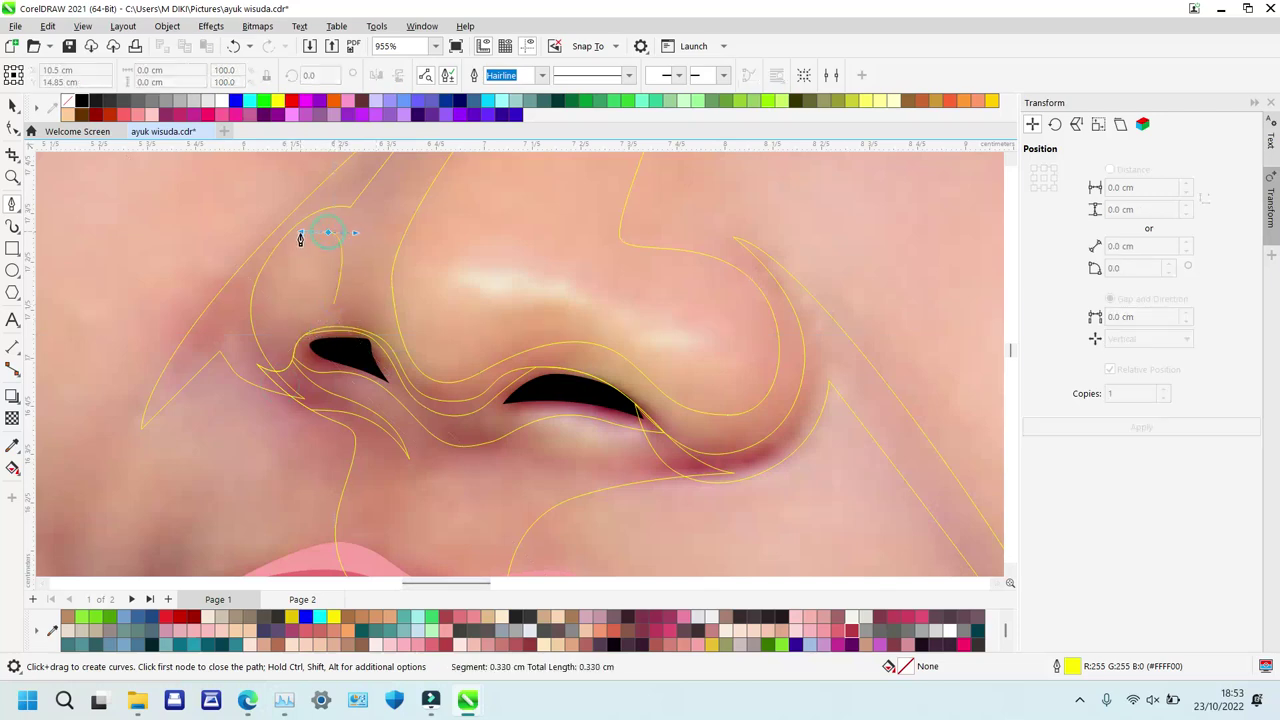
pyautogui.moveTo(264, 304); pyautogui.dragTo(257, 340)
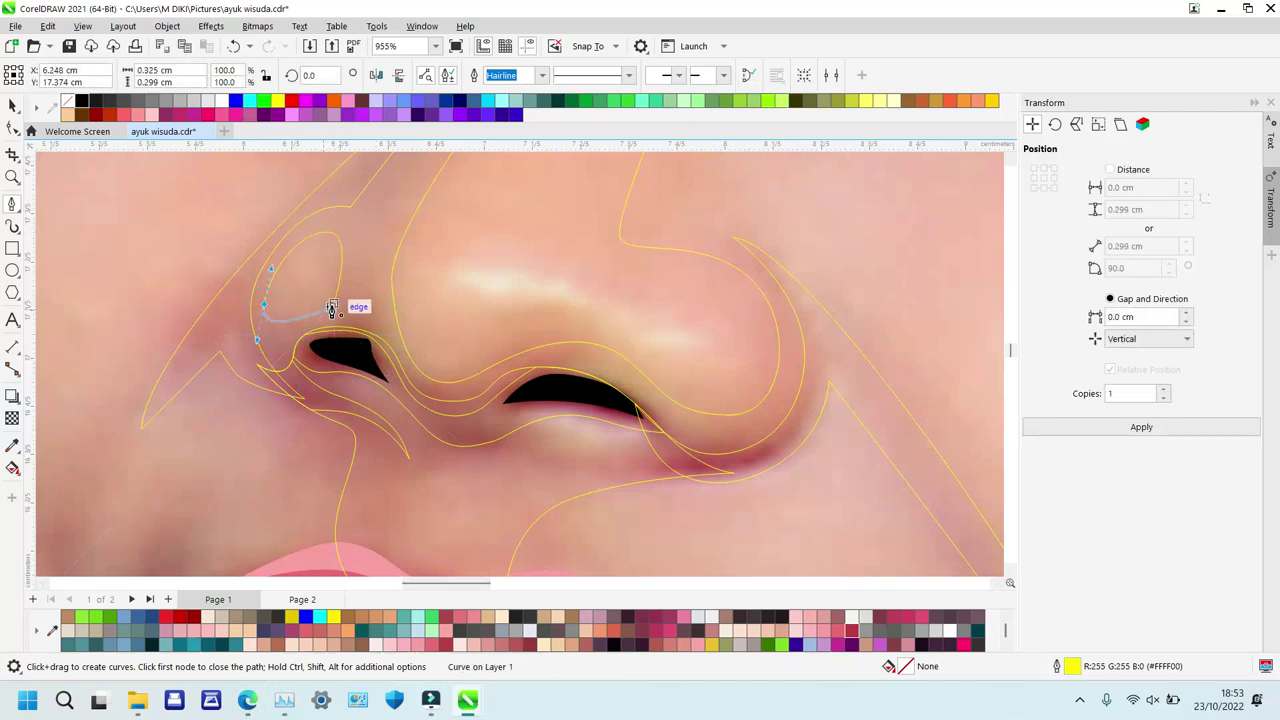
pyautogui.moveTo(333, 304); pyautogui.dragTo(315, 331)
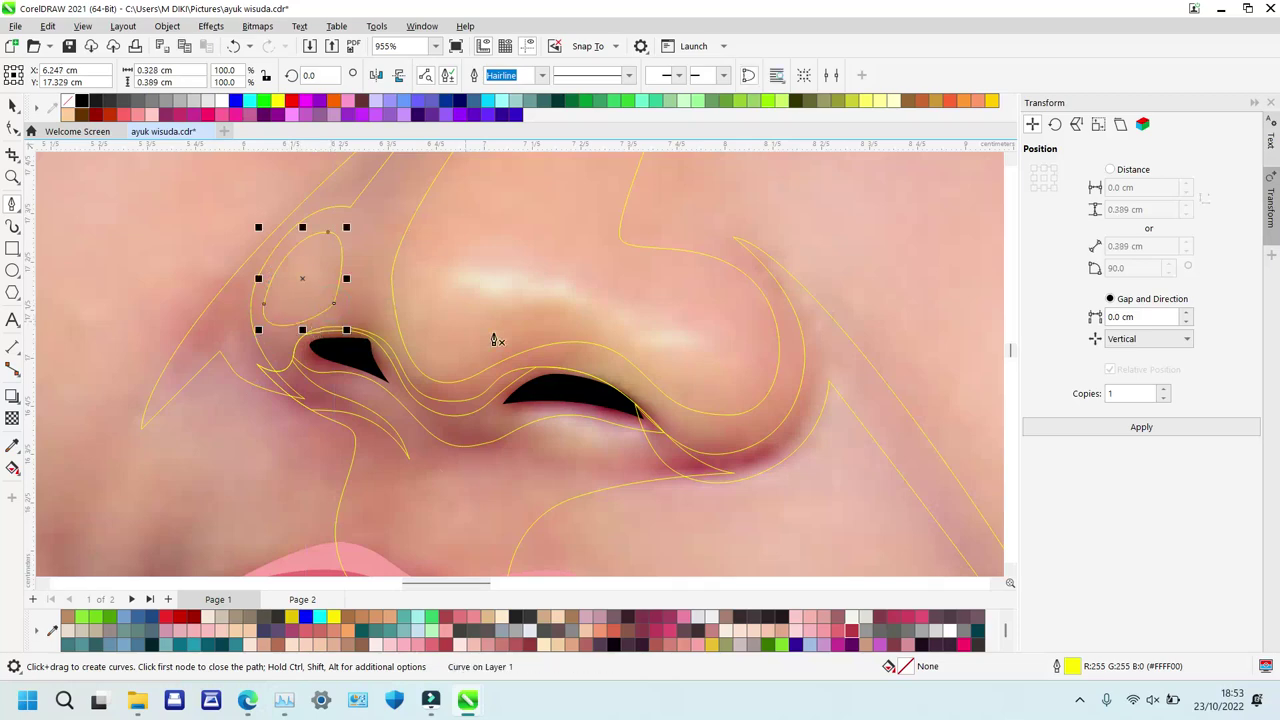
# Draw a closed wavy highlight curve about 1.29 by 0.58 cm across the nose tip.
pyautogui.press('z')
pyautogui.rightClick(506, 302)
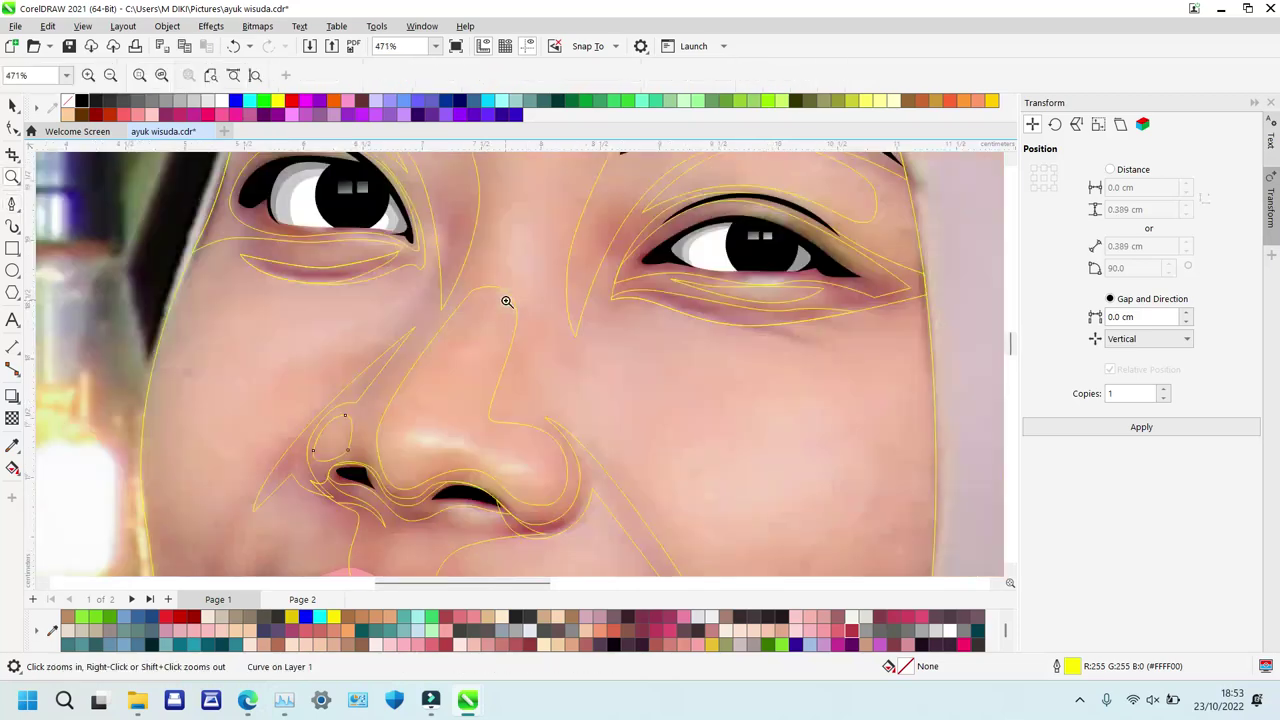
pyautogui.moveTo(305, 317); pyautogui.dragTo(664, 530)
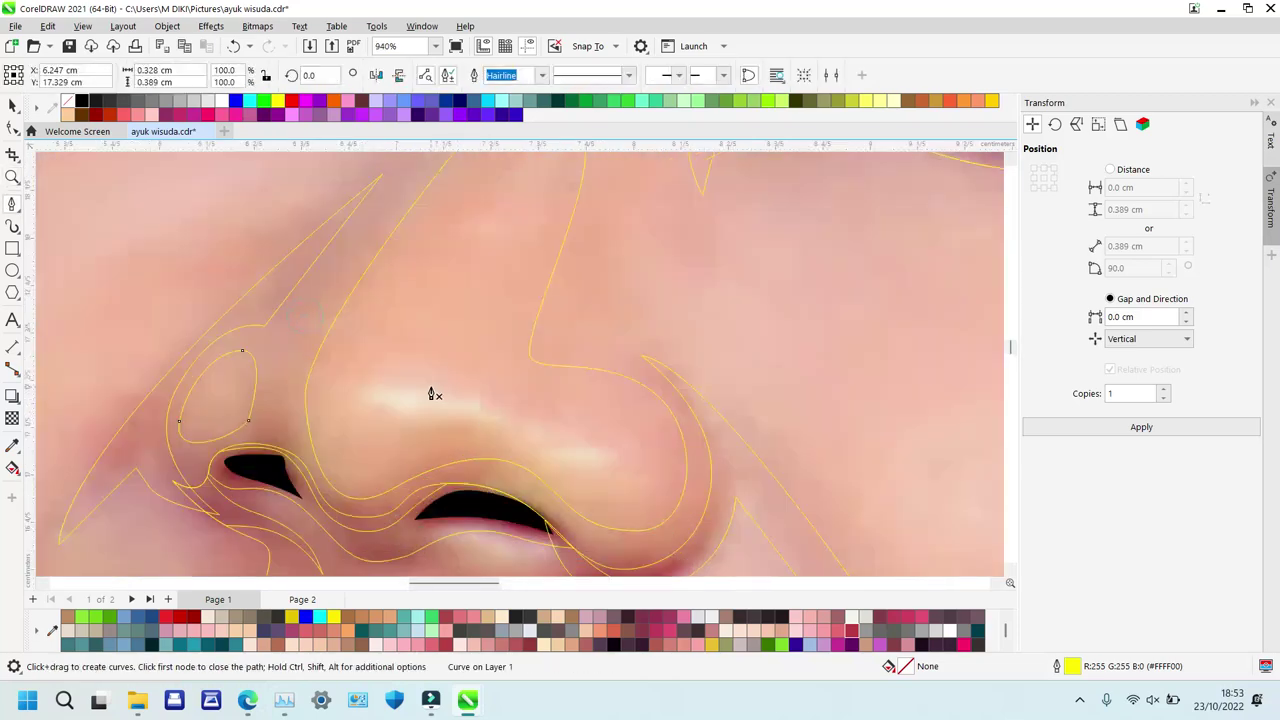
pyautogui.click(371, 363)
pyautogui.moveTo(357, 403); pyautogui.dragTo(537, 444)
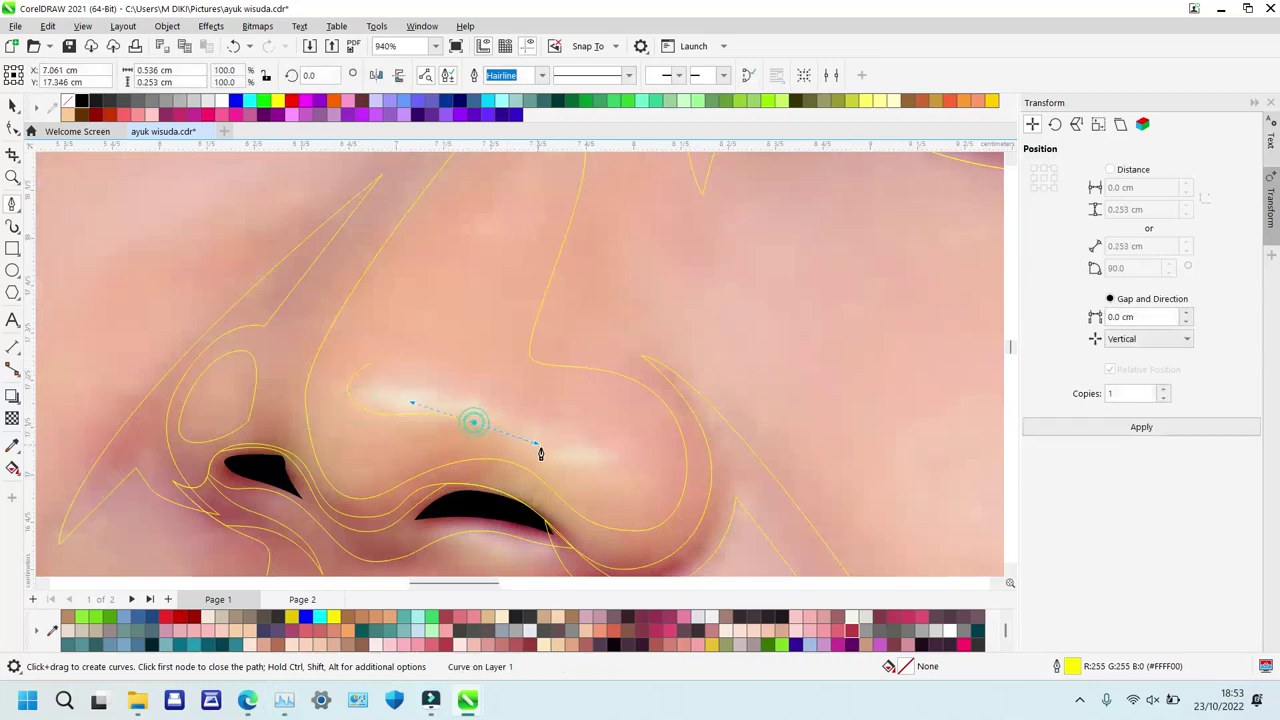
pyautogui.moveTo(602, 487); pyautogui.dragTo(657, 508)
pyautogui.moveTo(632, 431); pyautogui.dragTo(482, 396)
pyautogui.moveTo(371, 367); pyautogui.dragTo(446, 340)
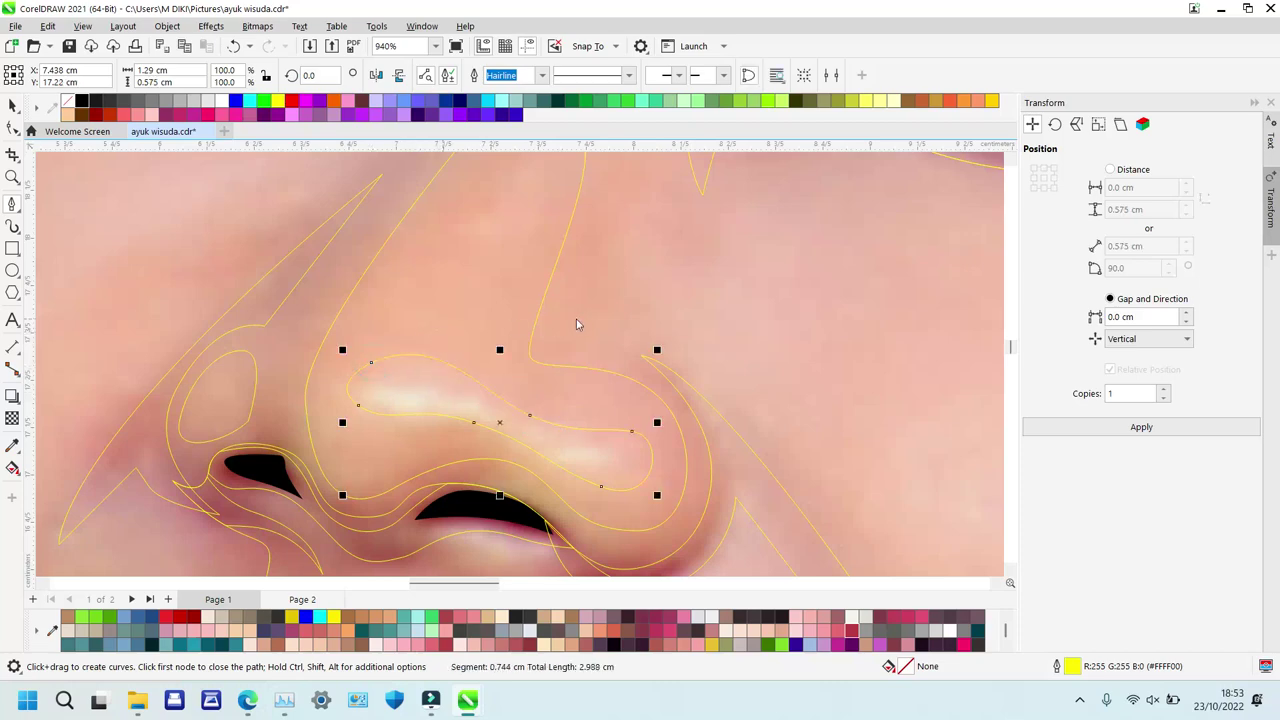
# Draw a closed rounded shape over the left cheek, extending past the face edge, and intersect it with the face outline.
pyautogui.press('z')
pyautogui.scroll(-4, 577, 322)
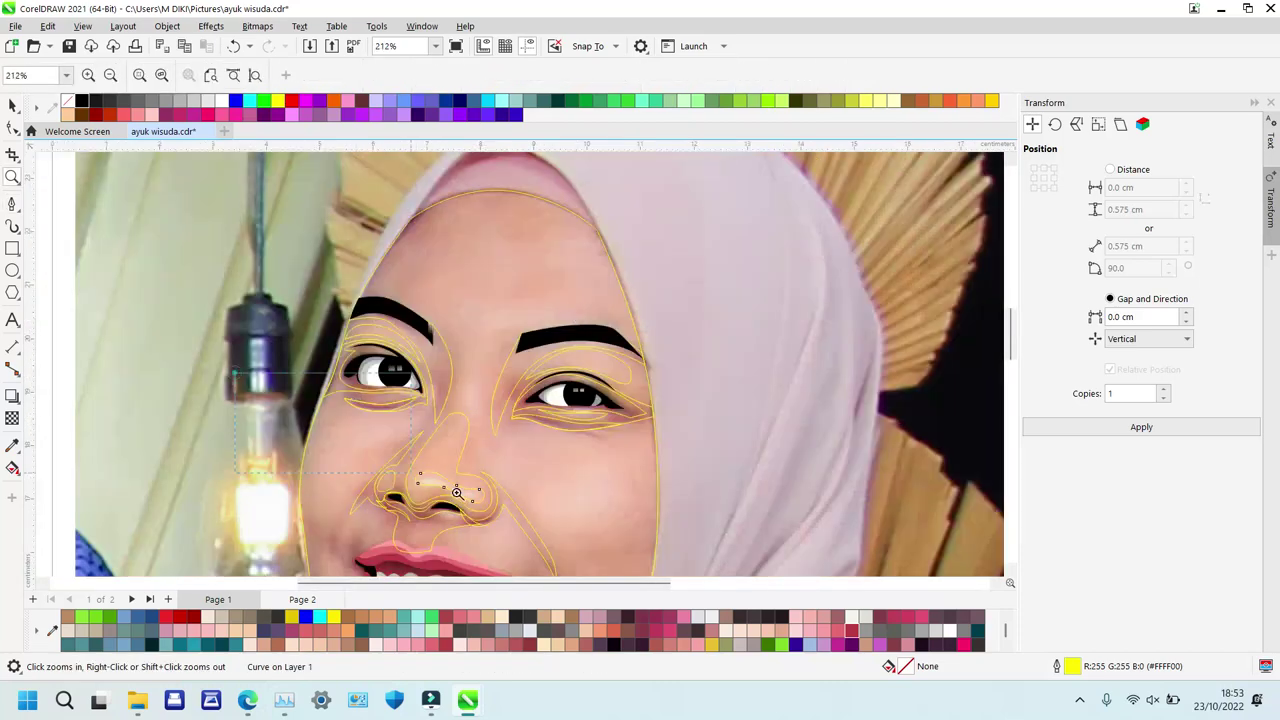
pyautogui.click(420, 479)
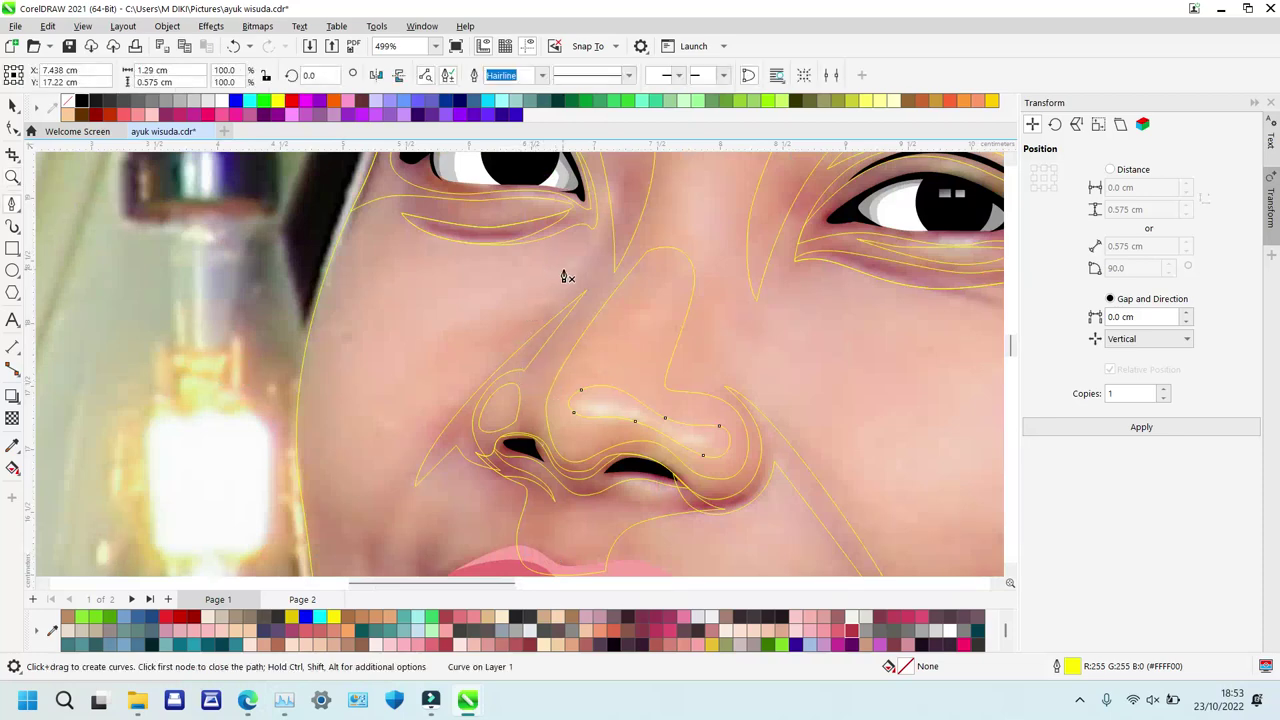
pyautogui.press('Escape')
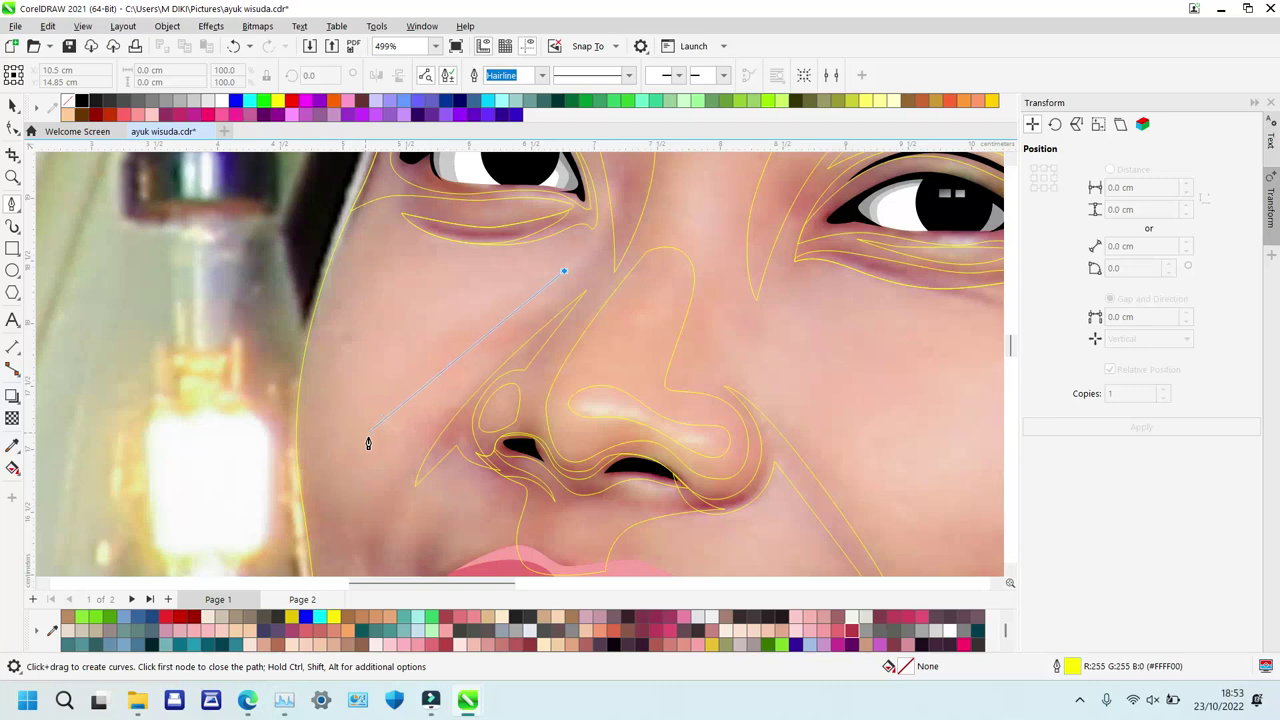
pyautogui.moveTo(324, 472); pyautogui.dragTo(310, 496)
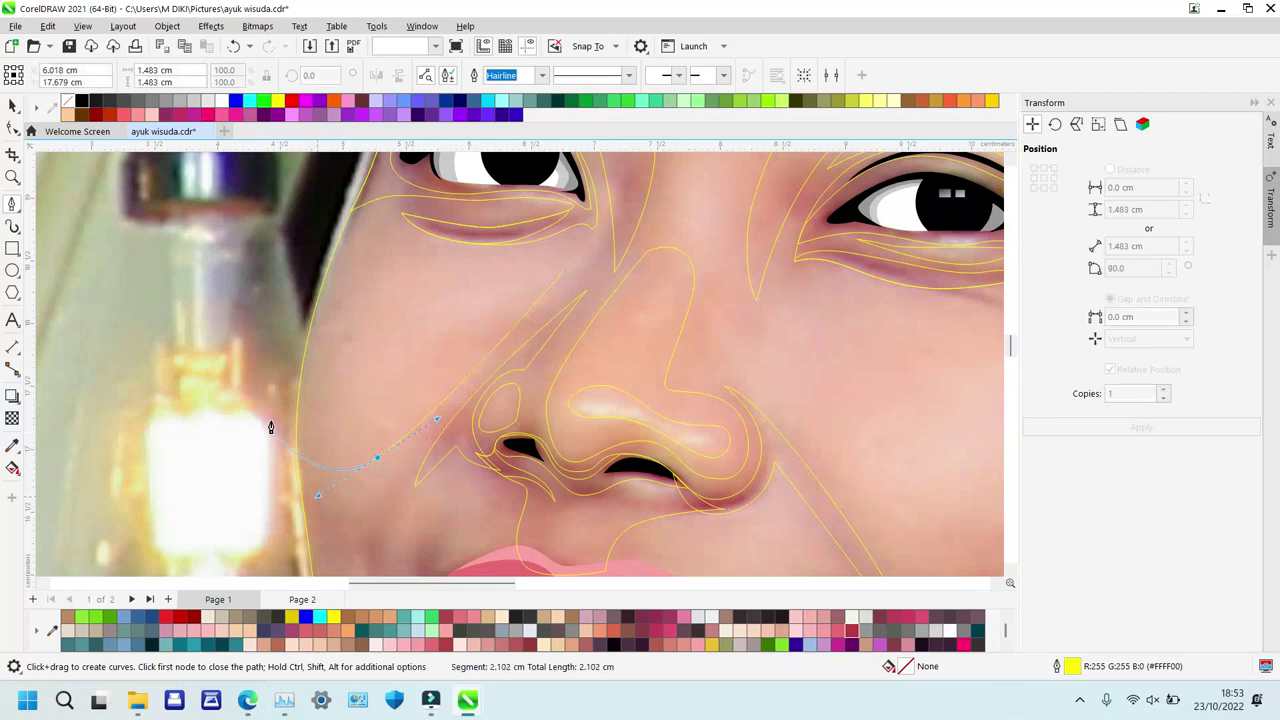
pyautogui.moveTo(394, 249); pyautogui.dragTo(453, 265)
pyautogui.click(564, 268)
pyautogui.press('space')
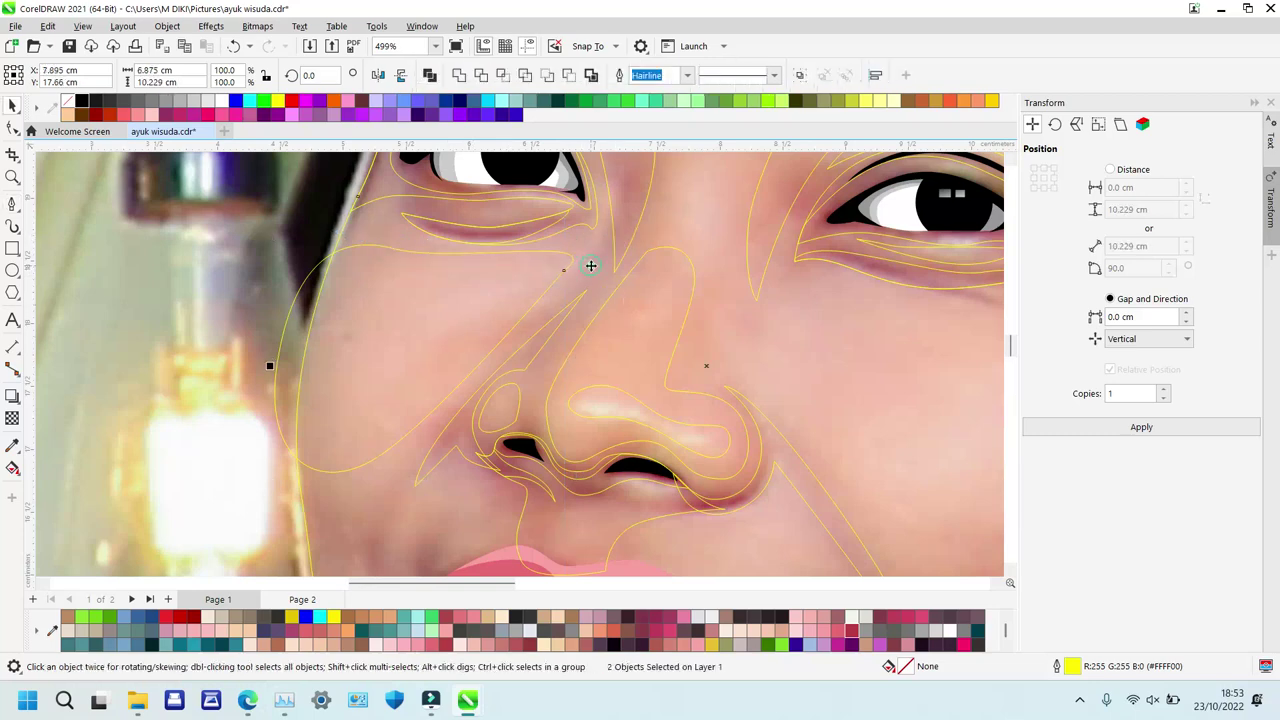
# Draw a closed rounded curve about 2.65 by 2 cm over the right cheek below the eye.
pyautogui.press('z')
pyautogui.rightClick(408, 316)
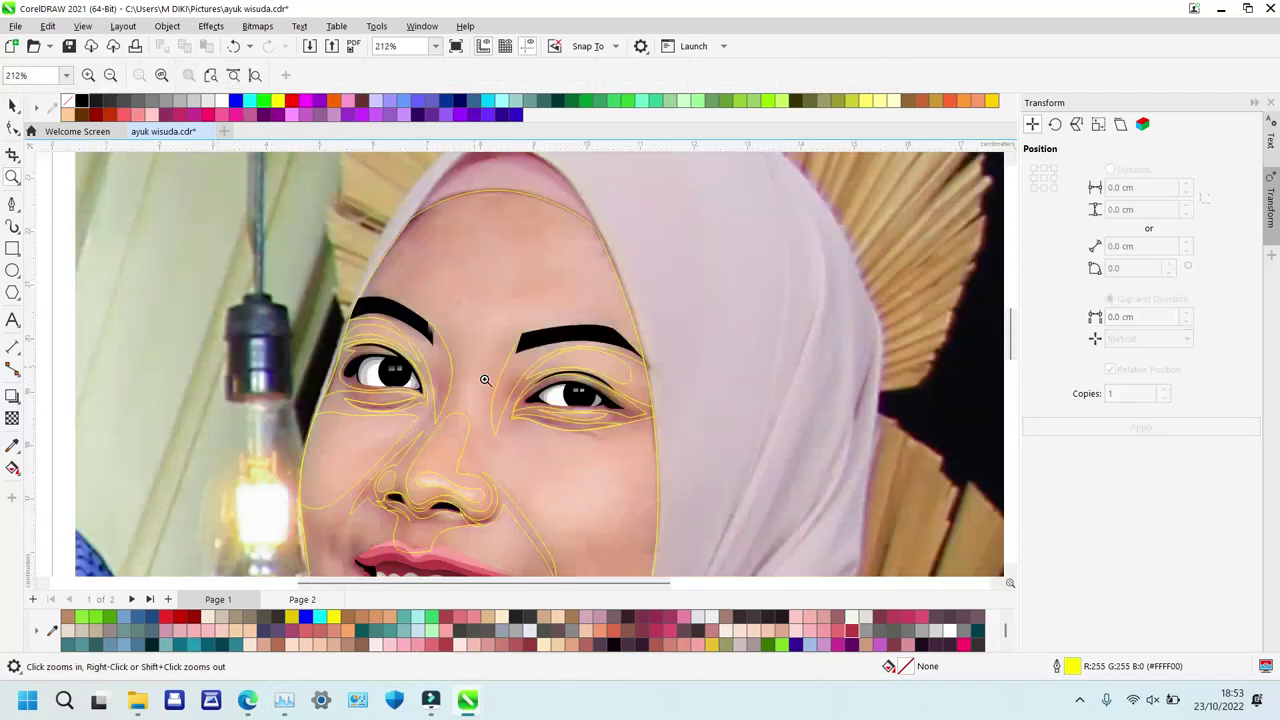
pyautogui.scroll(-2, 655, 545)
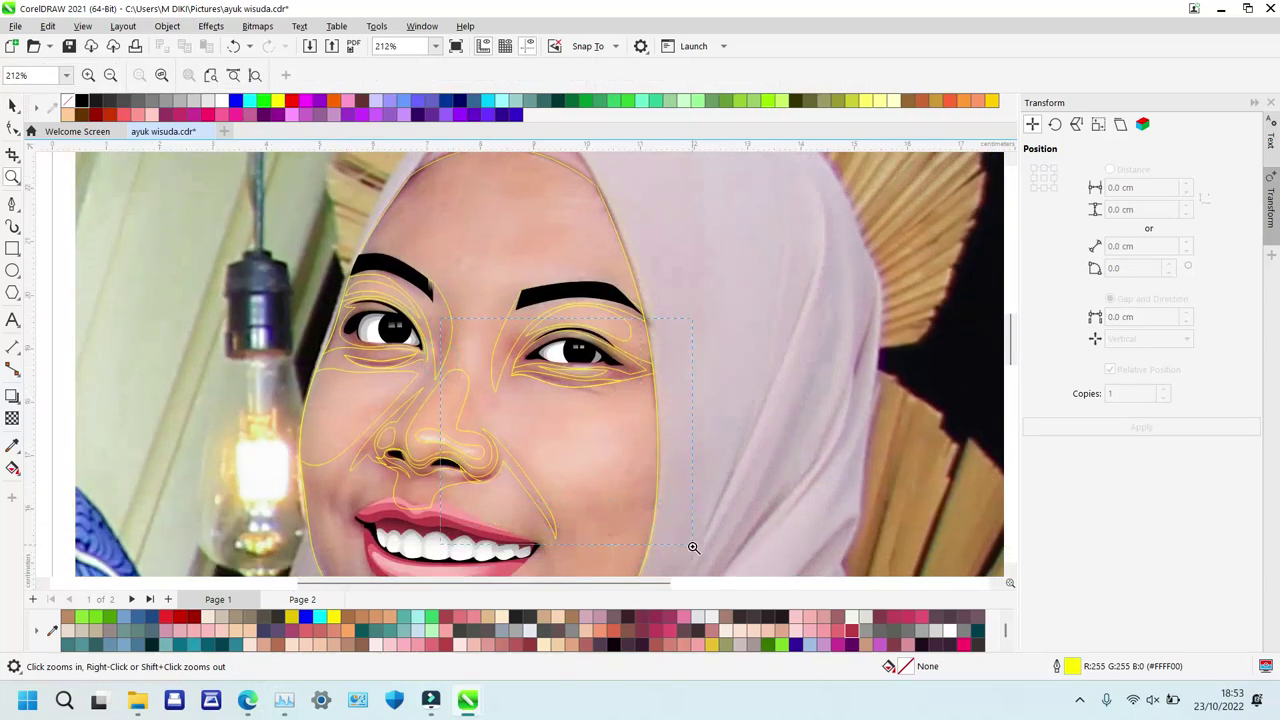
pyautogui.moveTo(691, 544); pyautogui.dragTo(691, 546)
pyautogui.press('p')
pyautogui.moveTo(397, 328); pyautogui.dragTo(403, 335)
pyautogui.moveTo(516, 497); pyautogui.dragTo(569, 499)
pyautogui.moveTo(659, 348); pyautogui.dragTo(661, 336)
pyautogui.moveTo(529, 312); pyautogui.dragTo(394, 291)
pyautogui.hotkey('ctrl', 'z')
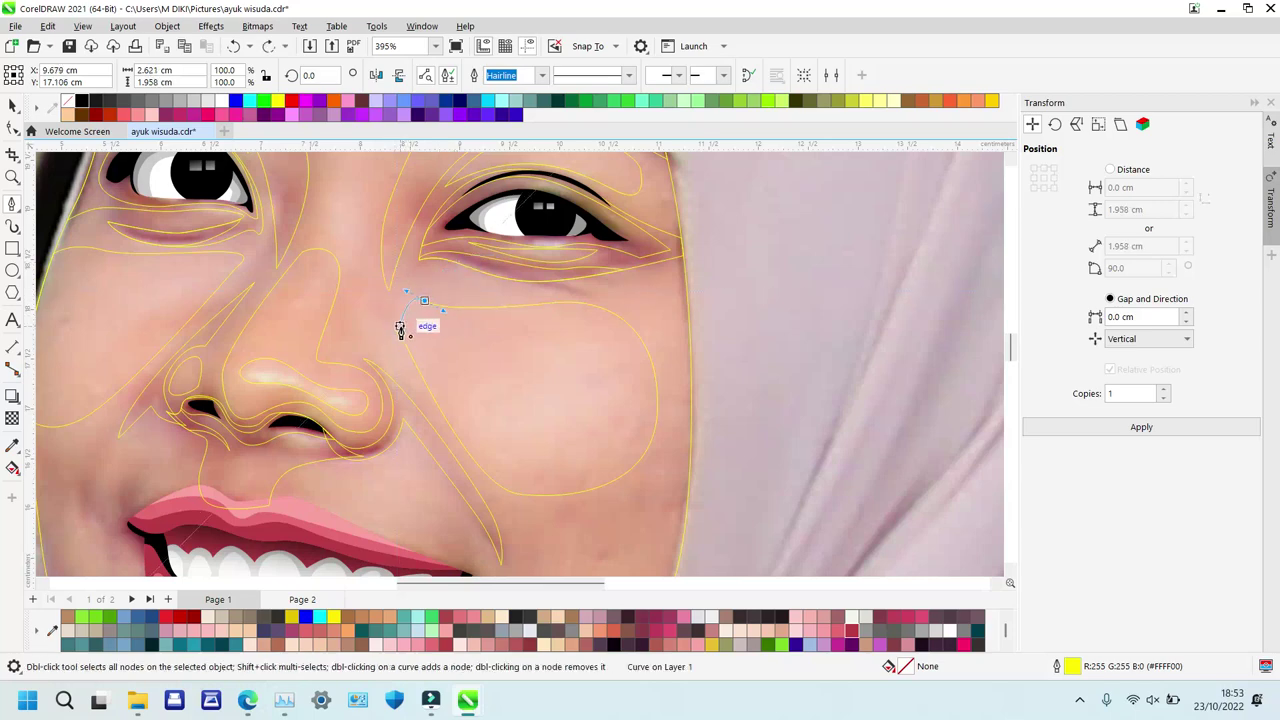
pyautogui.moveTo(397, 331); pyautogui.dragTo(386, 305)
# Draw a closed thin crescent about 0.16 by 0.57 cm on the cheek beside the mouth's left corner.
pyautogui.press('z')
pyautogui.rightClick(545, 303)
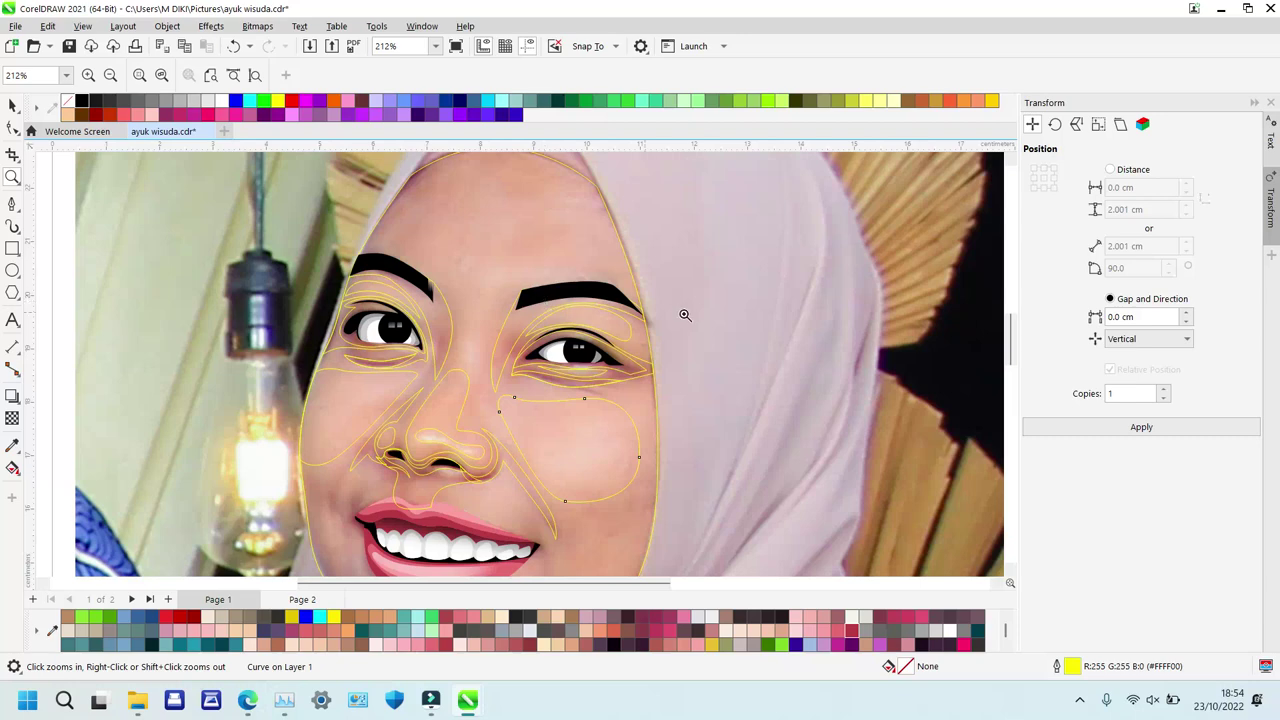
pyautogui.rightClick(456, 336)
pyautogui.click(452, 372)
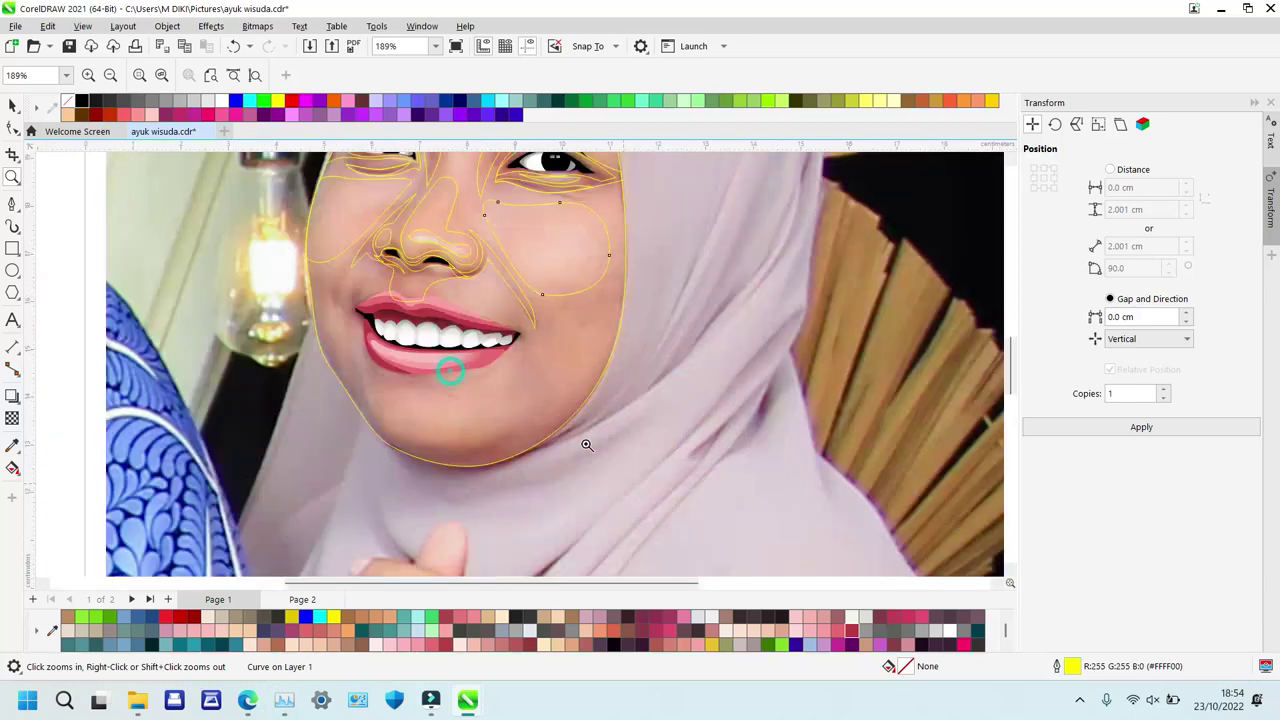
pyautogui.click(429, 315)
pyautogui.press('F5')
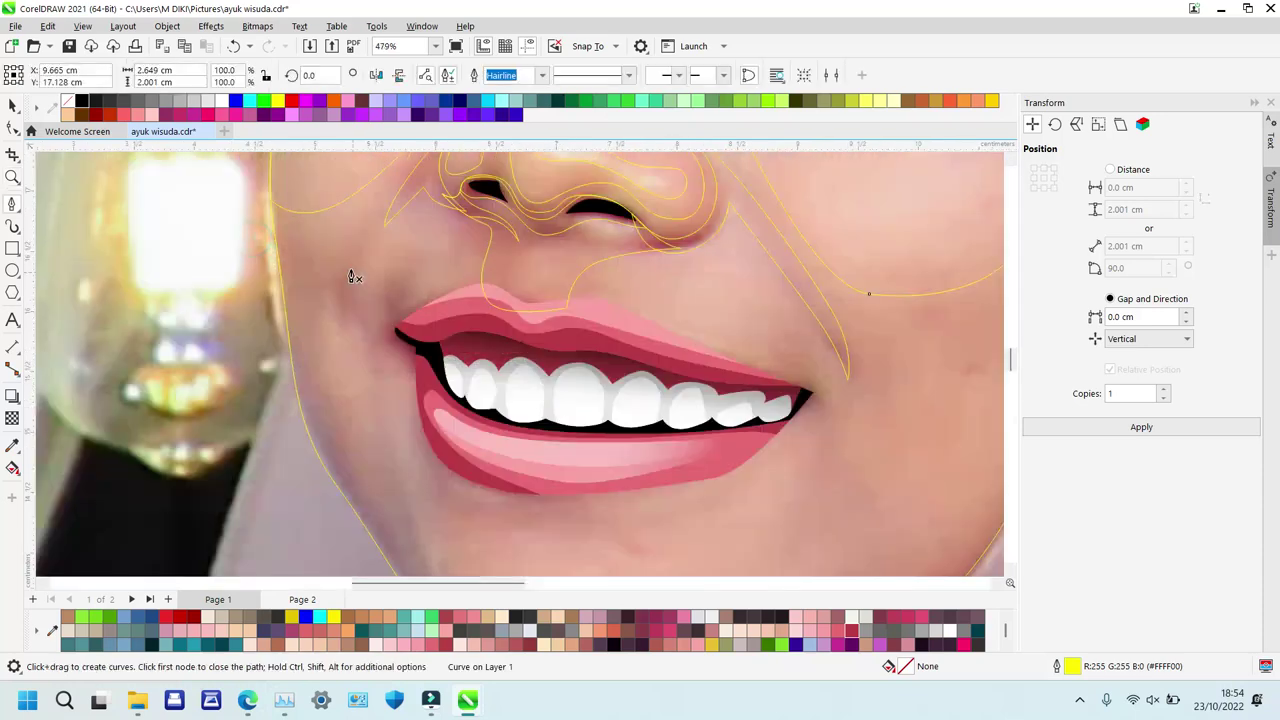
pyautogui.click(353, 262)
pyautogui.moveTo(346, 321); pyautogui.dragTo(348, 344)
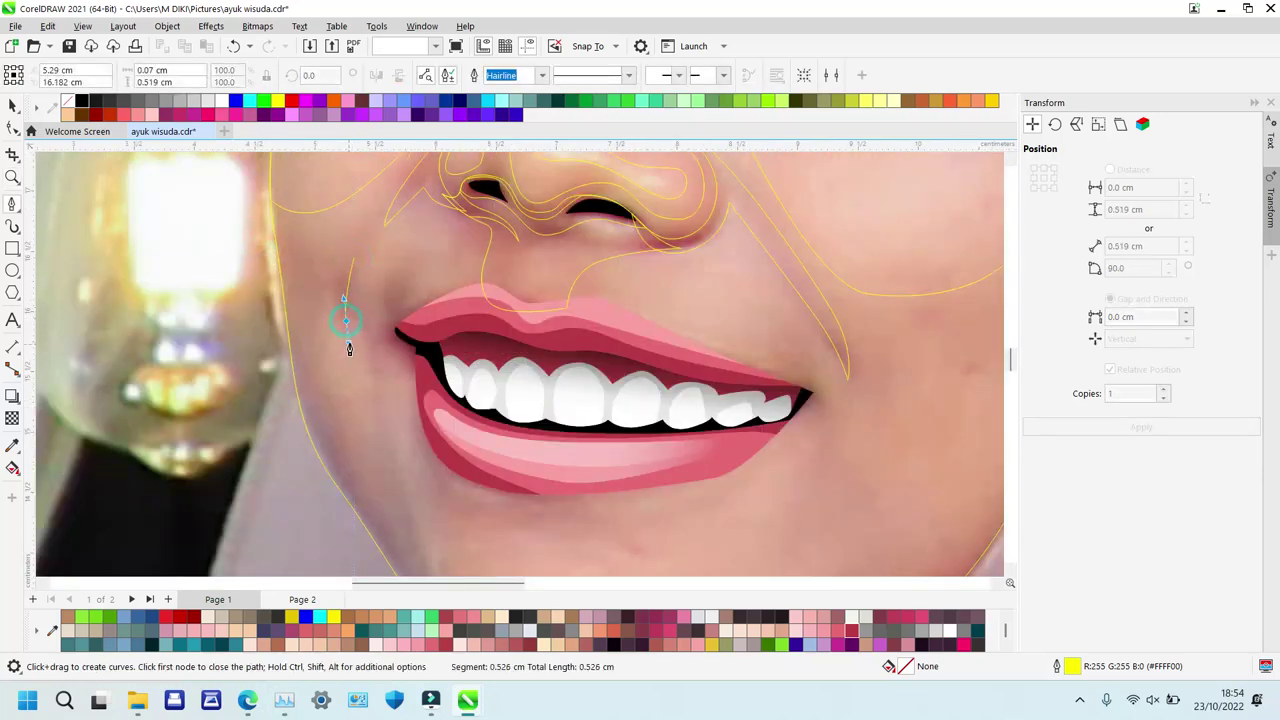
pyautogui.moveTo(353, 260); pyautogui.dragTo(314, 298)
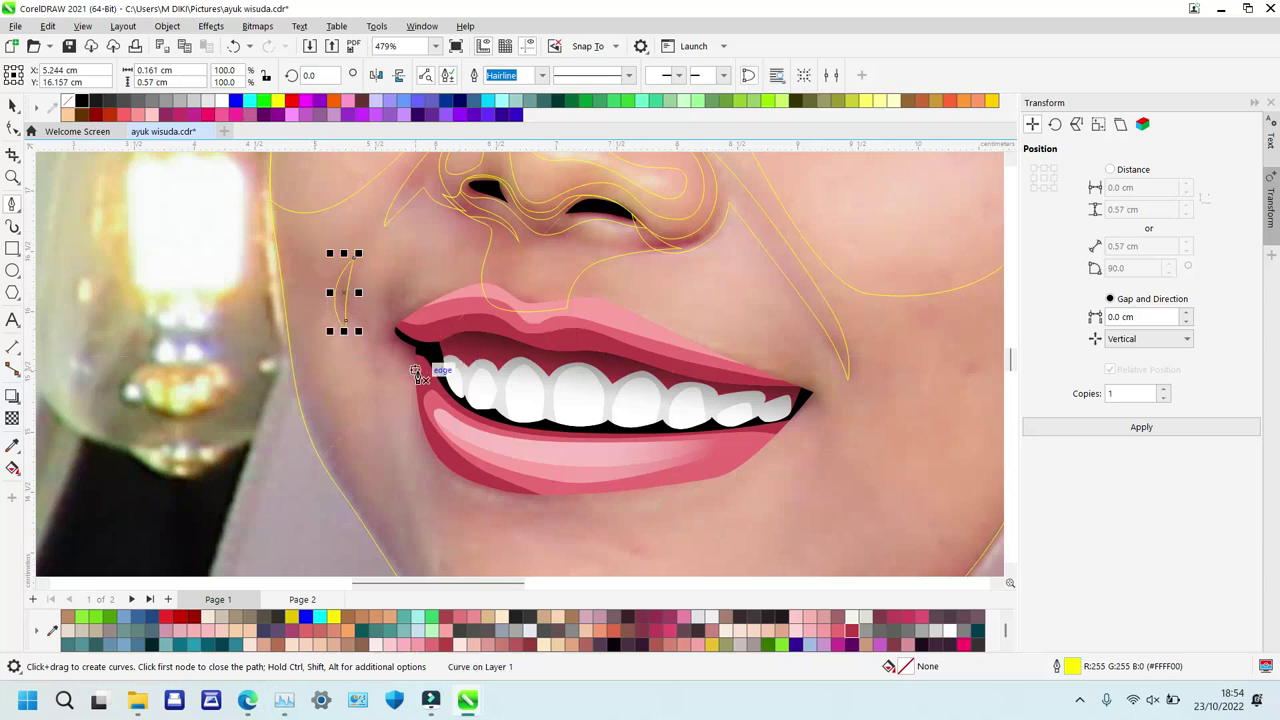
# Draw a closed shading curve about 0.97 by 0.76 cm around the left corner of the mouth.
pyautogui.click(417, 392)
pyautogui.moveTo(388, 351); pyautogui.dragTo(355, 337)
pyautogui.moveTo(409, 303); pyautogui.dragTo(454, 294)
pyautogui.click(485, 327)
pyautogui.click(422, 400)
pyautogui.press('space')
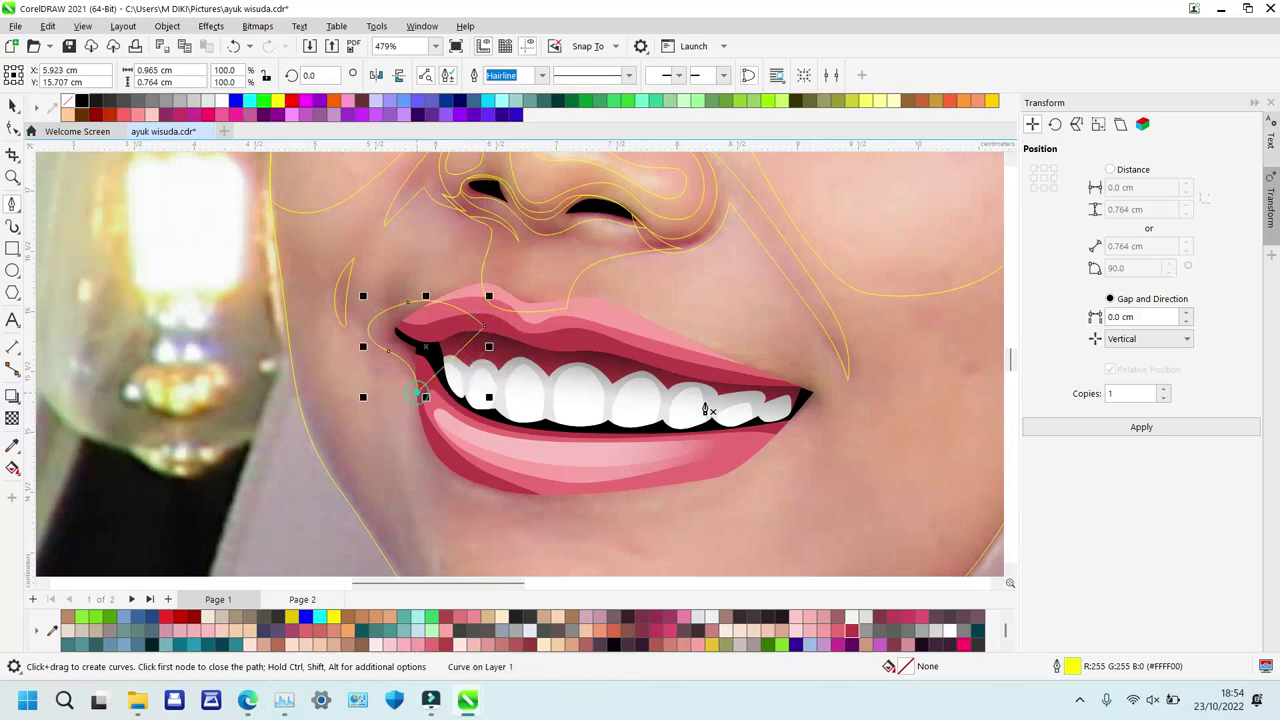
# Draw a closed shading curve about 1.16 by 0.58 cm around the right corner of the mouth.
pyautogui.click(746, 366)
pyautogui.moveTo(828, 387); pyautogui.dragTo(847, 398)
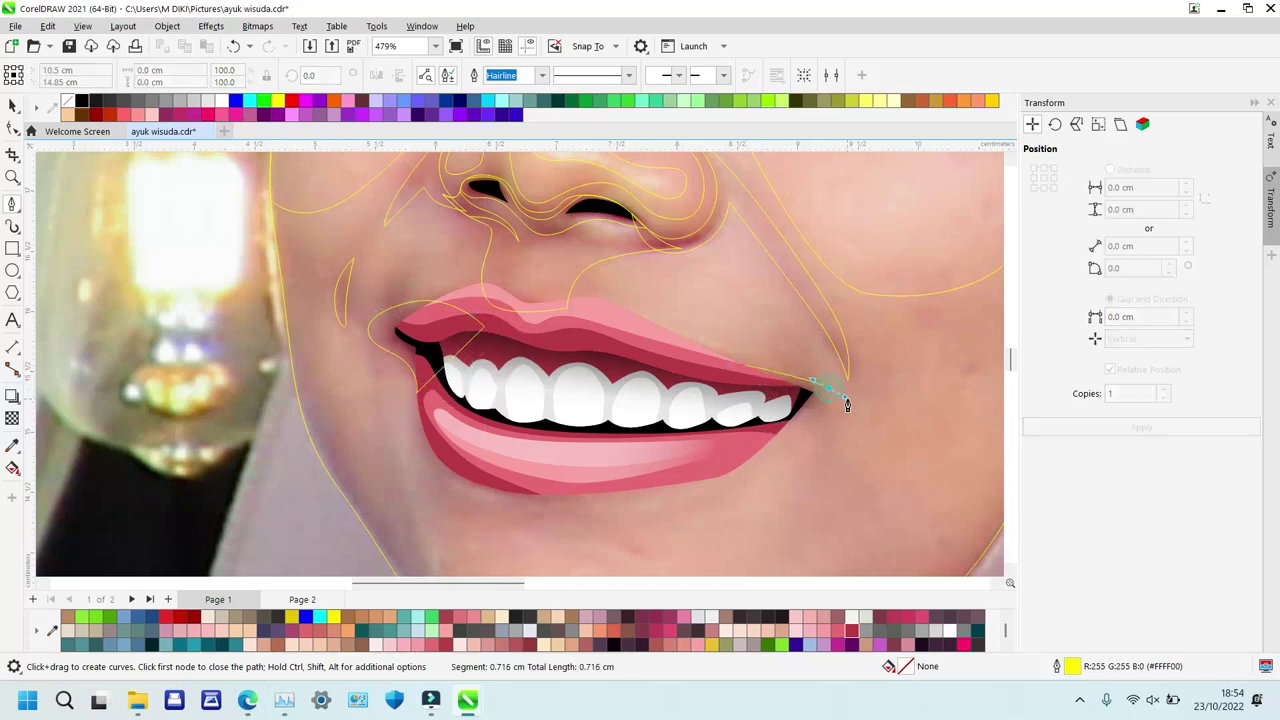
pyautogui.click(845, 400)
pyautogui.click(806, 430)
pyautogui.click(695, 432)
pyautogui.click(748, 366)
pyautogui.hotkey('ctrl', 'z')
pyautogui.click(746, 366)
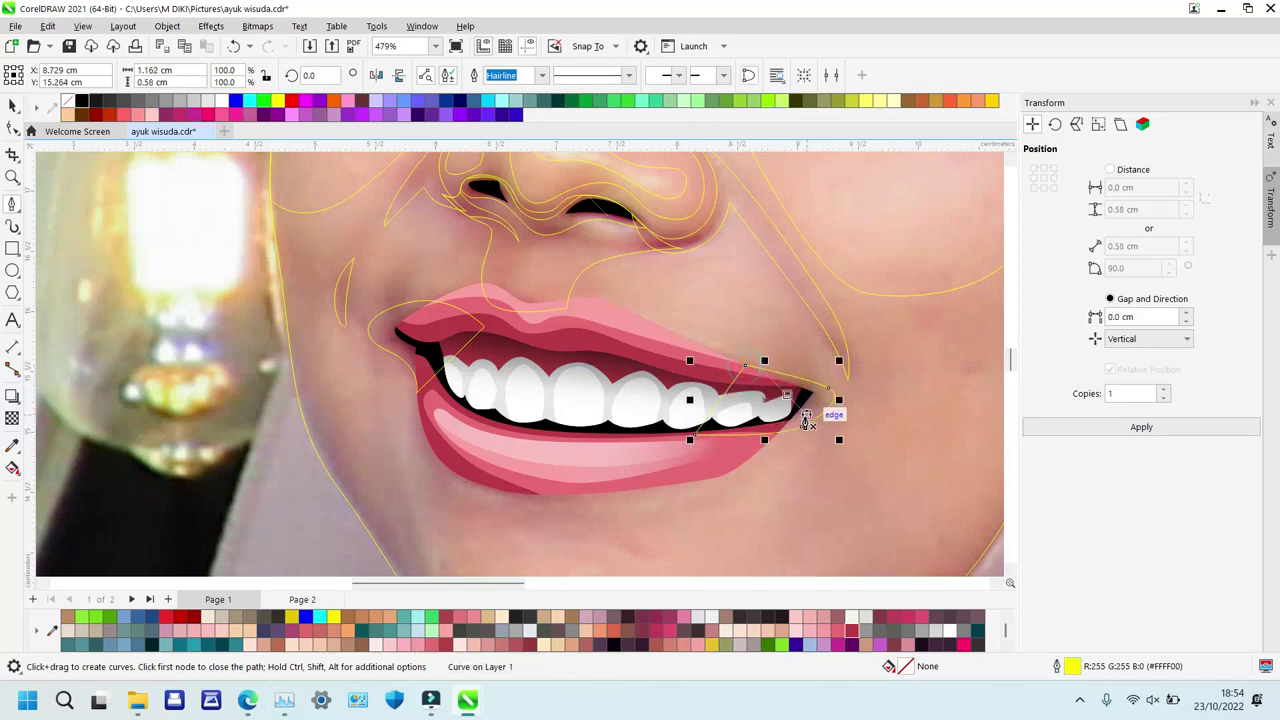
# Draw a closed rounded curve about 1.69 by 0.97 cm above the right half of the upper lip.
pyautogui.click(600, 307)
pyautogui.moveTo(651, 284); pyautogui.dragTo(801, 331)
pyautogui.click(667, 369)
pyautogui.click(600, 309)
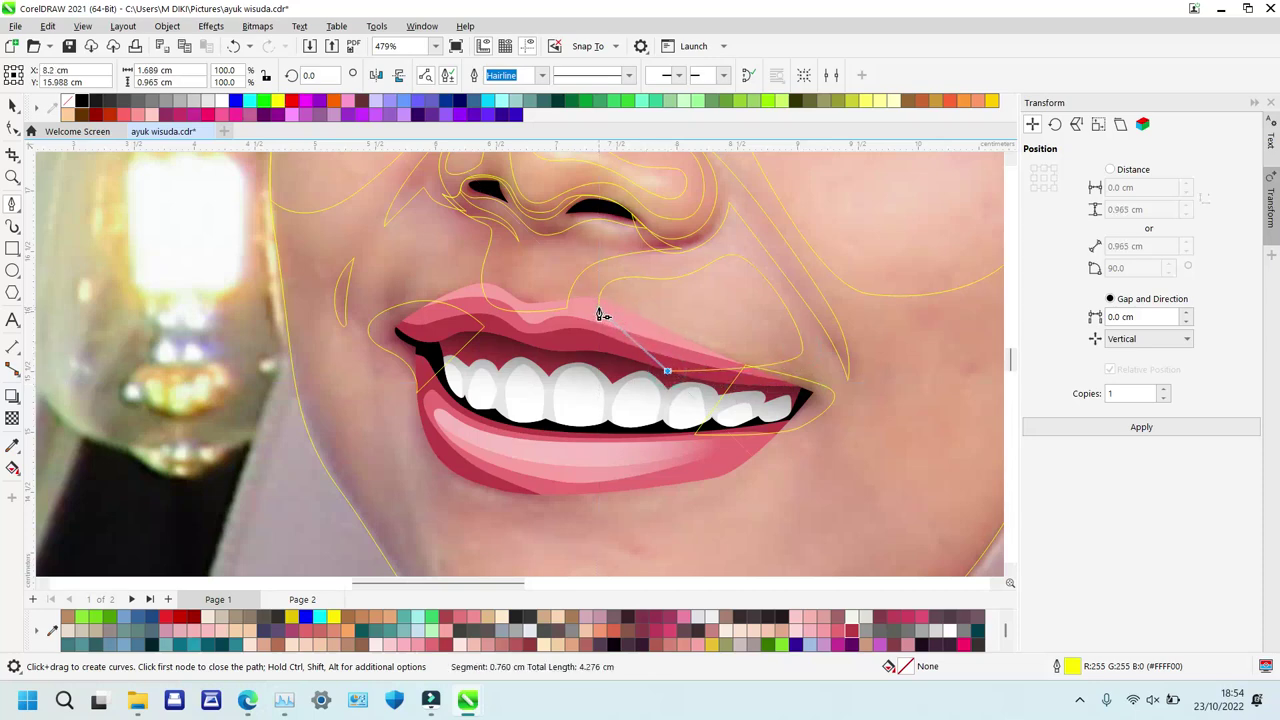
# Draw a closed arched curve about 0.92 cm tall above the left end of the upper lip.
pyautogui.click(474, 299)
pyautogui.click(449, 222)
pyautogui.hotkey('ctrl', 'z')
pyautogui.click(473, 297)
pyautogui.moveTo(462, 257); pyautogui.dragTo(408, 224)
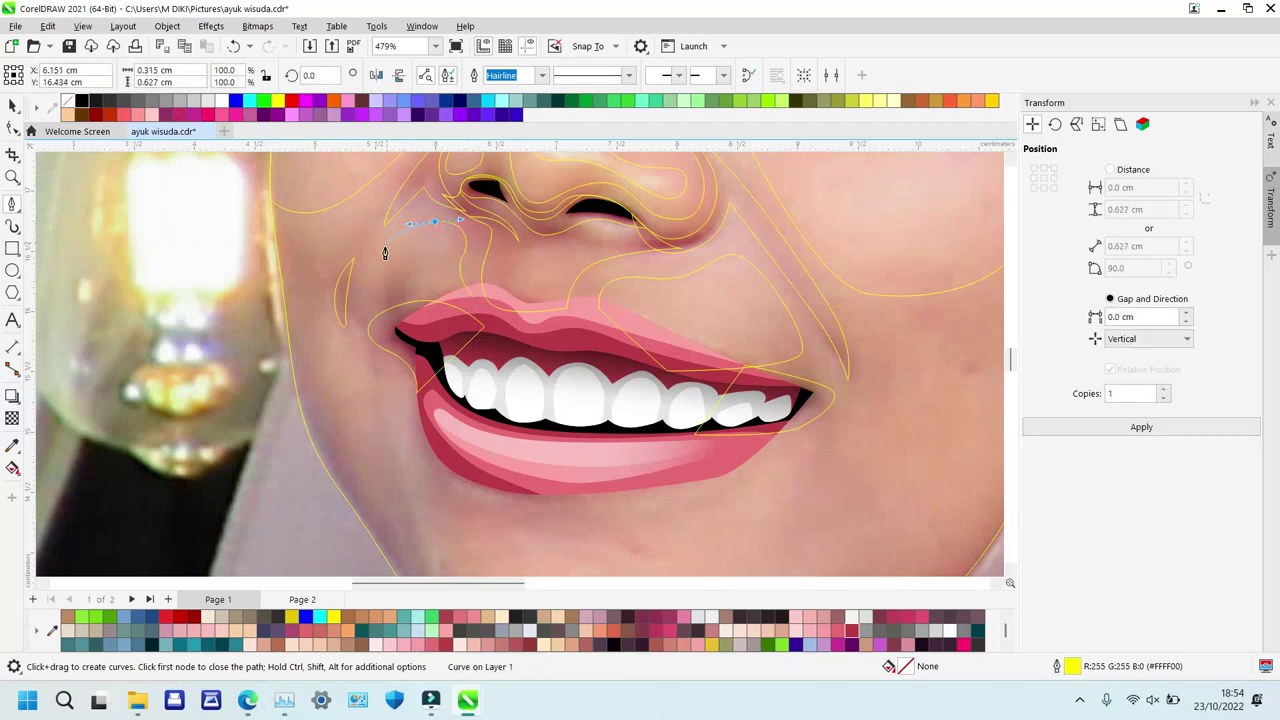
pyautogui.click(437, 331)
# Draw a closed shading shape about 2.71 by 4.62 cm along the left jaw, extending past the face edge.
pyautogui.press('z')
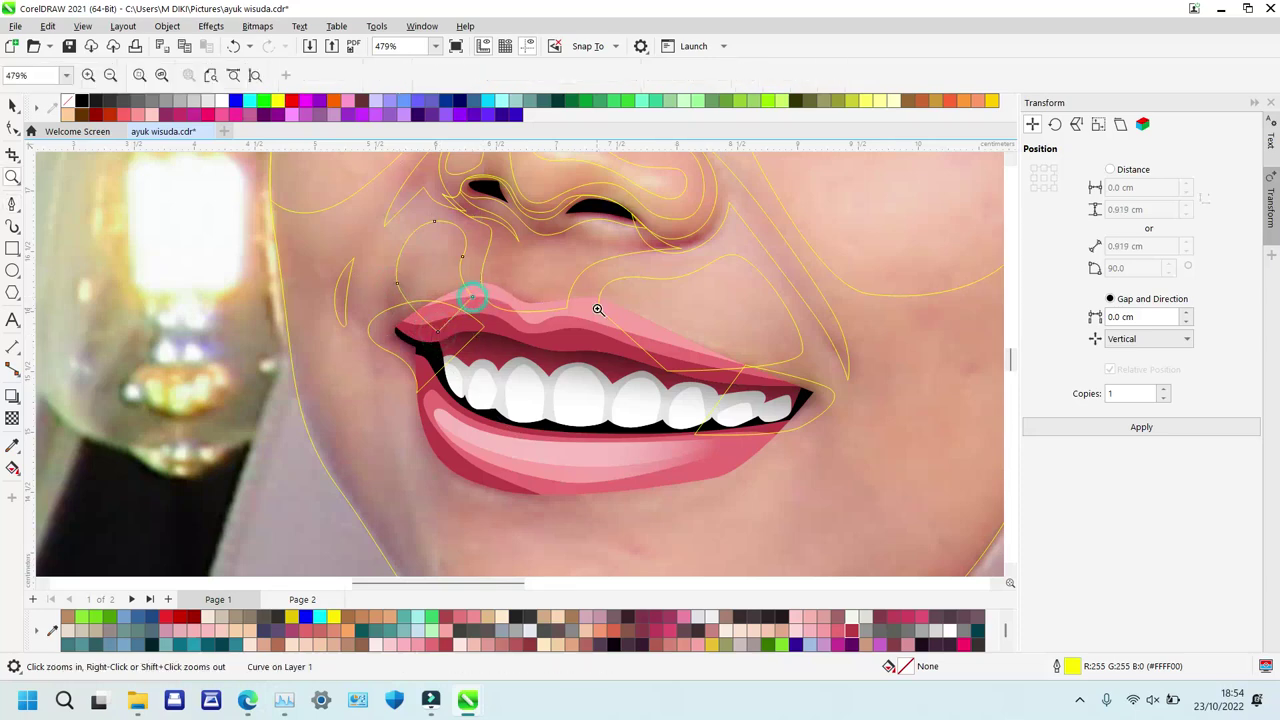
pyautogui.rightClick(596, 310)
pyautogui.moveTo(543, 400); pyautogui.dragTo(632, 507)
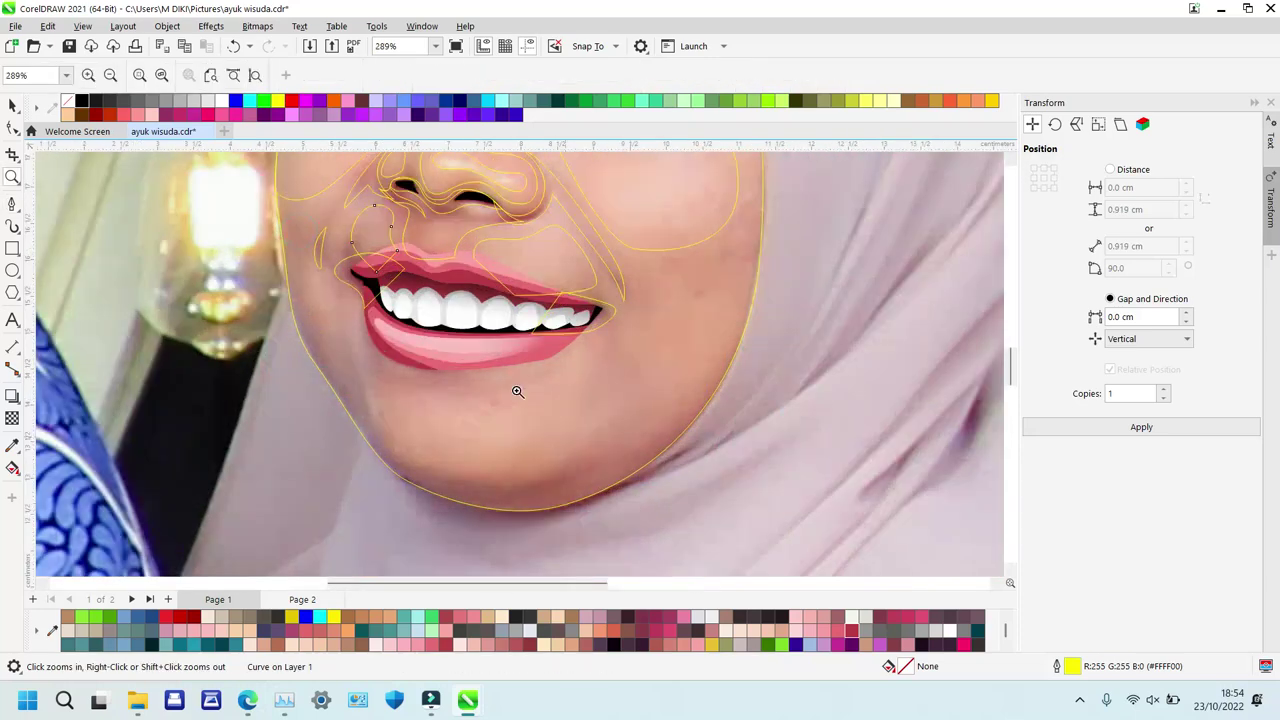
pyautogui.click(248, 197)
pyautogui.moveTo(306, 240); pyautogui.dragTo(317, 265)
pyautogui.moveTo(319, 340); pyautogui.dragTo(330, 374)
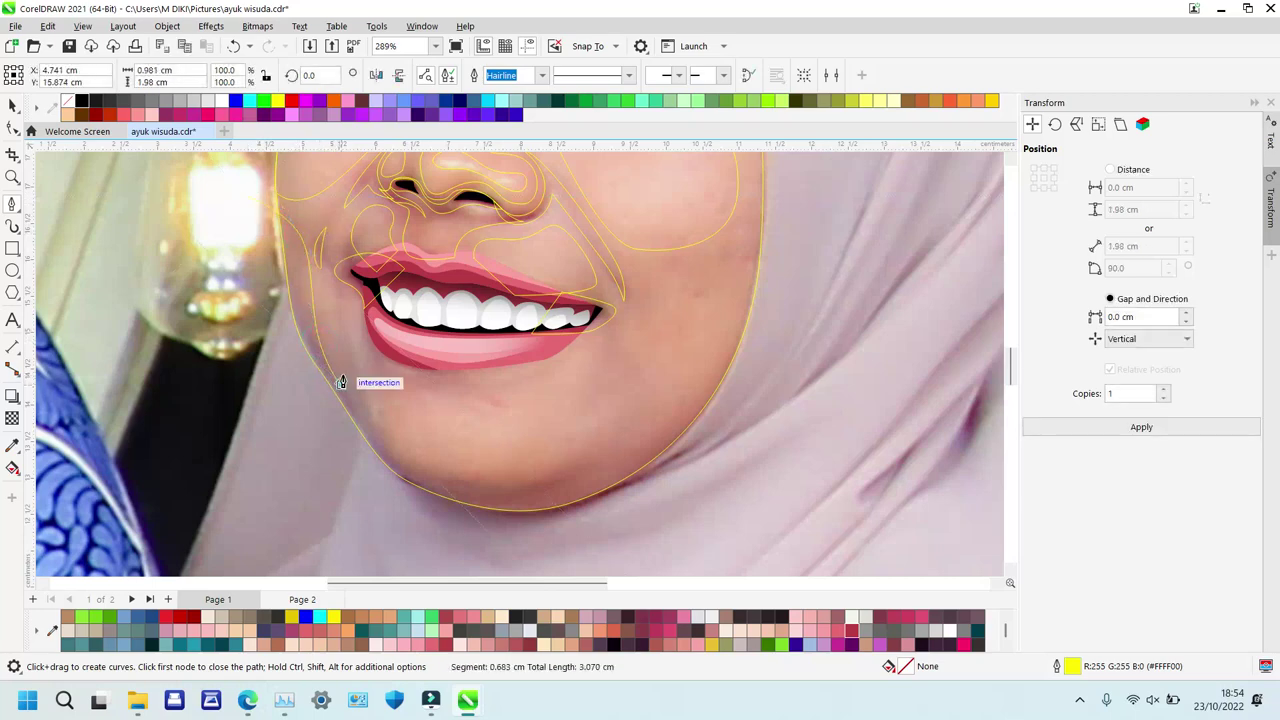
pyautogui.click(341, 319)
pyautogui.moveTo(375, 427); pyautogui.dragTo(406, 476)
pyautogui.click(445, 531)
pyautogui.moveTo(290, 457); pyautogui.dragTo(252, 377)
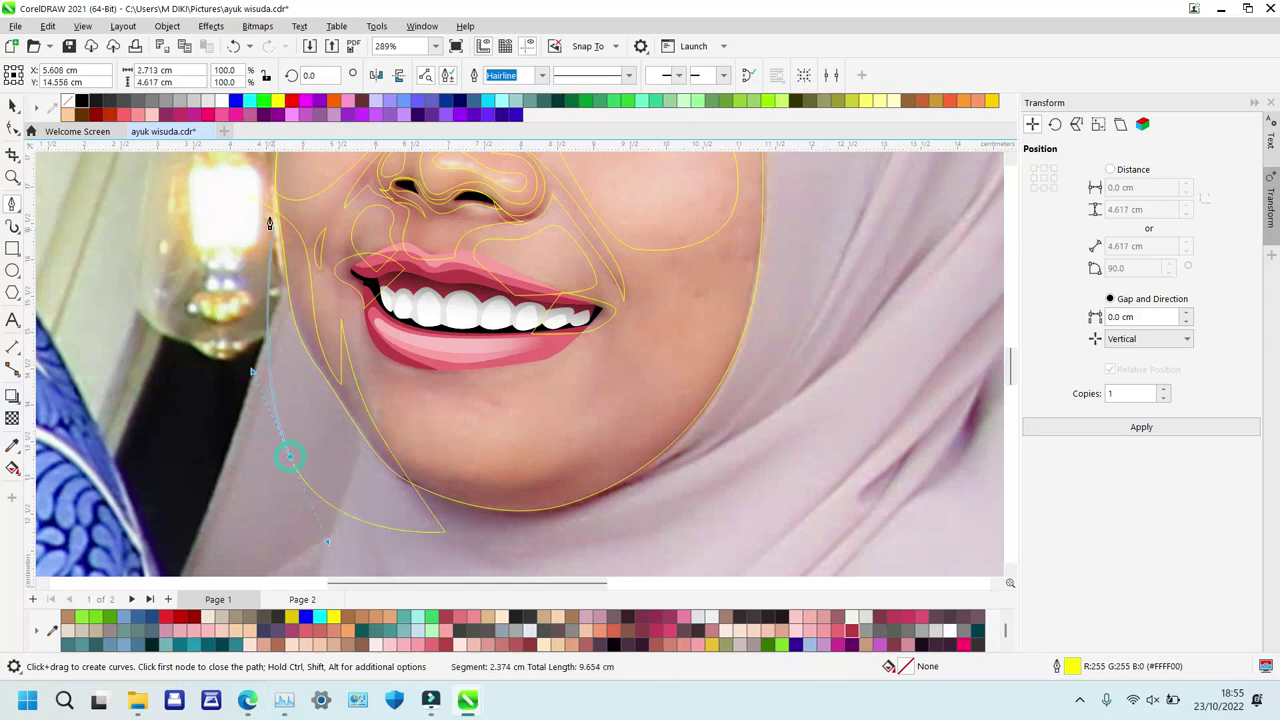
pyautogui.doubleClick(248, 196)
pyautogui.press('space')
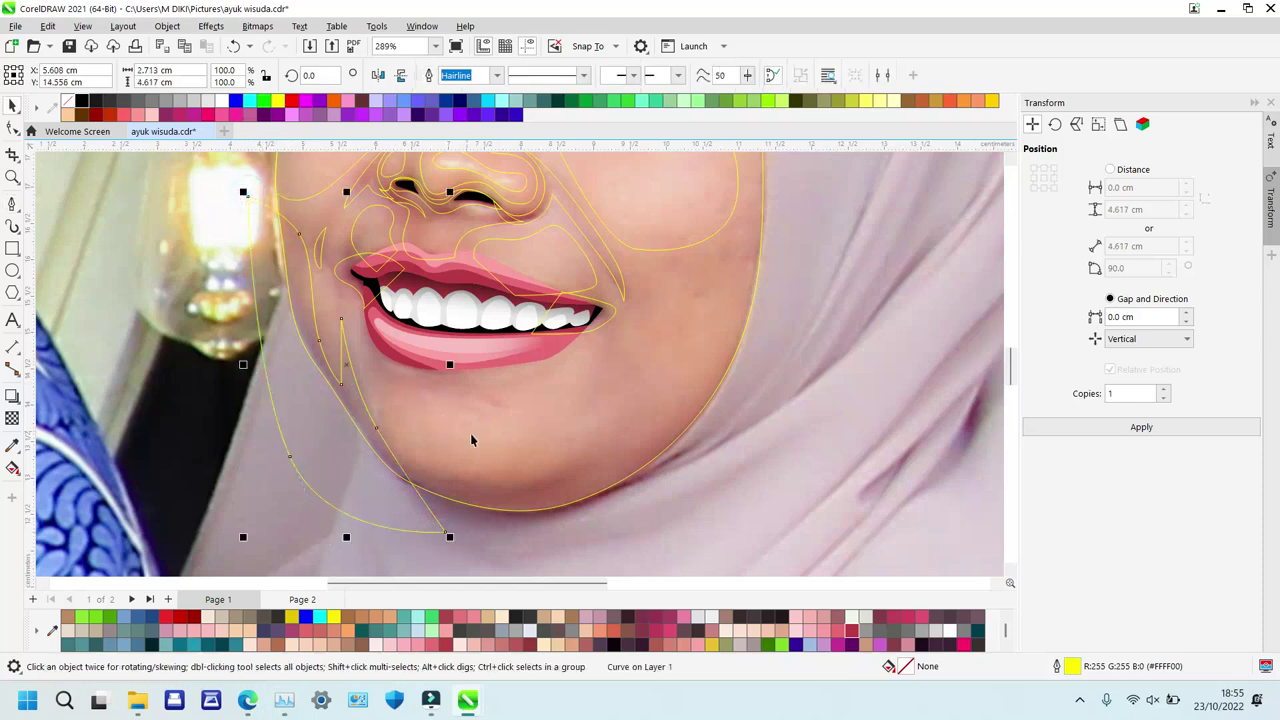
# Intersect the left jaw shape with the face outline and delete the original oversized shape.
pyautogui.keyDown('shift'); pyautogui.click(472, 440); pyautogui.keyUp('shift')
pyautogui.hotkey('alt', 'i')
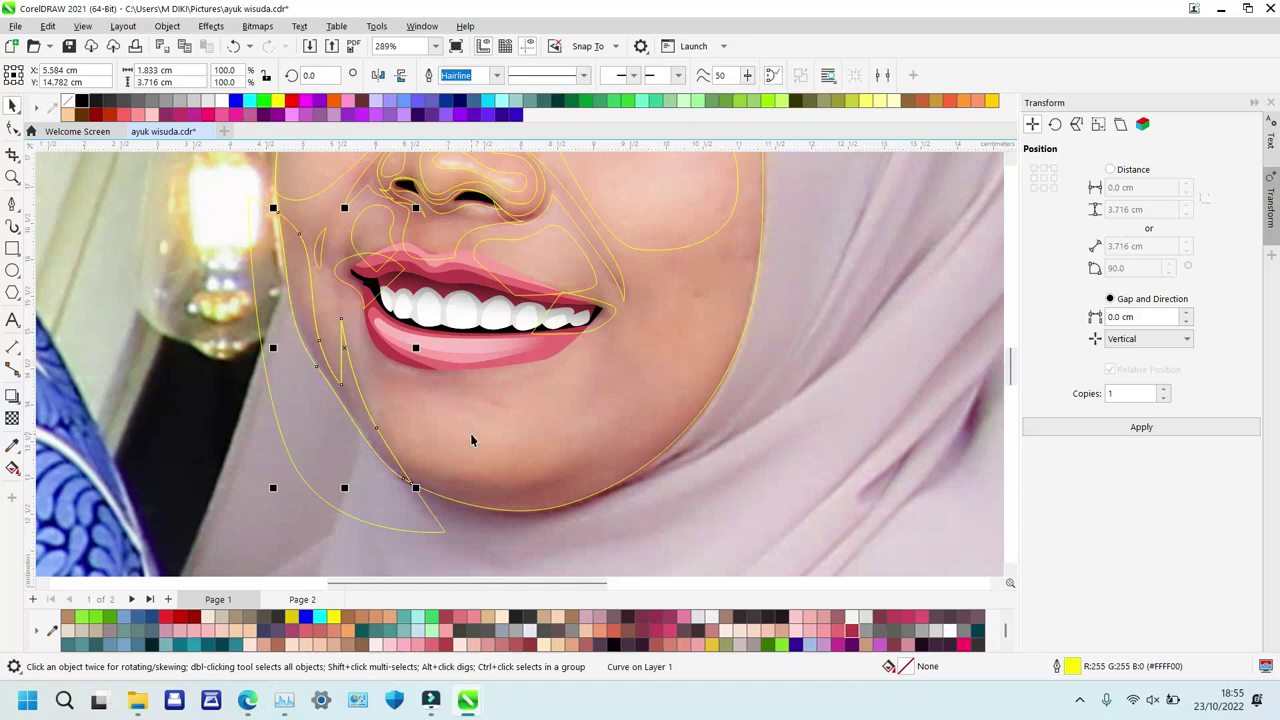
pyautogui.click(349, 456)
pyautogui.press('Delete')
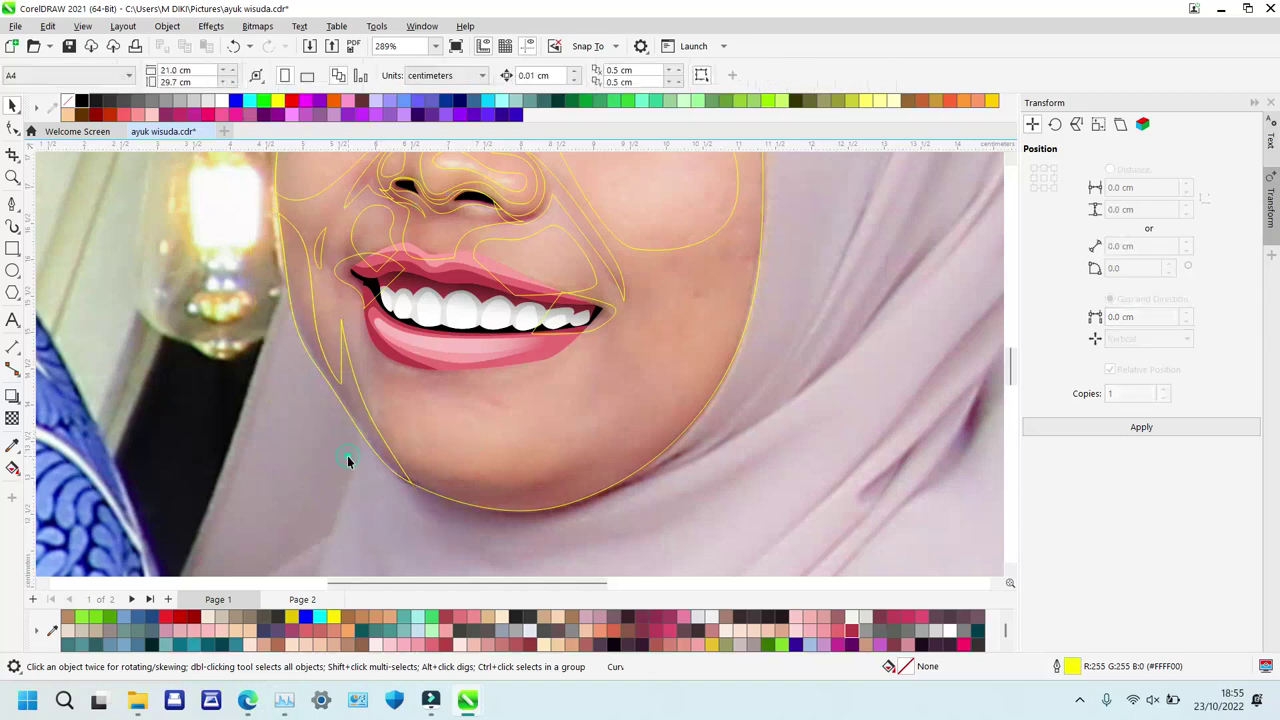
# Draw a closed shading shape about 7.16 by 4.1 cm under the chin and up the right jaw, extending past the face edge.
pyautogui.press('space')
pyautogui.click(294, 392)
pyautogui.moveTo(470, 484); pyautogui.dragTo(576, 469)
pyautogui.click(623, 430)
pyautogui.moveTo(695, 408); pyautogui.dragTo(735, 372)
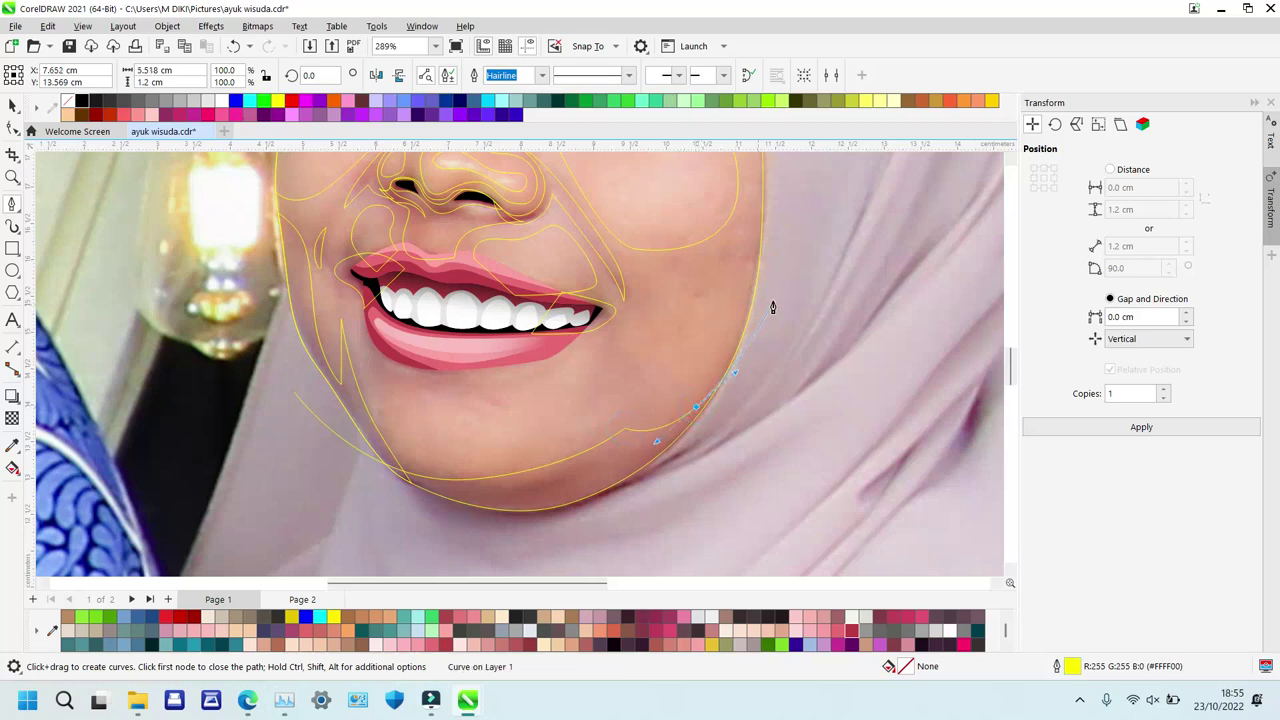
pyautogui.click(770, 257)
pyautogui.moveTo(726, 511); pyautogui.dragTo(557, 571)
pyautogui.moveTo(418, 533); pyautogui.dragTo(410, 535)
pyautogui.click(417, 531)
pyautogui.click(291, 400)
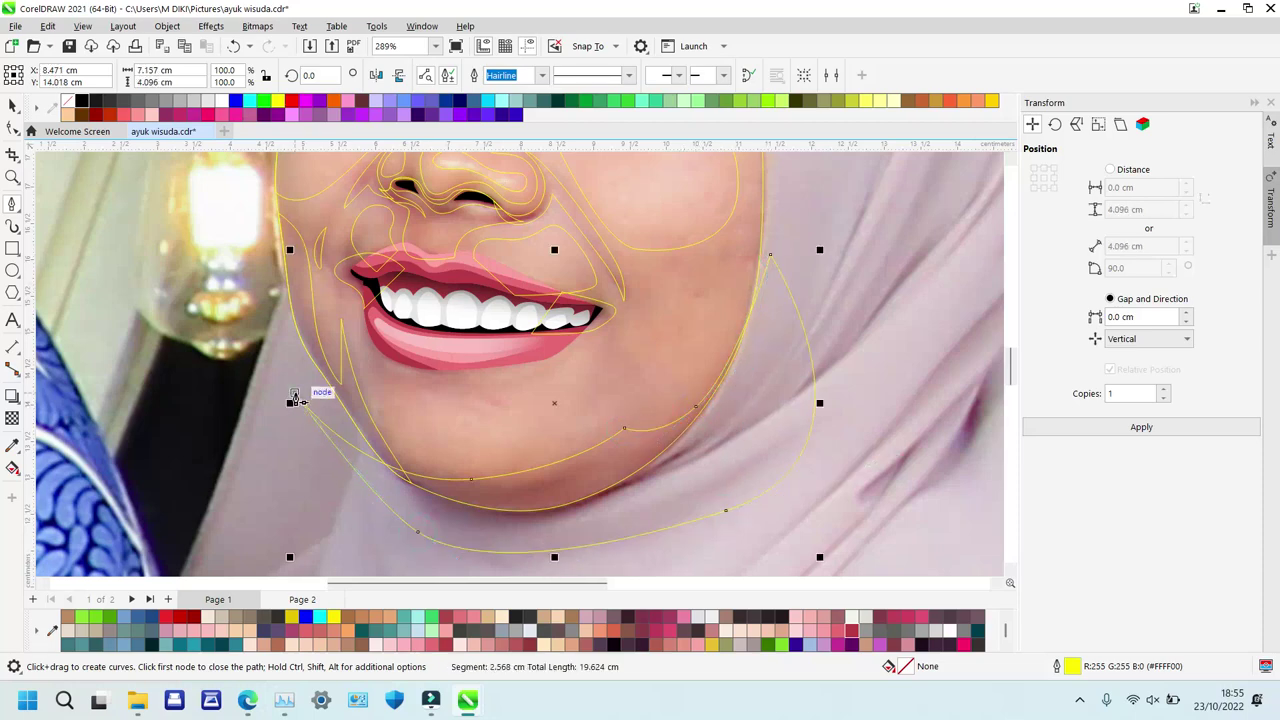
# Intersect the chin and right jaw shape with the face outline and delete the original oversized shape.
pyautogui.press('space')
pyautogui.keyDown('shift'); pyautogui.click(649, 341); pyautogui.keyUp('shift')
pyautogui.hotkey('alt', 'i')
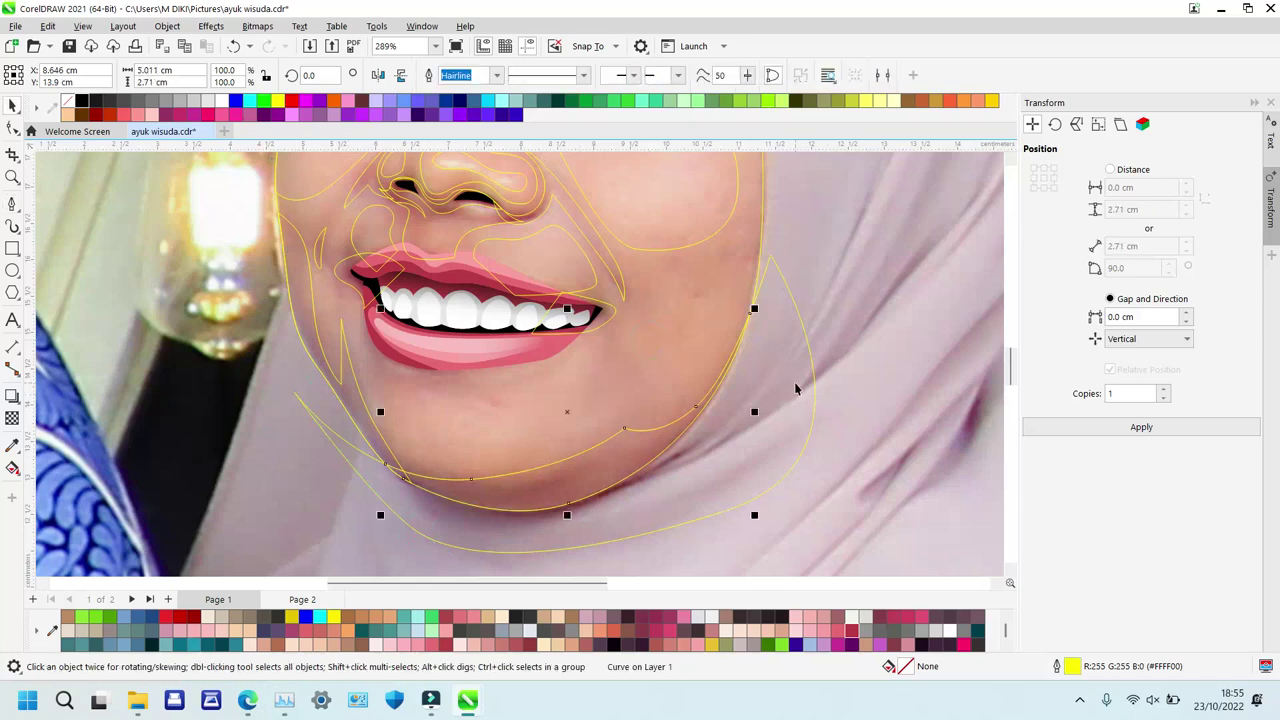
pyautogui.click(795, 384)
pyautogui.press('Delete')
# Draw a closed curve about 1.87 by 1.08 cm beneath the left part of the lower lip.
pyautogui.press('space')
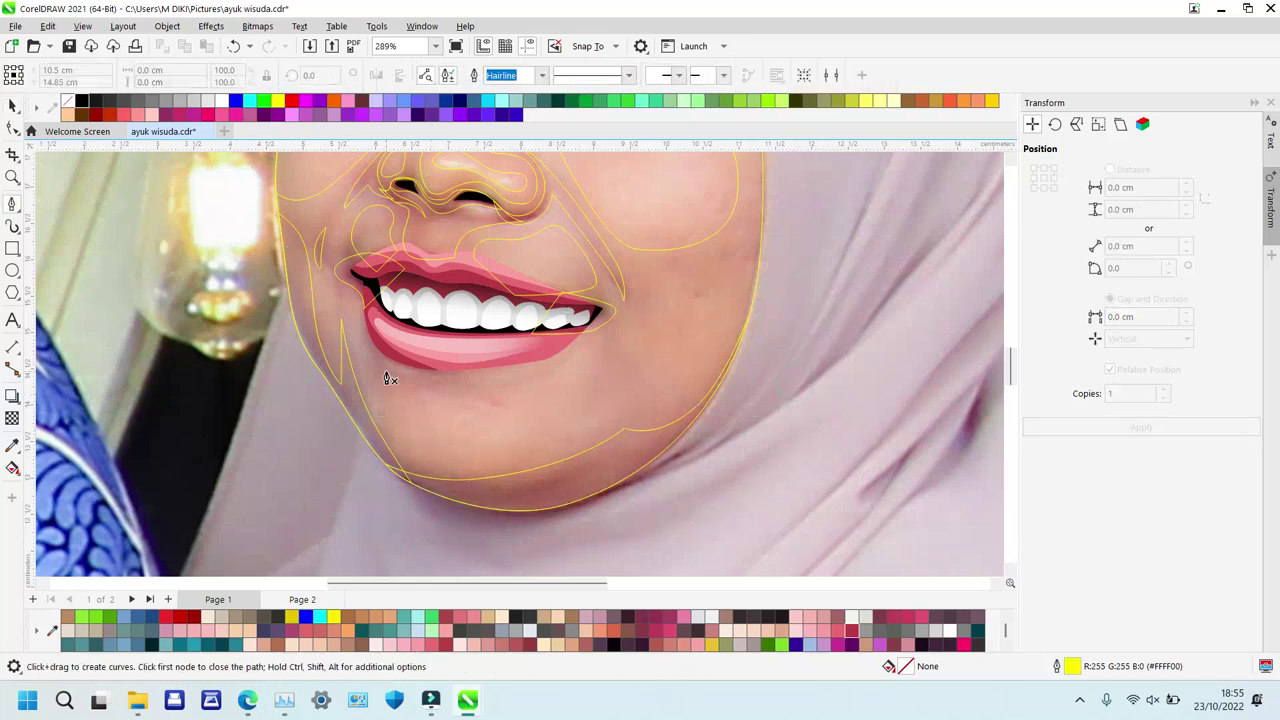
pyautogui.click(365, 320)
pyautogui.moveTo(403, 387); pyautogui.dragTo(480, 340)
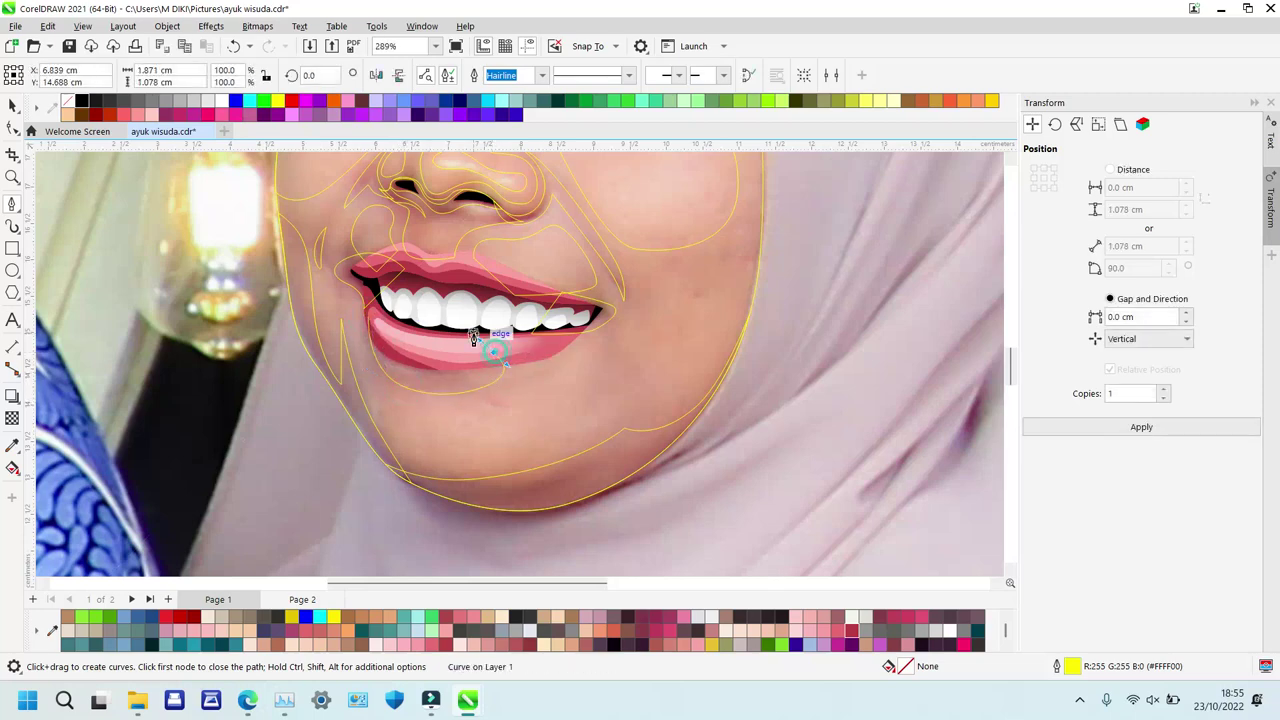
pyautogui.click(368, 319)
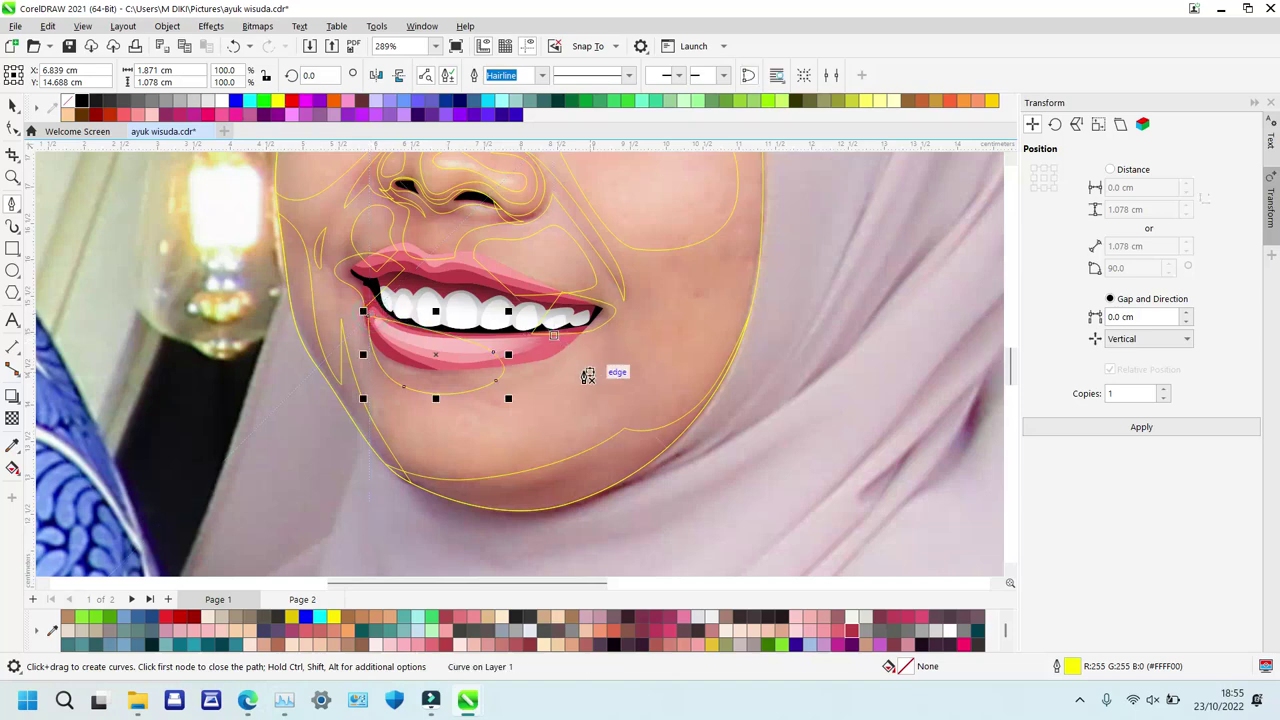
# Draw a closed curve about 0.99 by 0.75 cm beneath the right end of the lower lip.
pyautogui.click(521, 358)
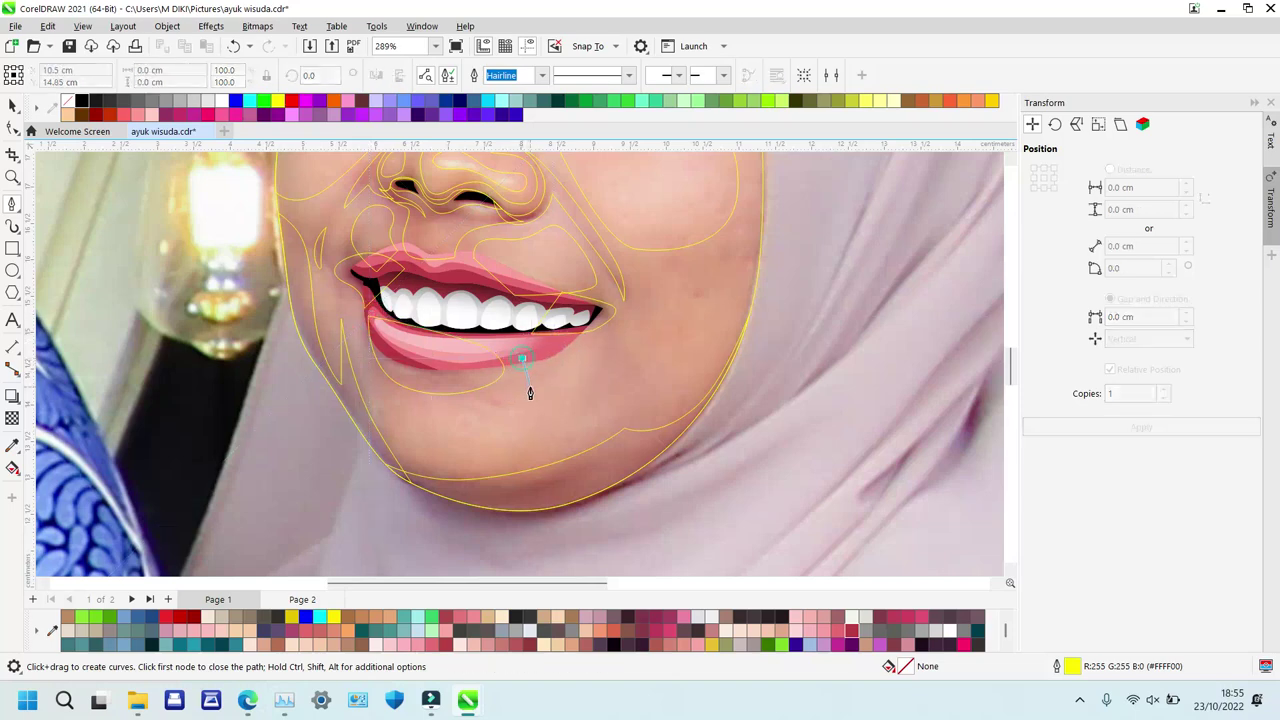
pyautogui.moveTo(535, 390); pyautogui.dragTo(575, 392)
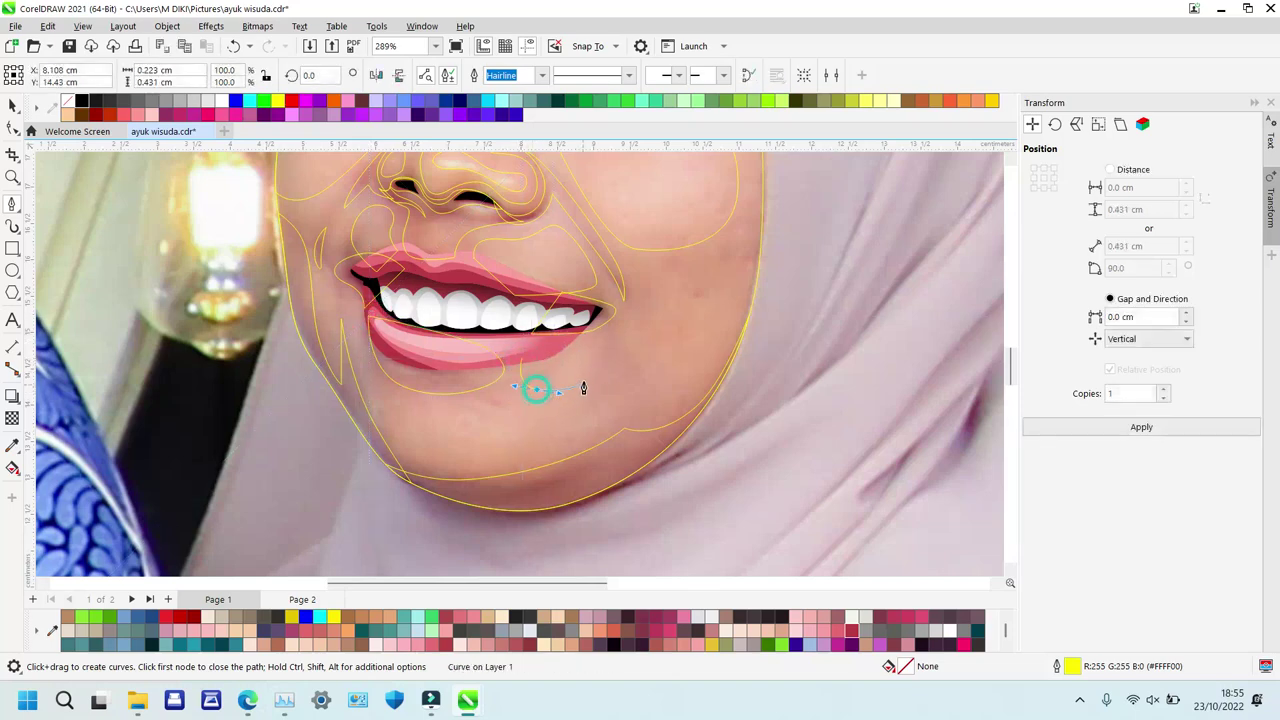
pyautogui.click(592, 352)
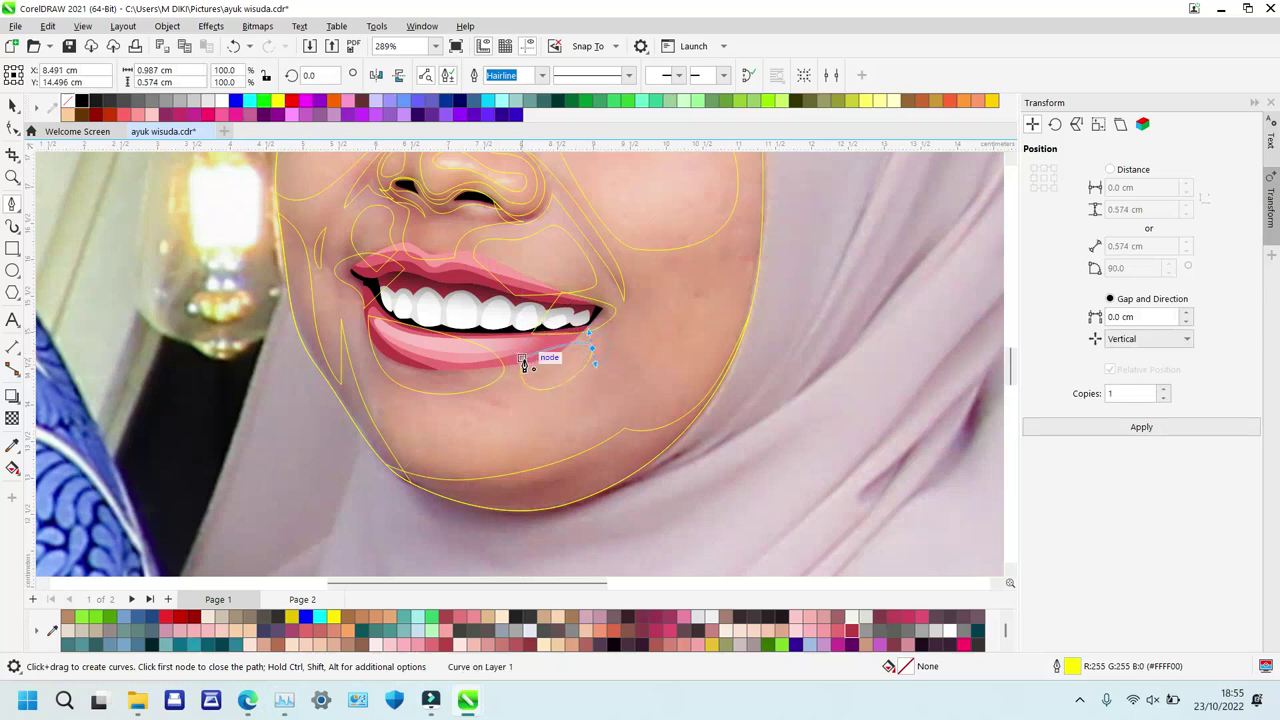
pyautogui.click(522, 357)
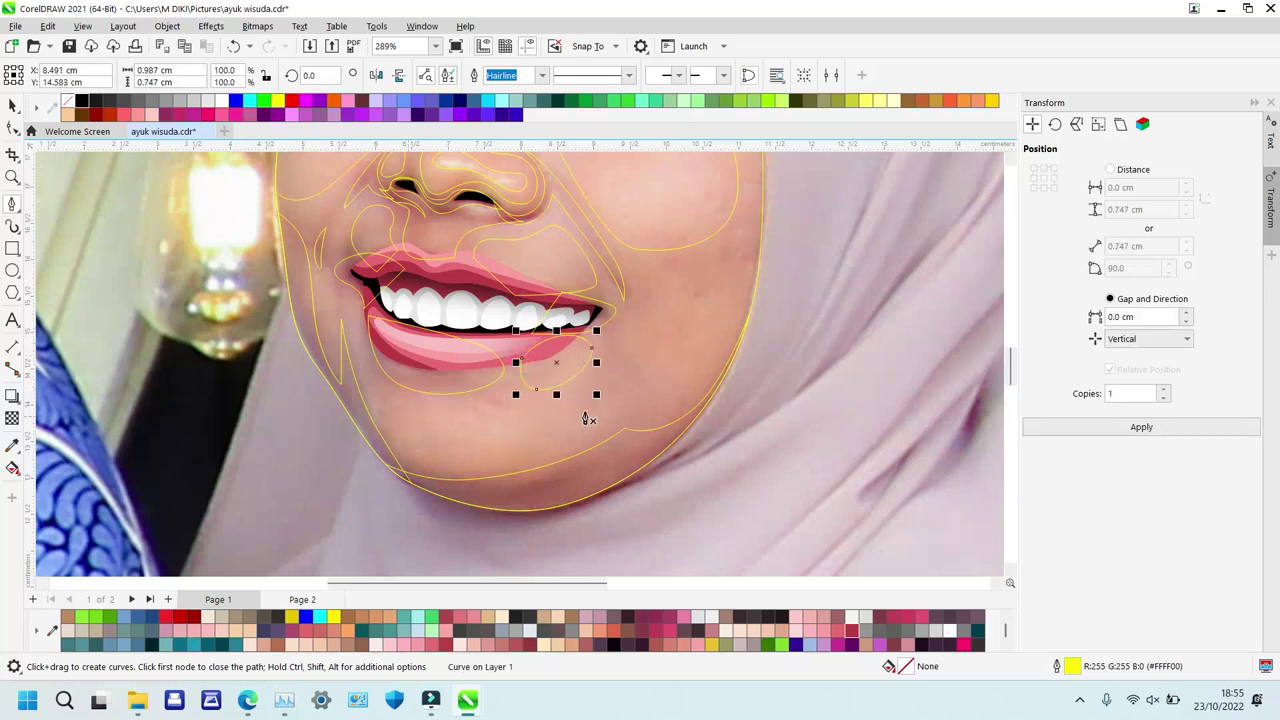
# Draw a closed highlight curve about 2.62 by 1.11 cm across the chin.
pyautogui.moveTo(449, 409); pyautogui.dragTo(388, 401)
pyautogui.click(400, 444)
pyautogui.moveTo(524, 458); pyautogui.dragTo(586, 442)
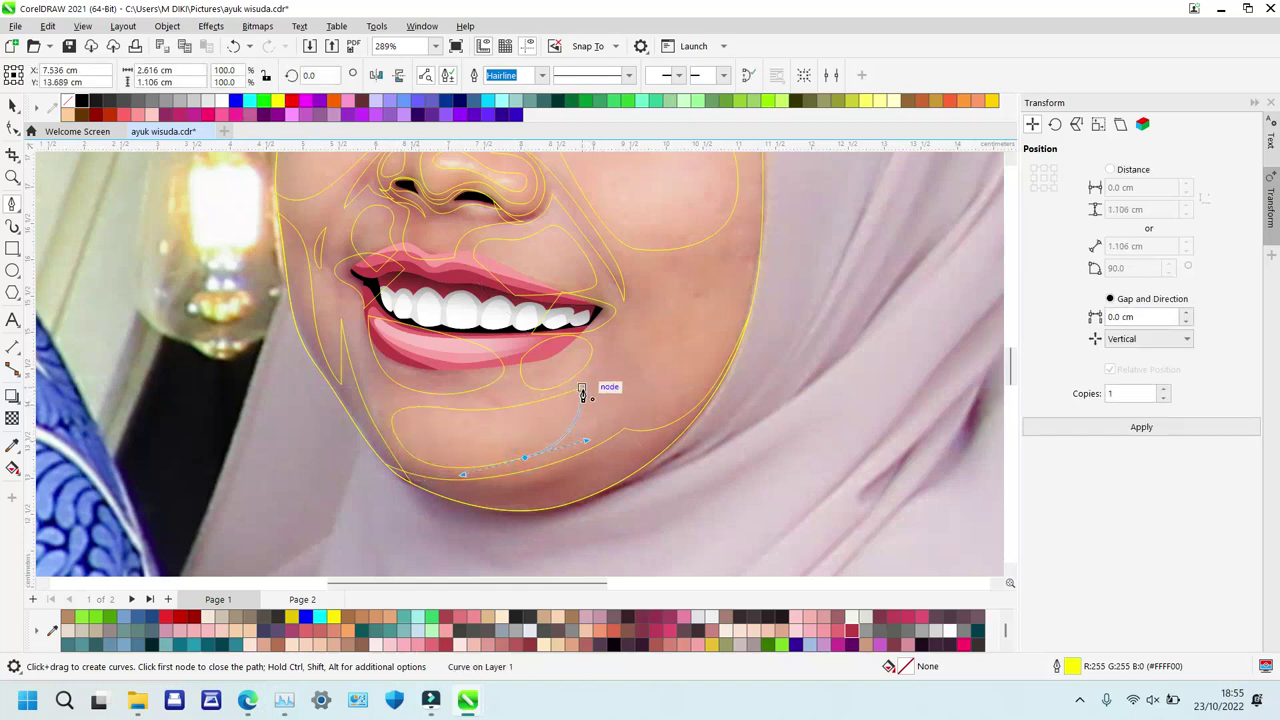
pyautogui.moveTo(583, 388)
pyautogui.mouseDown()
pyautogui.moveTo(583, 414)
pyautogui.moveTo(583, 400)
pyautogui.mouseUp()
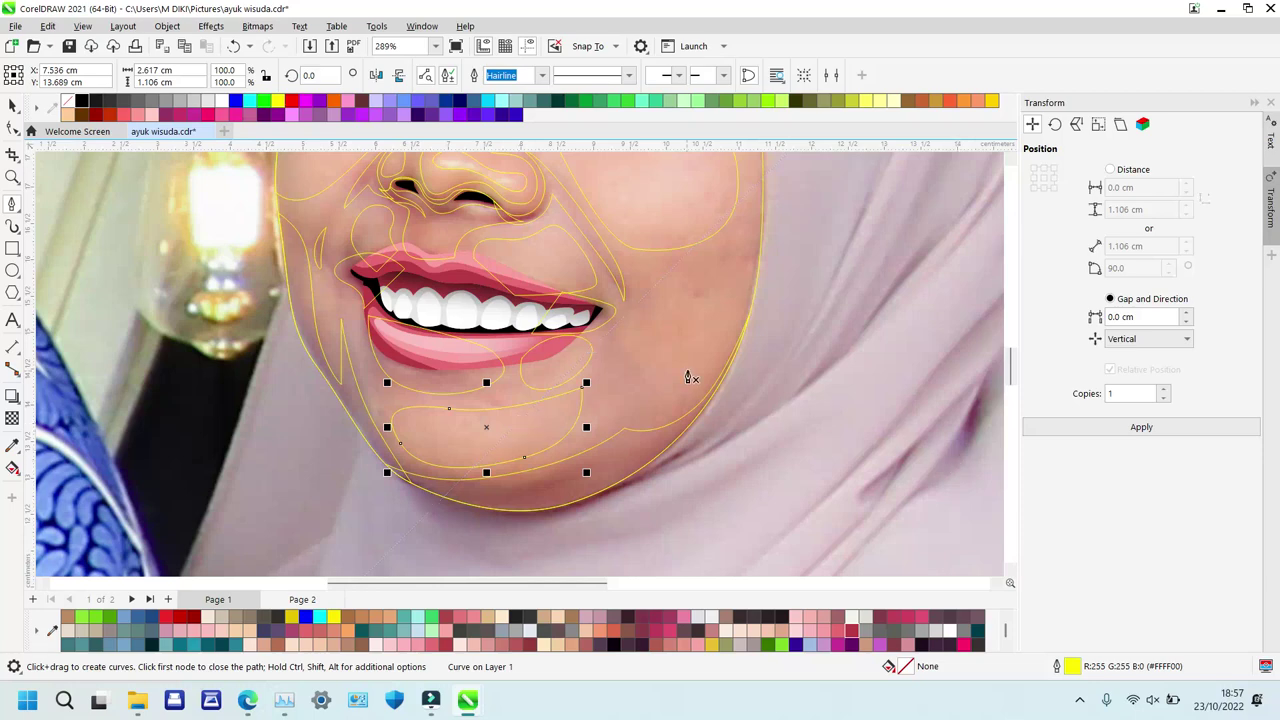
# Draw a closed band about 6.05 by 3.42 cm around the forehead's upper edge, extending past the face, and trim it to the face outline.
pyautogui.press('z')
pyautogui.rightClick(664, 266)
pyautogui.rightClick(514, 302)
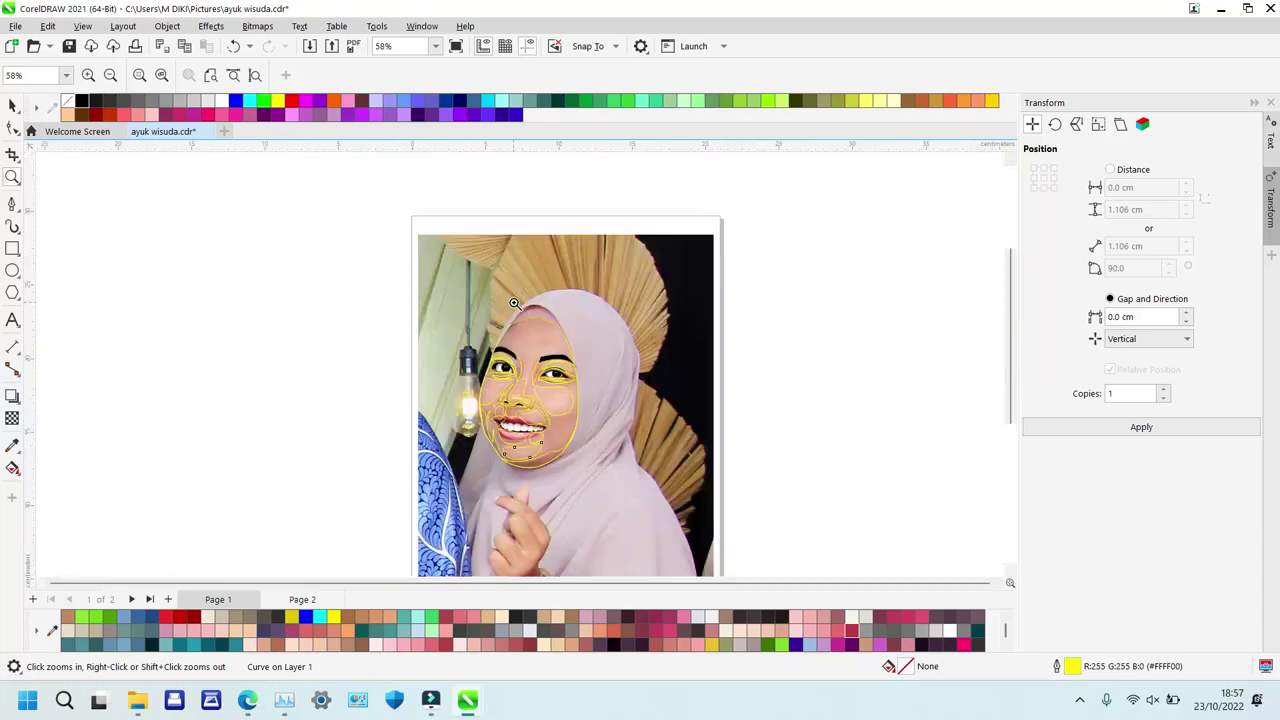
pyautogui.moveTo(518, 287); pyautogui.dragTo(605, 405)
pyautogui.moveTo(254, 293); pyautogui.dragTo(636, 480)
pyautogui.rightClick(277, 317)
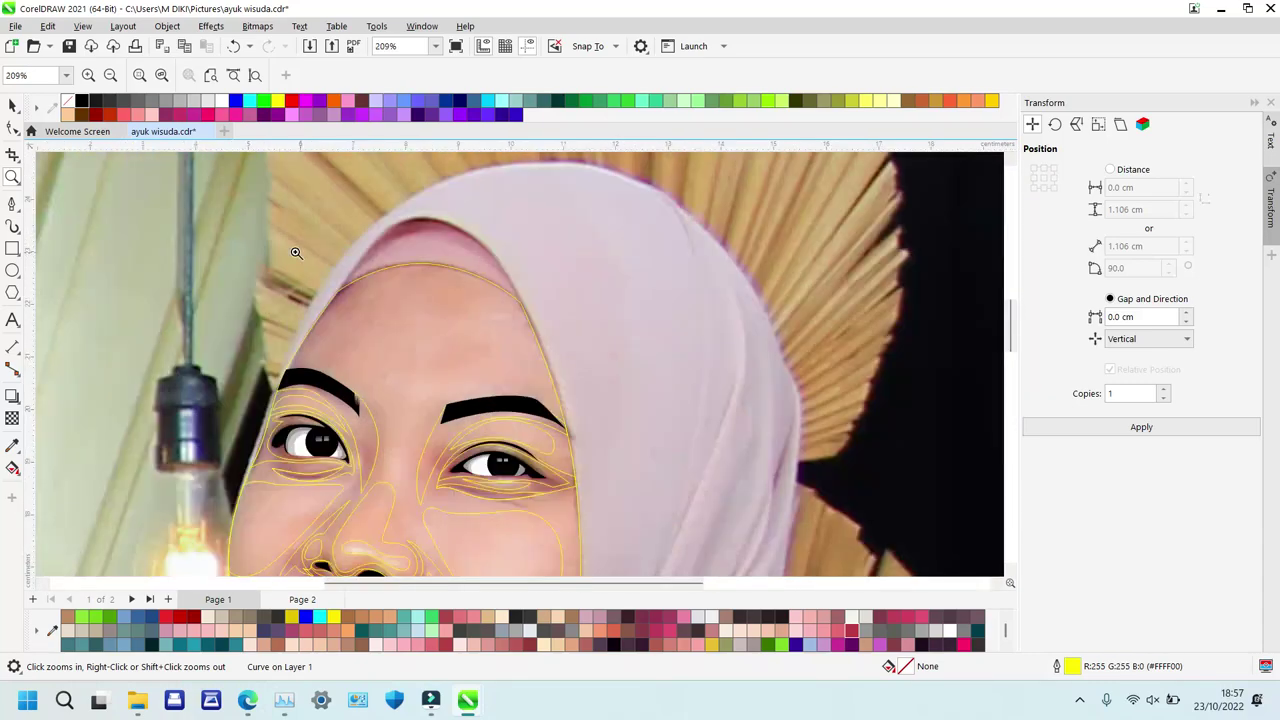
pyautogui.click(640, 456)
pyautogui.press('F5')
pyautogui.click(228, 416)
pyautogui.moveTo(353, 248); pyautogui.dragTo(403, 212)
pyautogui.moveTo(541, 222); pyautogui.dragTo(628, 248)
pyautogui.moveTo(678, 322); pyautogui.dragTo(705, 390)
pyautogui.click(750, 518)
pyautogui.click(800, 523)
pyautogui.moveTo(739, 225); pyautogui.dragTo(733, 213)
pyautogui.moveTo(474, 172); pyautogui.dragTo(365, 180)
pyautogui.moveTo(220, 314); pyautogui.dragTo(144, 429)
pyautogui.click(230, 411)
pyautogui.press('space')
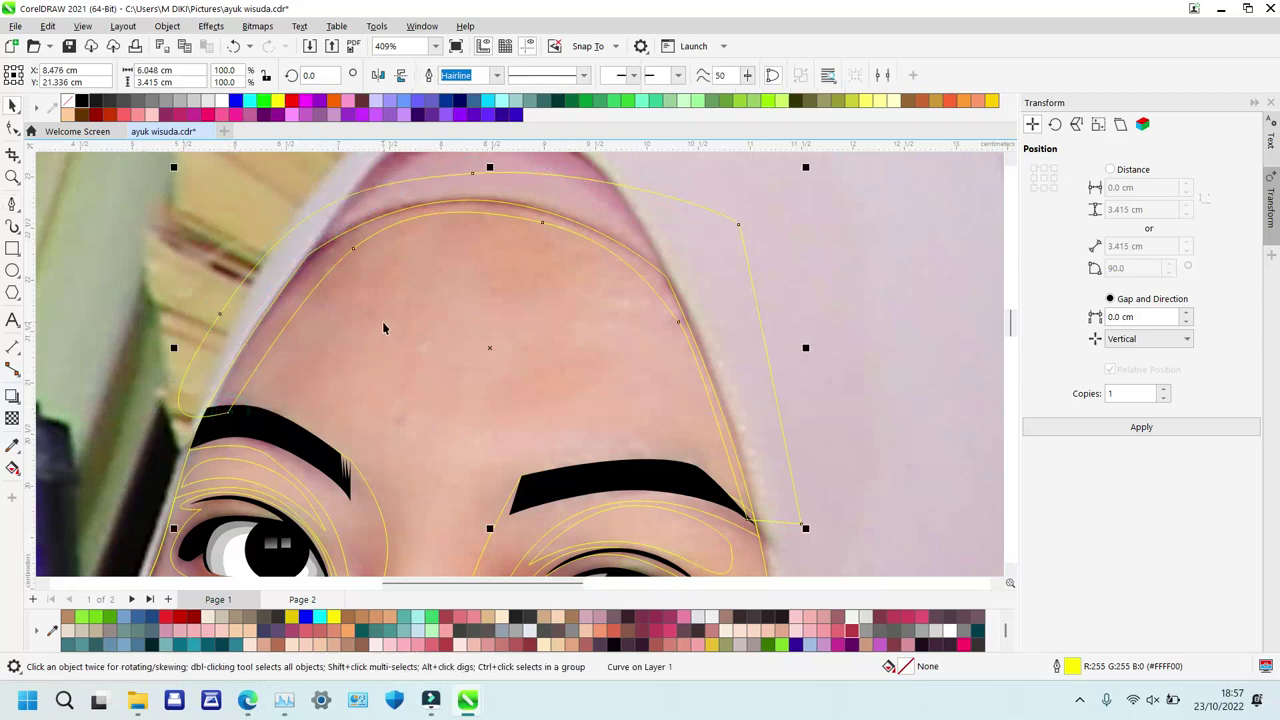
pyautogui.press('Escape')
# Draw a closed curve about 4.5 by 2.33 cm over the forehead, dipping between the eyebrows.
pyautogui.press('space')
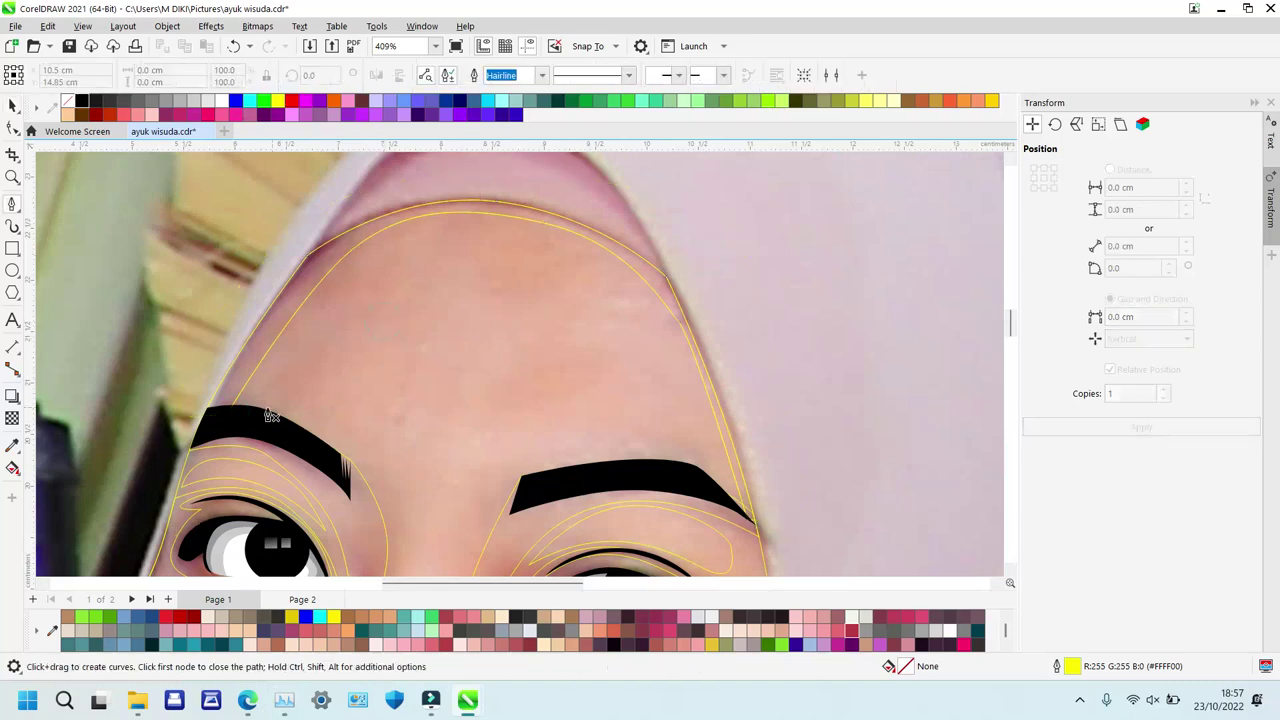
pyautogui.click(257, 406)
pyautogui.moveTo(420, 260); pyautogui.dragTo(506, 254)
pyautogui.moveTo(632, 303); pyautogui.dragTo(680, 327)
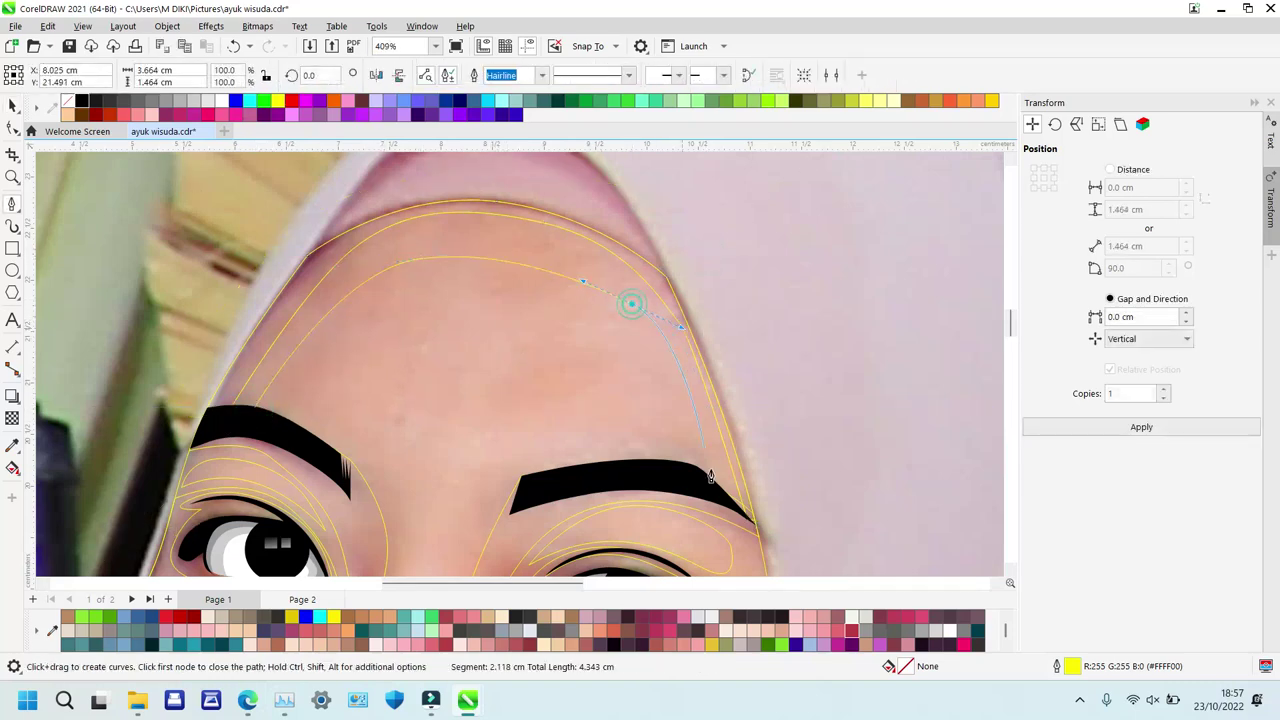
pyautogui.click(719, 484)
pyautogui.moveTo(490, 478); pyautogui.dragTo(453, 501)
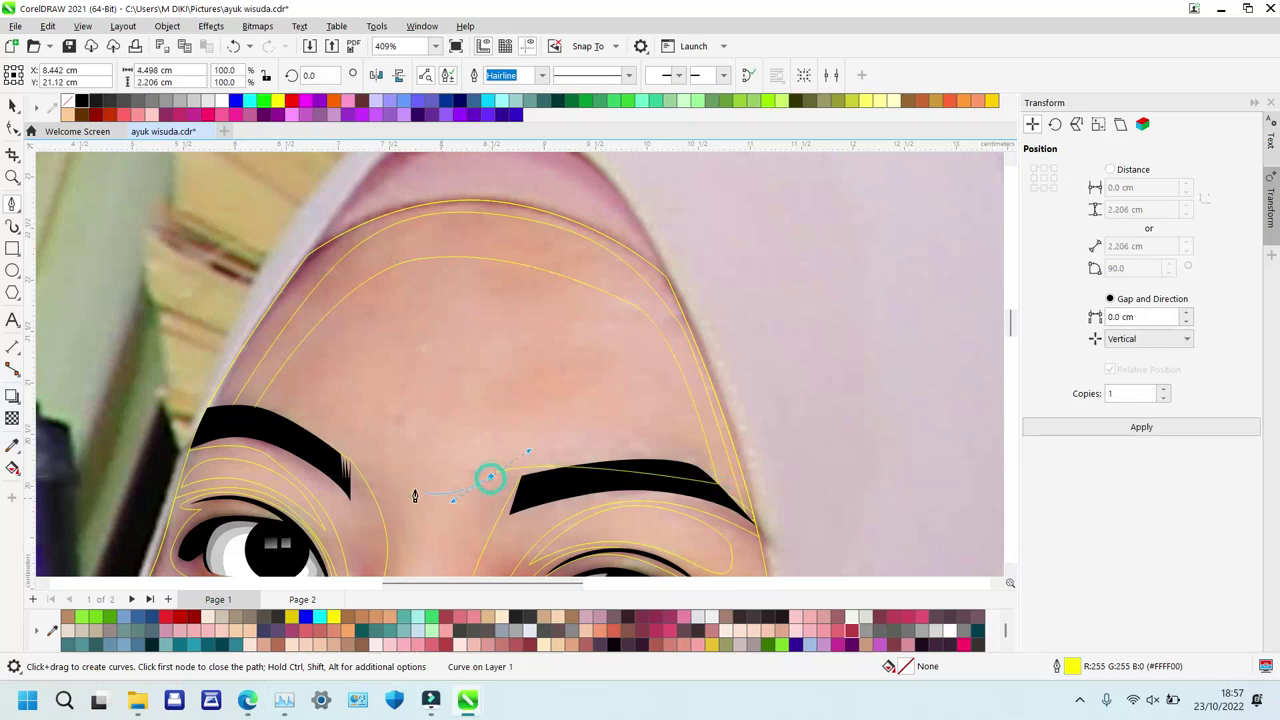
pyautogui.moveTo(362, 476); pyautogui.dragTo(298, 450)
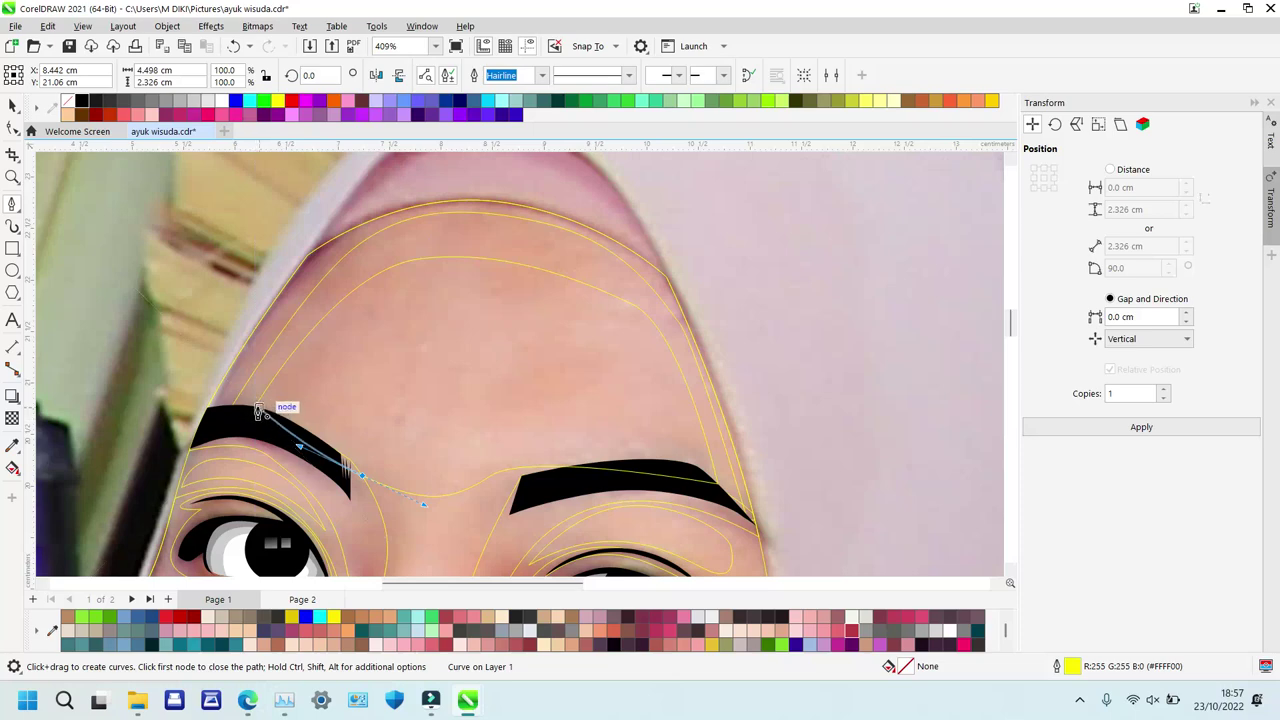
pyautogui.click(258, 411)
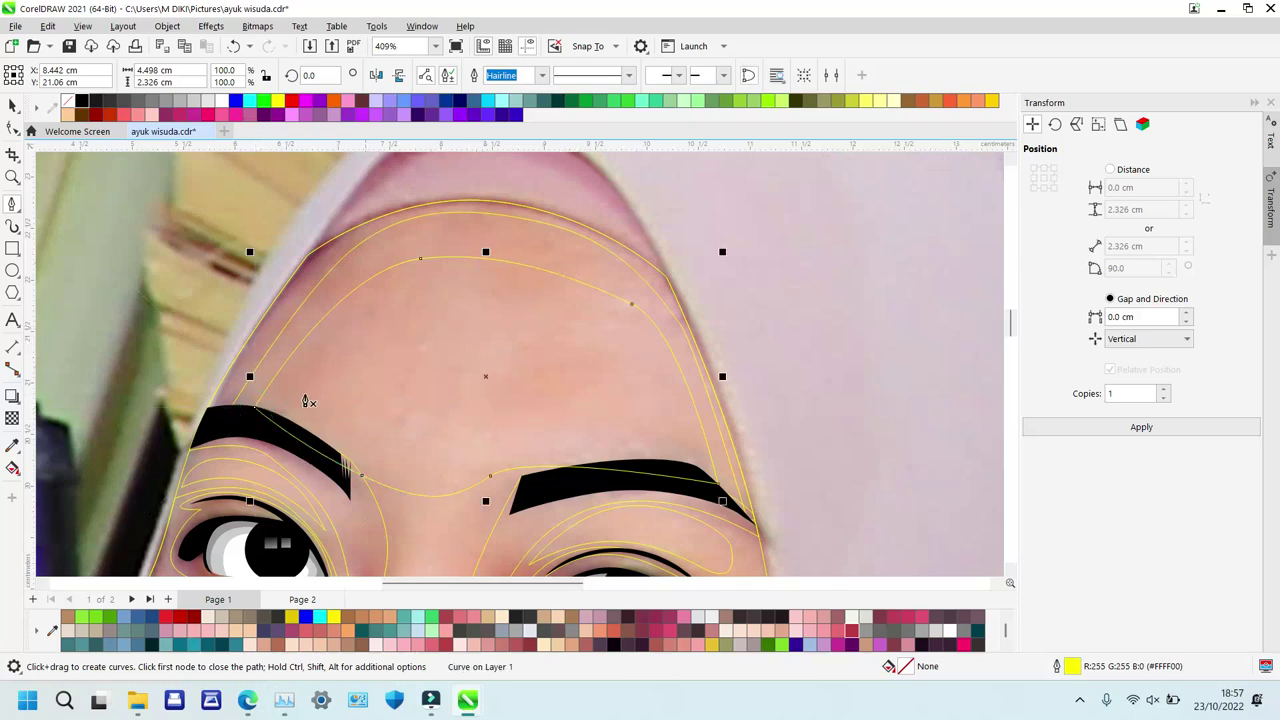
# Draw a closed shape about 5.32 by 2.59 cm over the lower forehead and right temple, extending past the face edge.
pyautogui.click(237, 427)
pyautogui.moveTo(418, 414); pyautogui.dragTo(487, 425)
pyautogui.moveTo(553, 394); pyautogui.dragTo(572, 350)
pyautogui.click(606, 270)
pyautogui.click(776, 340)
pyautogui.click(777, 518)
pyautogui.moveTo(343, 517); pyautogui.dragTo(250, 437)
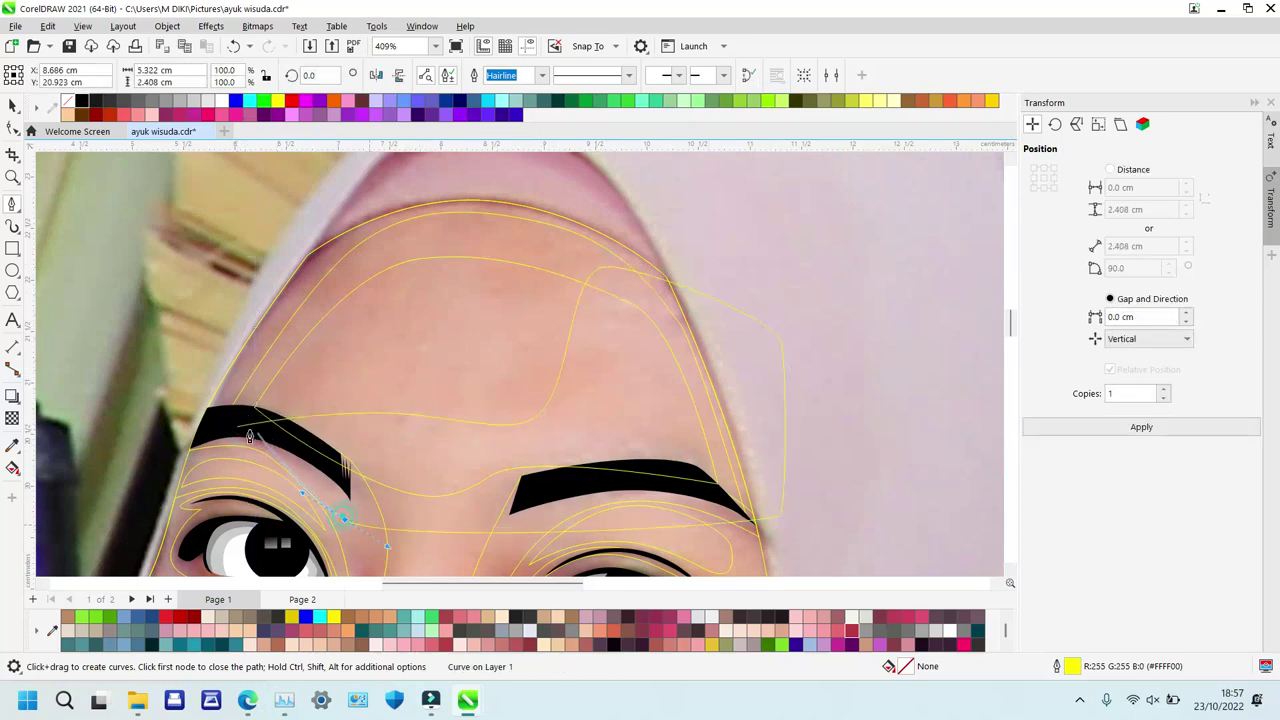
pyautogui.click(237, 427)
pyautogui.press('space')
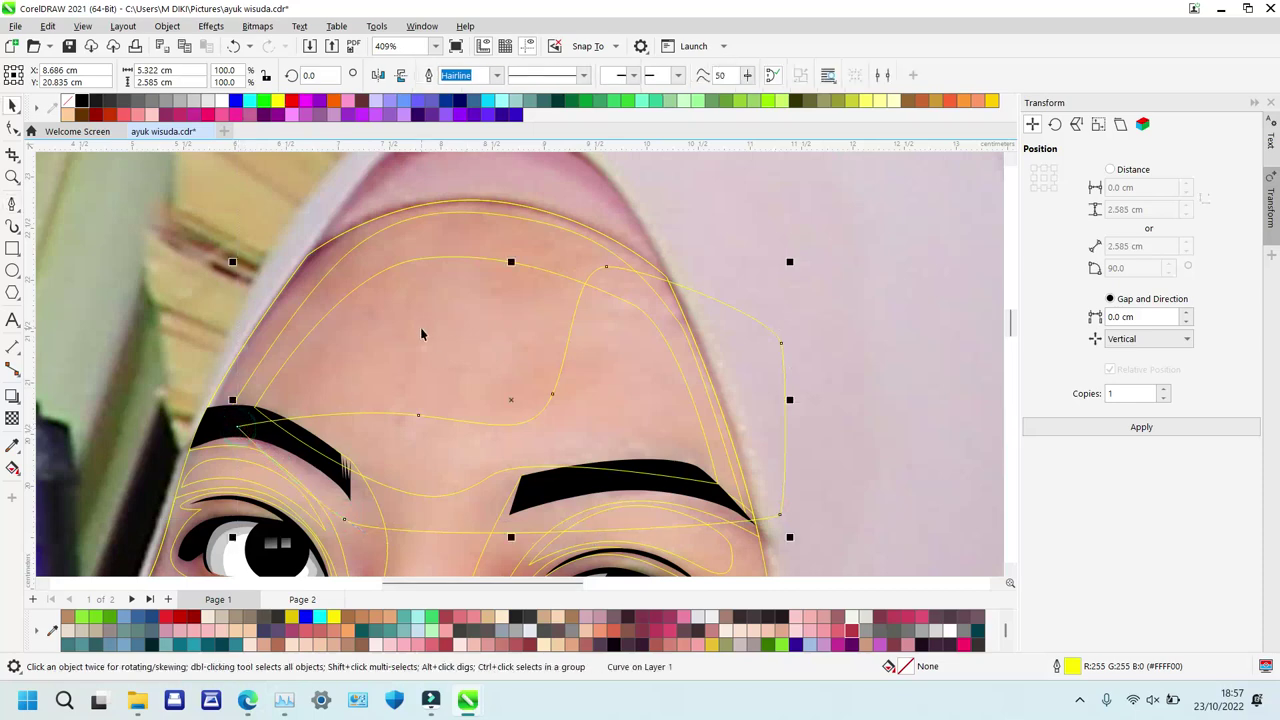
# Intersect the overlapping forehead highlight curve with the inner forehead shape and delete the original curve.
pyautogui.keyDown('shift'); pyautogui.click(421, 330); pyautogui.keyUp('shift')
pyautogui.press('i')
pyautogui.click(642, 361)
pyautogui.press('Delete')
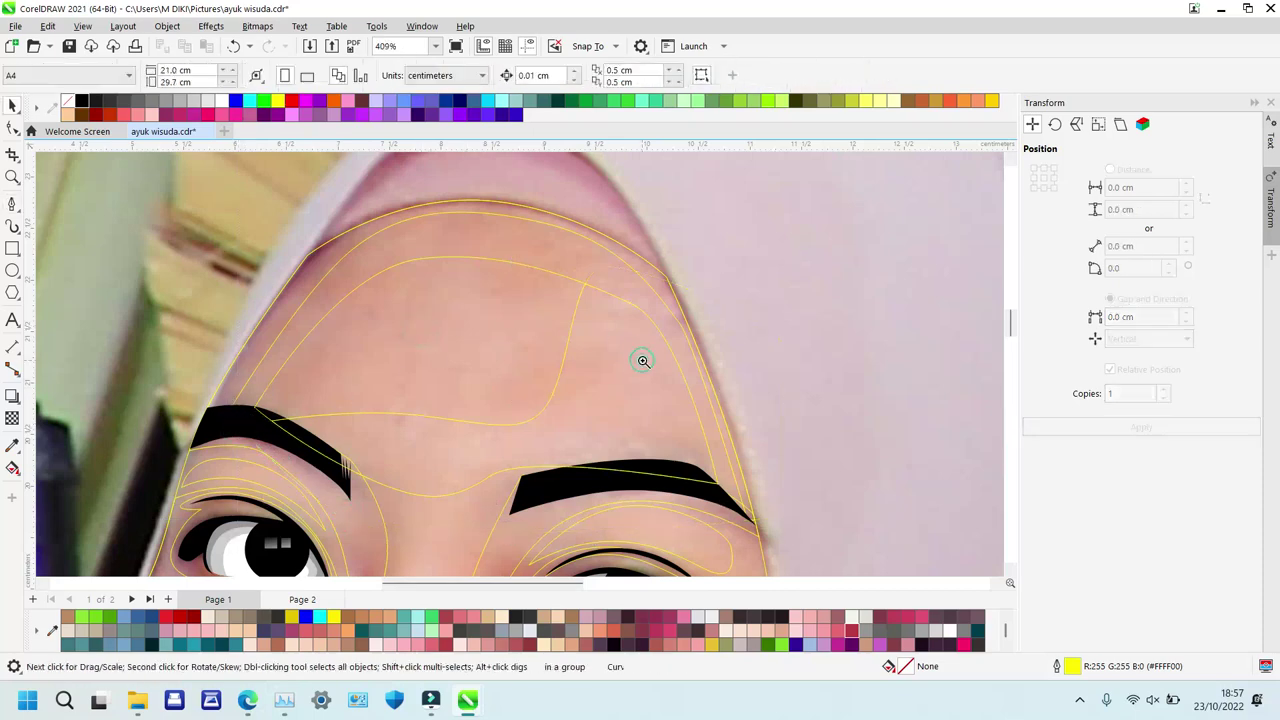
# Draw a closed curved shadow shape about 0.56 × 1.15 cm between the nose bridge and the eye nearer the lamp, using the Pen tool.
pyautogui.scroll(-3, 643, 361)
pyautogui.scroll(-3, 465, 458)
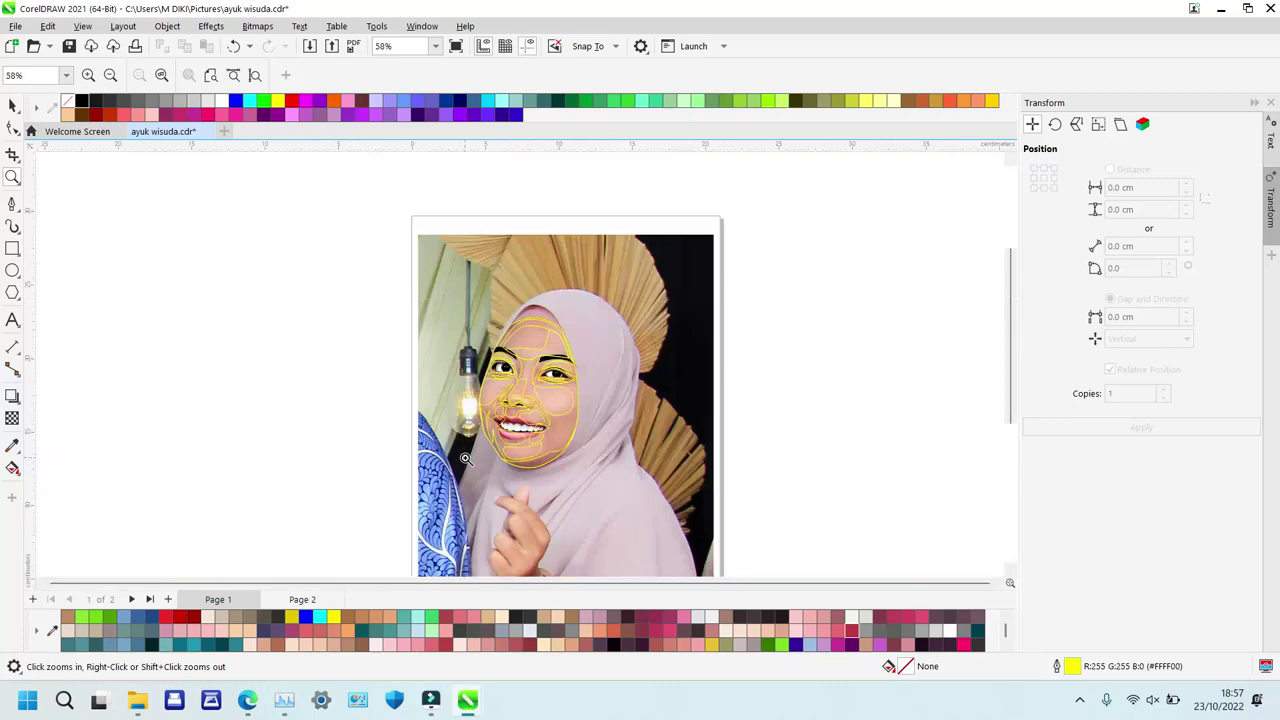
pyautogui.scroll(5, 580, 396)
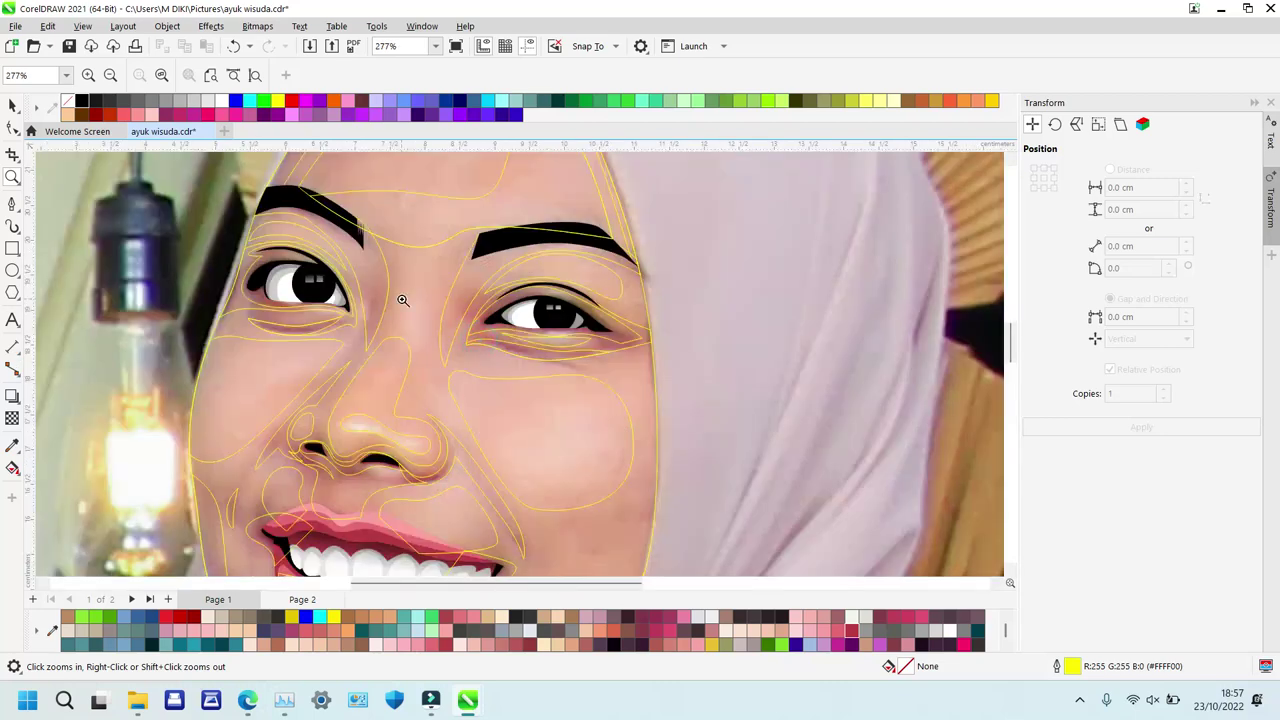
pyautogui.scroll(3, 420, 283)
pyautogui.press('F5')
pyautogui.click(515, 260)
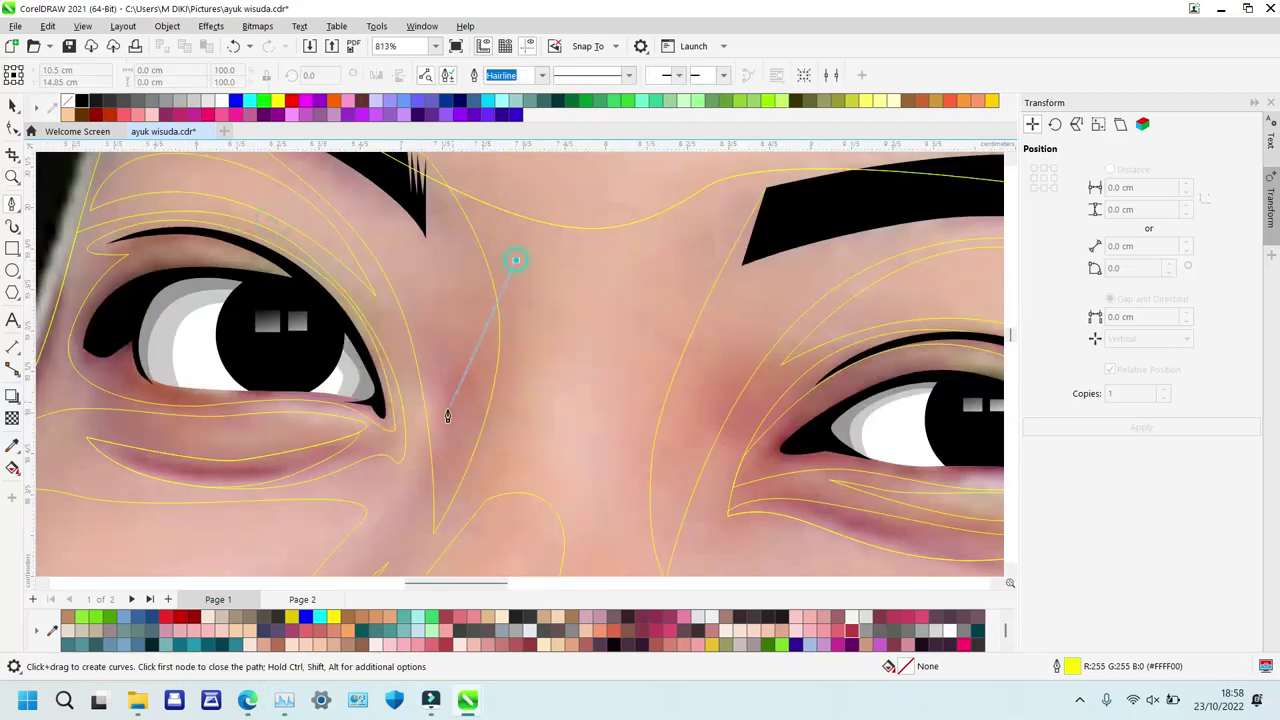
pyautogui.click(467, 498)
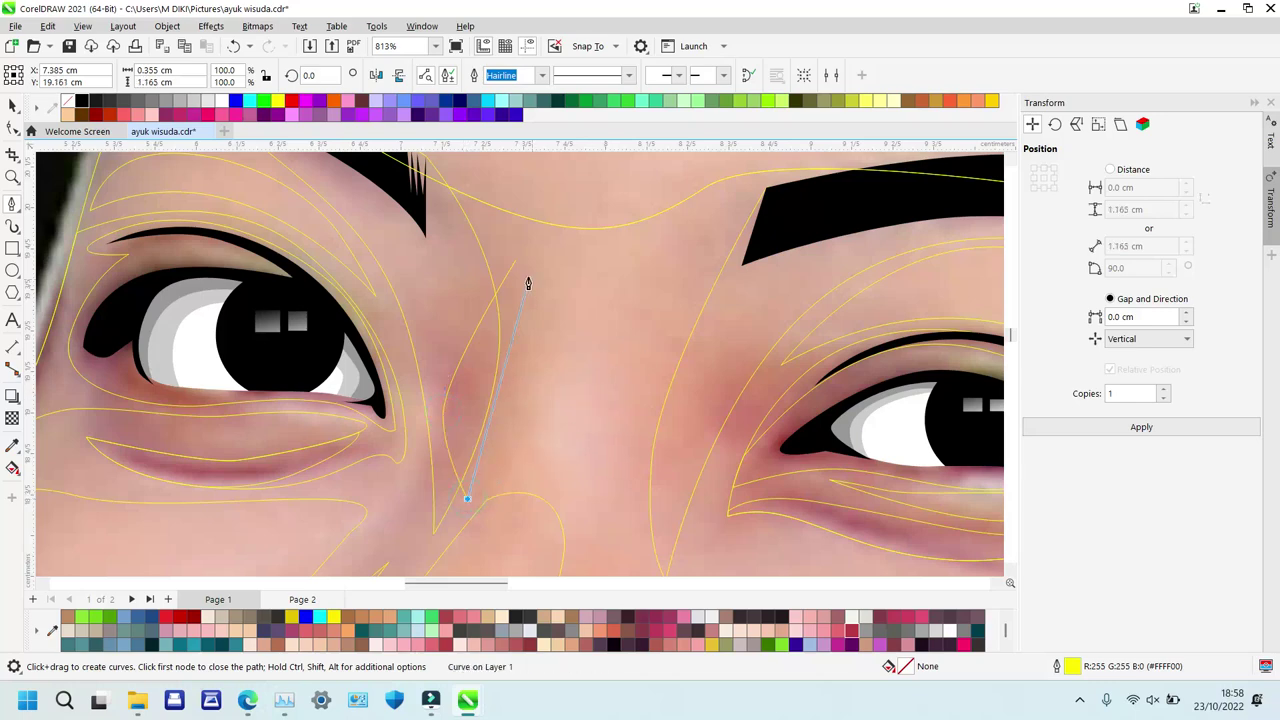
pyautogui.press('space')
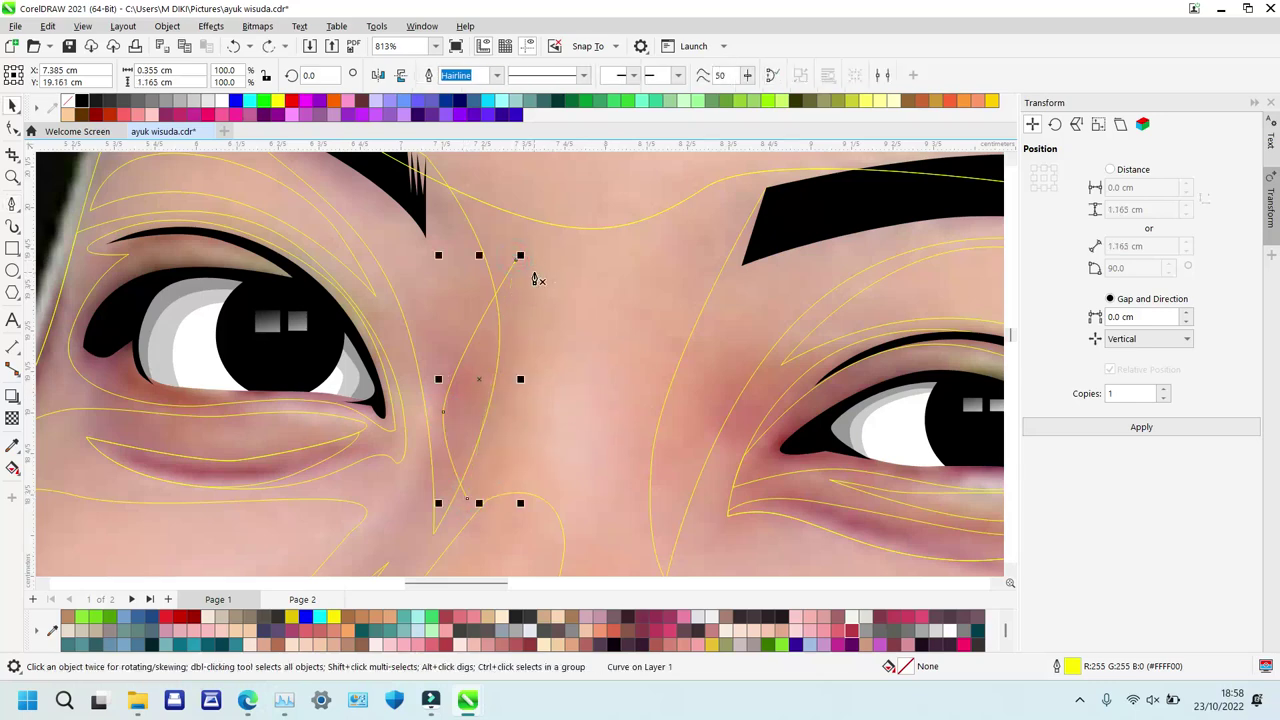
pyautogui.press('space')
pyautogui.click(469, 500)
pyautogui.moveTo(557, 329); pyautogui.dragTo(542, 289)
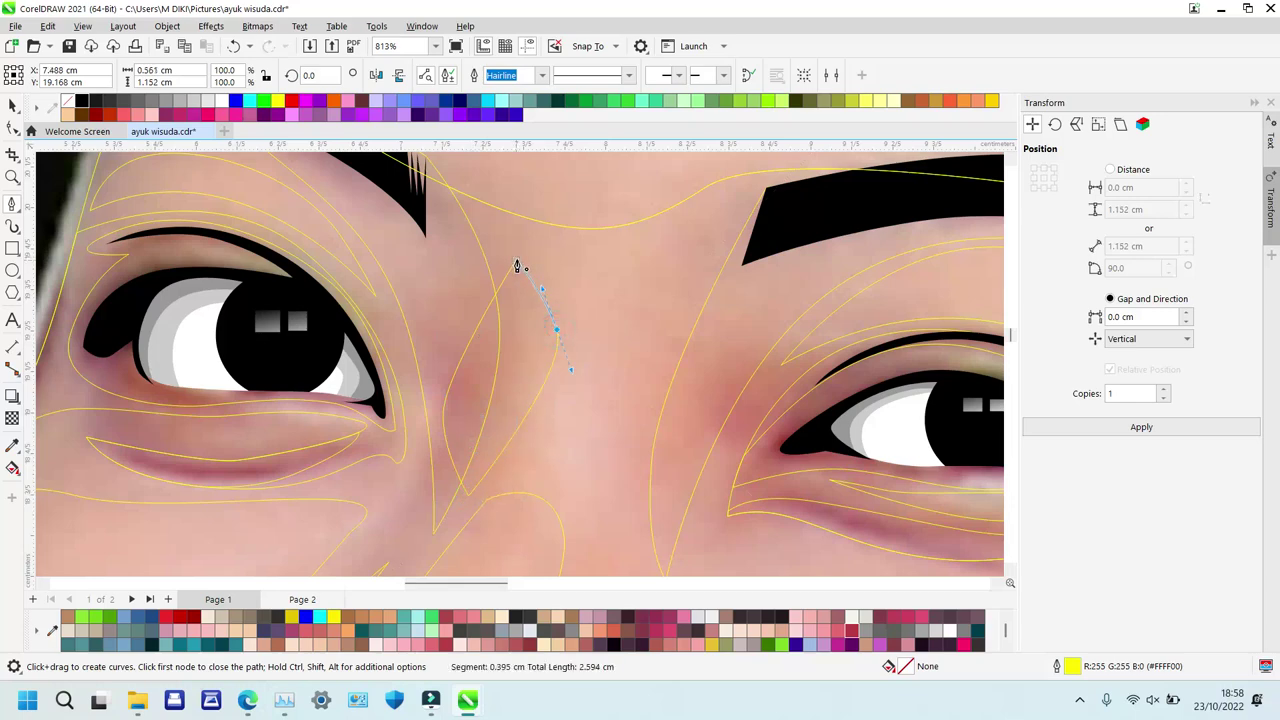
pyautogui.click(517, 264)
# Intersect the new nose-bridge shape with the adjoining eye-socket shape and delete the original drawn shape.
pyautogui.press('space')
pyautogui.keyDown('shift'); pyautogui.click(450, 275); pyautogui.keyUp('shift')
pyautogui.hotkey('alt', 'i')
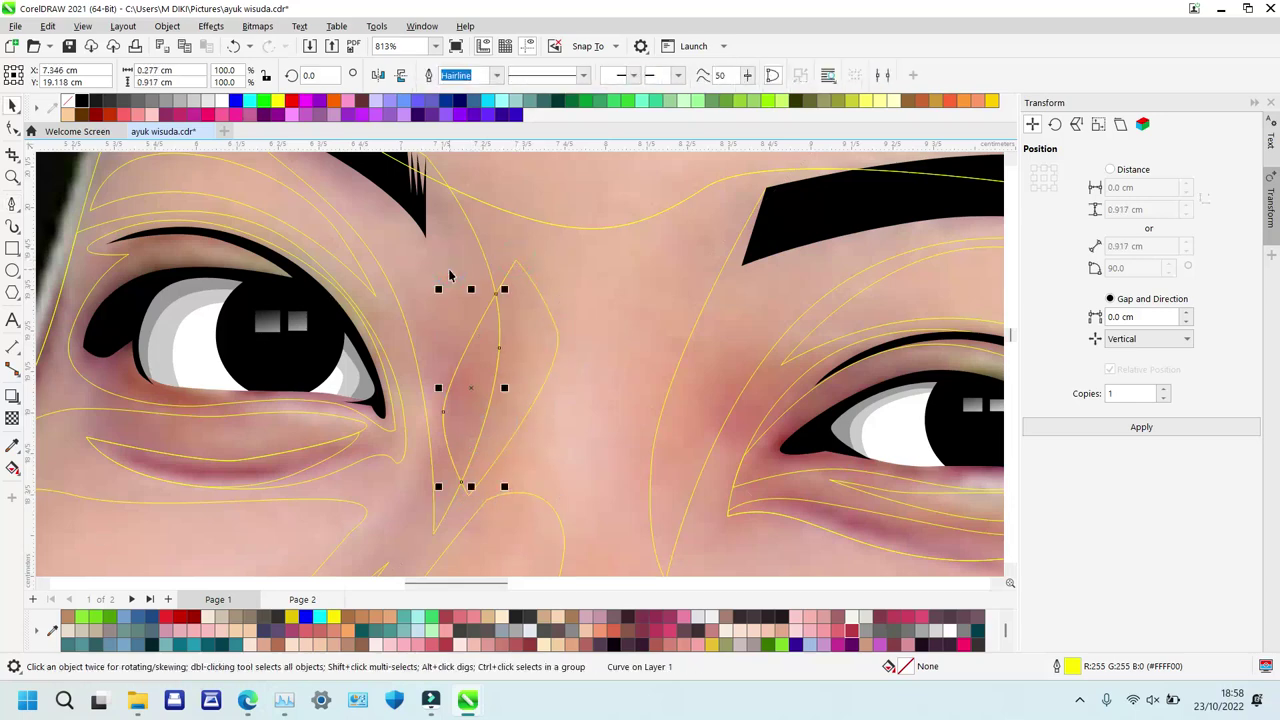
pyautogui.click(538, 349)
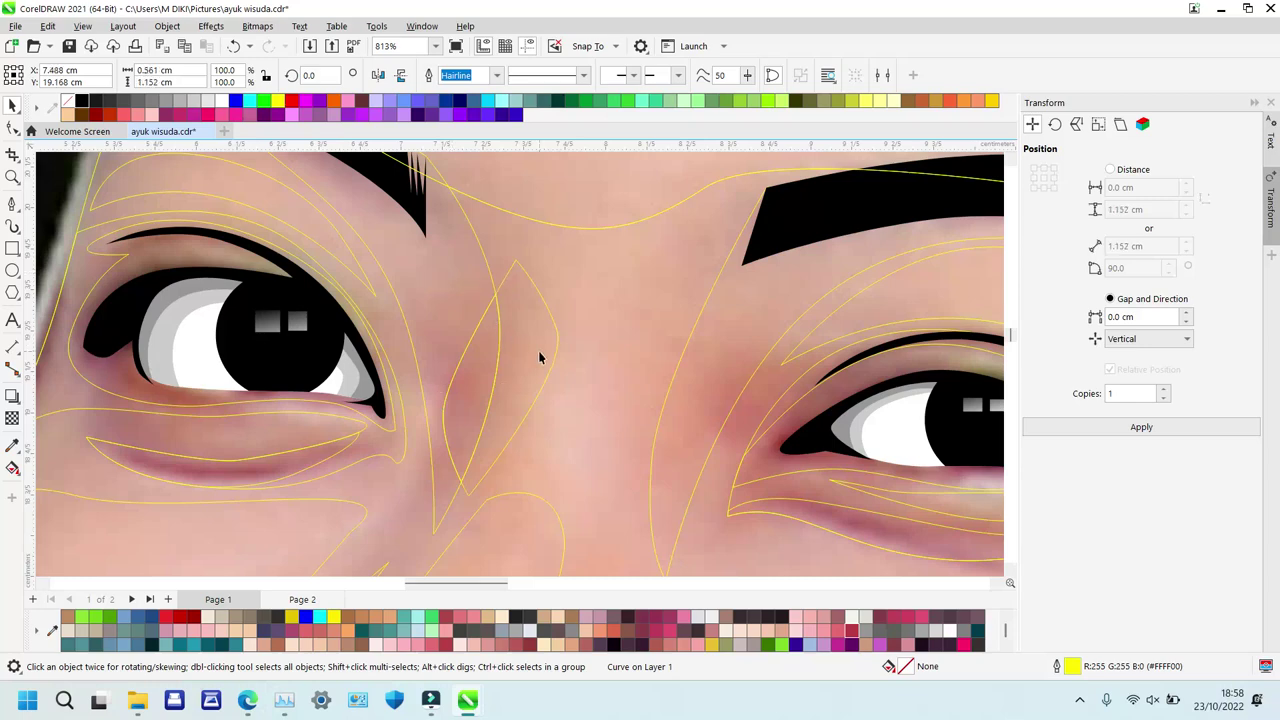
pyautogui.press('Delete')
# Draw a closed curved shadow shape about 0.32 × 1.19 cm on the other side of the nose bridge with the Pen tool.
pyautogui.press('F5')
pyautogui.click(686, 288)
pyautogui.click(694, 380)
pyautogui.click(640, 535)
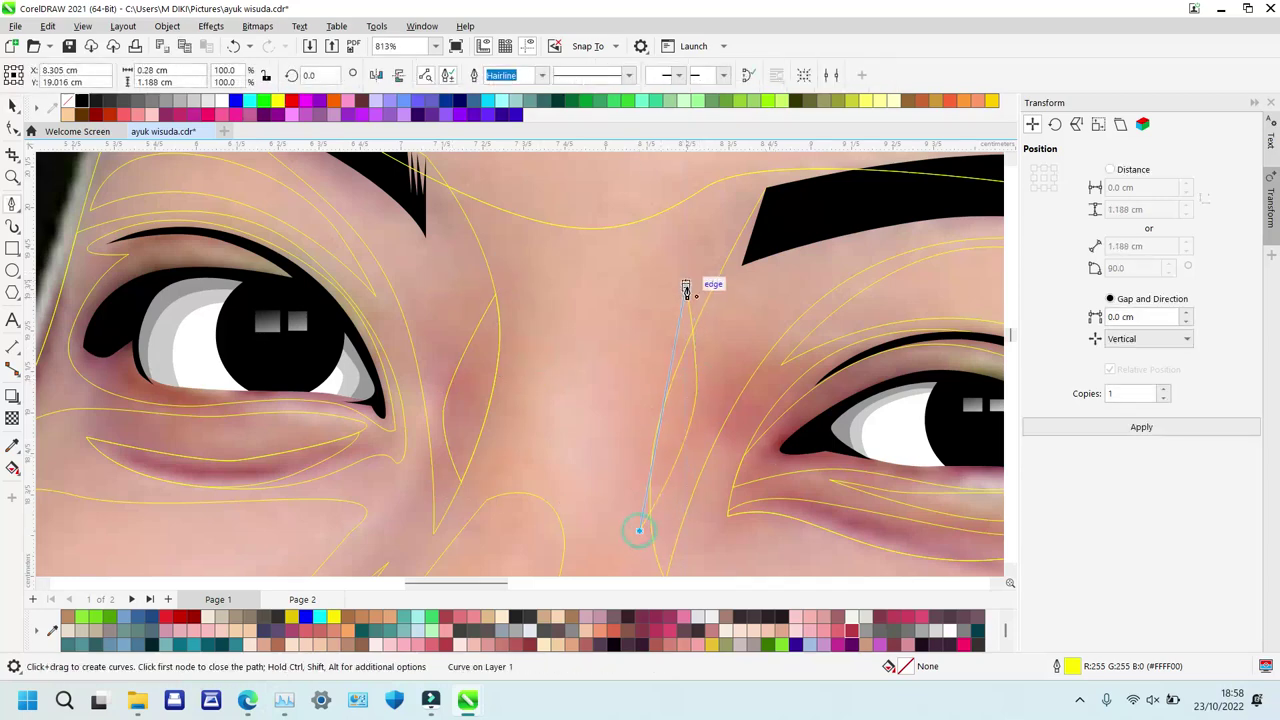
pyautogui.click(686, 288)
# Intersect the second nose-bridge shape with the eye-socket outline beside it and delete the drawn original.
pyautogui.press('space')
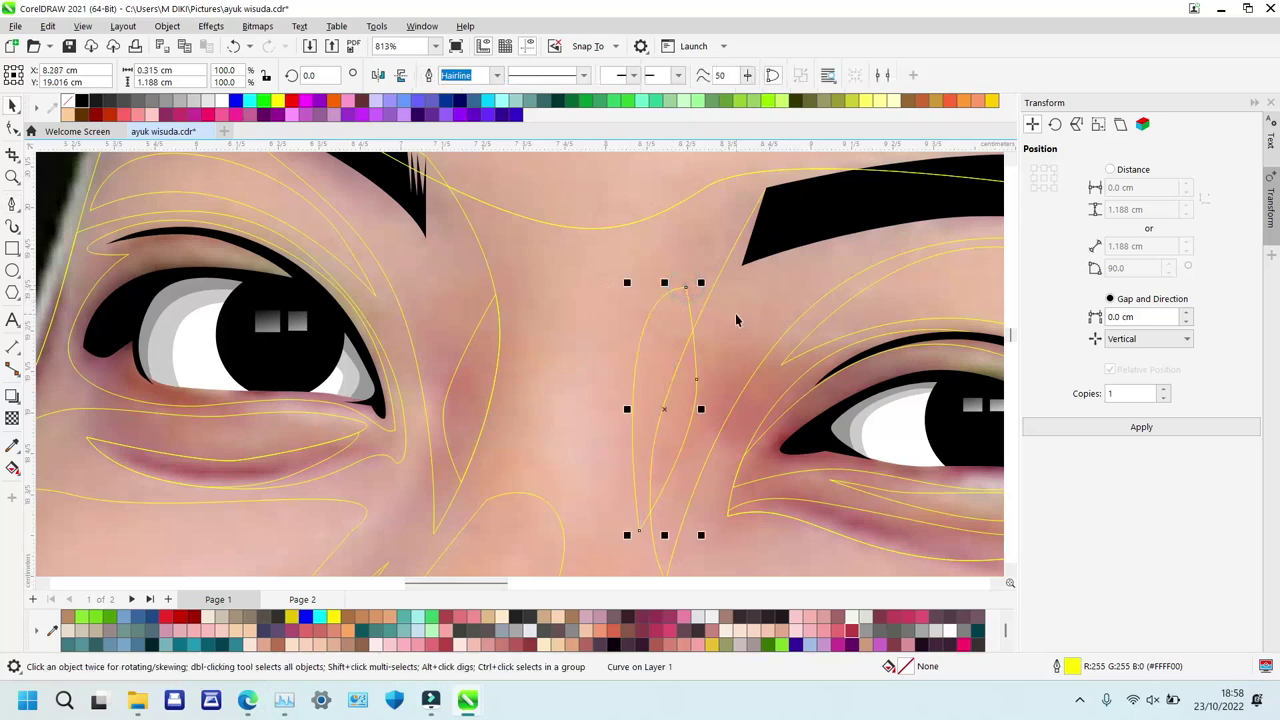
pyautogui.keyDown('shift'); pyautogui.click(735, 315); pyautogui.keyUp('shift')
pyautogui.press('i')
pyautogui.click(665, 307)
pyautogui.press('Delete')
# Select the two nose-bridge shadow shapes together with the shapes around and beneath both eyes.
pyautogui.press('z')
pyautogui.rightClick(665, 308)
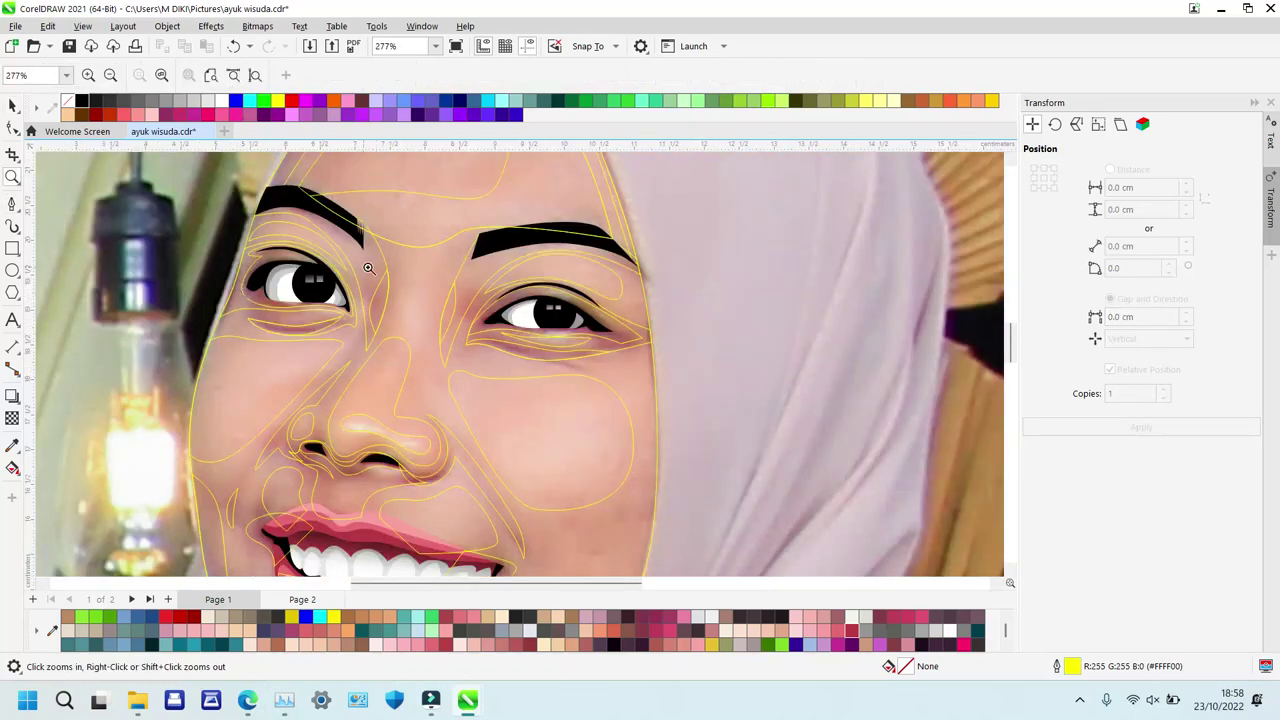
pyautogui.rightClick(286, 412)
pyautogui.moveTo(436, 342); pyautogui.dragTo(618, 456)
pyautogui.moveTo(368, 172); pyautogui.dragTo(786, 358)
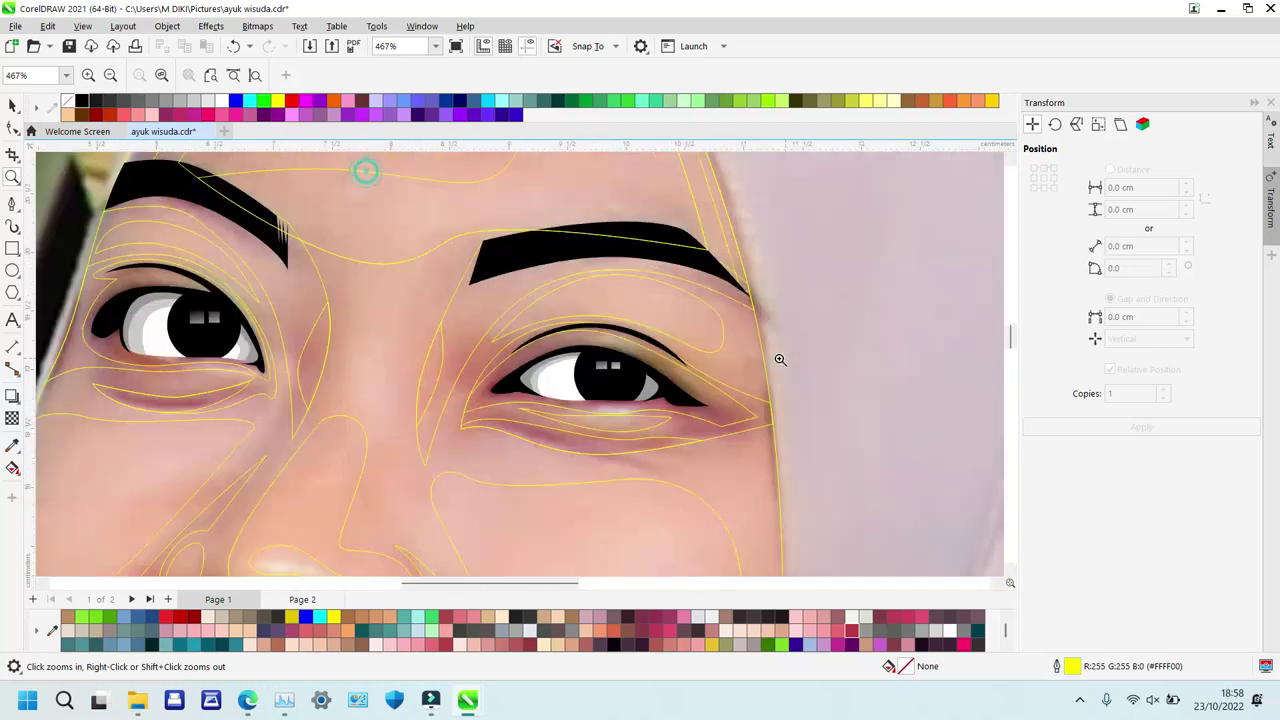
pyautogui.press('space')
pyautogui.click(315, 349)
pyautogui.press('F10')
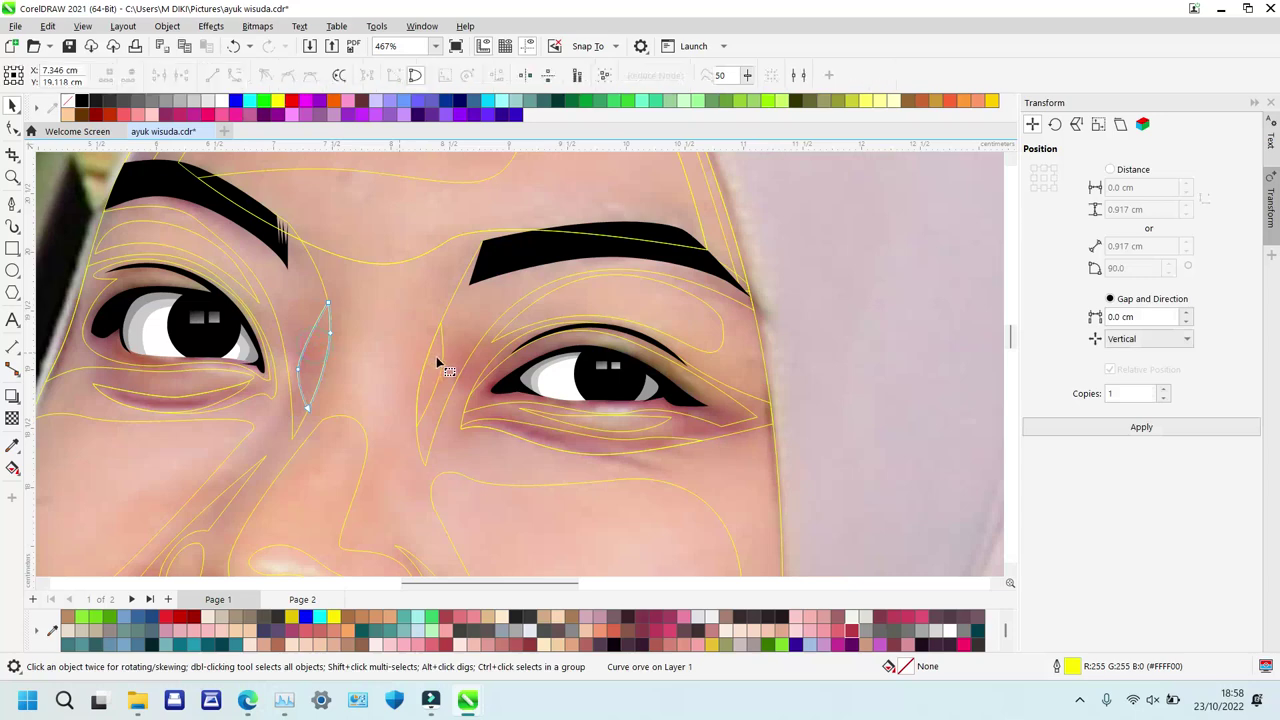
pyautogui.keyDown('shift'); pyautogui.click(435, 357); pyautogui.keyUp('shift')
pyautogui.keyDown('shift'); pyautogui.click(536, 434); pyautogui.keyUp('shift')
pyautogui.keyDown('shift'); pyautogui.click(479, 401); pyautogui.keyUp('shift')
pyautogui.keyDown('shift'); pyautogui.click(205, 395); pyautogui.keyUp('shift')
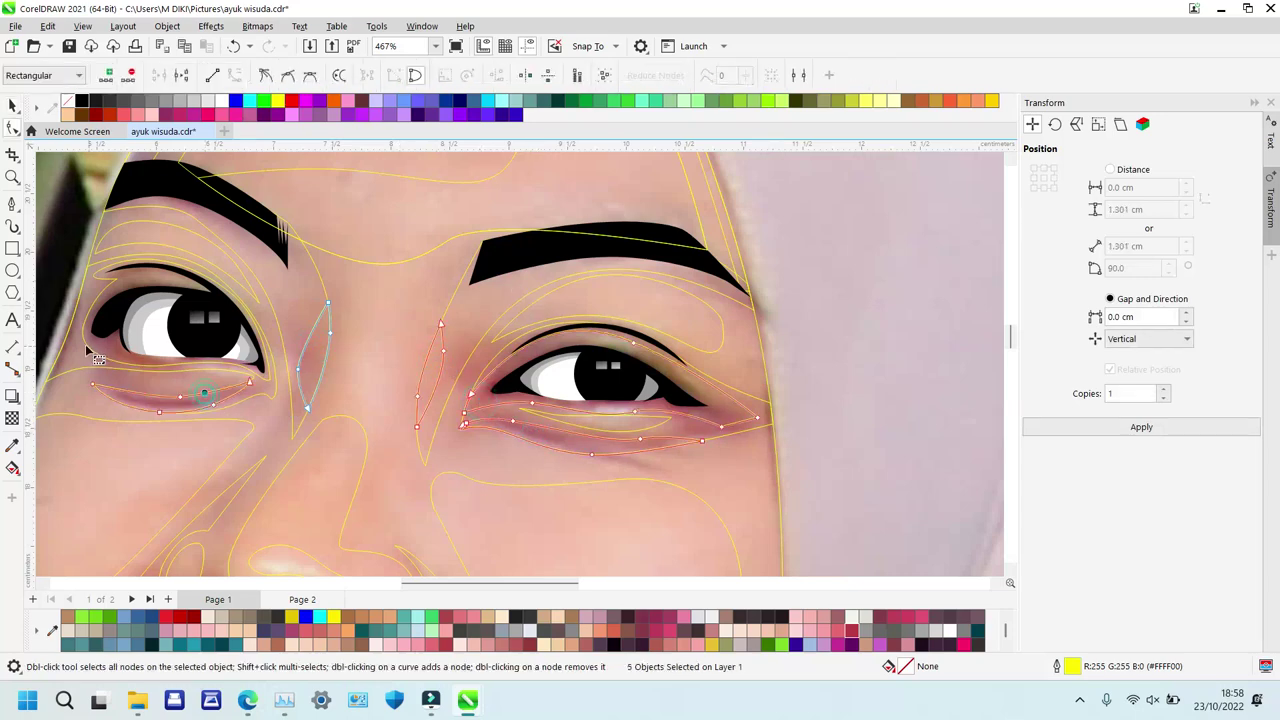
pyautogui.keyDown('shift'); pyautogui.click(110, 350); pyautogui.keyUp('shift')
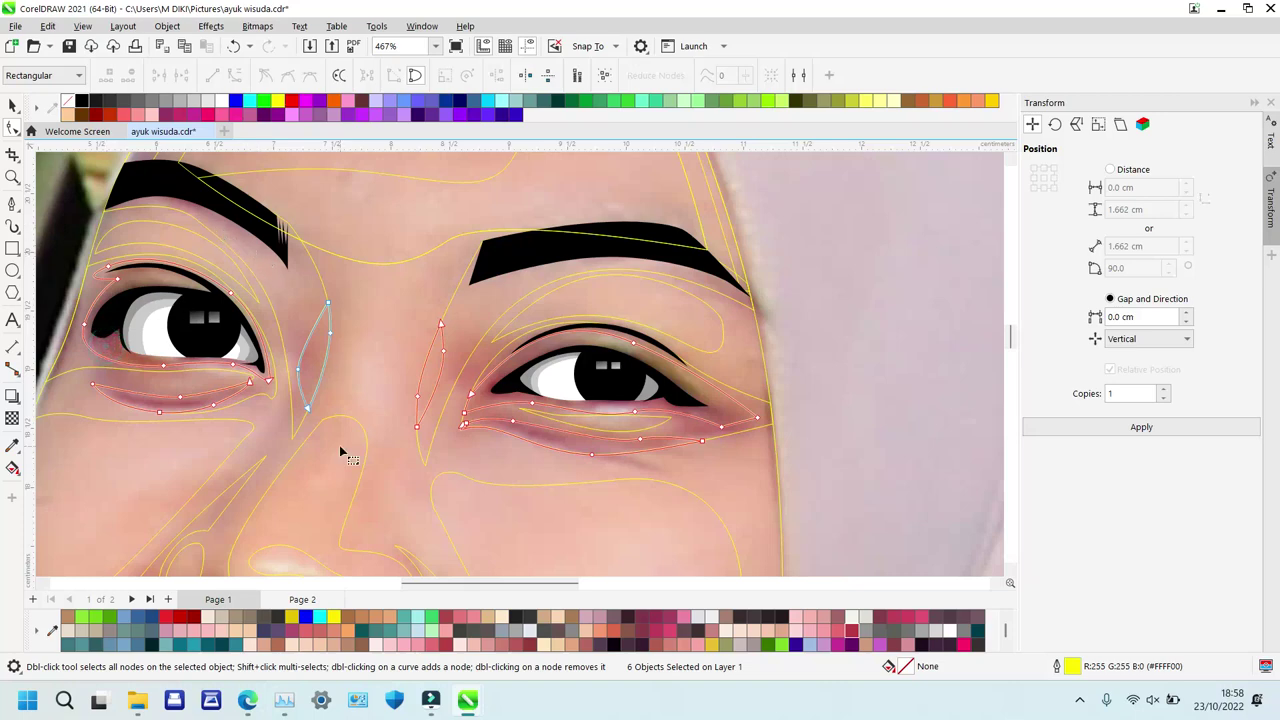
# Add the shadow shapes under the nostrils and at both mouth corners to the selection.
pyautogui.scroll(-4, 340, 447)
pyautogui.keyDown('shift'); pyautogui.click(172, 386); pyautogui.keyUp('shift')
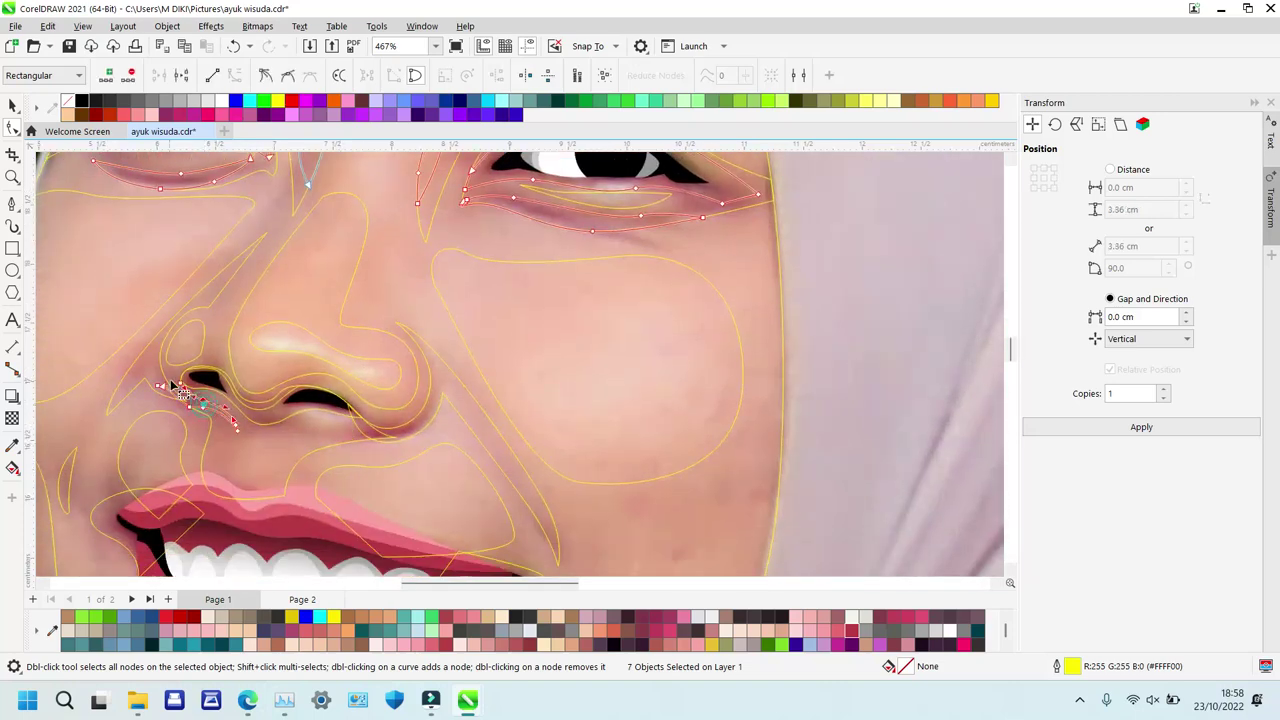
pyautogui.keyDown('shift'); pyautogui.click(265, 418); pyautogui.keyUp('shift')
pyautogui.scroll(-3, 383, 445)
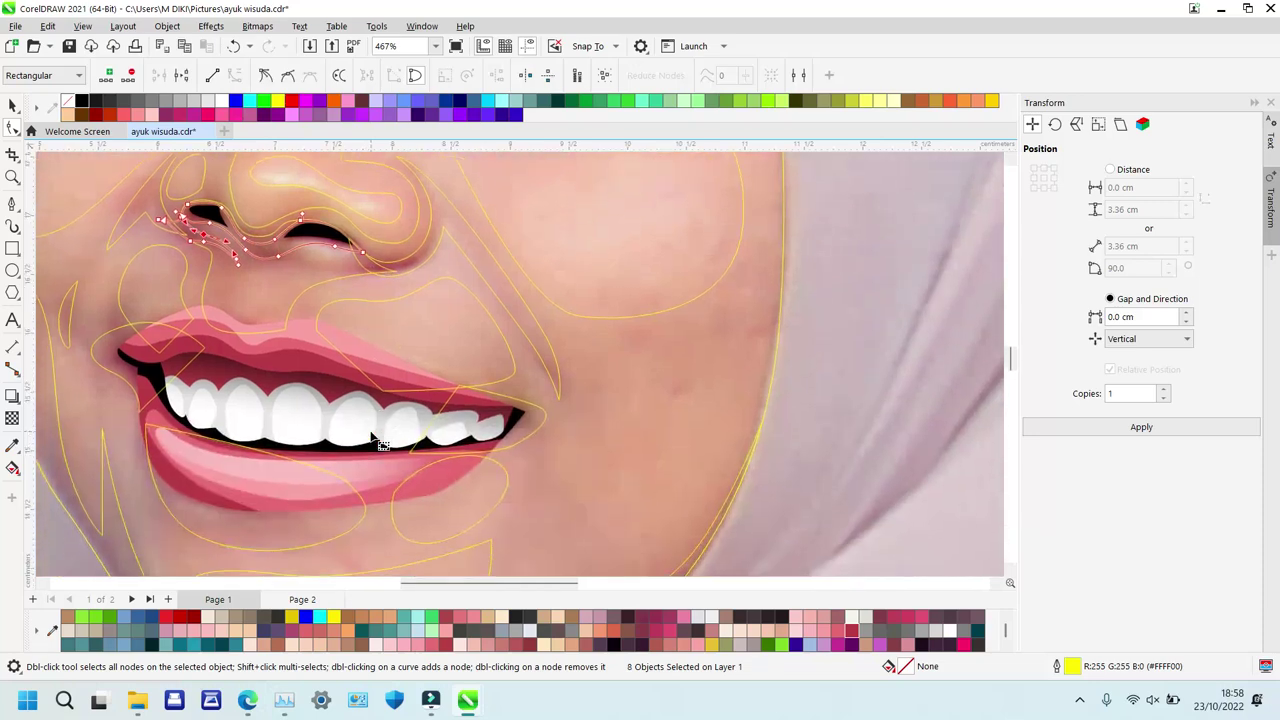
pyautogui.keyDown('shift'); pyautogui.click(102, 356); pyautogui.keyUp('shift')
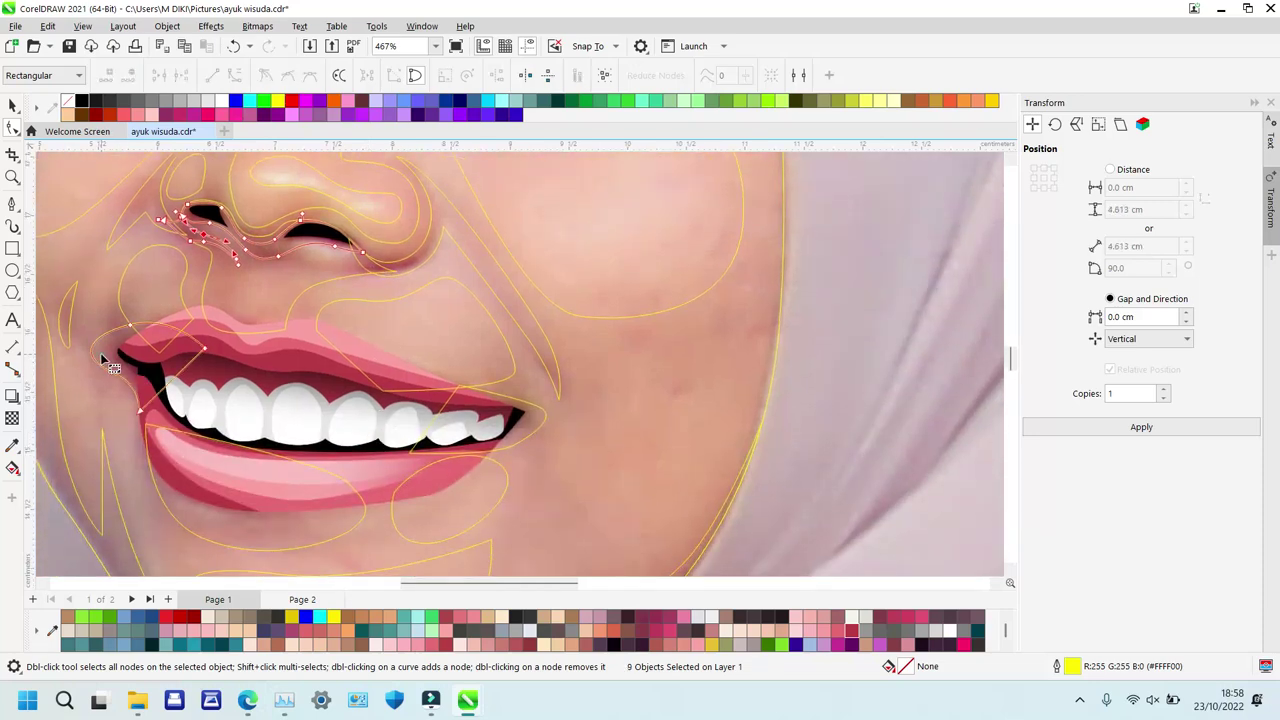
pyautogui.keyDown('shift'); pyautogui.click(531, 427); pyautogui.keyUp('shift')
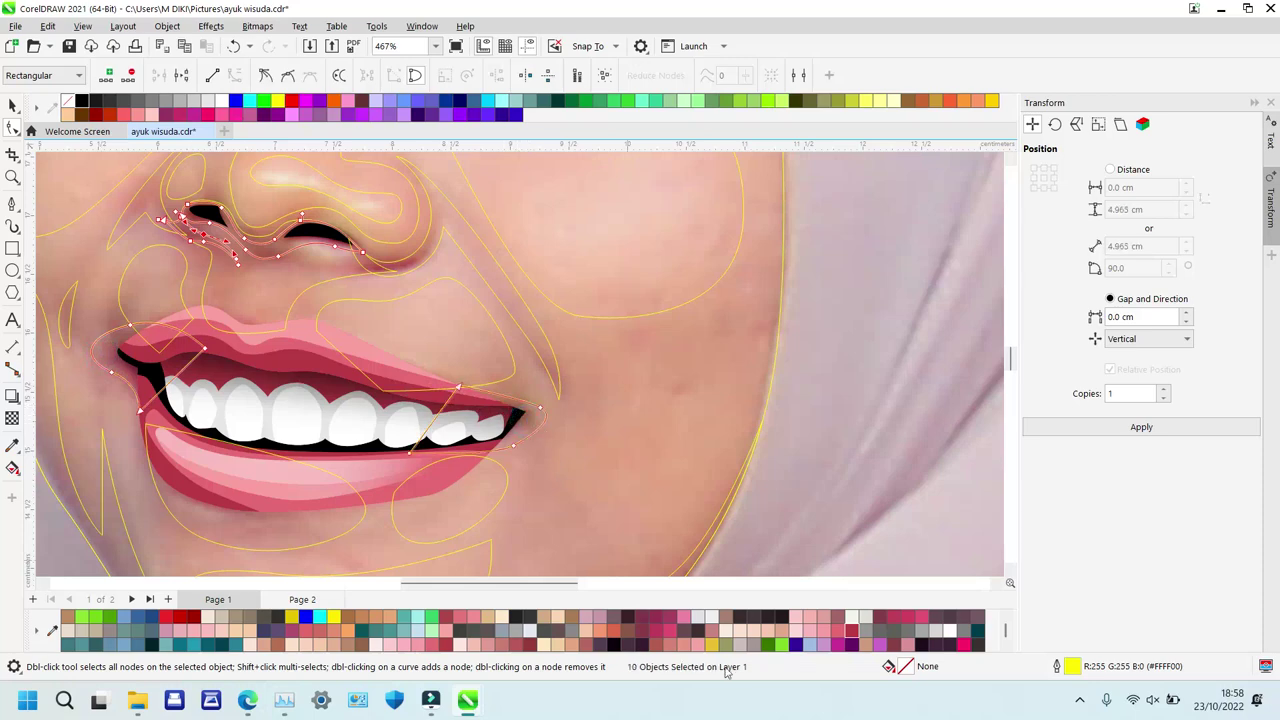
# Fill the ten selected shadow shapes with #963B3A without an outline, and bring the grouped facial features to the front.
pyautogui.click(1005, 646)
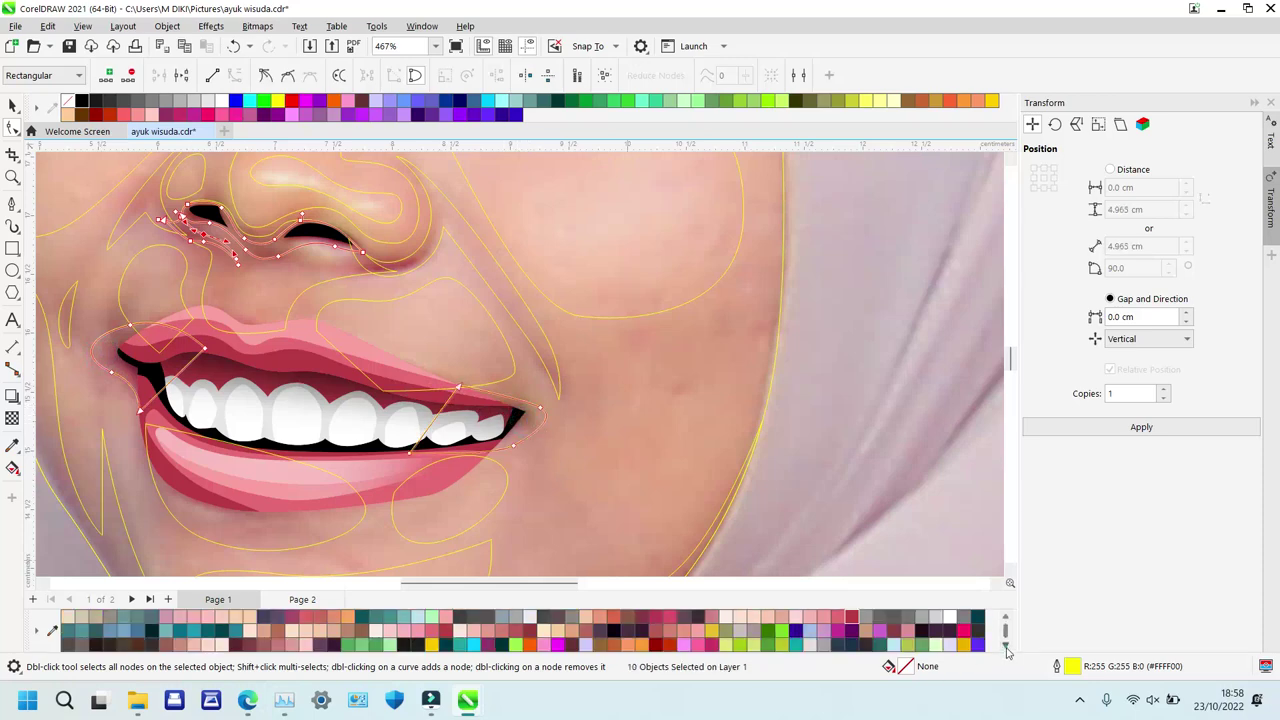
pyautogui.click(529, 634)
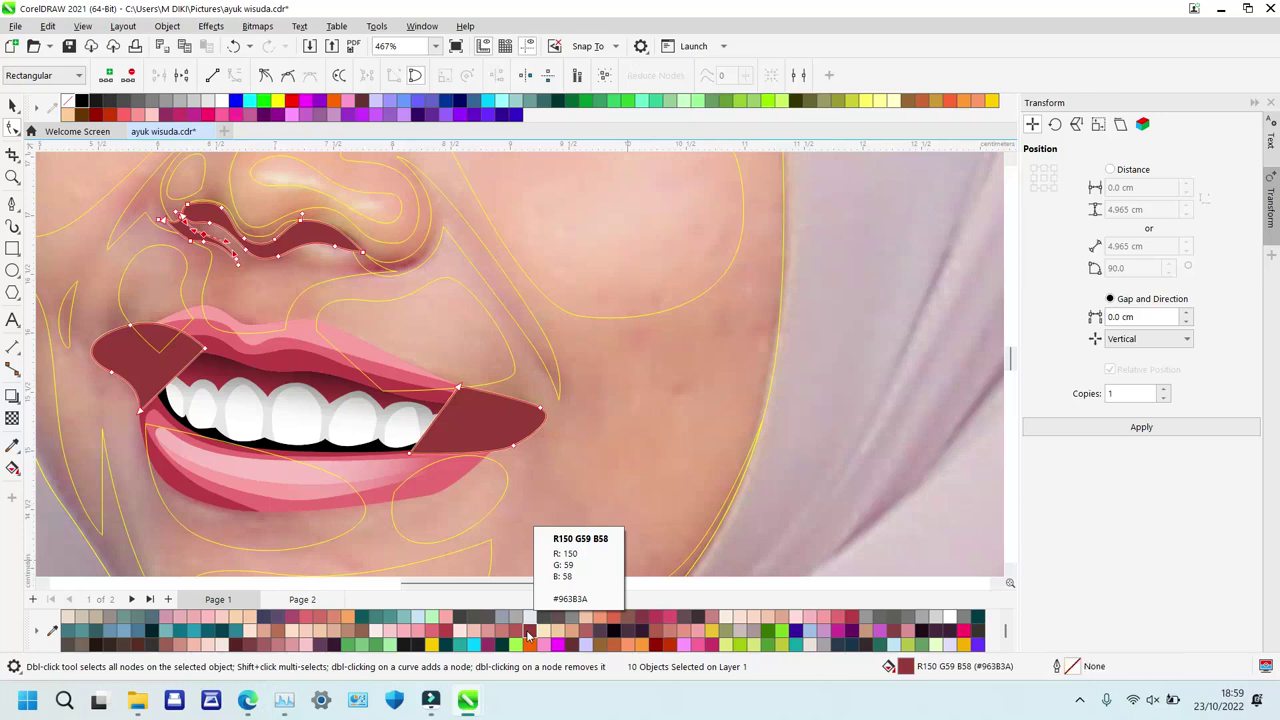
pyautogui.press('space')
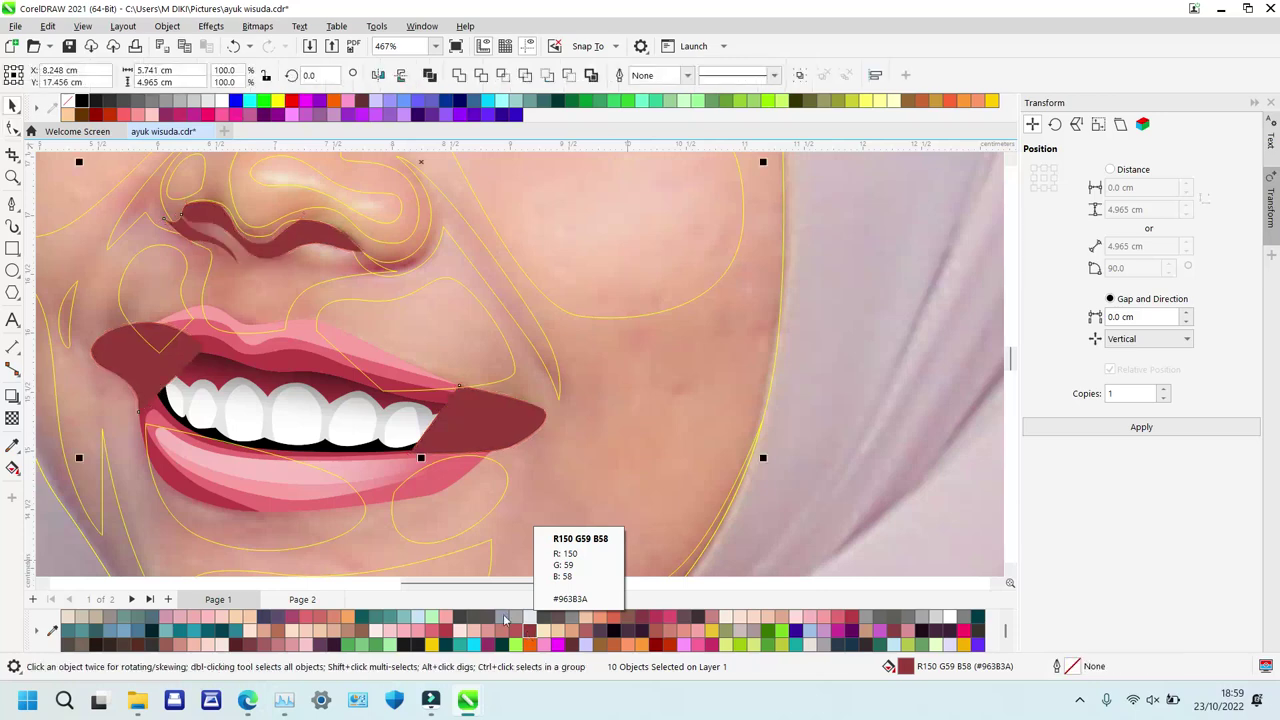
pyautogui.click(305, 365)
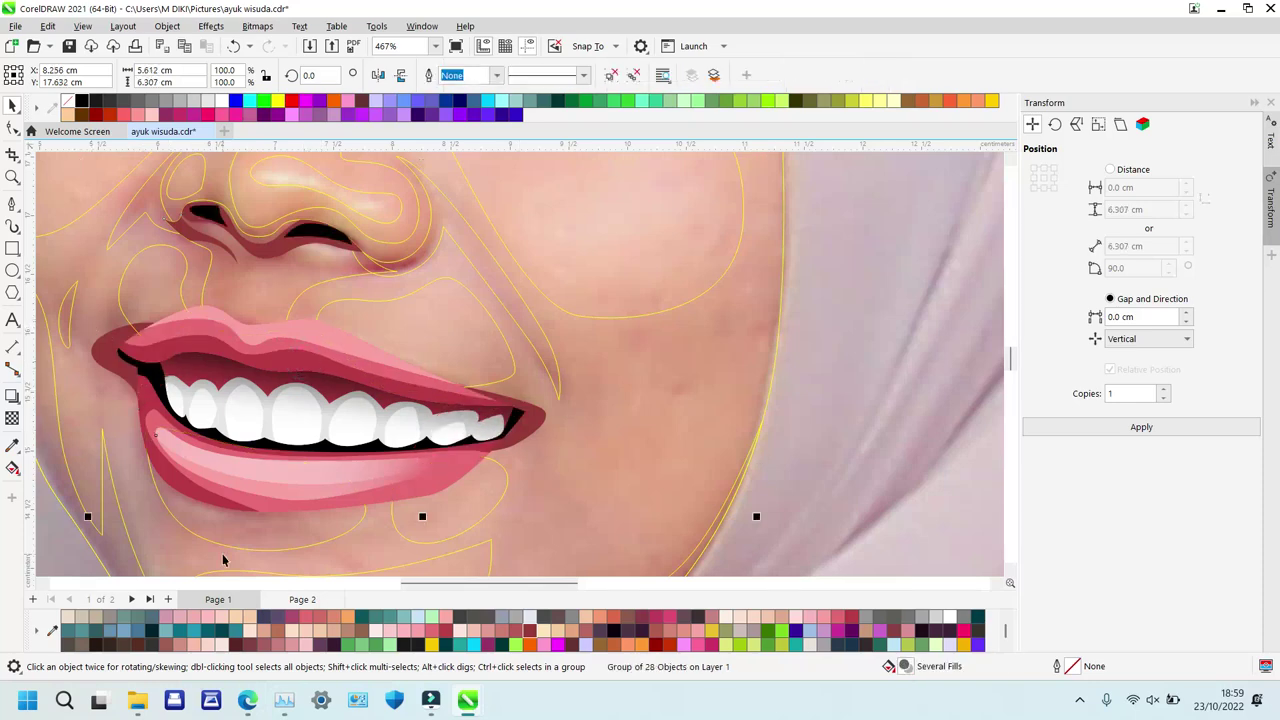
# Fill both smile-line shapes, the upper-lip shadow and the shape below the lower lip with #B95B5B and remove their outlines.
pyautogui.click(145, 206)
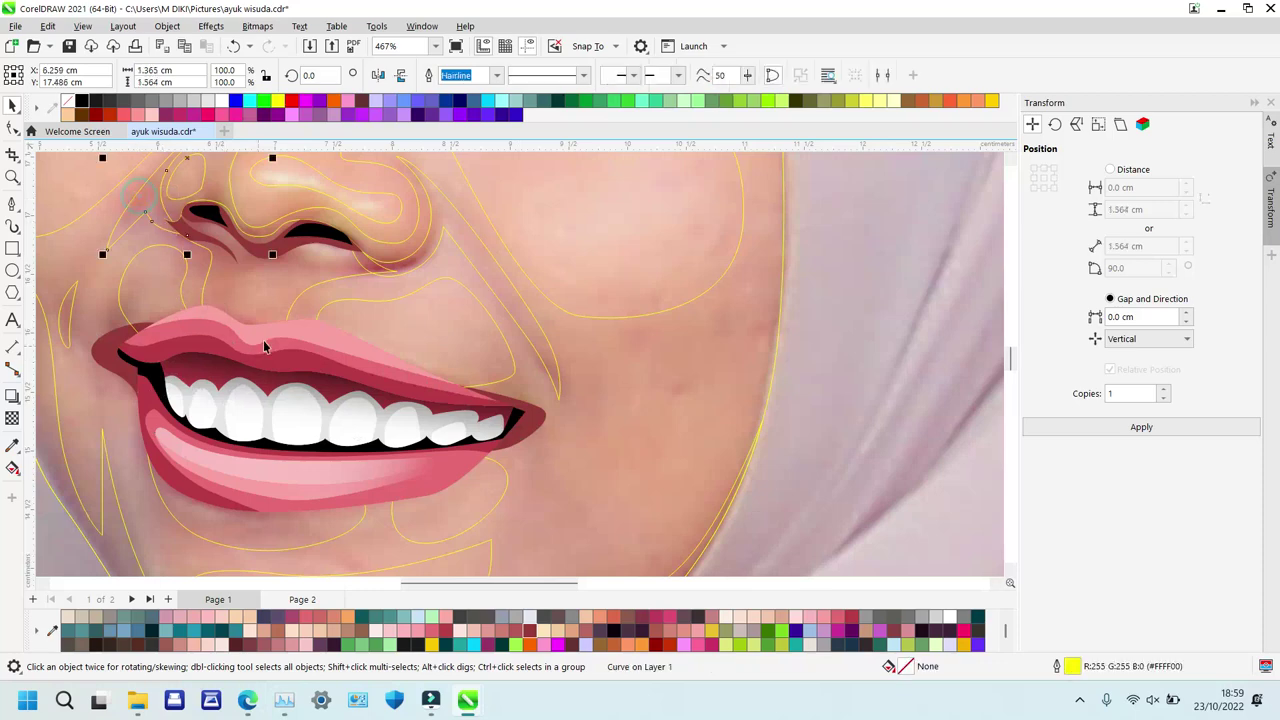
pyautogui.keyDown('shift'); pyautogui.click(252, 290); pyautogui.keyUp('shift')
pyautogui.keyDown('shift'); pyautogui.click(442, 222); pyautogui.keyUp('shift')
pyautogui.keyDown('shift'); pyautogui.click(253, 530); pyautogui.keyUp('shift')
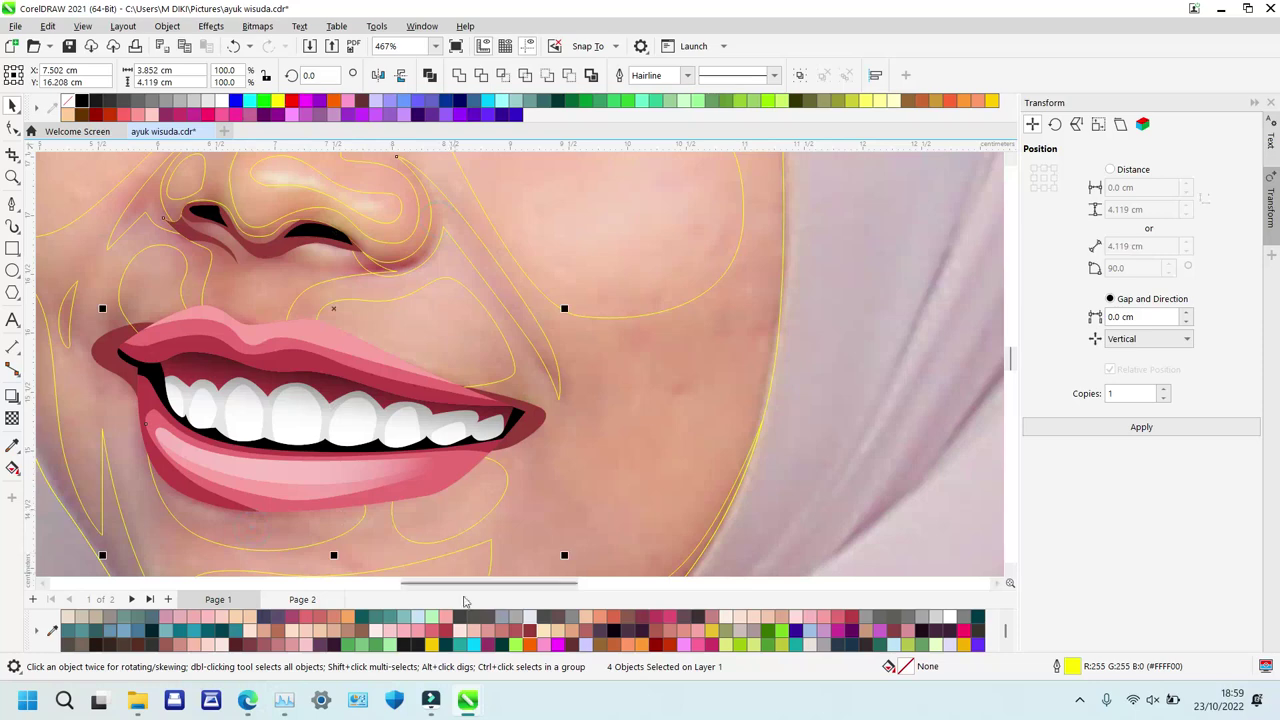
pyautogui.click(515, 632)
pyautogui.rightClick(67, 101)
# Undo the #B95B5B fills, the reordering of the facial features and the outline removal on the ten shadow shapes.
pyautogui.press('z')
pyautogui.rightClick(488, 344)
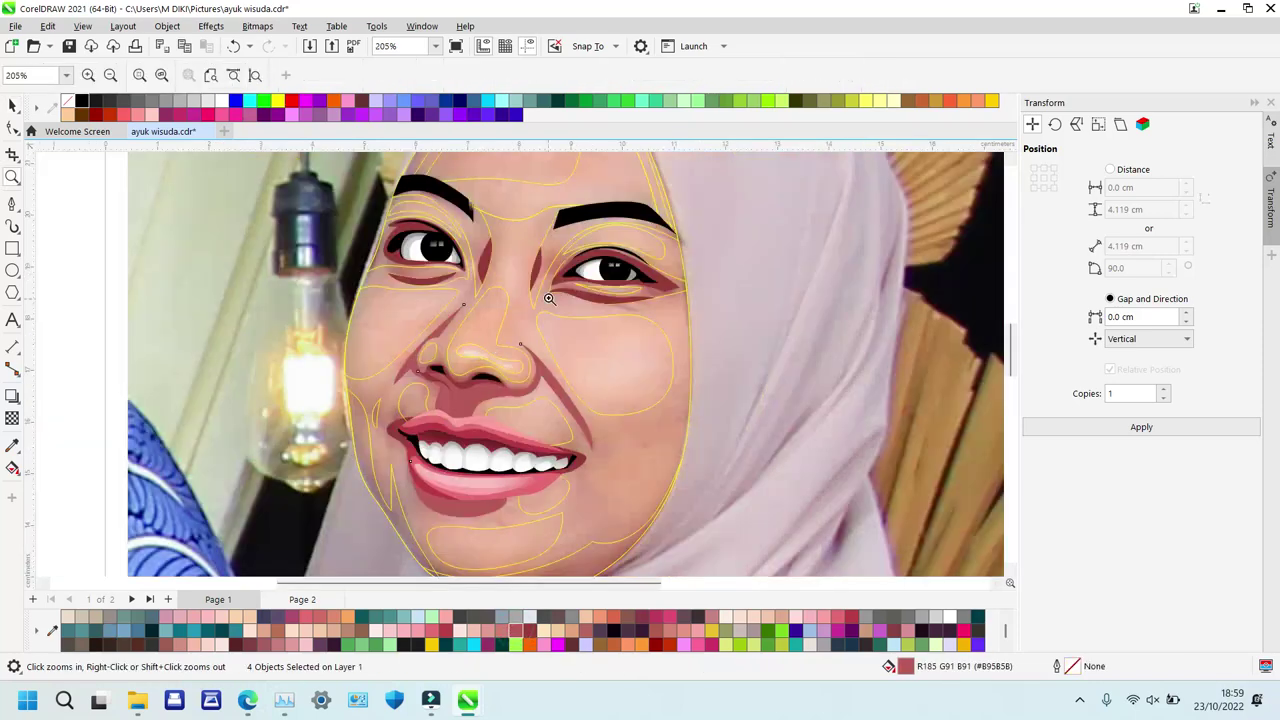
pyautogui.rightClick(408, 331)
pyautogui.scroll(3, 592, 434)
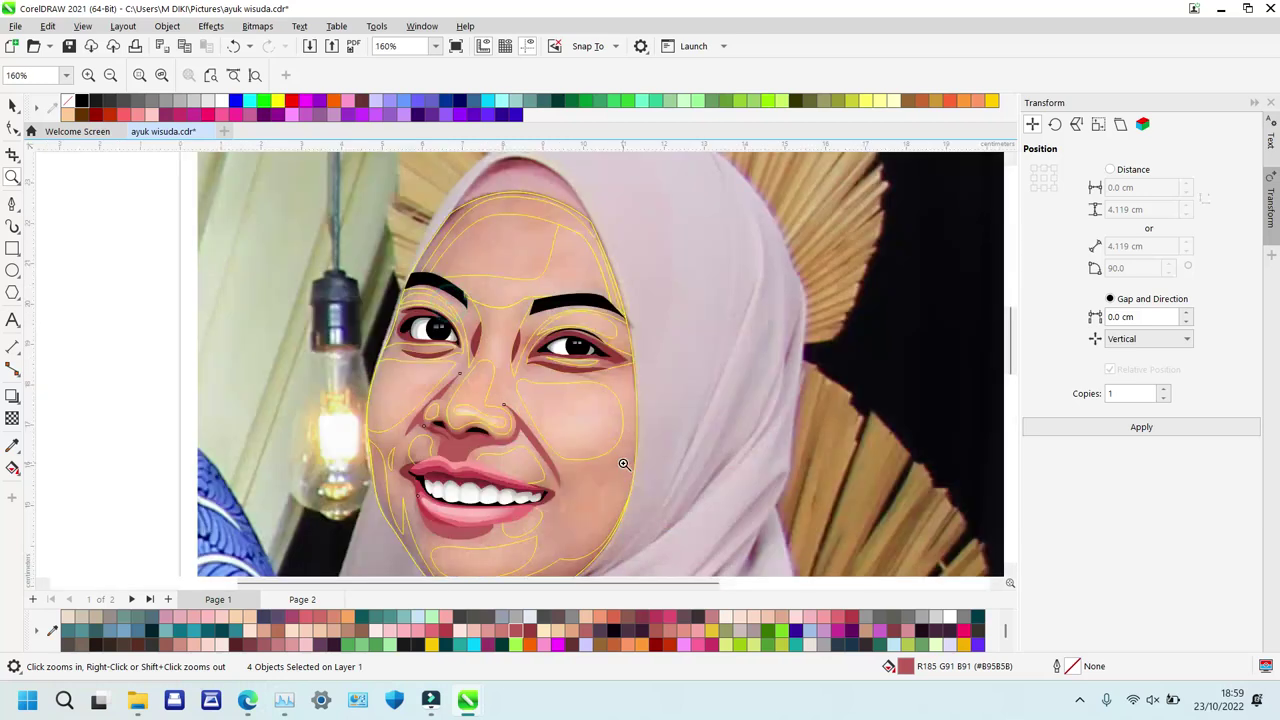
pyautogui.press('F10')
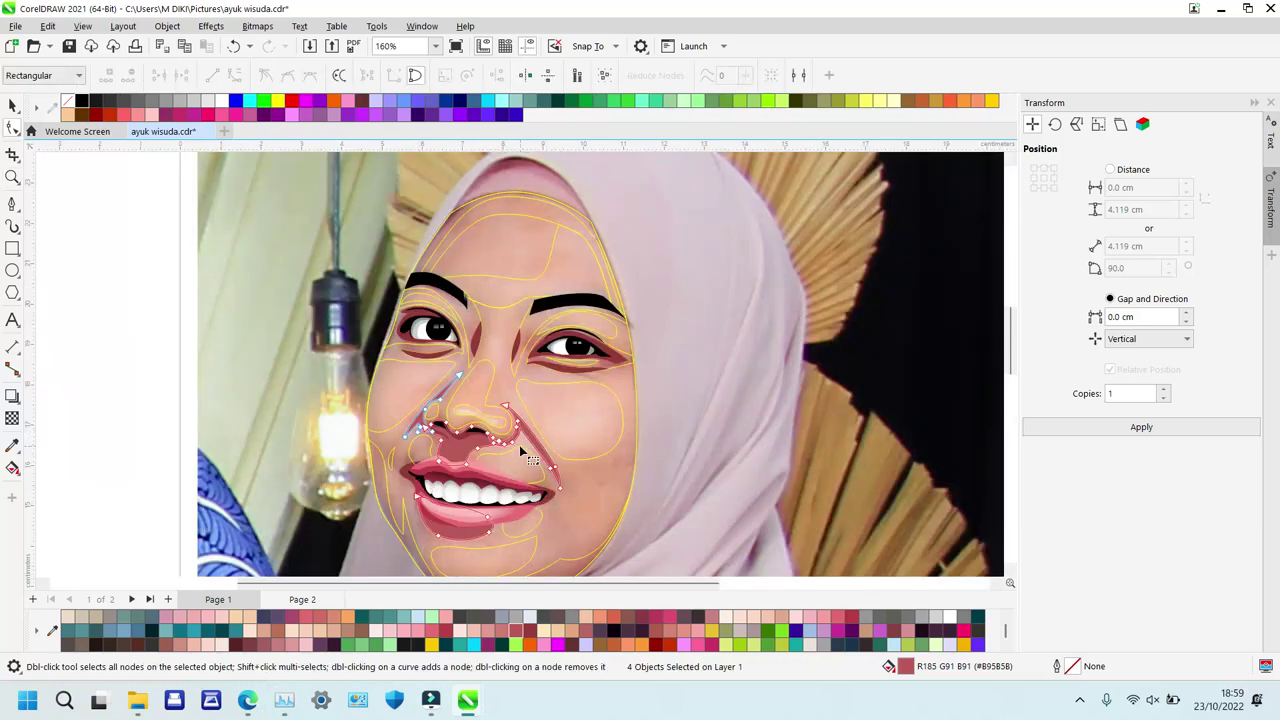
pyautogui.hotkey('ctrl', 'z')
pyautogui.hotkey('ctrl', 'z')
pyautogui.hotkey('ctrl', 'z')
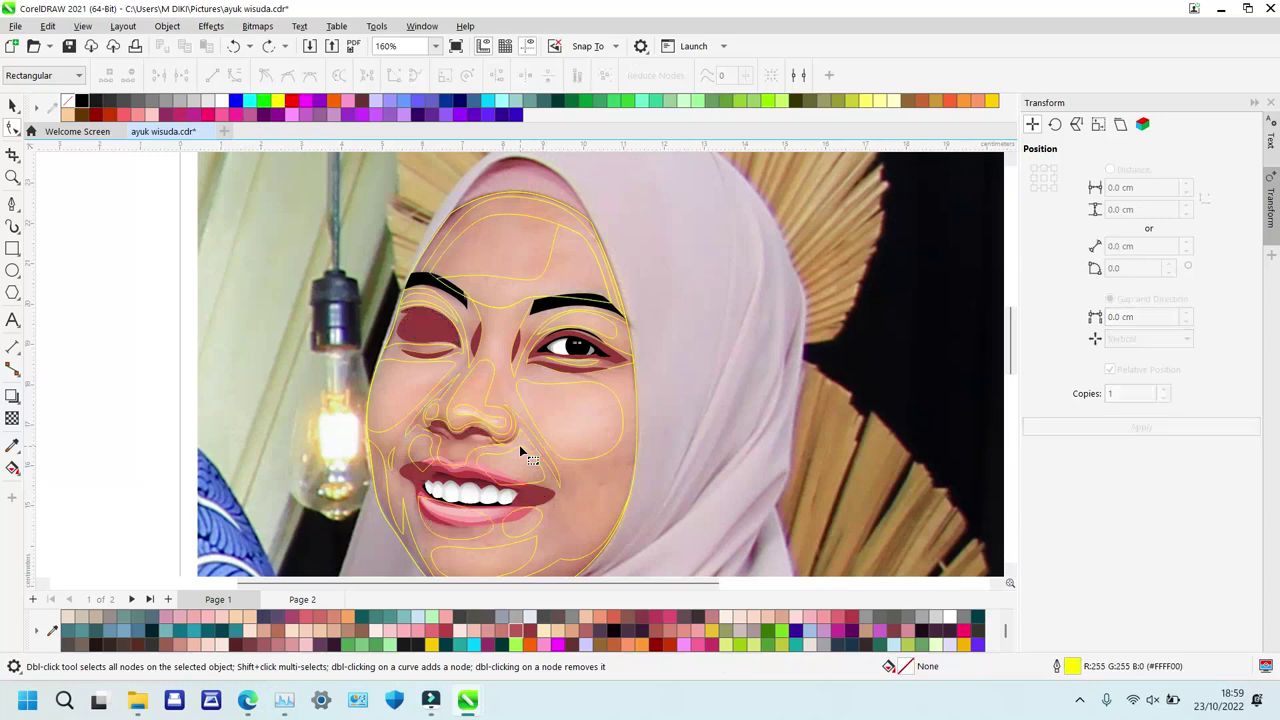
pyautogui.hotkey('ctrl', 'z')
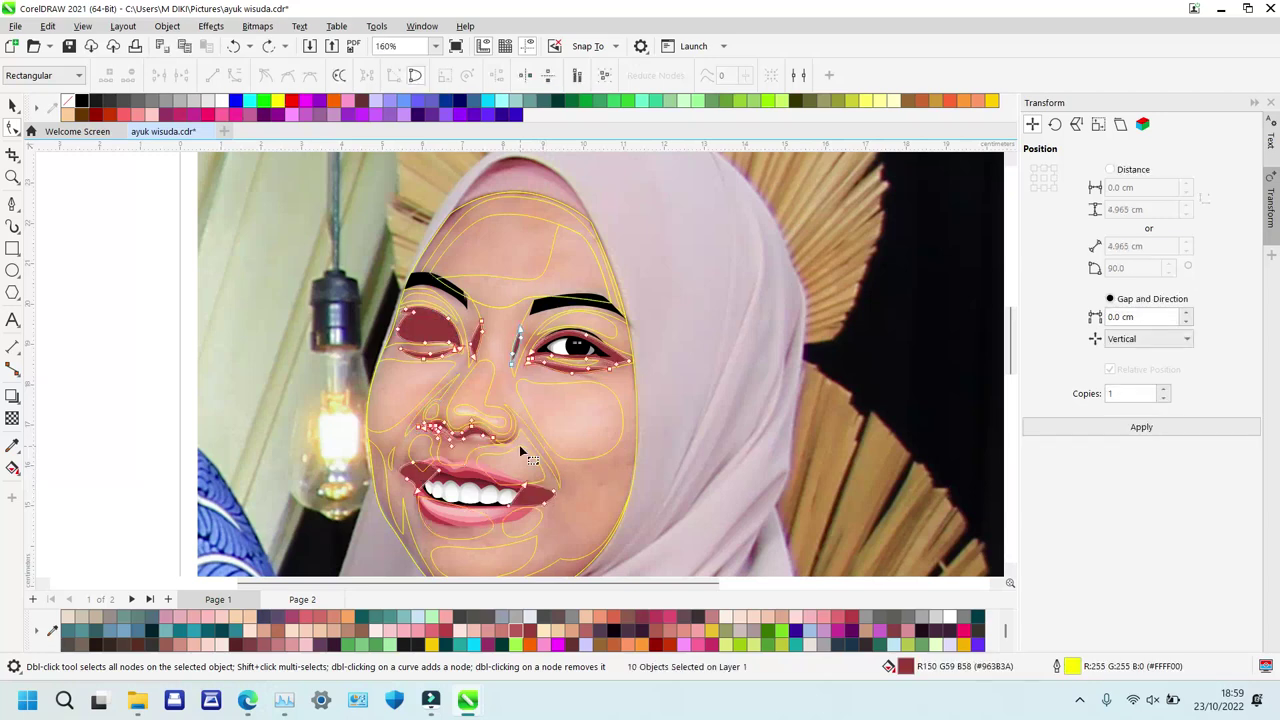
# Try #5C2423 on the ten selected shadow shapes, and settle on a #9D5E53 fill without an outline.
pyautogui.click(162, 644)
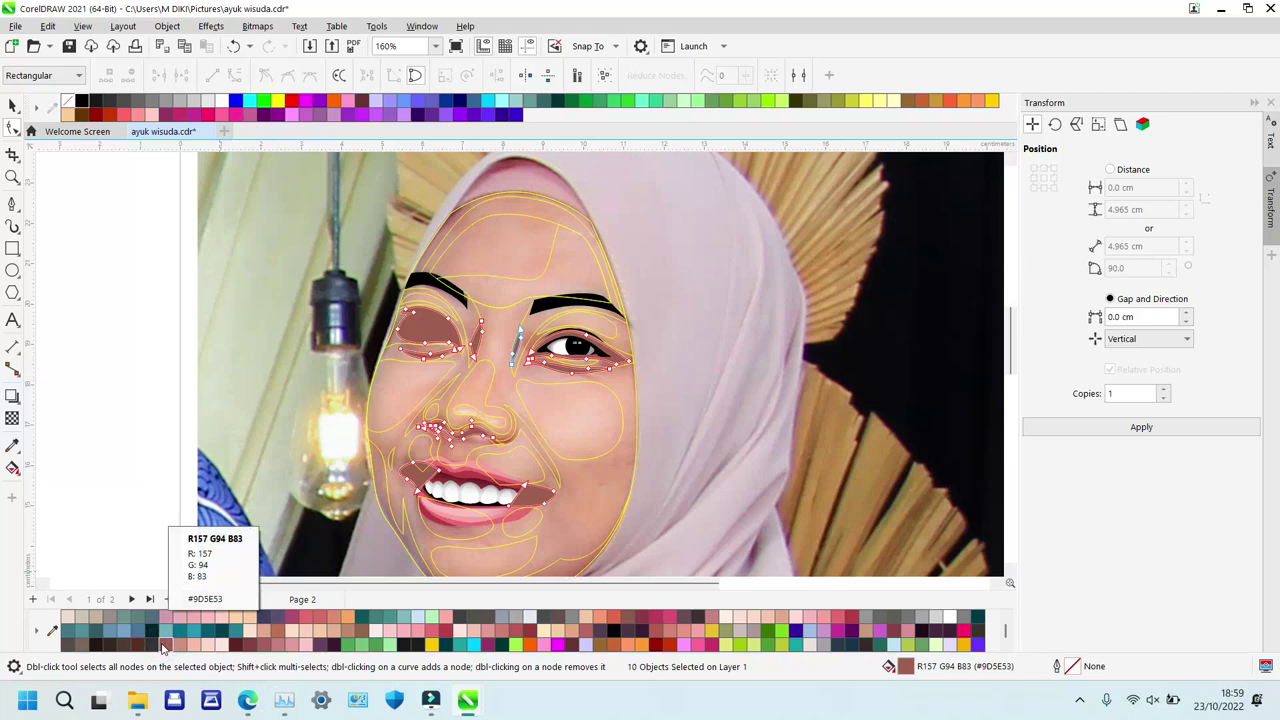
pyautogui.click(233, 645)
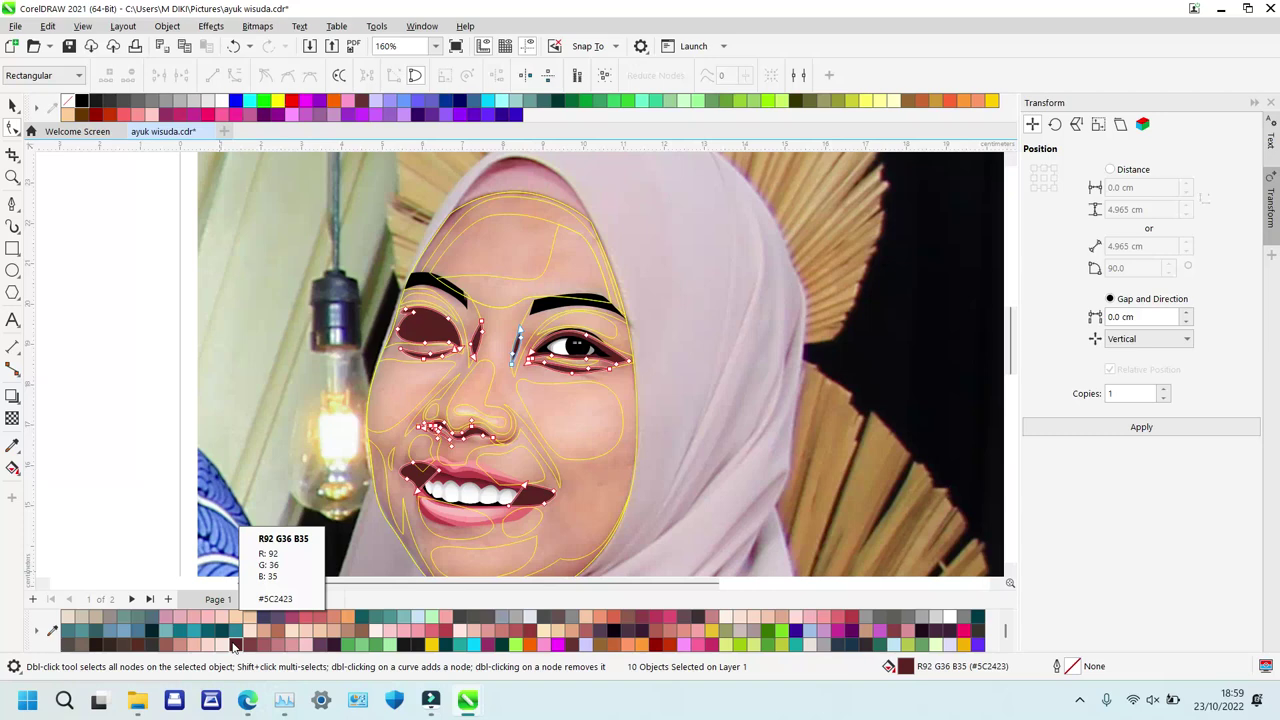
pyautogui.click(170, 650)
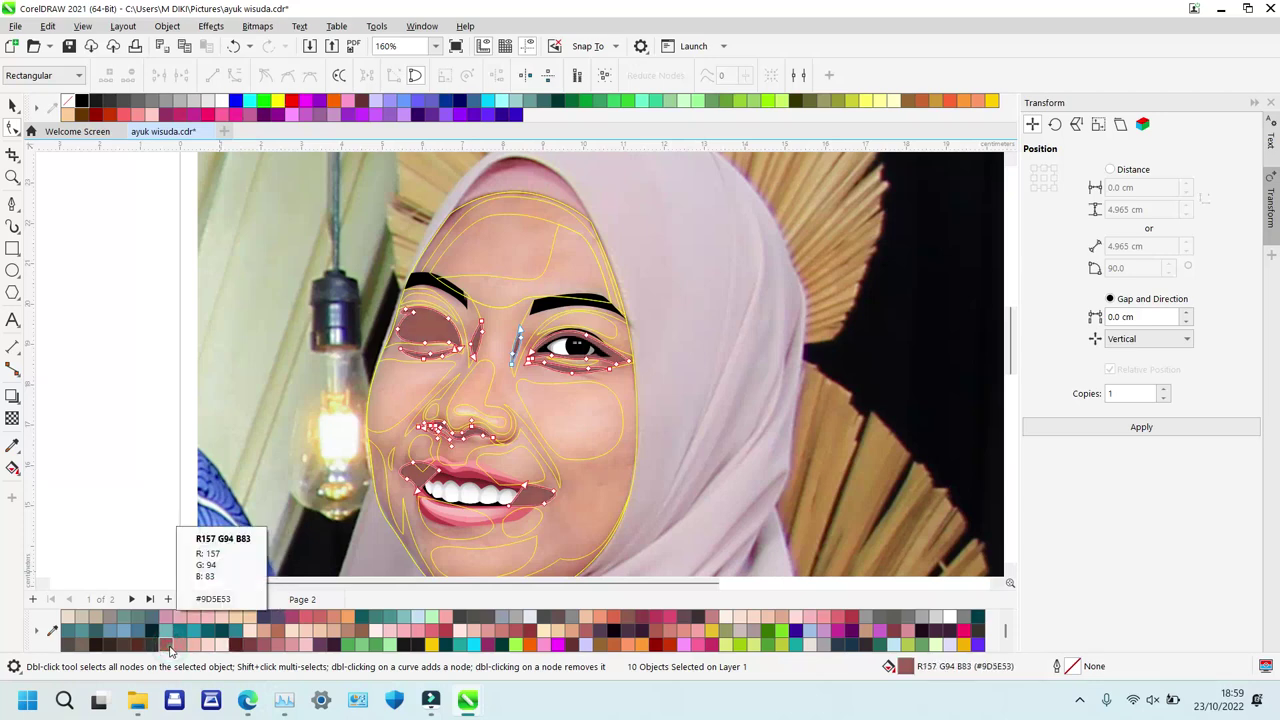
pyautogui.press('space')
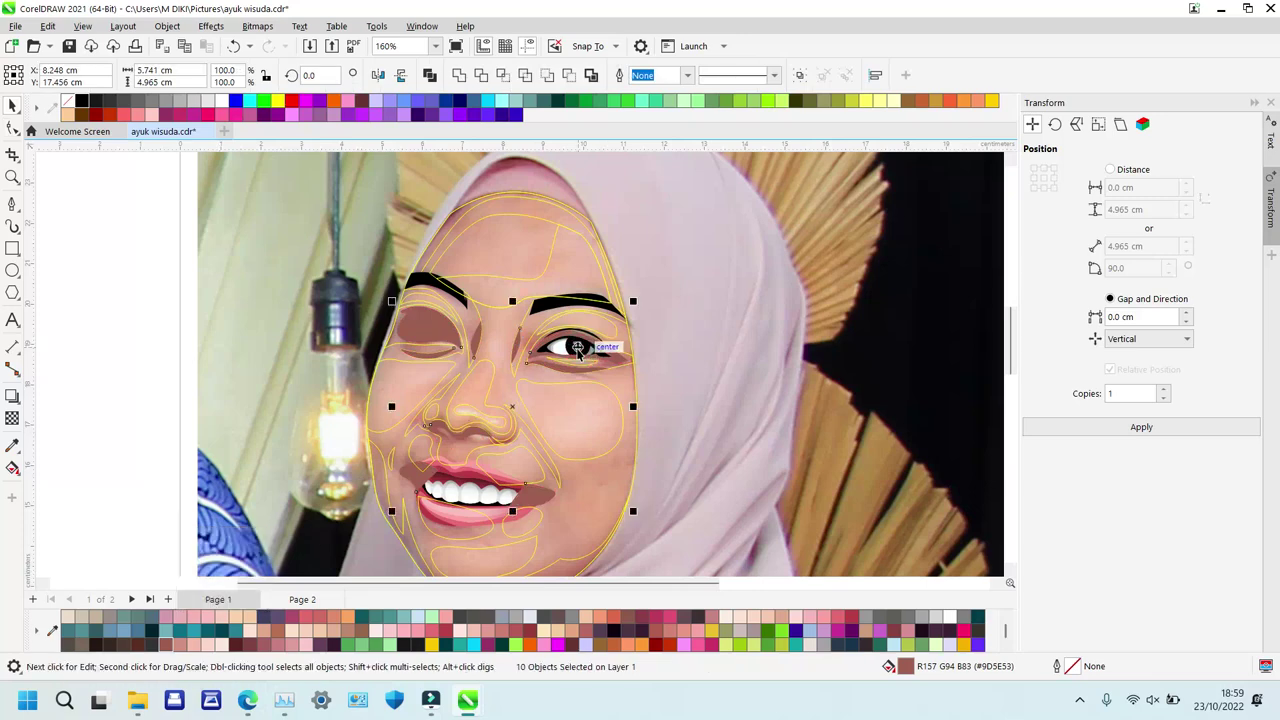
# Bring the grouped facial features in front of the dark shadow shapes.
pyautogui.hotkey('shift', 'pageup')
pyautogui.hotkey('ctrl', 'z')
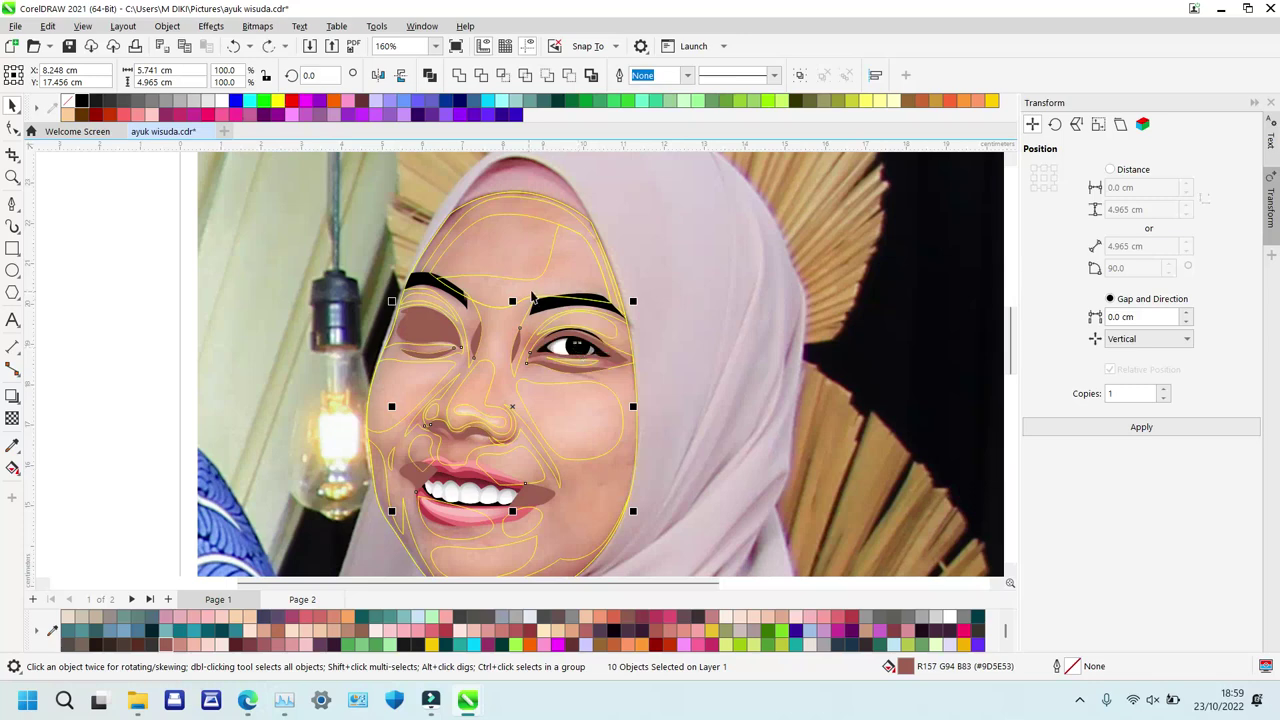
pyautogui.hotkey('ctrl', 'z')
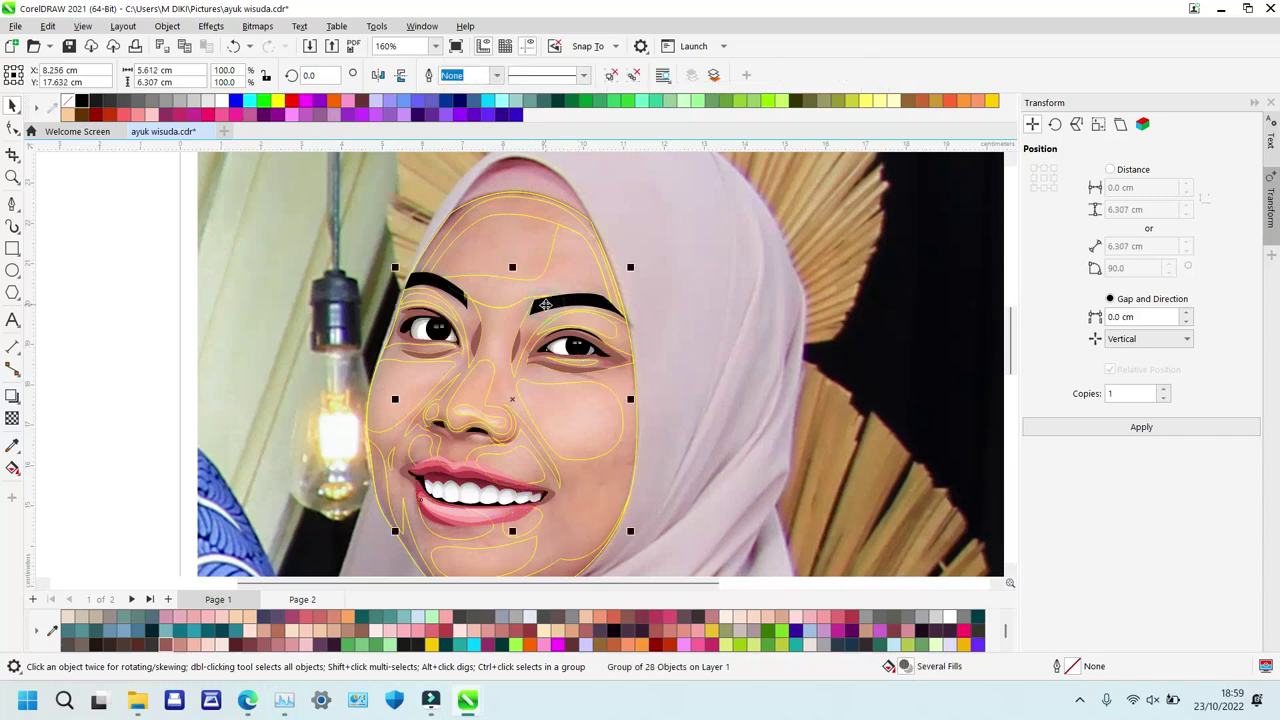
# Fill the twelve mid-tone shadow shapes around the hairline, brows, eyes, nose, mouth and jaw with #D18F81 and remove their outlines.
pyautogui.press('F10')
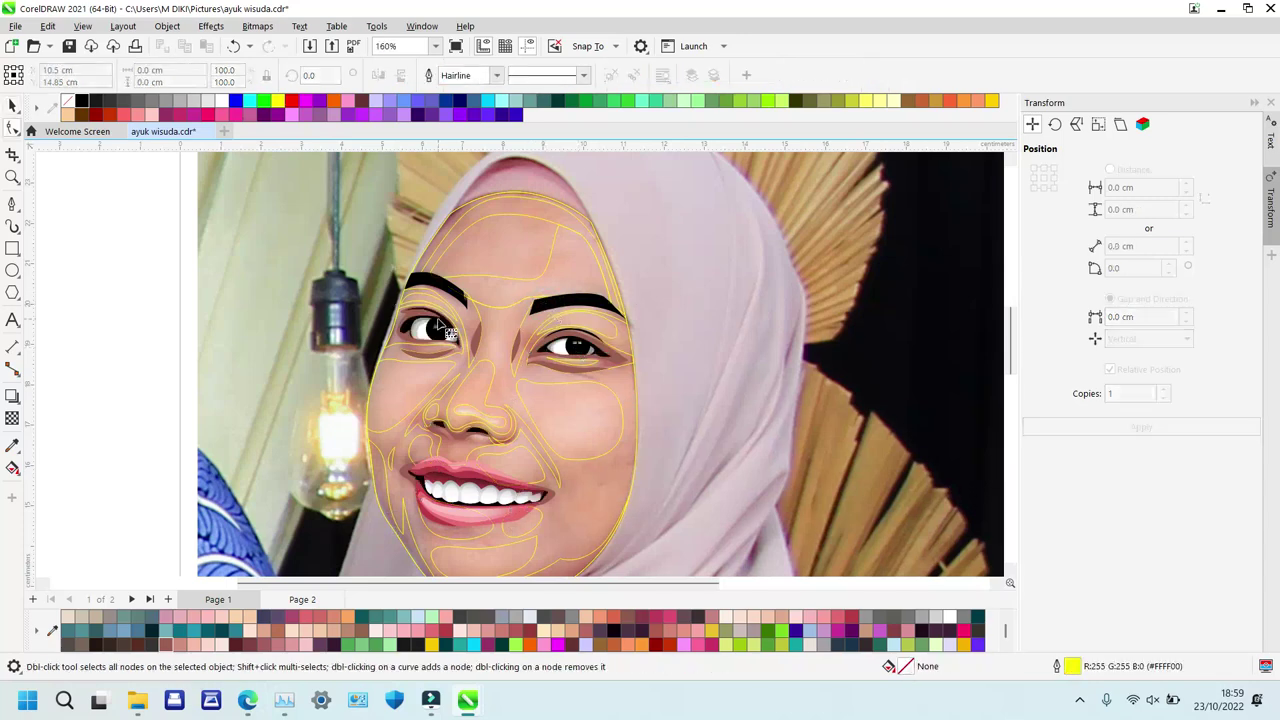
pyautogui.click(471, 316)
pyautogui.keyDown('shift'); pyautogui.click(540, 329); pyautogui.keyUp('shift')
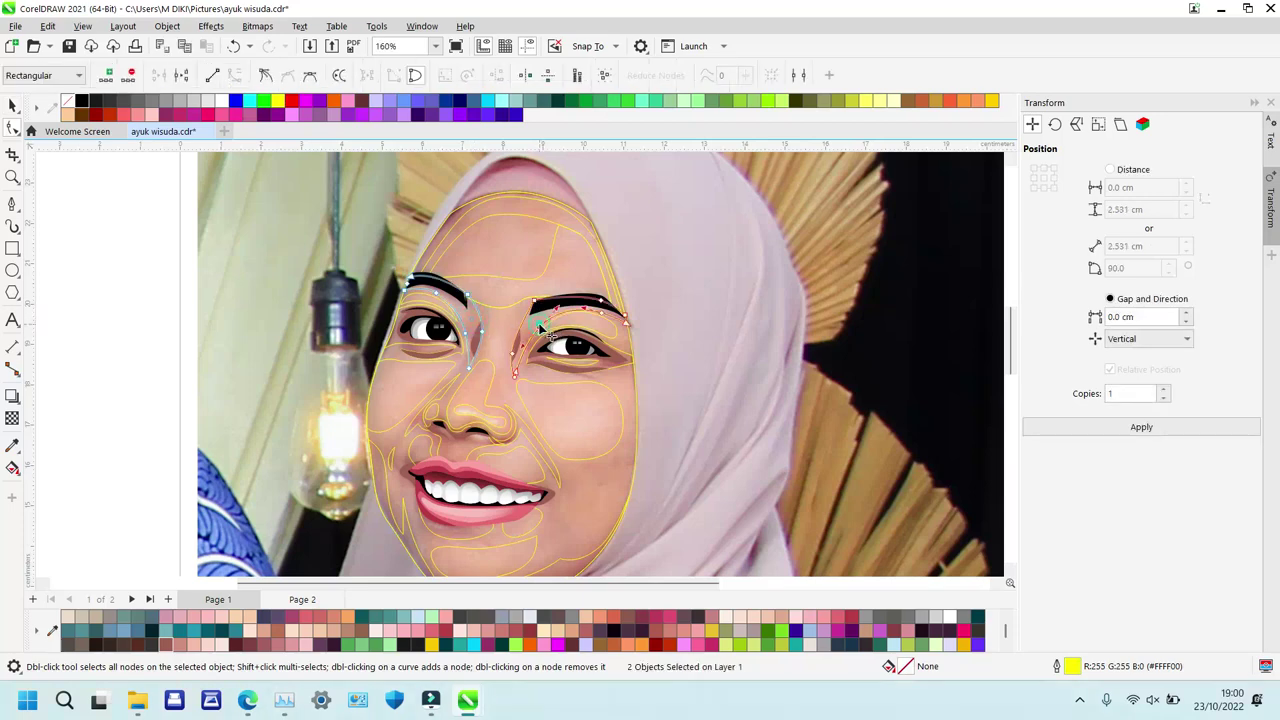
pyautogui.keyDown('shift'); pyautogui.click(608, 363); pyautogui.keyUp('shift')
pyautogui.keyDown('shift'); pyautogui.click(458, 212); pyautogui.keyUp('shift')
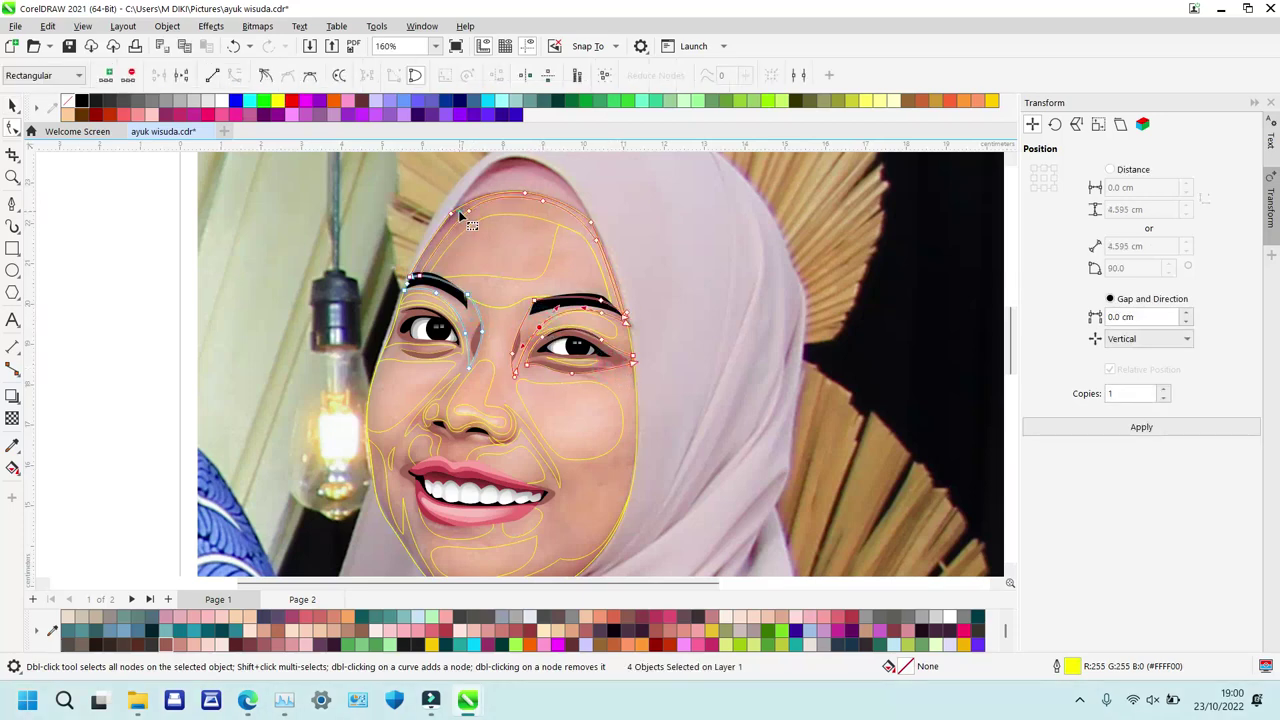
pyautogui.keyDown('shift'); pyautogui.click(396, 341); pyautogui.keyUp('shift')
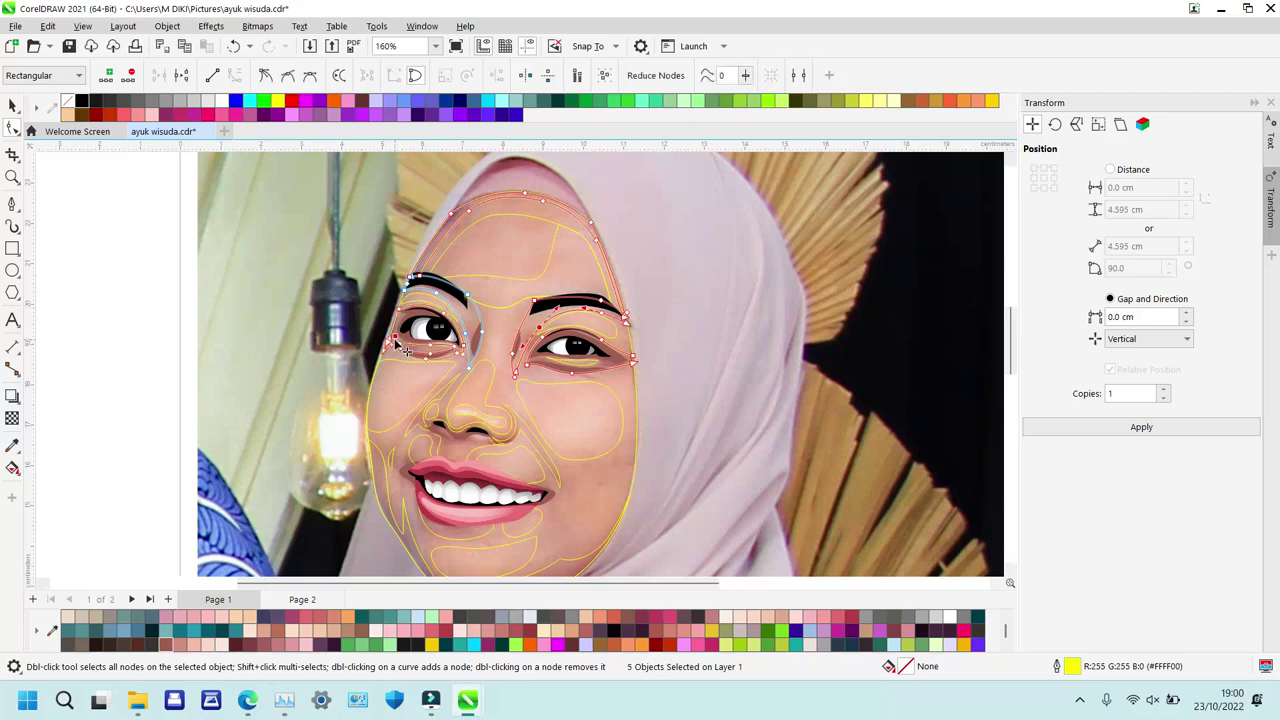
pyautogui.keyDown('shift'); pyautogui.click(418, 426); pyautogui.keyUp('shift')
pyautogui.keyDown('shift'); pyautogui.click(526, 431); pyautogui.keyUp('shift')
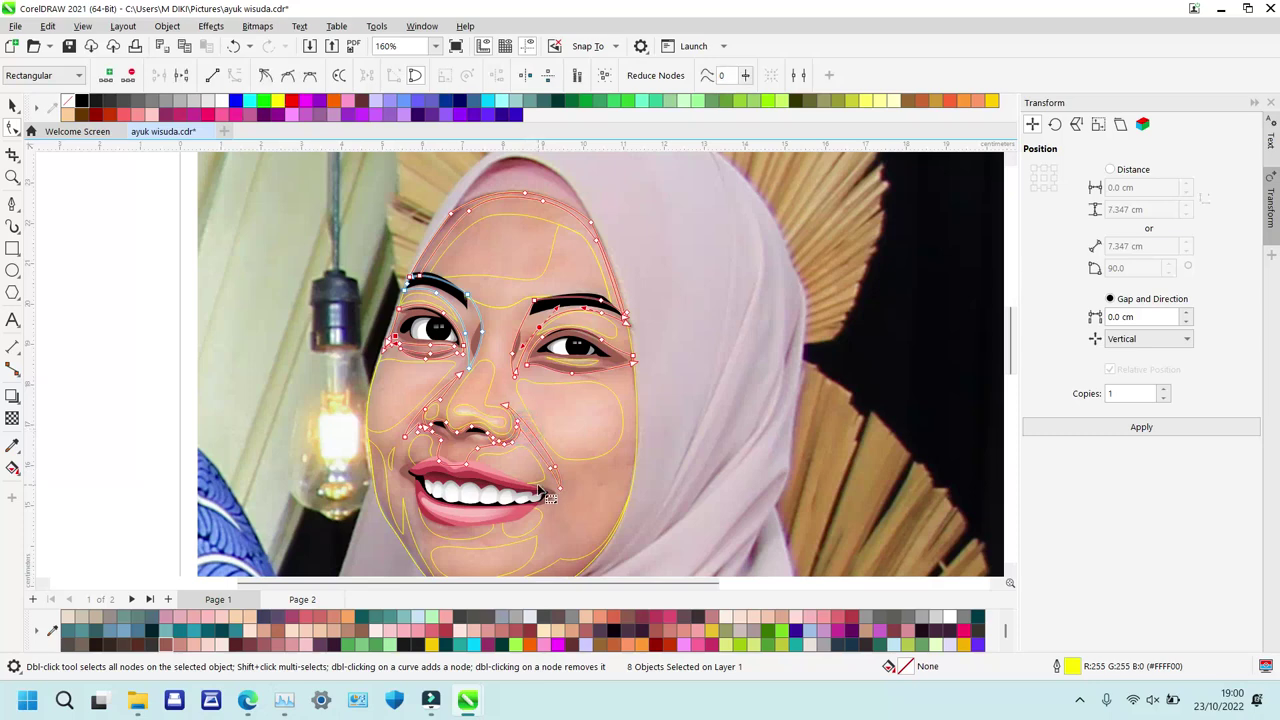
pyautogui.keyDown('shift'); pyautogui.click(391, 453); pyautogui.keyUp('shift')
pyautogui.keyDown('shift'); pyautogui.click(410, 541); pyautogui.keyUp('shift')
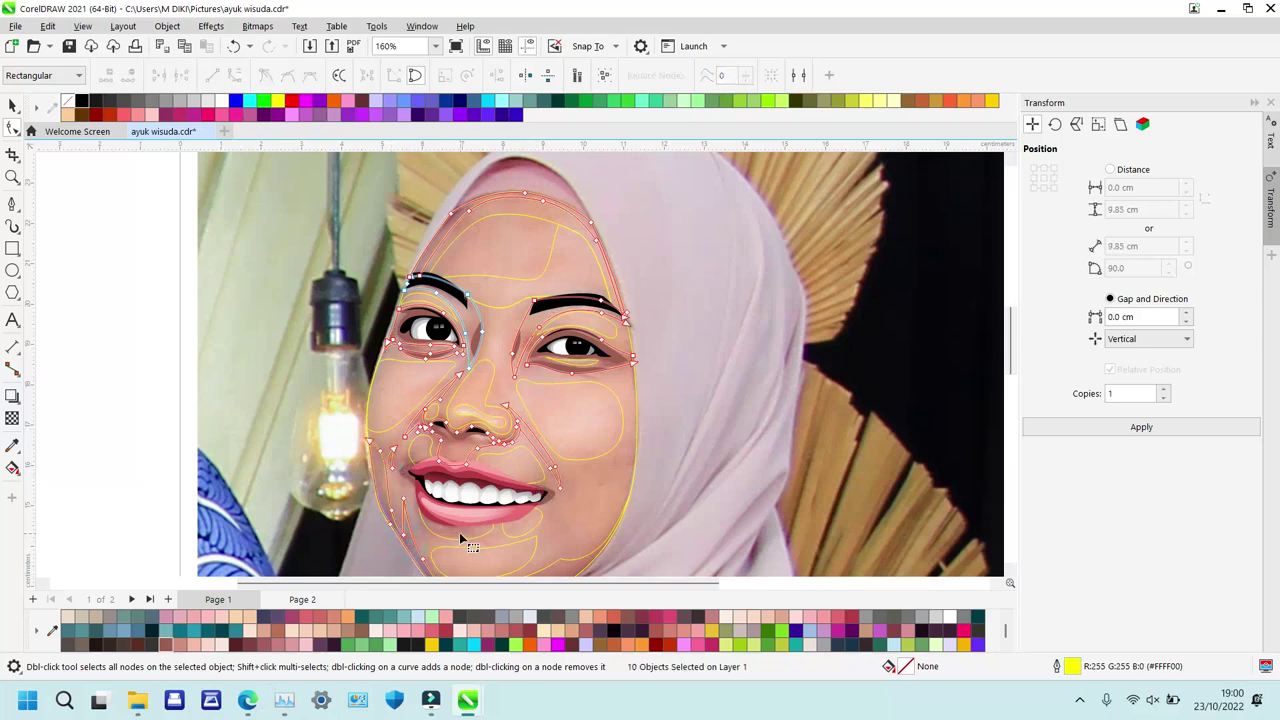
pyautogui.keyDown('shift'); pyautogui.click(562, 556); pyautogui.keyUp('shift')
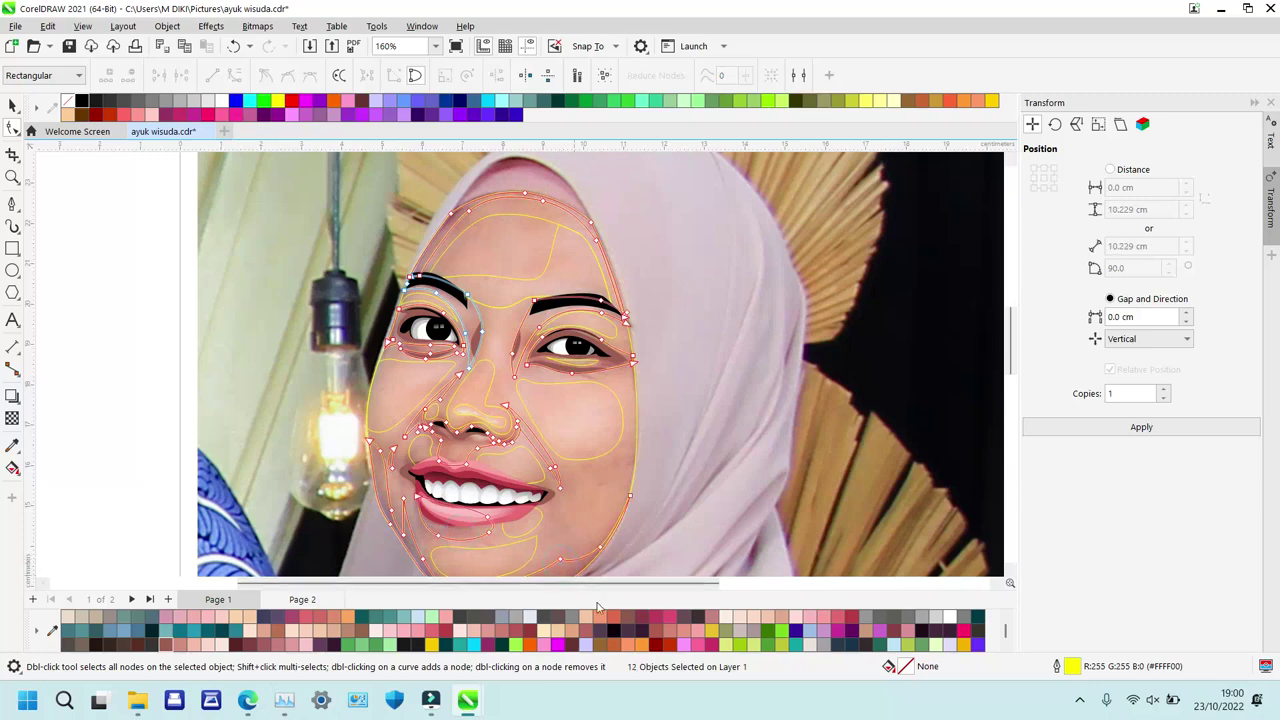
pyautogui.click(191, 643)
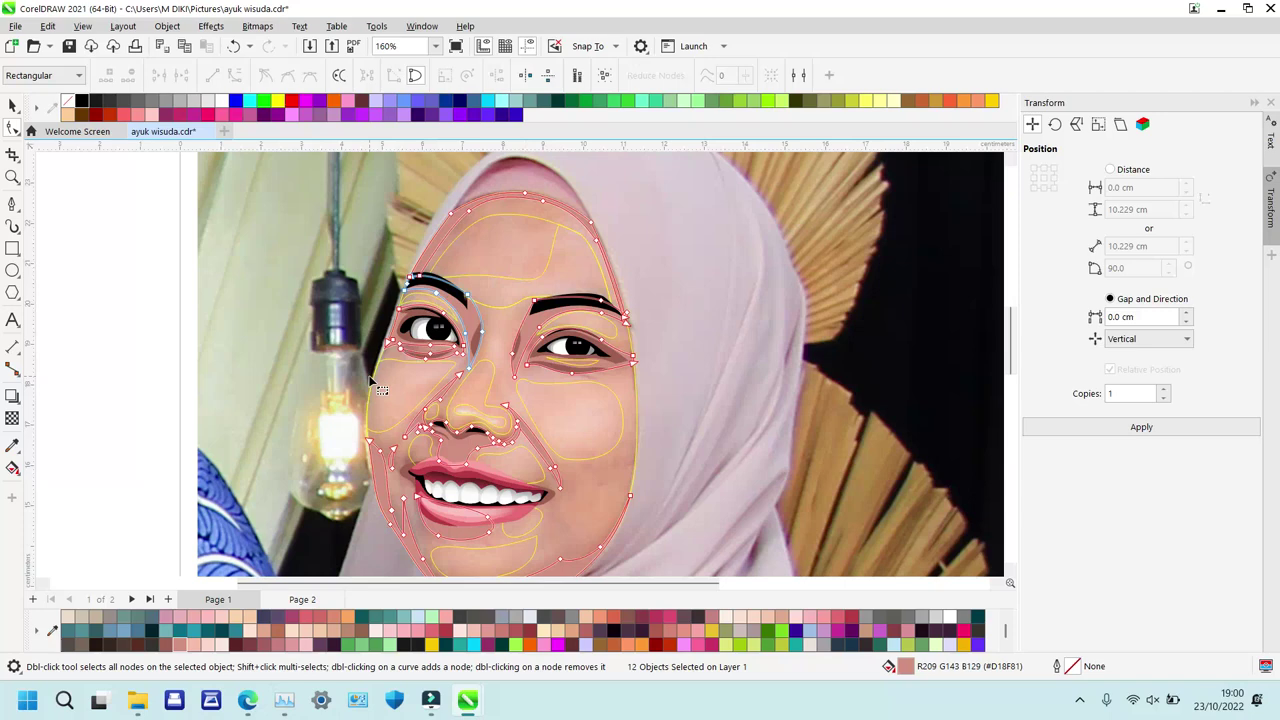
# Fill the inner forehead highlight with #FAE7E0 and the eleven larger highlights on forehead, eyelids, cheeks, nose, lip area and chin with #FCD8CC, without outlines.
pyautogui.click(577, 266)
pyautogui.click(228, 645)
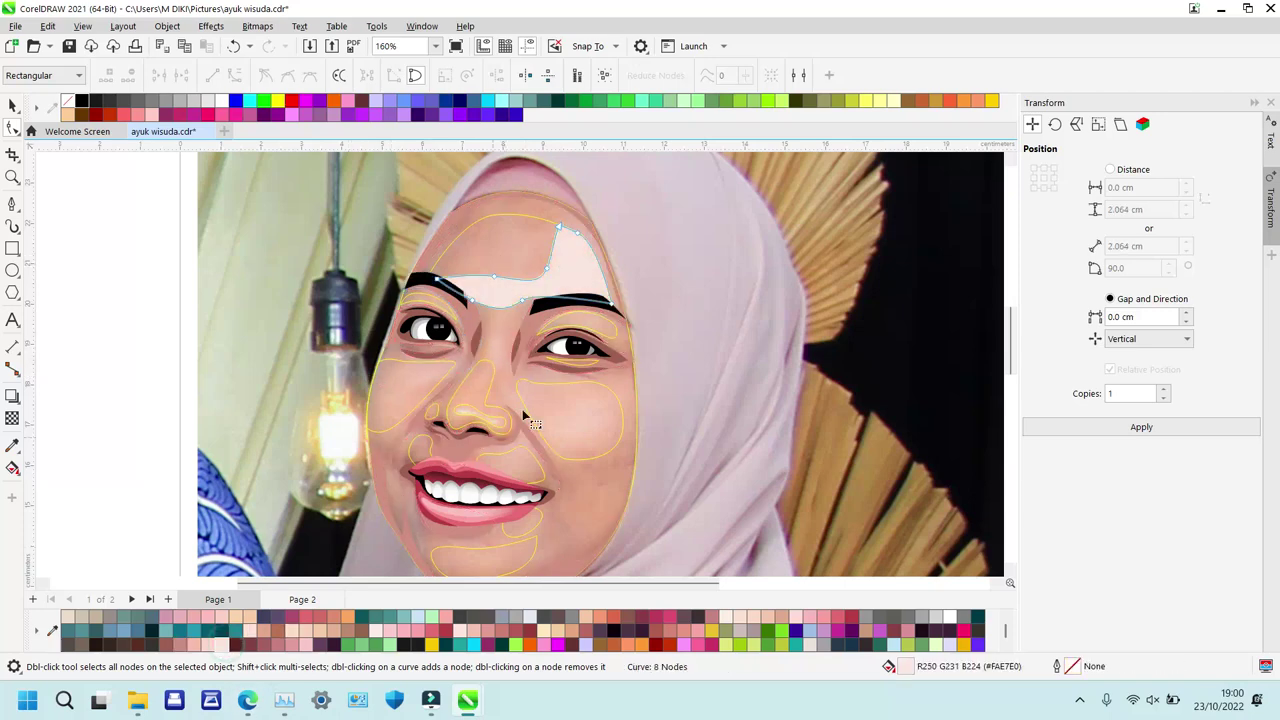
pyautogui.click(505, 259)
pyautogui.keyDown('shift'); pyautogui.click(610, 326); pyautogui.keyUp('shift')
pyautogui.keyDown('shift'); pyautogui.click(428, 306); pyautogui.keyUp('shift')
pyautogui.keyDown('shift'); pyautogui.click(450, 390); pyautogui.keyUp('shift')
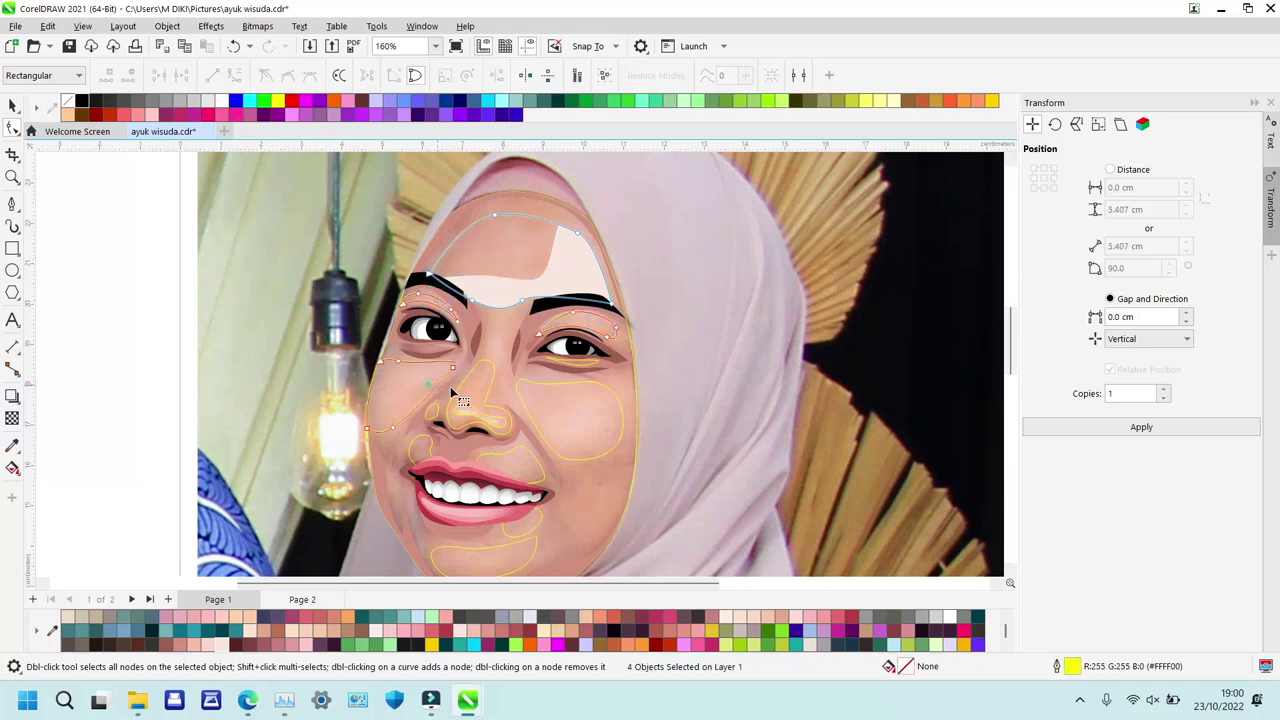
pyautogui.keyDown('shift'); pyautogui.click(474, 389); pyautogui.keyUp('shift')
pyautogui.keyDown('shift'); pyautogui.click(584, 396); pyautogui.keyUp('shift')
pyautogui.keyDown('shift'); pyautogui.click(435, 418); pyautogui.keyUp('shift')
pyautogui.keyDown('shift'); pyautogui.click(529, 453); pyautogui.keyUp('shift')
pyautogui.keyDown('shift'); pyautogui.click(529, 524); pyautogui.keyUp('shift')
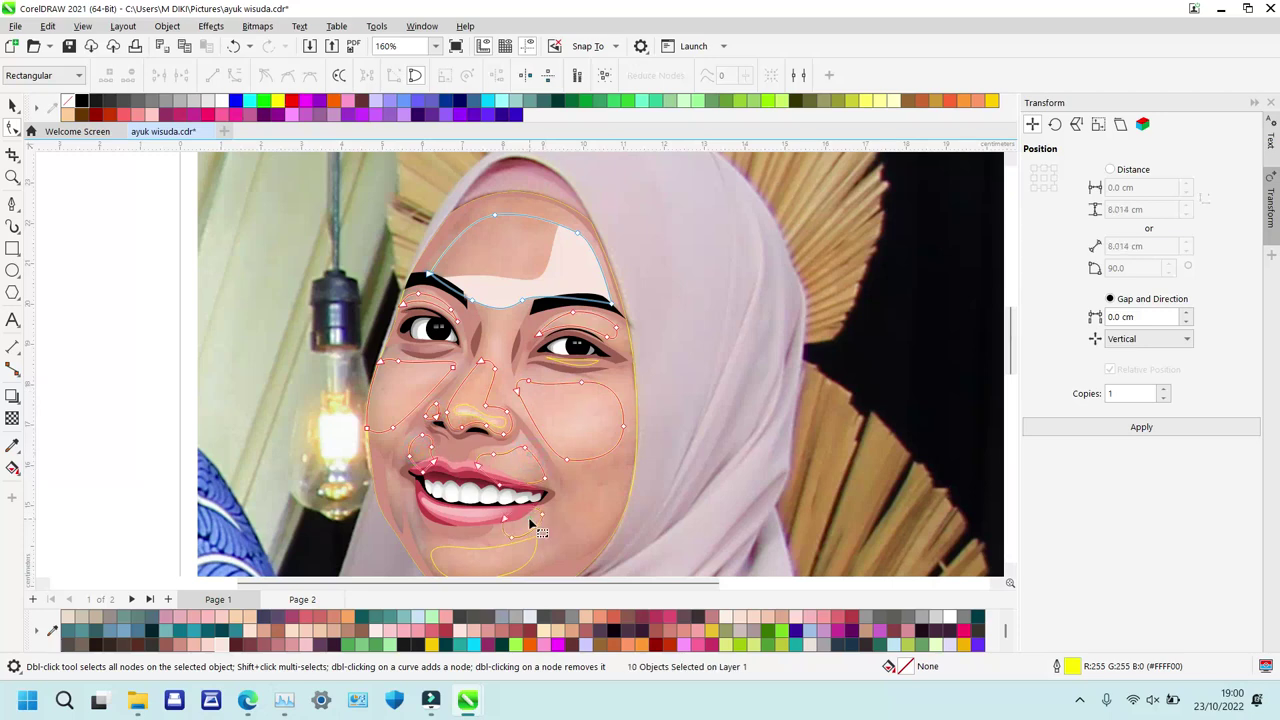
pyautogui.keyDown('shift'); pyautogui.click(508, 555); pyautogui.keyUp('shift')
pyautogui.click(208, 643)
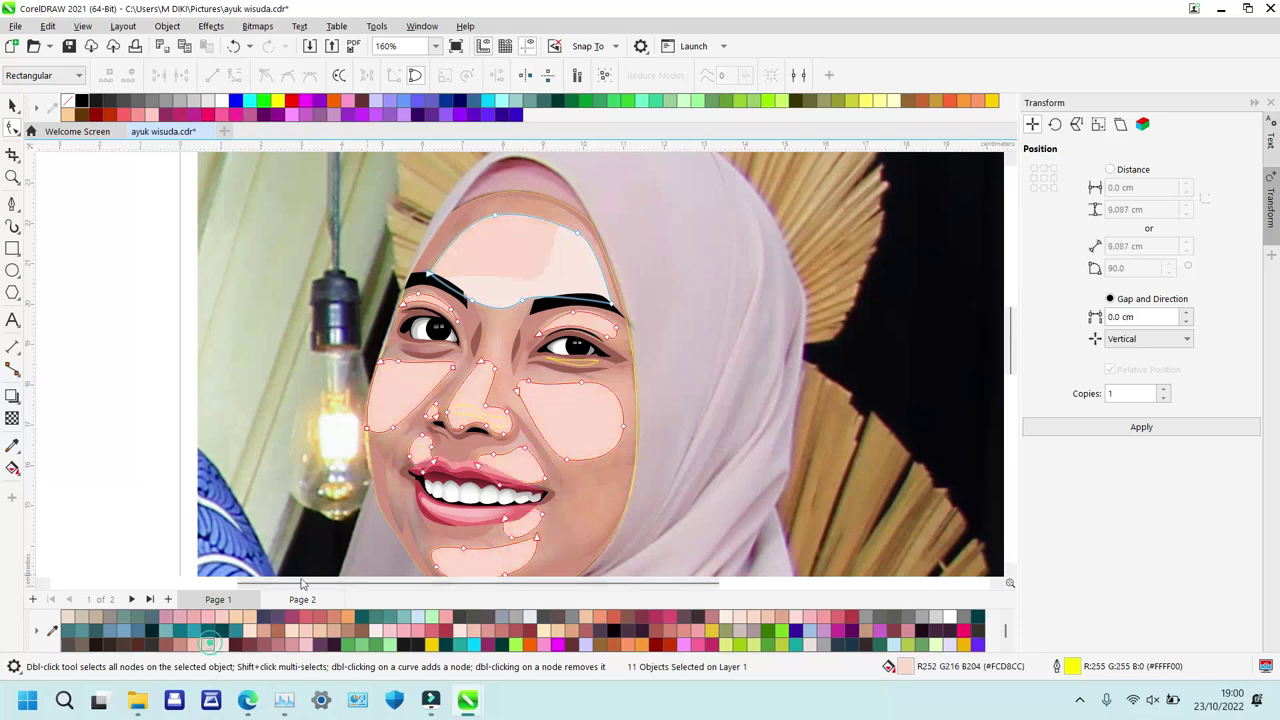
# Fill the nose-tip highlight with #FAE7E0 and the small highlight under the right eye with #FCD8CC, both without an outline.
pyautogui.click(493, 421)
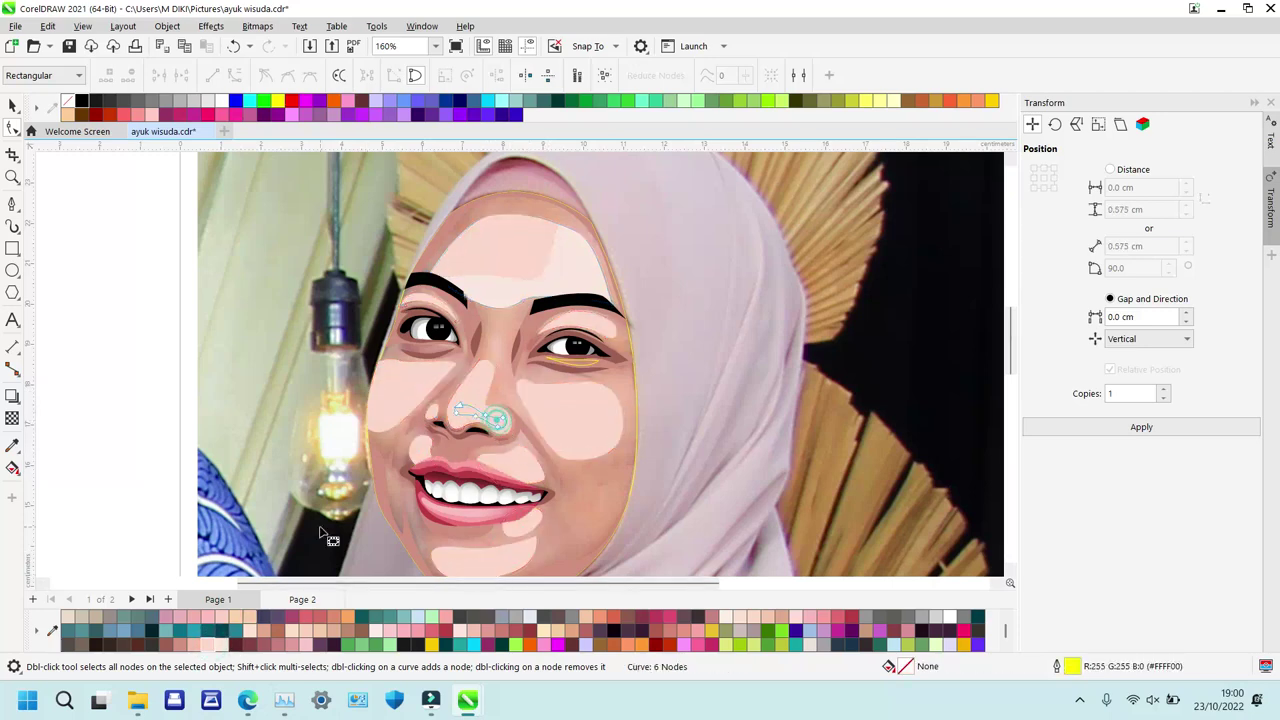
pyautogui.click(226, 645)
pyautogui.click(577, 361)
pyautogui.click(212, 648)
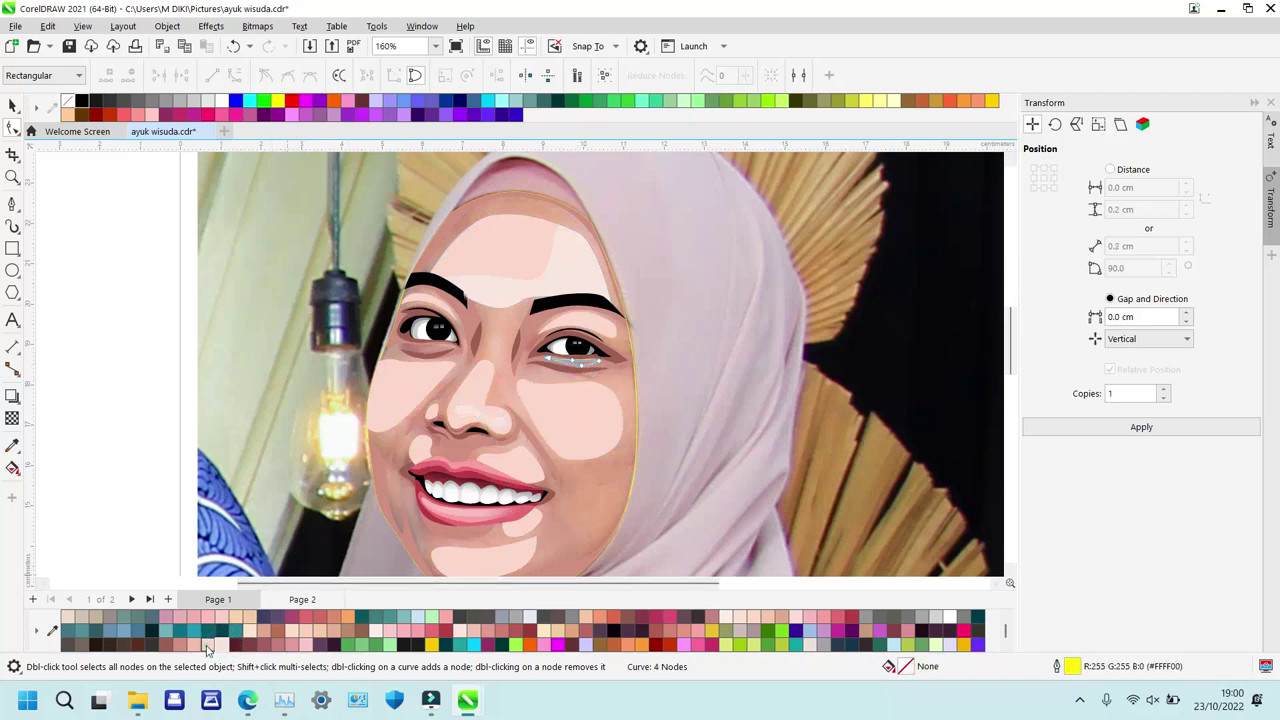
# Fill the base face shape with #F4BCAB without an outline, and check the whole portrait.
pyautogui.click(605, 383)
pyautogui.click(200, 645)
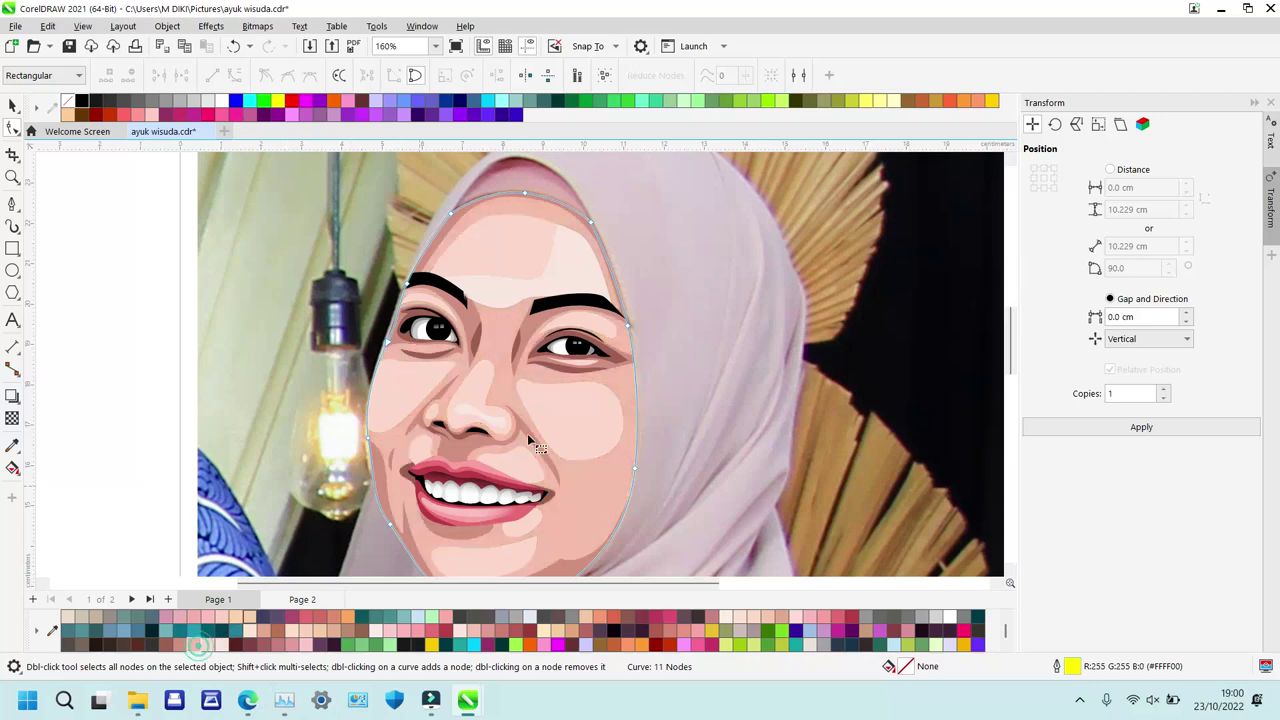
pyautogui.press('z')
pyautogui.rightClick(565, 340)
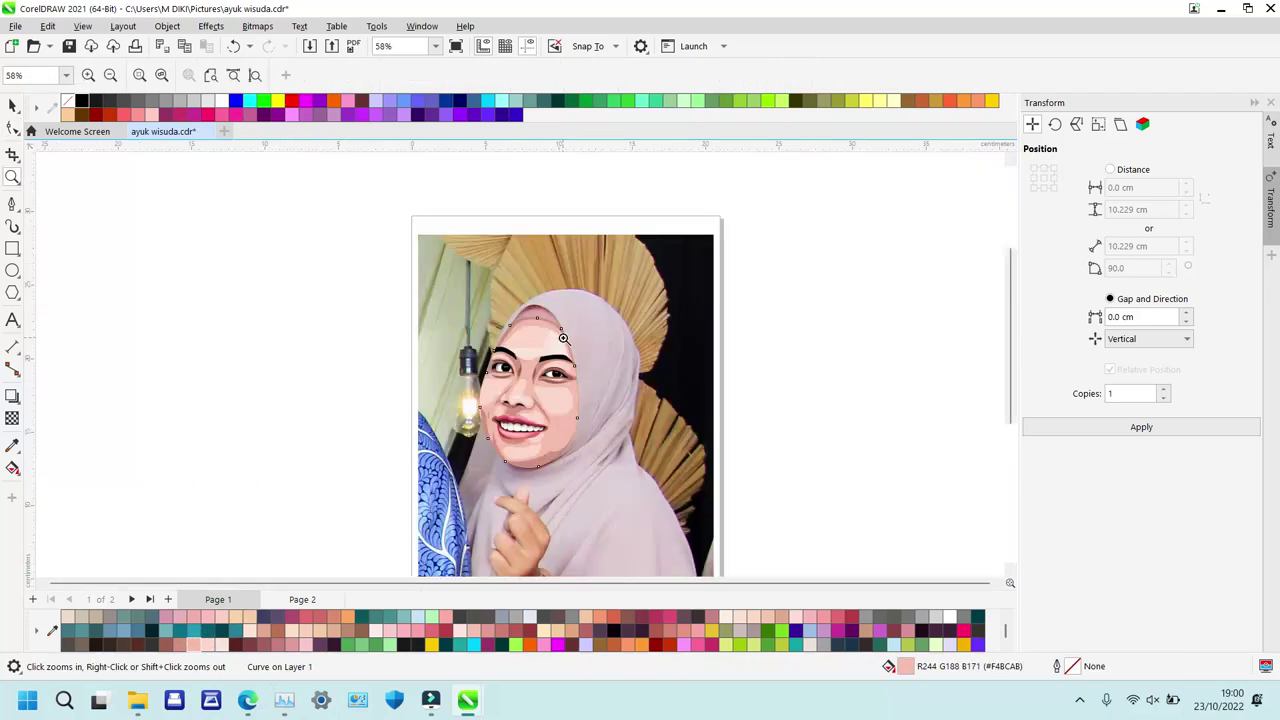
# Apply a linear fountain fill to the hairline shadow, running from #D18F81 down to #F4BCAB.
pyautogui.press('space')
pyautogui.press('z')
pyautogui.moveTo(428, 286); pyautogui.dragTo(624, 390)
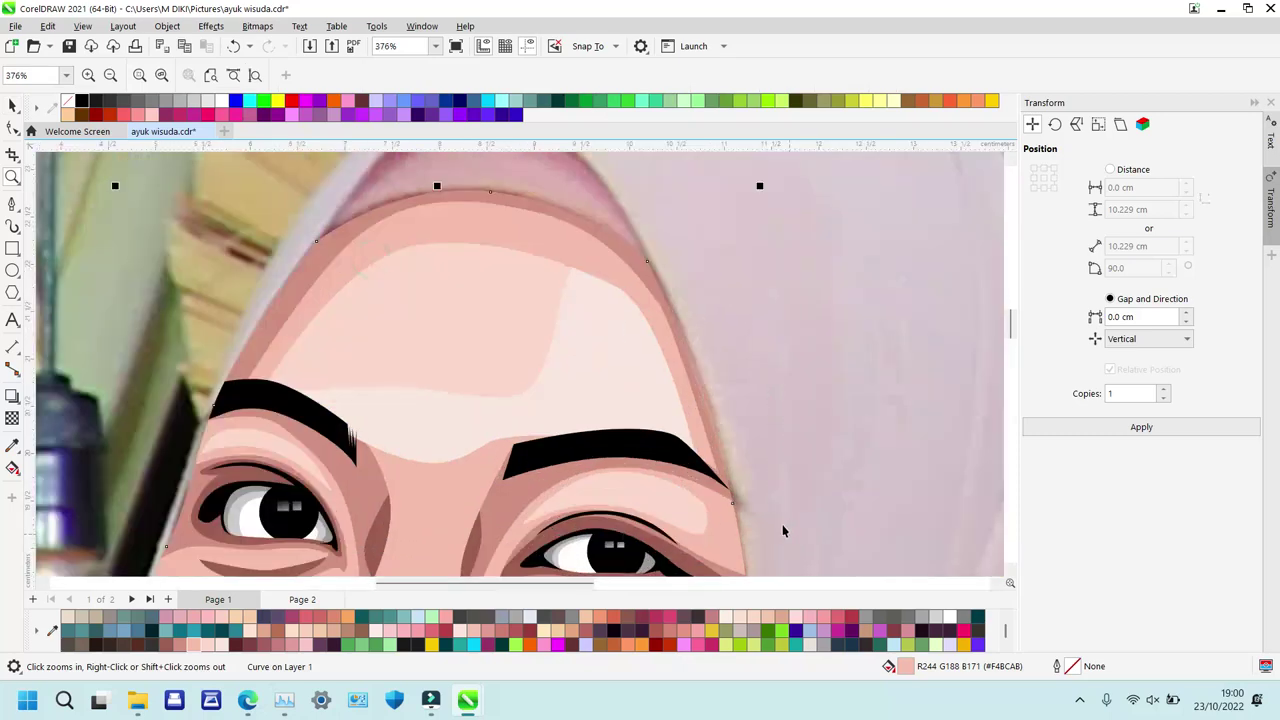
pyautogui.press('space')
pyautogui.click(380, 234)
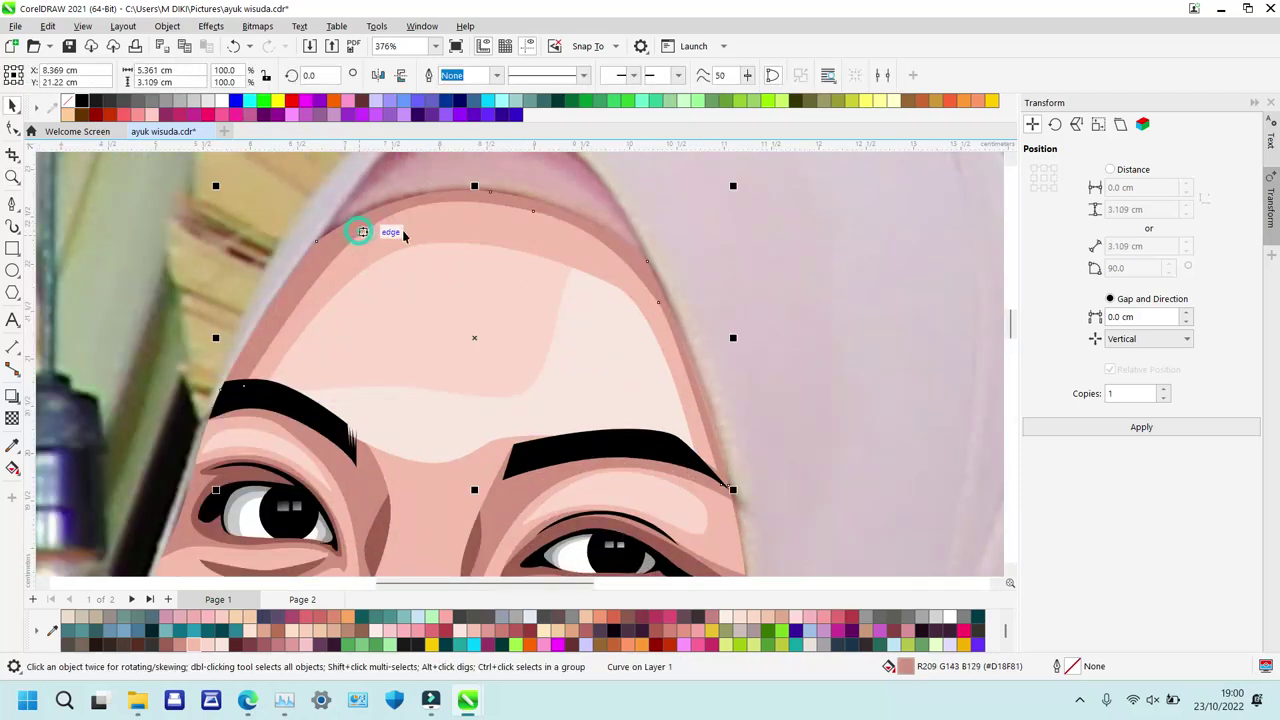
pyautogui.press('g')
pyautogui.moveTo(436, 170); pyautogui.dragTo(456, 284)
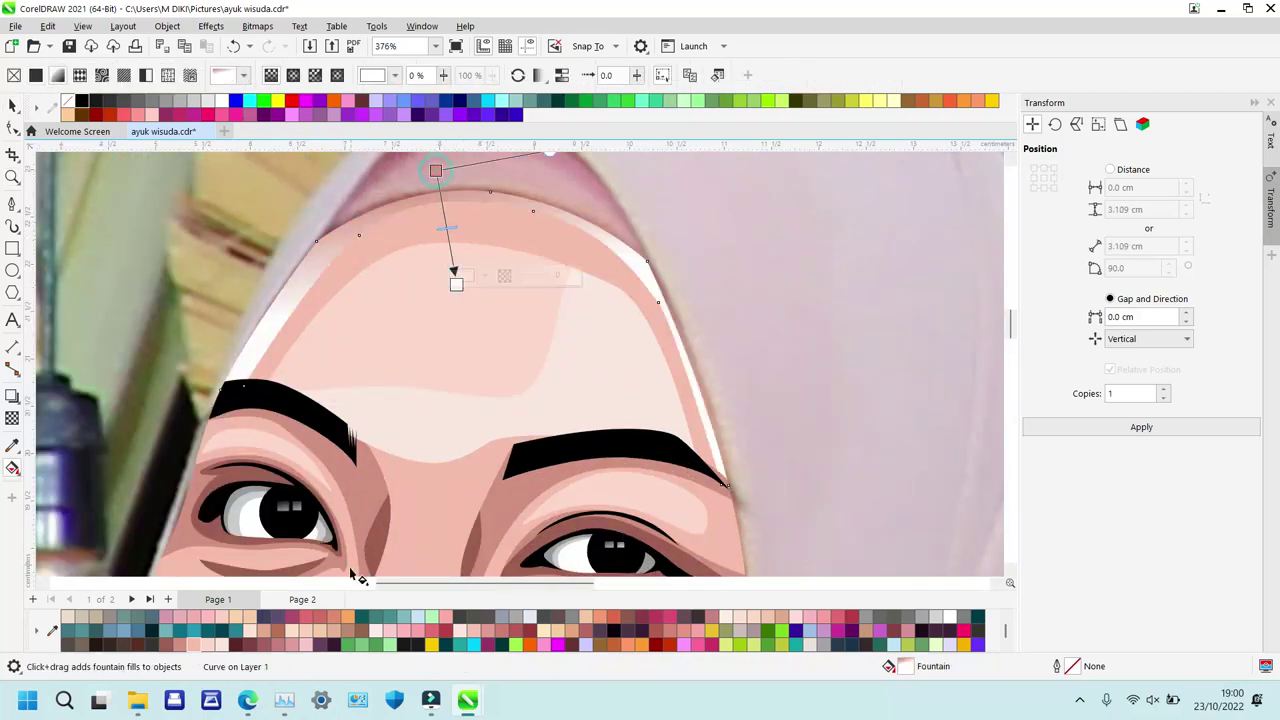
pyautogui.click(200, 644)
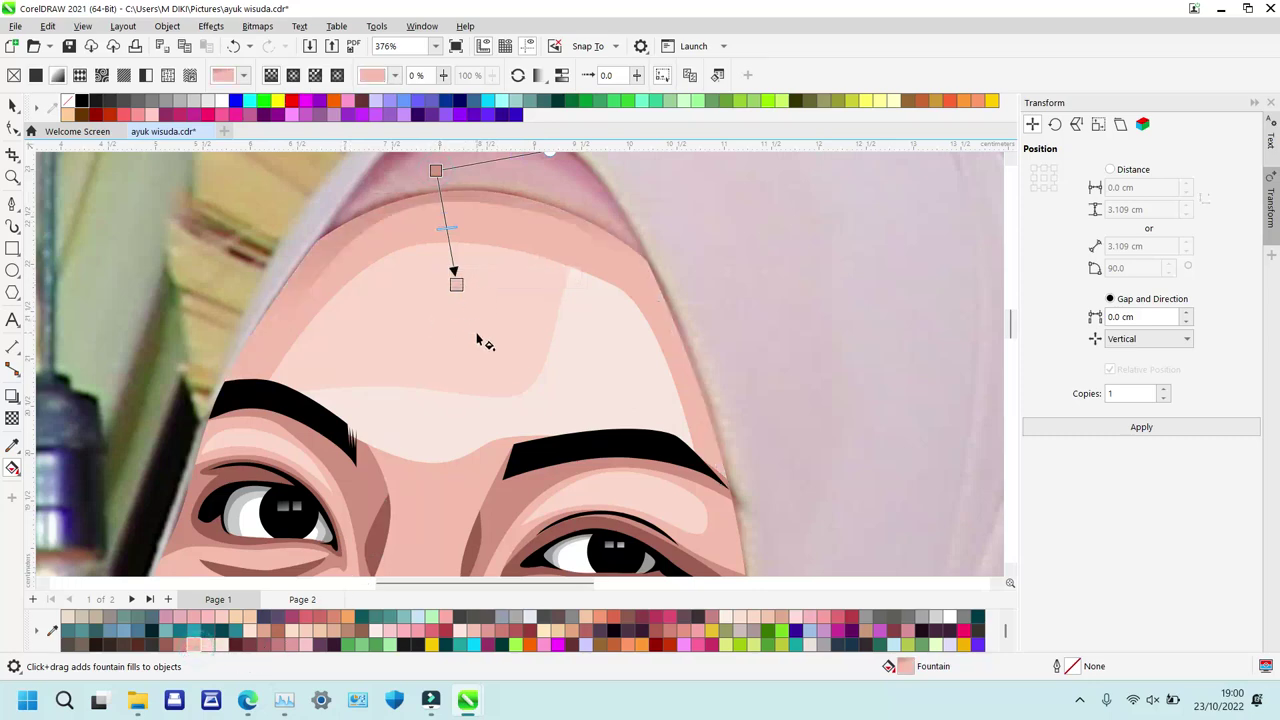
# Give the large forehead highlight a linear fountain fill from #FCD8CC to #F4BCAB, ending diagonally above the hairline.
pyautogui.moveTo(491, 354); pyautogui.dragTo(410, 232)
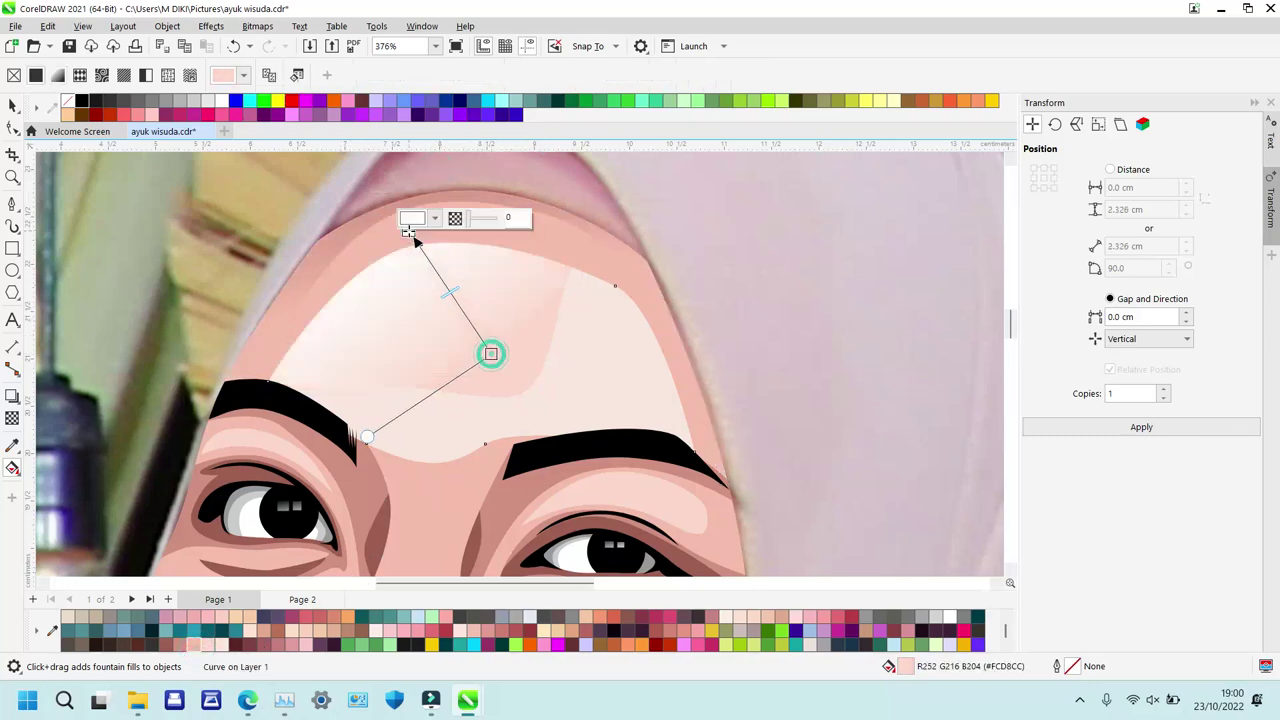
pyautogui.click(198, 648)
pyautogui.moveTo(409, 233); pyautogui.dragTo(374, 192)
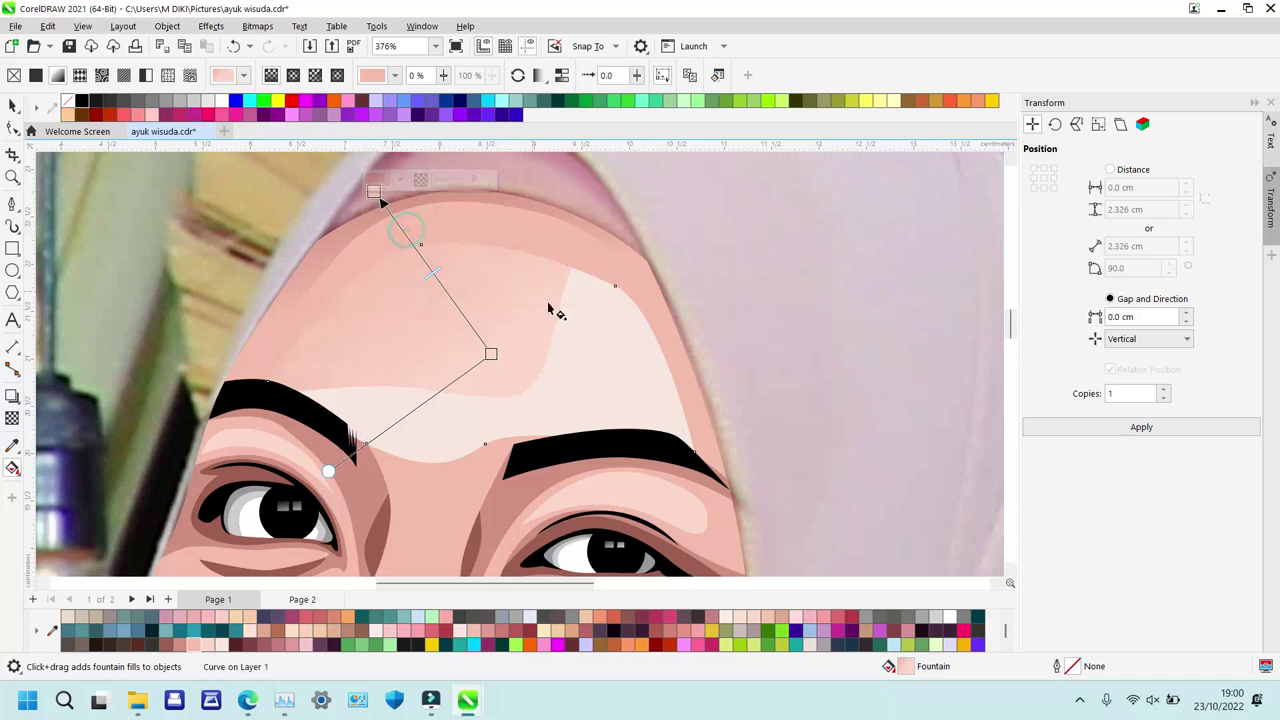
# Give the inner forehead highlight a linear fountain fill from #FAE7E0 above the right brow to #F4BCAB above the hairline.
pyautogui.click(597, 362)
pyautogui.moveTo(598, 414); pyautogui.dragTo(471, 329)
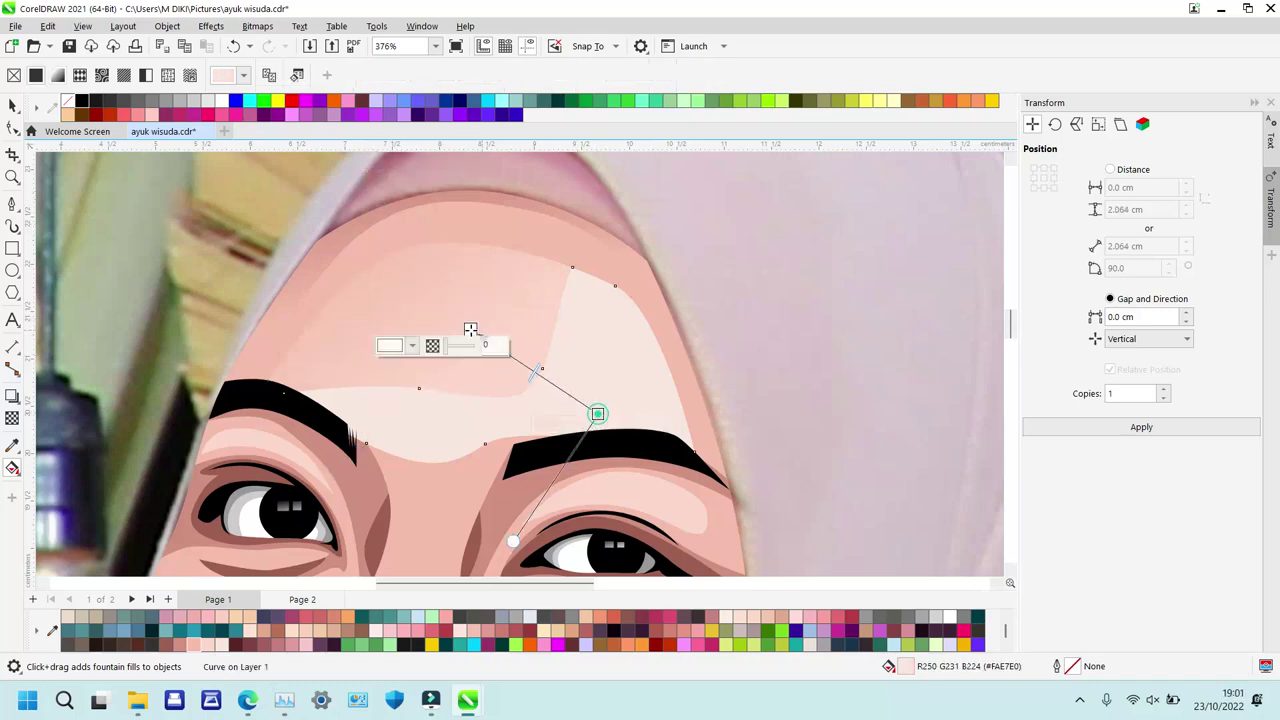
pyautogui.click(198, 648)
pyautogui.moveTo(471, 329); pyautogui.dragTo(513, 180)
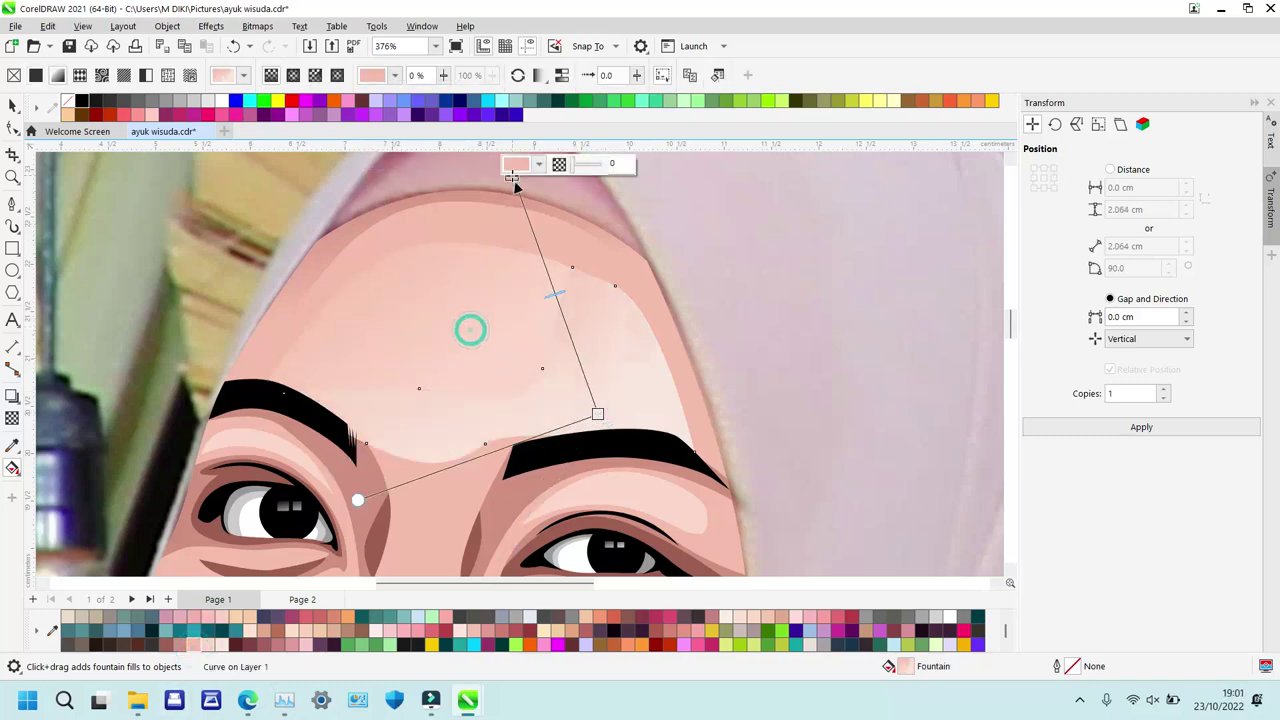
# Apply a linear fountain fill to the shadow under the left eyebrow so it fades down into the skin tone beside the nose.
pyautogui.scroll(-1, 580, 330)
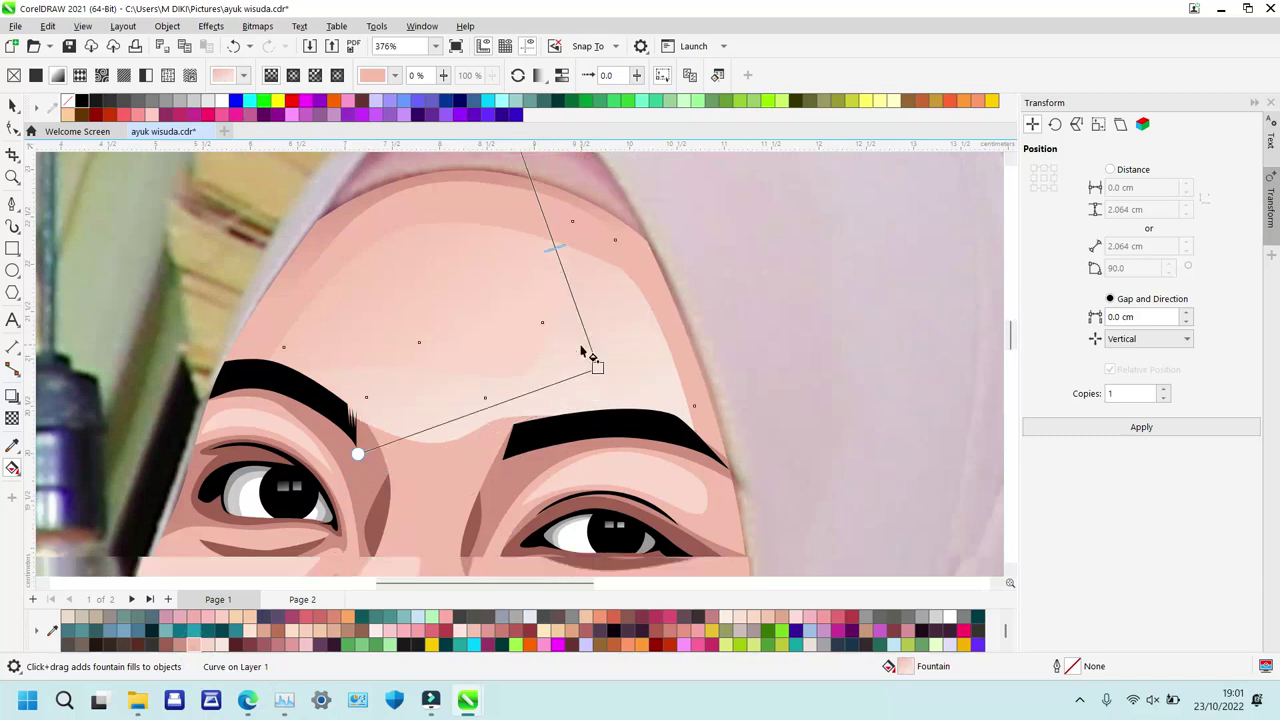
pyautogui.scroll(-5, 582, 352)
pyautogui.scroll(2, 584, 350)
pyautogui.click(367, 272)
pyautogui.moveTo(370, 259); pyautogui.dragTo(396, 422)
pyautogui.moveTo(368, 257); pyautogui.dragTo(320, 189)
pyautogui.click(409, 244)
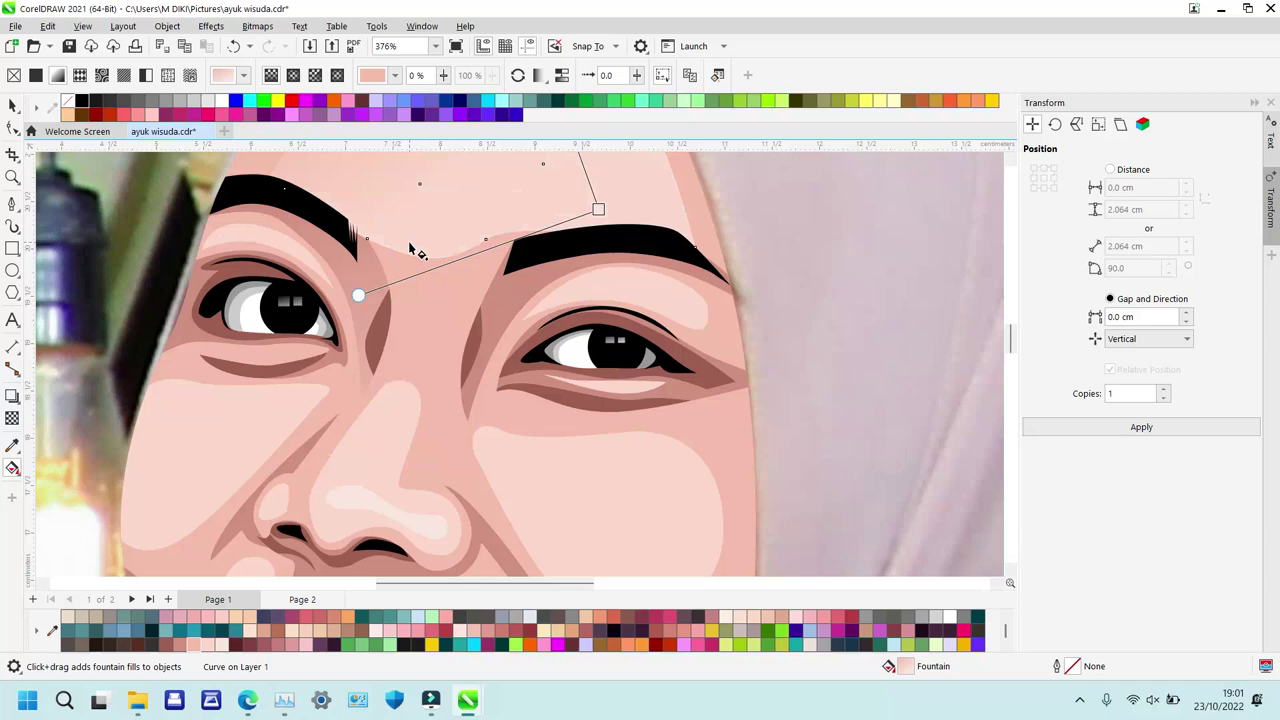
pyautogui.hotkey('ctrl', 'z')
pyautogui.scroll(1, 410, 248)
pyautogui.keyDown('shift'); pyautogui.click(429, 195); pyautogui.keyUp('shift')
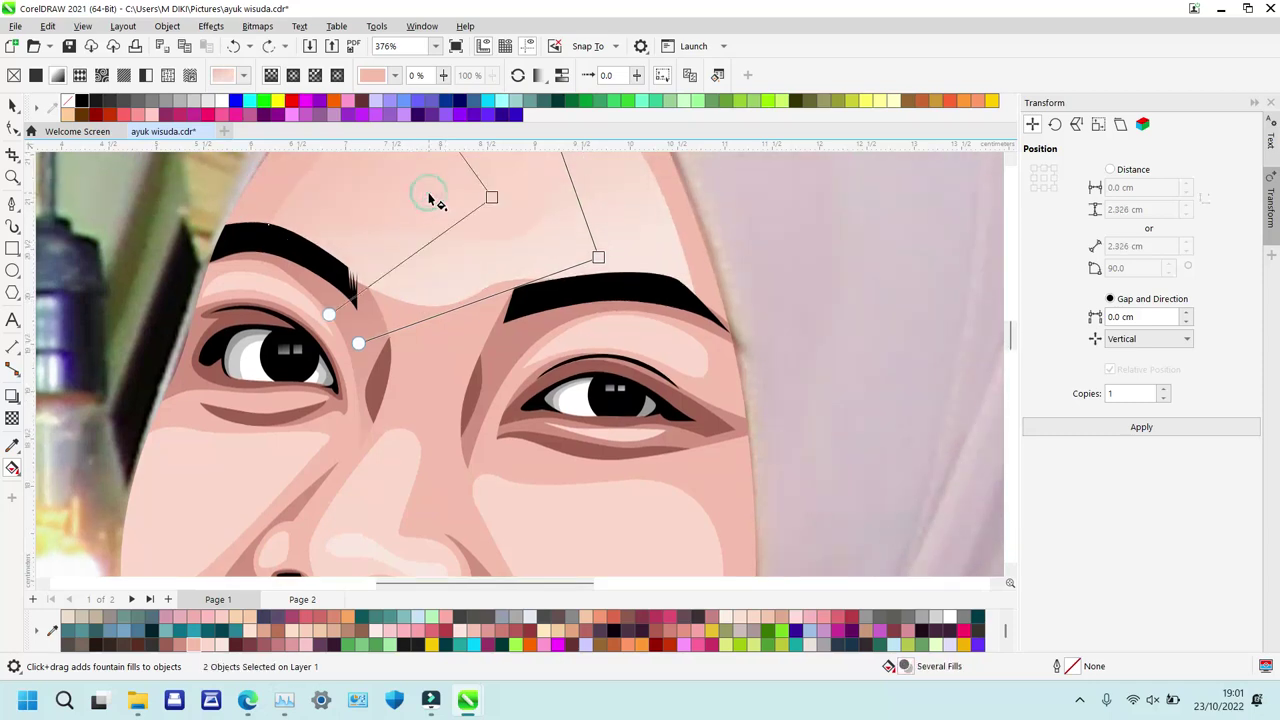
pyautogui.hotkey('ctrl', 'shift', 'z')
pyautogui.hotkey('ctrl', 'z')
pyautogui.hotkey('ctrl', 'z')
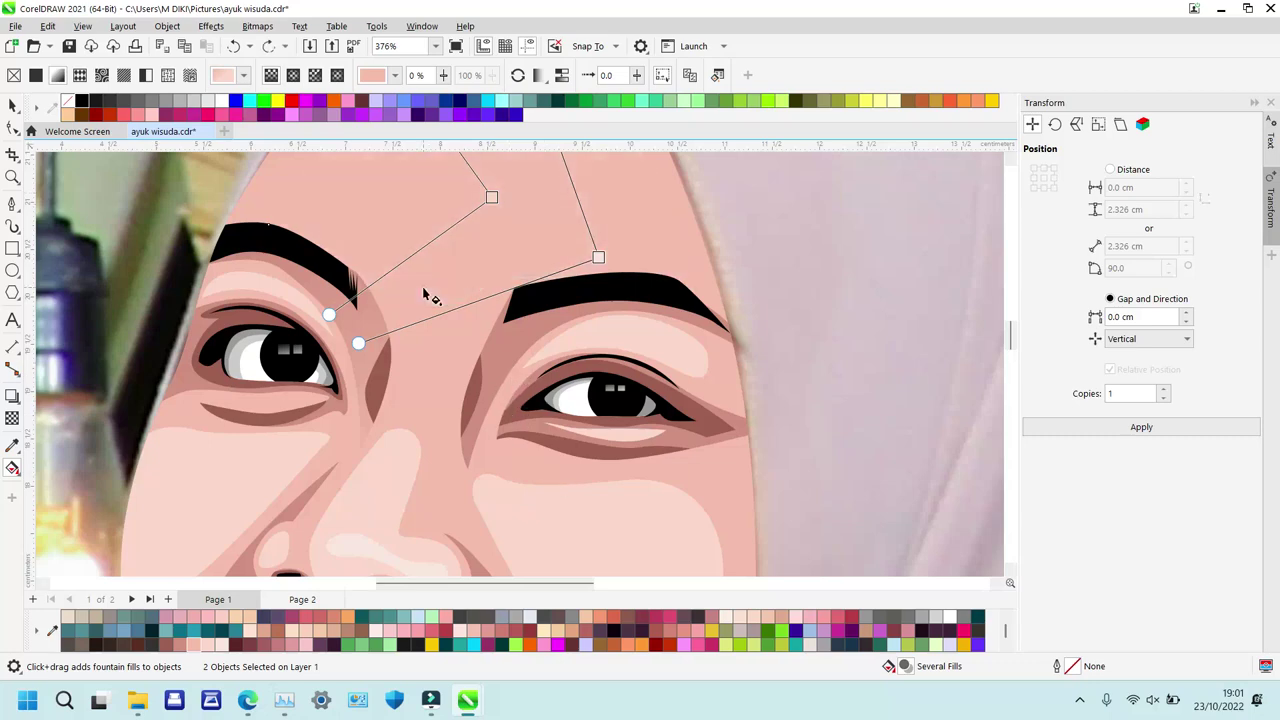
pyautogui.hotkey('ctrl', 'shift', 'z')
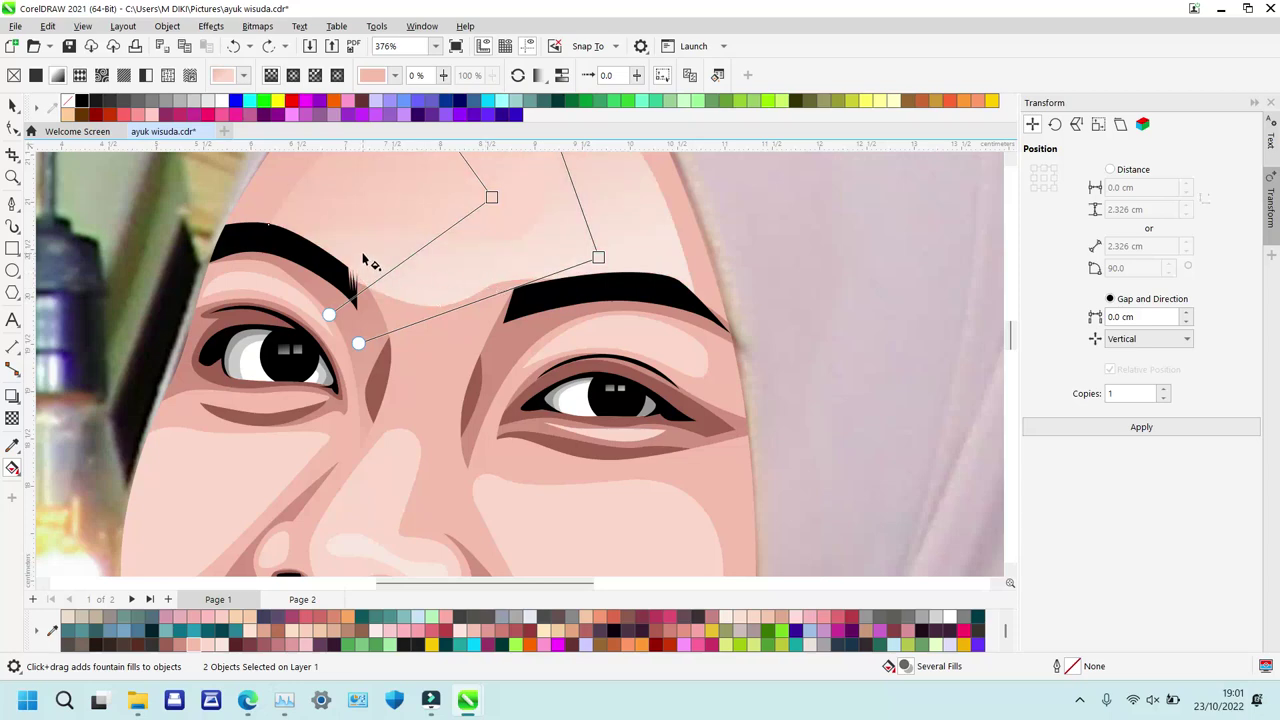
# Apply a linear fountain fill from #D18F81 to #F4BCAB to the right brow shadow, stretched from inside the eyebrow to beside the nose.
pyautogui.click(502, 357)
pyautogui.moveTo(516, 318); pyautogui.dragTo(462, 448)
pyautogui.click(197, 644)
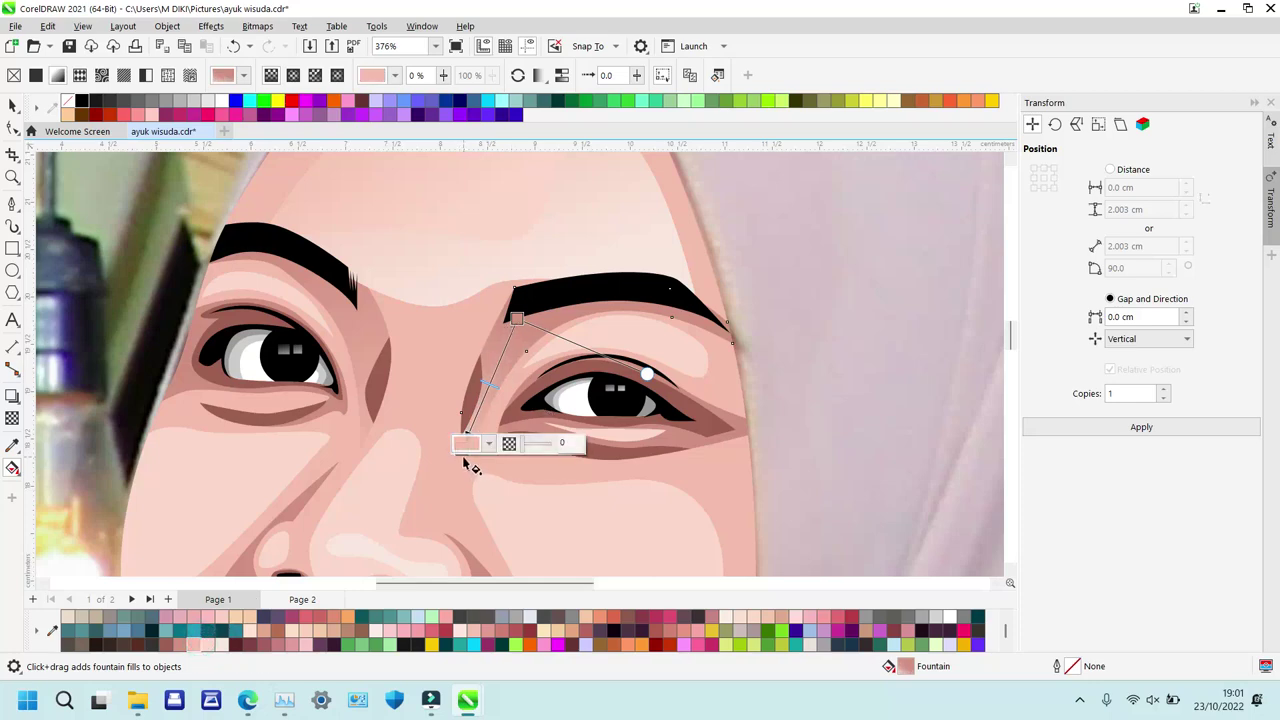
pyautogui.moveTo(517, 319); pyautogui.dragTo(532, 298)
pyautogui.moveTo(463, 449); pyautogui.dragTo(435, 503)
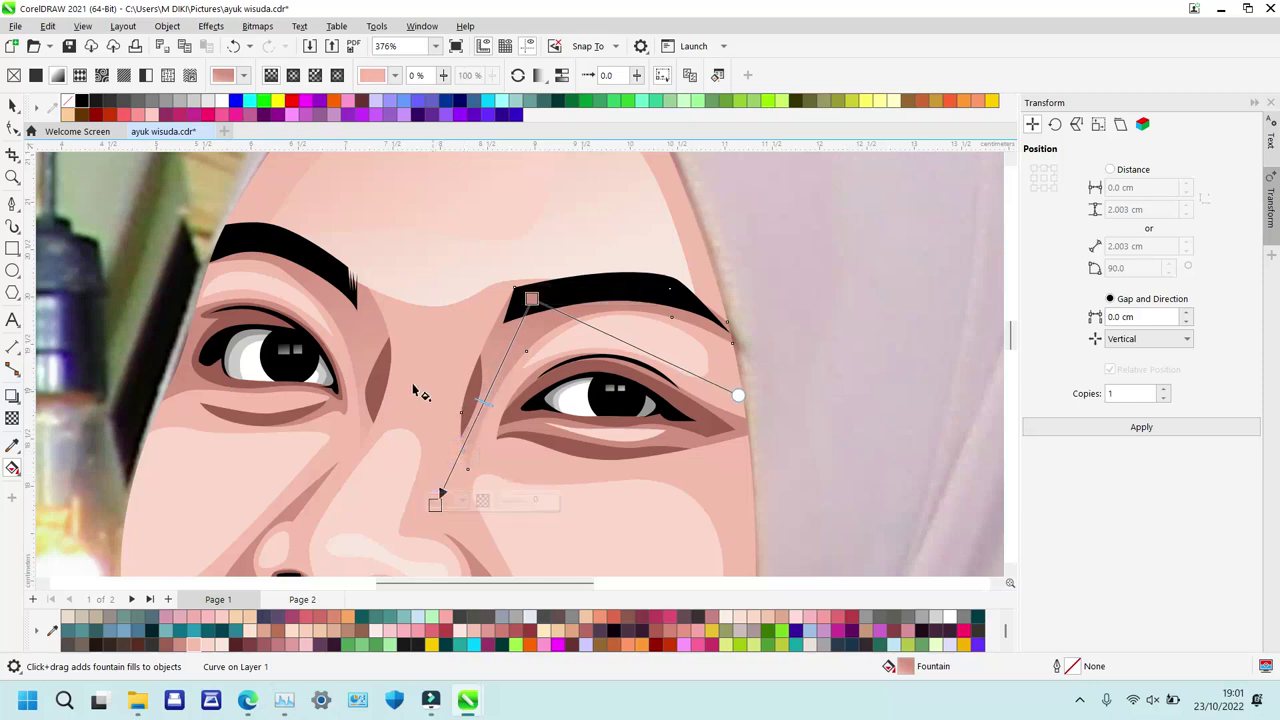
# Apply a linear fountain fill from #9D5E53 to #F4BCAB to the dark fold at the left side of the nose bridge, fading up toward the brow.
pyautogui.click(378, 386)
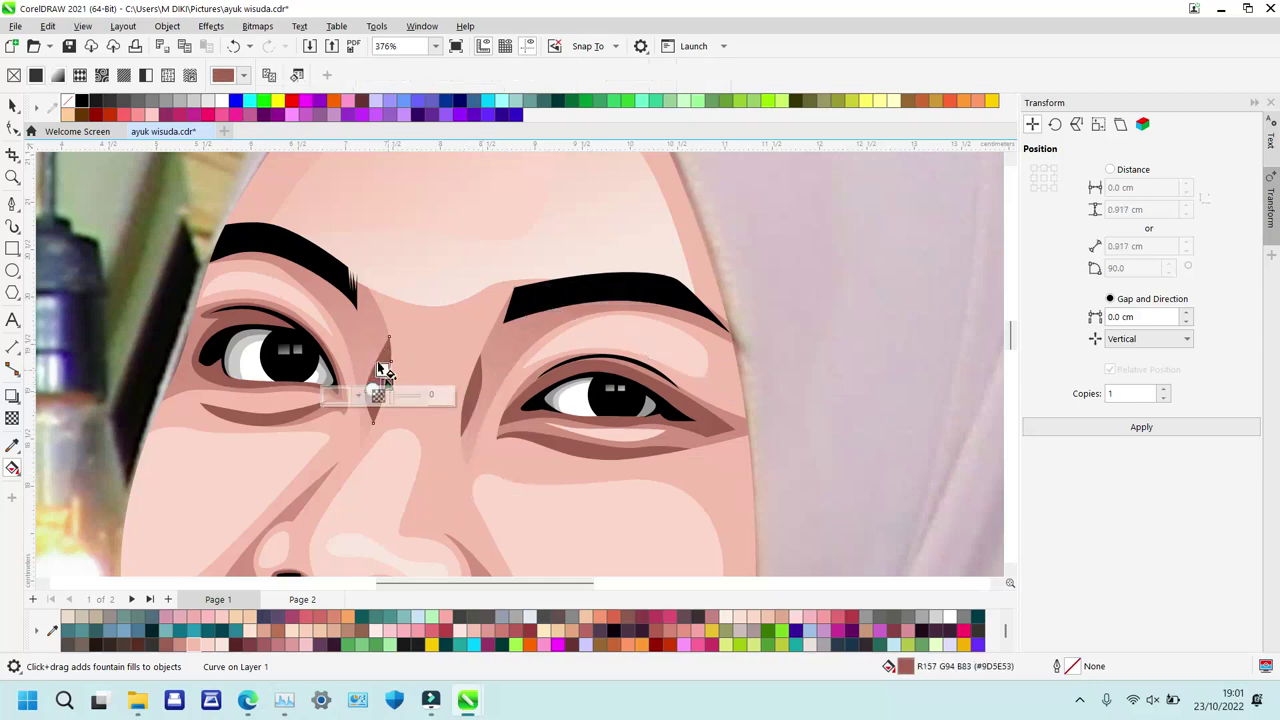
pyautogui.click(371, 352)
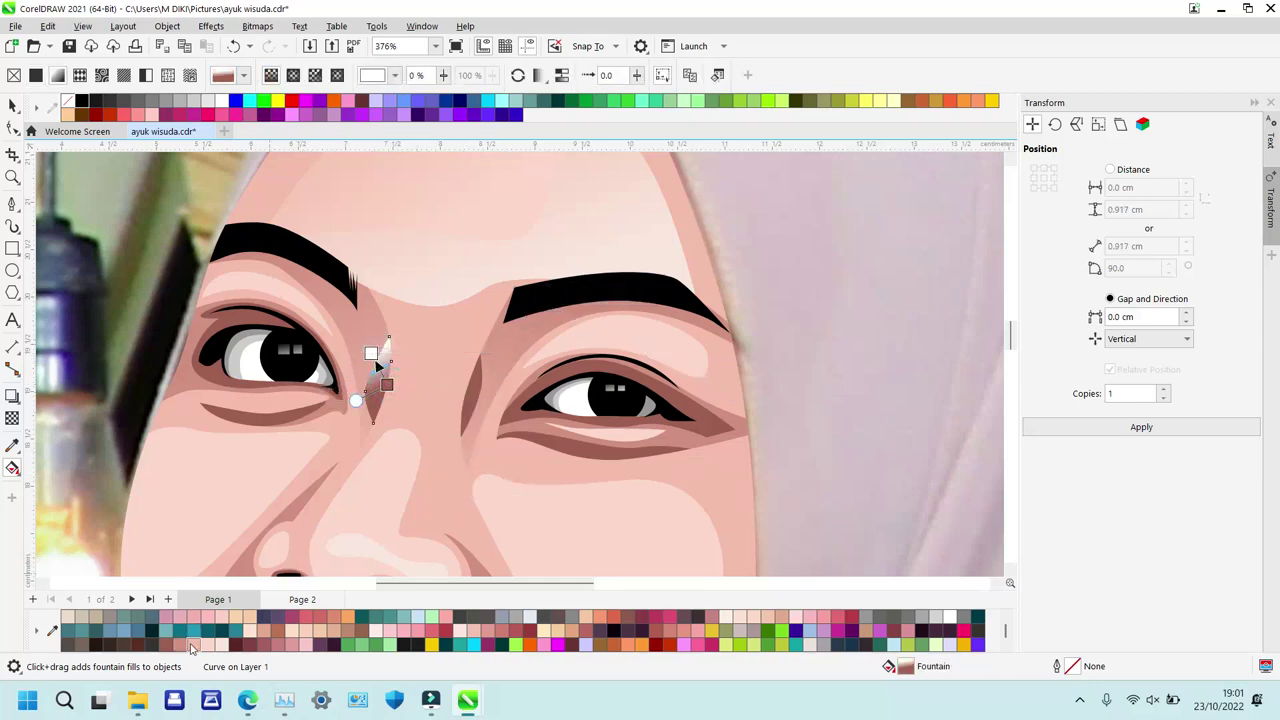
pyautogui.moveTo(386, 385); pyautogui.dragTo(417, 418)
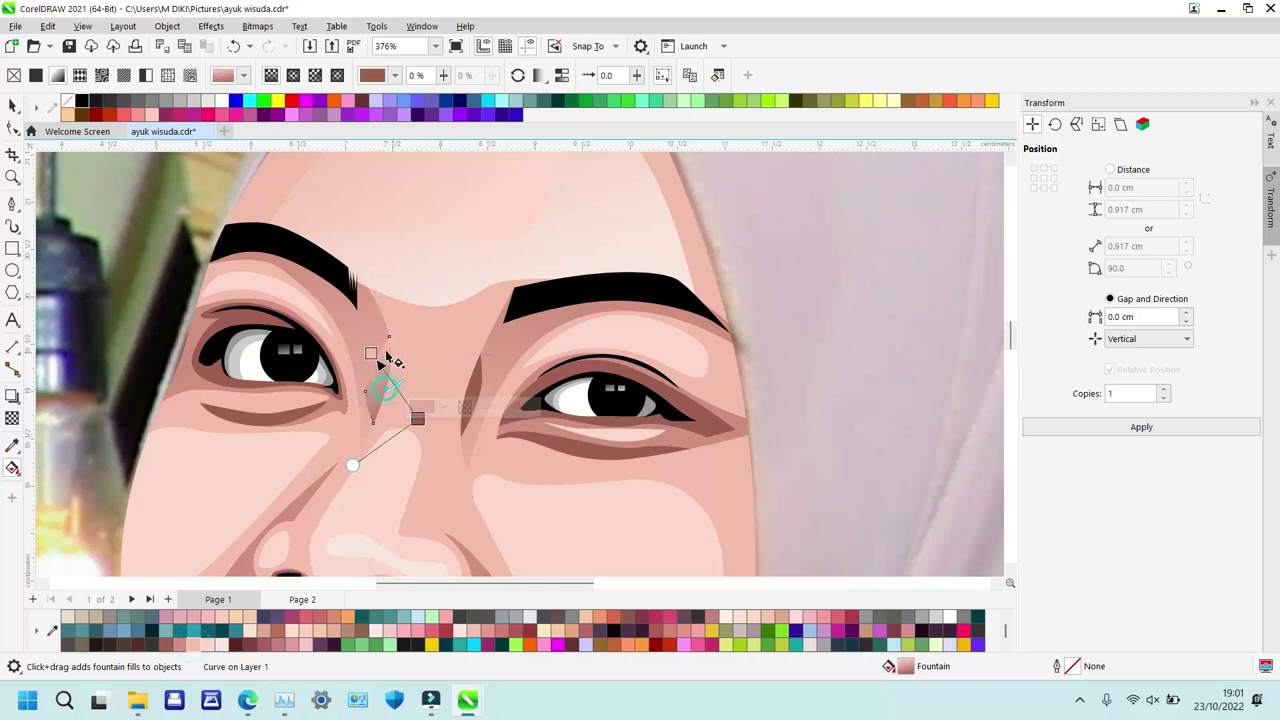
pyautogui.moveTo(371, 352); pyautogui.dragTo(341, 315)
pyautogui.moveTo(418, 418); pyautogui.dragTo(420, 443)
# Give the dark fold at the right side of the nose bridge a linear fountain fill that fades from the nose up into #F4BCAB toward the right eye.
pyautogui.click(477, 391)
pyautogui.moveTo(492, 363); pyautogui.dragTo(416, 436)
pyautogui.moveTo(193, 648); pyautogui.dragTo(416, 435)
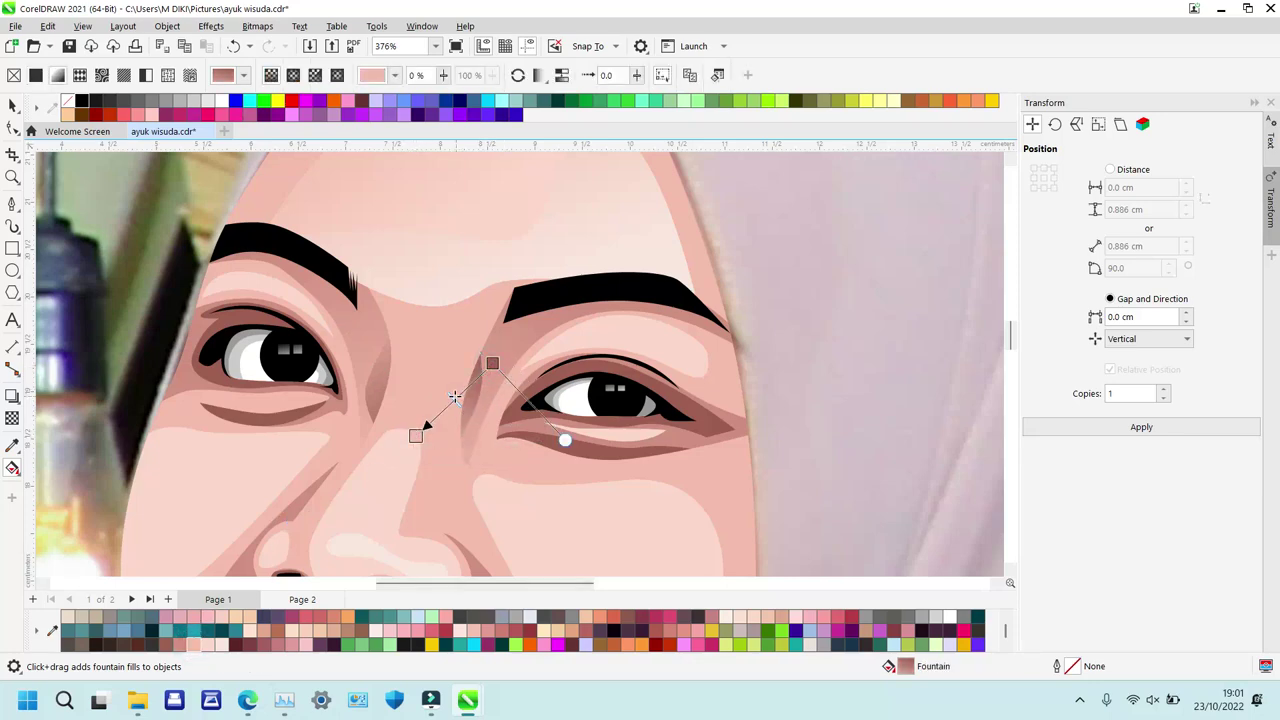
pyautogui.click(424, 415)
pyautogui.moveTo(431, 408)
pyautogui.mouseDown()
pyautogui.moveTo(382, 445)
pyautogui.moveTo(417, 428)
pyautogui.mouseUp()
pyautogui.click(417, 428)
pyautogui.moveTo(505, 353); pyautogui.dragTo(519, 341)
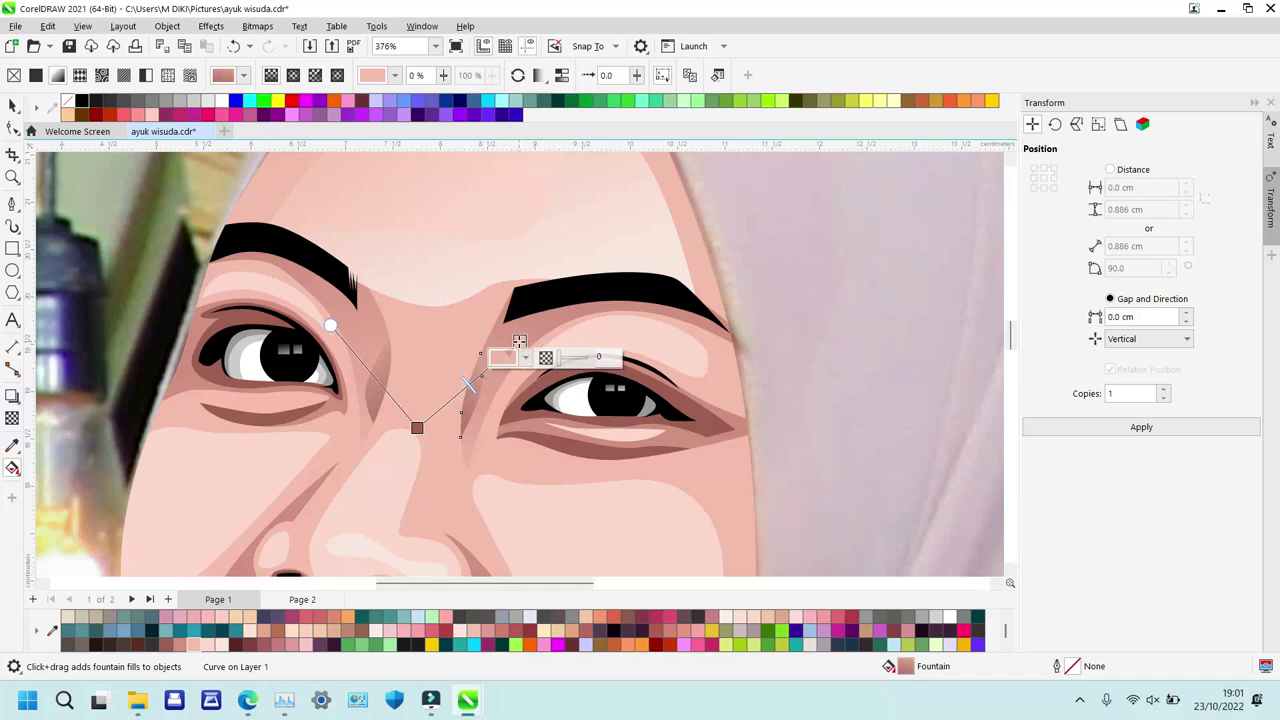
# Apply a linear fountain fill to the lighter shadow around the left eye, running from beyond its outer corner into the skin tone beside the nose.
pyautogui.click(200, 388)
pyautogui.moveTo(352, 400); pyautogui.dragTo(405, 464)
pyautogui.click(196, 648)
pyautogui.moveTo(277, 330); pyautogui.dragTo(183, 300)
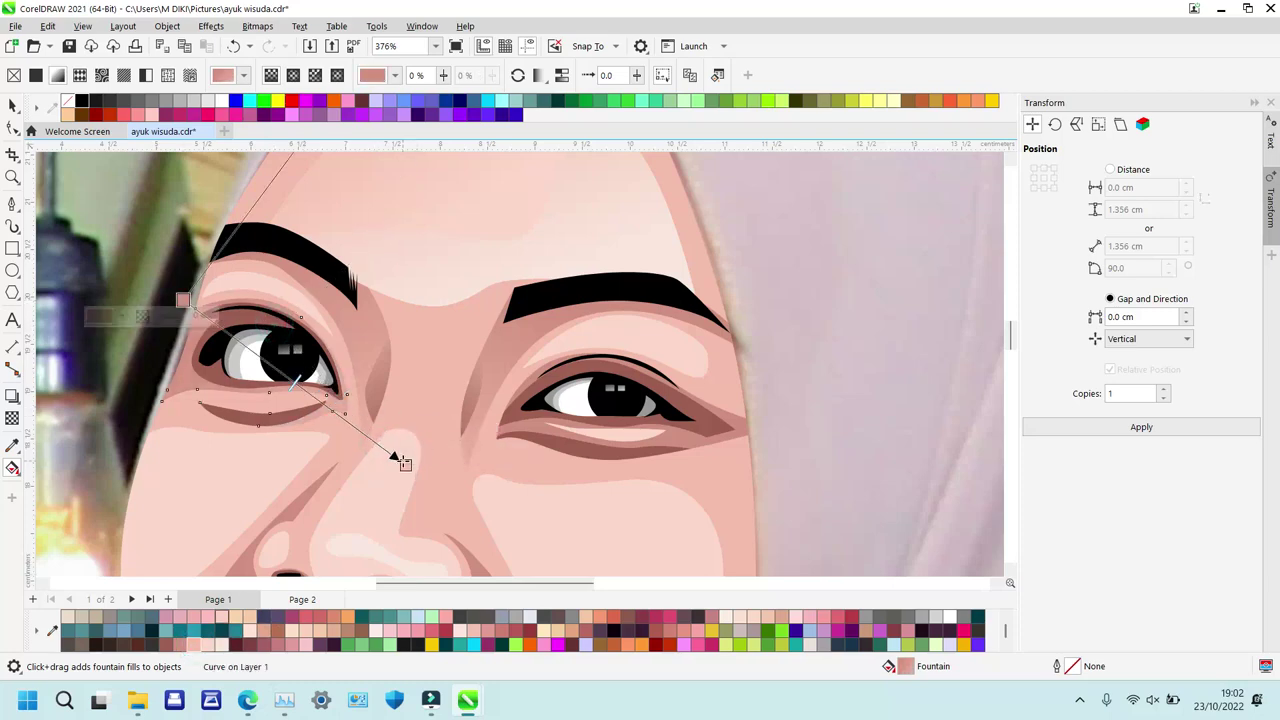
pyautogui.moveTo(400, 460); pyautogui.dragTo(480, 503)
# Apply a linear fountain fill from #D18F81 to #F4BCAB to the lighter shadow around the right eye, stretched from the iris to beside the nose.
pyautogui.click(525, 432)
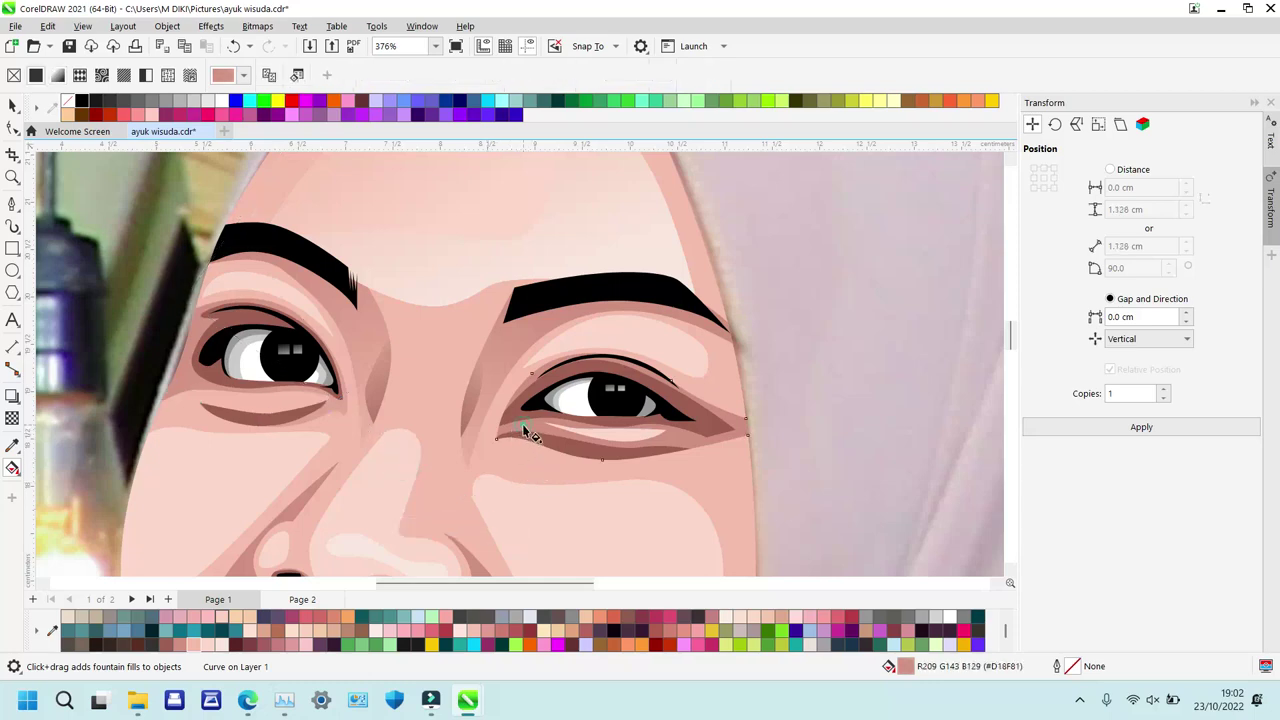
pyautogui.moveTo(611, 389); pyautogui.dragTo(433, 467)
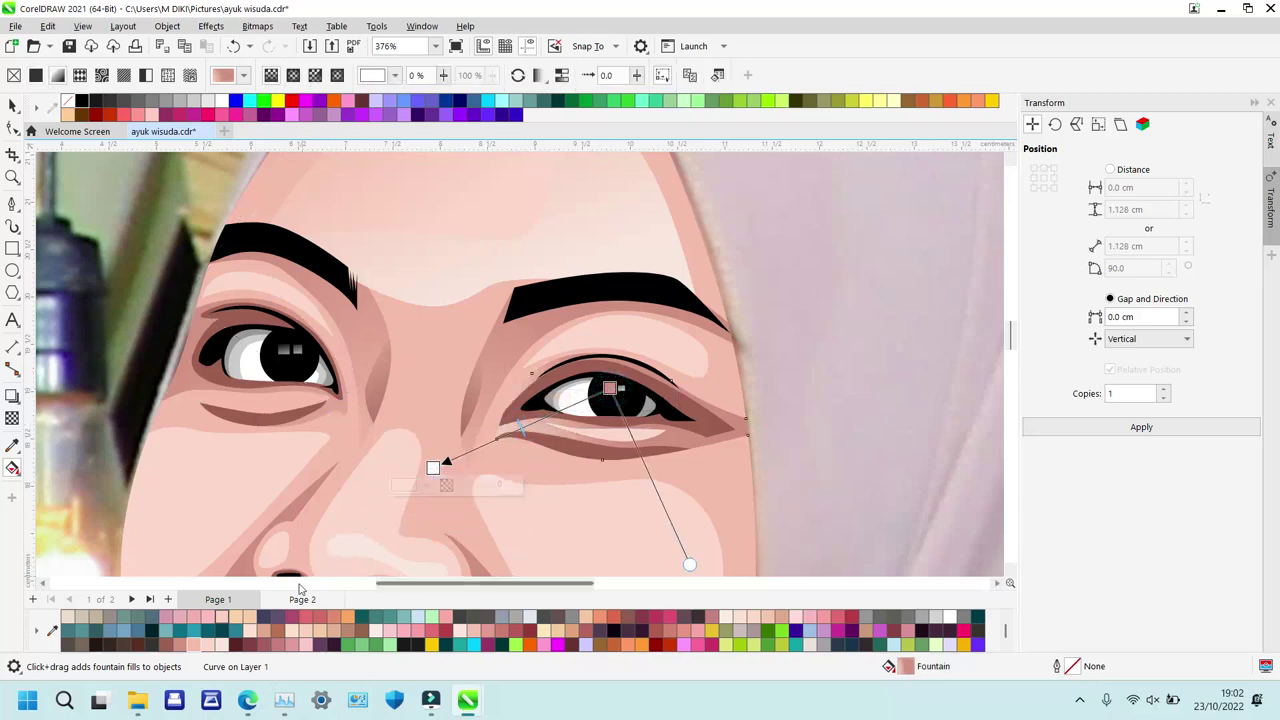
pyautogui.click(197, 641)
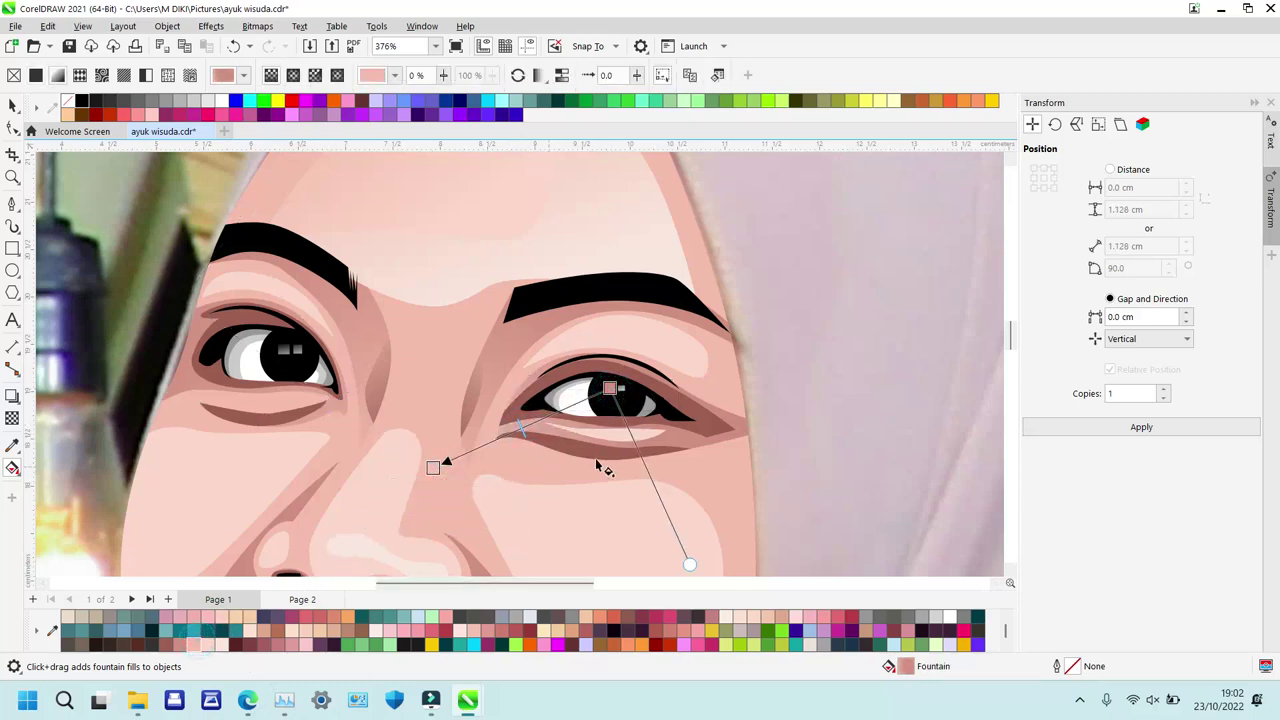
pyautogui.moveTo(614, 386); pyautogui.dragTo(633, 380)
# Give the dark shadow around the left eye a linear fountain fill from #9D5E53 at the upper lid to #D18F81 beside the nose.
pyautogui.click(219, 371)
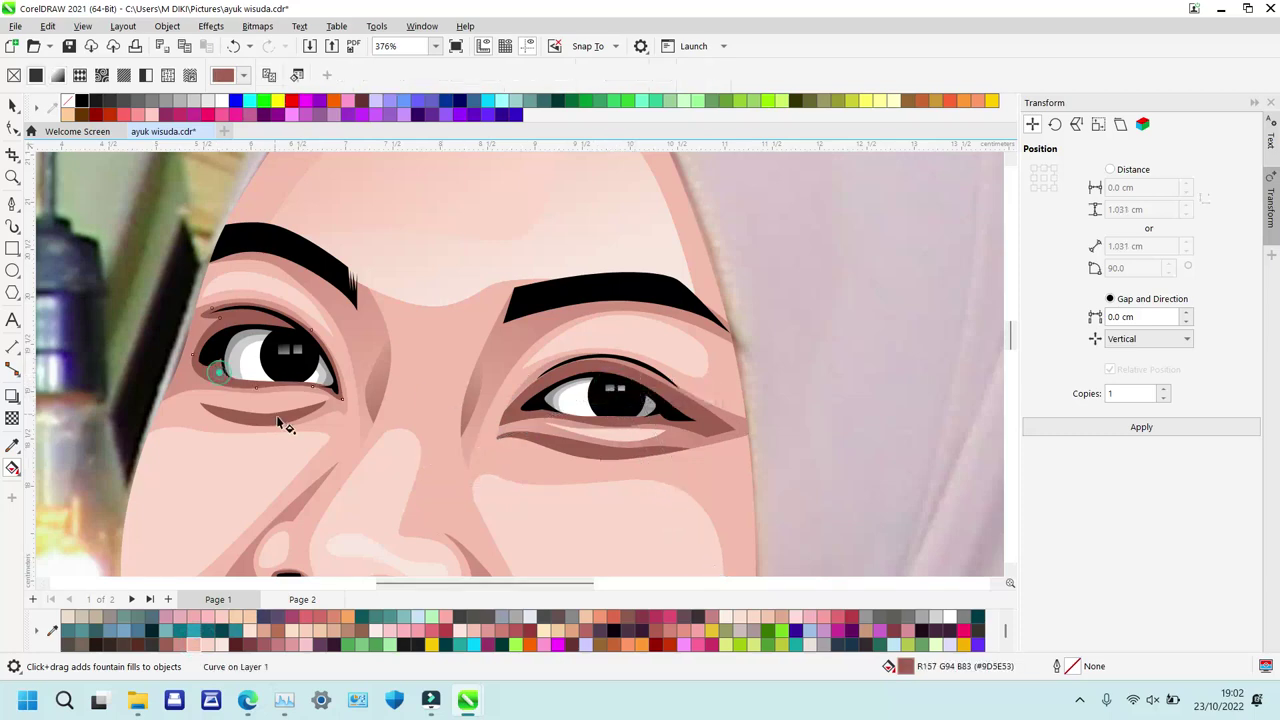
pyautogui.moveTo(240, 318); pyautogui.dragTo(410, 437)
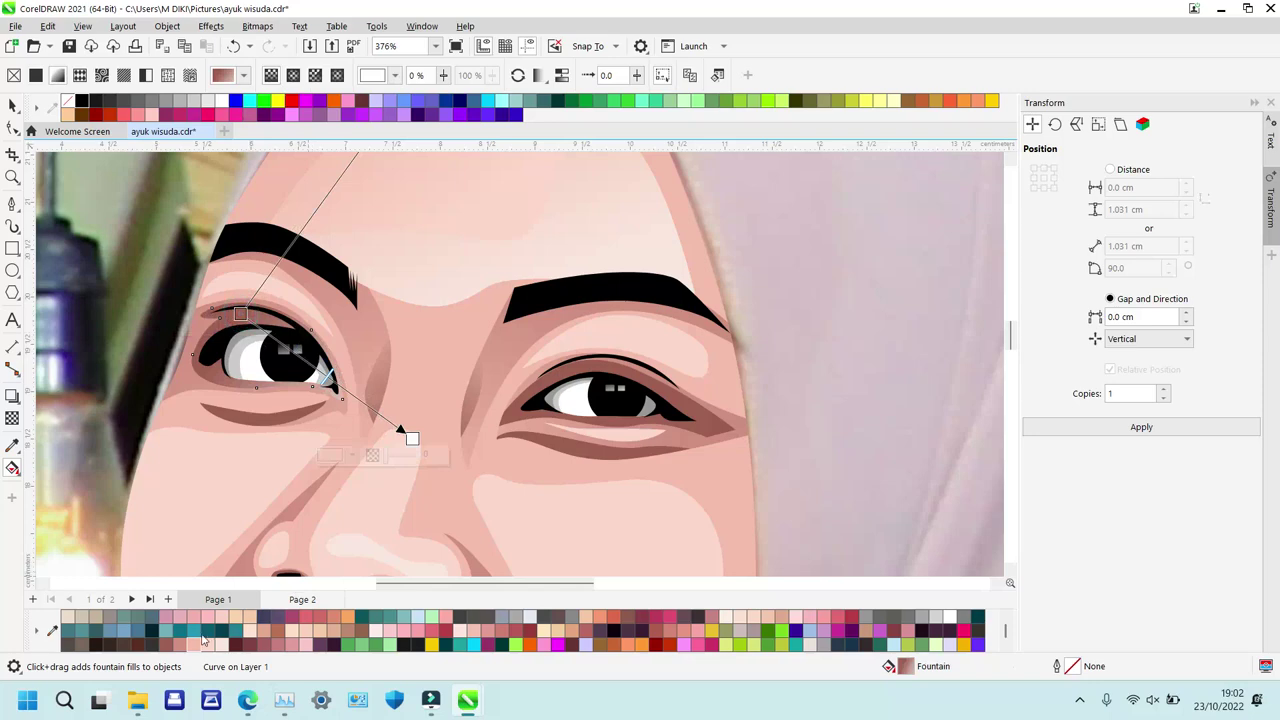
pyautogui.moveTo(203, 648); pyautogui.dragTo(410, 437)
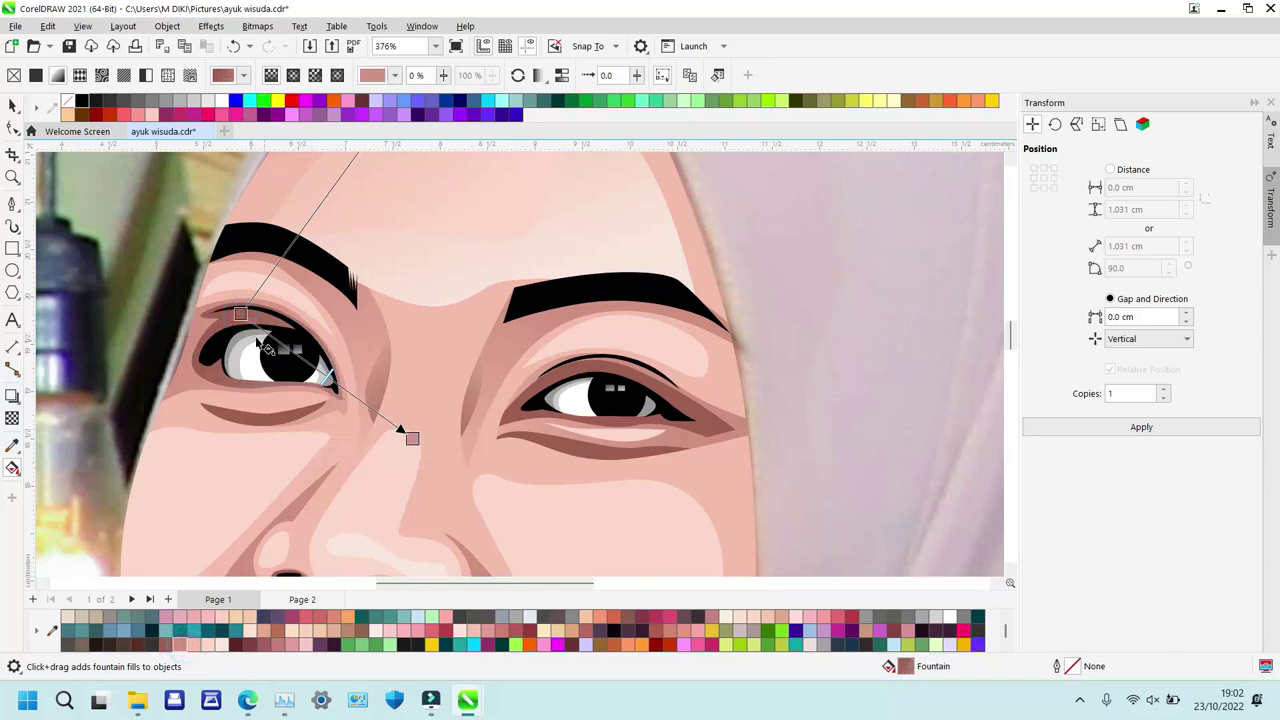
pyautogui.click(240, 314)
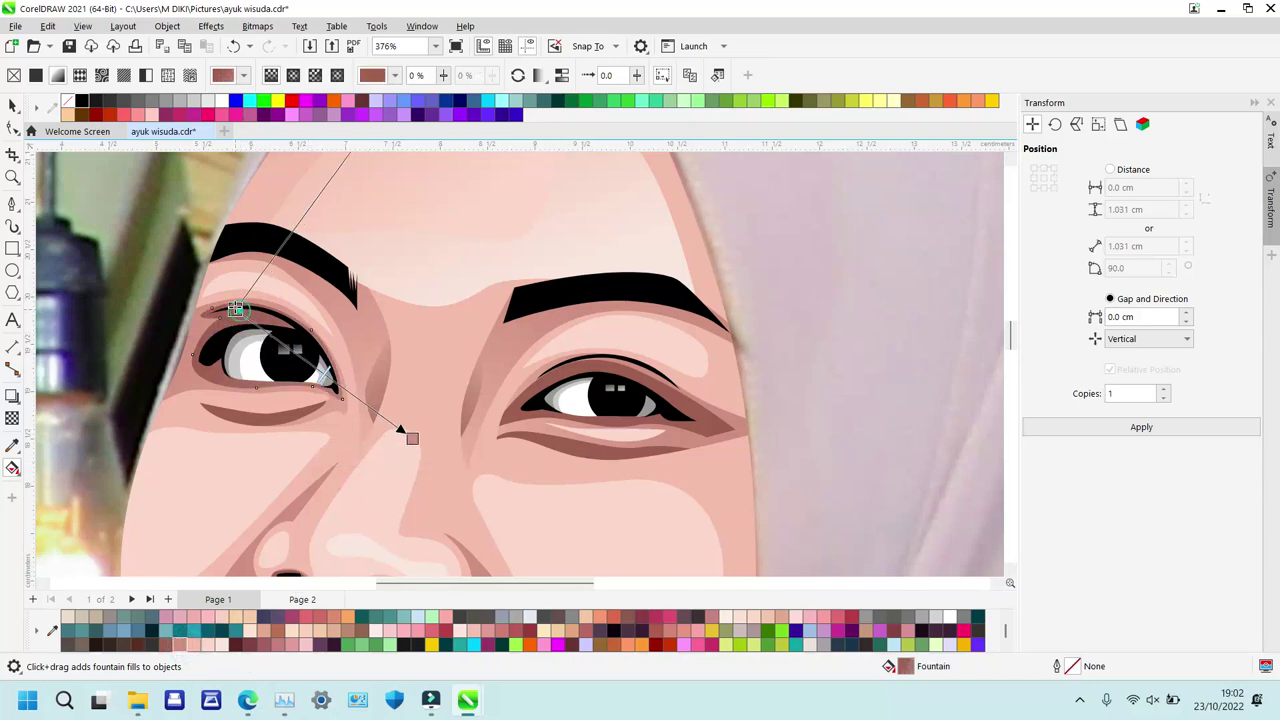
pyautogui.click(540, 388)
pyautogui.moveTo(648, 372); pyautogui.dragTo(452, 450)
pyautogui.hotkey('ctrl', 'z')
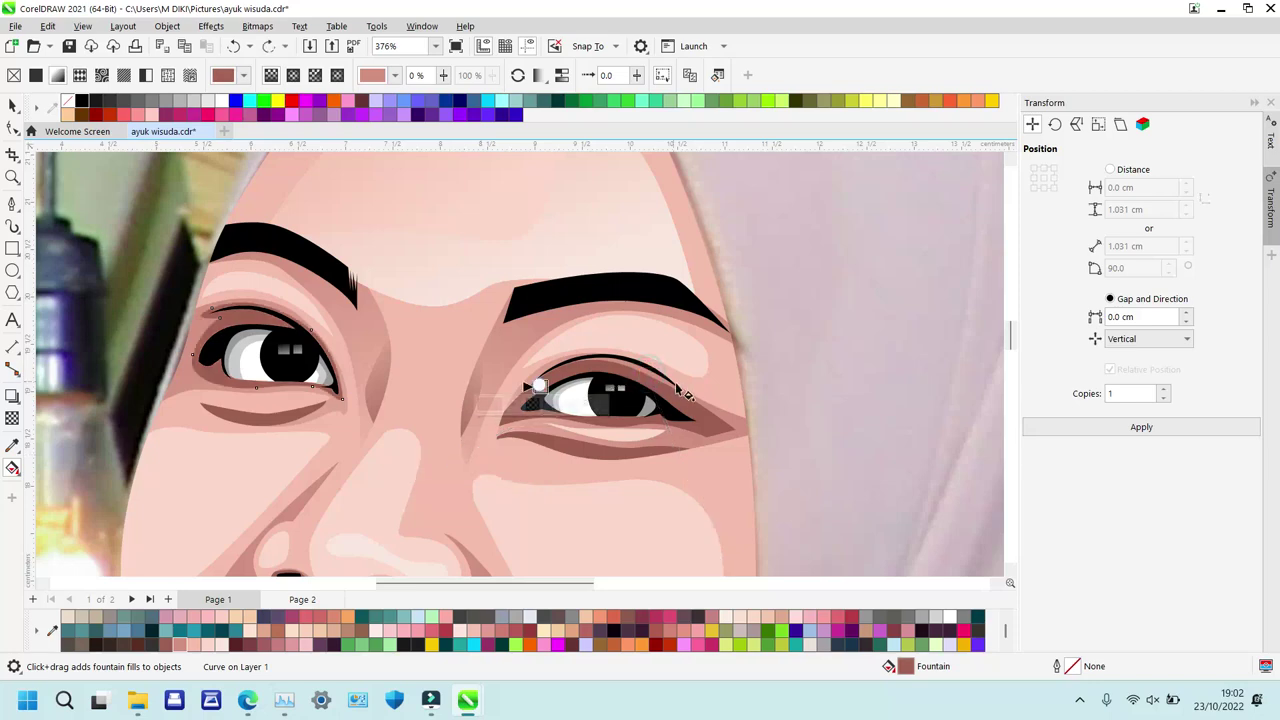
# Extend the fountain fill of the left eye's dark shadow so it starts outside the face beyond the outer eye corner.
pyautogui.click(253, 341)
pyautogui.click(401, 435)
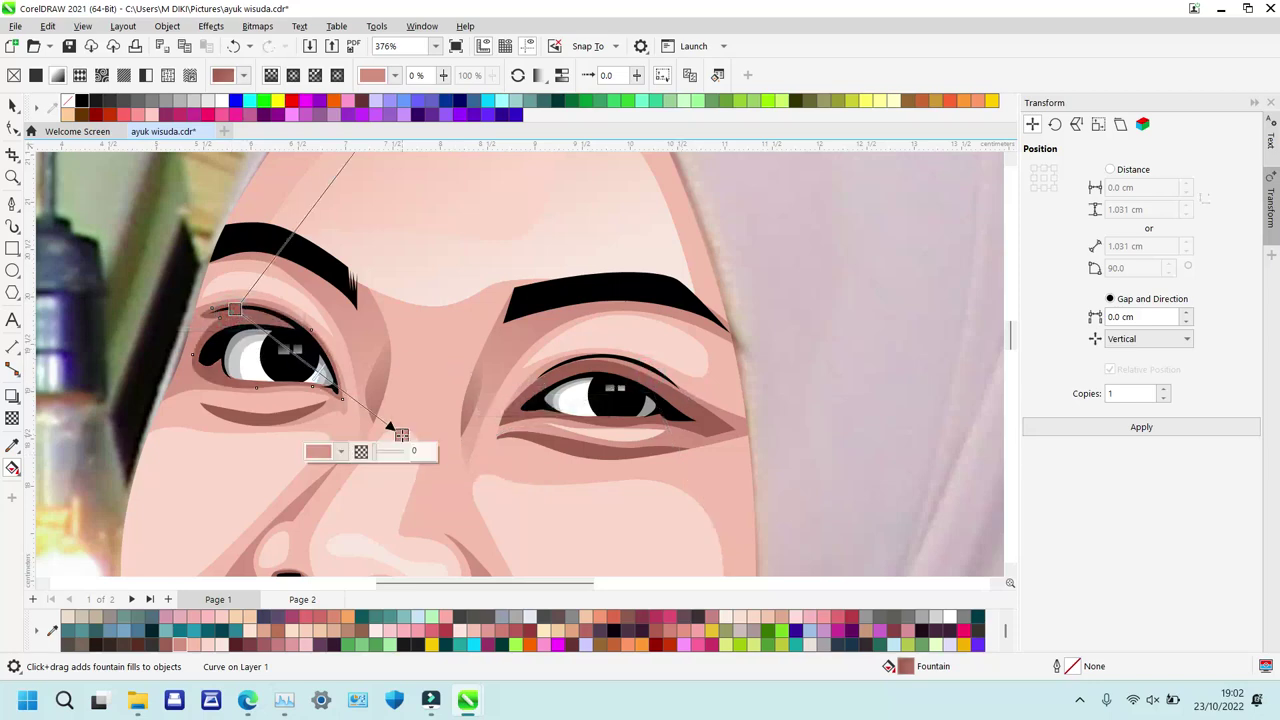
pyautogui.moveTo(233, 308); pyautogui.dragTo(153, 273)
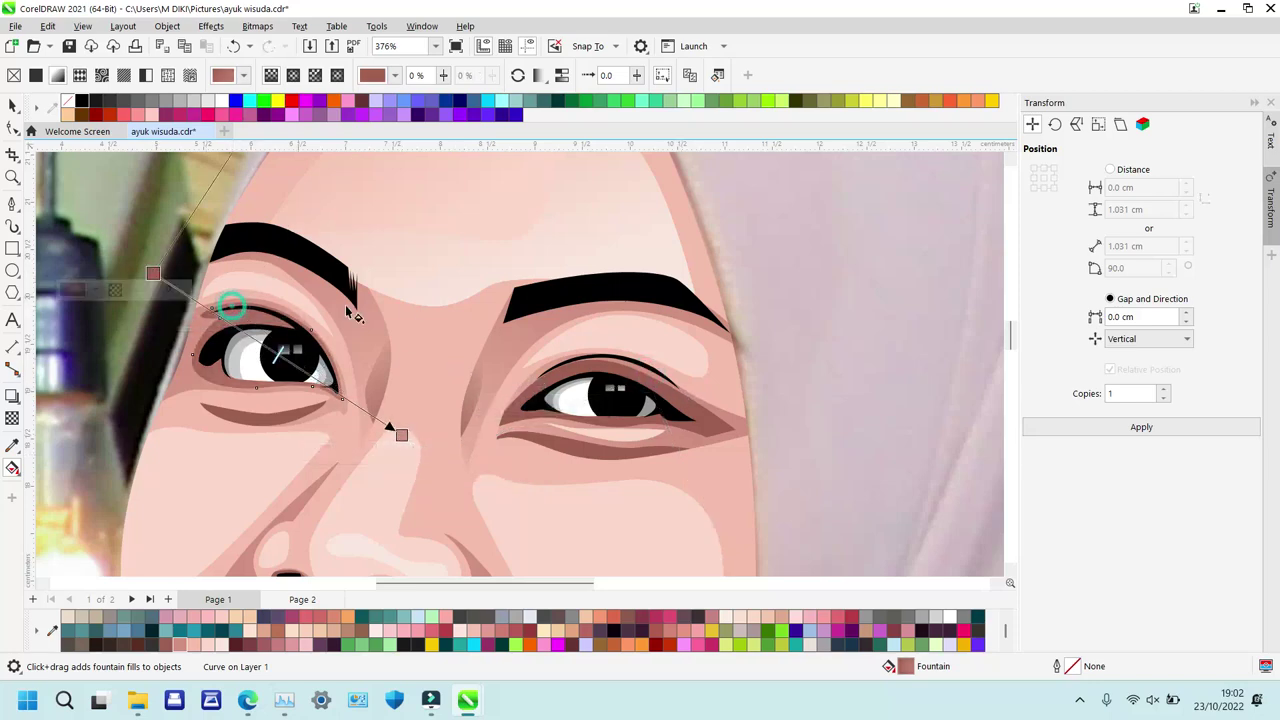
# Apply a linear fountain fill to the dark shadow around the right eye, from dark brown above the outer corner to #D18F81 beside the nose.
pyautogui.click(540, 388)
pyautogui.moveTo(685, 356); pyautogui.dragTo(460, 431)
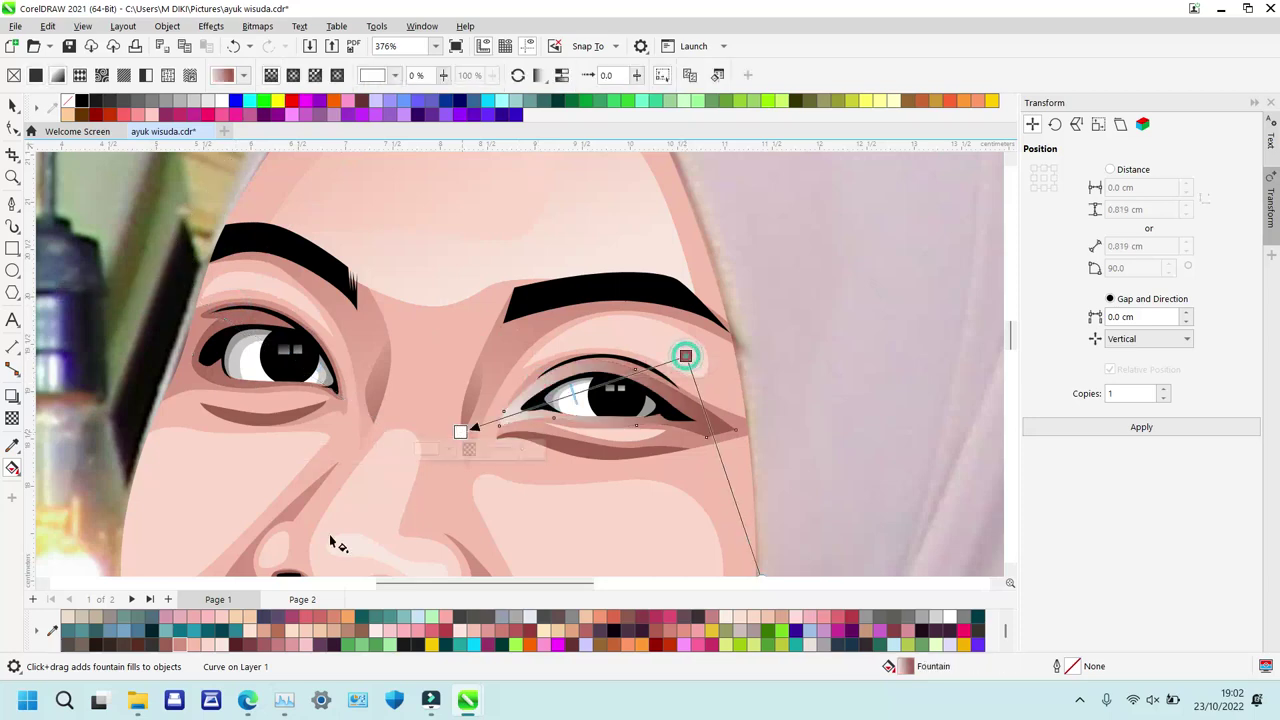
pyautogui.click(182, 645)
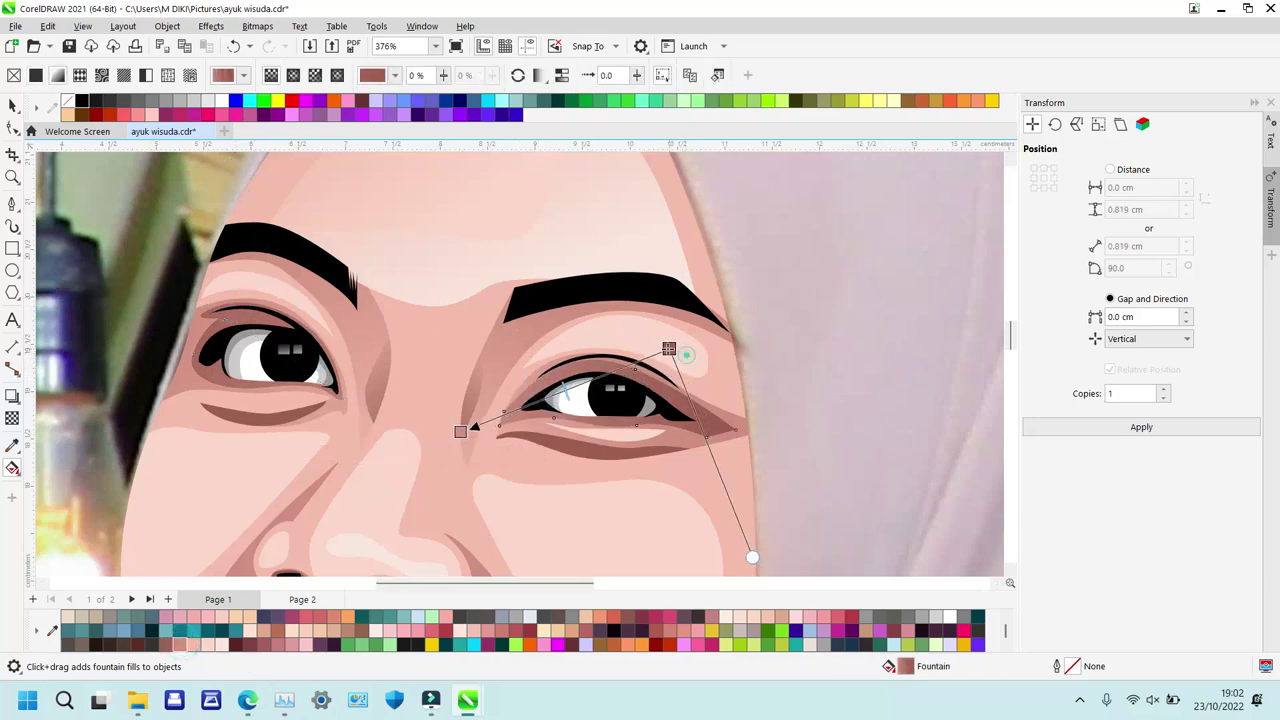
# Give the upper-lid highlights of the right and left eyes linear fountain fills from #FCD8CC at the outer end to #F4BCAB toward the nose.
pyautogui.click(620, 325)
pyautogui.moveTo(622, 335); pyautogui.dragTo(494, 370)
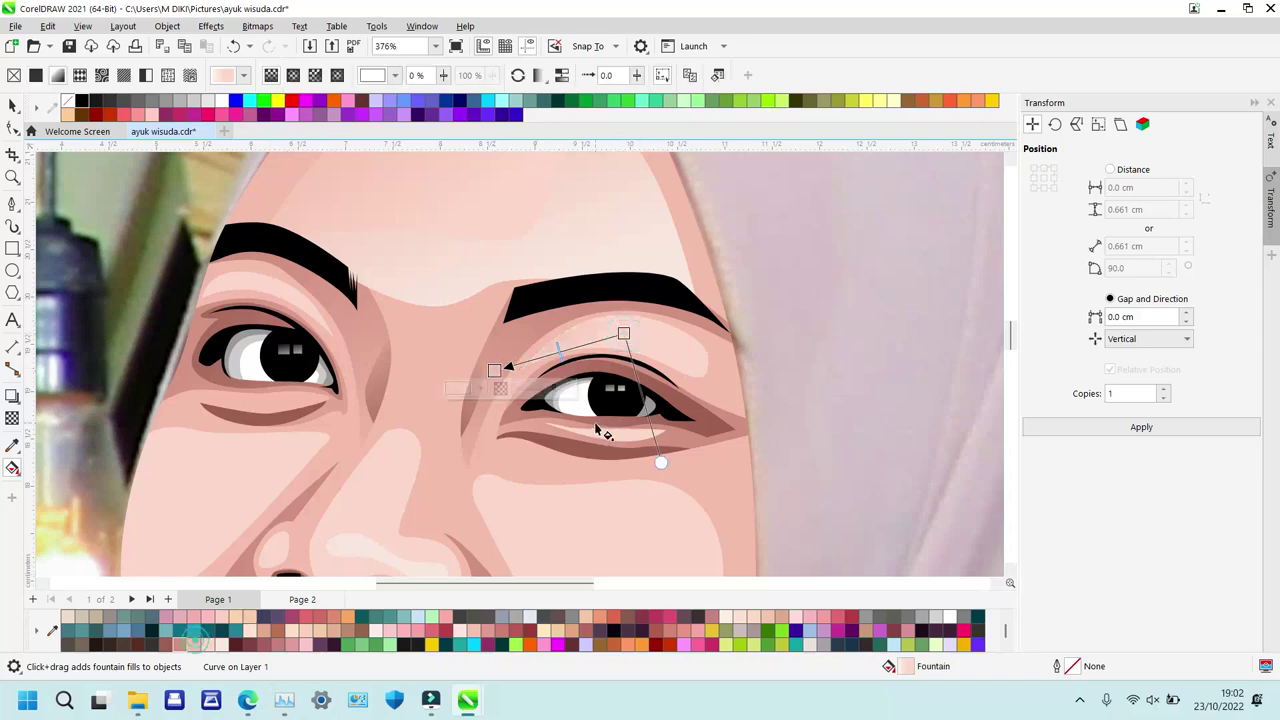
pyautogui.moveTo(624, 333); pyautogui.dragTo(711, 308)
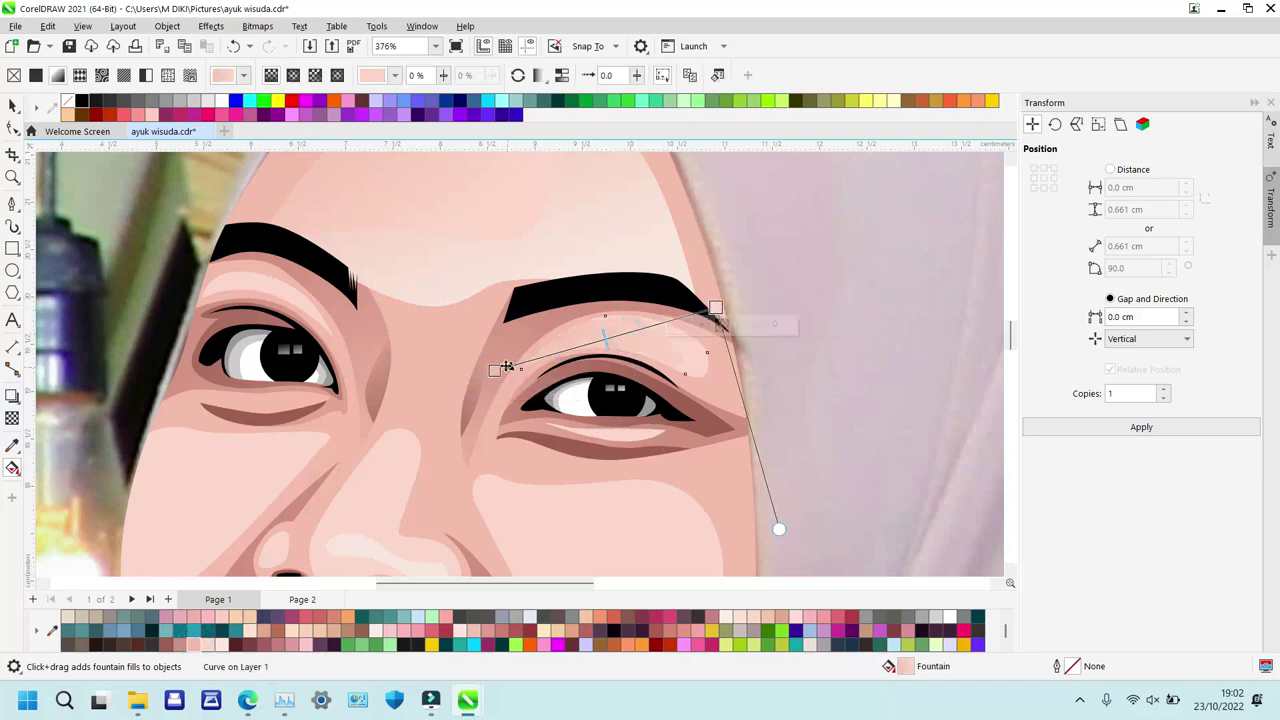
pyautogui.click(238, 273)
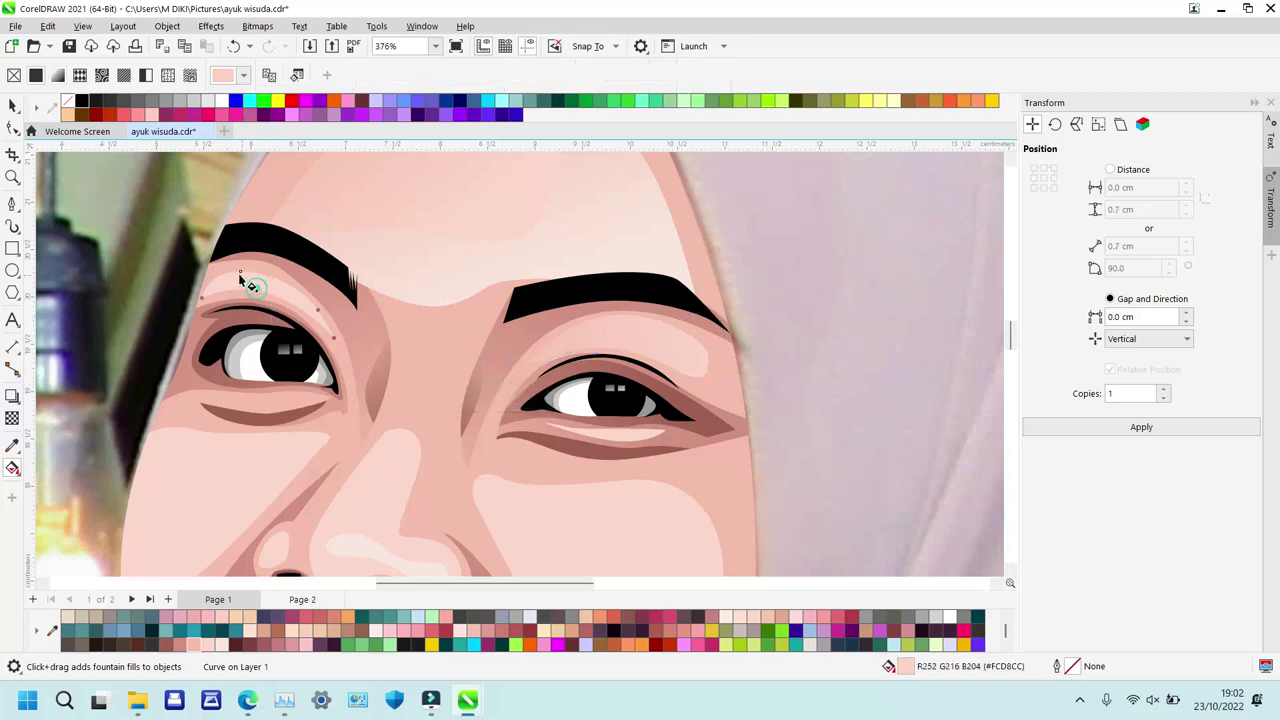
pyautogui.click(192, 646)
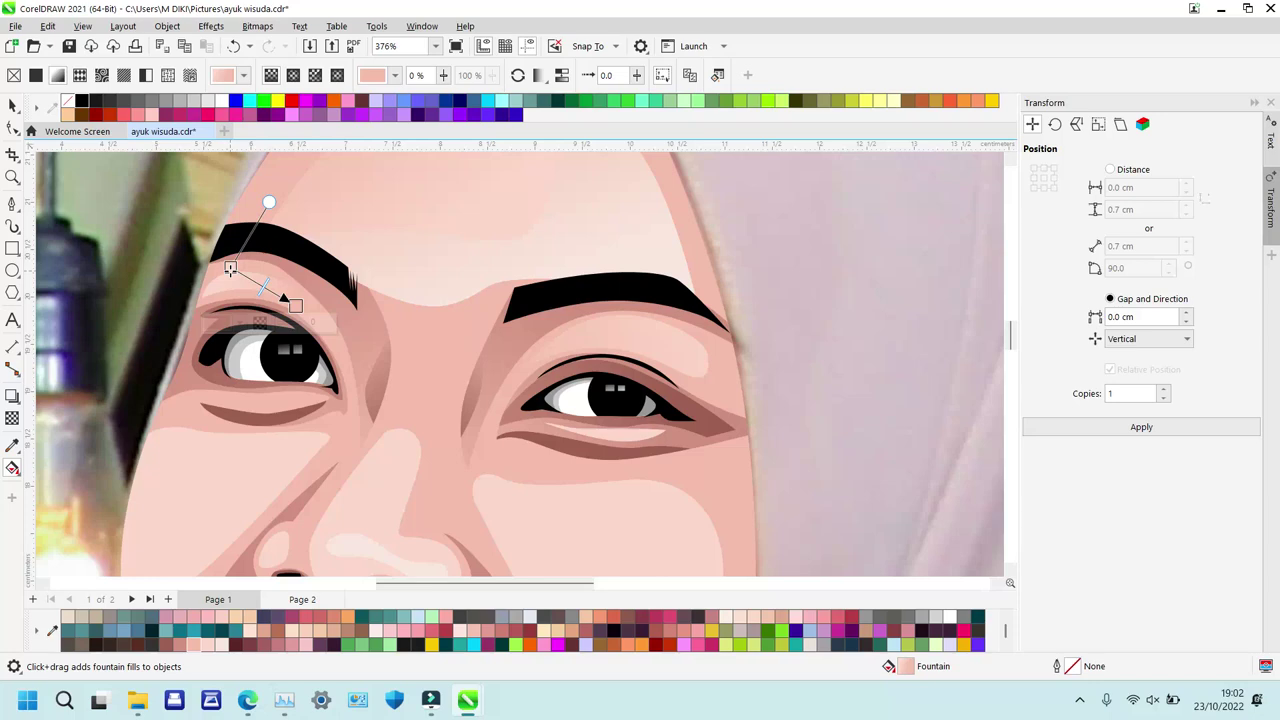
pyautogui.moveTo(295, 305); pyautogui.dragTo(336, 317)
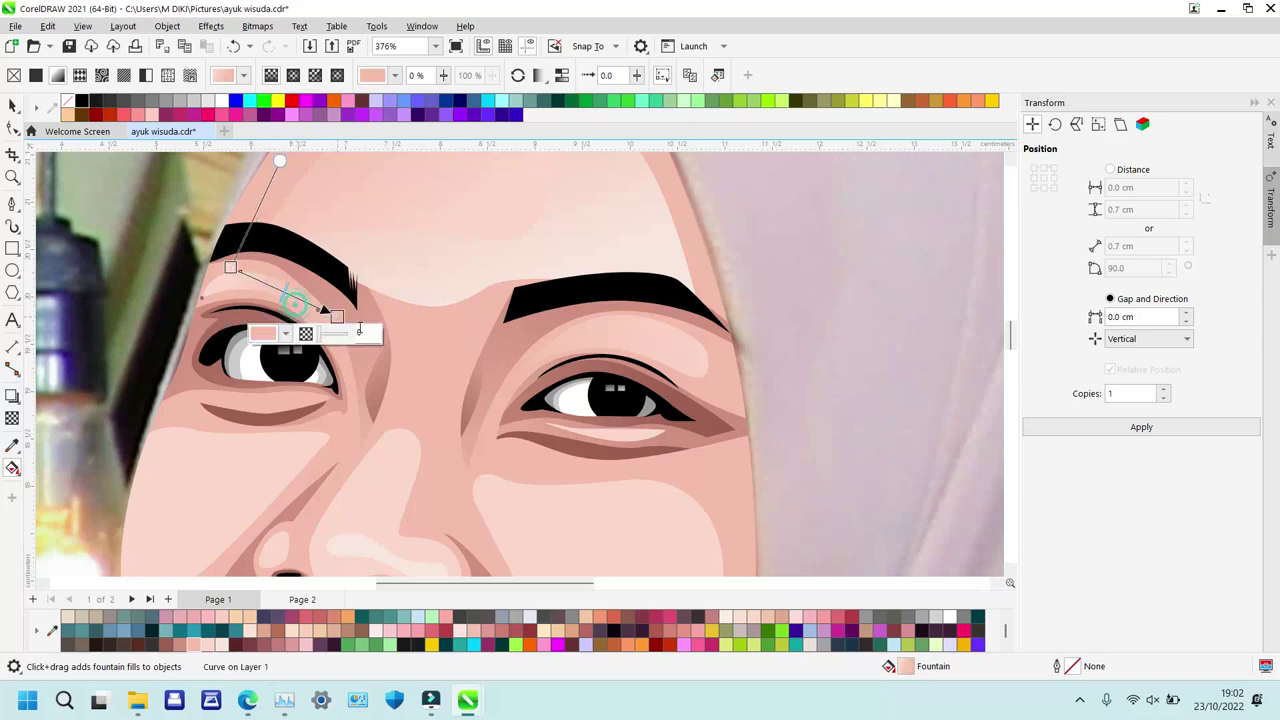
# Apply a linear fountain fill to the crease under the left eye, fading from dark brown at its outer end to #F4BCAB beside the nose.
pyautogui.click(290, 425)
pyautogui.moveTo(243, 414); pyautogui.dragTo(337, 420)
pyautogui.moveTo(240, 411); pyautogui.dragTo(207, 399)
pyautogui.moveTo(338, 420); pyautogui.dragTo(360, 446)
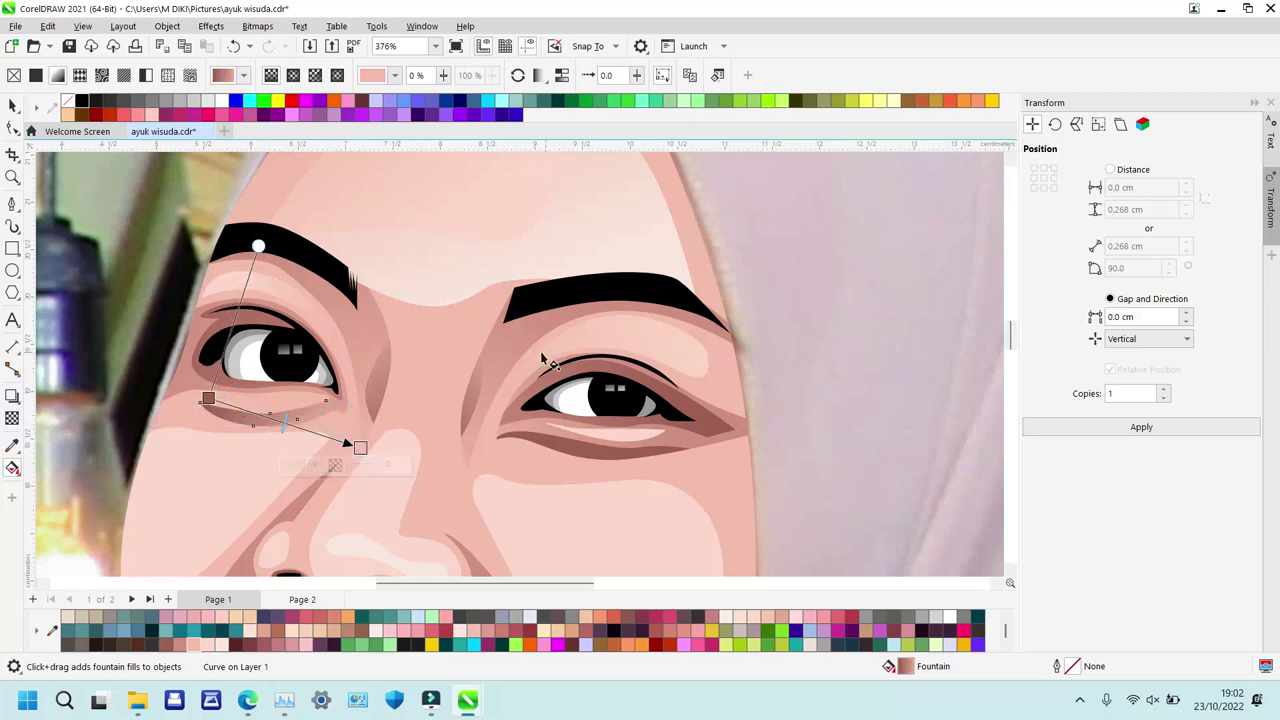
# Fill the small highlight under the right eye with #F4BCAB and fade the dark crease below it into the skin tone beside the nose.
pyautogui.click(632, 433)
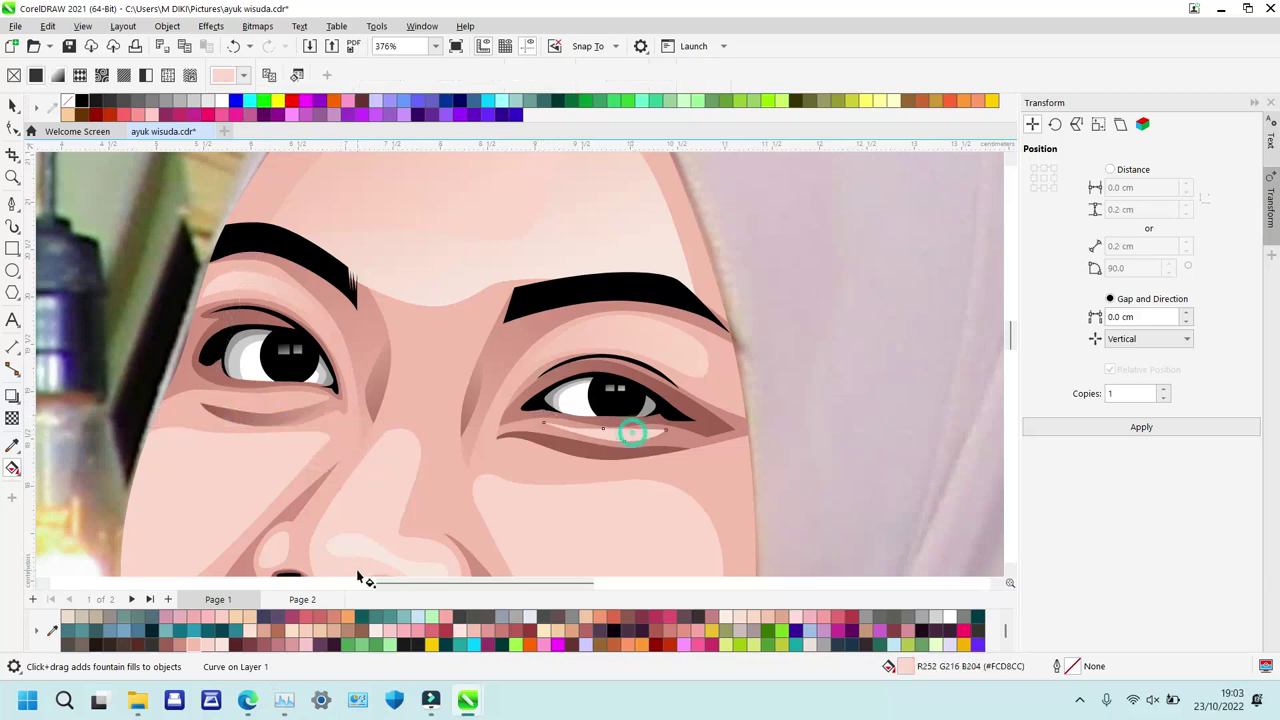
pyautogui.click(180, 646)
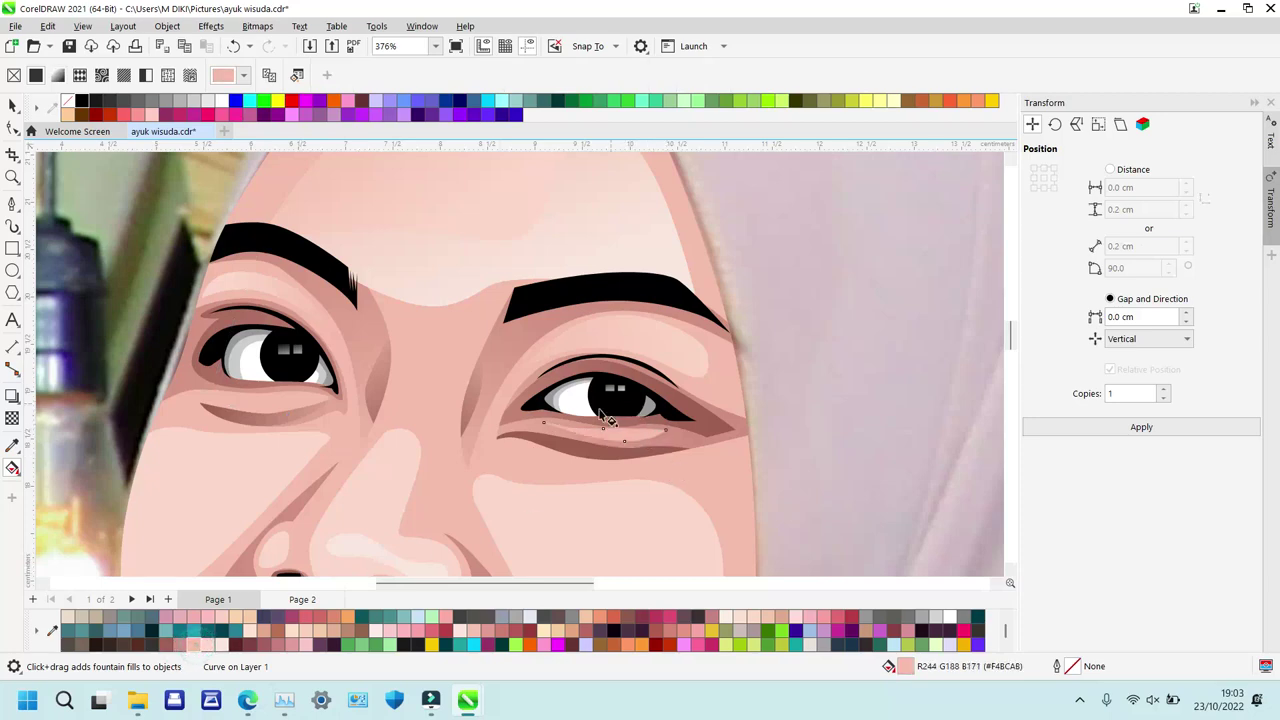
pyautogui.moveTo(639, 429); pyautogui.dragTo(513, 462)
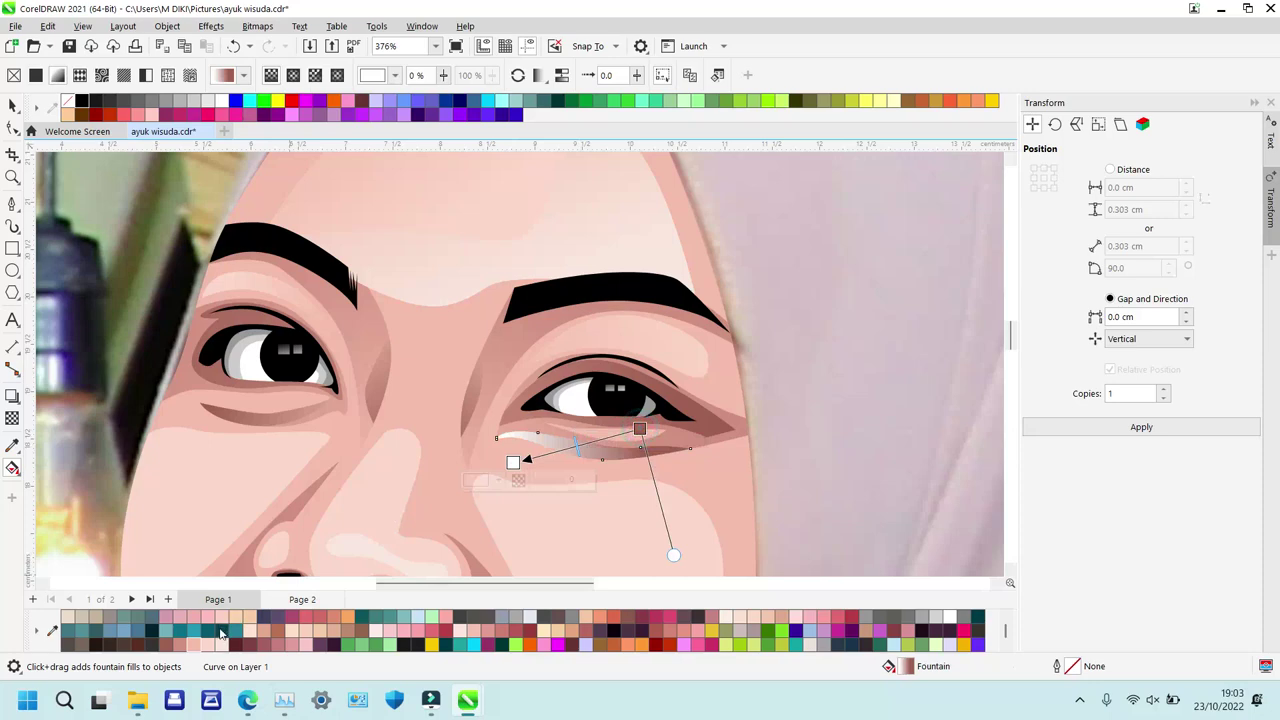
pyautogui.click(193, 648)
pyautogui.moveTo(513, 462); pyautogui.dragTo(425, 466)
pyautogui.moveTo(640, 428); pyautogui.dragTo(624, 441)
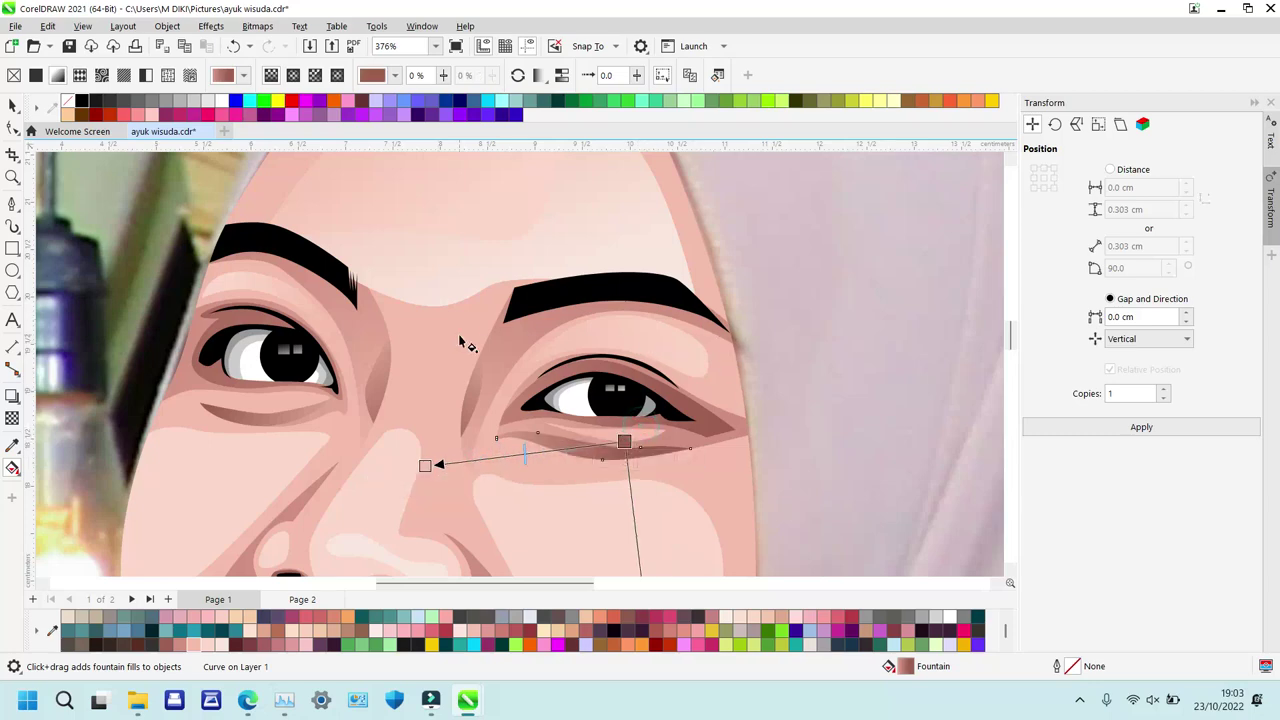
# Apply a linear fountain fill to the left cheek highlight, from light pink below the inner eye corner to #F4BCAB beyond the face's outer edge.
pyautogui.scroll(-3, 467, 362)
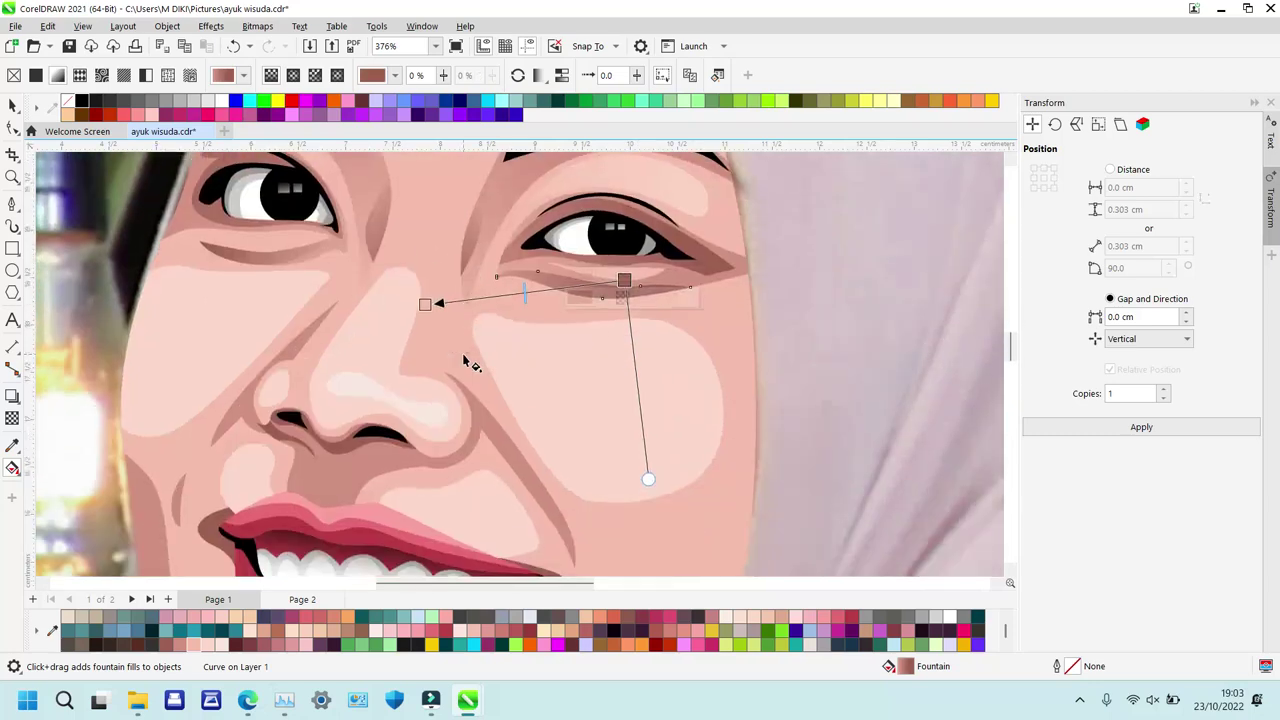
pyautogui.scroll(2, 467, 362)
pyautogui.scroll(-3, 467, 362)
pyautogui.scroll(1, 467, 362)
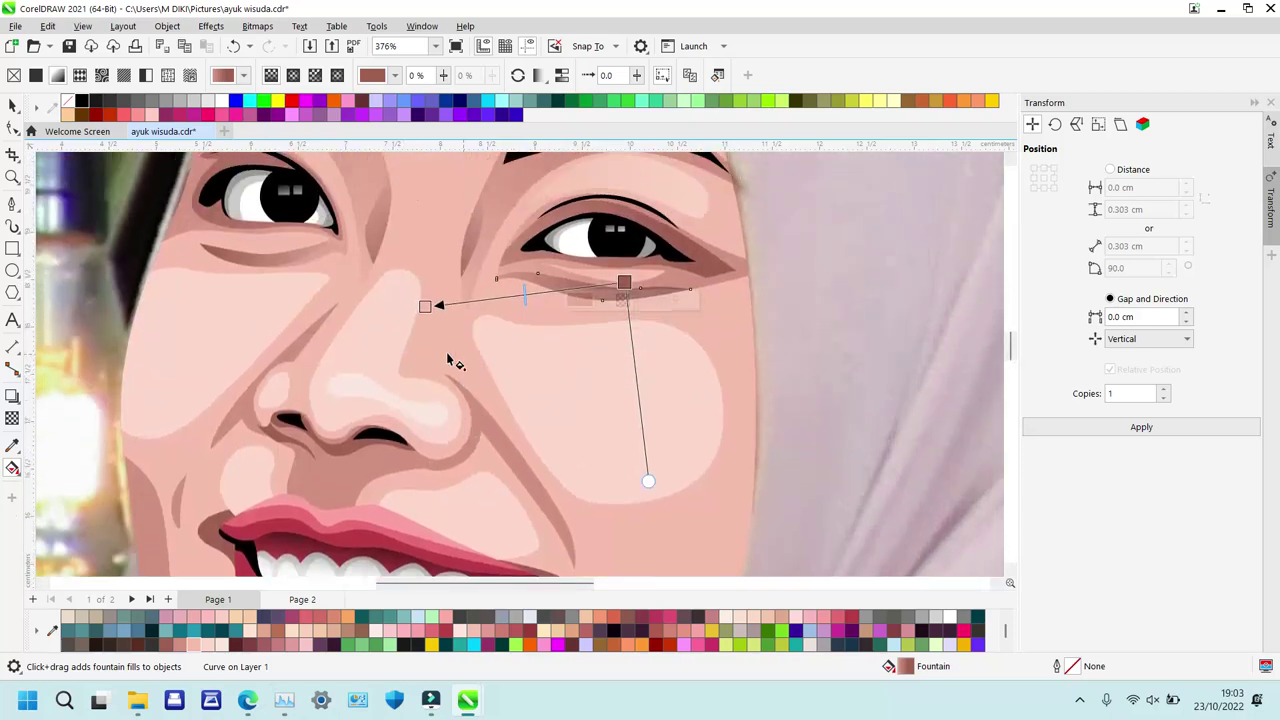
pyautogui.moveTo(257, 293); pyautogui.dragTo(92, 393)
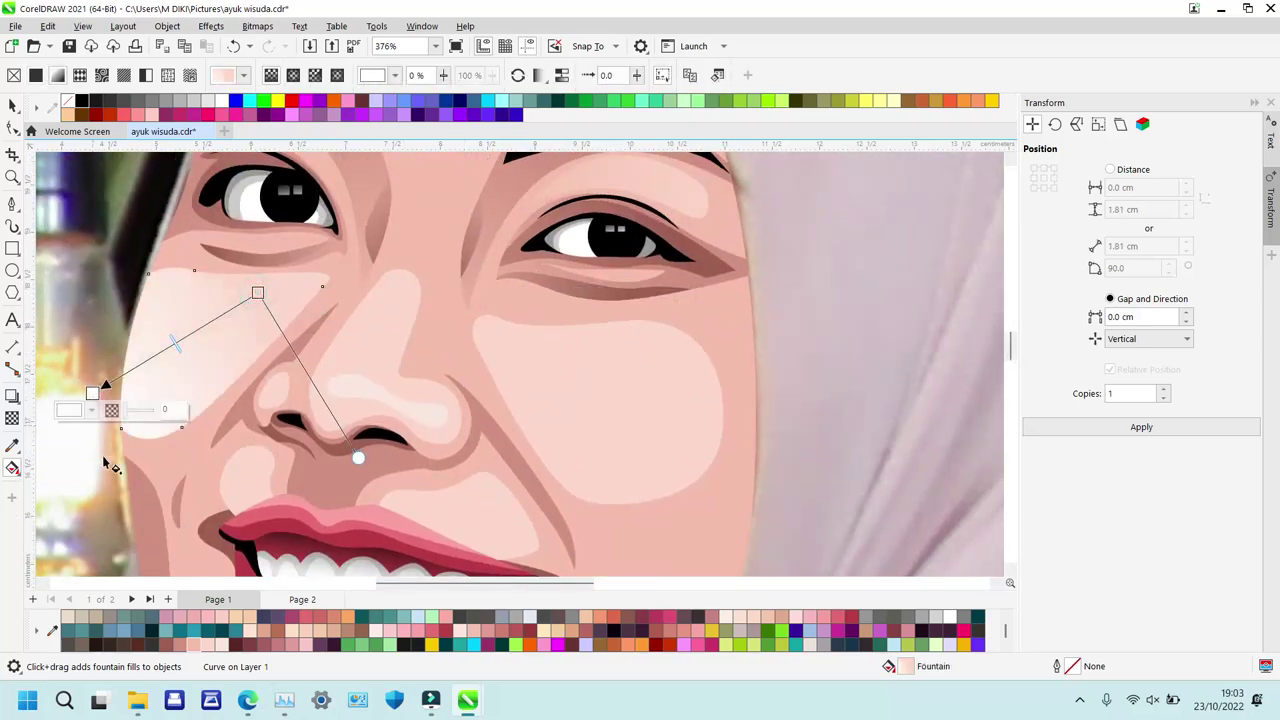
pyautogui.click(193, 645)
pyautogui.moveTo(257, 292); pyautogui.dragTo(299, 272)
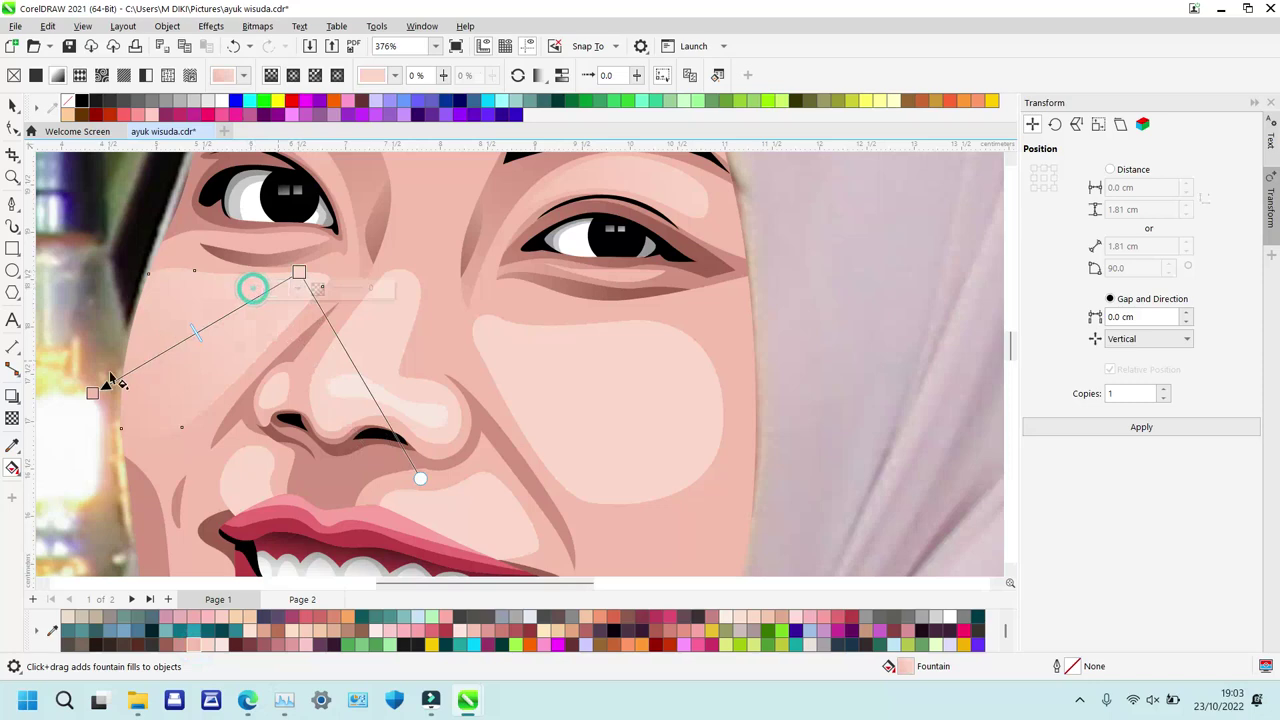
pyautogui.moveTo(92, 393); pyautogui.dragTo(92, 414)
# Give the right cheek highlight a linear fountain fill from #FCD8CC at its upper inner corner to #F4BCAB near its lower outer edge.
pyautogui.click(573, 427)
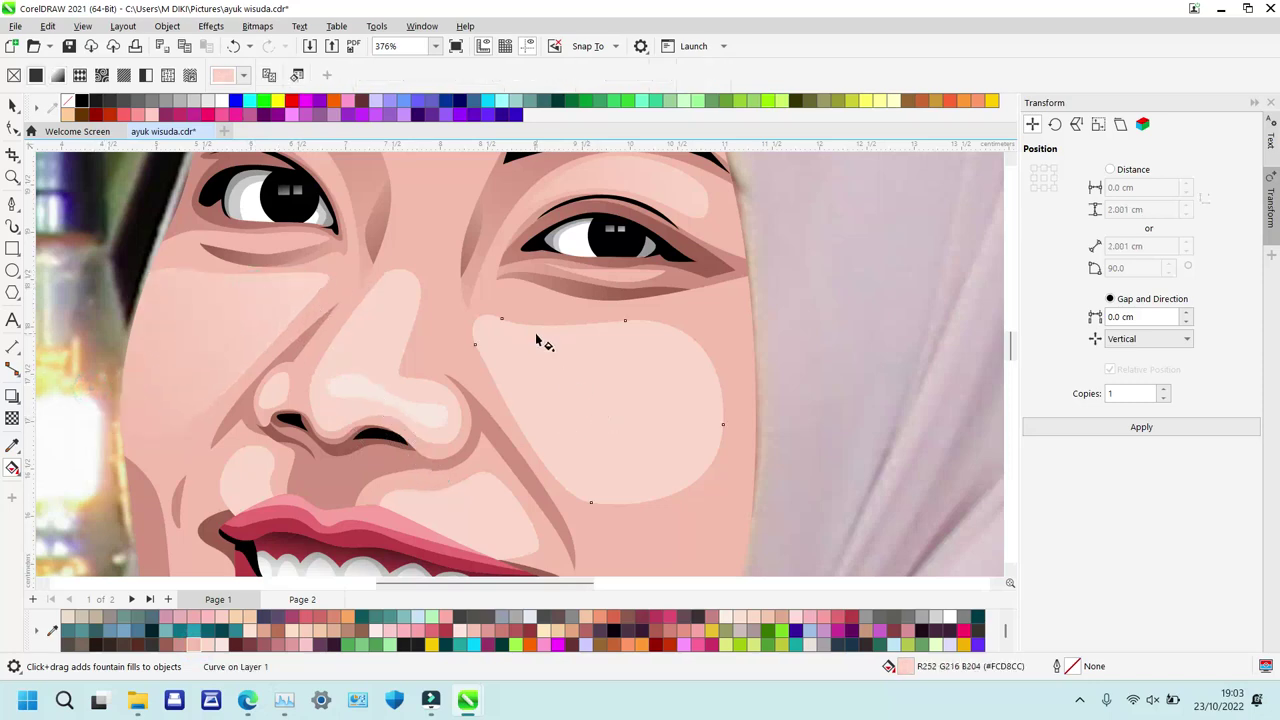
pyautogui.moveTo(536, 333); pyautogui.dragTo(678, 469)
pyautogui.click(193, 644)
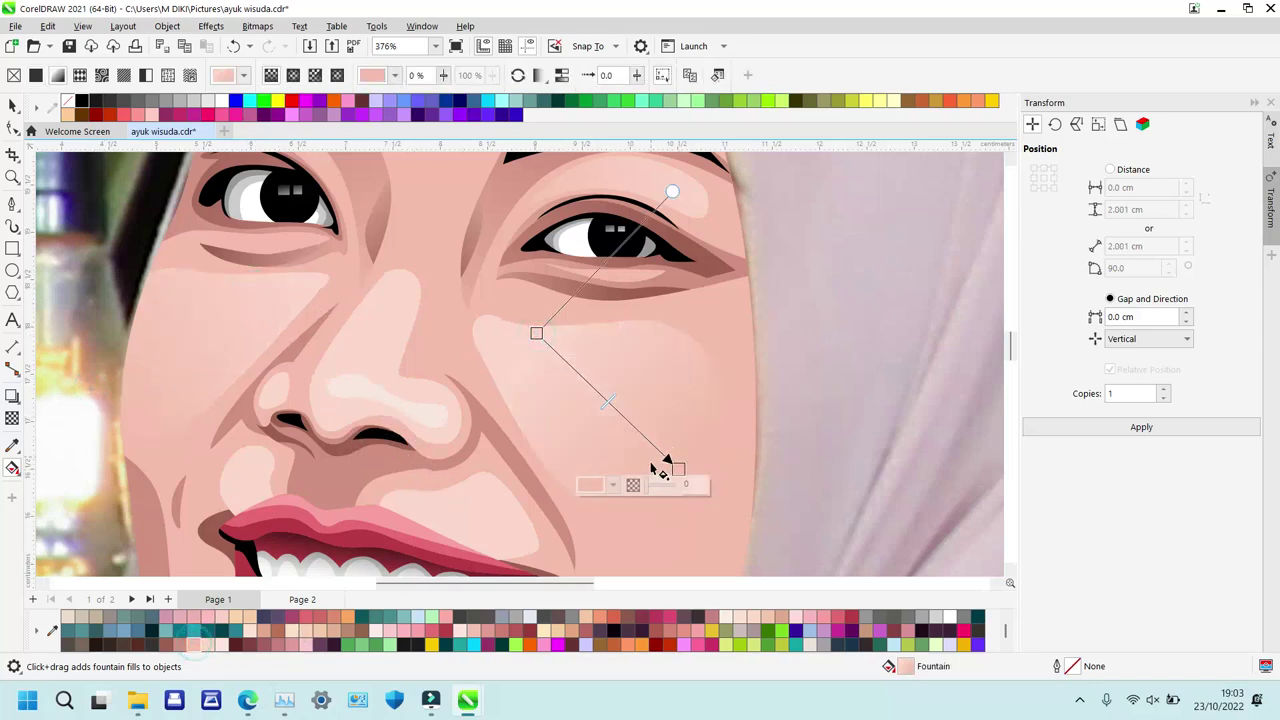
pyautogui.moveTo(677, 467); pyautogui.dragTo(665, 484)
pyautogui.moveTo(537, 334); pyautogui.dragTo(516, 315)
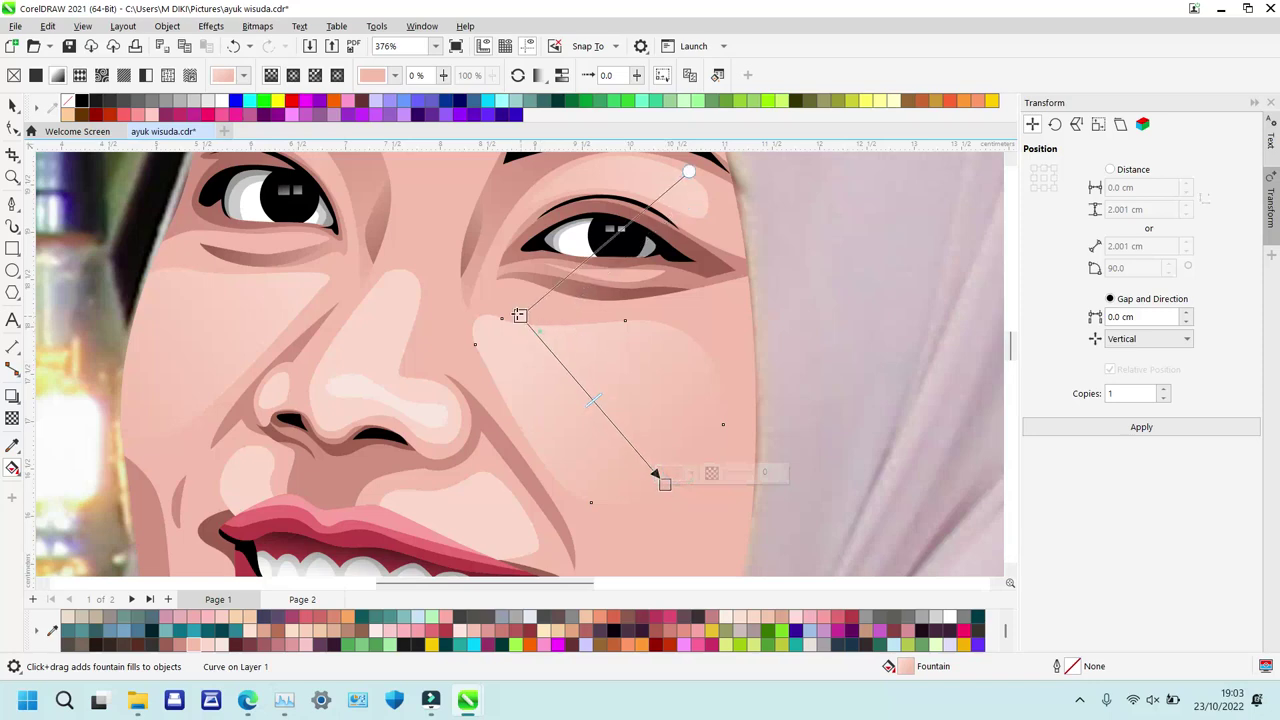
# Apply a linear fountain fill to the nose bridge highlight, fading from #FCD8CC below the nose tip to the skin tone between the eyes.
pyautogui.scroll(-2, 632, 474)
pyautogui.scroll(2, 632, 474)
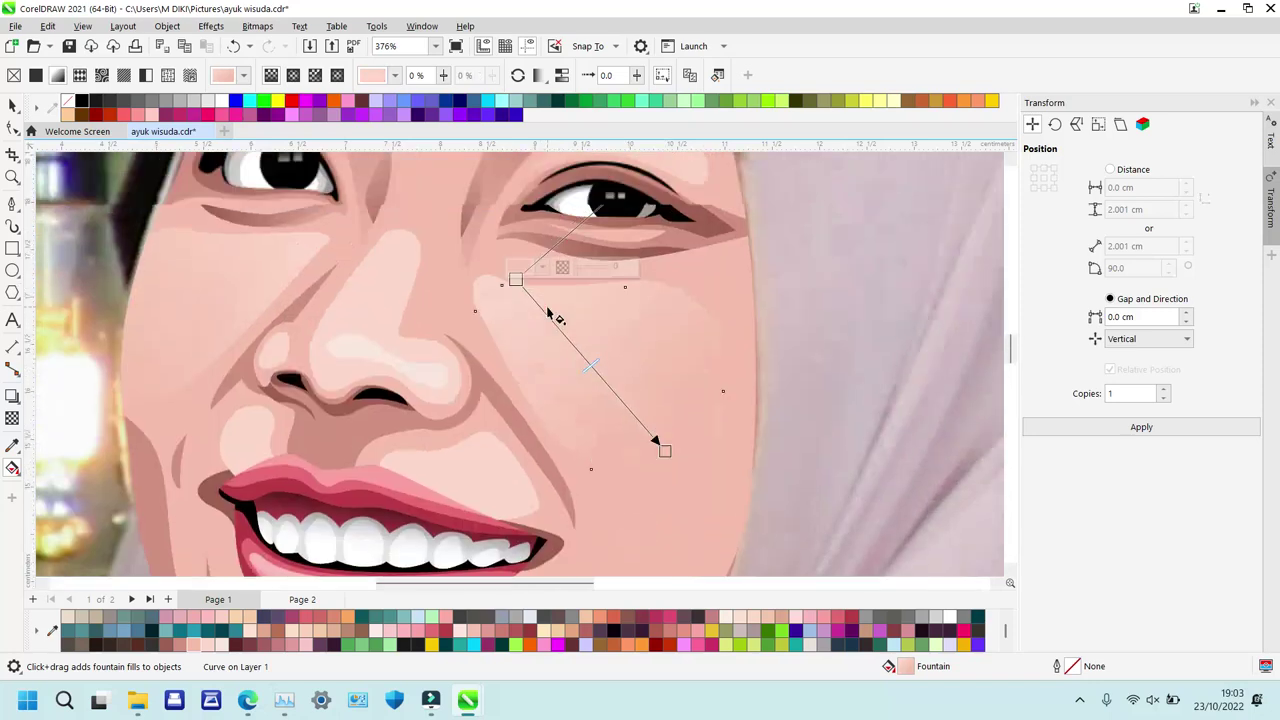
pyautogui.click(377, 370)
pyautogui.moveTo(370, 350); pyautogui.dragTo(470, 186)
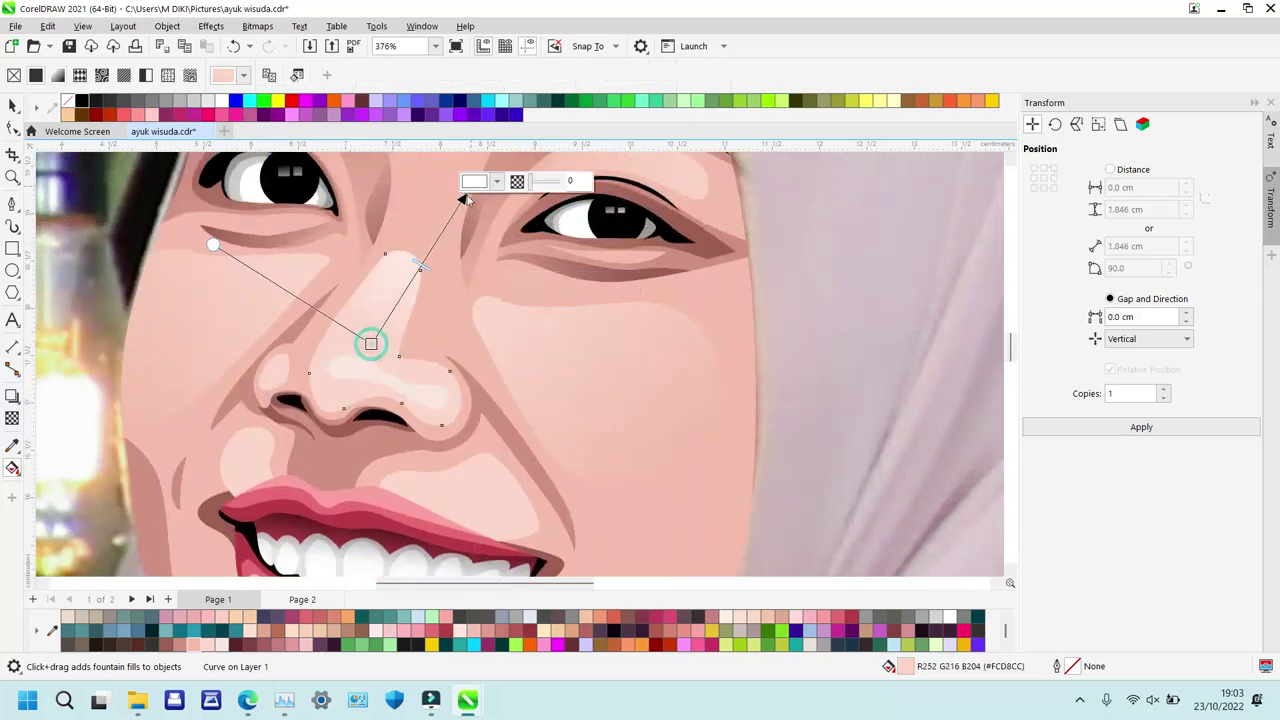
pyautogui.moveTo(371, 343); pyautogui.dragTo(332, 426)
pyautogui.moveTo(474, 184); pyautogui.dragTo(431, 230)
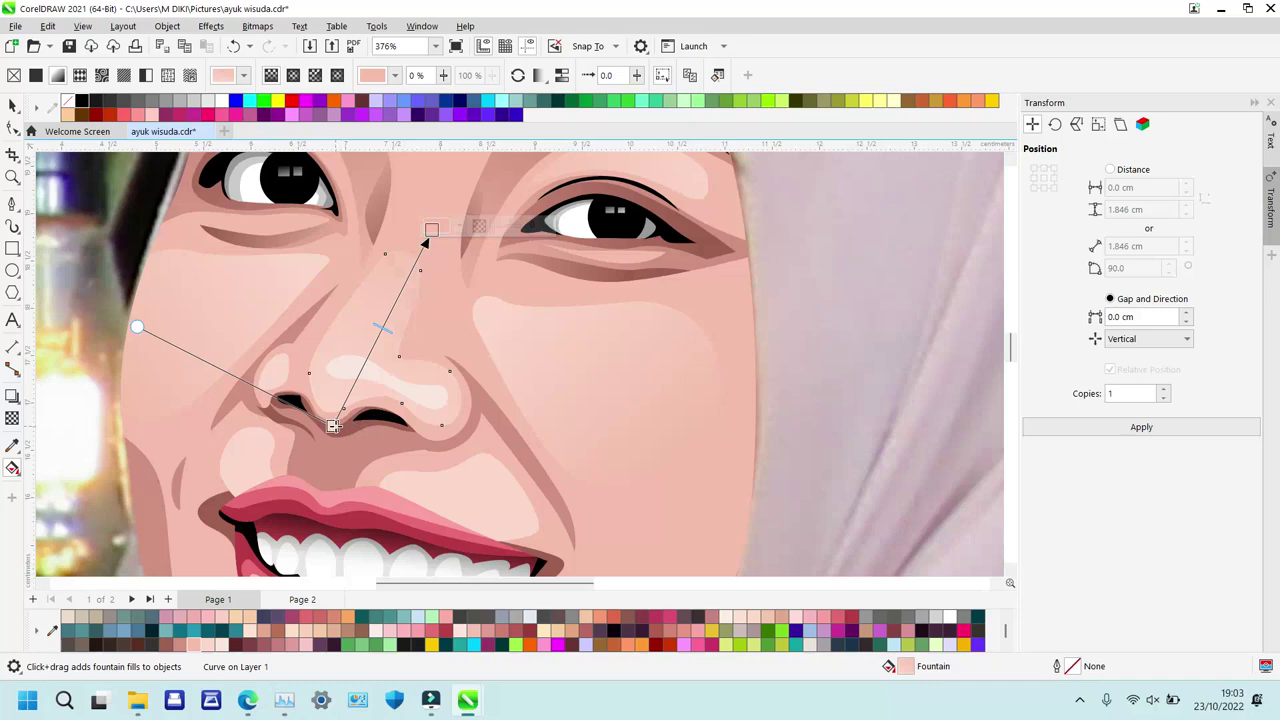
pyautogui.moveTo(333, 426); pyautogui.dragTo(321, 446)
# Give the small nose tip highlight a linear fountain fill from #FAE7E0 below the nose to pale pink above the tip.
pyautogui.click(378, 380)
pyautogui.moveTo(407, 388); pyautogui.dragTo(385, 338)
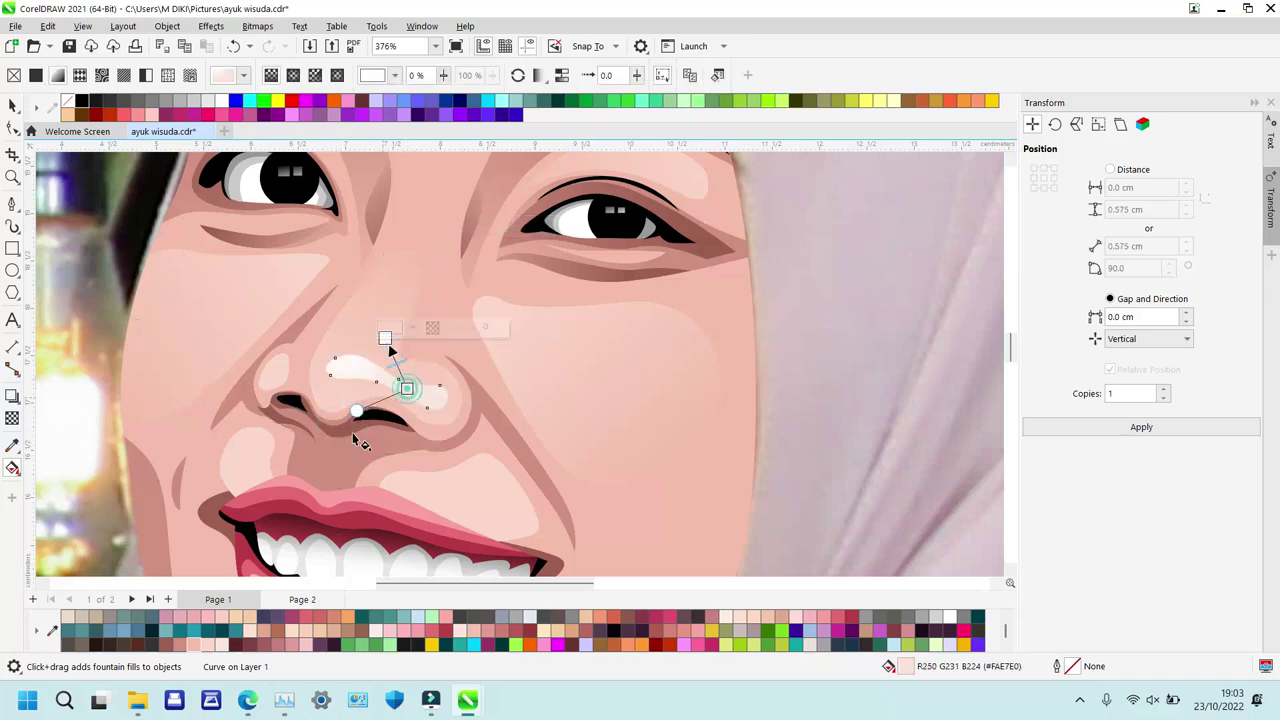
pyautogui.click(192, 647)
pyautogui.click(193, 646)
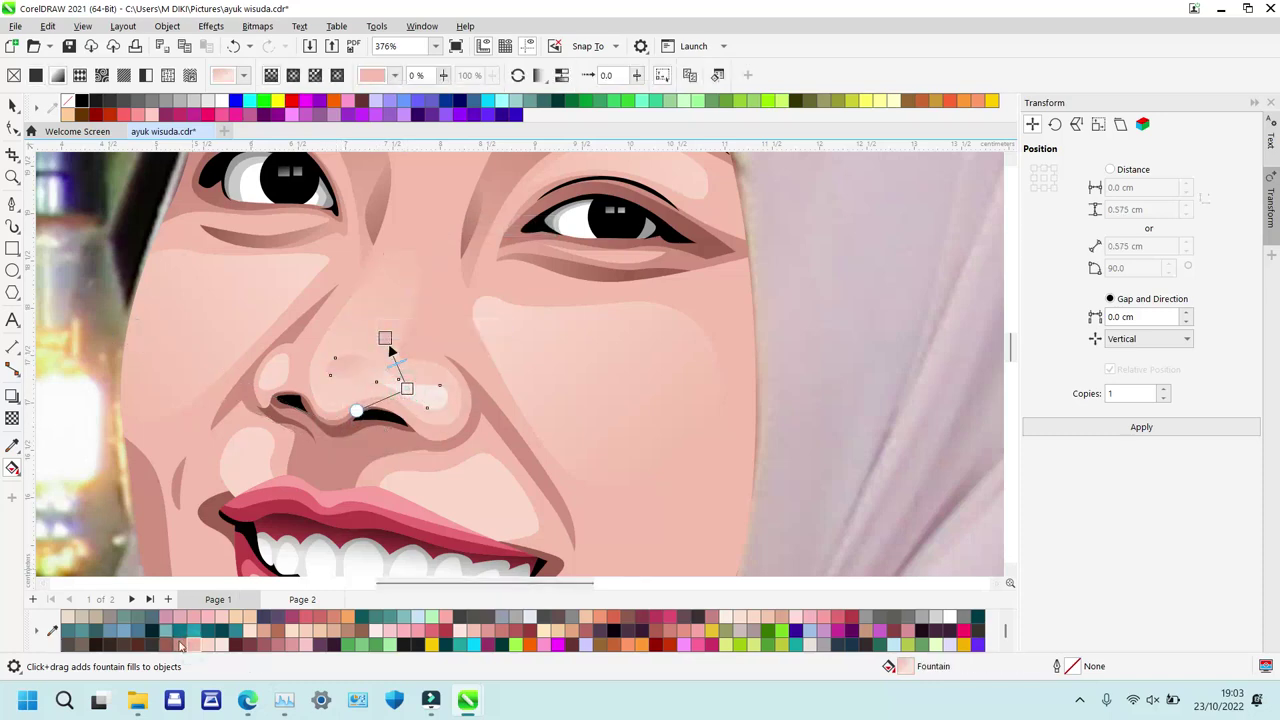
pyautogui.click(206, 645)
pyautogui.moveTo(386, 338); pyautogui.dragTo(382, 447)
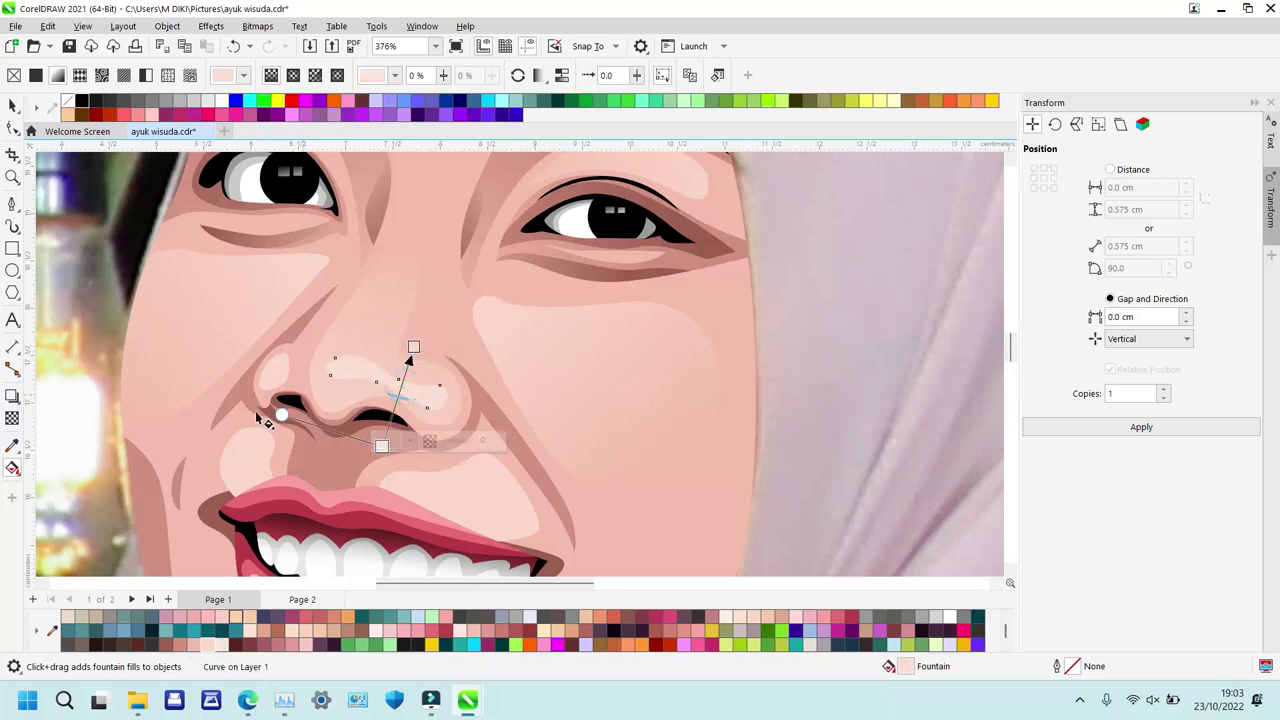
# Fade the left nostril wing's highlight from pale pink into the skin tone with a short linear fountain fill.
pyautogui.moveTo(280, 367)
pyautogui.mouseDown()
pyautogui.moveTo(286, 352)
pyautogui.moveTo(302, 367)
pyautogui.mouseUp()
pyautogui.hotkey('ctrl', 'z')
pyautogui.click(272, 377)
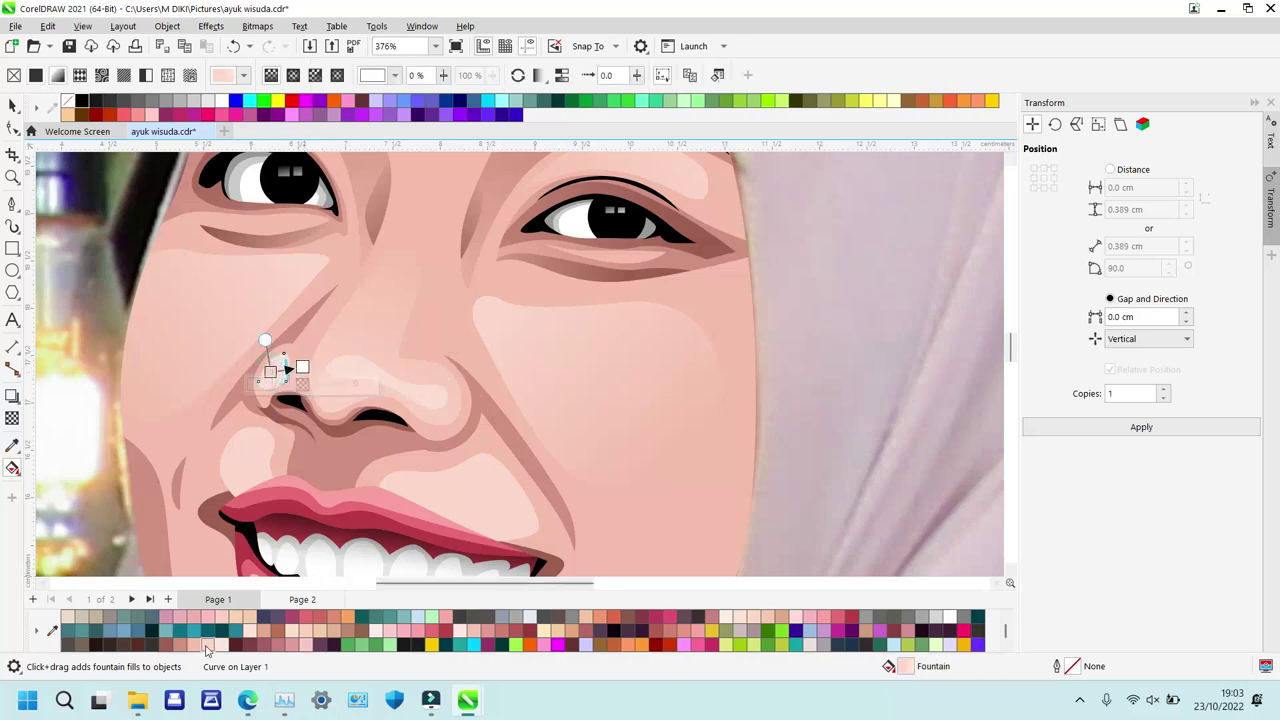
pyautogui.moveTo(203, 637); pyautogui.dragTo(294, 370)
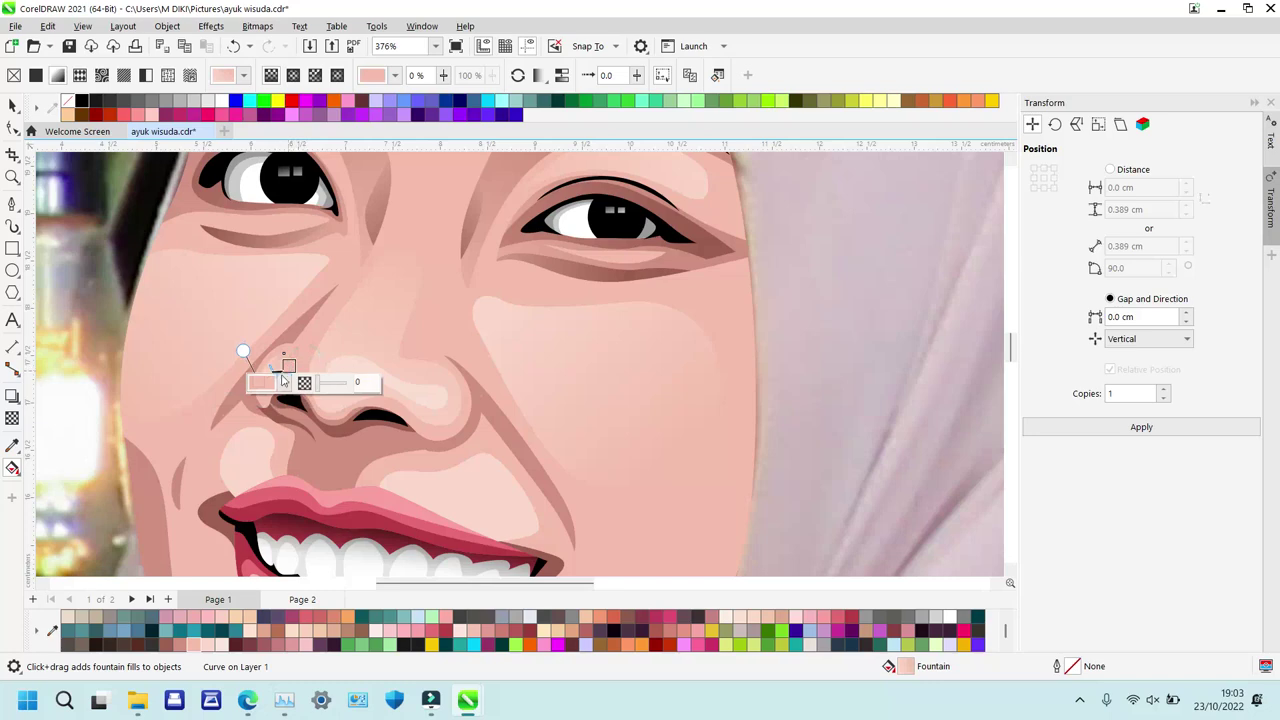
pyautogui.moveTo(321, 446); pyautogui.dragTo(431, 230)
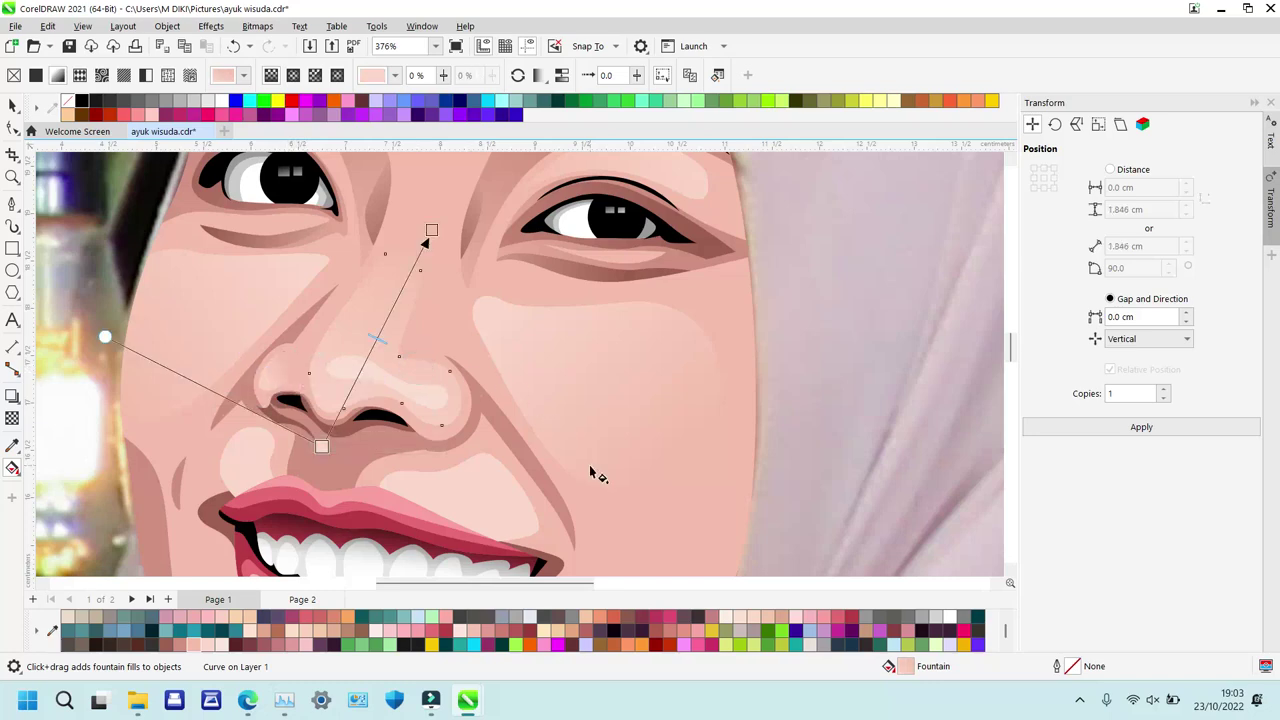
# Apply a linear fountain fill to the left crease beside the nose, from #D18F81 at the nostril up to the skin tone on the cheek.
pyautogui.scroll(-2, 590, 474)
pyautogui.click(241, 324)
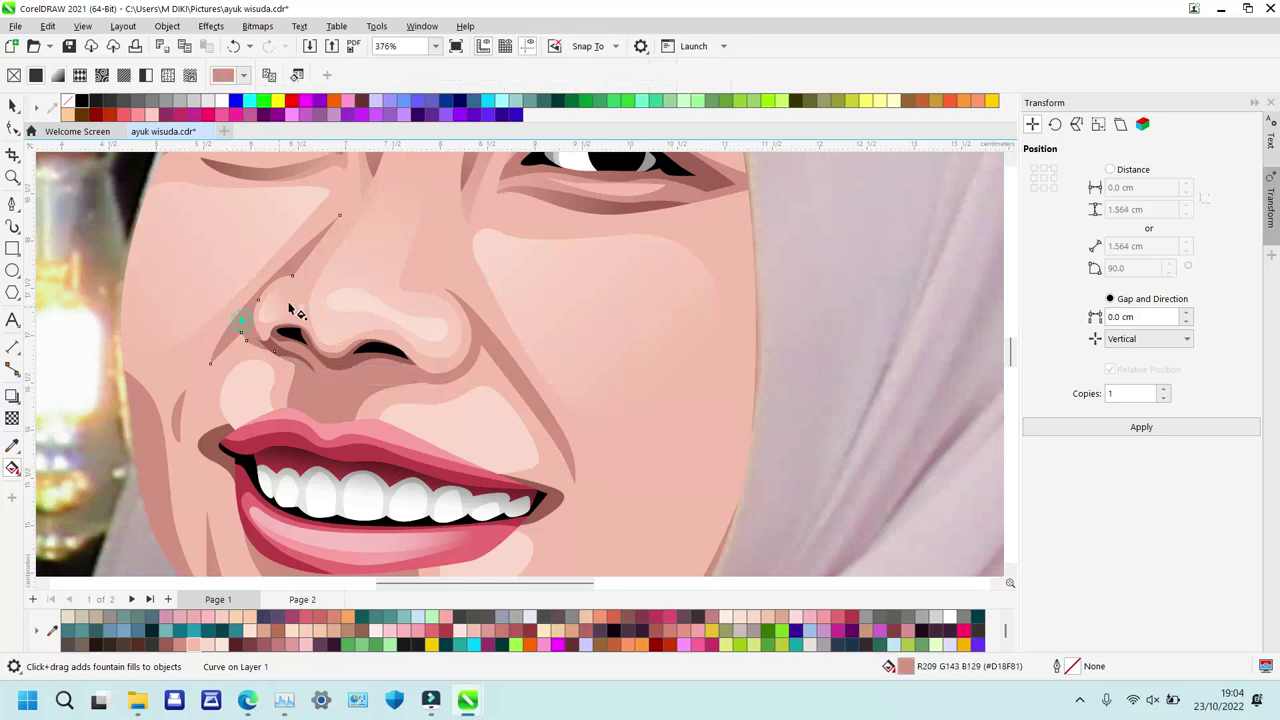
pyautogui.moveTo(266, 315); pyautogui.dragTo(260, 243)
pyautogui.click(195, 647)
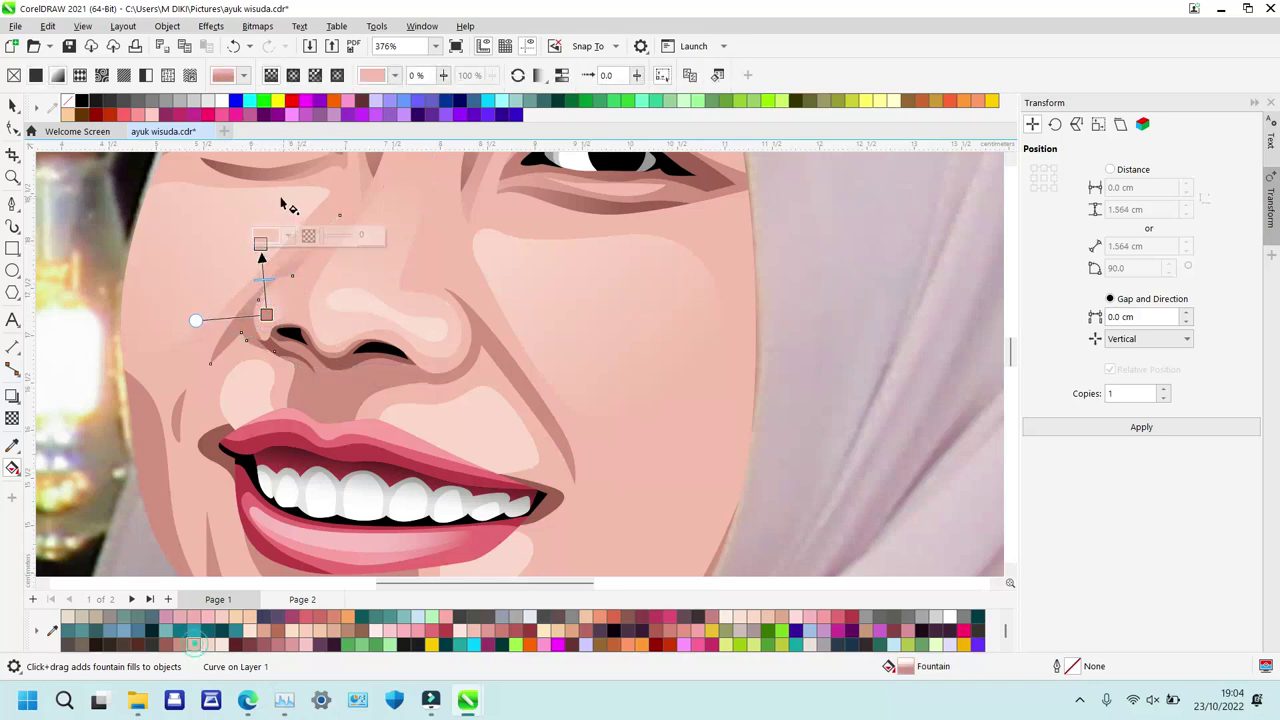
pyautogui.moveTo(261, 247); pyautogui.dragTo(251, 196)
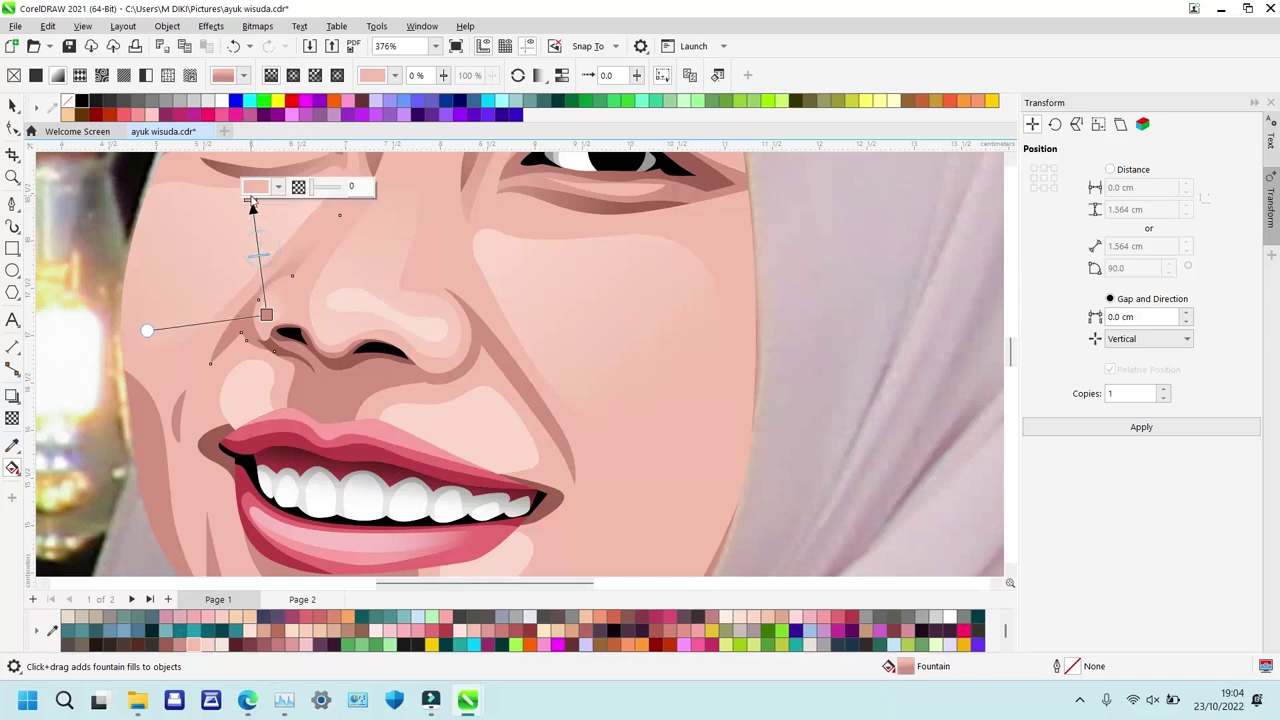
pyautogui.moveTo(266, 314); pyautogui.dragTo(277, 331)
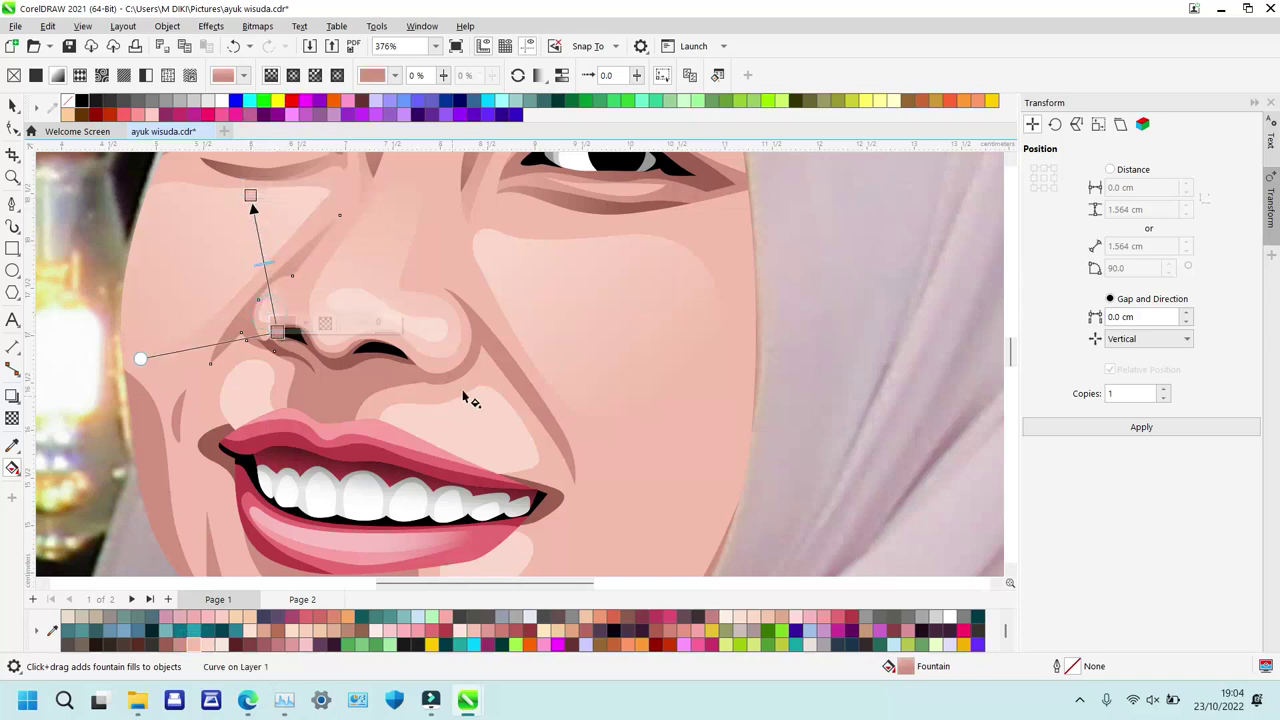
# Fade the right smile line from its dark tone beside the nostril into the skin tone on the cheek with a linear fountain fill.
pyautogui.click(480, 345)
pyautogui.moveTo(455, 383); pyautogui.dragTo(523, 314)
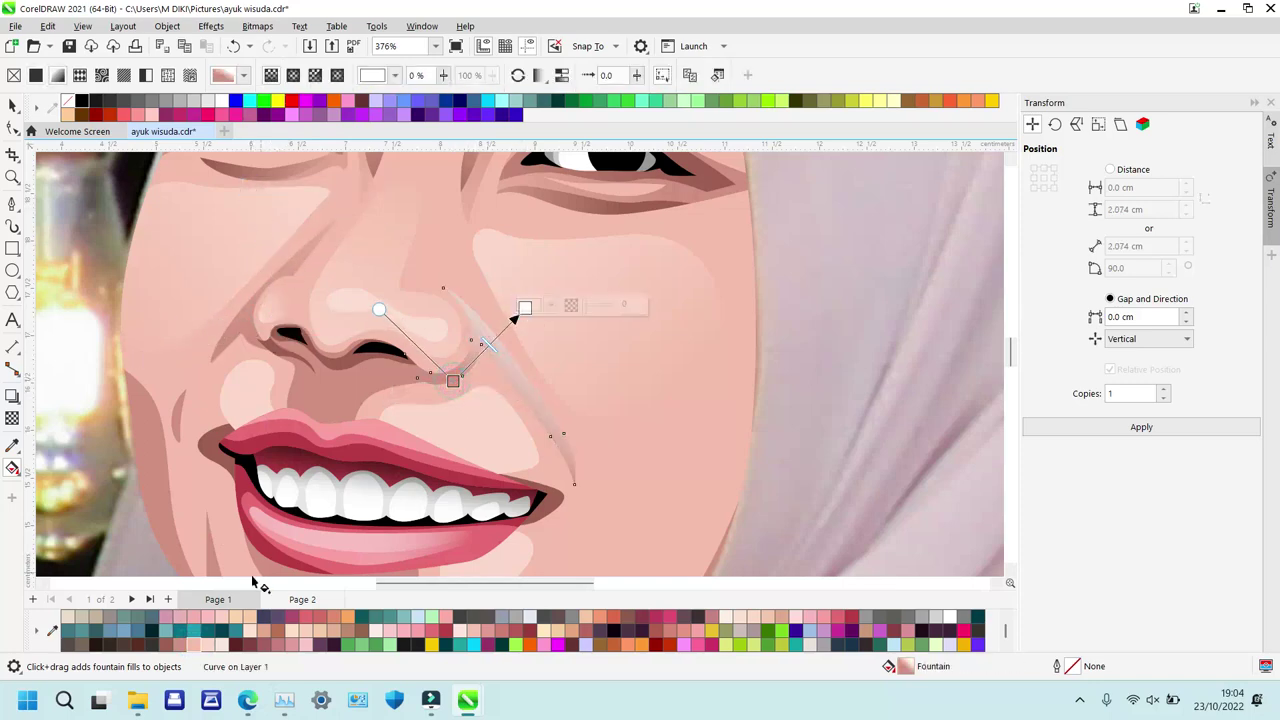
pyautogui.click(200, 648)
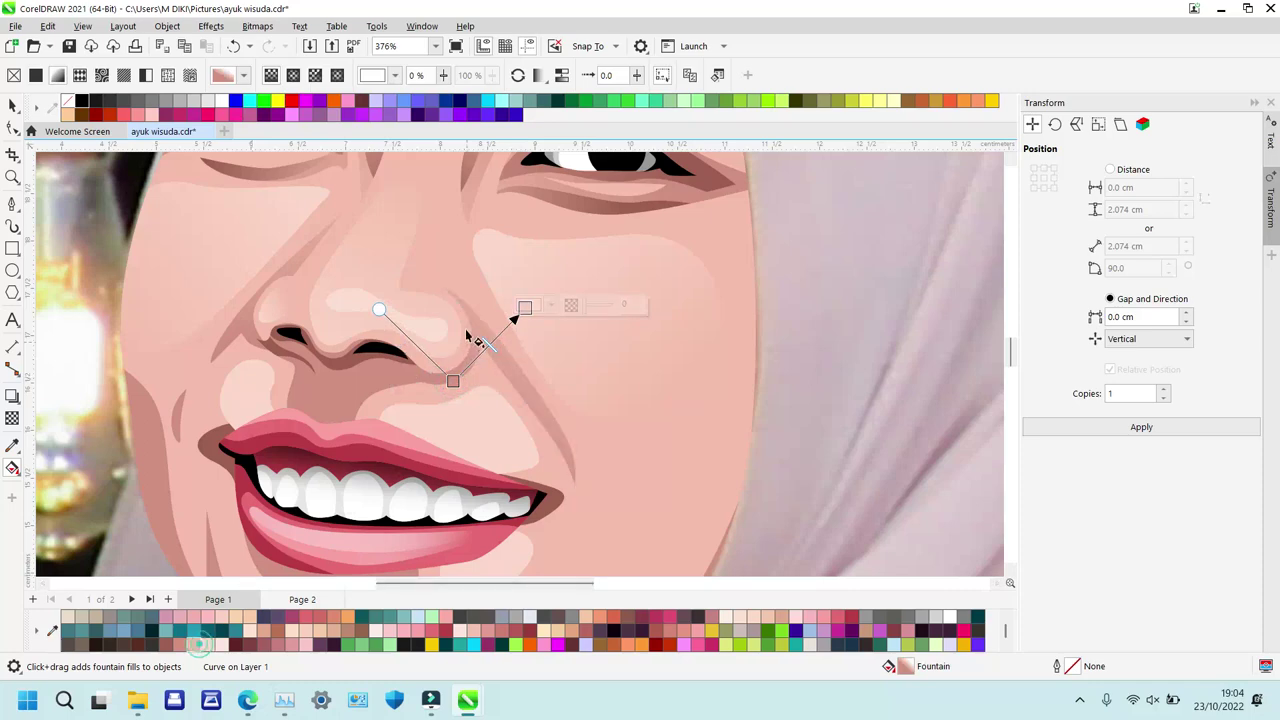
# Give the shadow between nose and upper lip a linear fountain fill, from its dark tone under the nose to the skin tone at the mouth.
pyautogui.click(335, 392)
pyautogui.moveTo(347, 326); pyautogui.dragTo(318, 479)
pyautogui.click(346, 324)
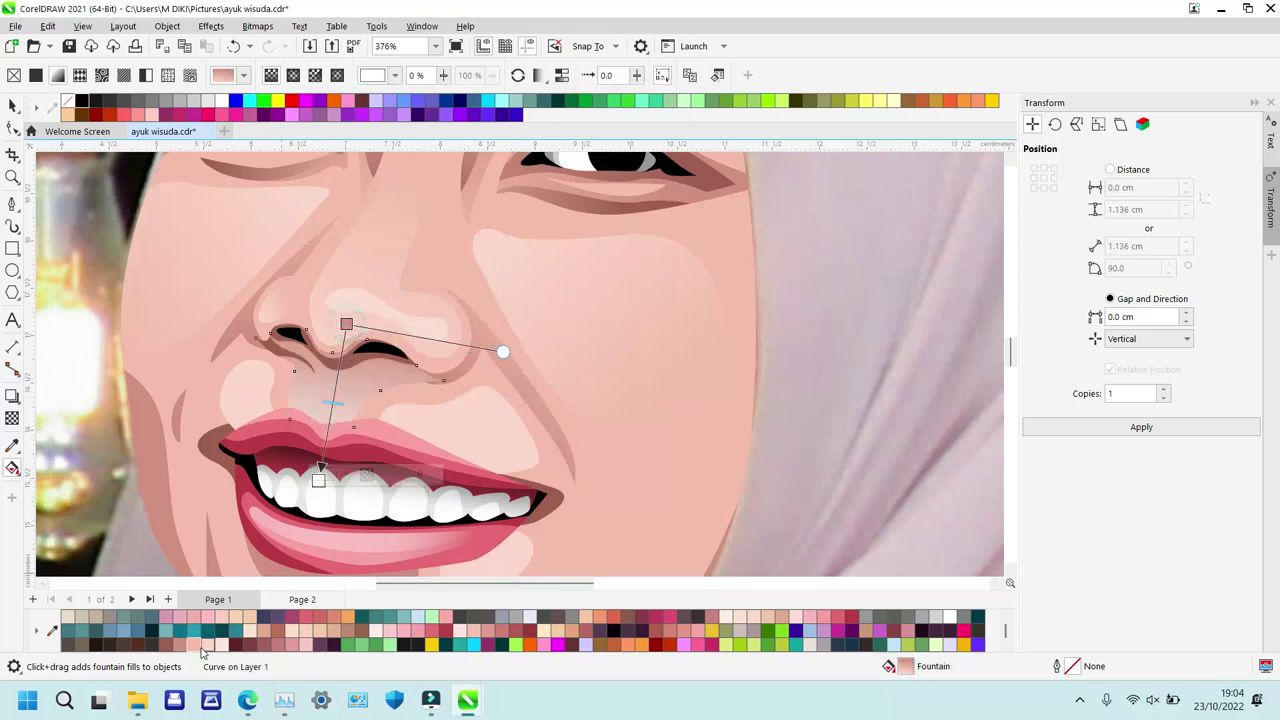
pyautogui.click(197, 648)
pyautogui.click(197, 648)
pyautogui.moveTo(346, 324); pyautogui.dragTo(343, 341)
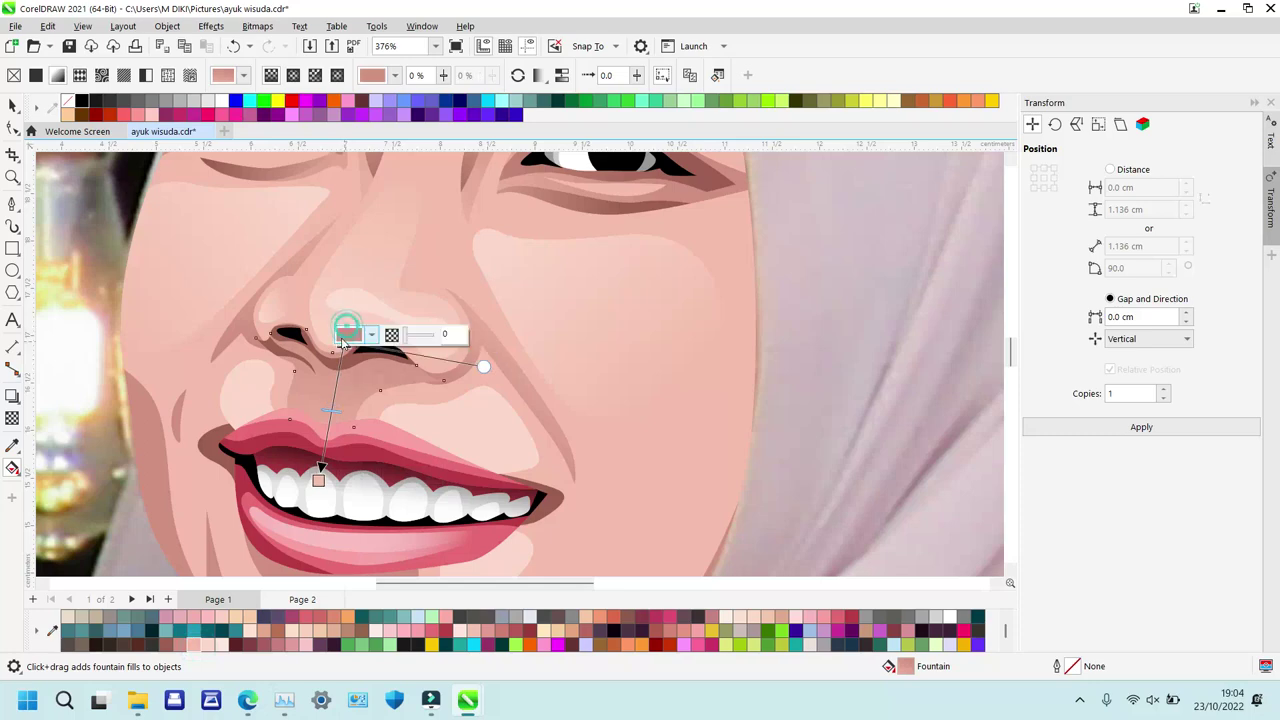
# Apply a linear fountain fill to the thin crease under the left nostril, from #9D5E53 above it to the skin tone near the upper lip.
pyautogui.click(282, 353)
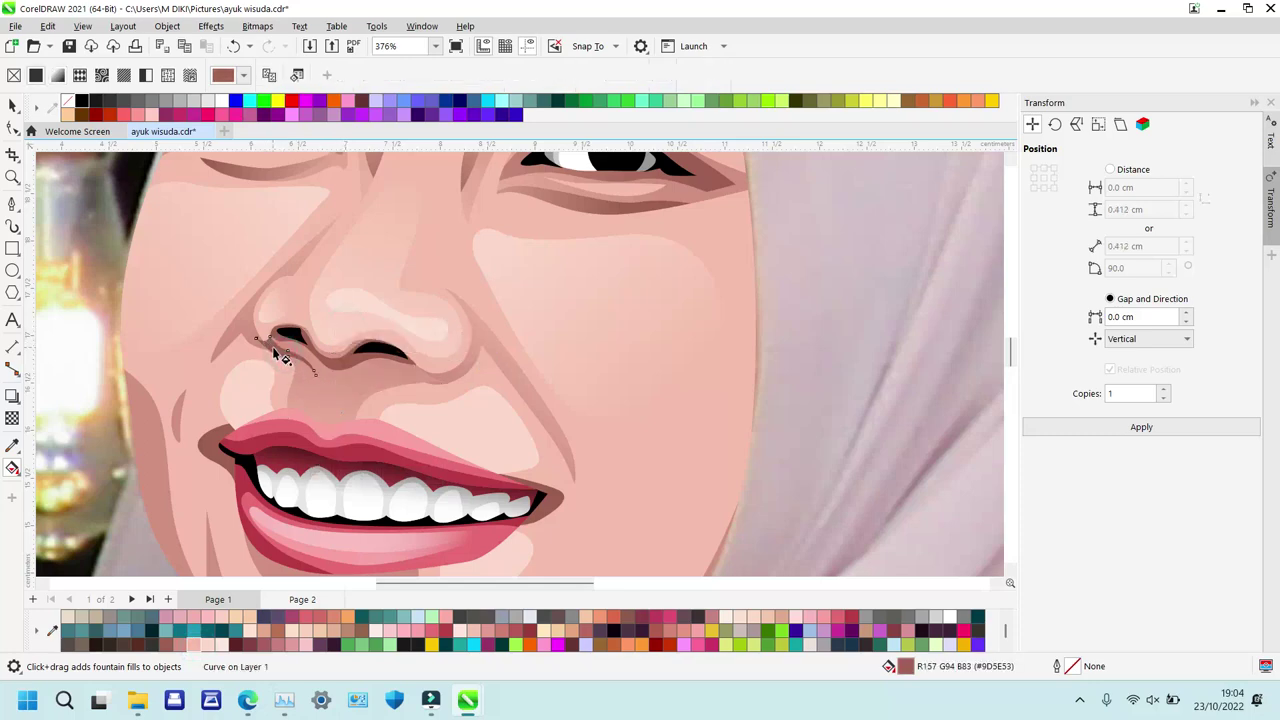
pyautogui.moveTo(290, 330); pyautogui.dragTo(287, 396)
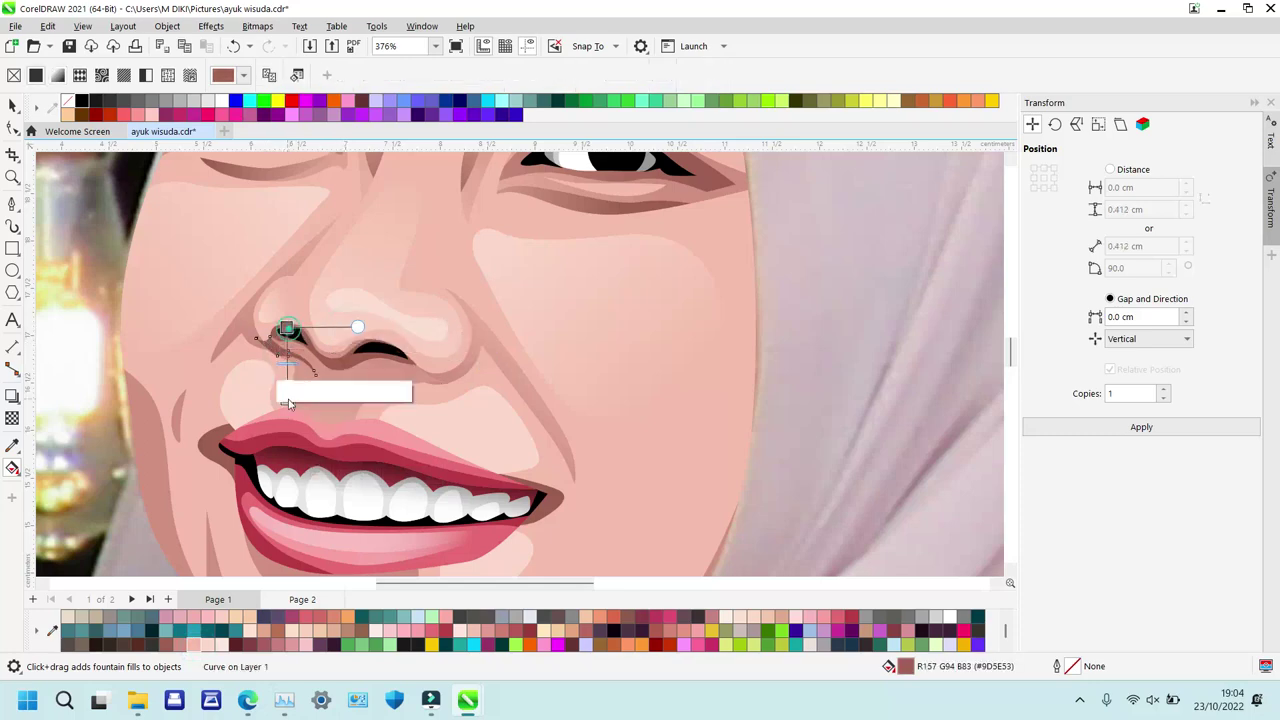
pyautogui.click(195, 650)
pyautogui.moveTo(287, 329); pyautogui.dragTo(282, 302)
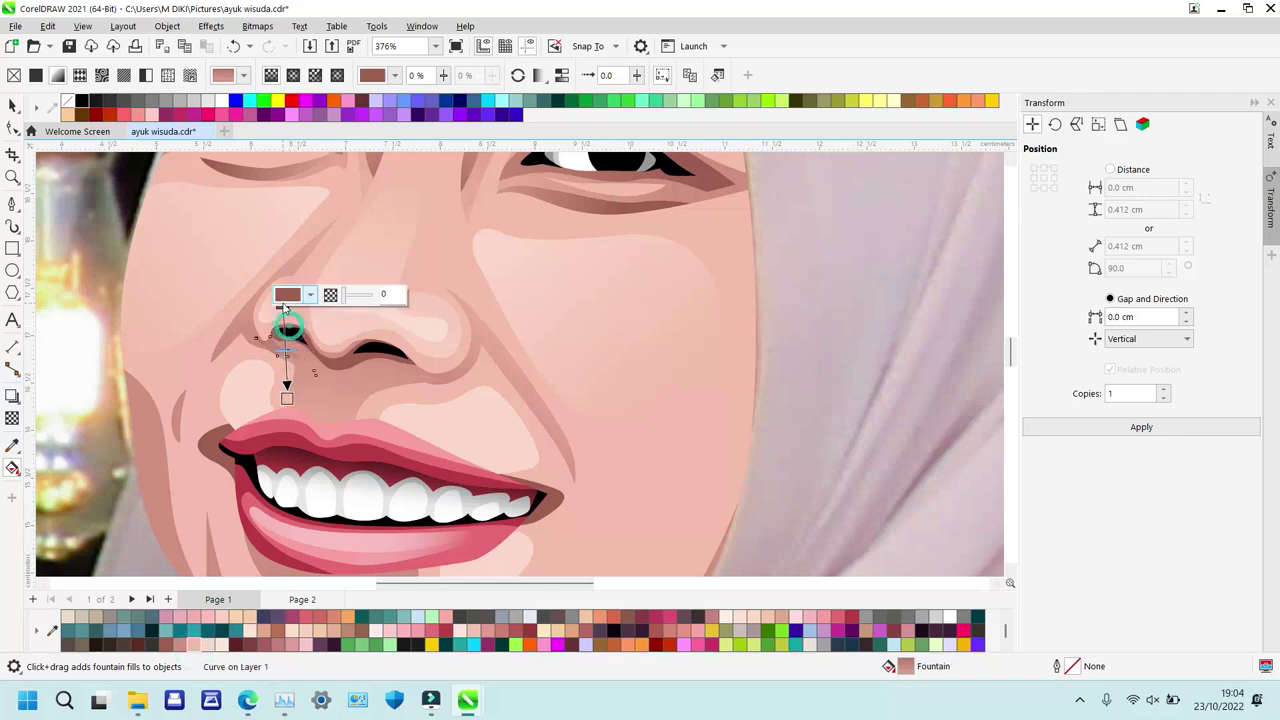
pyautogui.moveTo(287, 397); pyautogui.dragTo(290, 450)
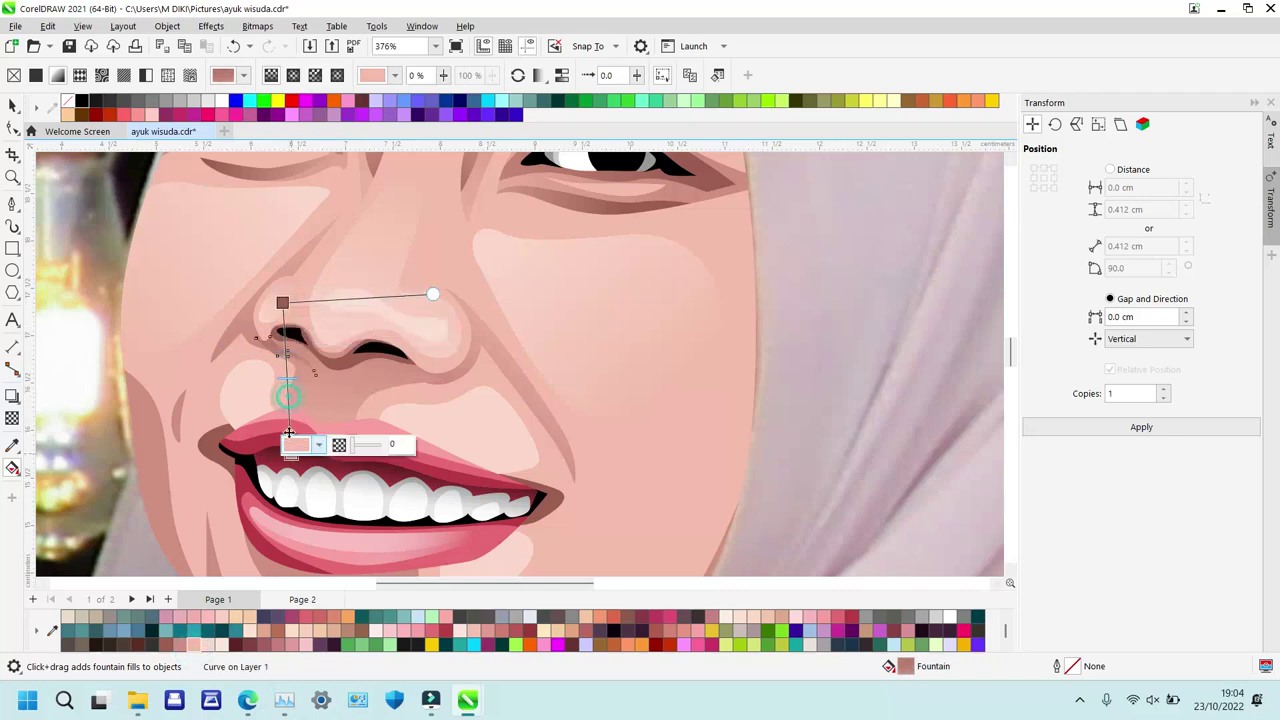
# Fade both highlights above the upper lip from pale pink at the lip into the skin tone at their outer edges with linear fountain fills.
pyautogui.scroll(-3, 491, 374)
pyautogui.scroll(1, 460, 355)
pyautogui.click(245, 312)
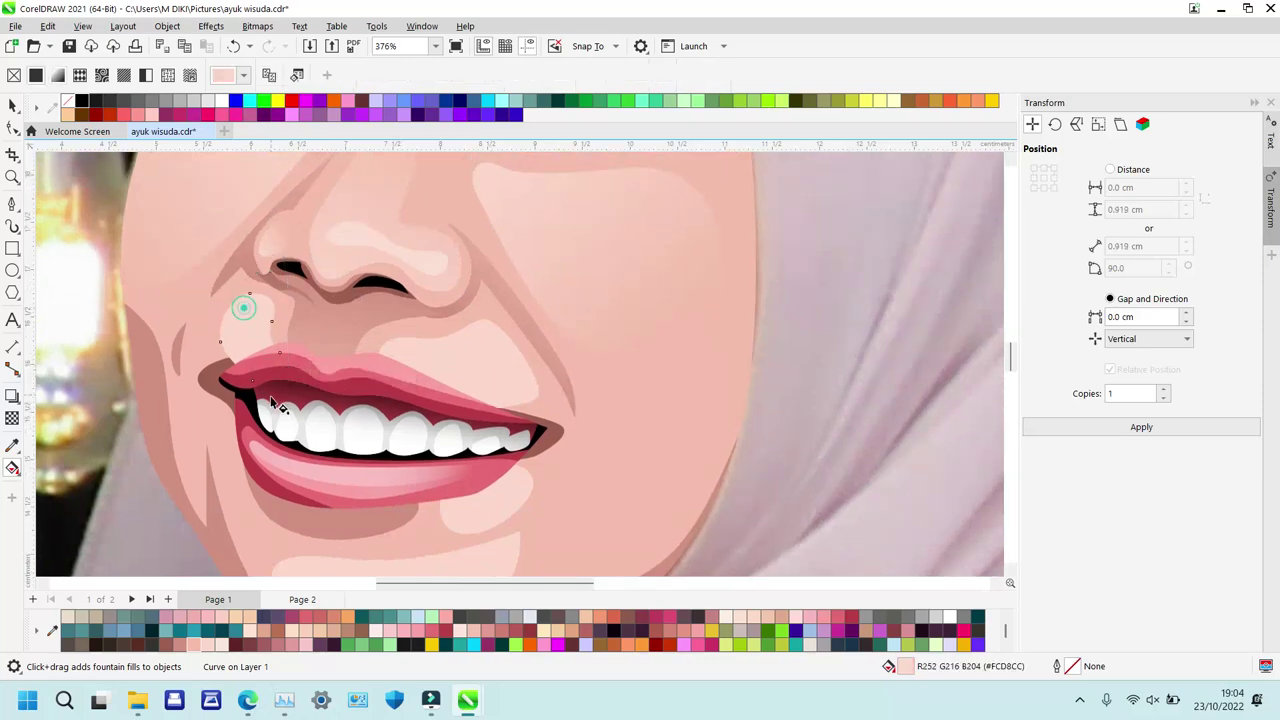
pyautogui.moveTo(255, 358); pyautogui.dragTo(237, 250)
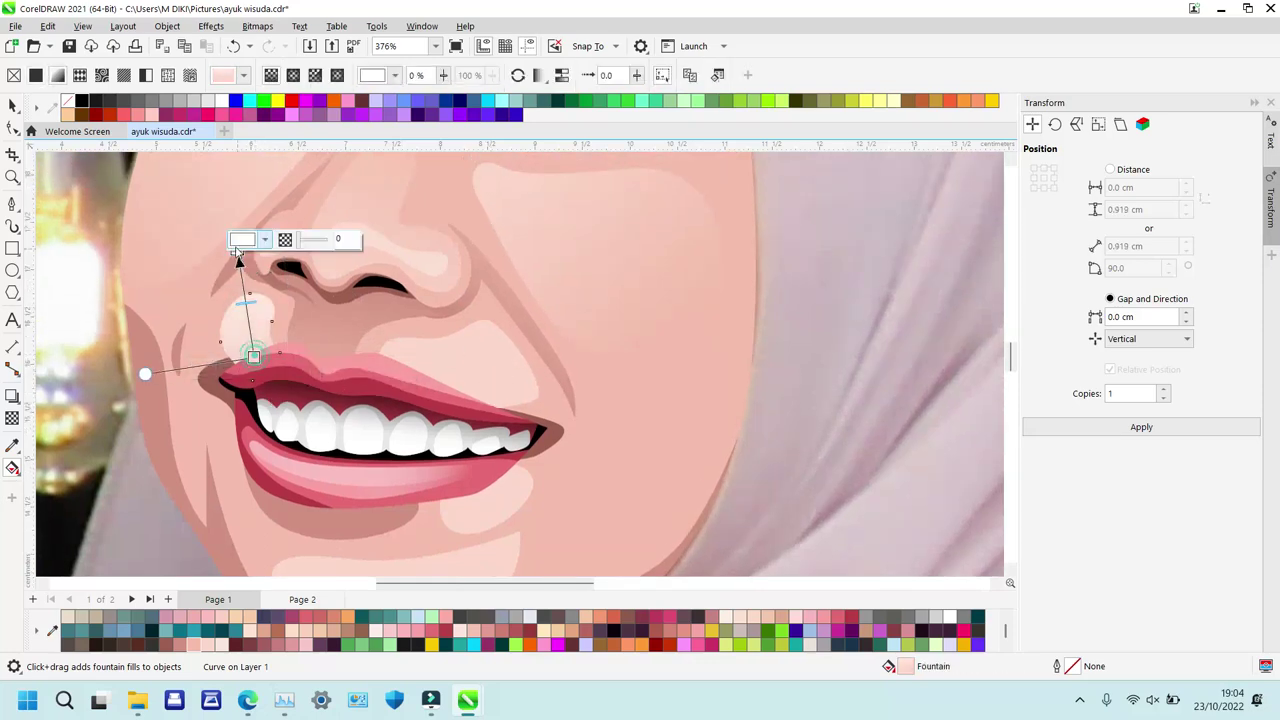
pyautogui.click(187, 646)
pyautogui.moveTo(237, 250); pyautogui.dragTo(246, 274)
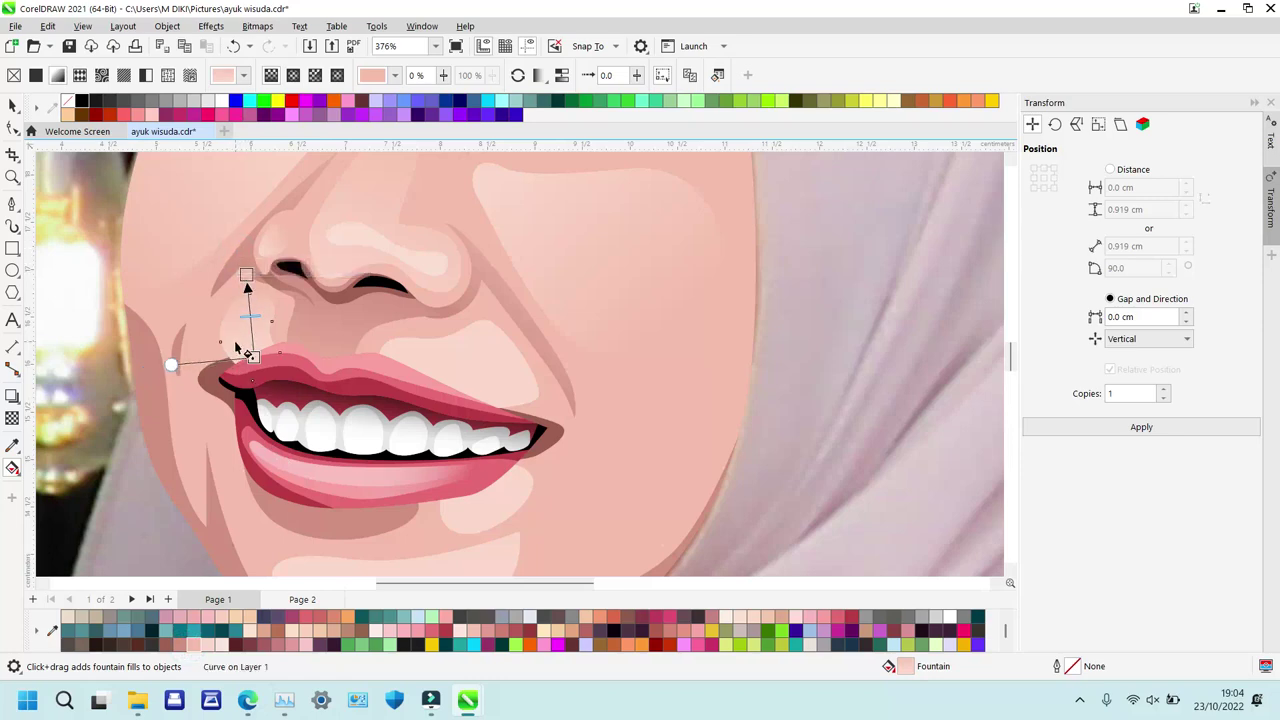
pyautogui.moveTo(420, 401); pyautogui.dragTo(515, 326)
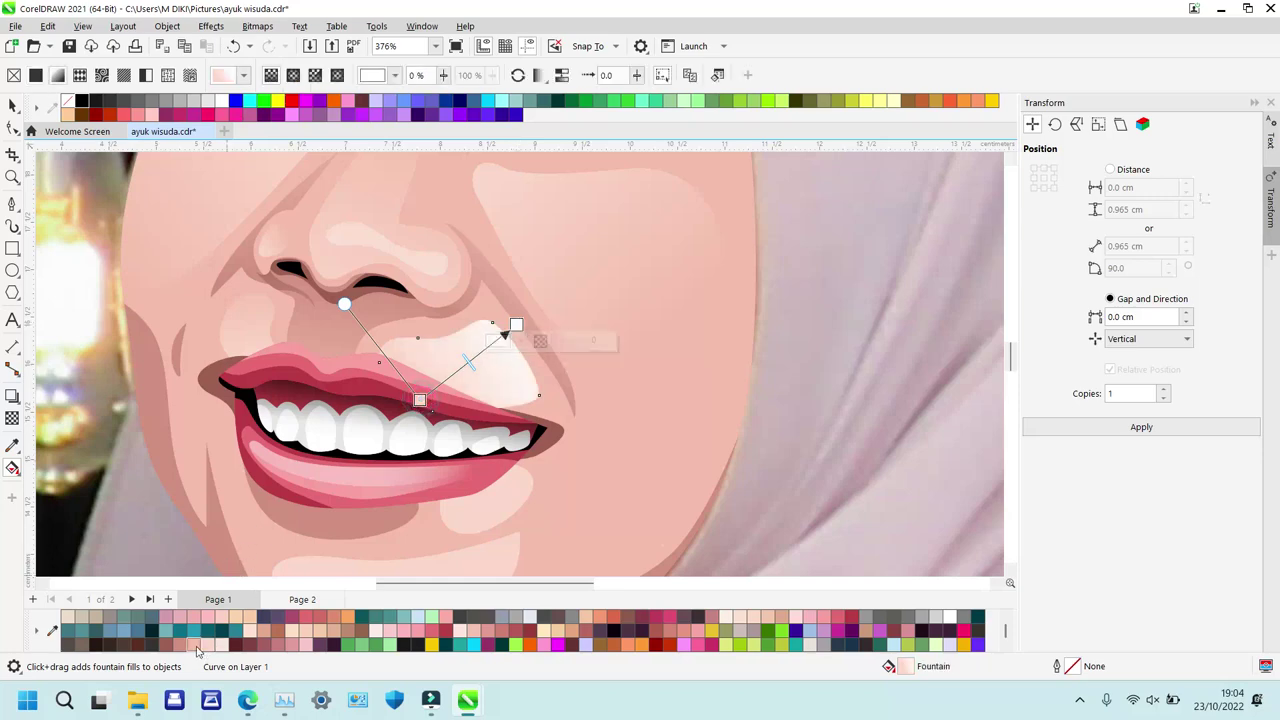
pyautogui.moveTo(198, 651); pyautogui.dragTo(501, 328)
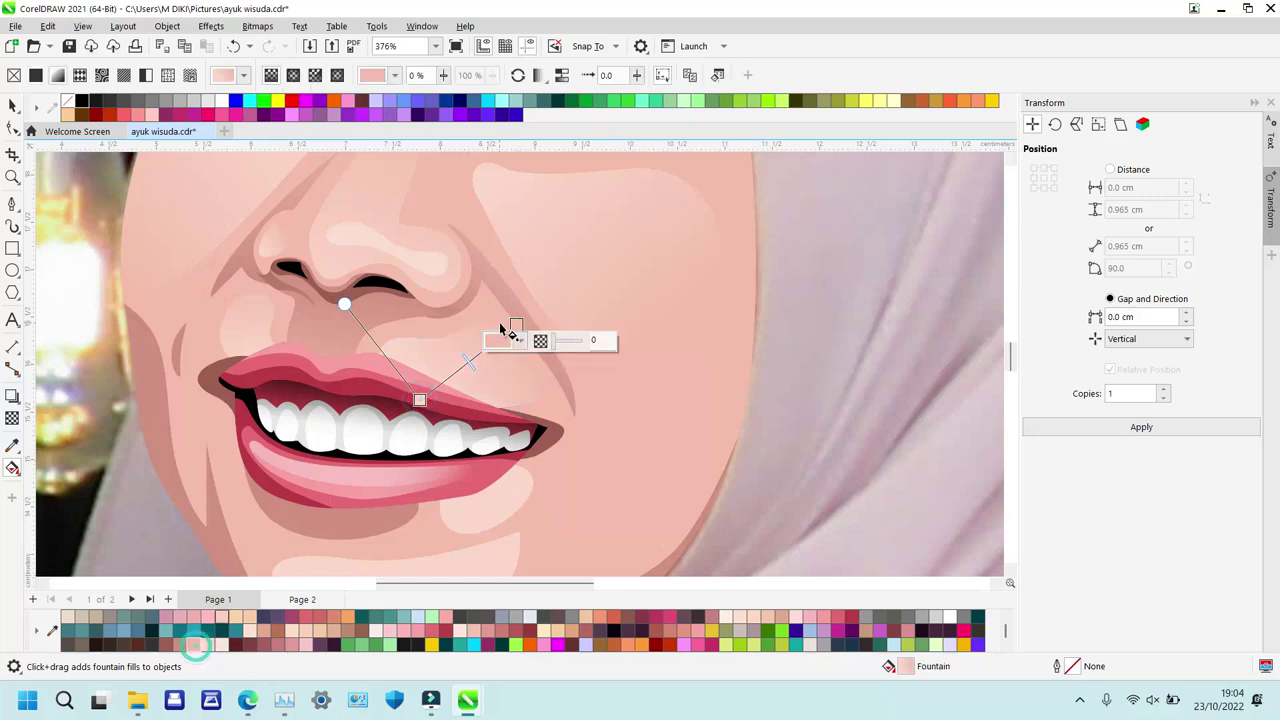
# Apply linear fountain fills to both mouth corner shadows, from dark brown inside the mouth to the skin tone beyond each corner.
pyautogui.click(228, 376)
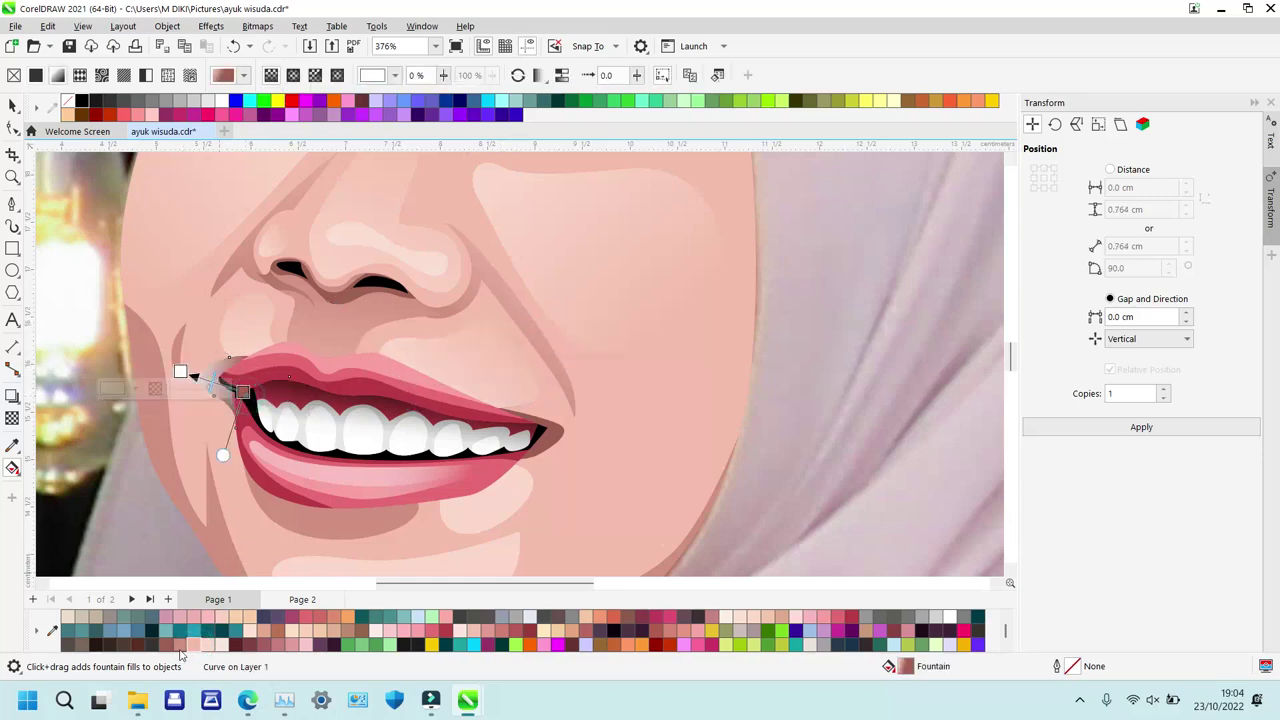
pyautogui.moveTo(197, 651); pyautogui.dragTo(172, 362)
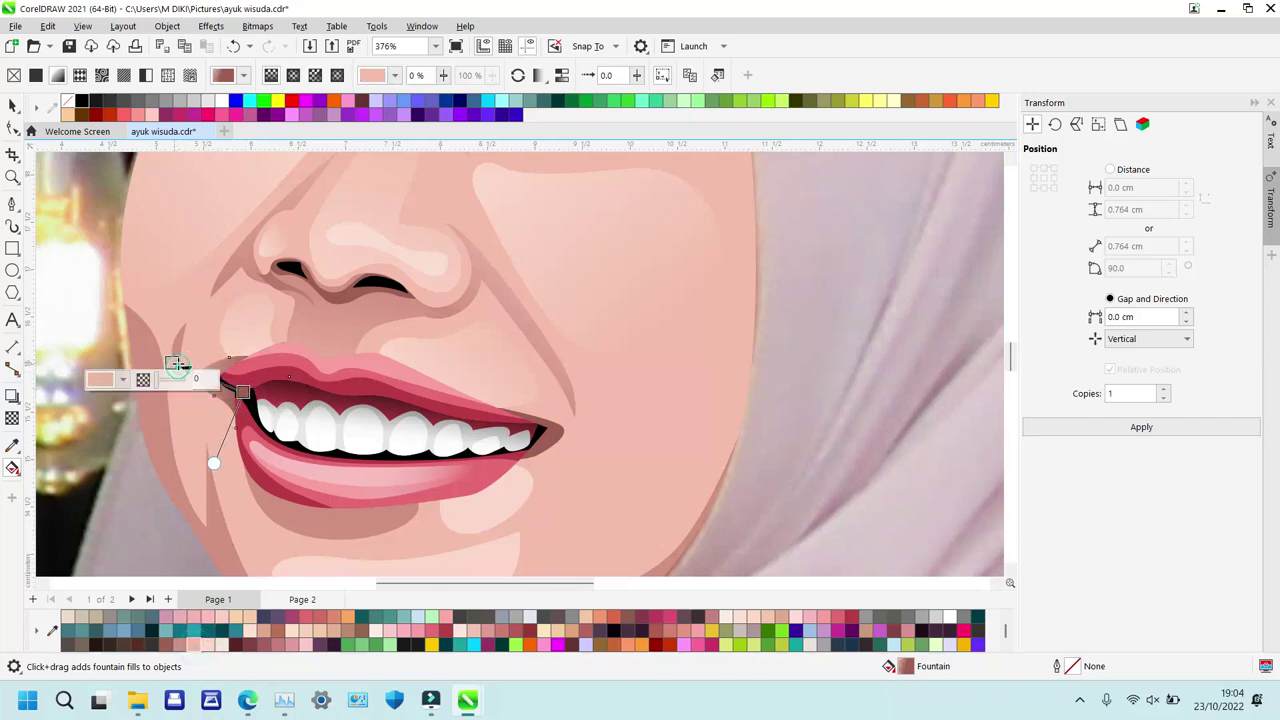
pyautogui.moveTo(244, 391); pyautogui.dragTo(270, 395)
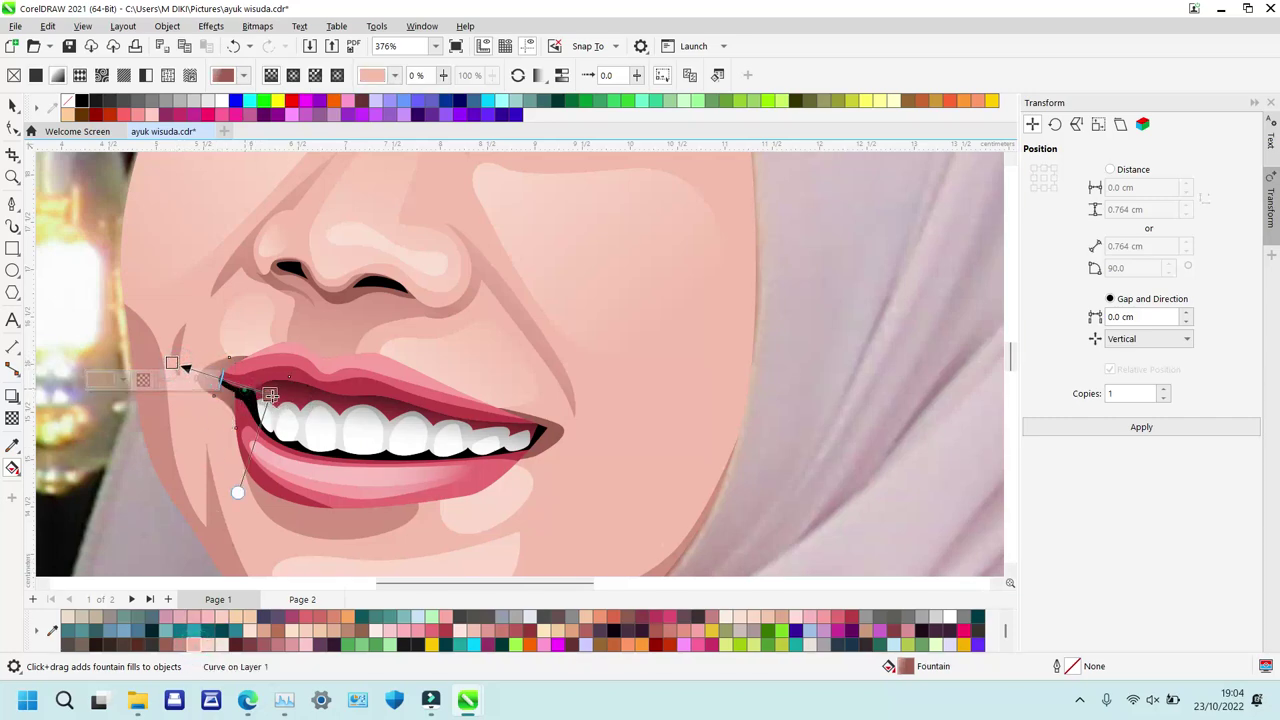
pyautogui.click(552, 440)
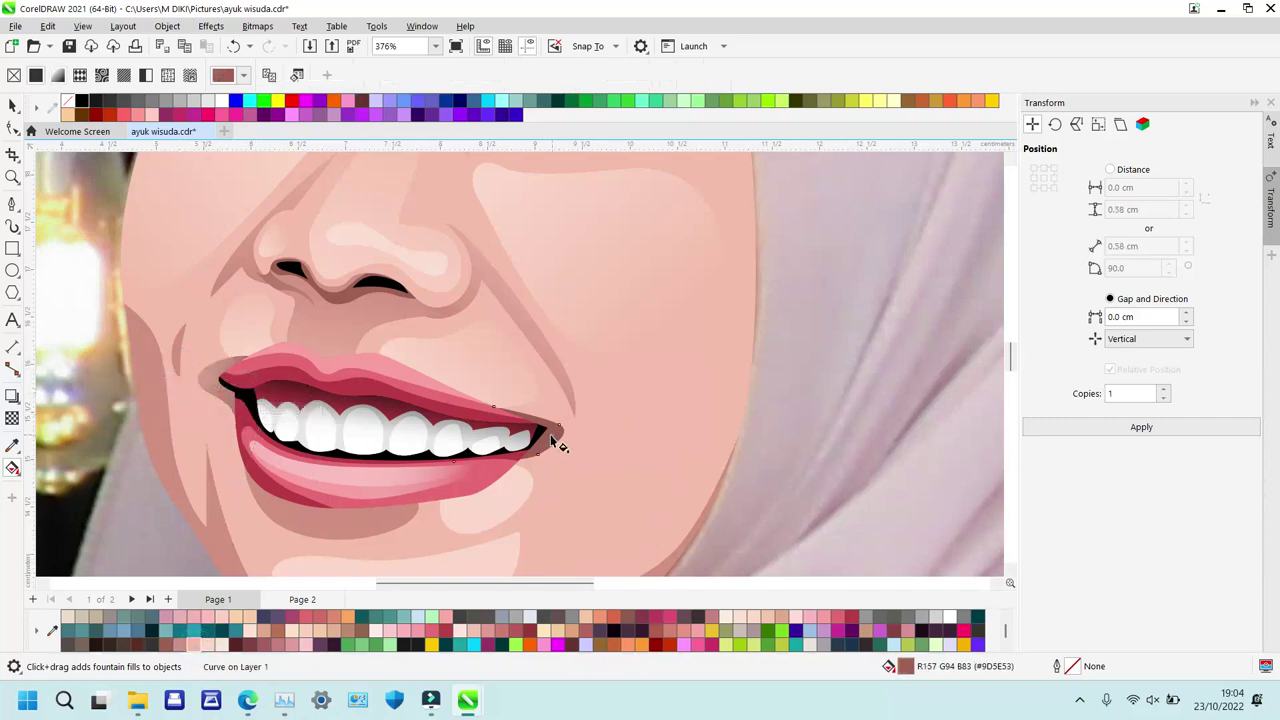
pyautogui.click(193, 644)
pyautogui.moveTo(578, 433); pyautogui.dragTo(619, 428)
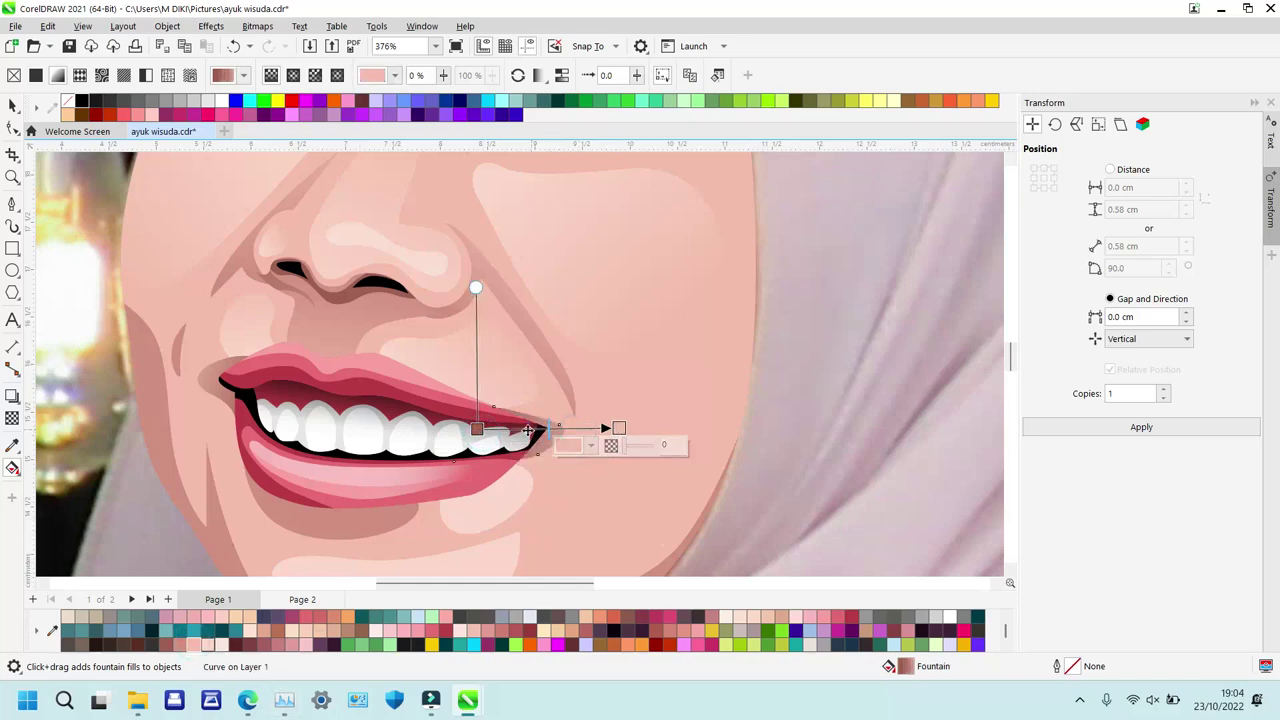
pyautogui.moveTo(477, 429); pyautogui.dragTo(480, 440)
# Give the shadow below the lower lip a linear fountain fill, from its dark tone at the lip to the skin tone toward the chin.
pyautogui.click(337, 524)
pyautogui.moveTo(330, 489); pyautogui.dragTo(342, 577)
pyautogui.click(197, 647)
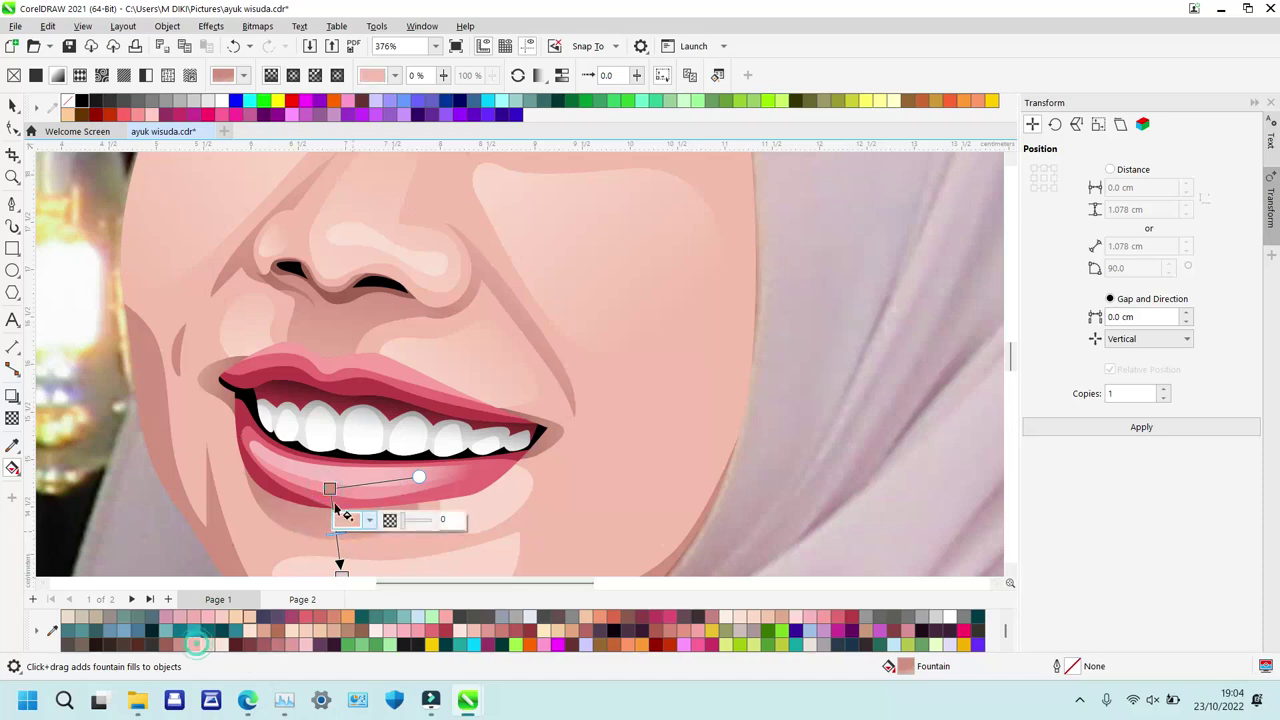
pyautogui.moveTo(330, 489); pyautogui.dragTo(334, 508)
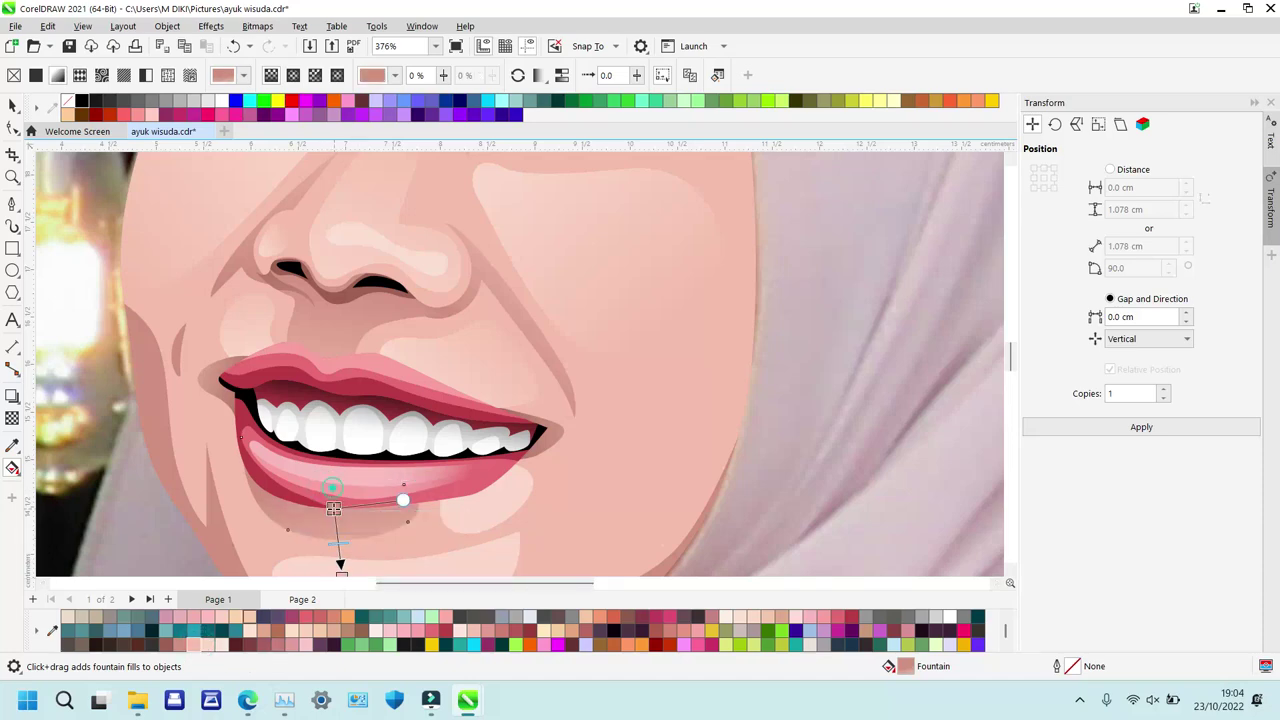
pyautogui.click(342, 571)
# Fade the highlight beside the lower lip's right end from pale pink at the lip into the skin tone at its lower outer edge.
pyautogui.click(467, 515)
pyautogui.moveTo(490, 490); pyautogui.dragTo(527, 536)
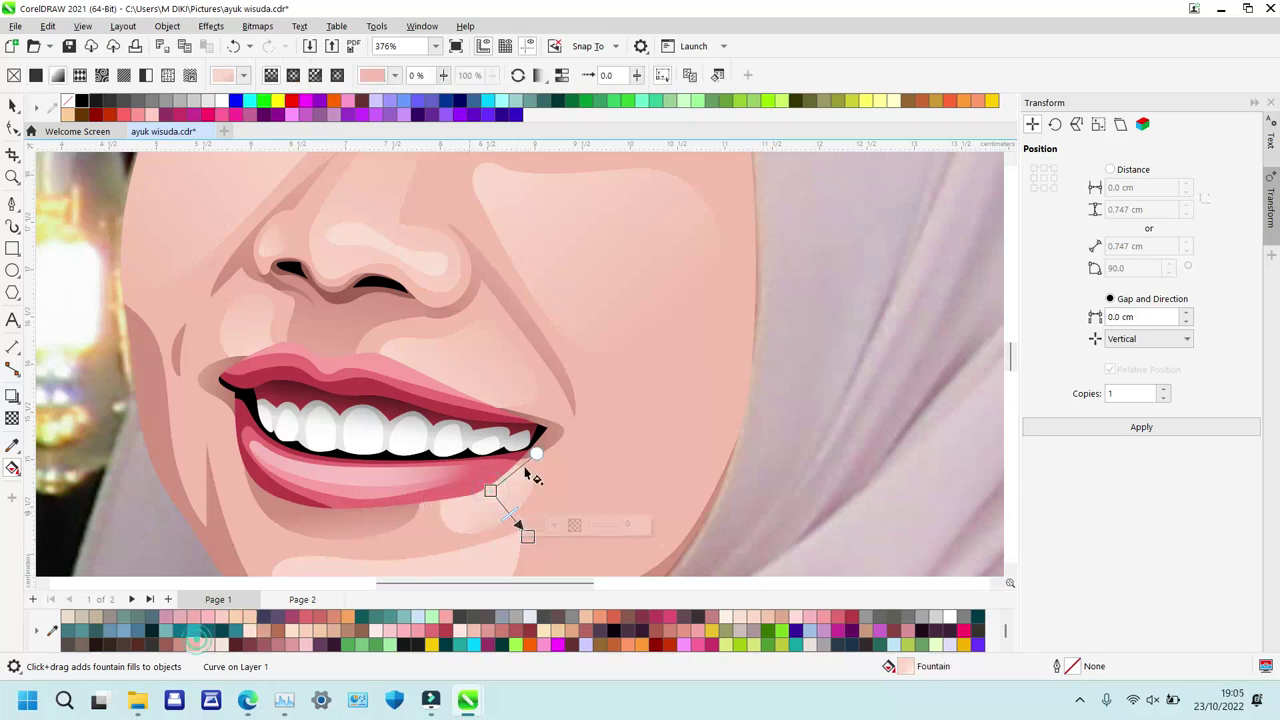
pyautogui.moveTo(490, 490); pyautogui.dragTo(462, 452)
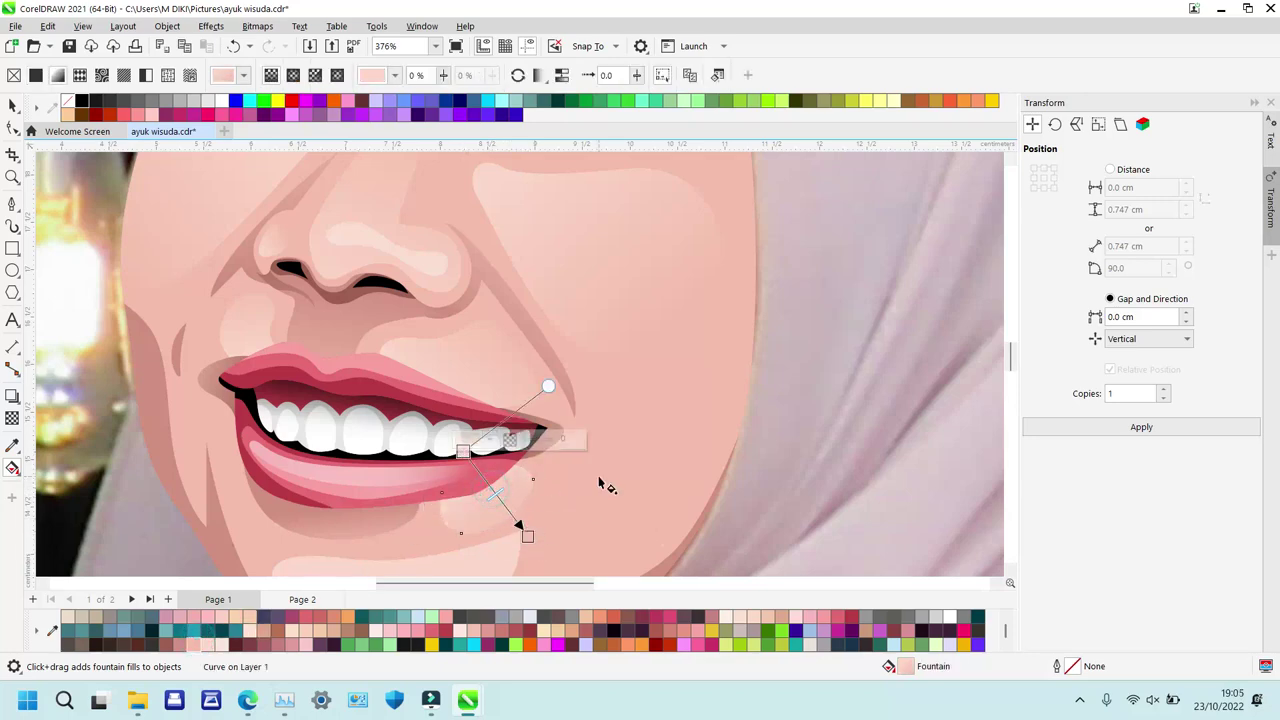
# Fade the chin highlight from pale pink at its left end into the skin tone at its right end with a linear fountain fill.
pyautogui.scroll(-3, 603, 486)
pyautogui.click(391, 466)
pyautogui.moveTo(343, 467); pyautogui.dragTo(505, 423)
pyautogui.click(196, 646)
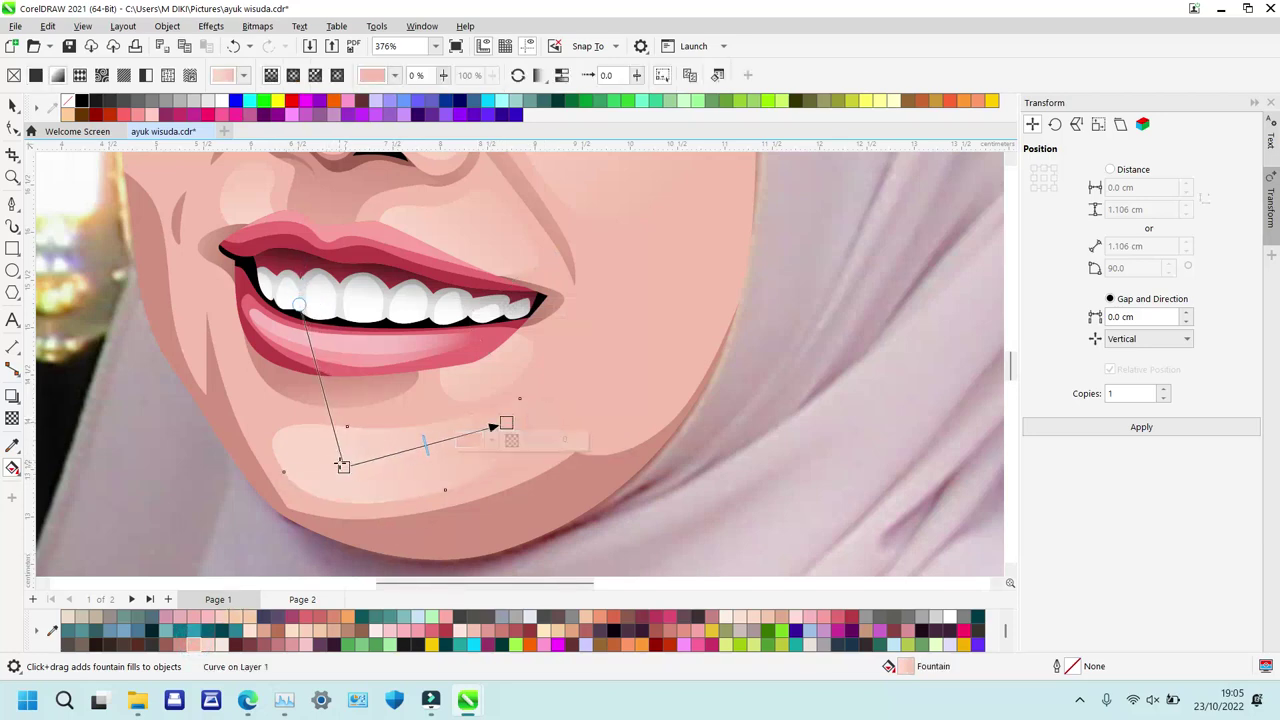
pyautogui.moveTo(343, 465); pyautogui.dragTo(304, 461)
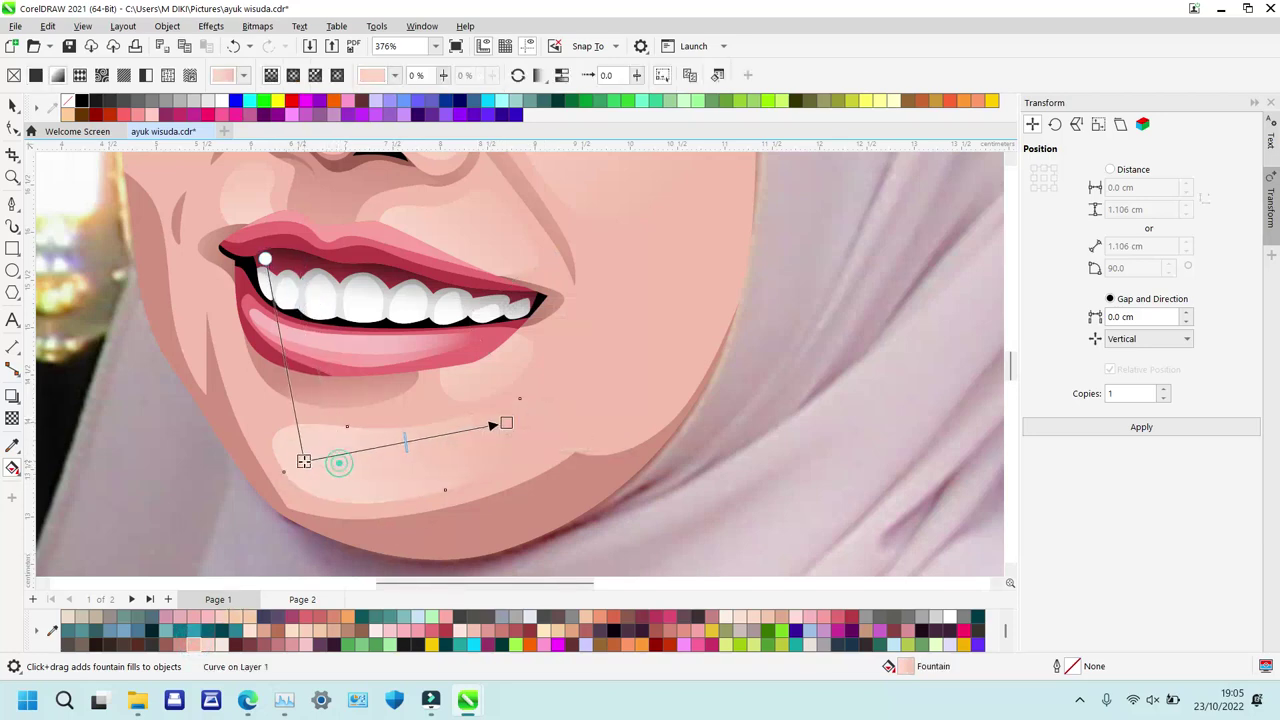
# Give the shadow under the chin a linear fountain fill, from its dark tone at the jaw edge to the skin tone up toward the cheek.
pyautogui.click(564, 516)
pyautogui.moveTo(588, 519); pyautogui.dragTo(521, 436)
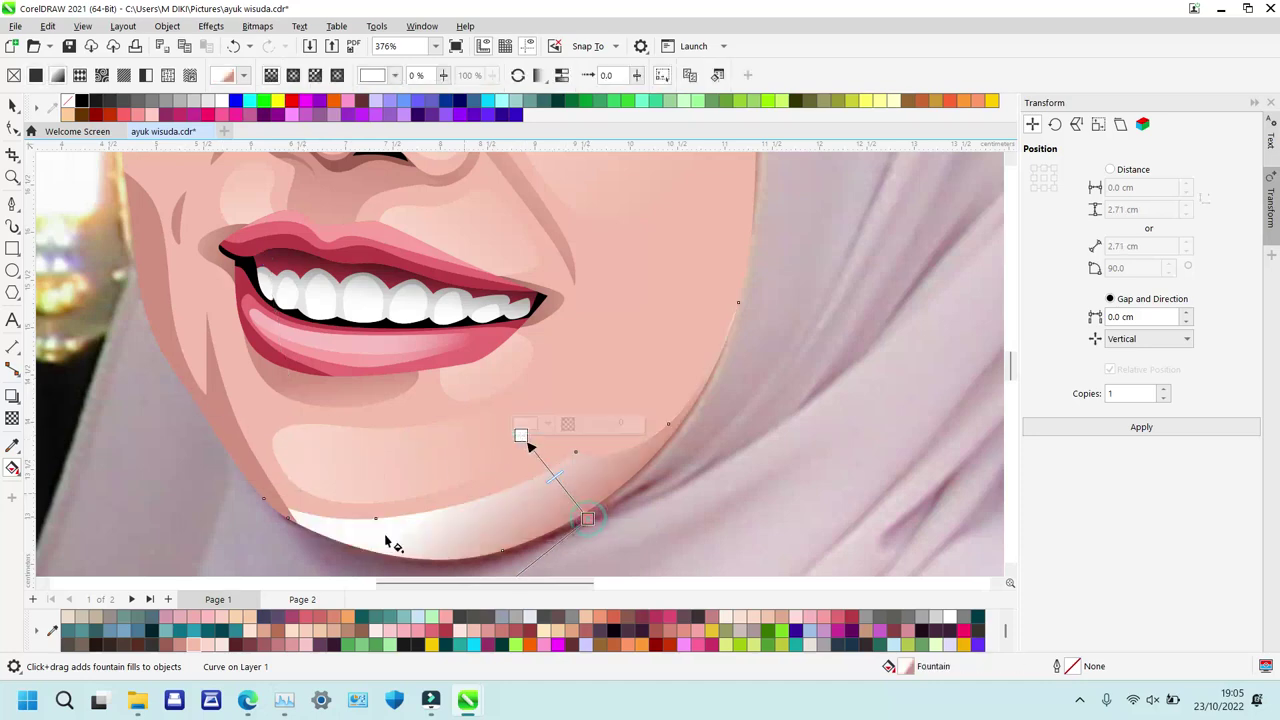
pyautogui.click(193, 627)
pyautogui.moveTo(522, 438); pyautogui.dragTo(556, 373)
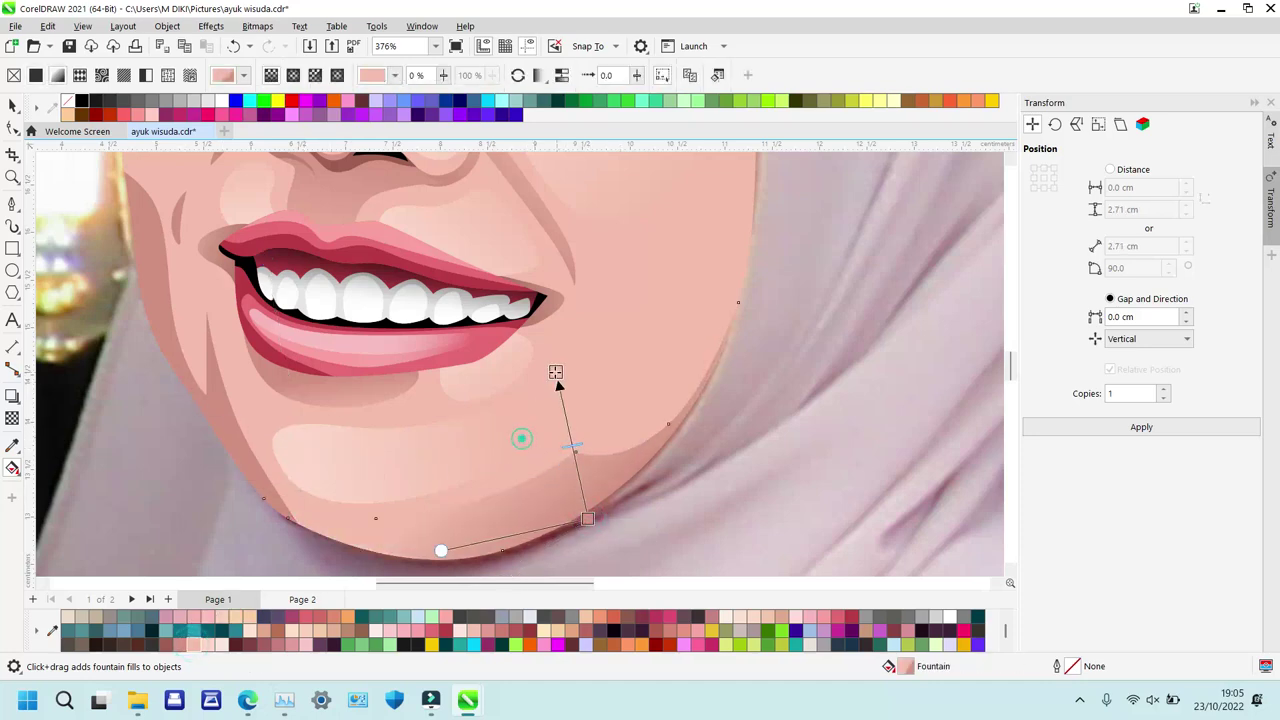
pyautogui.moveTo(588, 519); pyautogui.dragTo(581, 491)
pyautogui.moveTo(557, 372); pyautogui.dragTo(558, 405)
pyautogui.moveTo(581, 491); pyautogui.dragTo(583, 500)
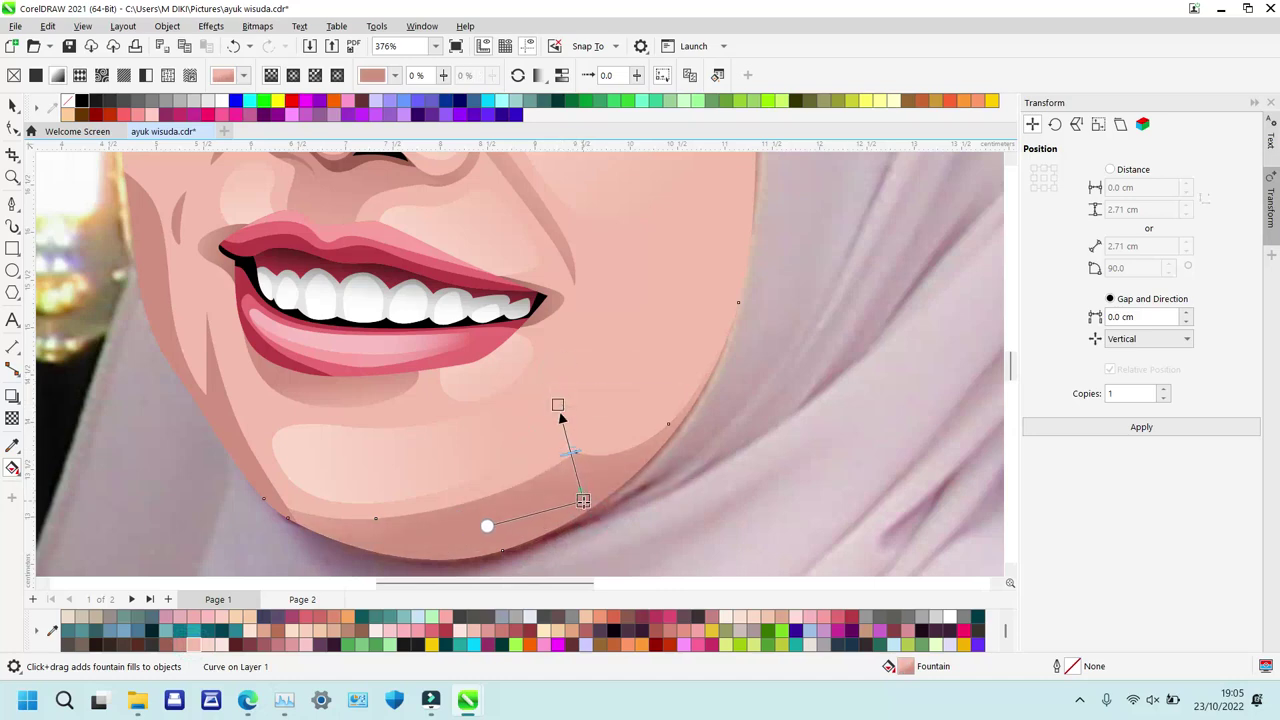
# Give the shadow along the face's left jaw a linear fountain fill, from its dark tone at the outer edge to the skin tone toward the mouth.
pyautogui.click(223, 397)
pyautogui.moveTo(220, 338); pyautogui.dragTo(271, 300)
pyautogui.click(190, 648)
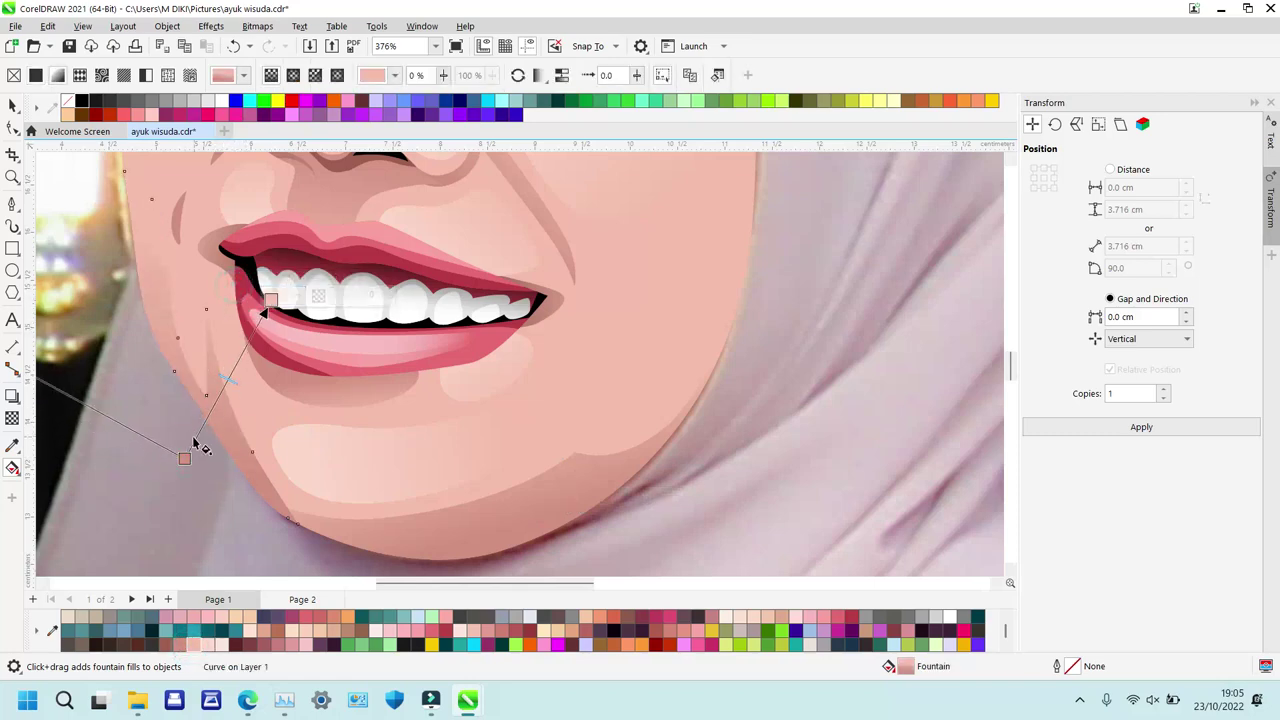
pyautogui.moveTo(185, 455); pyautogui.dragTo(189, 387)
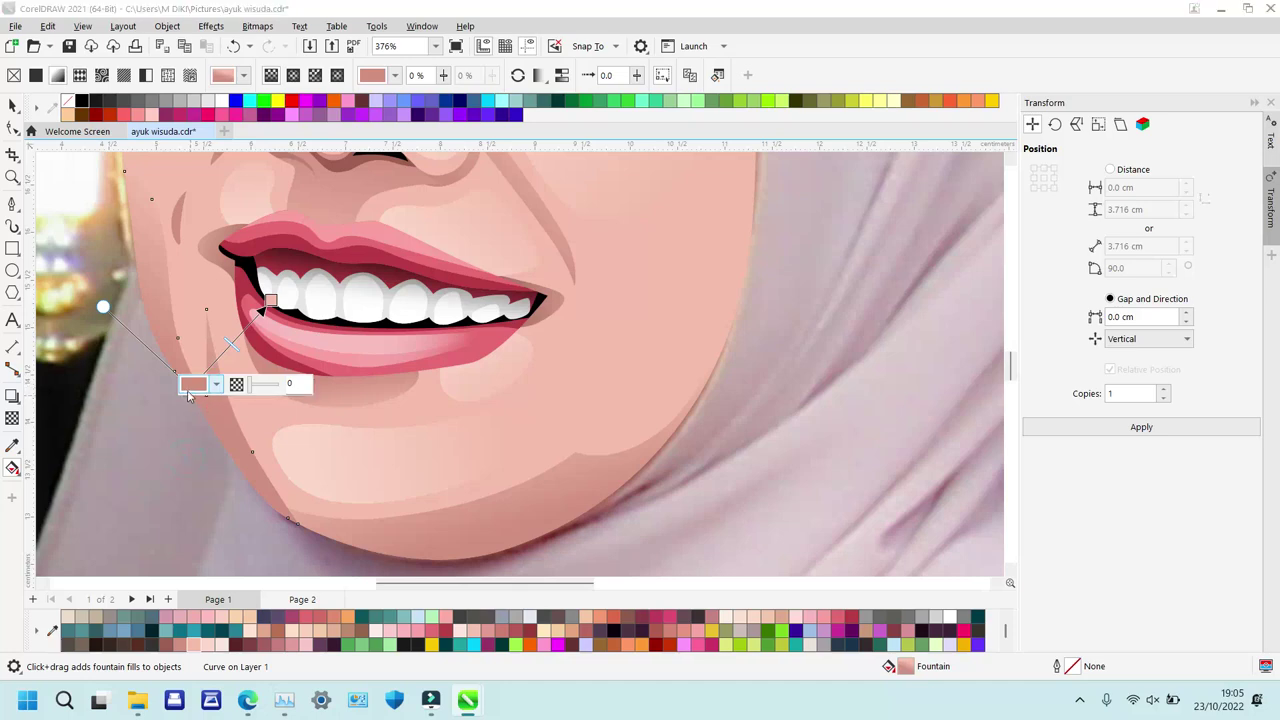
pyautogui.moveTo(184, 457); pyautogui.dragTo(267, 317)
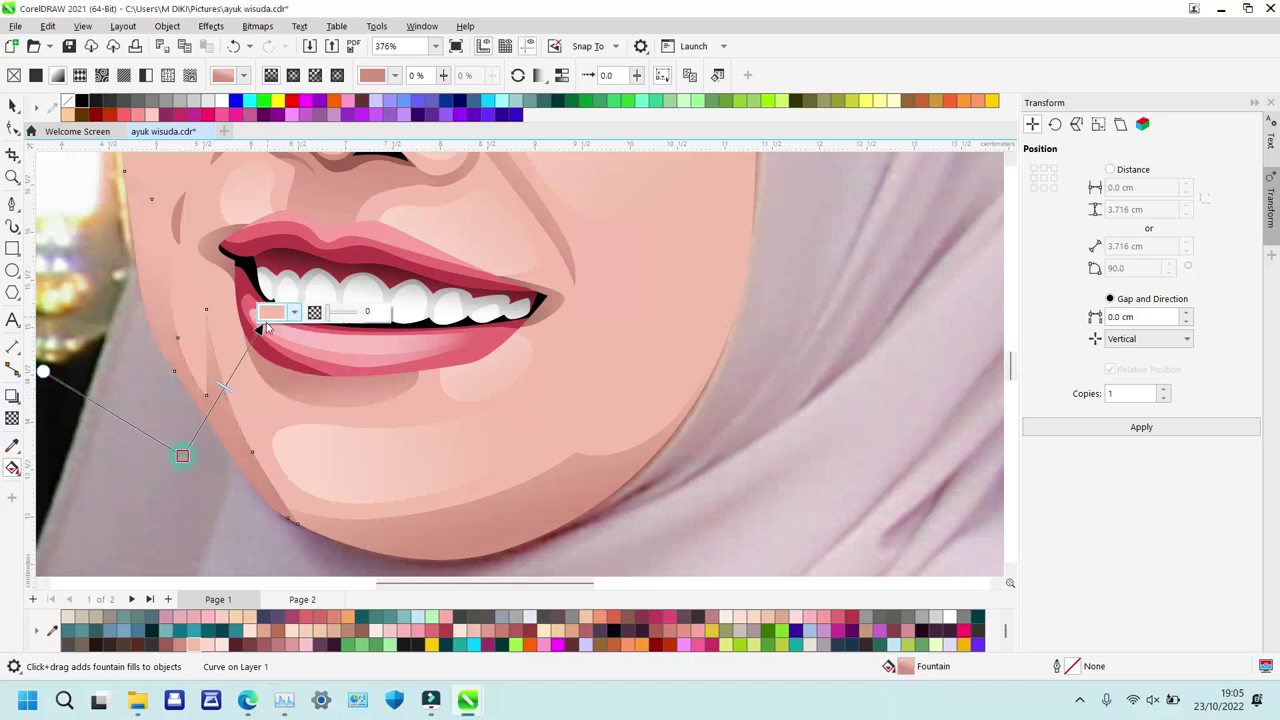
pyautogui.moveTo(183, 457); pyautogui.dragTo(184, 432)
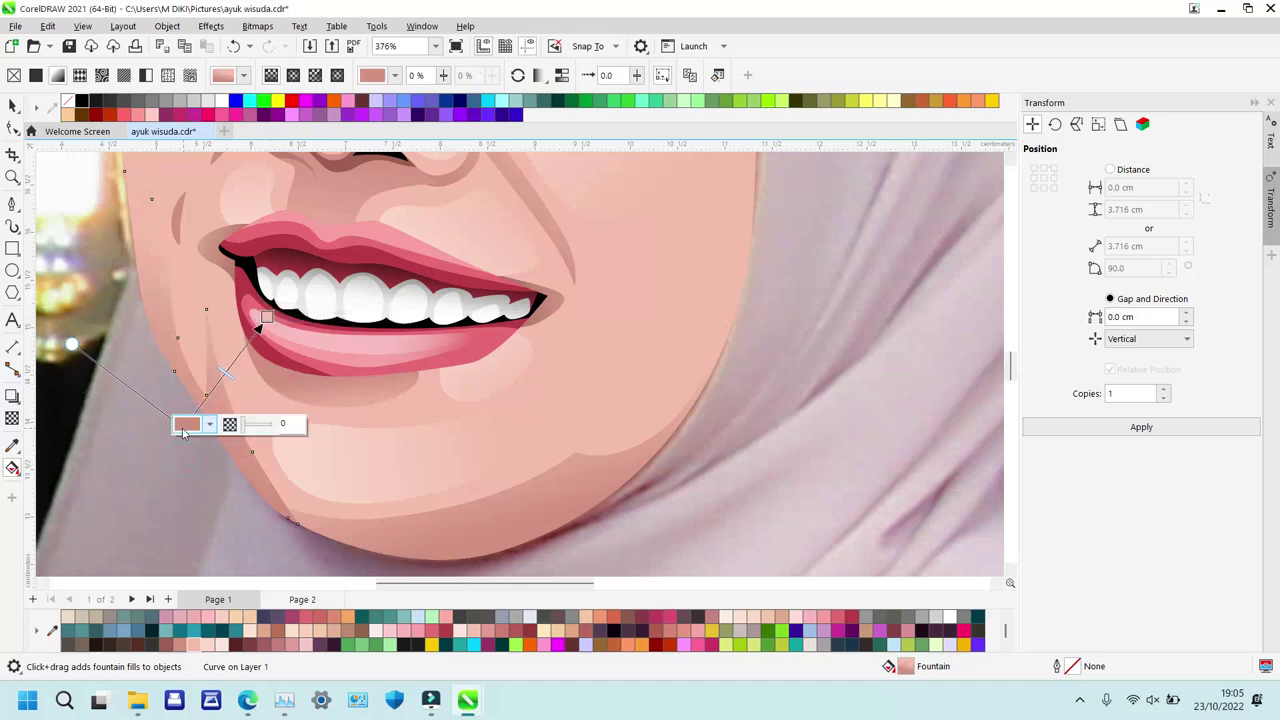
pyautogui.moveTo(264, 317); pyautogui.dragTo(276, 364)
# Adjust the fountain fill of the small highlight above the upper lip's left side so it runs diagonally from the lip and fades sooner.
pyautogui.press('z')
pyautogui.rightClick(459, 362)
pyautogui.scroll(-5, 459, 362)
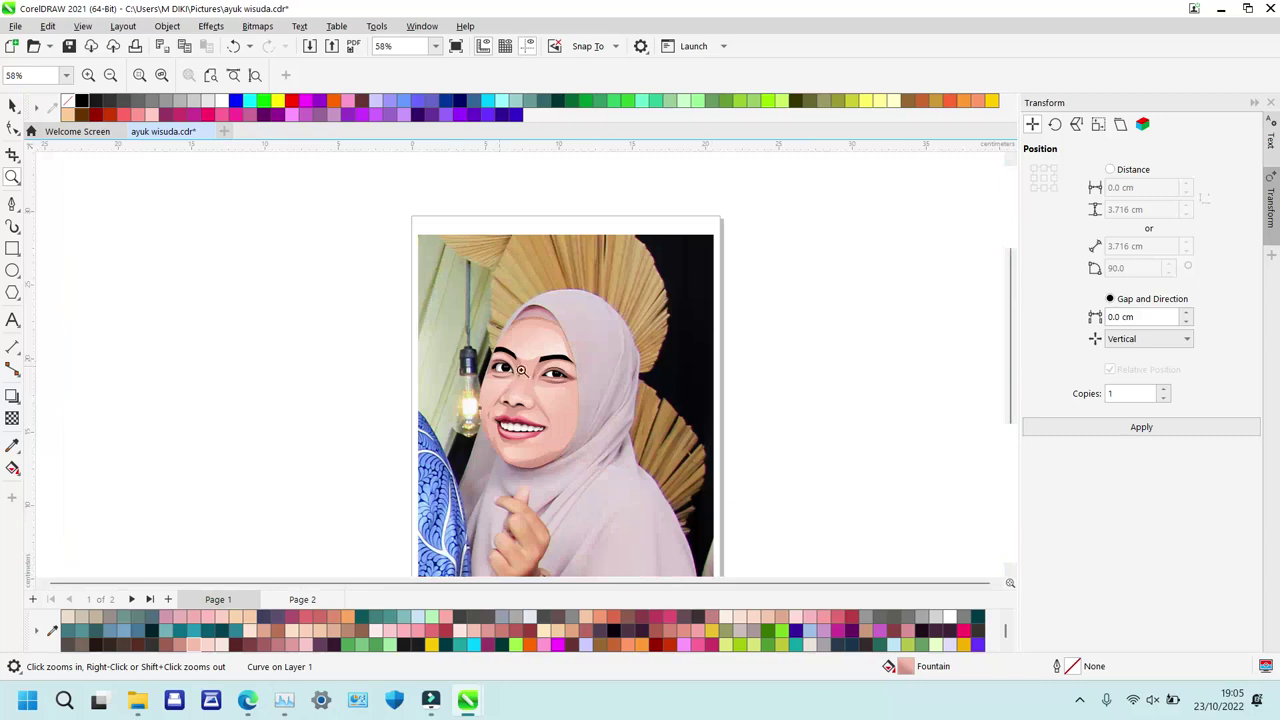
pyautogui.scroll(3, 481, 341)
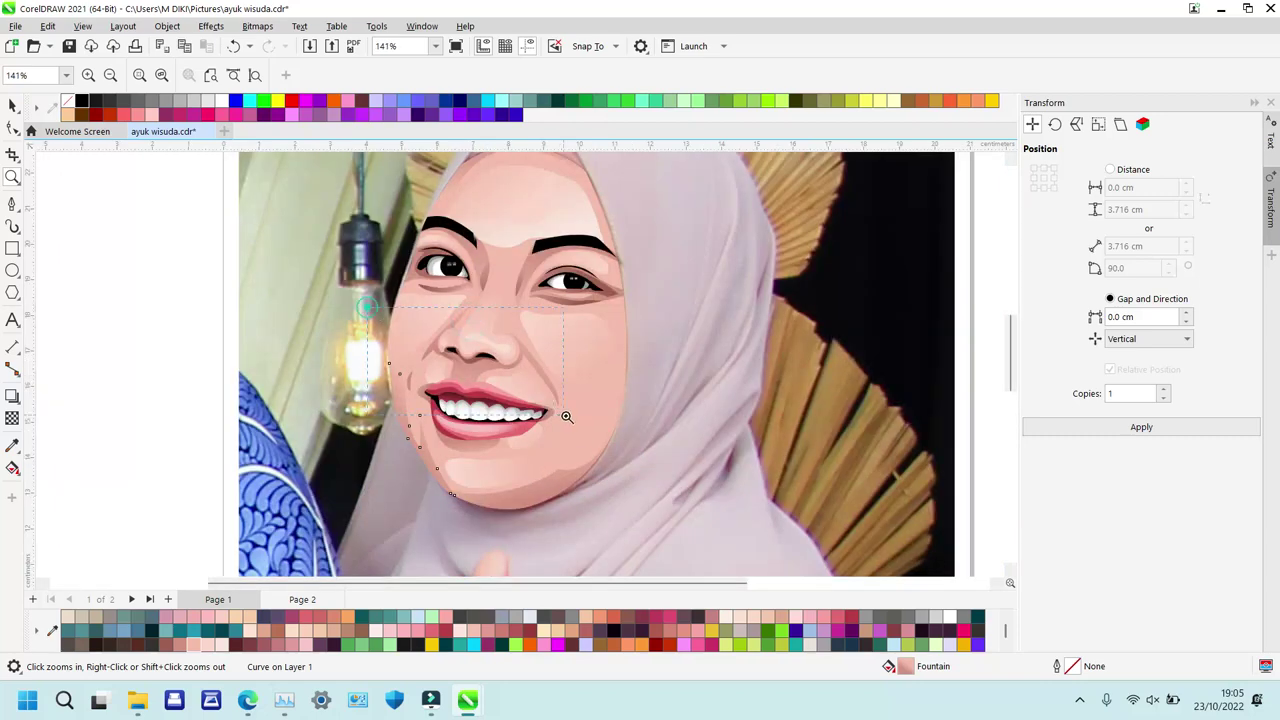
pyautogui.moveTo(367, 307); pyautogui.dragTo(566, 416)
pyautogui.press('space')
pyautogui.click(394, 402)
pyautogui.press('g')
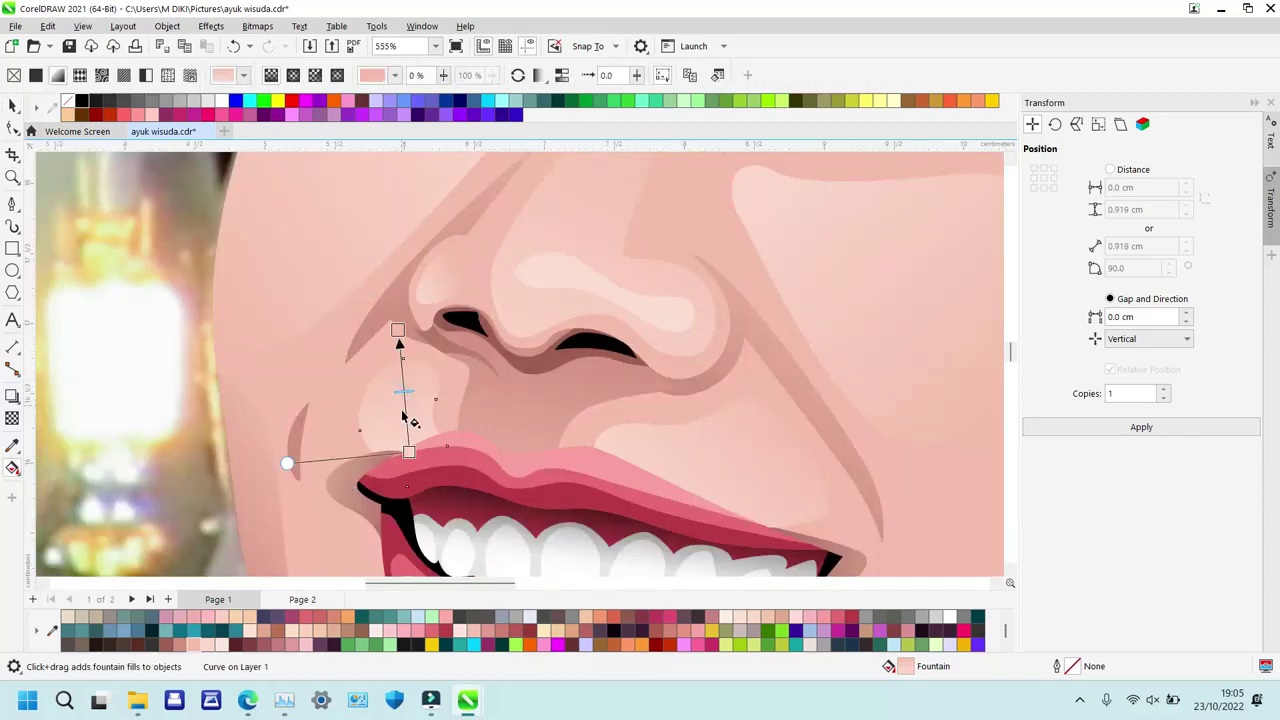
pyautogui.moveTo(413, 462); pyautogui.dragTo(454, 476)
pyautogui.moveTo(398, 331); pyautogui.dragTo(383, 378)
# Reposition the fountain fill of the shadow between nose and mouth so it runs from the base of the nose to the upper lip.
pyautogui.press('z')
pyautogui.scroll(-5, 601, 400)
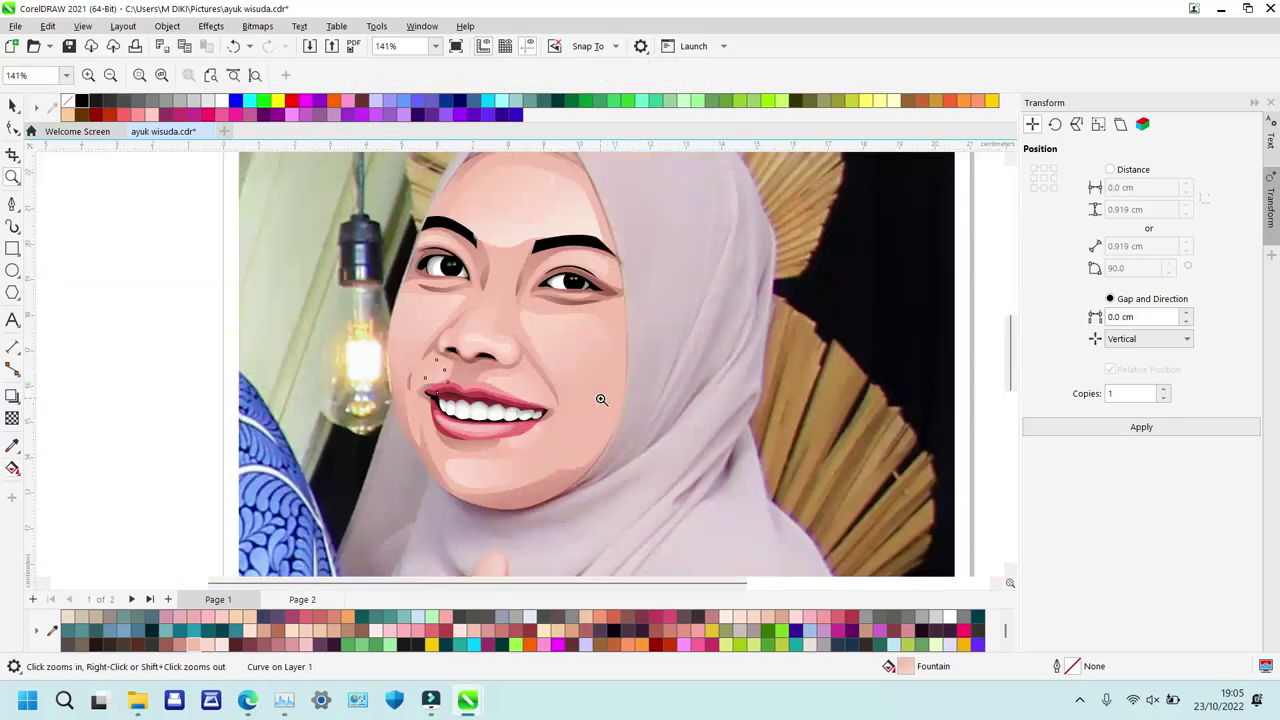
pyautogui.moveTo(532, 371); pyautogui.dragTo(587, 410)
pyautogui.press('space')
pyautogui.click(408, 413)
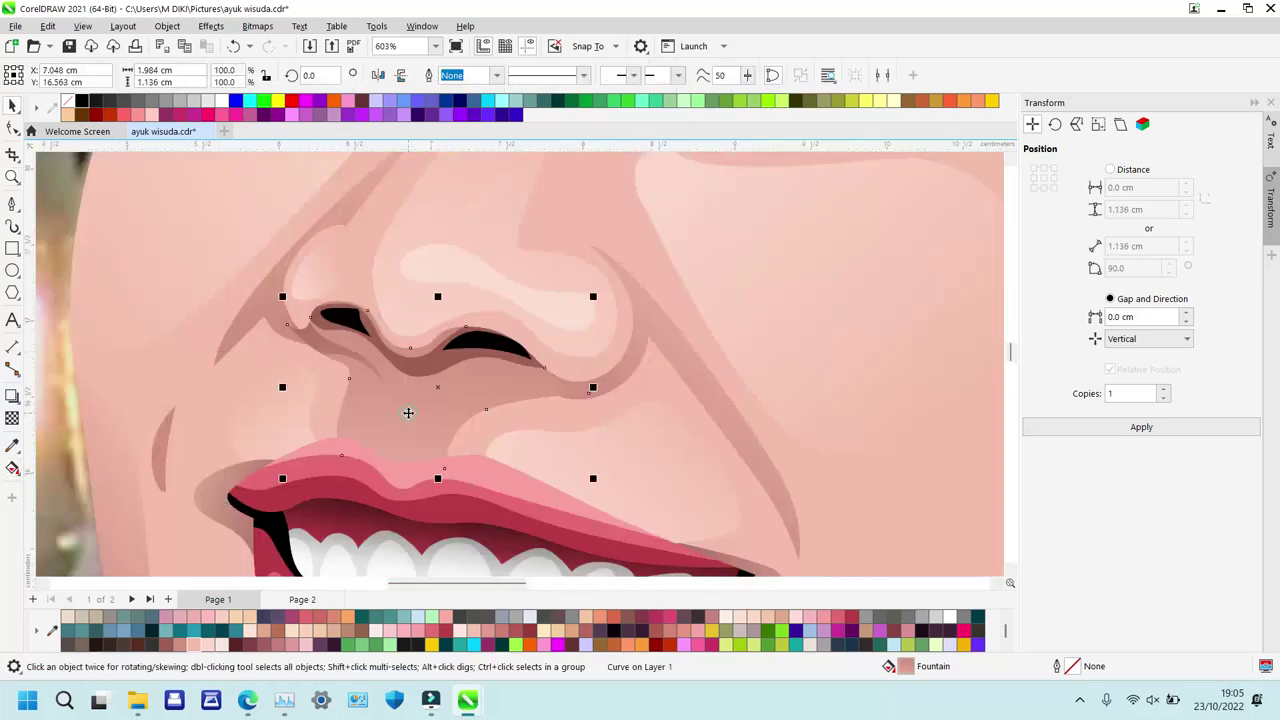
pyautogui.press('g')
pyautogui.moveTo(428, 331); pyautogui.dragTo(421, 368)
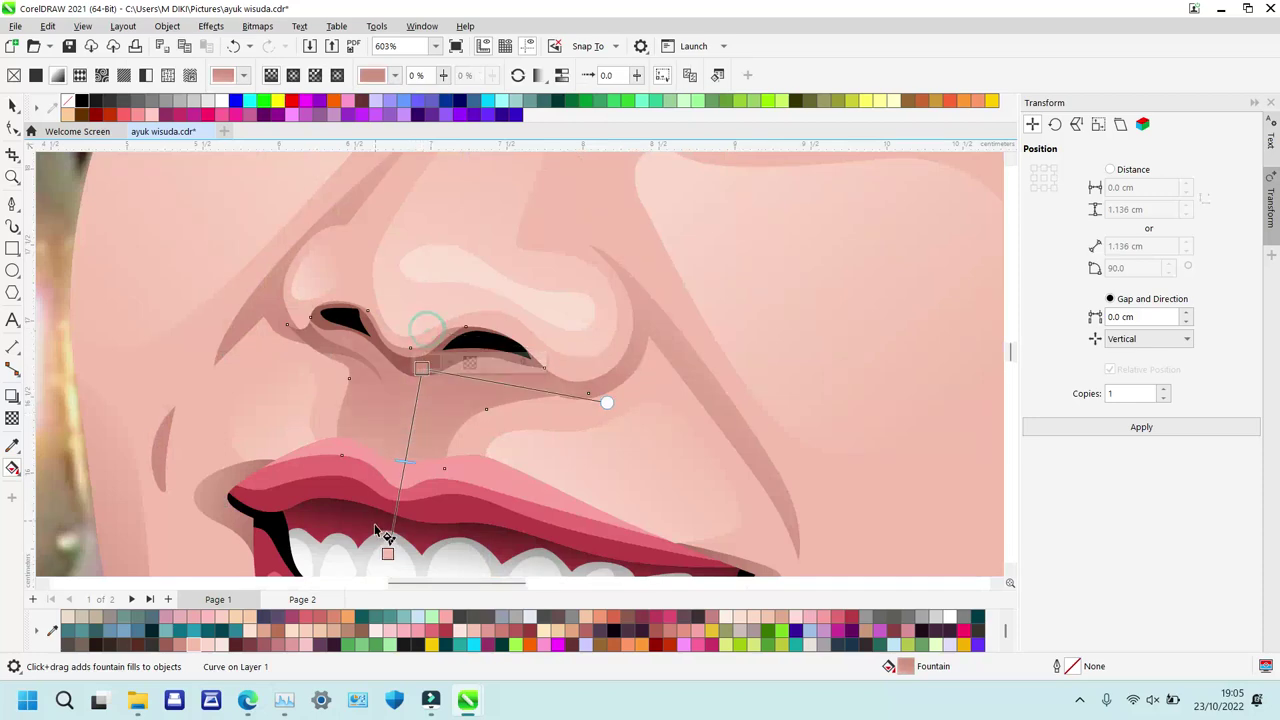
pyautogui.moveTo(389, 550); pyautogui.dragTo(404, 478)
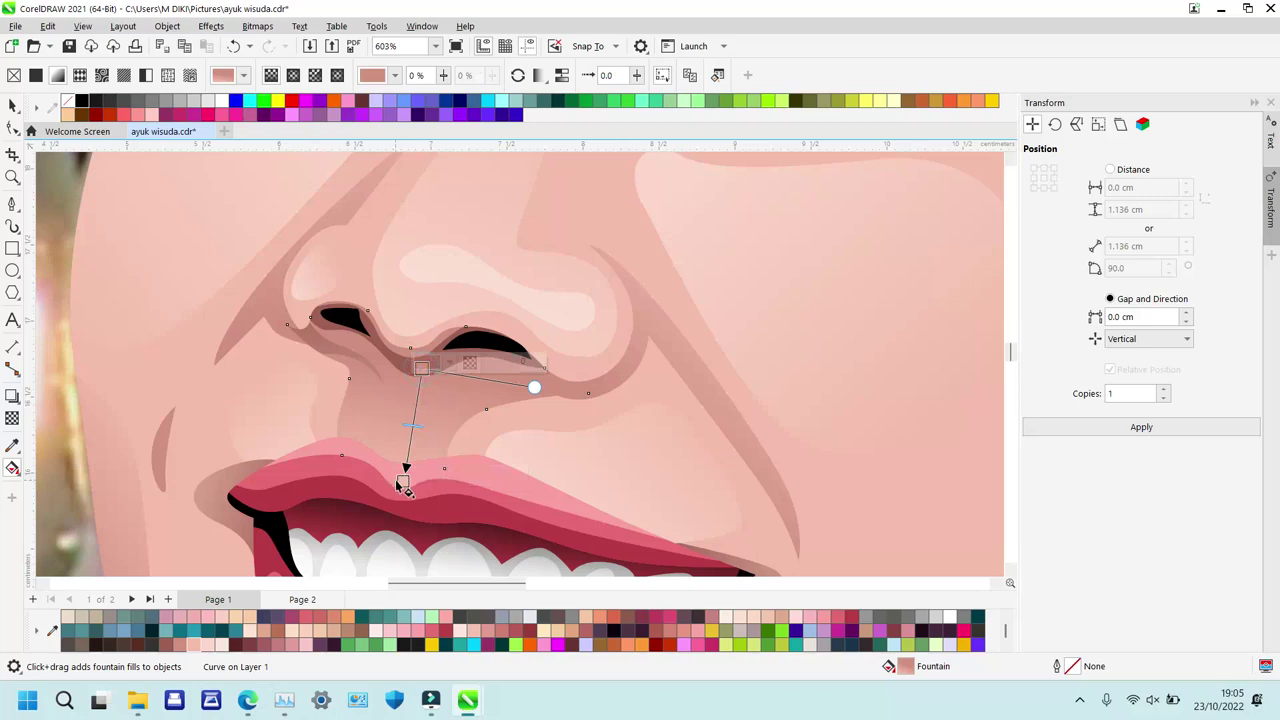
# Set the lip-side colour of the shadow under the nose to pale pink and shorten its gradient to end just above the lip.
pyautogui.click(396, 481)
pyautogui.click(422, 407)
pyautogui.click(403, 481)
pyautogui.click(208, 645)
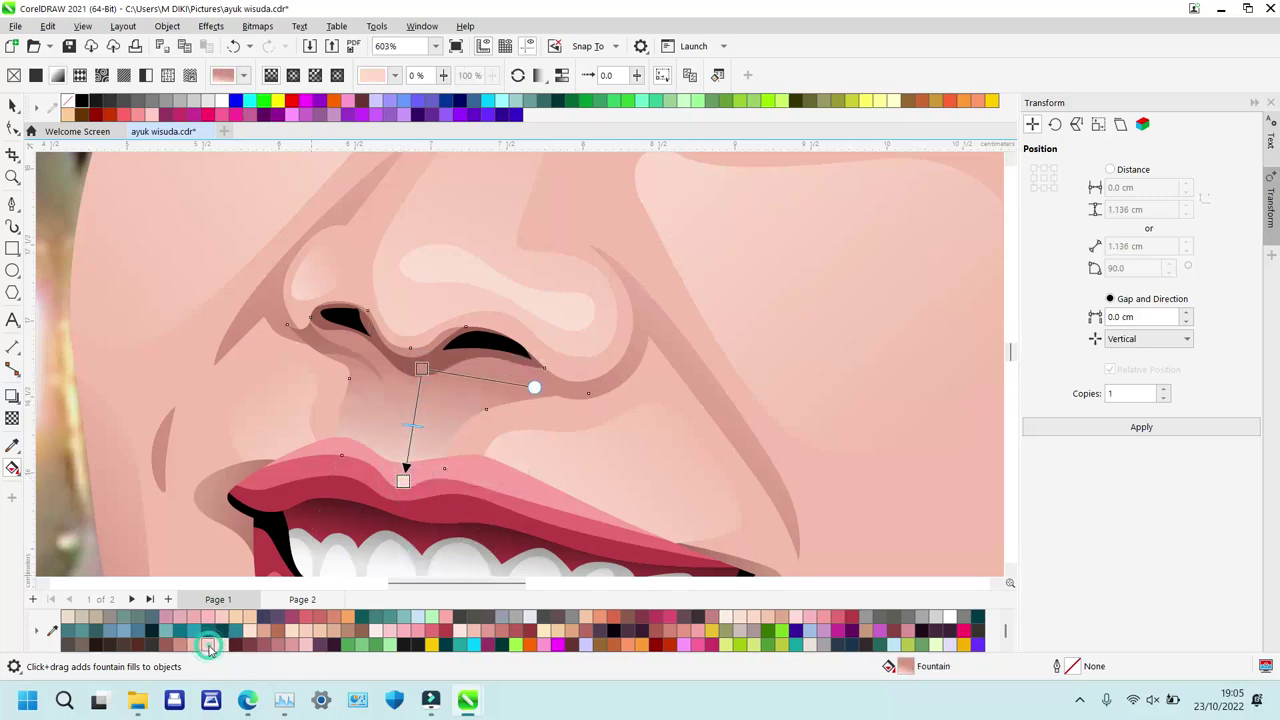
pyautogui.click(191, 644)
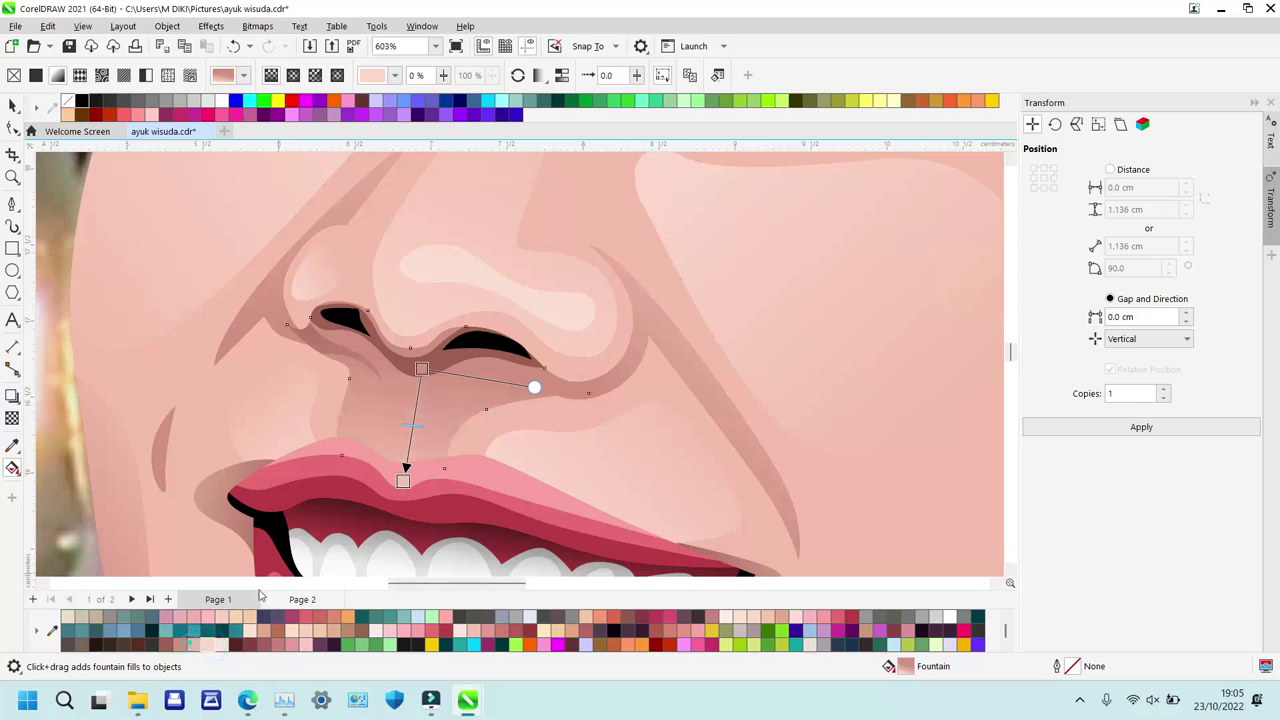
pyautogui.moveTo(415, 373); pyautogui.dragTo(414, 385)
pyautogui.moveTo(405, 480); pyautogui.dragTo(404, 450)
pyautogui.moveTo(414, 386); pyautogui.dragTo(416, 359)
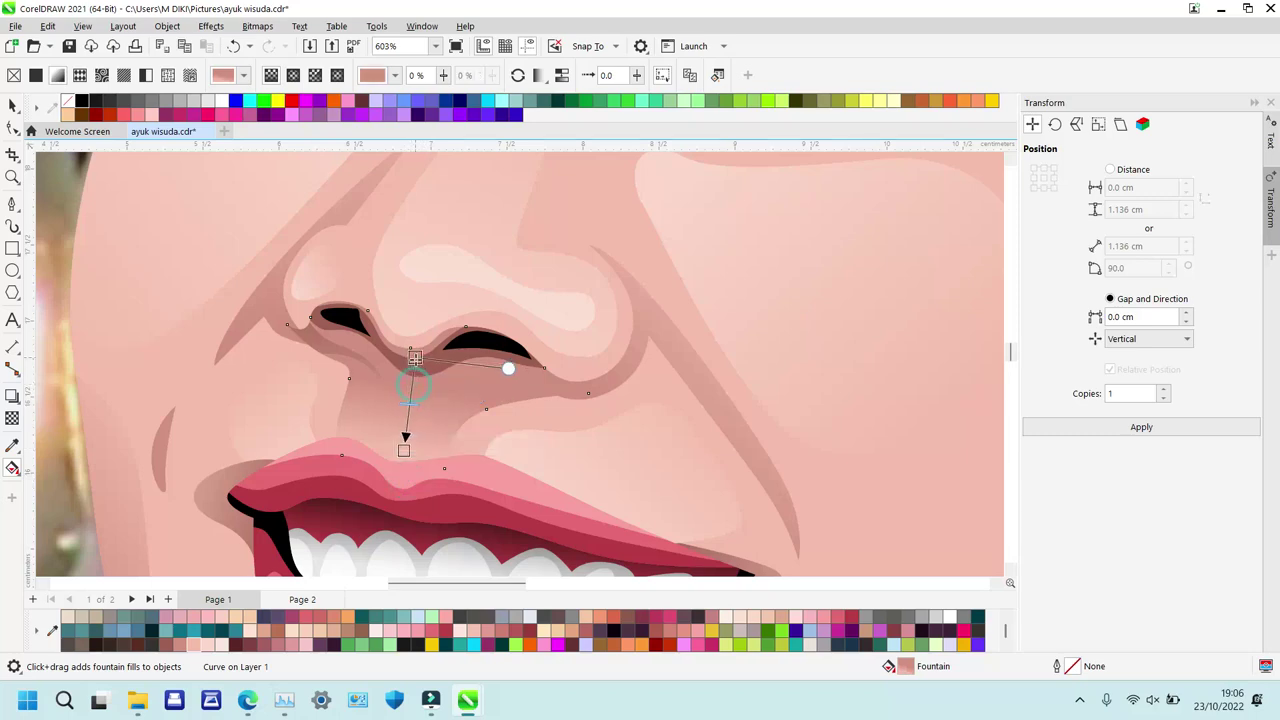
# Move the reference photo aside to the right of the face and group all the vector face shapes.
pyautogui.press('z')
pyautogui.rightClick(556, 367)
pyautogui.rightClick(556, 368)
pyautogui.rightClick(556, 368)
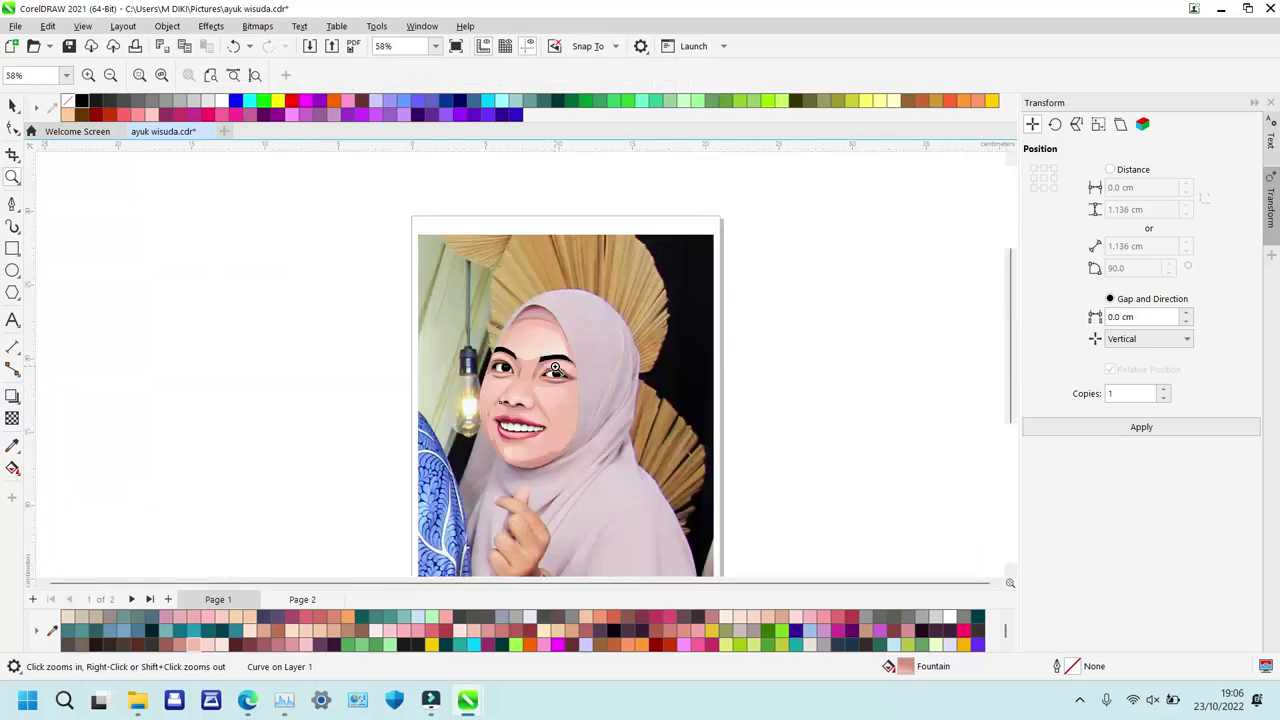
pyautogui.press('space')
pyautogui.moveTo(457, 360); pyautogui.dragTo(639, 352)
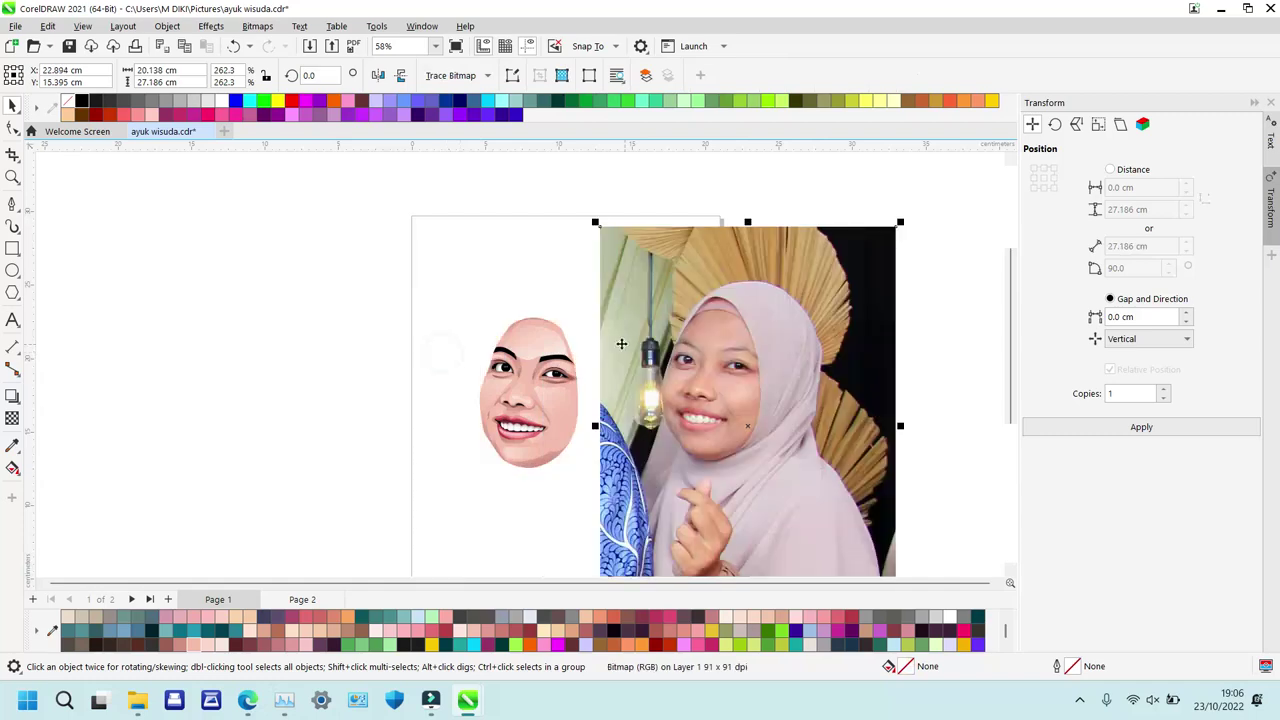
pyautogui.click(324, 405)
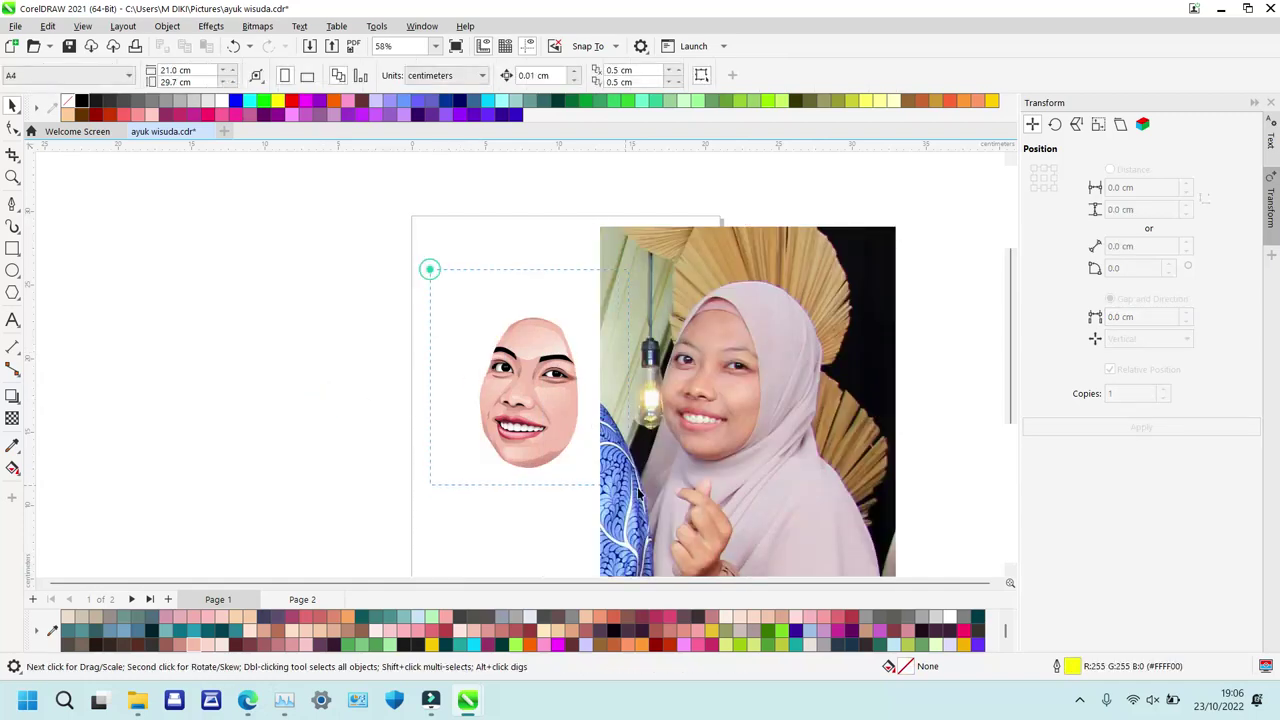
pyautogui.moveTo(629, 489); pyautogui.dragTo(656, 520)
pyautogui.hotkey('ctrl', 'g')
pyautogui.press('z')
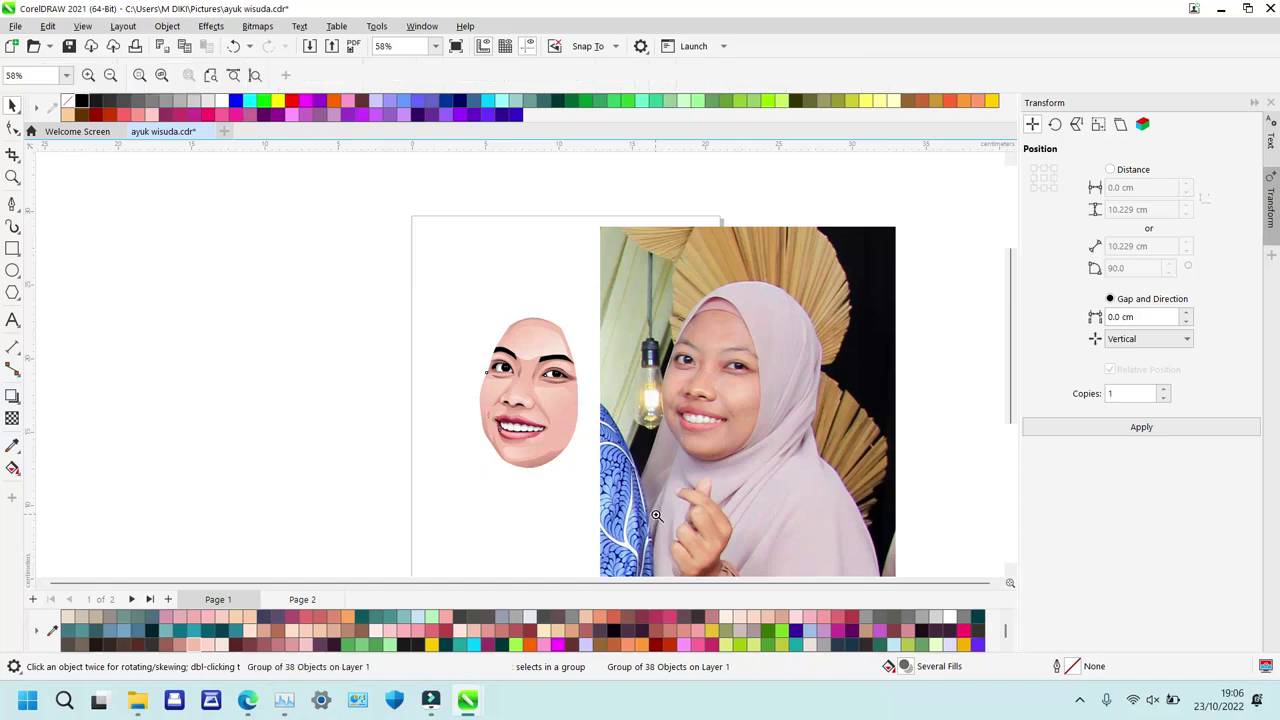
# Centre the reference photo on the page, back behind the vector face.
pyautogui.press('space')
pyautogui.click(765, 372)
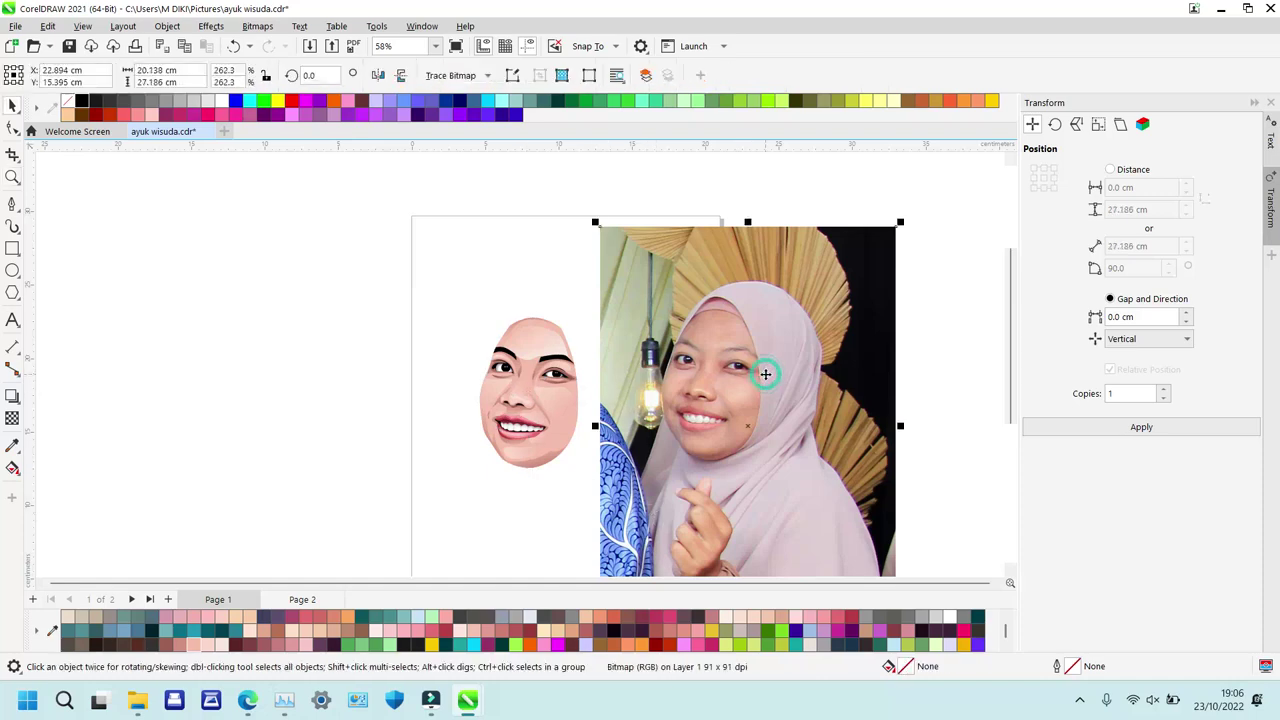
pyautogui.press('p')
# Move the photo beside the vector face to compare the two, and undo the move.
pyautogui.press('z')
pyautogui.moveTo(409, 277); pyautogui.dragTo(714, 474)
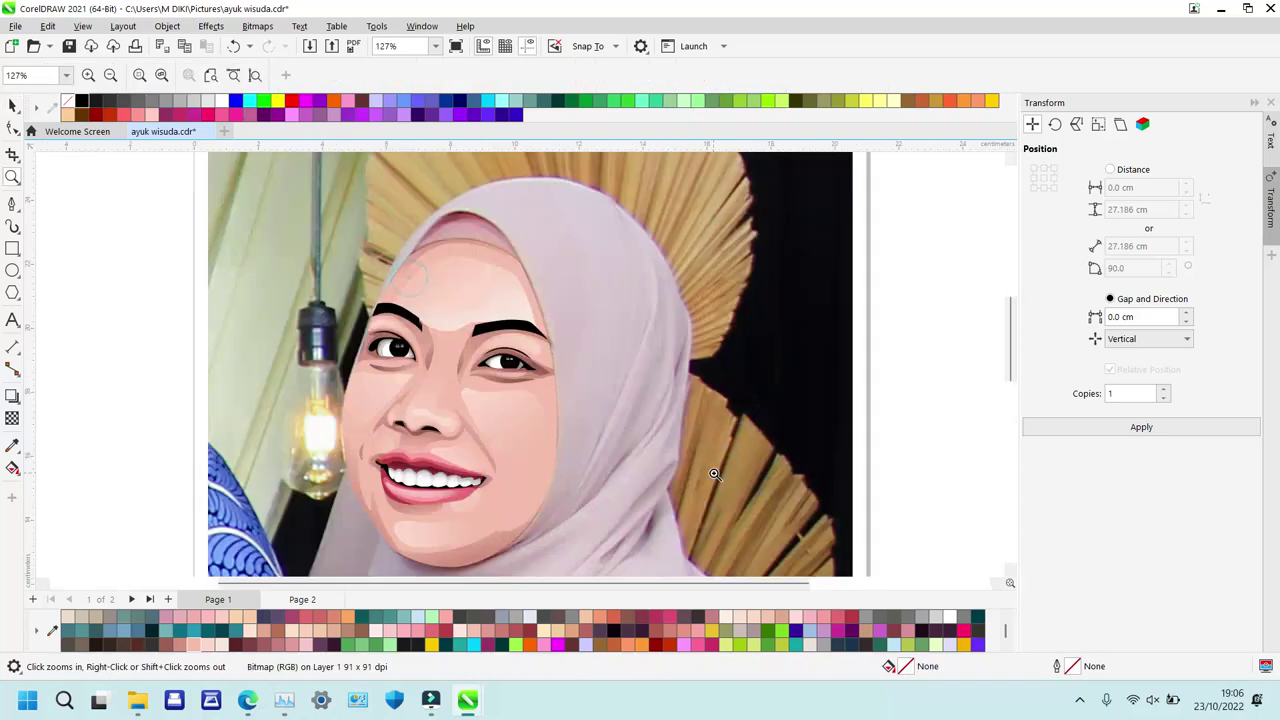
pyautogui.scroll(-3, 383, 370)
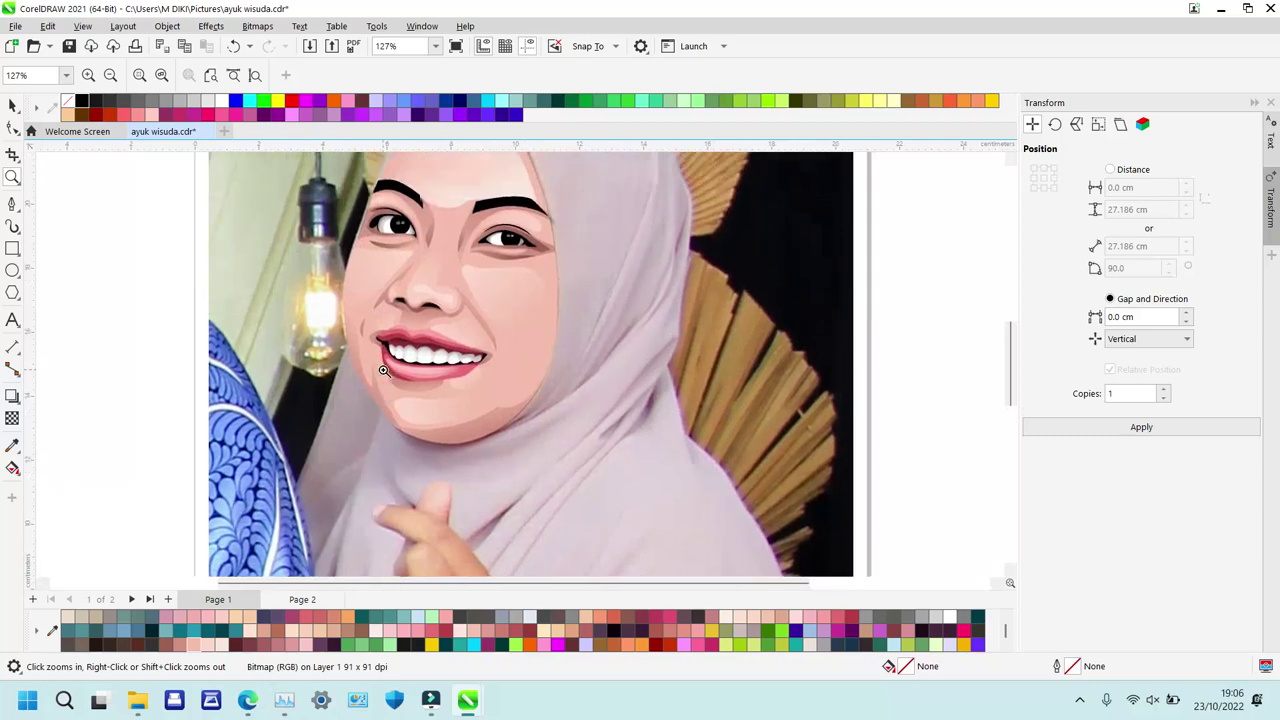
pyautogui.press('space')
pyautogui.moveTo(269, 287); pyautogui.dragTo(498, 290)
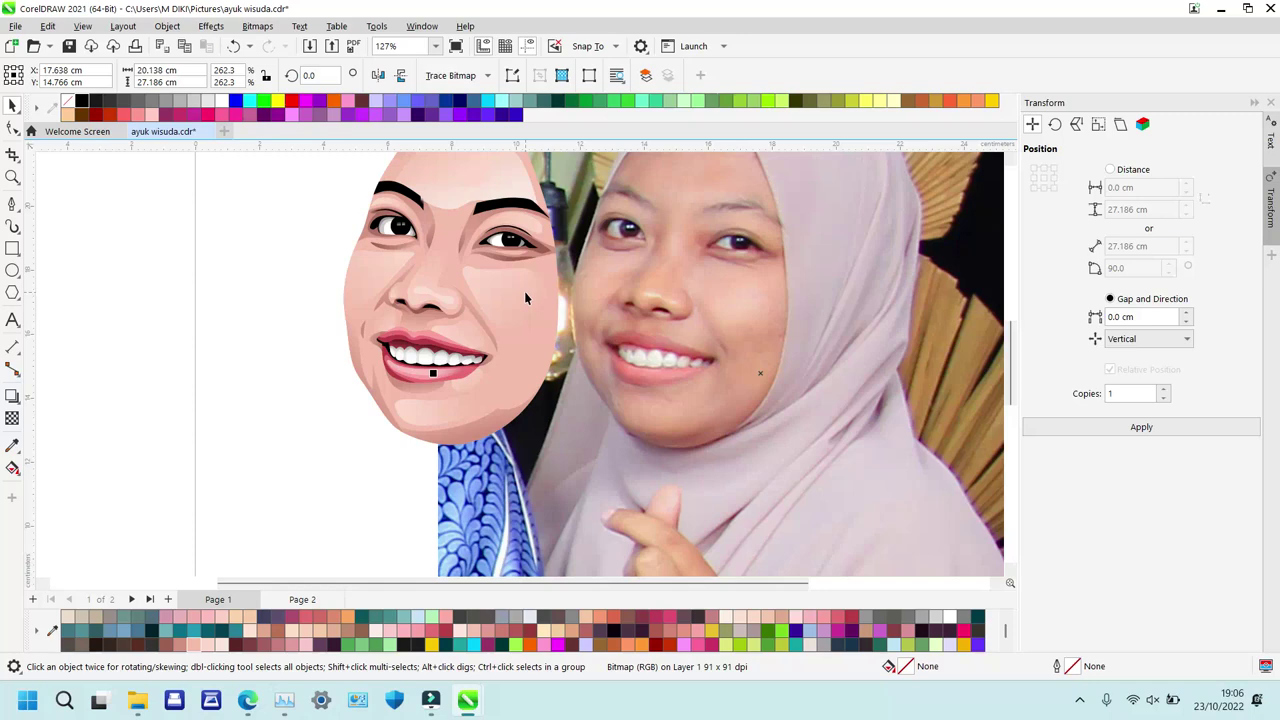
pyautogui.hotkey('ctrl', 'shift', 'z')
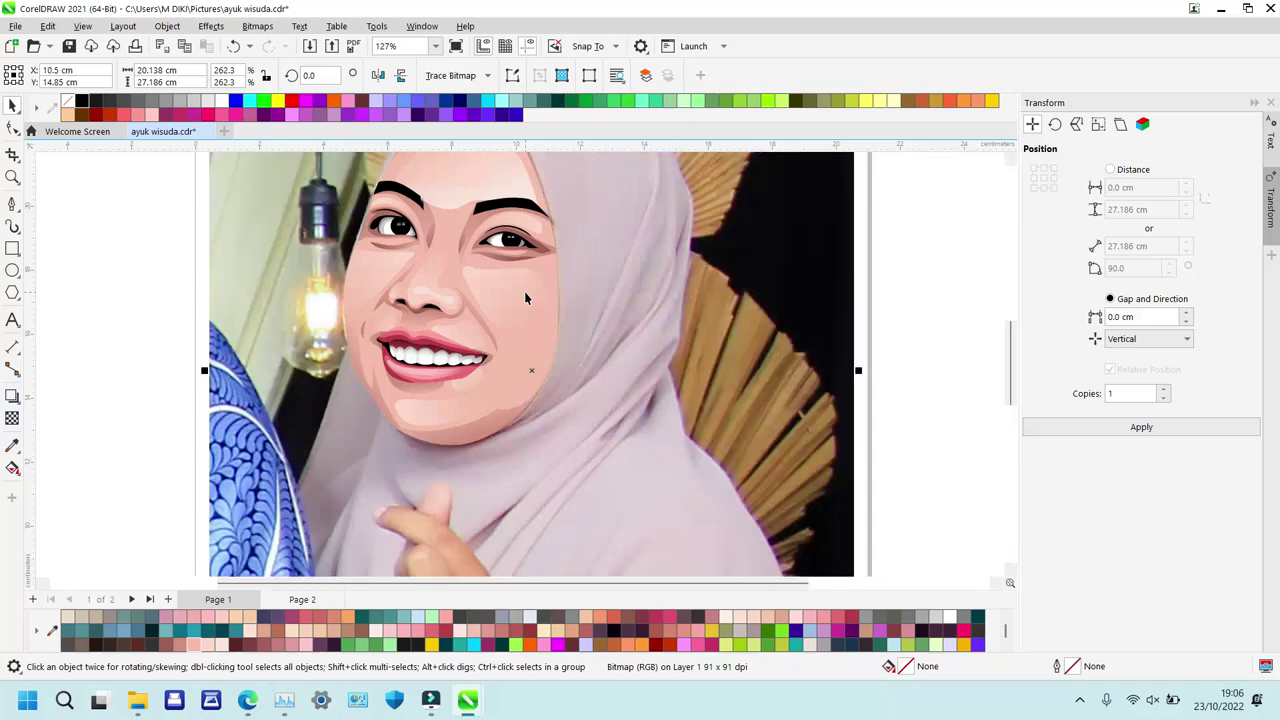
# Start the hand's outline with the Pen tool, tracing the wrist's left edge from the sleeve cuff up to the lowest finger.
pyautogui.press('z')
pyautogui.rightClick(611, 317)
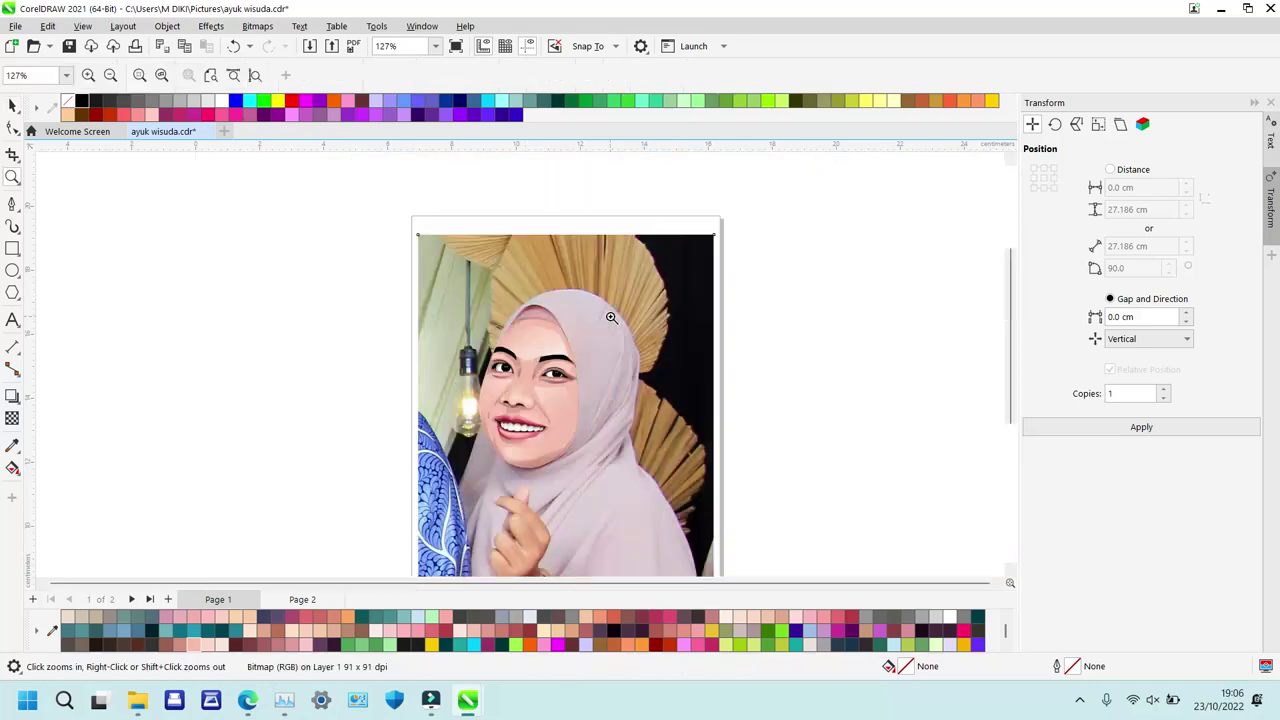
pyautogui.moveTo(642, 417); pyautogui.dragTo(643, 418)
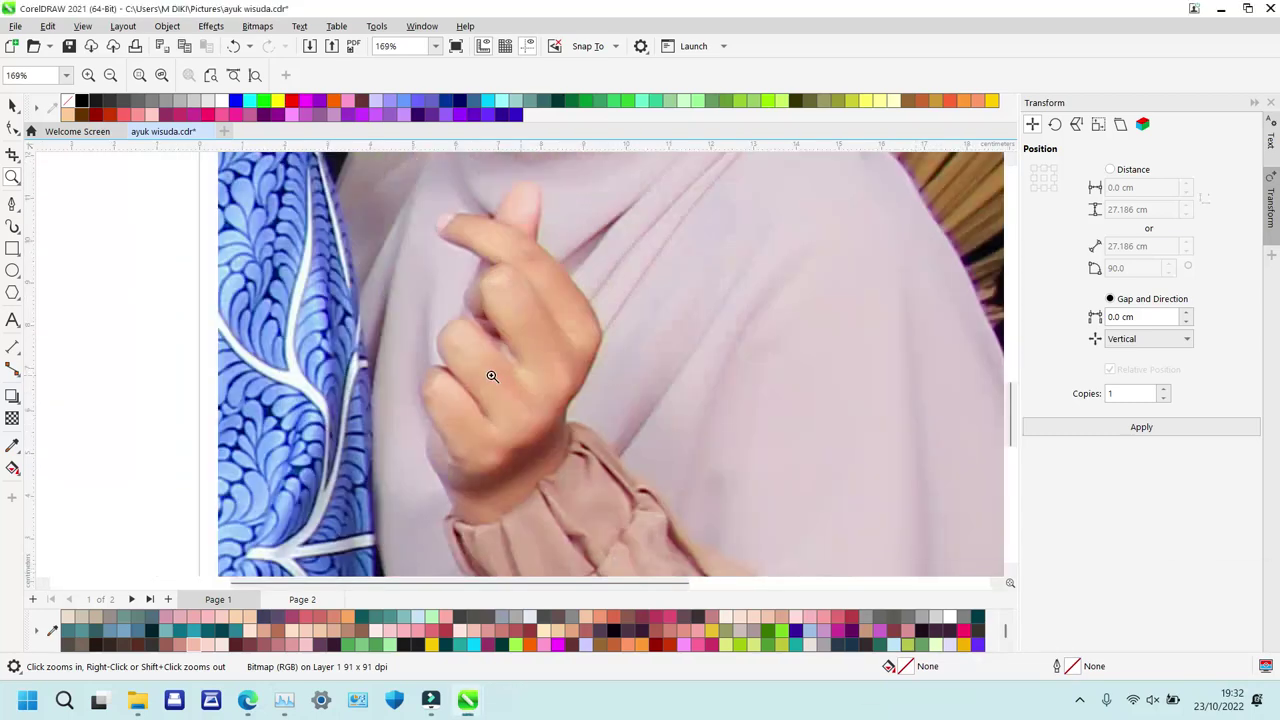
pyautogui.moveTo(390, 415); pyautogui.dragTo(348, 375)
pyautogui.press('F5')
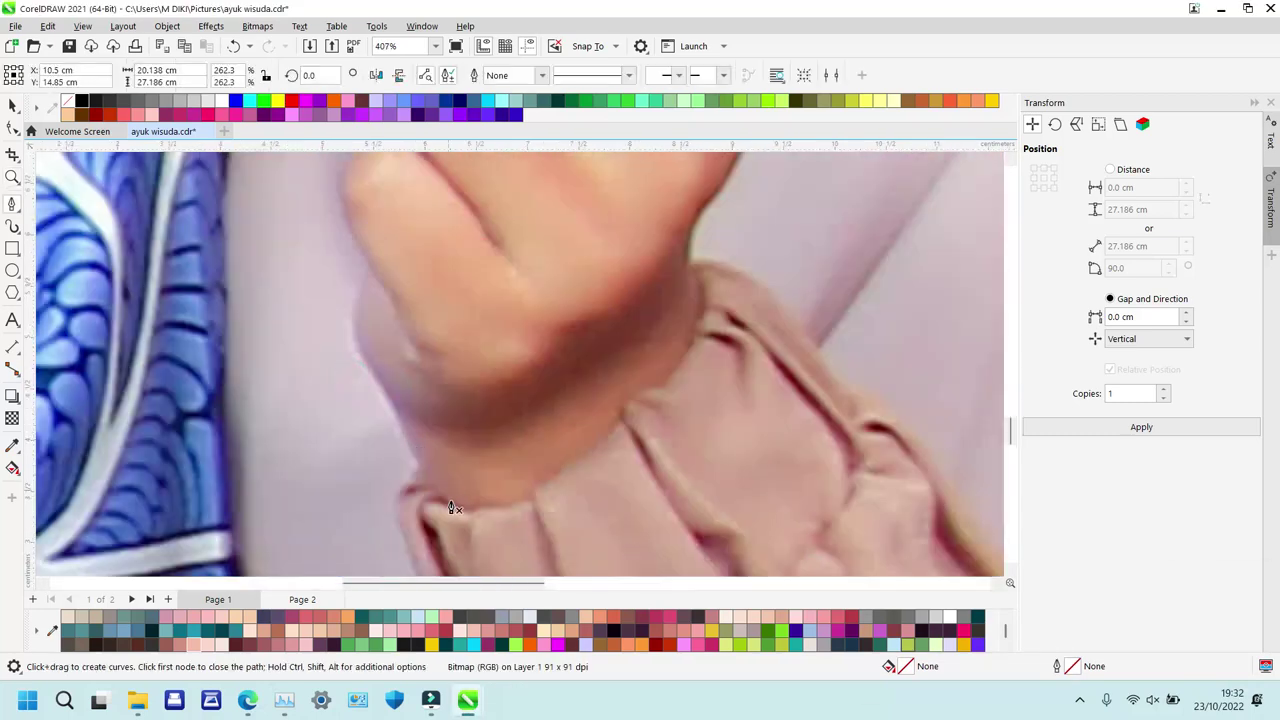
pyautogui.click(437, 497)
pyautogui.moveTo(401, 425); pyautogui.dragTo(381, 392)
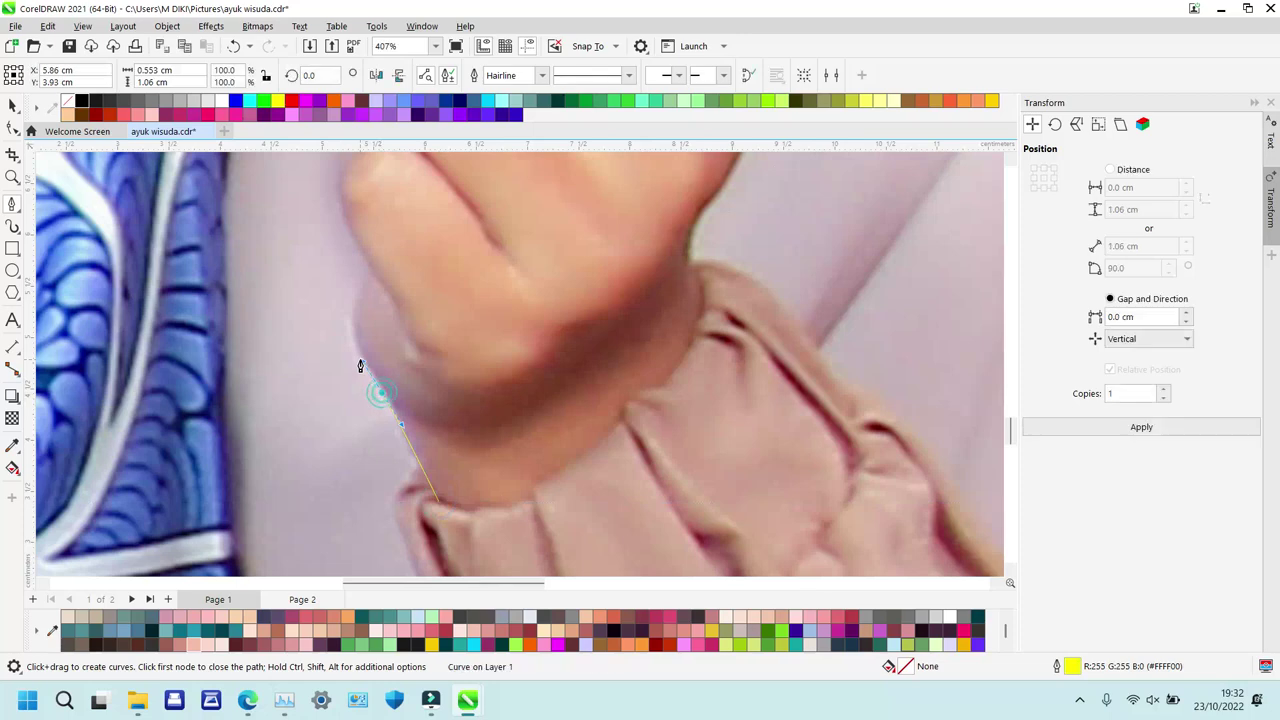
pyautogui.moveTo(353, 307); pyautogui.dragTo(356, 285)
pyautogui.click(371, 261)
# Continue the hand outline around the two lowest curled fingers, ending in the gap below the next finger.
pyautogui.scroll(2, 506, 311)
pyautogui.hotkey('ctrl', 'z')
pyautogui.moveTo(340, 393); pyautogui.dragTo(400, 332)
pyautogui.click(404, 333)
pyautogui.moveTo(385, 280); pyautogui.dragTo(385, 259)
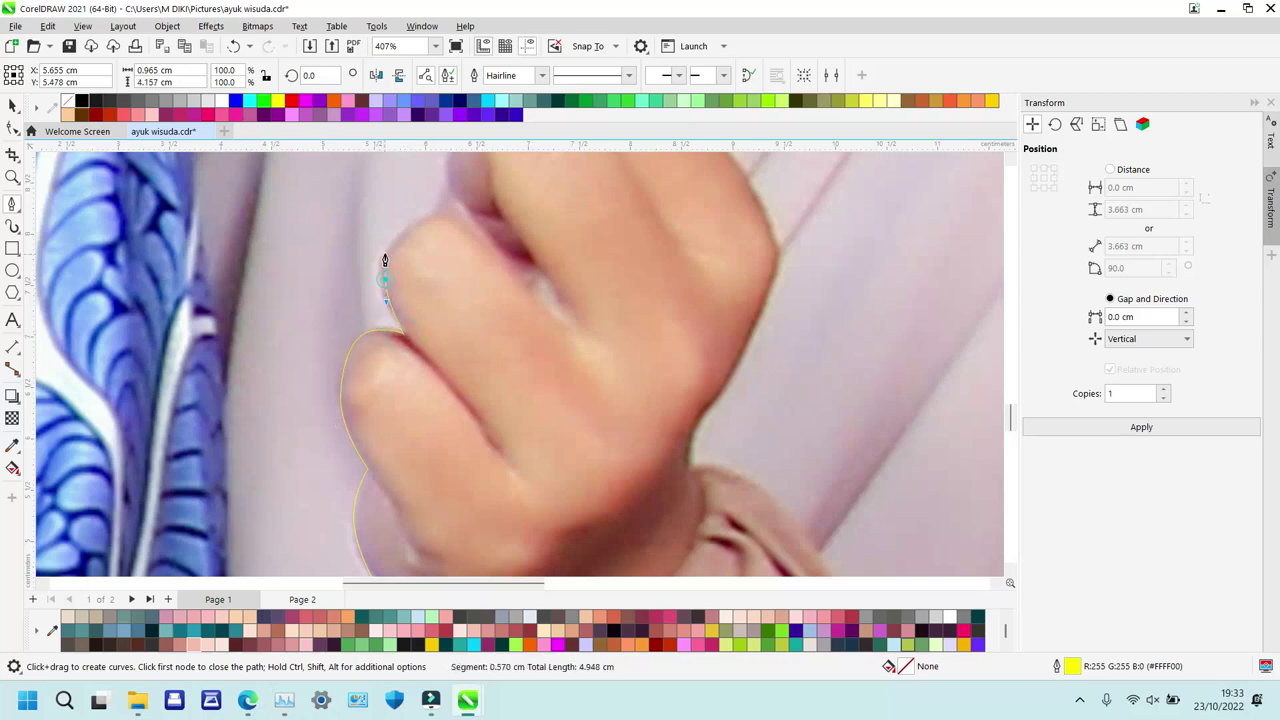
pyautogui.moveTo(432, 214); pyautogui.dragTo(455, 210)
pyautogui.click(511, 265)
# Continue the hand outline around the curled middle finger, ending in the gap below the index finger.
pyautogui.scroll(3, 514, 271)
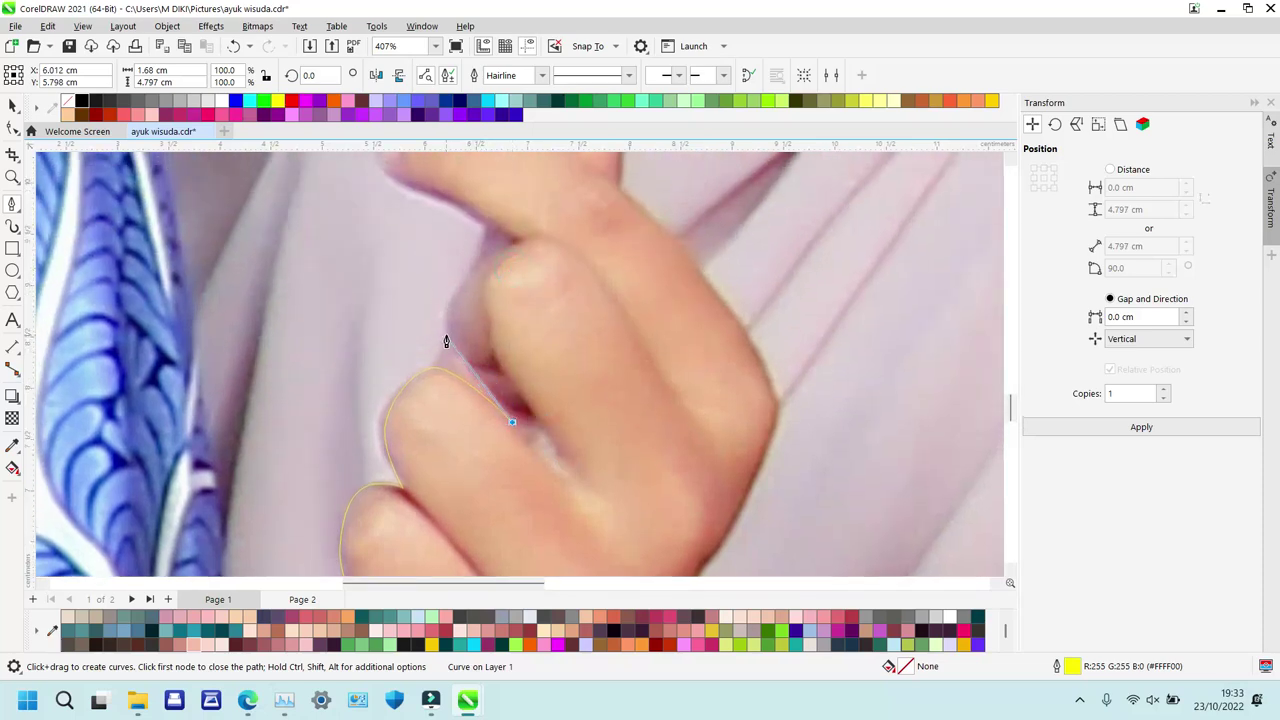
pyautogui.moveTo(466, 274); pyautogui.dragTo(514, 246)
pyautogui.click(514, 246)
pyautogui.scroll(3, 400, 415)
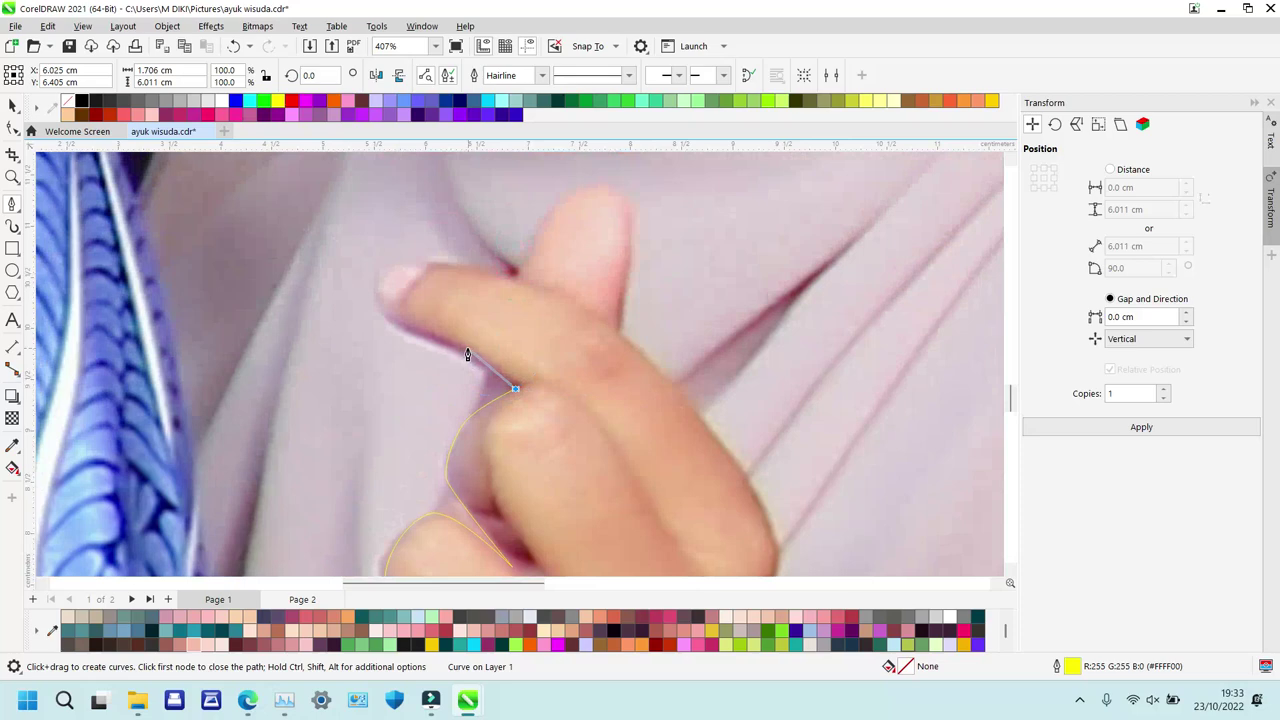
# Trace the outline around the crossed index fingertip and the thumb tip, back to where the thumb meets the index finger.
pyautogui.moveTo(456, 349); pyautogui.dragTo(442, 347)
pyautogui.moveTo(380, 317); pyautogui.dragTo(386, 262)
pyautogui.moveTo(463, 268); pyautogui.dragTo(500, 277)
pyautogui.click(513, 276)
pyautogui.moveTo(581, 189); pyautogui.dragTo(597, 188)
pyautogui.click(629, 208)
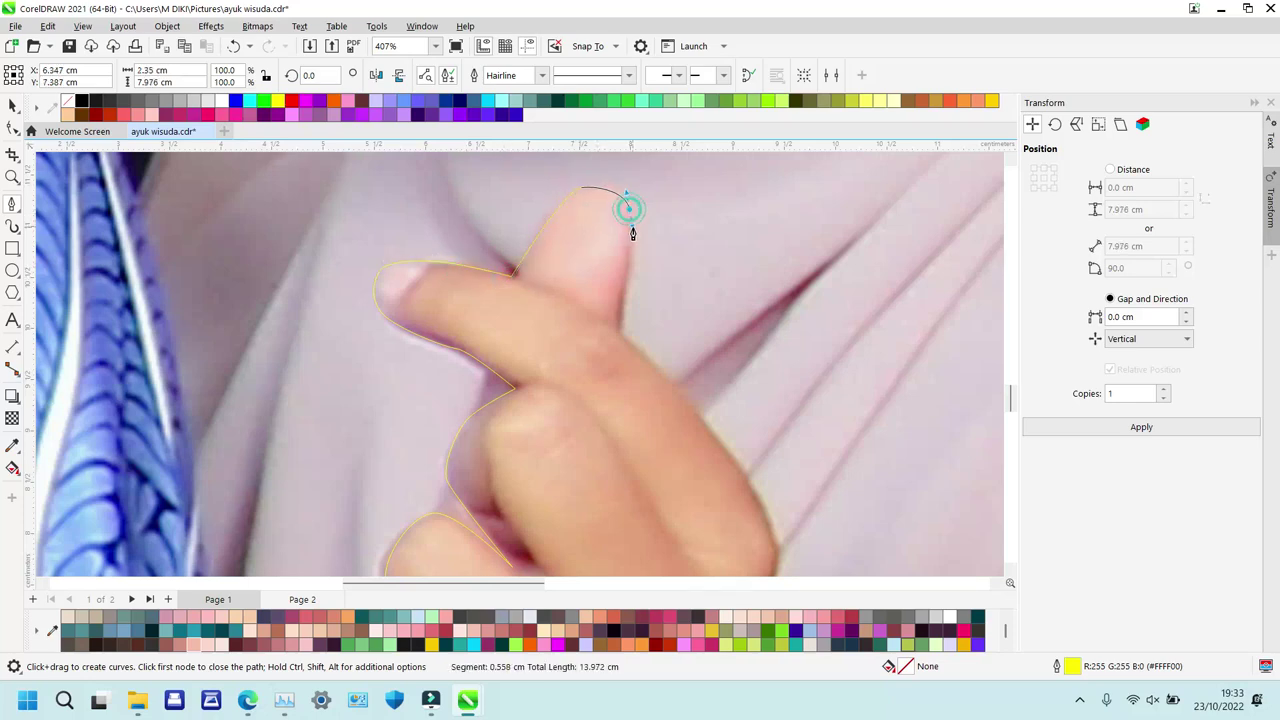
pyautogui.click(620, 330)
# Continue the outline down the back of the index finger, around the knuckle and along the hand to the wrist crease.
pyautogui.hscroll(1, 656, 365)
pyautogui.scroll(-2, 655, 363)
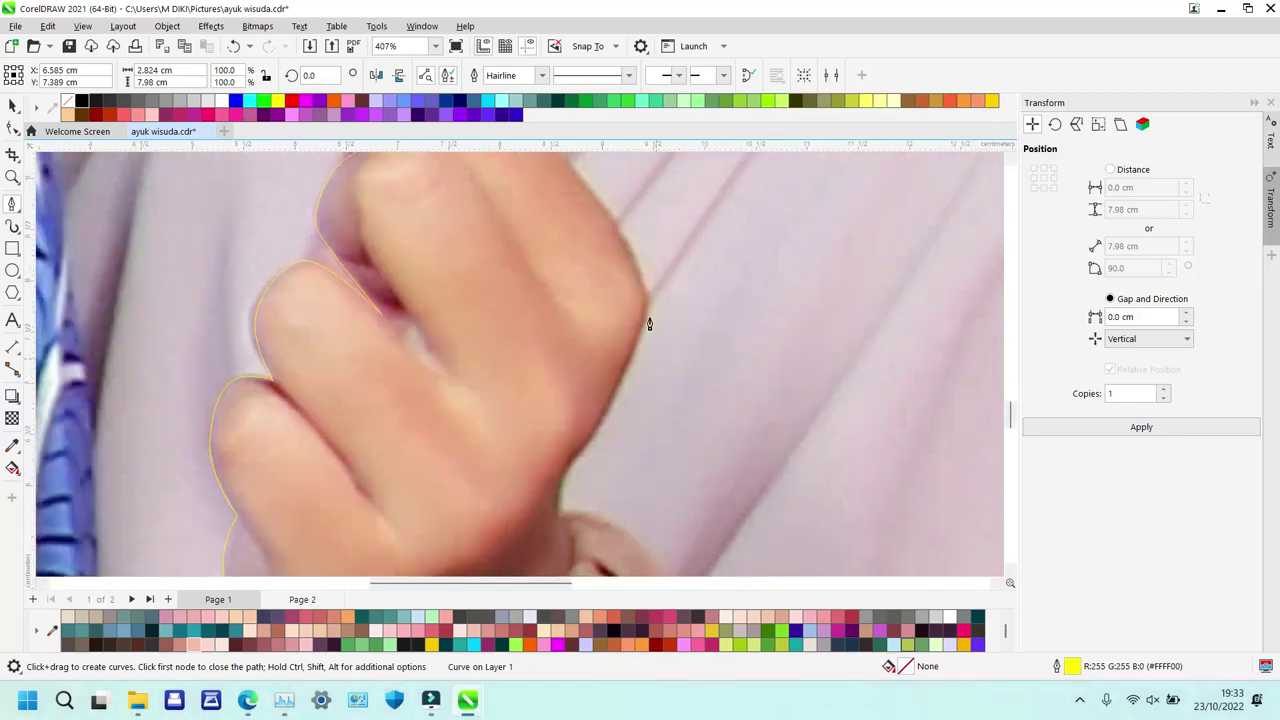
pyautogui.scroll(1, 633, 272)
pyautogui.moveTo(555, 261); pyautogui.dragTo(572, 273)
pyautogui.moveTo(649, 422); pyautogui.dragTo(649, 454)
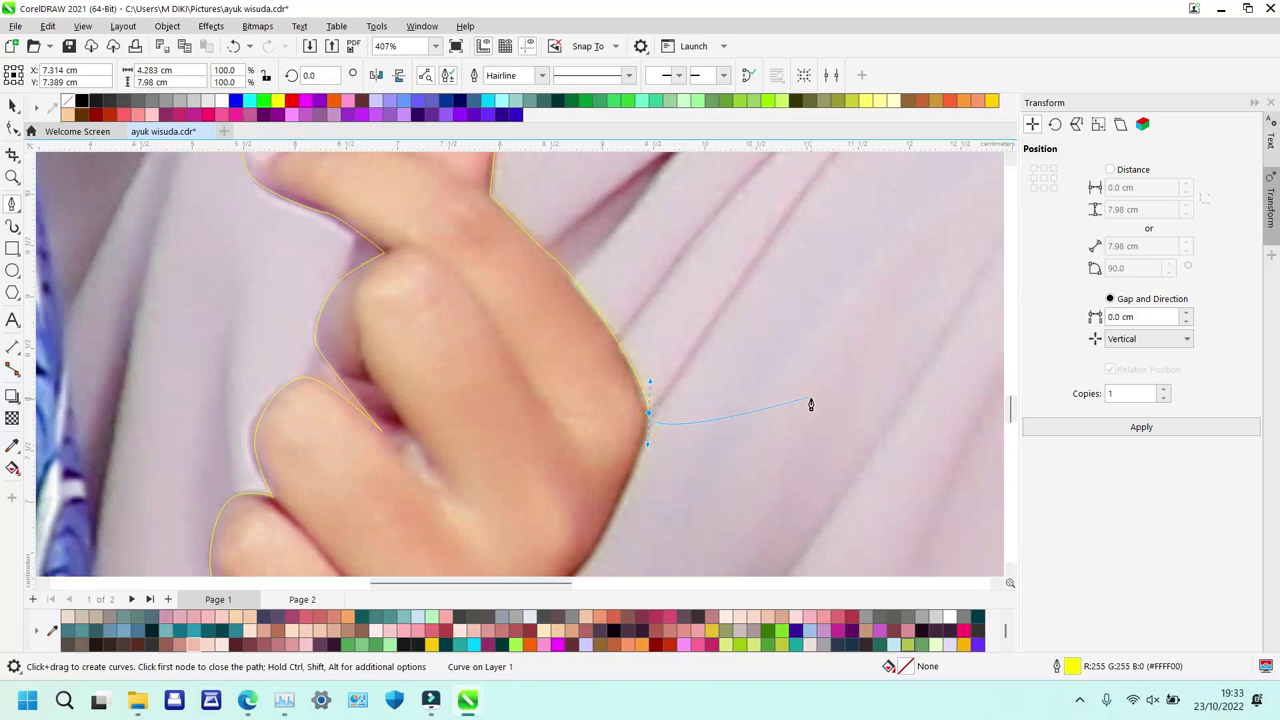
pyautogui.scroll(-3, 811, 403)
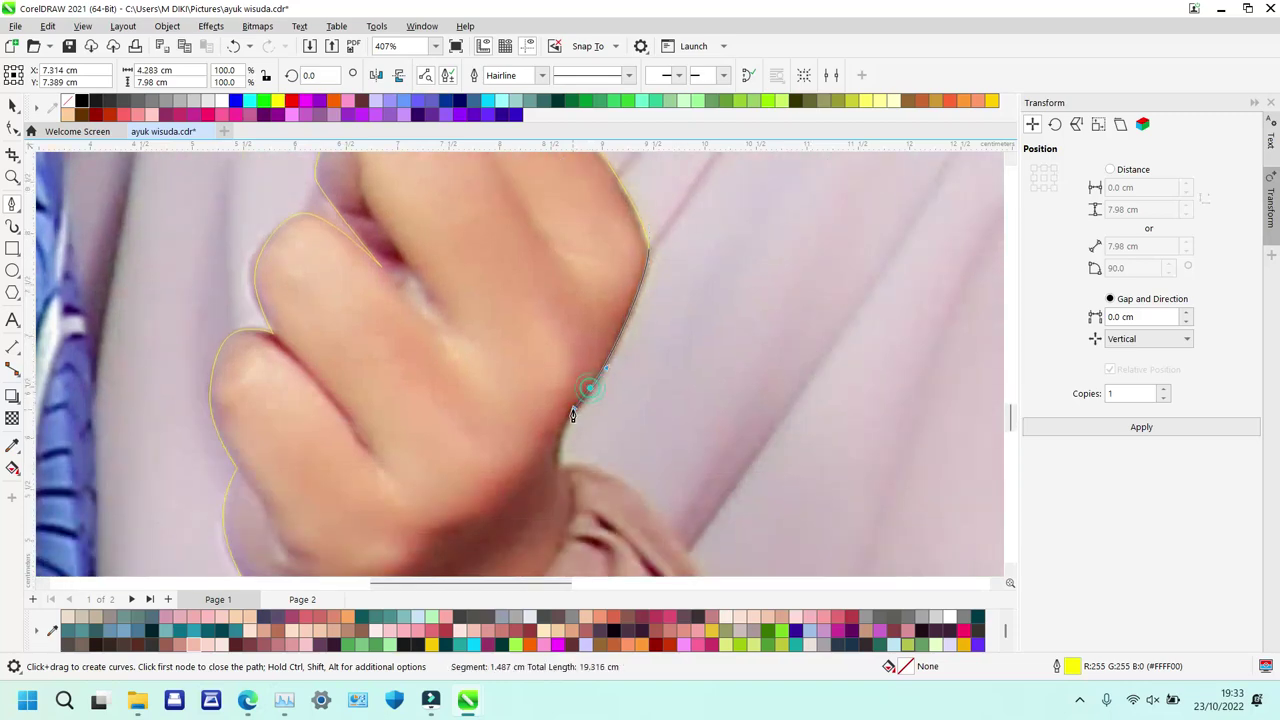
pyautogui.moveTo(558, 440); pyautogui.dragTo(558, 457)
pyautogui.scroll(-3, 589, 396)
pyautogui.moveTo(560, 378); pyautogui.dragTo(535, 426)
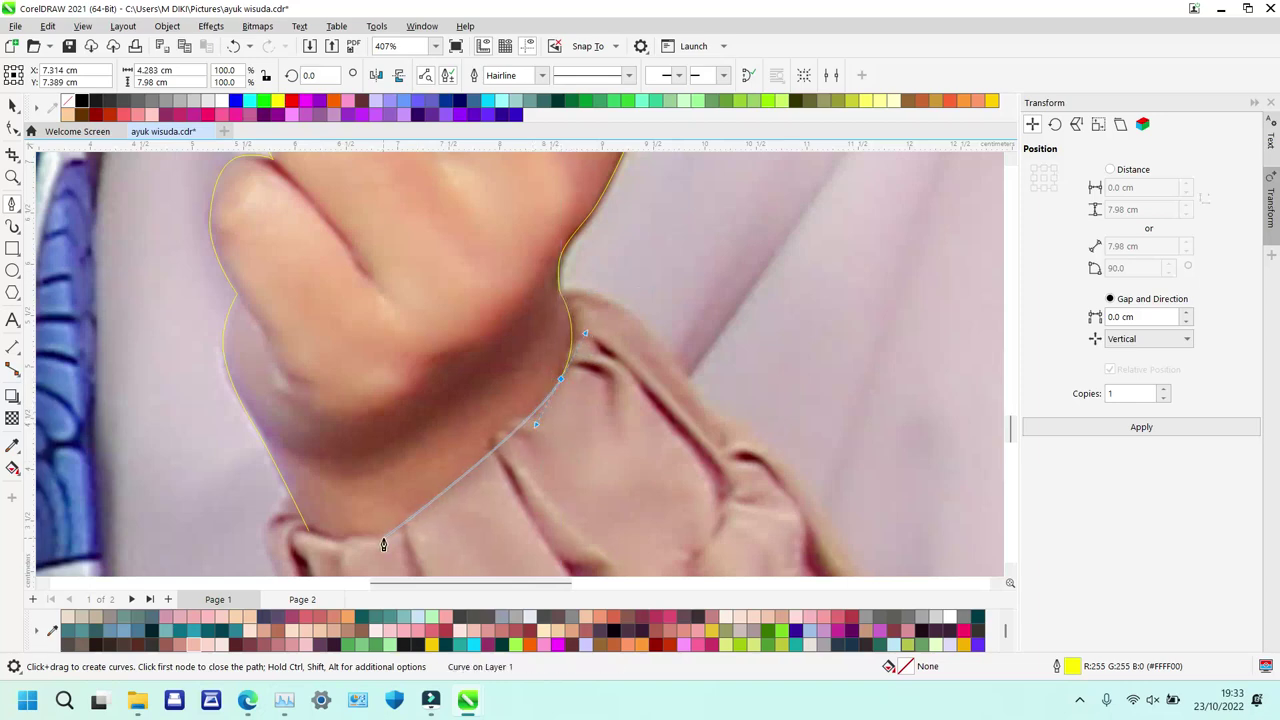
pyautogui.moveTo(377, 537); pyautogui.dragTo(349, 536)
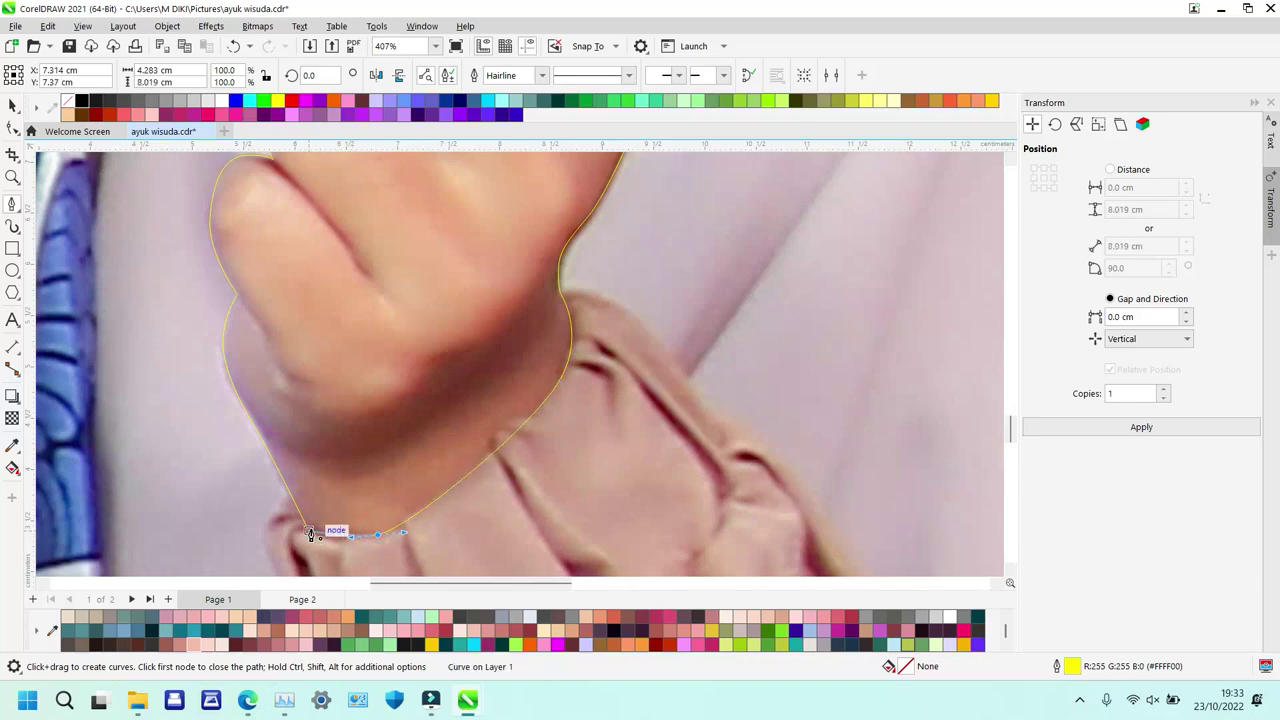
pyautogui.hotkey('ctrl', 'z')
pyautogui.hotkey('ctrl', 'z')
# Trace the outline along the folds of the sleeve cuff and close it at the wrist's left edge.
pyautogui.click(572, 327)
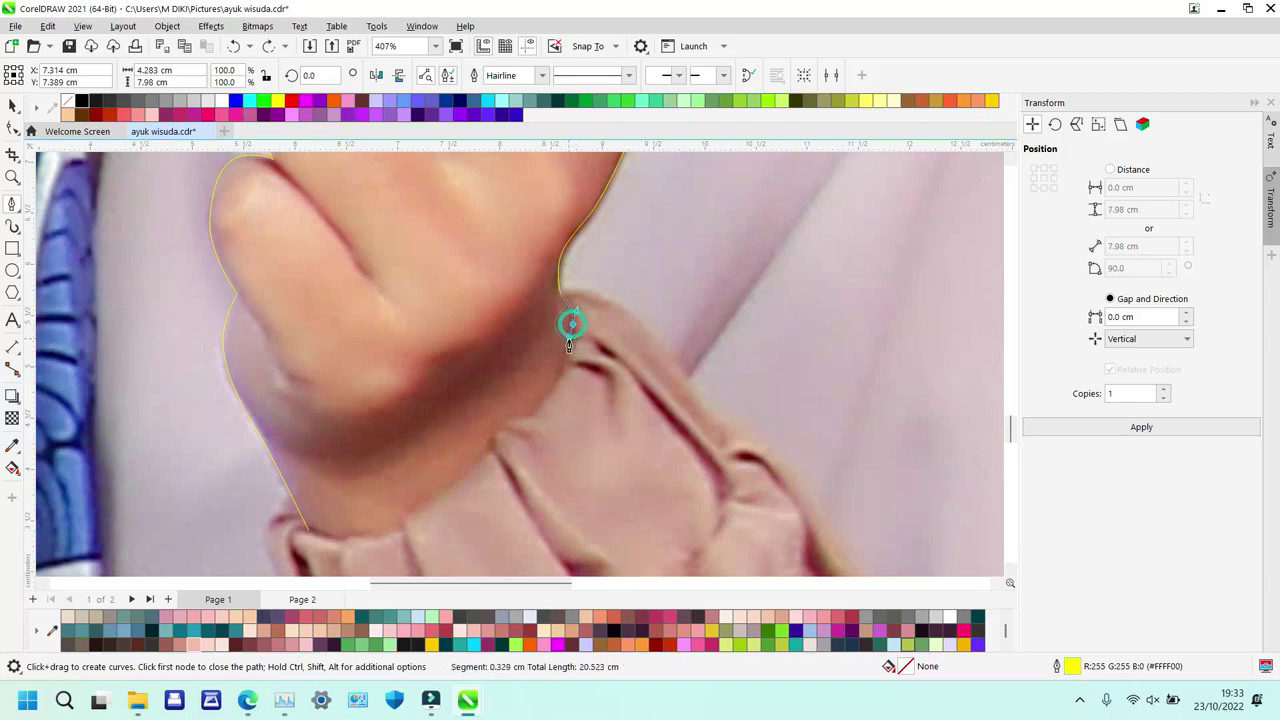
pyautogui.click(572, 338)
pyautogui.click(561, 362)
pyautogui.moveTo(537, 409); pyautogui.dragTo(452, 491)
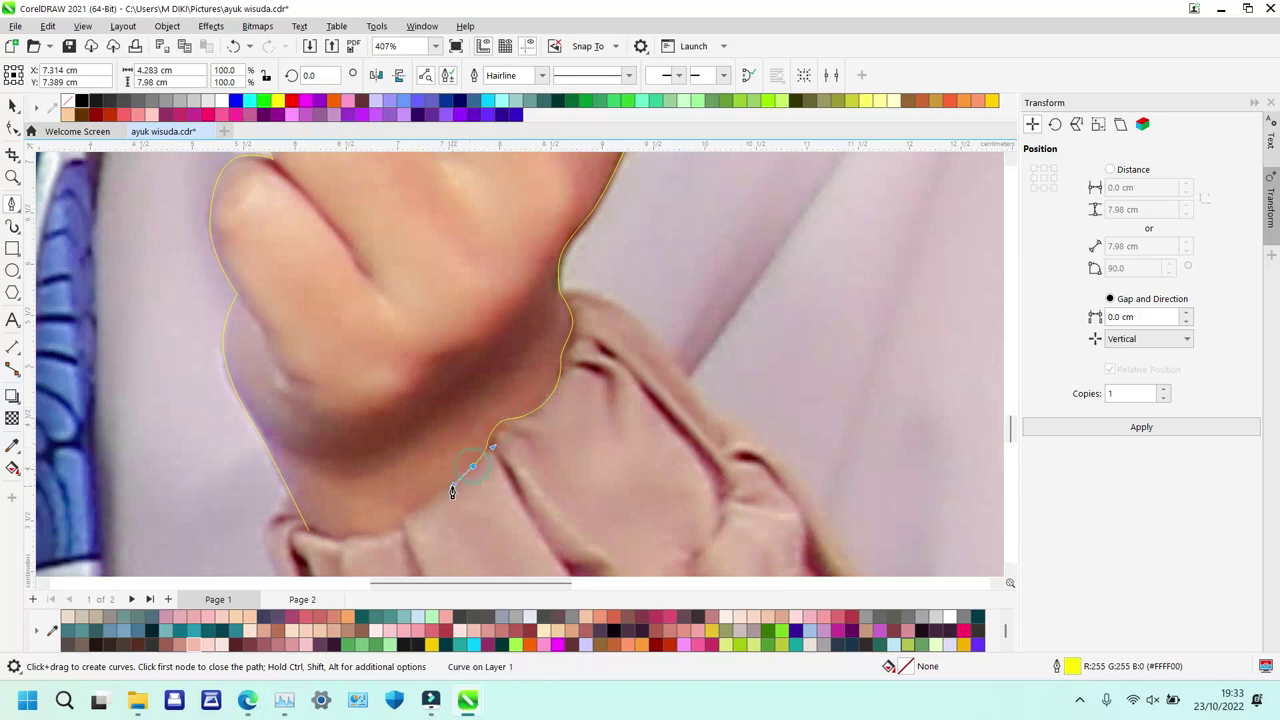
pyautogui.click(396, 531)
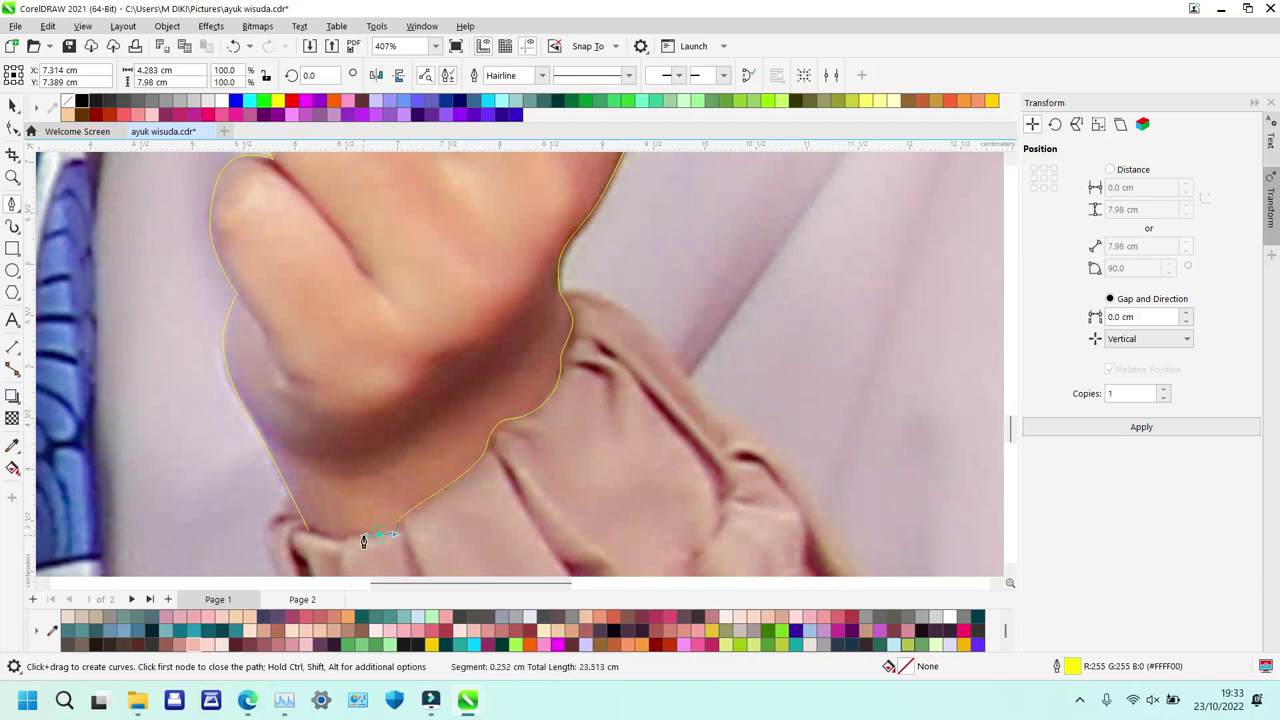
pyautogui.click(310, 535)
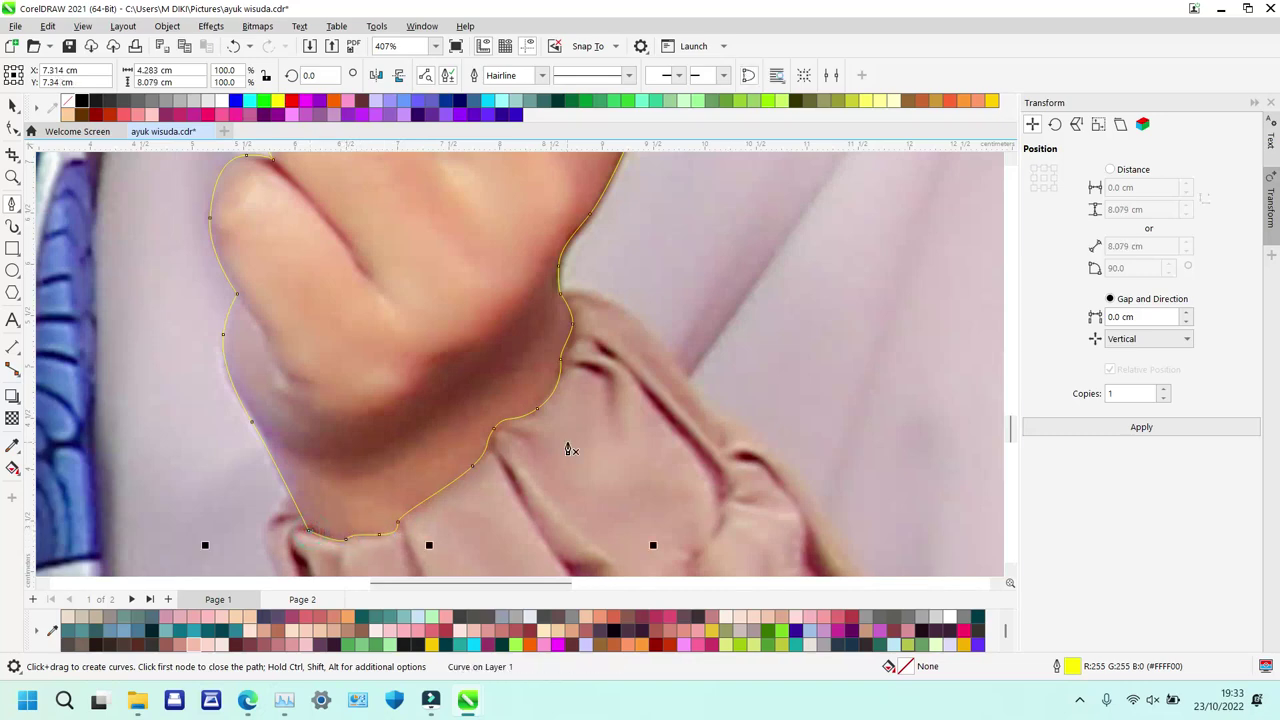
# Start the wrist's shadow shape outside the hand's left edge and curve it in below the palm.
pyautogui.click(203, 350)
pyautogui.moveTo(278, 436); pyautogui.dragTo(322, 447)
pyautogui.click(318, 424)
pyautogui.moveTo(399, 393); pyautogui.dragTo(423, 393)
pyautogui.hotkey('ctrl', 'z')
pyautogui.hotkey('ctrl', 'z')
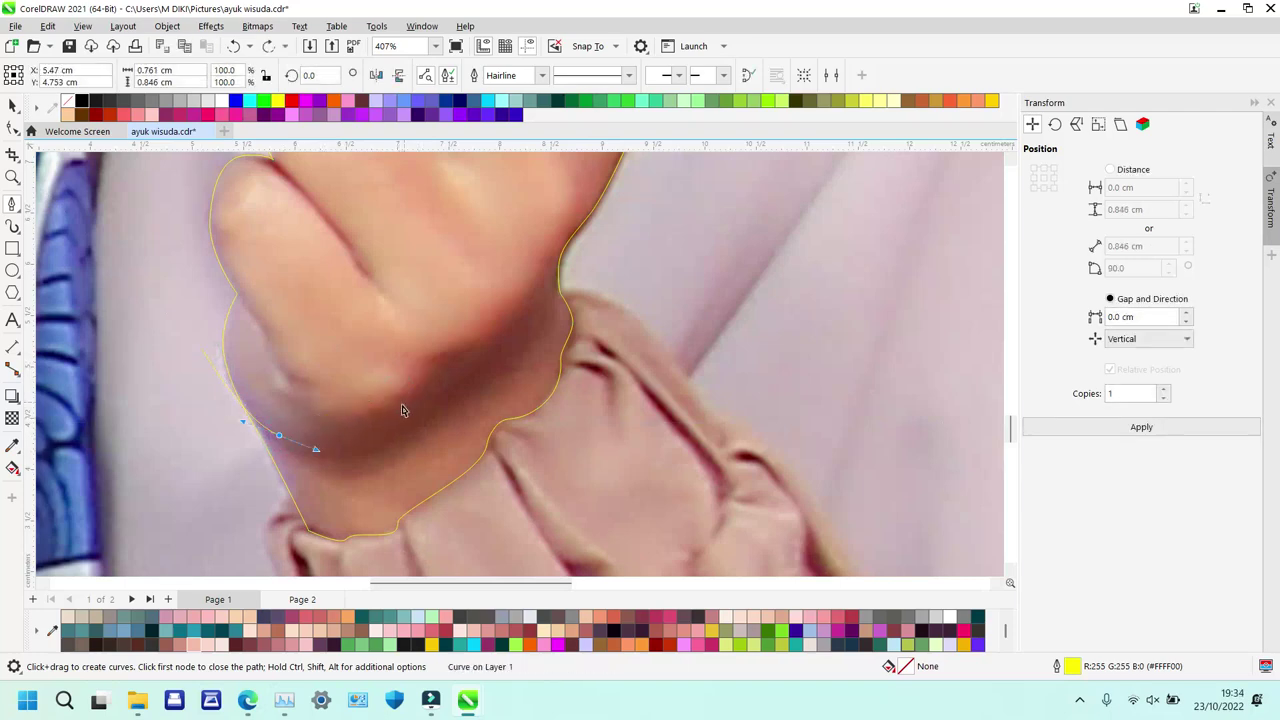
# Continue the shadow shape along the wavy lower edge of the palm, above the dark shade on the wrist.
pyautogui.click(331, 423)
pyautogui.moveTo(410, 391); pyautogui.dragTo(515, 306)
pyautogui.scroll(1, 515, 306)
pyautogui.scroll(1, 515, 312)
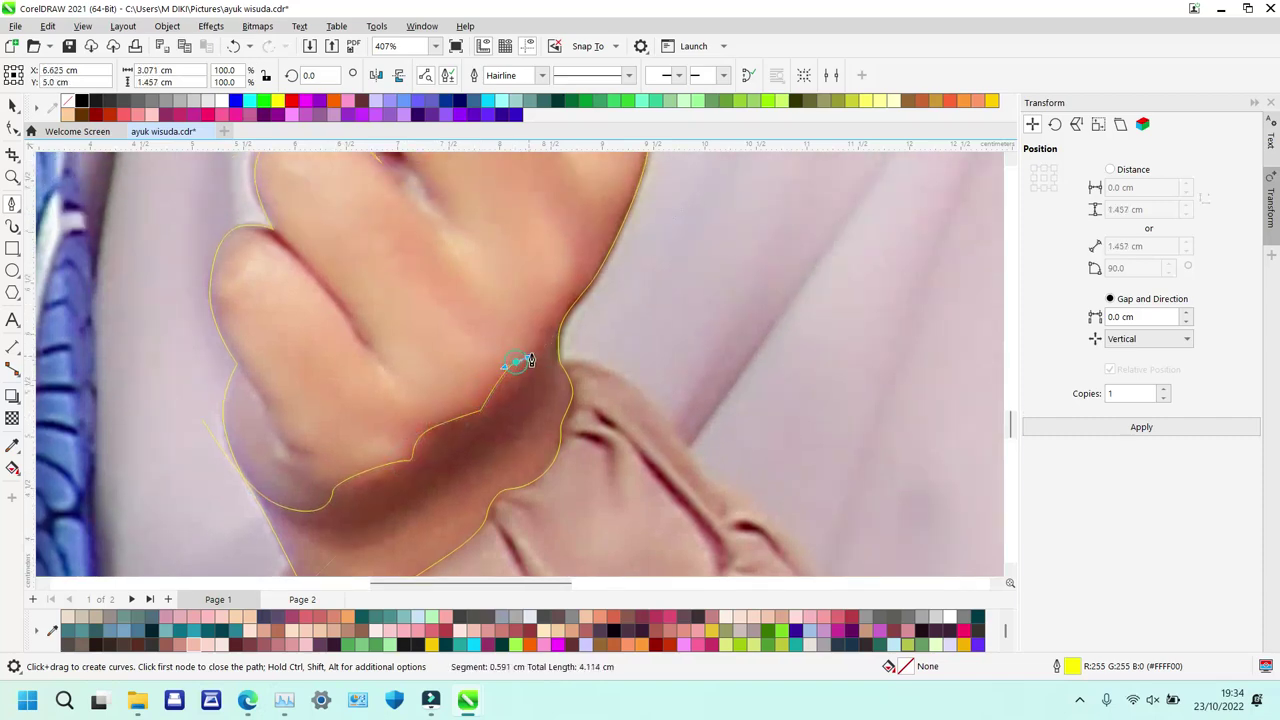
# Extend the shadow shape up the hand's right side, just inside the outline past the knuckle, to the index finger.
pyautogui.moveTo(542, 329); pyautogui.dragTo(594, 258)
pyautogui.scroll(4, 593, 260)
pyautogui.moveTo(632, 318); pyautogui.dragTo(641, 272)
pyautogui.scroll(3, 600, 270)
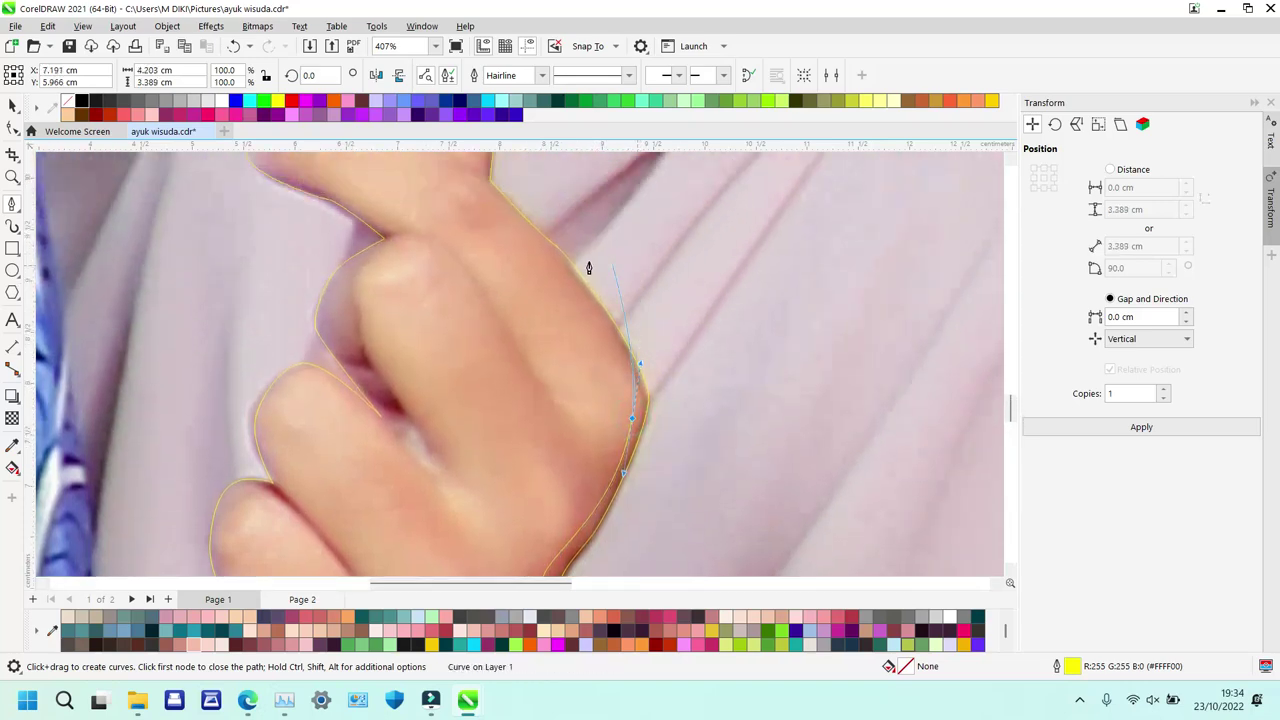
pyautogui.click(547, 227)
# Close the shadow shape by going outside the hand, back across the wrist below the dark shade, to its starting node.
pyautogui.scroll(-7, 723, 371)
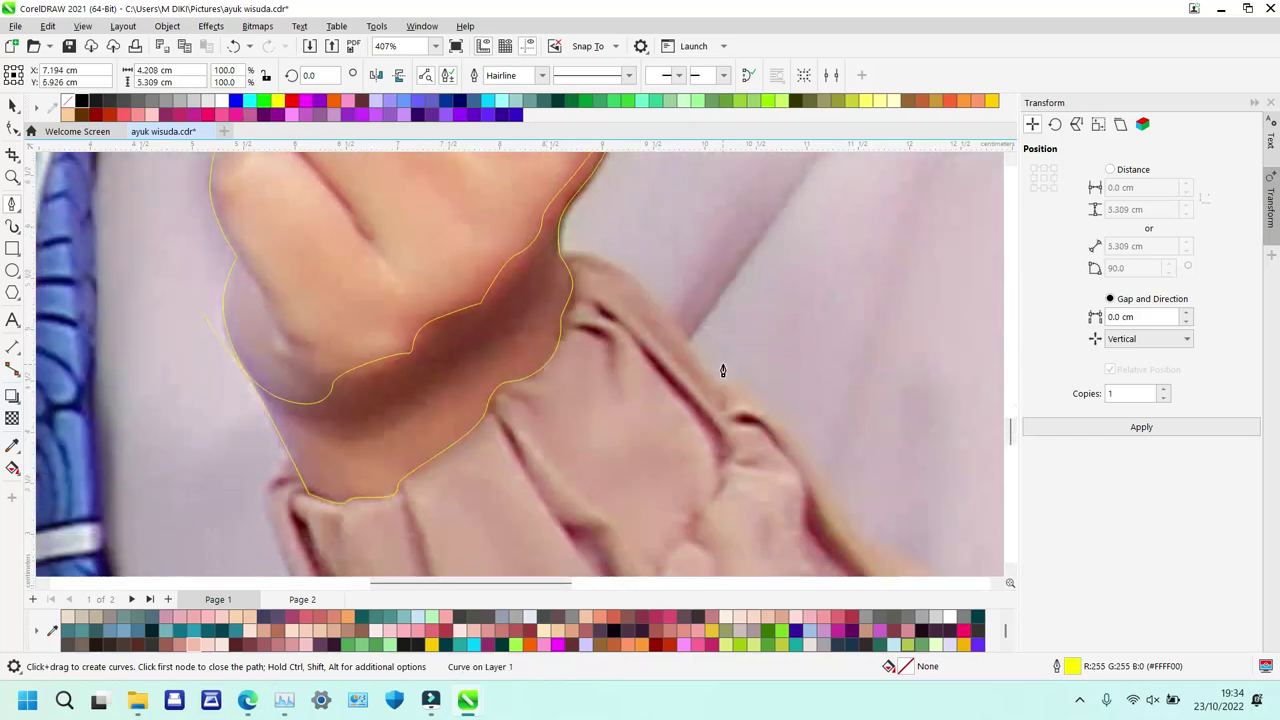
pyautogui.scroll(9, 757, 202)
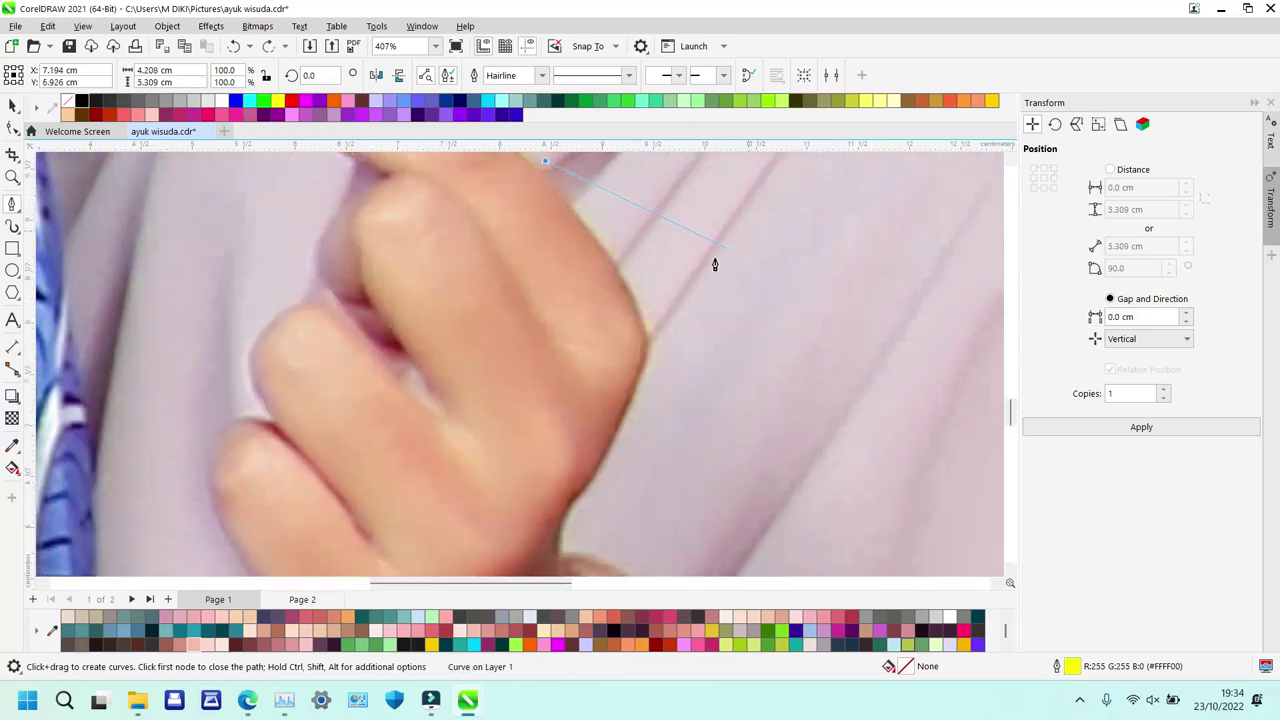
pyautogui.scroll(-6, 706, 434)
pyautogui.moveTo(650, 371); pyautogui.dragTo(342, 396)
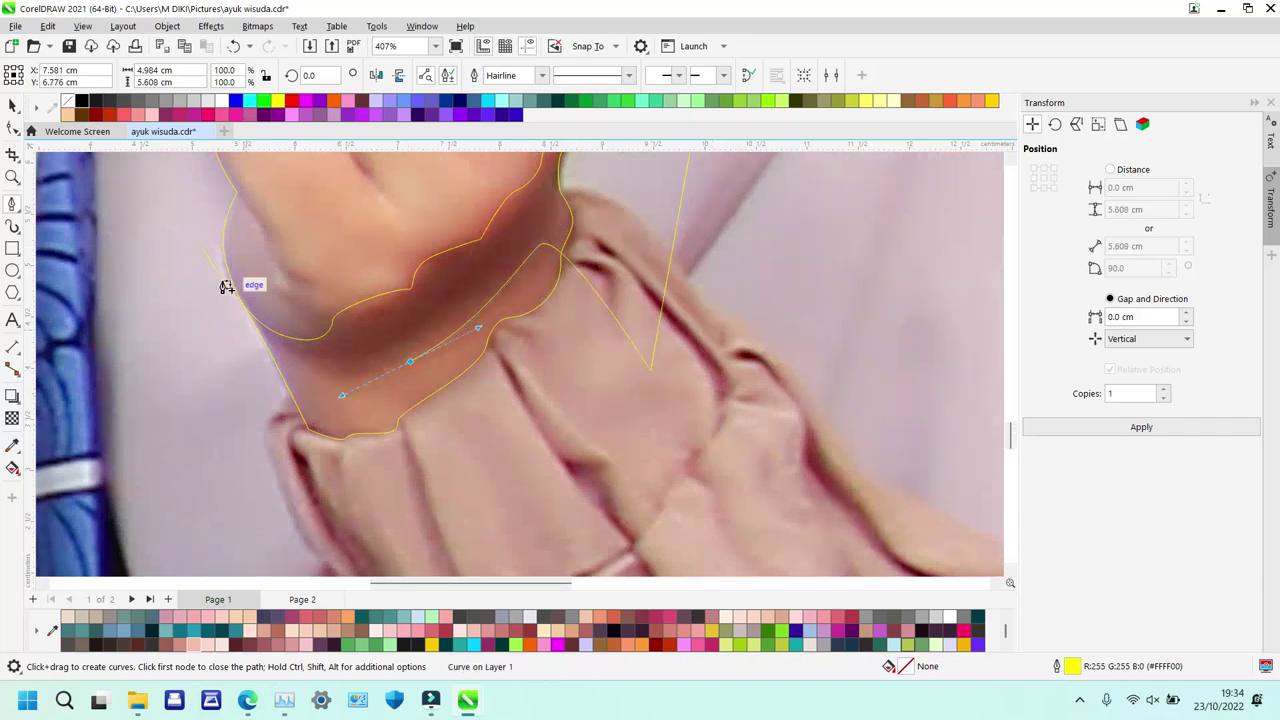
pyautogui.moveTo(202, 251); pyautogui.dragTo(215, 290)
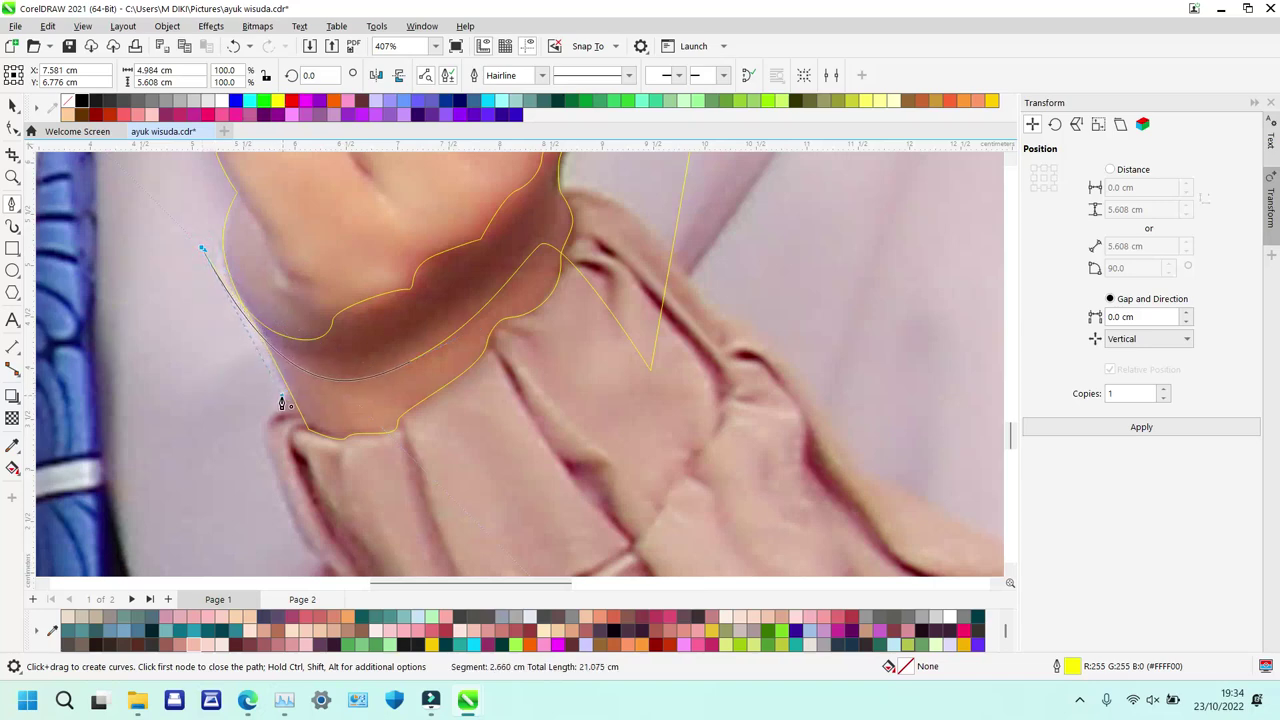
# Intersect the shadow shape with the hand outline and delete the original shape that extends outside the hand.
pyautogui.press('Escape')
pyautogui.press('space')
pyautogui.keyDown('shift'); pyautogui.click(400, 396); pyautogui.keyUp('shift')
pyautogui.click(503, 75)
pyautogui.click(678, 198)
pyautogui.press('Delete')
# Start another Pen tool shape outside the hand's left edge, tracing the shade at the base of the lowest finger.
pyautogui.press('z')
pyautogui.rightClick(676, 196)
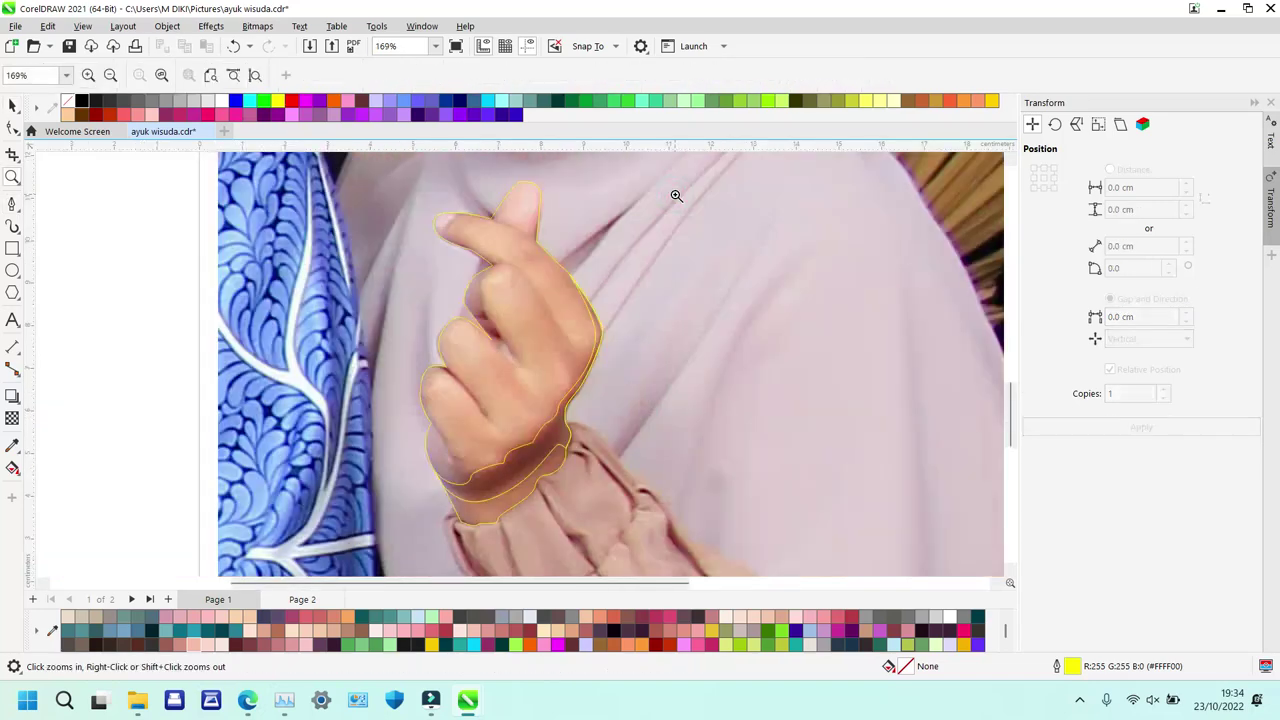
pyautogui.moveTo(596, 461); pyautogui.dragTo(635, 482)
pyautogui.press('p')
pyautogui.click(306, 395)
pyautogui.click(365, 460)
pyautogui.moveTo(365, 460); pyautogui.dragTo(422, 528)
pyautogui.click(437, 521)
pyautogui.moveTo(391, 484); pyautogui.dragTo(380, 452)
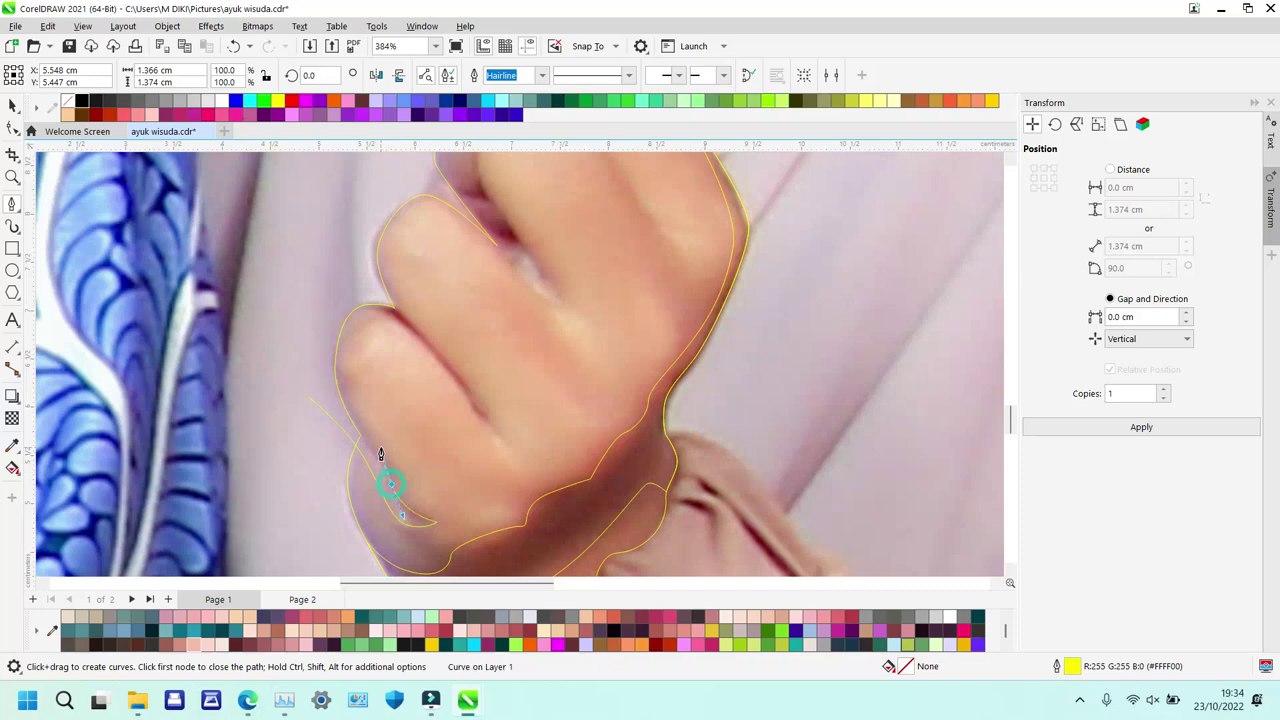
# Trace the new shape inside the contours of the two lowest fingers, following the creases between them and beside the middle finger.
pyautogui.moveTo(344, 375); pyautogui.dragTo(394, 317)
pyautogui.click(425, 350)
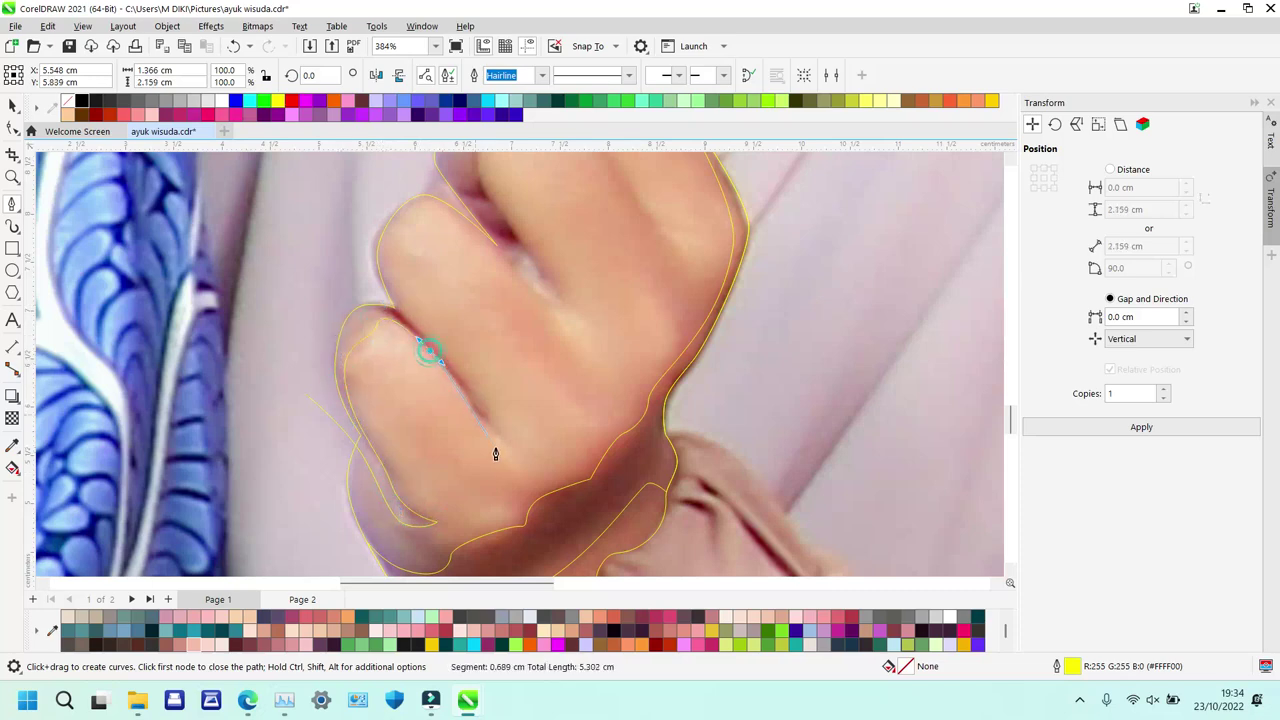
pyautogui.moveTo(491, 435); pyautogui.dragTo(511, 449)
pyautogui.click(515, 446)
pyautogui.moveTo(446, 362); pyautogui.dragTo(425, 332)
pyautogui.moveTo(385, 257); pyautogui.dragTo(461, 214)
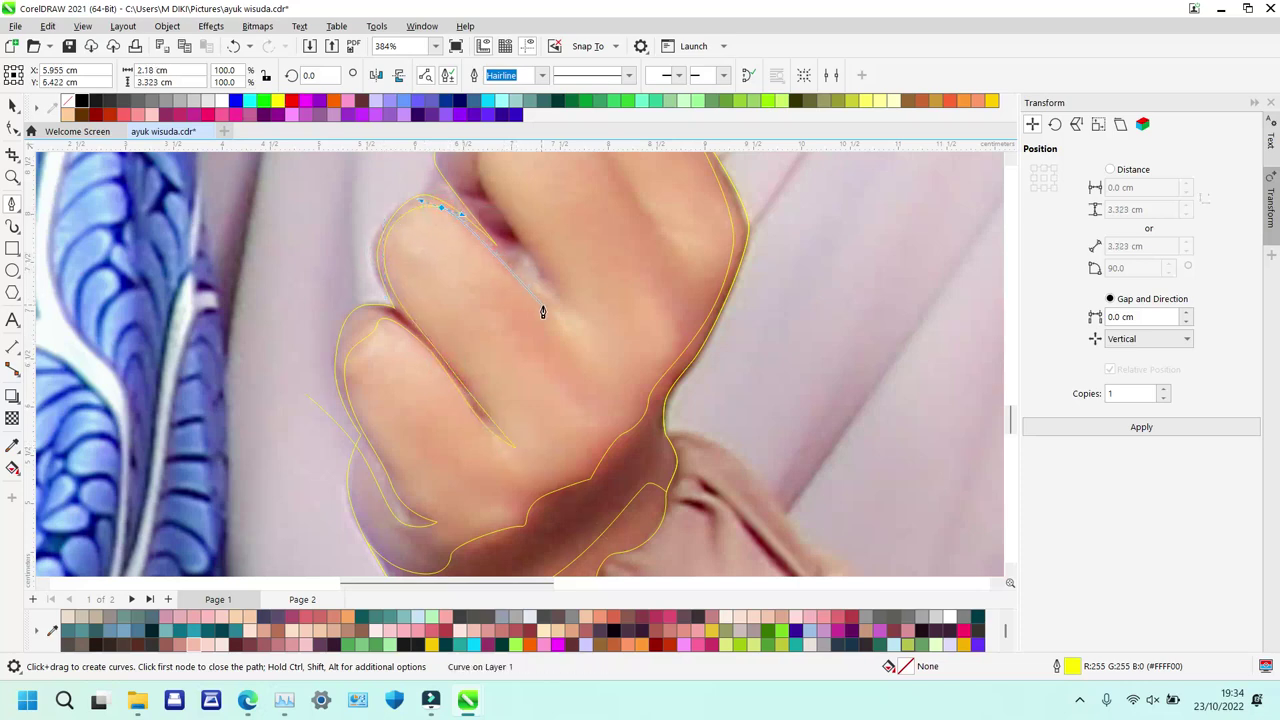
pyautogui.click(578, 337)
# Continue the shape around the middle finger and down the crease between it and the index finger.
pyautogui.scroll(2, 579, 341)
pyautogui.moveTo(491, 291); pyautogui.dragTo(486, 283)
pyautogui.moveTo(486, 210); pyautogui.dragTo(511, 193)
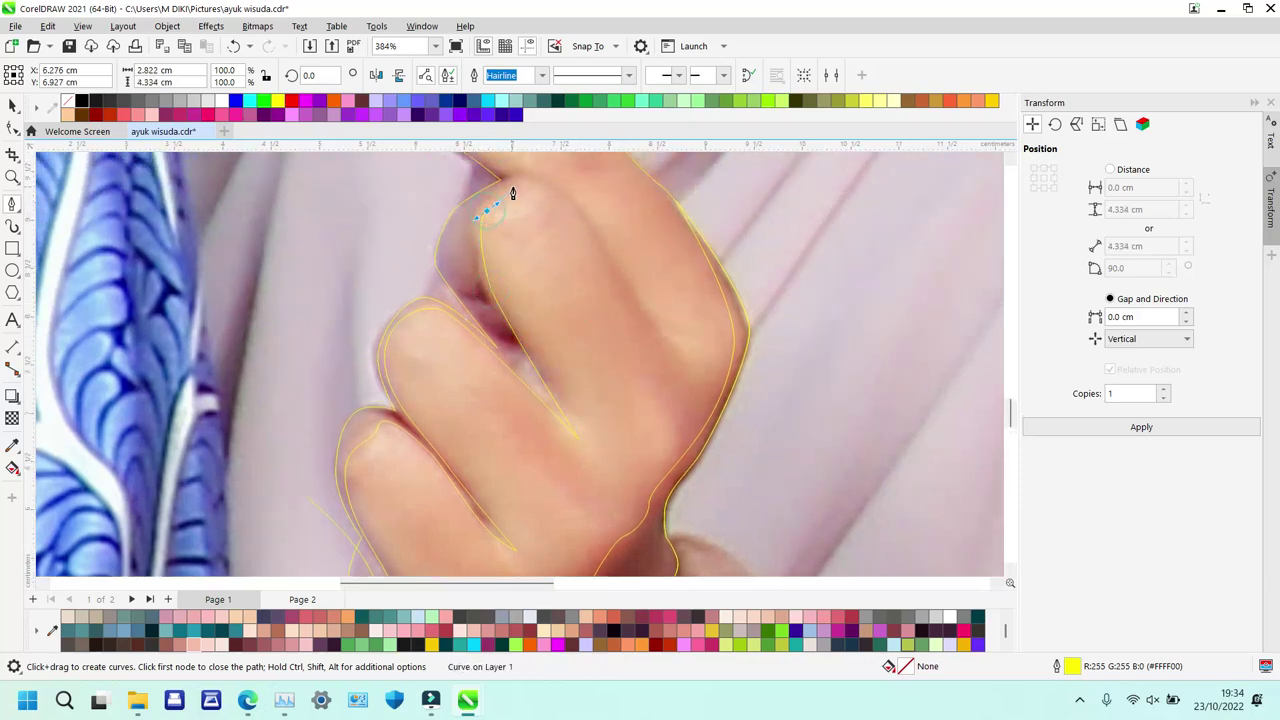
pyautogui.click(523, 173)
pyautogui.moveTo(611, 260); pyautogui.dragTo(628, 283)
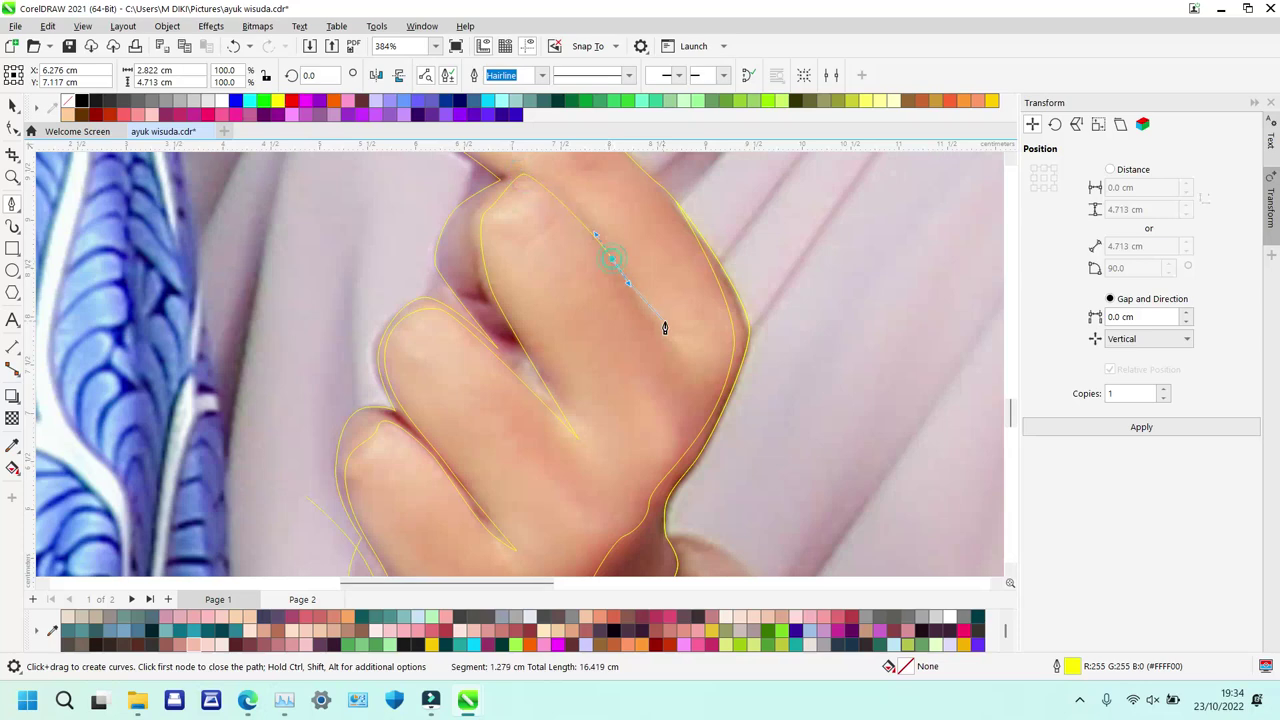
pyautogui.click(665, 343)
pyautogui.scroll(3, 665, 343)
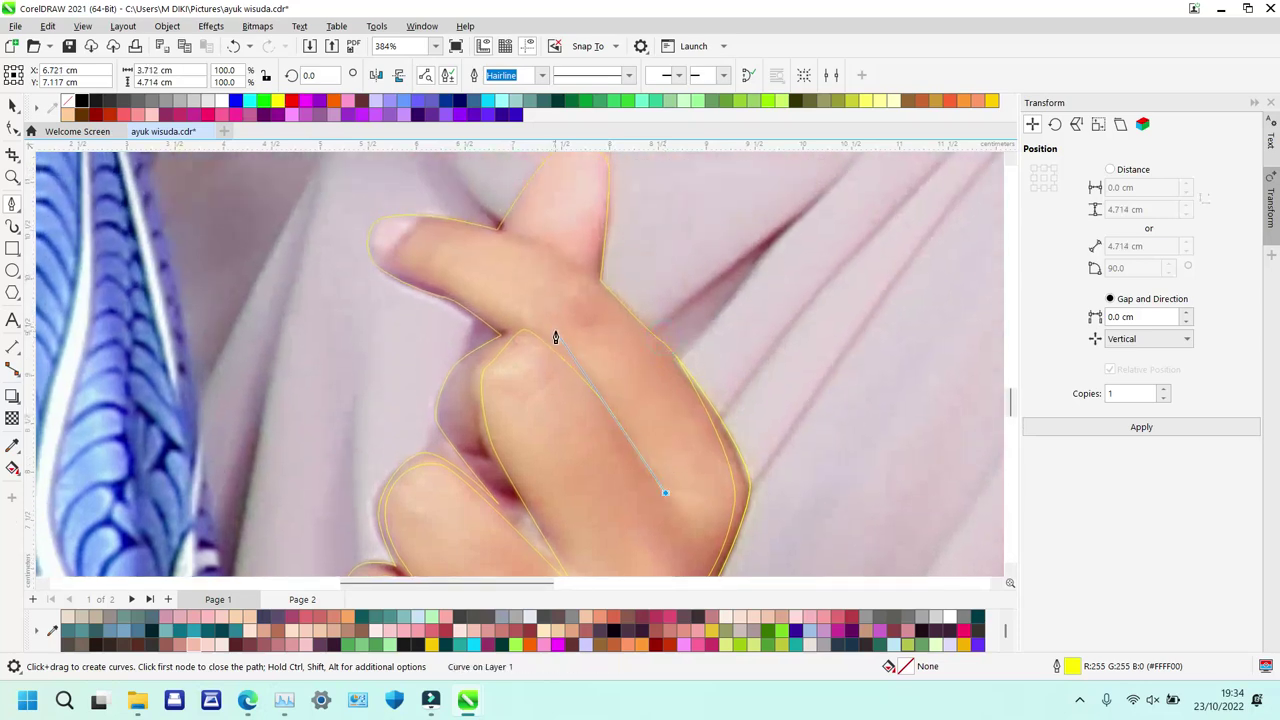
# Trace the shape along the index finger, around below its nail and back along its upper edge, ending outside the hand.
pyautogui.moveTo(569, 351); pyautogui.dragTo(512, 297)
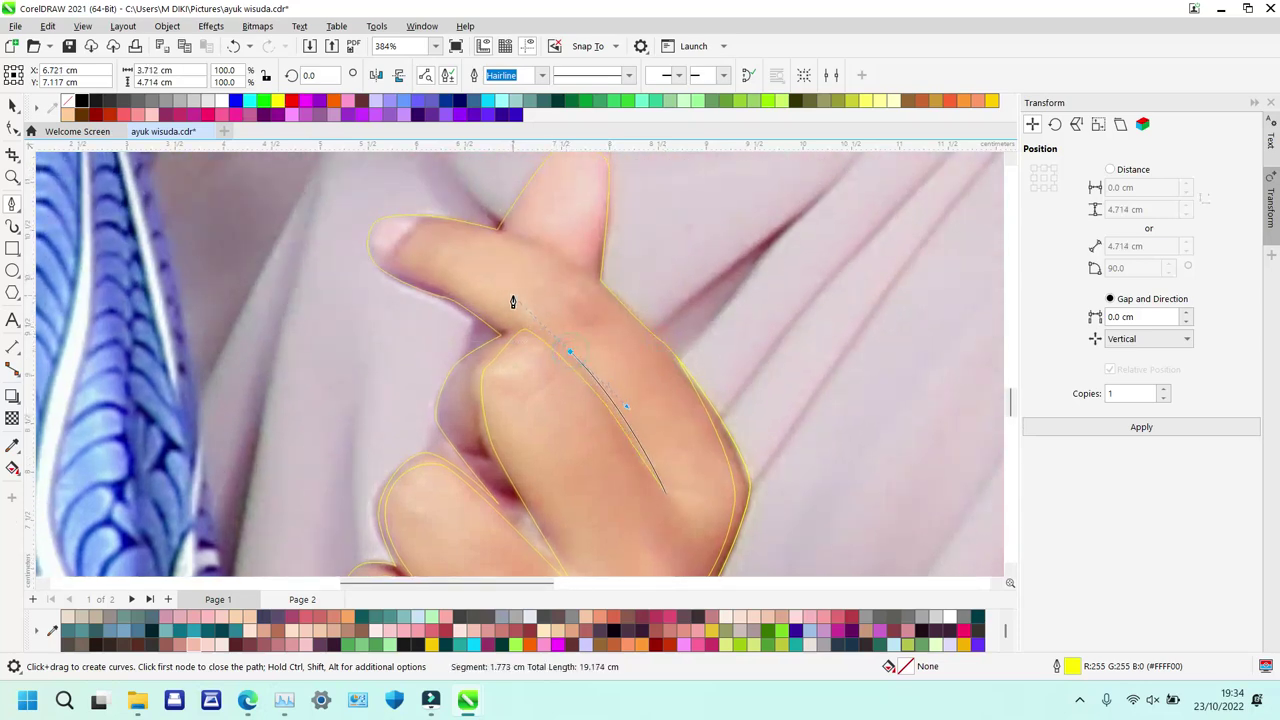
pyautogui.click(432, 272)
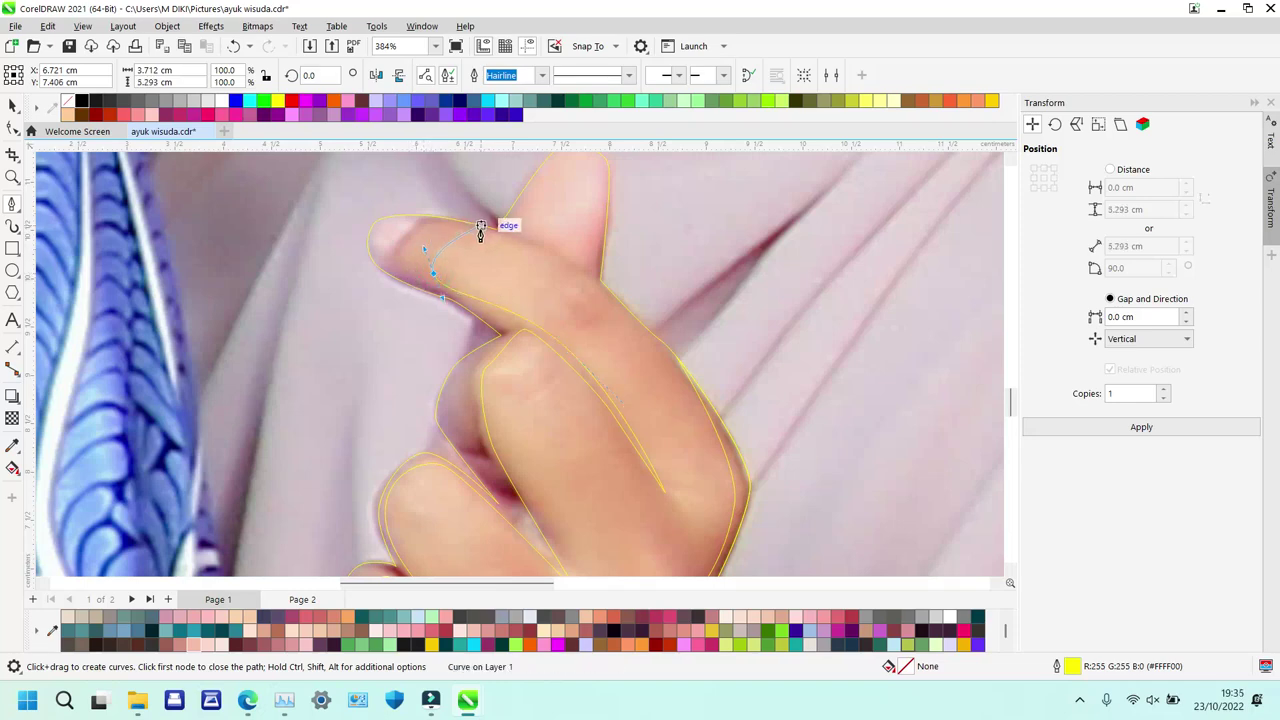
pyautogui.moveTo(521, 249); pyautogui.dragTo(520, 247)
pyautogui.moveTo(607, 297); pyautogui.dragTo(641, 324)
pyautogui.click(760, 381)
# Continue the shape above the thumb, down its right edge and along the index finger to the thumb's left side.
pyautogui.scroll(2, 631, 237)
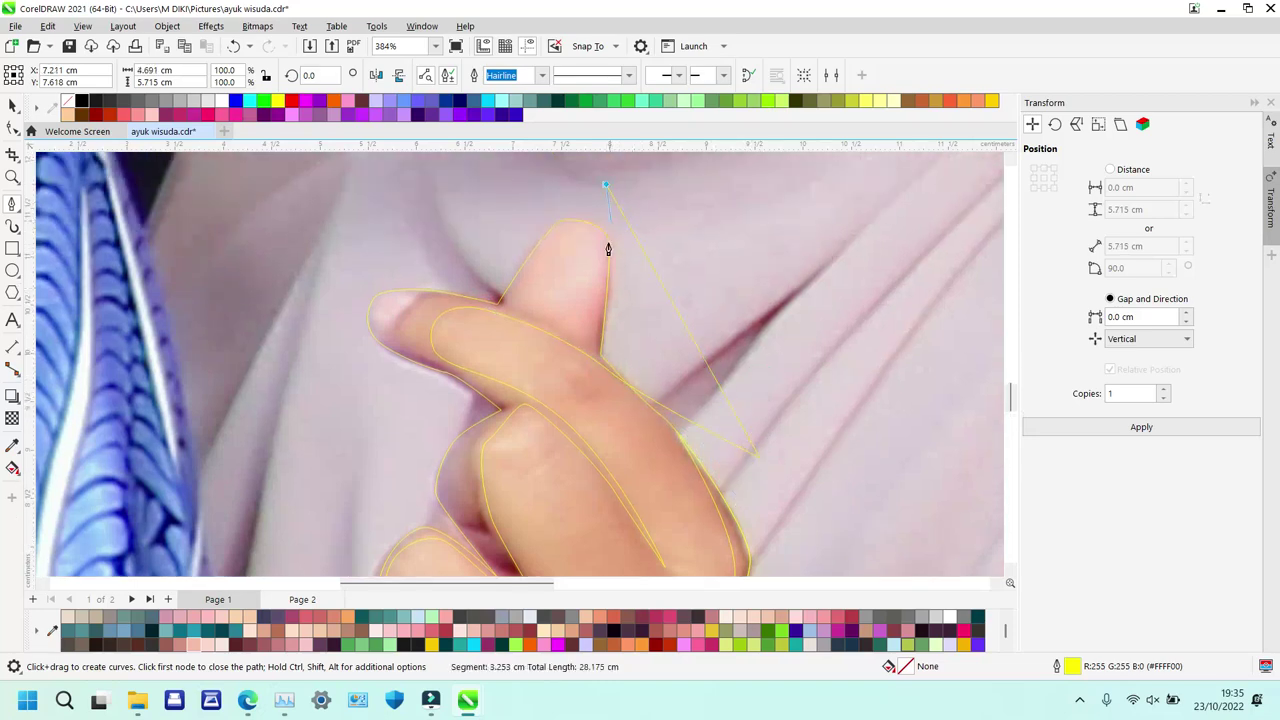
pyautogui.moveTo(598, 332); pyautogui.dragTo(588, 346)
pyautogui.click(518, 311)
pyautogui.click(523, 234)
pyautogui.scroll(-2, 523, 217)
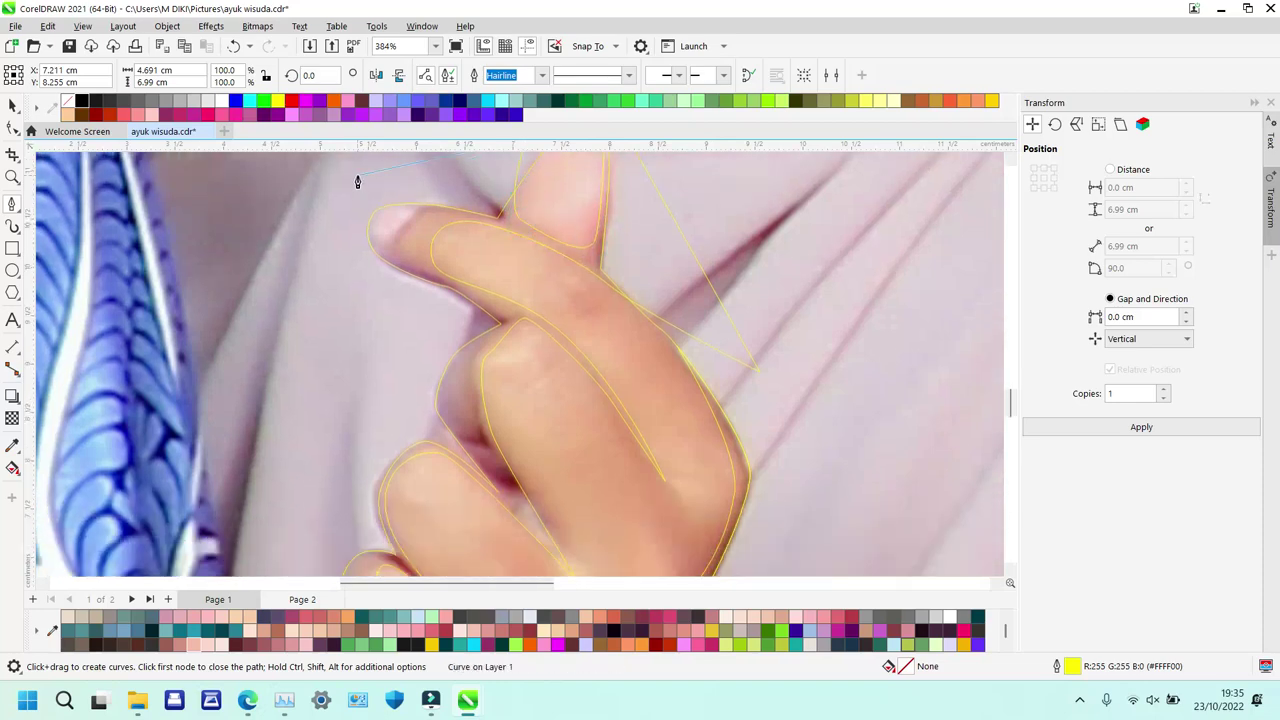
# Close the shape by running it outside the hand's left side down to its starting node.
pyautogui.click(341, 212)
pyautogui.scroll(-6, 277, 357)
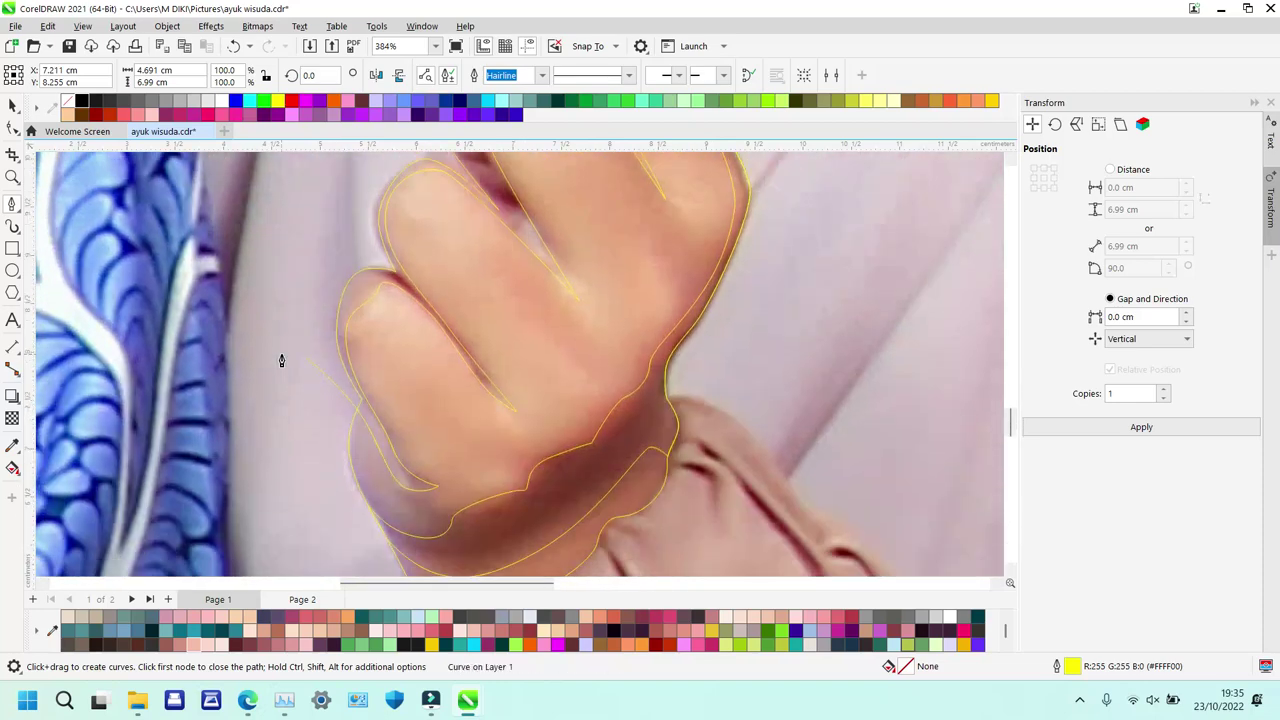
pyautogui.click(279, 362)
pyautogui.click(306, 357)
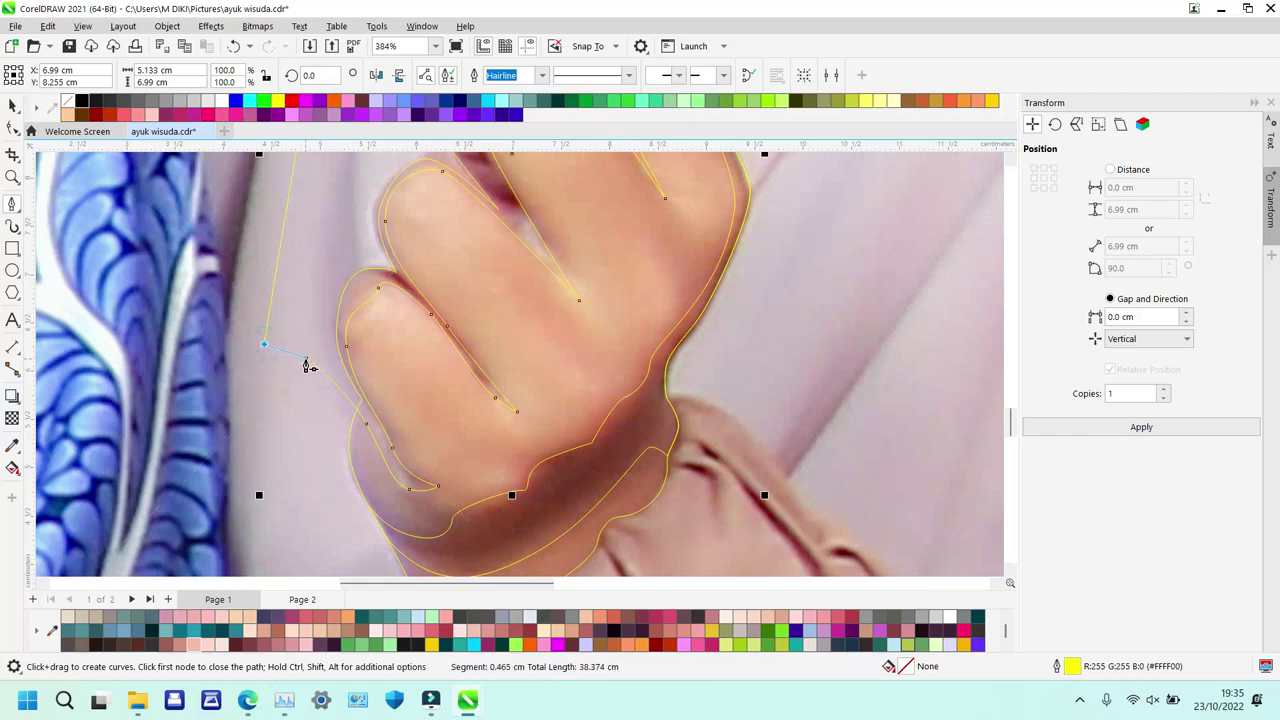
# Intersect the finger shade shape with the hand outline and delete the leftover original outside the hand.
pyautogui.press('space')
pyautogui.keyDown('shift'); pyautogui.click(400, 363); pyautogui.keyUp('shift')
pyautogui.hotkey('alt', 'i')
pyautogui.click(318, 275)
pyautogui.press('Delete')
# Start a shade shape outside the little finger, tracing down its left side and around its base to the crease beside the ring finger.
pyautogui.press('z')
pyautogui.rightClick(317, 273)
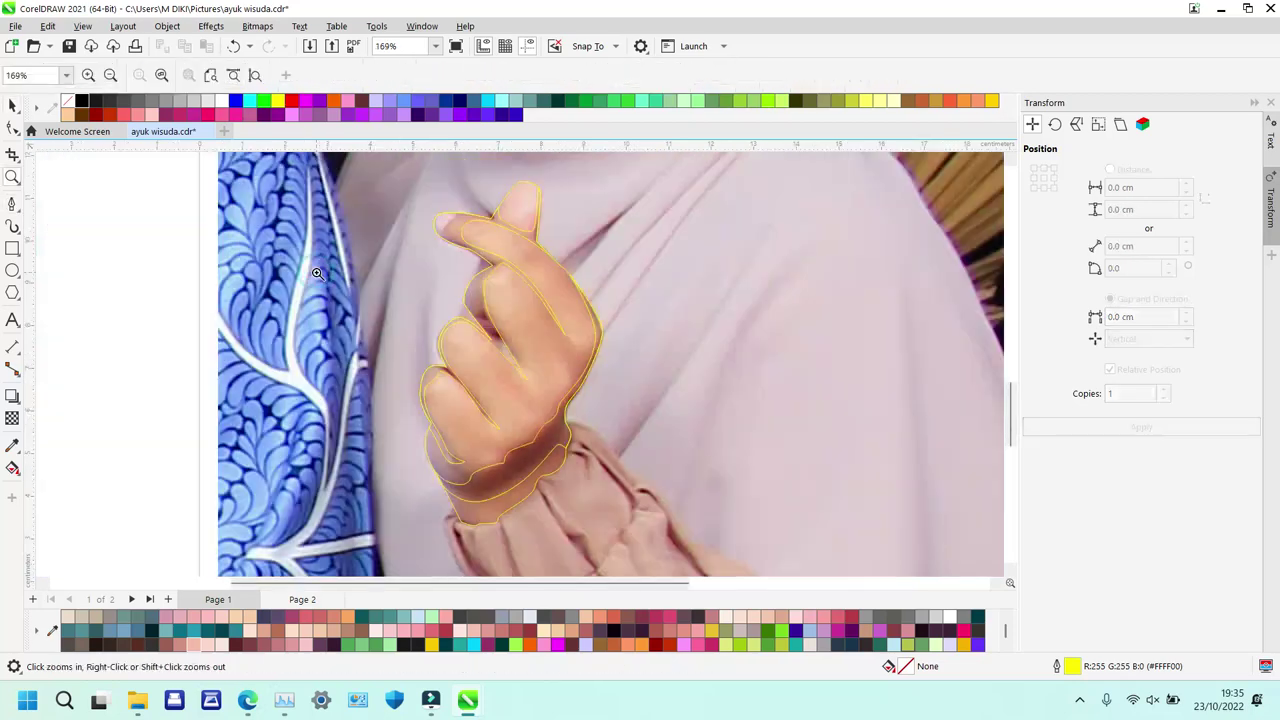
pyautogui.moveTo(527, 467); pyautogui.dragTo(540, 477)
pyautogui.press('p')
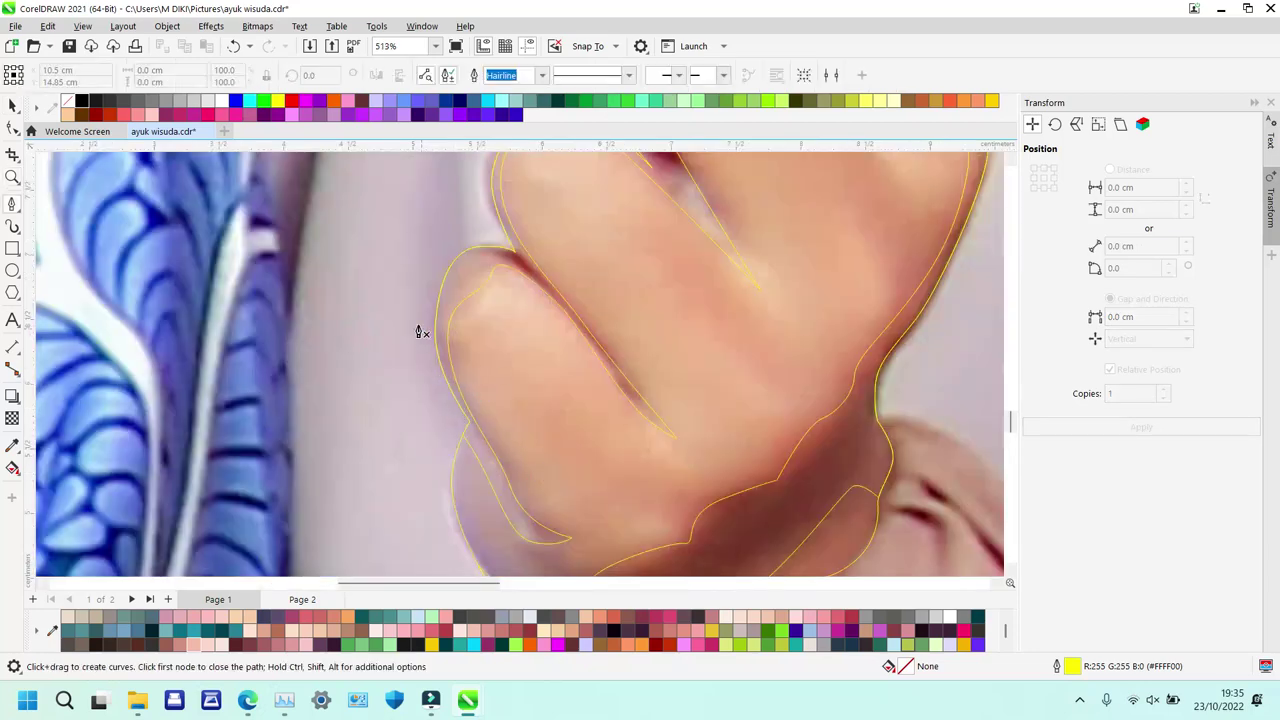
pyautogui.click(421, 349)
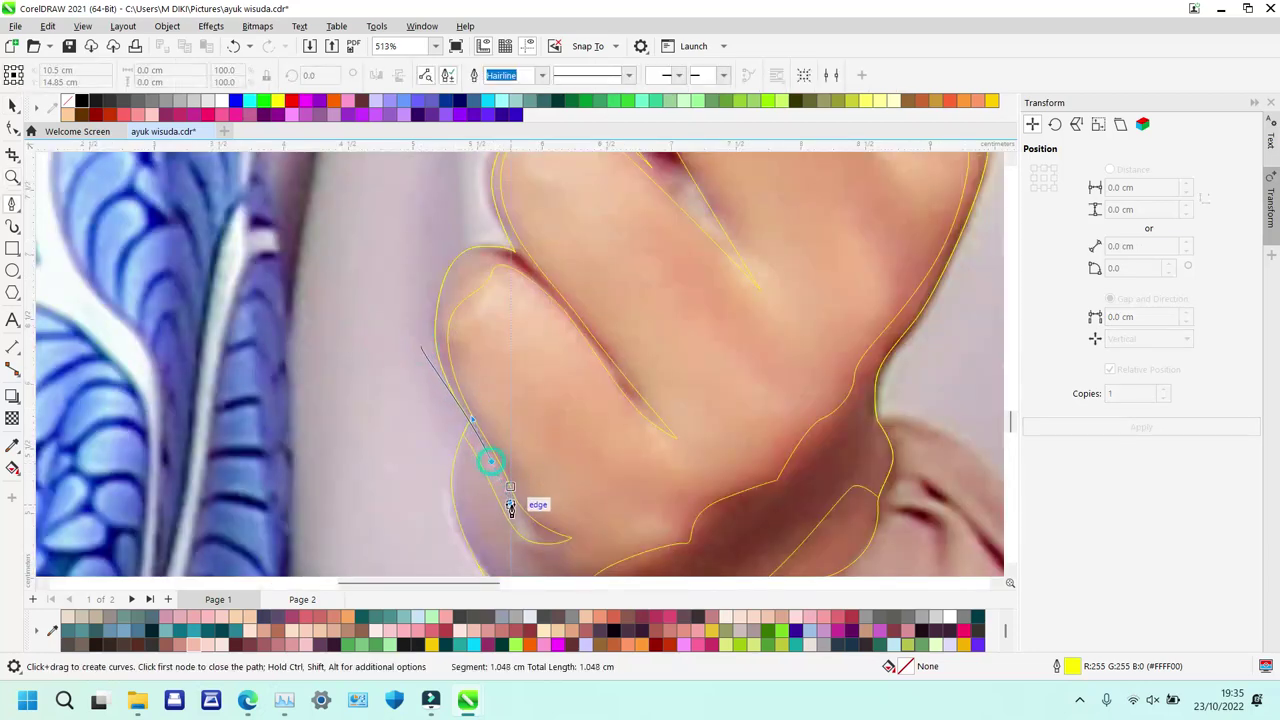
pyautogui.doubleClick(510, 505)
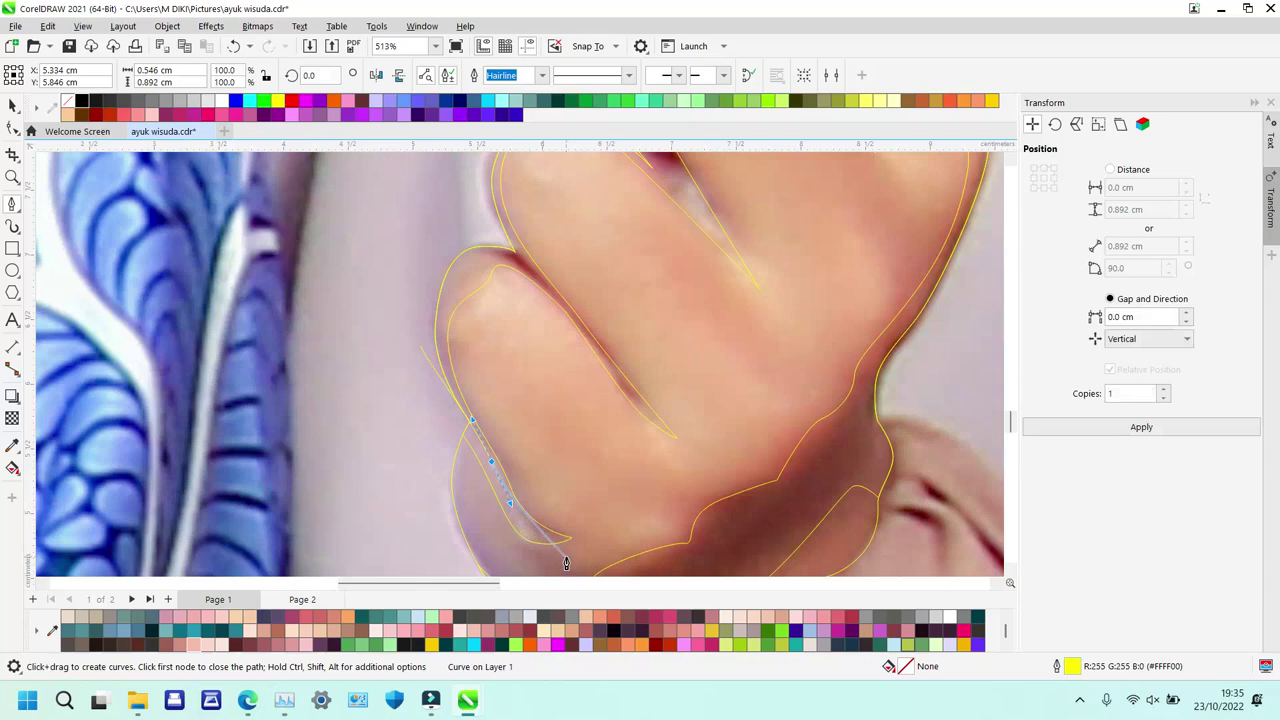
pyautogui.click(601, 532)
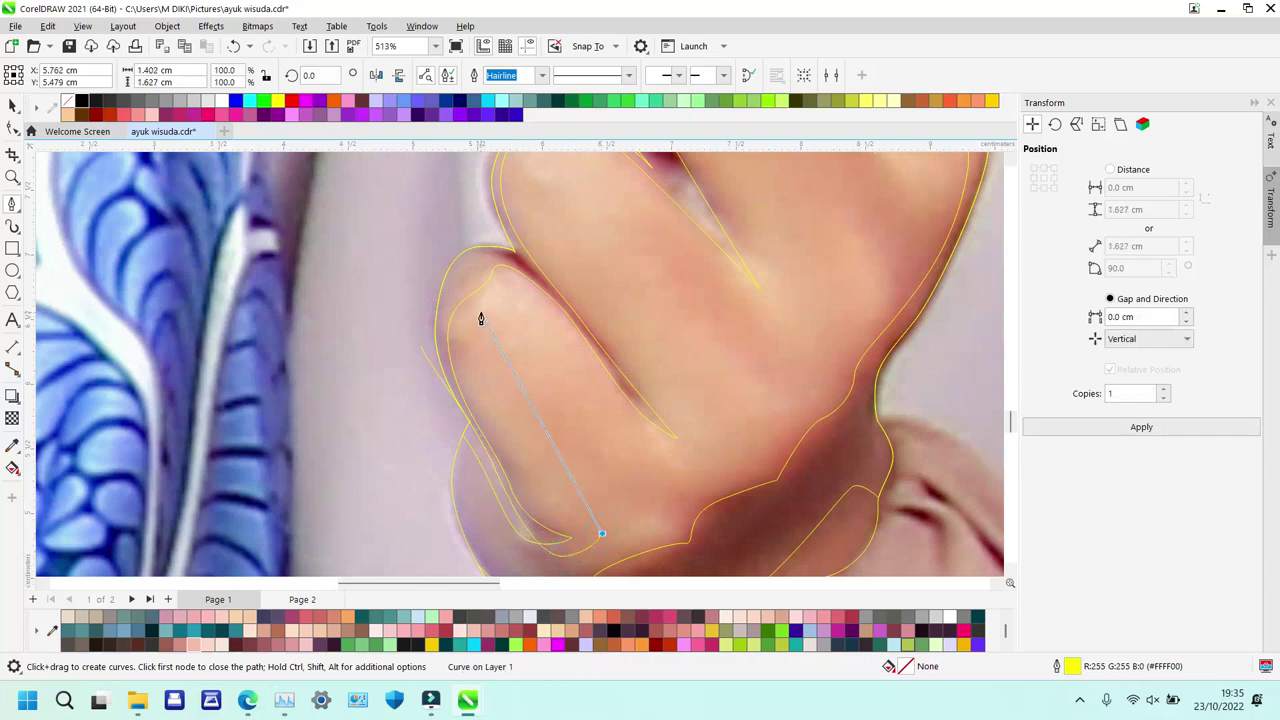
pyautogui.click(687, 450)
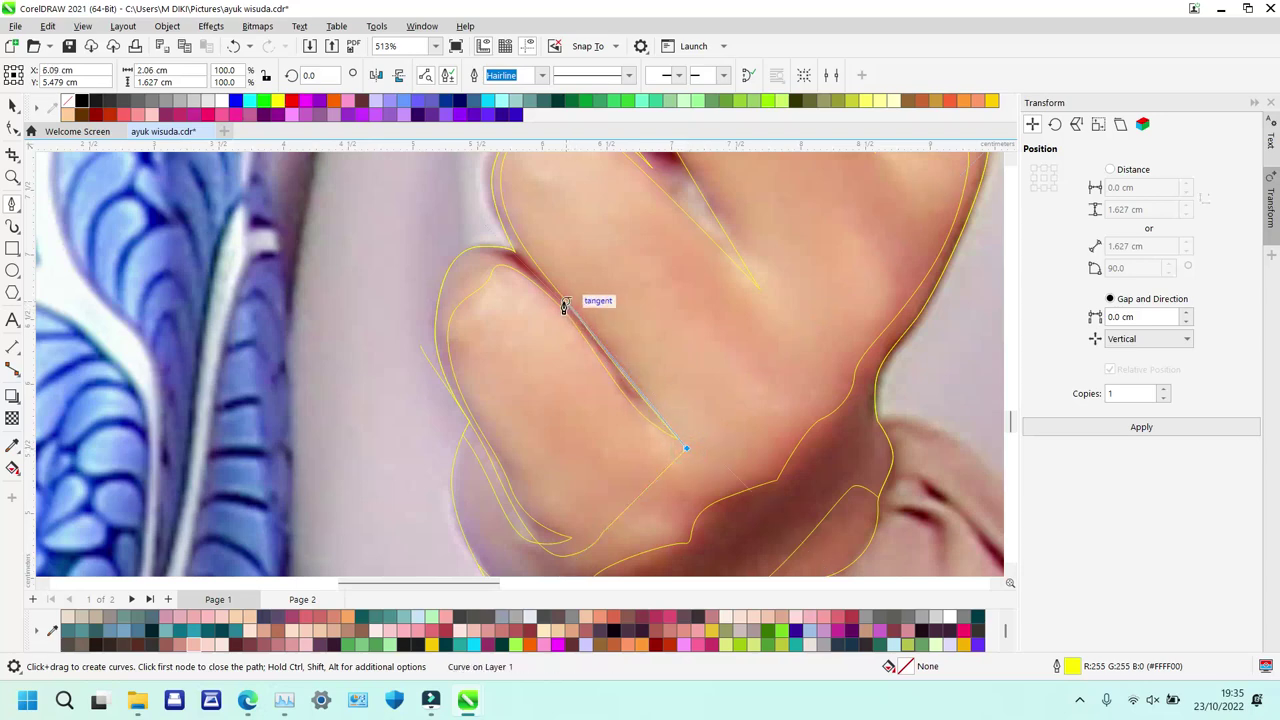
# Continue the shape up the crease between little and ring fingers, loop outside the hand, and close it around the little fingertip.
pyautogui.click(635, 397)
pyautogui.click(594, 352)
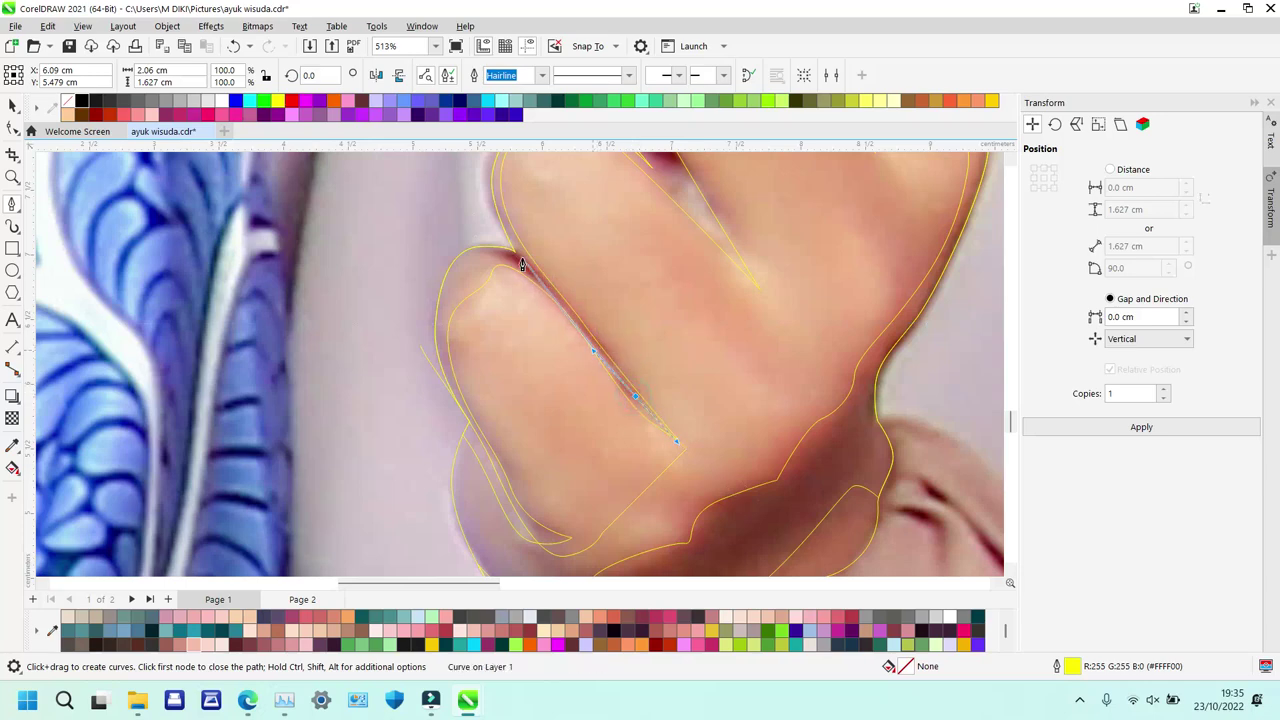
pyautogui.click(483, 214)
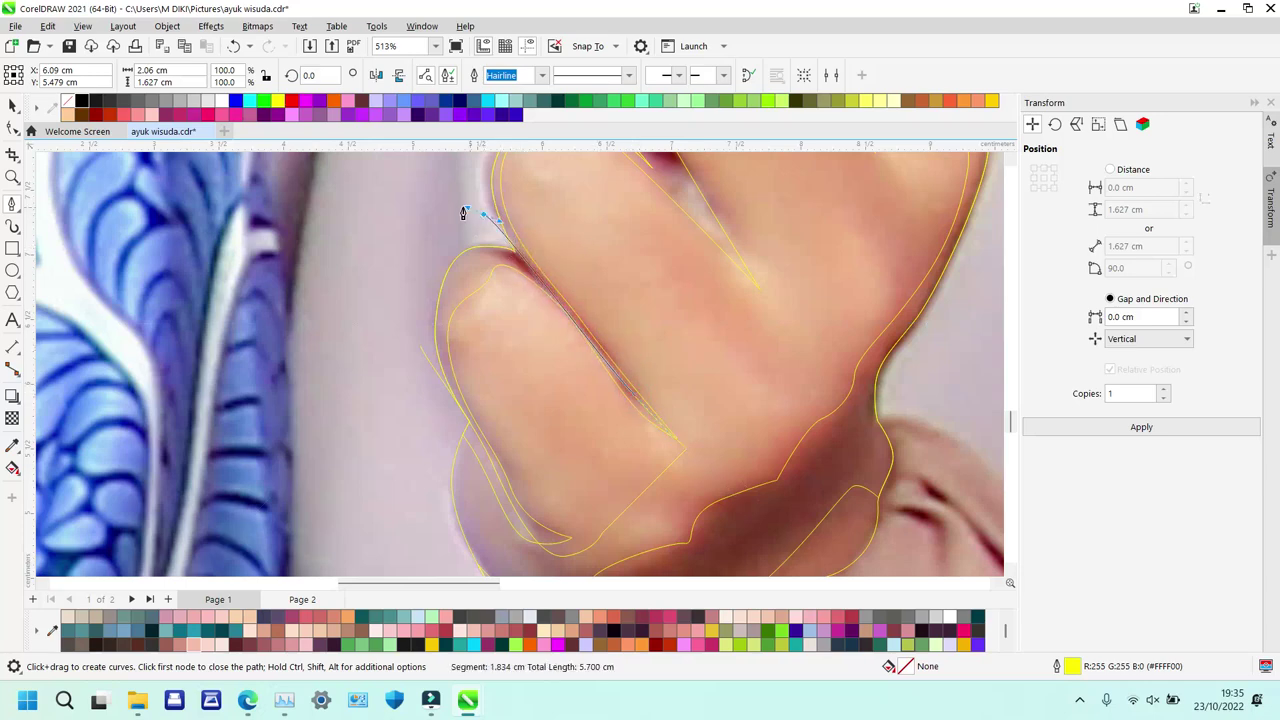
pyautogui.click(455, 206)
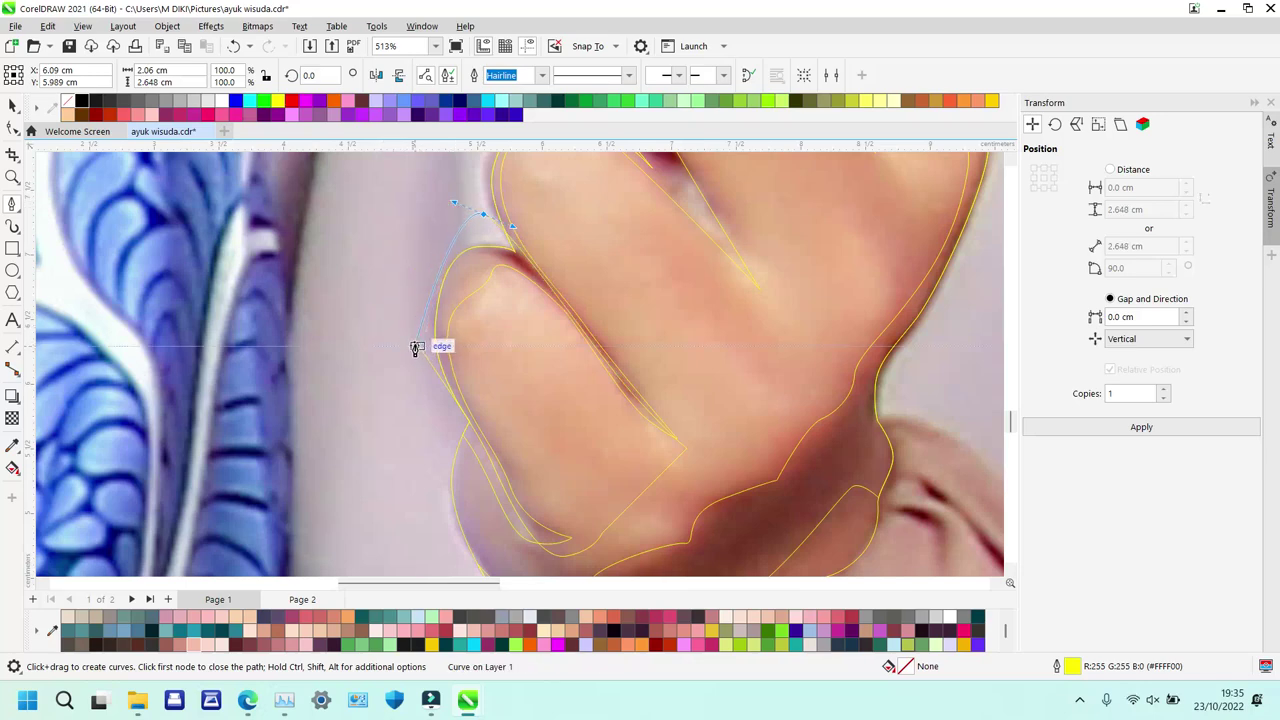
pyautogui.click(443, 244)
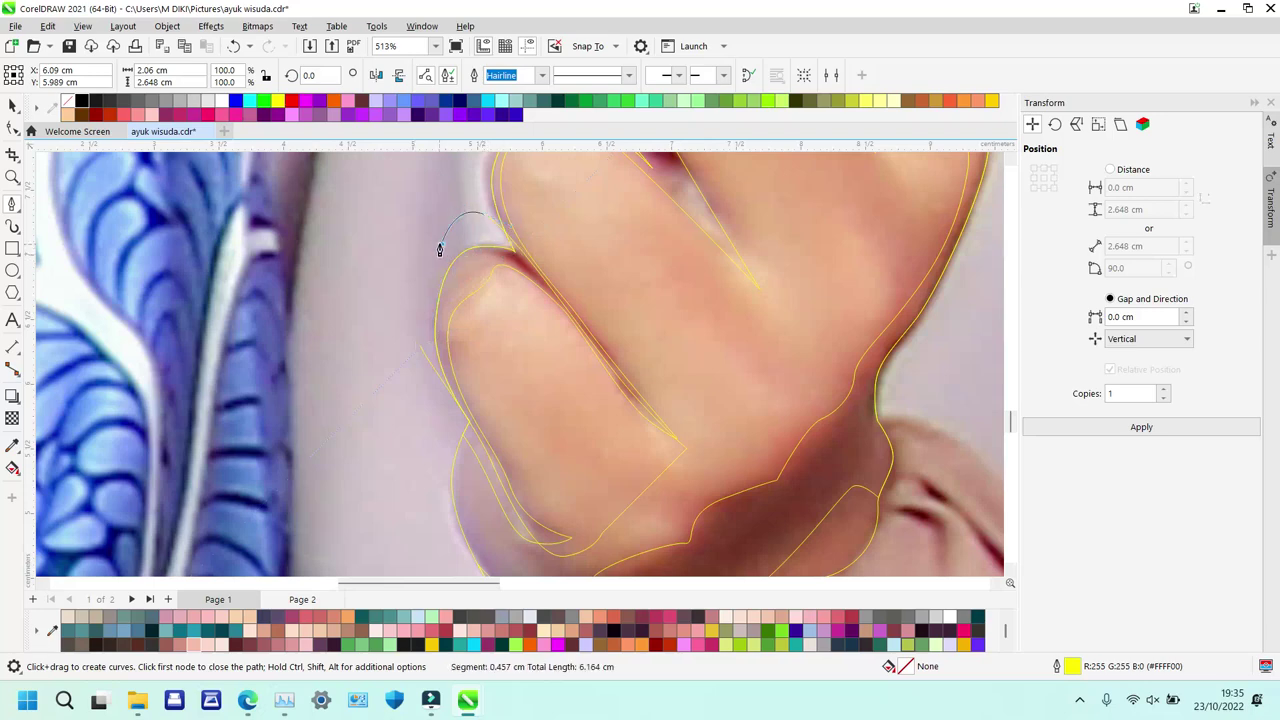
pyautogui.click(496, 248)
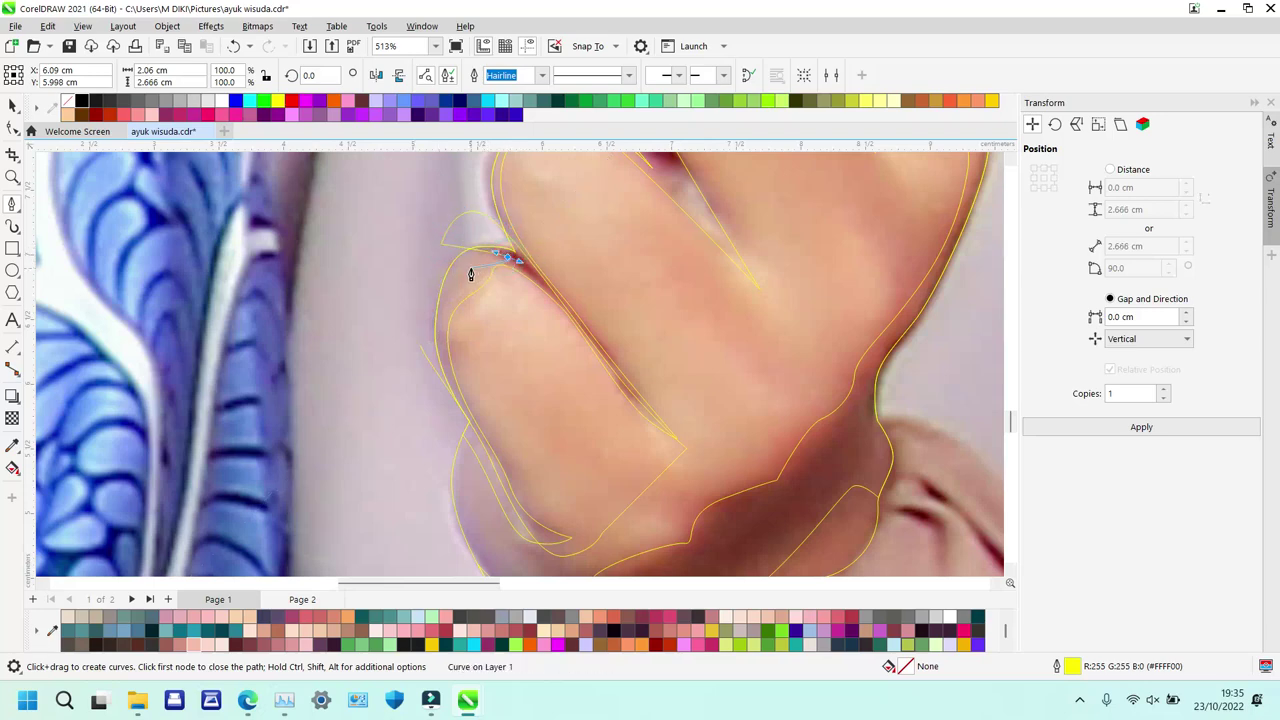
pyautogui.click(450, 289)
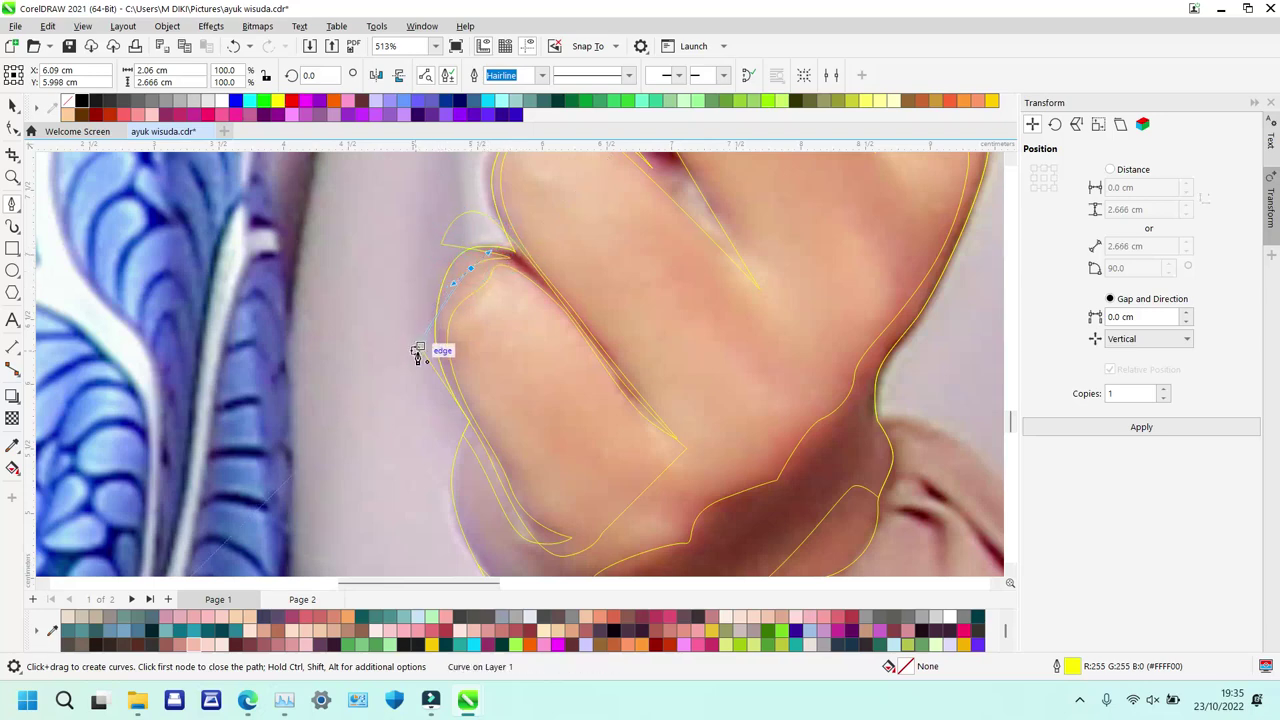
pyautogui.moveTo(420, 348); pyautogui.dragTo(443, 286)
# Intersect the little finger shade shape with the hand outline and delete the leftover original.
pyautogui.press('space')
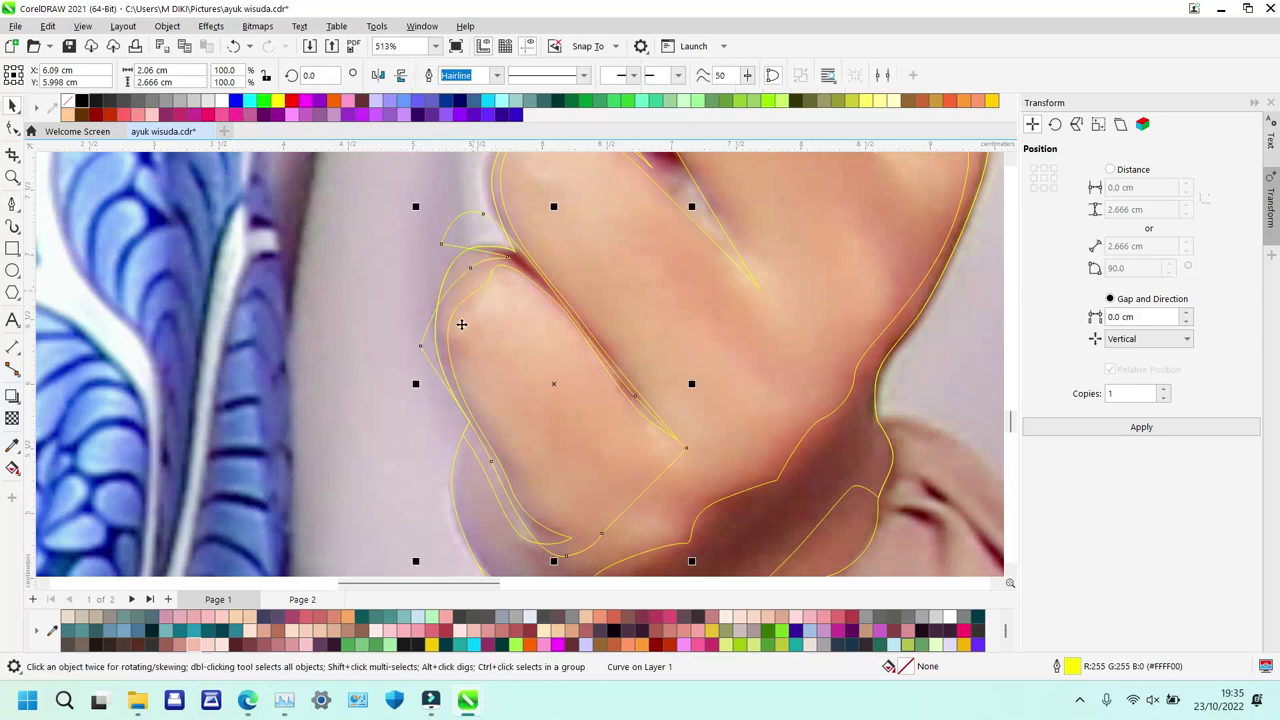
pyautogui.keyDown('shift'); pyautogui.click(477, 446); pyautogui.keyUp('shift')
pyautogui.hotkey('alt', 'i')
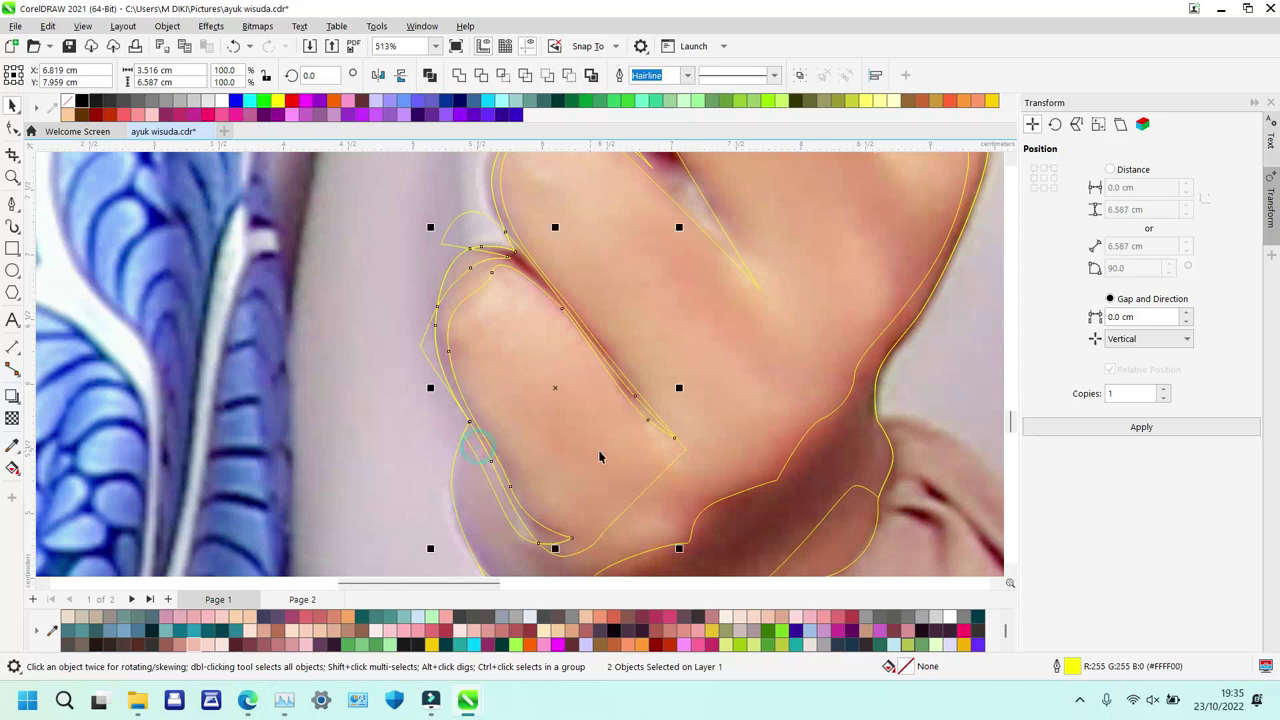
pyautogui.click(657, 447)
pyautogui.press('Delete')
pyautogui.press('z')
pyautogui.rightClick(657, 447)
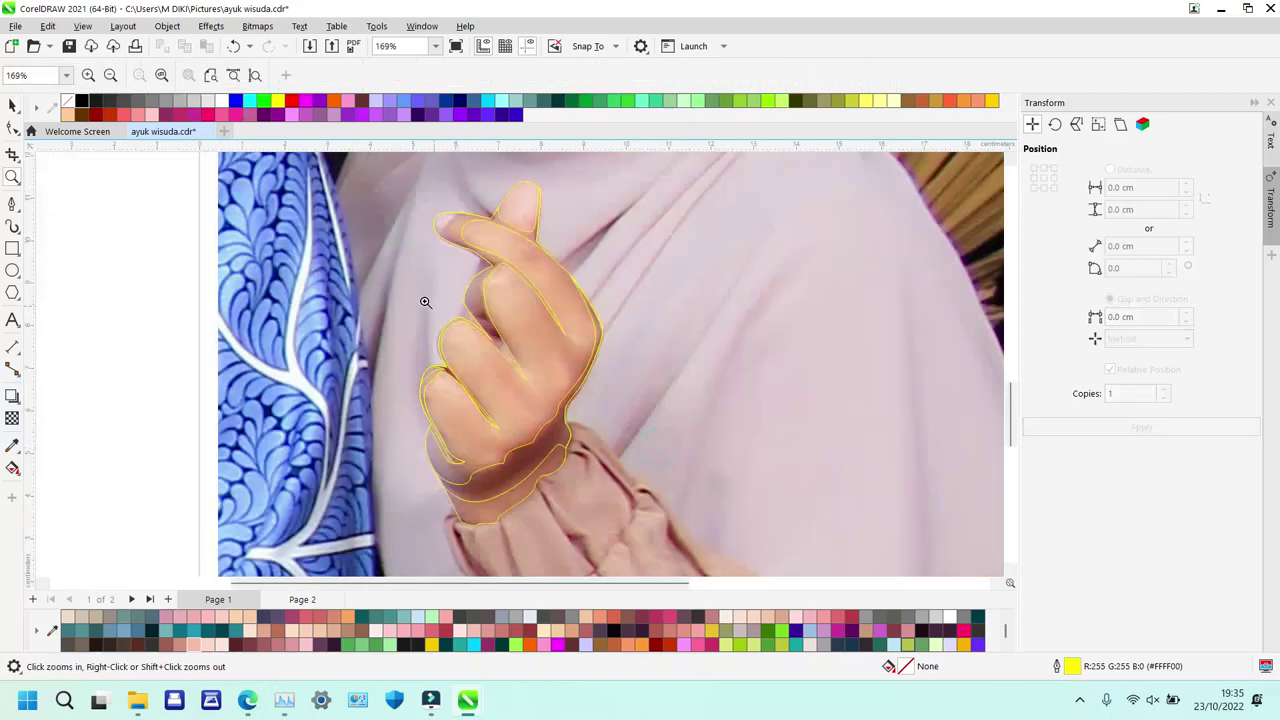
pyautogui.moveTo(614, 382); pyautogui.dragTo(626, 388)
pyautogui.press('p')
pyautogui.click(254, 258)
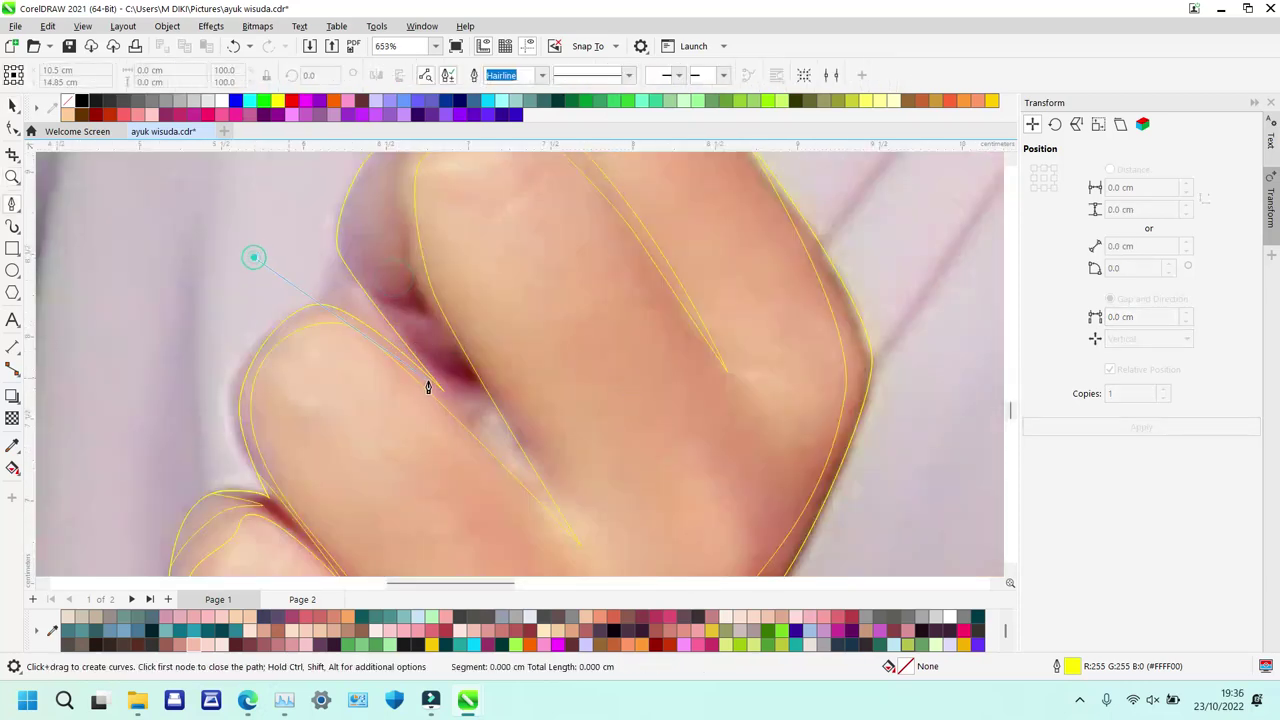
pyautogui.click(449, 412)
pyautogui.press('Escape')
pyautogui.hotkey('ctrl', 'z')
pyautogui.click(270, 258)
pyautogui.click(452, 414)
pyautogui.press('space')
pyautogui.press('space')
# Trace a shade shape along the ring finger's upper edge to the crease, then up the middle finger's left edge to its tip.
pyautogui.click(295, 262)
pyautogui.click(478, 470)
pyautogui.press('space')
pyautogui.click(587, 551)
pyautogui.scroll(1, 493, 306)
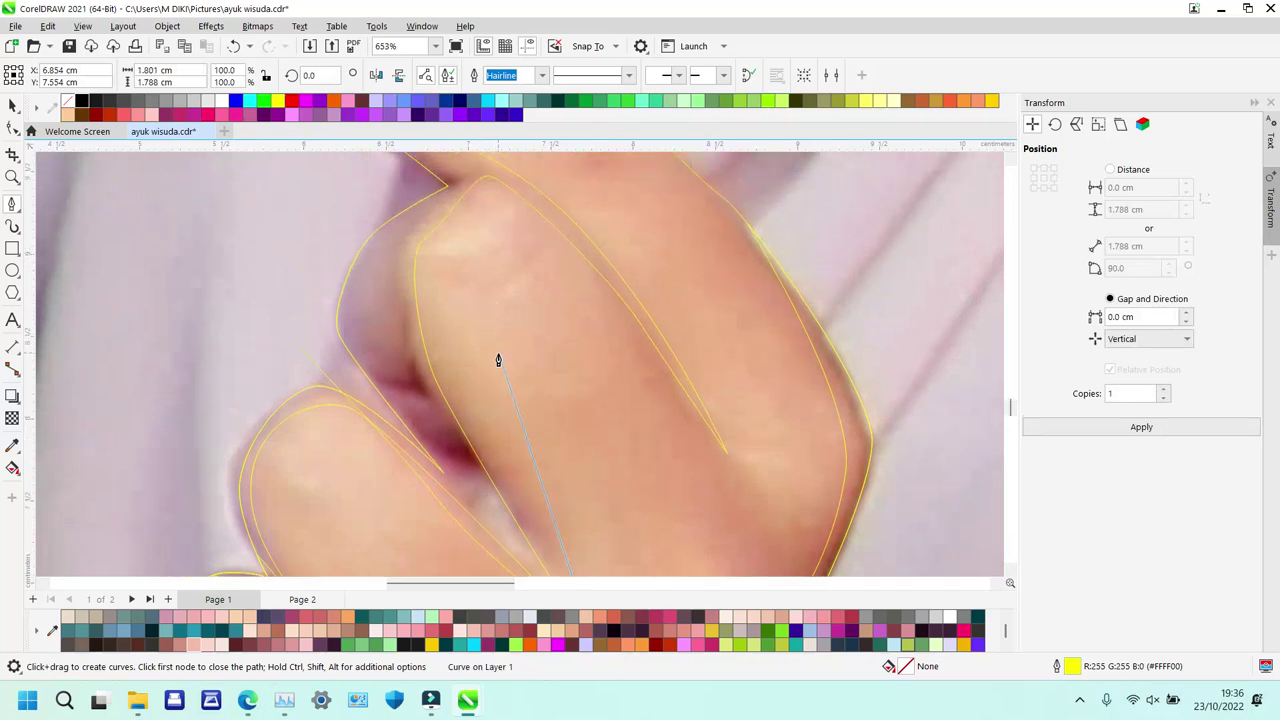
pyautogui.moveTo(489, 376); pyautogui.dragTo(437, 325)
pyautogui.click(497, 460)
pyautogui.moveTo(412, 350); pyautogui.dragTo(397, 301)
pyautogui.moveTo(417, 218); pyautogui.dragTo(442, 190)
pyautogui.click(476, 180)
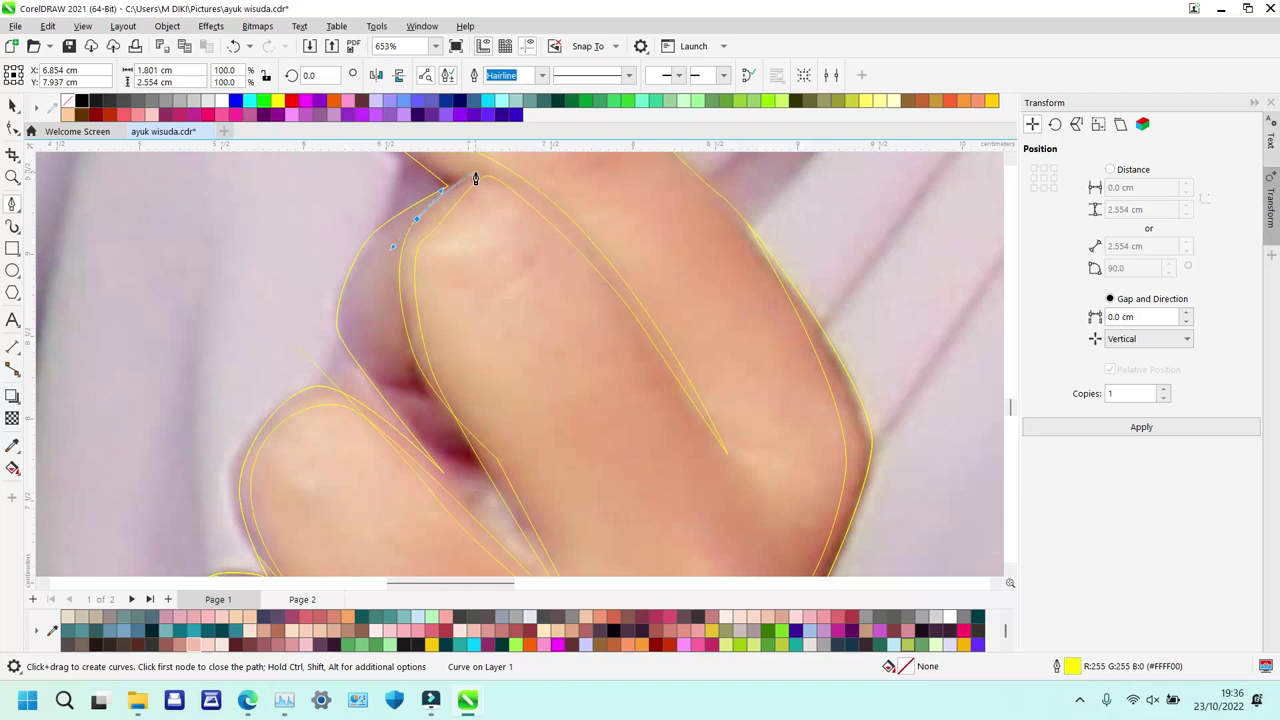
# Run the shape back down through the dark area left of the middle finger in pointed folds and close it outside the hand.
pyautogui.click(356, 182)
pyautogui.click(425, 190)
pyautogui.moveTo(377, 350); pyautogui.dragTo(387, 350)
pyautogui.click(332, 352)
pyautogui.click(447, 430)
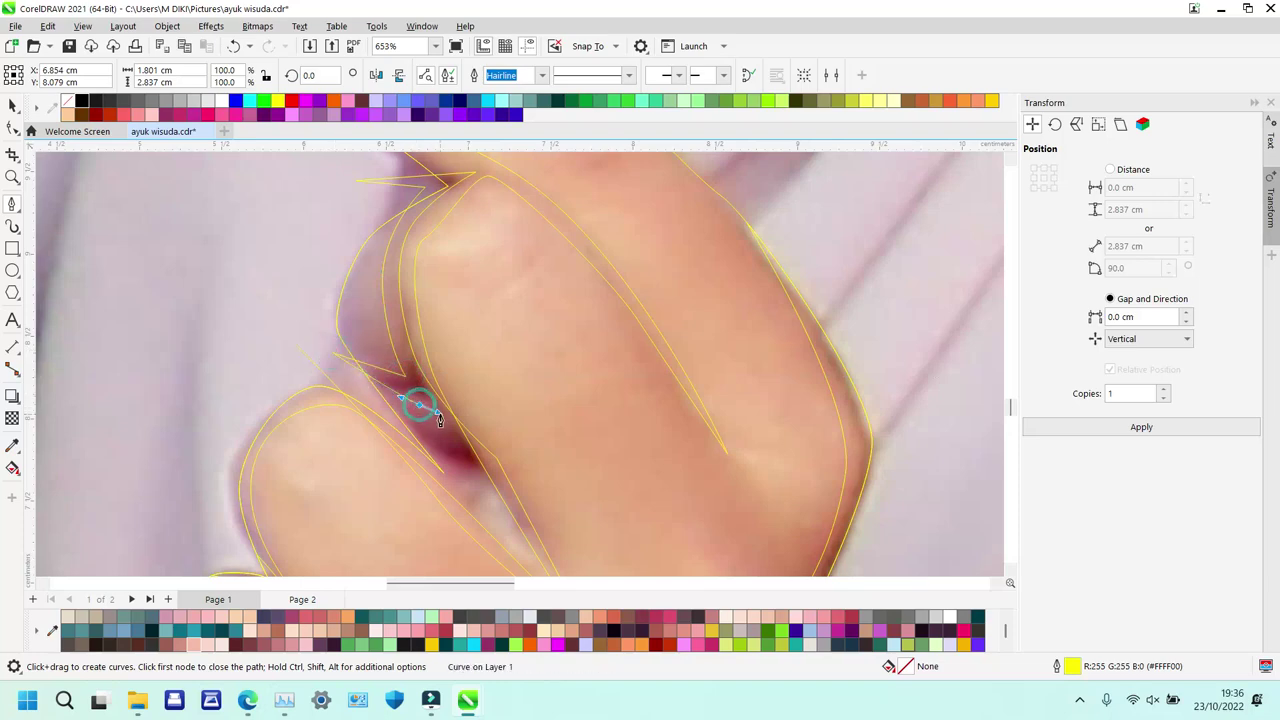
pyautogui.moveTo(367, 399); pyautogui.dragTo(339, 380)
pyautogui.click(293, 341)
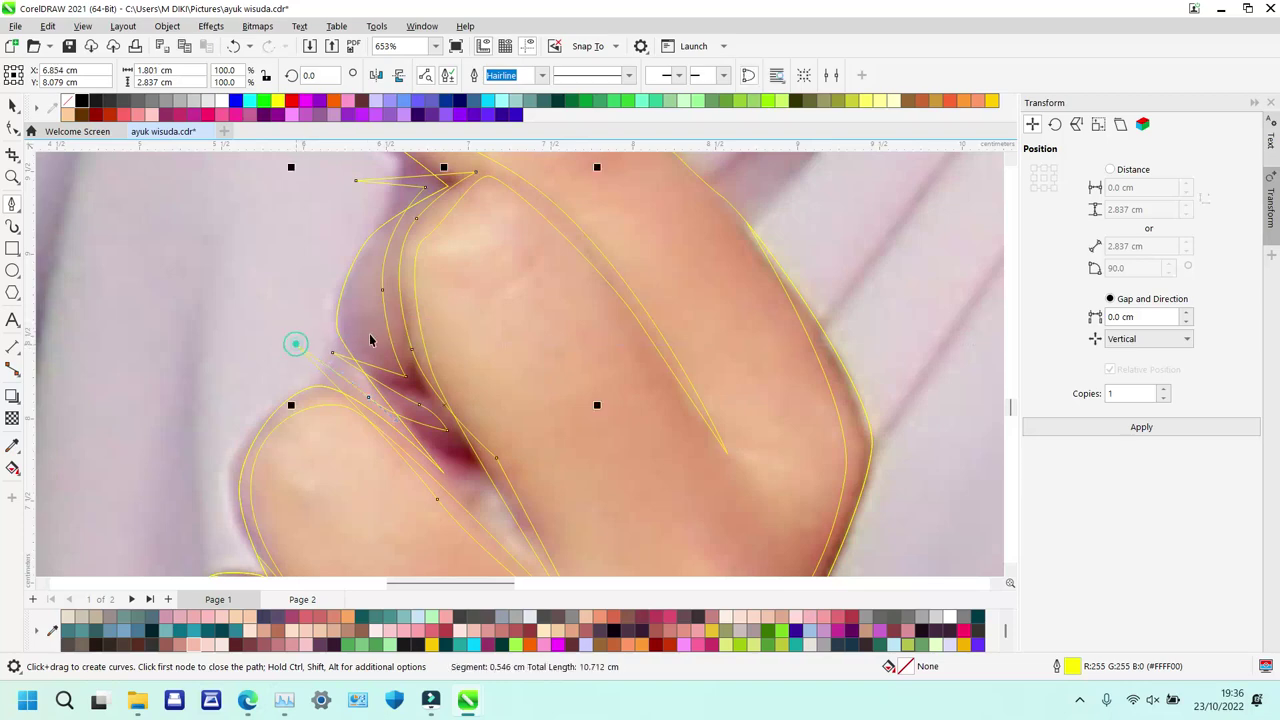
# Intersect the middle finger shade shape with the hand outline and remove the leftover original.
pyautogui.press('space')
pyautogui.keyDown('shift'); pyautogui.click(363, 308); pyautogui.keyUp('shift')
pyautogui.hotkey('alt', 'i')
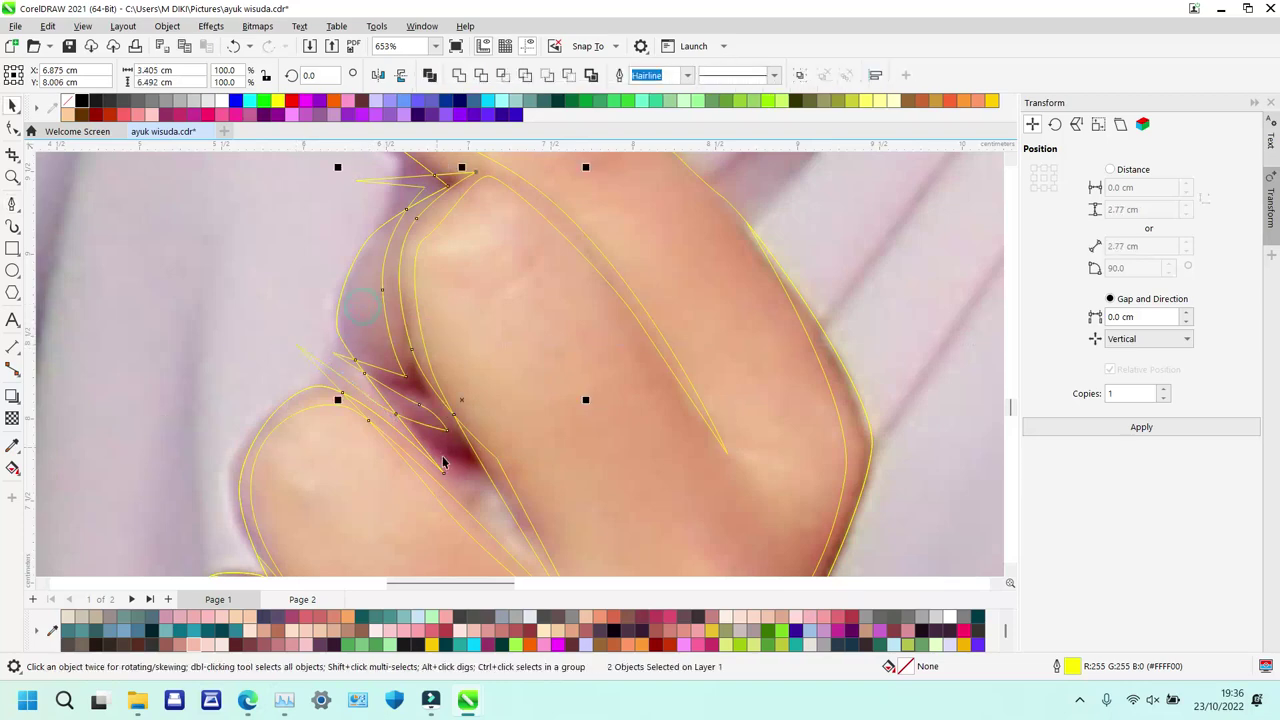
pyautogui.click(322, 368)
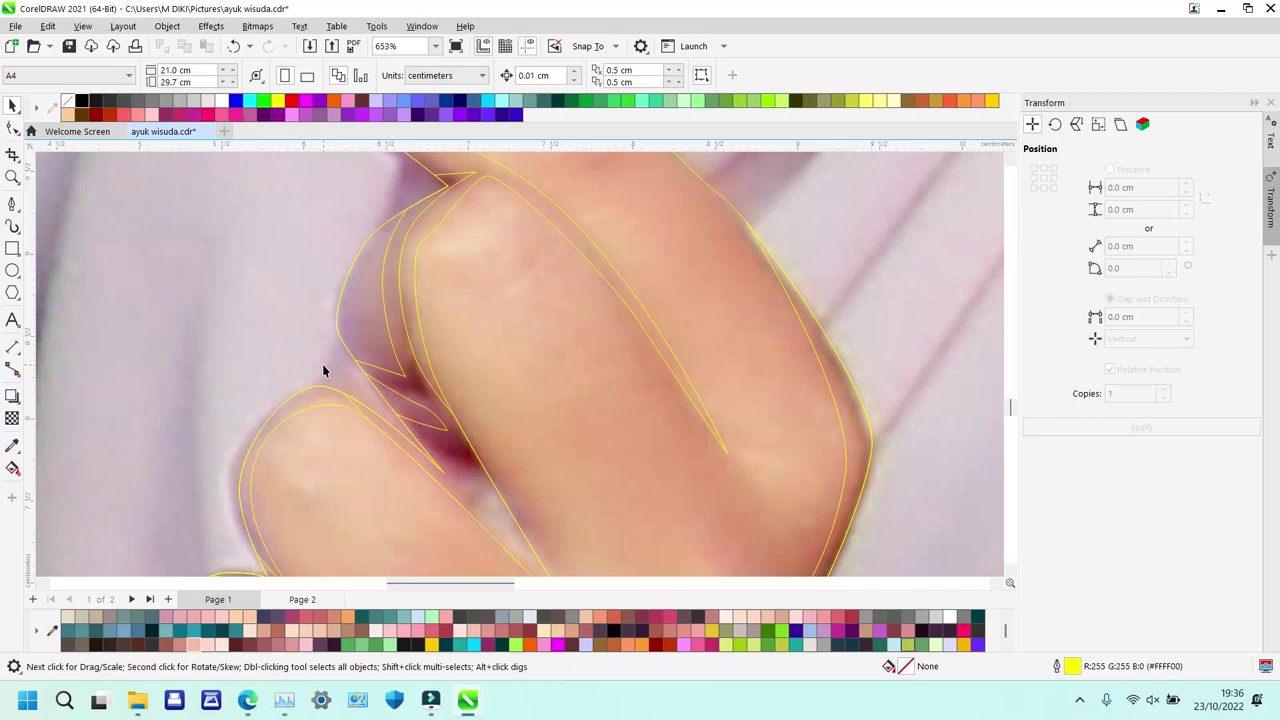
# Start a shade shape at the base of the index and middle finger crease, following the index finger's lower edge out past its tip.
pyautogui.press('z')
pyautogui.rightClick(566, 353)
pyautogui.moveTo(558, 258); pyautogui.dragTo(619, 322)
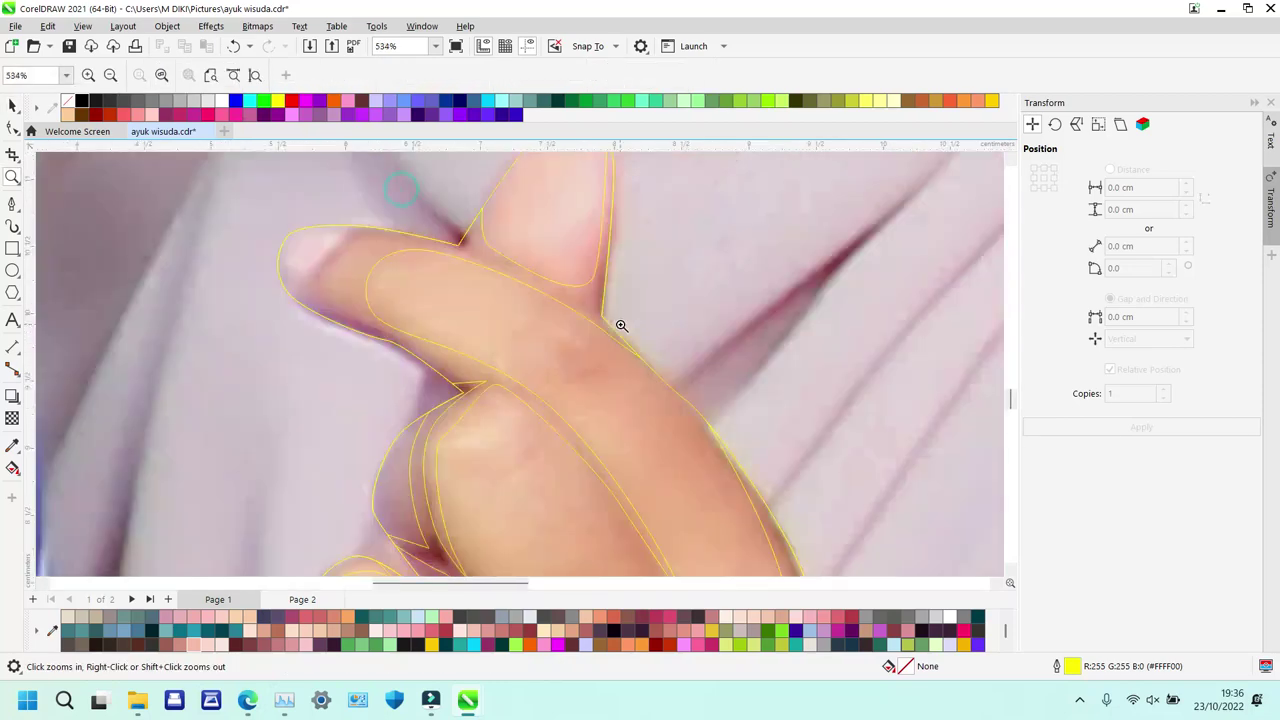
pyautogui.press('space')
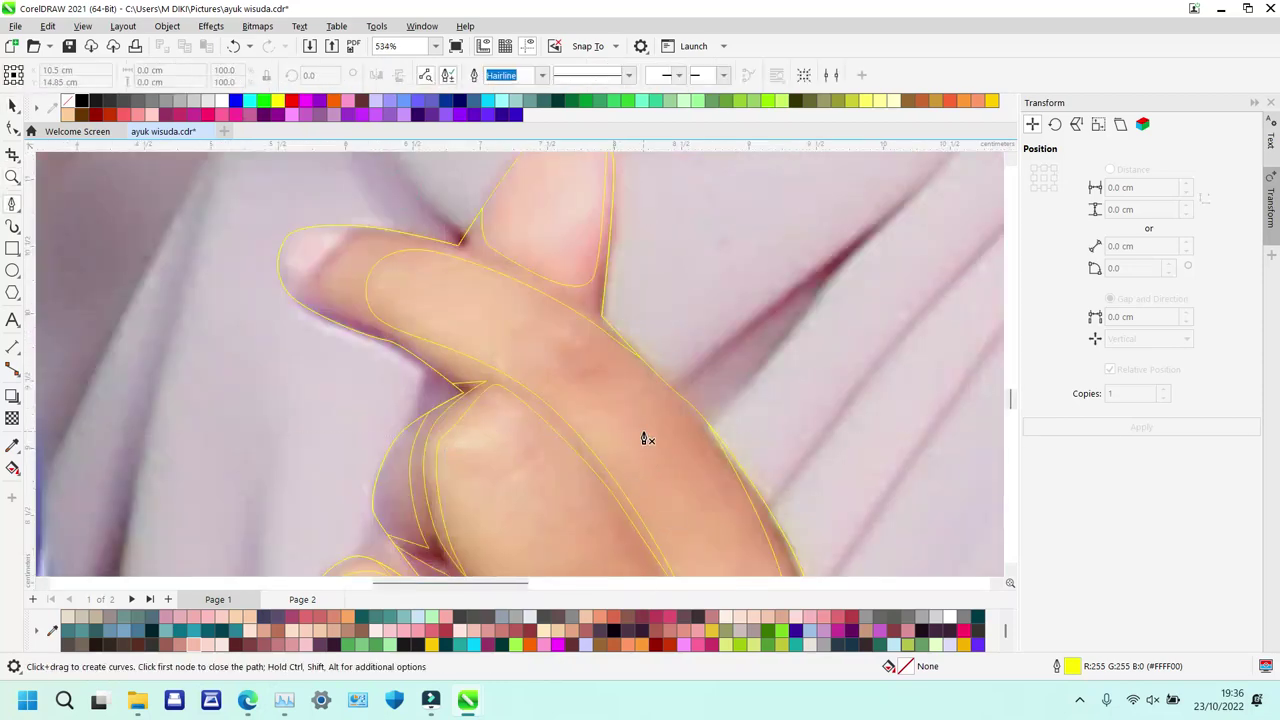
pyautogui.scroll(-2, 670, 480)
pyautogui.click(706, 528)
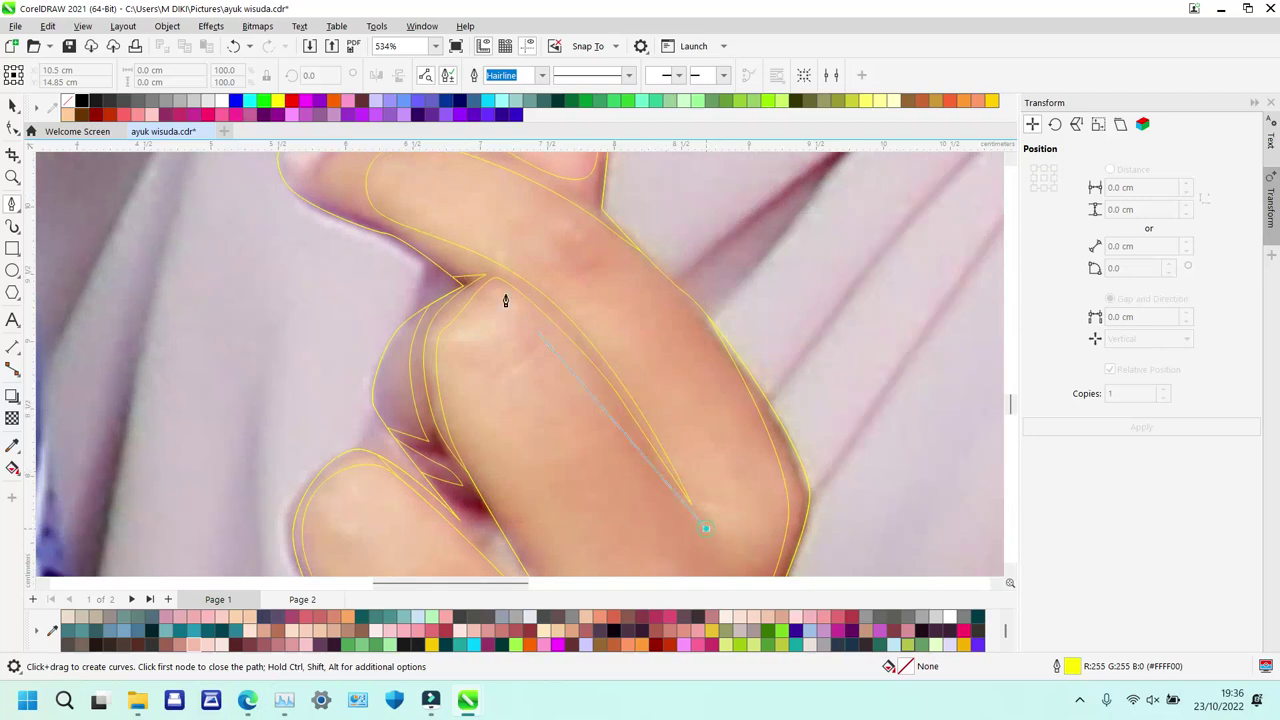
pyautogui.moveTo(533, 293); pyautogui.dragTo(432, 206)
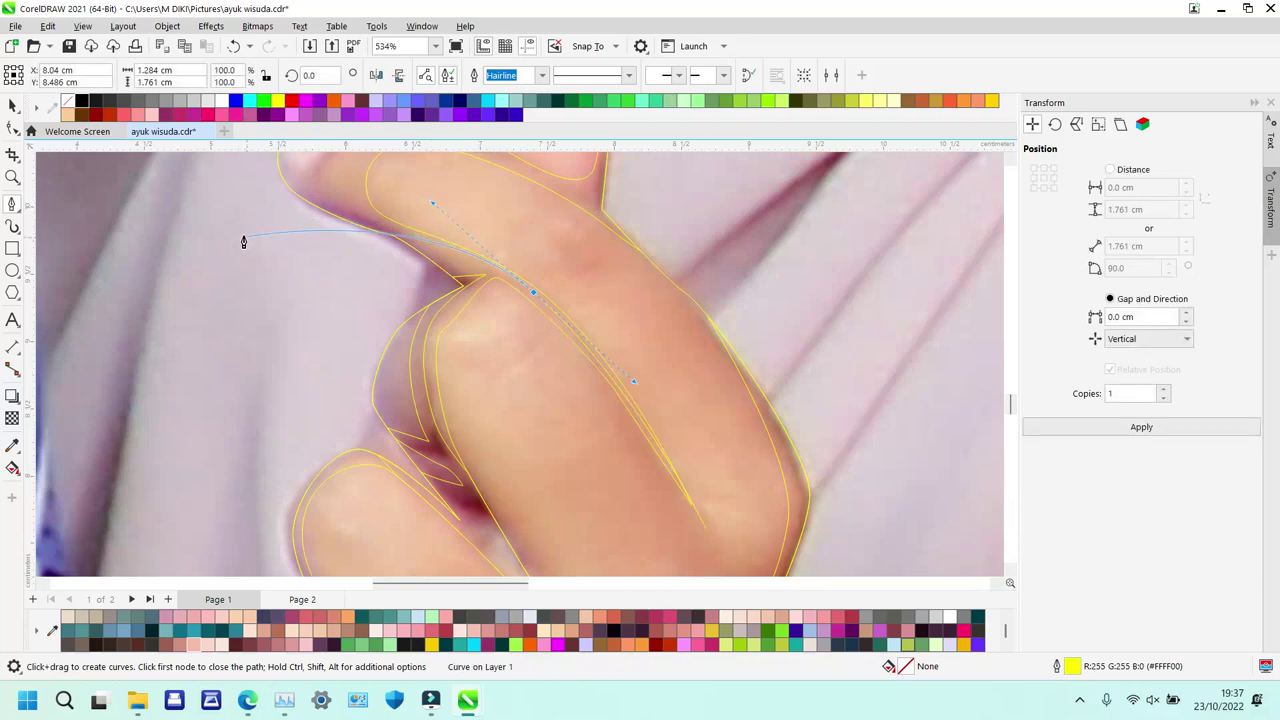
pyautogui.moveTo(190, 184); pyautogui.dragTo(195, 250)
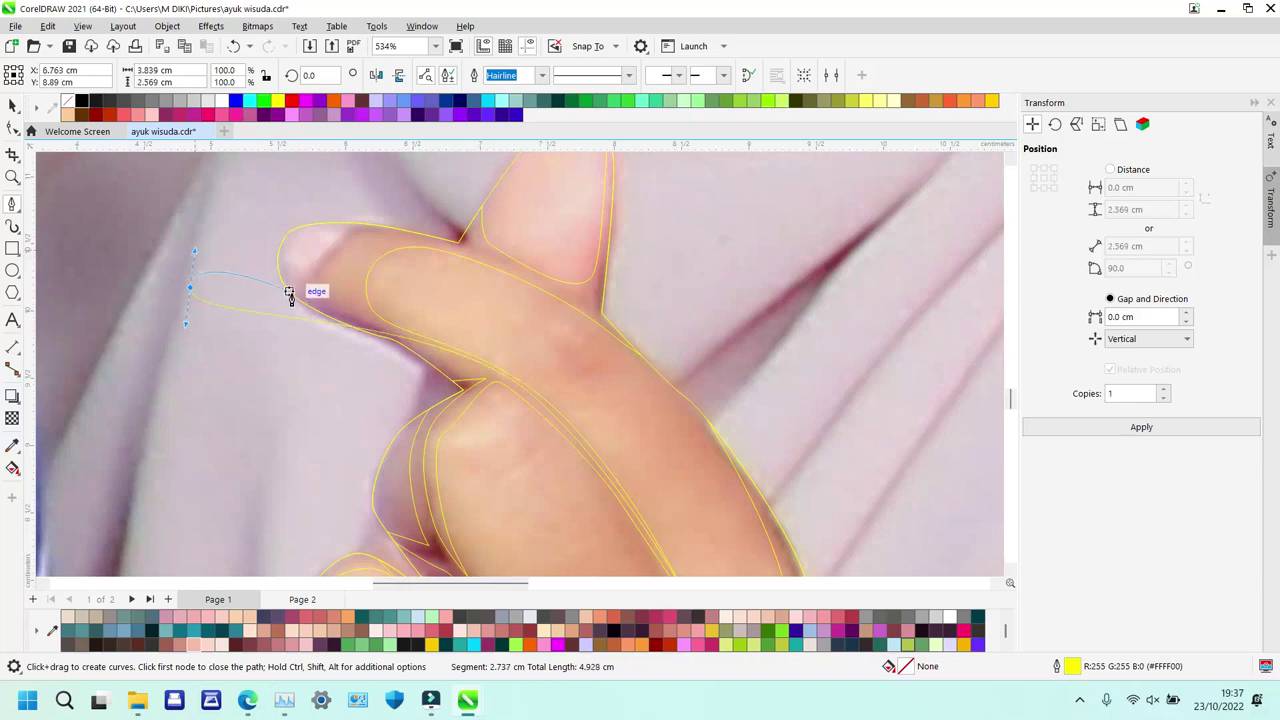
# Continue the shape around the index fingernail, outside above the finger, and back in along the thumb's base.
pyautogui.click(302, 273)
pyautogui.click(335, 225)
pyautogui.click(410, 187)
pyautogui.moveTo(482, 251); pyautogui.dragTo(524, 271)
pyautogui.click(585, 298)
# Extend the shape up the thumb's right edge, past its tip and down to the index finger's upper edge, undoing the last node.
pyautogui.scroll(2, 598, 290)
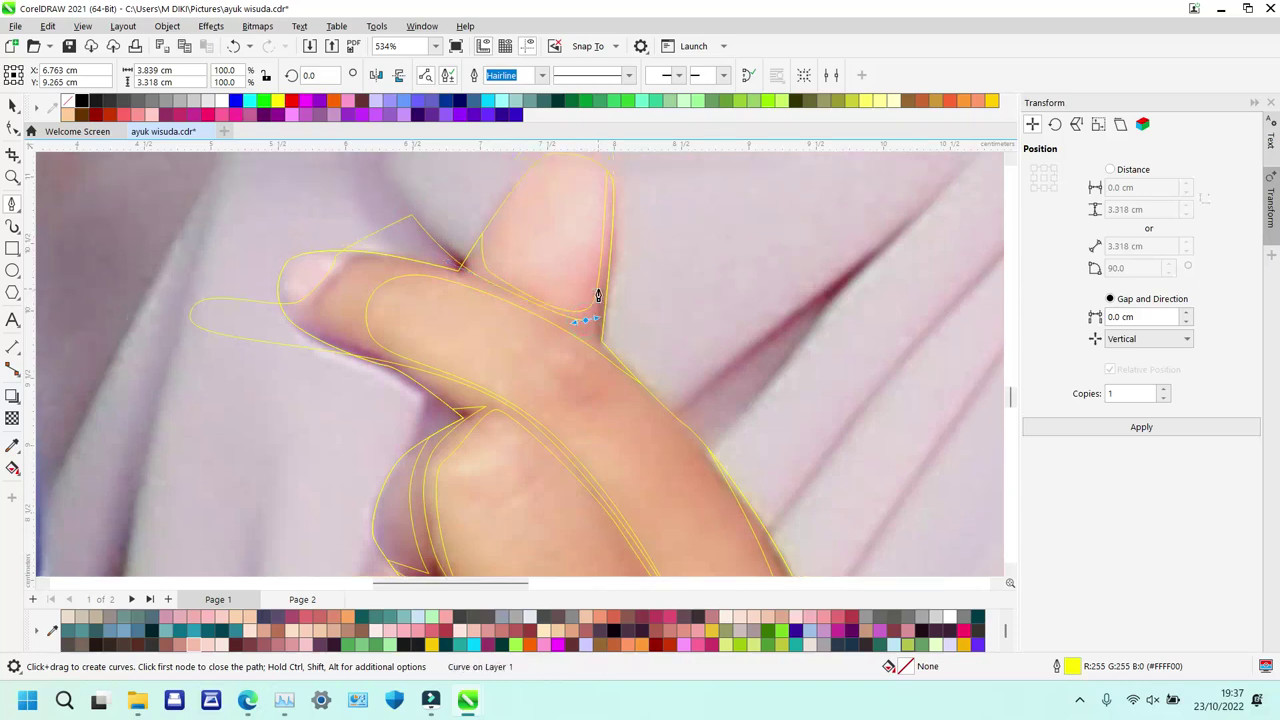
pyautogui.click(613, 200)
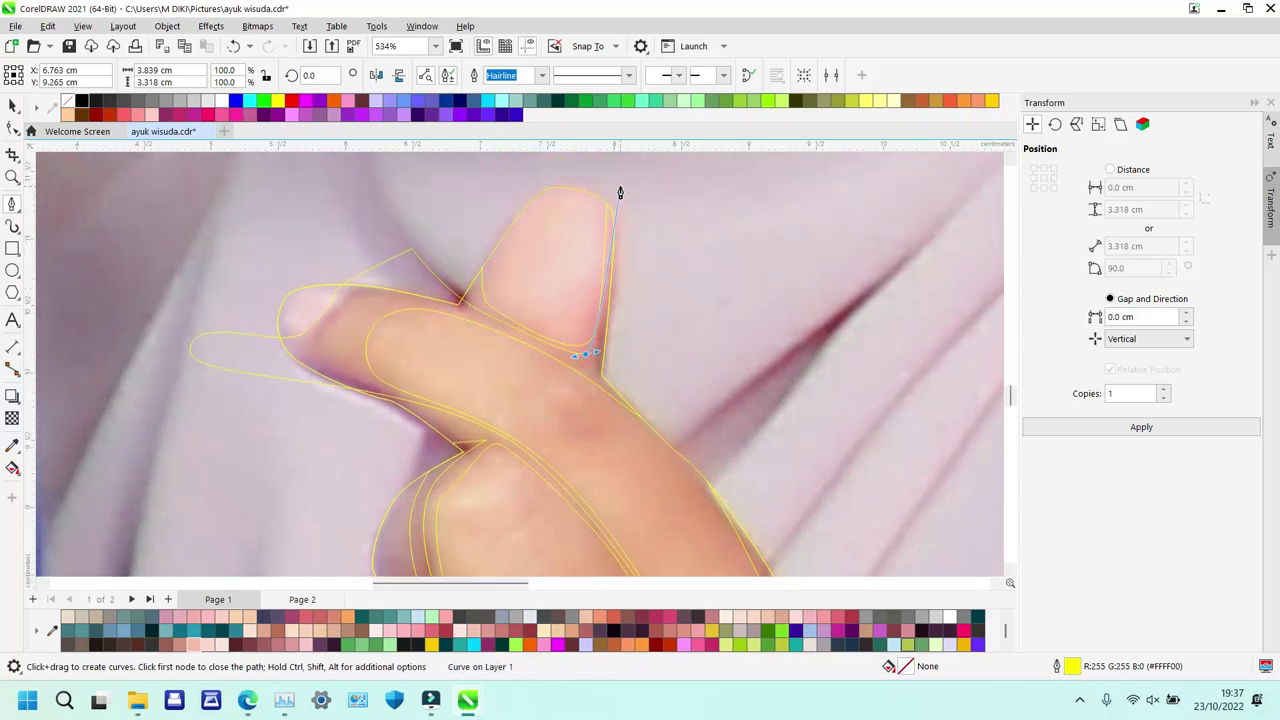
pyautogui.click(603, 276)
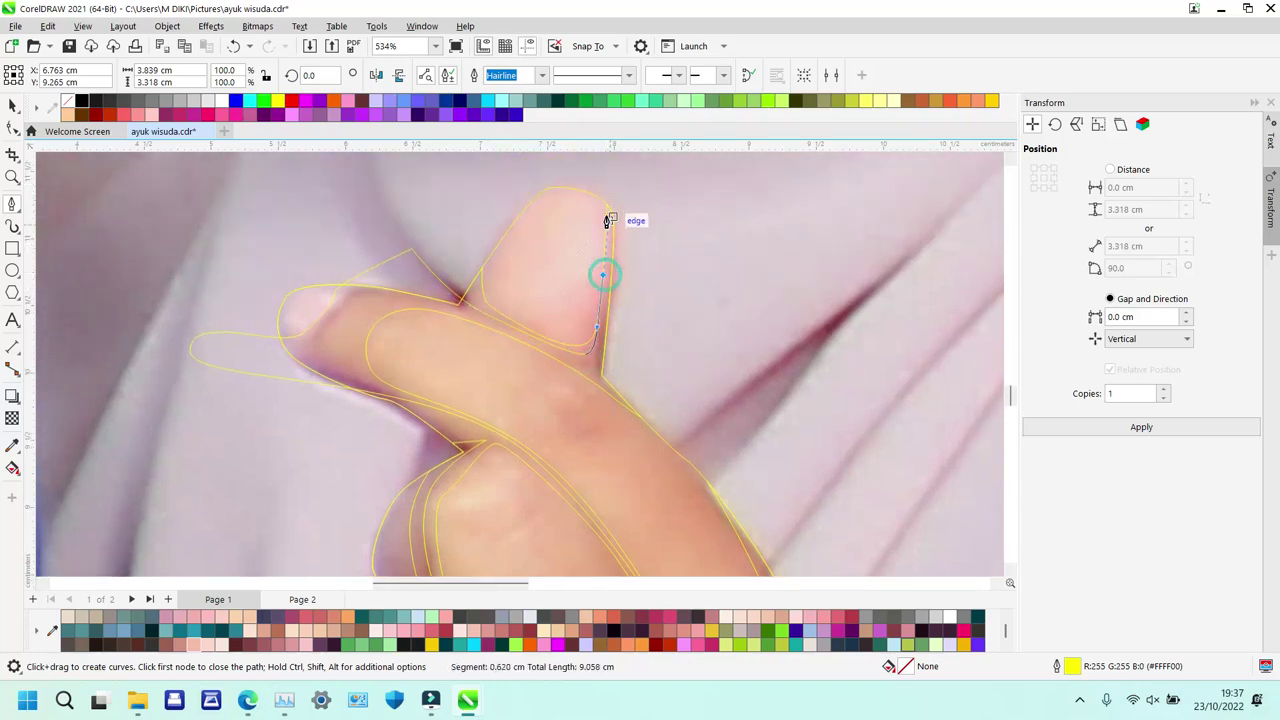
pyautogui.click(624, 183)
pyautogui.click(656, 423)
pyautogui.click(477, 321)
pyautogui.hotkey('ctrl', 'z')
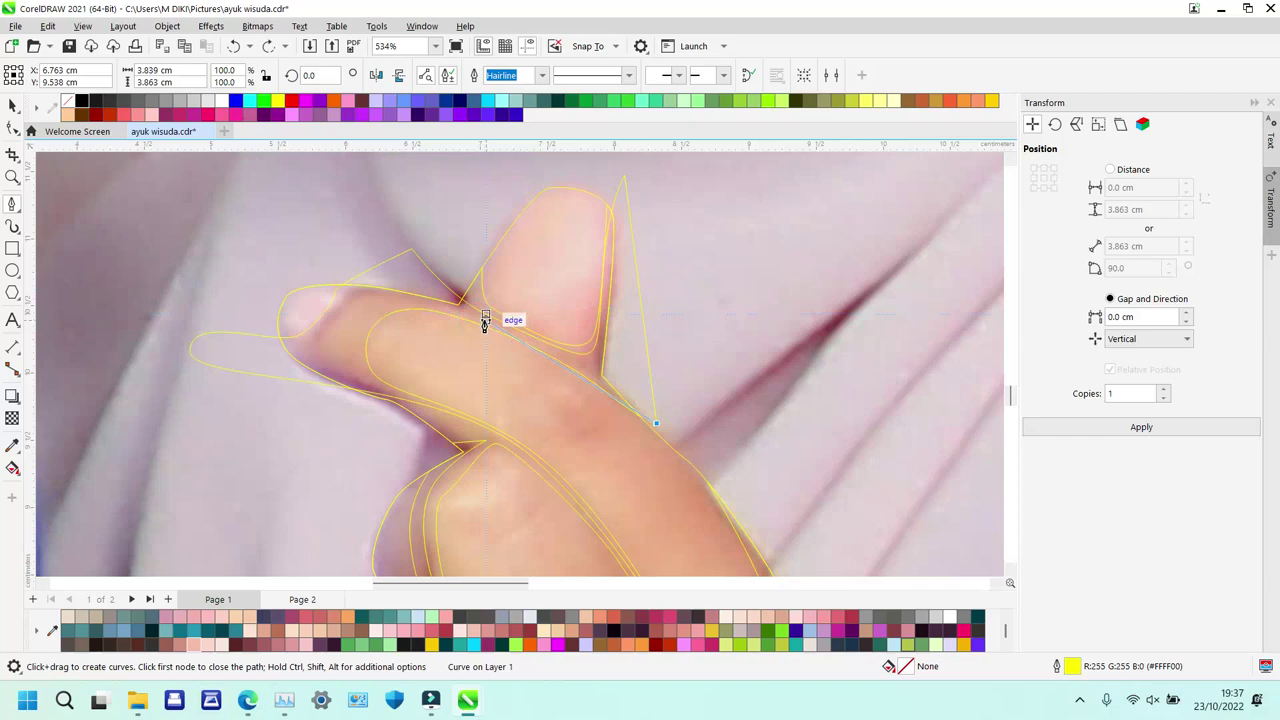
# Run the shape back along the index finger's upper edge, around its tip and along its lower side, closing it at the crease.
pyautogui.moveTo(469, 314); pyautogui.dragTo(346, 375)
pyautogui.click(495, 408)
pyautogui.scroll(-1, 628, 419)
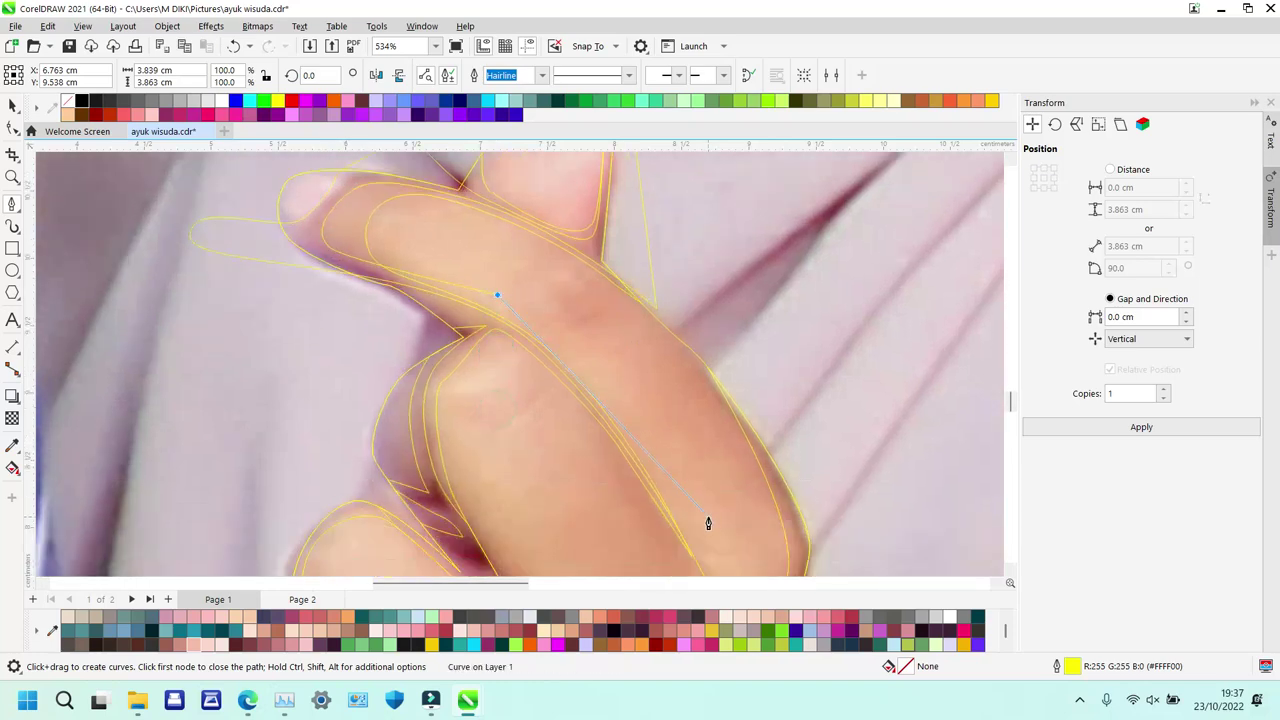
pyautogui.click(708, 518)
pyautogui.scroll(-2, 708, 518)
pyautogui.moveTo(698, 253); pyautogui.dragTo(738, 344)
pyautogui.click(706, 378)
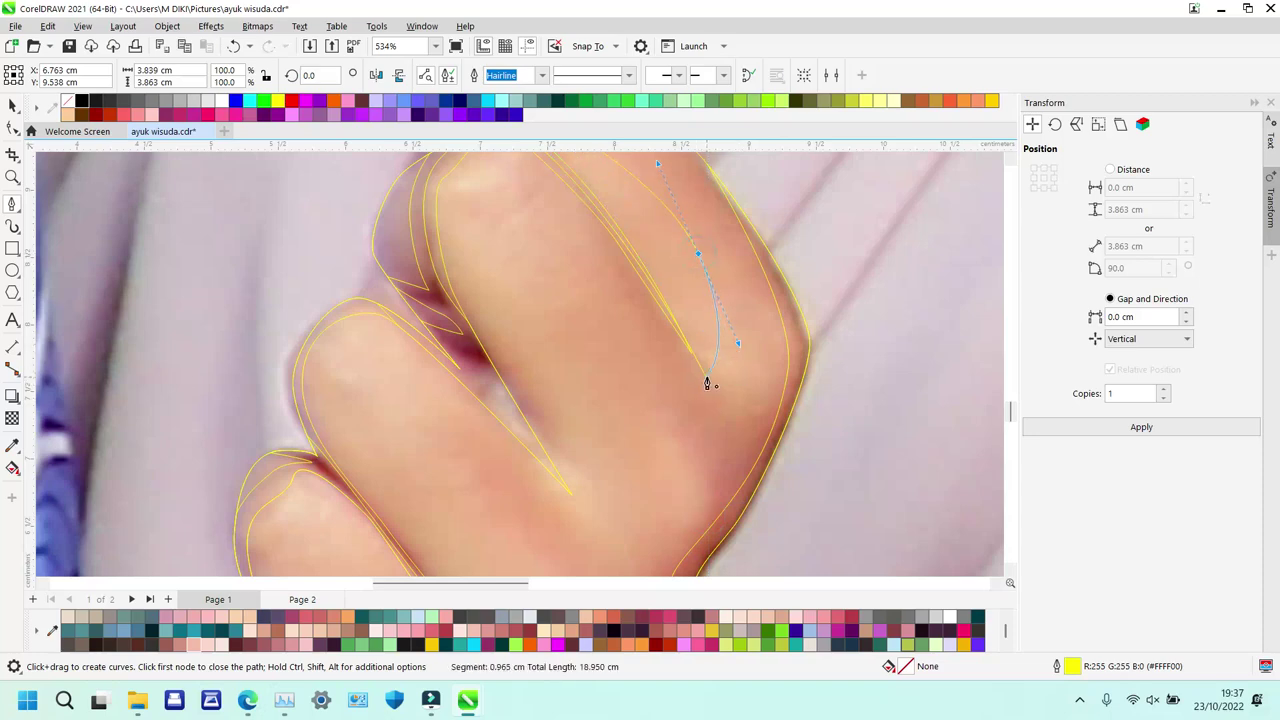
# Intersect the index finger and thumb shade shape with the hand outline and delete the leftover original.
pyautogui.press('space')
pyautogui.scroll(2, 706, 378)
pyautogui.keyDown('shift'); pyautogui.click(357, 212); pyautogui.keyUp('shift')
pyautogui.hotkey('alt', 'i')
pyautogui.click(256, 231)
pyautogui.press('Delete')
# Trace a closed shape over the index fingernail, following the nail's base and extending outside beyond the fingertip.
pyautogui.press('space')
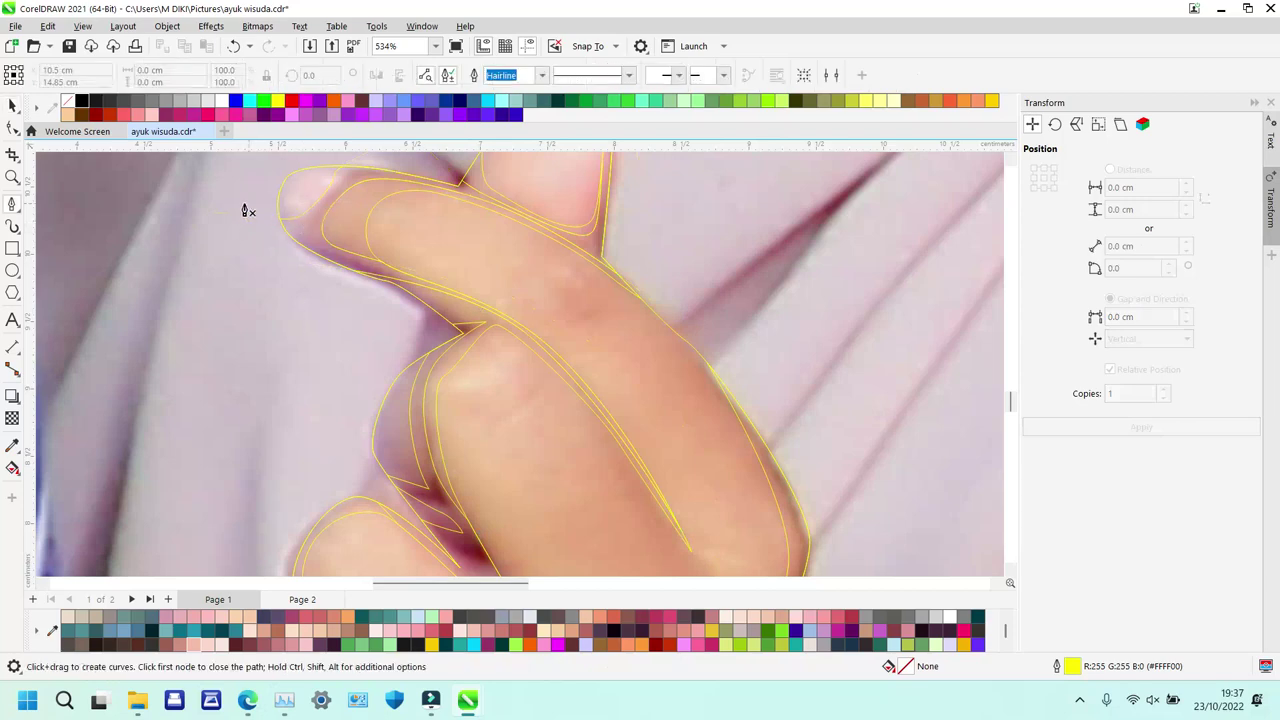
pyautogui.click(240, 207)
pyautogui.doubleClick(307, 215)
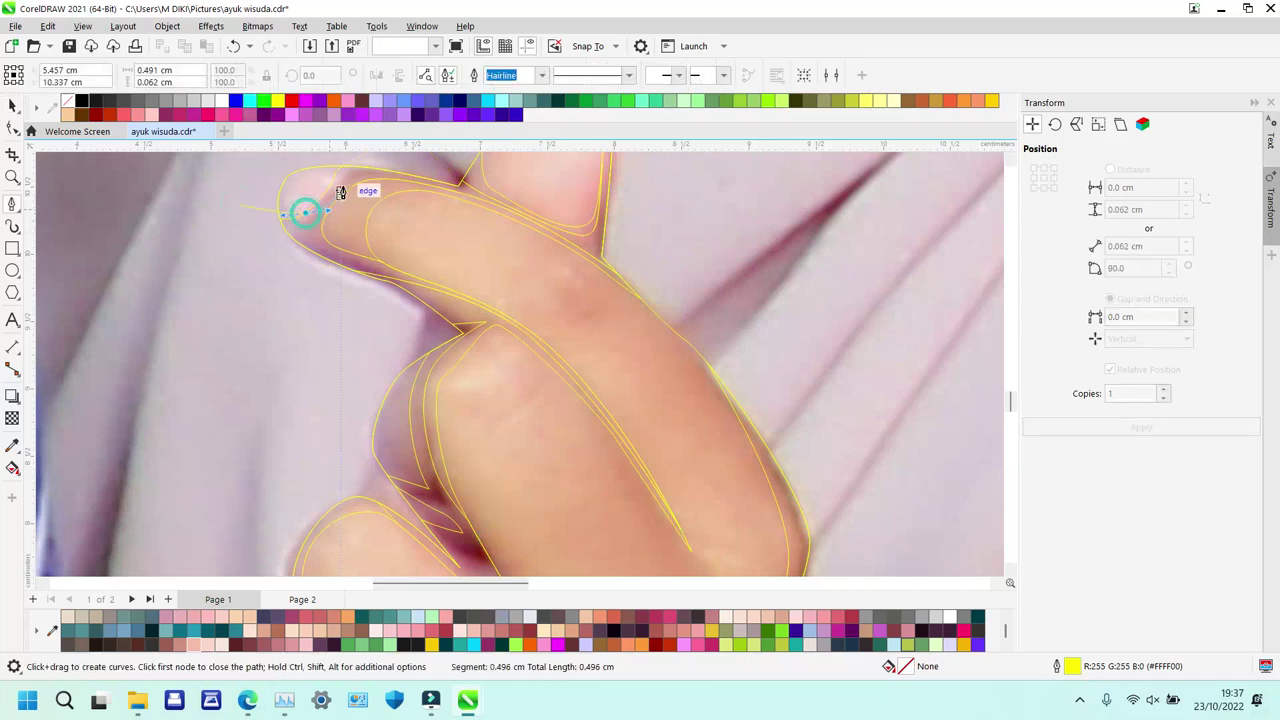
pyautogui.click(326, 170)
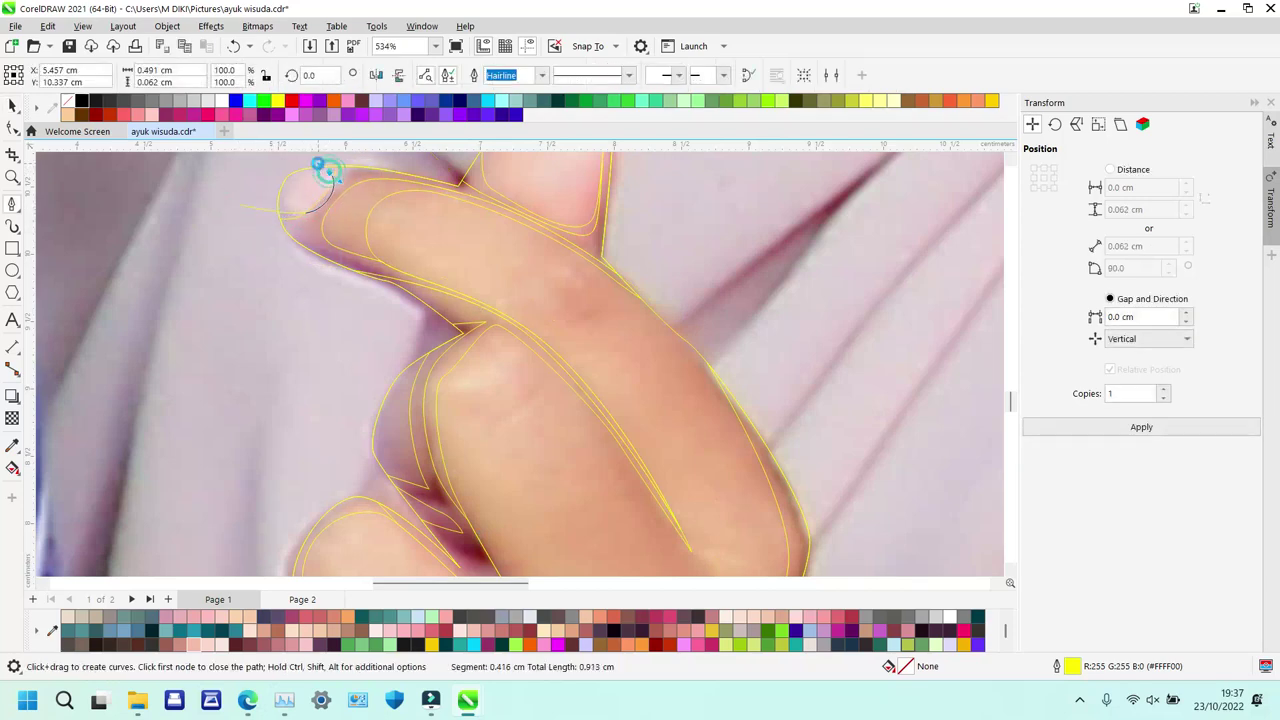
pyautogui.click(248, 159)
pyautogui.click(241, 207)
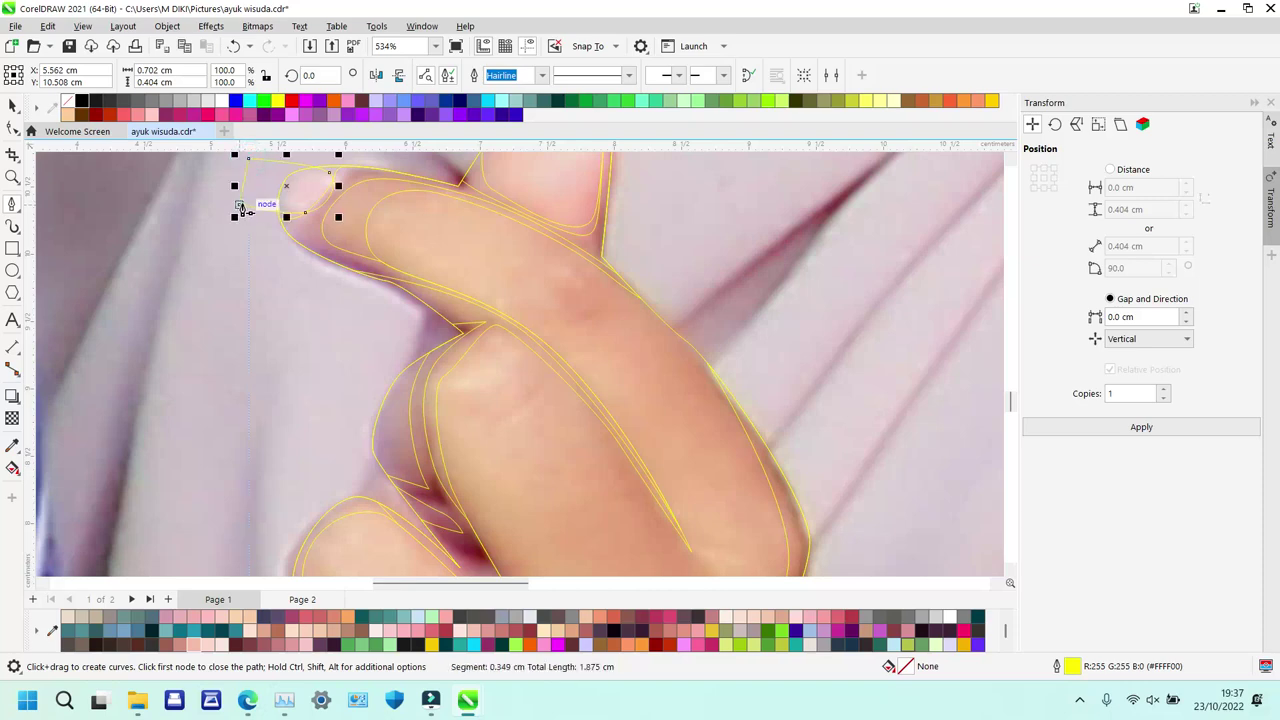
# Intersect the index fingernail shape with the hand outline and delete the leftover original.
pyautogui.press('space')
pyautogui.click(343, 178)
pyautogui.keyDown('shift'); pyautogui.click(257, 181); pyautogui.keyUp('shift')
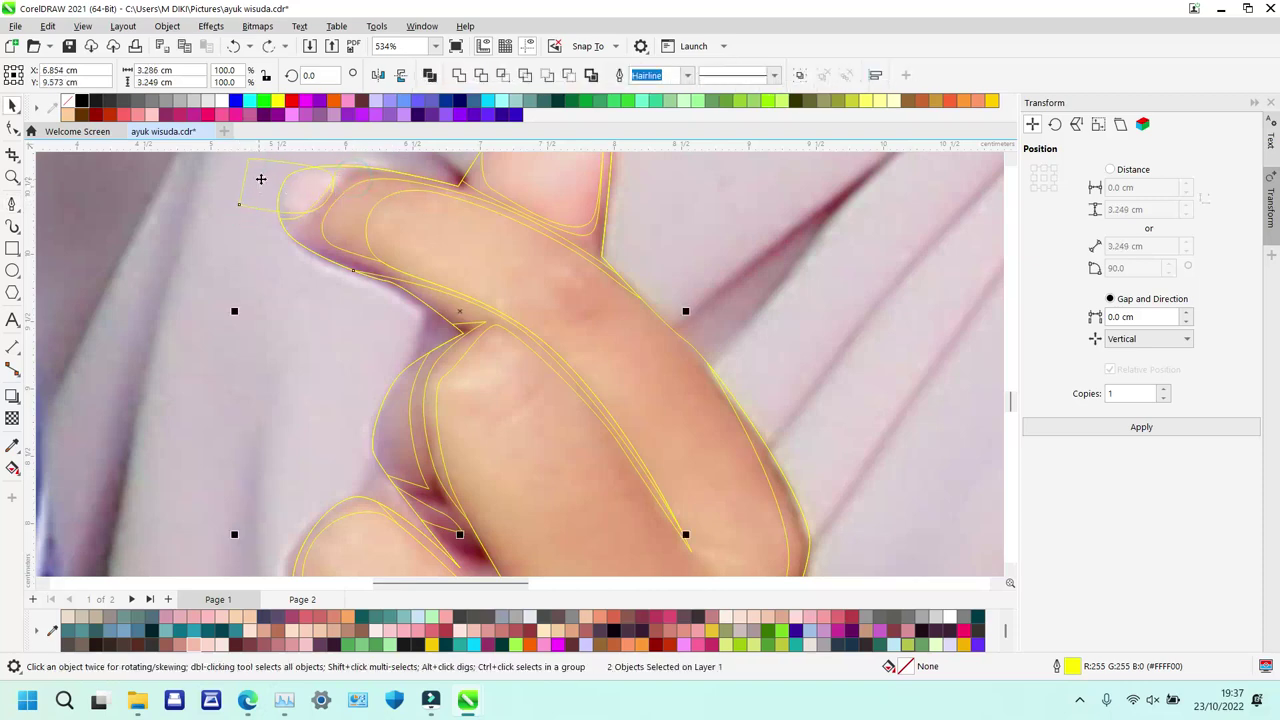
pyautogui.click(215, 196)
pyautogui.click(252, 187)
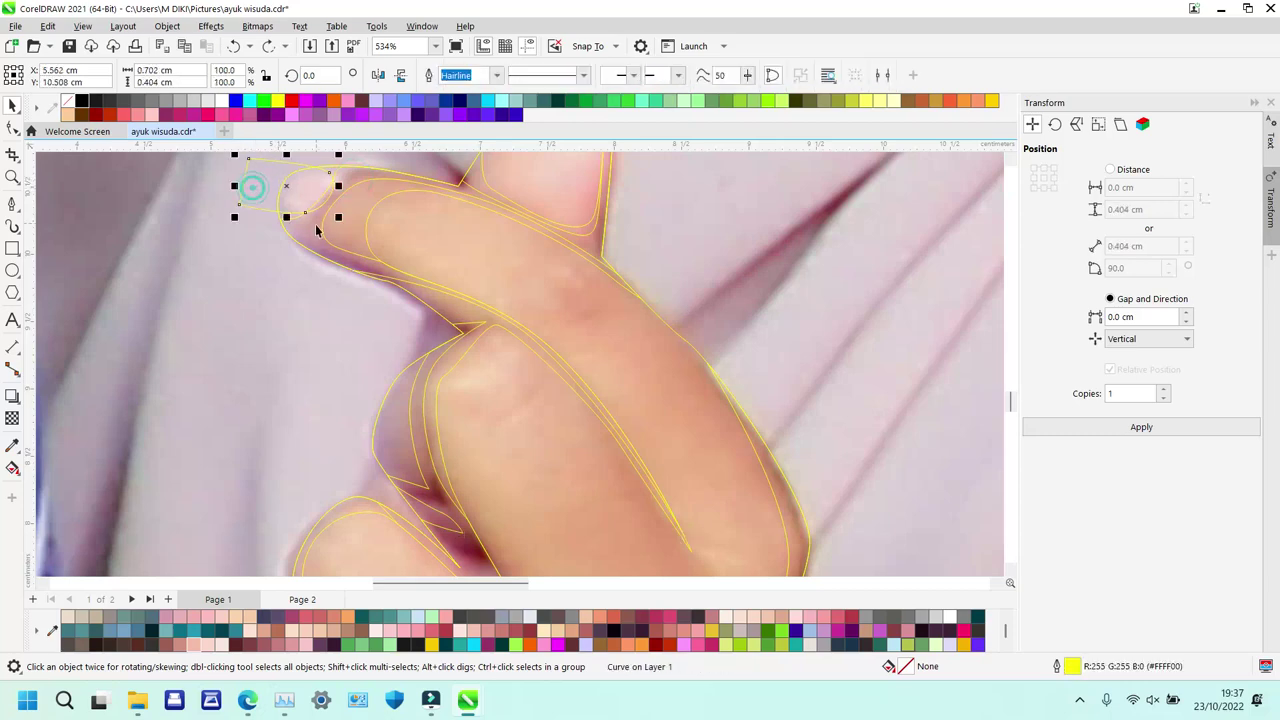
pyautogui.keyDown('shift'); pyautogui.click(340, 229); pyautogui.keyUp('shift')
pyautogui.hotkey('alt', 'i')
pyautogui.click(254, 174)
pyautogui.press('Delete')
# Start a highlight shape at the heel of the palm, running up past the pinky crease and around the ring finger to its knuckle.
pyautogui.press('z')
pyautogui.rightClick(395, 205)
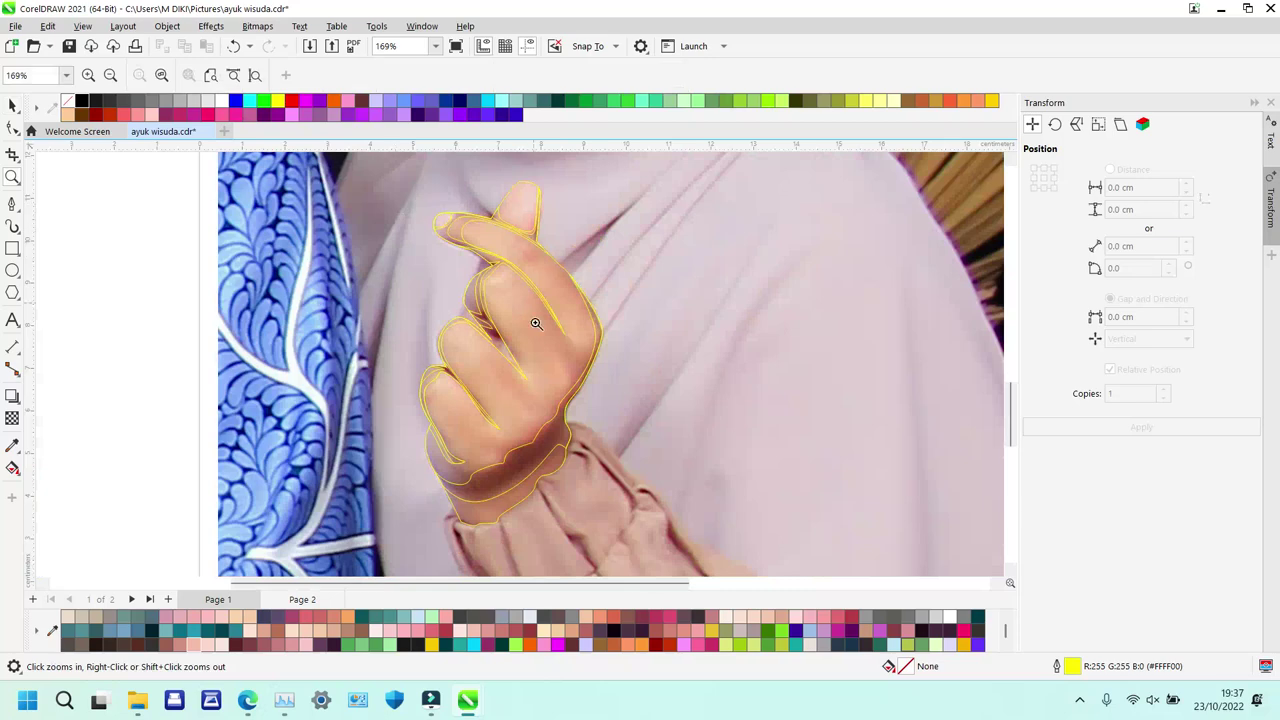
pyautogui.moveTo(554, 433); pyautogui.dragTo(598, 481)
pyautogui.press('p')
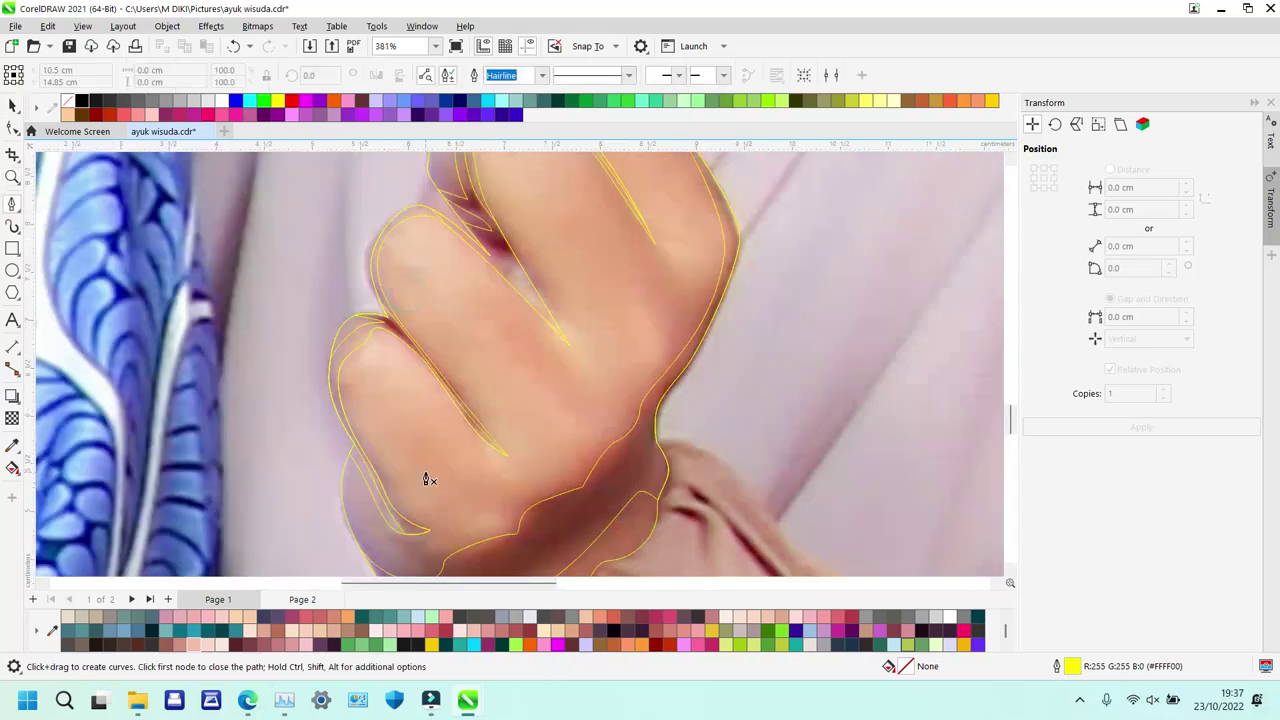
pyautogui.click(450, 537)
pyautogui.moveTo(470, 514); pyautogui.dragTo(492, 514)
pyautogui.click(508, 521)
pyautogui.click(508, 523)
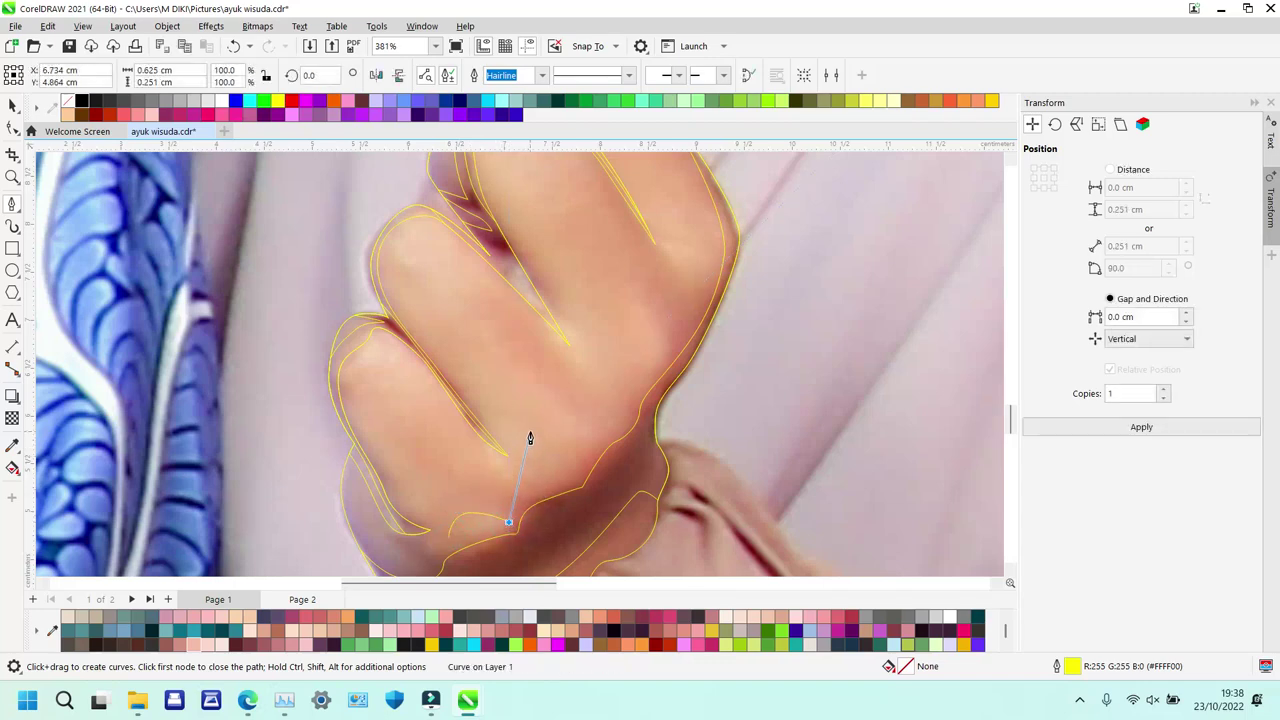
pyautogui.moveTo(516, 451); pyautogui.dragTo(503, 415)
pyautogui.moveTo(398, 290); pyautogui.dragTo(460, 251)
pyautogui.moveTo(492, 324); pyautogui.dragTo(626, 354)
# Continue the highlight shape around the middle finger and down over its knuckle, closing it along the palm's lower edge.
pyautogui.scroll(1, 600, 298)
pyautogui.moveTo(530, 336); pyautogui.dragTo(482, 266)
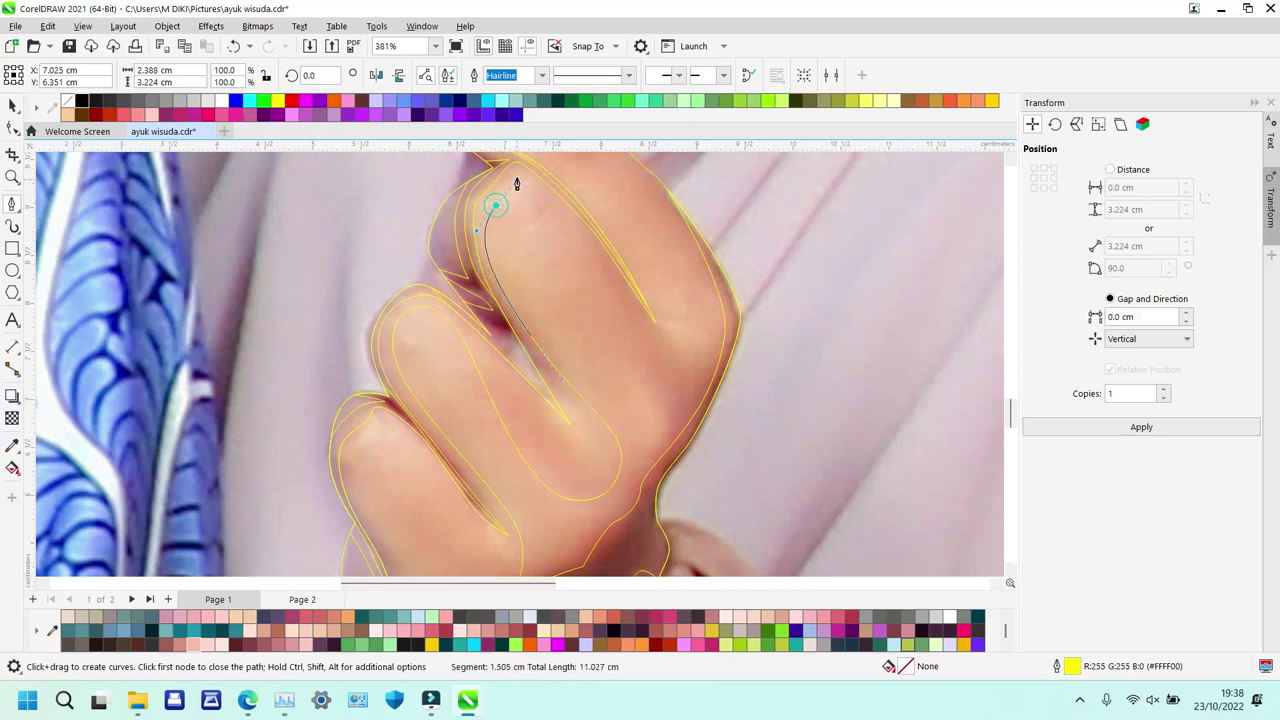
pyautogui.moveTo(590, 252); pyautogui.dragTo(610, 280)
pyautogui.click(597, 350)
pyautogui.moveTo(656, 427)
pyautogui.mouseDown()
pyautogui.moveTo(659, 460)
pyautogui.moveTo(670, 427)
pyautogui.moveTo(670, 442)
pyautogui.mouseUp()
pyautogui.click(640, 458)
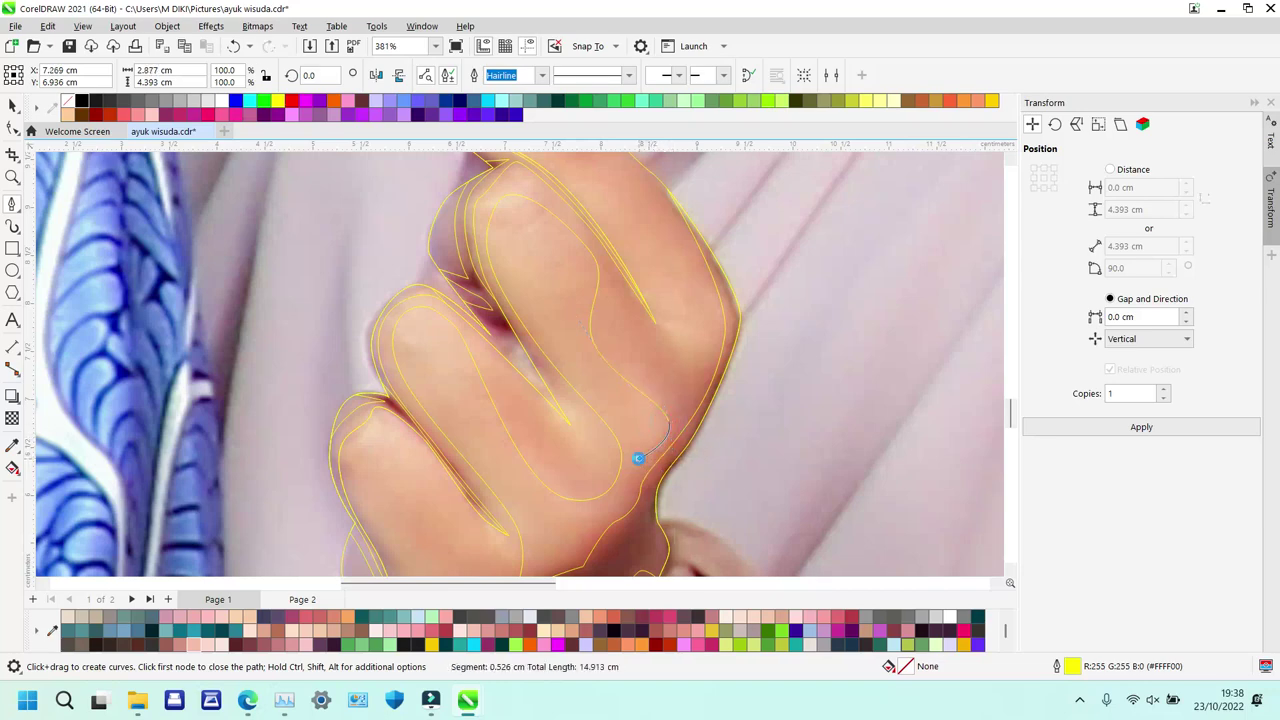
pyautogui.scroll(-3, 619, 520)
pyautogui.moveTo(570, 450); pyautogui.dragTo(531, 481)
pyautogui.moveTo(451, 512); pyautogui.dragTo(516, 523)
# Trace a closed highlight shape inside the pinky, from the crease around the fingertip and back along its lower side.
pyautogui.scroll(2, 430, 526)
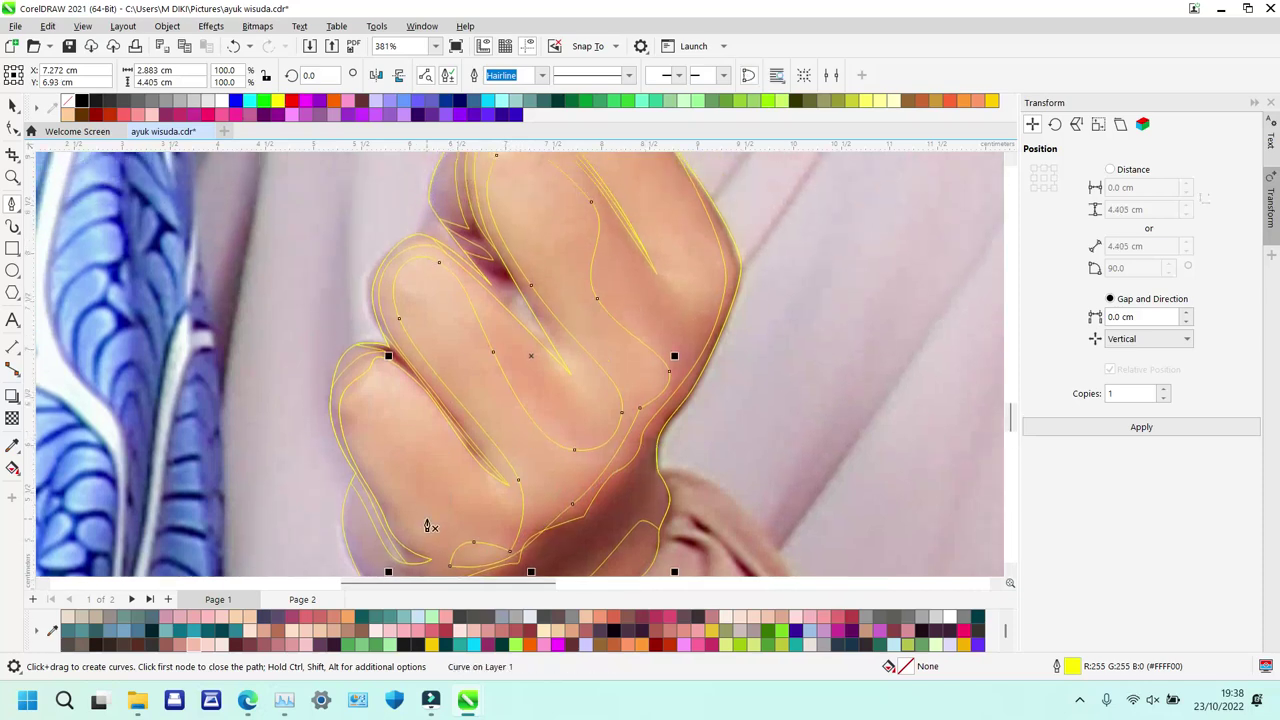
pyautogui.click(487, 493)
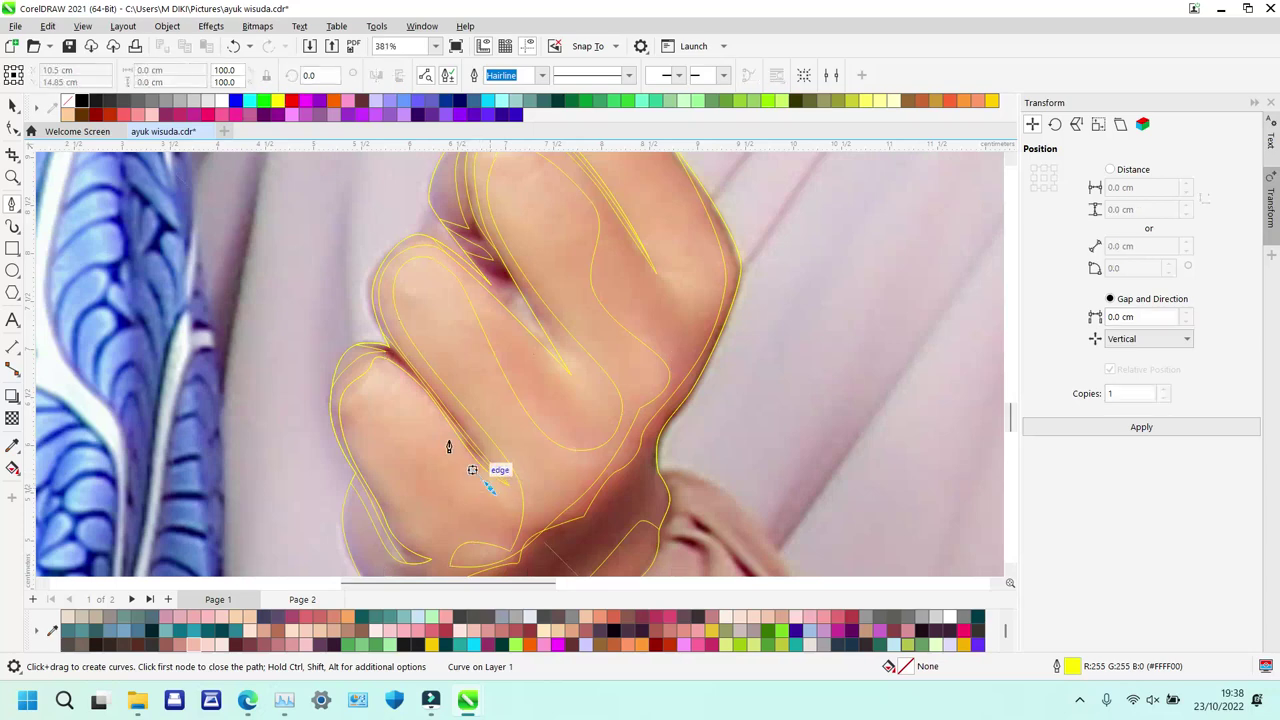
pyautogui.moveTo(406, 385); pyautogui.dragTo(383, 366)
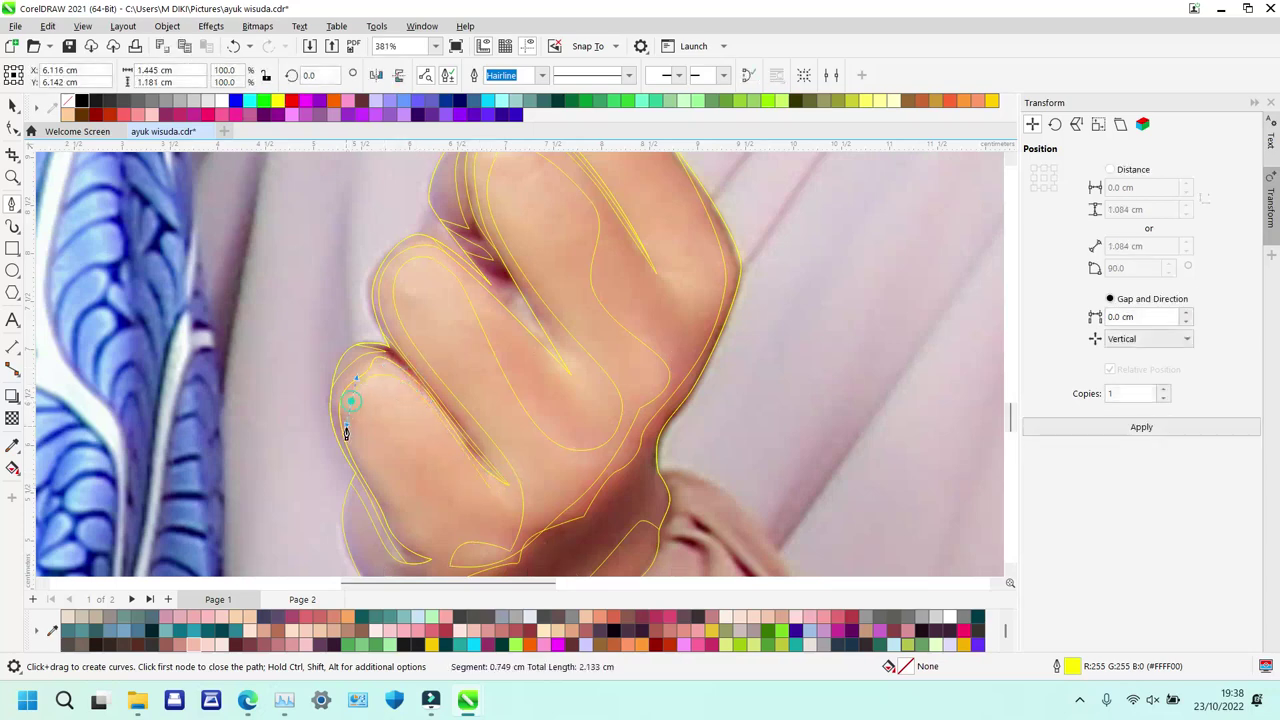
pyautogui.moveTo(390, 493); pyautogui.dragTo(503, 513)
# Trace a closed highlight shape along the index finger, from the crease's end around the knuckle to the fingertip and back.
pyautogui.scroll(2, 674, 380)
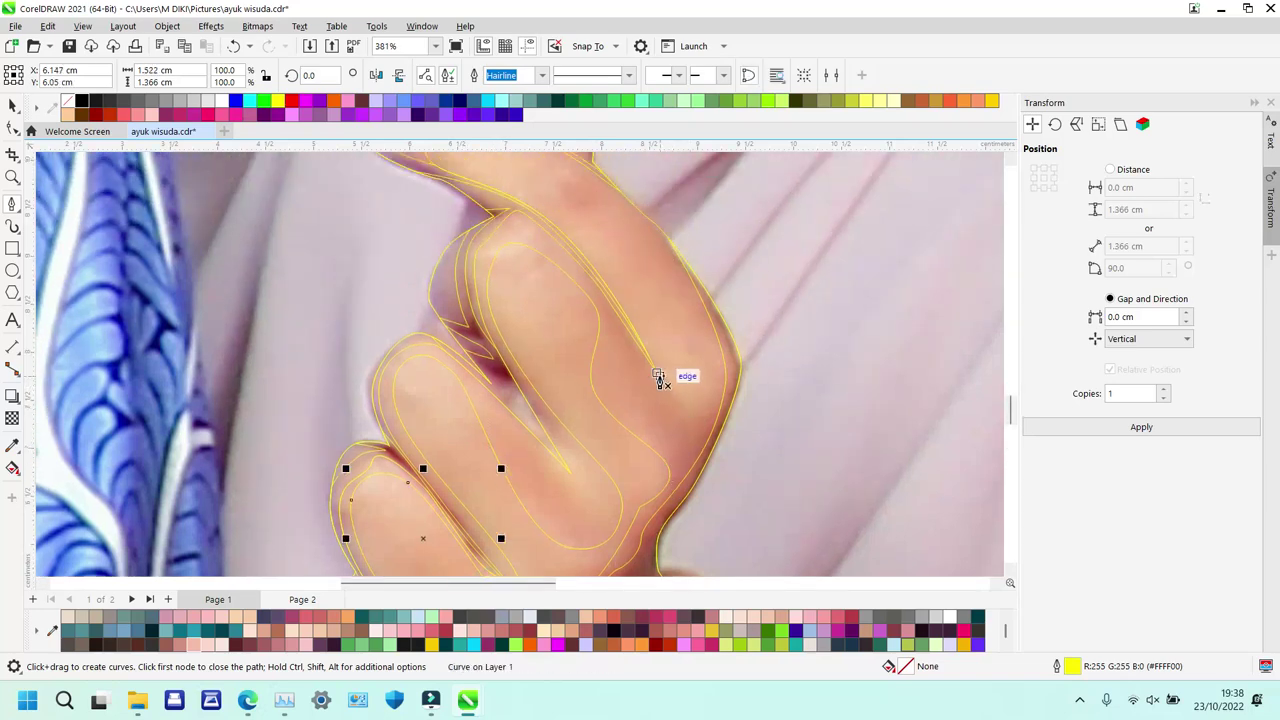
pyautogui.moveTo(697, 418); pyautogui.dragTo(713, 426)
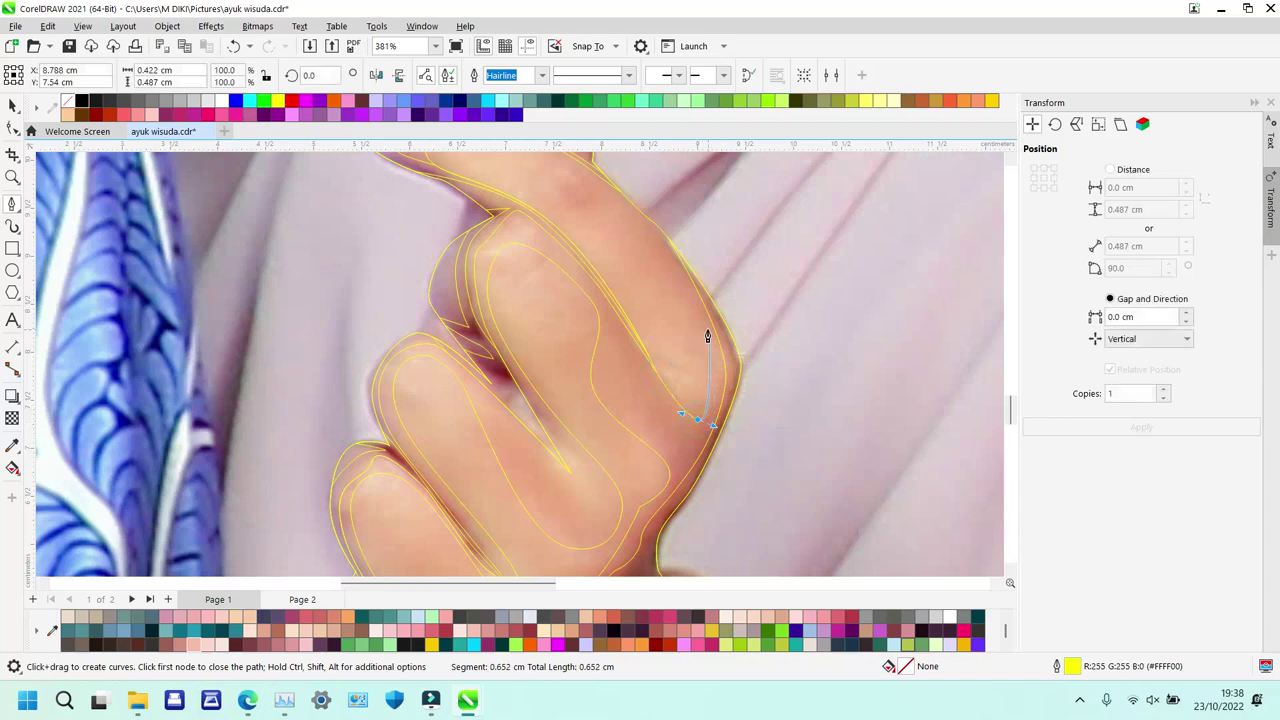
pyautogui.scroll(2, 680, 290)
pyautogui.moveTo(606, 302)
pyautogui.mouseDown()
pyautogui.moveTo(576, 323)
pyautogui.moveTo(559, 293)
pyautogui.moveTo(567, 277)
pyautogui.moveTo(474, 228)
pyautogui.moveTo(444, 261)
pyautogui.mouseUp()
pyautogui.moveTo(539, 305); pyautogui.dragTo(561, 321)
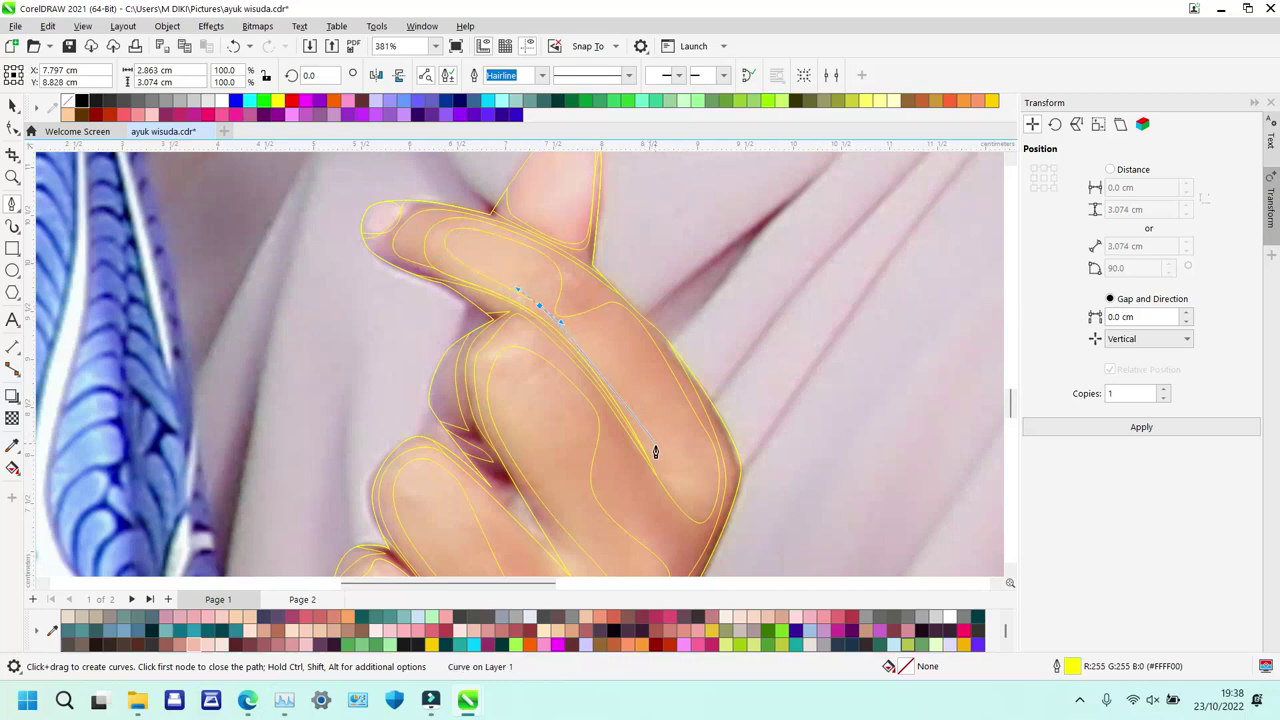
pyautogui.moveTo(657, 479); pyautogui.dragTo(680, 452)
pyautogui.press('space')
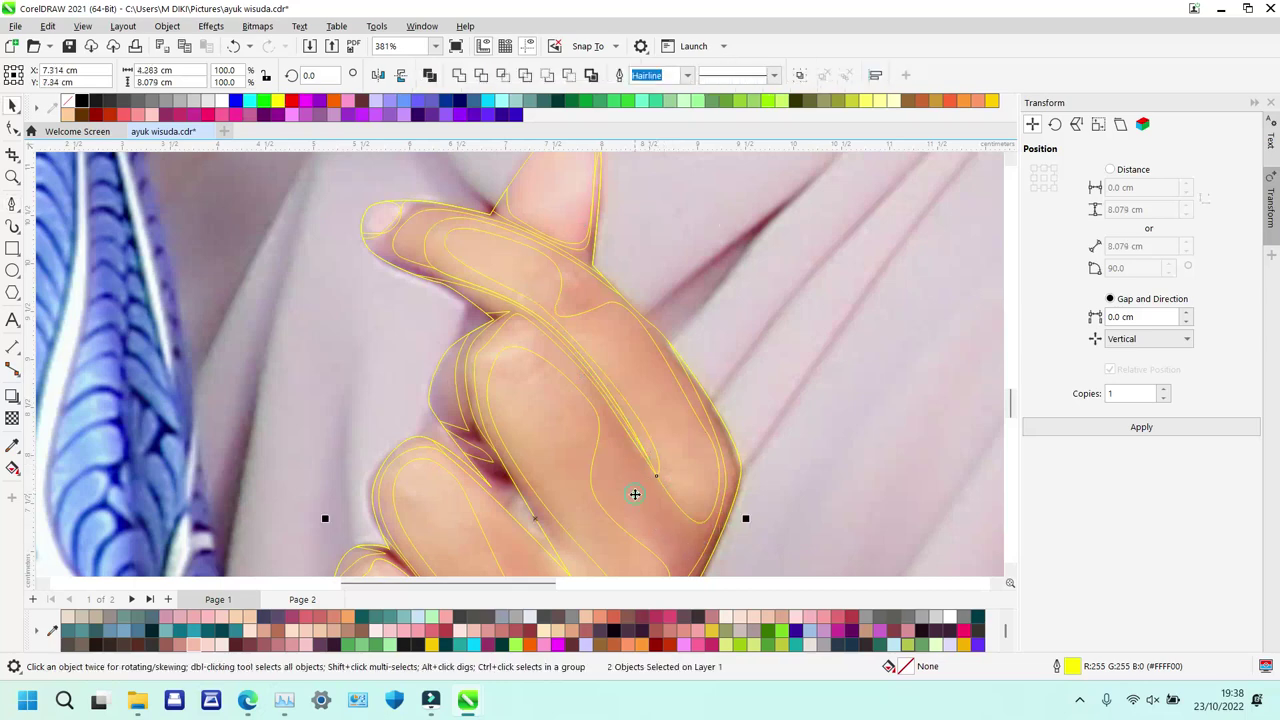
# Trace a closed shape over the thumbnail, following the nail's left side and base and passing outside the thumb's tip.
pyautogui.press('z')
pyautogui.scroll(-2, 660, 392)
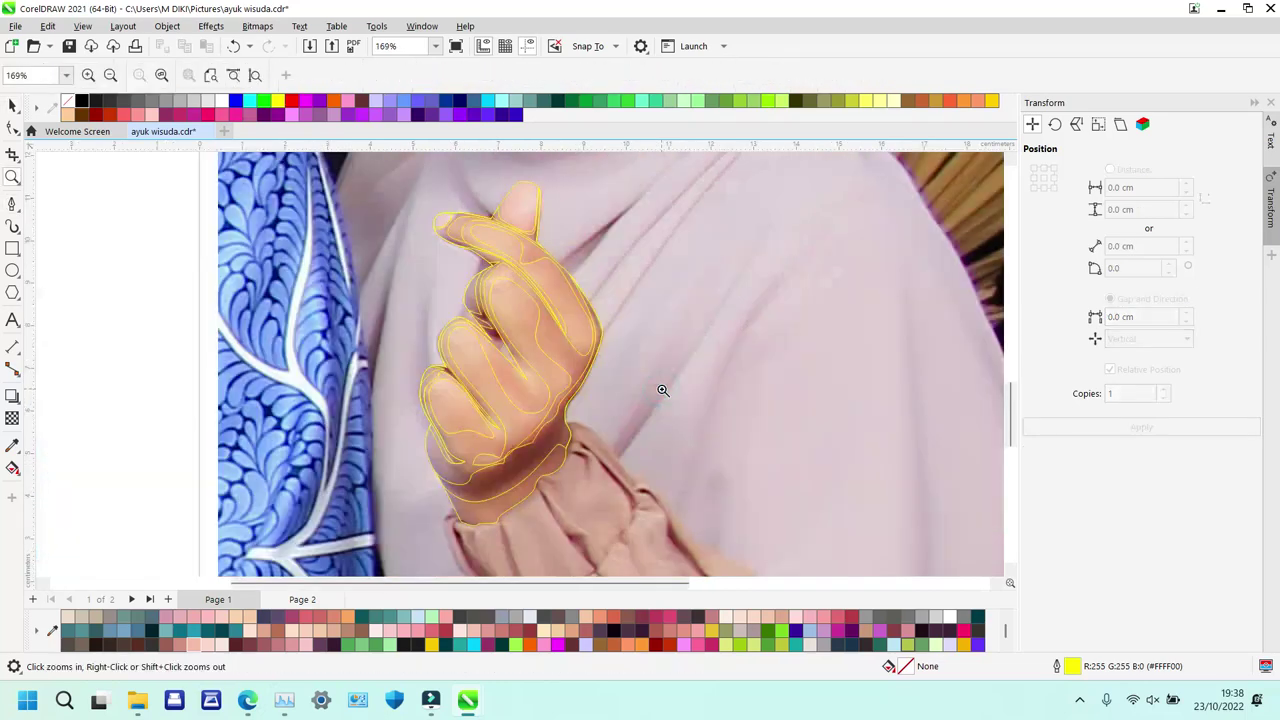
pyautogui.moveTo(486, 171); pyautogui.dragTo(607, 276)
pyautogui.click(312, 216)
pyautogui.moveTo(365, 343); pyautogui.dragTo(404, 382)
pyautogui.click(451, 363)
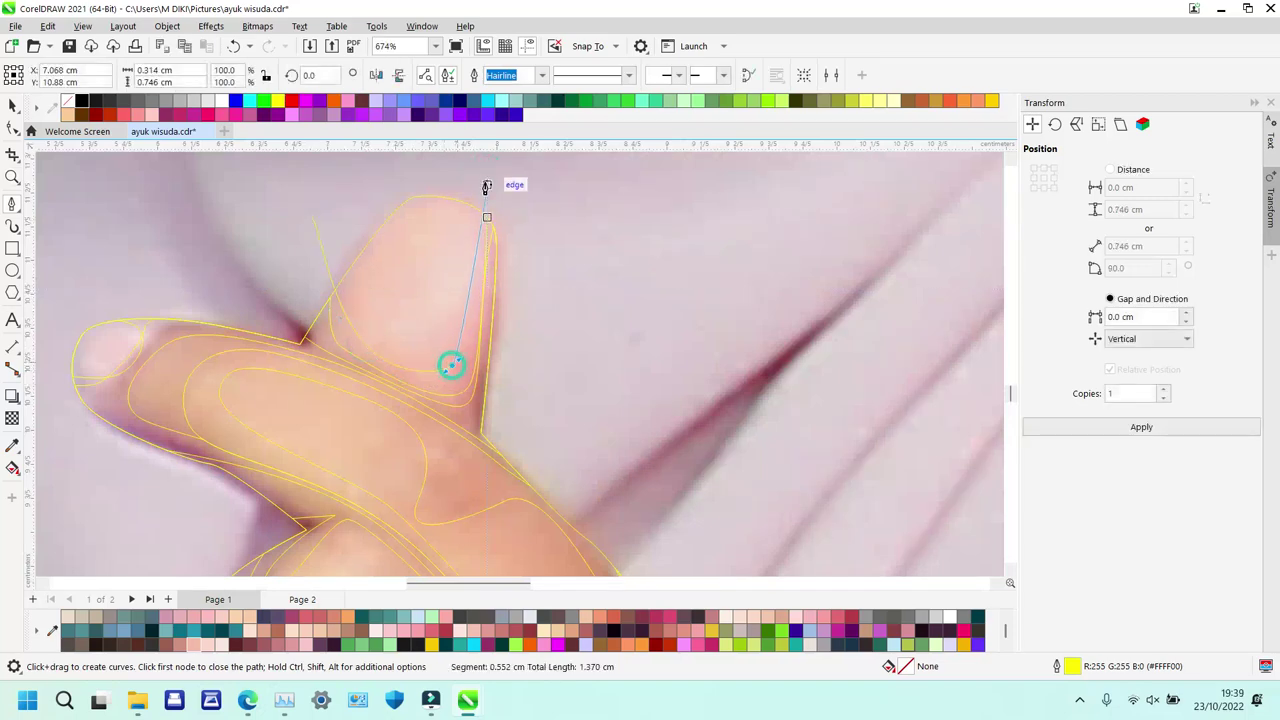
pyautogui.click(482, 182)
pyautogui.click(356, 188)
pyautogui.click(314, 218)
# Intersect the thumbnail shape with the thumb's outline and delete the leftover original.
pyautogui.press('space')
pyautogui.keyDown('shift'); pyautogui.click(342, 332); pyautogui.keyUp('shift')
pyautogui.press('i')
pyautogui.click(337, 235)
pyautogui.press('Delete')
pyautogui.press('z')
pyautogui.rightClick(338, 235)
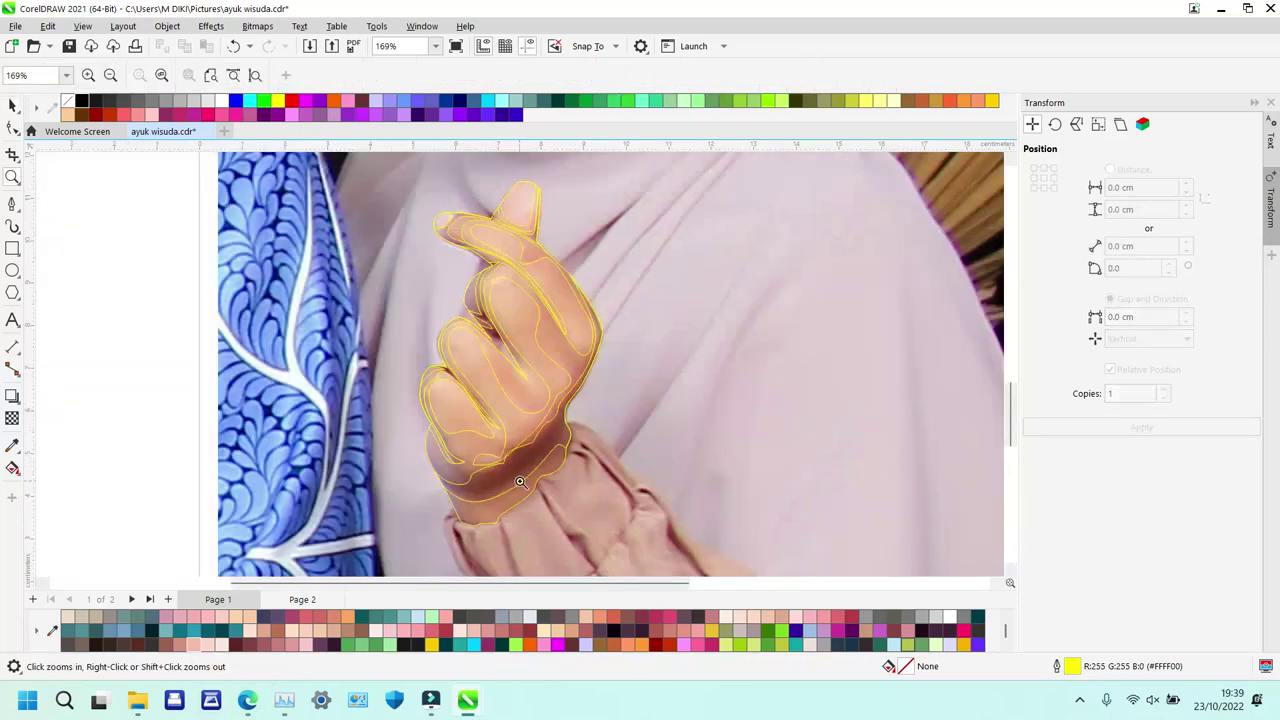
pyautogui.moveTo(406, 420); pyautogui.dragTo(632, 562)
pyautogui.press('p')
pyautogui.click(260, 358)
pyautogui.click(359, 436)
pyautogui.moveTo(360, 437); pyautogui.dragTo(395, 441)
pyautogui.click(479, 406)
pyautogui.press('Delete')
# Start a shade shape left of the wrist, following the dark shadow's lower edge and running outside the hand's right side up to the index finger.
pyautogui.moveTo(188, 285); pyautogui.dragTo(195, 292)
pyautogui.moveTo(361, 376); pyautogui.dragTo(457, 371)
pyautogui.moveTo(498, 316); pyautogui.dragTo(541, 298)
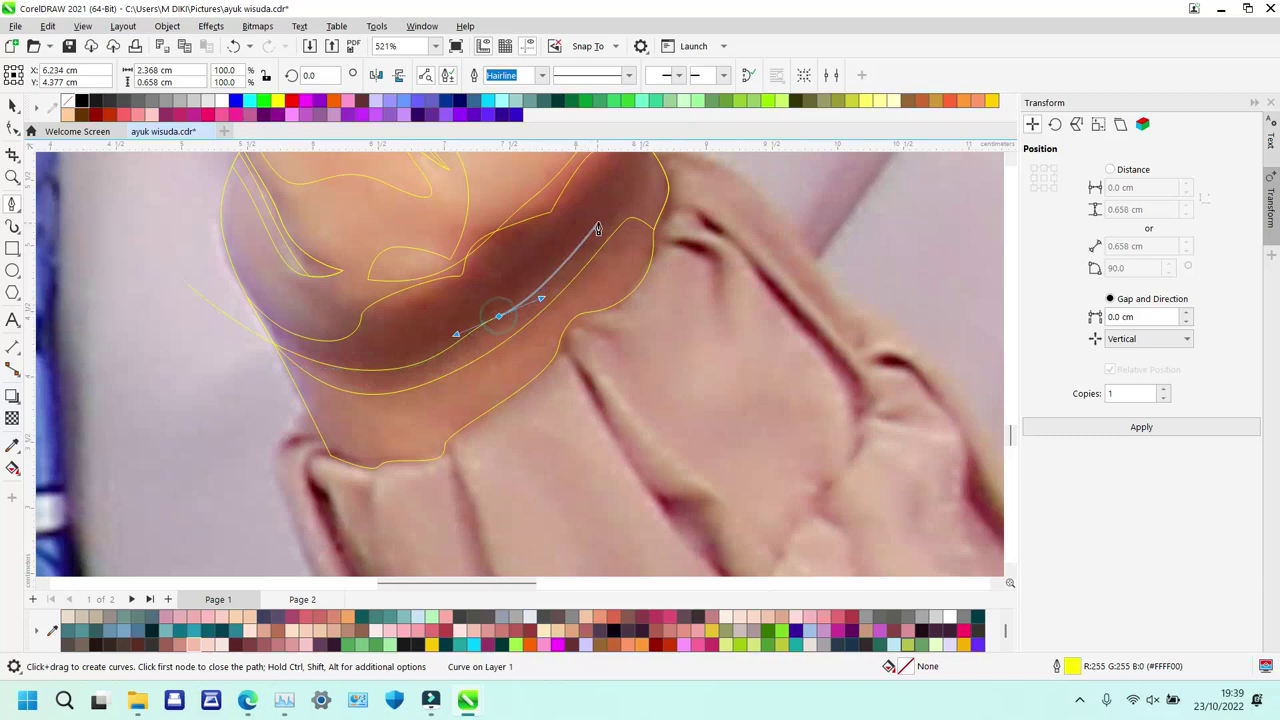
pyautogui.moveTo(620, 212); pyautogui.dragTo(637, 190)
pyautogui.scroll(3, 638, 188)
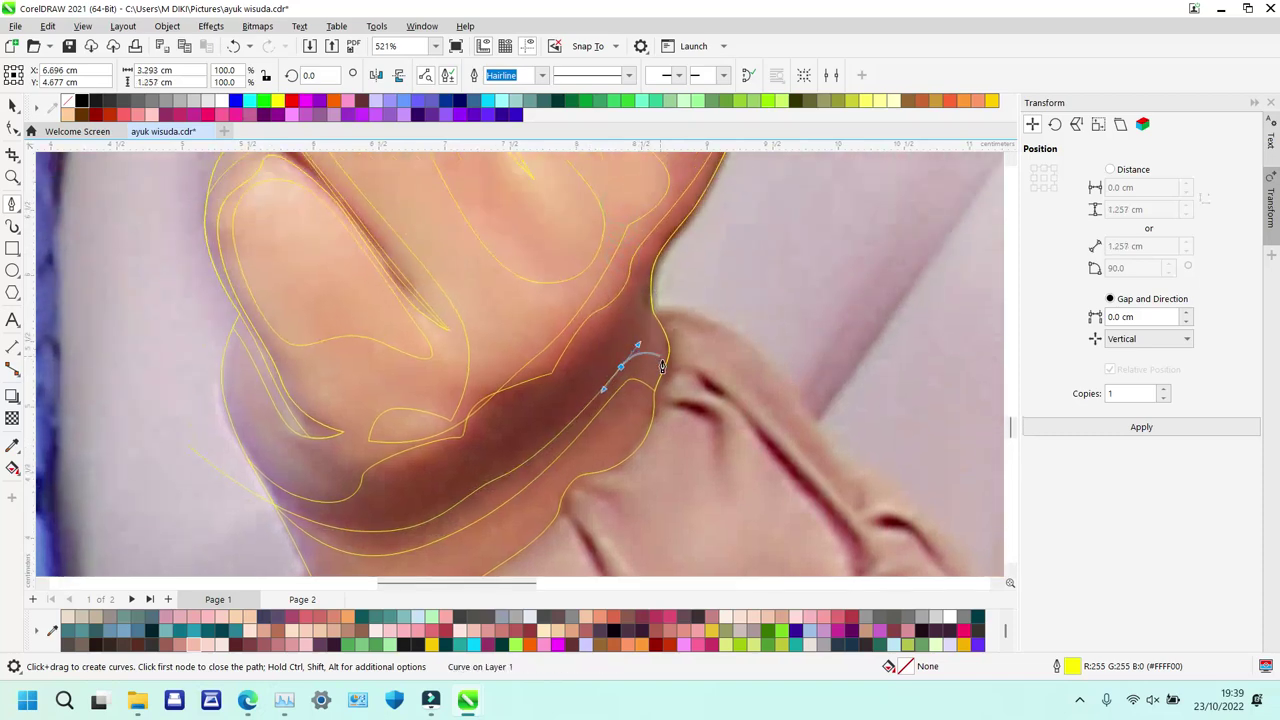
pyautogui.click(737, 266)
pyautogui.scroll(5, 737, 266)
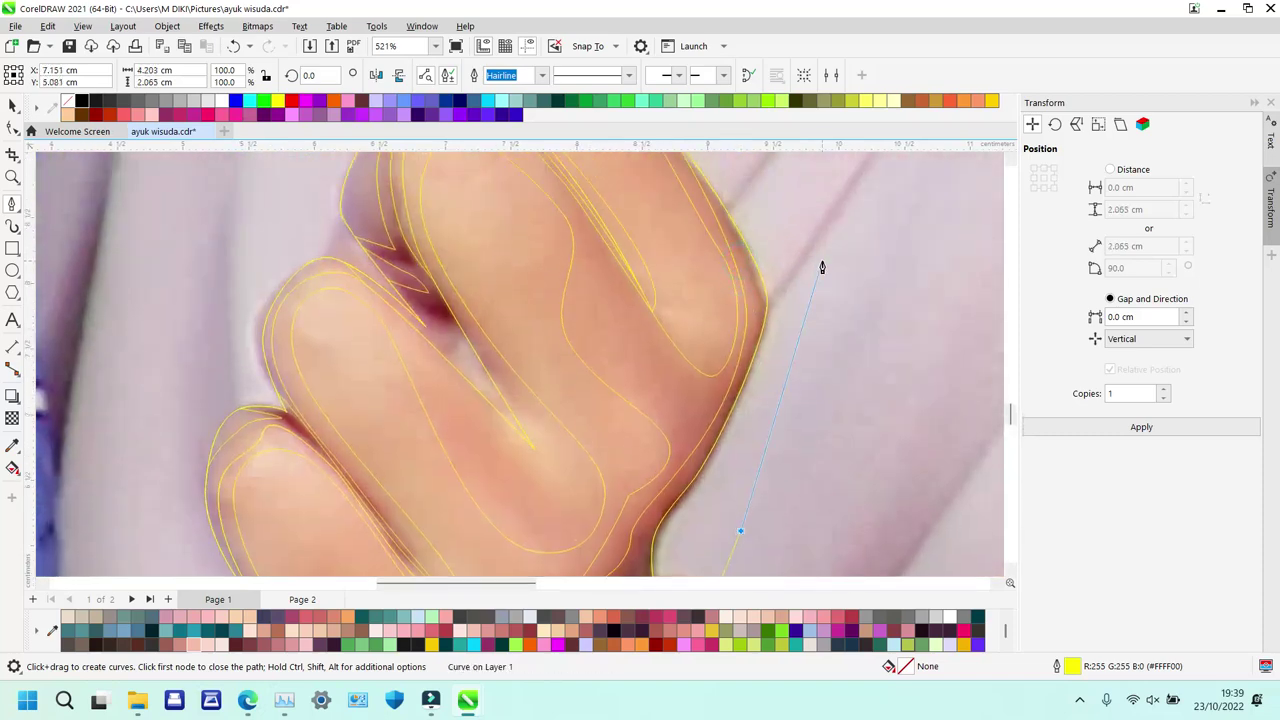
pyautogui.click(822, 257)
pyautogui.scroll(3, 820, 252)
pyautogui.click(692, 270)
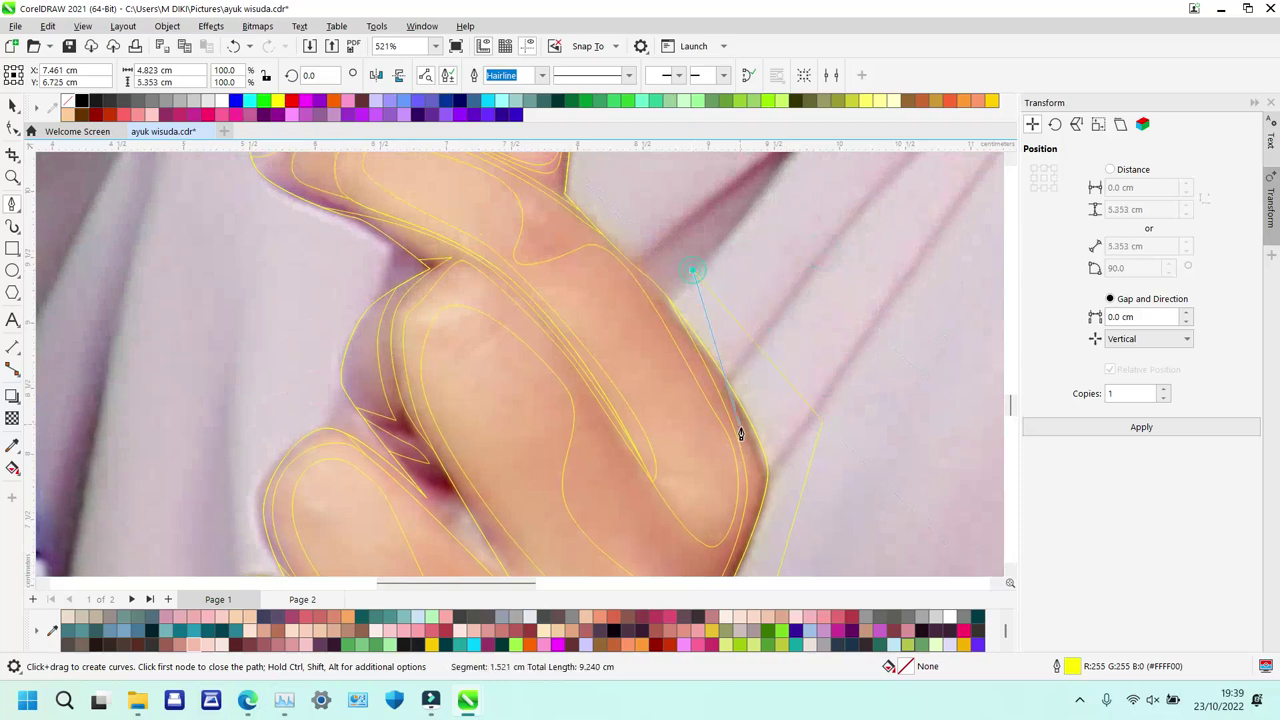
# Bring the shade shape back down the hand's right edge and along the palm's heel, undoing one node, and close it left of the wrist.
pyautogui.moveTo(752, 459); pyautogui.dragTo(752, 486)
pyautogui.scroll(-5, 752, 486)
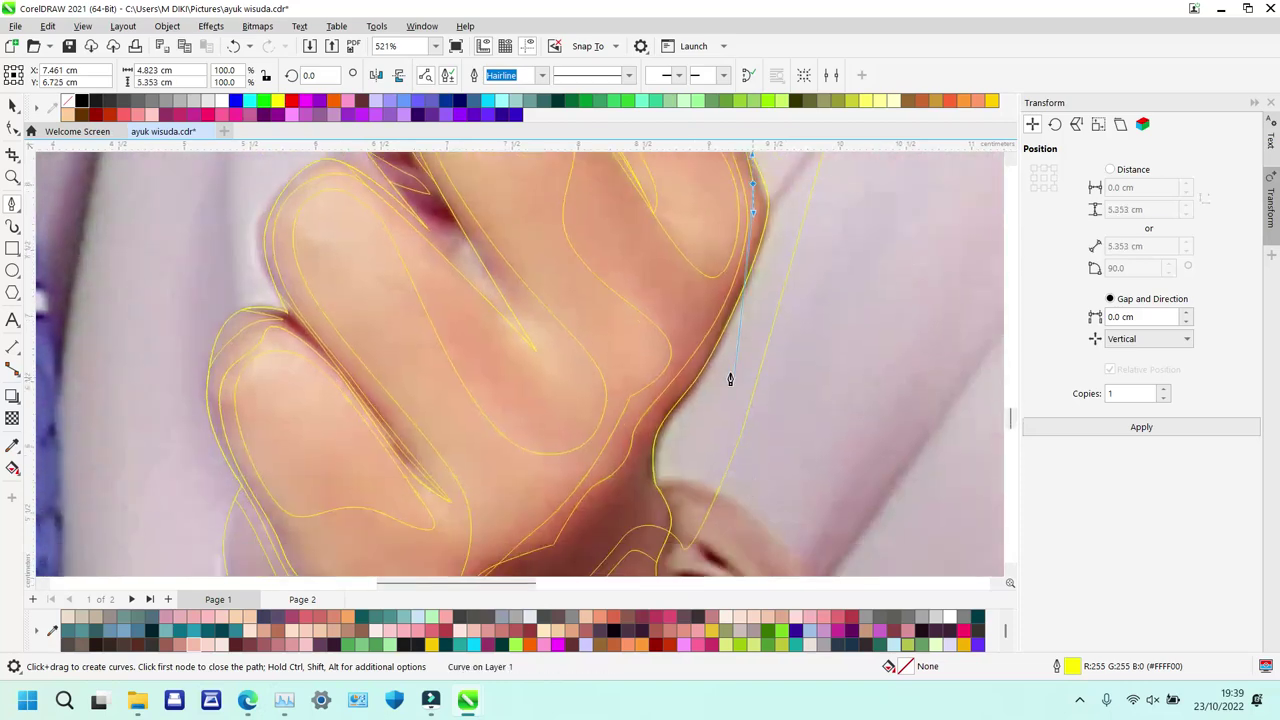
pyautogui.moveTo(697, 362); pyautogui.dragTo(572, 540)
pyautogui.scroll(-3, 572, 540)
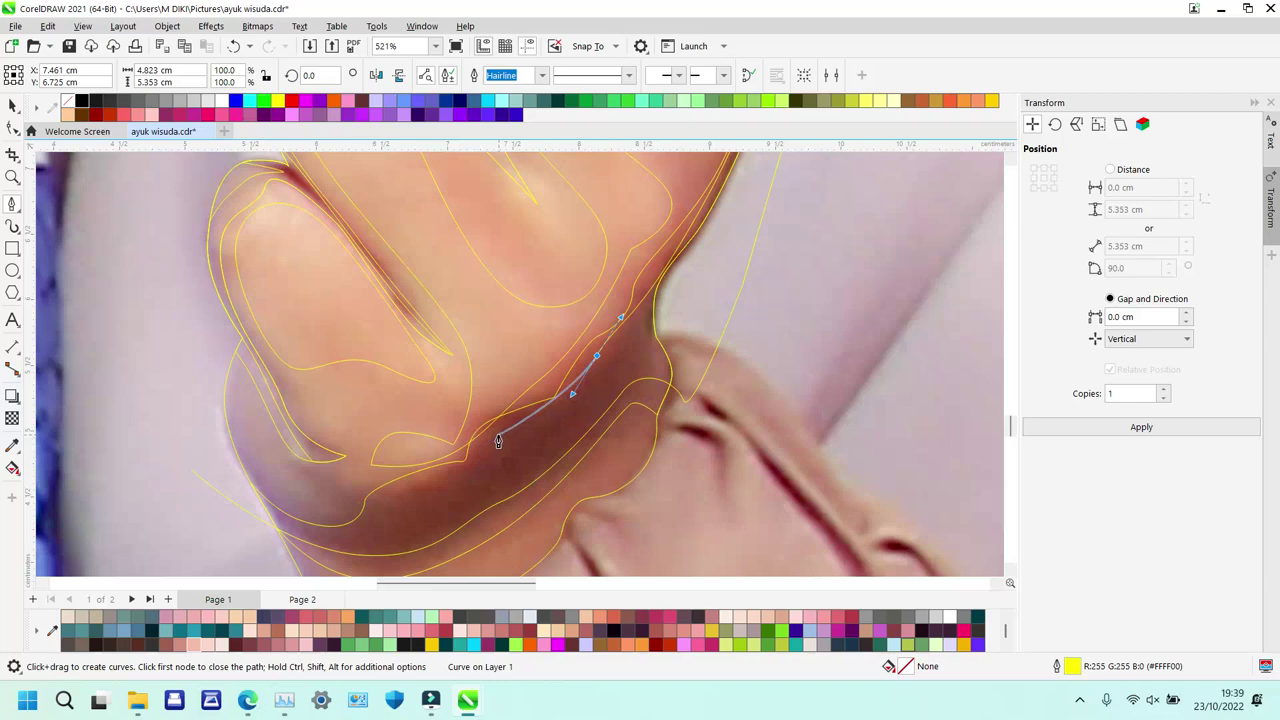
pyautogui.hotkey('ctrl', 'z')
pyautogui.moveTo(459, 352); pyautogui.dragTo(222, 518)
pyautogui.moveTo(189, 469); pyautogui.dragTo(206, 424)
# Intersect the wrist shade shape with the hand outline and delete the leftover original.
pyautogui.press('space')
pyautogui.keyDown('shift'); pyautogui.click(349, 567); pyautogui.keyUp('shift')
pyautogui.press('i')
pyautogui.press('Tab')
pyautogui.press('Delete')
# Trace a closed shade shape along the wrist's lower edge beside the sleeve, with its outer side running over the sleeve.
pyautogui.press('z')
pyautogui.rightClick(465, 501)
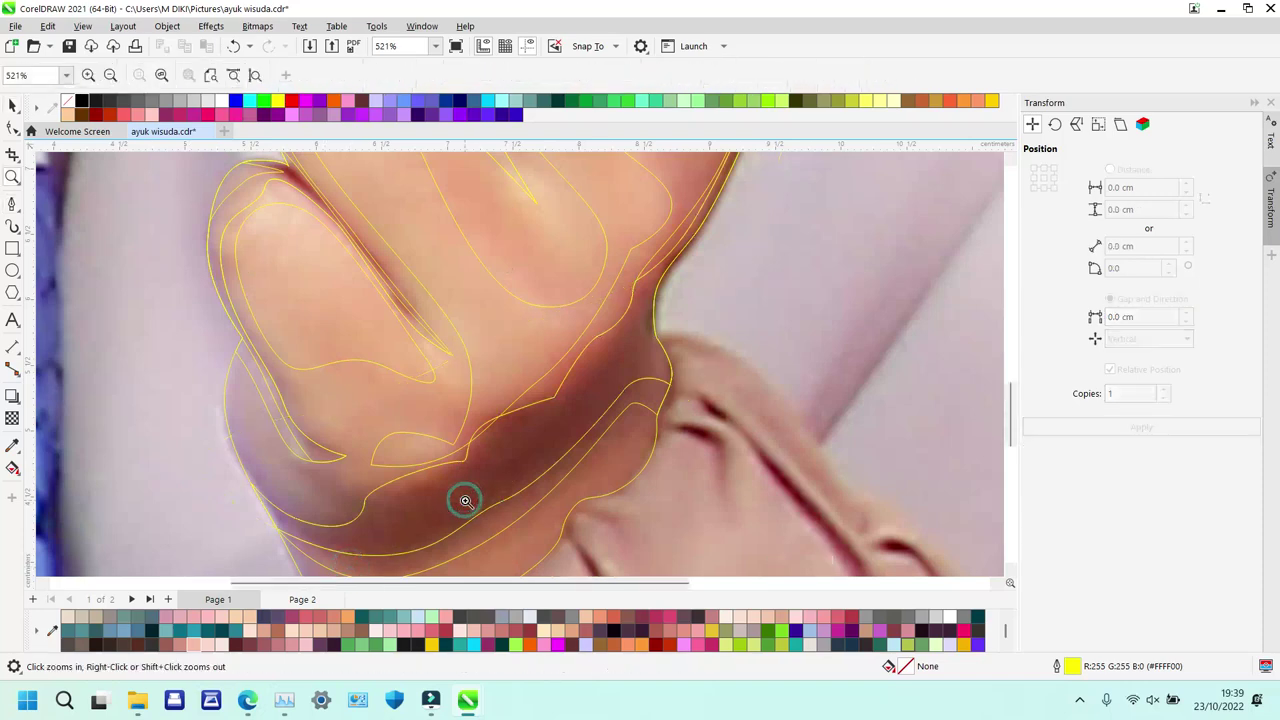
pyautogui.click(563, 519)
pyautogui.press('space')
pyautogui.click(362, 433)
pyautogui.click(494, 510)
pyautogui.click(560, 460)
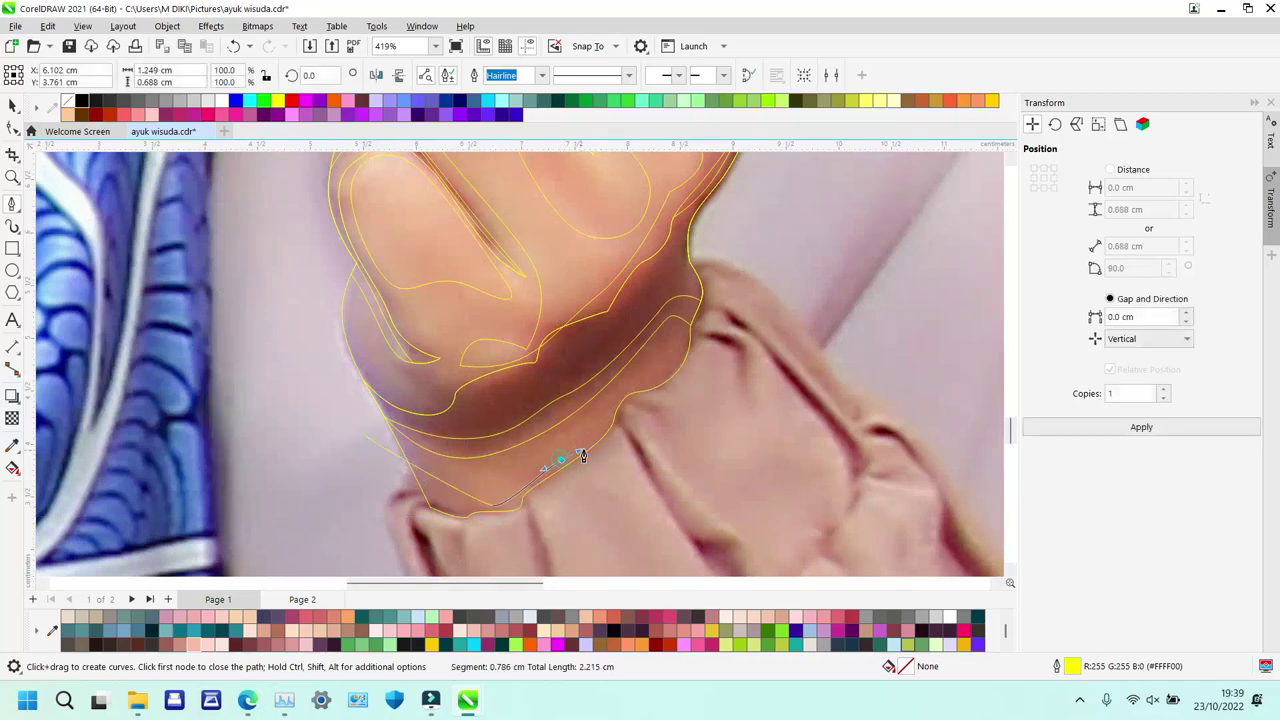
pyautogui.moveTo(646, 385); pyautogui.dragTo(656, 377)
pyautogui.click(714, 340)
pyautogui.click(672, 468)
pyautogui.moveTo(434, 550); pyautogui.dragTo(345, 506)
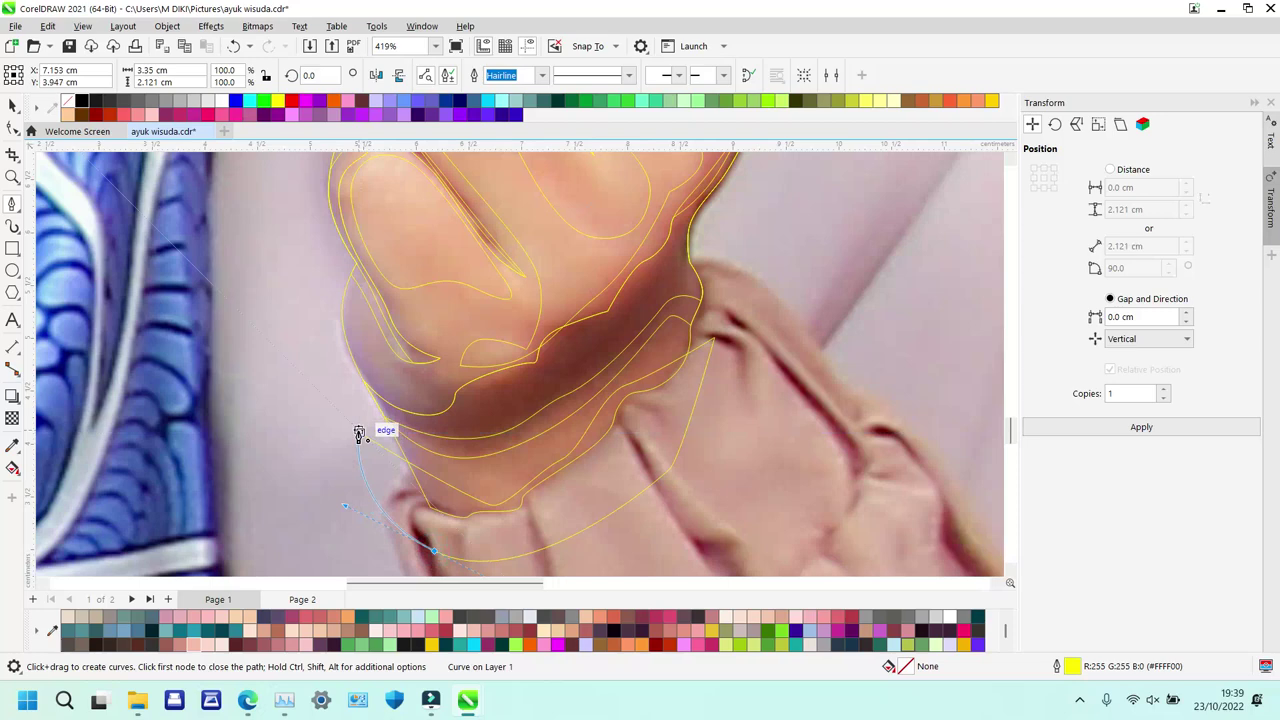
pyautogui.click(362, 433)
# Intersect the lower wrist shade shape with the wrist and delete the leftover original.
pyautogui.press('space')
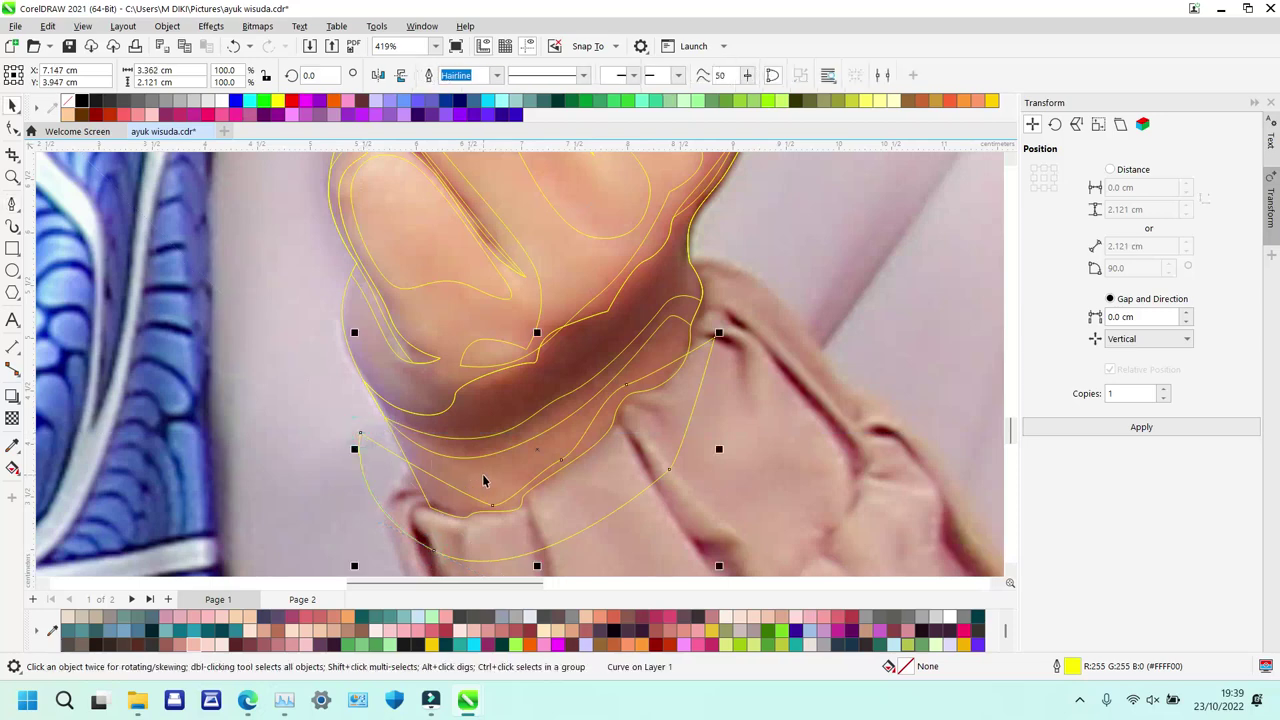
pyautogui.keyDown('shift'); pyautogui.click(484, 476); pyautogui.keyUp('shift')
pyautogui.hotkey('alt', 'i')
pyautogui.click(396, 485)
pyautogui.click(395, 485)
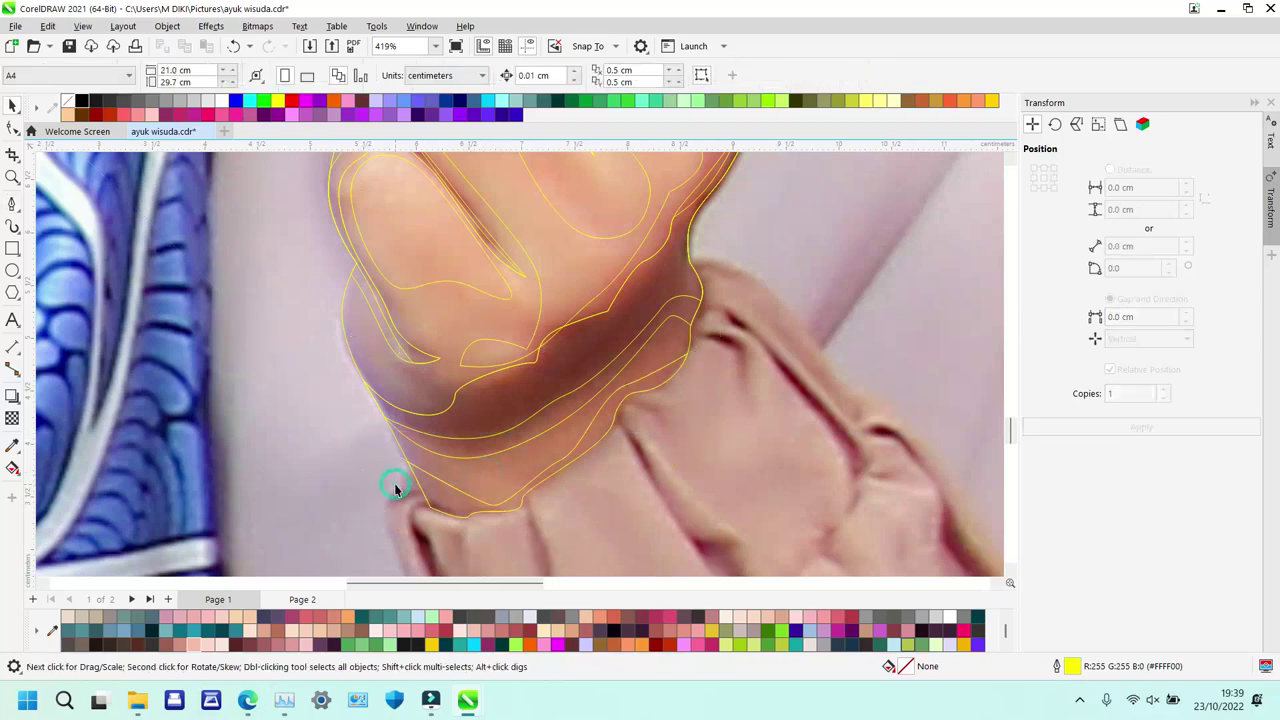
# Fill the wrist shade and the deepest finger shadow shapes with brown R157 G94 B83 and remove their outlines.
pyautogui.click(515, 410)
pyautogui.press('F10')
pyautogui.keyDown('shift'); pyautogui.click(410, 355); pyautogui.keyUp('shift')
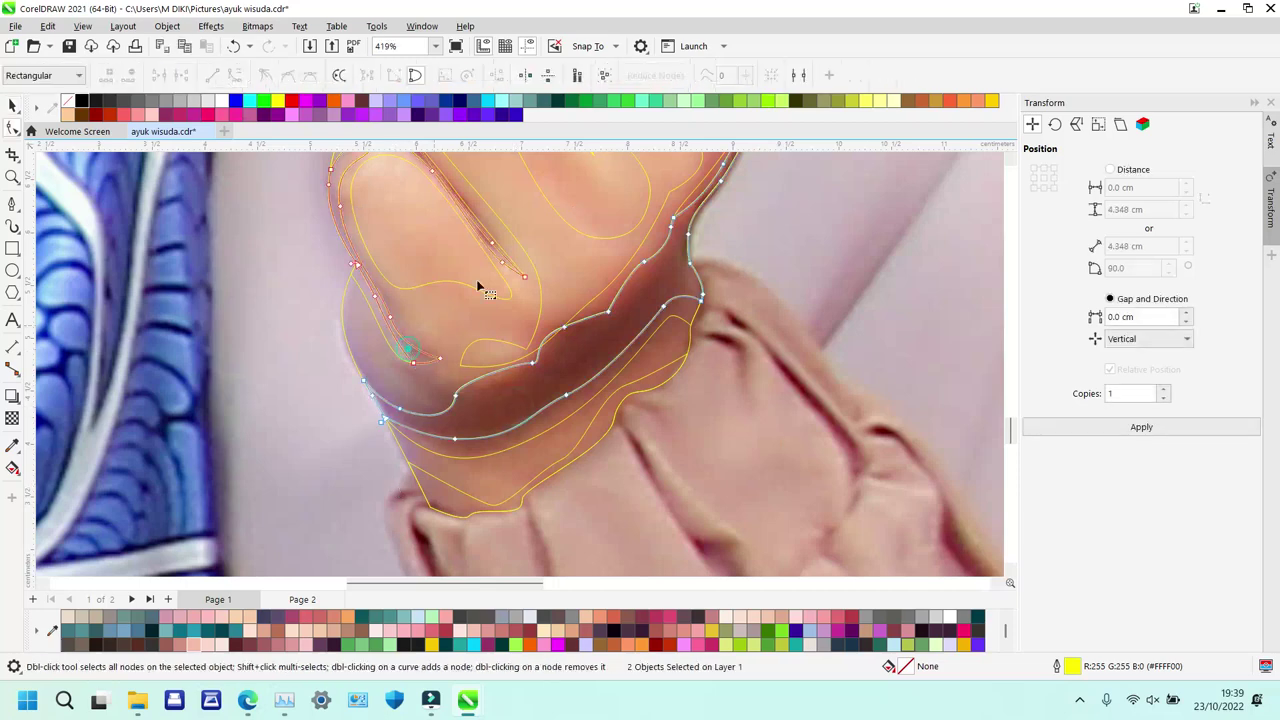
pyautogui.scroll(3, 548, 218)
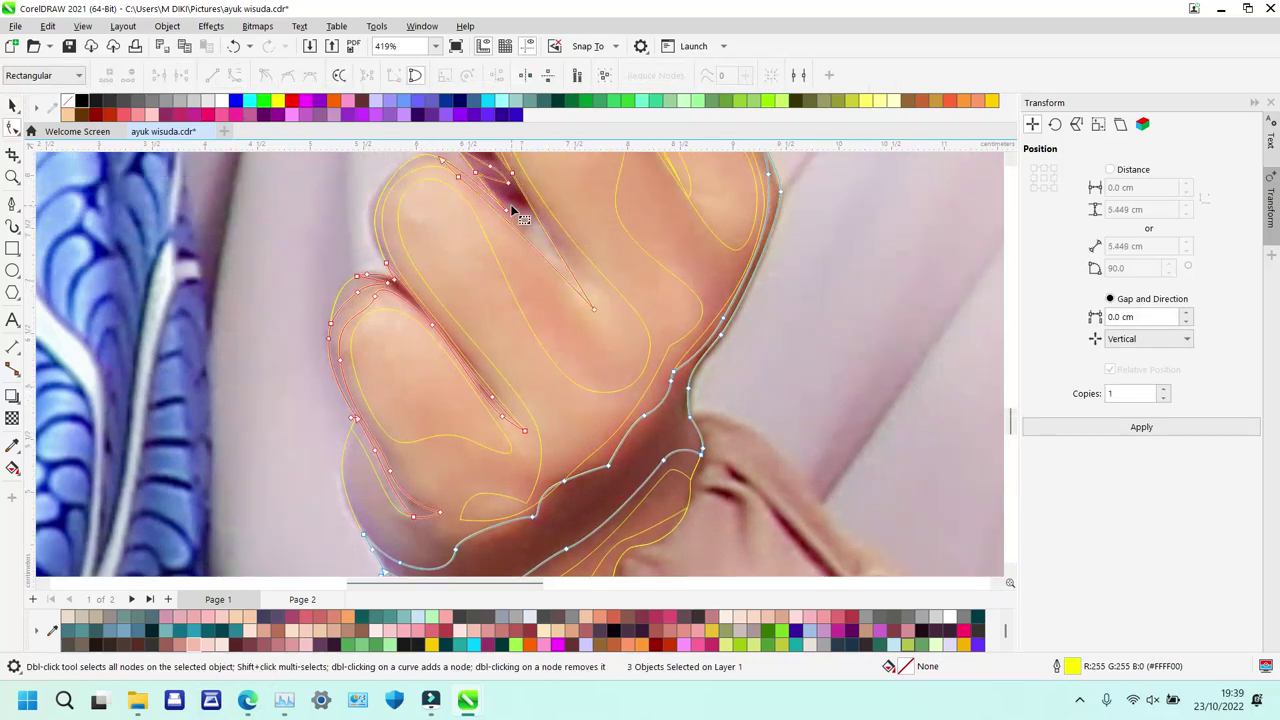
pyautogui.scroll(4, 510, 205)
pyautogui.keyDown('shift'); pyautogui.click(510, 206); pyautogui.keyUp('shift')
pyautogui.keyDown('shift'); pyautogui.click(421, 186); pyautogui.keyUp('shift')
pyautogui.scroll(3, 638, 264)
pyautogui.press('z')
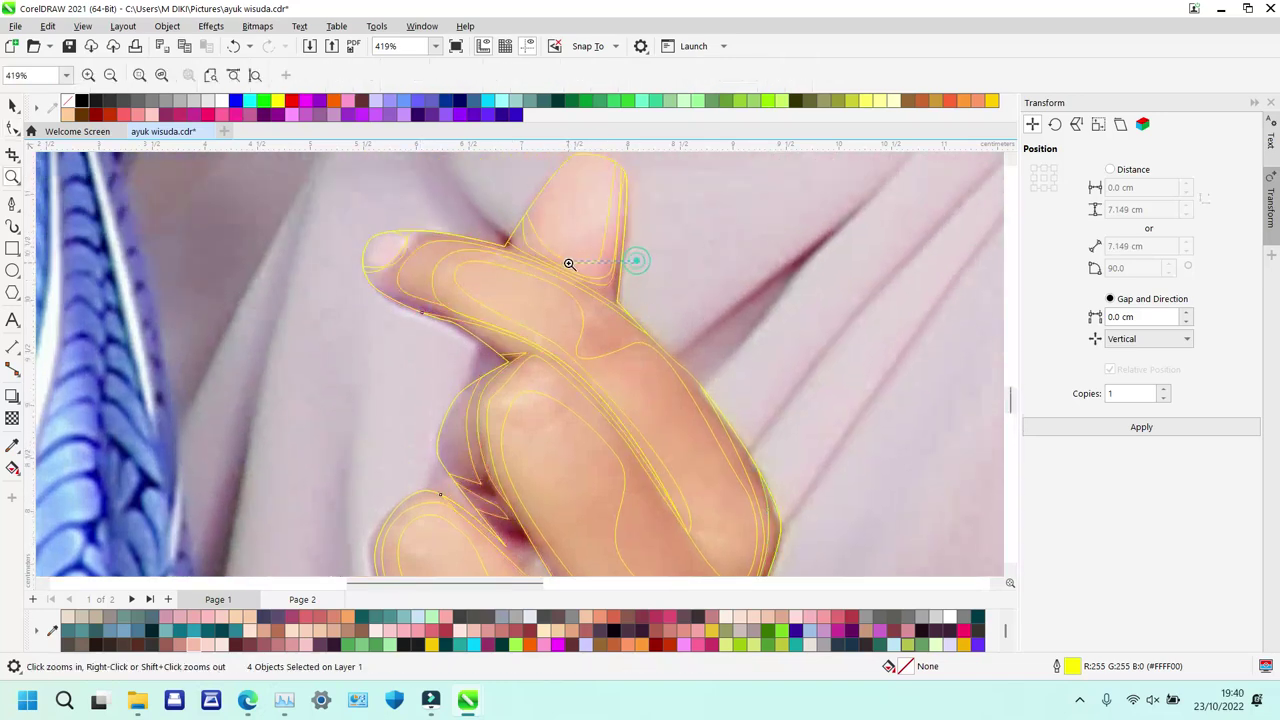
pyautogui.moveTo(569, 264); pyautogui.dragTo(657, 463)
pyautogui.rightClick(659, 464)
pyautogui.rightClick(659, 464)
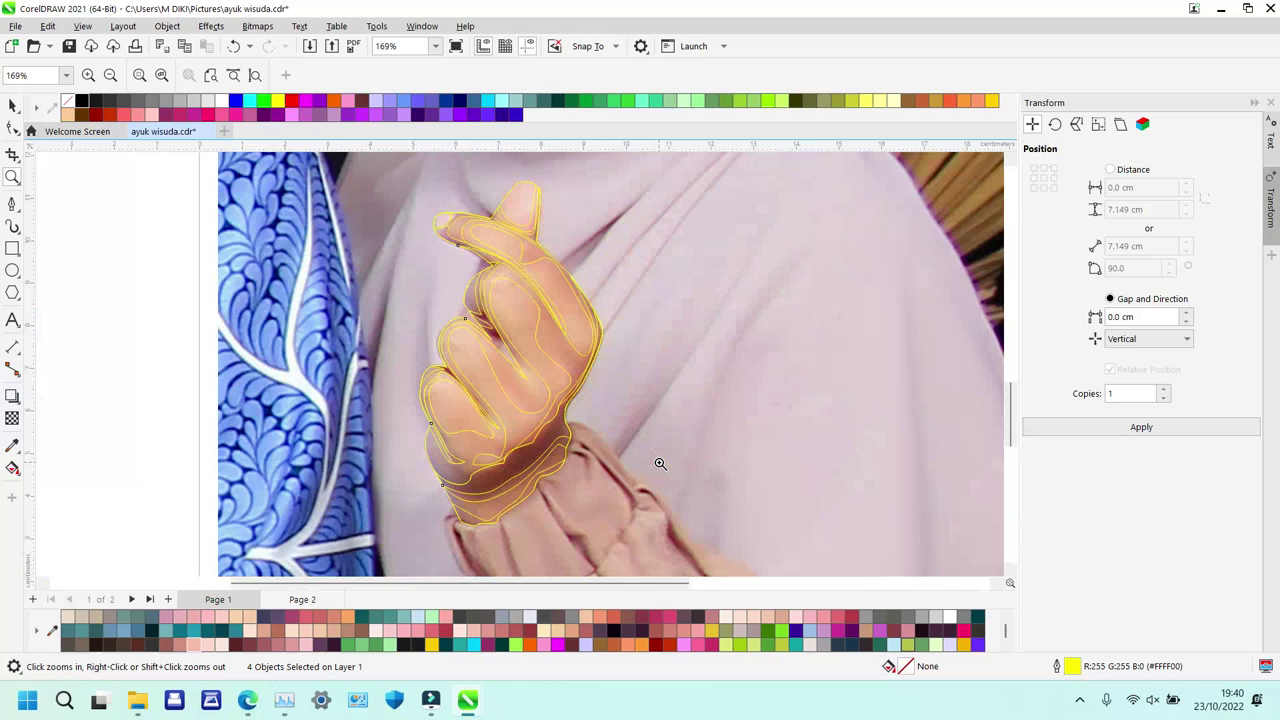
pyautogui.press('space')
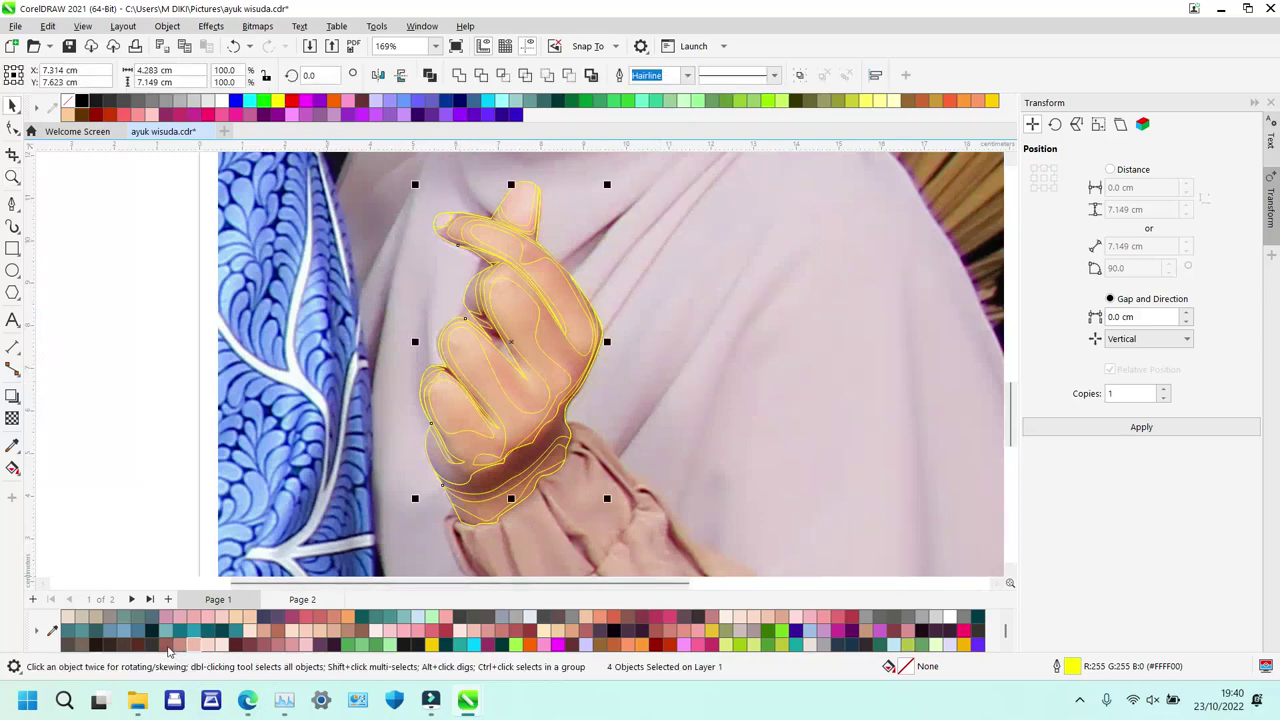
pyautogui.click(166, 645)
pyautogui.press('n')
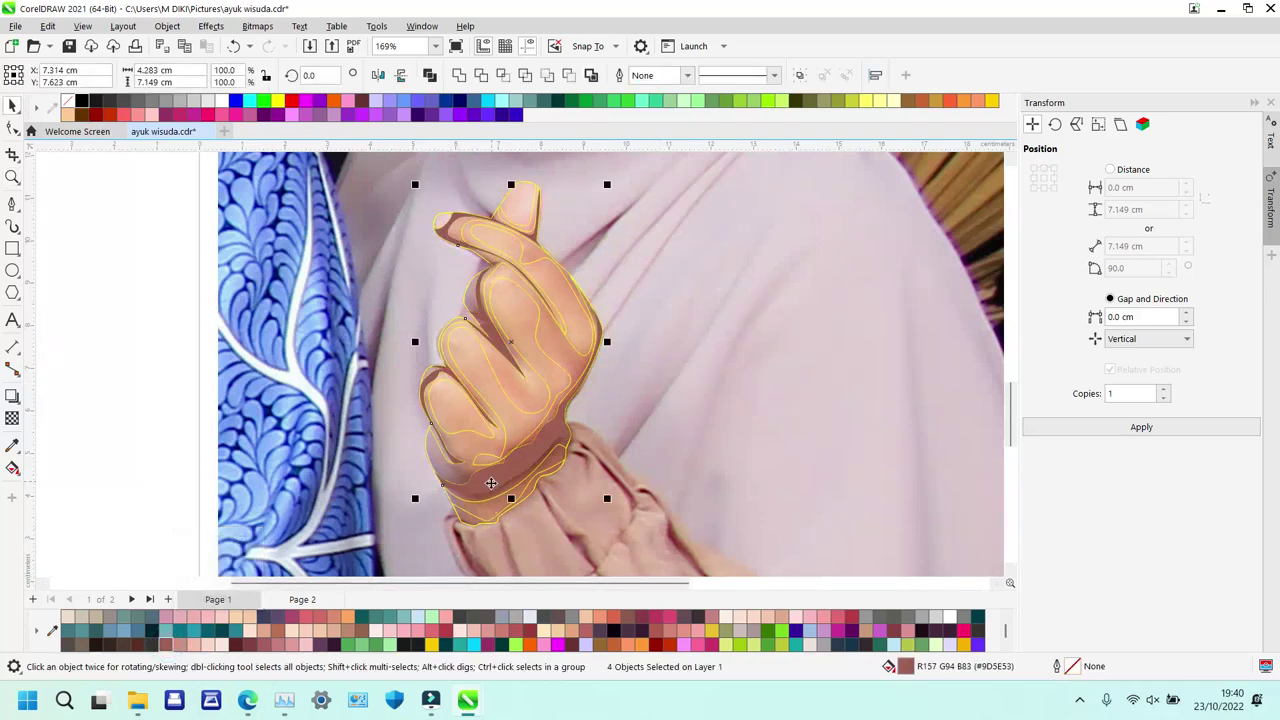
# Fill the mid-tone shade shapes along the fingers and wrist with R209 G143 B129 and remove their outlines.
pyautogui.press('F10')
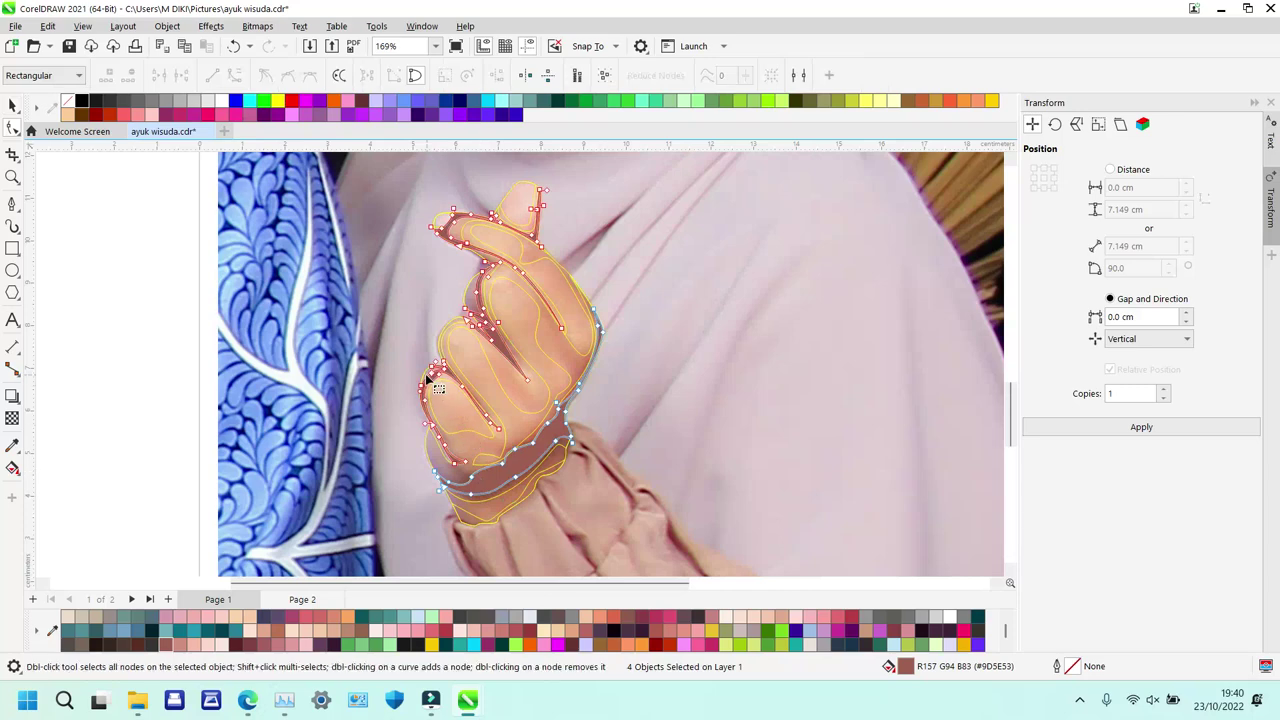
pyautogui.click(455, 327)
pyautogui.keyDown('shift'); pyautogui.click(512, 490); pyautogui.keyUp('shift')
pyautogui.keyDown('shift'); pyautogui.click(529, 487); pyautogui.keyUp('shift')
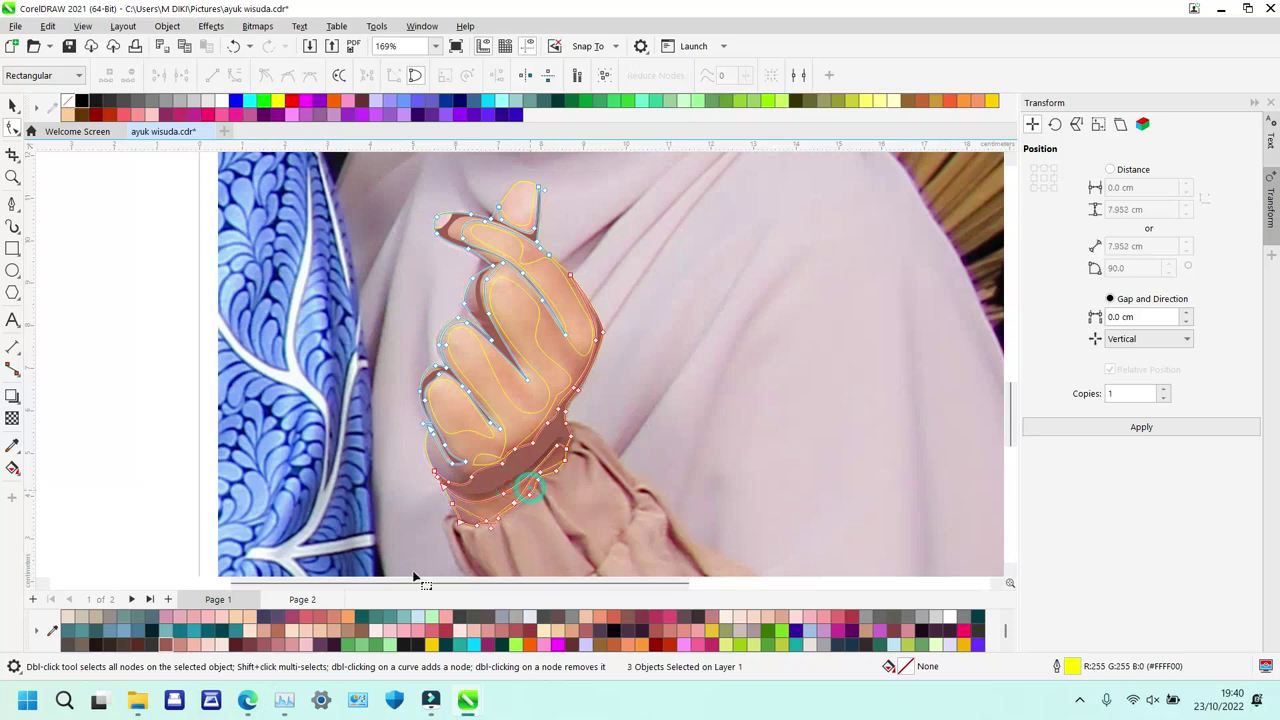
pyautogui.click(181, 646)
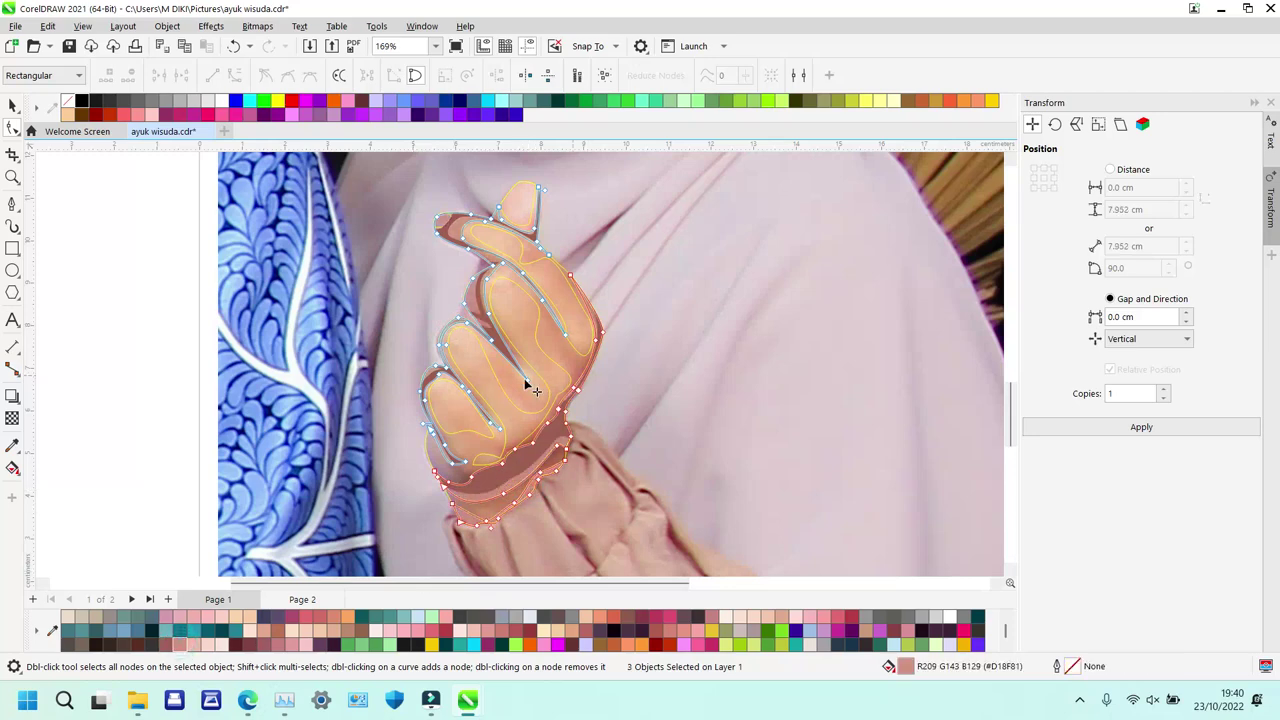
# Select the finger, thumb and palm highlights with the nail, fill them with R244 G188 B171 and remove their outlines.
pyautogui.click(466, 417)
pyautogui.keyDown('shift'); pyautogui.click(453, 403); pyautogui.keyUp('shift')
pyautogui.keyDown('shift'); pyautogui.click(506, 246); pyautogui.keyUp('shift')
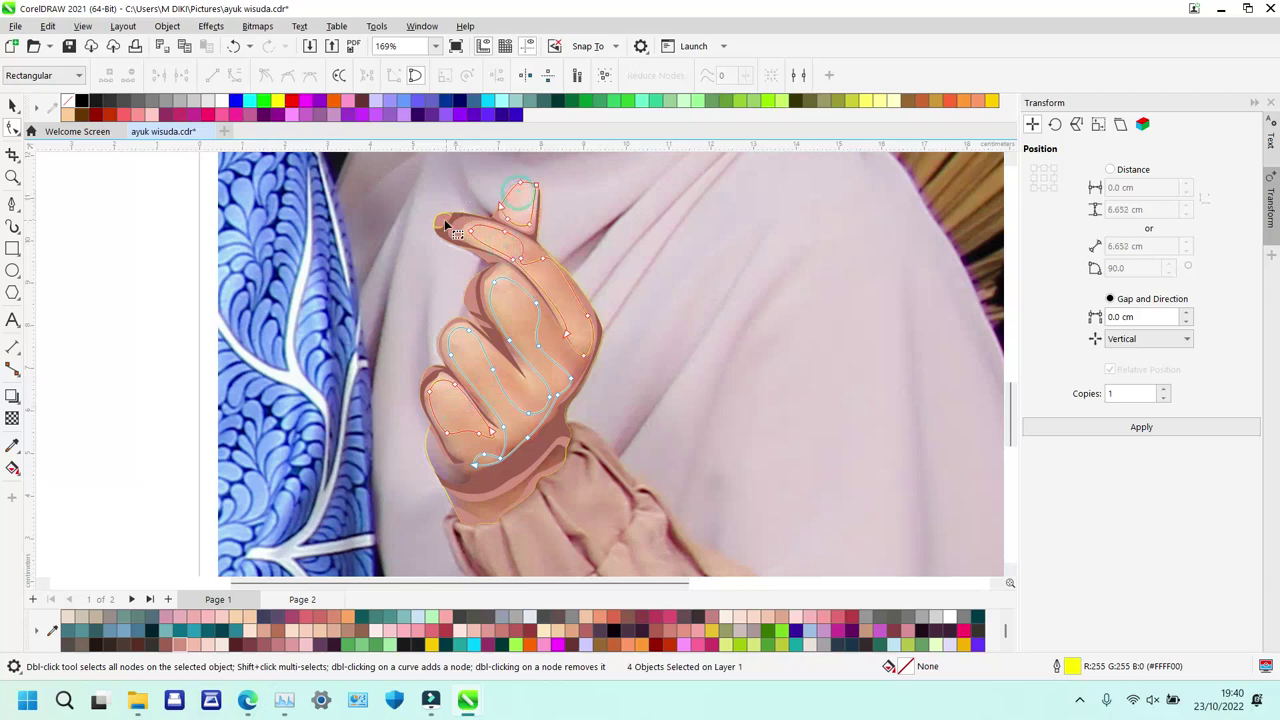
pyautogui.click(204, 646)
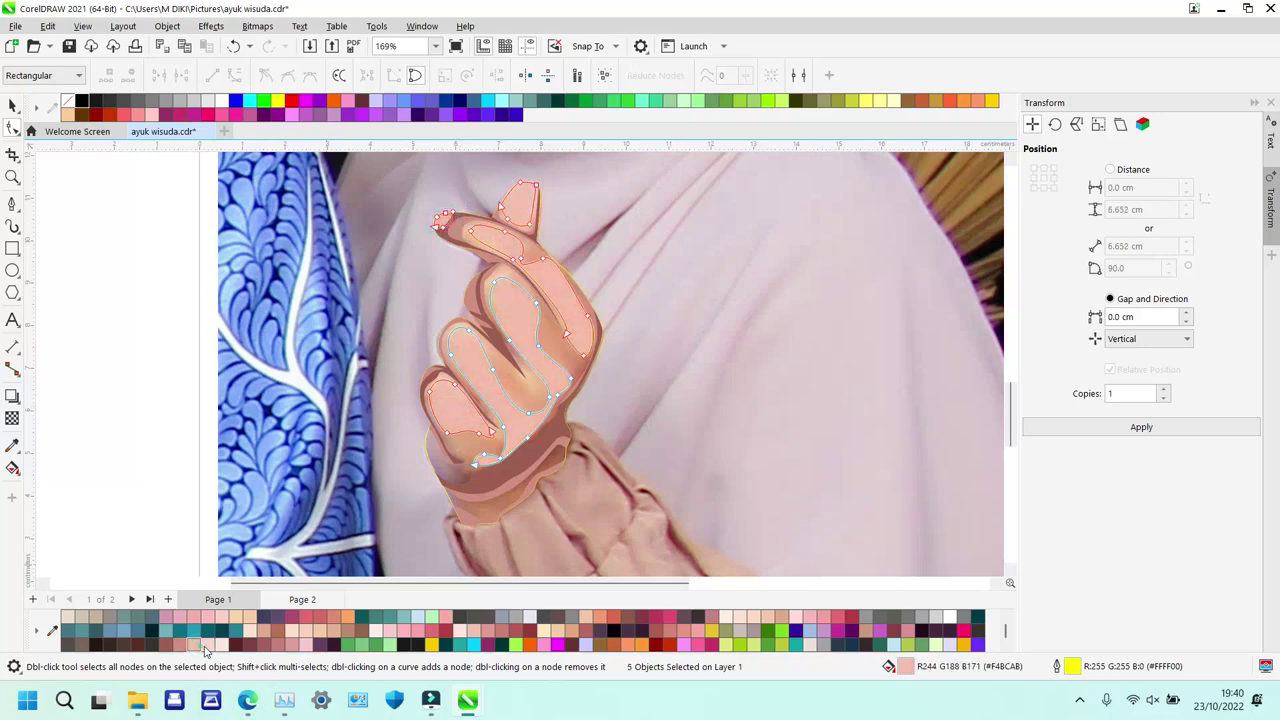
pyautogui.click(204, 648)
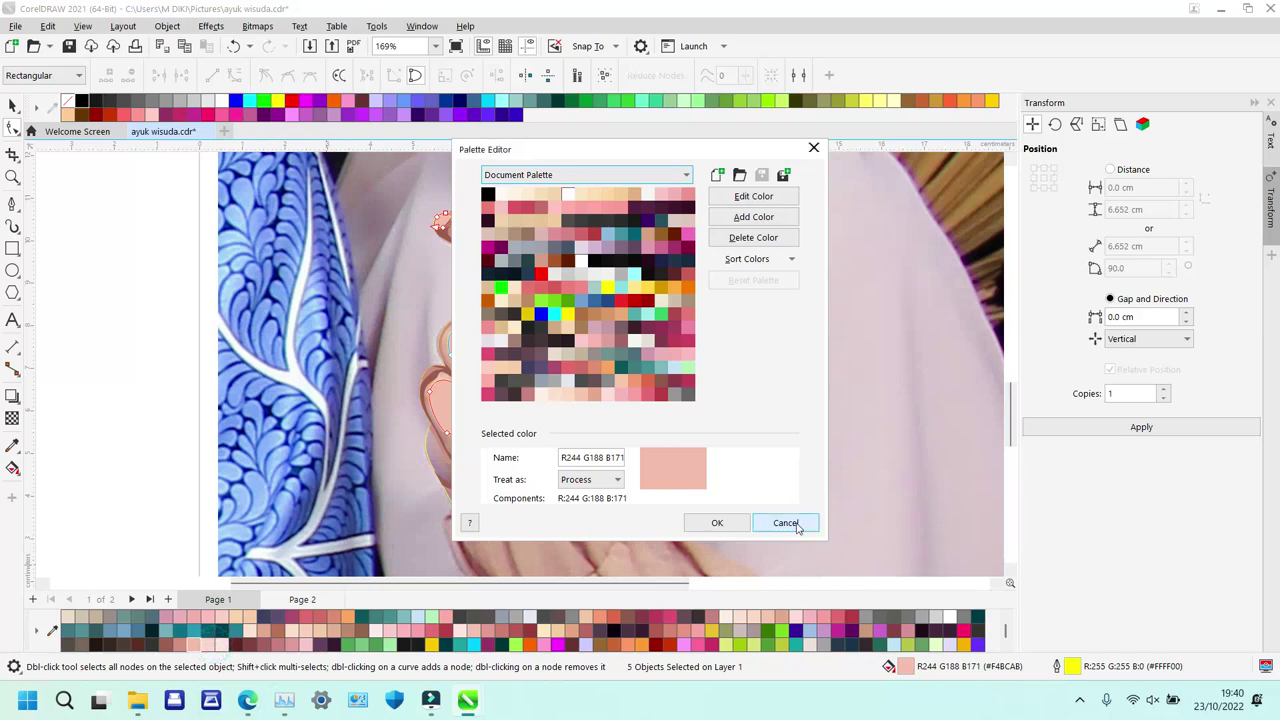
pyautogui.click(795, 520)
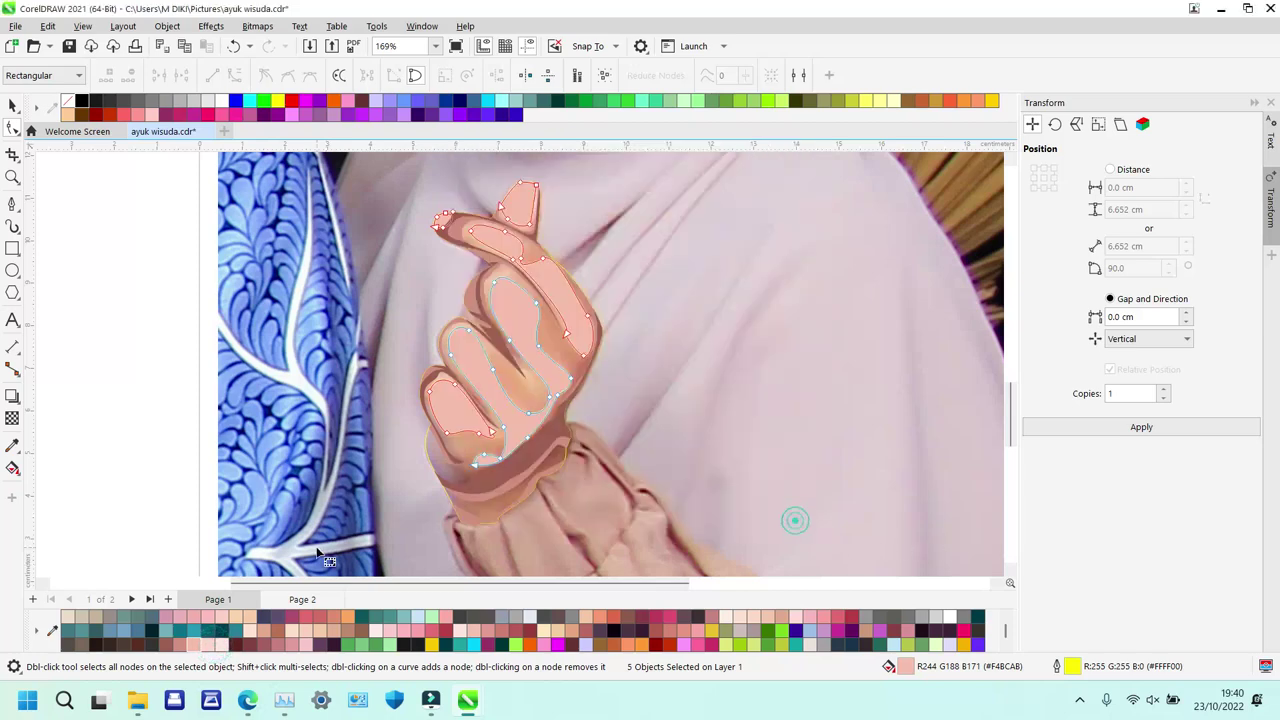
pyautogui.rightClick(209, 647)
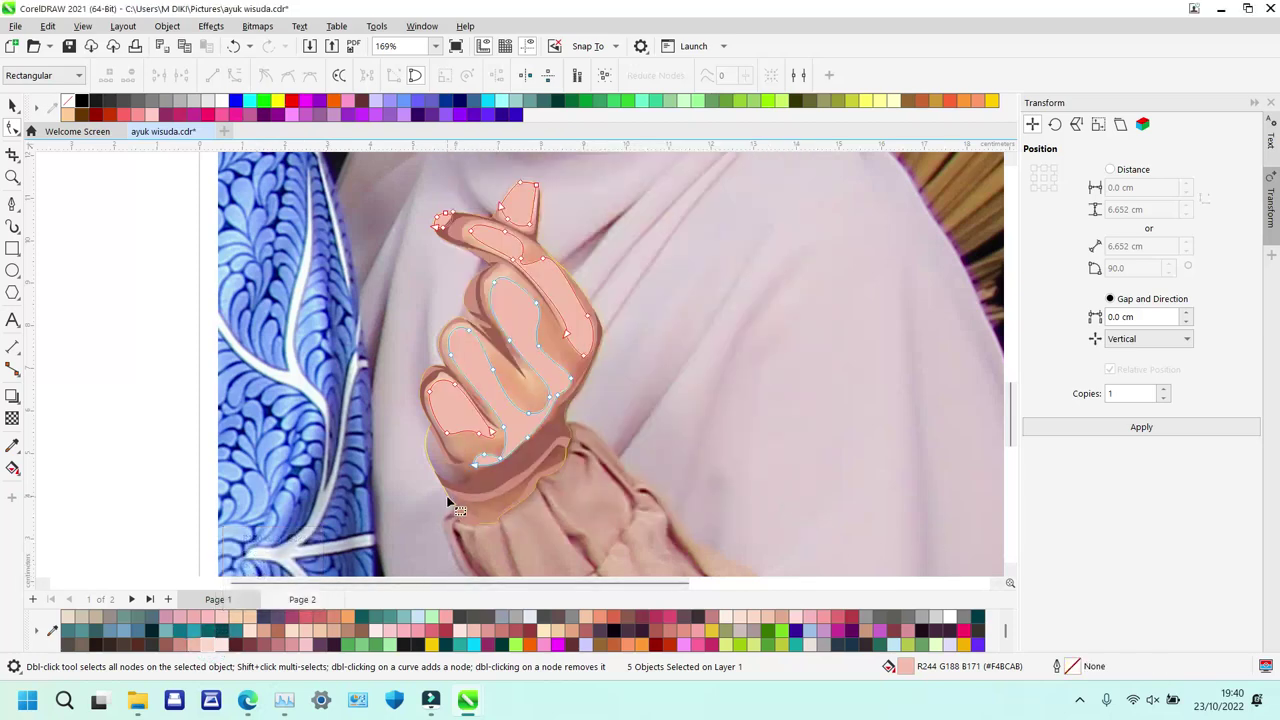
# Try filling the base hand shape with R244 G188 B171, and undo back to the outlined highlight shapes.
pyautogui.click(551, 349)
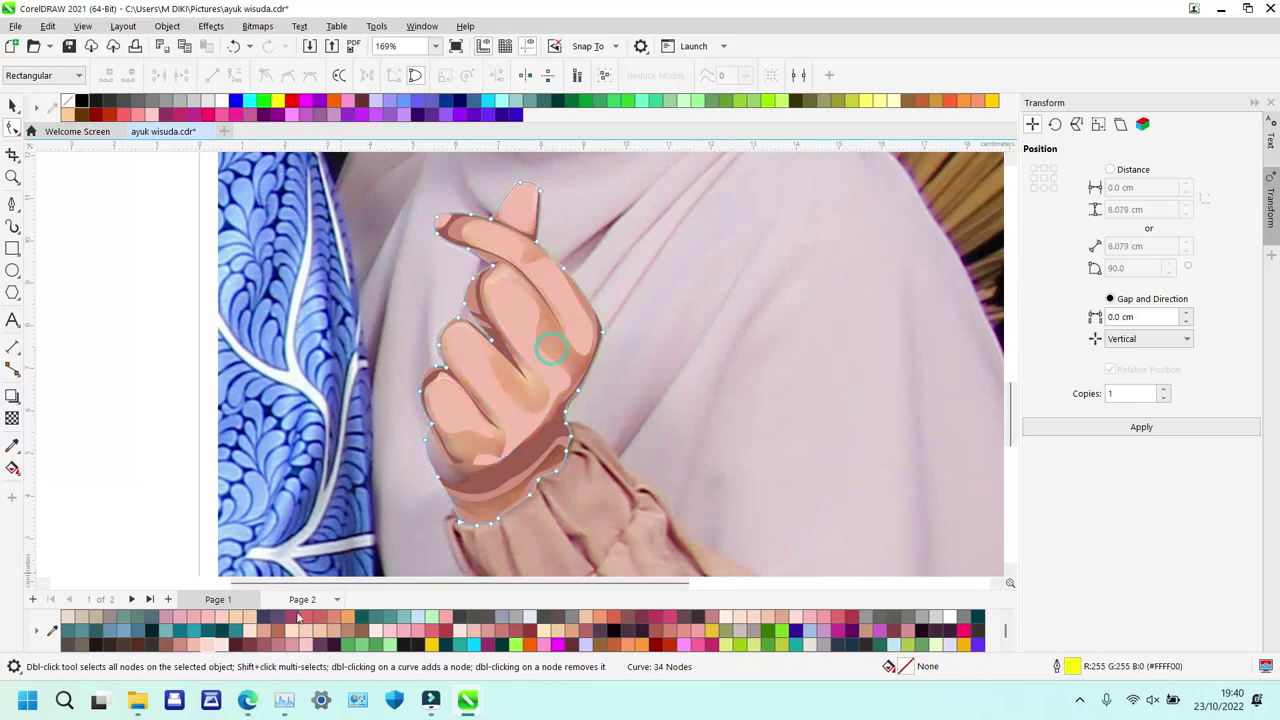
pyautogui.click(197, 646)
pyautogui.press('z')
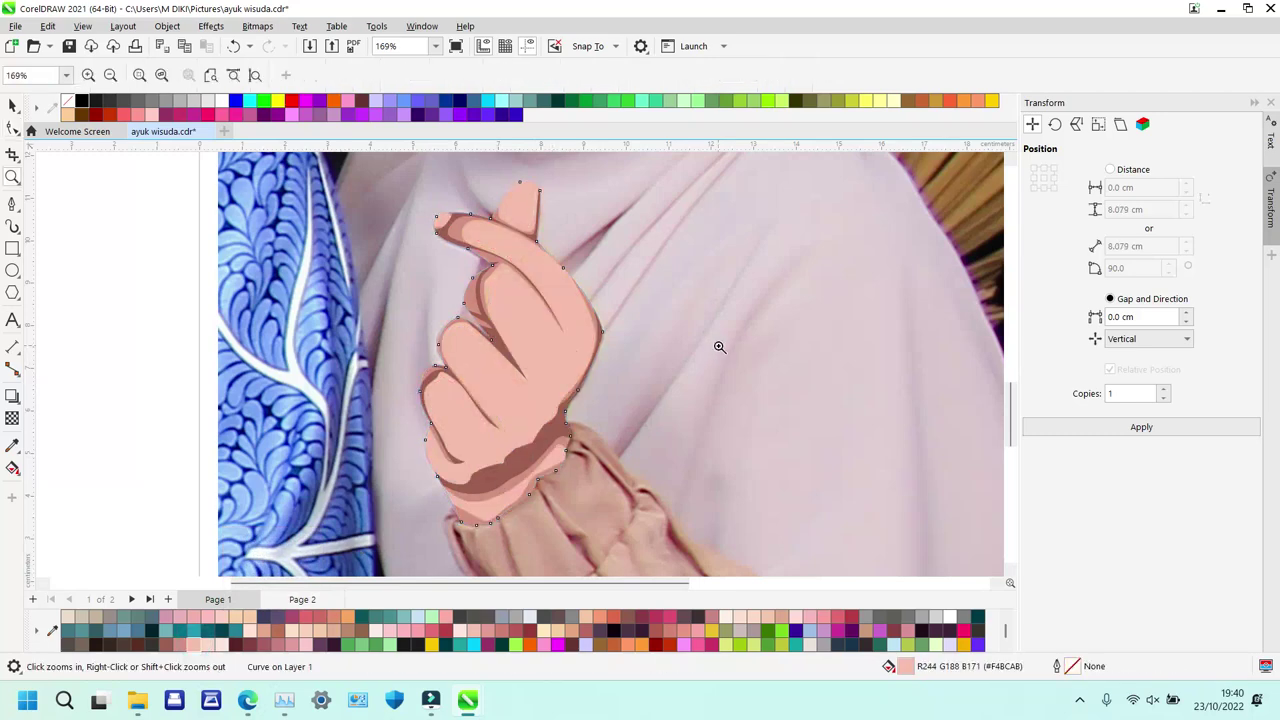
pyautogui.press('space')
pyautogui.hotkey('ctrl', 'z')
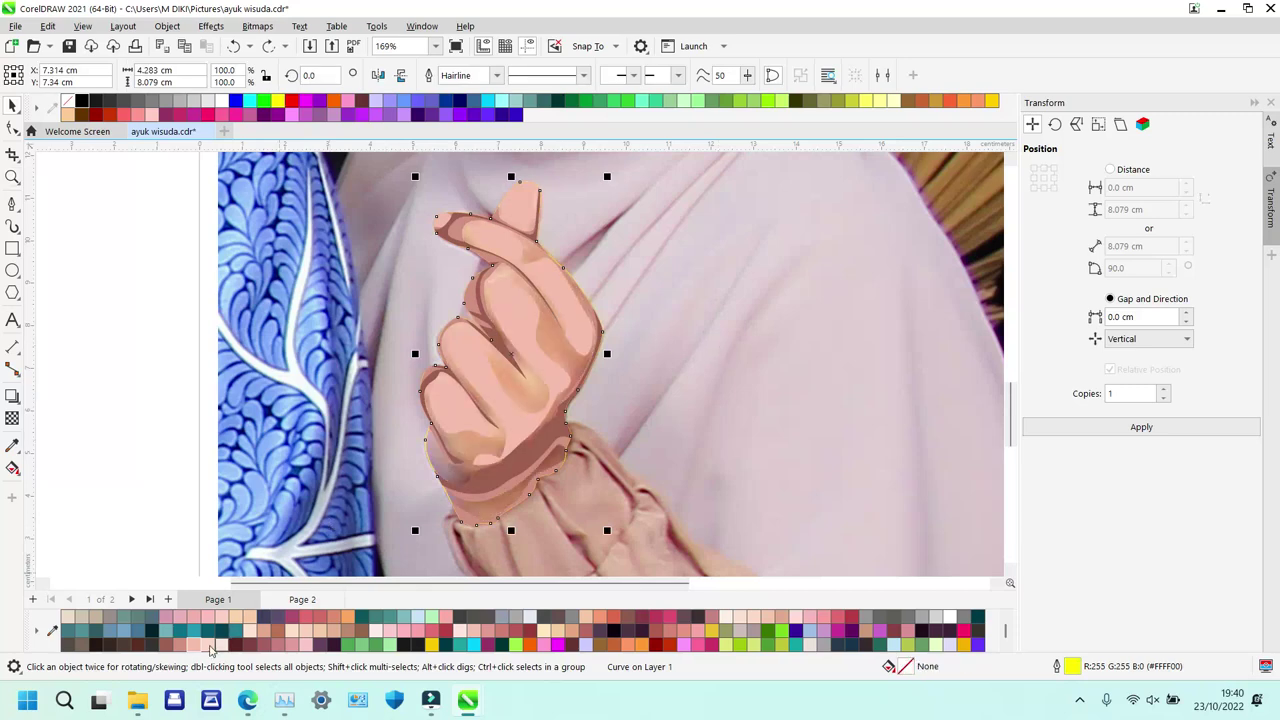
pyautogui.click(209, 646)
pyautogui.hotkey('ctrl', 'z')
pyautogui.hotkey('ctrl', 'z')
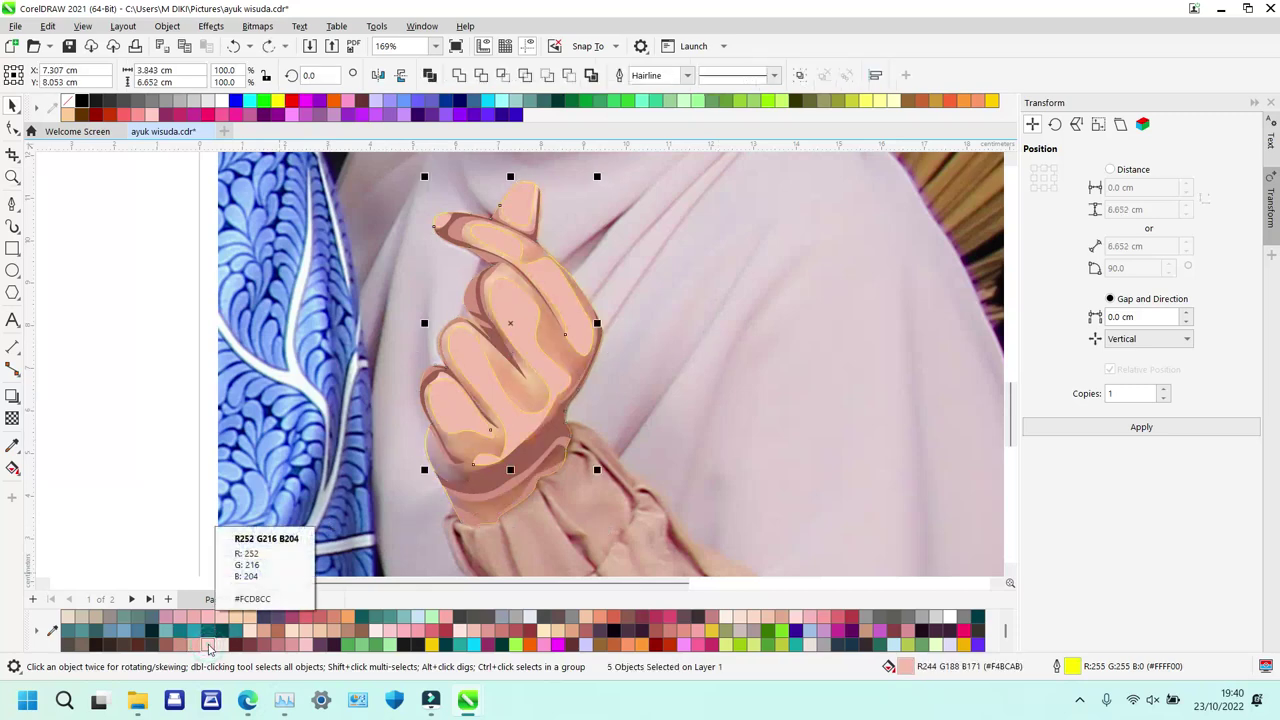
# Recolor the hand highlights with R252 G216 B204 and fill the base hand shape with R244 G188 B171, both without outlines.
pyautogui.click(208, 646)
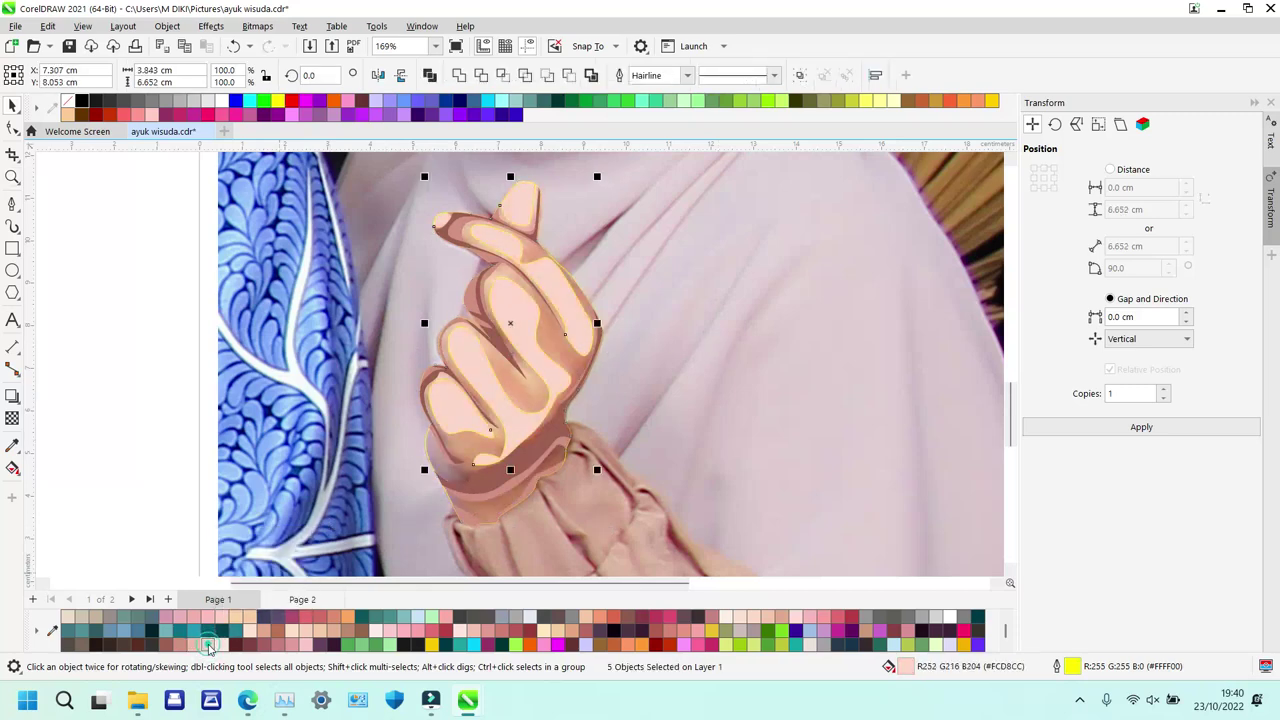
pyautogui.click(467, 446)
pyautogui.click(193, 645)
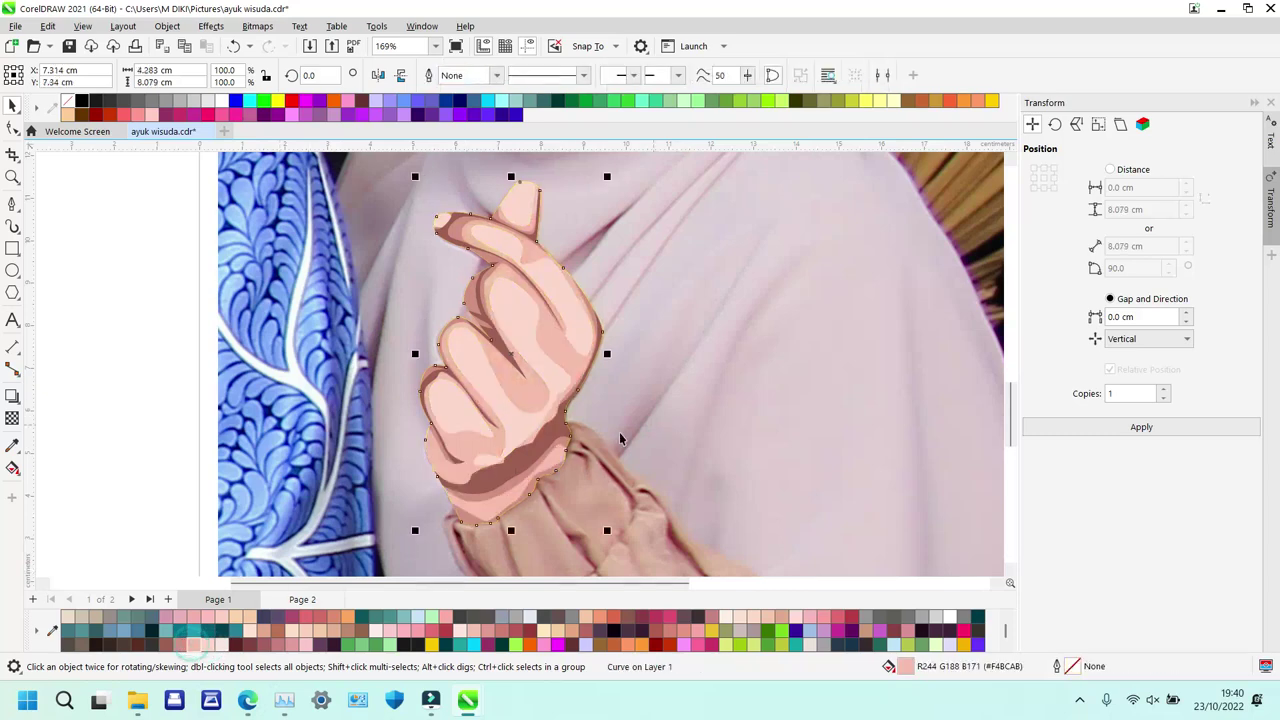
# Apply a linear fountain fill to the dark wrist shade, fading from brown to light pink up across the palm.
pyautogui.press('z')
pyautogui.rightClick(666, 349)
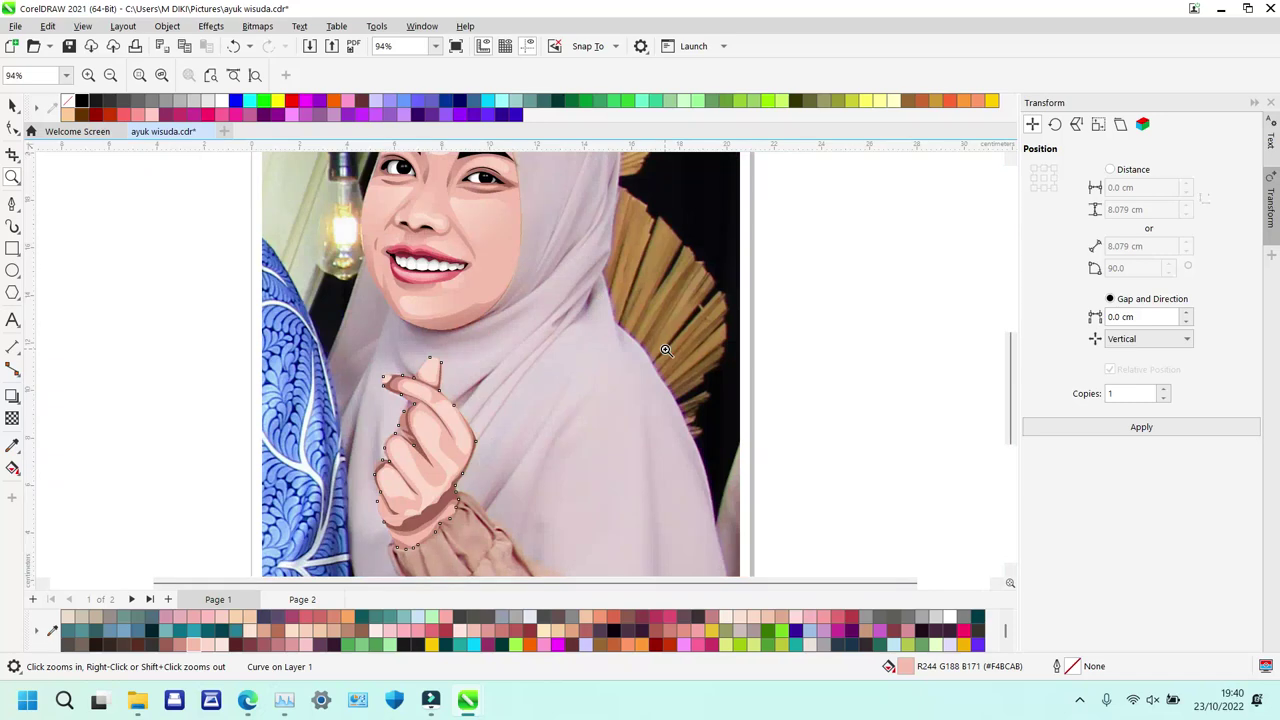
pyautogui.click(498, 509)
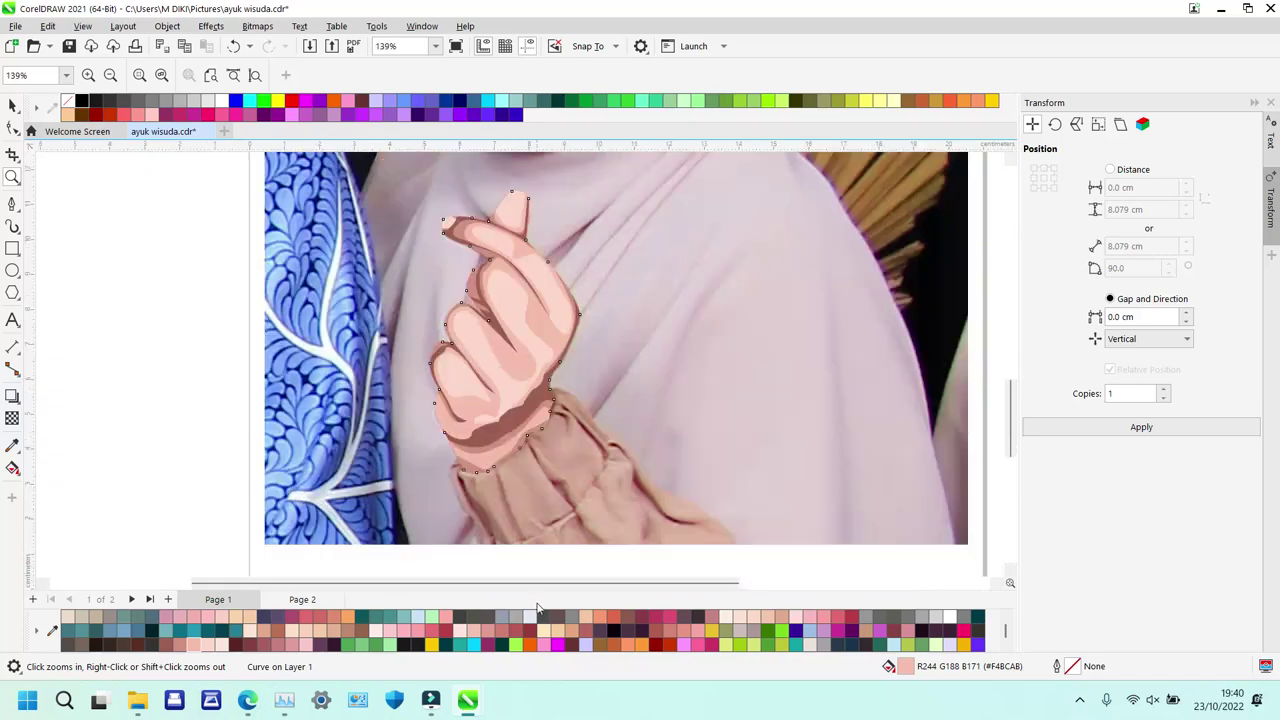
pyautogui.click(459, 358)
pyautogui.press('space')
pyautogui.click(629, 456)
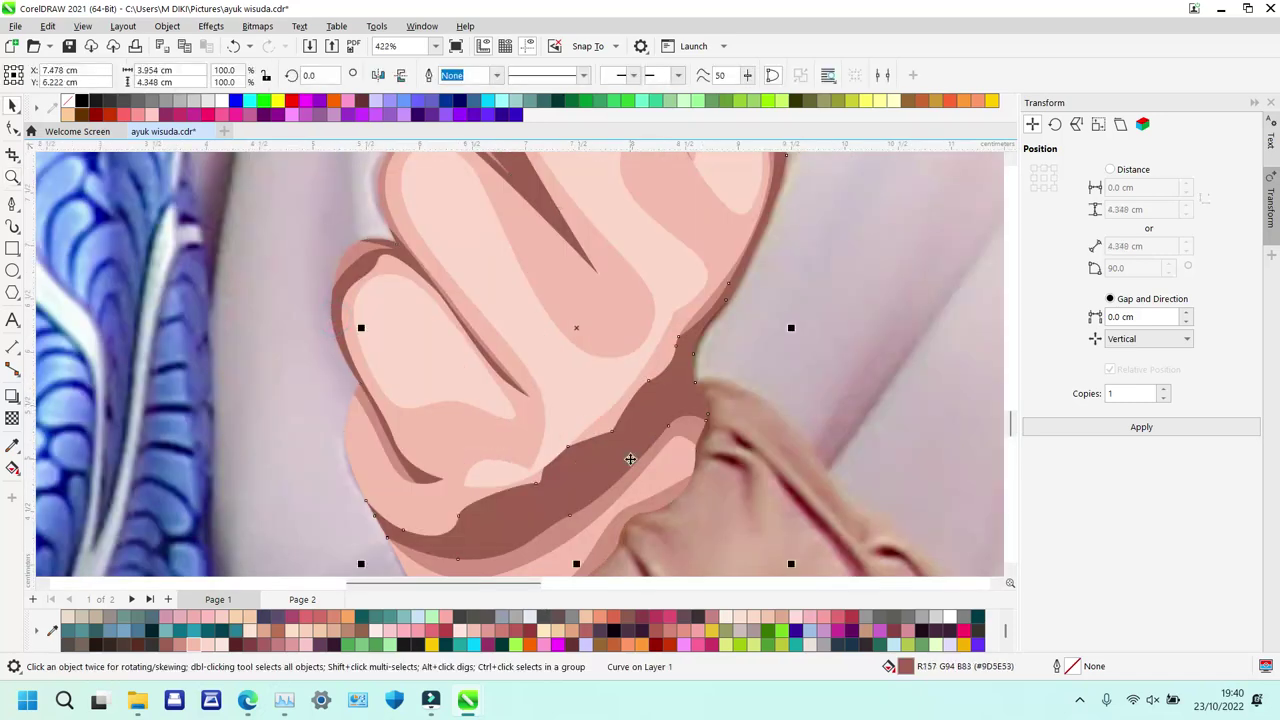
pyautogui.press('g')
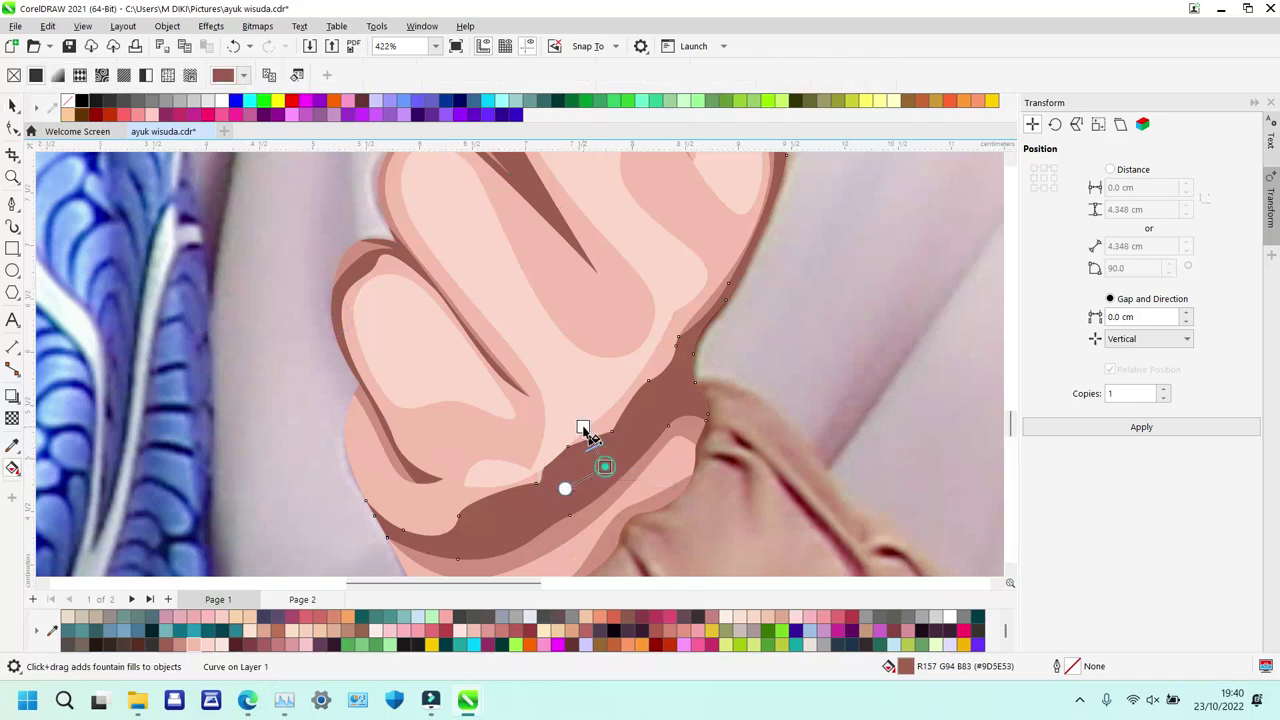
pyautogui.moveTo(605, 466); pyautogui.dragTo(585, 424)
pyautogui.click(189, 646)
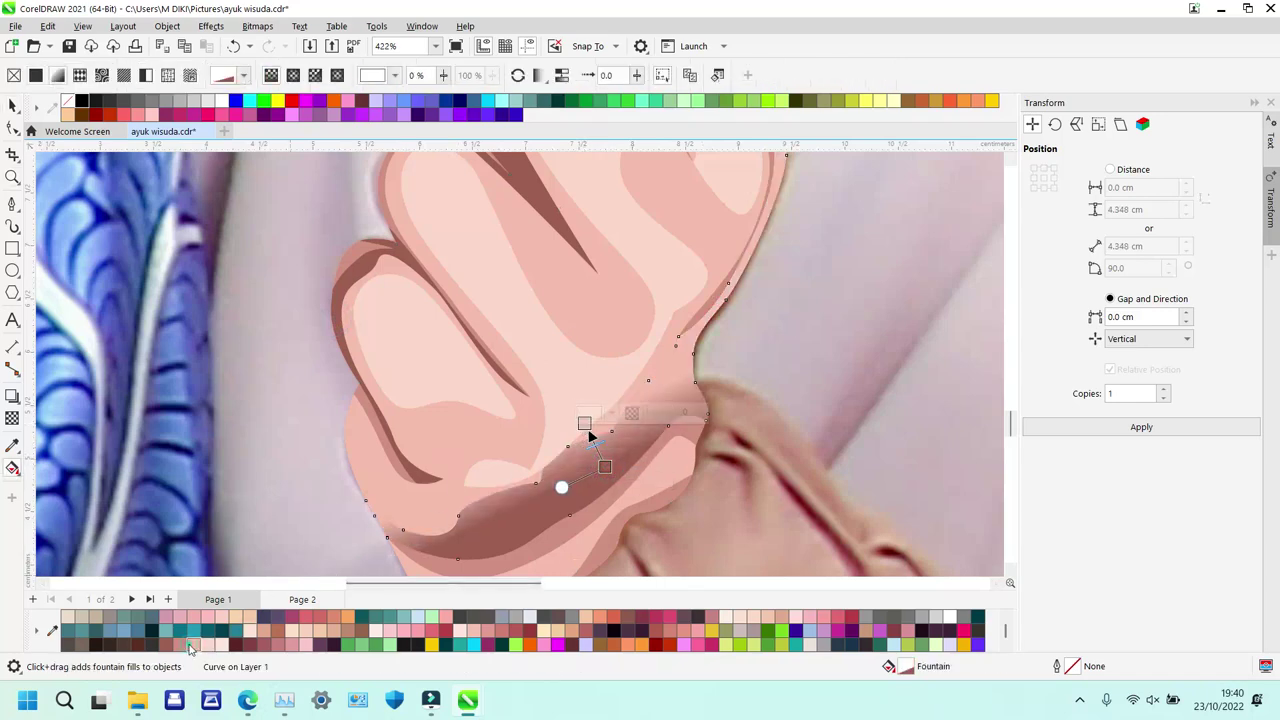
pyautogui.moveTo(584, 428); pyautogui.dragTo(488, 352)
# Reverse the dark wrist shade's gradient to run from brown at the palm to light pink by the sleeve, extending its start upward.
pyautogui.press('z')
pyautogui.rightClick(694, 333)
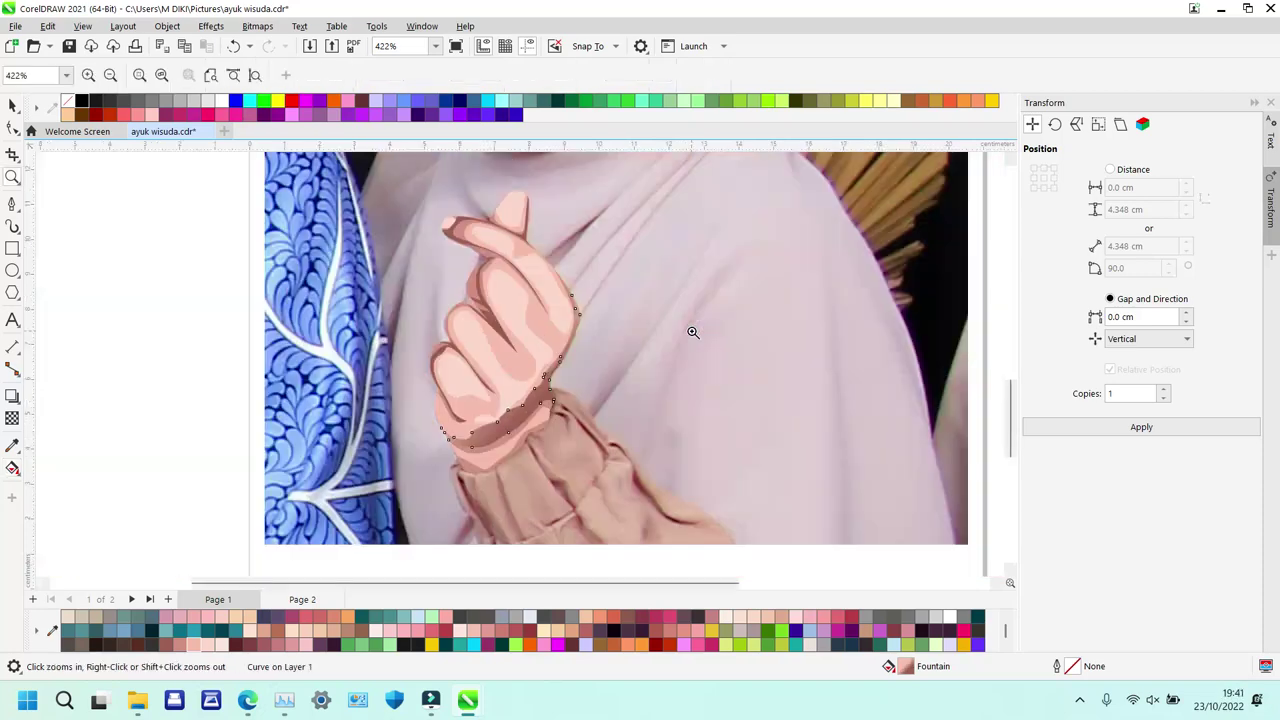
pyautogui.moveTo(640, 456); pyautogui.dragTo(649, 461)
pyautogui.press('space')
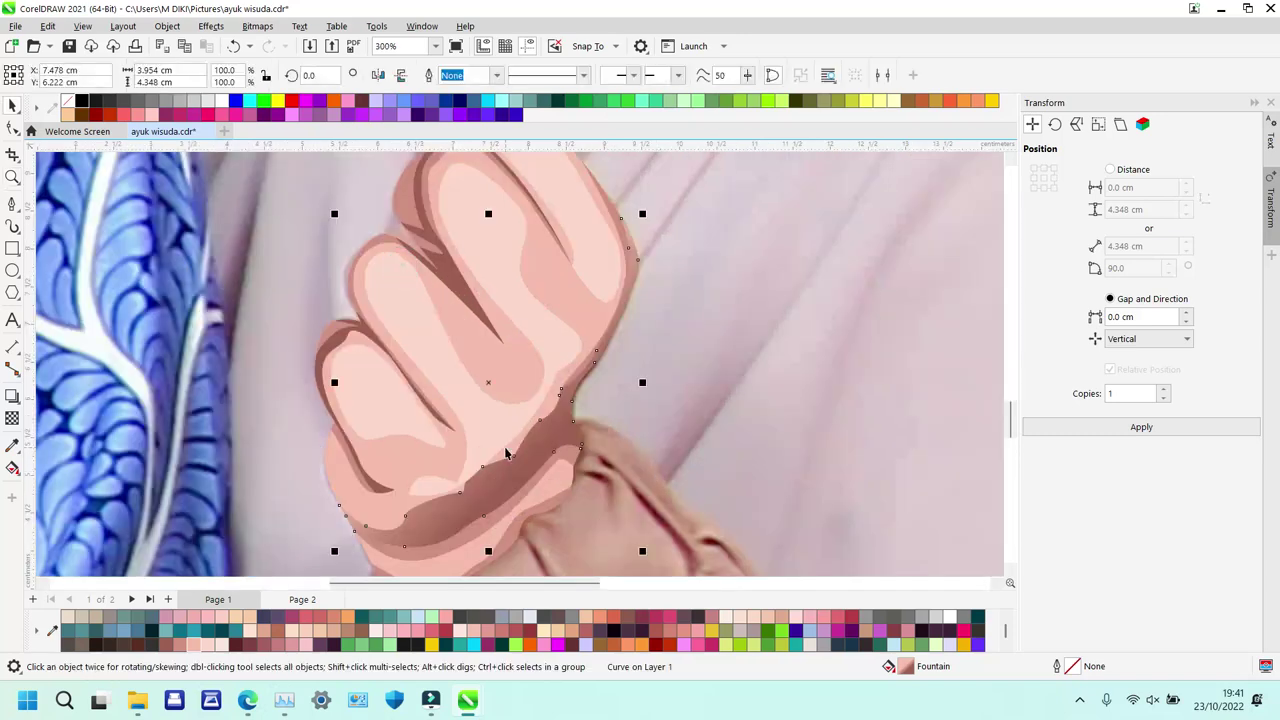
pyautogui.press('g')
pyautogui.moveTo(492, 433); pyautogui.dragTo(549, 527)
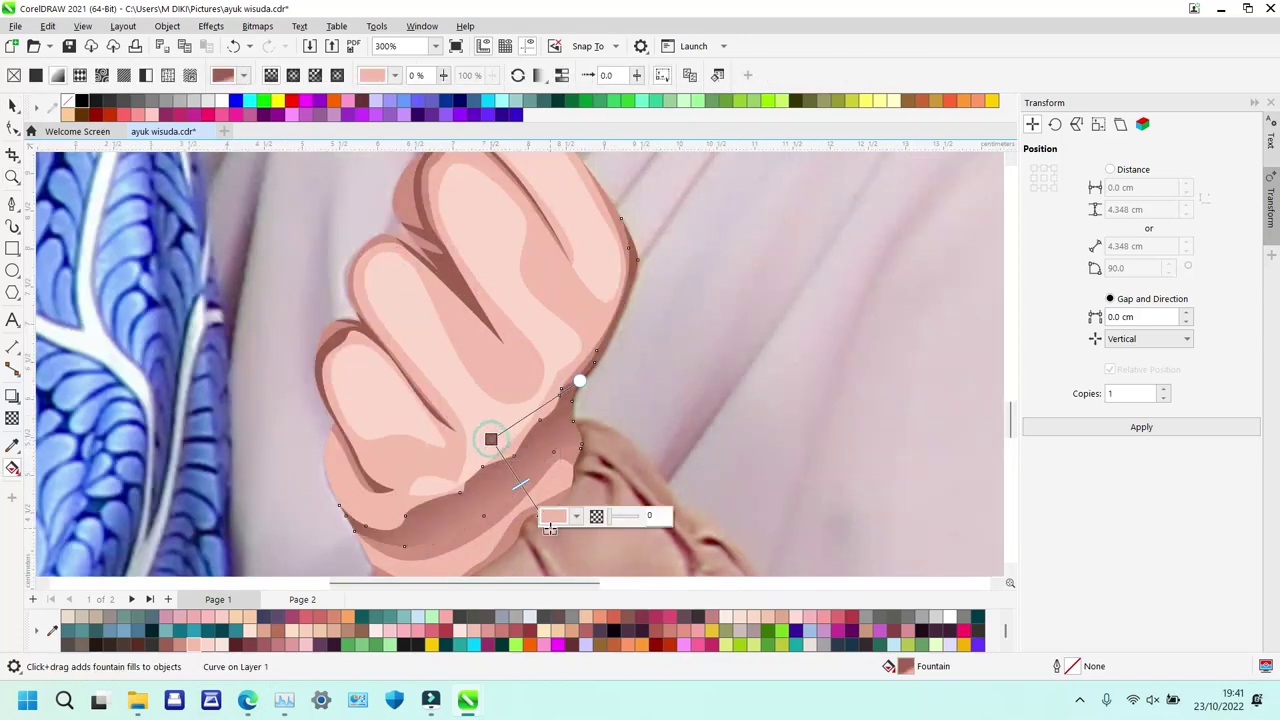
pyautogui.moveTo(496, 443); pyautogui.dragTo(447, 402)
# Apply a linear fountain fill to the mid-tone wrist shade, fading from the palm side to light pink toward the sleeve.
pyautogui.click(483, 524)
pyautogui.moveTo(465, 462); pyautogui.dragTo(518, 551)
pyautogui.click(194, 647)
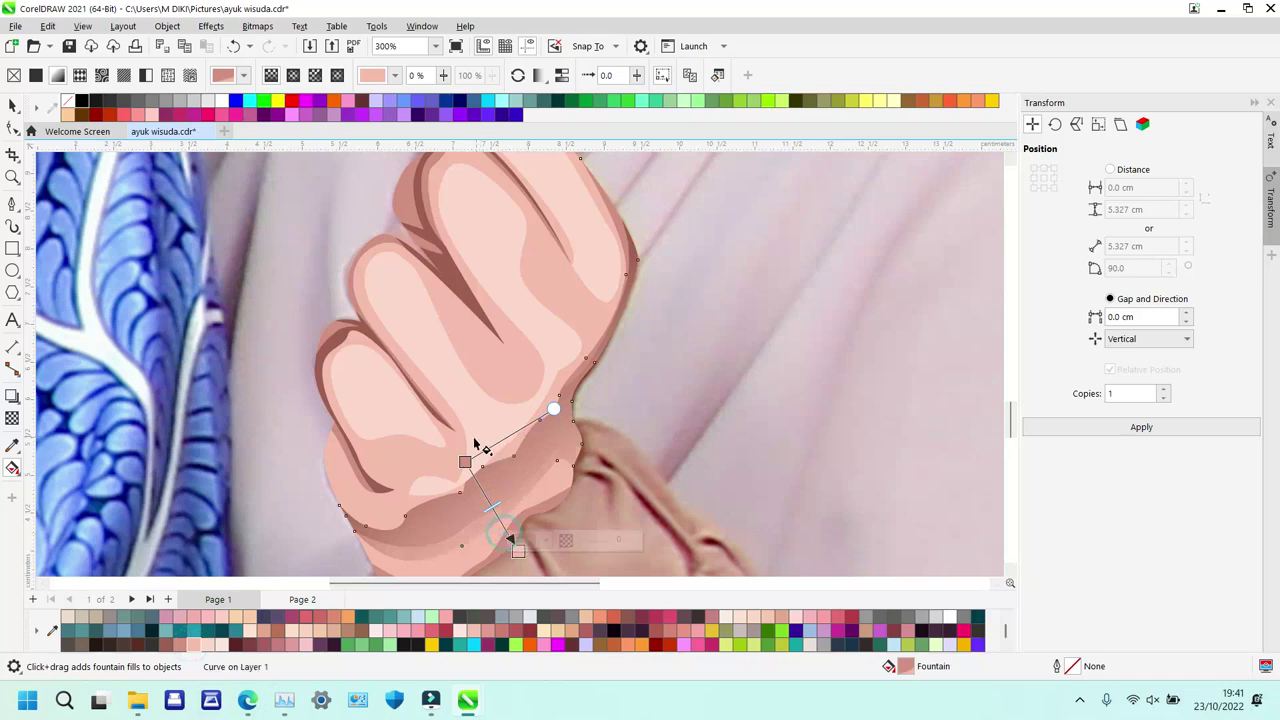
# Apply a linear fountain fill to the lower wrist shade beside the sleeve, fading to light pink toward the palm.
pyautogui.click(498, 553)
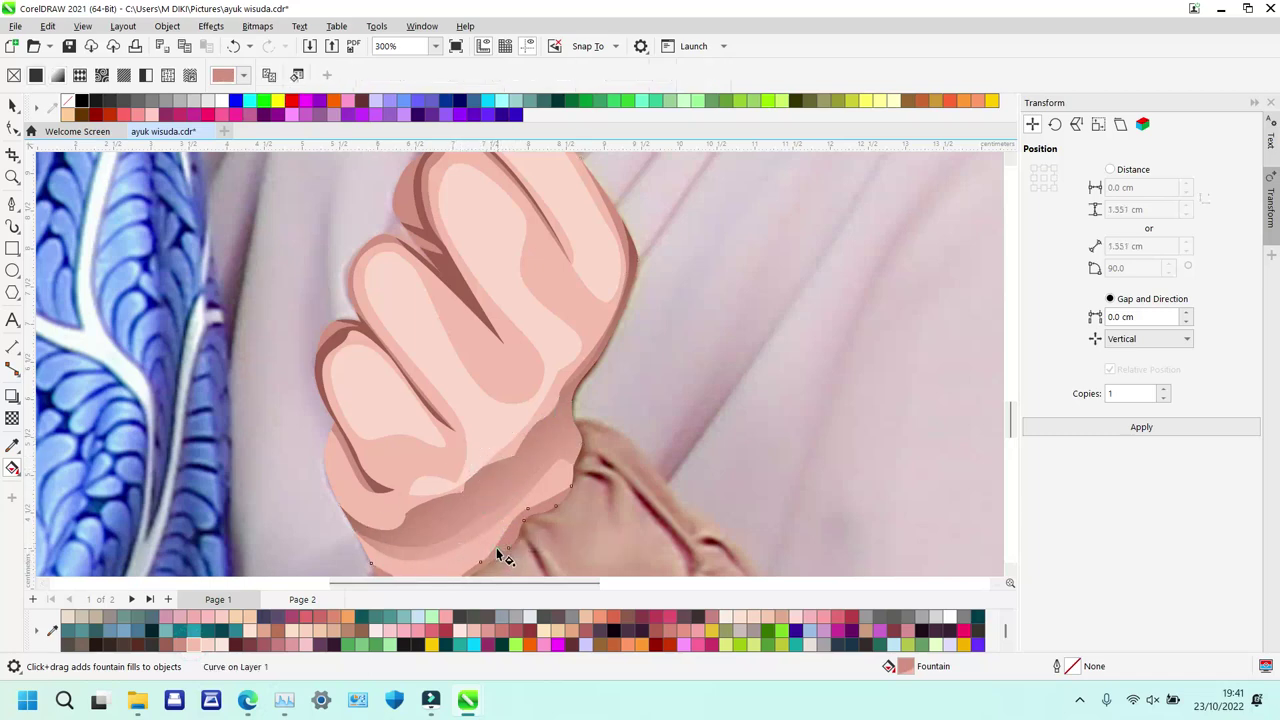
pyautogui.scroll(-2, 528, 460)
pyautogui.moveTo(503, 466); pyautogui.dragTo(479, 420)
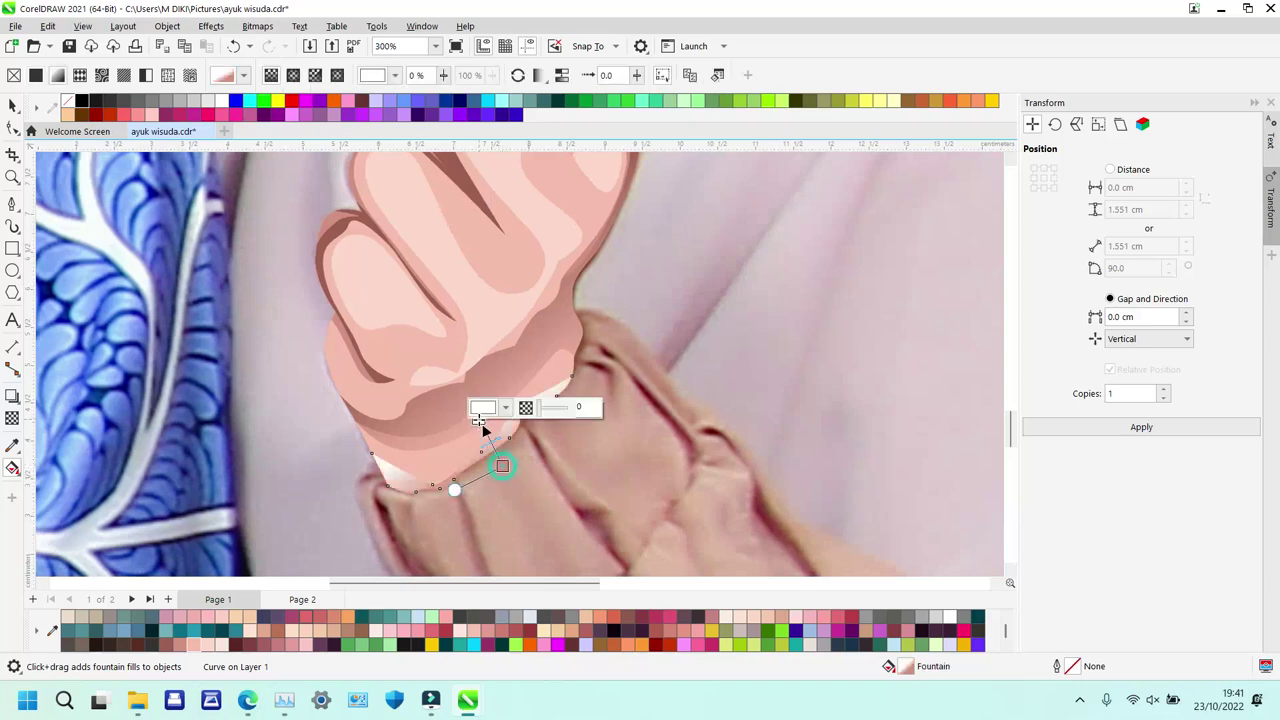
pyautogui.click(195, 633)
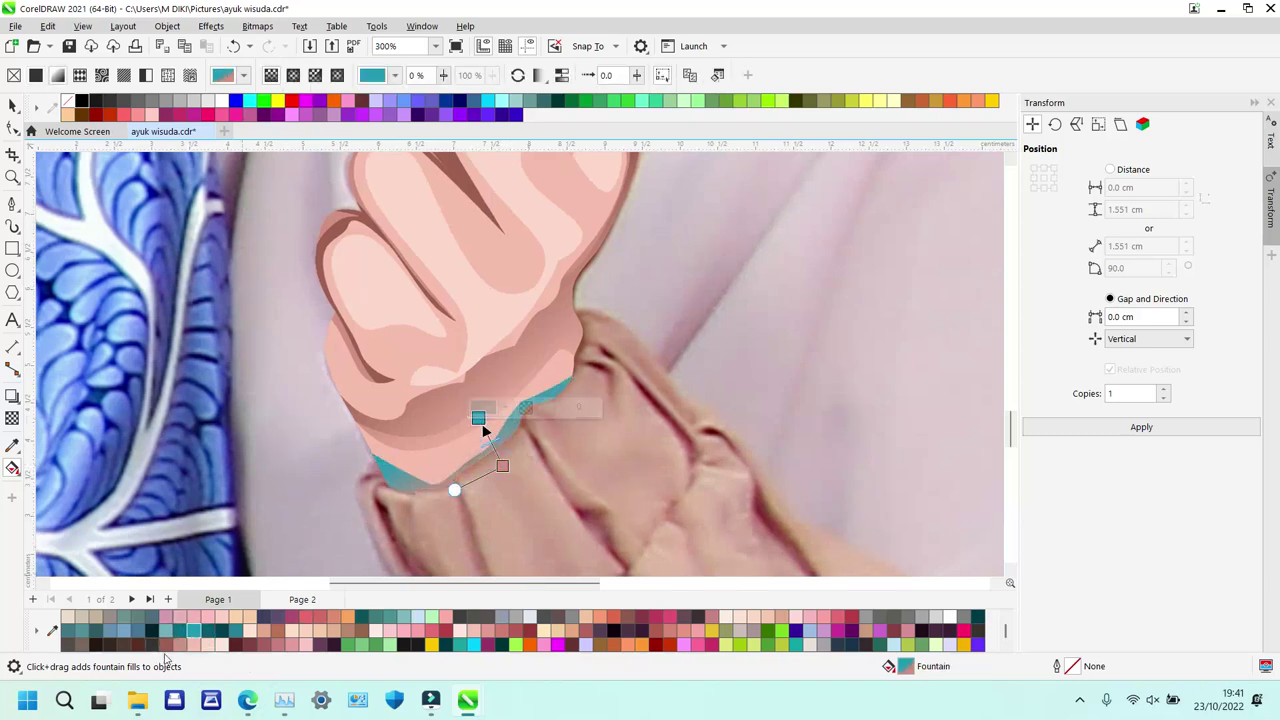
pyautogui.click(193, 646)
# Apply a linear fountain fill to the palm and middle-finger highlight, fading to a darker pink toward the palm's outer edge.
pyautogui.scroll(2, 520, 345)
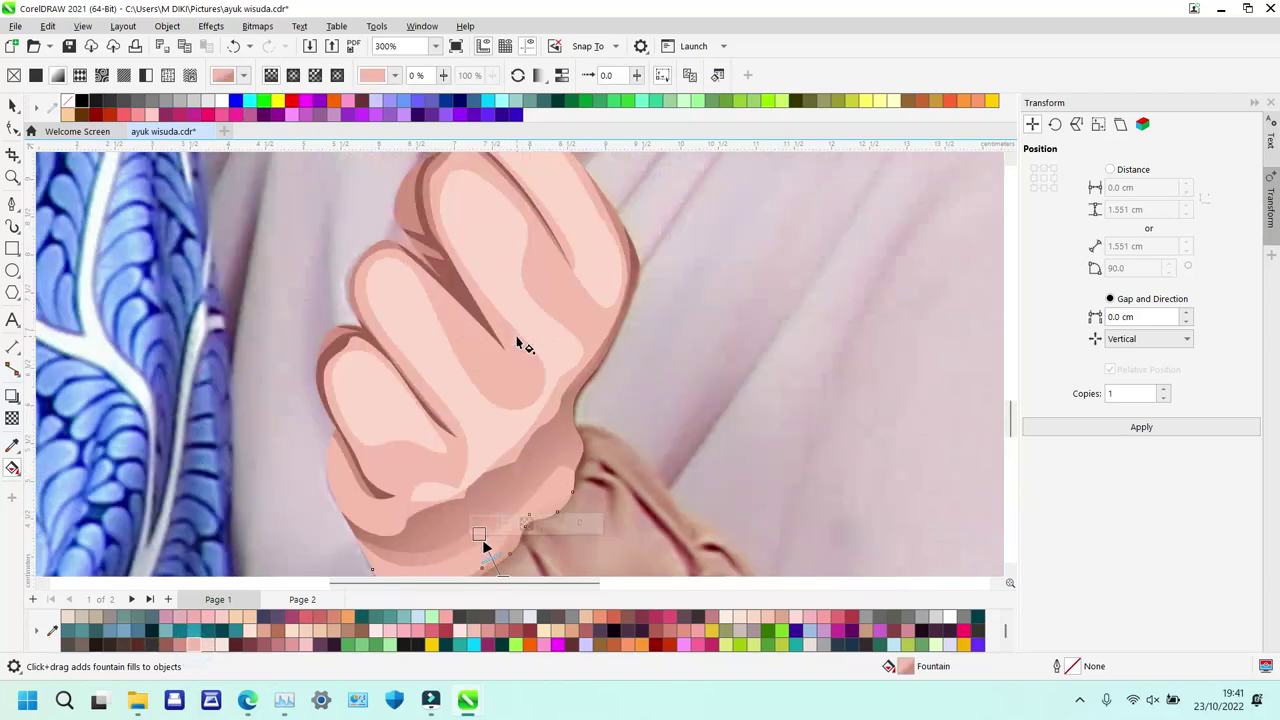
pyautogui.click(537, 324)
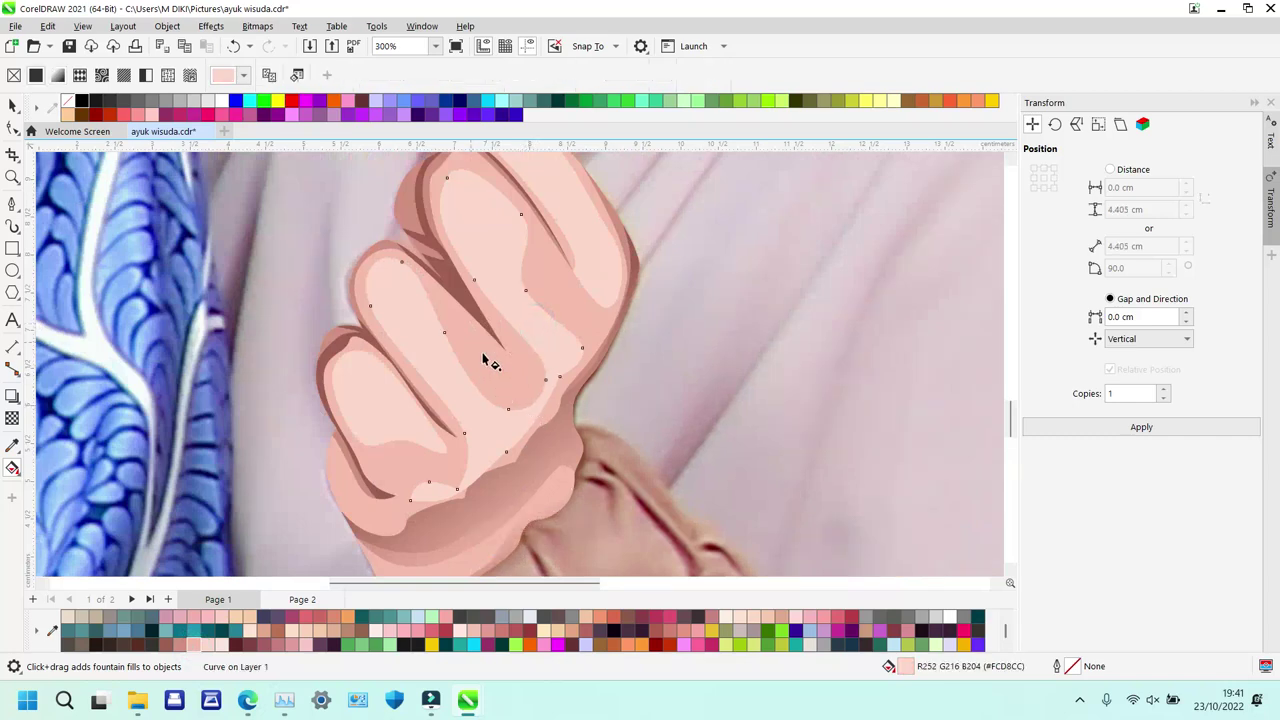
pyautogui.moveTo(469, 341); pyautogui.dragTo(588, 420)
pyautogui.click(200, 647)
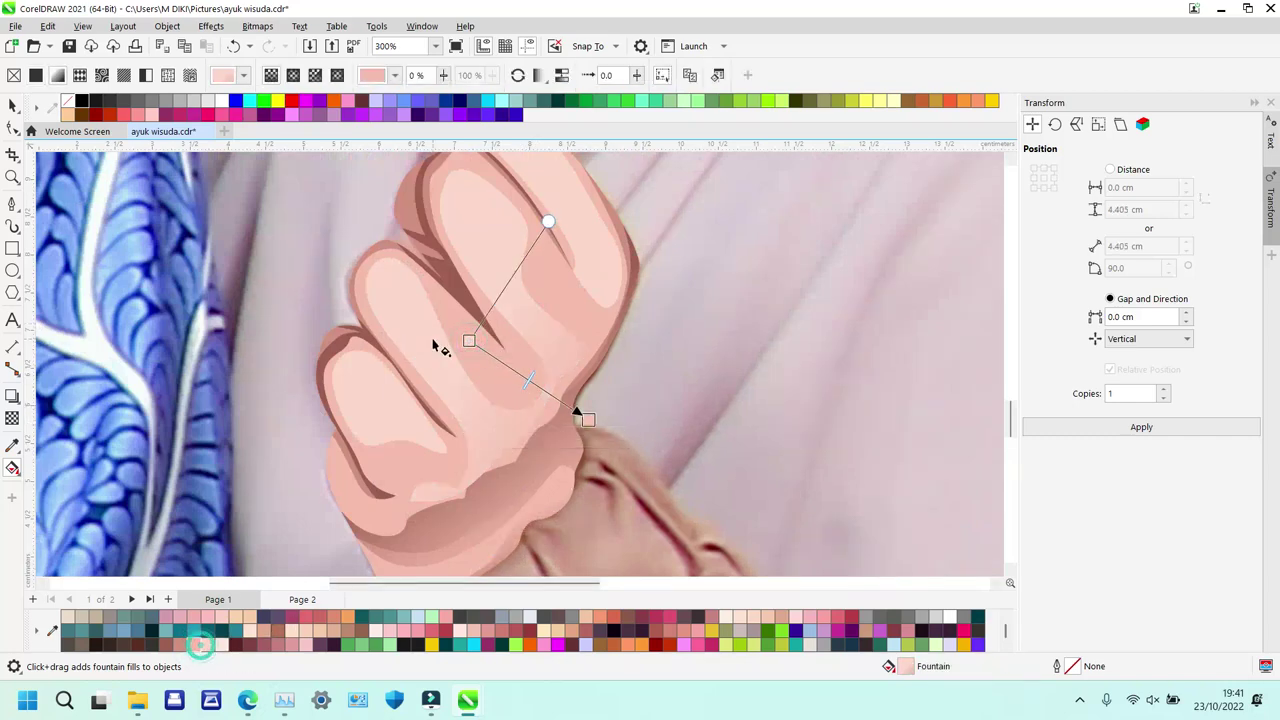
# Extend the start of the palm and middle-finger highlight's gradient outward past the fingers, and apply a linear fountain fill to the little-finger highlight.
pyautogui.moveTo(469, 338); pyautogui.dragTo(334, 196)
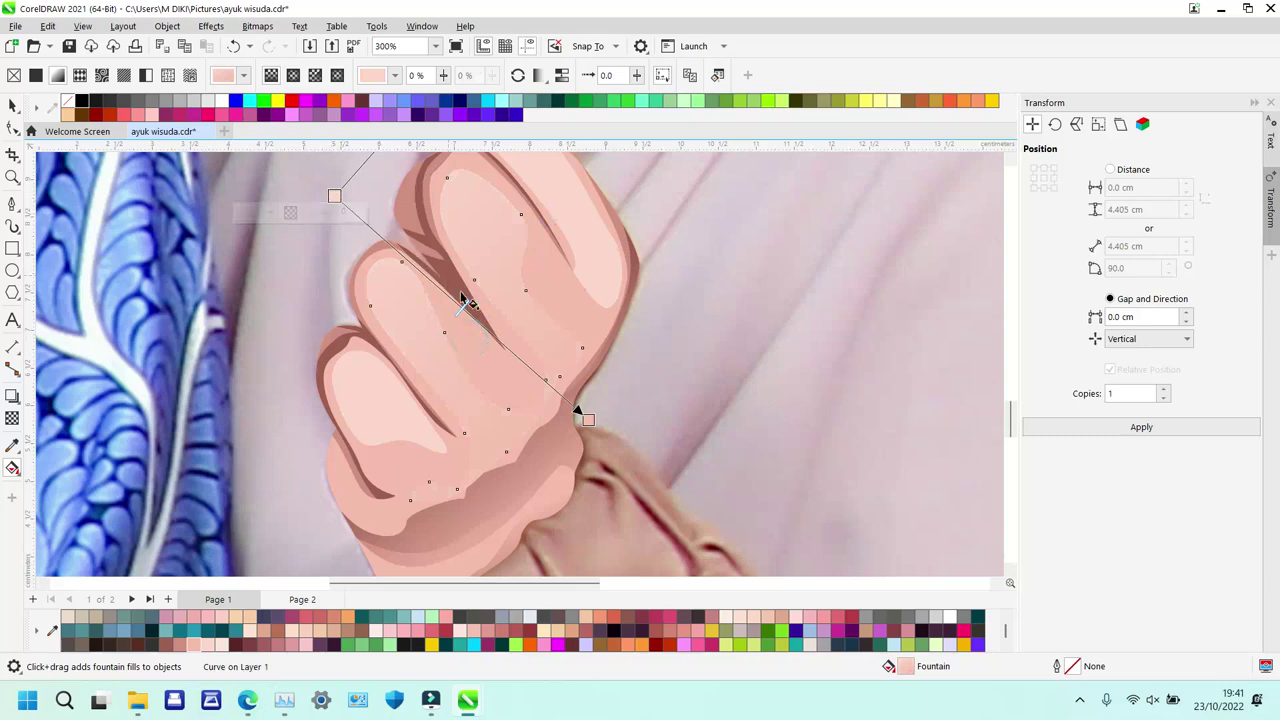
pyautogui.moveTo(334, 196); pyautogui.dragTo(431, 266)
pyautogui.click(372, 400)
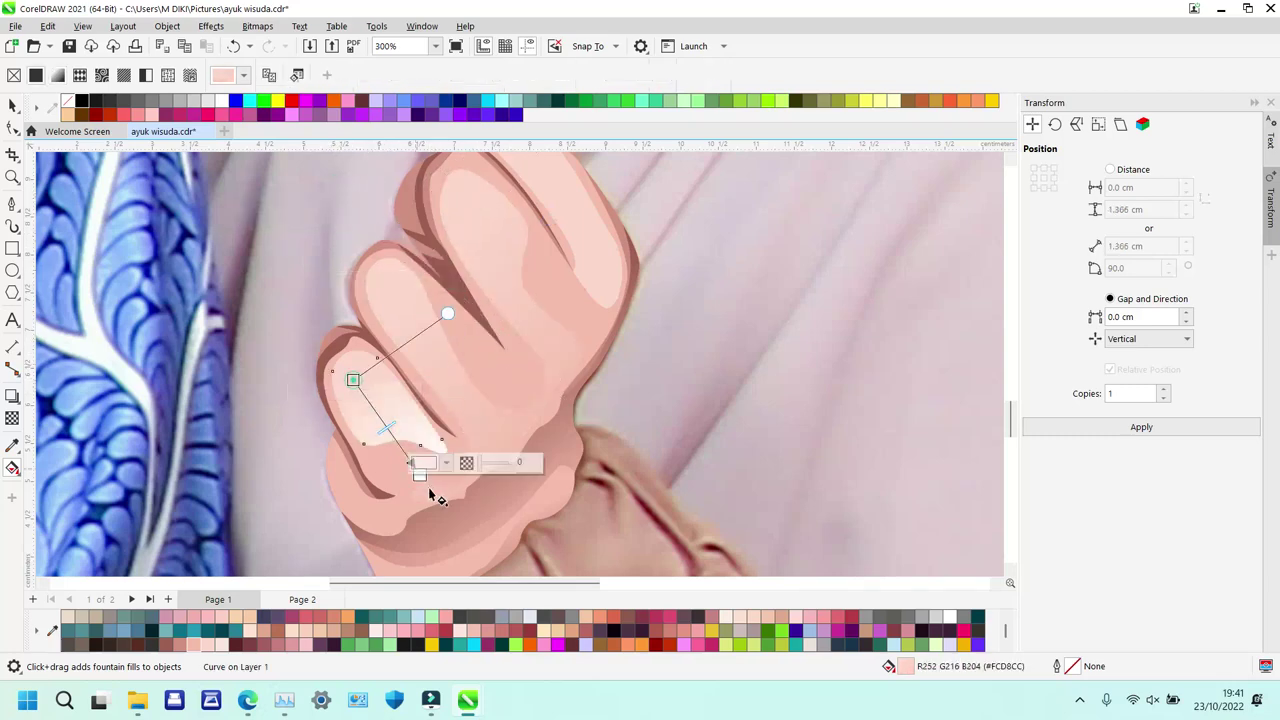
# Apply a linear fountain fill to the index-finger highlight, fading to a darker pink toward the outer edge of the hand.
pyautogui.scroll(3, 517, 320)
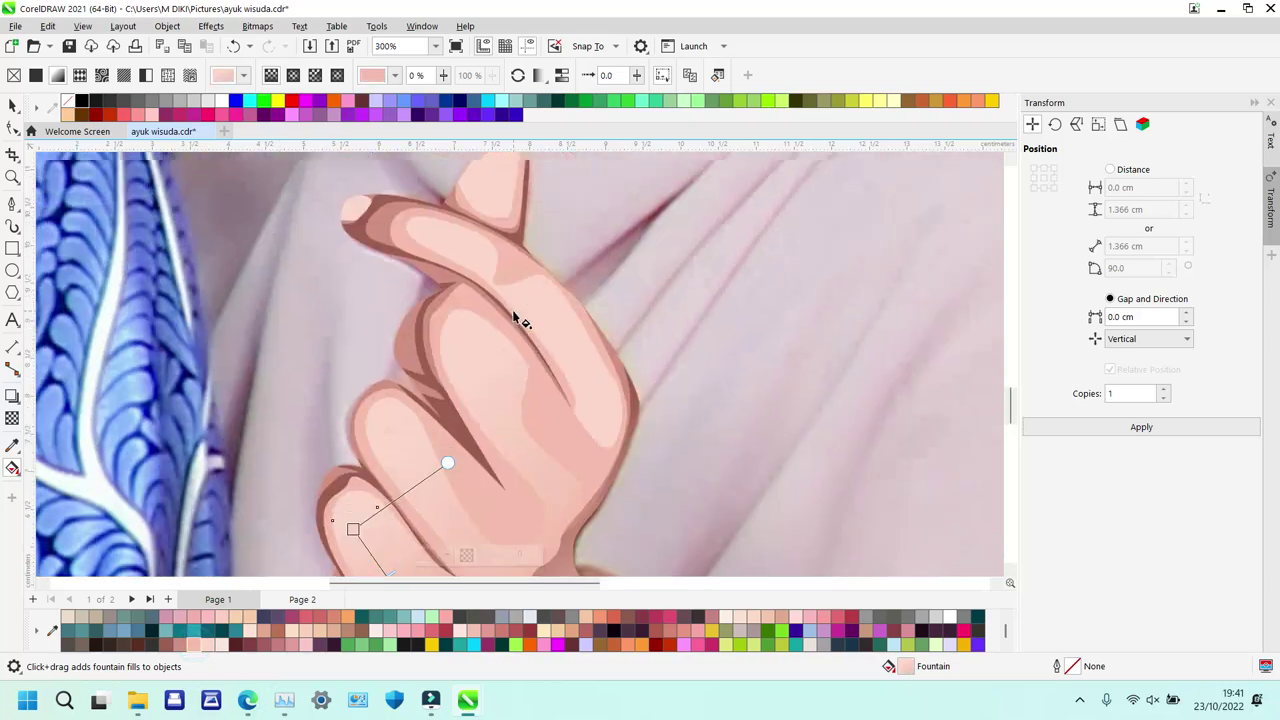
pyautogui.click(568, 343)
pyautogui.moveTo(490, 335); pyautogui.dragTo(617, 265)
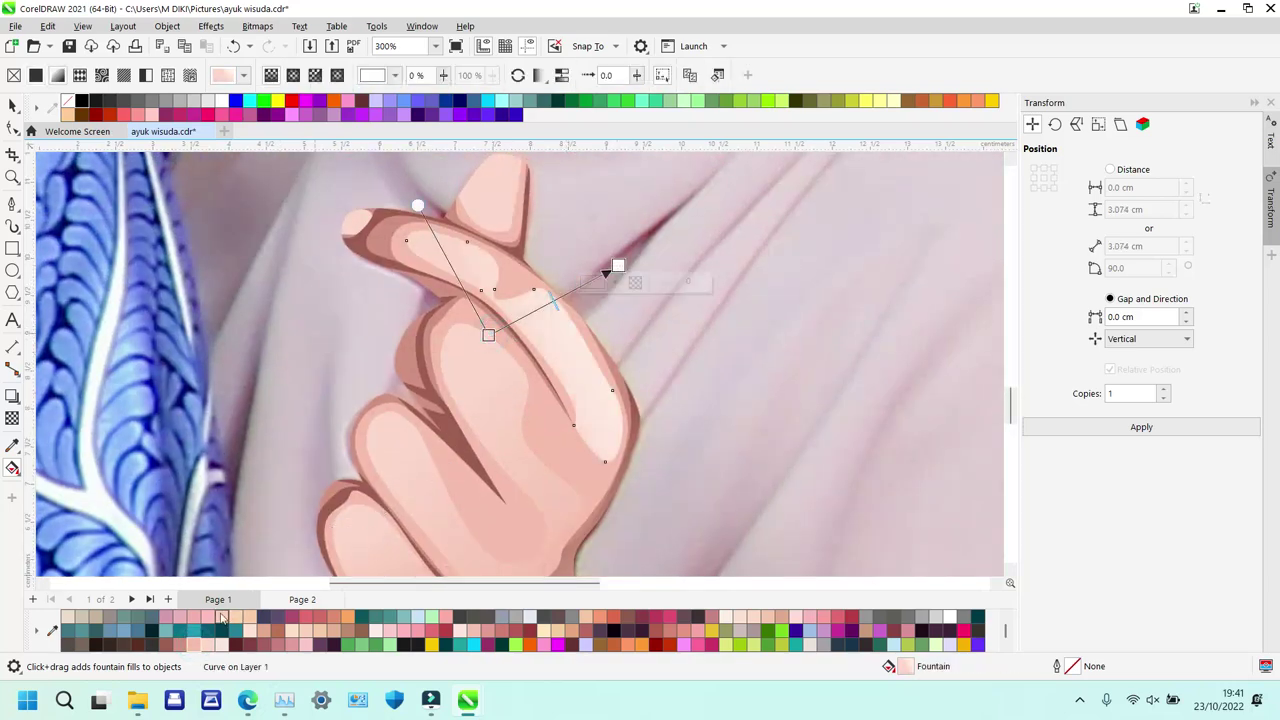
pyautogui.click(197, 645)
pyautogui.moveTo(617, 265); pyautogui.dragTo(605, 293)
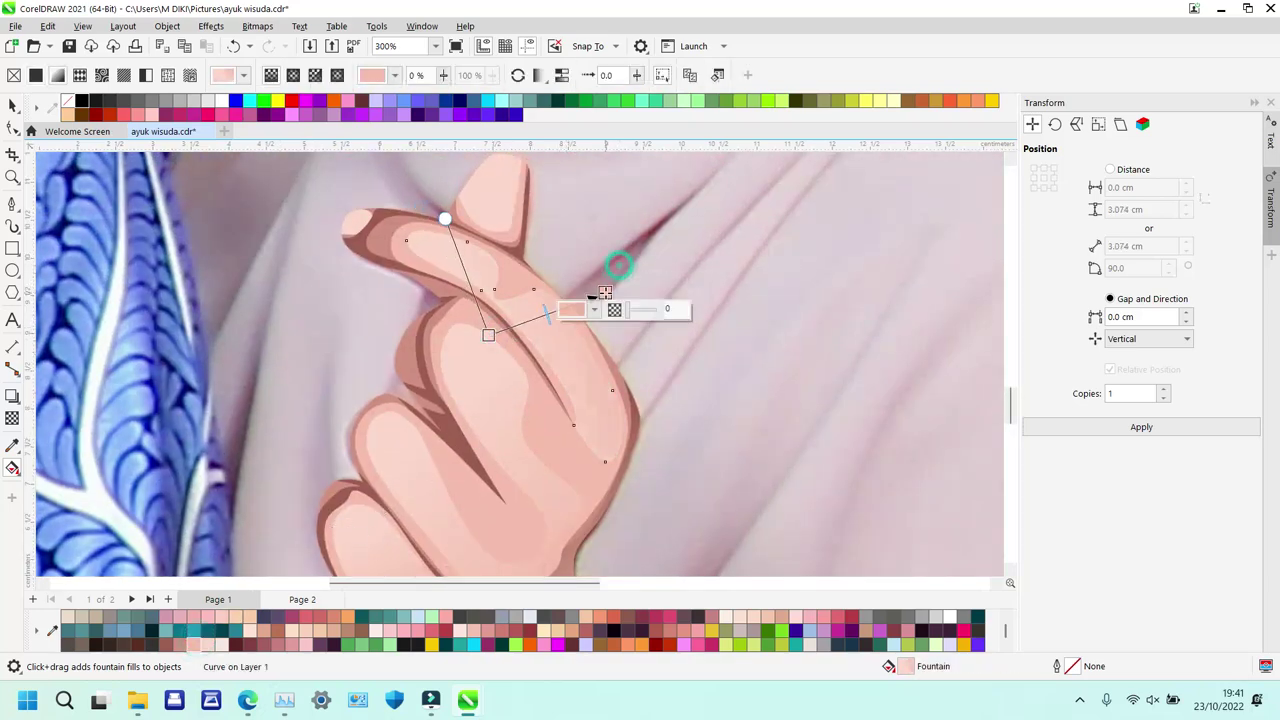
# Recolor the two dark crease shapes between the lower fingers to R194 G133 B120, sampled from the brown edge shade beside the wrist.
pyautogui.click(443, 432)
pyautogui.keyDown('shift'); pyautogui.click(343, 498); pyautogui.keyUp('shift')
pyautogui.scroll(-2, 343, 498)
pyautogui.scroll(-2, 342, 496)
pyautogui.press('F10')
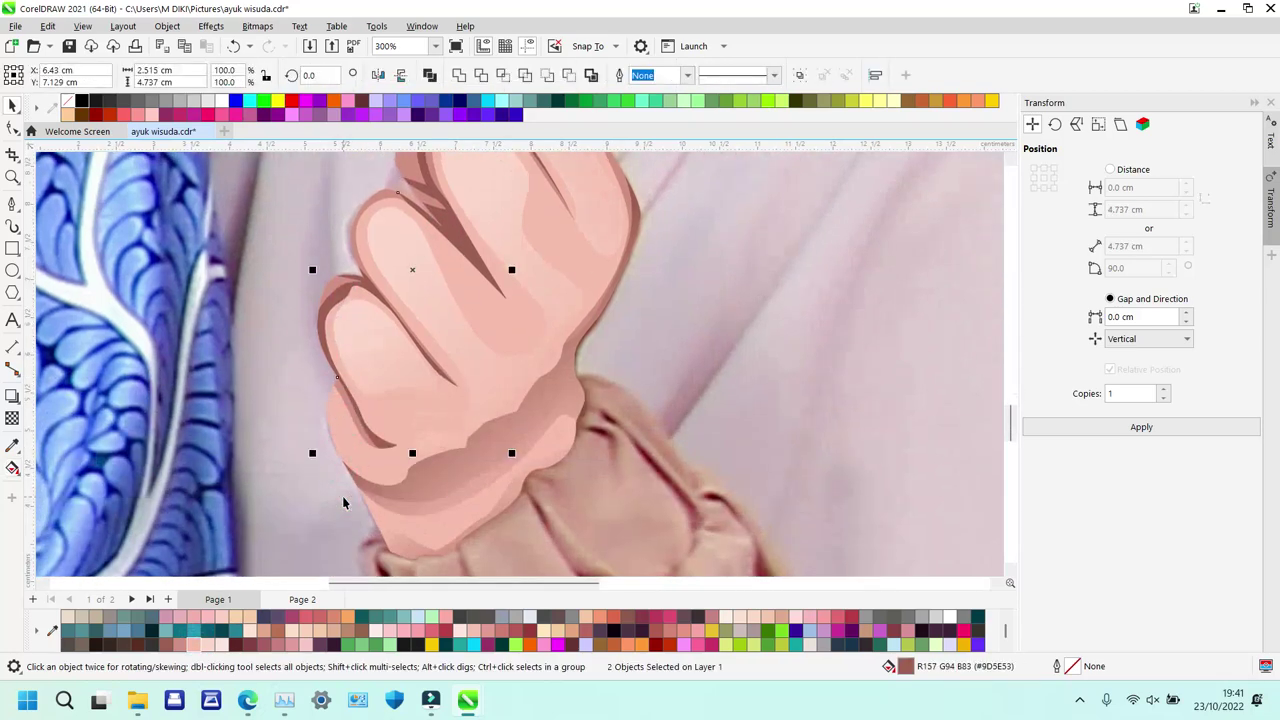
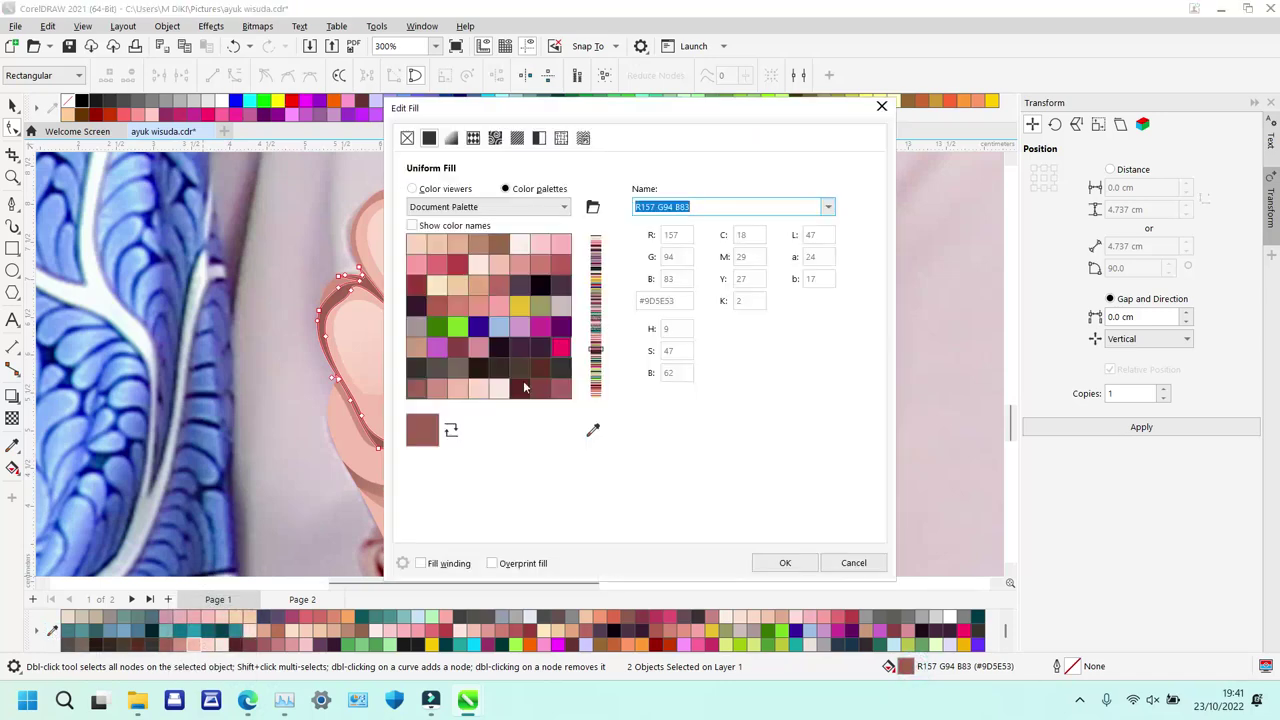
pyautogui.moveTo(646, 112); pyautogui.dragTo(869, 146)
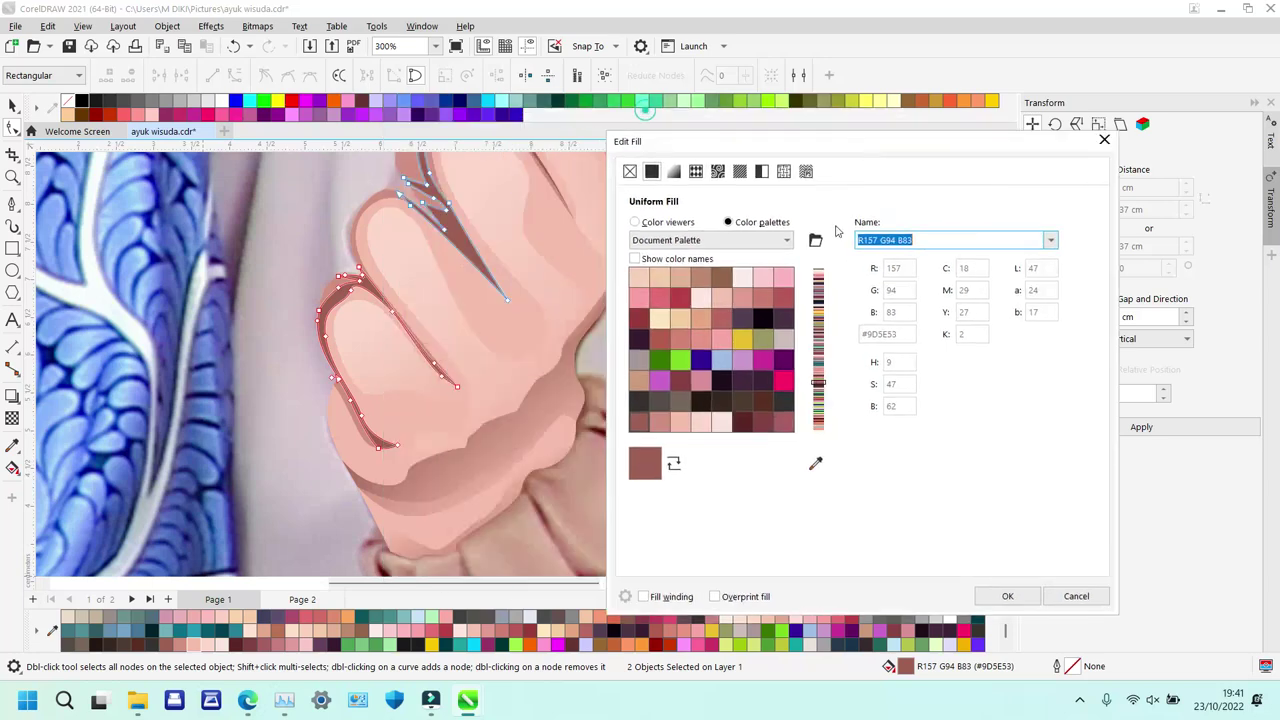
pyautogui.click(815, 463)
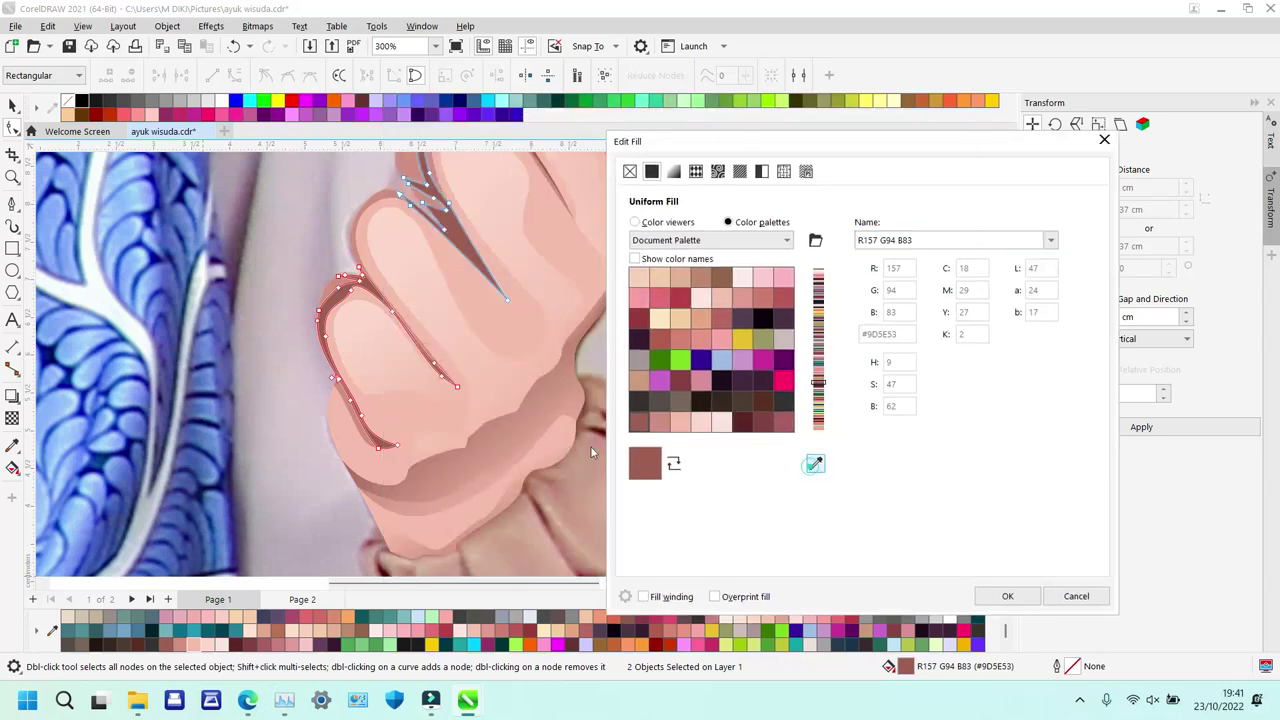
pyautogui.click(551, 386)
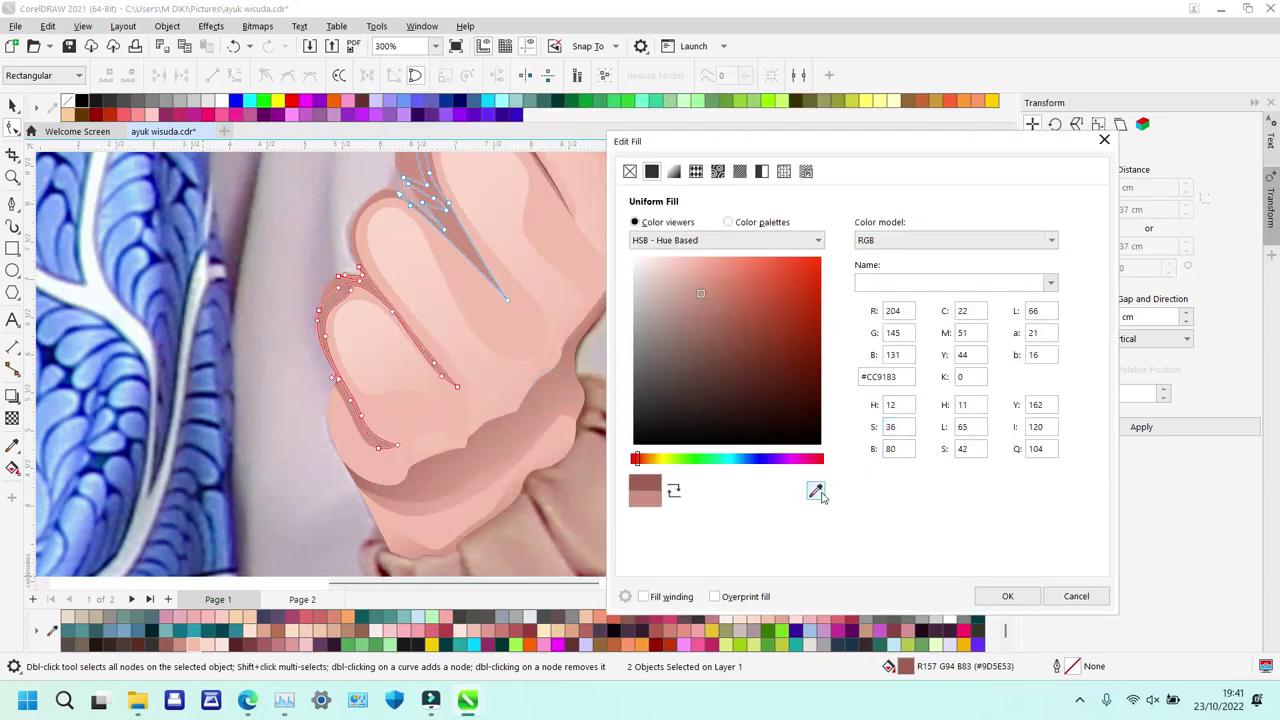
pyautogui.click(816, 491)
pyautogui.click(570, 343)
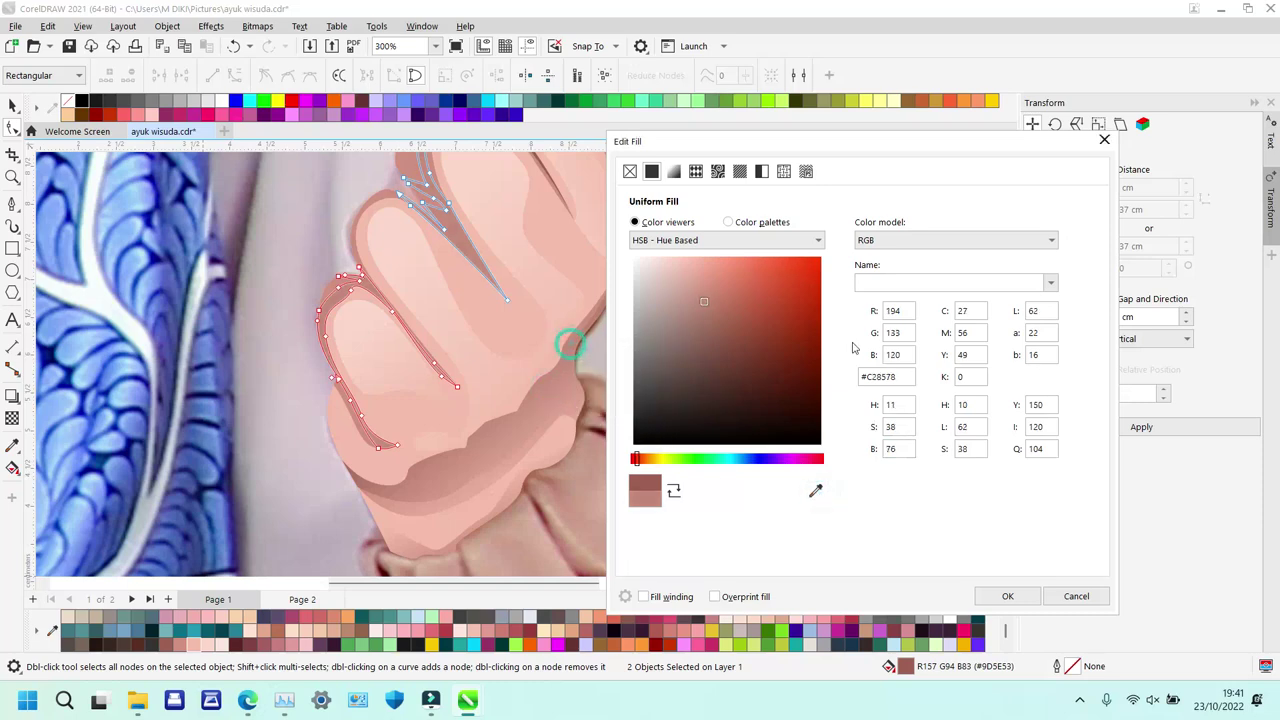
pyautogui.press('Return')
# Recolor the dark shade around the index finger and thumb to R194 G133 B120 to match the other creases.
pyautogui.press('z')
pyautogui.rightClick(616, 352)
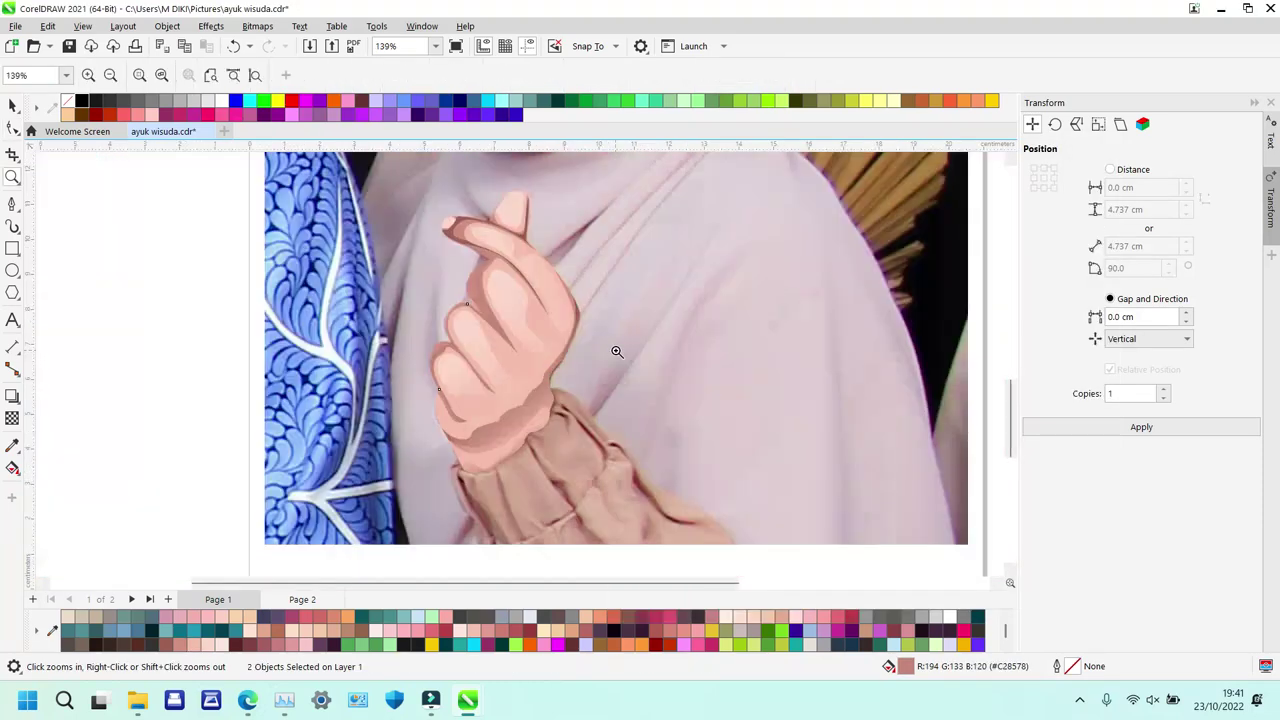
pyautogui.moveTo(690, 379); pyautogui.dragTo(690, 379)
pyautogui.press('space')
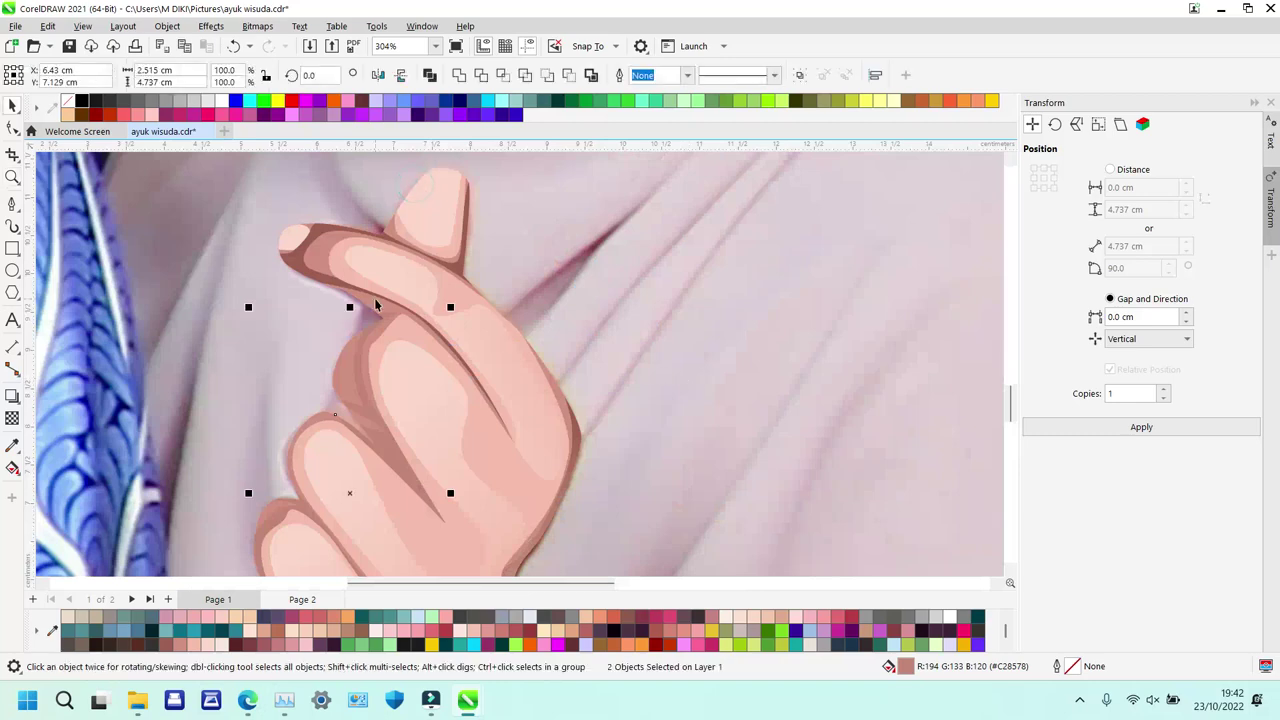
pyautogui.click(284, 263)
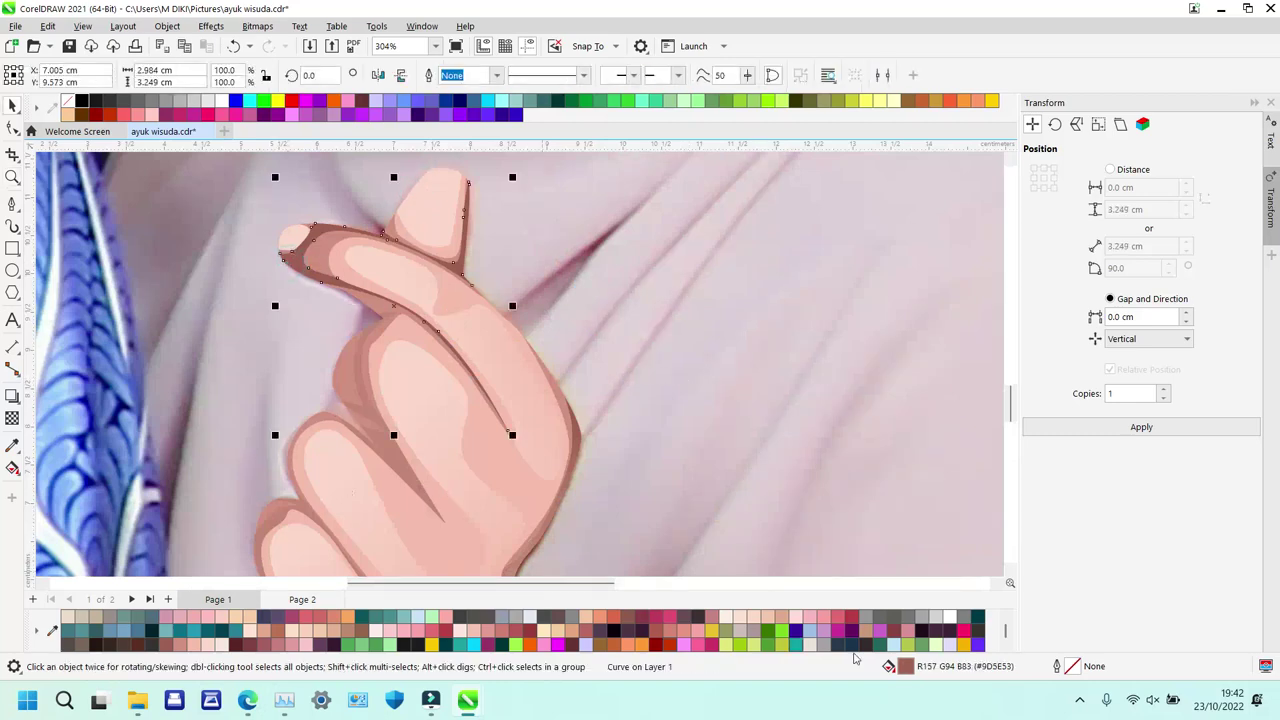
pyautogui.scroll(-1, 810, 644)
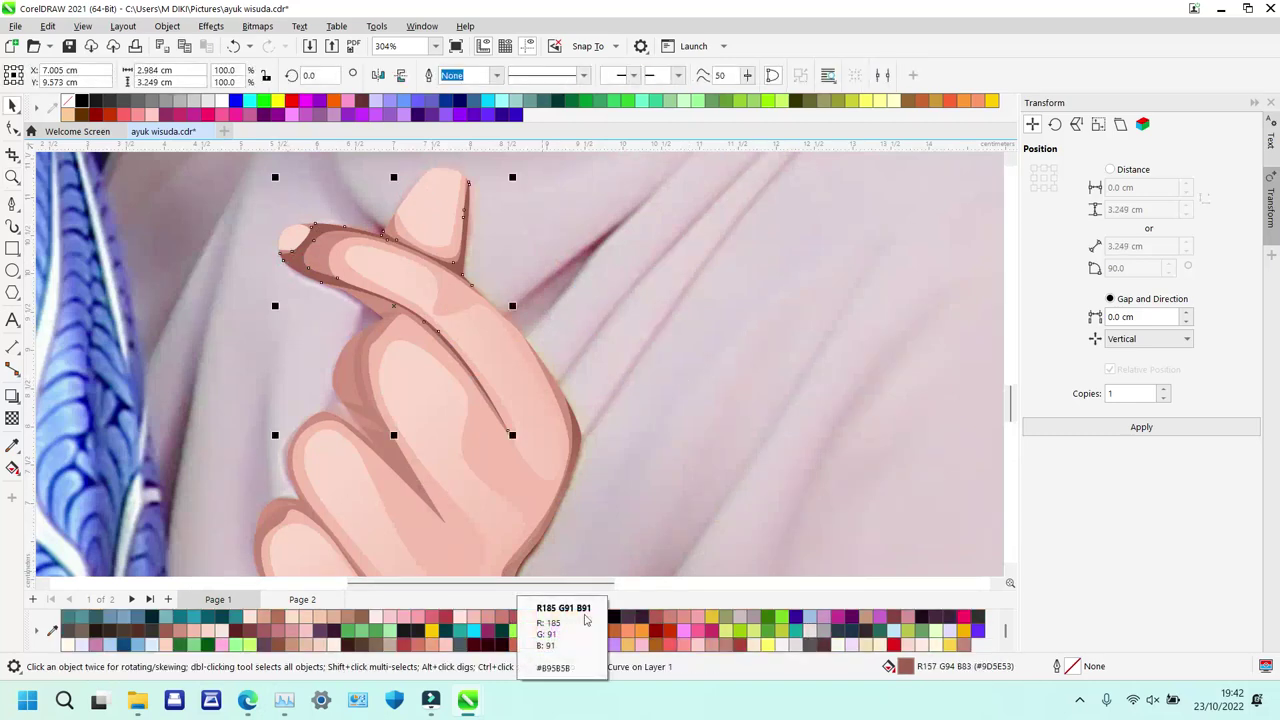
pyautogui.click(963, 643)
# Move the reference photo off to the side of the page and group all the hand shapes.
pyautogui.press('z')
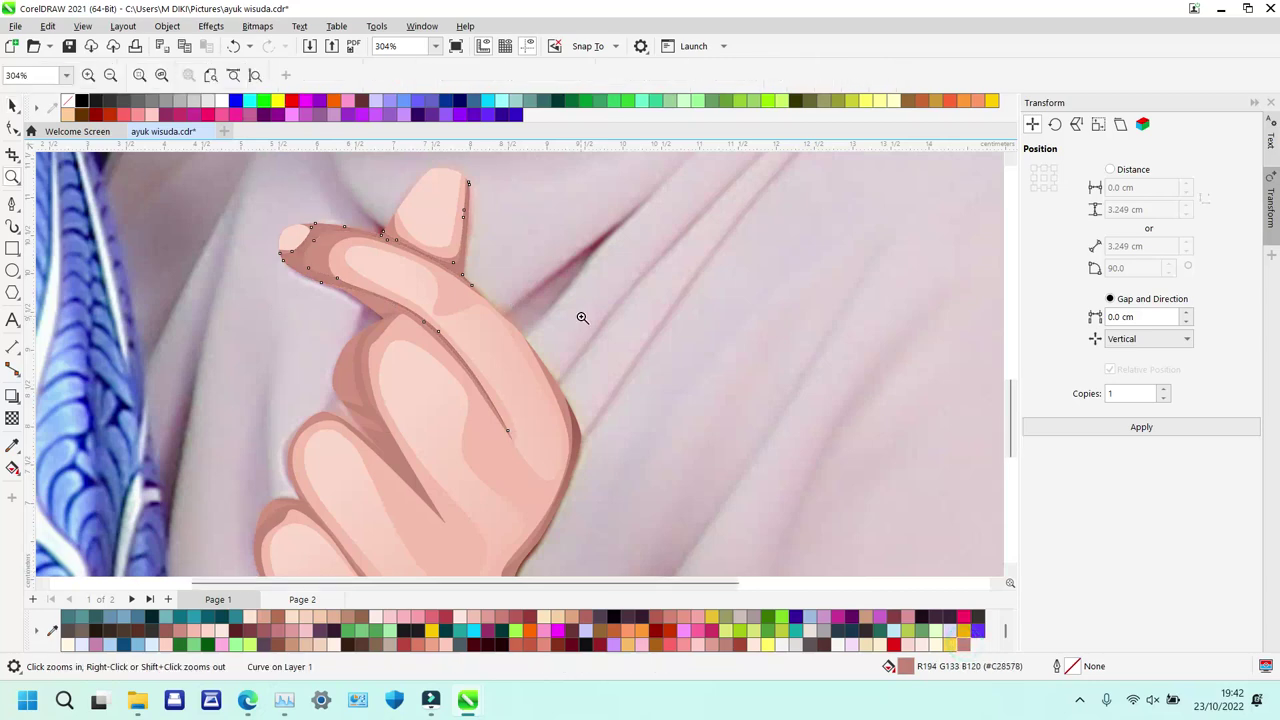
pyautogui.scroll(-3, 581, 319)
pyautogui.scroll(-1, 490, 263)
pyautogui.press('space')
pyautogui.click(134, 332)
pyautogui.moveTo(313, 350); pyautogui.dragTo(787, 386)
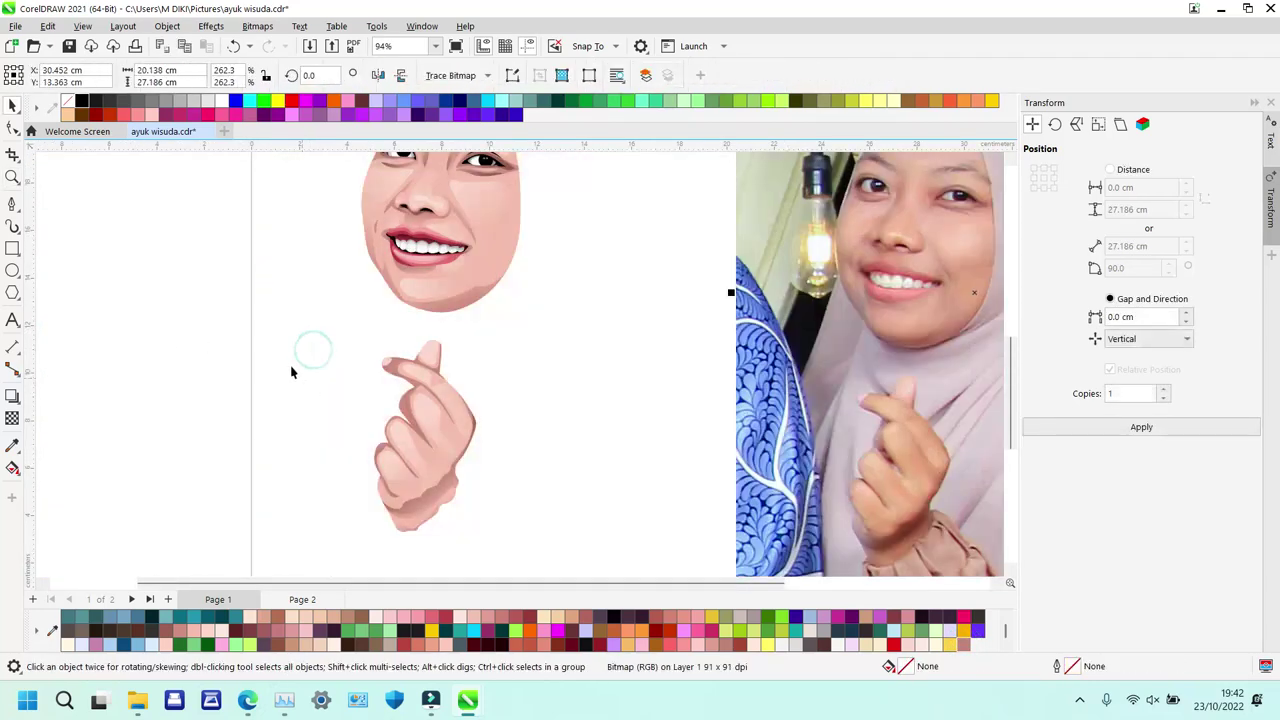
pyautogui.moveTo(391, 356); pyautogui.dragTo(601, 514)
pyautogui.moveTo(612, 566); pyautogui.dragTo(612, 564)
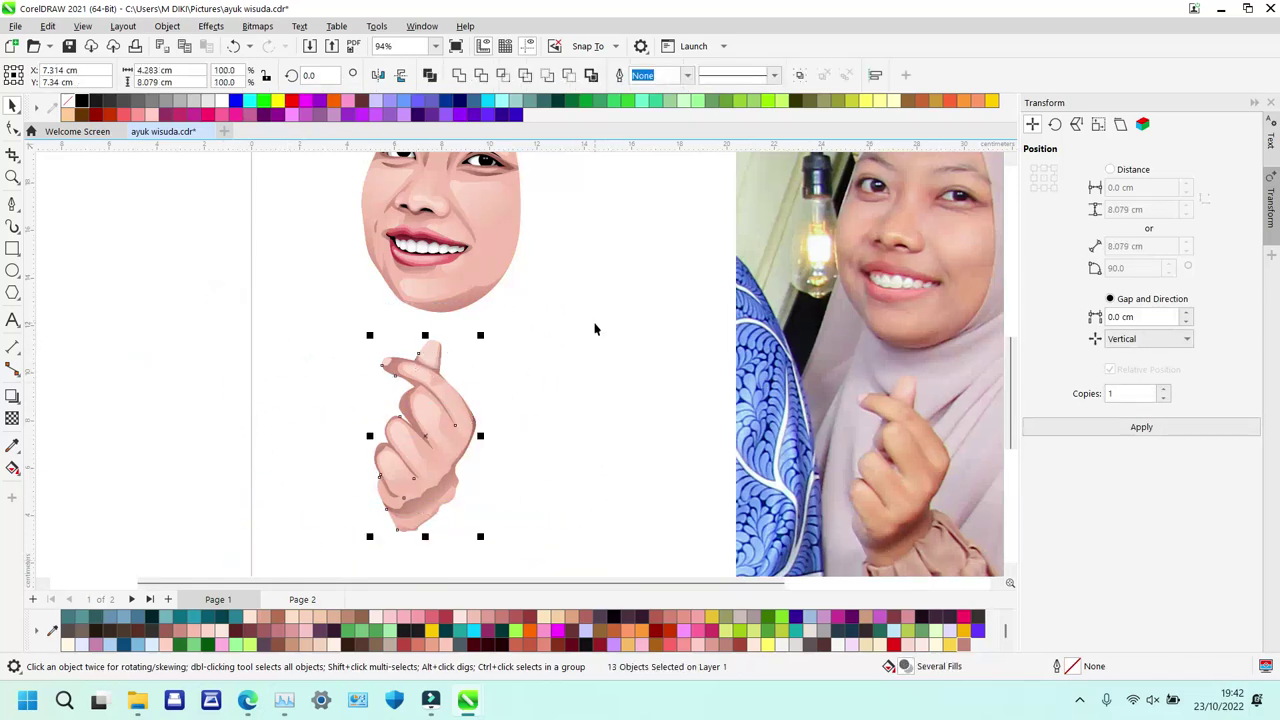
pyautogui.hotkey('ctrl', 'g')
# Center the reference photo back on the page and save the document.
pyautogui.click(829, 318)
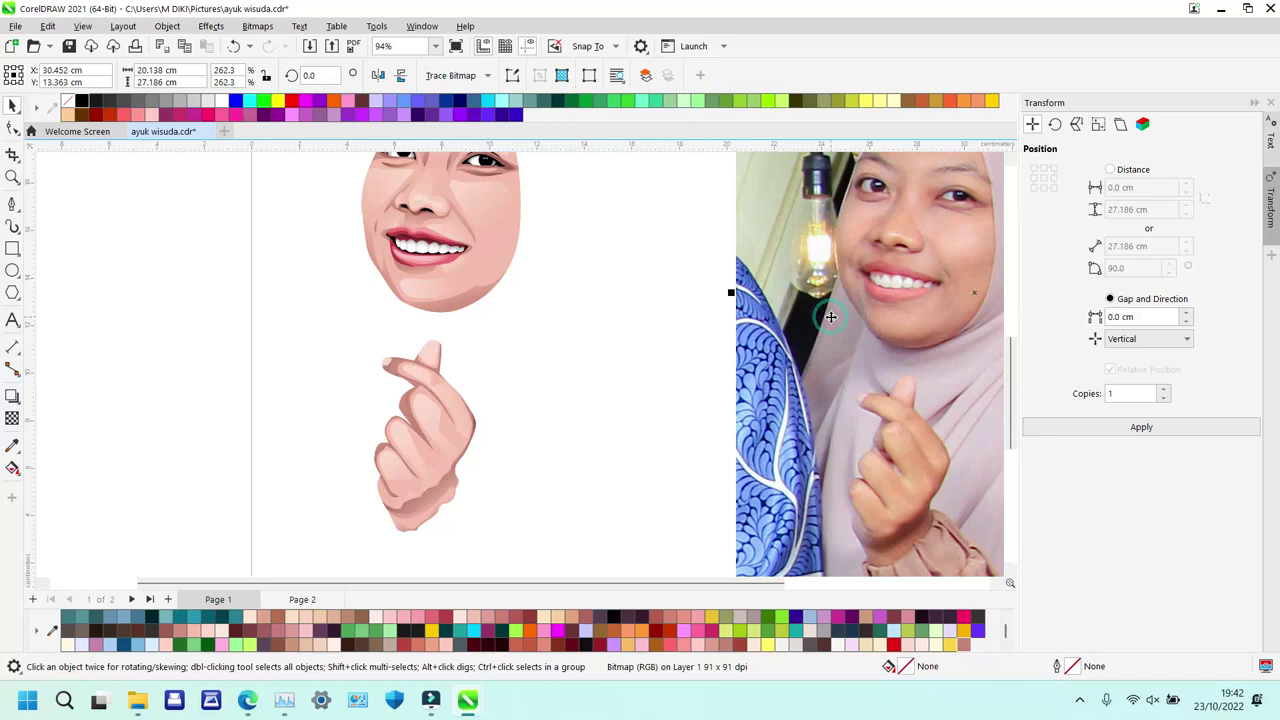
pyautogui.press('p')
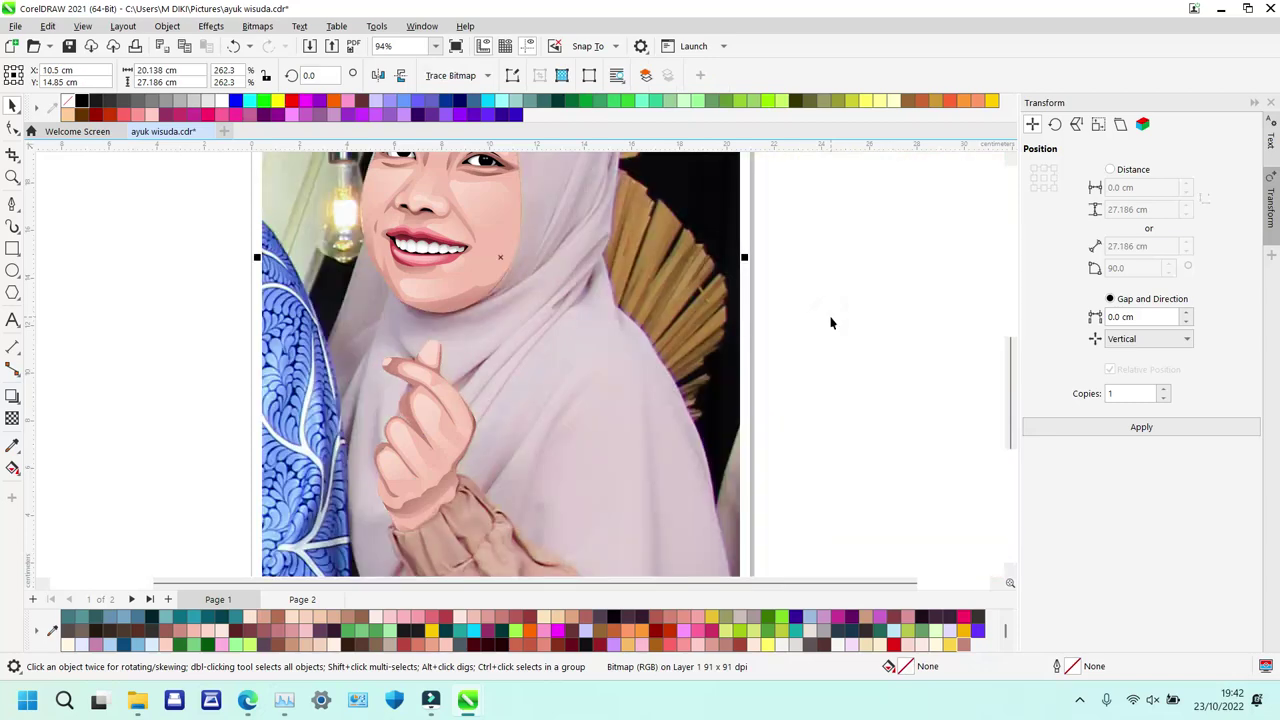
pyautogui.hotkey('ctrl', 's')
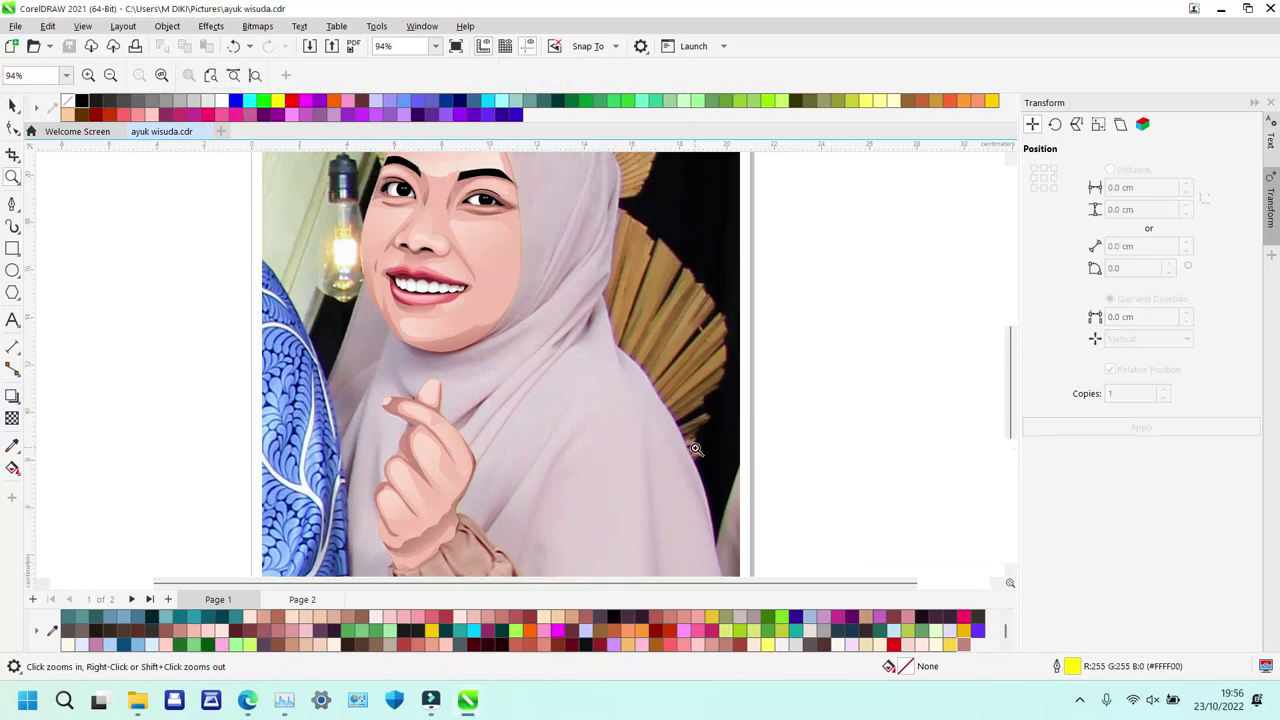
# Trace the sleeve with the Pen tool as a closed straight-edged outline about 8.4 by 4.4 cm, from the wrist to the photo's lower edge.
pyautogui.rightClick(695, 449)
pyautogui.moveTo(524, 569); pyautogui.dragTo(522, 567)
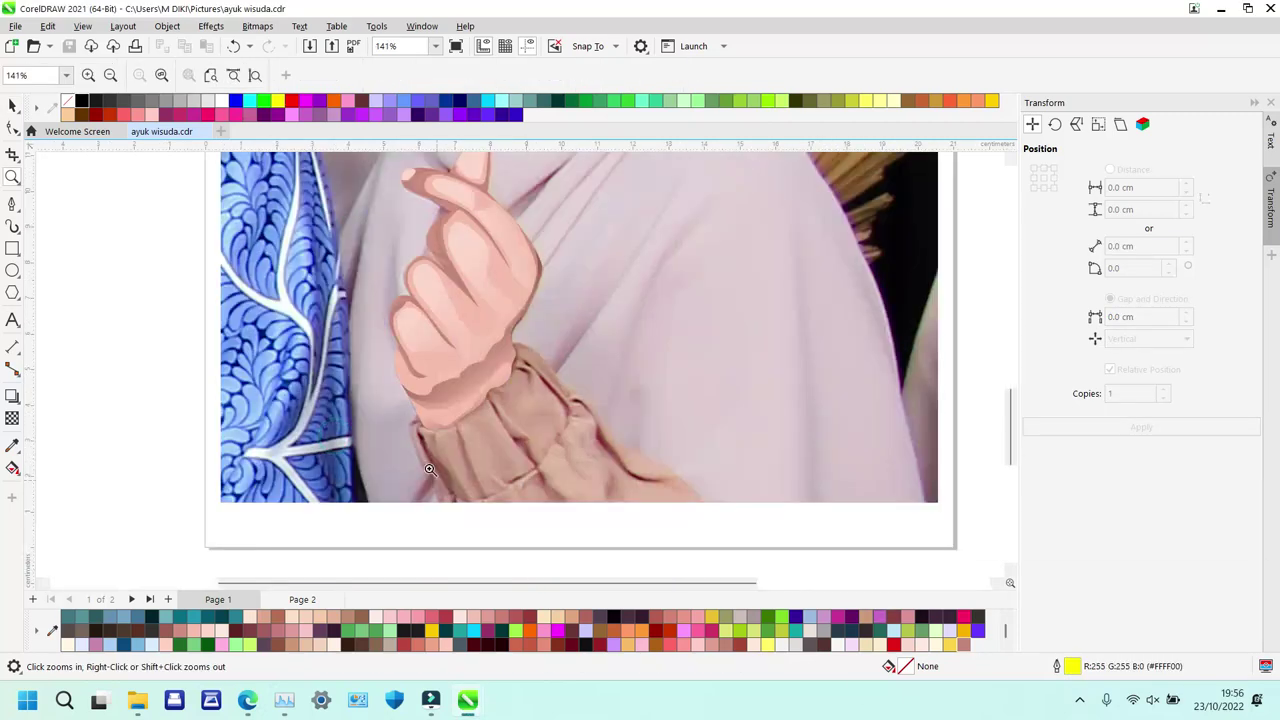
pyautogui.press('F5')
pyautogui.click(439, 502)
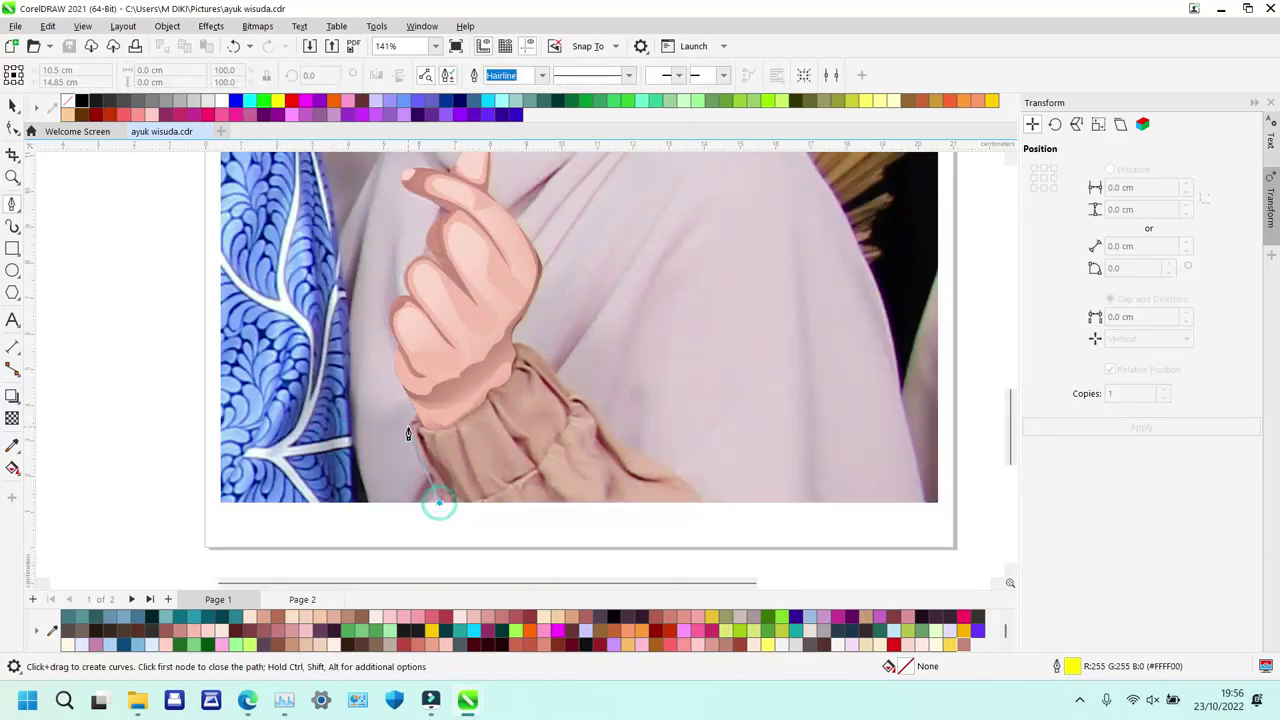
pyautogui.click(409, 427)
pyautogui.click(482, 376)
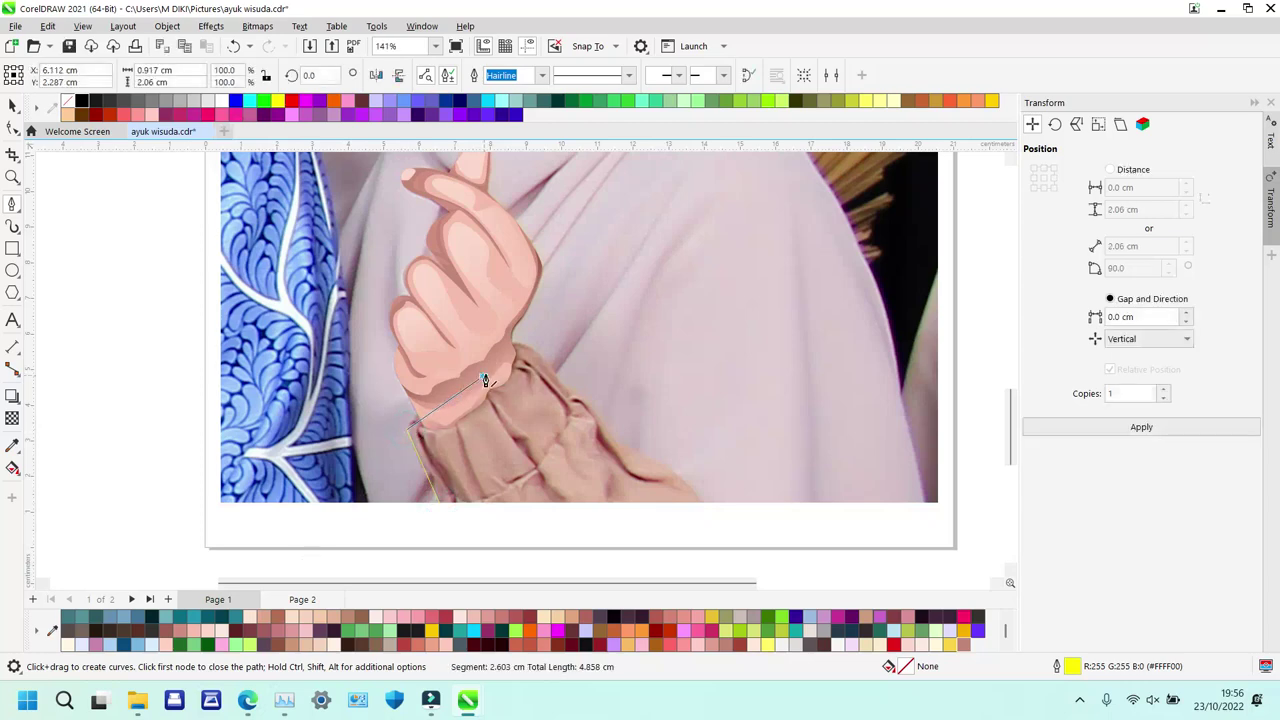
pyautogui.click(512, 345)
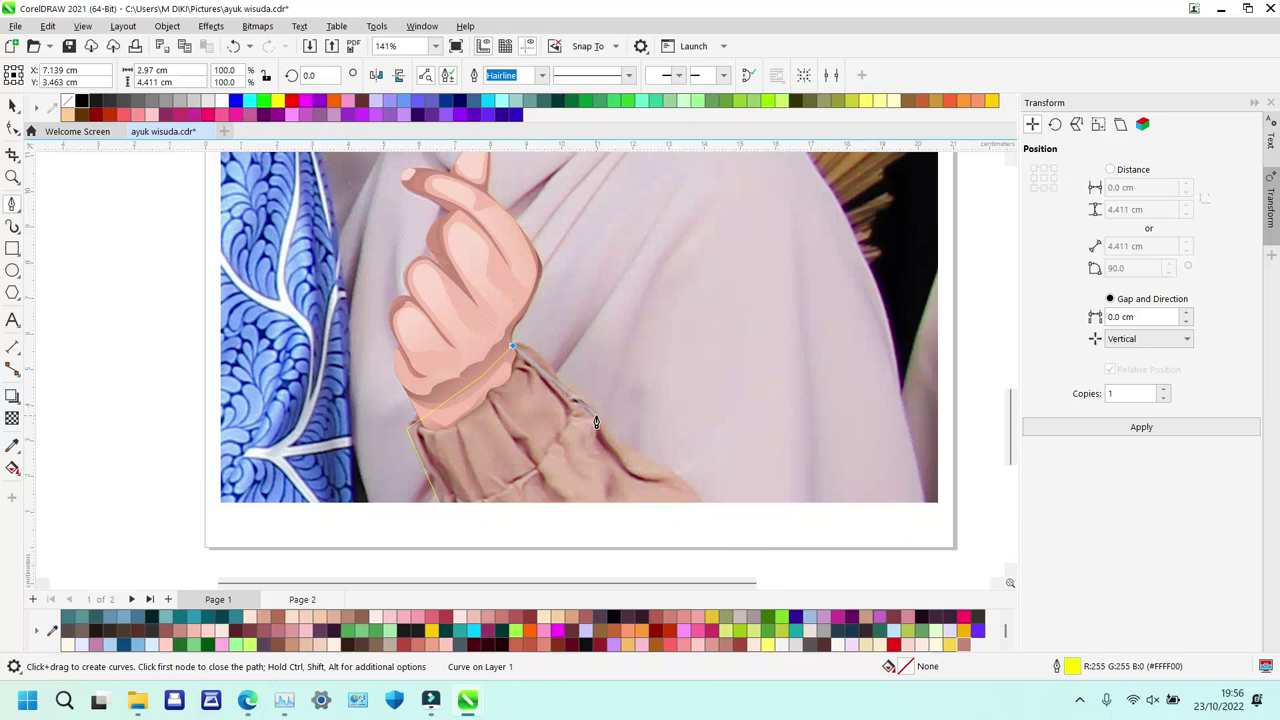
pyautogui.click(705, 504)
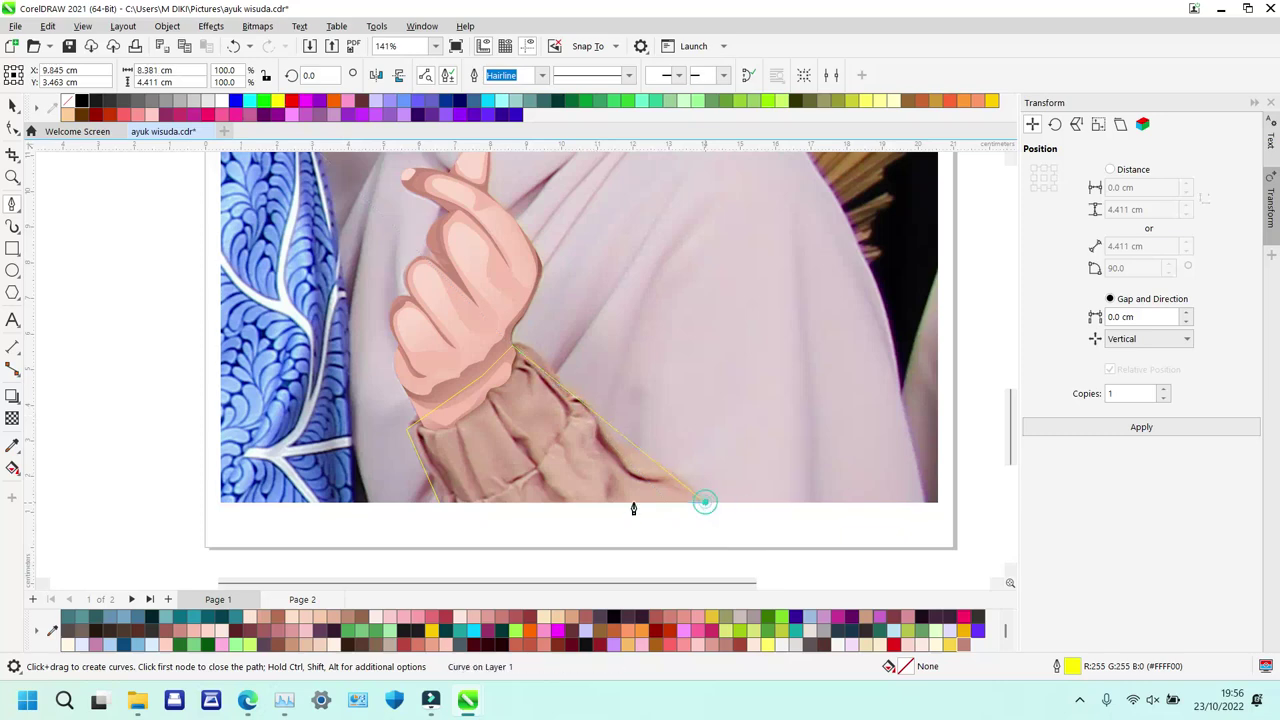
pyautogui.click(441, 506)
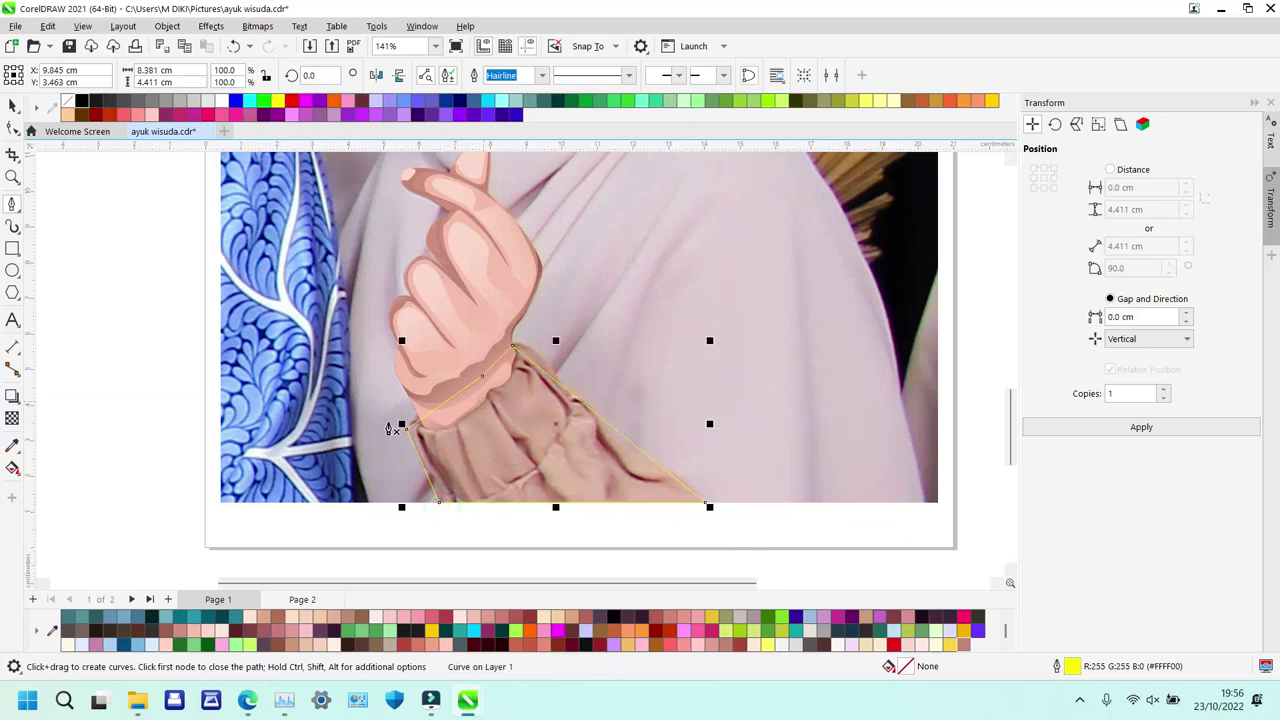
# Draw a closed Pen shape about 4.1 by 2.9 cm around the wrist, with its lower side curving along the sleeve opening.
pyautogui.click(380, 420)
pyautogui.moveTo(461, 430); pyautogui.dragTo(518, 418)
pyautogui.click(515, 421)
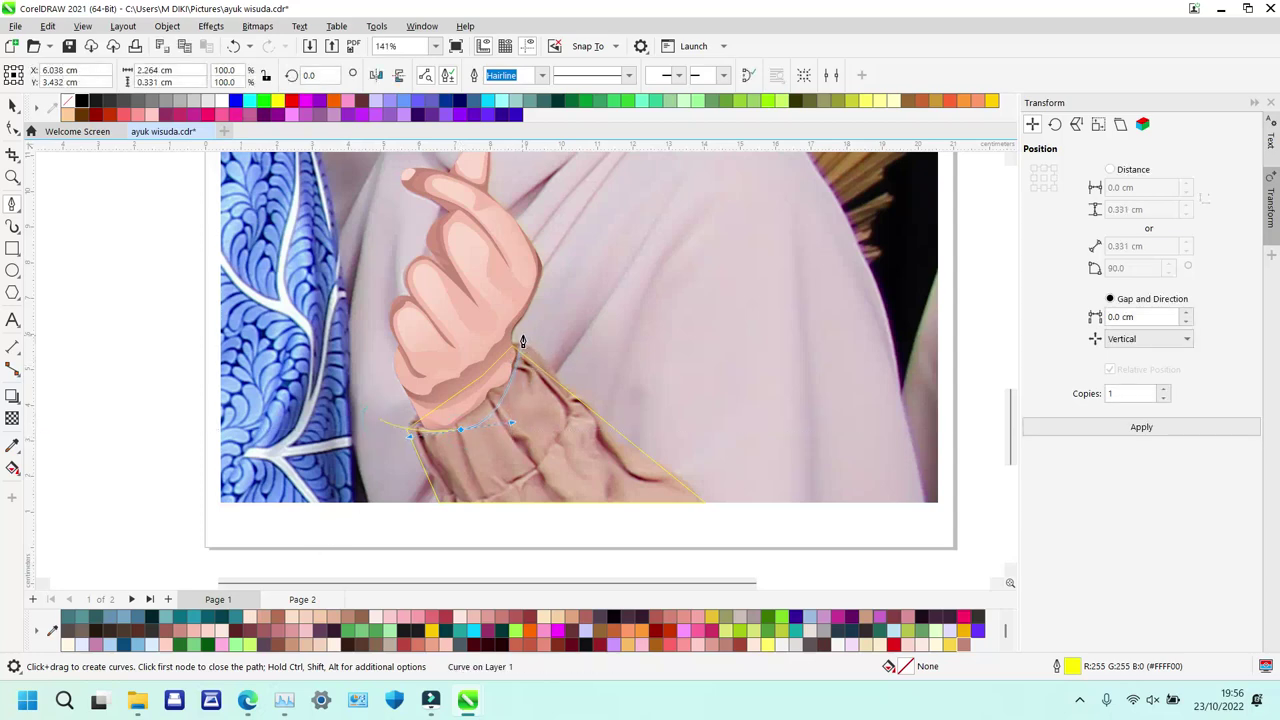
pyautogui.click(520, 333)
pyautogui.click(386, 345)
pyautogui.click(380, 423)
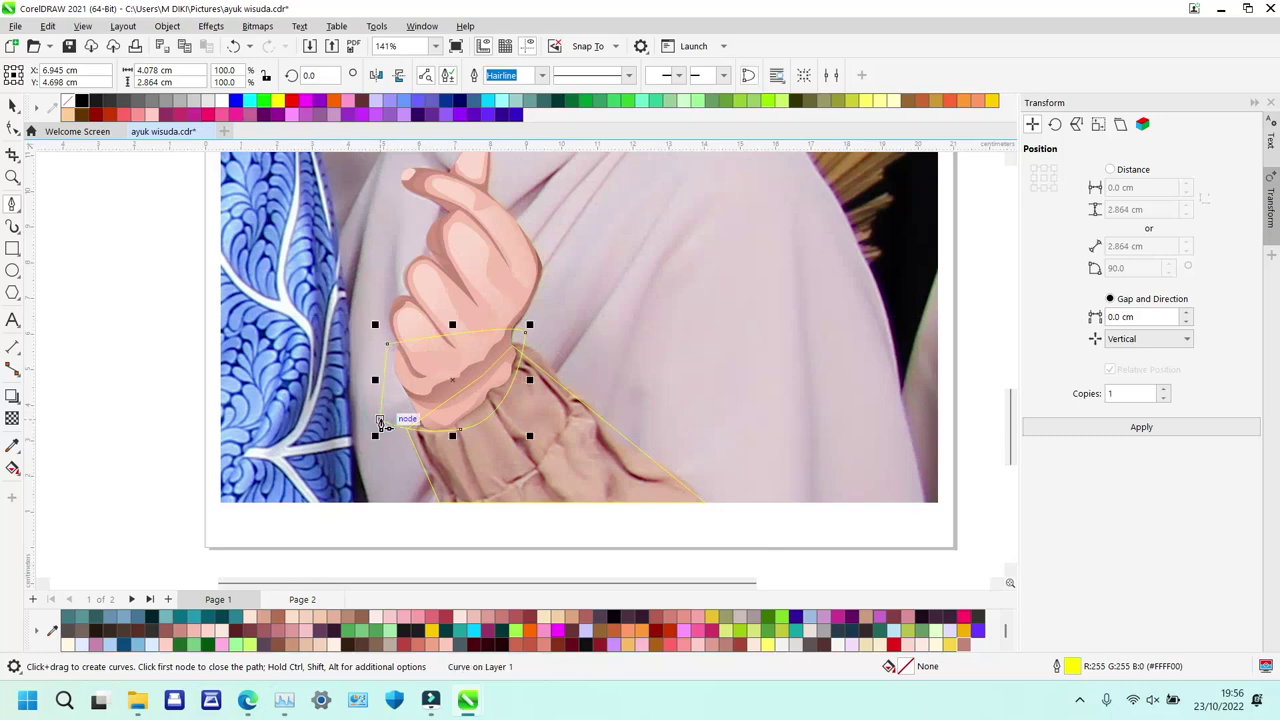
# Intersect the curved wrist shape with the sleeve outline to create the sleeve-opening shape.
pyautogui.press('space')
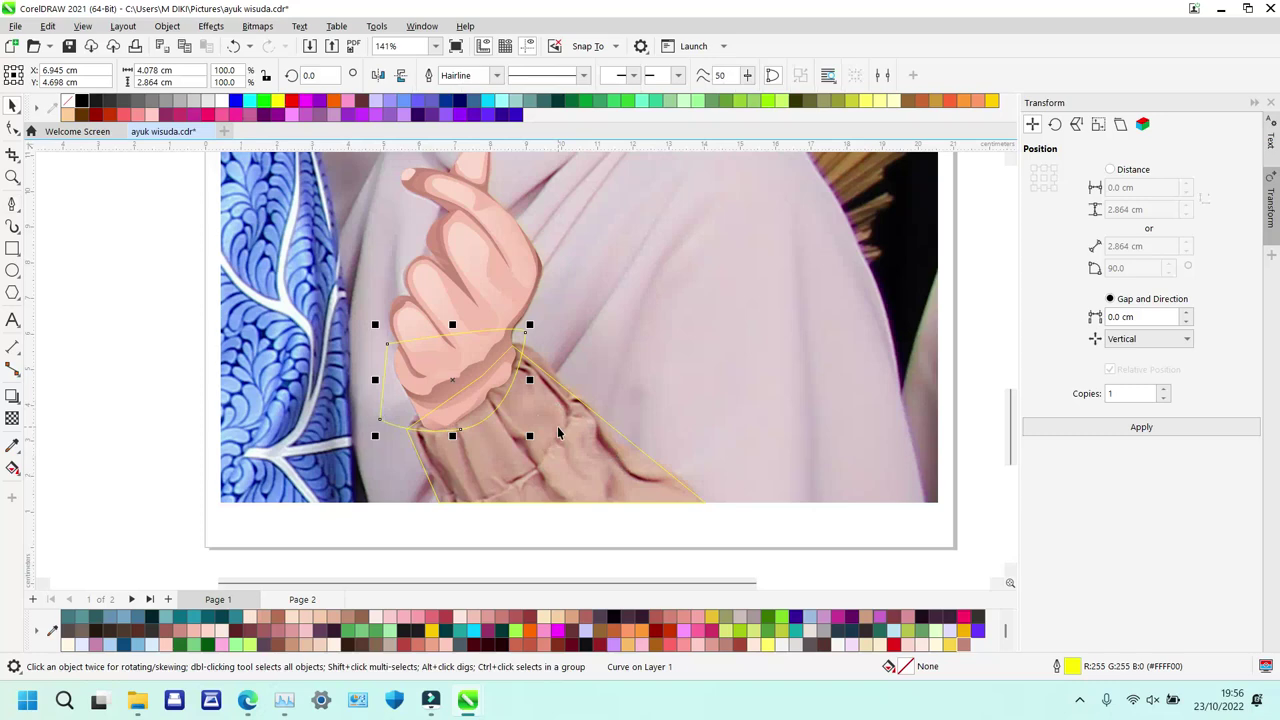
pyautogui.keyDown('shift'); pyautogui.click(559, 433); pyautogui.keyUp('shift')
pyautogui.hotkey('alt', 'i')
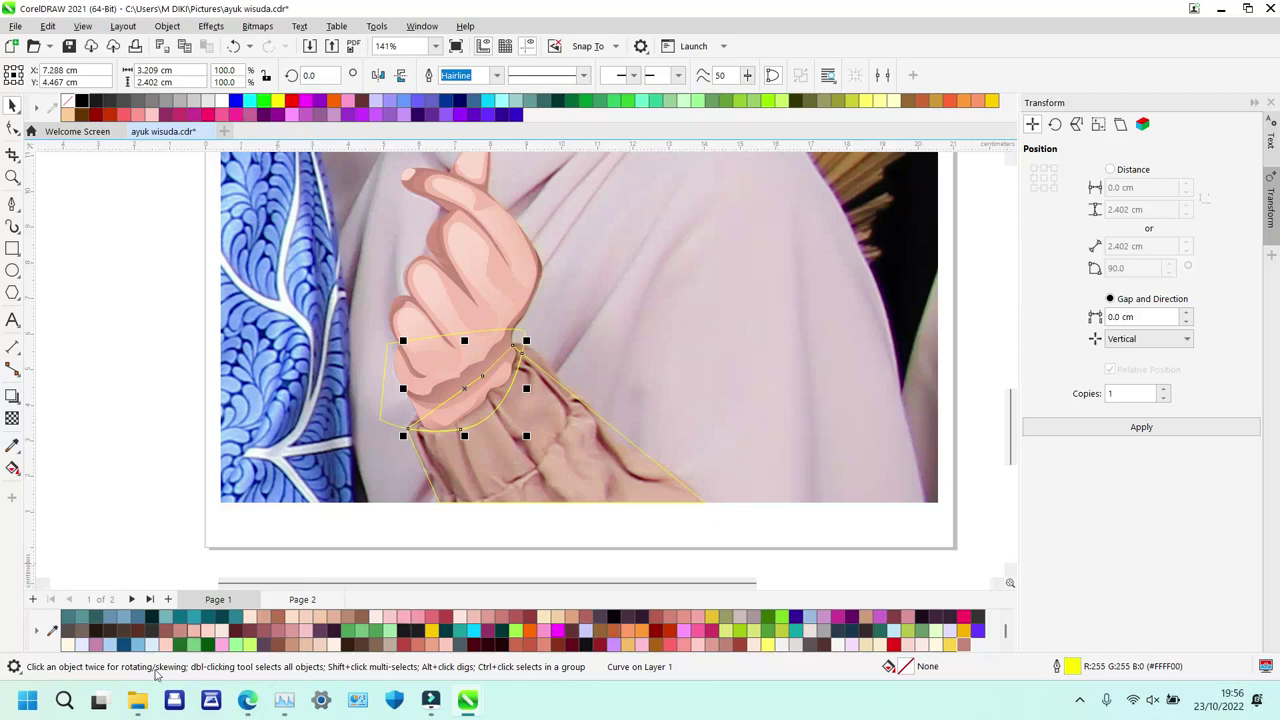
# Fill the sleeve-opening shape with black and no outline, and delete the curved helper shape around the wrist.
pyautogui.click(97, 632)
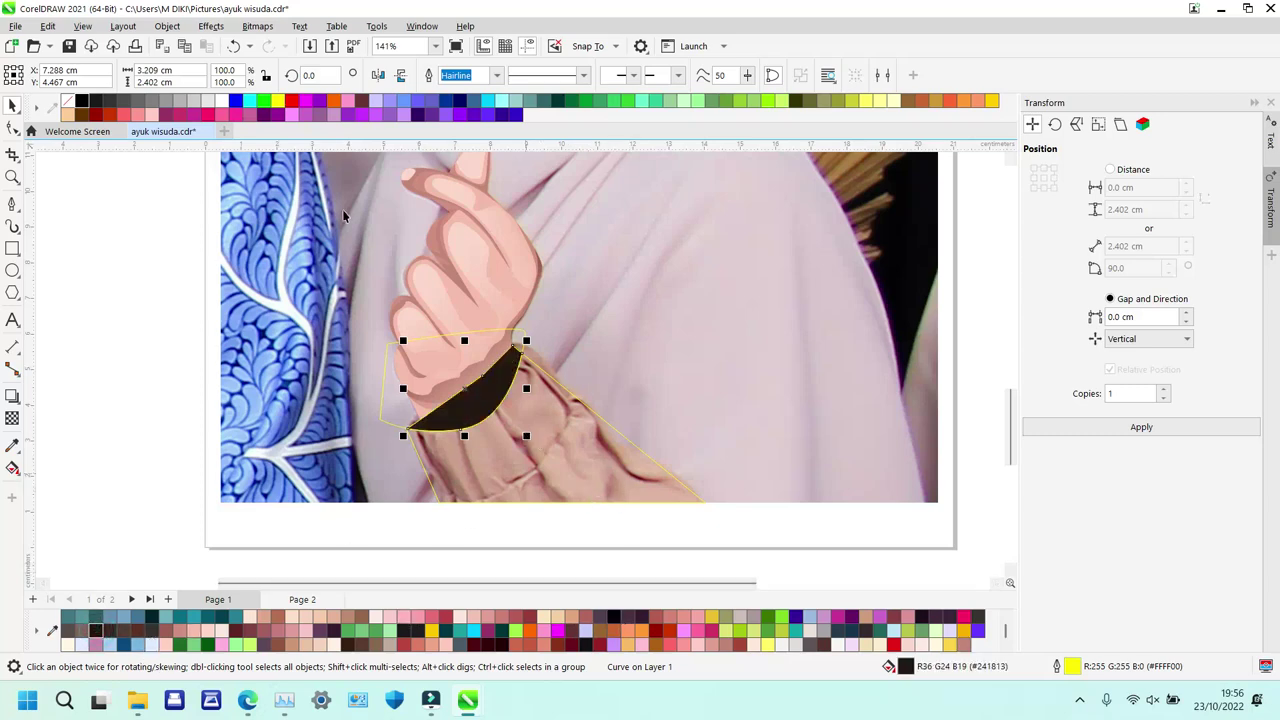
pyautogui.click(82, 101)
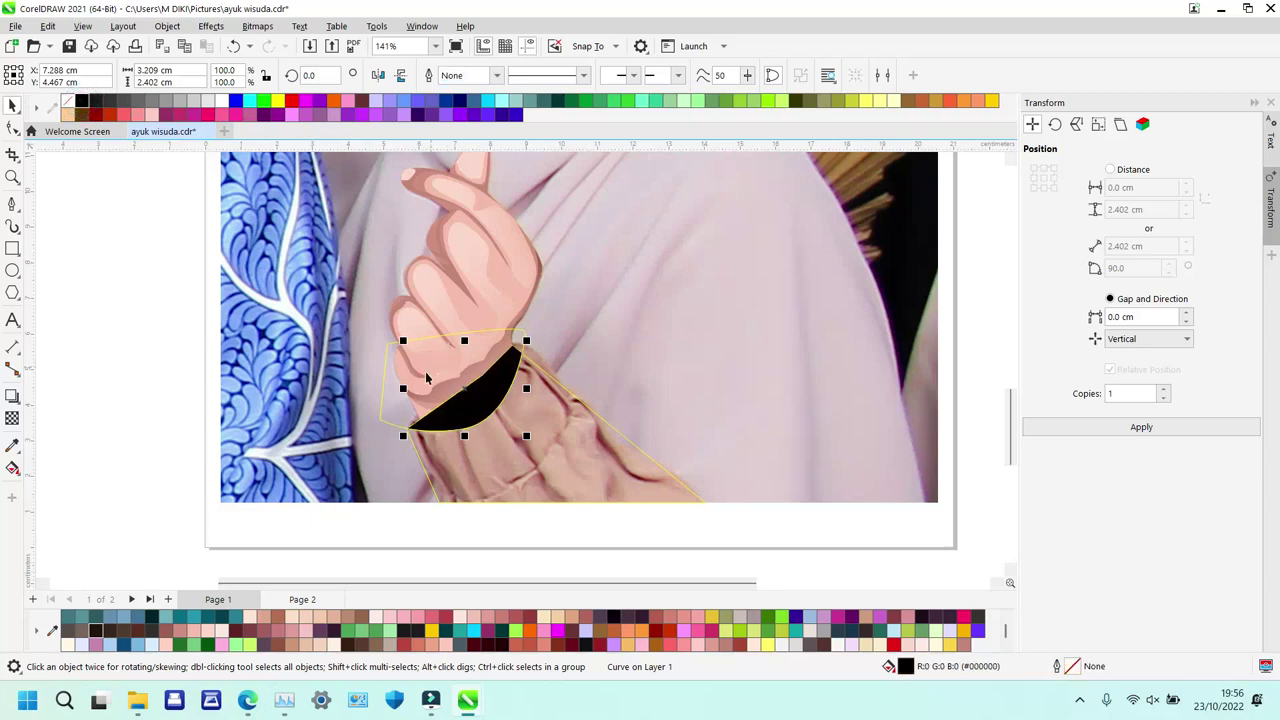
pyautogui.click(397, 408)
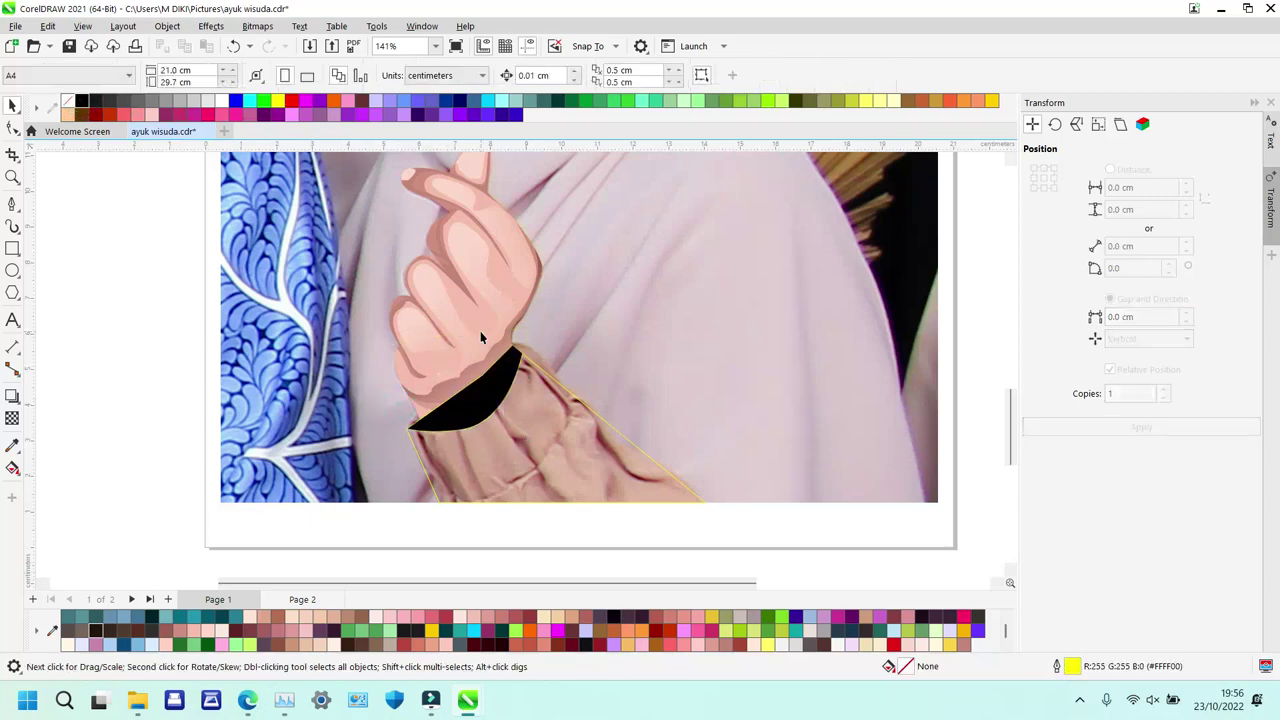
# Bring the hand group to the front, above the black sleeve opening, keeping the hand in its original position.
pyautogui.click(480, 331)
pyautogui.moveTo(466, 263); pyautogui.dragTo(522, 263)
pyautogui.hotkey('ctrl', 'z')
pyautogui.hotkey('shift', 'pageup')
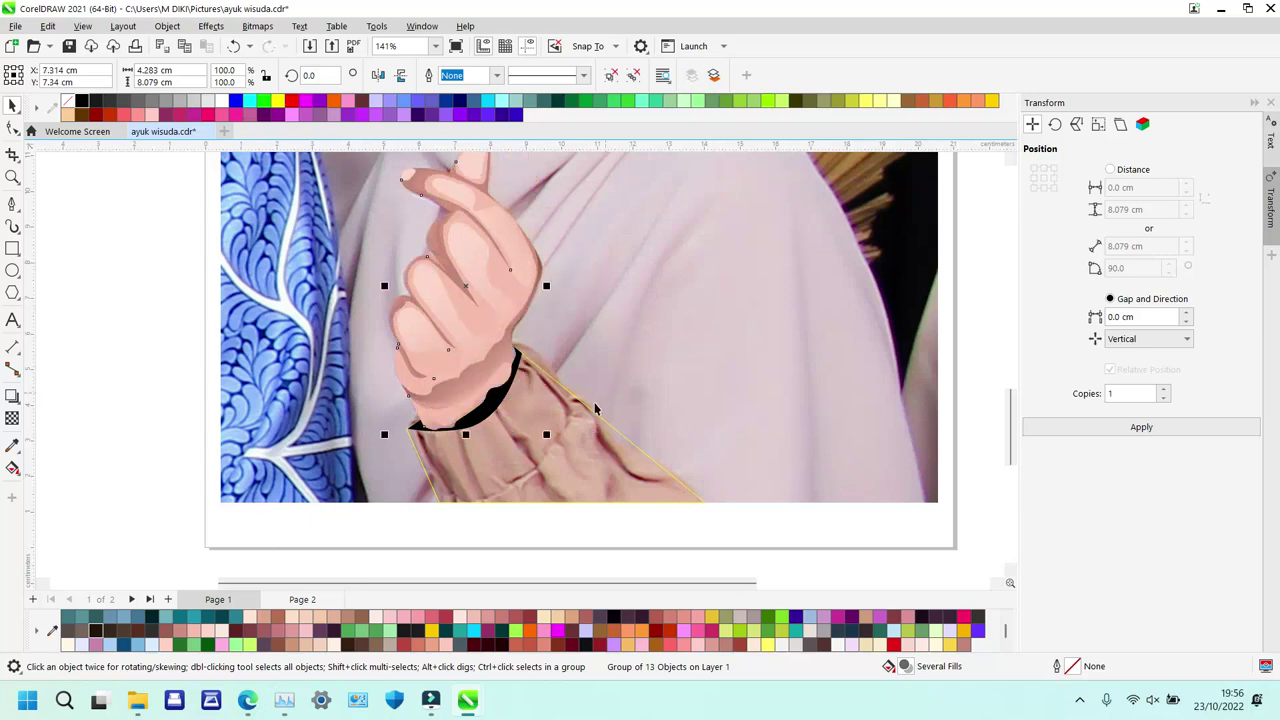
# Fill the sleeve shape below the wrist with dark gray #333333 and remove its outline.
pyautogui.click(576, 431)
pyautogui.click(95, 100)
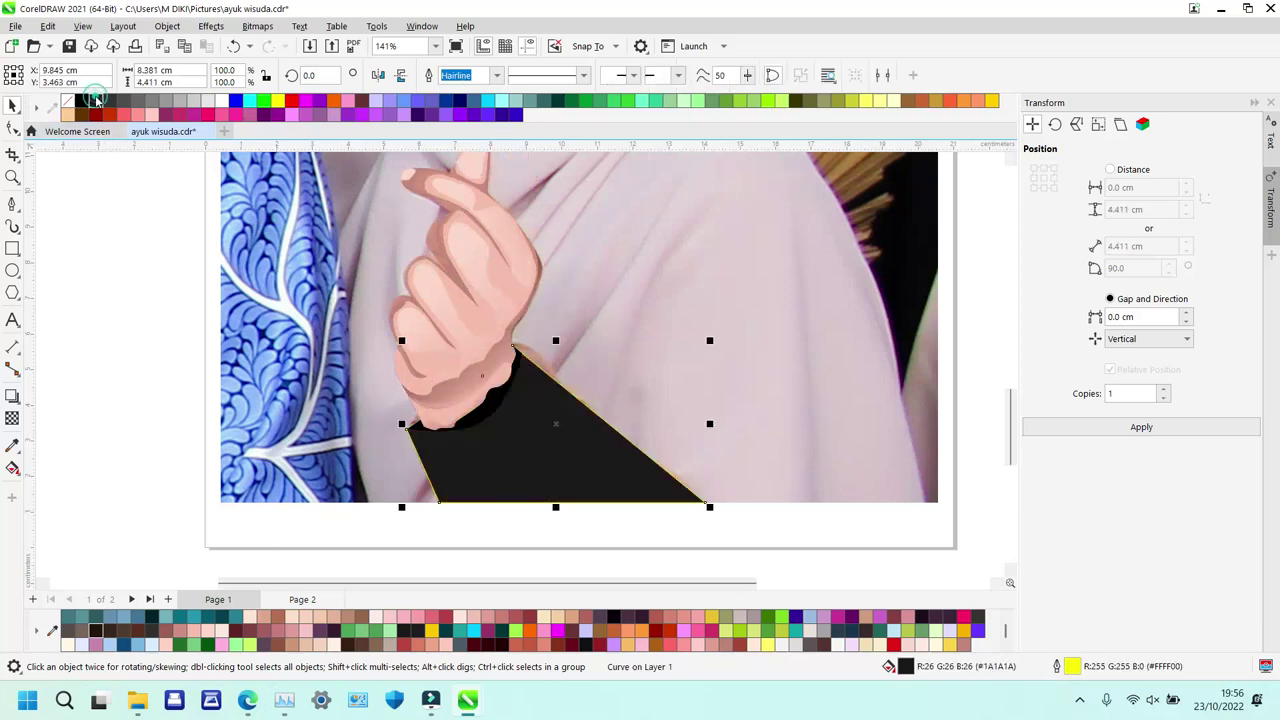
pyautogui.press('z')
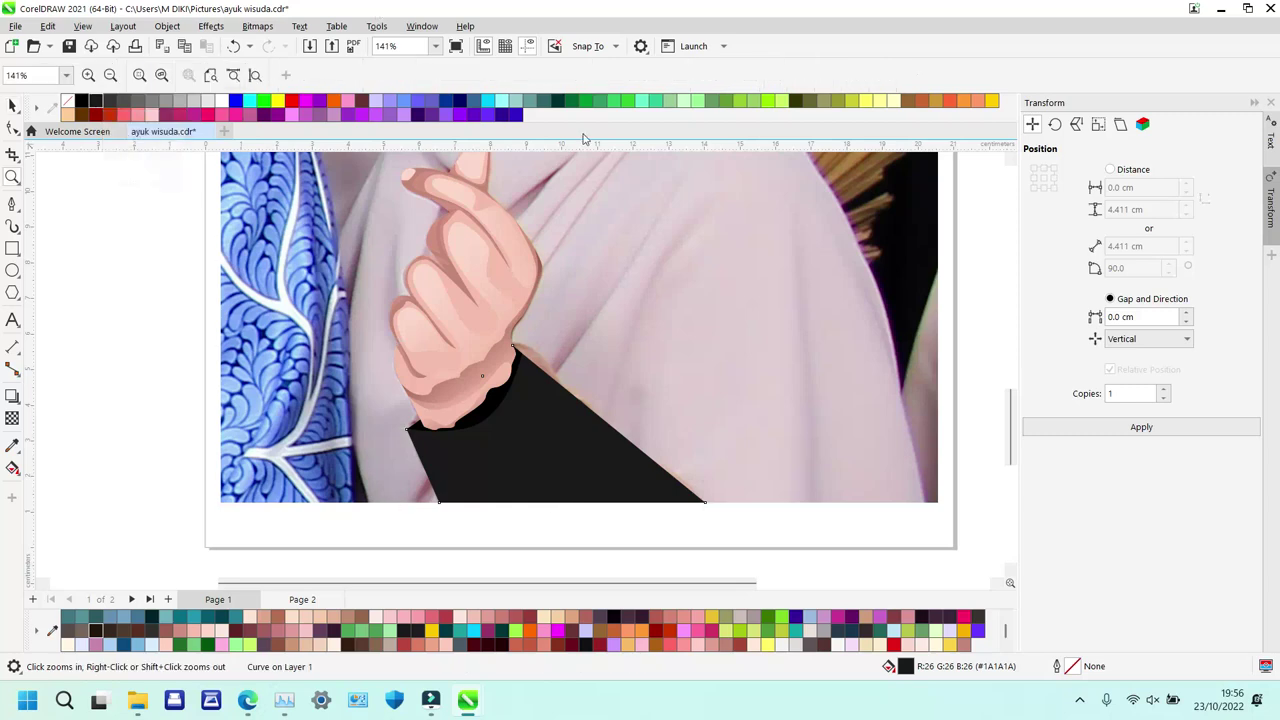
pyautogui.rightClick(587, 145)
pyautogui.rightClick(551, 309)
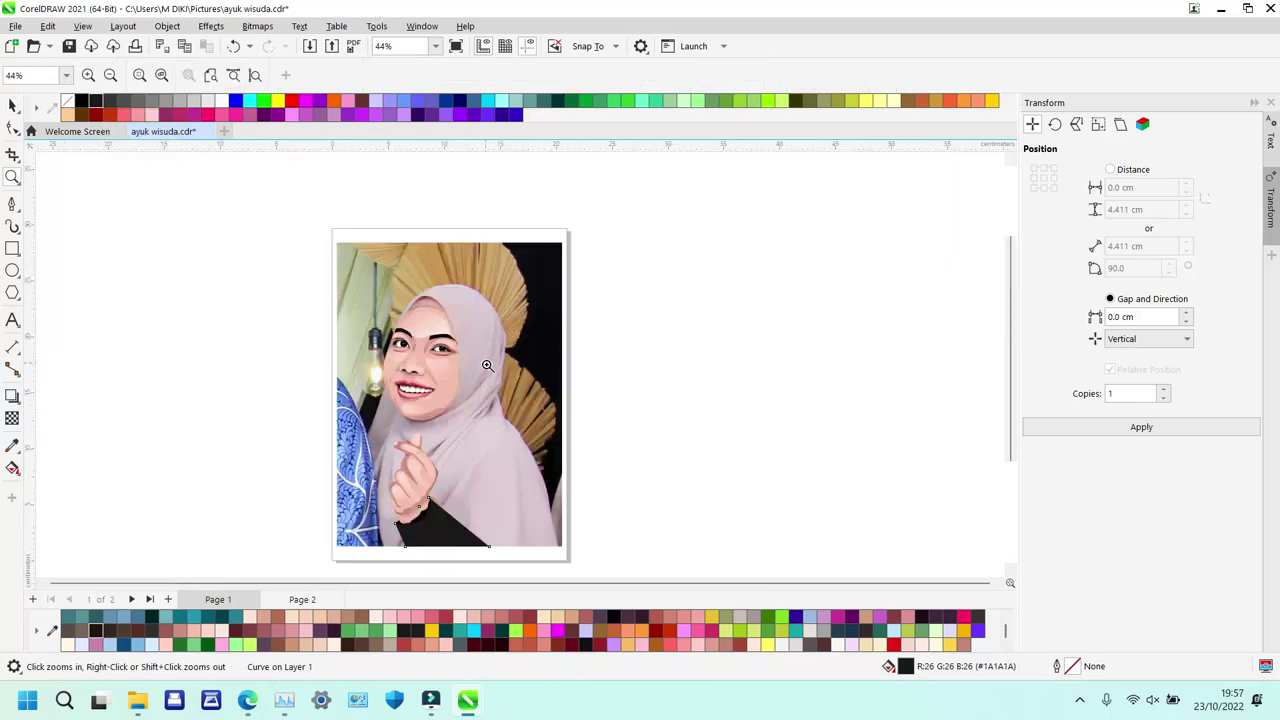
pyautogui.click(296, 392)
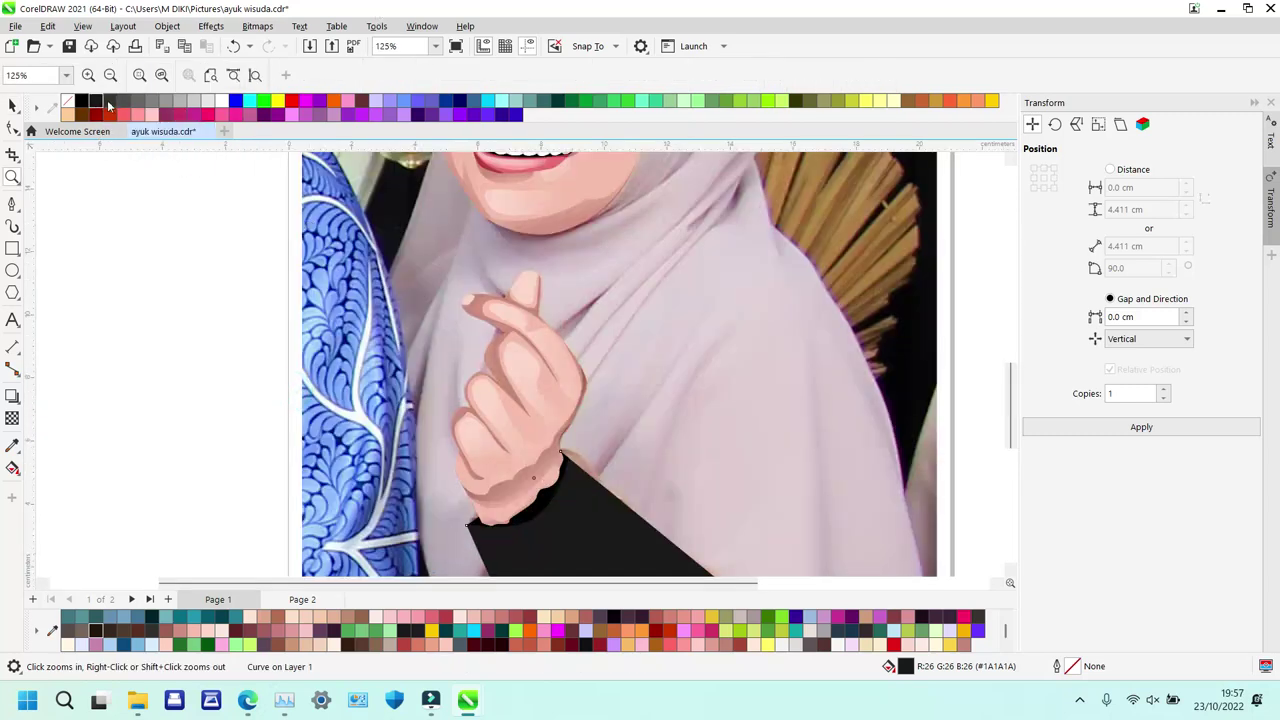
pyautogui.keyDown('shift'); pyautogui.click(668, 378); pyautogui.keyUp('shift')
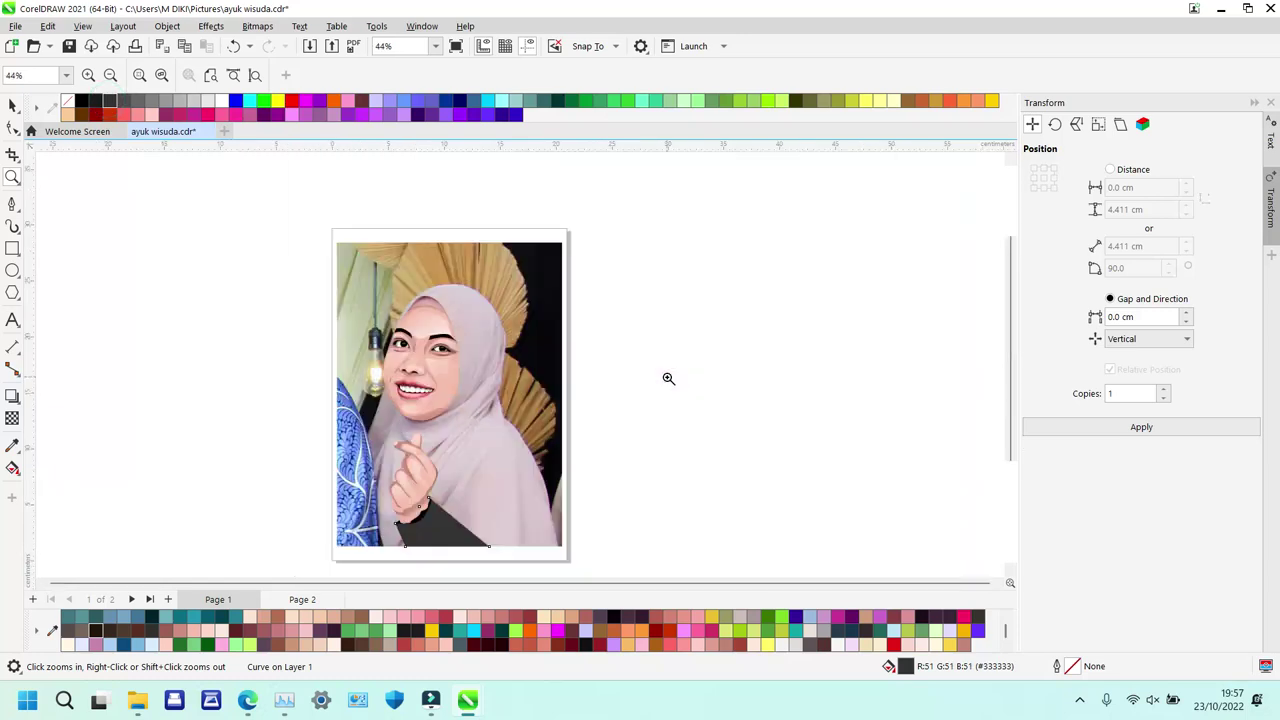
pyautogui.press('space')
pyautogui.click(667, 378)
# Draw a closed Pen shape about 4.2 by 4.3 cm across the sleeve, with a thin curved fold running parallel to the cuff opening.
pyautogui.press('z')
pyautogui.moveTo(352, 457); pyautogui.dragTo(517, 585)
pyautogui.press('p')
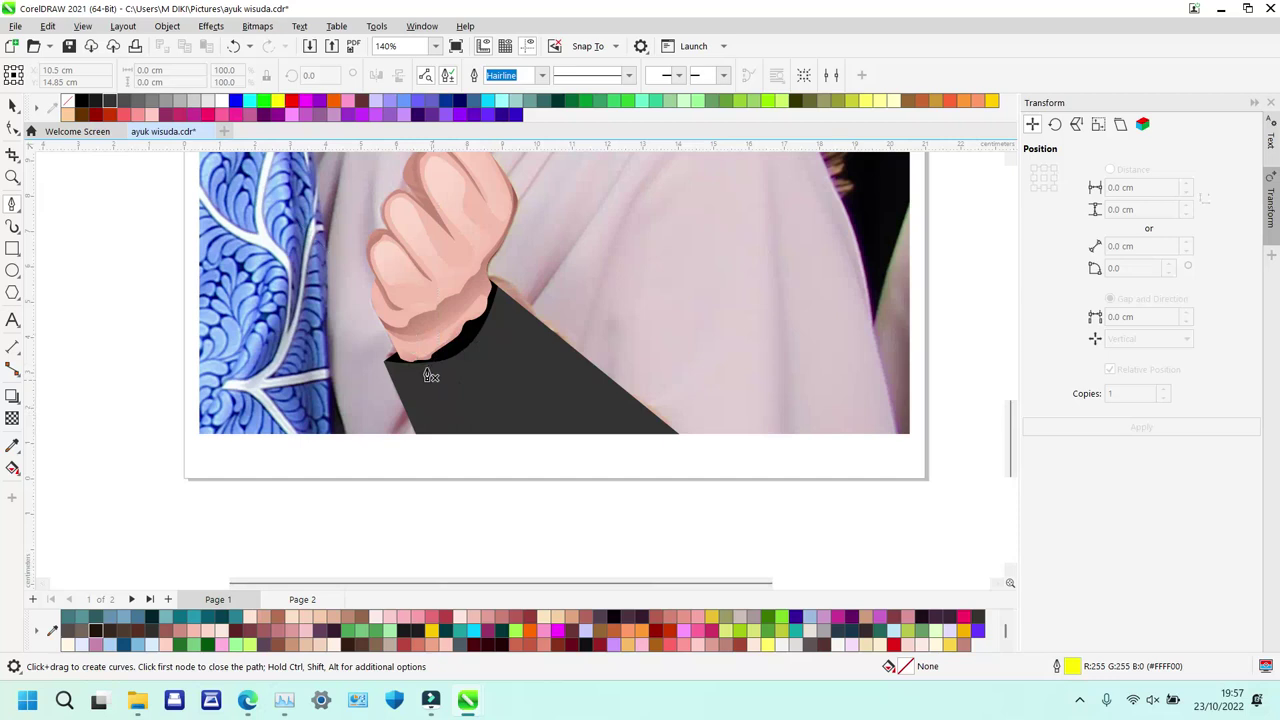
pyautogui.moveTo(375, 397); pyautogui.dragTo(496, 379)
pyautogui.moveTo(518, 321); pyautogui.dragTo(440, 398)
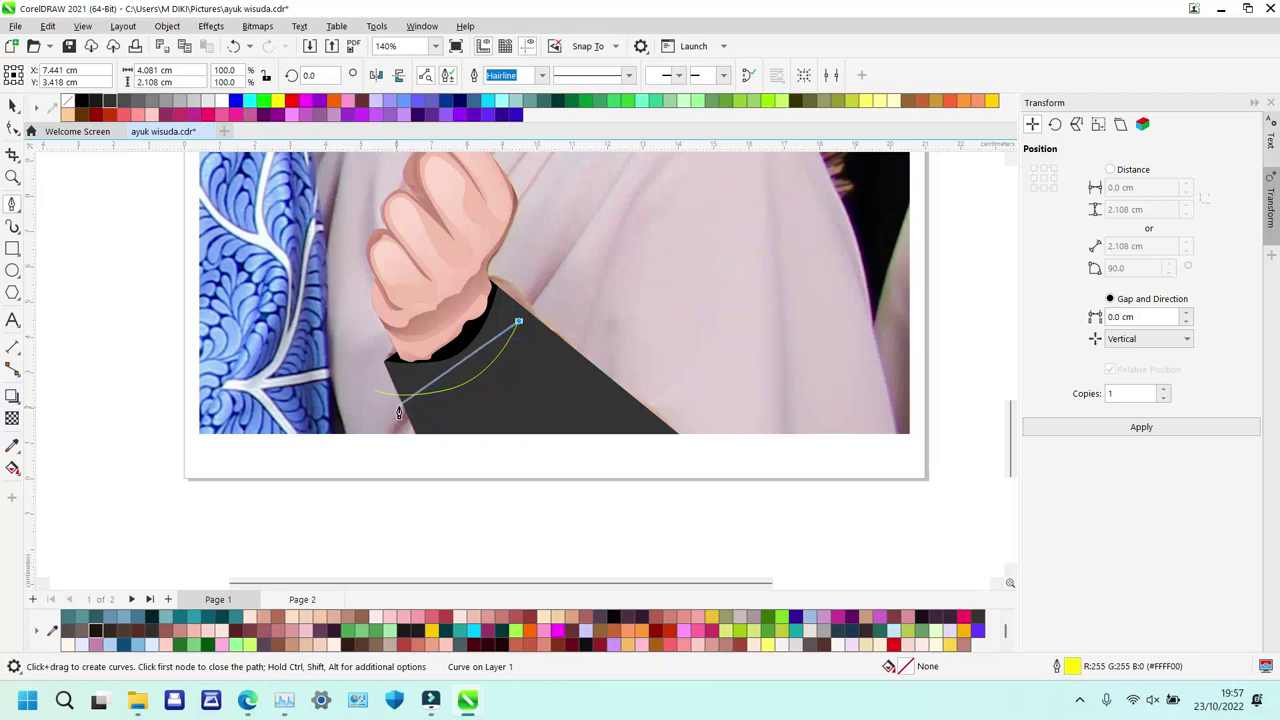
pyautogui.click(428, 399)
pyautogui.moveTo(427, 405); pyautogui.dragTo(349, 416)
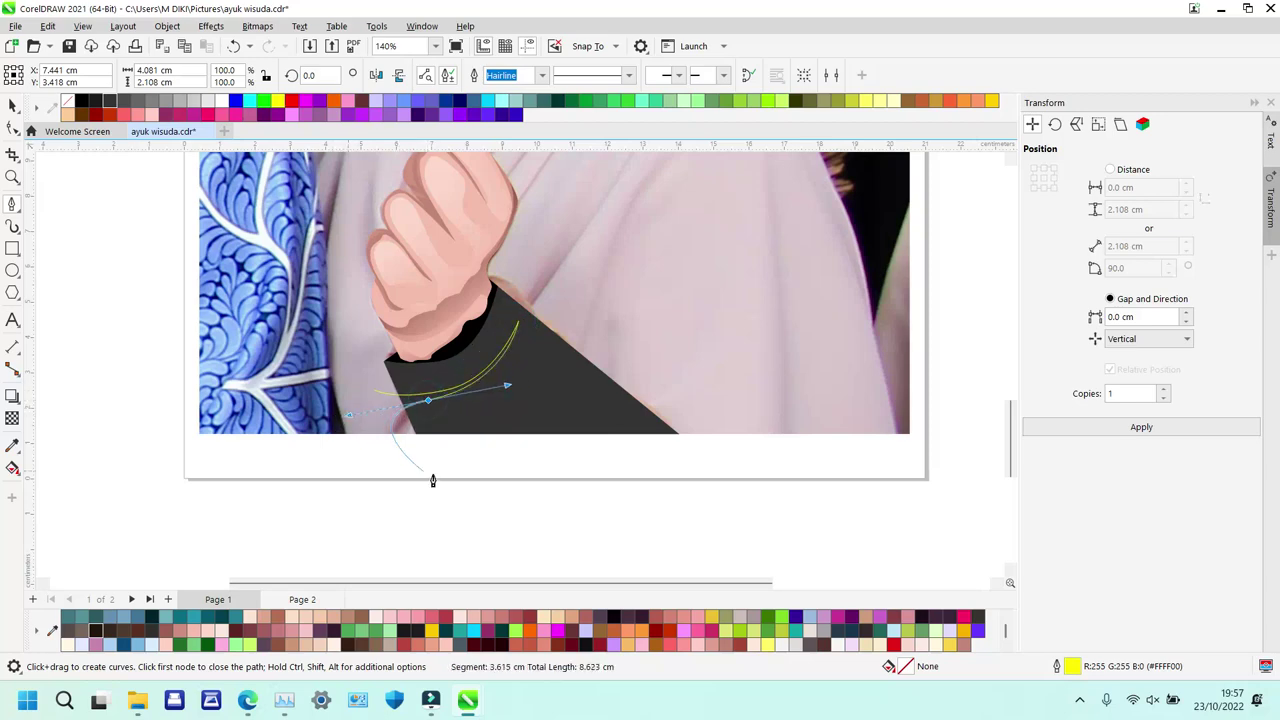
pyautogui.click(376, 470)
pyautogui.click(375, 470)
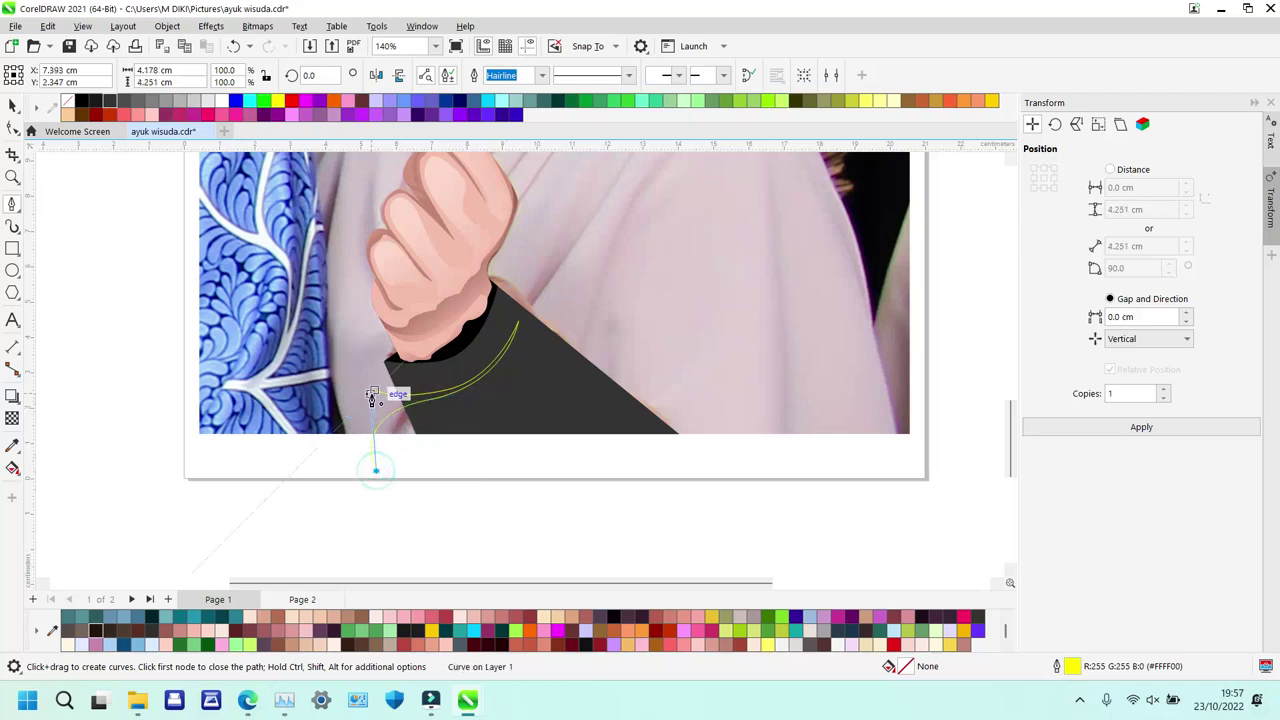
pyautogui.click(372, 392)
pyautogui.press('space')
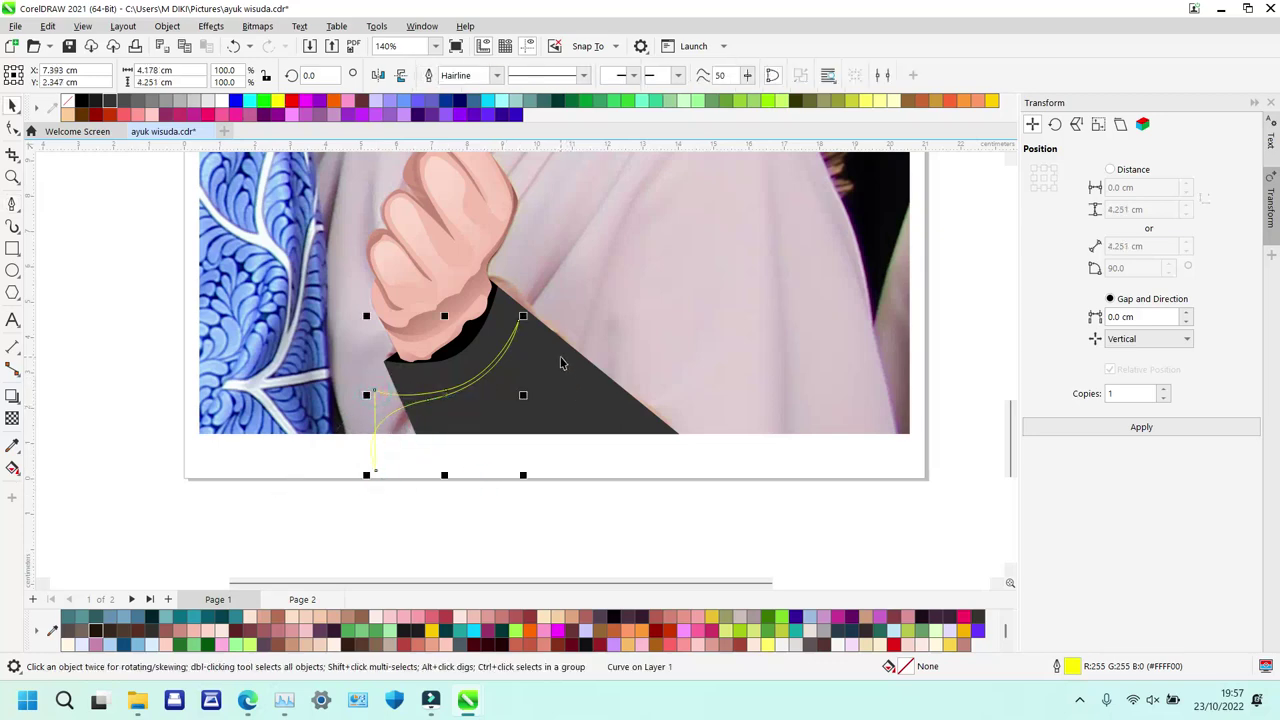
# Intersect the curved fold shape with the sleeve, fill the resulting piece with black, and delete the helper shape.
pyautogui.keyDown('shift'); pyautogui.click(561, 363); pyautogui.keyUp('shift')
pyautogui.hotkey('alt', 'i')
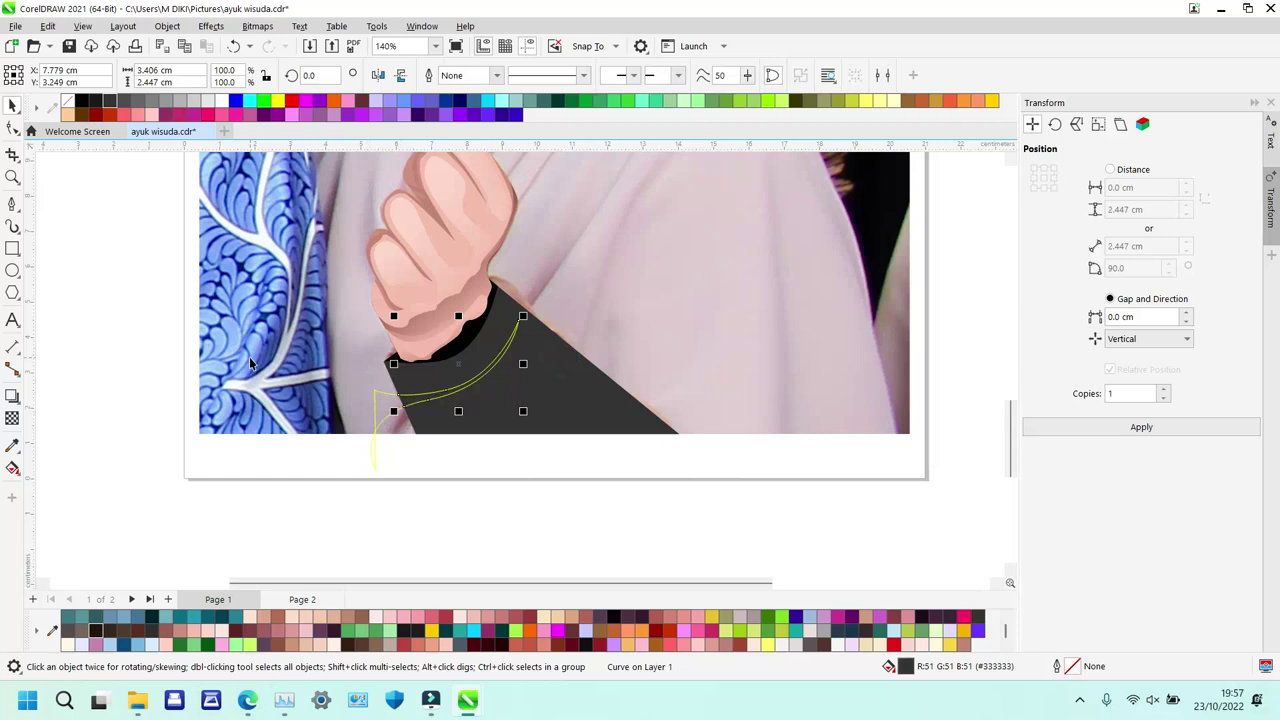
pyautogui.click(82, 101)
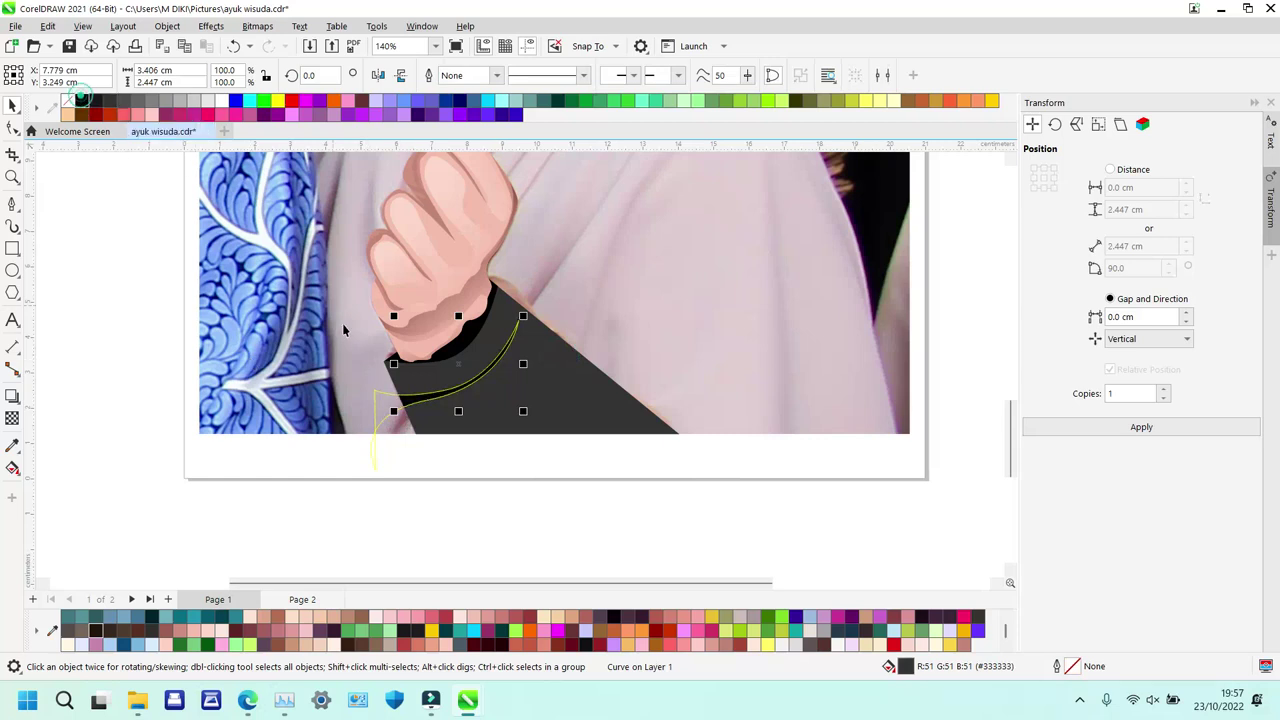
pyautogui.click(381, 409)
pyautogui.press('Delete')
# Draw a closed six-cornered Pen shape about 11.4 by 4.6 cm covering the lower and left edges of the sleeve.
pyautogui.press('space')
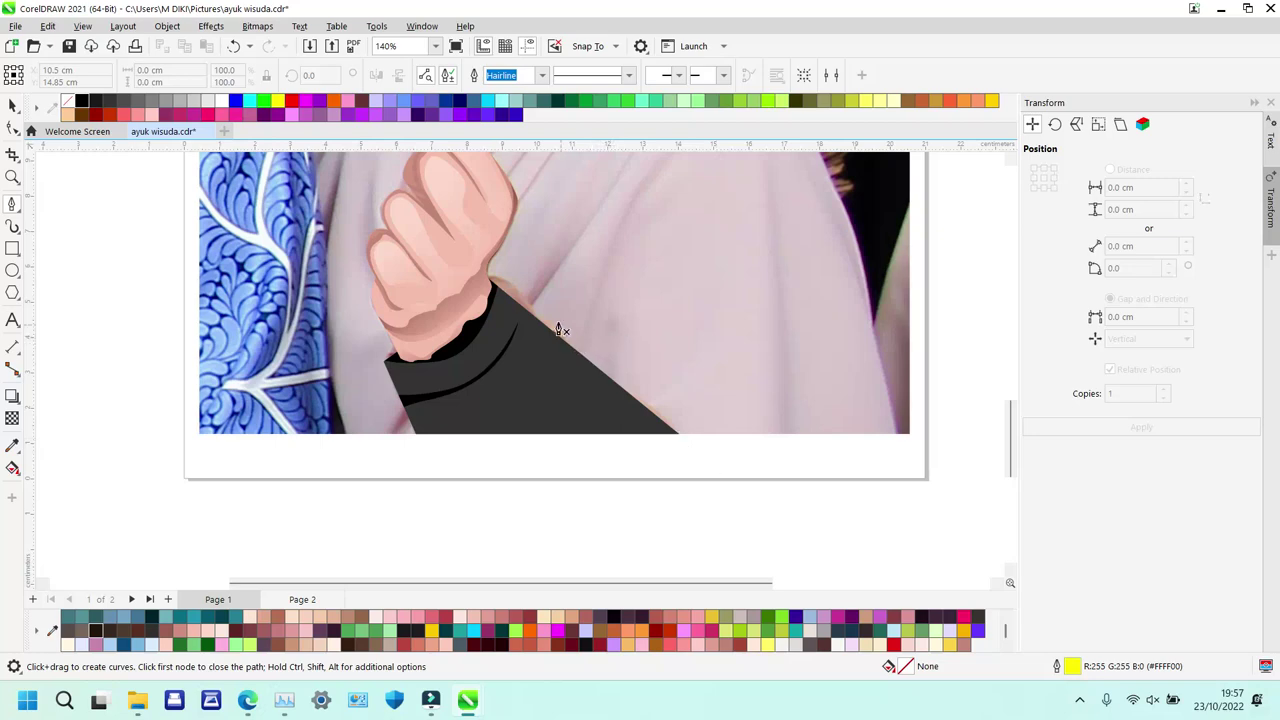
pyautogui.click(695, 377)
pyautogui.click(455, 414)
pyautogui.click(380, 331)
pyautogui.click(295, 370)
pyautogui.click(400, 490)
pyautogui.click(688, 468)
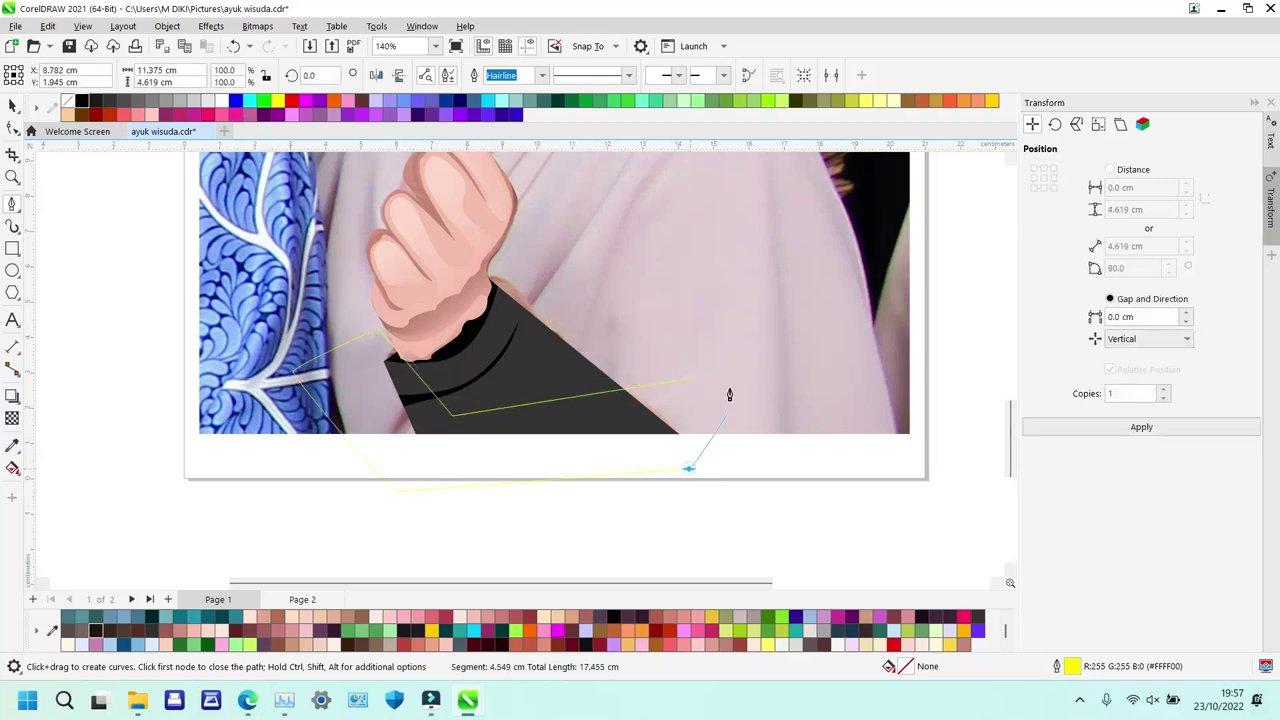
pyautogui.click(695, 378)
pyautogui.press('space')
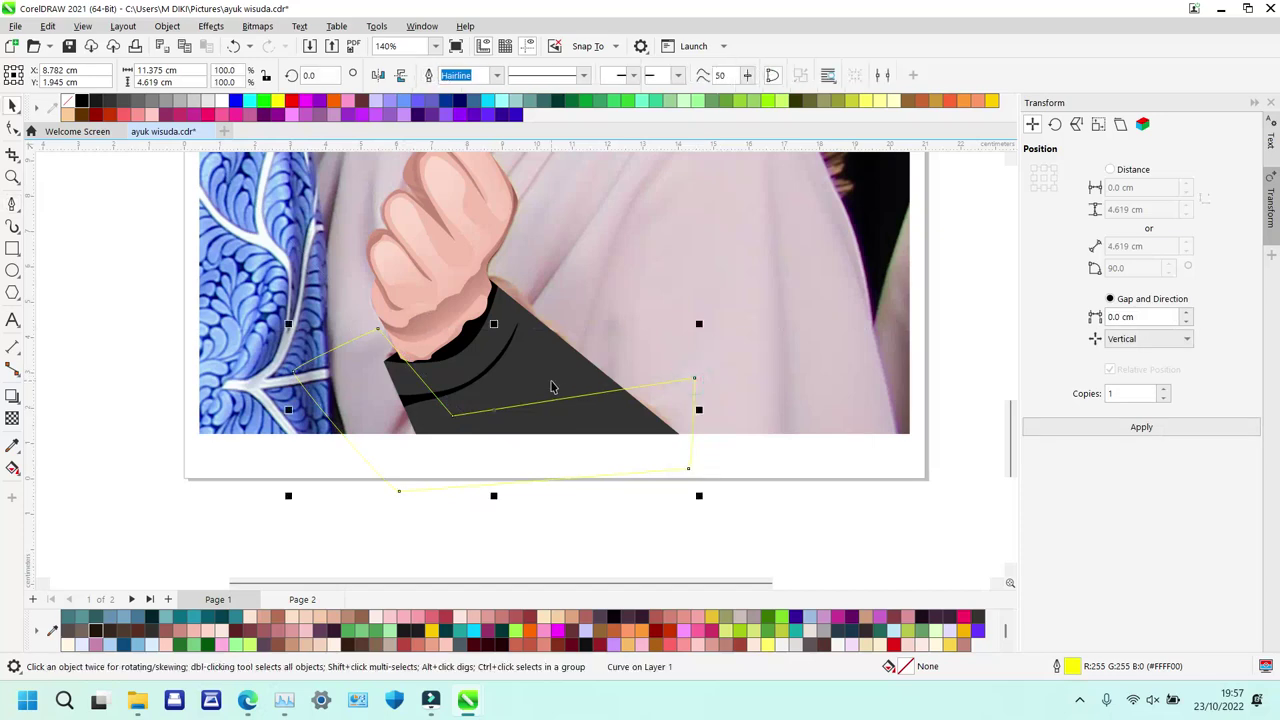
# Intersect the six-cornered shape with the sleeve, fill the resulting shadow with black, and delete the helper shape.
pyautogui.click(550, 385)
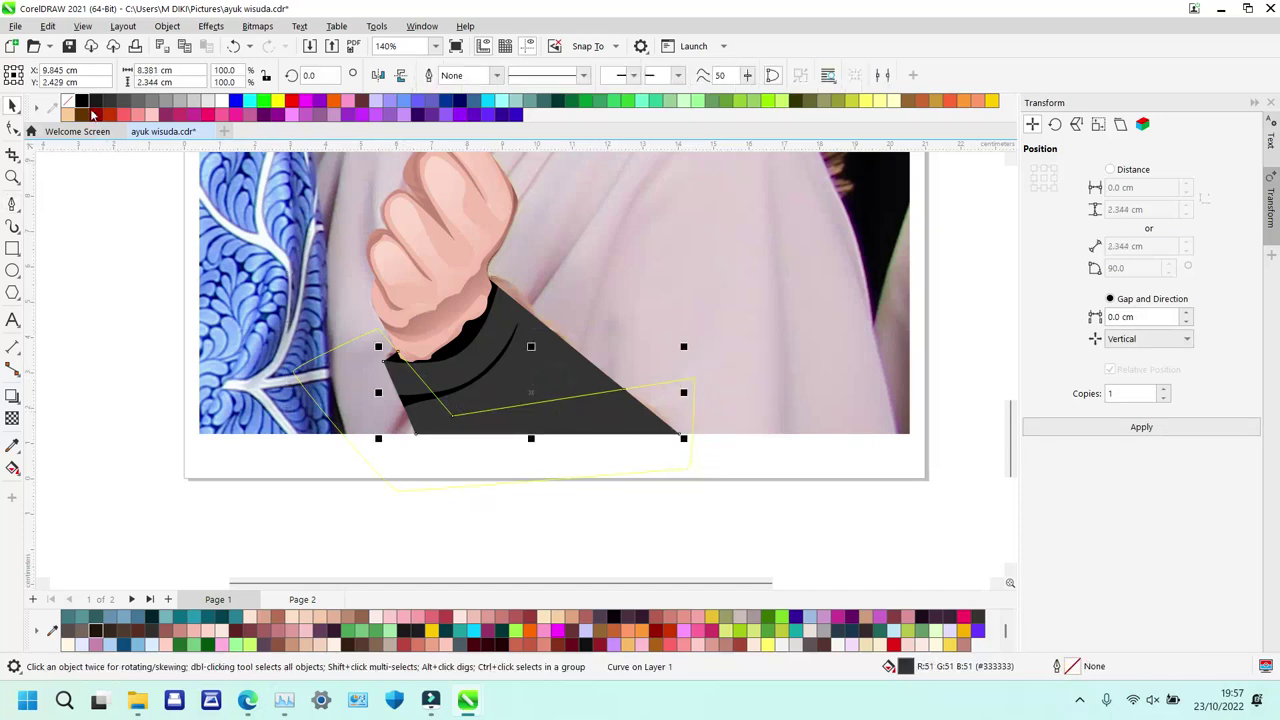
pyautogui.click(82, 101)
pyautogui.click(596, 423)
pyautogui.press('Delete')
# Draw a closed Pen shape about 6.7 by 6.1 cm overlapping the sleeve's upper edge from the wrist toward the elbow.
pyautogui.press('space')
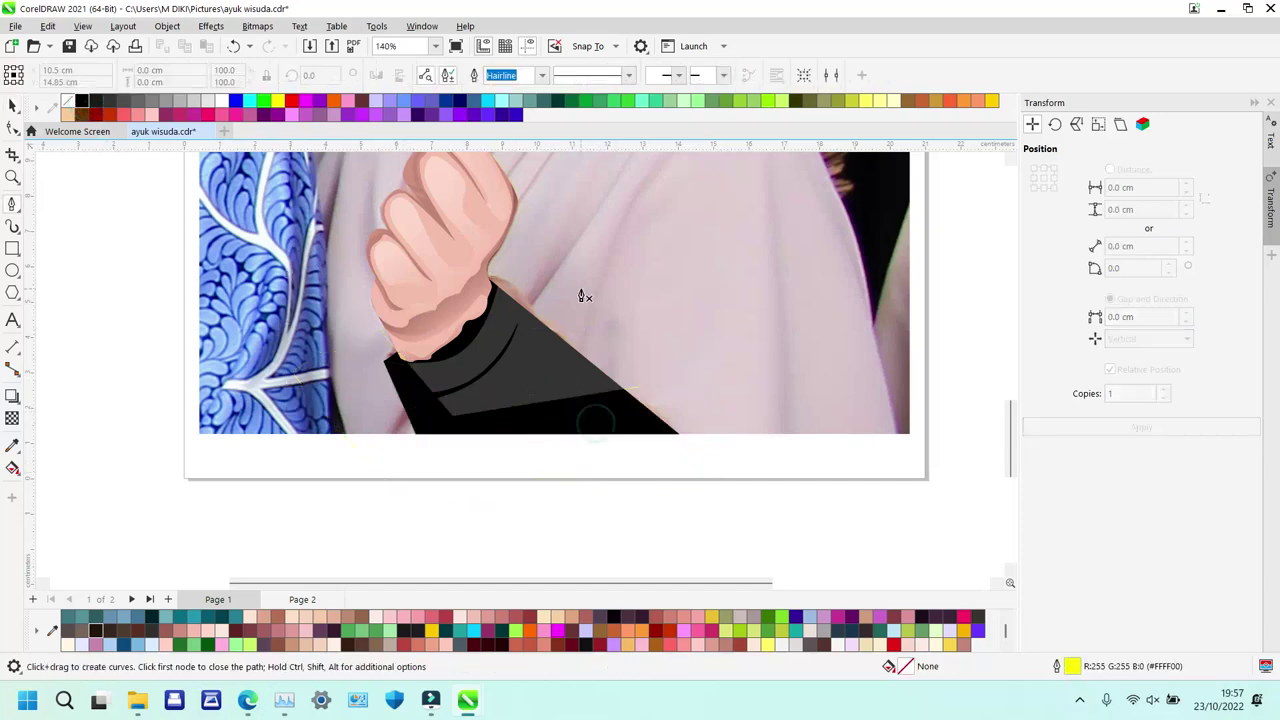
pyautogui.click(464, 268)
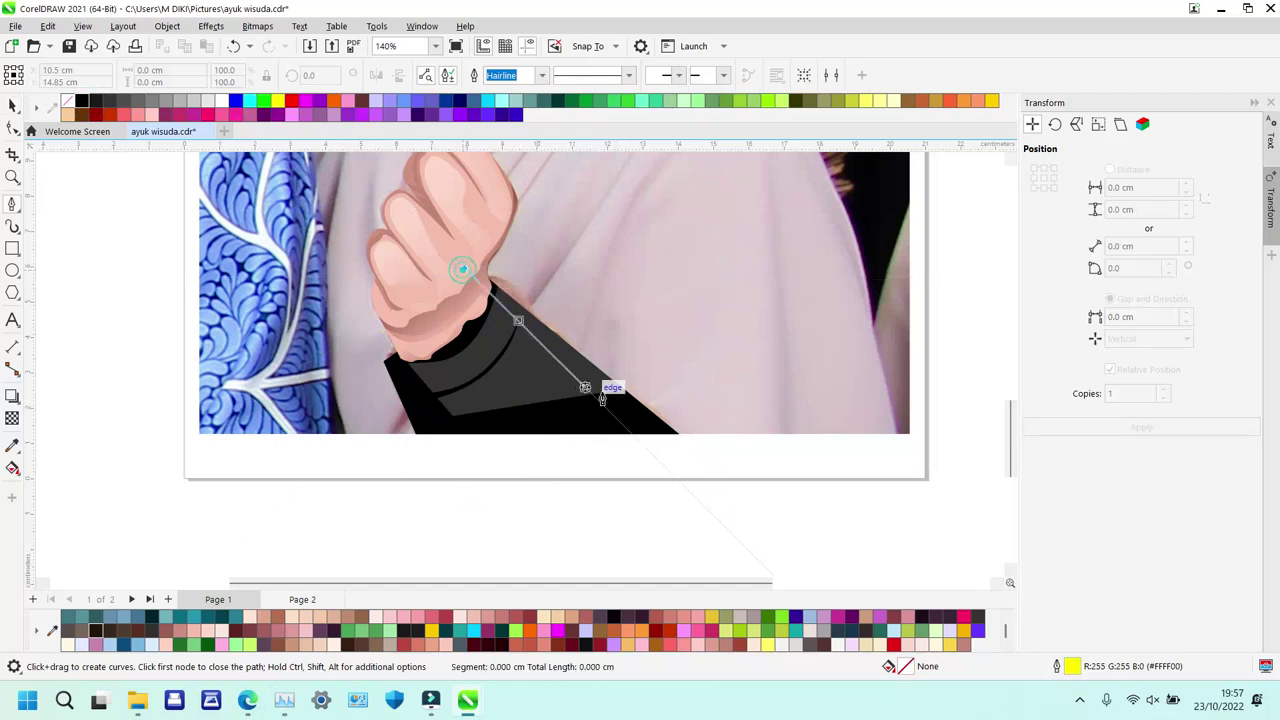
pyautogui.moveTo(626, 412); pyautogui.dragTo(696, 354)
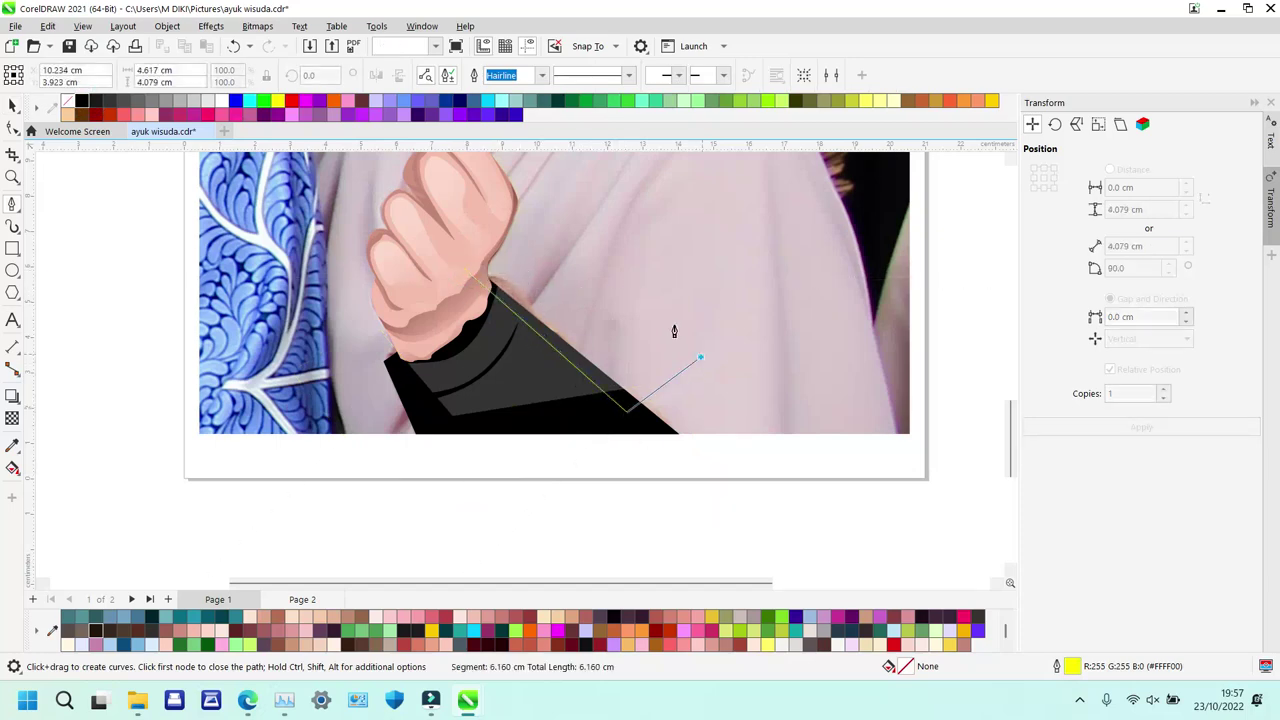
pyautogui.click(464, 270)
pyautogui.hotkey('ctrl', 'z')
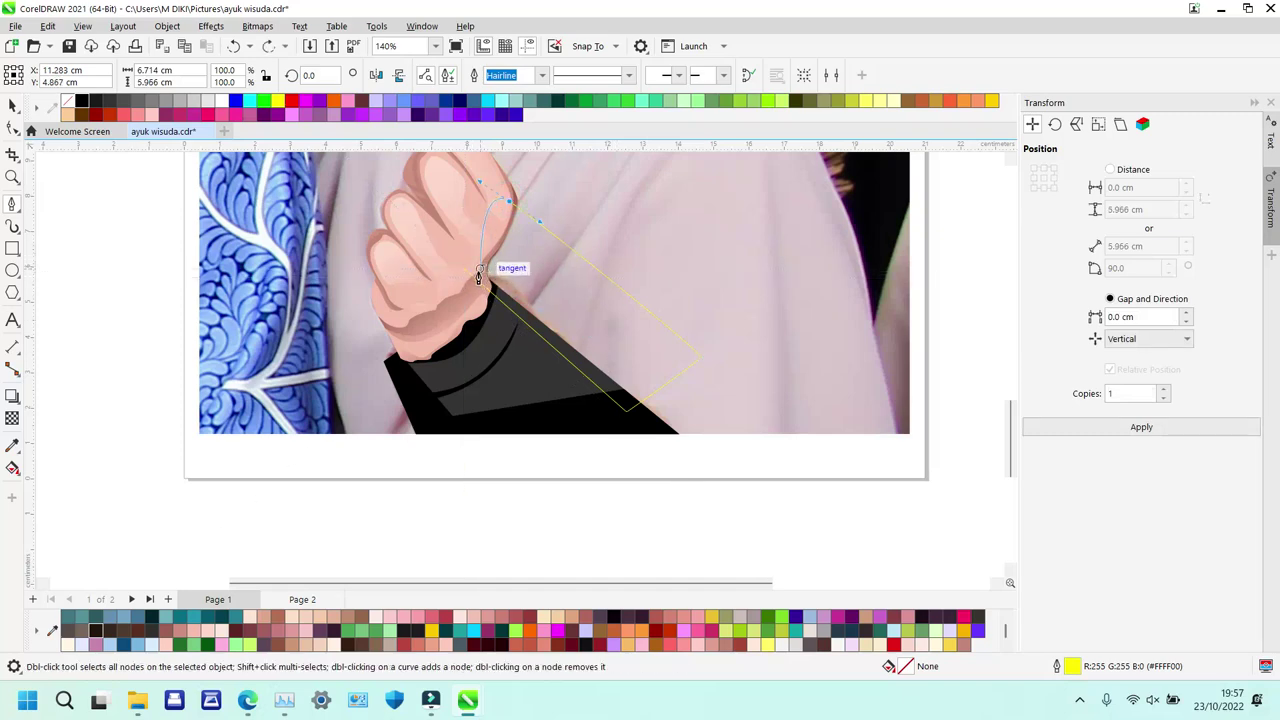
pyautogui.click(464, 270)
pyautogui.press('space')
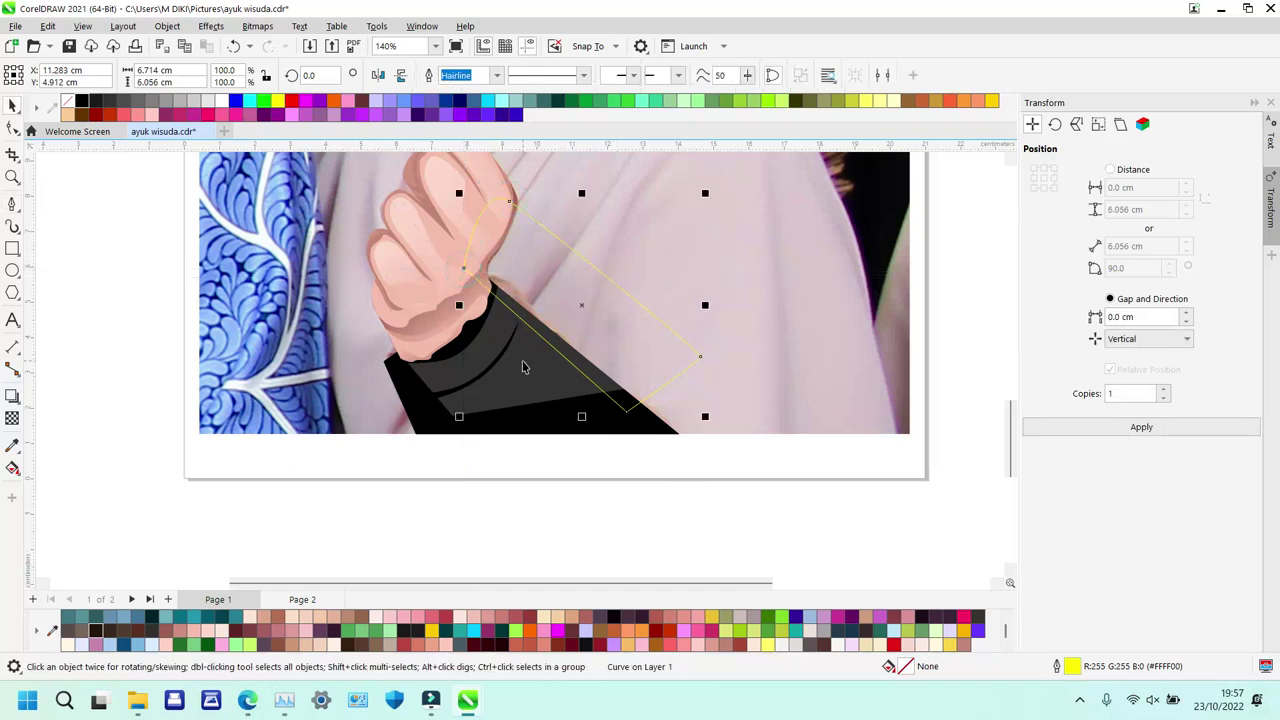
# Intersect the upper-edge shape with the sleeve, fill the resulting highlight with gray #4D4D4D, and delete the helper shape.
pyautogui.keyDown('shift'); pyautogui.click(523, 361); pyautogui.keyUp('shift')
pyautogui.hotkey('alt', 'i')
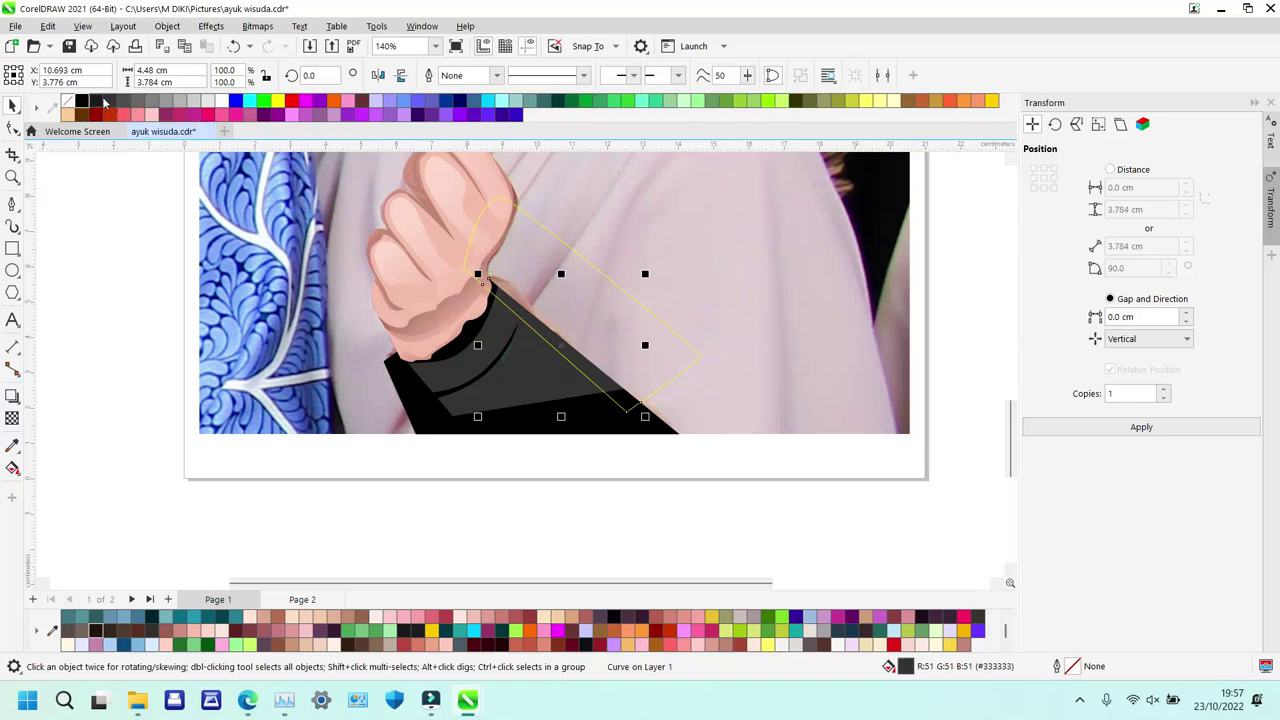
pyautogui.click(124, 101)
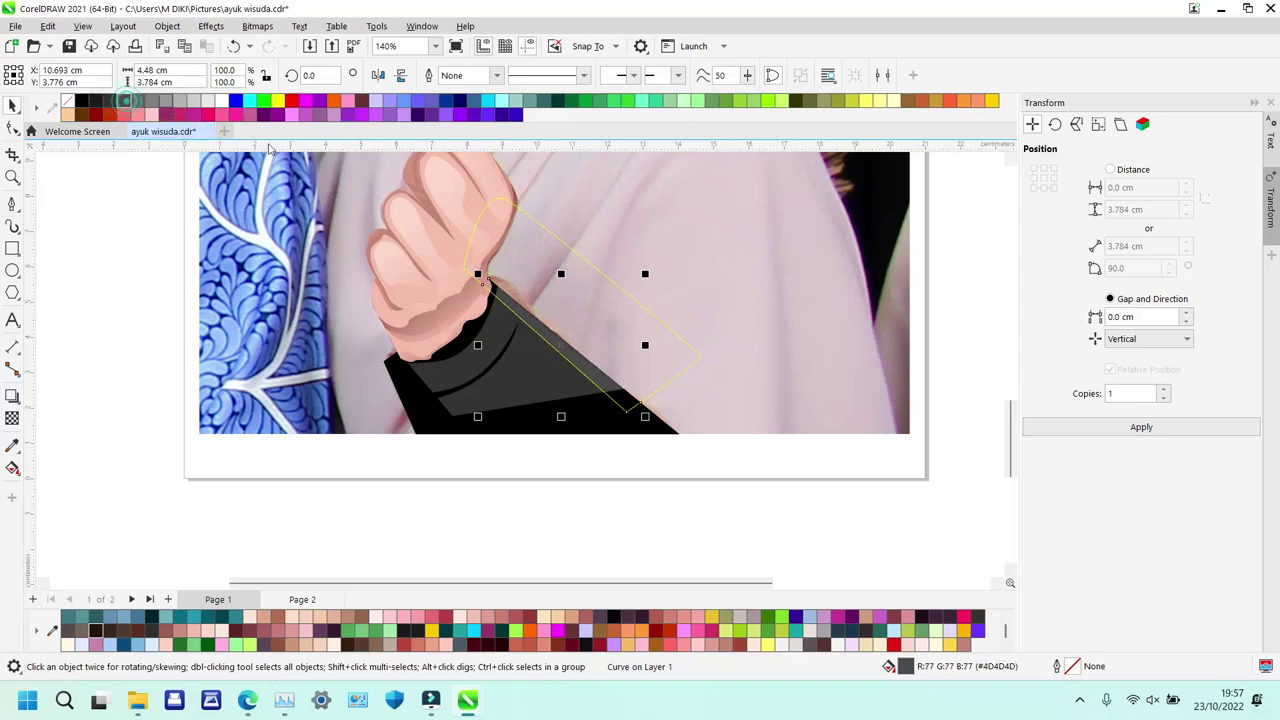
pyautogui.press('z')
pyautogui.scroll(-3, 540, 280)
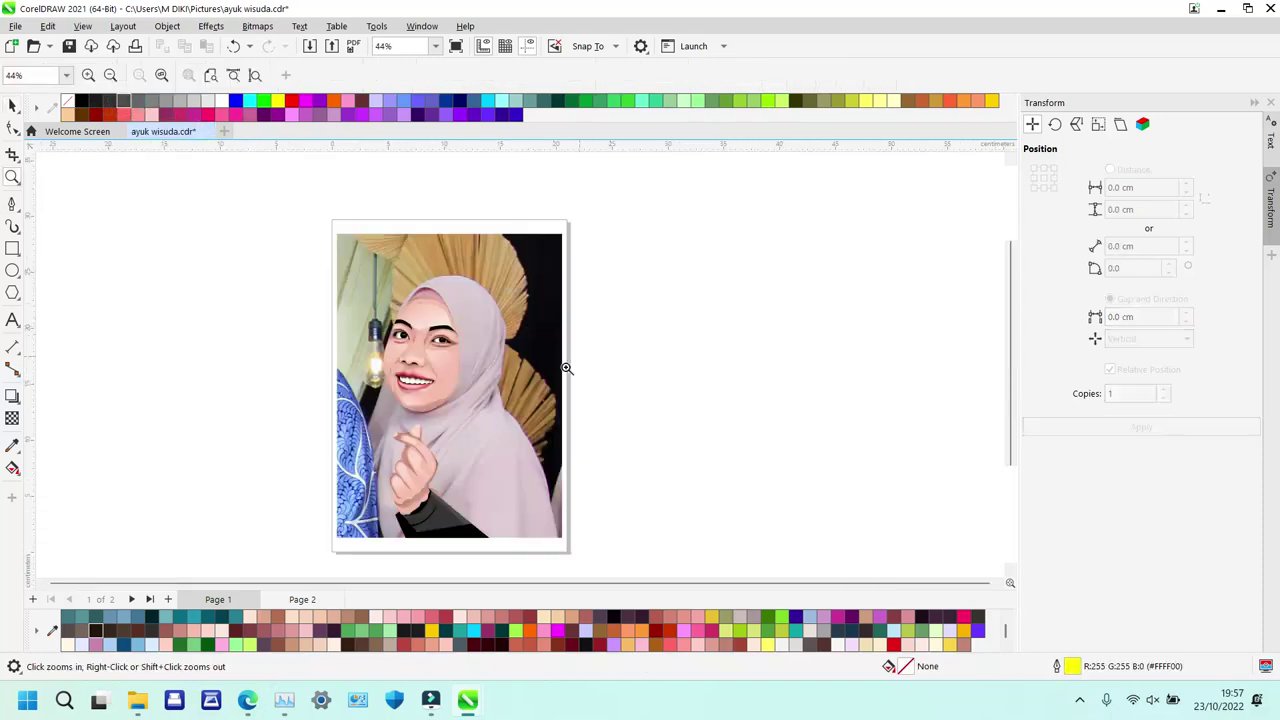
# Group the hand with all the sleeve pieces, and group the result with the face illustration.
pyautogui.press('space')
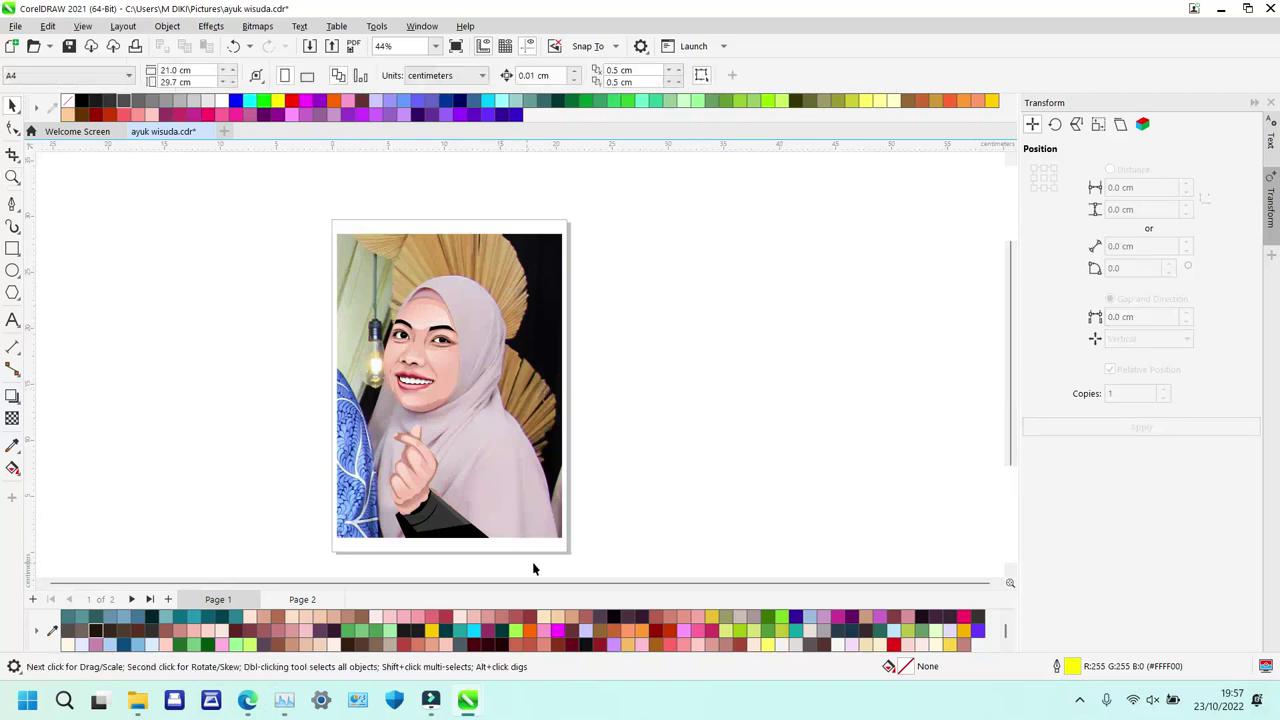
pyautogui.moveTo(331, 460); pyautogui.dragTo(347, 418)
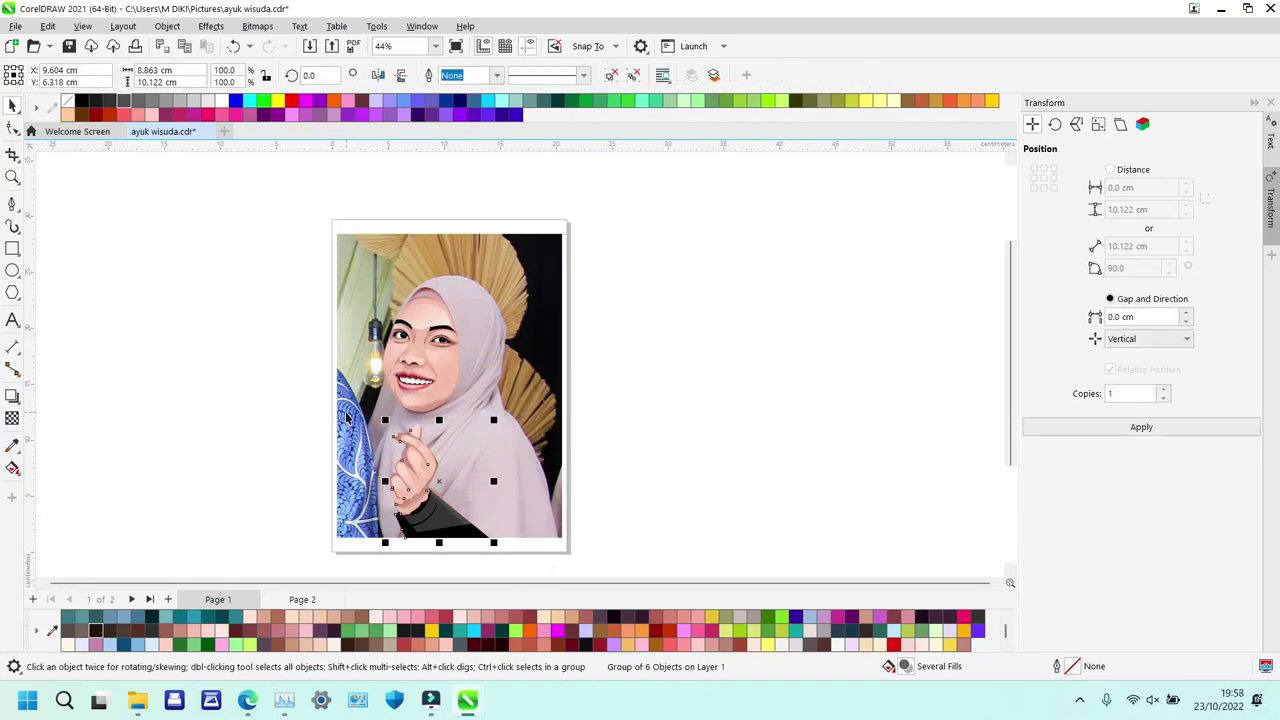
pyautogui.keyDown('shift'); pyautogui.click(452, 377); pyautogui.keyUp('shift')
pyautogui.hotkey('ctrl', 'g')
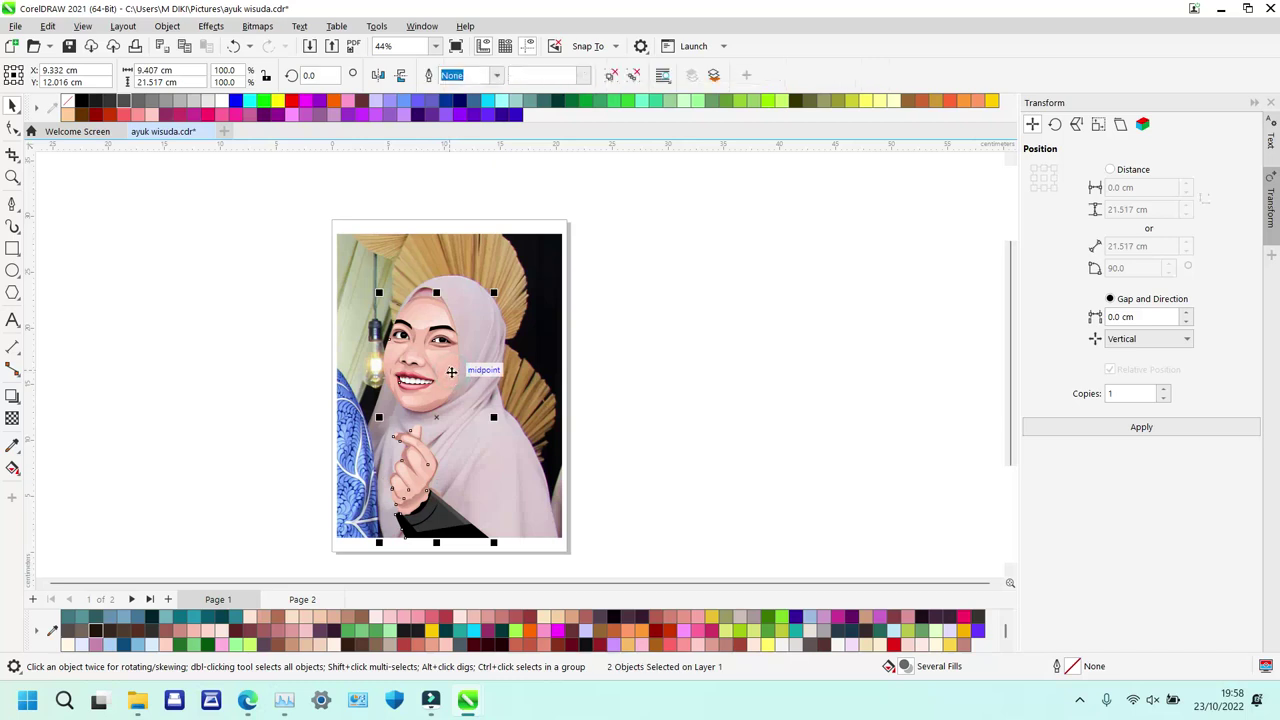
# Start tracing the inner headscarf above the forehead with the Pen tool.
pyautogui.press('z')
pyautogui.click(323, 280)
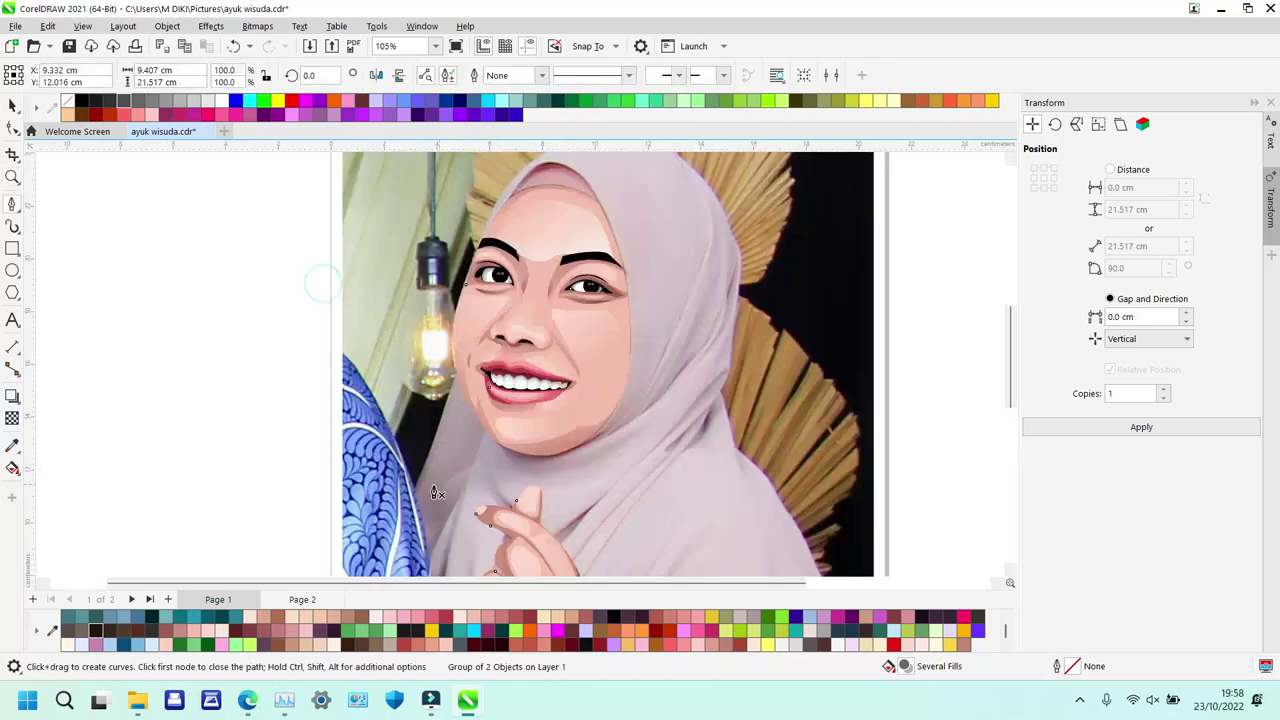
pyautogui.rightClick(537, 183)
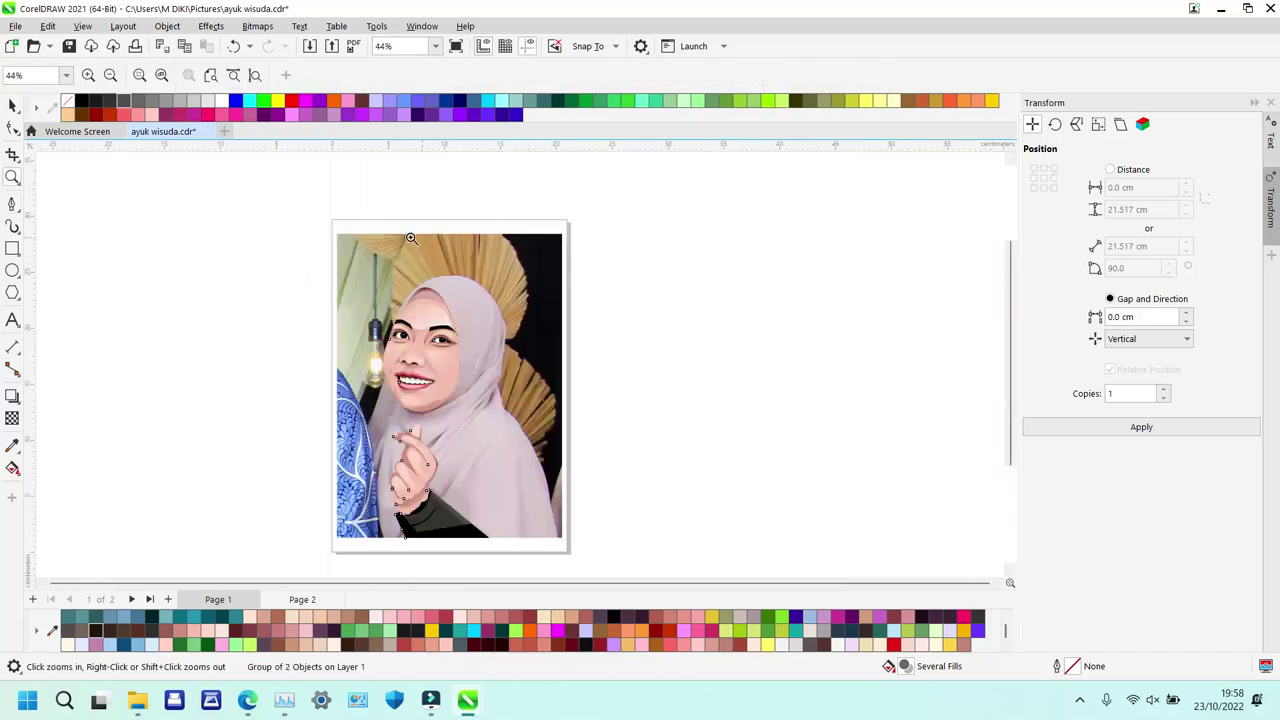
pyautogui.moveTo(390, 243); pyautogui.dragTo(481, 371)
pyautogui.moveTo(355, 258); pyautogui.dragTo(611, 425)
pyautogui.press('p')
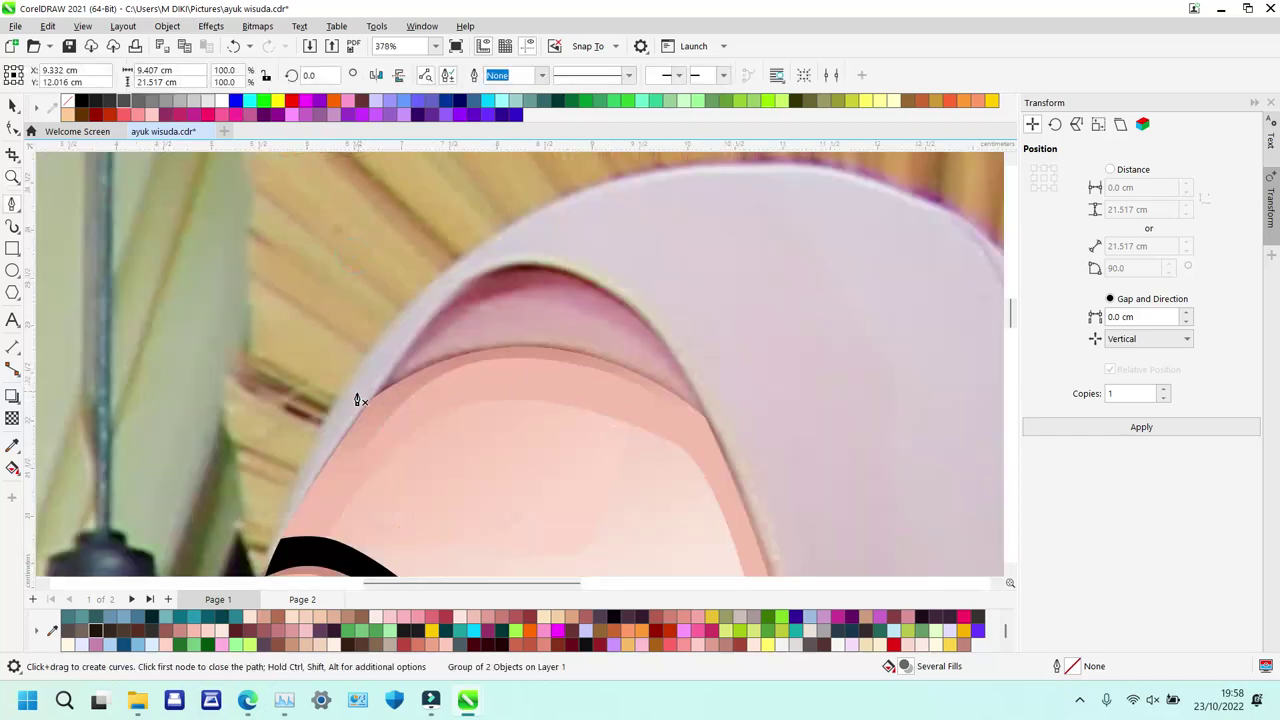
# Draw a closed Pen shape about 3.5 × 1.65 cm over the inner cap between the forehead and the hijab edge.
pyautogui.click(373, 402)
pyautogui.moveTo(490, 270); pyautogui.dragTo(545, 251)
pyautogui.moveTo(639, 312); pyautogui.dragTo(662, 338)
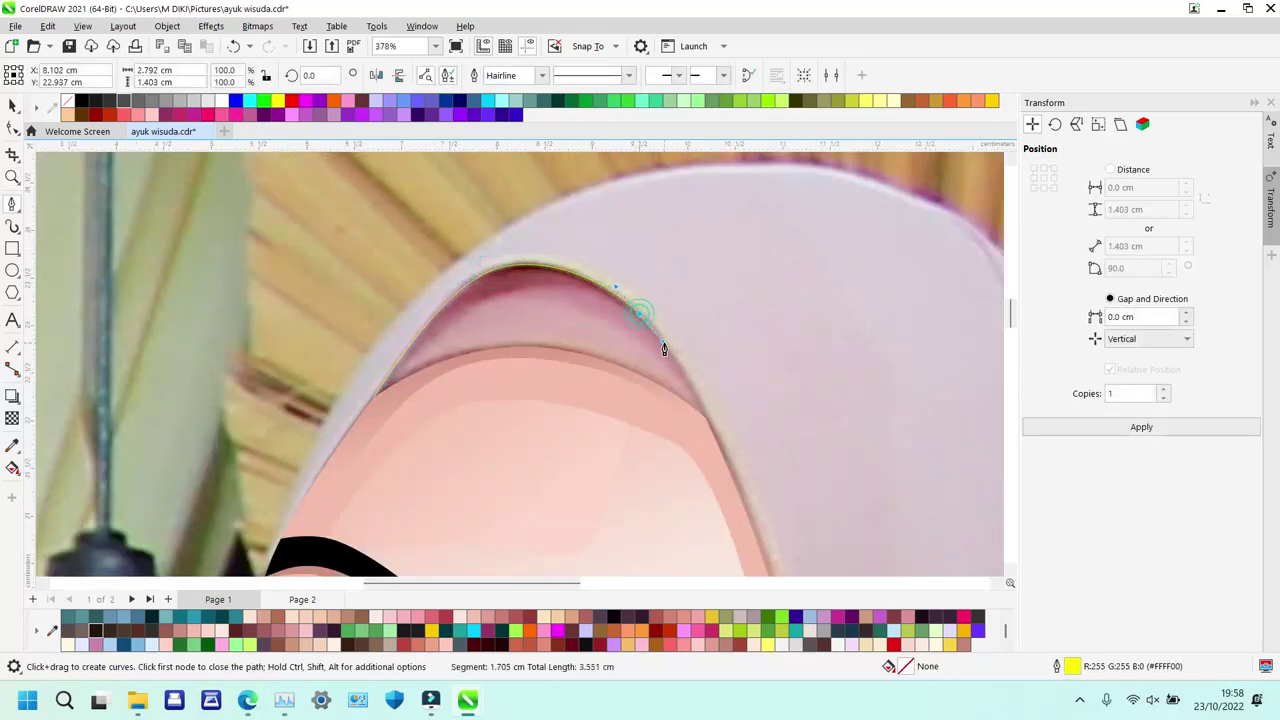
pyautogui.click(708, 422)
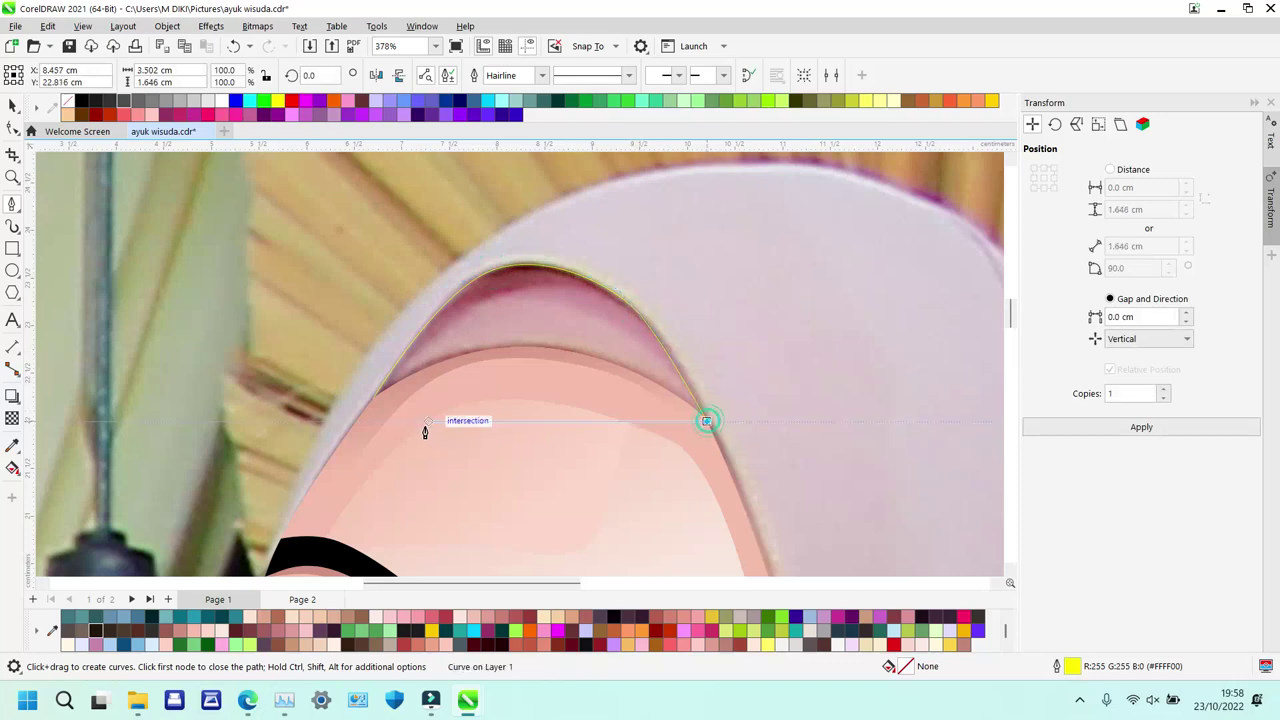
pyautogui.click(375, 397)
# Draw a Pen curve that outlines a curved highlight band across the inner cap and loops around outside the cap shape to close.
pyautogui.click(730, 369)
pyautogui.moveTo(551, 291); pyautogui.dragTo(477, 295)
pyautogui.click(438, 344)
pyautogui.moveTo(593, 346); pyautogui.dragTo(640, 368)
pyautogui.click(738, 412)
pyautogui.click(742, 470)
pyautogui.click(358, 465)
pyautogui.moveTo(265, 372); pyautogui.dragTo(320, 300)
pyautogui.moveTo(497, 252); pyautogui.dragTo(596, 284)
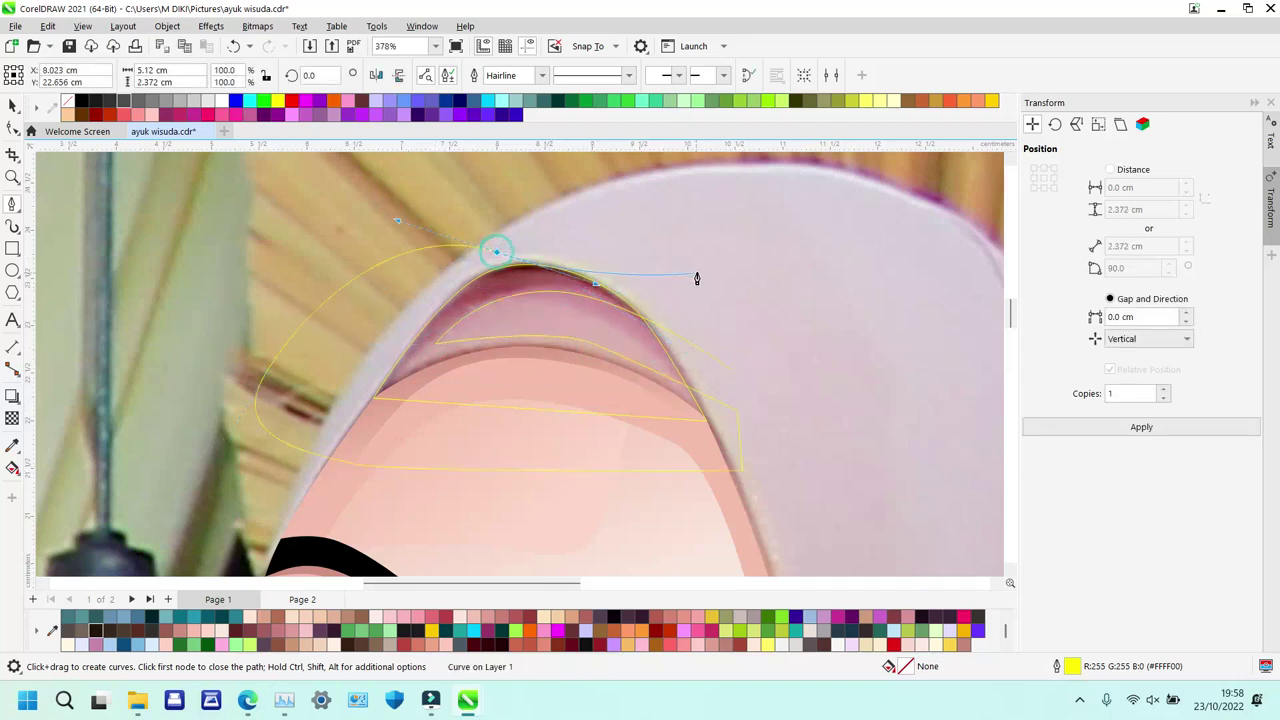
pyautogui.click(728, 224)
pyautogui.click(728, 364)
# Intersect the looping curve with the inner cap shape and delete the leftover outside the cap.
pyautogui.press('space')
pyautogui.hotkey('alt', 'i')
pyautogui.click(717, 269)
pyautogui.press('Delete')
# Try to fill the inner cap shape with R13 G0 B12 and its highlight band with R74 G49 B68.
pyautogui.click(513, 278)
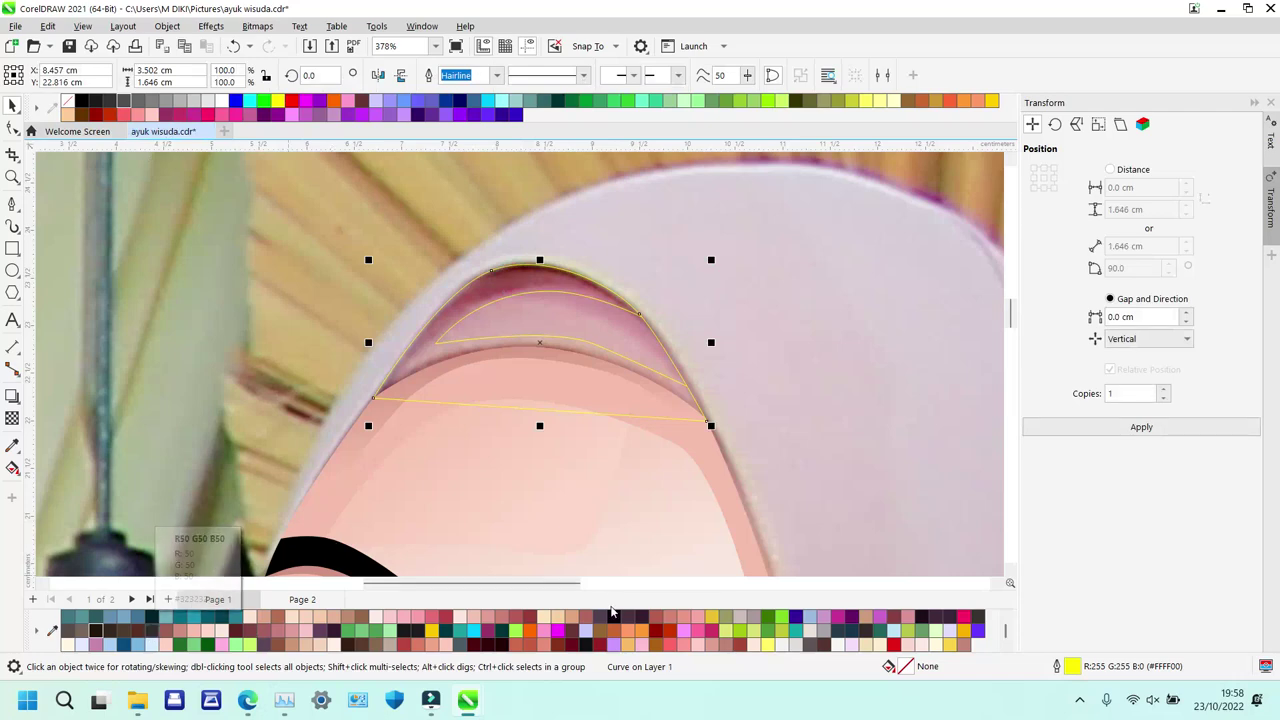
pyautogui.click(613, 616)
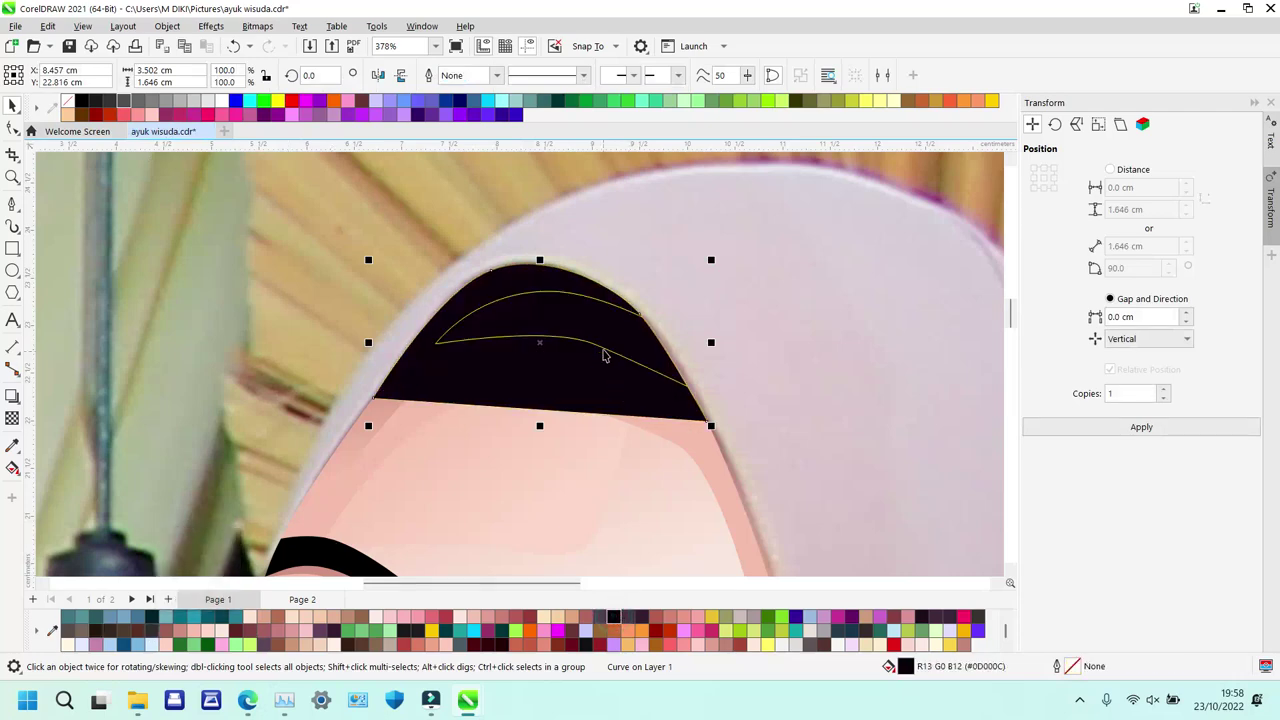
pyautogui.click(600, 318)
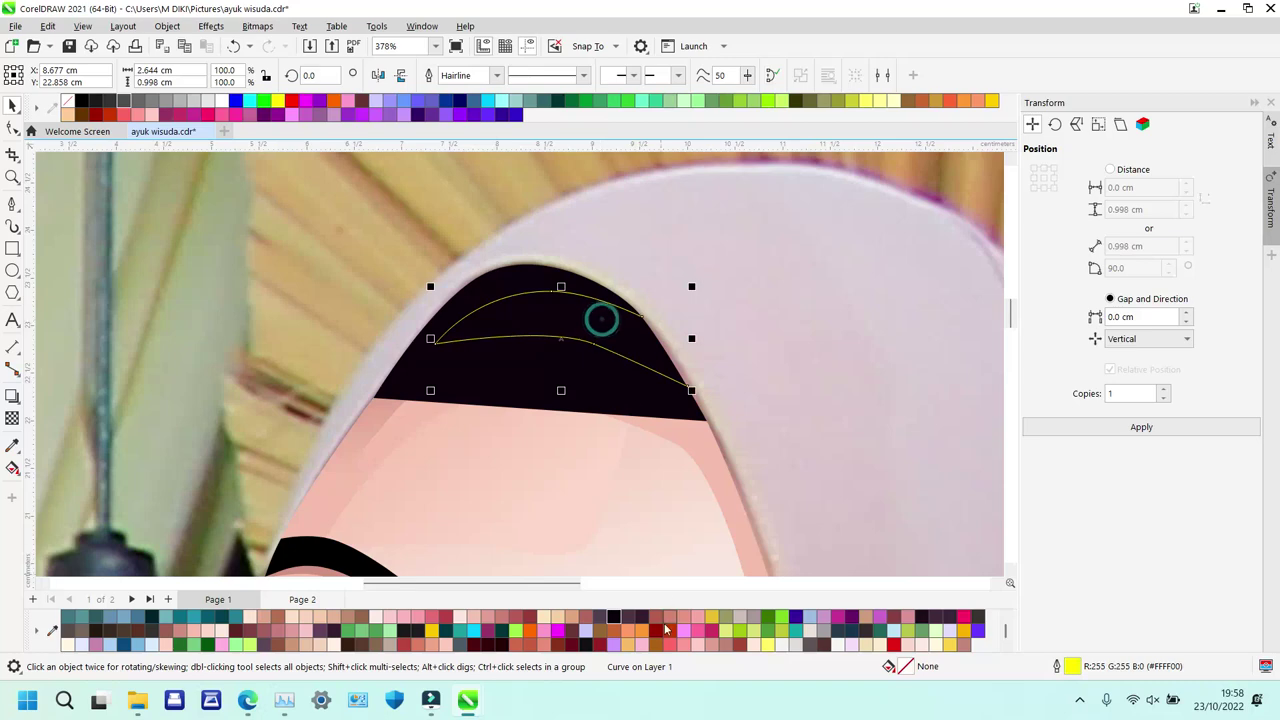
pyautogui.click(600, 616)
pyautogui.press('x')
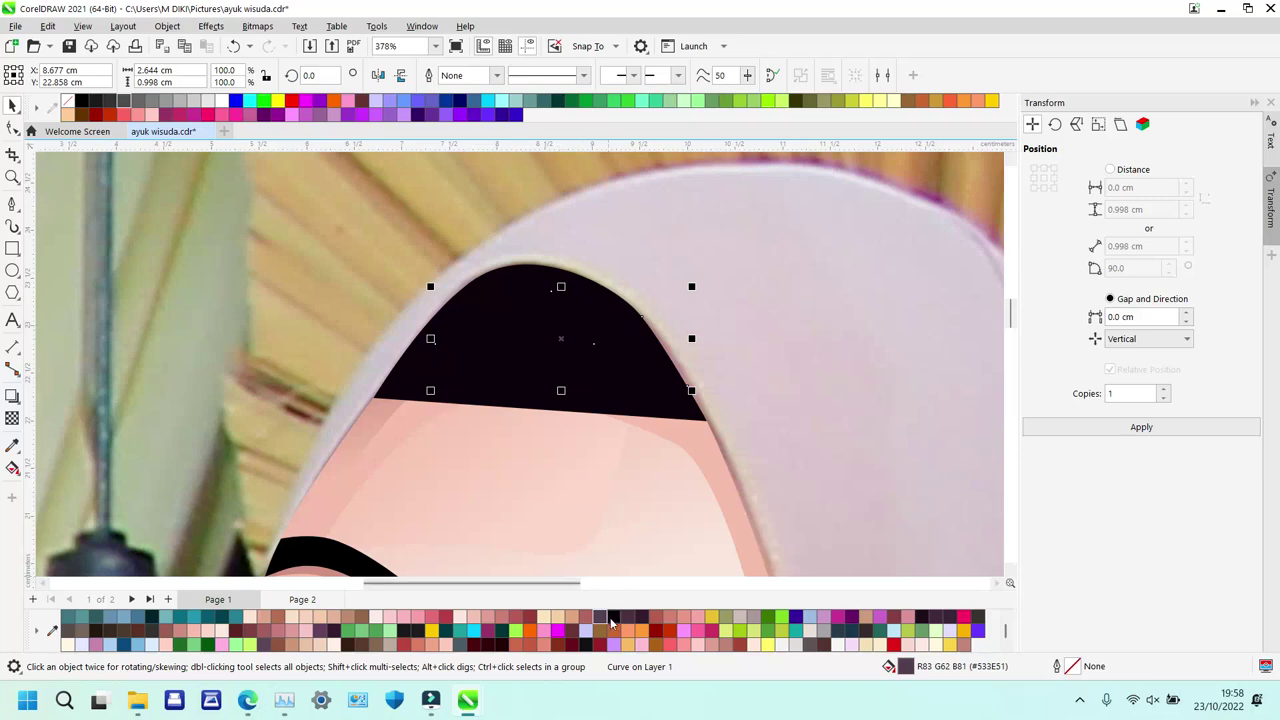
pyautogui.click(626, 616)
pyautogui.moveTo(536, 325); pyautogui.dragTo(705, 347)
# Undo the fill trials on the inner cap shape and its highlight band.
pyautogui.hotkey('ctrl', 'z')
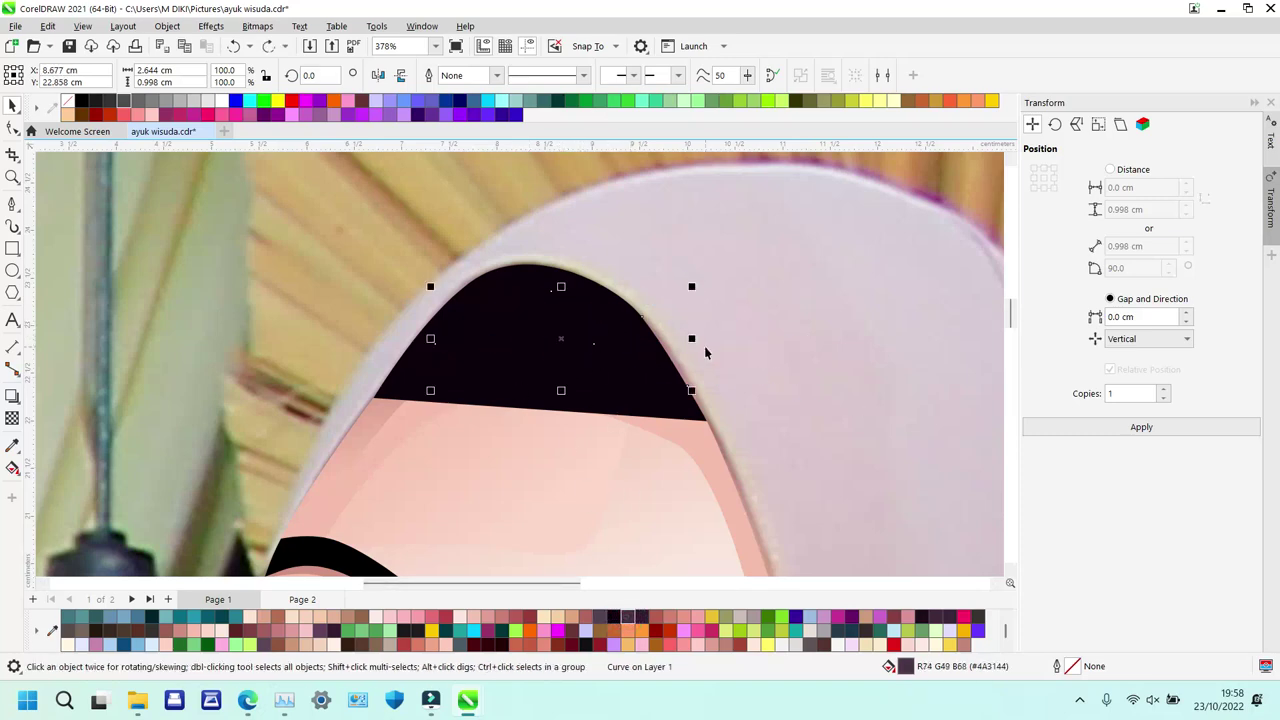
pyautogui.hotkey('ctrl', 'z')
pyautogui.hotkey('ctrl', 'z')
pyautogui.hotkey('ctrl', 'z')
pyautogui.hotkey('ctrl', 'z')
pyautogui.hotkey('ctrl', 'z')
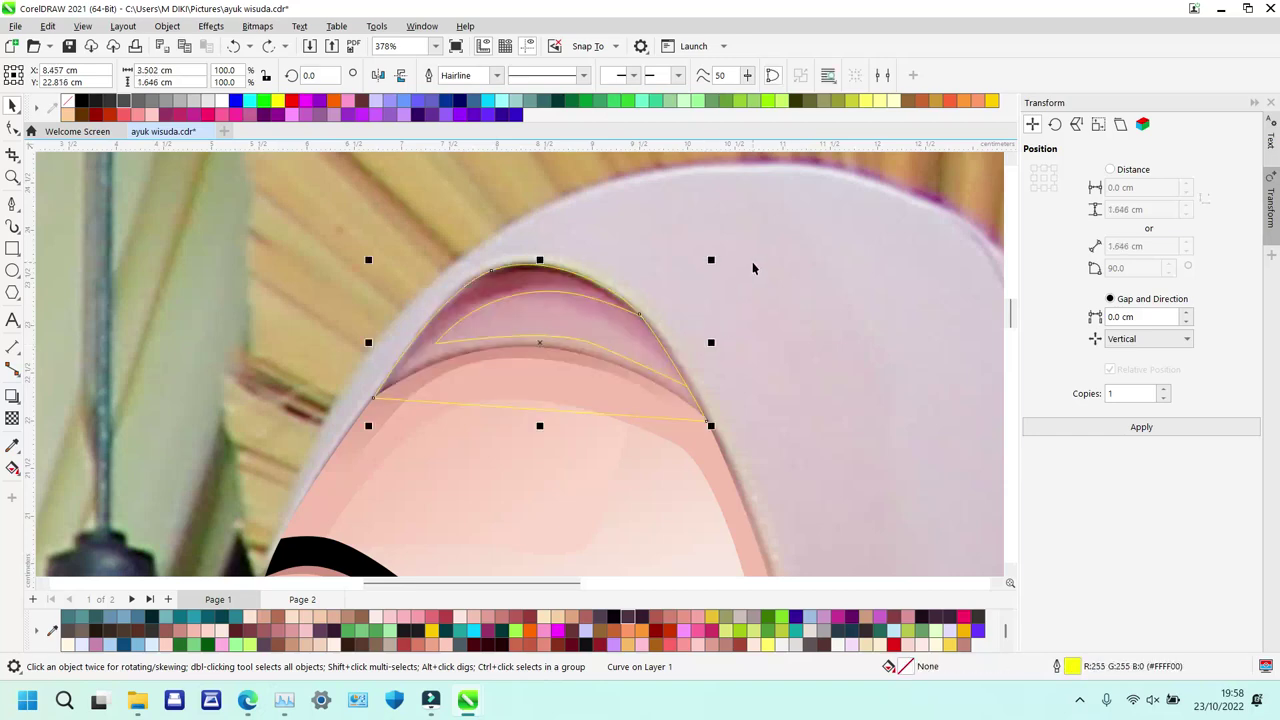
# Continue the open highlight band curve with the Pen tool beyond the cap's right edge and close it.
pyautogui.press('F10')
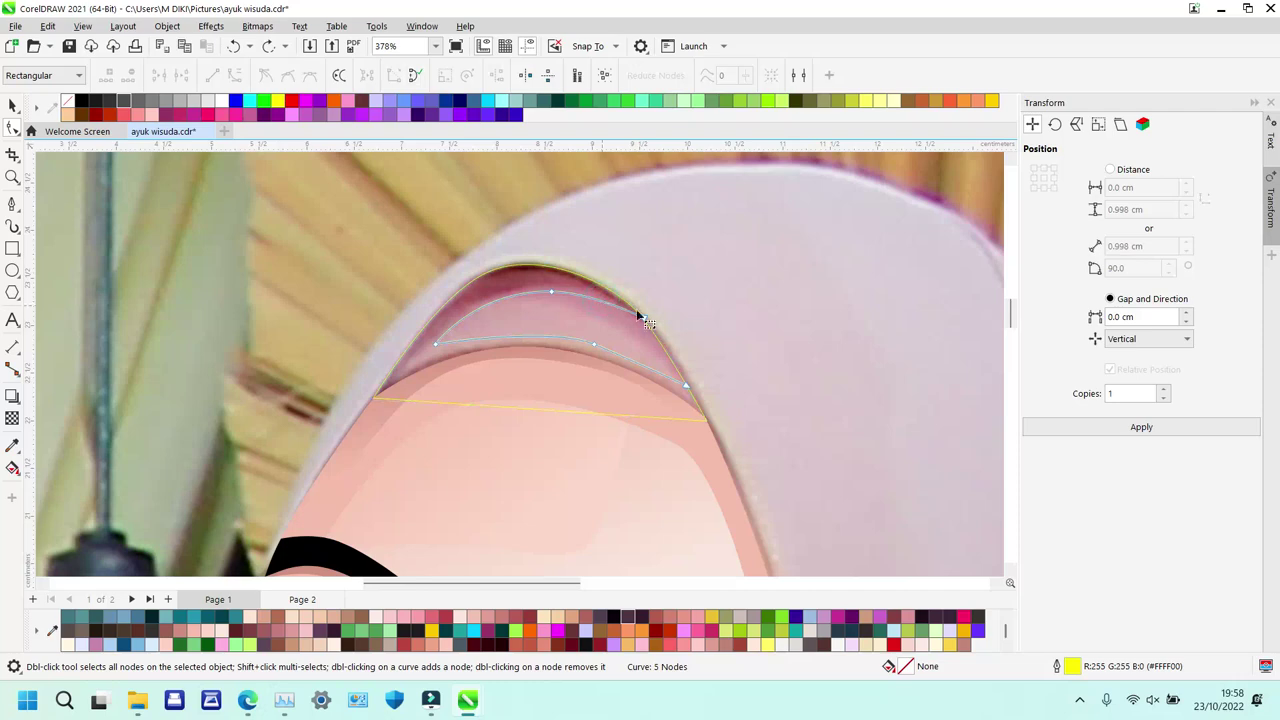
pyautogui.press('F5')
pyautogui.click(643, 318)
pyautogui.click(755, 349)
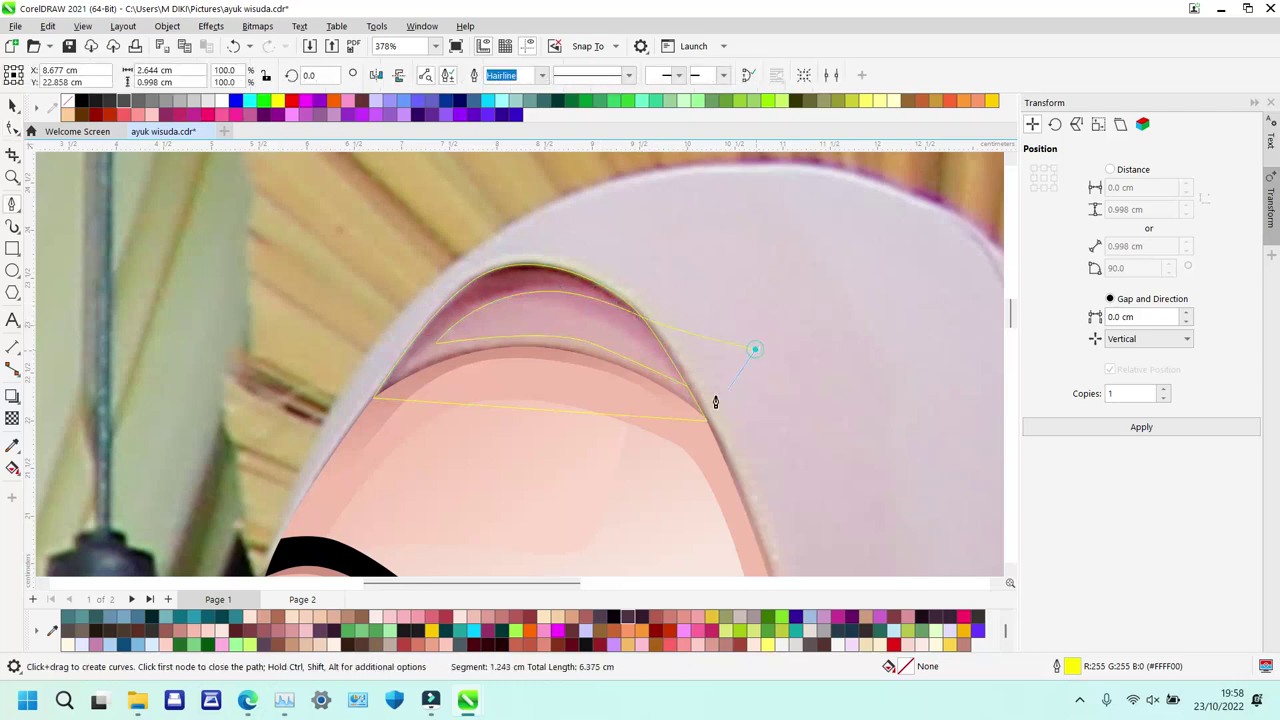
pyautogui.click(687, 390)
pyautogui.press('space')
# Try to intersect the closed highlight band with the skin group, and undo the accidental displacement of the band.
pyautogui.keyDown('shift'); pyautogui.click(543, 402); pyautogui.keyUp('shift')
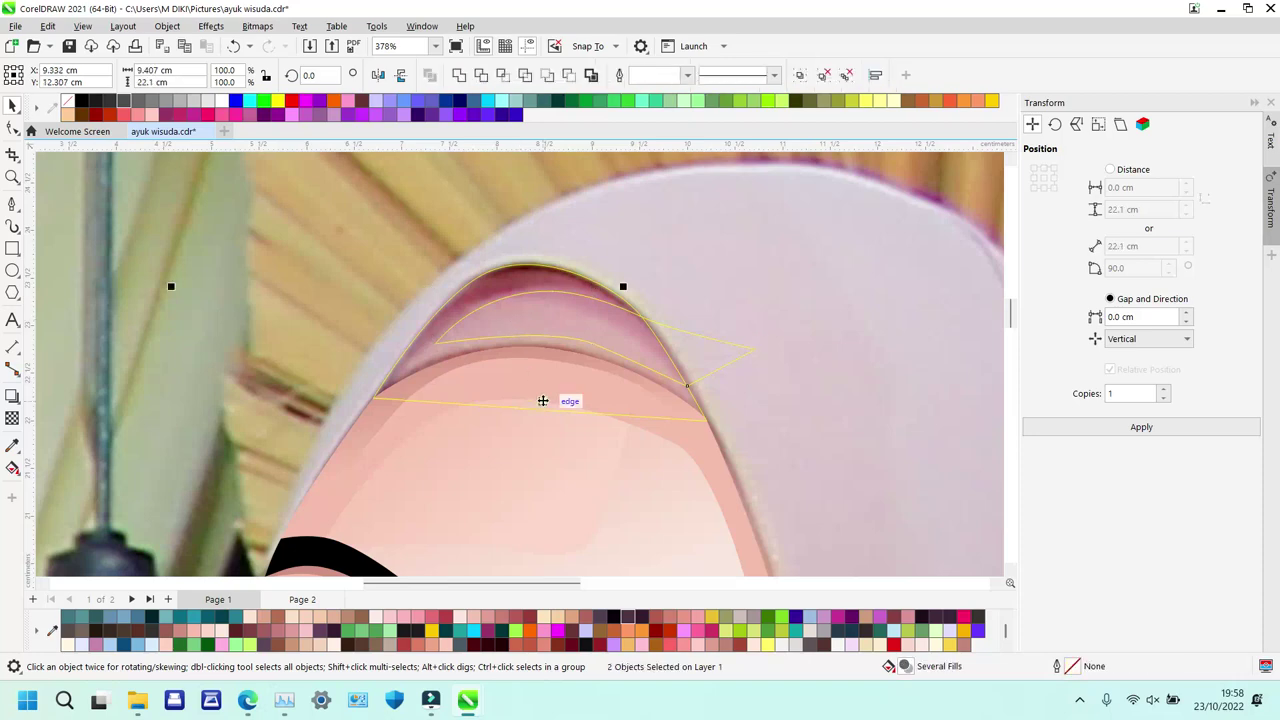
pyautogui.hotkey('alt', 'i')
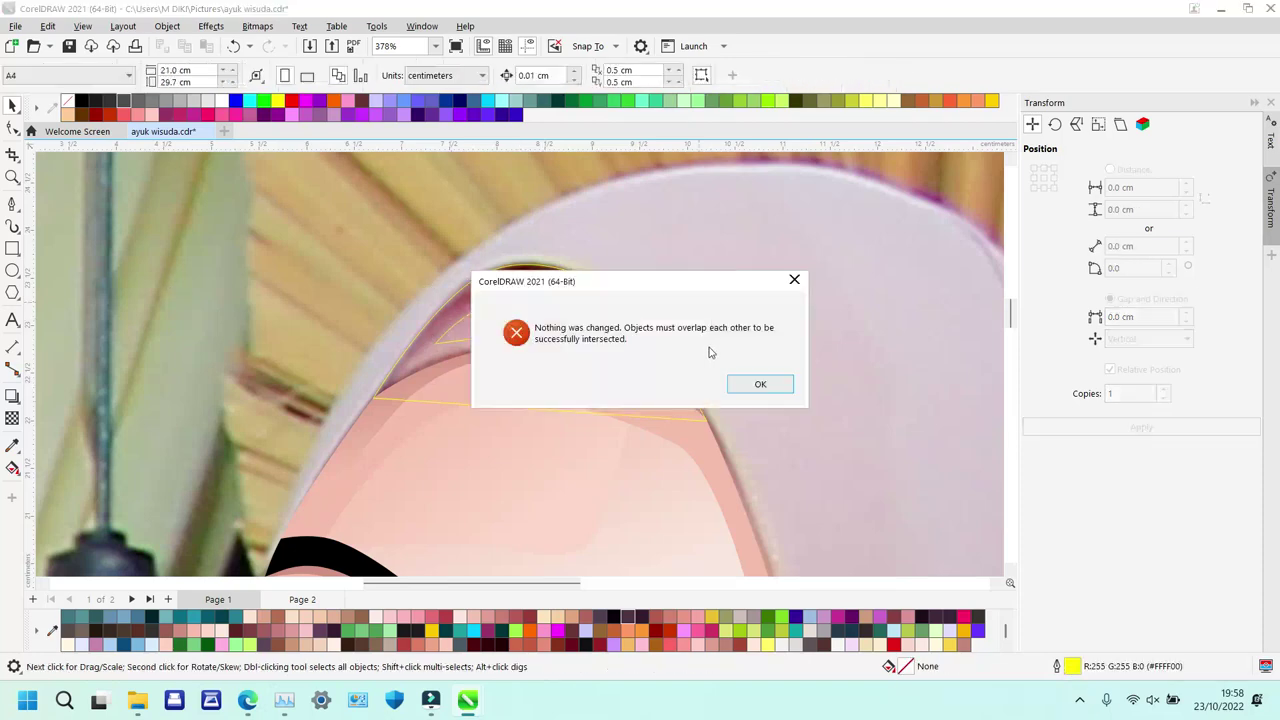
pyautogui.click(793, 284)
pyautogui.click(780, 334)
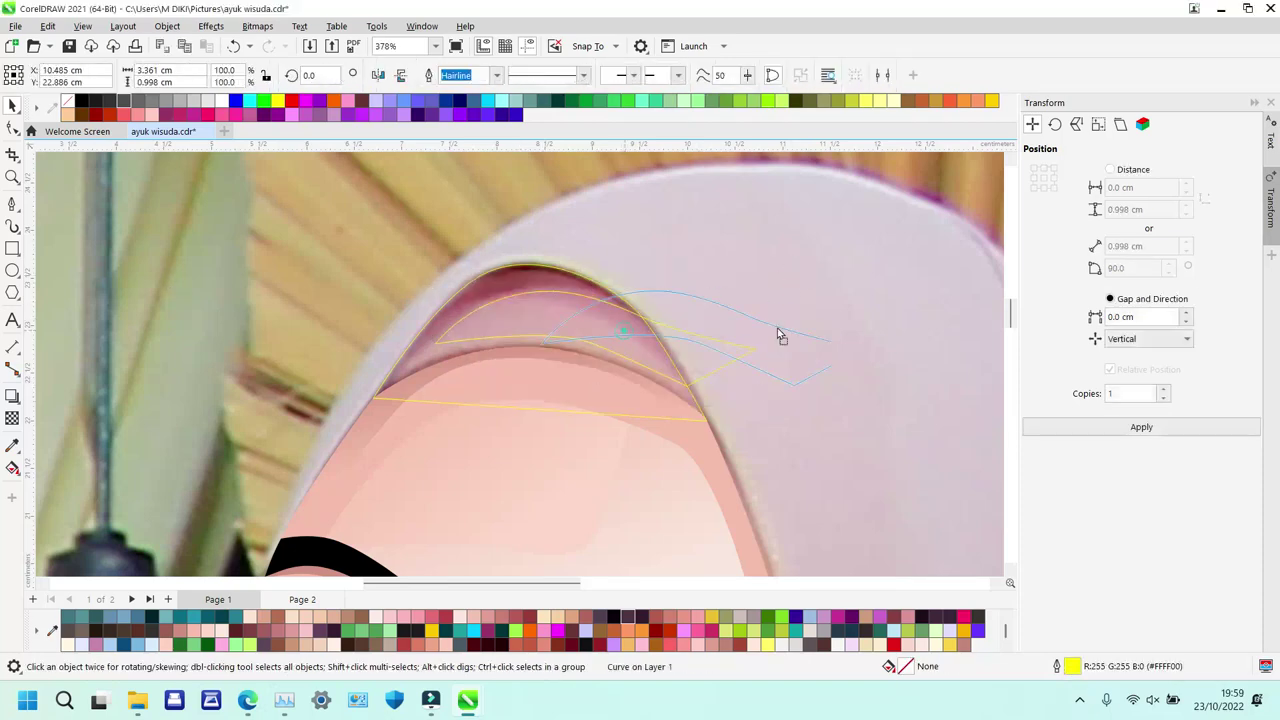
pyautogui.hotkey('ctrl', 'z')
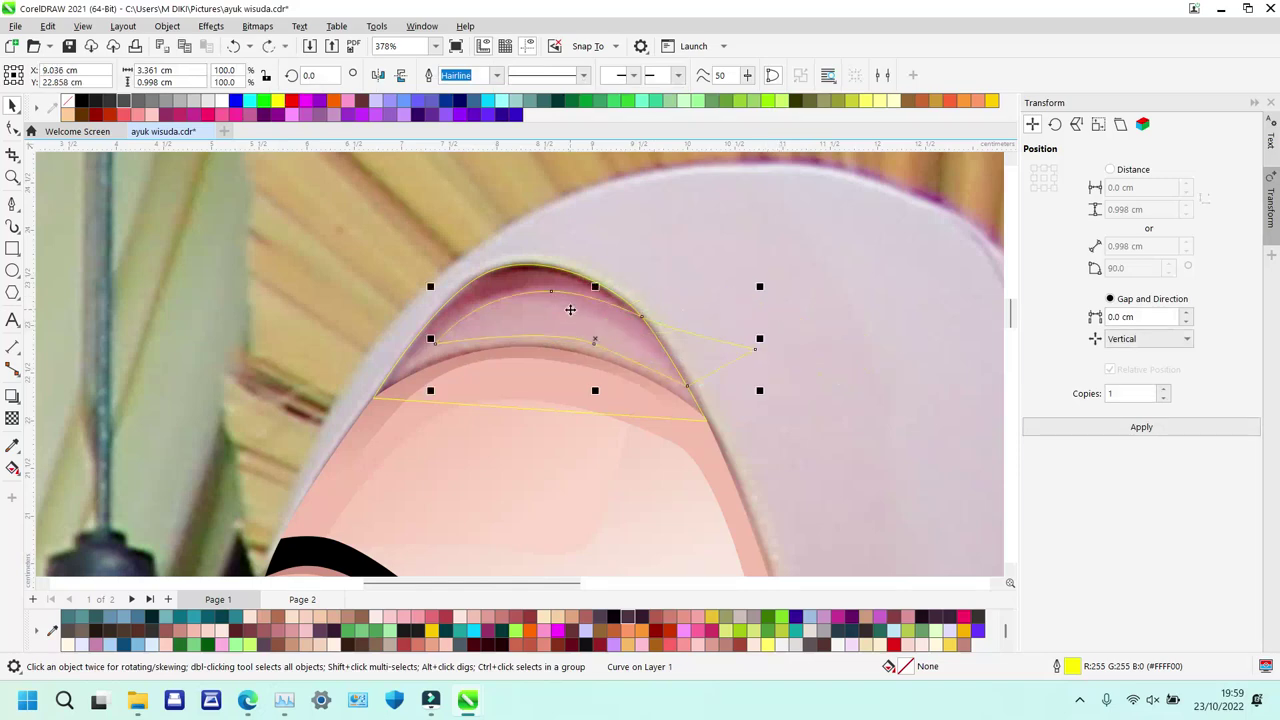
# Intersect the highlight band with the inner cap shape and delete the original band that extends past the cap.
pyautogui.keyDown('shift'); pyautogui.click(538, 280); pyautogui.keyUp('shift')
pyautogui.hotkey('alt', 'i')
pyautogui.click(725, 350)
pyautogui.press('Delete')
# Fill the inner cap shape with black and its highlight band with dark grey R51 G51 B51, both without an outline.
pyautogui.click(570, 320)
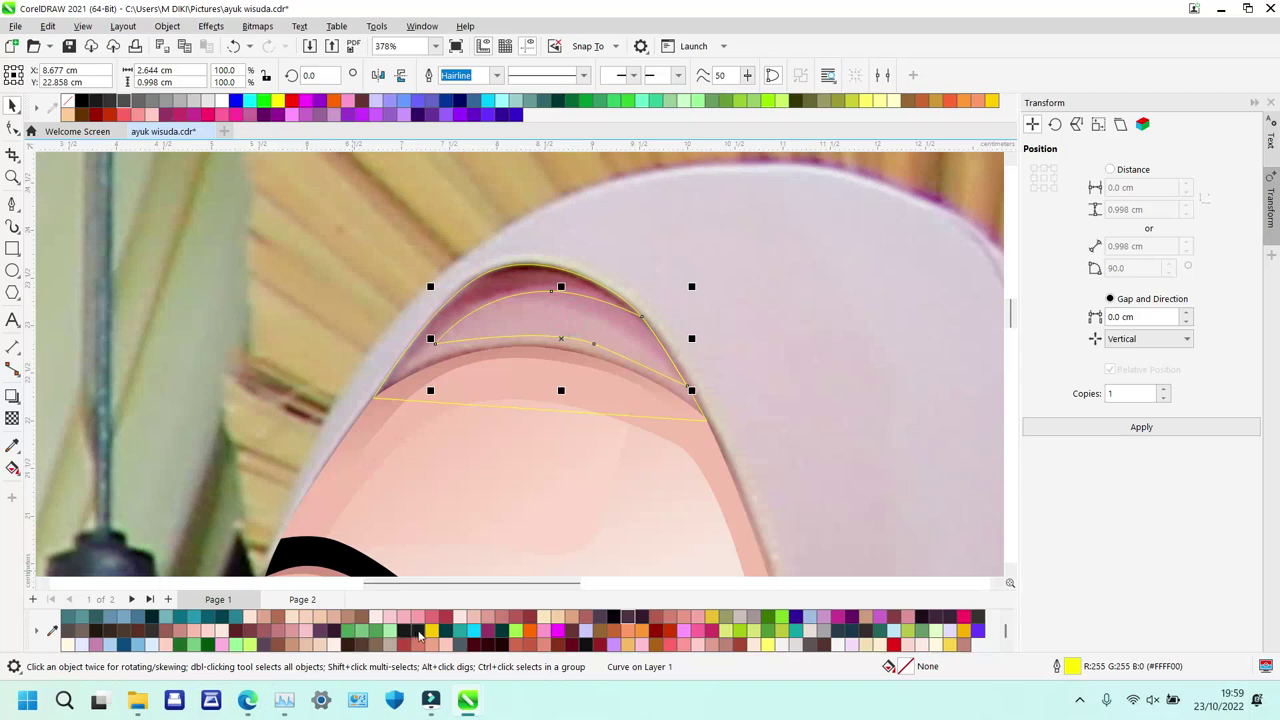
pyautogui.click(490, 648)
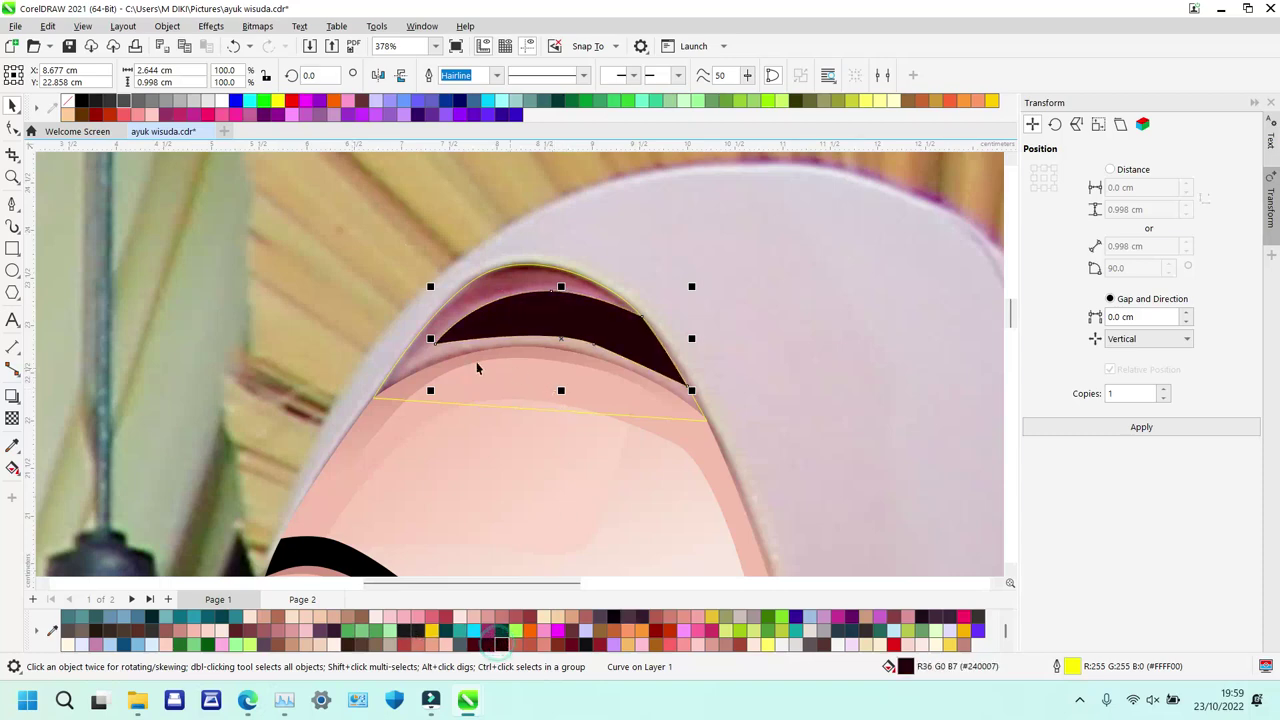
pyautogui.click(410, 361)
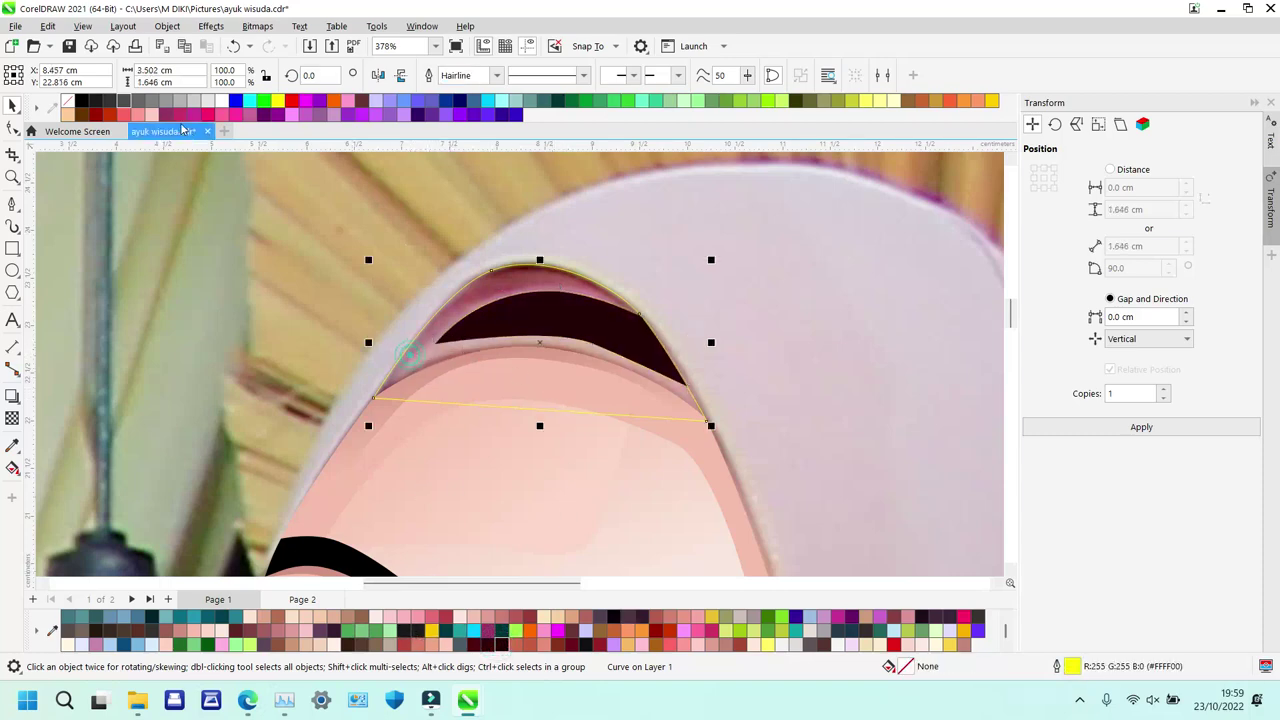
pyautogui.click(81, 101)
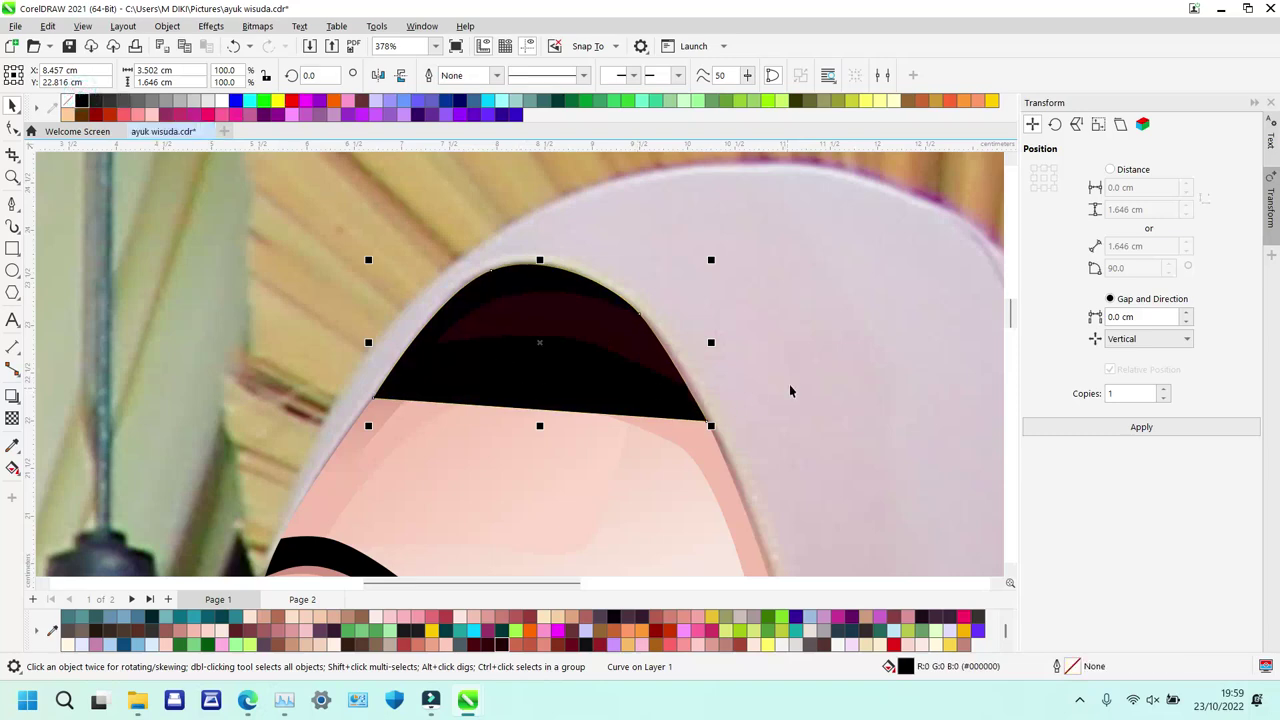
pyautogui.doubleClick(588, 317)
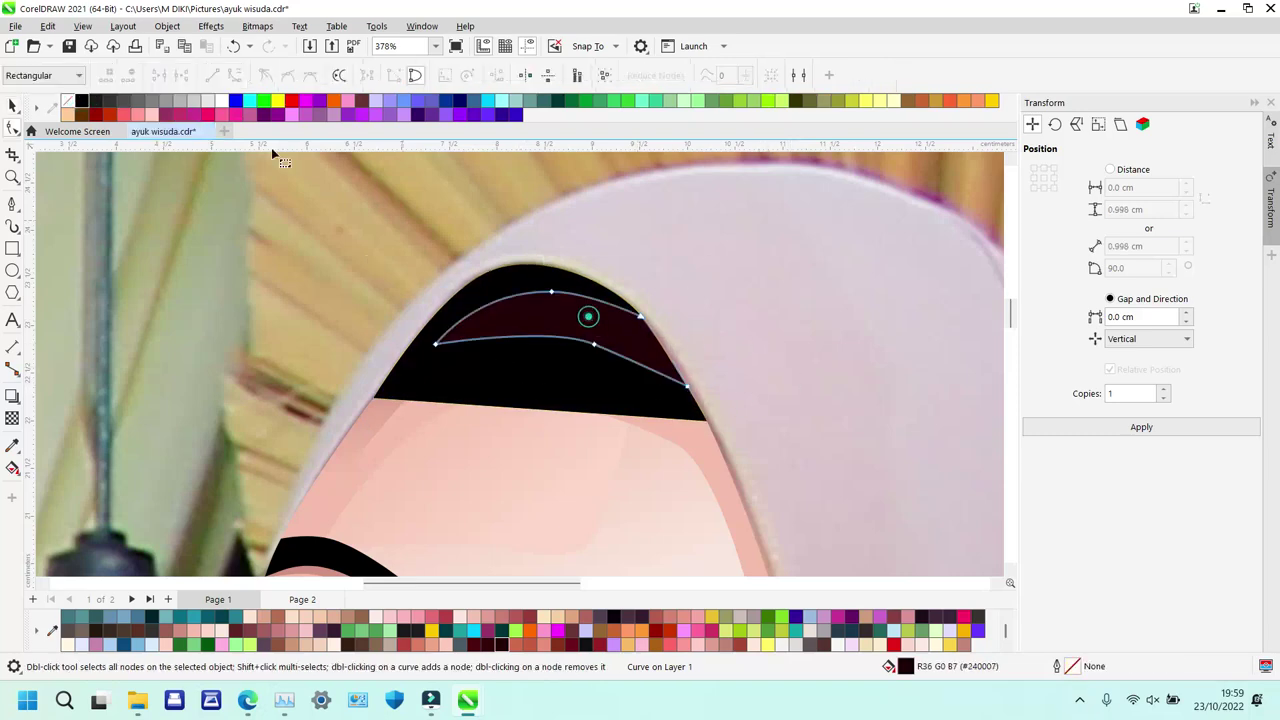
pyautogui.click(106, 103)
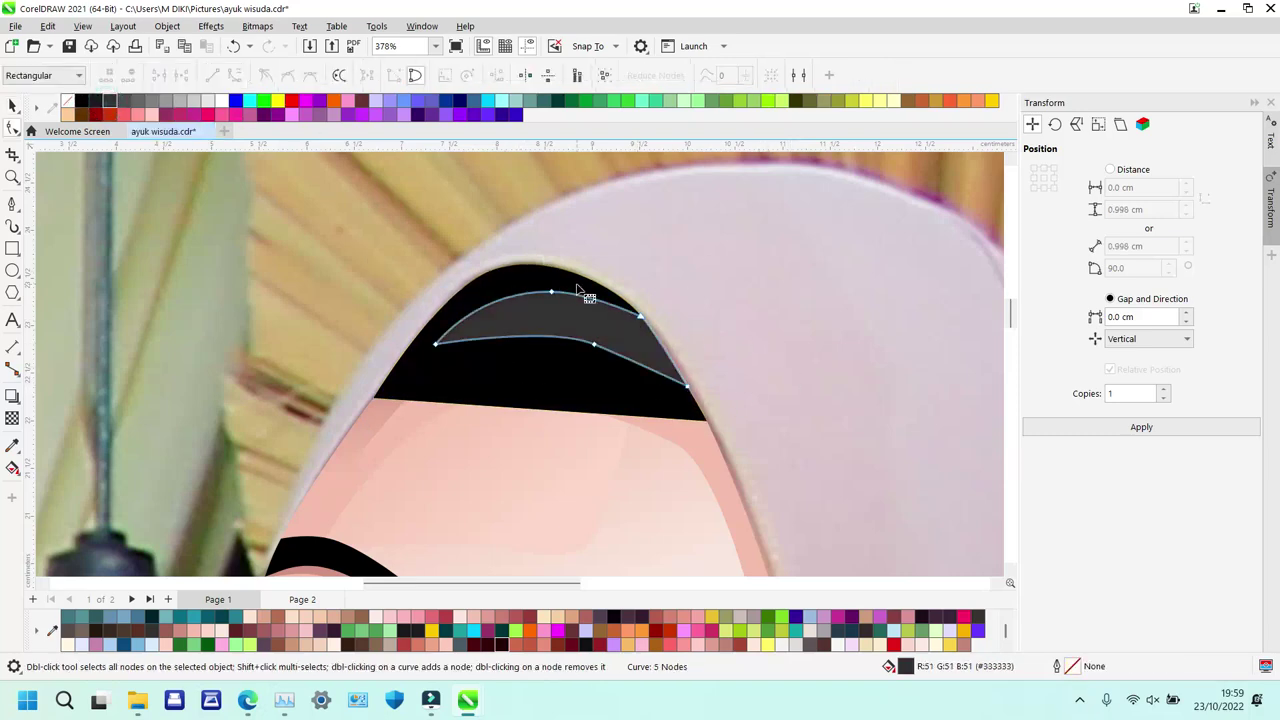
# Bring the skin group in front of the inner cap shapes.
pyautogui.click(479, 481)
pyautogui.press('space')
pyautogui.click(479, 481)
pyautogui.hotkey('shift', 'pageup')
pyautogui.press('z')
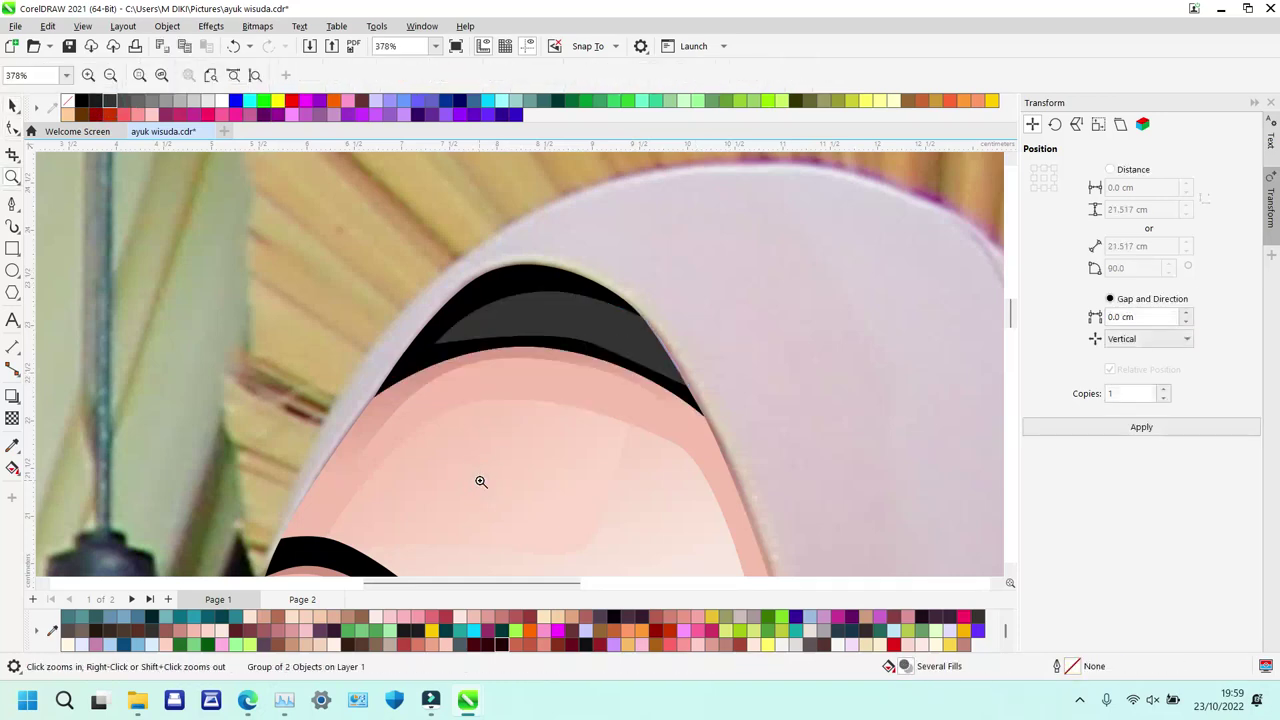
pyautogui.rightClick(480, 481)
pyautogui.rightClick(562, 327)
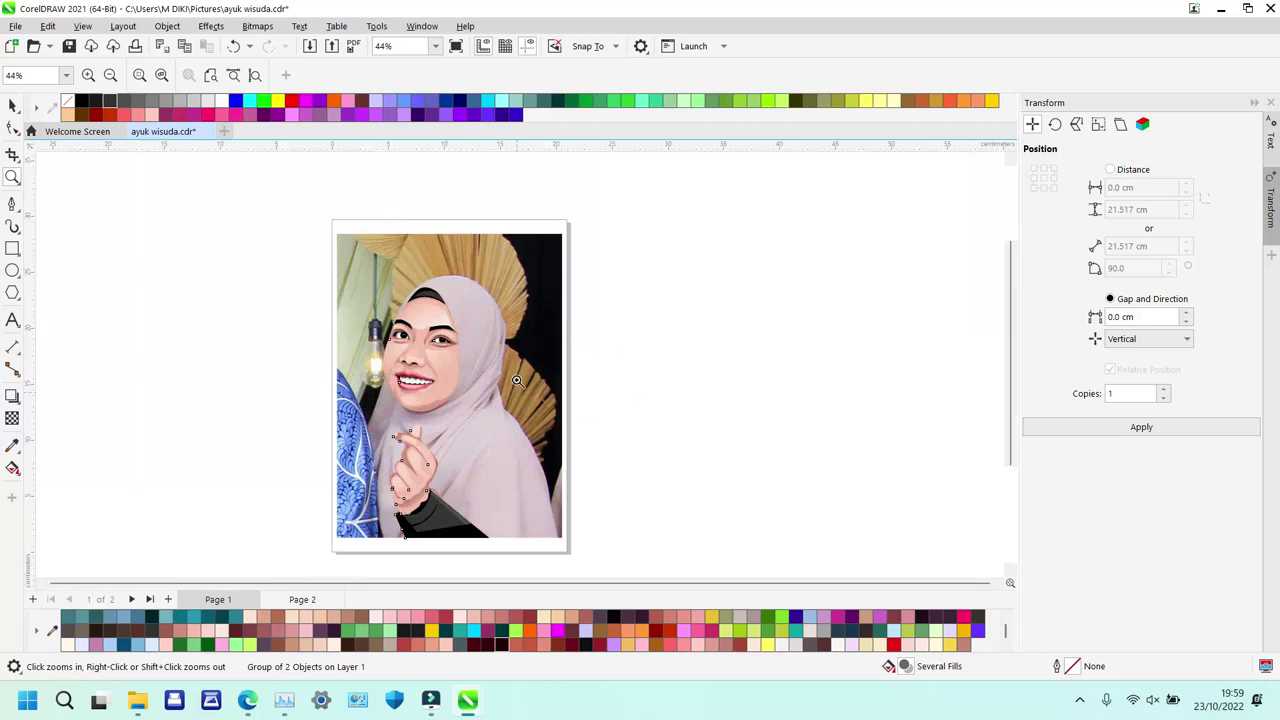
pyautogui.moveTo(317, 308); pyautogui.dragTo(670, 555)
pyautogui.press('space')
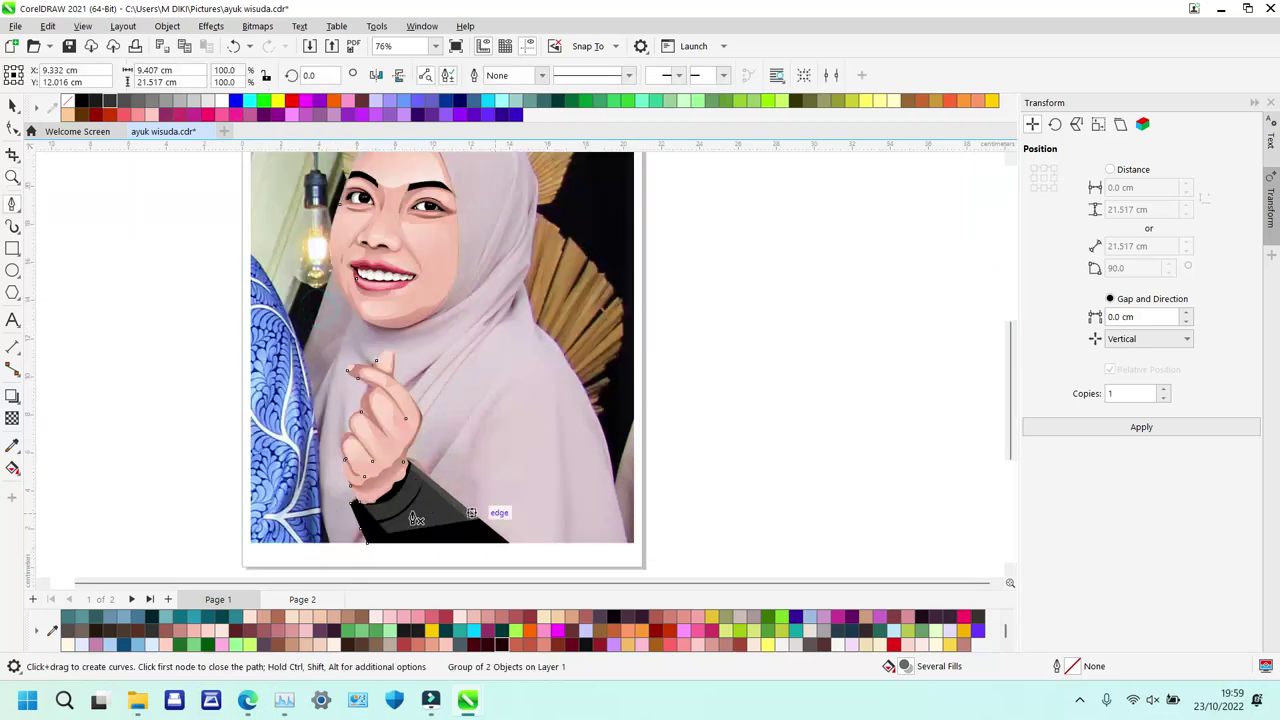
pyautogui.click(263, 550)
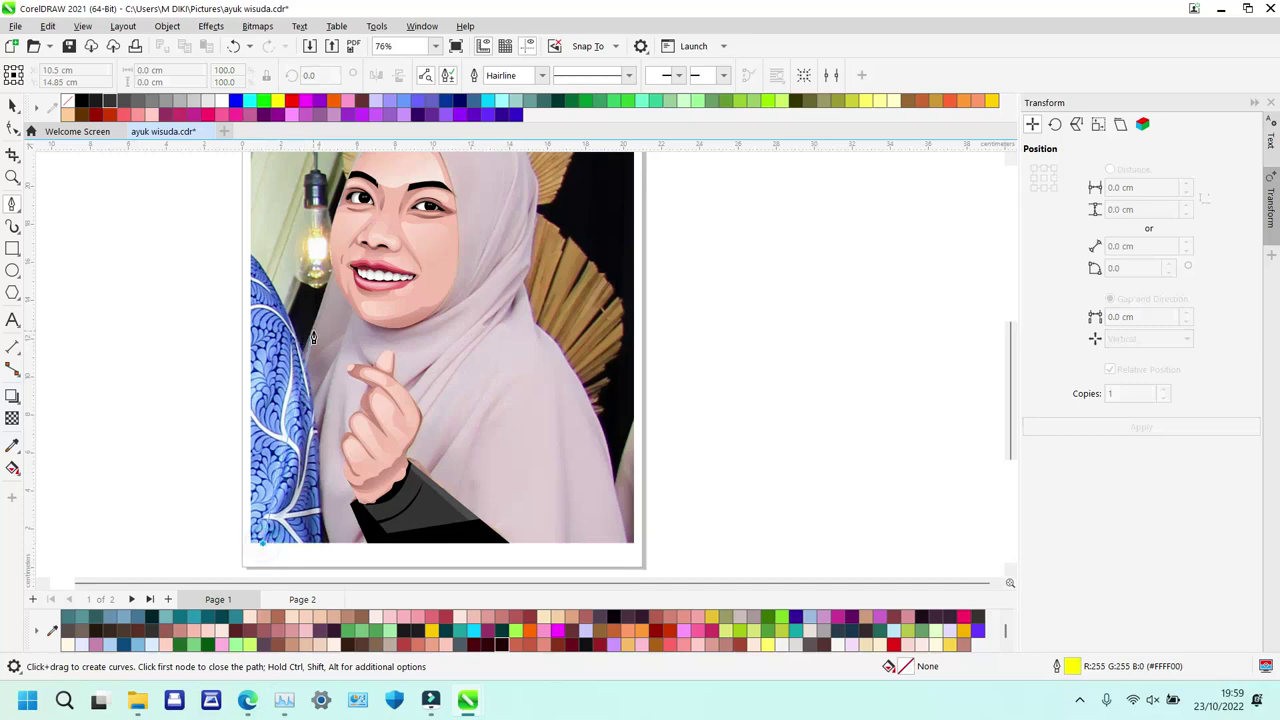
pyautogui.moveTo(323, 313); pyautogui.dragTo(335, 280)
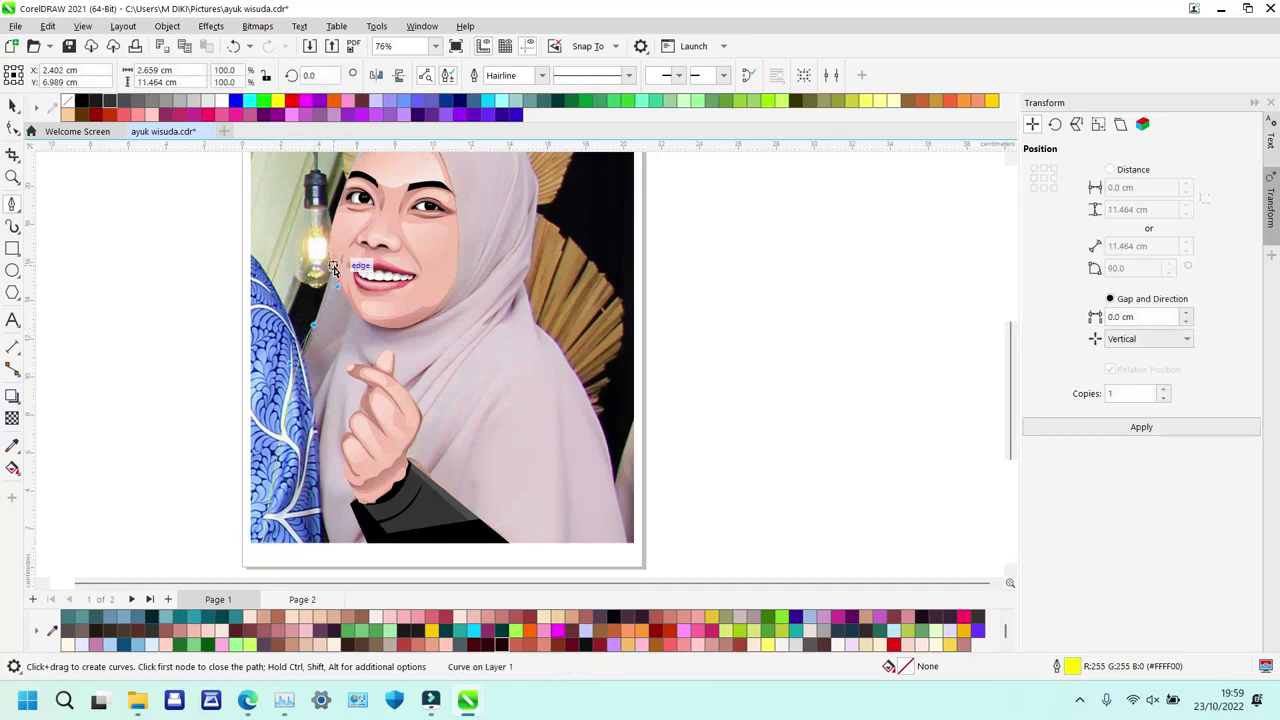
pyautogui.hotkey('ctrl', 'z')
# Start the hijab outline with the Pen tool at the photo's lower-left edge, tracing up past the face and over the top of the head.
pyautogui.click(262, 544)
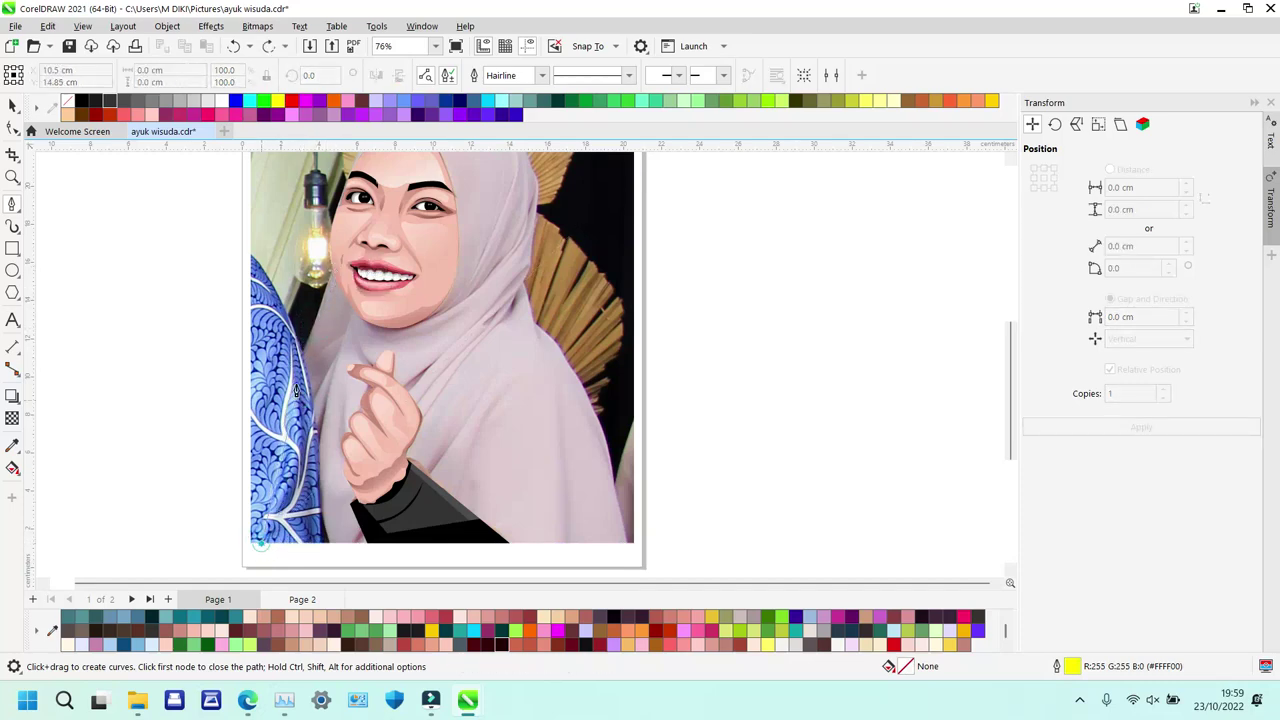
pyautogui.moveTo(320, 306); pyautogui.dragTo(341, 256)
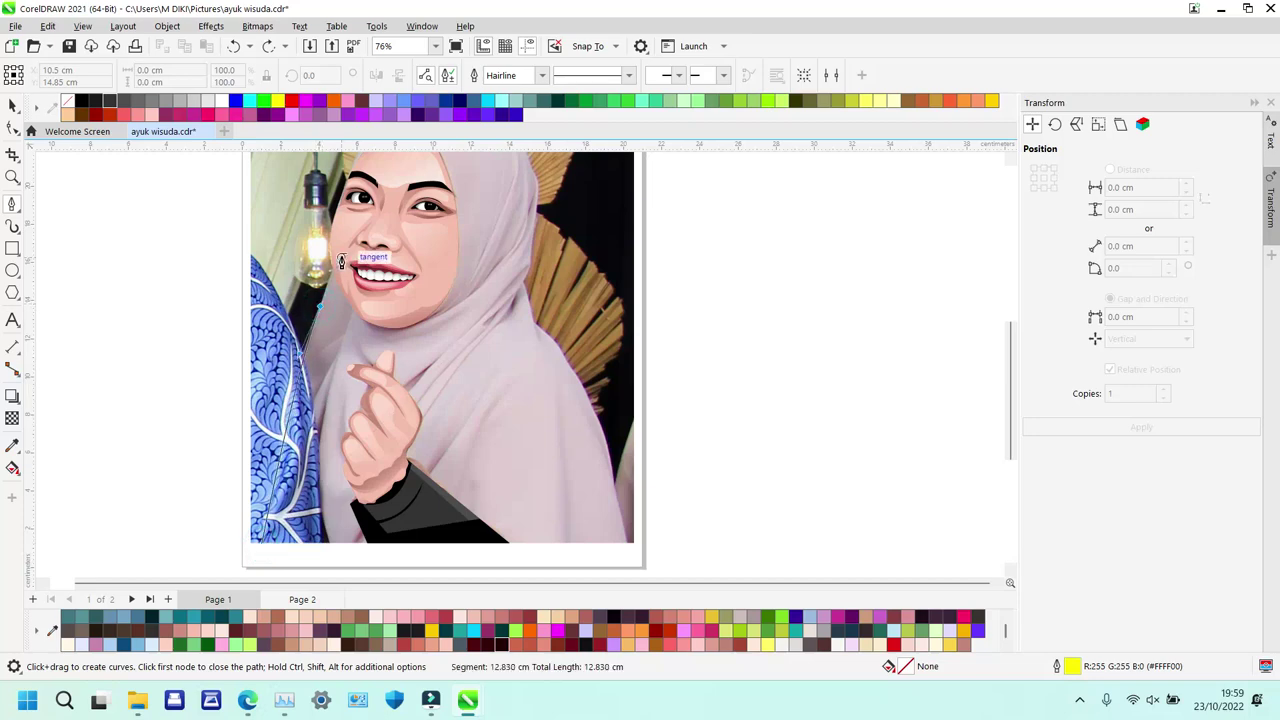
pyautogui.click(343, 225)
pyautogui.scroll(2, 343, 225)
pyautogui.hscroll(-1, 343, 225)
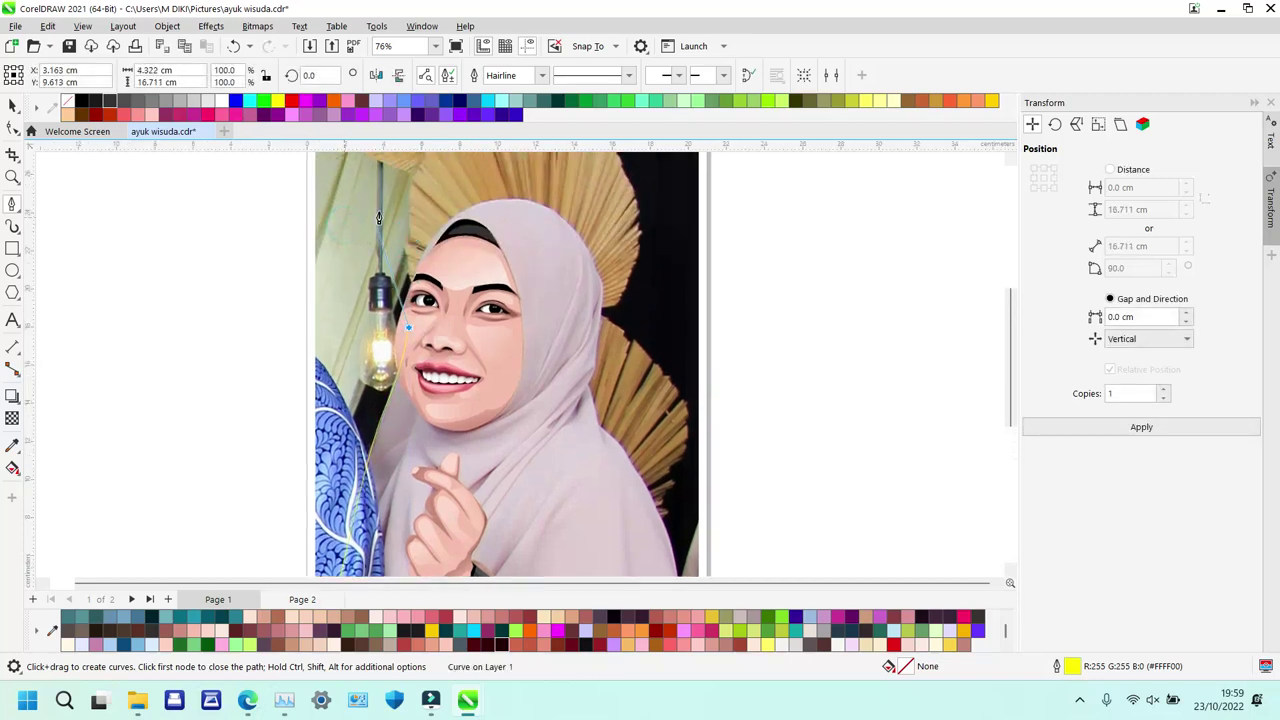
pyautogui.moveTo(434, 236); pyautogui.dragTo(565, 207)
pyautogui.moveTo(587, 254); pyautogui.dragTo(590, 258)
# Continue the hijab outline down the right side of the head, through the notch at the neck, to the start of the shoulder.
pyautogui.scroll(3, 590, 258)
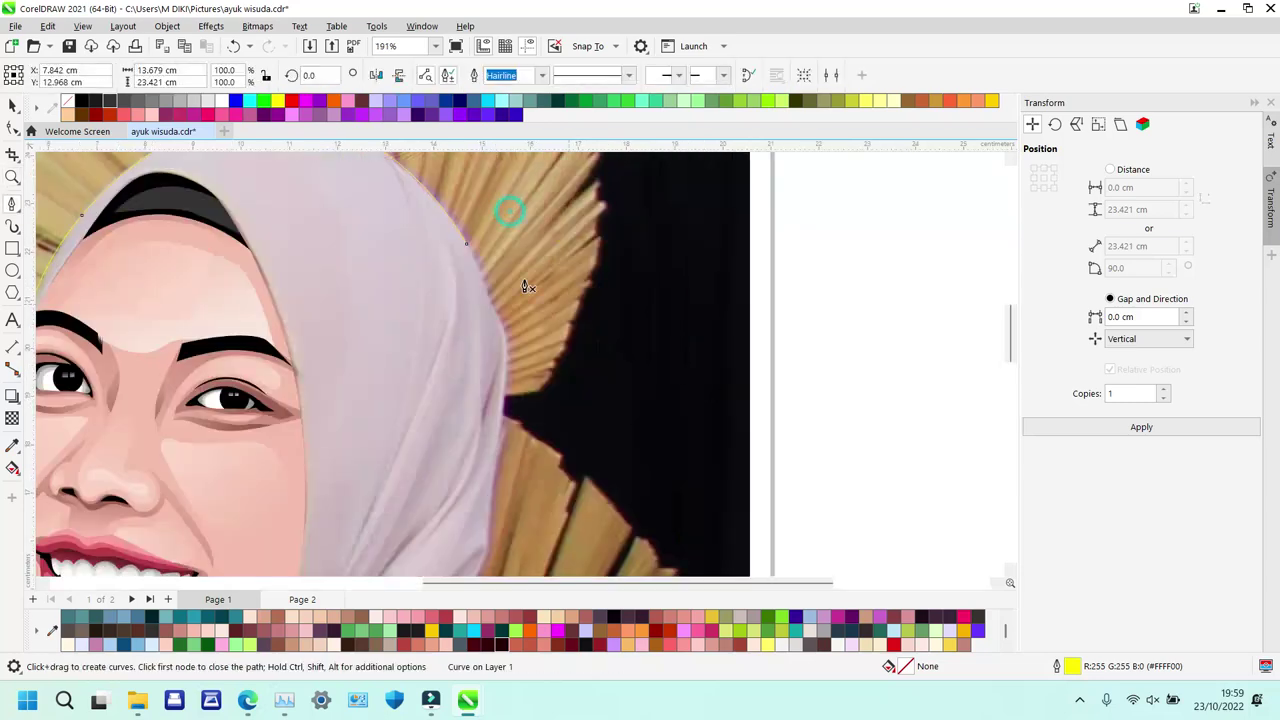
pyautogui.click(466, 244)
pyautogui.moveTo(489, 311); pyautogui.dragTo(501, 328)
pyautogui.moveTo(506, 368); pyautogui.dragTo(493, 474)
pyautogui.scroll(-3, 601, 400)
pyautogui.click(494, 484)
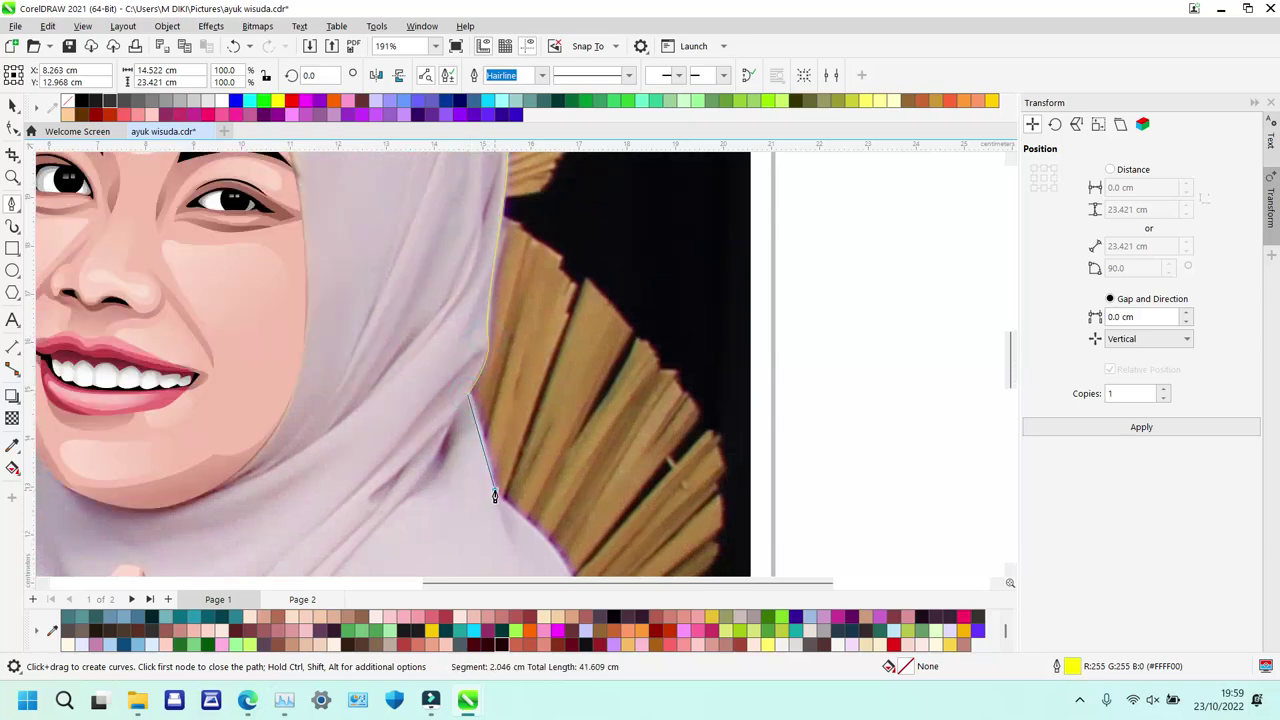
# Continue the hijab outline with the Pen tool along the right shoulder and down the draped side to the photo's lower edge.
pyautogui.scroll(-2, 491, 491)
pyautogui.moveTo(565, 362); pyautogui.dragTo(584, 397)
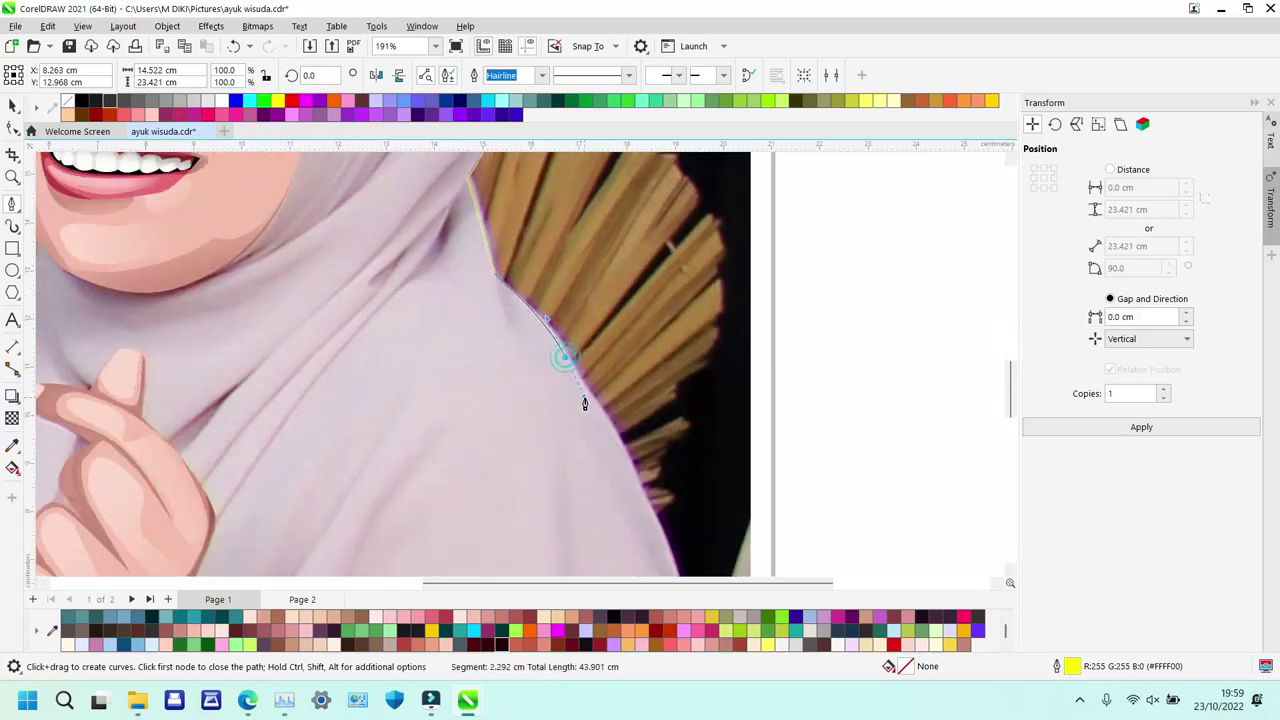
pyautogui.scroll(-2, 800, 477)
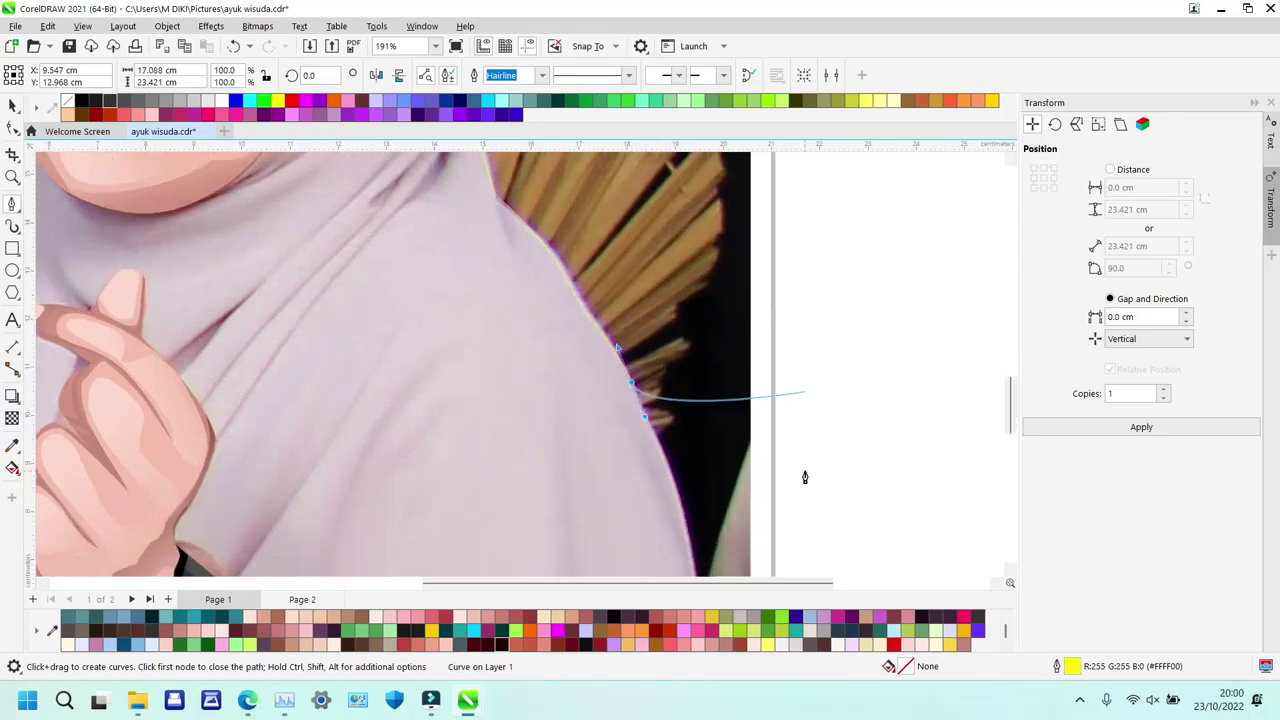
pyautogui.moveTo(688, 403); pyautogui.dragTo(697, 465)
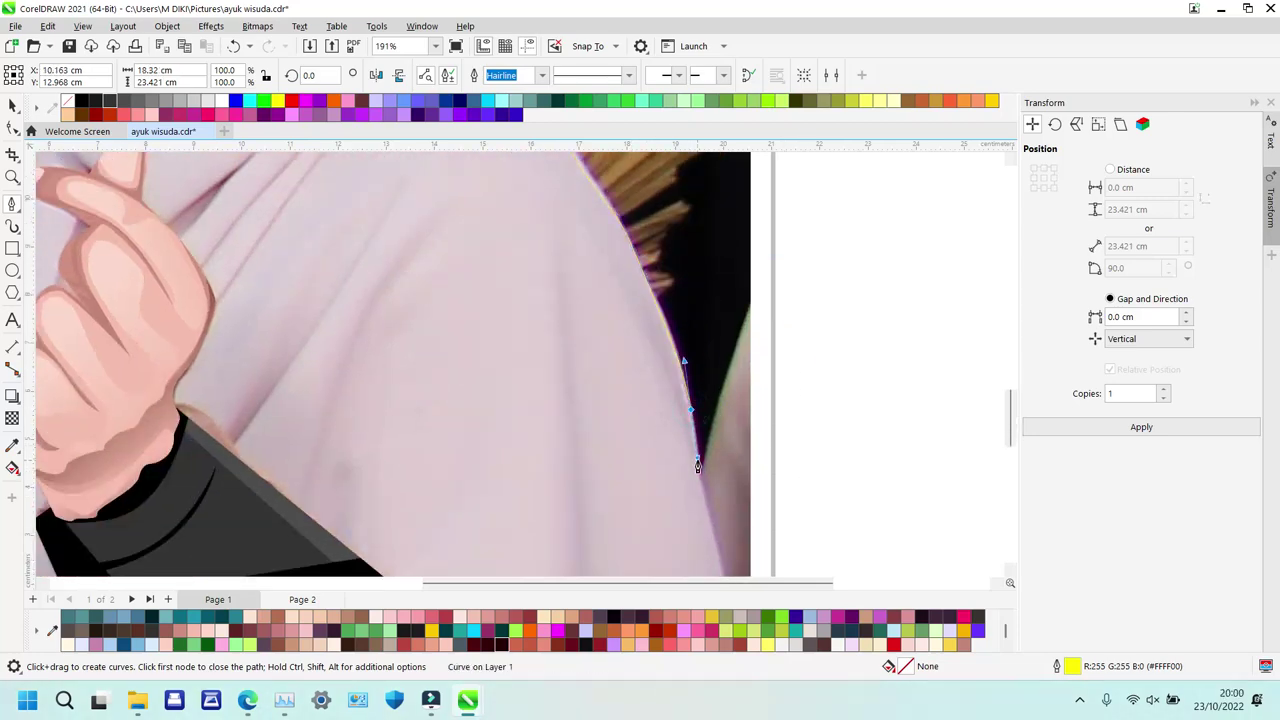
pyautogui.scroll(-3, 746, 503)
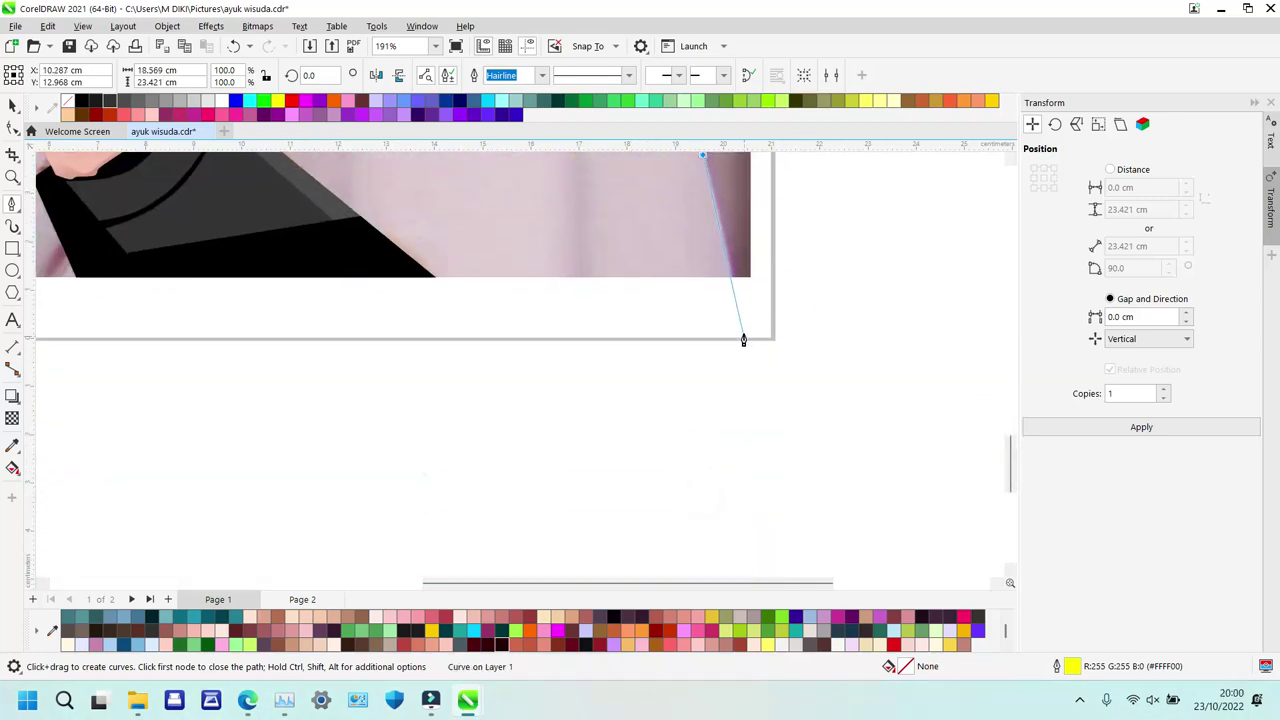
pyautogui.click(732, 278)
# Close the hijab outline with a straight segment along the photo's lower edge, back to its lower-left starting corner.
pyautogui.press('z')
pyautogui.rightClick(732, 278)
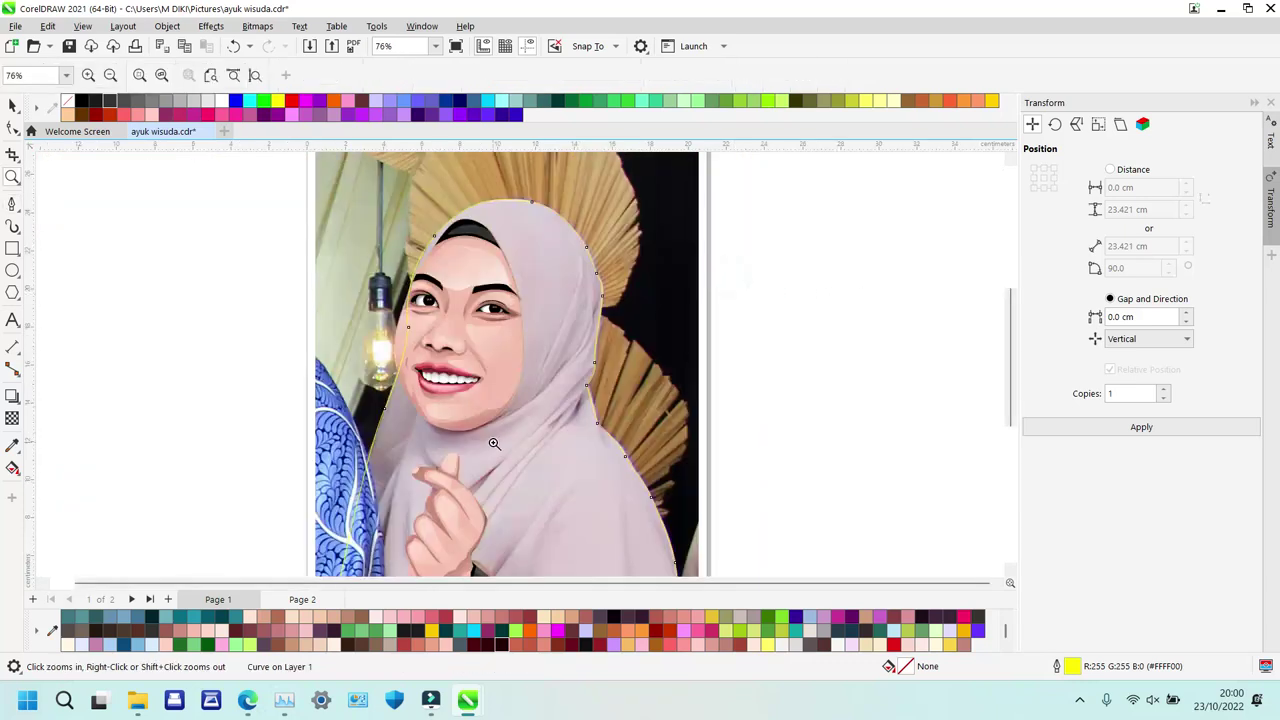
pyautogui.rightClick(494, 443)
pyautogui.moveTo(284, 447); pyautogui.dragTo(589, 574)
pyautogui.press('p')
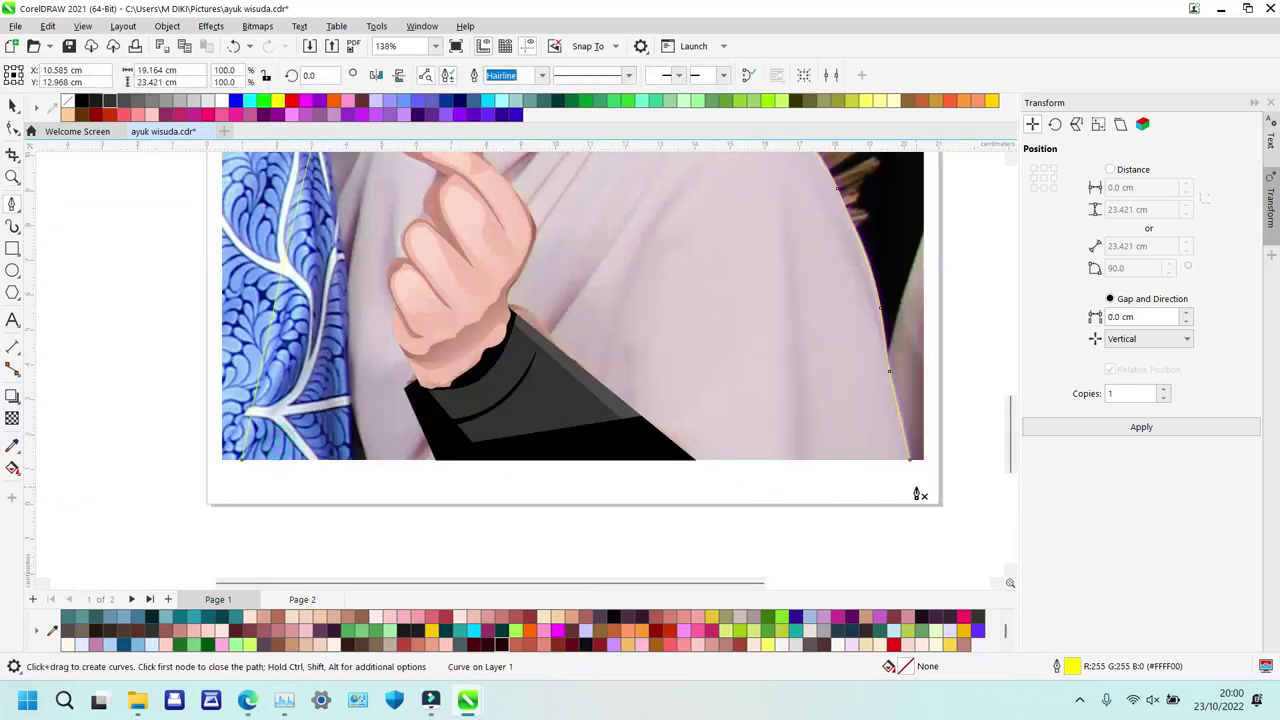
pyautogui.click(911, 463)
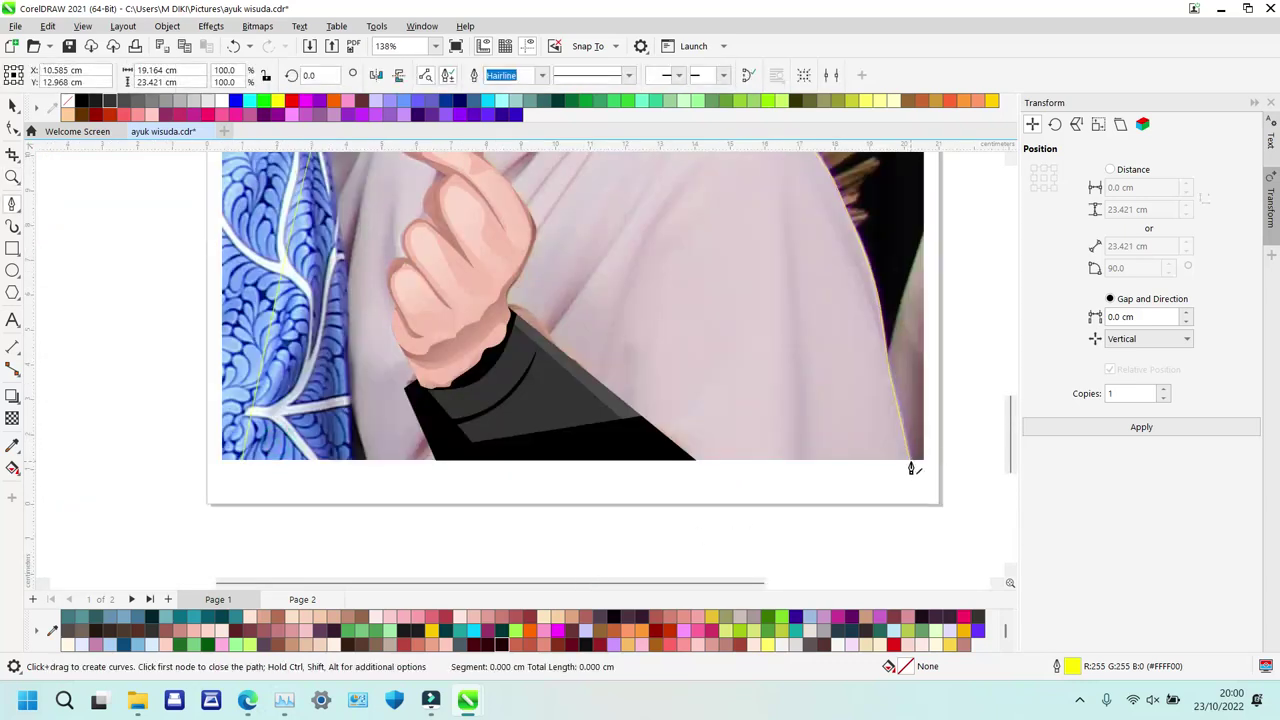
pyautogui.click(240, 464)
# Start a shape for the rear hijab fold left of the face with the Pen tool, tracing past the jaw and below the chin.
pyautogui.press('z')
pyautogui.rightClick(728, 406)
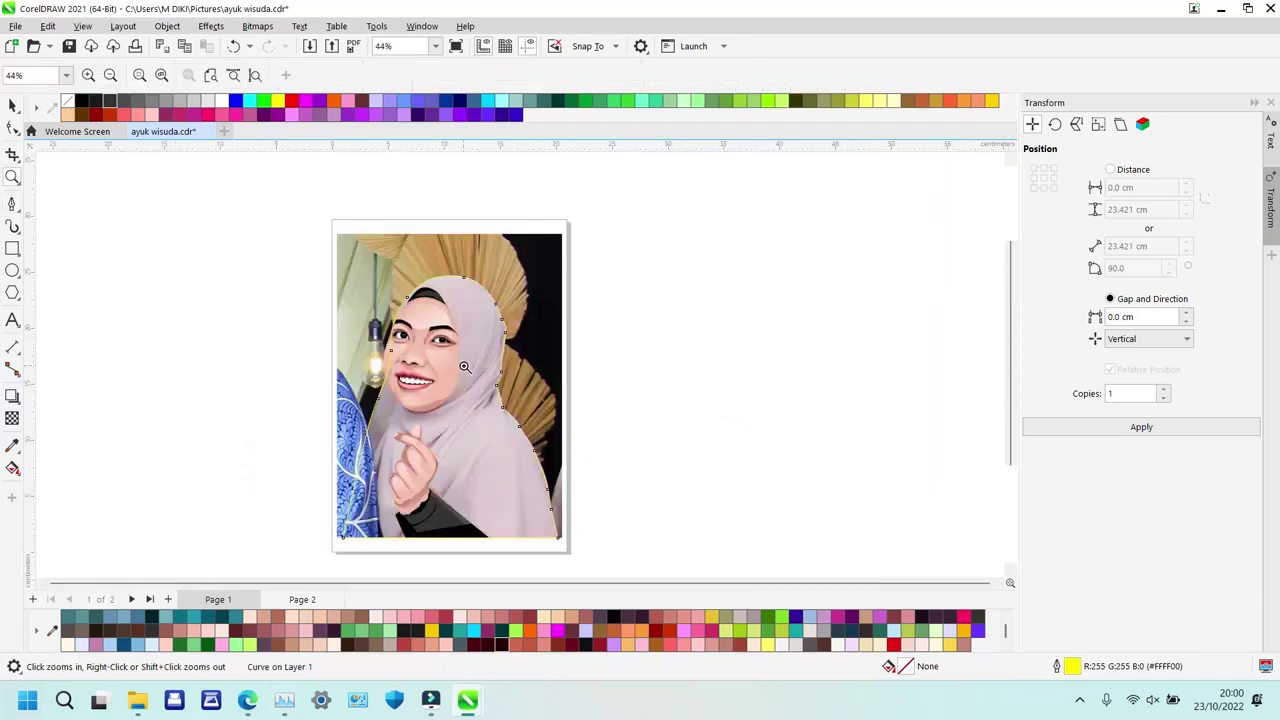
pyautogui.click(362, 343)
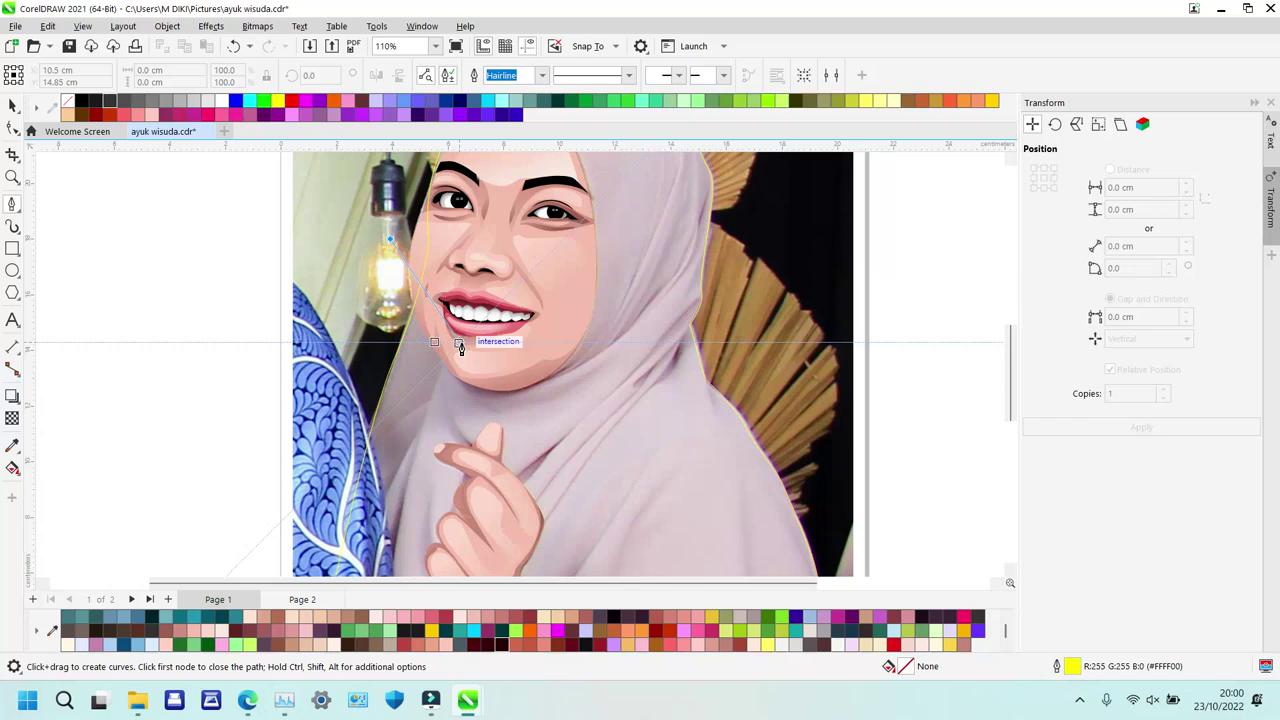
pyautogui.click(444, 350)
pyautogui.click(415, 440)
pyautogui.click(420, 431)
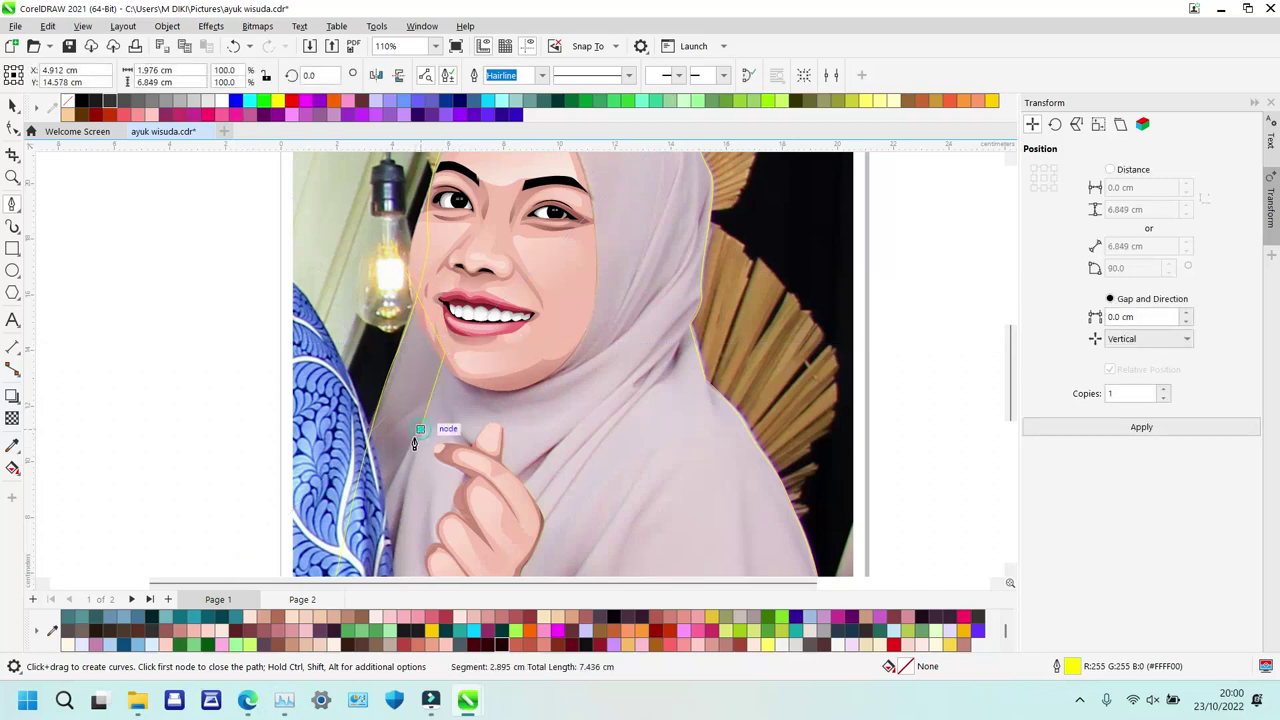
# Trace the rear fold shape along the blue garment to below the photo's lower edge and close it around the outside left.
pyautogui.click(389, 493)
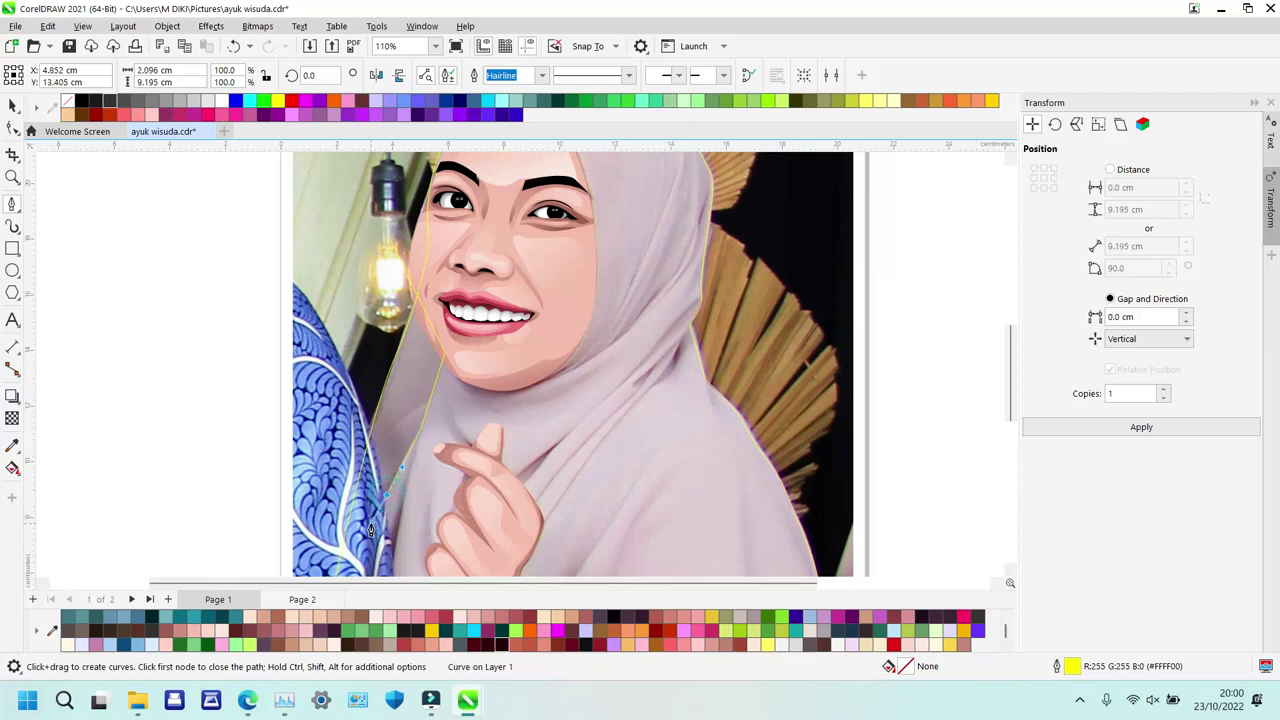
pyautogui.scroll(-2, 450, 440)
pyautogui.hotkey('ctrl', 'z')
pyautogui.moveTo(388, 508); pyautogui.dragTo(389, 551)
pyautogui.click(391, 572)
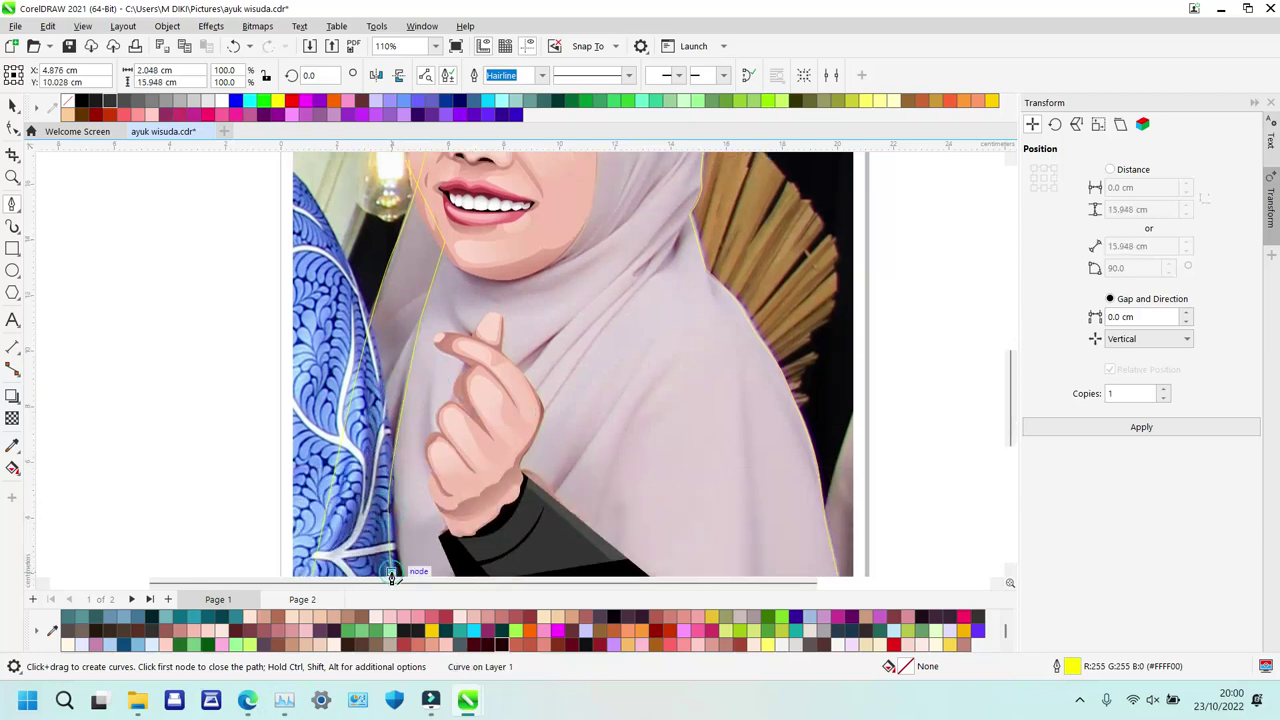
pyautogui.hotkey('ctrl', 'z')
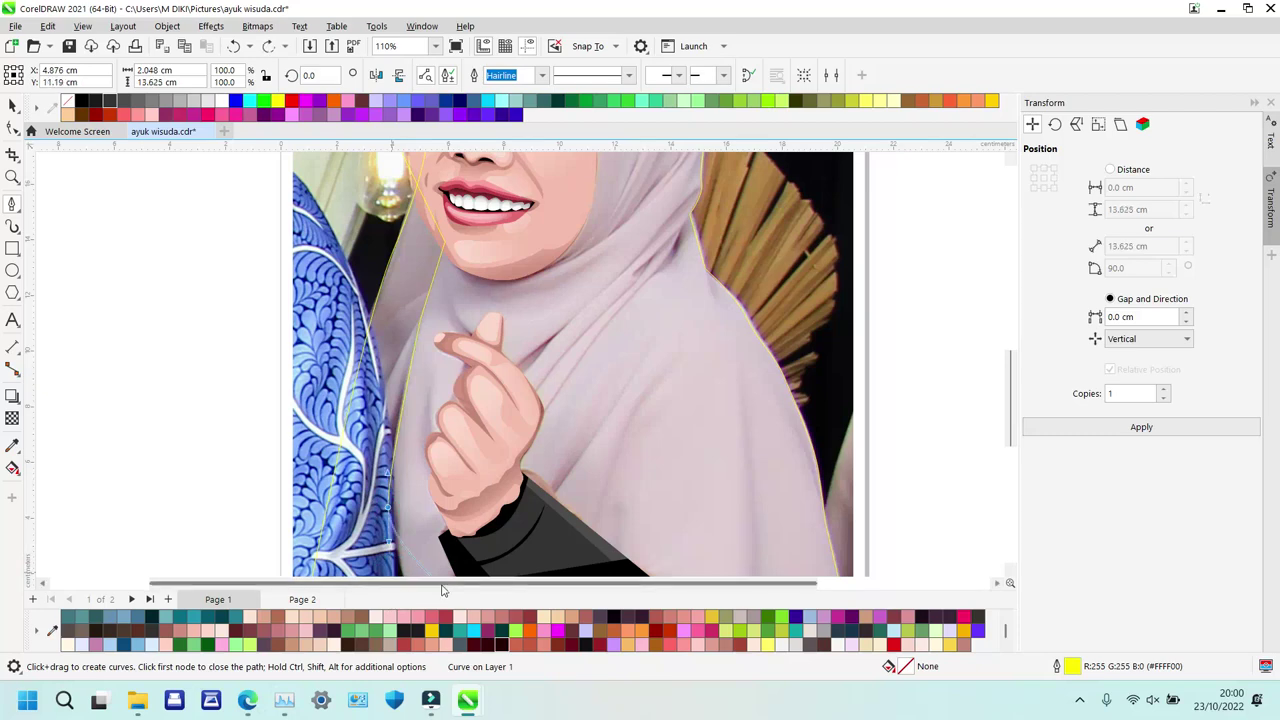
pyautogui.scroll(-3, 440, 457)
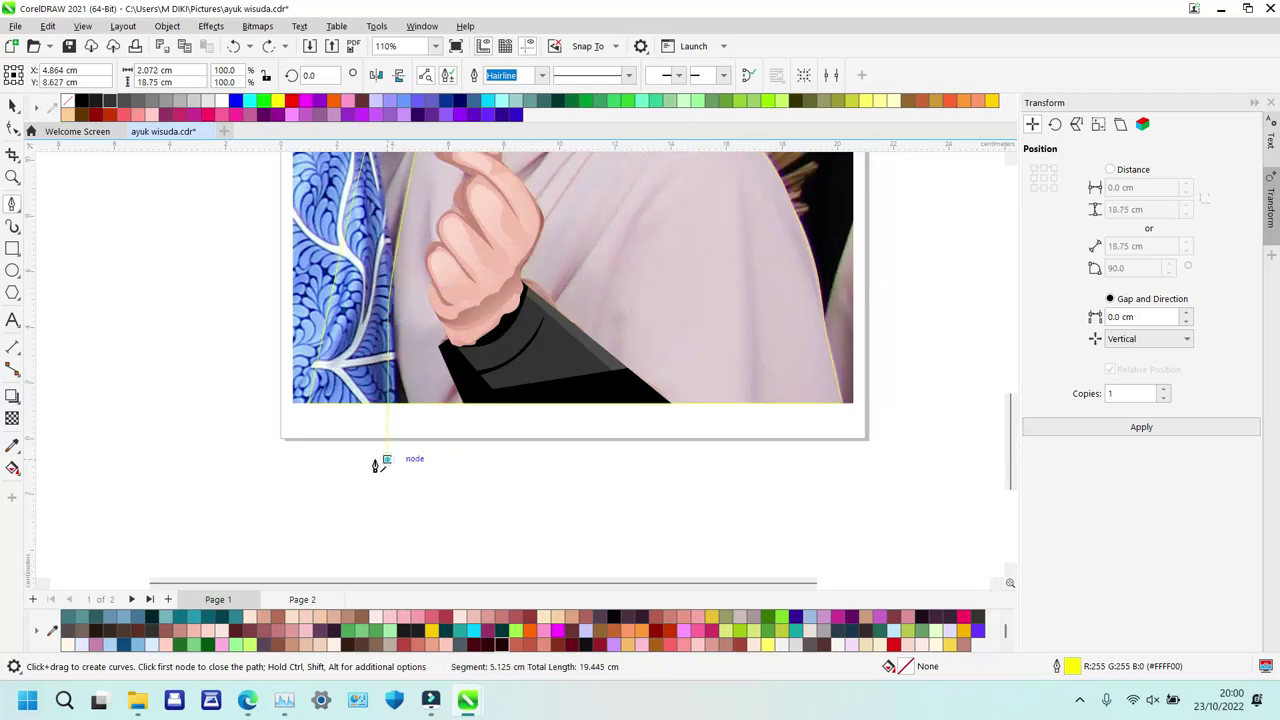
pyautogui.scroll(3, 226, 440)
pyautogui.doubleClick(391, 190)
# Intersect the rear fold shape with the hijab outline, keeping only the part inside the hijab, and deselect it.
pyautogui.press('space')
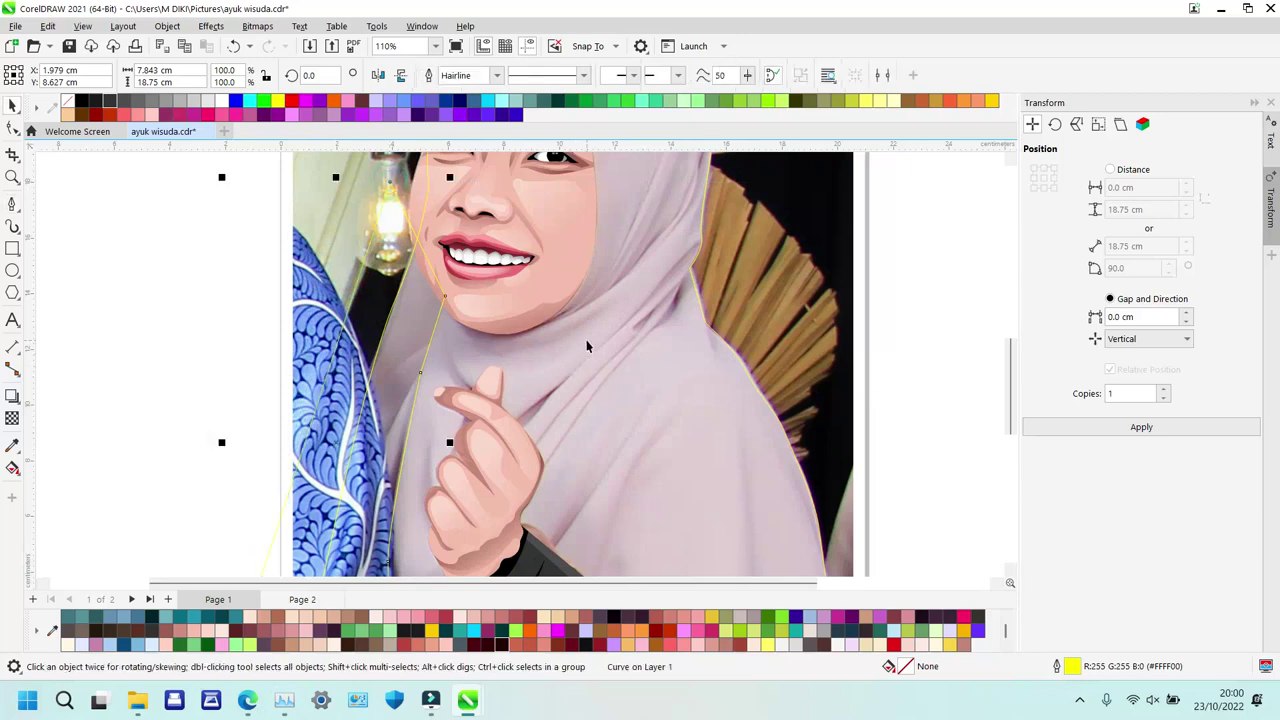
pyautogui.keyDown('shift'); pyautogui.click(587, 343); pyautogui.keyUp('shift')
pyautogui.keyDown('shift'); pyautogui.click(587, 343); pyautogui.keyUp('shift')
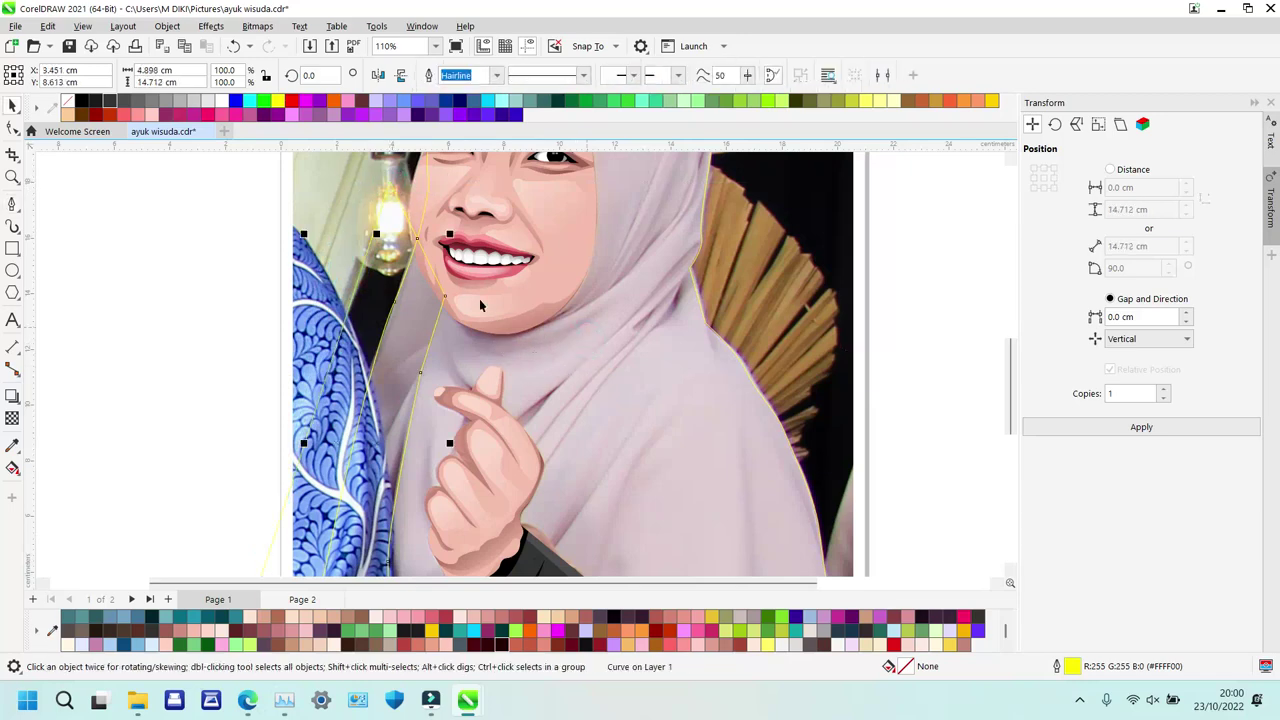
pyautogui.press('Escape')
# Start a hijab front shape beside the hand with the Pen tool, rounding the fingertip, peaking under the chin and reaching the first fold.
pyautogui.press('z')
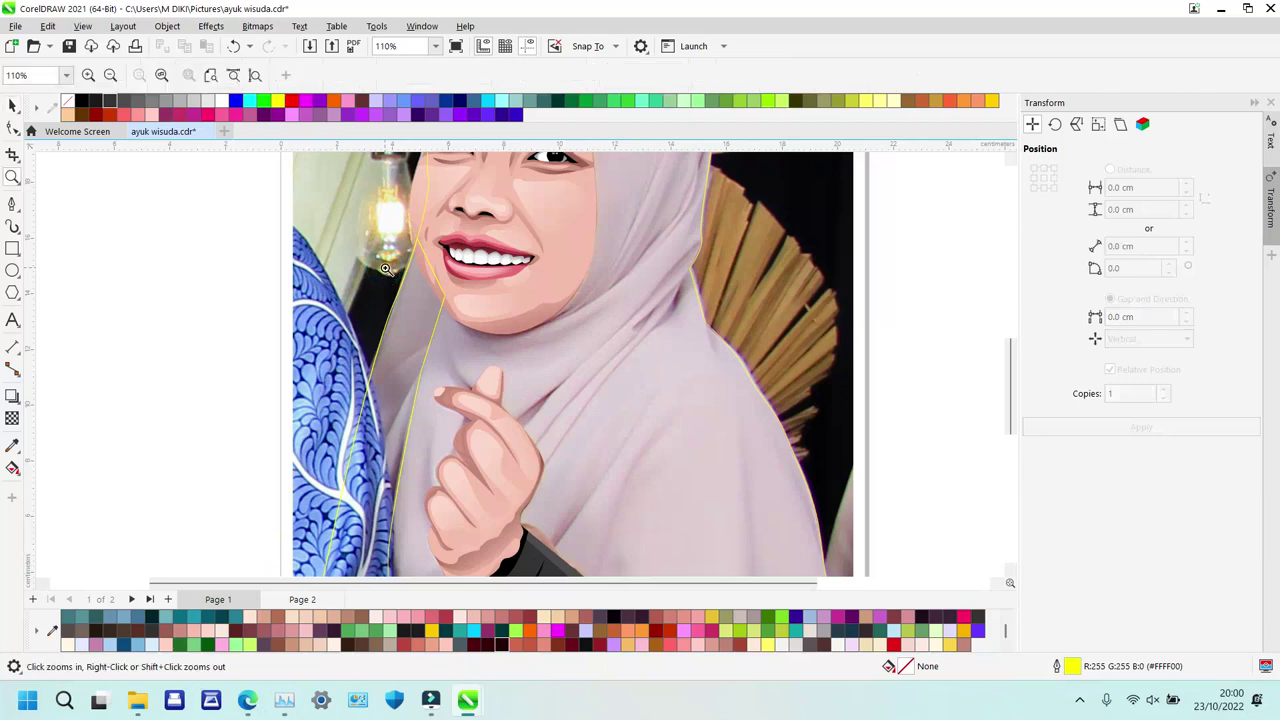
pyautogui.moveTo(377, 160); pyautogui.dragTo(803, 485)
pyautogui.press('p')
pyautogui.press('F5')
pyautogui.scroll(2, 351, 423)
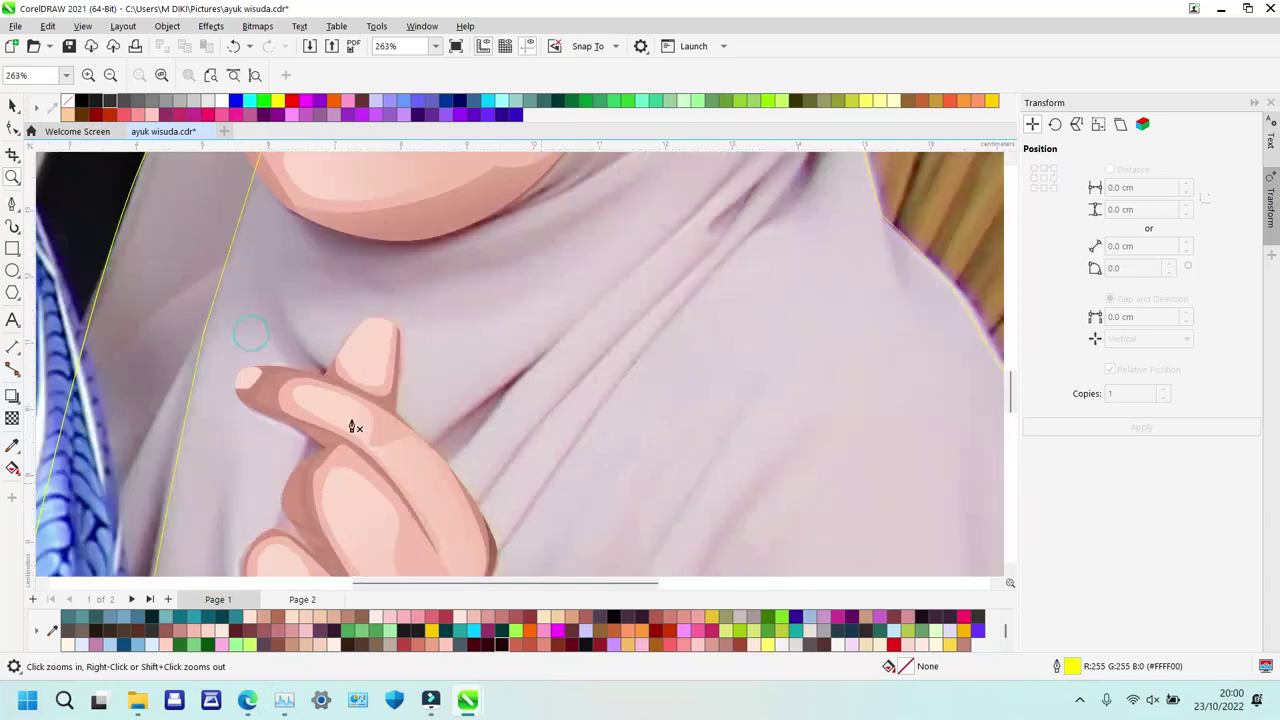
pyautogui.click(286, 499)
pyautogui.moveTo(293, 441); pyautogui.dragTo(251, 291)
pyautogui.click(260, 237)
pyautogui.moveTo(311, 361); pyautogui.dragTo(348, 386)
pyautogui.moveTo(458, 418); pyautogui.dragTo(517, 376)
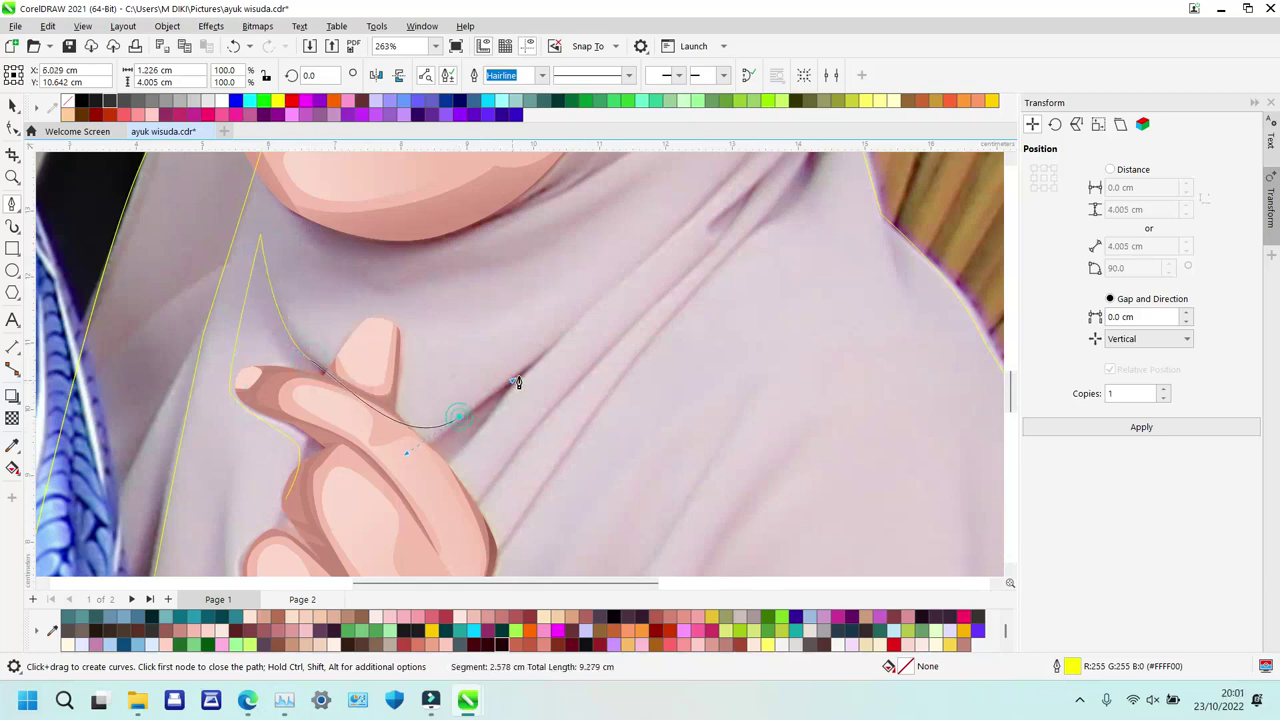
# Continue the hijab front shape in and out of the narrow diagonal folds between the upper finger and the right shoulder.
pyautogui.moveTo(631, 271); pyautogui.dragTo(452, 508)
pyautogui.moveTo(593, 354); pyautogui.dragTo(703, 266)
pyautogui.click(711, 249)
pyautogui.moveTo(506, 488); pyautogui.dragTo(470, 558)
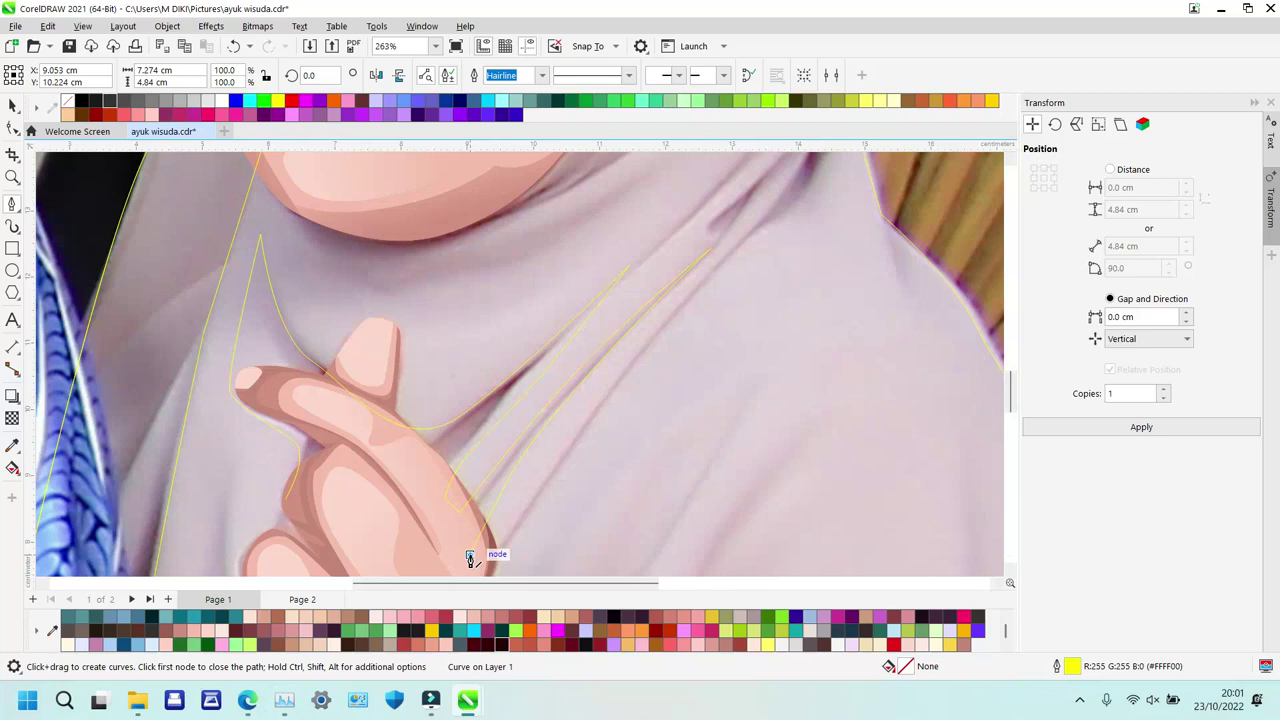
pyautogui.moveTo(527, 497); pyautogui.dragTo(595, 409)
pyautogui.click(745, 235)
pyautogui.moveTo(552, 512); pyautogui.dragTo(552, 506)
pyautogui.moveTo(502, 584); pyautogui.dragTo(504, 583)
# Trace the hijab front shape down to the wrist, around the long diagonal fold and along the black sleeve's upper edge.
pyautogui.scroll(-1, 555, 452)
pyautogui.scroll(-3, 555, 453)
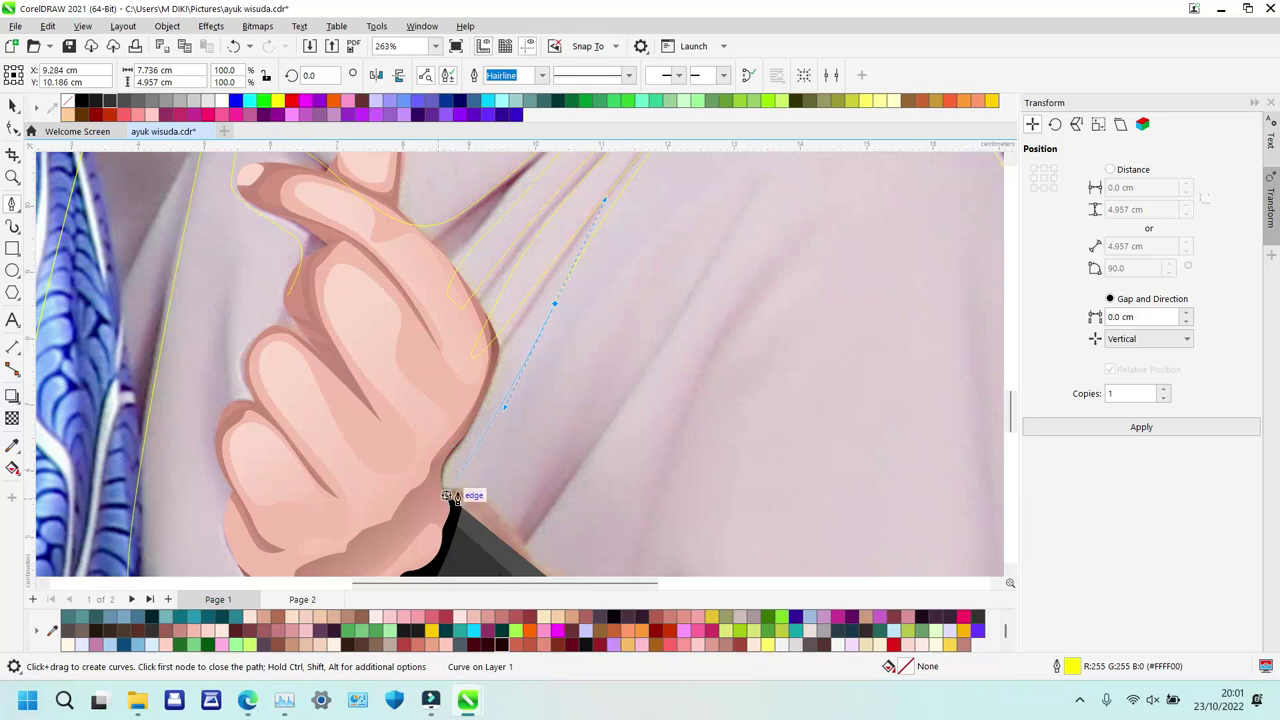
pyautogui.moveTo(473, 489); pyautogui.dragTo(480, 505)
pyautogui.click(516, 512)
pyautogui.click(749, 194)
pyautogui.scroll(-6, 521, 561)
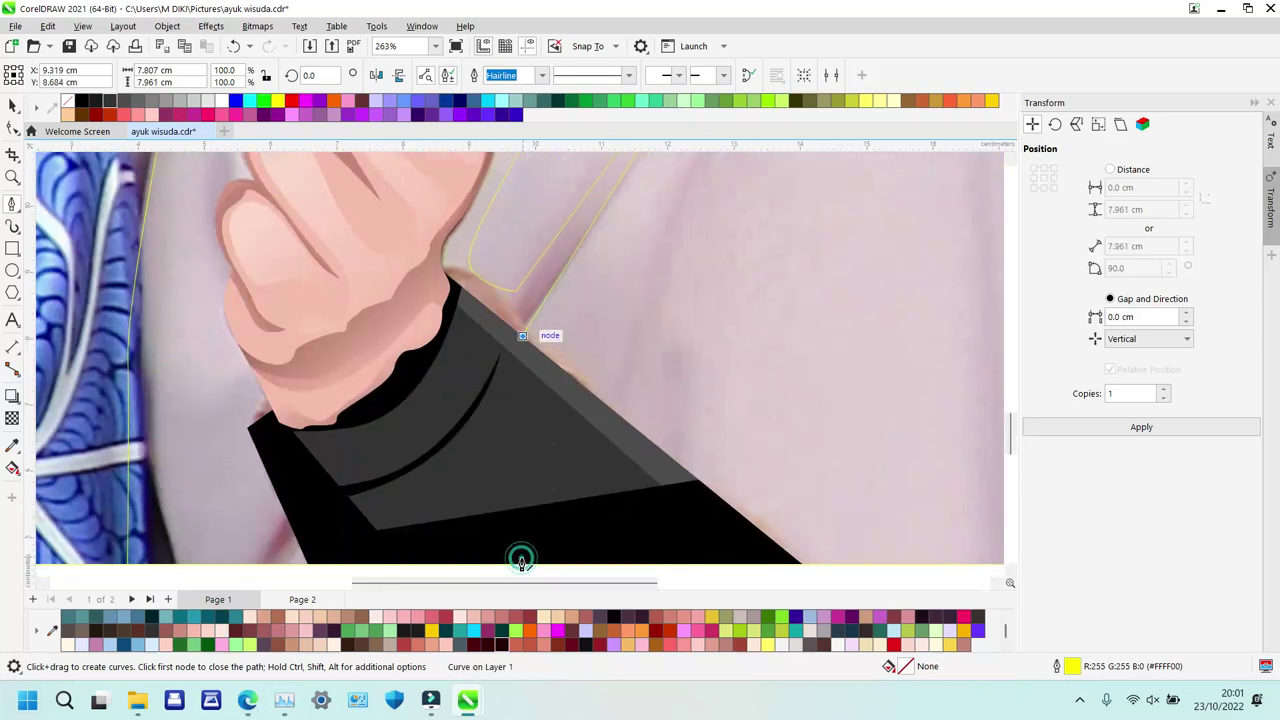
pyautogui.scroll(5, 607, 410)
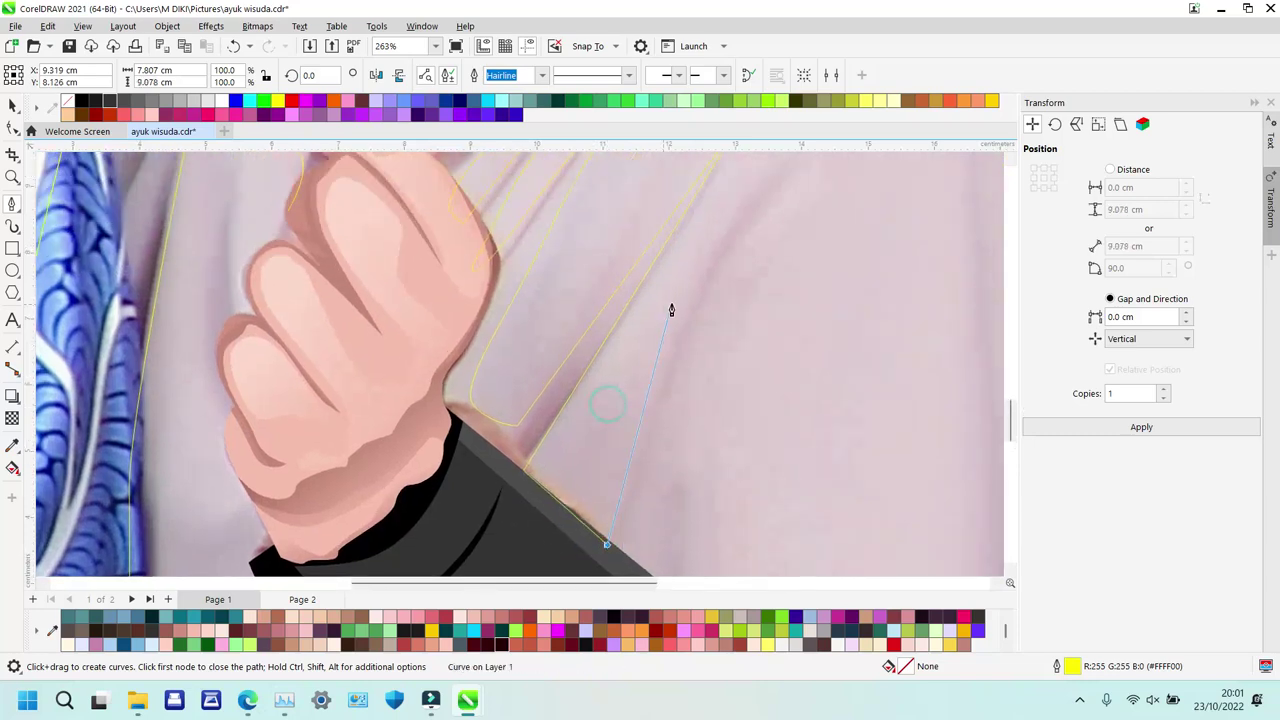
# Trace the next curved fold of the hijab front shape from the sleeve up to its pointed tip and back down to the sleeve.
pyautogui.moveTo(697, 278); pyautogui.dragTo(752, 221)
pyautogui.scroll(2, 752, 221)
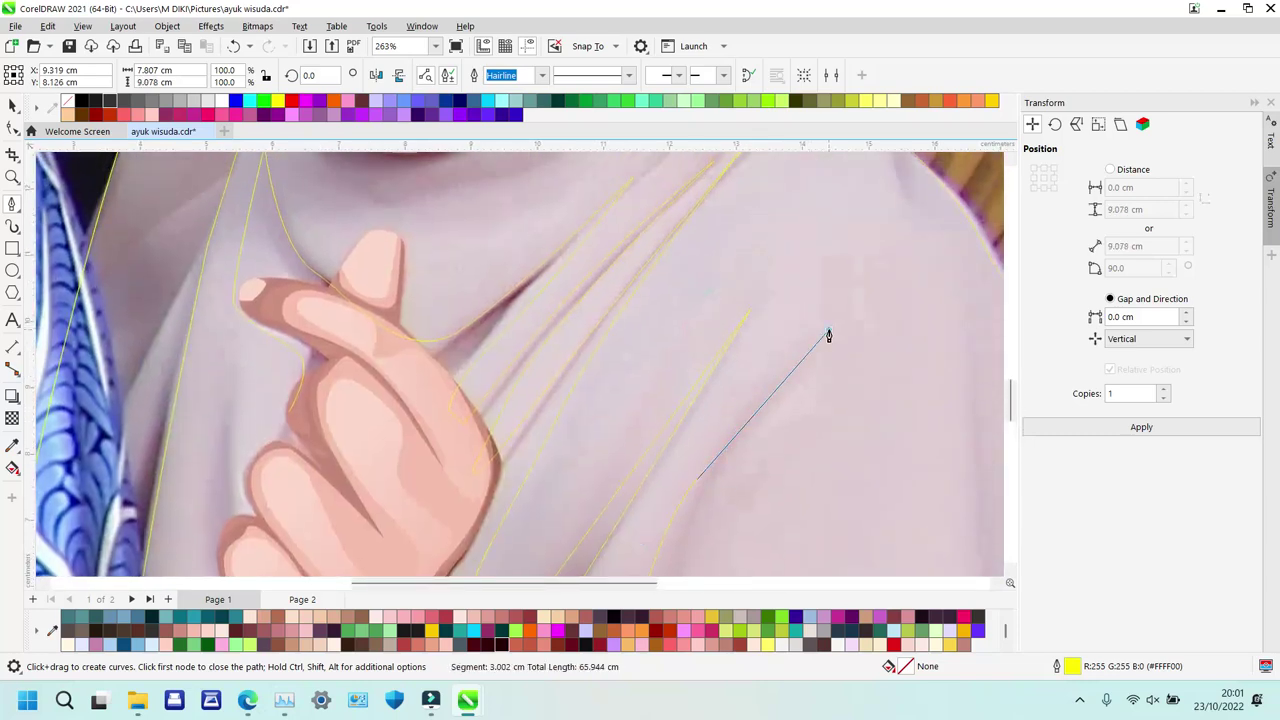
pyautogui.scroll(-3, 829, 332)
pyautogui.moveTo(703, 293); pyautogui.dragTo(661, 378)
pyautogui.scroll(-2, 664, 416)
pyautogui.click(672, 462)
pyautogui.scroll(-4, 672, 460)
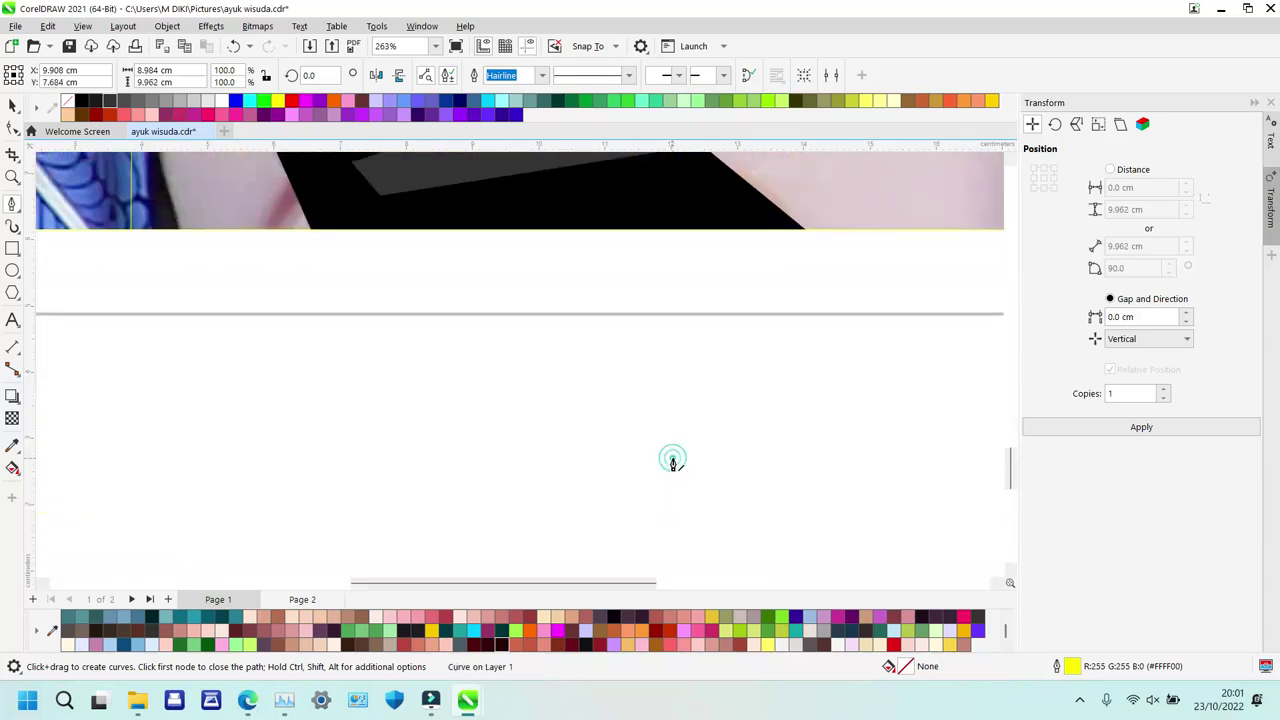
# Continue the hijab front shape below the photo's lower edge, up the long vertical fold to a point and back down past that edge.
pyautogui.scroll(4, 674, 430)
pyautogui.hscroll(3, 674, 408)
pyautogui.hscroll(3, 609, 364)
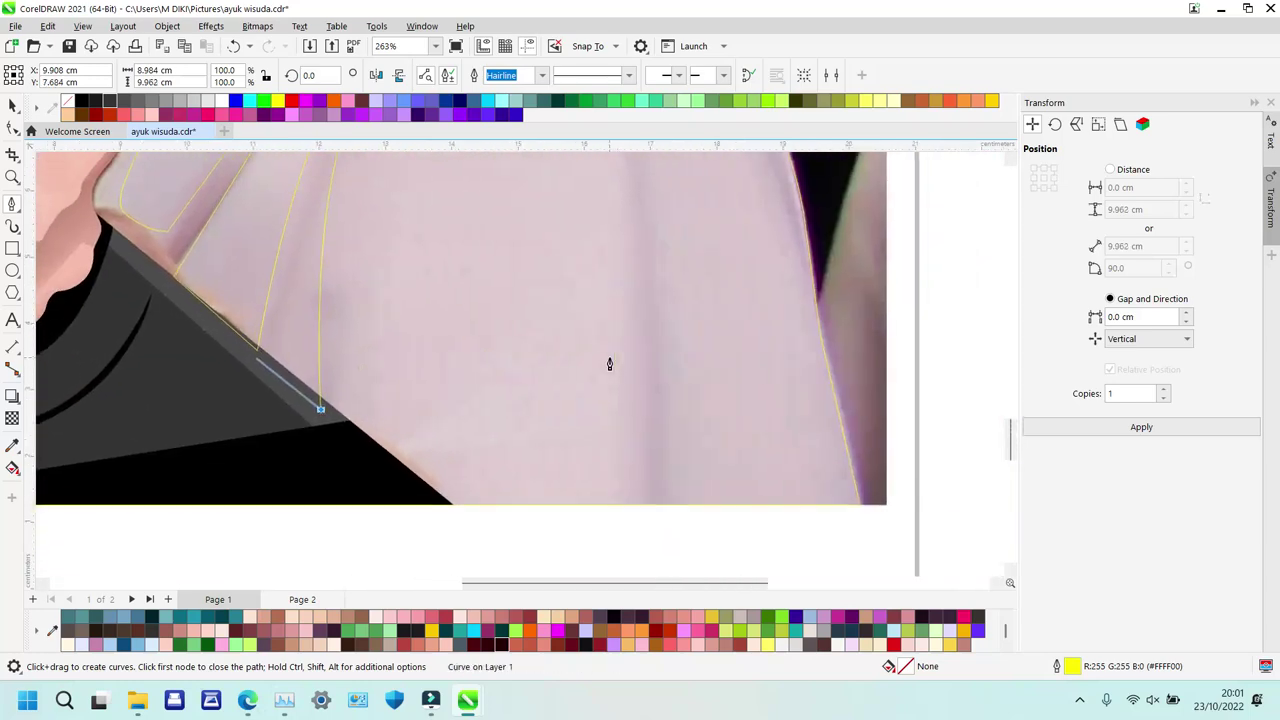
pyautogui.moveTo(471, 538); pyautogui.dragTo(640, 535)
pyautogui.click(640, 530)
pyautogui.scroll(5, 640, 531)
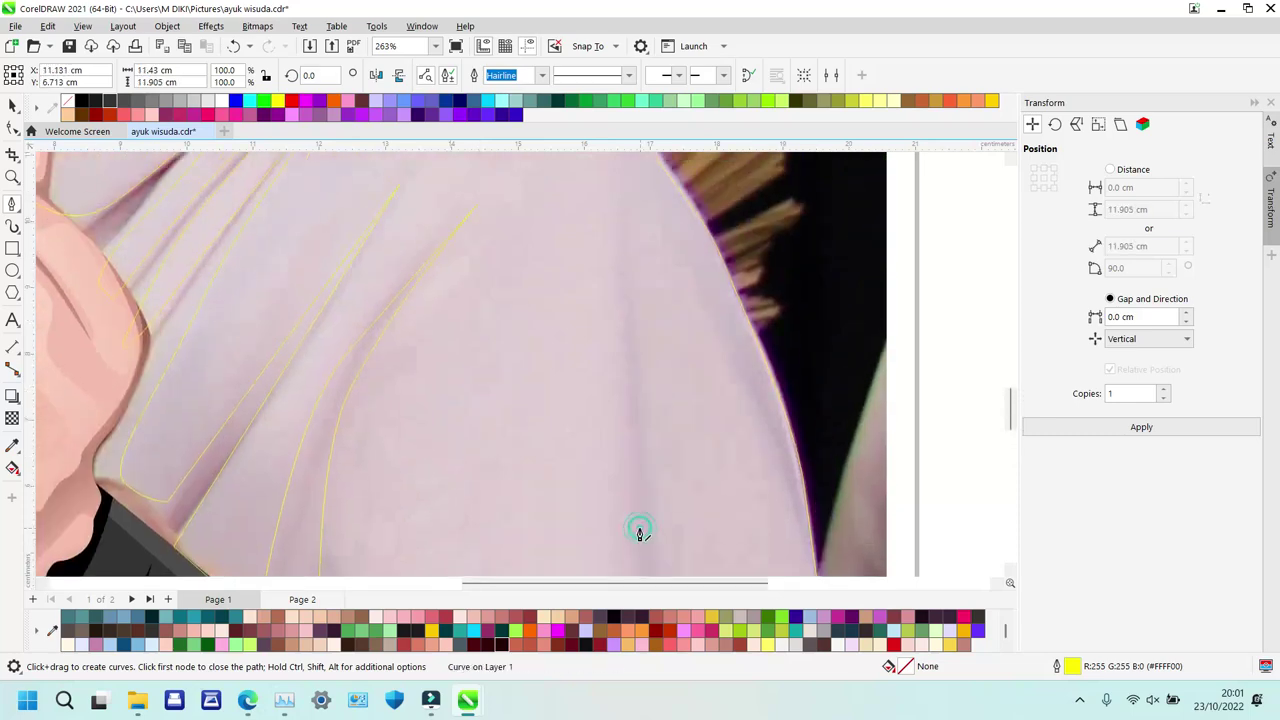
pyautogui.click(611, 302)
pyautogui.scroll(-2, 704, 418)
pyautogui.scroll(-2, 704, 420)
pyautogui.moveTo(666, 378); pyautogui.dragTo(680, 474)
pyautogui.scroll(-4, 680, 480)
pyautogui.click(710, 367)
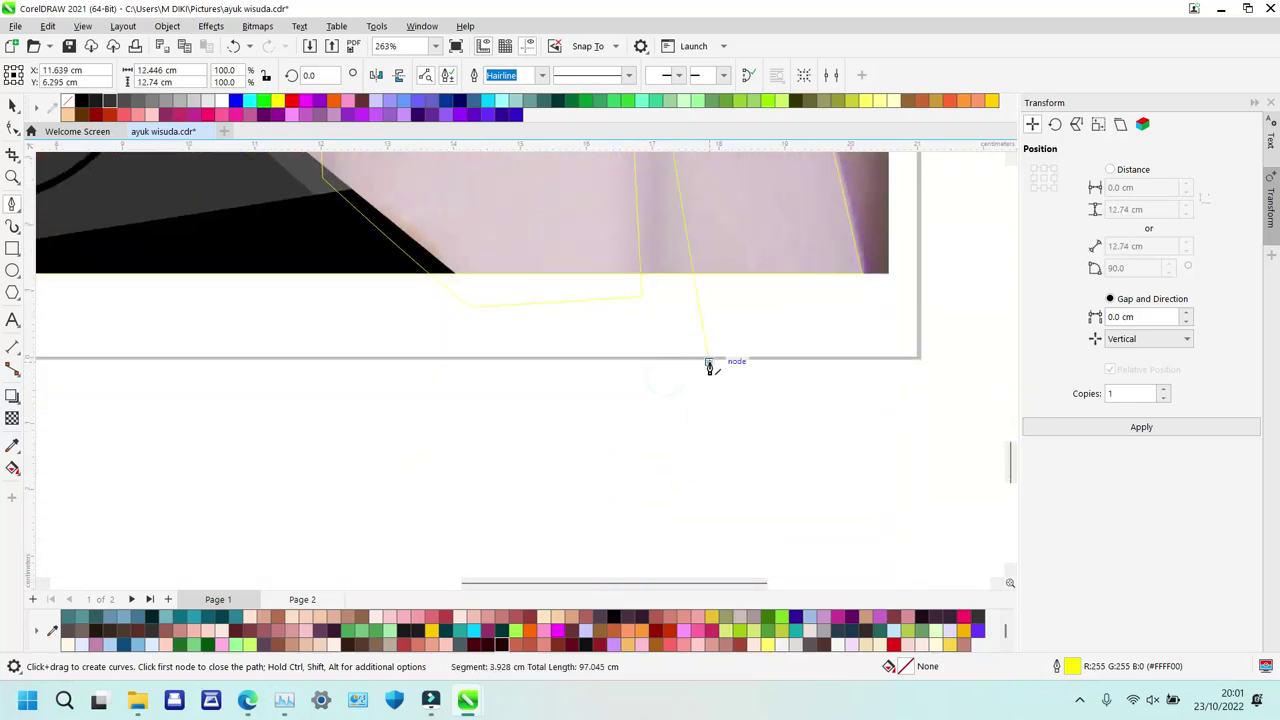
# Trace the hijab front shape up the inner side of the right-edge shadow to a point and back down along the hijab's edge.
pyautogui.scroll(4, 710, 367)
pyautogui.scroll(-2, 712, 370)
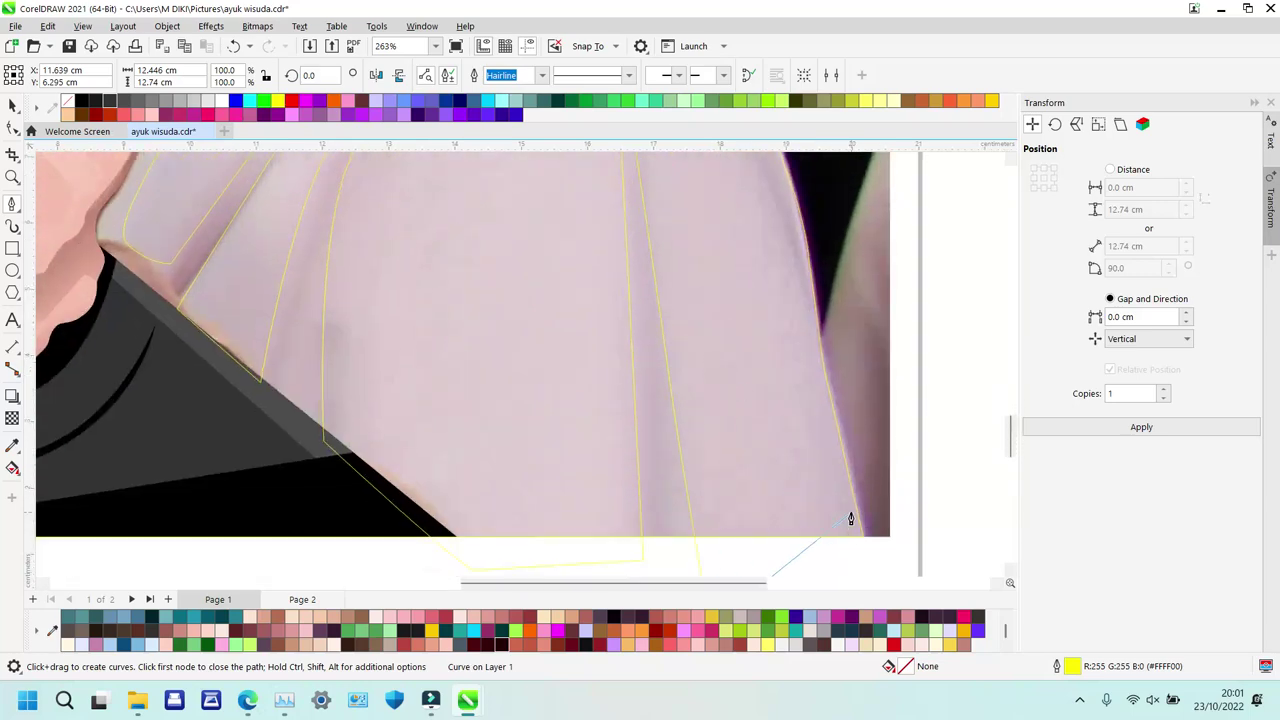
pyautogui.click(851, 563)
pyautogui.moveTo(770, 205); pyautogui.dragTo(733, 172)
pyautogui.scroll(2, 733, 172)
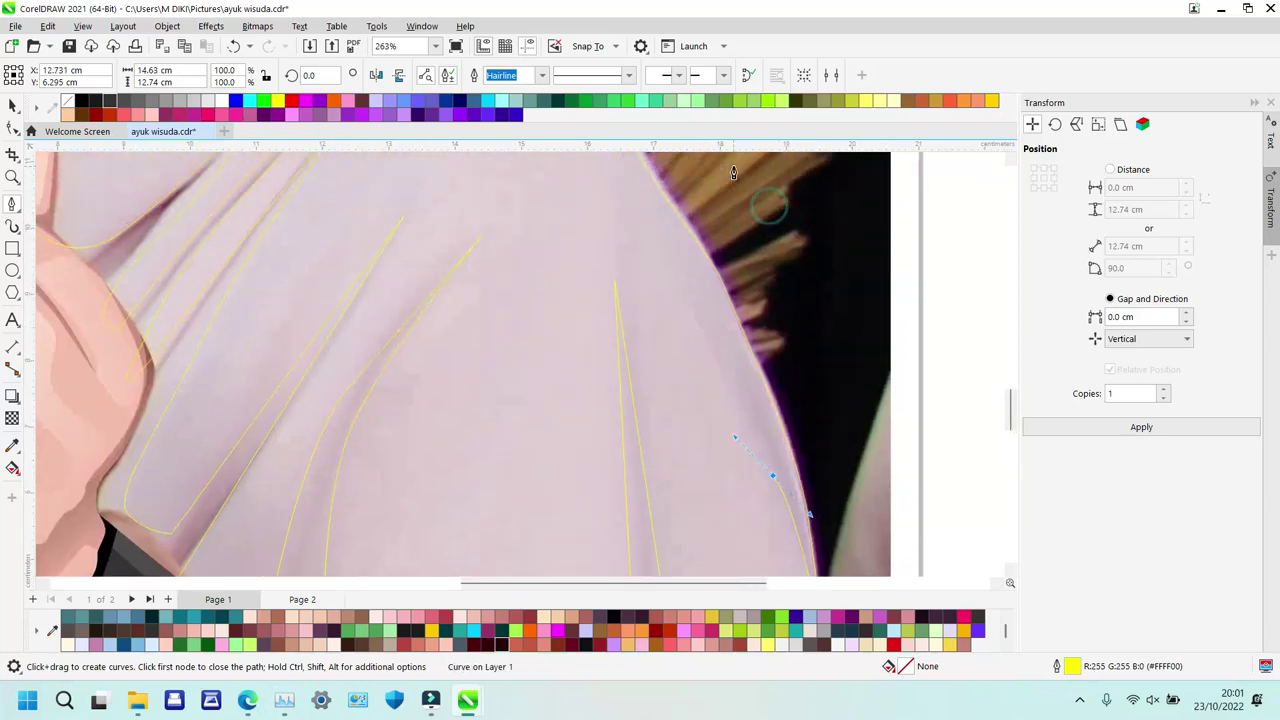
pyautogui.click(659, 251)
pyautogui.moveTo(760, 393); pyautogui.dragTo(794, 443)
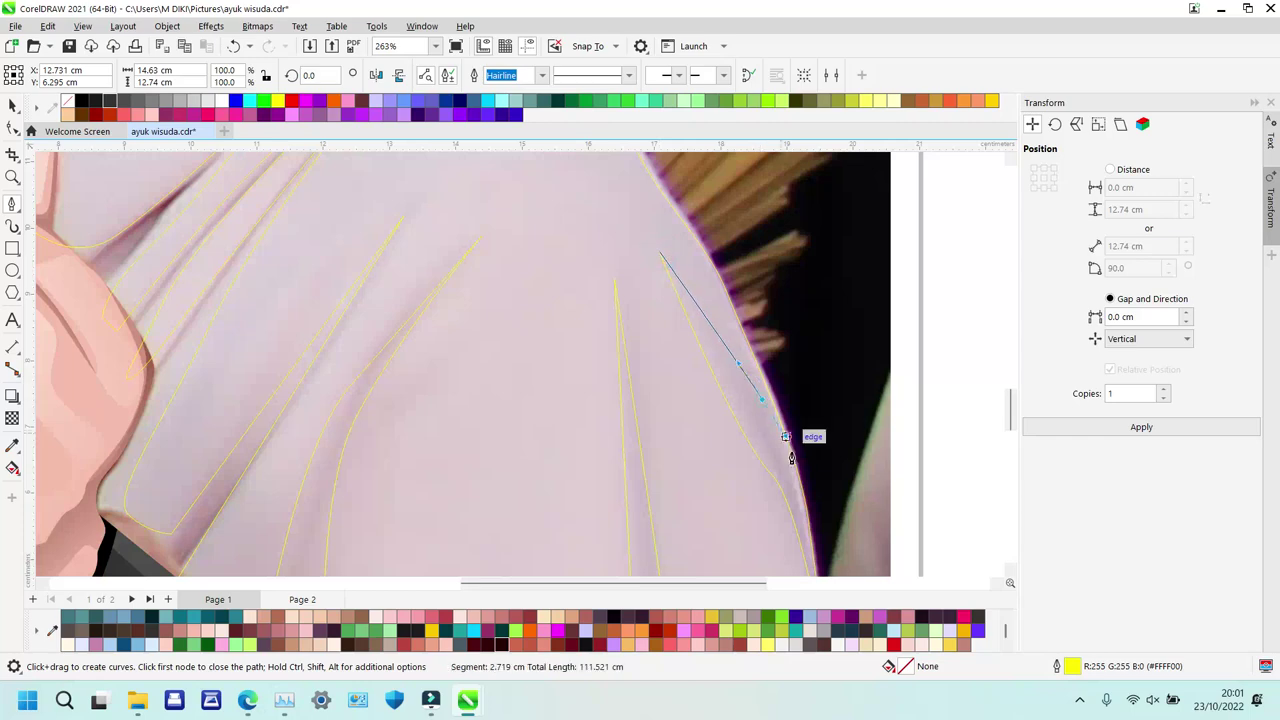
# Run the hijab front shape around the photo's lower-right corner and back left beneath its lower edge to below the sleeve.
pyautogui.scroll(-5, 811, 500)
pyautogui.click(921, 488)
pyautogui.click(549, 506)
pyautogui.click(262, 420)
pyautogui.scroll(2, 262, 420)
pyautogui.hscroll(-5, 262, 420)
pyautogui.hscroll(-2, 263, 426)
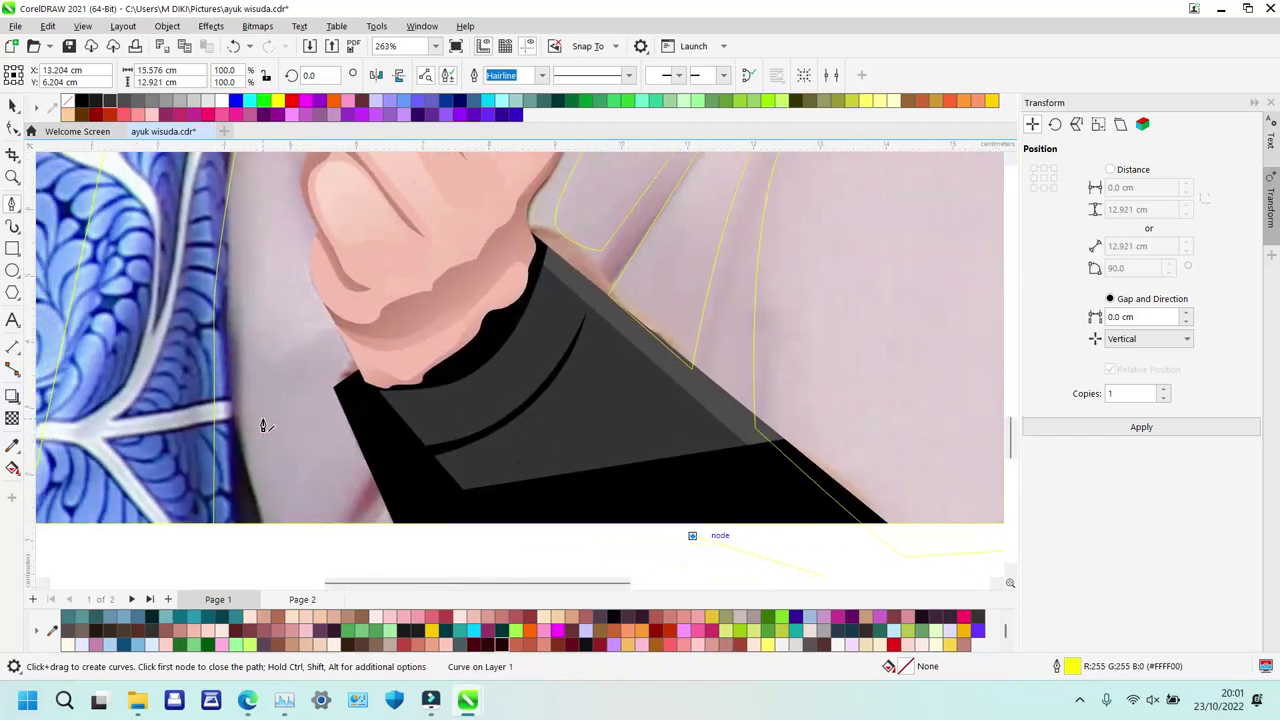
# Trace the hijab front shape from below the sleeve up the hand's outer edge to a point and back between the fingers.
pyautogui.click(285, 567)
pyautogui.click(381, 458)
pyautogui.moveTo(317, 388); pyautogui.dragTo(317, 371)
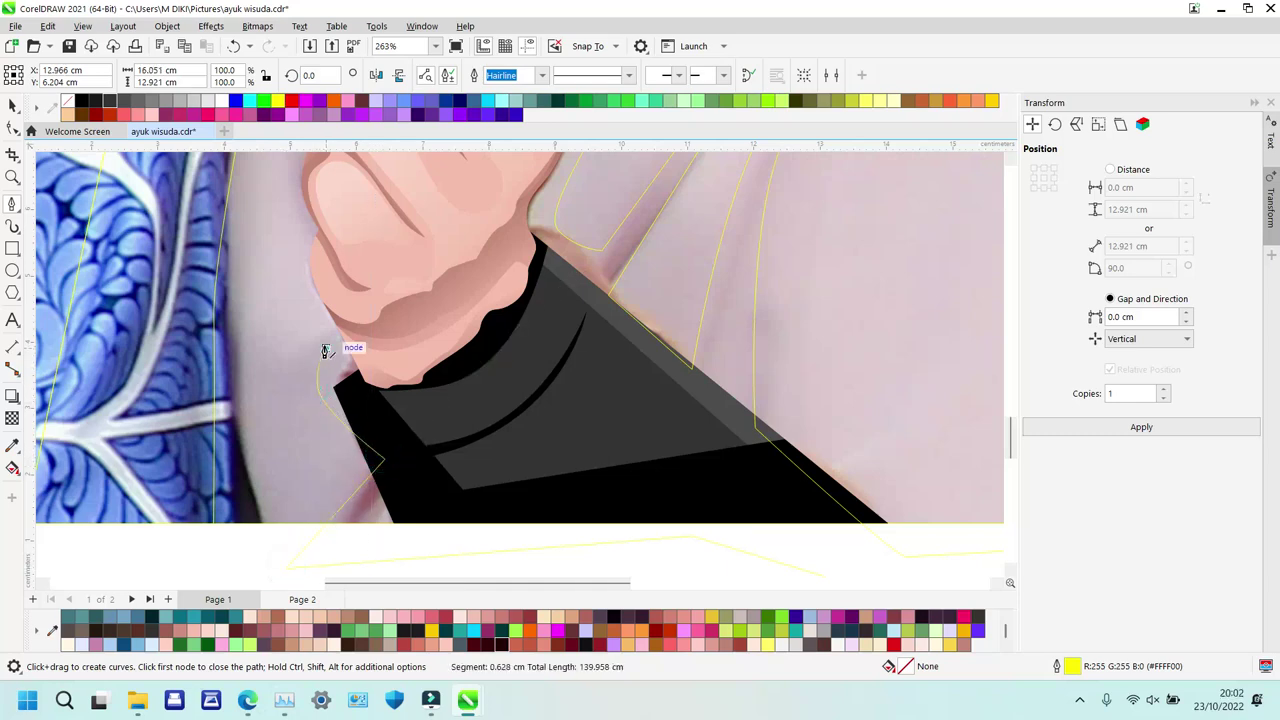
pyautogui.scroll(3, 317, 371)
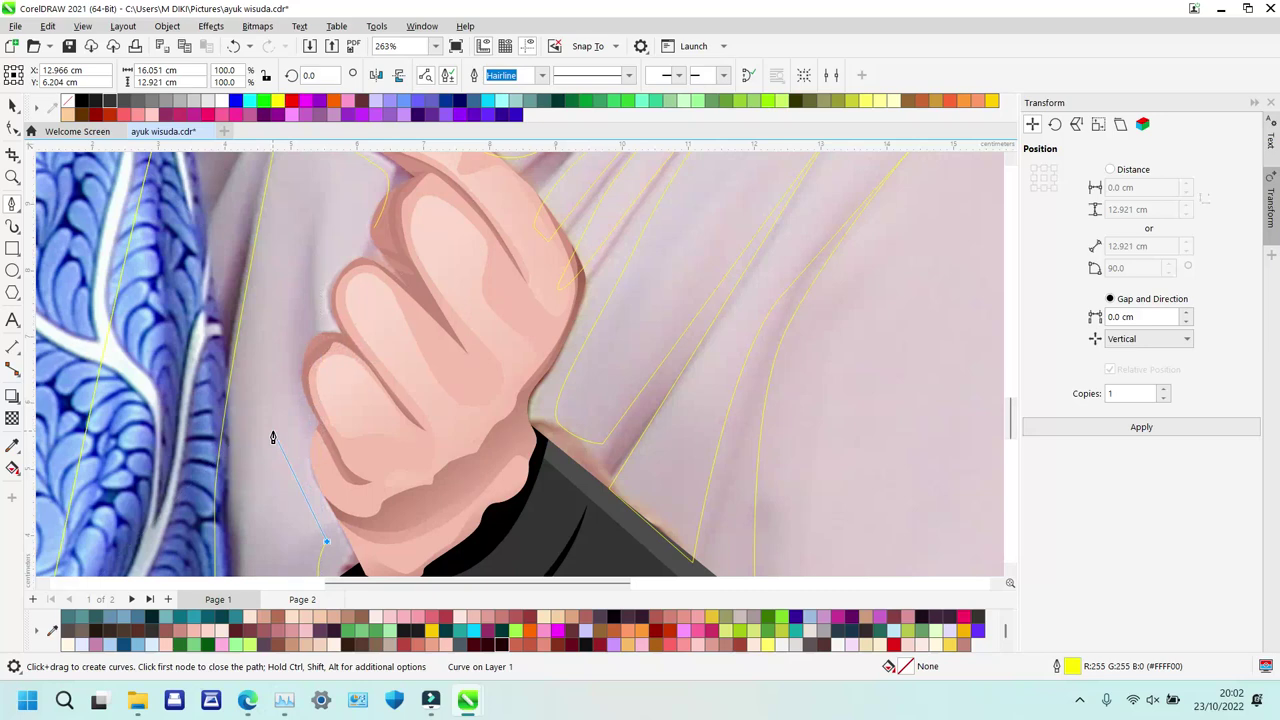
pyautogui.click(316, 218)
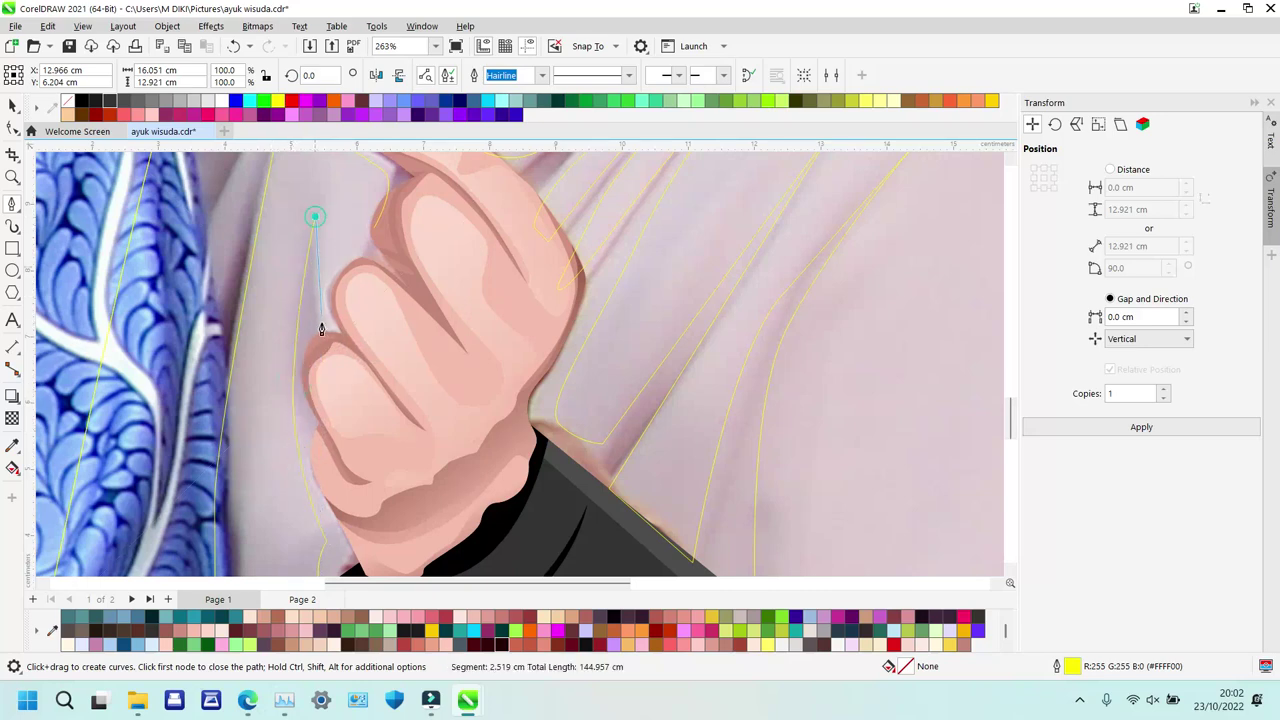
pyautogui.click(335, 341)
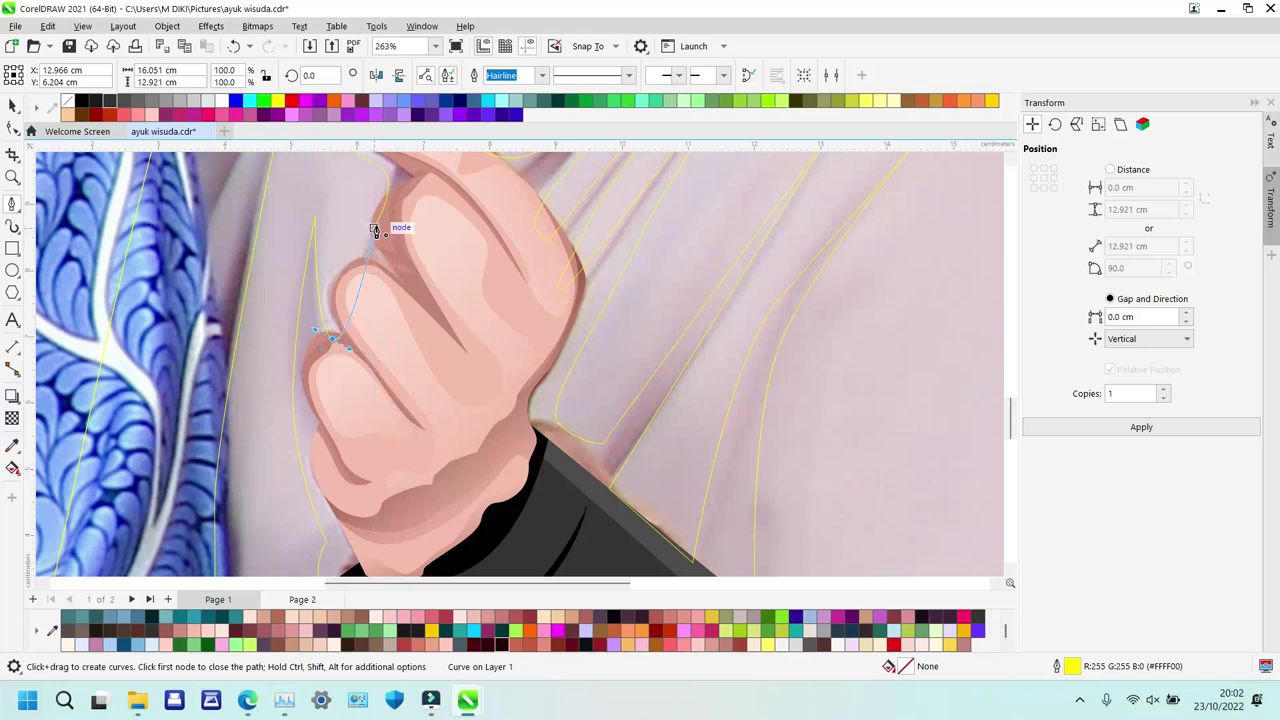
# Intersect the closed hijab front shape with the hijab outline to clip the parts beyond it.
pyautogui.press('space')
pyautogui.keyDown('shift'); pyautogui.click(307, 181); pyautogui.keyUp('shift')
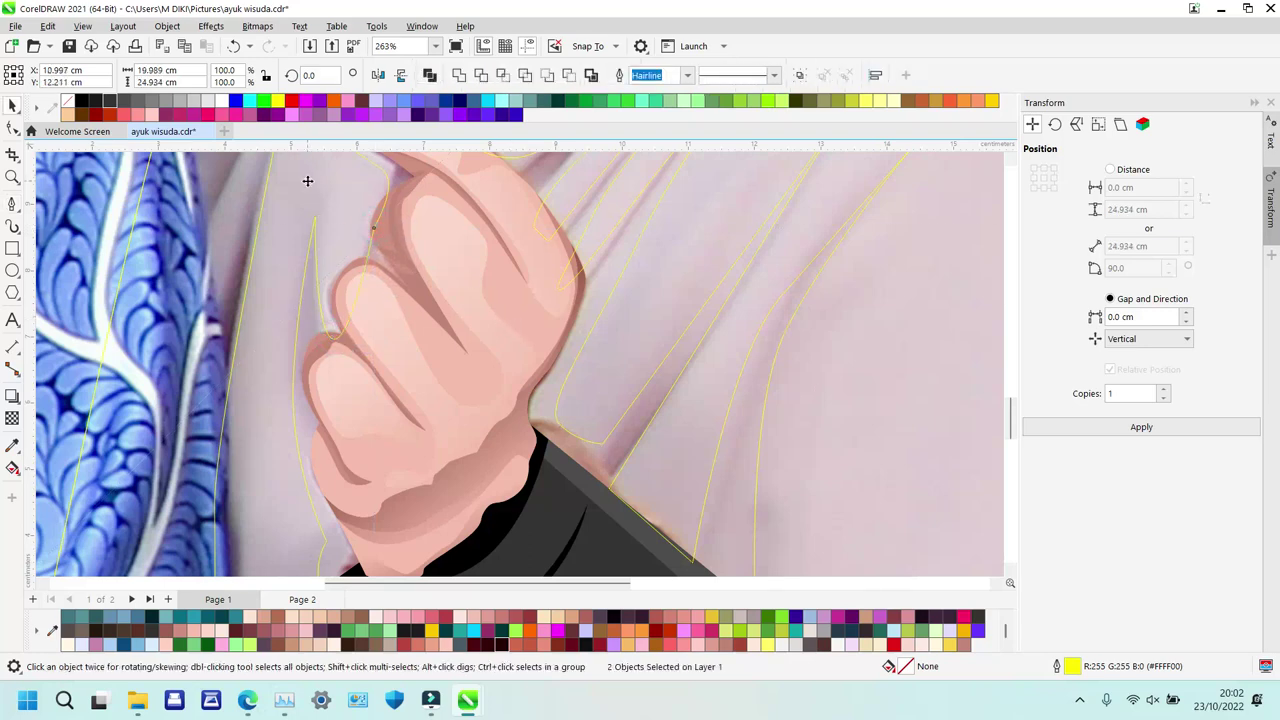
pyautogui.click(310, 197)
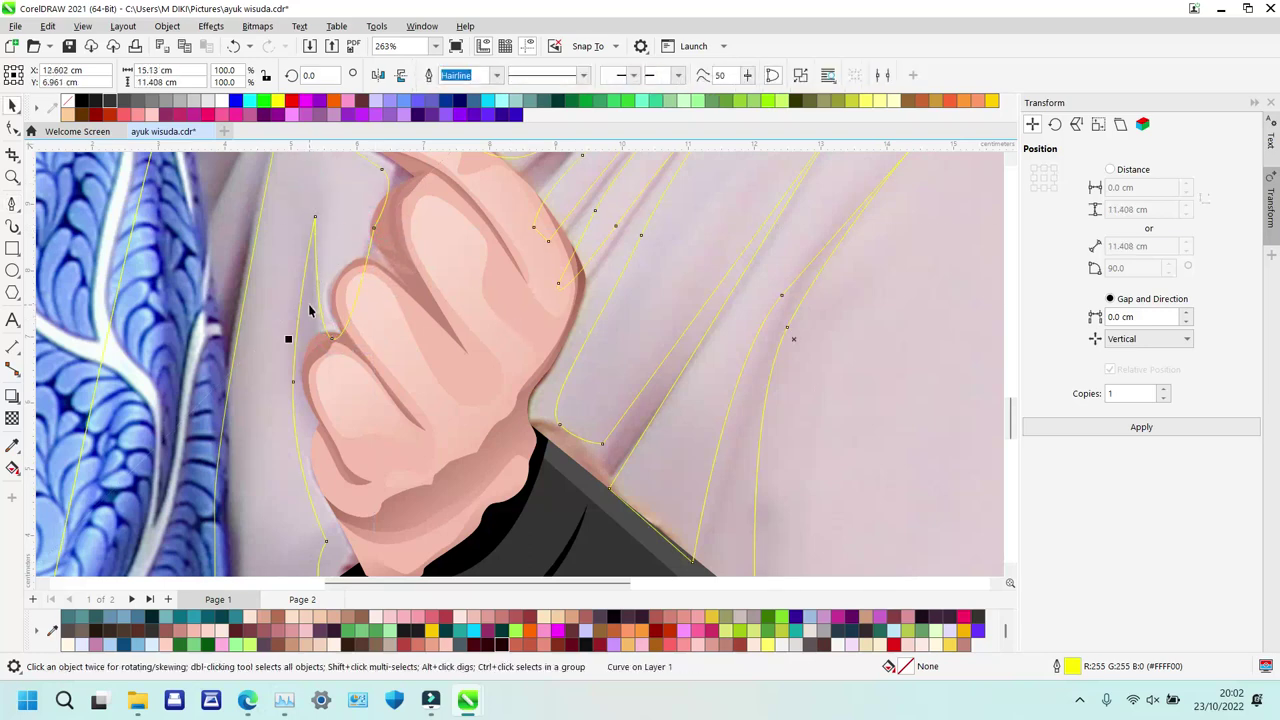
pyautogui.click(309, 306)
# Start the upper hijab shape at the jaw, curving beneath the chin to a pointed fold tip and back toward the chin.
pyautogui.press('z')
pyautogui.scroll(-2, 309, 306)
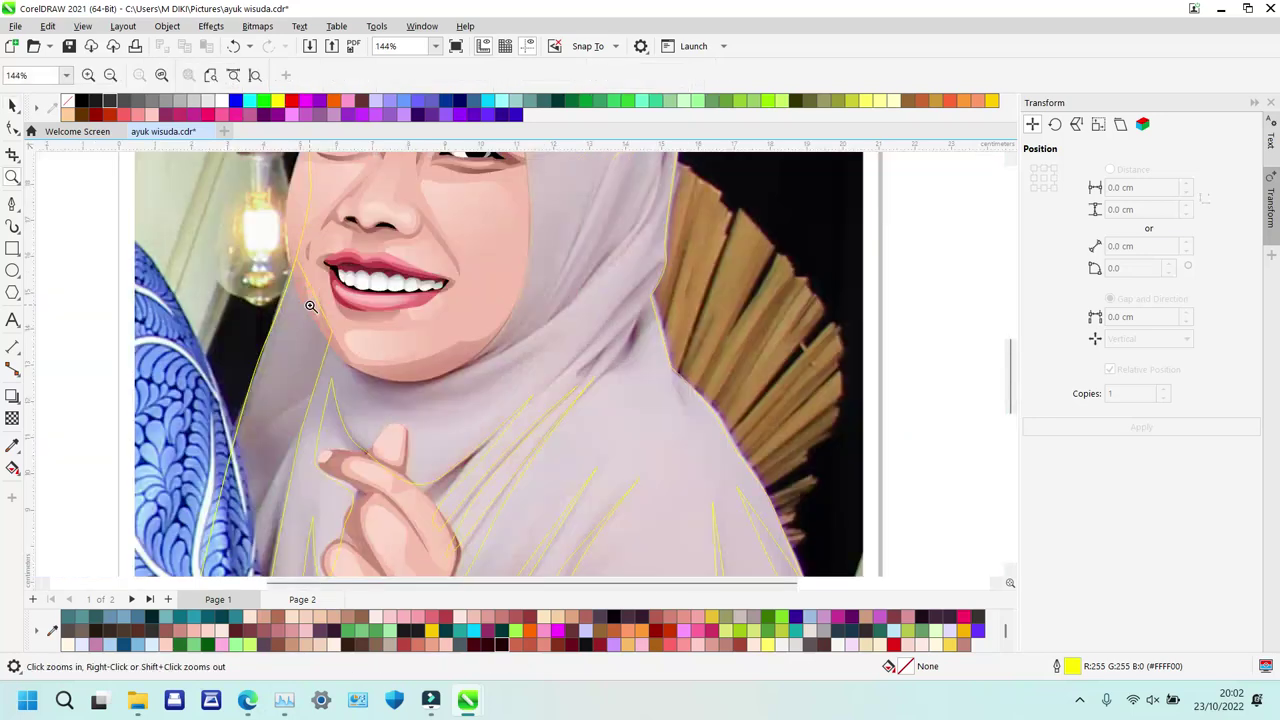
pyautogui.rightClick(310, 305)
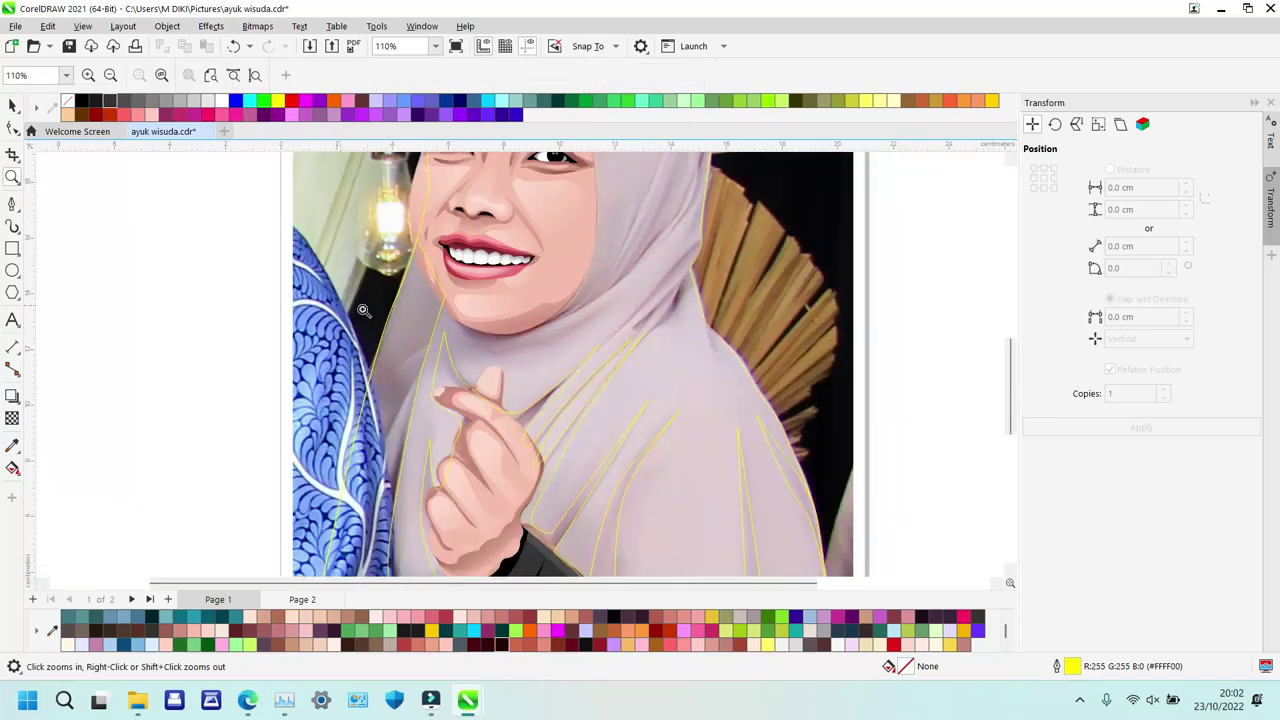
pyautogui.click(431, 251)
pyautogui.press('F5')
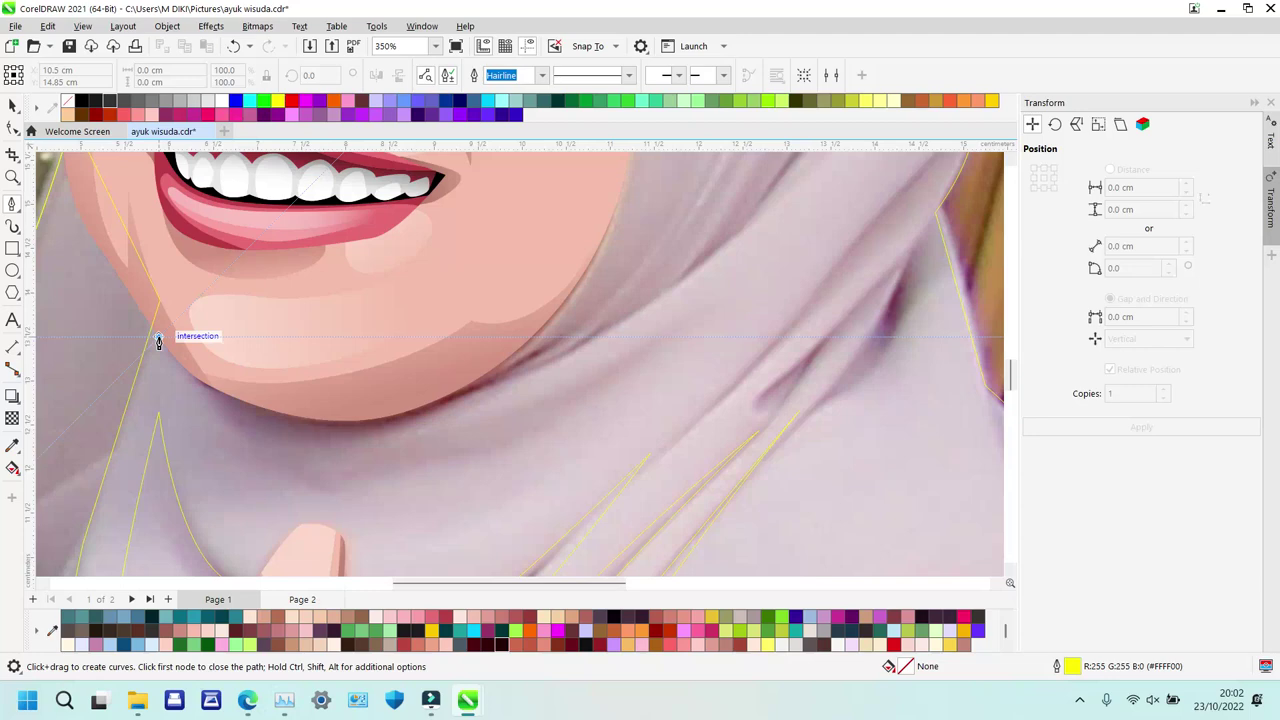
pyautogui.click(158, 337)
pyautogui.moveTo(290, 485); pyautogui.dragTo(373, 501)
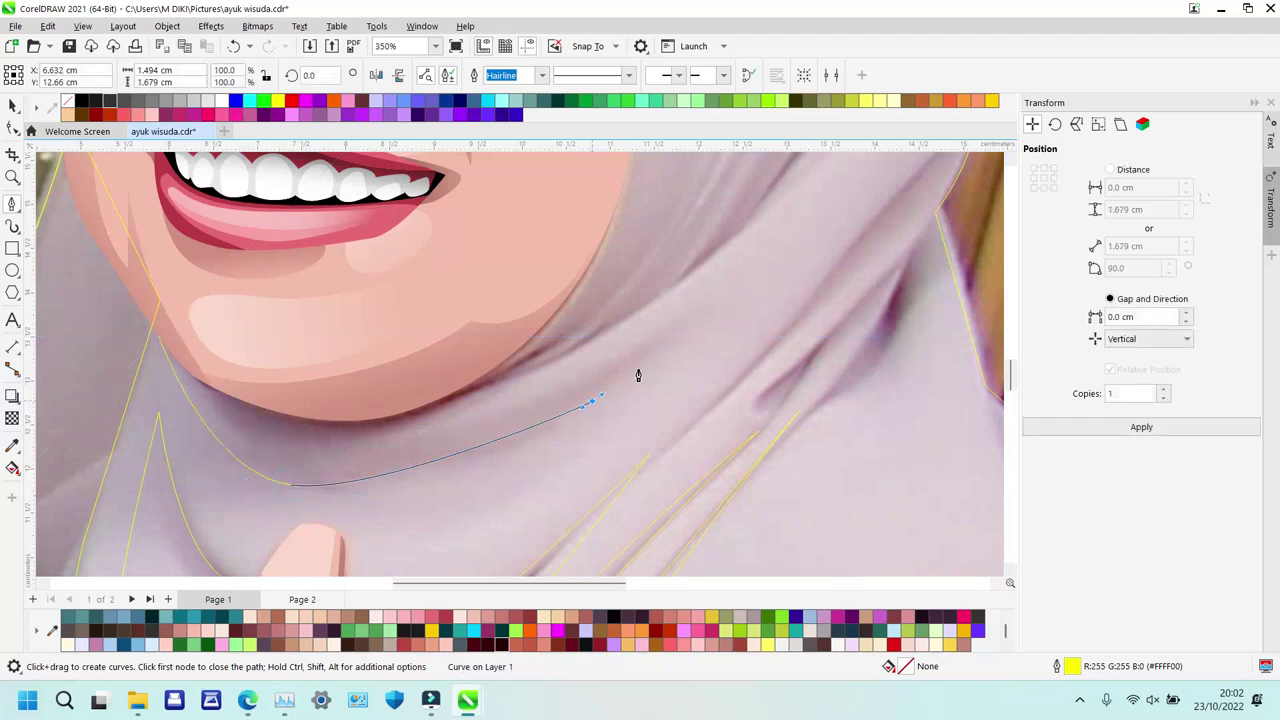
pyautogui.click(694, 322)
pyautogui.click(445, 422)
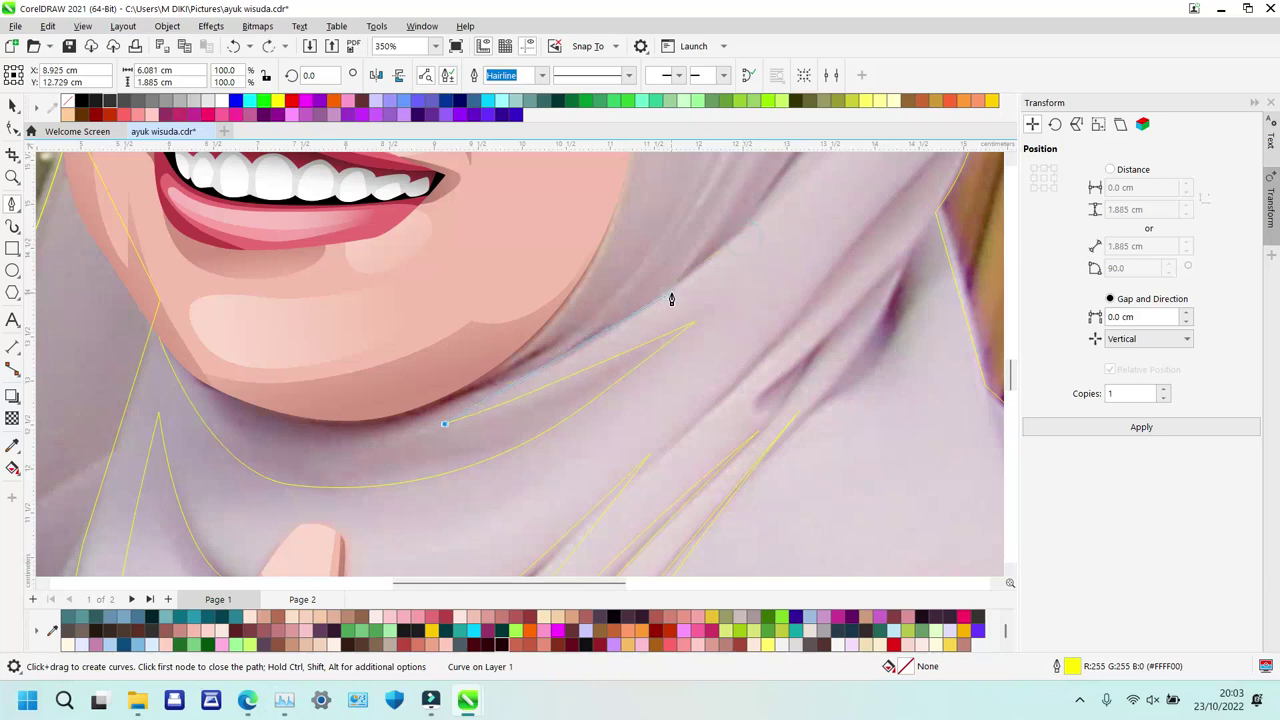
# Continue the upper hijab shape from below the chin up along the long diagonal fold beside the face.
pyautogui.click(754, 224)
pyautogui.scroll(3, 754, 230)
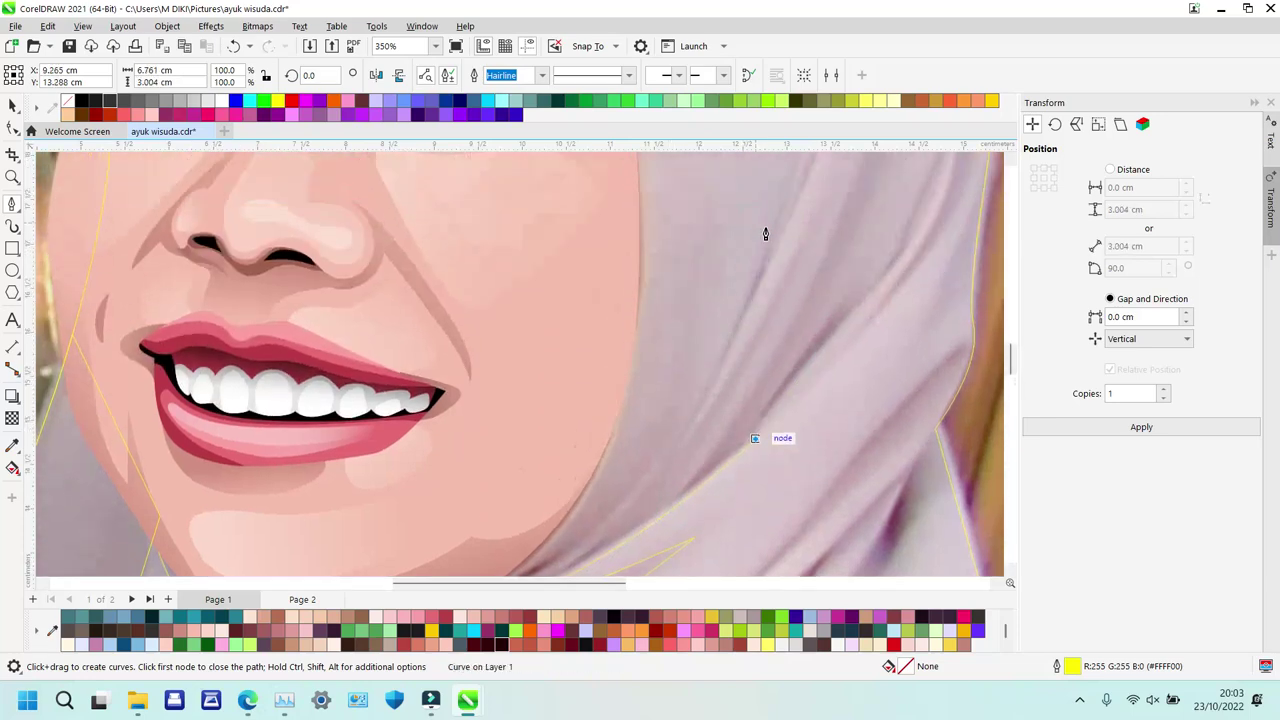
pyautogui.moveTo(914, 277); pyautogui.dragTo(942, 224)
pyautogui.scroll(3, 942, 230)
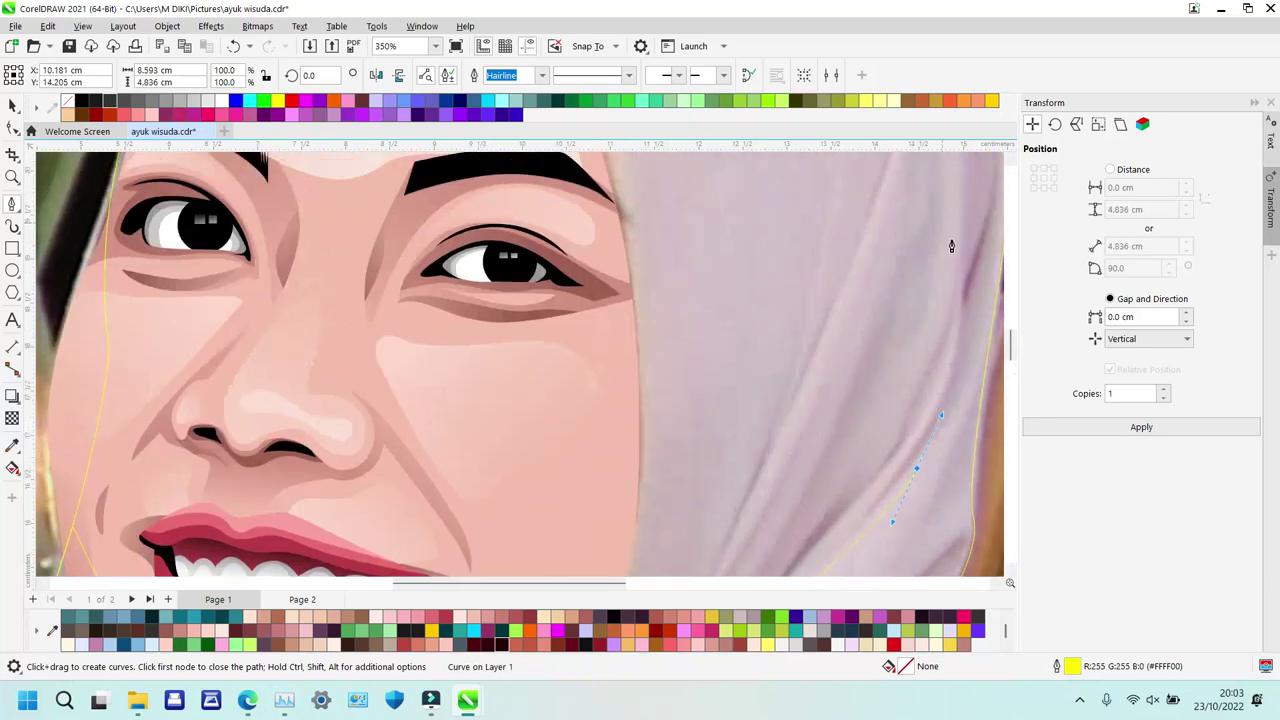
pyautogui.moveTo(981, 323); pyautogui.dragTo(1004, 258)
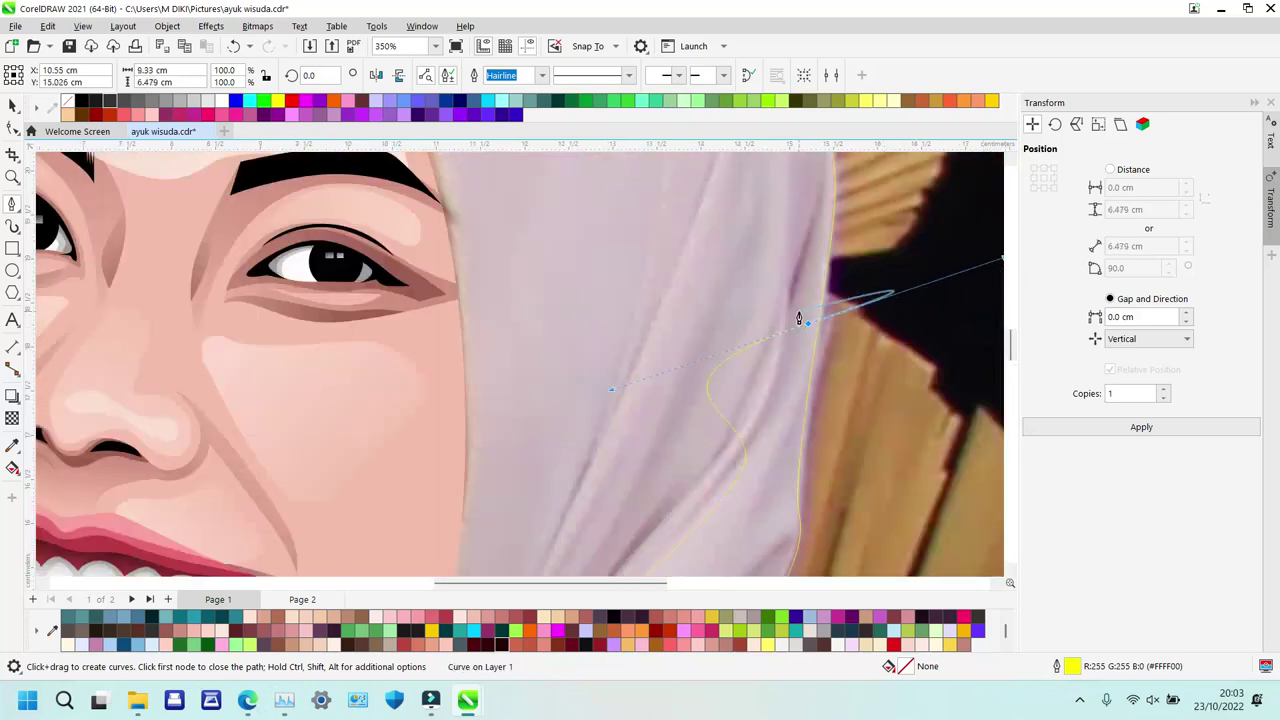
pyautogui.hotkey('ctrl', 'z')
# Extend the upper hijab shape from the diagonal fold past the hijab's outer edge to a point over the fan backdrop.
pyautogui.press('z')
pyautogui.rightClick(802, 314)
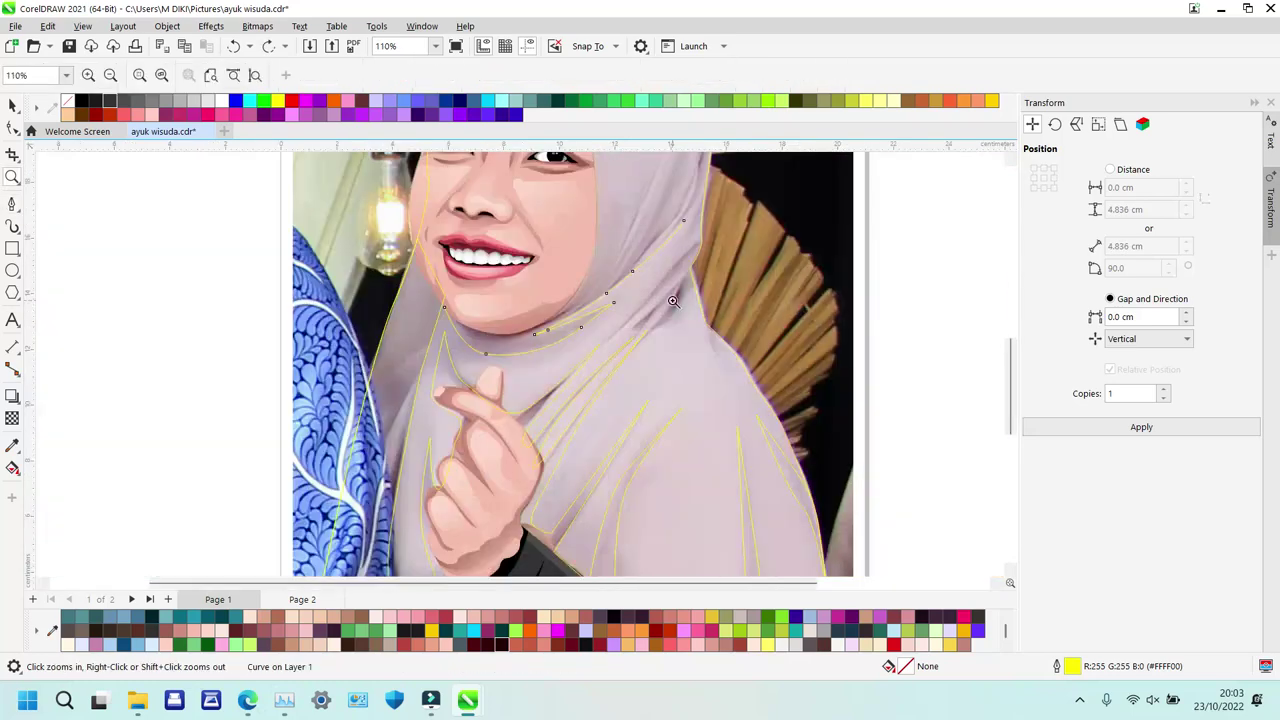
pyautogui.scroll(2, 673, 301)
pyautogui.press('p')
pyautogui.click(685, 363)
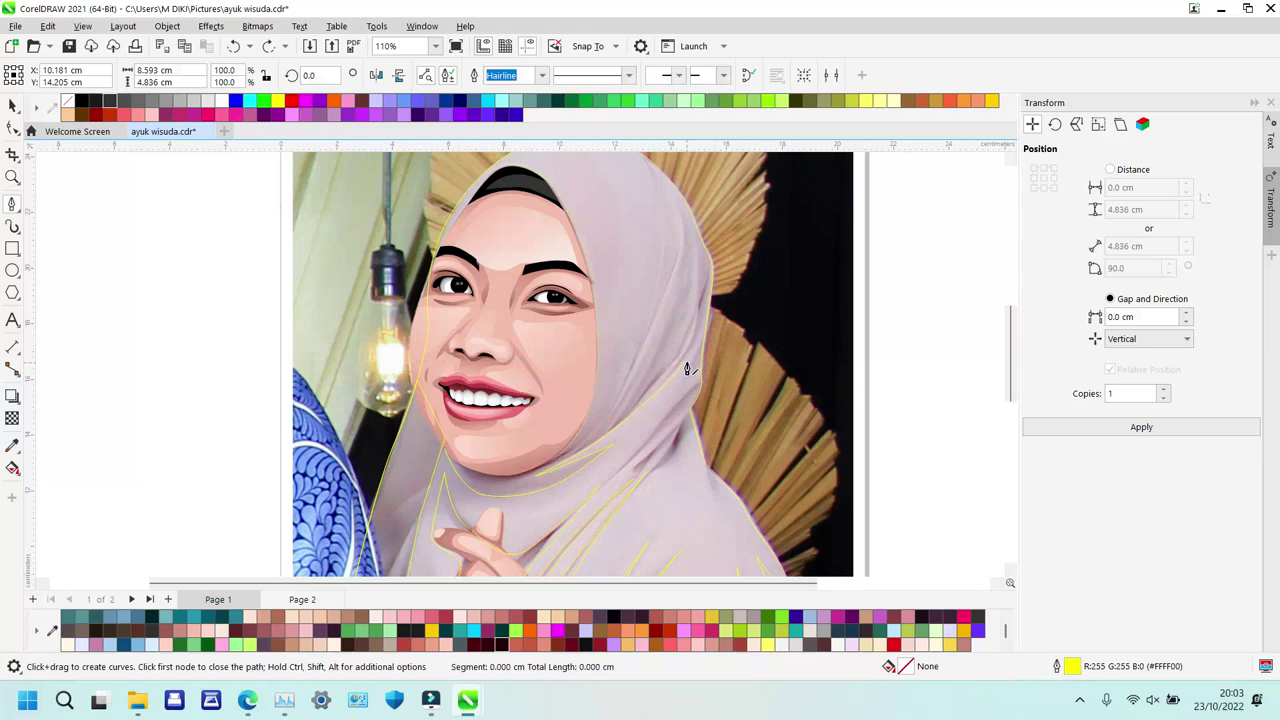
pyautogui.moveTo(728, 285); pyautogui.dragTo(734, 250)
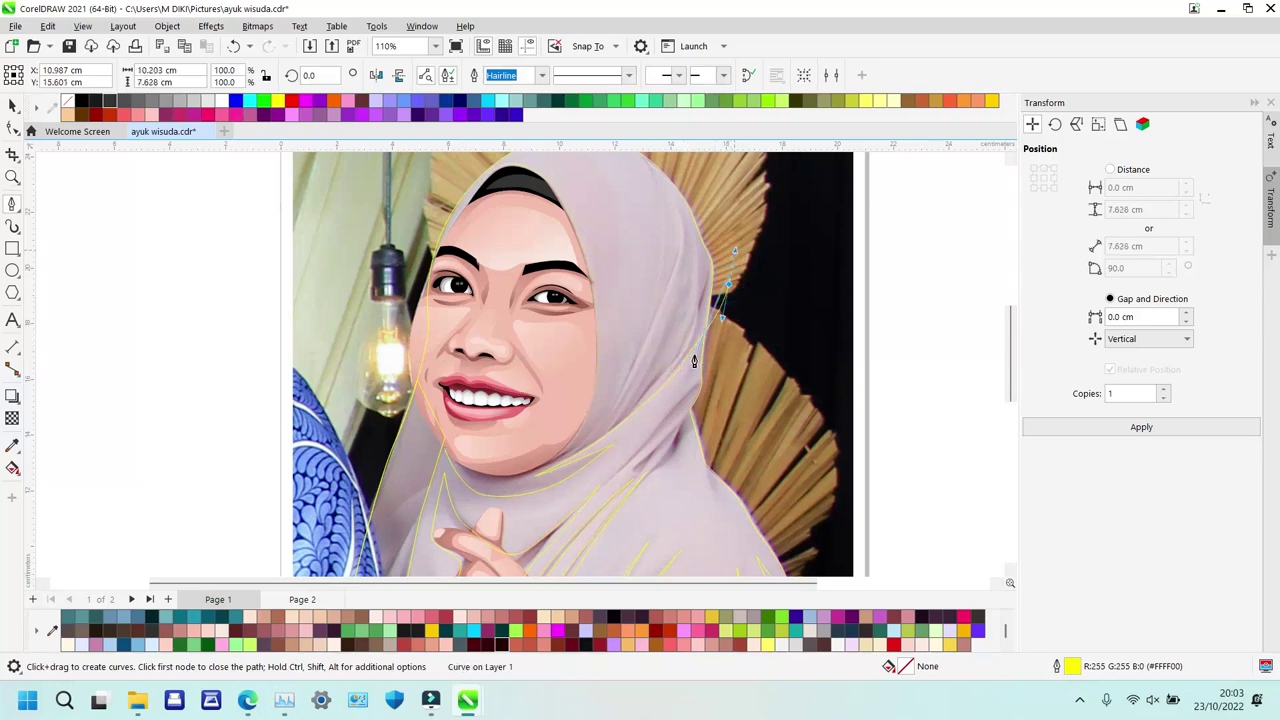
pyautogui.click(719, 226)
# Trace the shape back down the fold, up to a narrow point inside the hijab, and down again toward the cheek.
pyautogui.moveTo(680, 340); pyautogui.dragTo(659, 375)
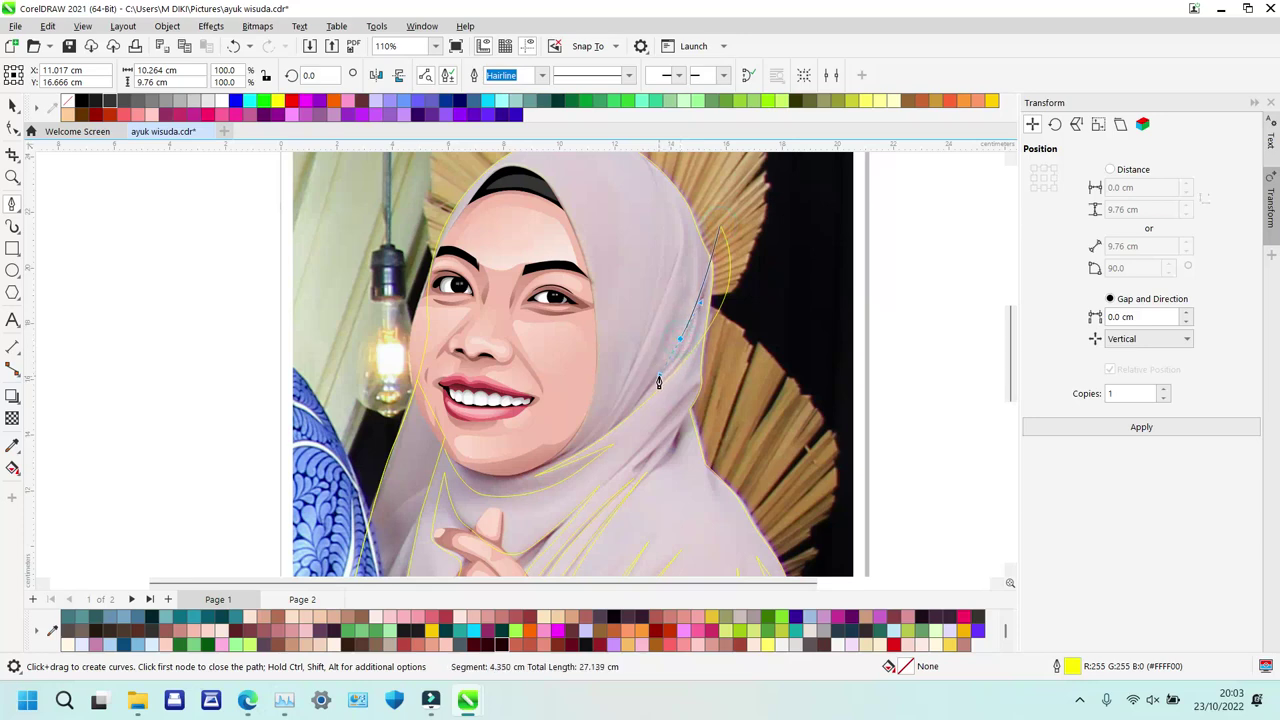
pyautogui.click(647, 391)
pyautogui.moveTo(691, 286); pyautogui.dragTo(691, 273)
pyautogui.click(692, 270)
pyautogui.click(623, 411)
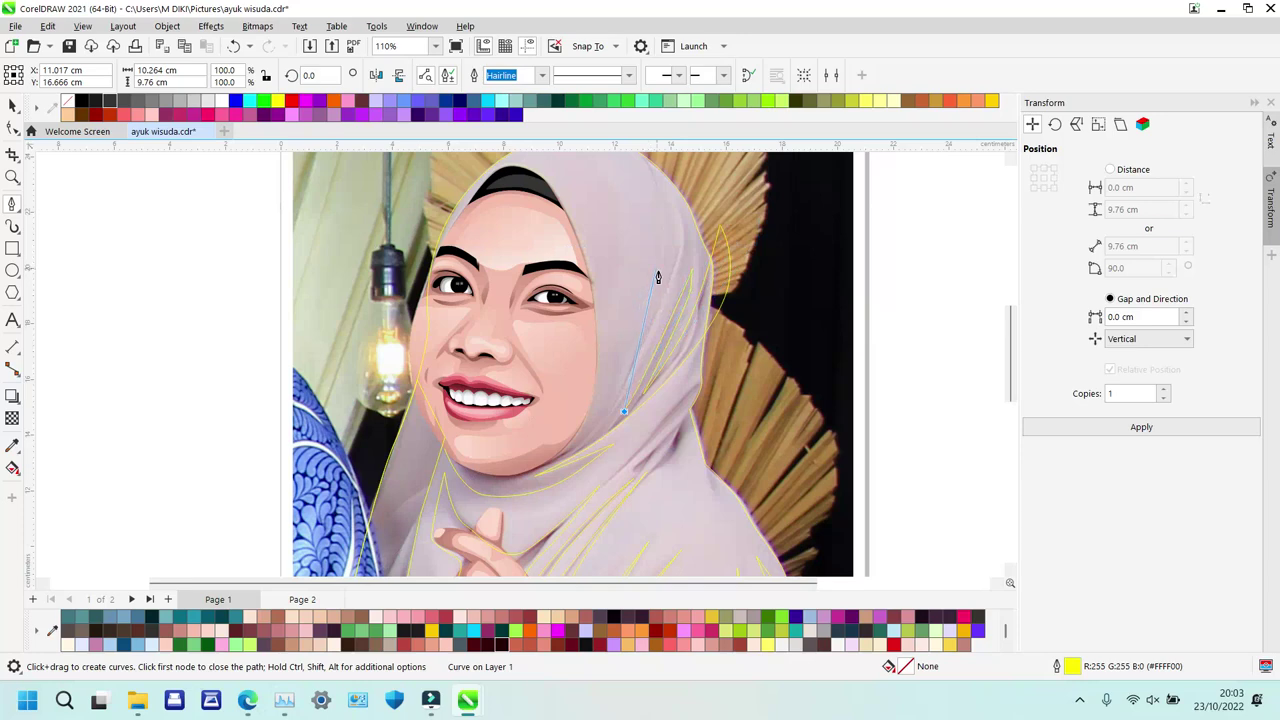
# Trace the next slender fold up to its tip and back down, and run the shape up past the hijab's crown.
pyautogui.click(678, 262)
pyautogui.click(673, 207)
pyautogui.moveTo(665, 270); pyautogui.dragTo(655, 311)
pyautogui.moveTo(665, 230); pyautogui.dragTo(664, 197)
pyautogui.scroll(1, 664, 197)
pyautogui.click(637, 190)
# Bring the upper hijab shape down beside the face to the jaw and close it across the face at the chin.
pyautogui.moveTo(652, 299); pyautogui.dragTo(655, 349)
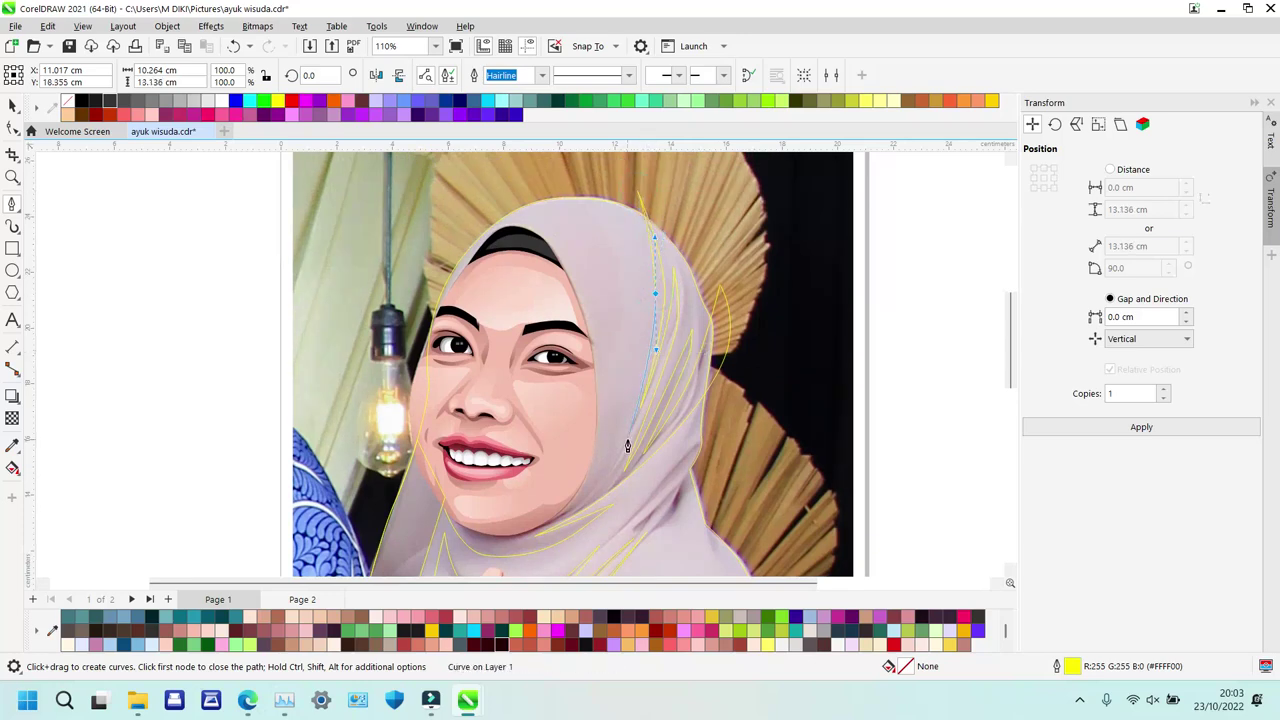
pyautogui.moveTo(603, 475); pyautogui.dragTo(580, 509)
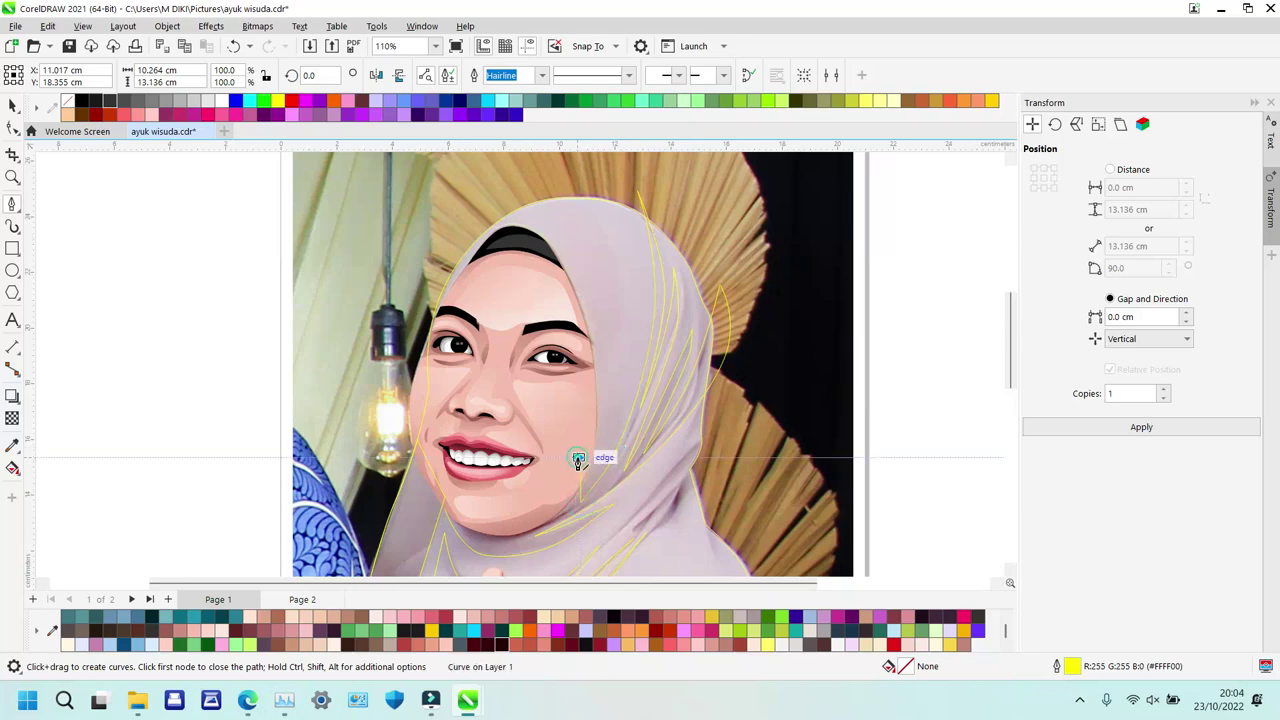
pyautogui.scroll(-3, 577, 460)
pyautogui.click(445, 335)
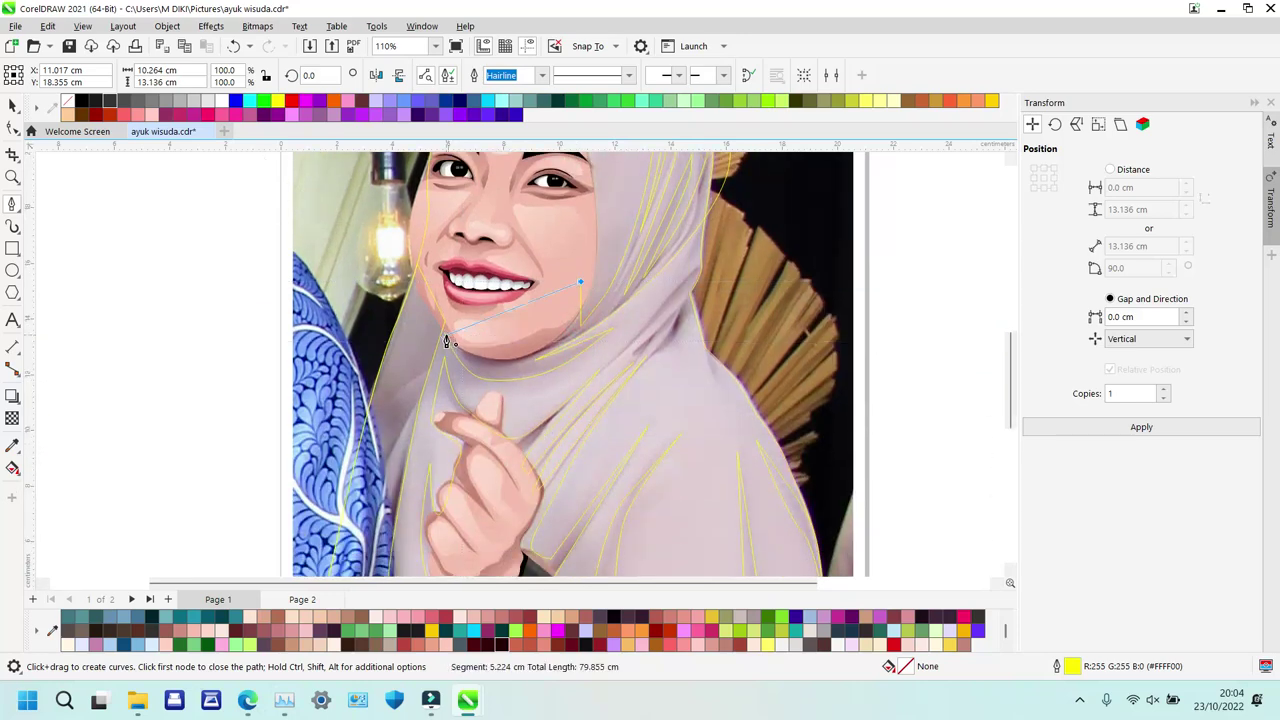
# Intersect the closed upper hijab shape with the hijab outline.
pyautogui.press('space')
pyautogui.keyDown('shift'); pyautogui.click(642, 304); pyautogui.keyUp('shift')
pyautogui.keyDown('shift'); pyautogui.click(641, 302); pyautogui.keyUp('shift')
pyautogui.keyDown('shift'); pyautogui.click(518, 369); pyautogui.keyUp('shift')
pyautogui.press('F2')
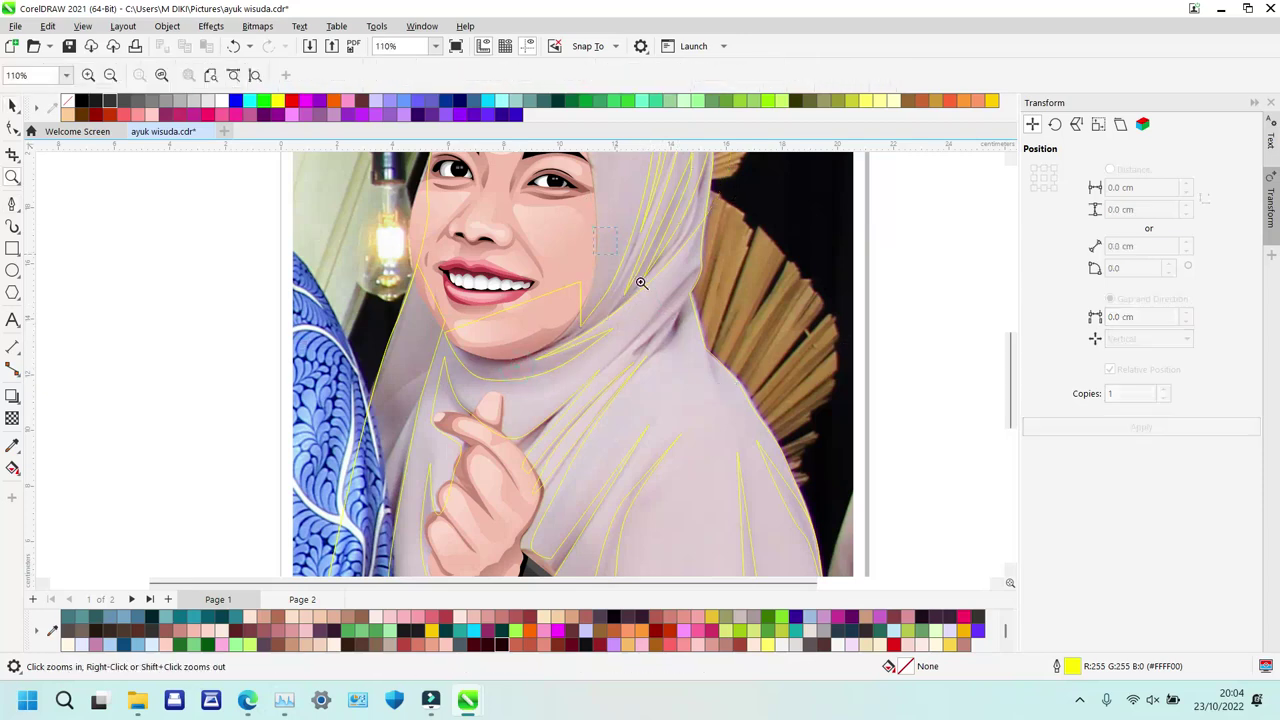
pyautogui.scroll(3, 600, 240)
pyautogui.press('space')
pyautogui.click(375, 404)
pyautogui.moveTo(456, 324); pyautogui.dragTo(486, 280)
pyautogui.press('Escape')
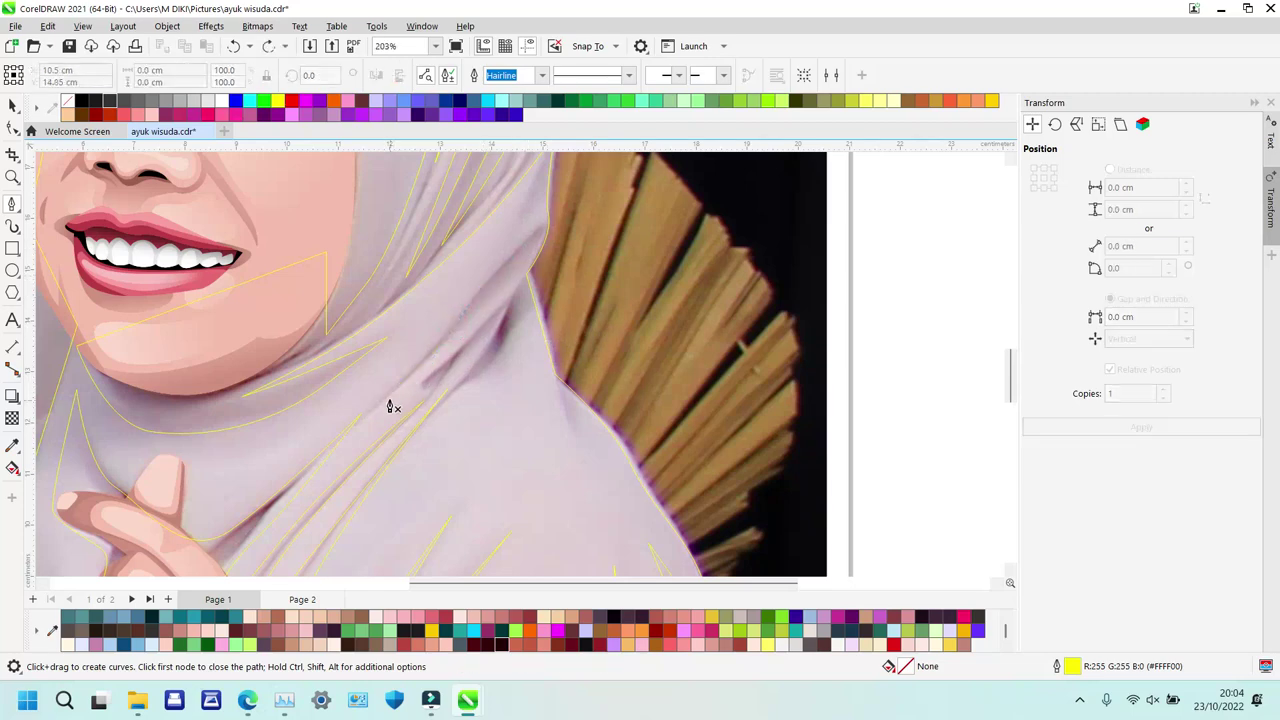
# Draw a closed narrow fold shape about 3.1 cm wide running diagonally from the chest up to the notch in the hijab's outer edge.
pyautogui.click(380, 393)
pyautogui.click(530, 232)
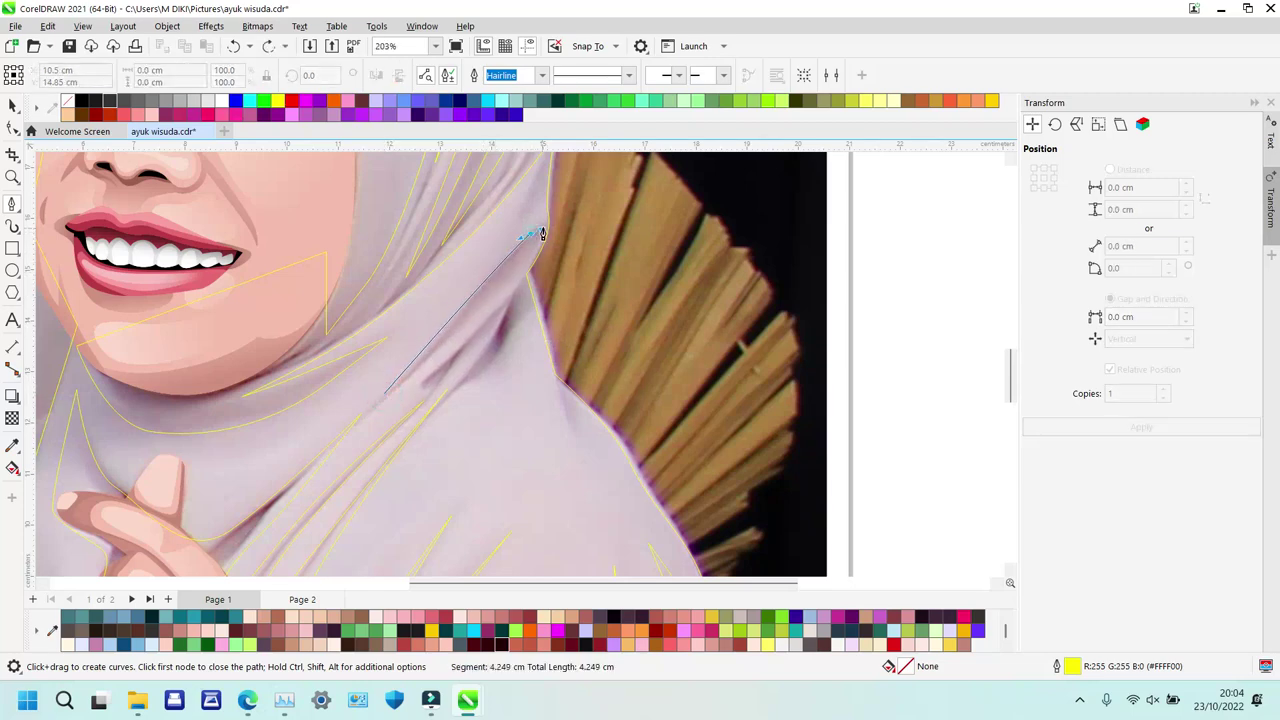
pyautogui.moveTo(526, 264); pyautogui.dragTo(510, 288)
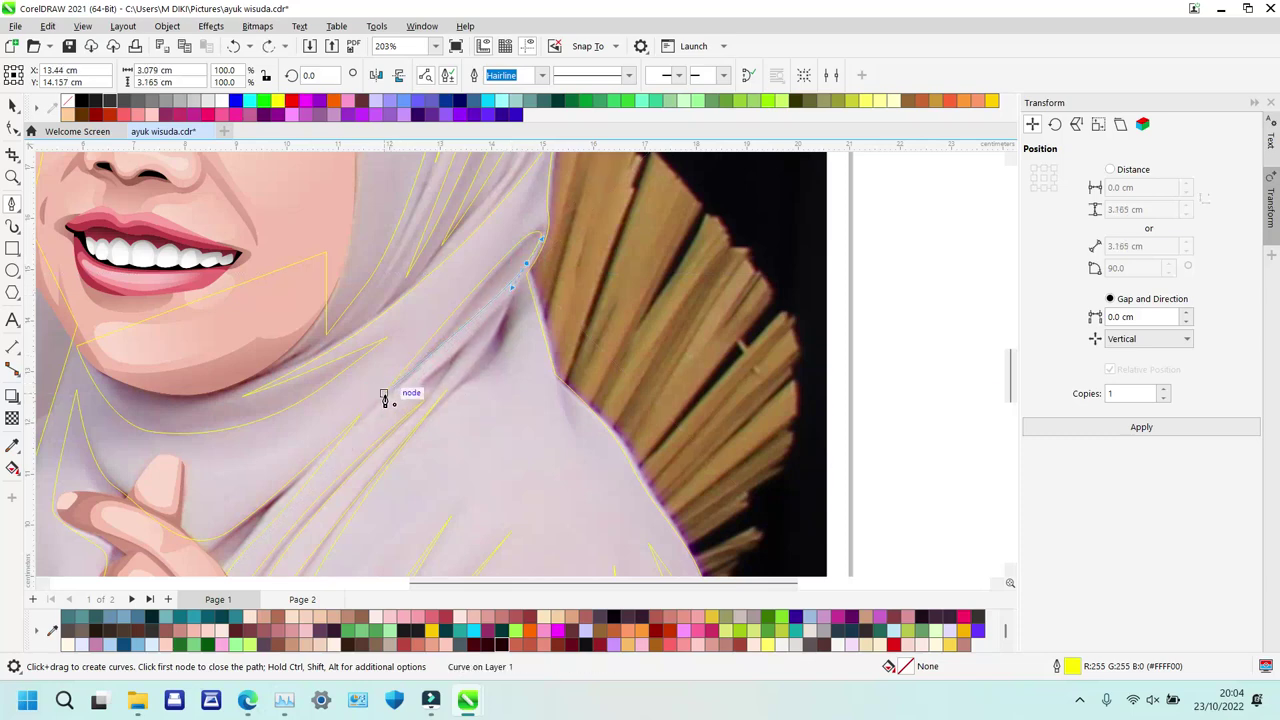
pyautogui.click(384, 395)
# Draw a closed shadow shape around the dark folds below the notch, extending past the hijab's outer edge.
pyautogui.click(416, 385)
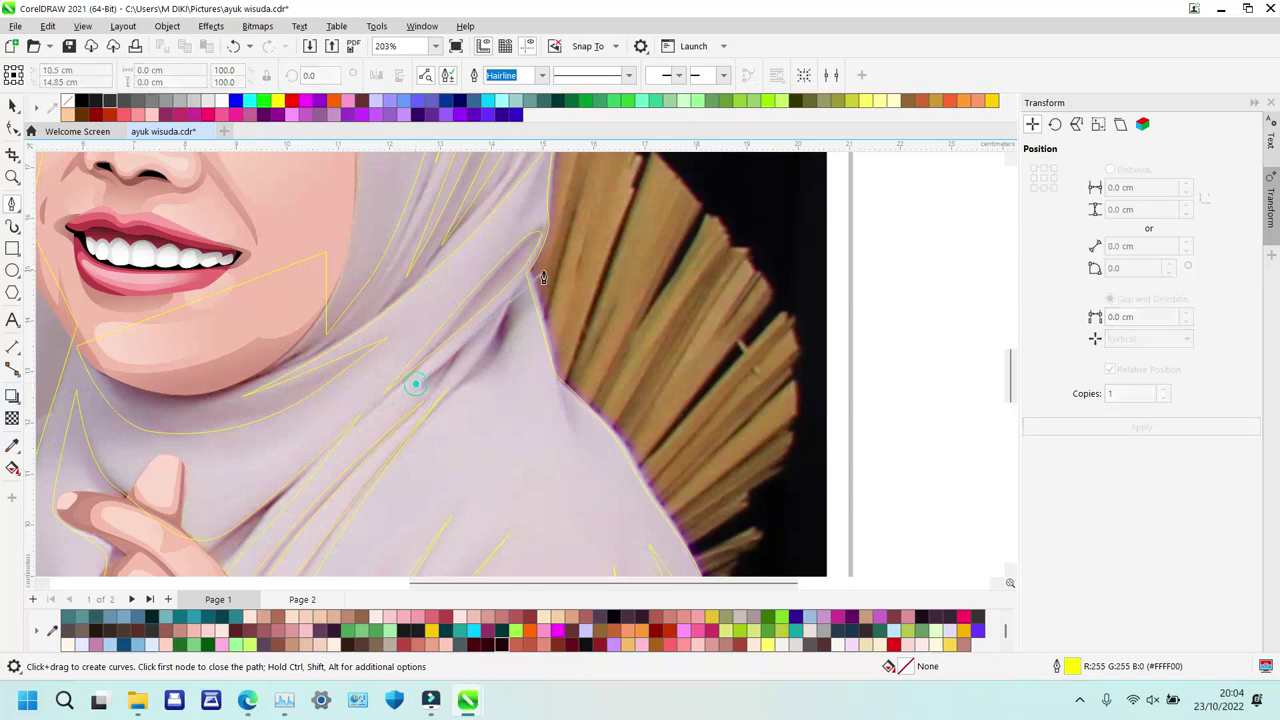
pyautogui.click(543, 265)
pyautogui.click(587, 340)
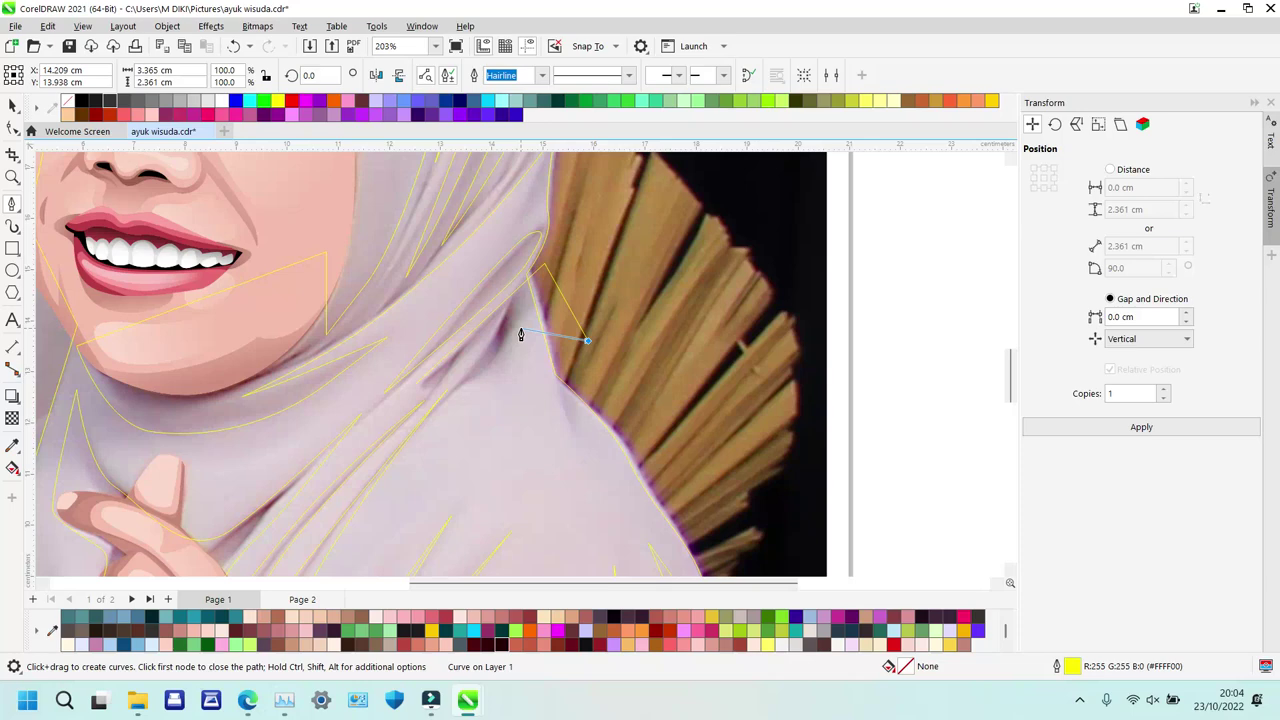
pyautogui.moveTo(517, 331); pyautogui.dragTo(510, 345)
pyautogui.moveTo(467, 391); pyautogui.dragTo(448, 406)
pyautogui.moveTo(437, 408); pyautogui.dragTo(420, 414)
pyautogui.click(464, 358)
pyautogui.click(417, 384)
# Intersect the shadow shape below the notch with the hijab outline.
pyautogui.press('Escape')
pyautogui.press('space')
pyautogui.keyDown('shift'); pyautogui.click(520, 377); pyautogui.keyUp('shift')
pyautogui.hotkey('alt', 'i')
pyautogui.press('Escape')
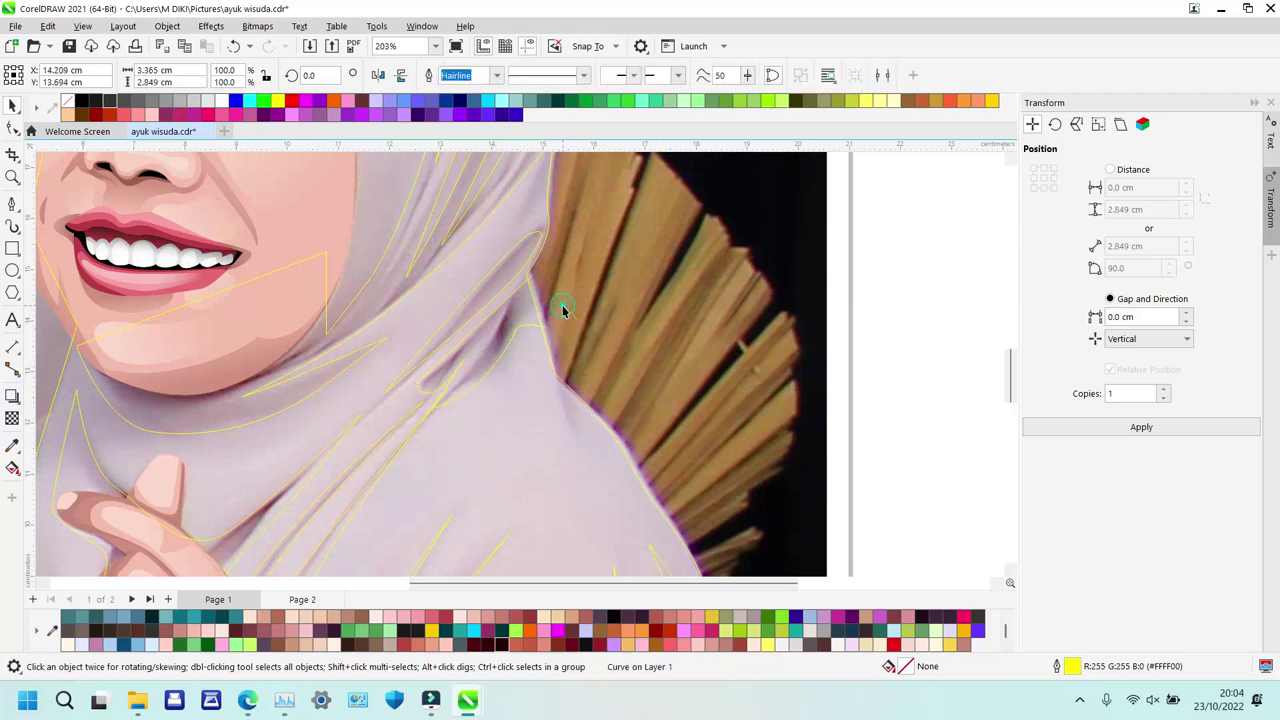
# Draw a small tapered shading shape at the shoulder where the hijab edge bends and intersect it with the hijab outline.
pyautogui.press('space')
pyautogui.click(552, 339)
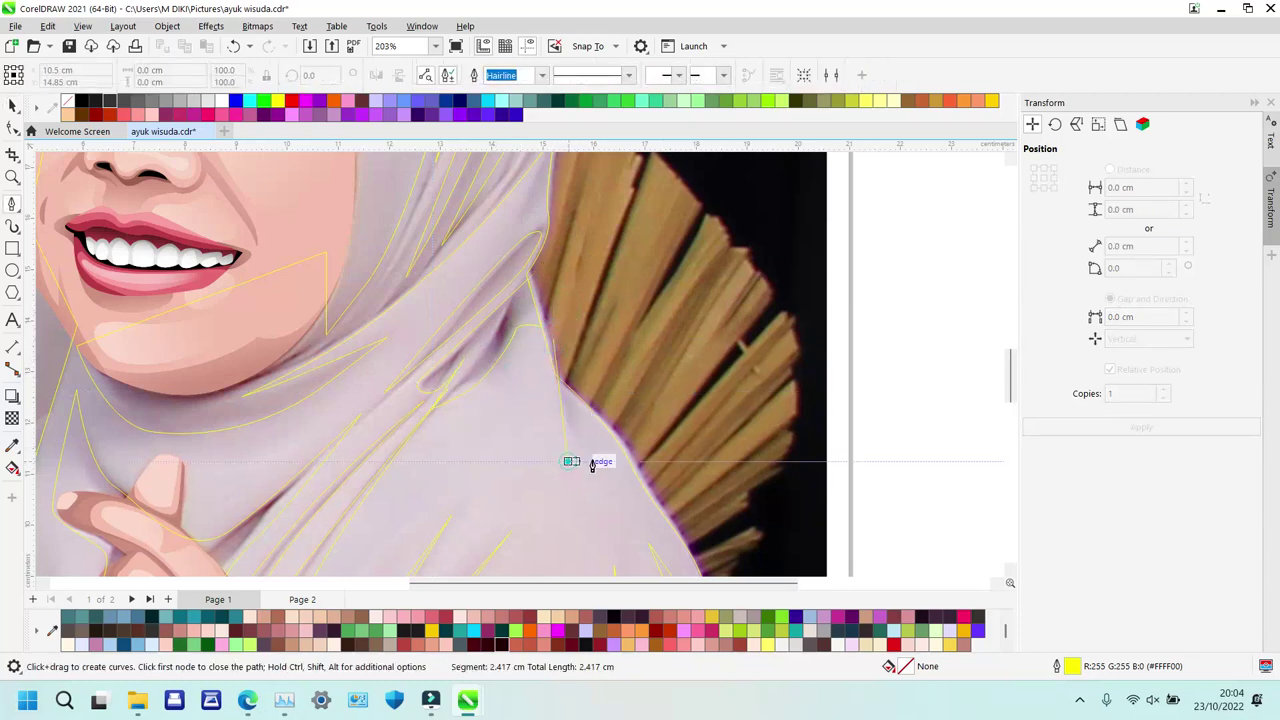
pyautogui.click(601, 461)
pyautogui.click(553, 343)
pyautogui.press('space')
pyautogui.keyDown('shift'); pyautogui.click(509, 433); pyautogui.keyUp('shift')
pyautogui.hotkey('alt', 'i')
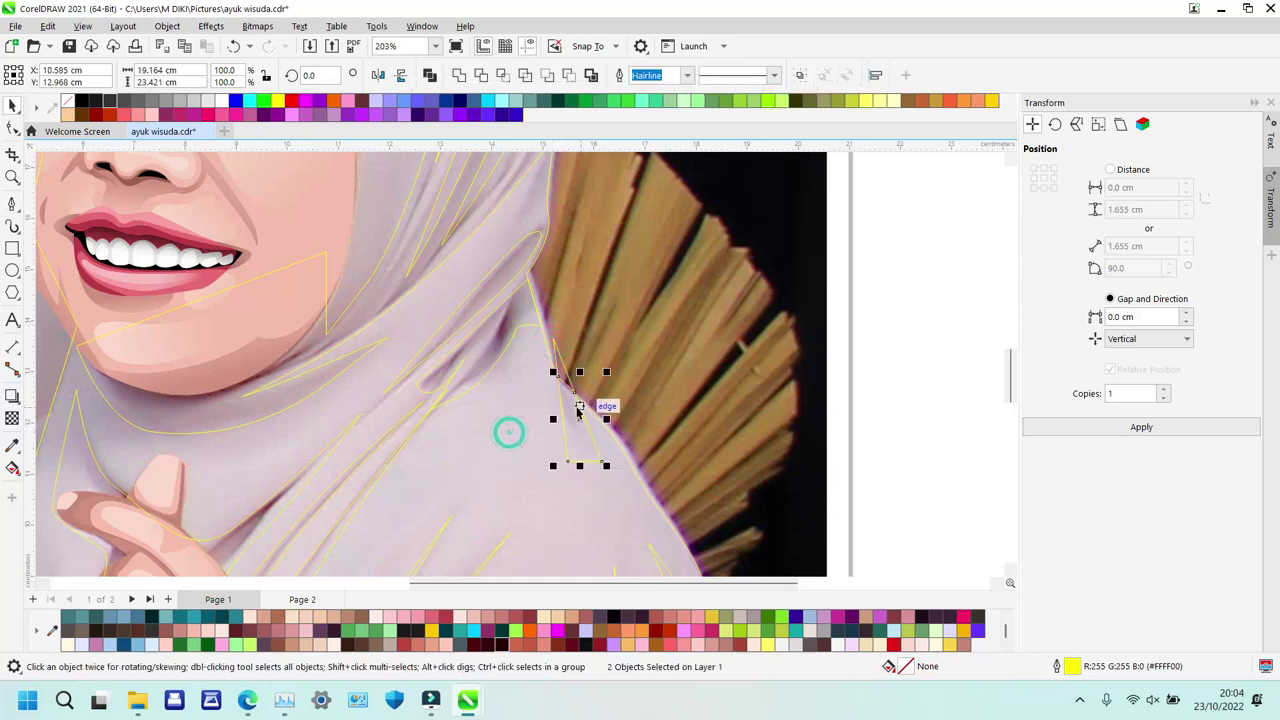
pyautogui.click(575, 429)
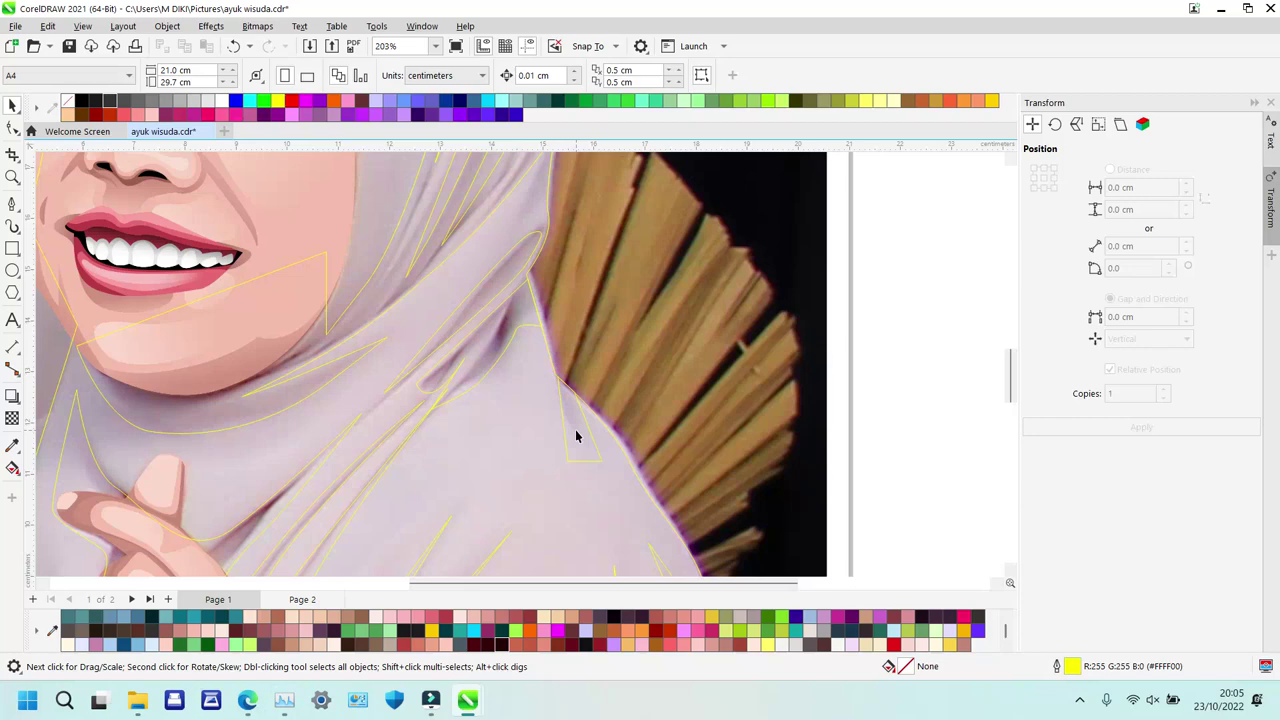
# Draw a closed shading shape about 4.8 cm wide and 7.2 cm tall beside the jaw and neck, extending past the hijab's edge over the blue fabric.
pyautogui.press('z')
pyautogui.rightClick(598, 408)
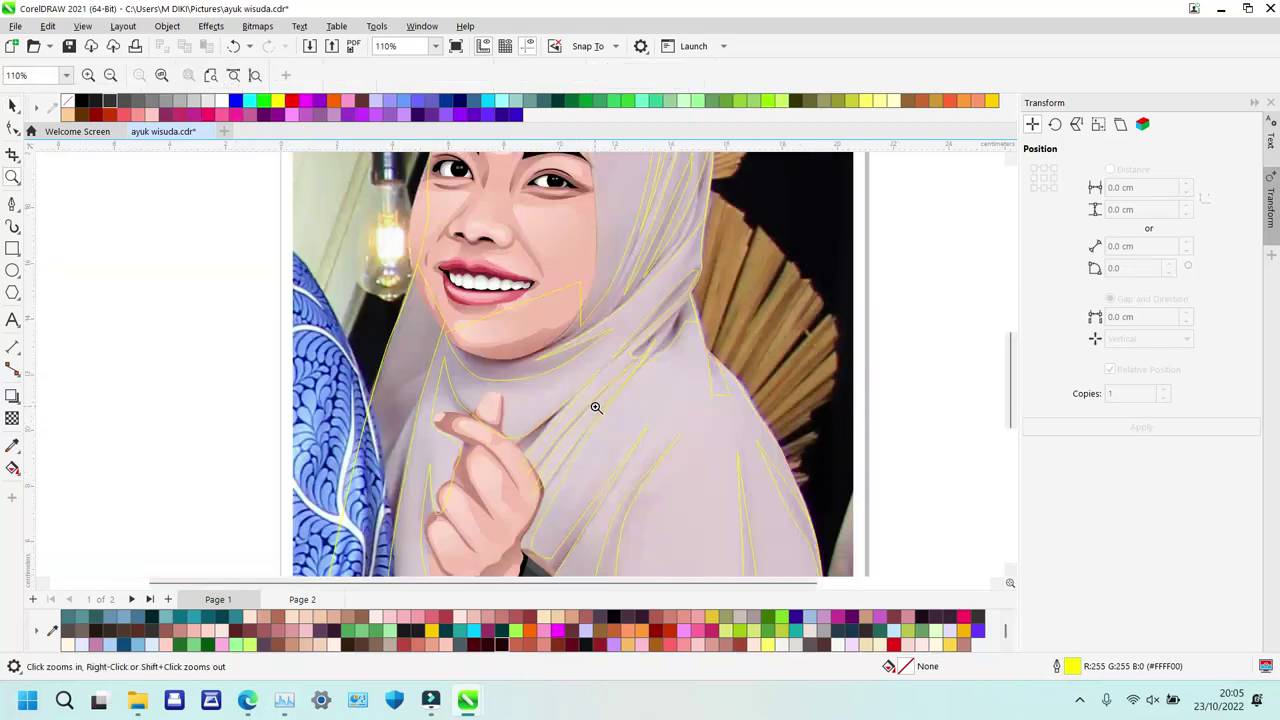
pyautogui.moveTo(327, 234); pyautogui.dragTo(540, 466)
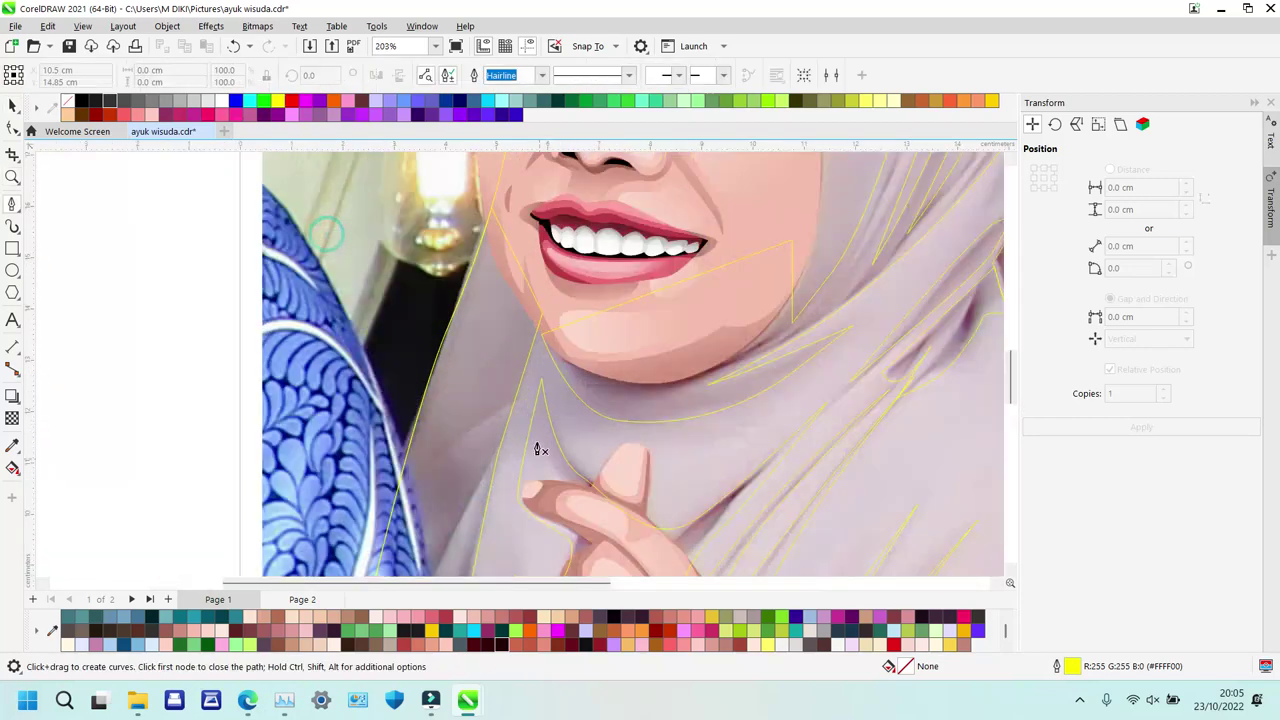
pyautogui.scroll(-5, 462, 432)
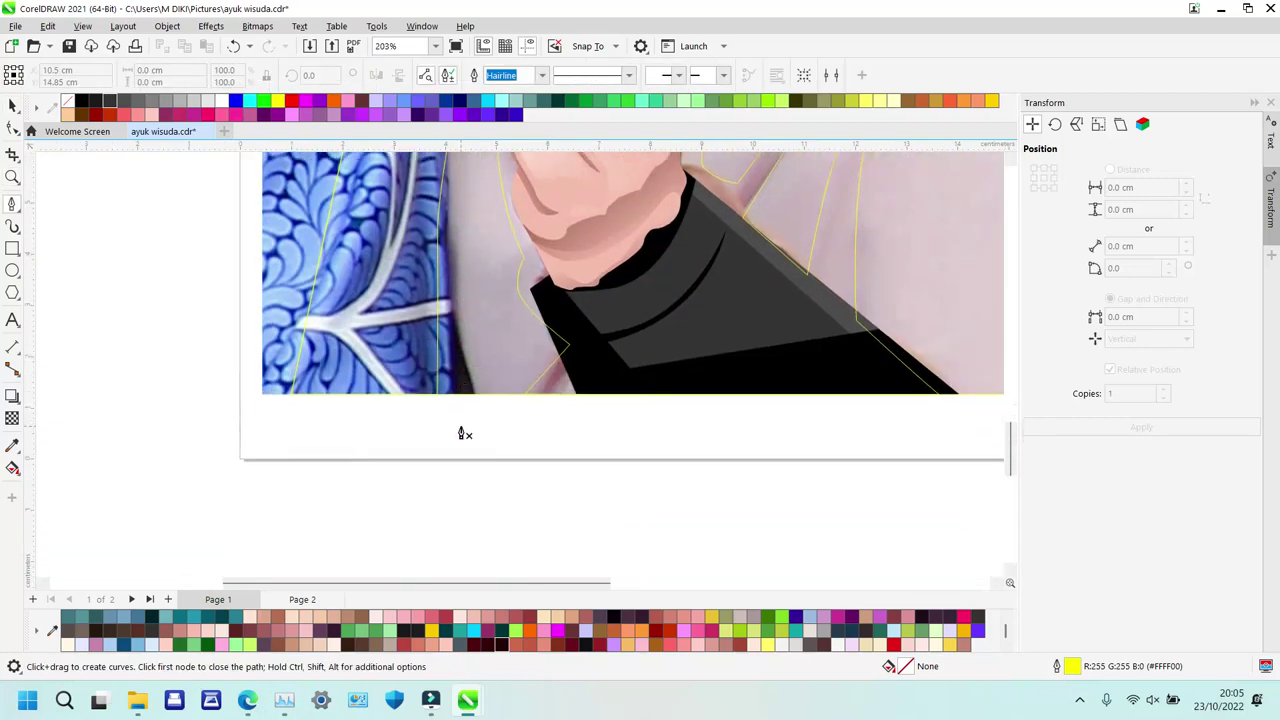
pyautogui.press('z')
pyautogui.rightClick(603, 365)
pyautogui.rightClick(604, 365)
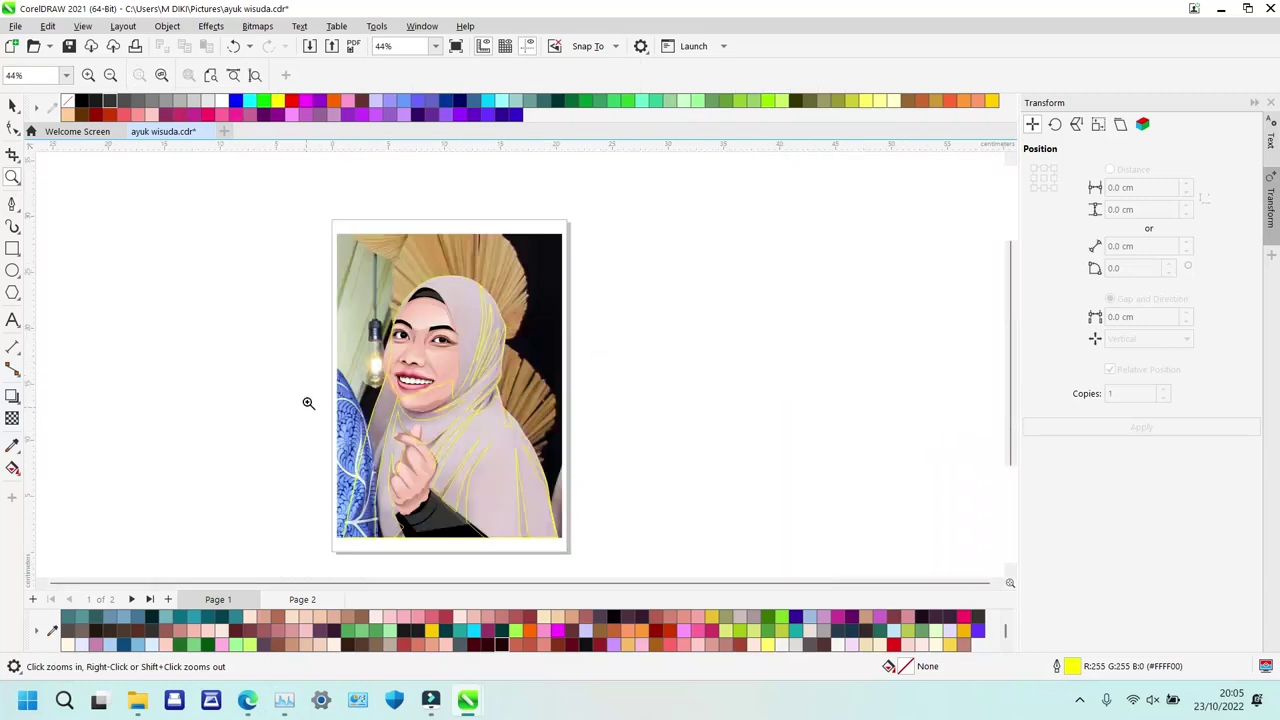
pyautogui.moveTo(317, 350); pyautogui.dragTo(455, 475)
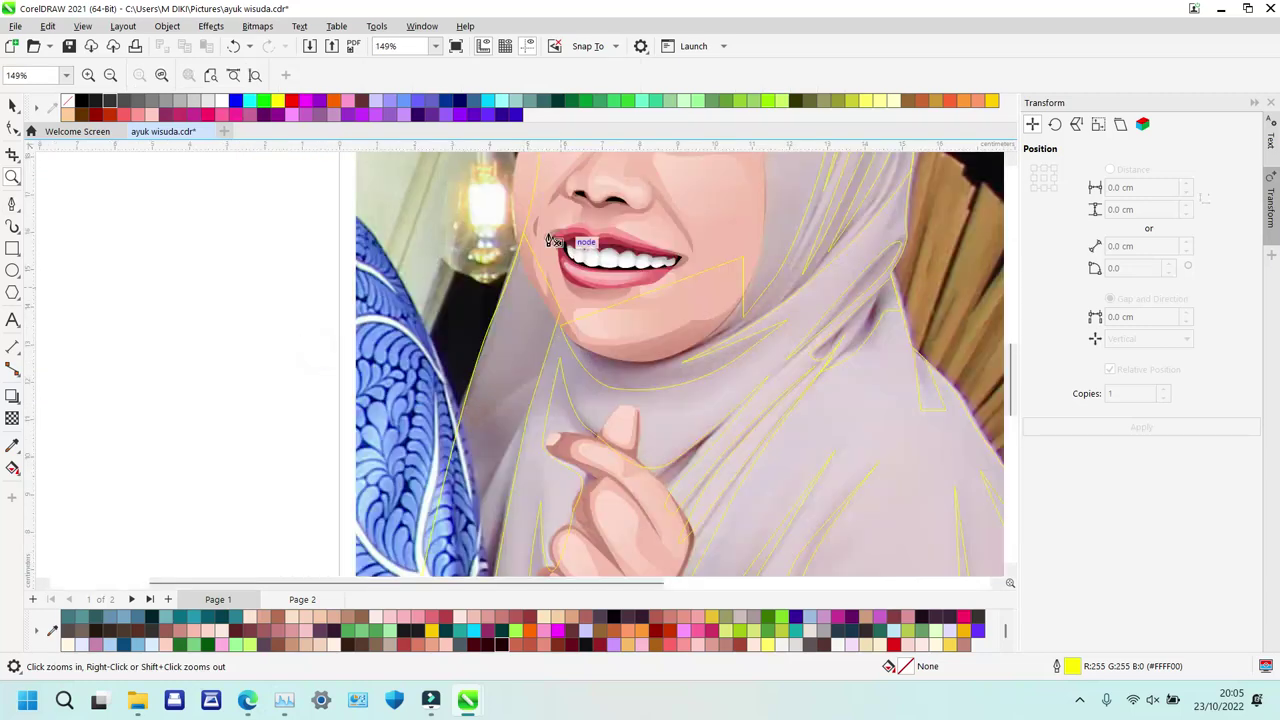
pyautogui.press('space')
pyautogui.click(508, 206)
pyautogui.moveTo(531, 325); pyautogui.dragTo(543, 362)
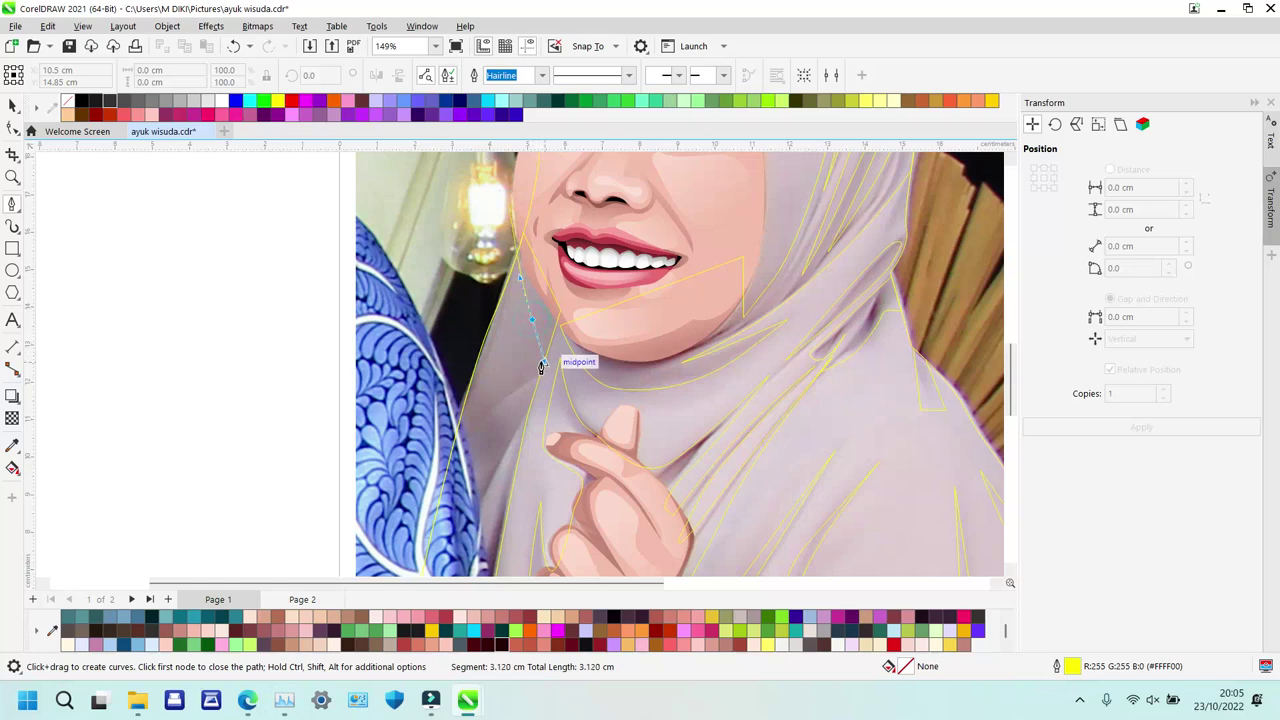
pyautogui.click(414, 476)
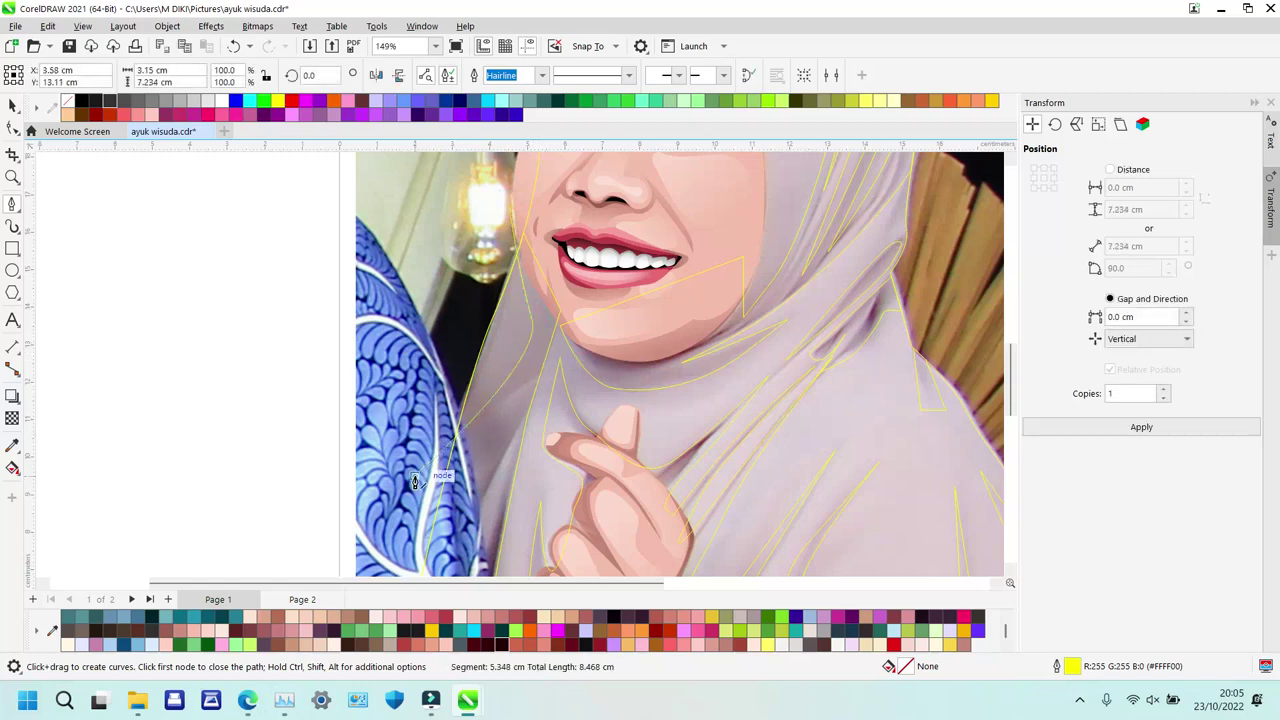
pyautogui.click(560, 358)
pyautogui.click(593, 224)
pyautogui.click(509, 205)
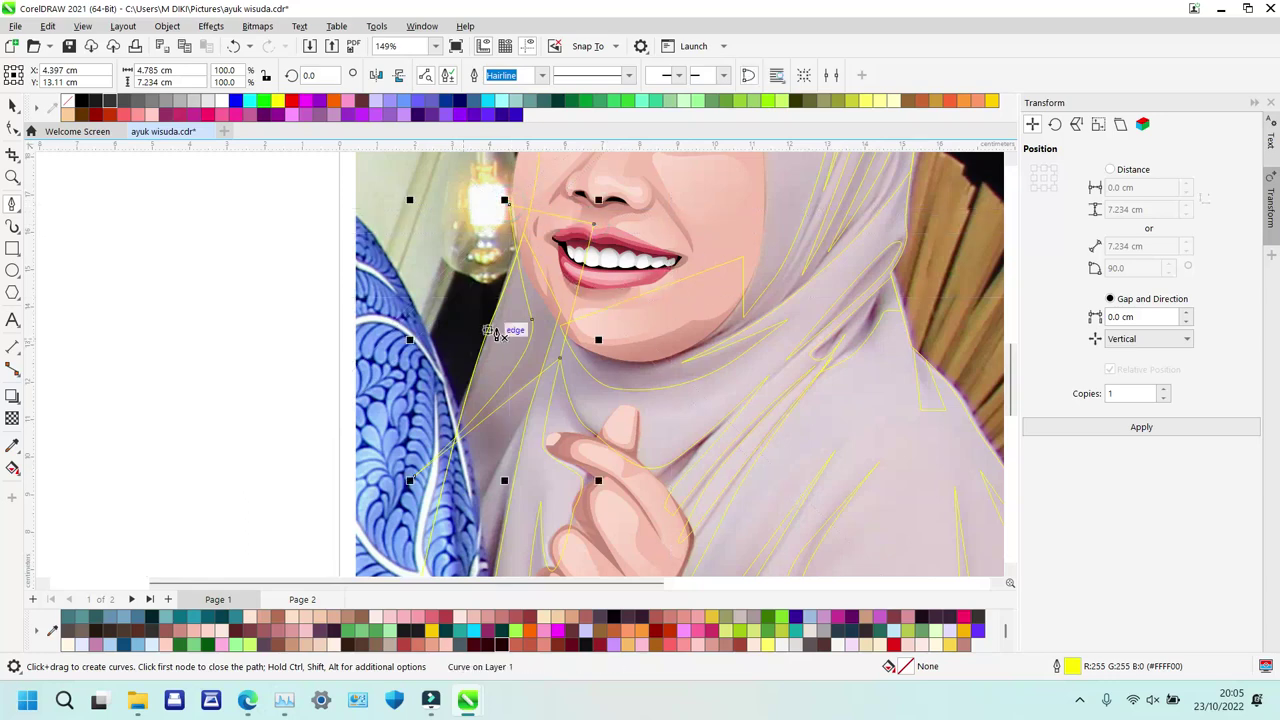
# Intersect the shading shape beside the jaw with the hijab outline and delete the original shape.
pyautogui.press('space')
pyautogui.keyDown('shift'); pyautogui.click(511, 329); pyautogui.keyUp('shift')
pyautogui.hotkey('alt', 'i')
pyautogui.click(541, 312)
pyautogui.press('Delete')
# Draw a closed narrow fold shape about 3.7 cm wide and 9.6 cm tall from beside the raised fingertip down past the photo's lower edge.
pyautogui.press('F2')
pyautogui.rightClick(621, 318)
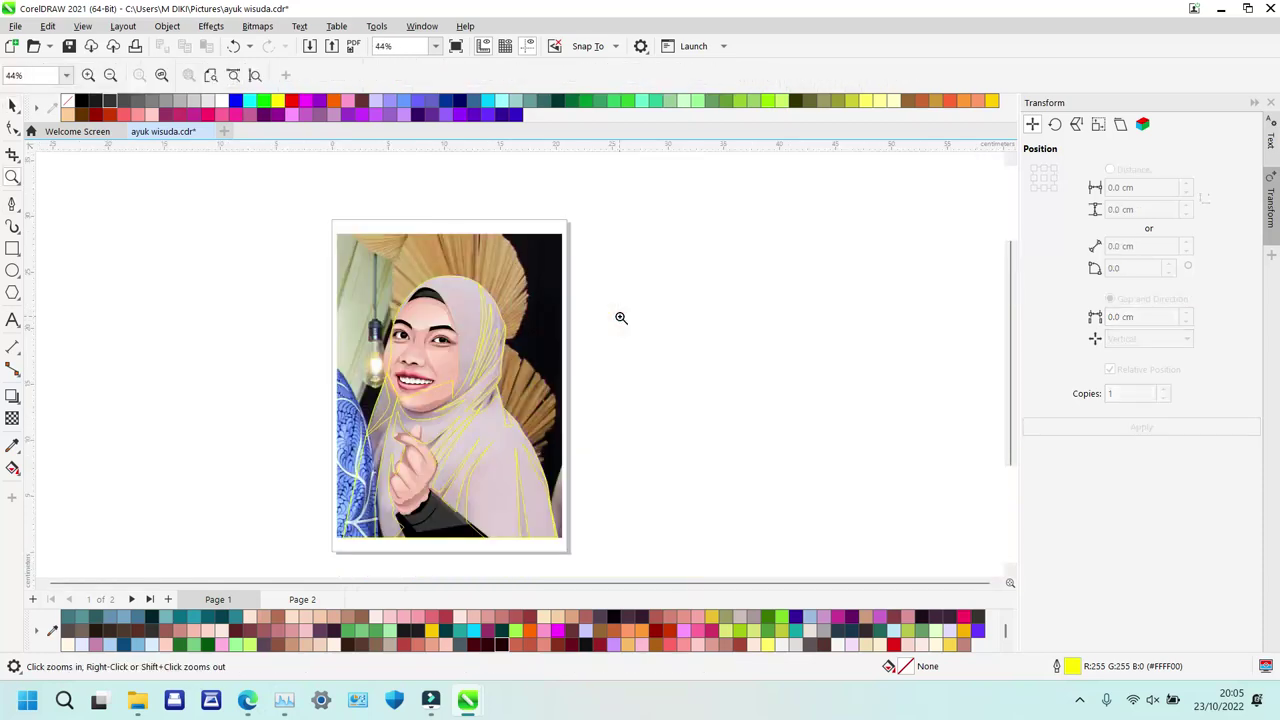
pyautogui.moveTo(291, 379); pyautogui.dragTo(476, 551)
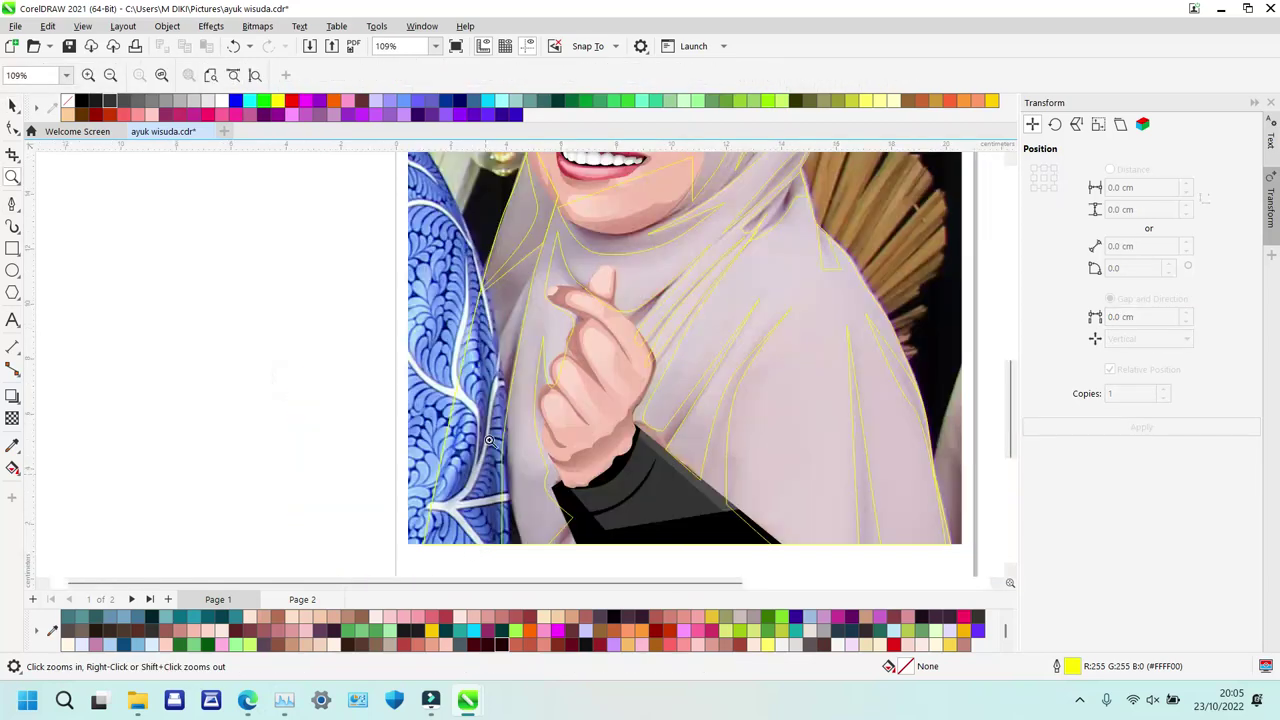
pyautogui.press('space')
pyautogui.moveTo(502, 370); pyautogui.dragTo(523, 322)
pyautogui.click(535, 297)
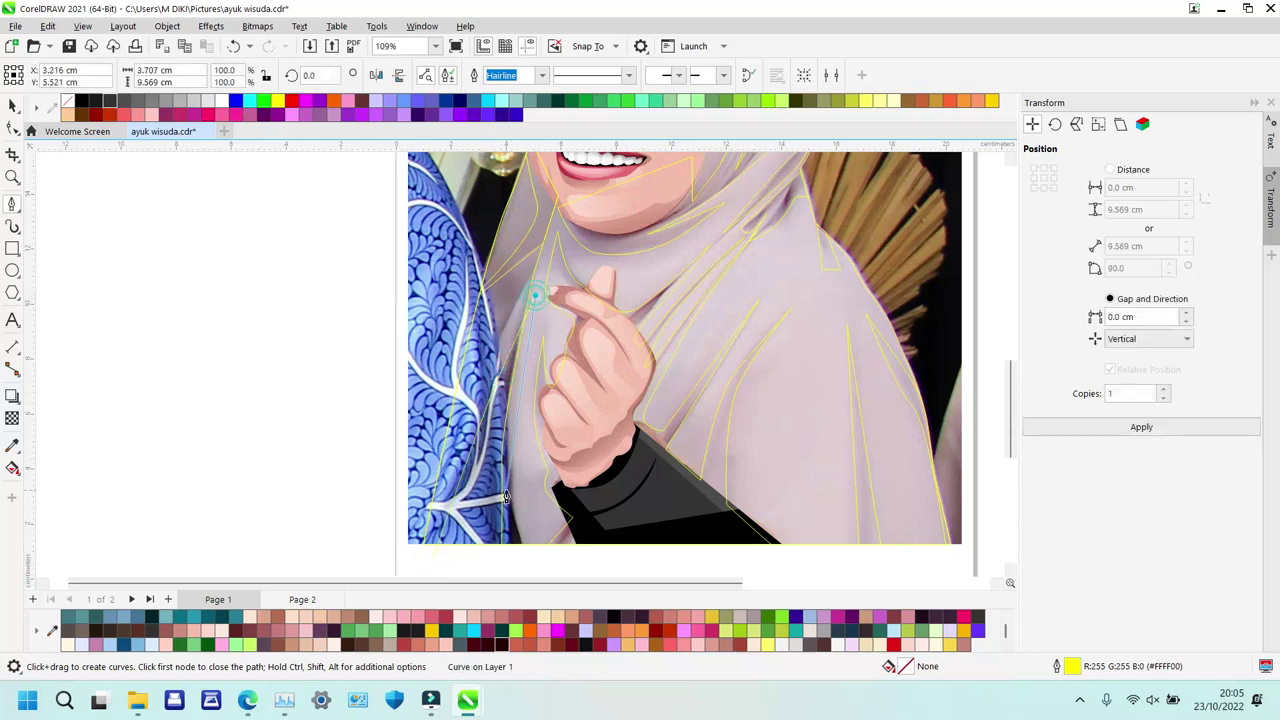
pyautogui.moveTo(510, 497); pyautogui.dragTo(514, 525)
pyautogui.click(517, 554)
pyautogui.click(433, 558)
# Intersect the long fold shape beside the hand with the hijab outline and remove the part outside it.
pyautogui.press('space')
pyautogui.keyDown('shift'); pyautogui.click(504, 319); pyautogui.keyUp('shift')
pyautogui.click(484, 500)
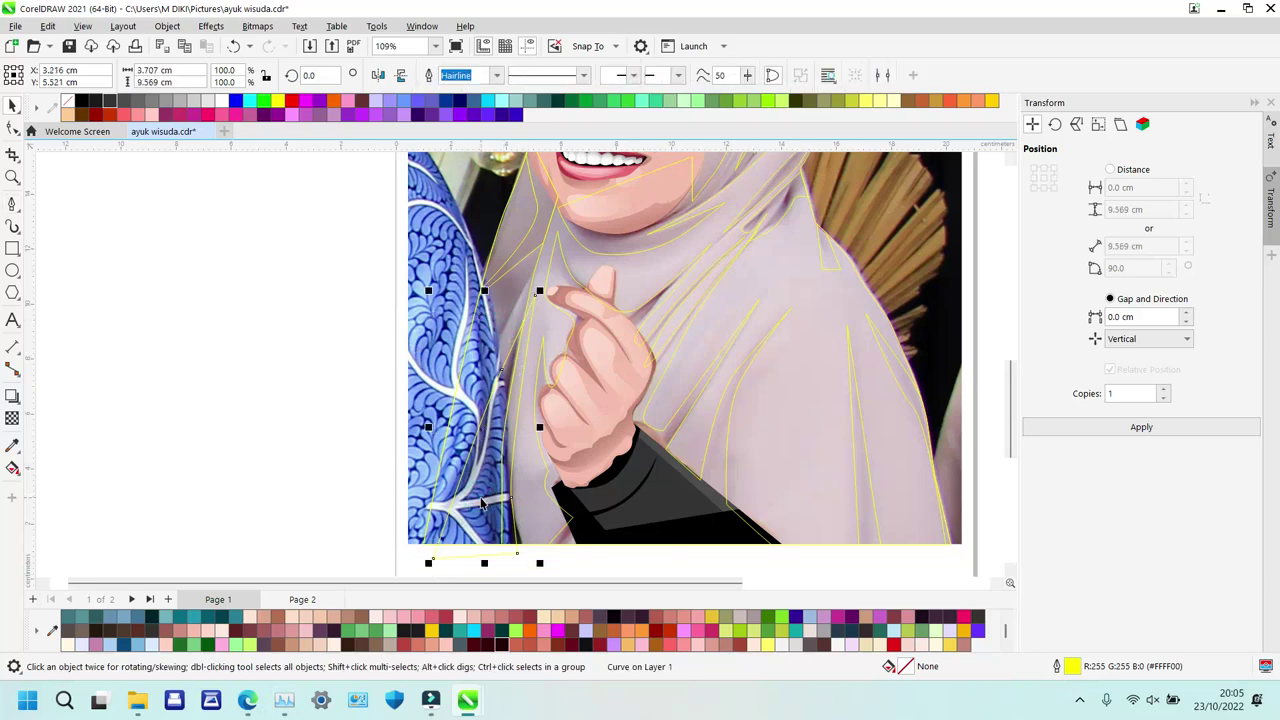
pyautogui.click(541, 557)
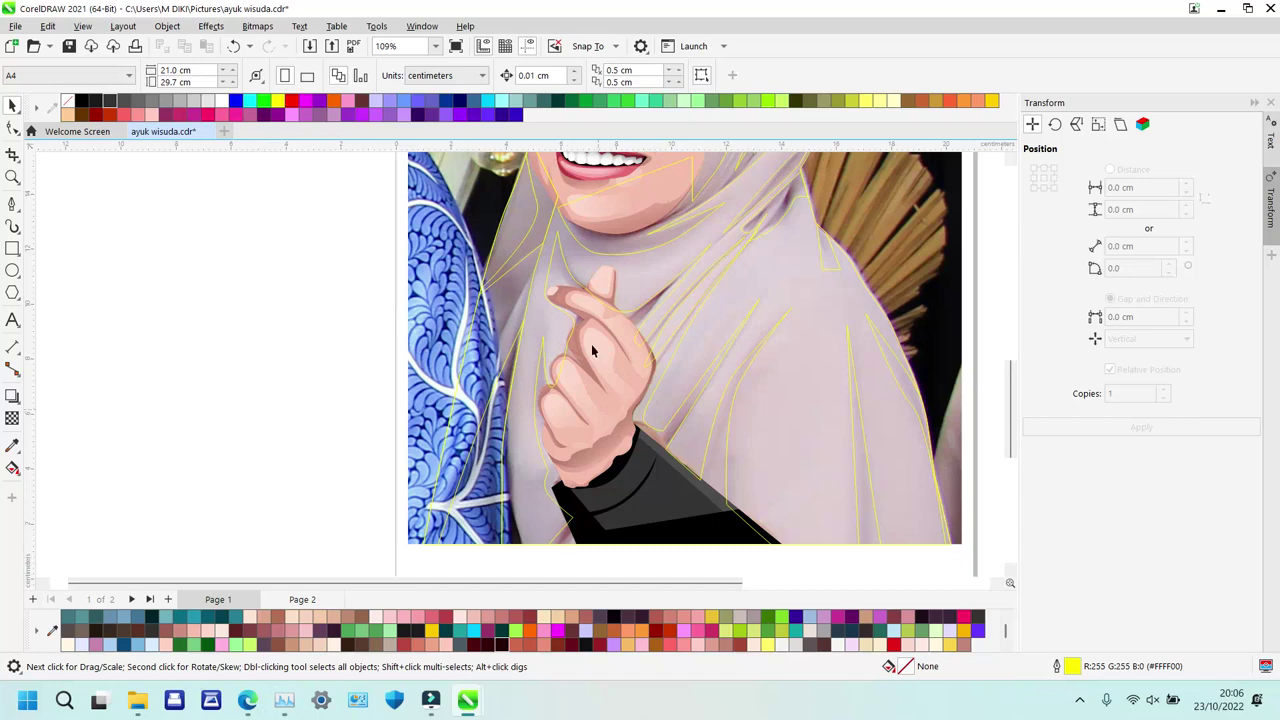
# Draw a closed tapered fold shape from above the fingertip out over the blue fabric and intersect it with the hijab outline.
pyautogui.press('space')
pyautogui.click(427, 317)
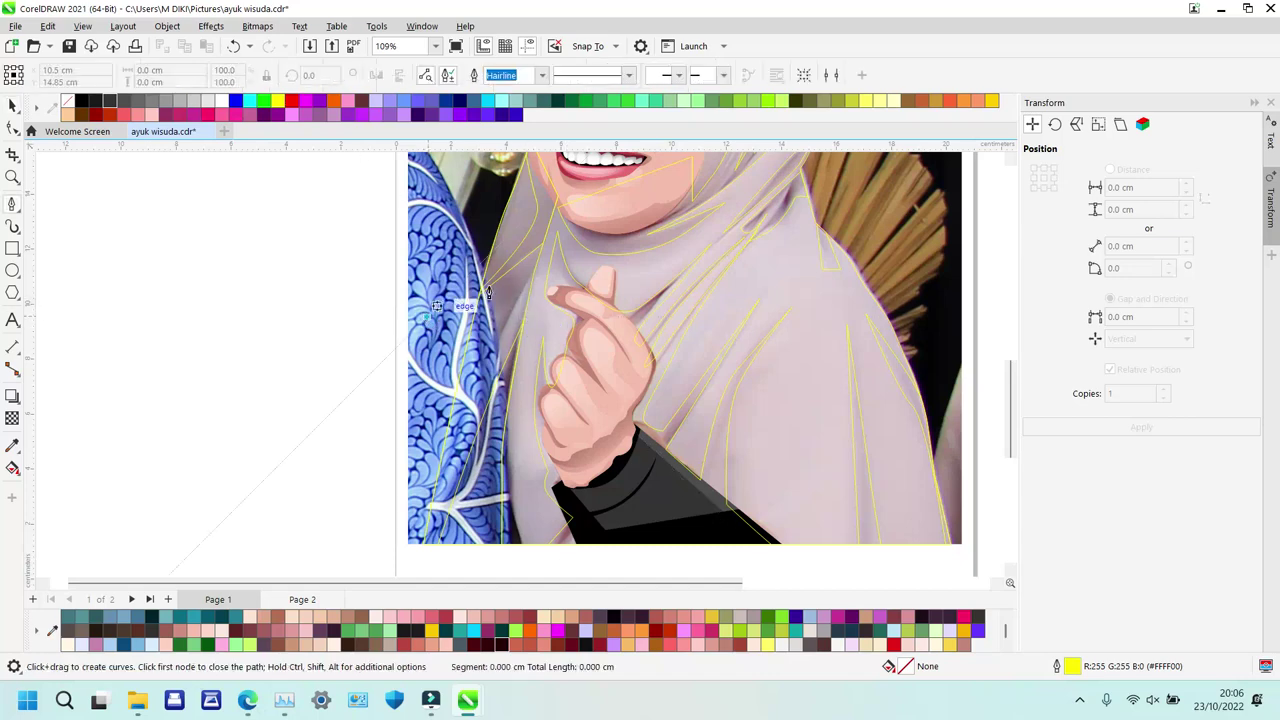
pyautogui.click(545, 270)
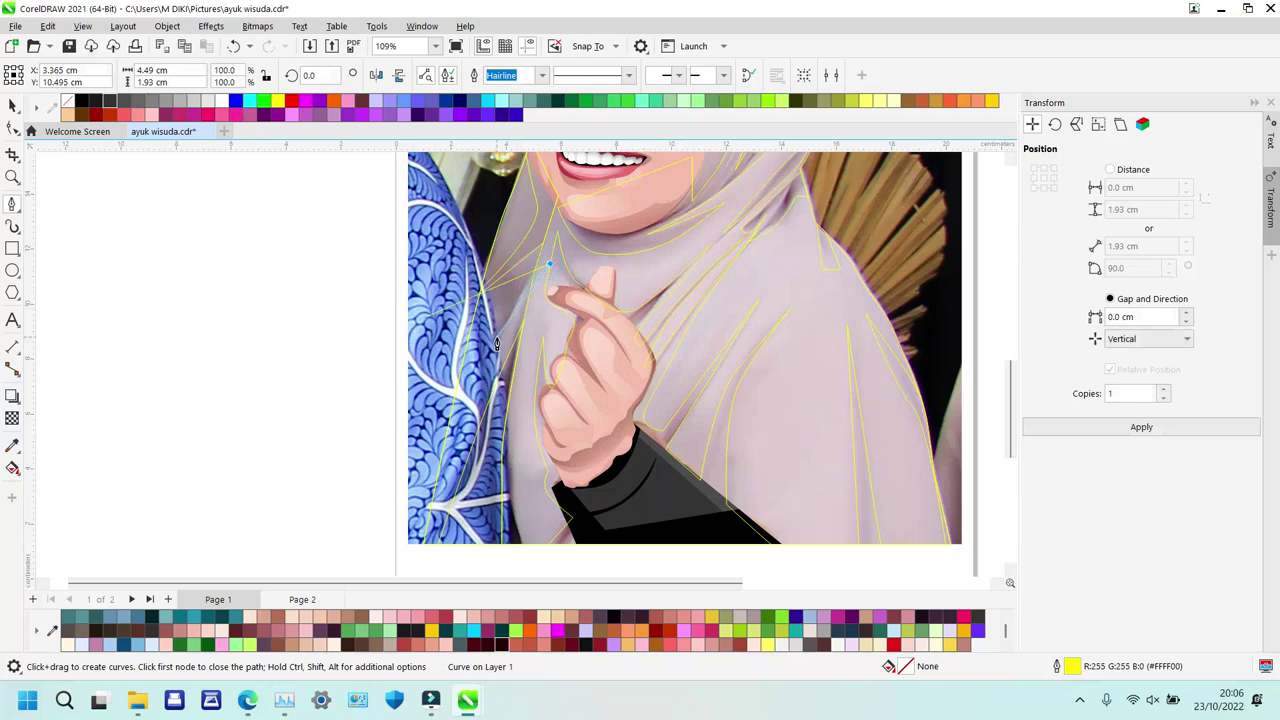
pyautogui.moveTo(478, 383); pyautogui.dragTo(477, 386)
pyautogui.click(412, 540)
pyautogui.click(428, 319)
pyautogui.press('space')
pyautogui.keyDown('shift'); pyautogui.click(510, 212); pyautogui.keyUp('shift')
pyautogui.press('Escape')
# Start a shadow outline about 6.1 cm wide under the chin, curving from the jaw edge to a pointed tip on the neck fold and back.
pyautogui.press('z')
pyautogui.press('F4')
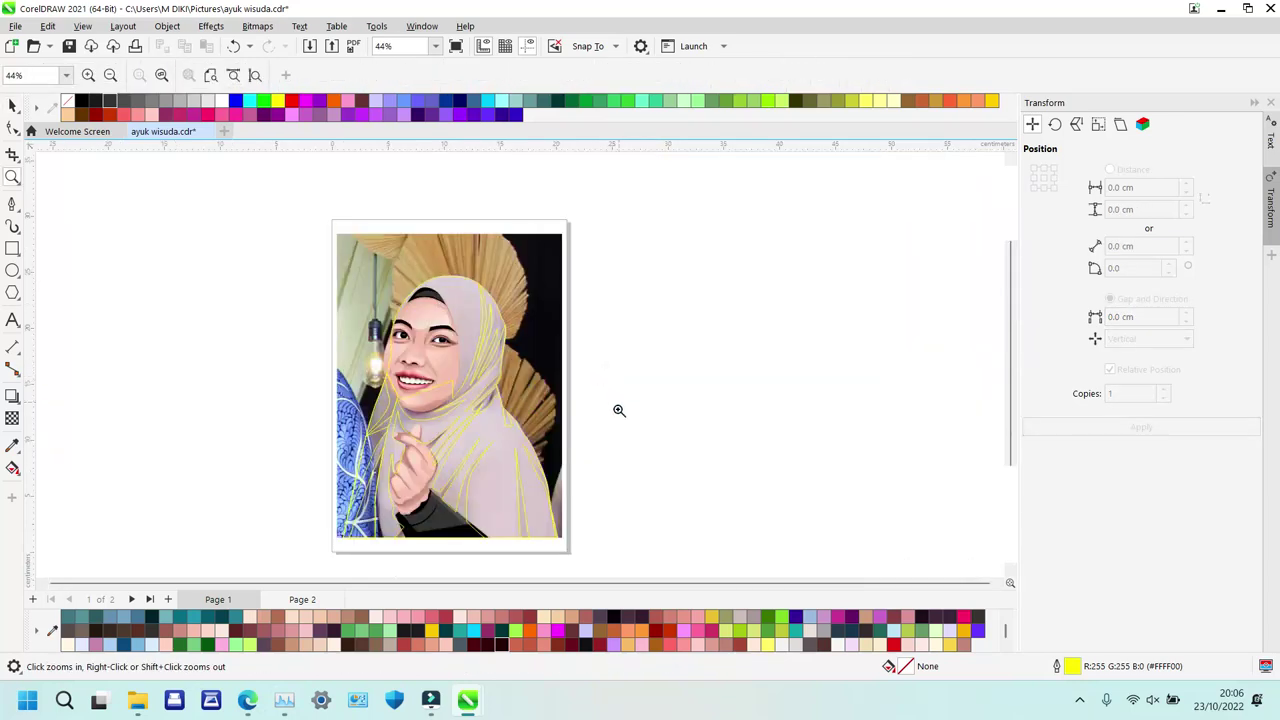
pyautogui.moveTo(384, 371); pyautogui.dragTo(532, 453)
pyautogui.moveTo(256, 256); pyautogui.dragTo(738, 415)
pyautogui.press('p')
pyautogui.rightClick(102, 373)
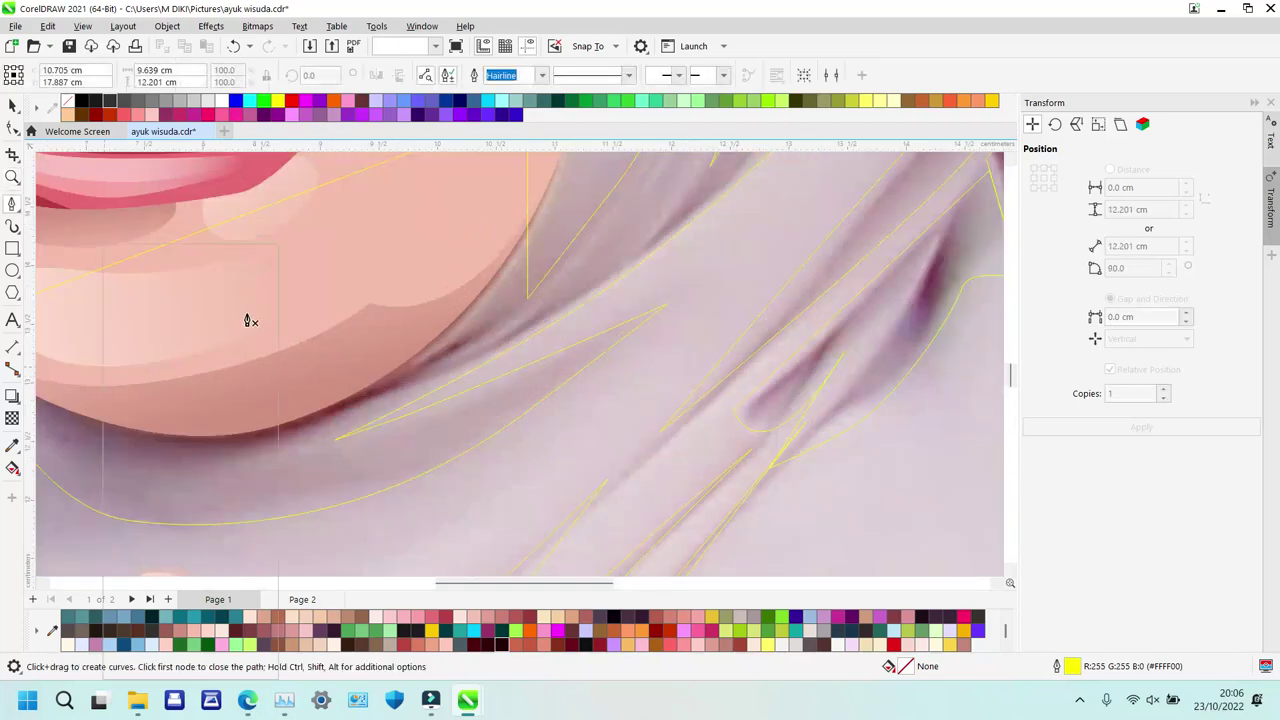
pyautogui.click(331, 292)
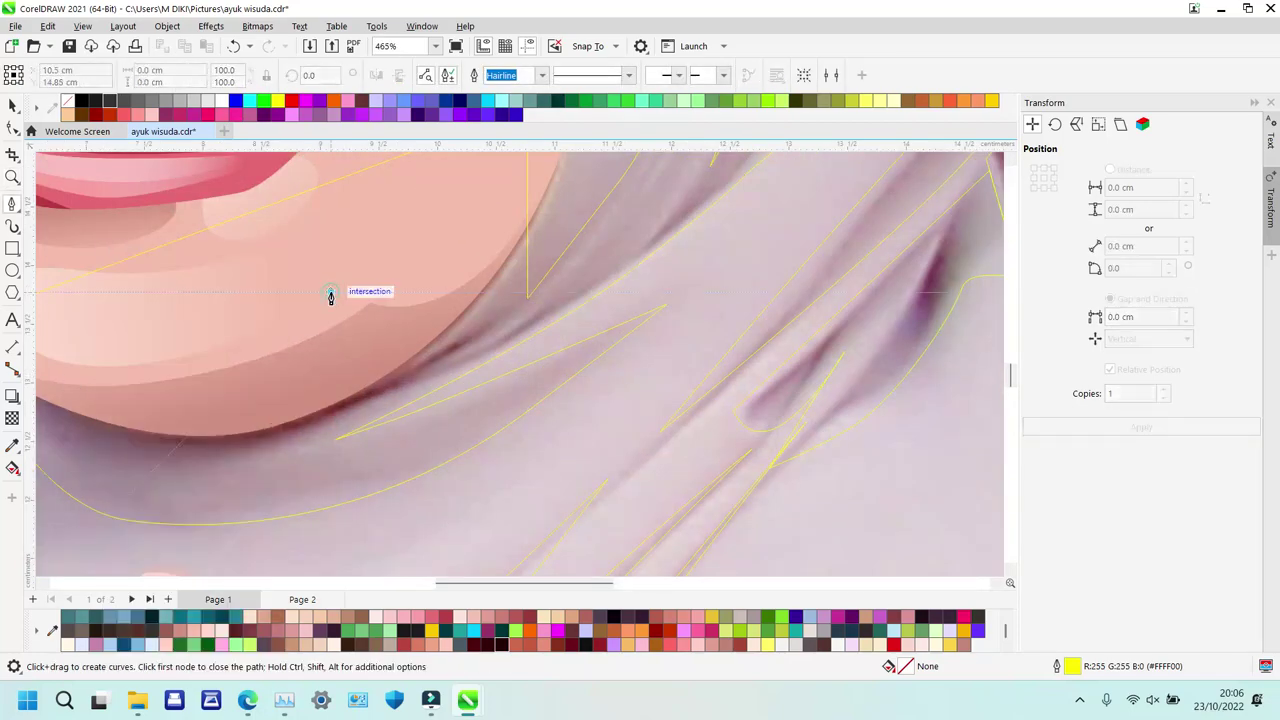
pyautogui.press('z')
pyautogui.rightClick(406, 395)
pyautogui.moveTo(198, 254); pyautogui.dragTo(675, 418)
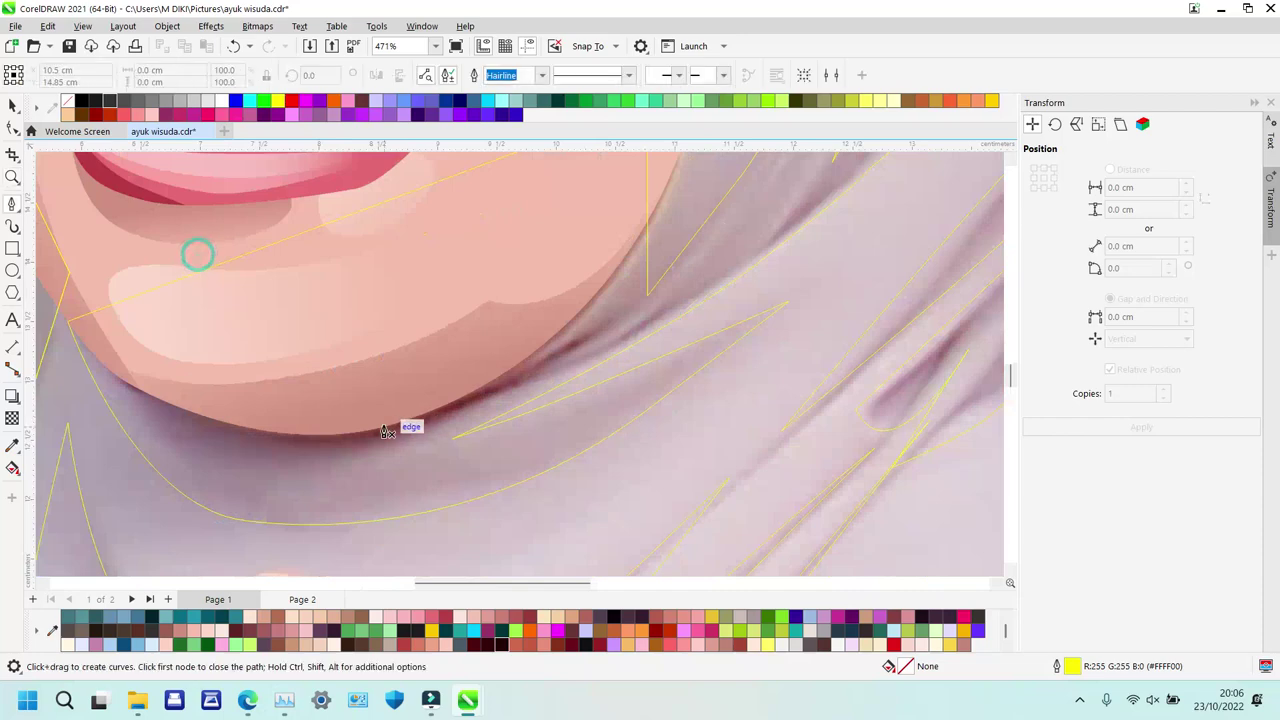
pyautogui.click(86, 346)
pyautogui.moveTo(225, 471); pyautogui.dragTo(306, 503)
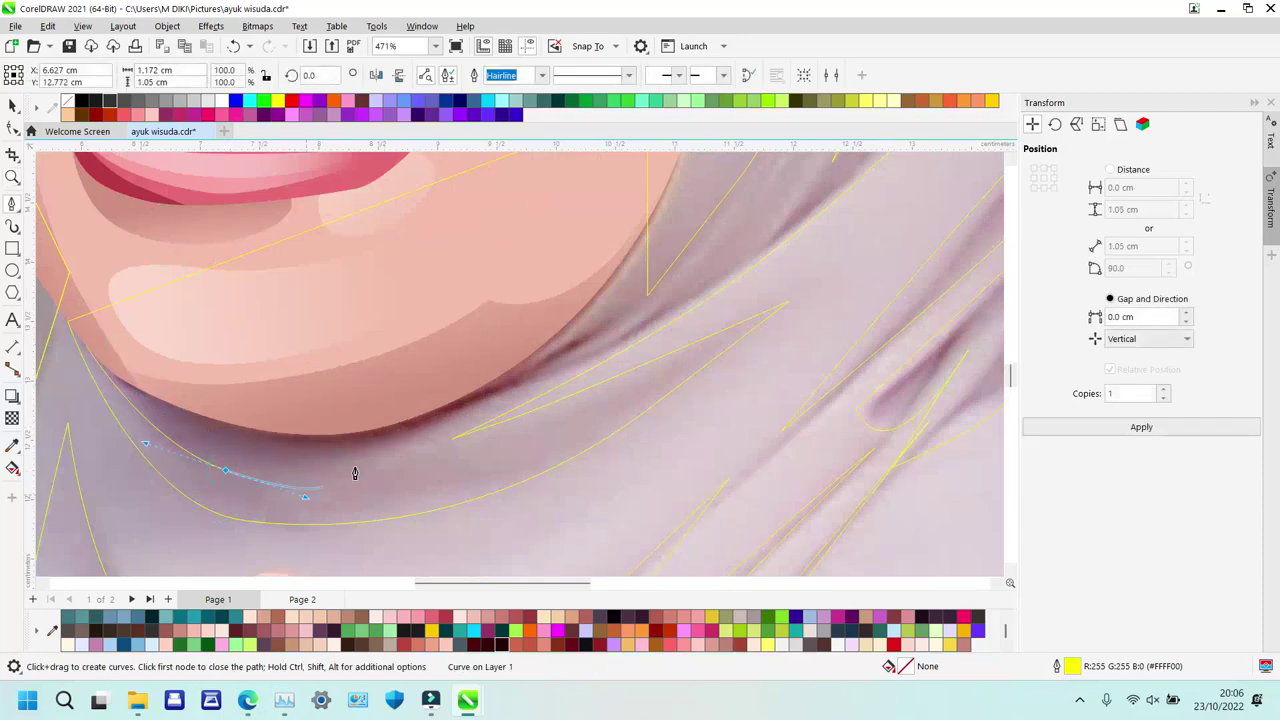
pyautogui.moveTo(460, 491); pyautogui.dragTo(519, 478)
pyautogui.click(809, 325)
pyautogui.moveTo(411, 465); pyautogui.dragTo(328, 479)
pyautogui.click(296, 467)
# Extend the chin shadow outline up along the deep side fold until it passes the hijab's outer edge beside the wooden fan.
pyautogui.click(601, 355)
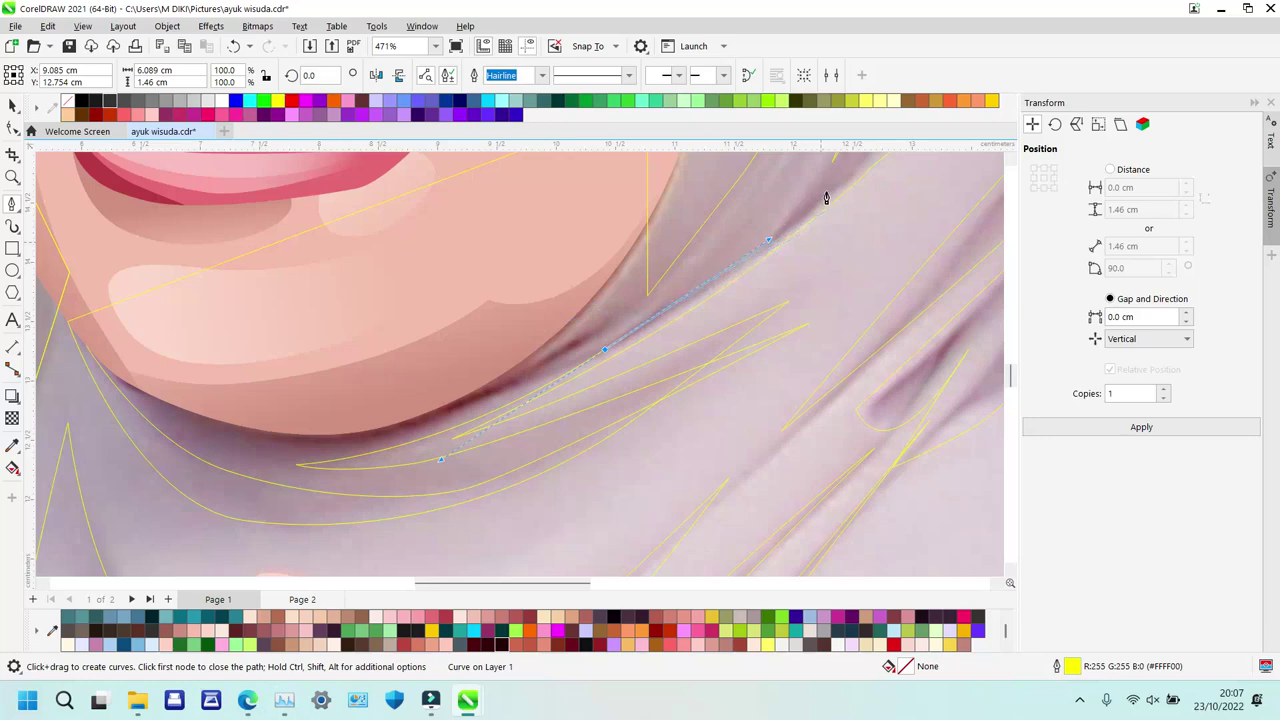
pyautogui.scroll(2, 830, 197)
pyautogui.hscroll(1, 830, 197)
pyautogui.hscroll(2, 830, 197)
pyautogui.moveTo(751, 287); pyautogui.dragTo(843, 177)
pyautogui.scroll(3, 858, 215)
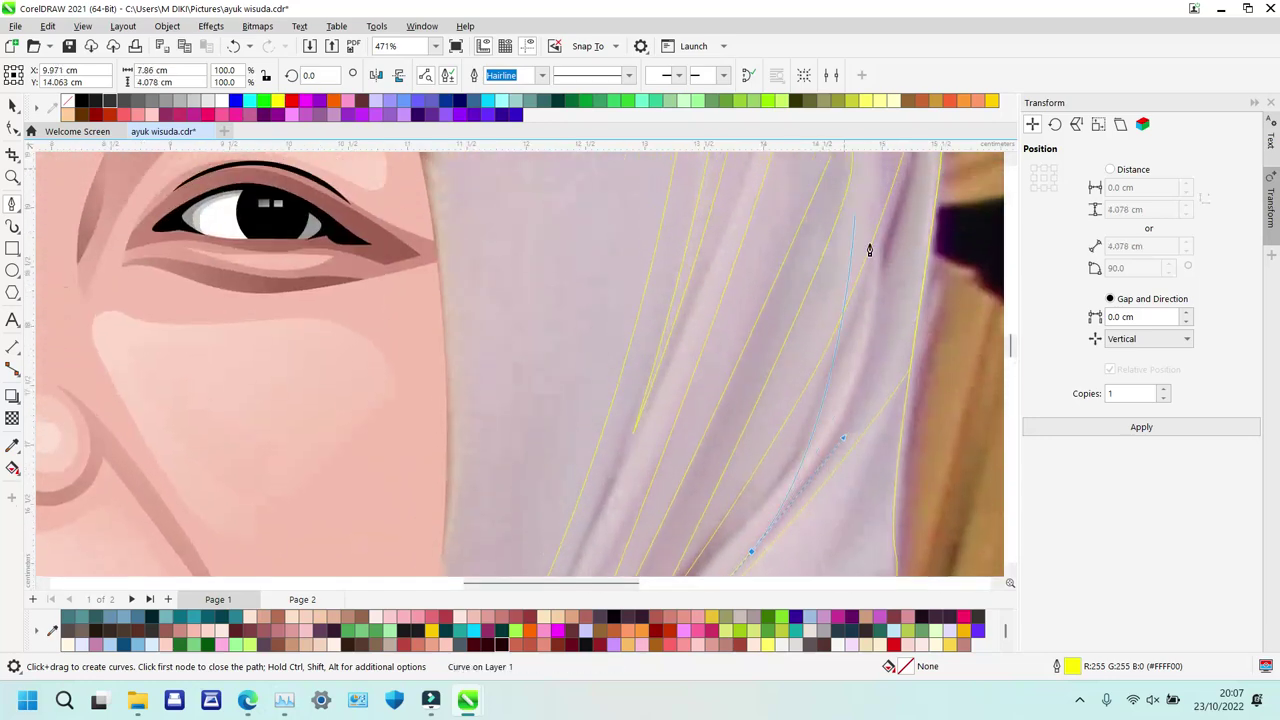
pyautogui.moveTo(907, 295); pyautogui.dragTo(924, 252)
pyautogui.scroll(3, 924, 252)
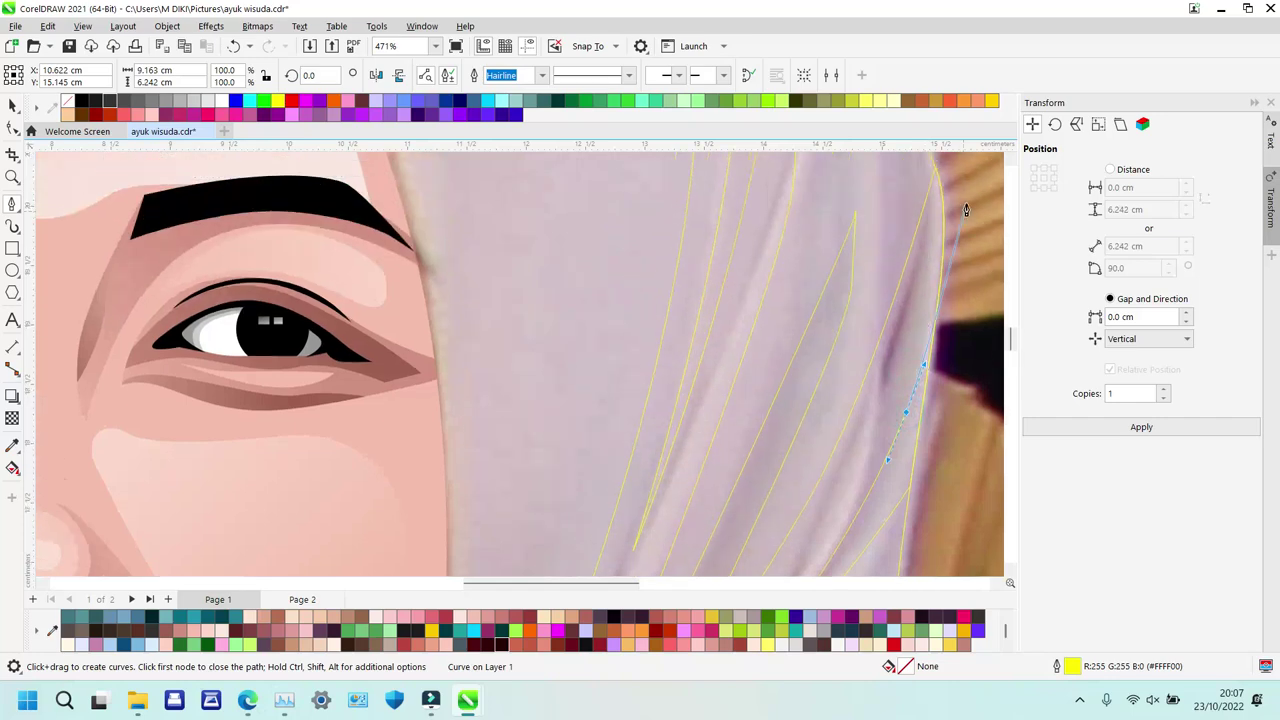
pyautogui.click(930, 165)
# Bring the shadow outline back from the outer edge down to a narrow point in the side folds and up again to a peak.
pyautogui.scroll(-3, 903, 194)
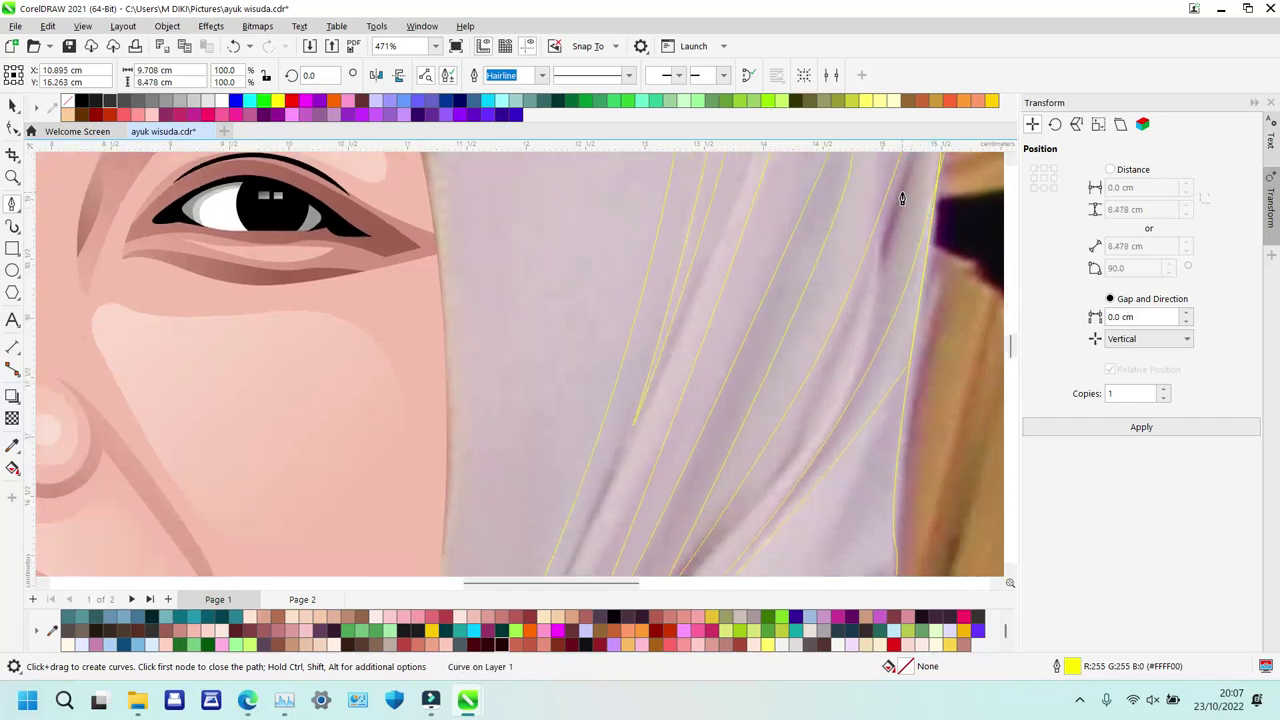
pyautogui.moveTo(792, 348); pyautogui.dragTo(769, 416)
pyautogui.scroll(-3, 769, 416)
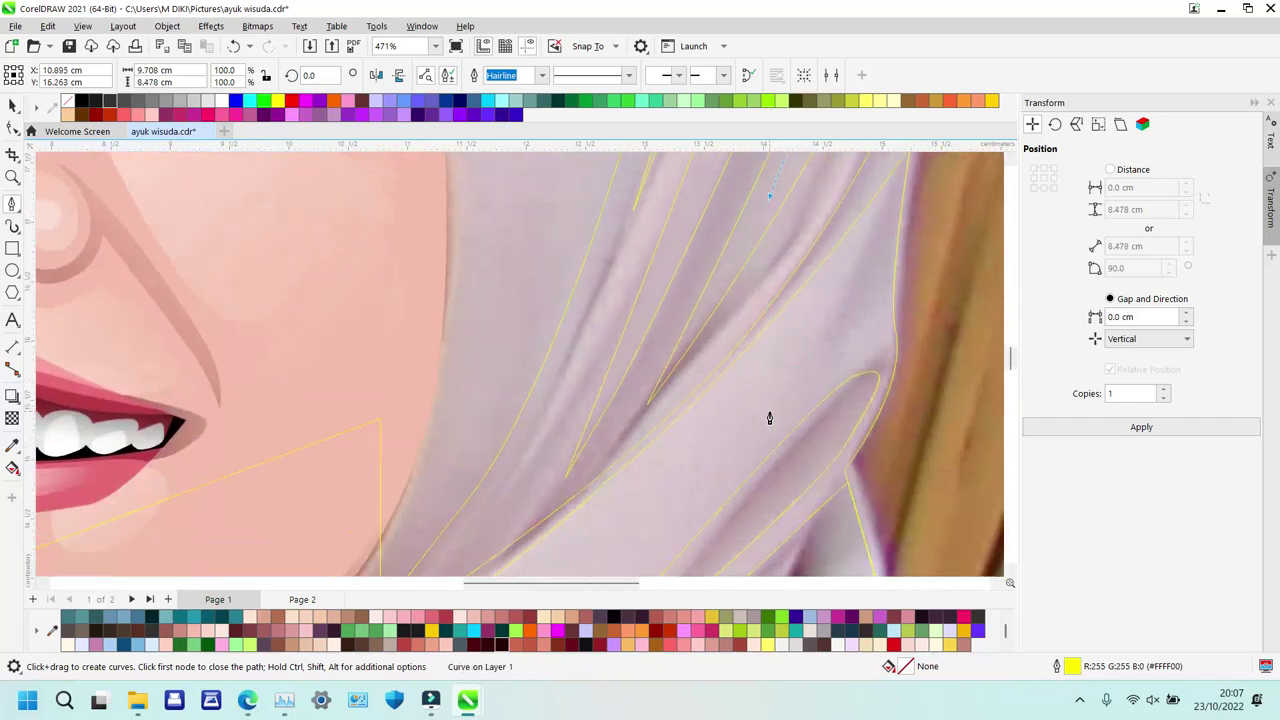
pyautogui.press('z')
pyautogui.rightClick(770, 413)
pyautogui.press('F4')
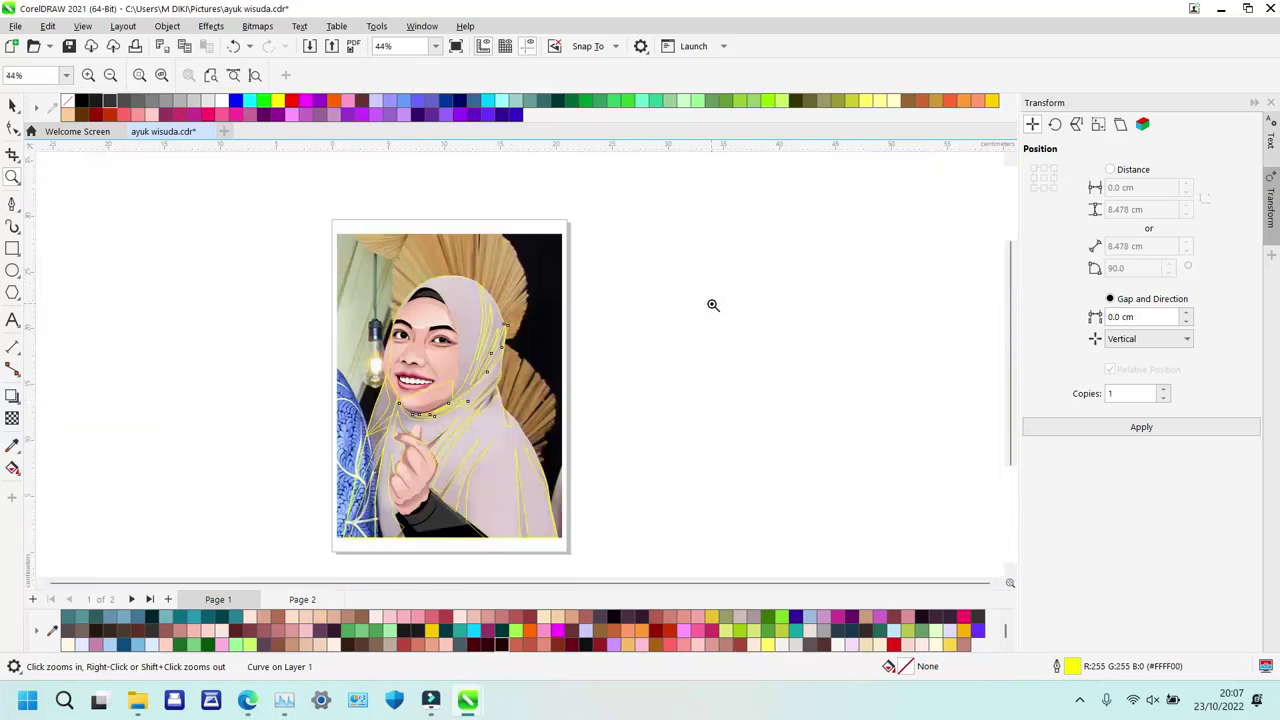
pyautogui.moveTo(414, 282); pyautogui.dragTo(551, 397)
pyautogui.moveTo(420, 254); pyautogui.dragTo(694, 490)
pyautogui.press('p')
pyautogui.click(514, 451)
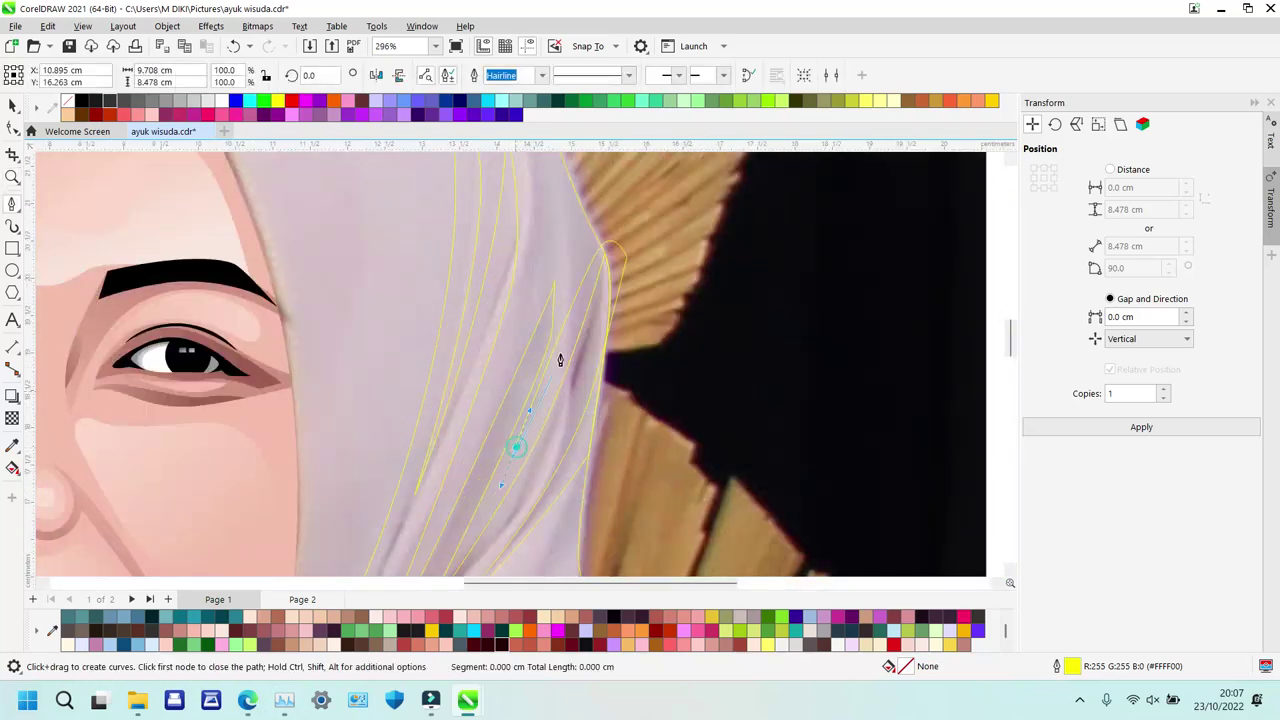
pyautogui.moveTo(566, 298); pyautogui.dragTo(566, 254)
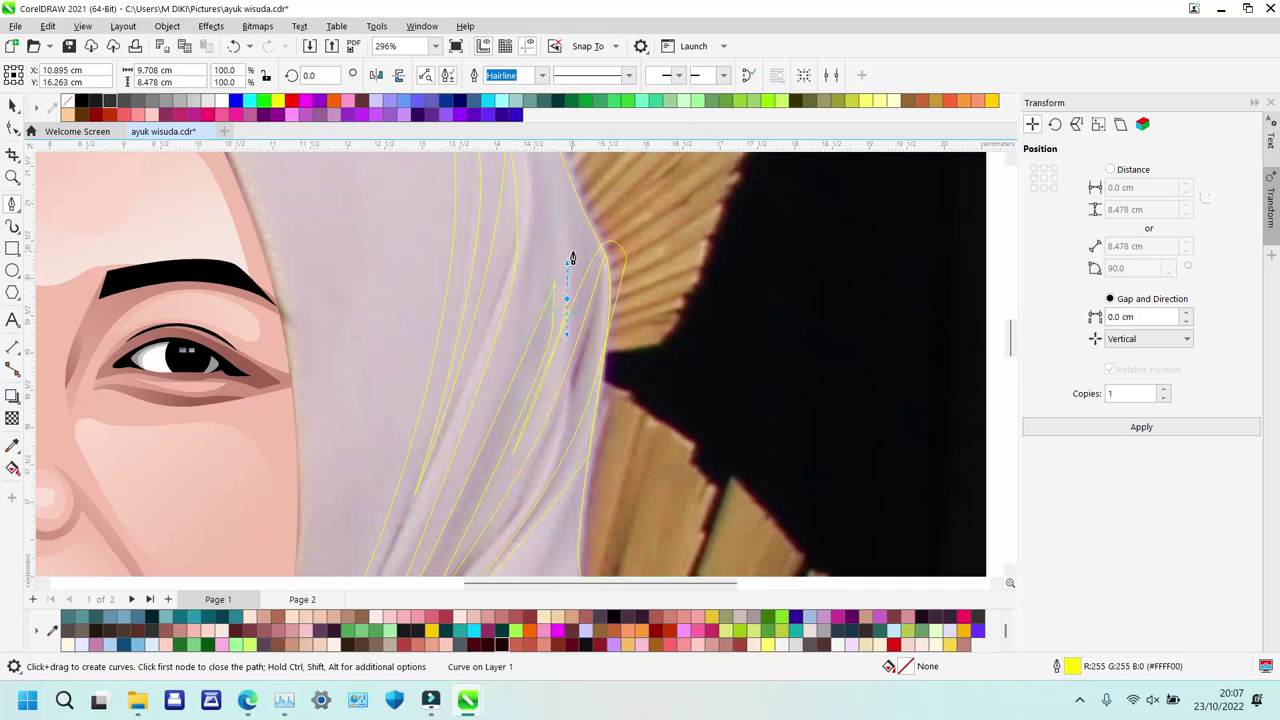
# Continue the shadow outline down the side fold to a tip beside the cheek and back up to a peak above eye level.
pyautogui.scroll(-2, 572, 258)
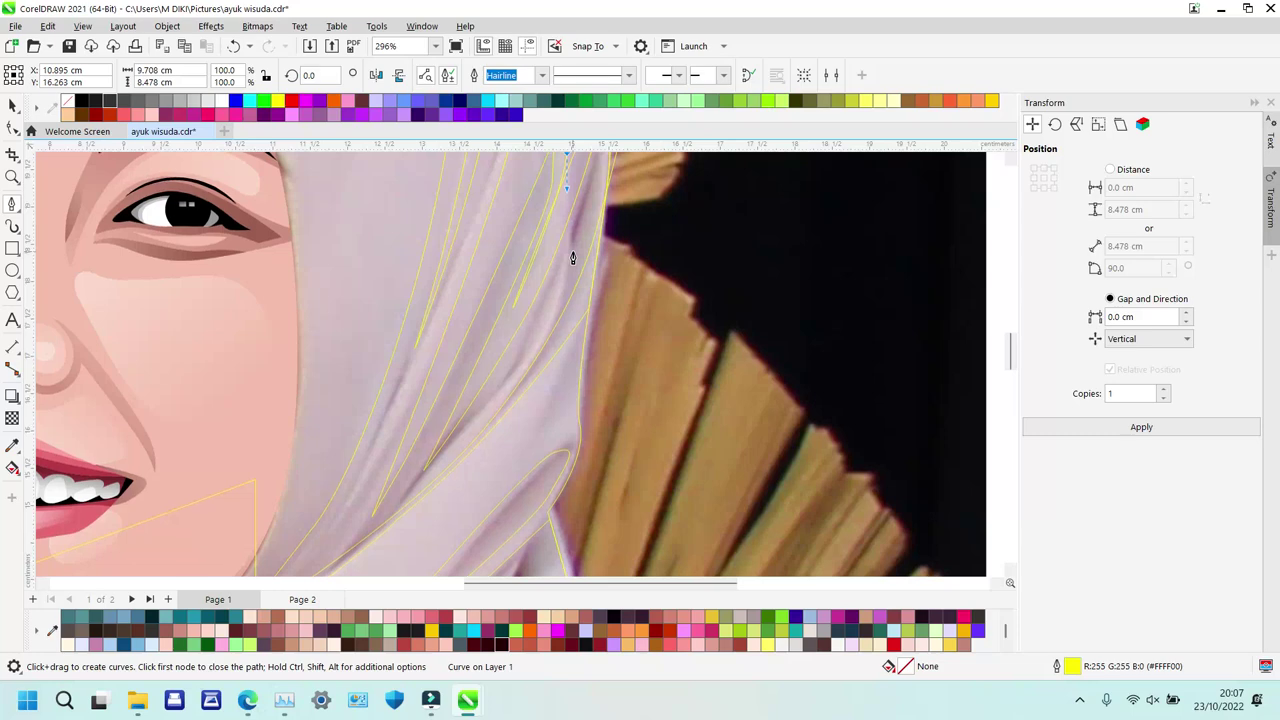
pyautogui.click(533, 206)
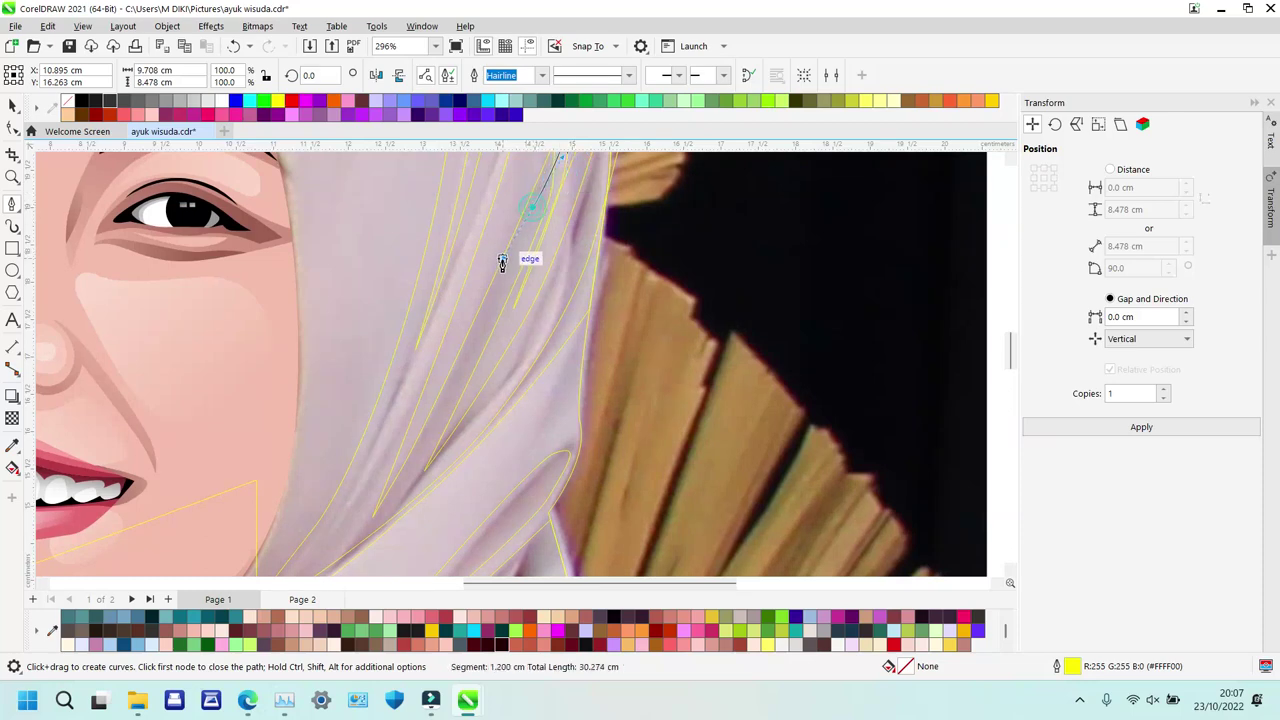
pyautogui.click(493, 292)
pyautogui.click(414, 474)
pyautogui.click(355, 535)
pyautogui.moveTo(437, 335); pyautogui.dragTo(485, 223)
pyautogui.scroll(1, 485, 228)
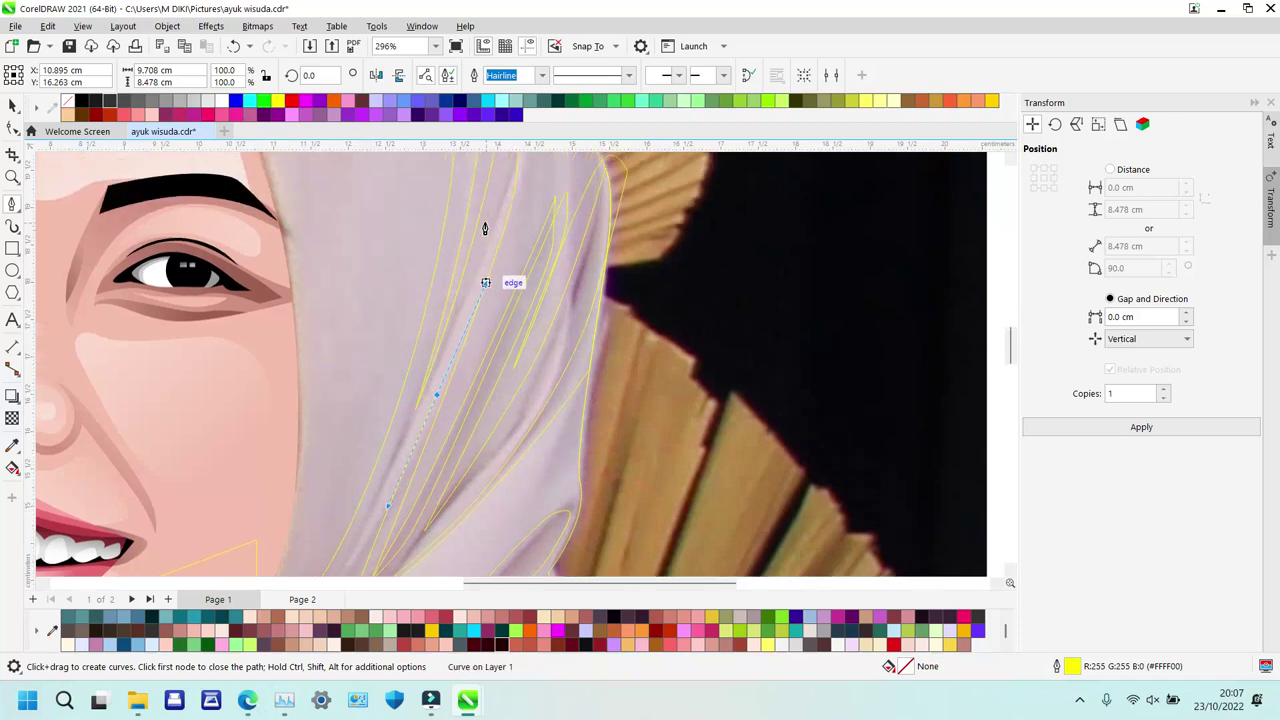
pyautogui.scroll(2, 485, 229)
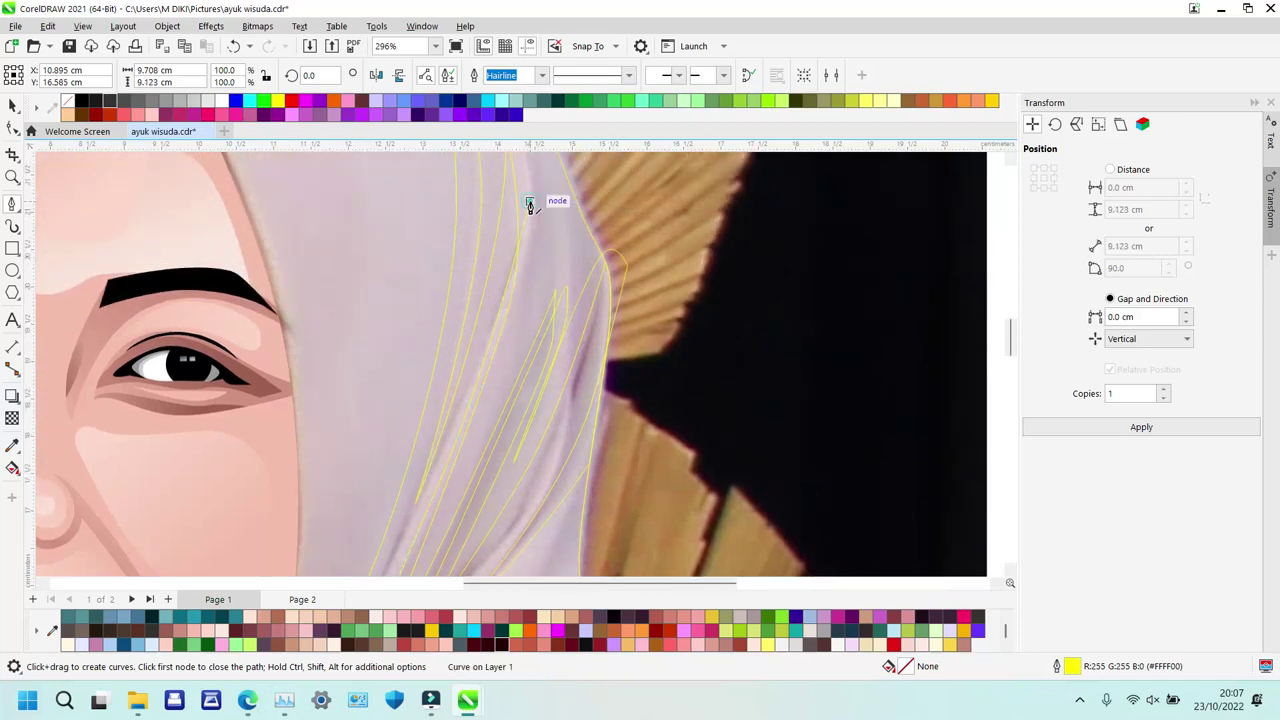
pyautogui.scroll(1, 530, 205)
pyautogui.click(515, 203)
# Continue the shadow outline down the side fold to a point beside the cheek and back up past the hijab's upper edge at the fan.
pyautogui.moveTo(495, 366); pyautogui.dragTo(477, 429)
pyautogui.scroll(-3, 477, 429)
pyautogui.moveTo(405, 411); pyautogui.dragTo(376, 466)
pyautogui.click(446, 243)
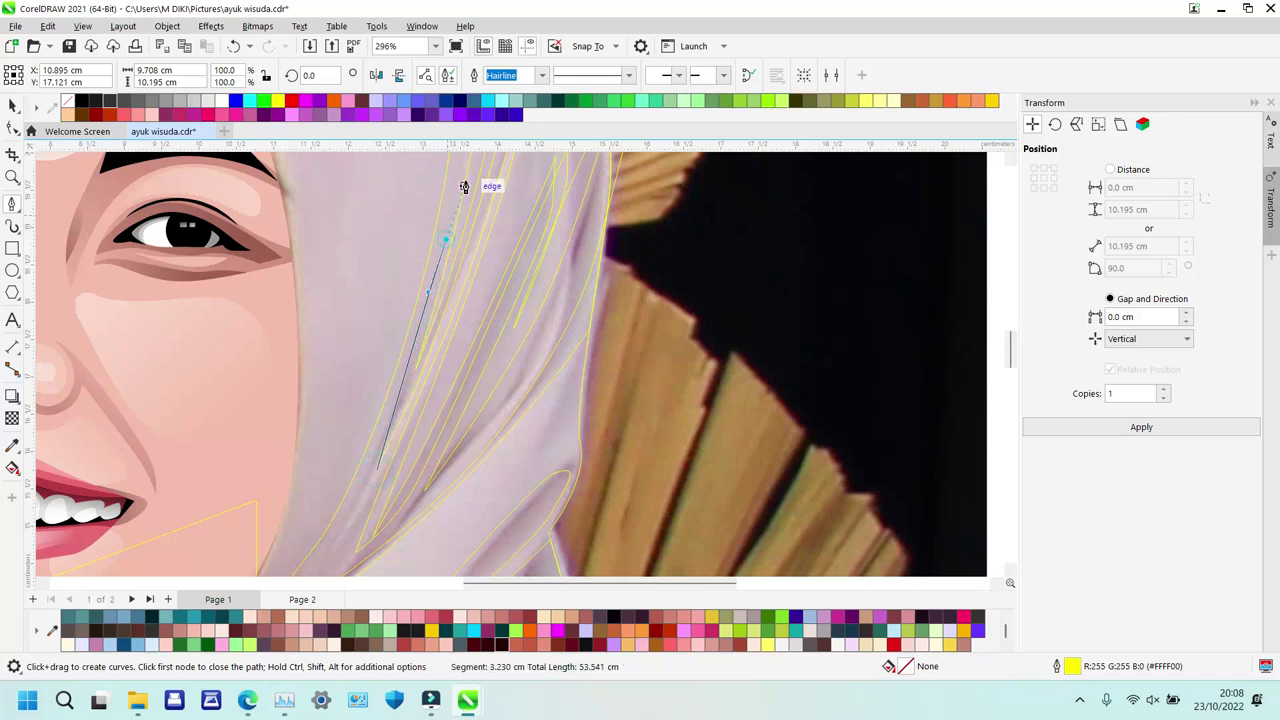
pyautogui.scroll(1, 463, 165)
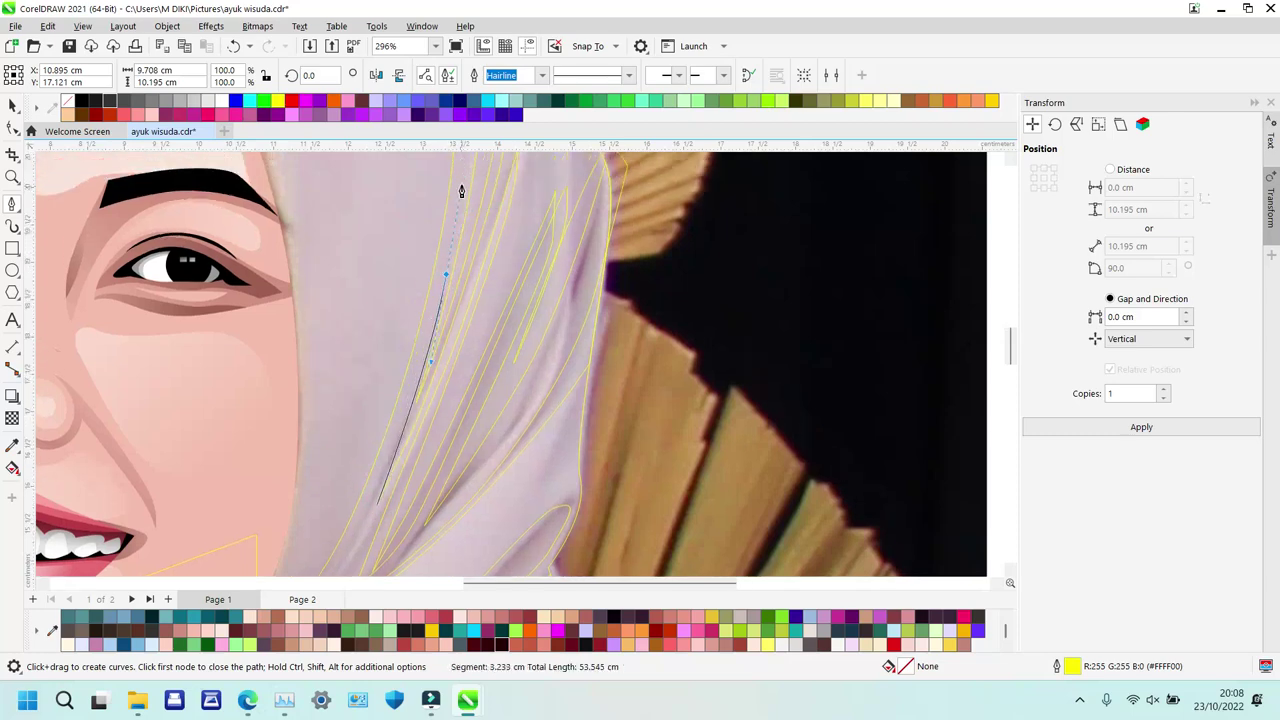
pyautogui.scroll(5, 464, 198)
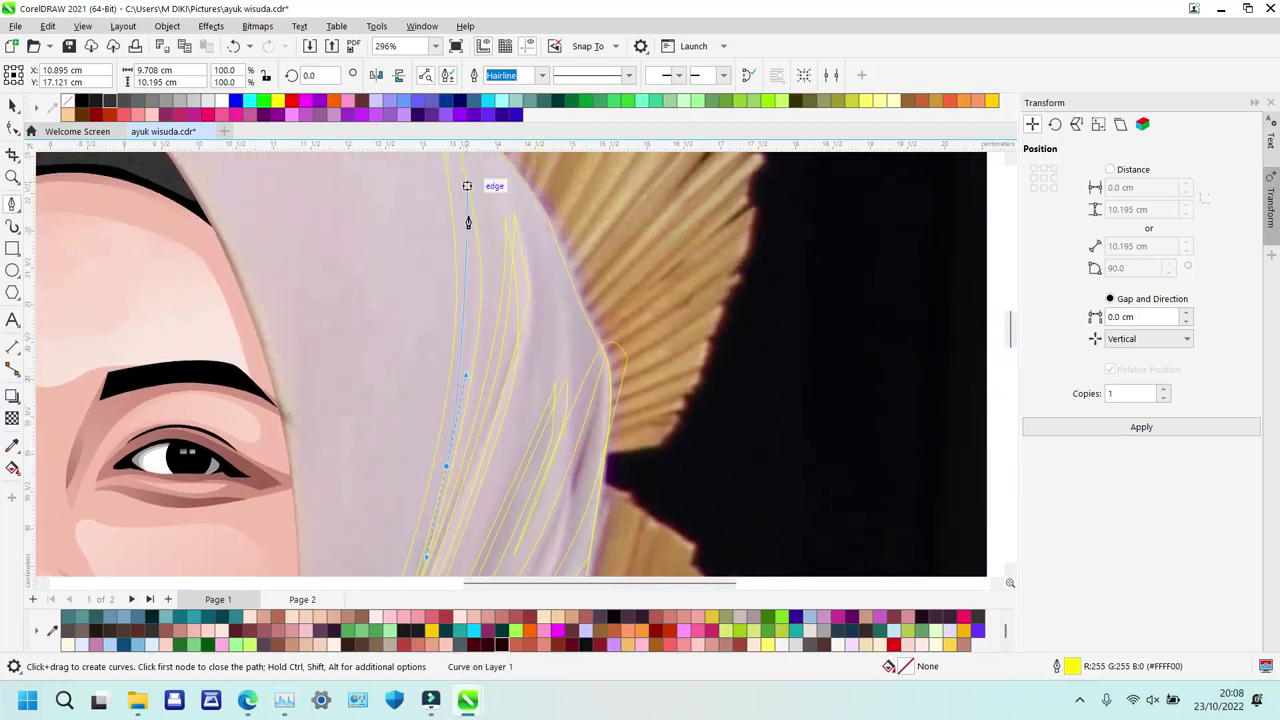
pyautogui.moveTo(467, 220); pyautogui.dragTo(458, 146)
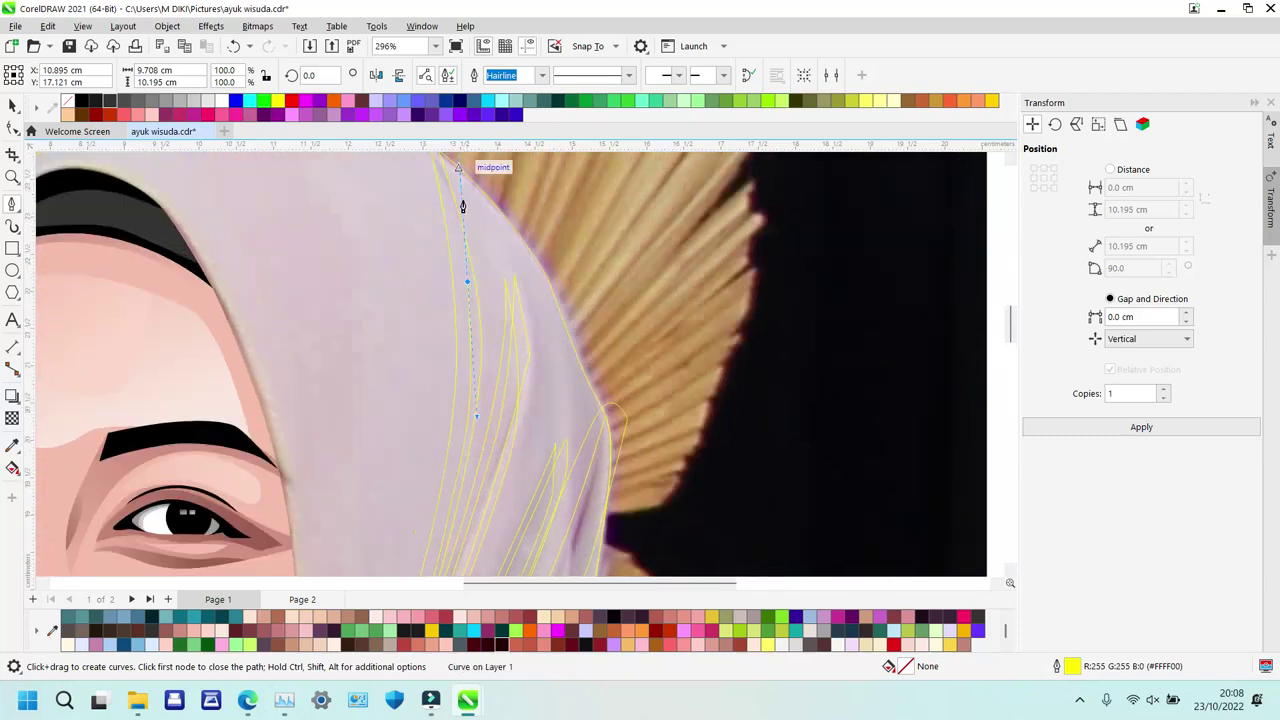
pyautogui.scroll(3, 467, 243)
pyautogui.click(380, 188)
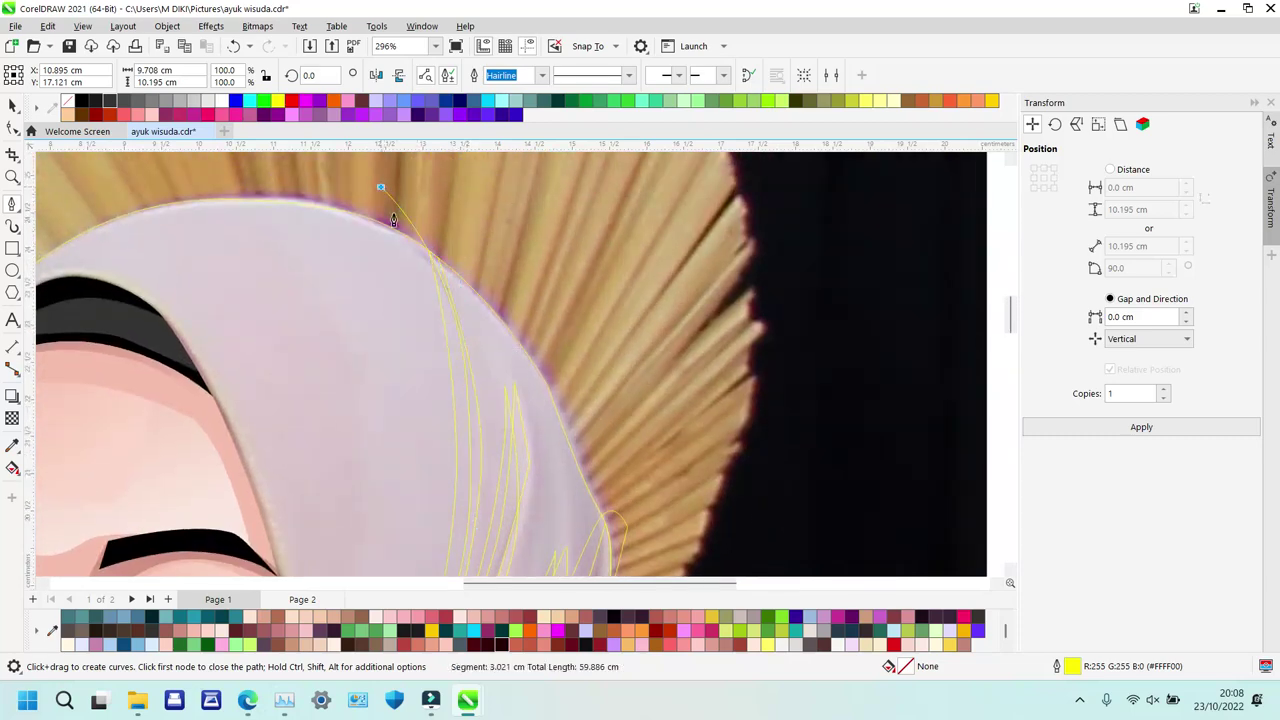
# Close the shadow outline at its start under the chin, intersect it with the hijab shape and delete the uncut original.
pyautogui.scroll(-10, 450, 412)
pyautogui.scroll(-8, 314, 430)
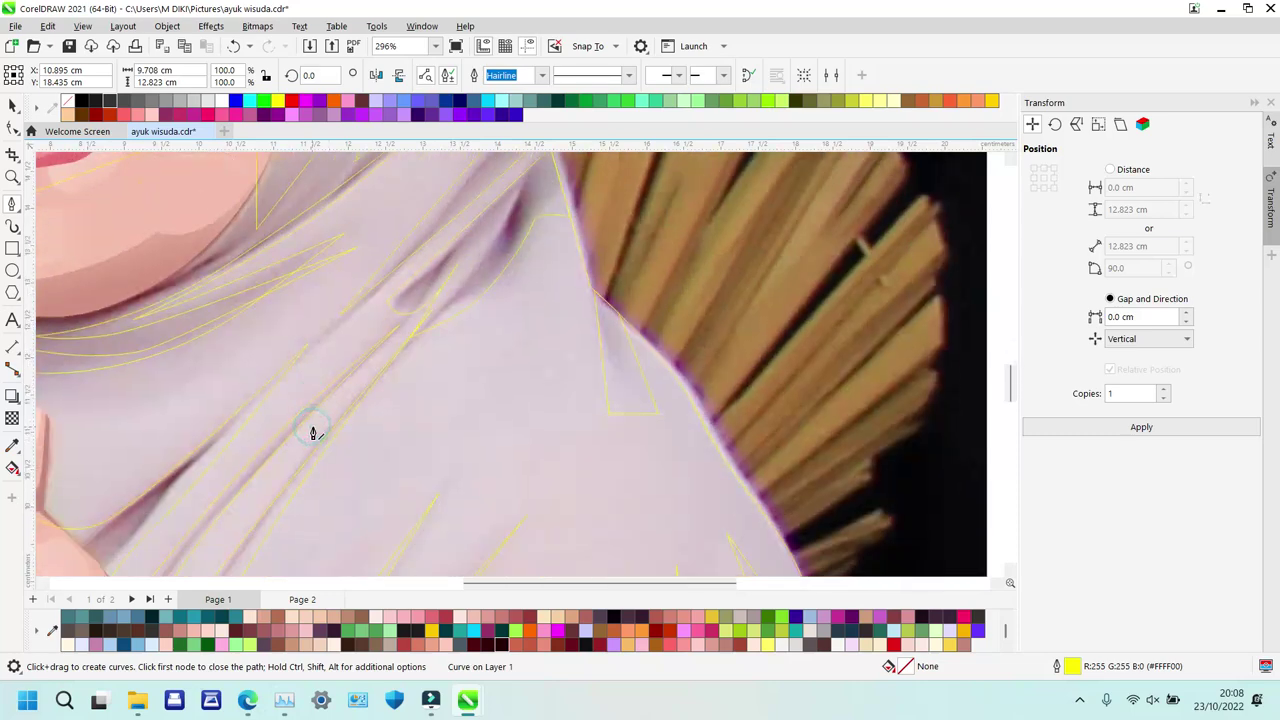
pyautogui.hscroll(-4, 353, 349)
pyautogui.scroll(1, 353, 349)
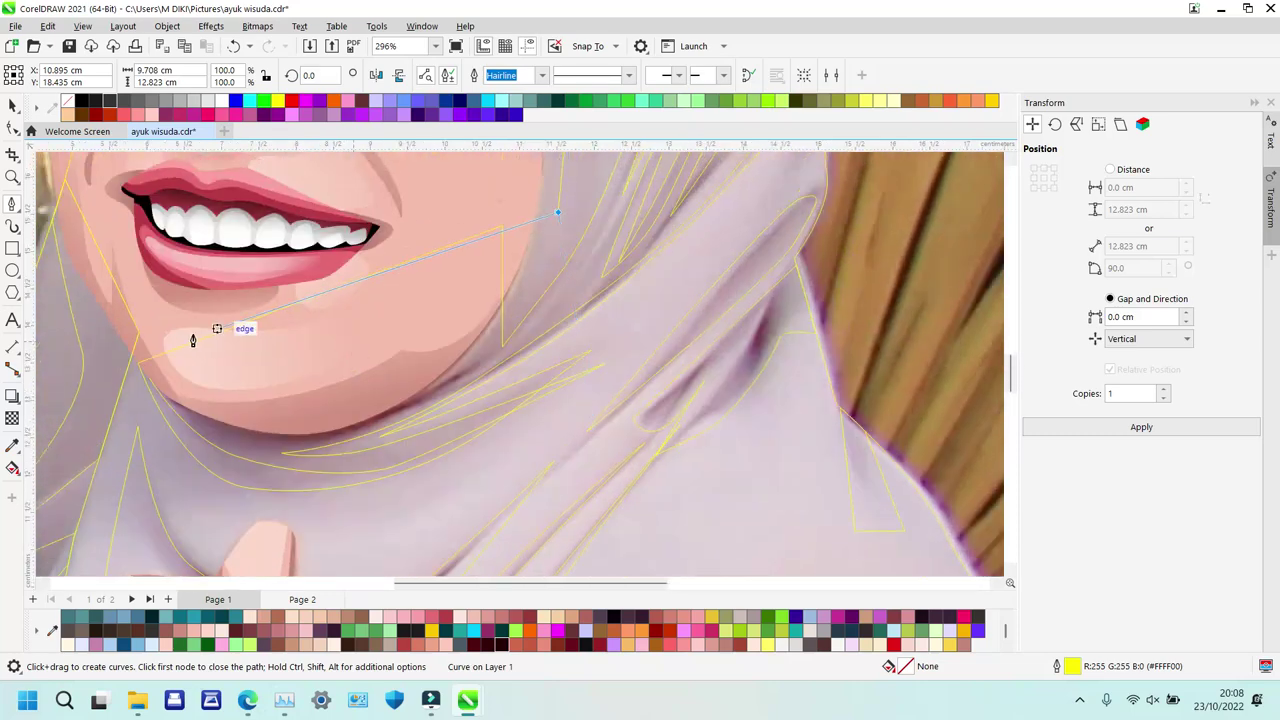
pyautogui.click(148, 377)
pyautogui.press('space')
pyautogui.keyDown('shift'); pyautogui.click(248, 480); pyautogui.keyUp('shift')
pyautogui.press('i')
pyautogui.click(232, 440)
pyautogui.press('Delete')
pyautogui.press('z')
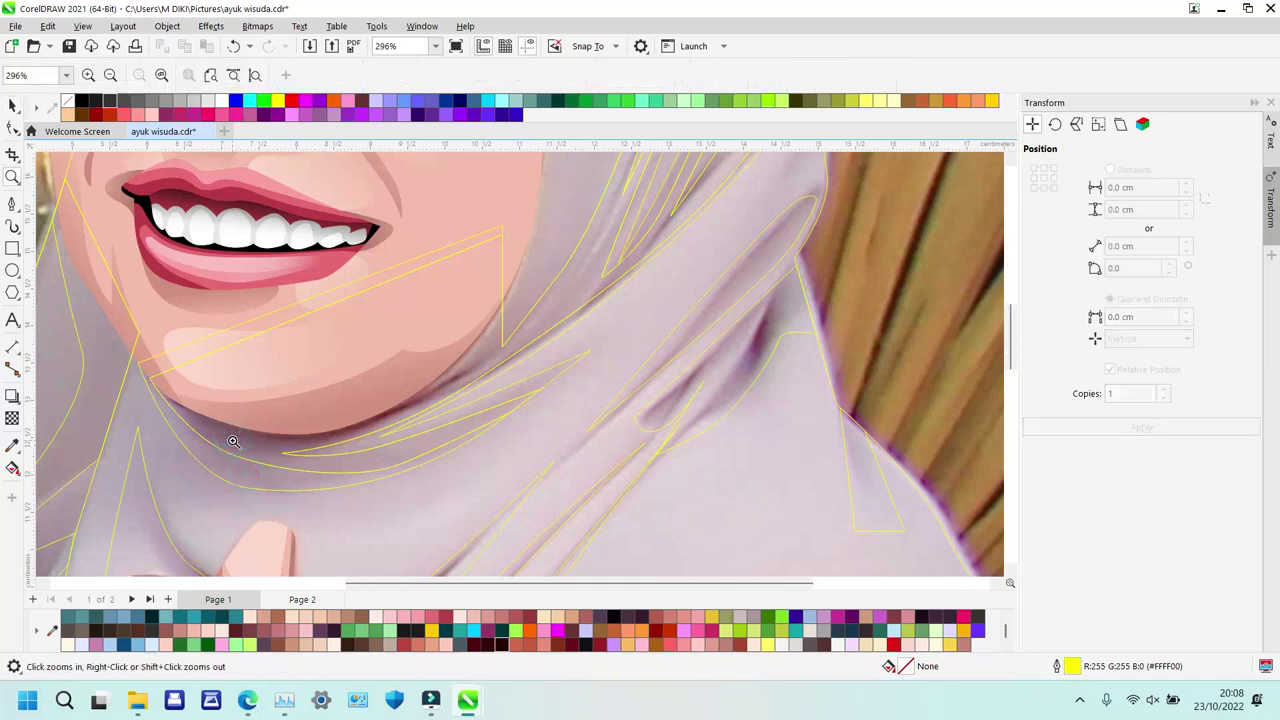
# Start a second shadow outline about 5.8 cm wide from the index finger to a peak below the jaw, curving to a tip on the neck fold.
pyautogui.rightClick(232, 440)
pyautogui.scroll(-3, 500, 342)
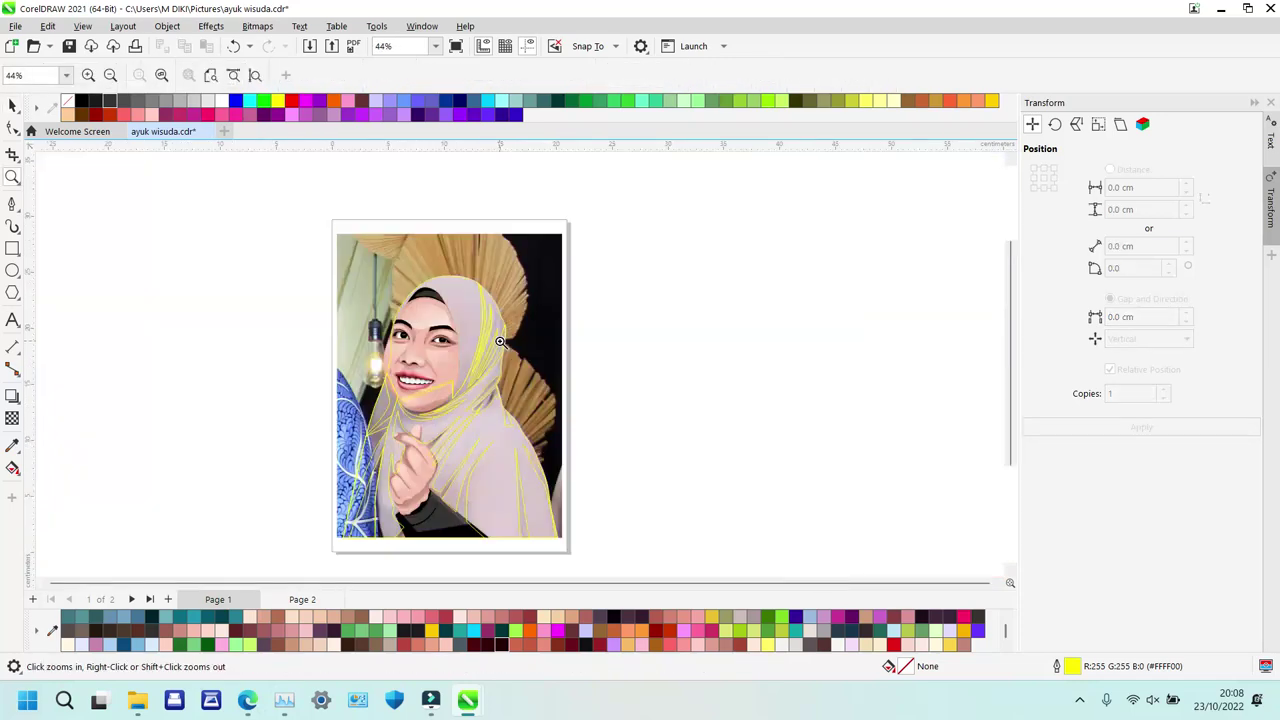
pyautogui.moveTo(388, 407); pyautogui.dragTo(481, 454)
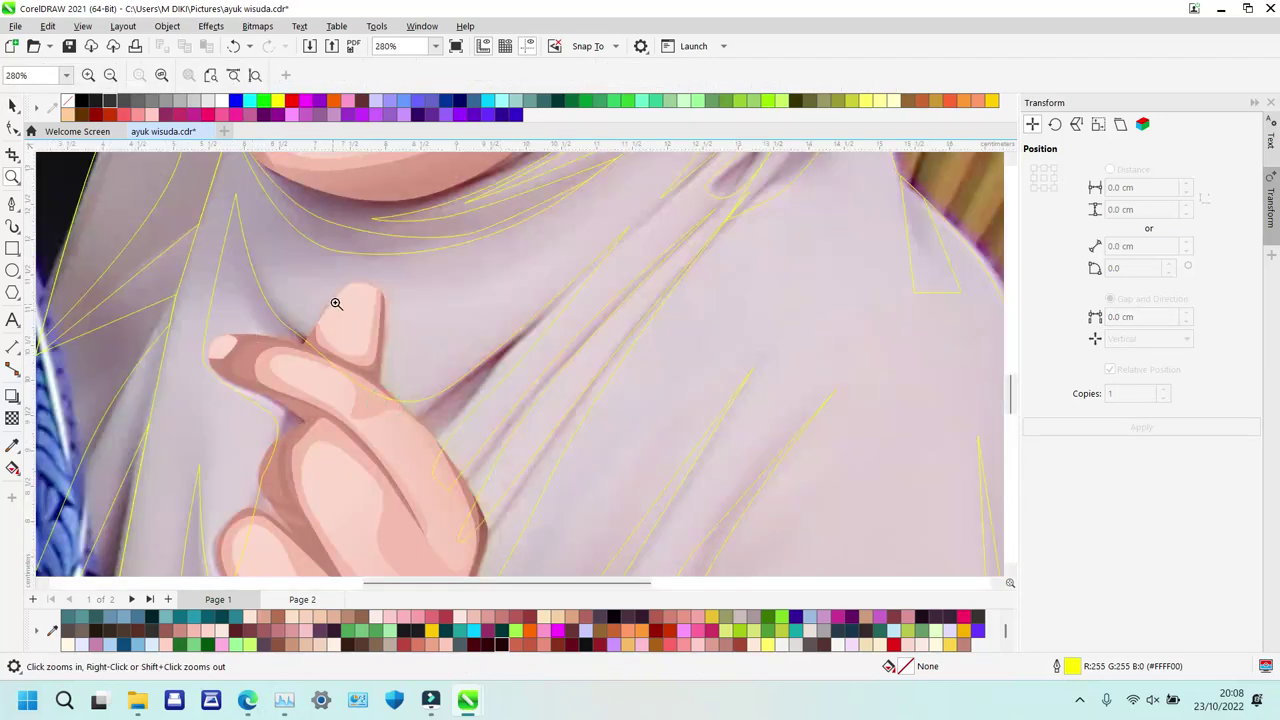
pyautogui.press('F5')
pyautogui.click(296, 357)
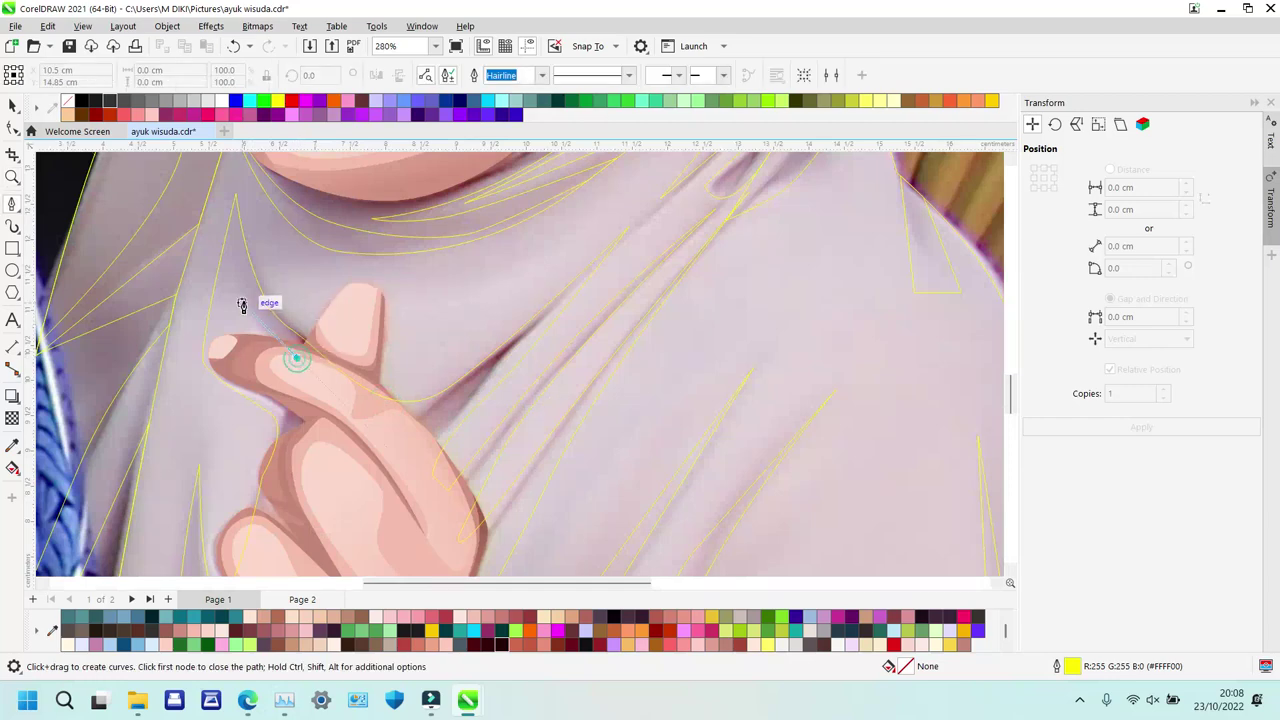
pyautogui.click(236, 190)
pyautogui.moveTo(447, 300); pyautogui.dragTo(548, 284)
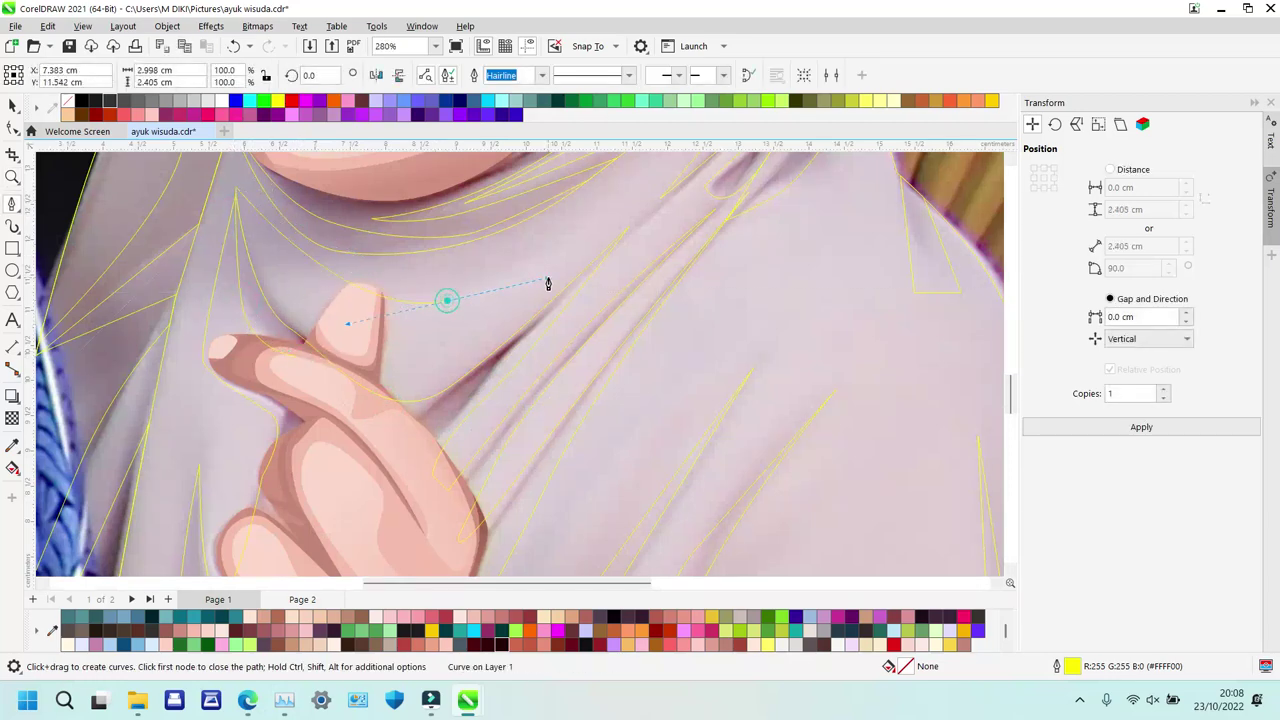
pyautogui.click(630, 222)
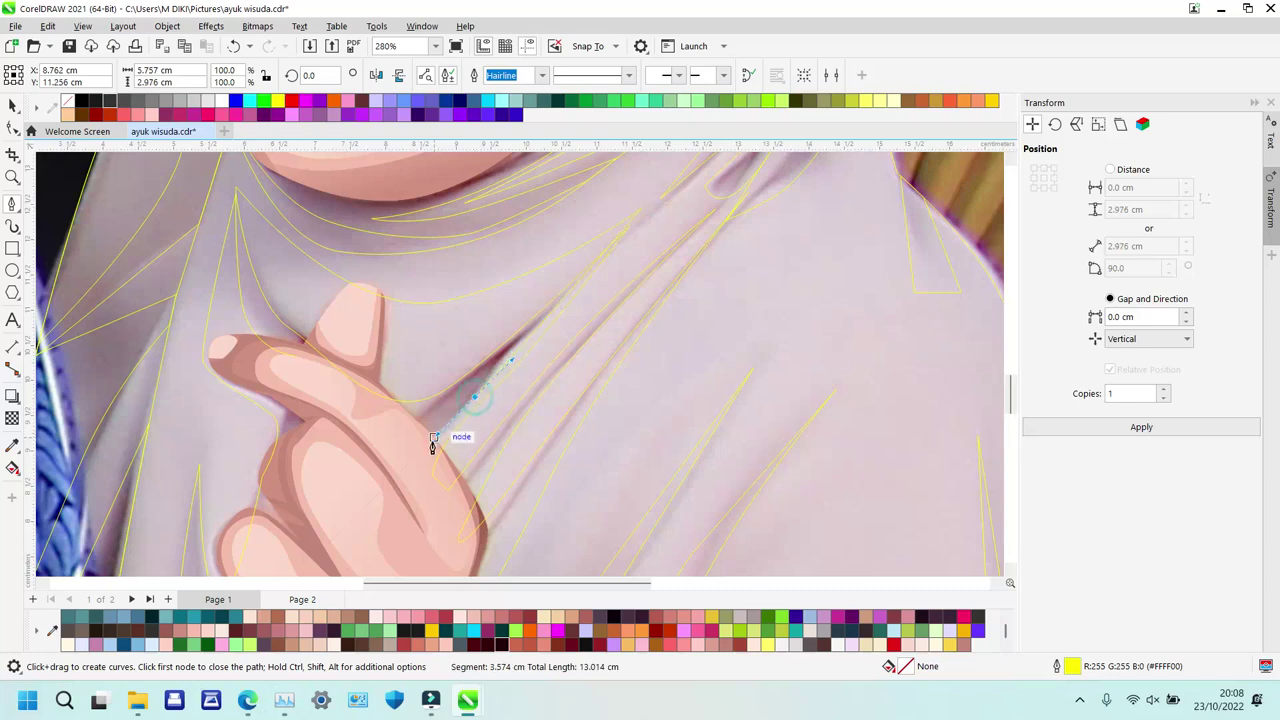
# Zigzag the outline along the diagonal chest folds, with rounded ends over the hand and pointed tips up at the shoulder fold.
pyautogui.moveTo(416, 500); pyautogui.dragTo(448, 516)
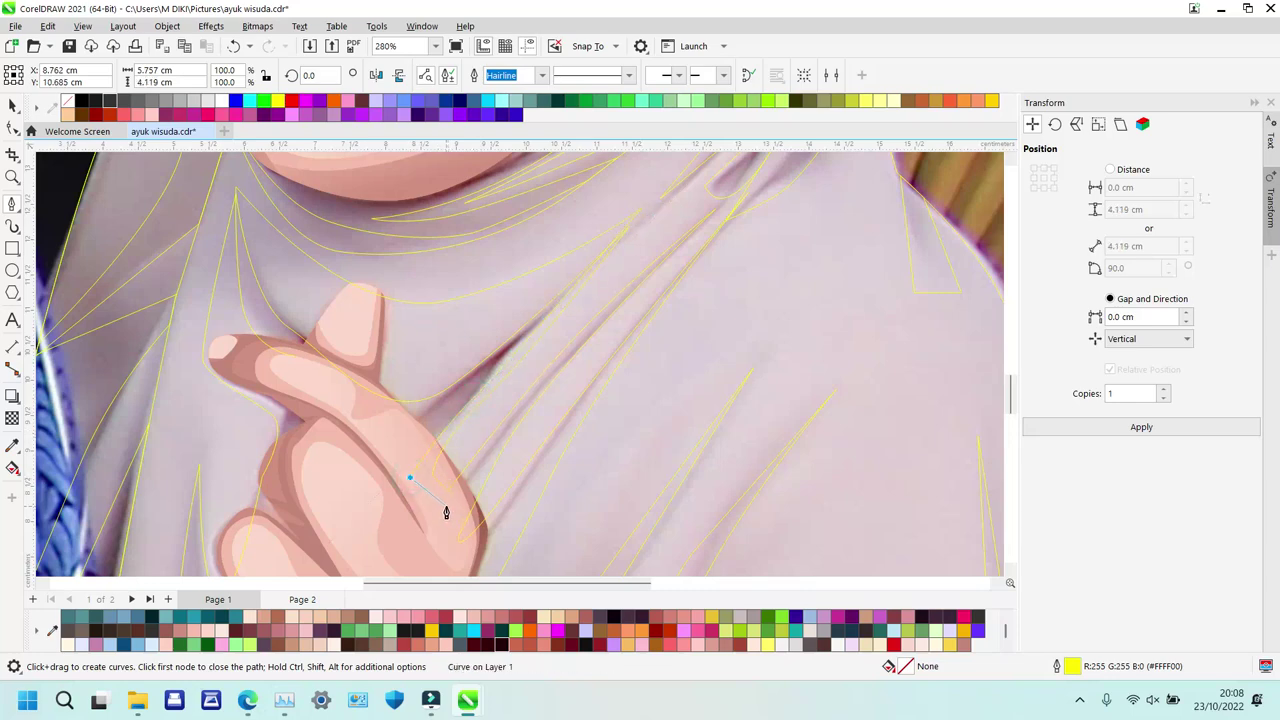
pyautogui.moveTo(629, 265); pyautogui.dragTo(691, 208)
pyautogui.click(740, 187)
pyautogui.moveTo(498, 446); pyautogui.dragTo(613, 342)
pyautogui.click(743, 195)
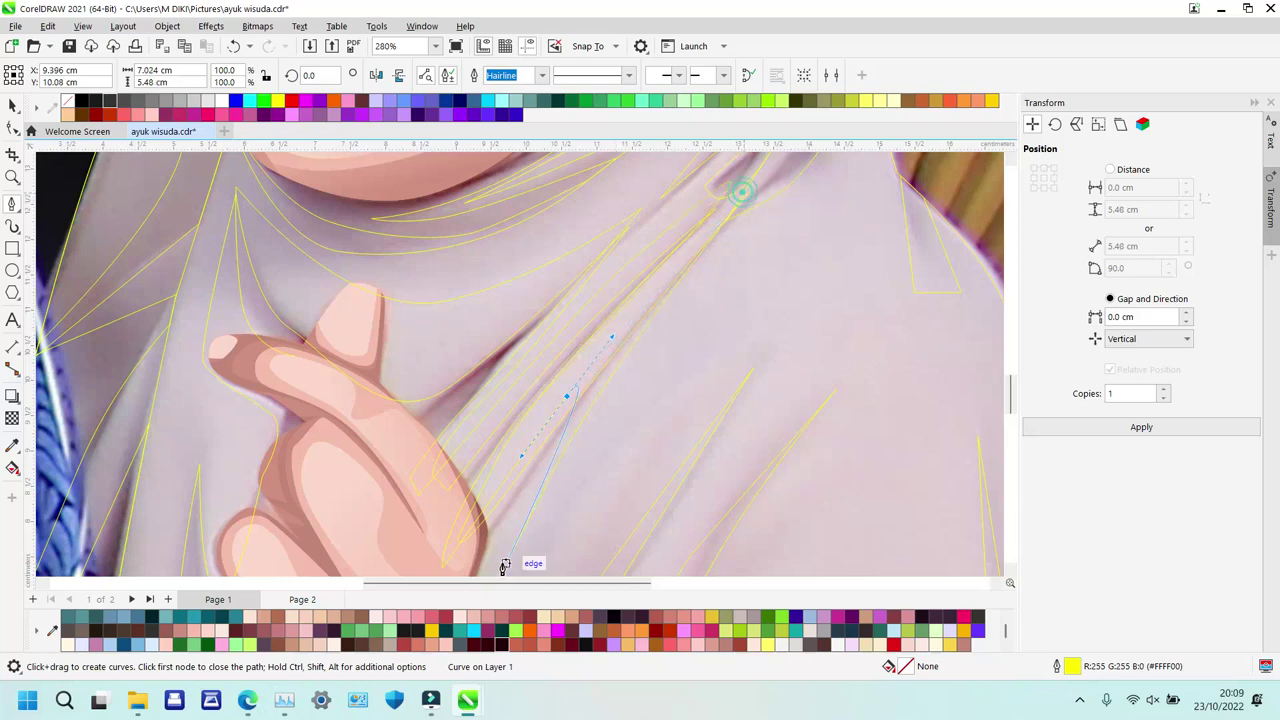
pyautogui.click(765, 165)
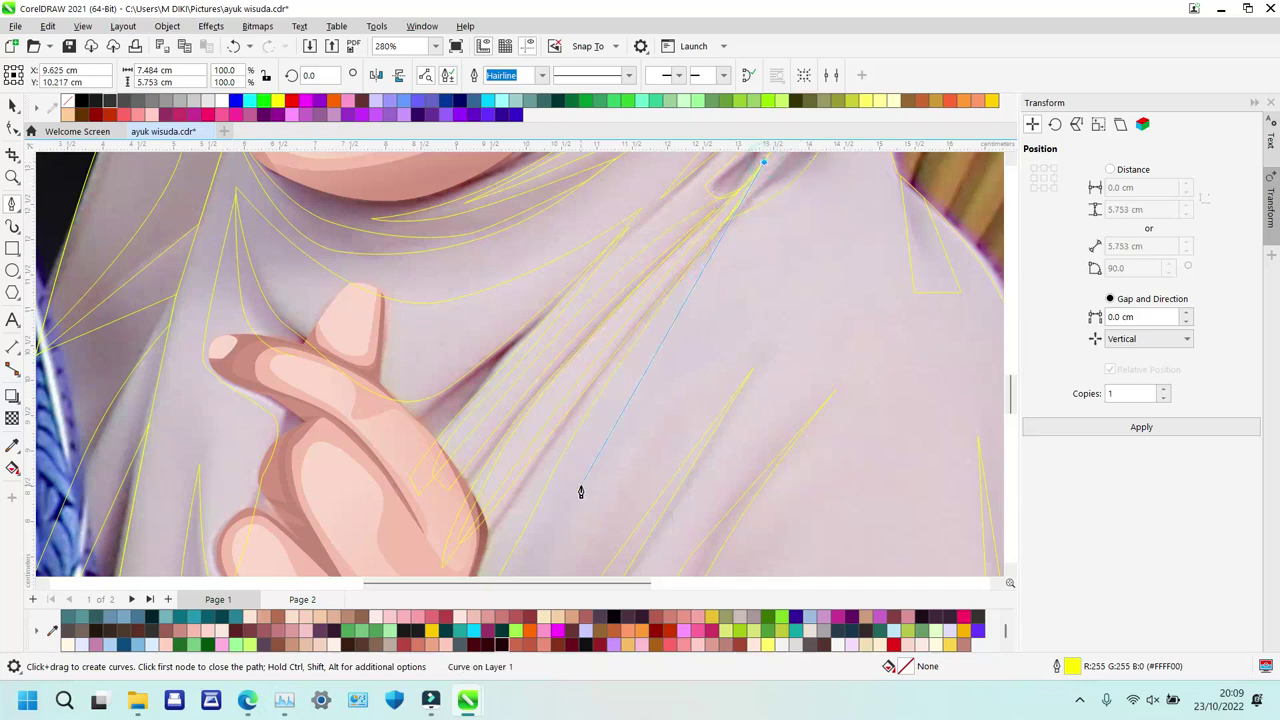
# Extend the outline down beside the hand to the sleeve edge and back up the next fold to a short level edge on the chest.
pyautogui.moveTo(541, 482); pyautogui.dragTo(494, 554)
pyautogui.scroll(-3, 494, 556)
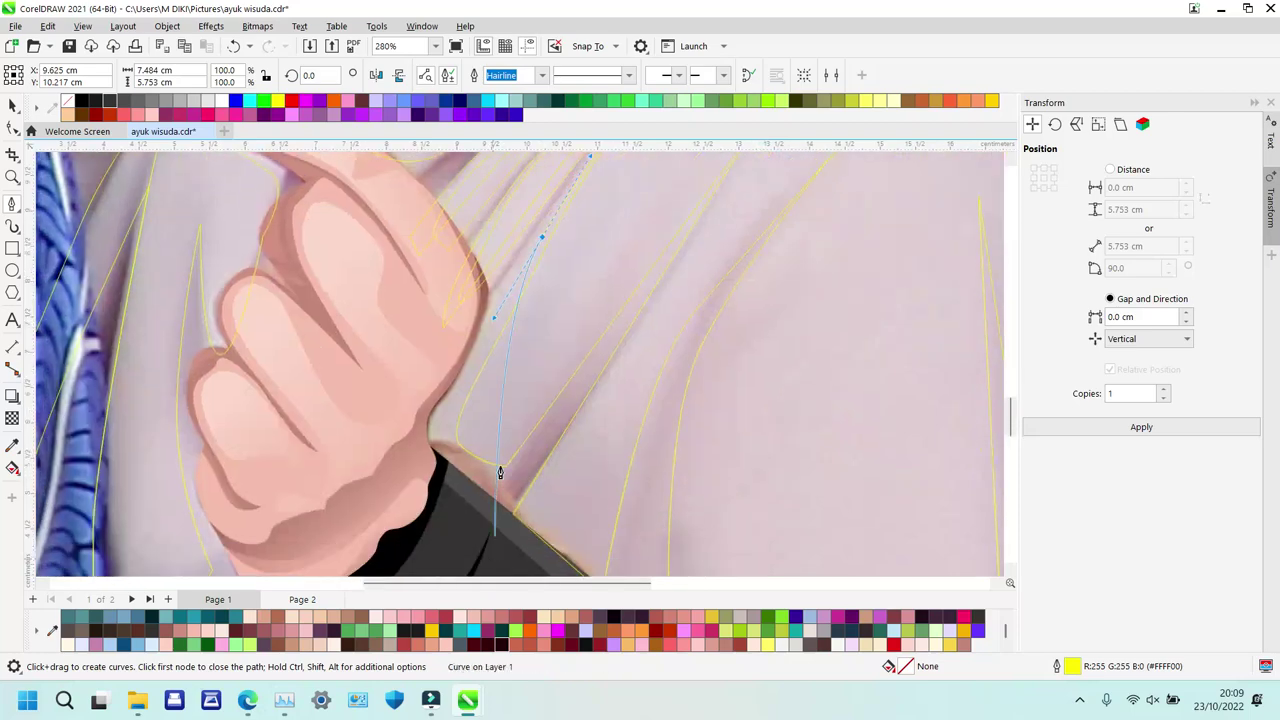
pyautogui.moveTo(492, 476); pyautogui.dragTo(513, 483)
pyautogui.scroll(2, 666, 266)
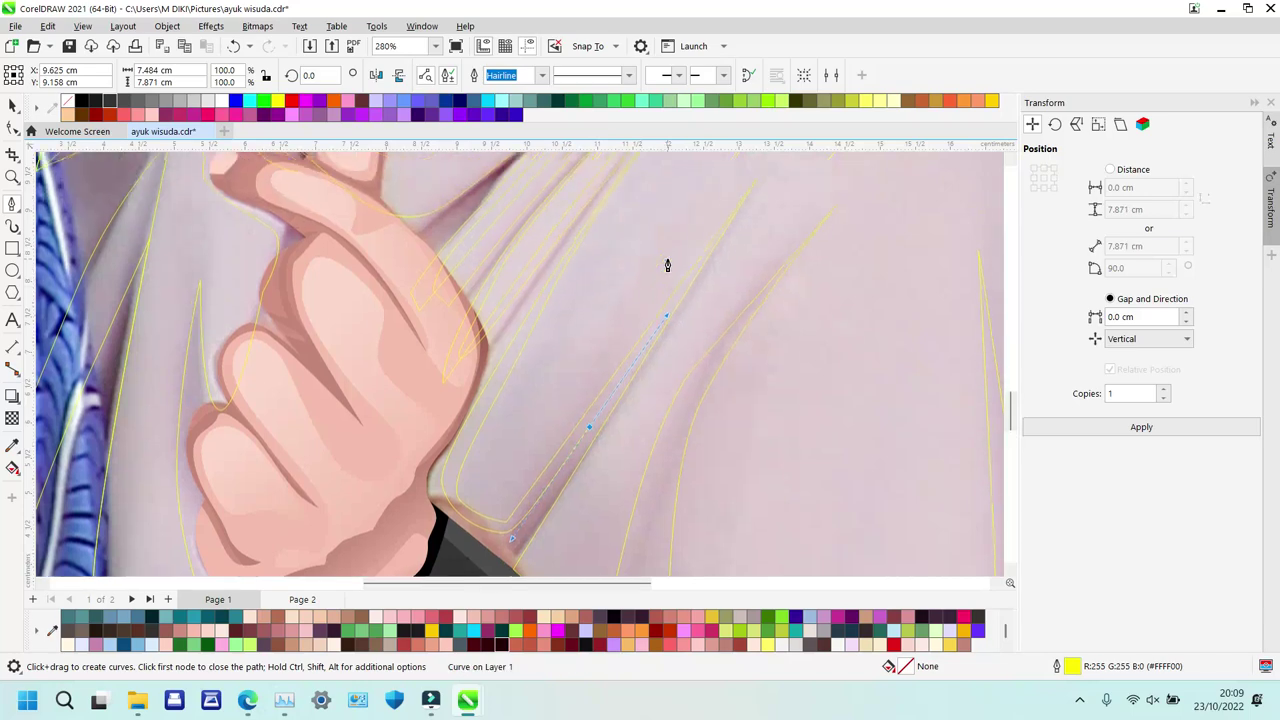
pyautogui.click(783, 187)
pyautogui.click(888, 186)
# Bring the outline down the lower chest fold, across the black sleeve, to just below the photo's bottom edge.
pyautogui.moveTo(690, 428); pyautogui.dragTo(656, 516)
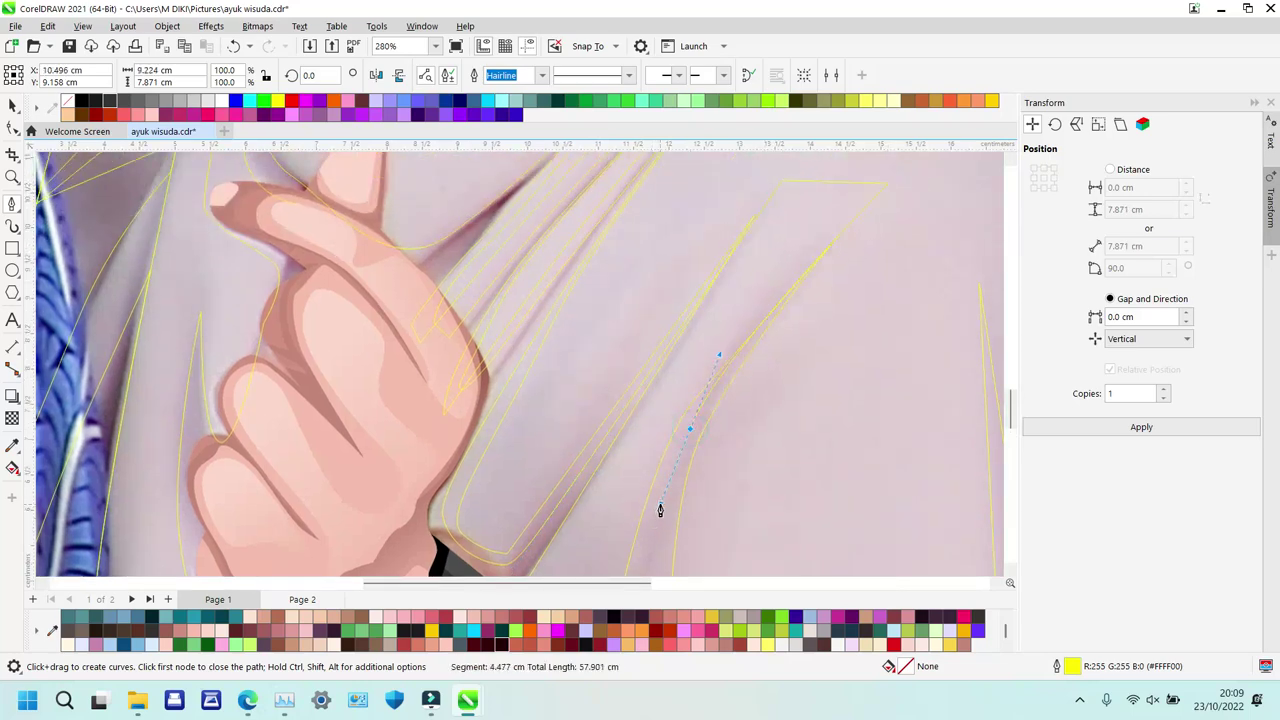
pyautogui.scroll(-5, 660, 511)
pyautogui.scroll(-5, 652, 468)
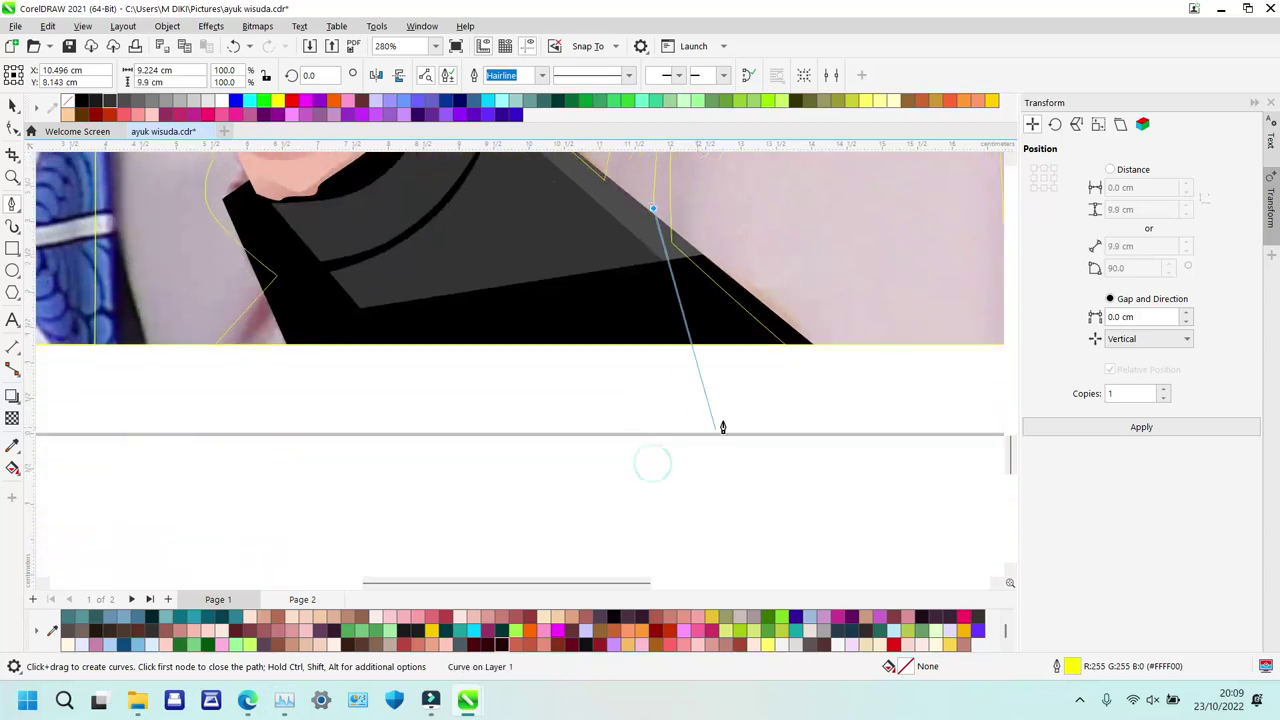
pyautogui.click(679, 358)
# Run the outline below the photo to the long vertical fold and up that fold to a narrow peak.
pyautogui.hscroll(8, 757, 394)
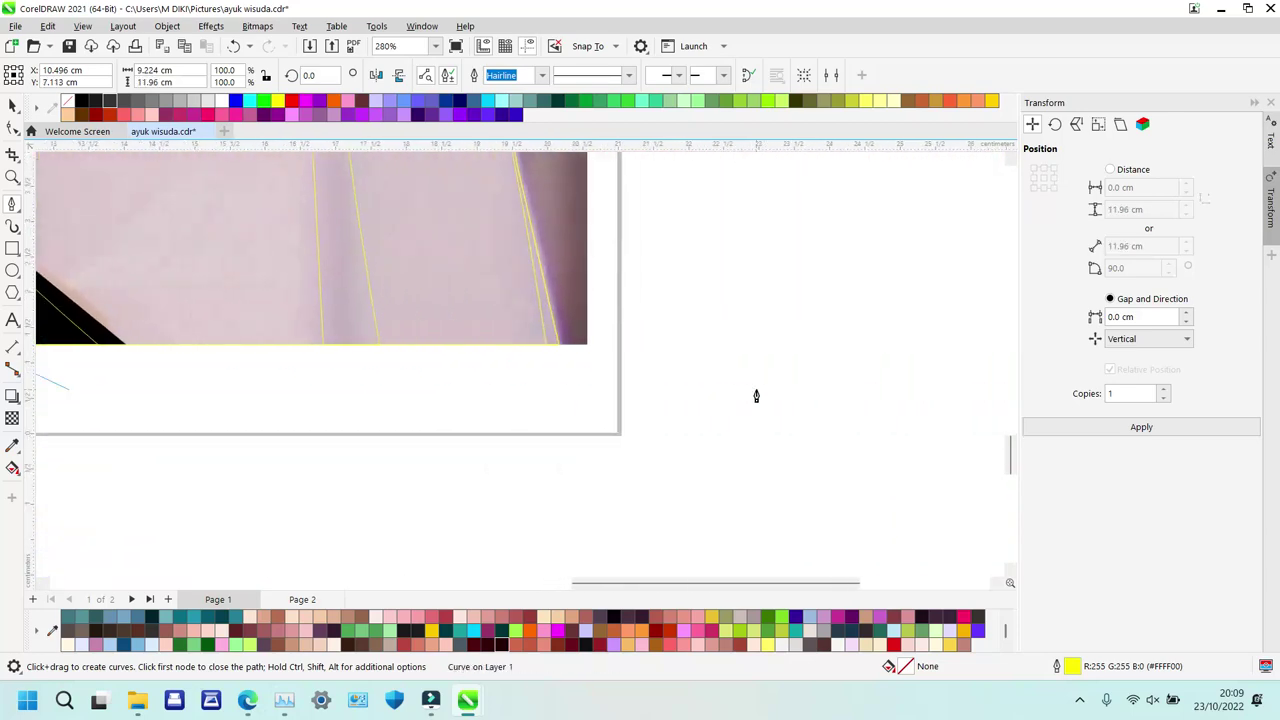
pyautogui.scroll(-2, 756, 396)
pyautogui.click(311, 438)
pyautogui.scroll(6, 303, 214)
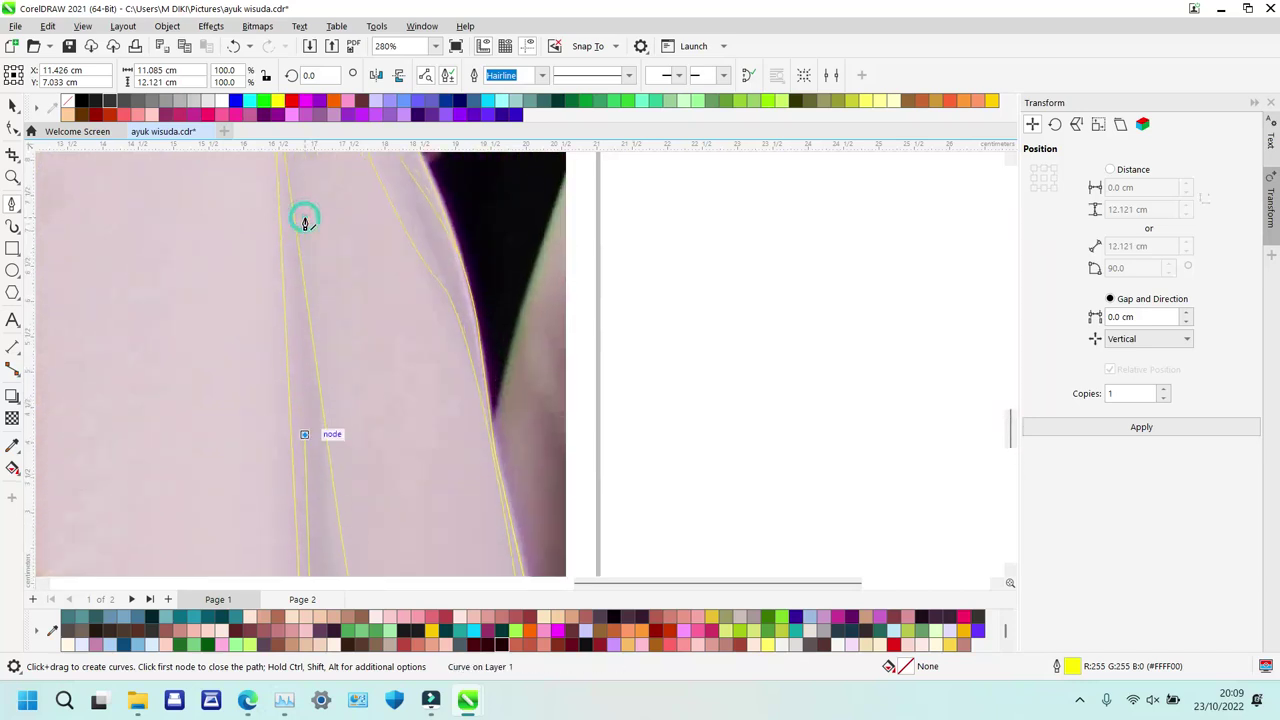
pyautogui.click(265, 184)
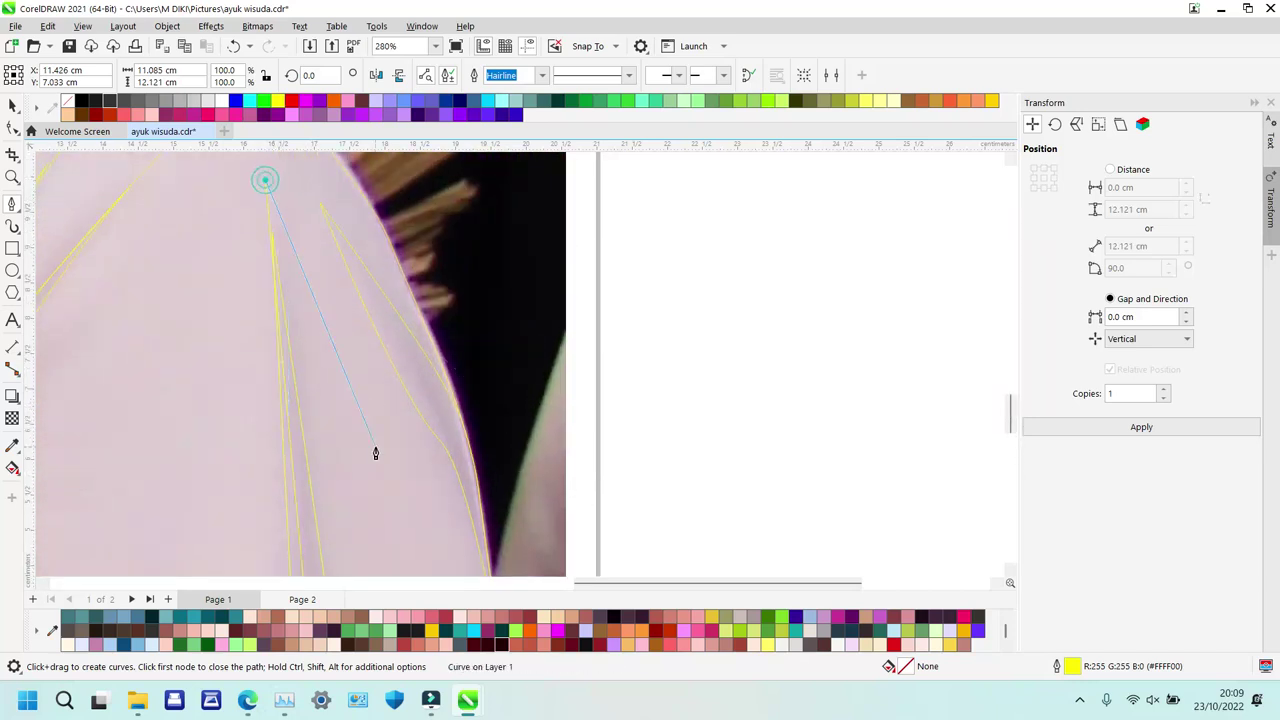
# Extend the outline from the vertical fold's peak to the hijab's outer edge and down past the photo's bottom corner.
pyautogui.scroll(-4, 382, 370)
pyautogui.scroll(3, 385, 362)
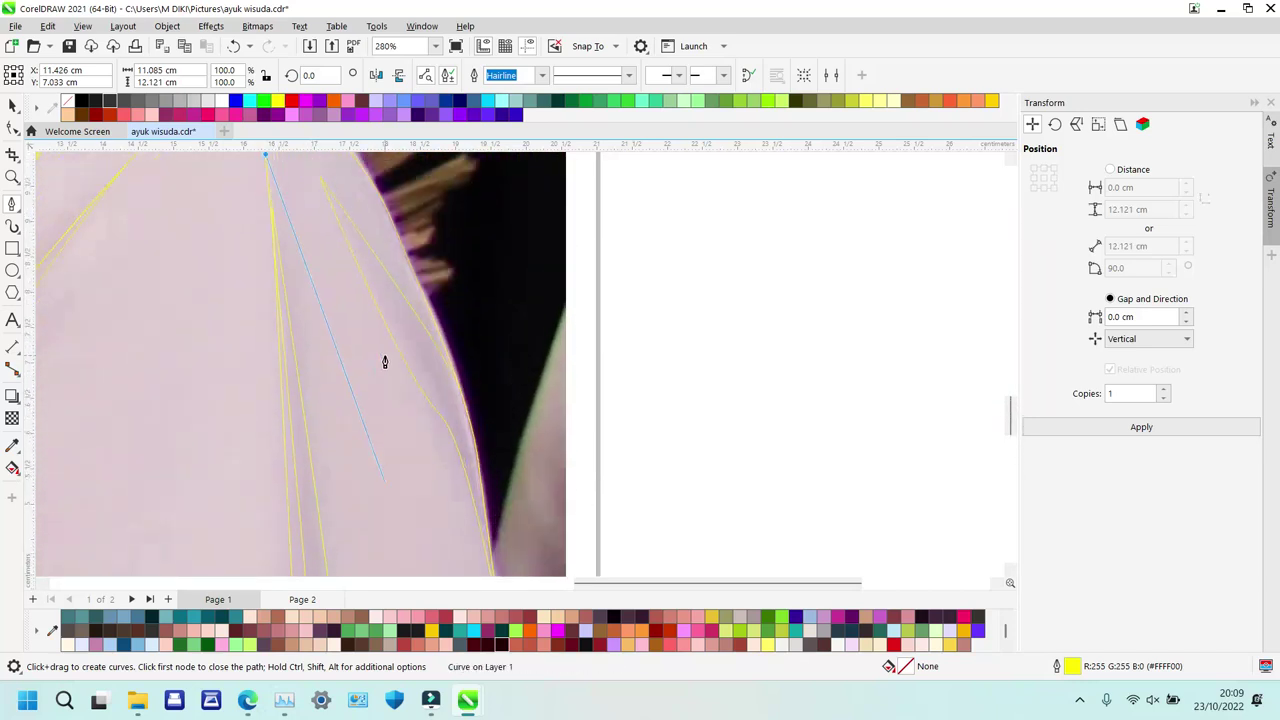
pyautogui.click(443, 390)
pyautogui.scroll(-5, 443, 390)
pyautogui.click(543, 455)
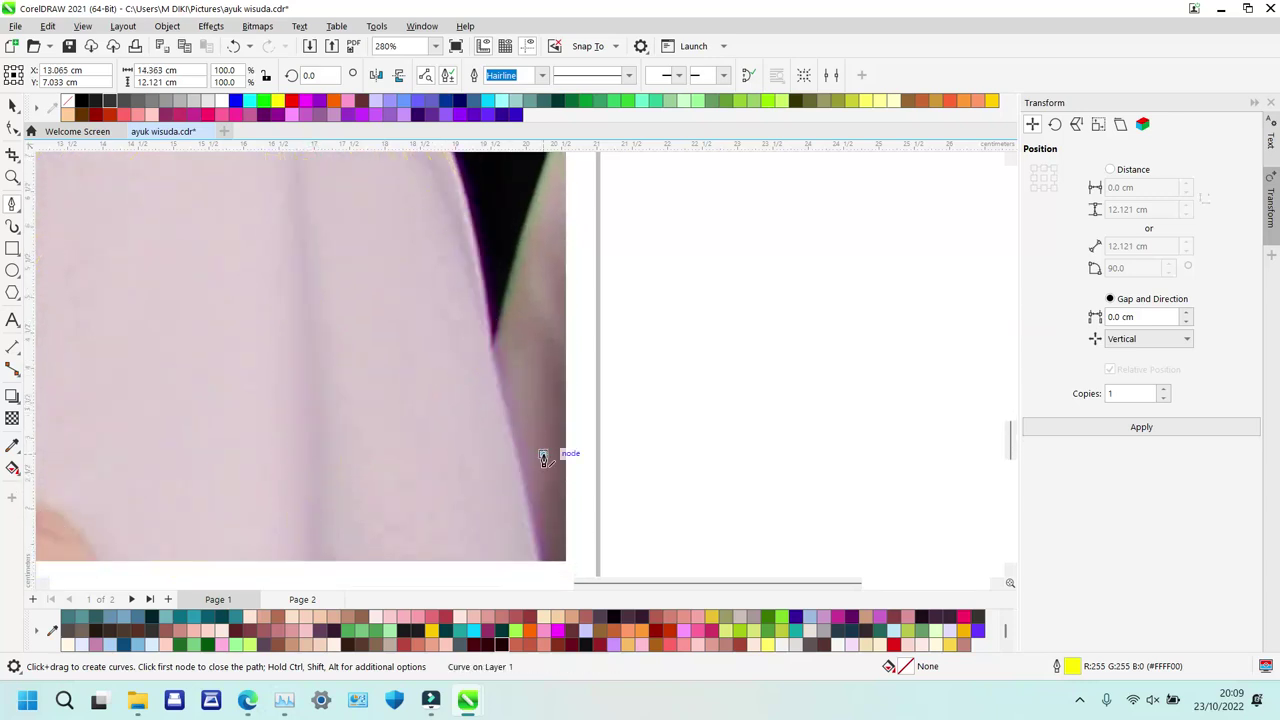
pyautogui.scroll(-5, 543, 455)
pyautogui.click(592, 357)
# Run the outline back beneath the photo to the far side of the black sleeve and up to a corner on the sleeve.
pyautogui.hscroll(-6, 307, 328)
pyautogui.hscroll(-5, 307, 333)
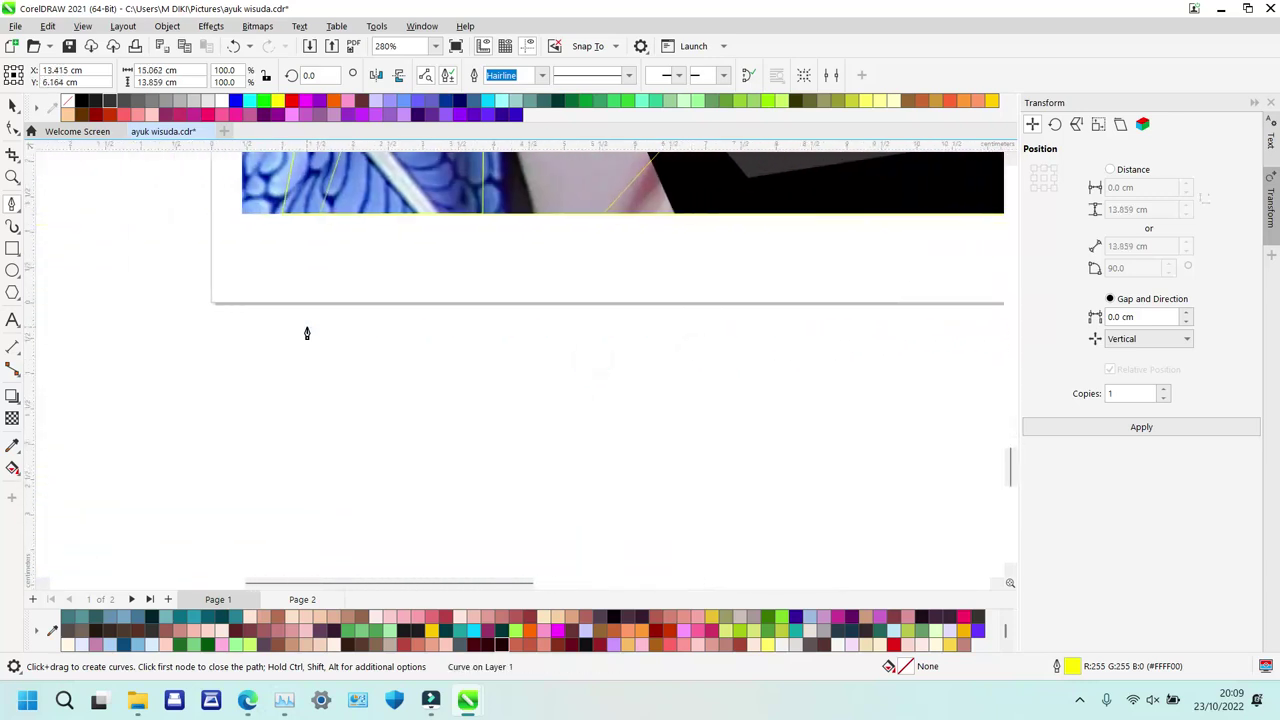
pyautogui.scroll(5, 307, 333)
pyautogui.hscroll(5, 528, 560)
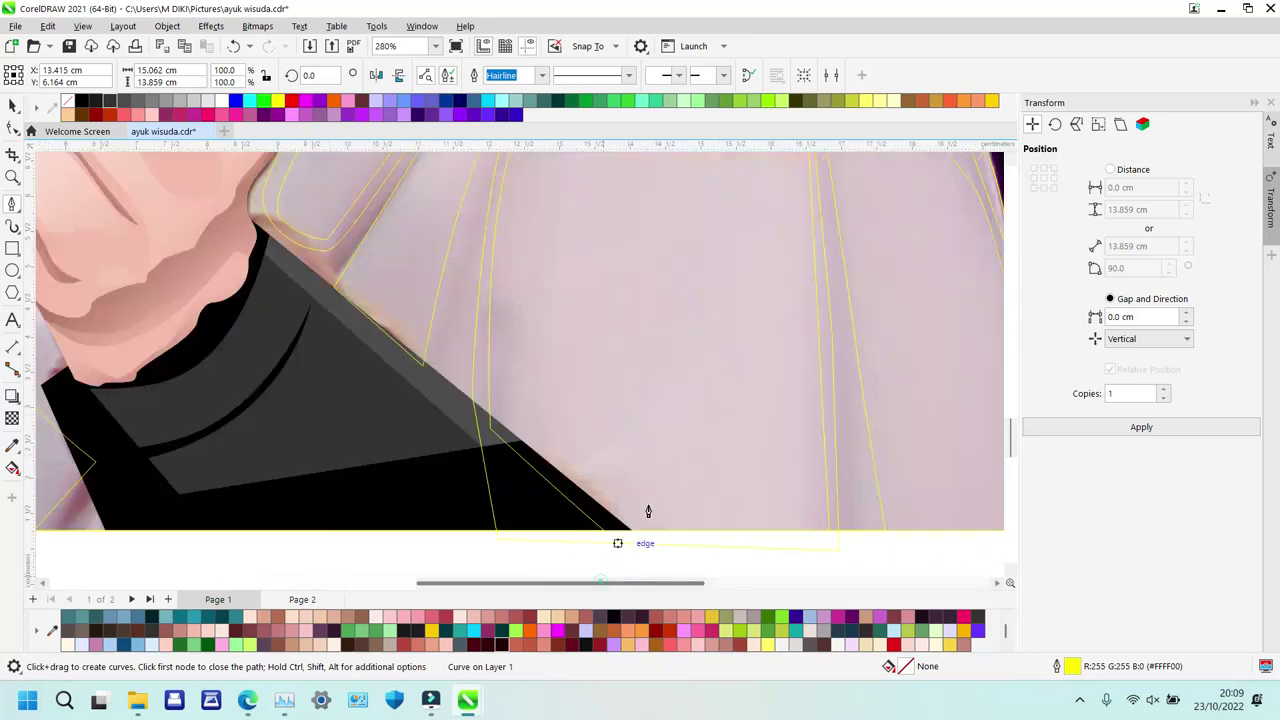
pyautogui.hscroll(-5, 69, 549)
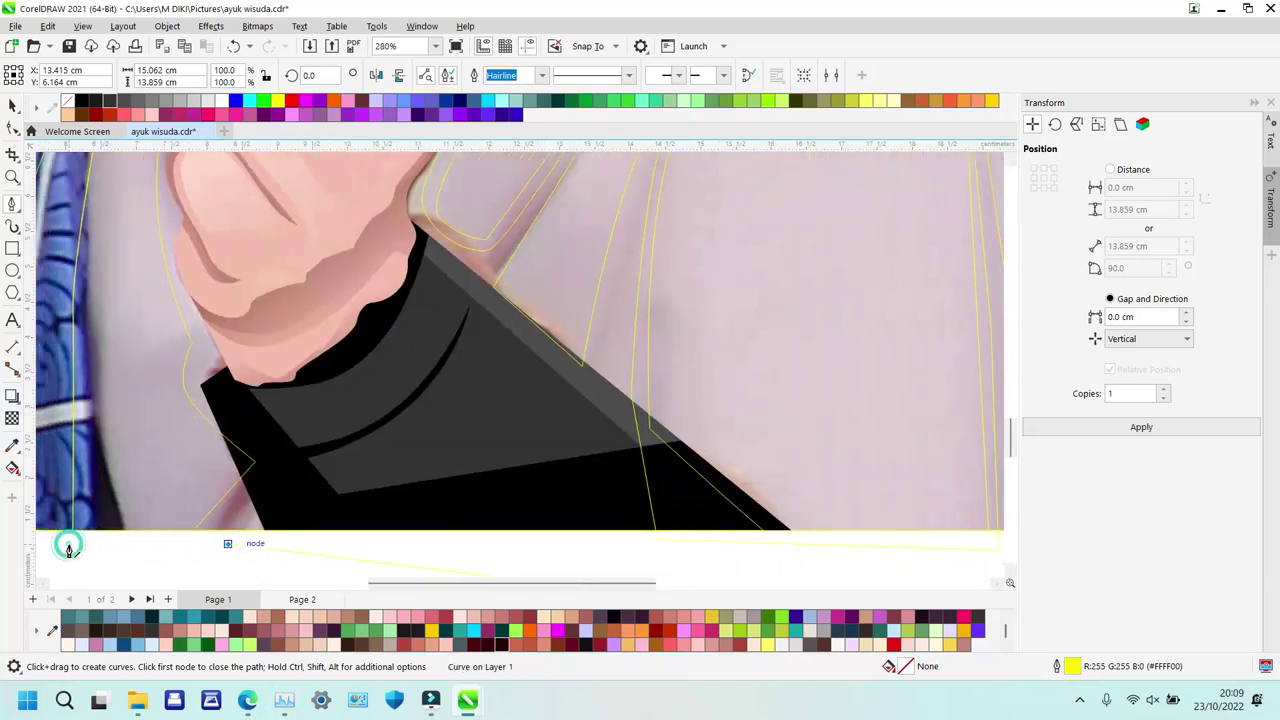
pyautogui.click(318, 543)
pyautogui.click(344, 466)
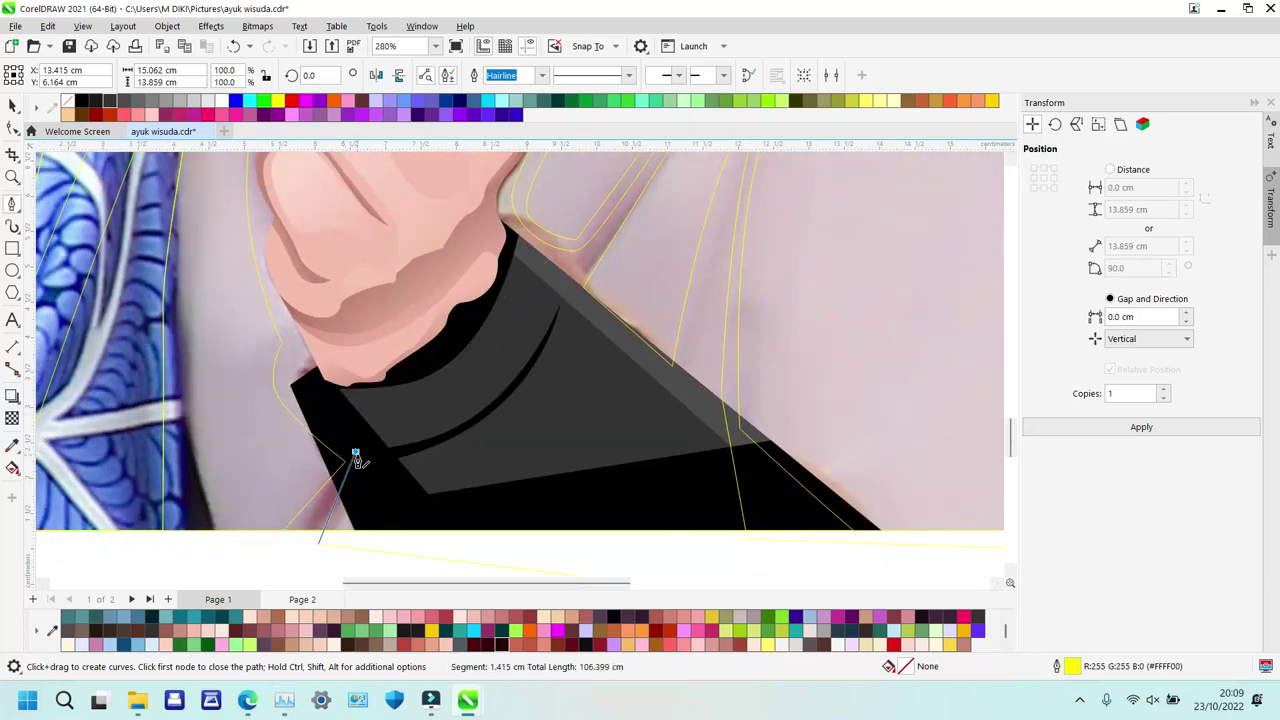
# Trace the outline up around the wrist and knuckles to a peak beside the fingers, and close it at the index finger.
pyautogui.scroll(1, 354, 451)
pyautogui.moveTo(297, 433); pyautogui.dragTo(295, 409)
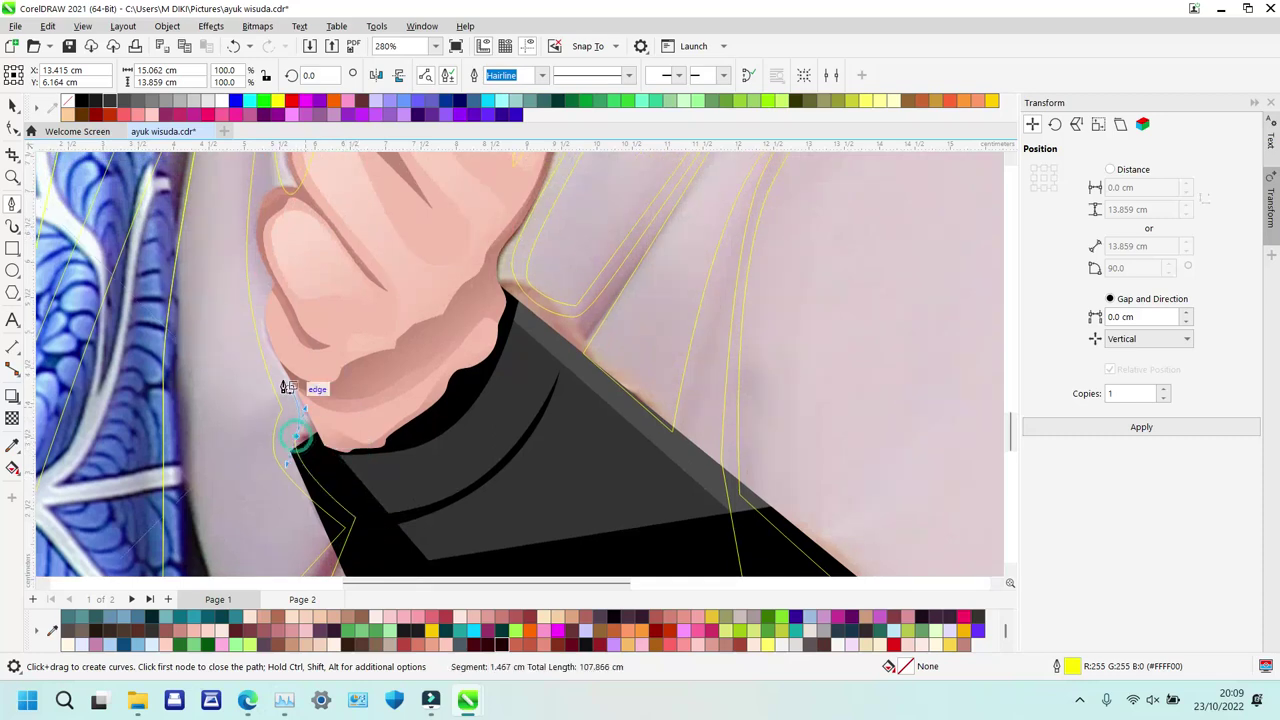
pyautogui.moveTo(271, 341); pyautogui.dragTo(262, 241)
pyautogui.scroll(1, 272, 328)
pyautogui.click(272, 196)
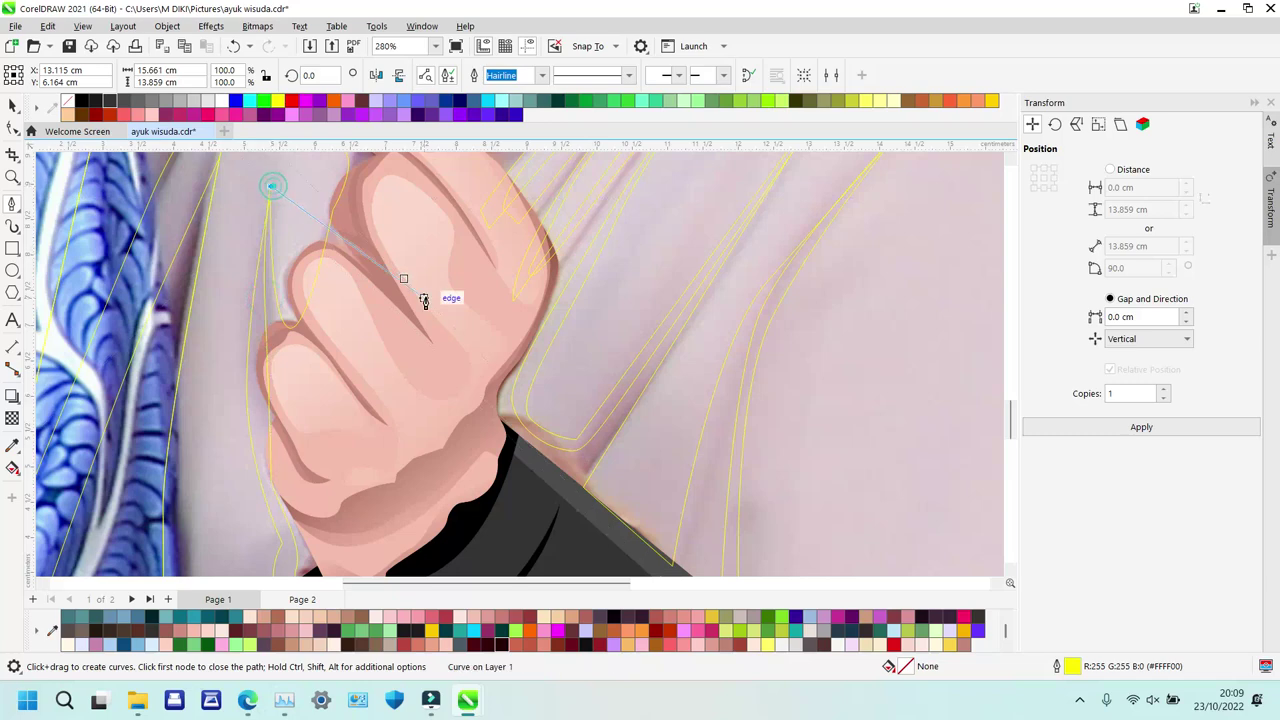
pyautogui.scroll(3, 426, 300)
pyautogui.scroll(1, 302, 270)
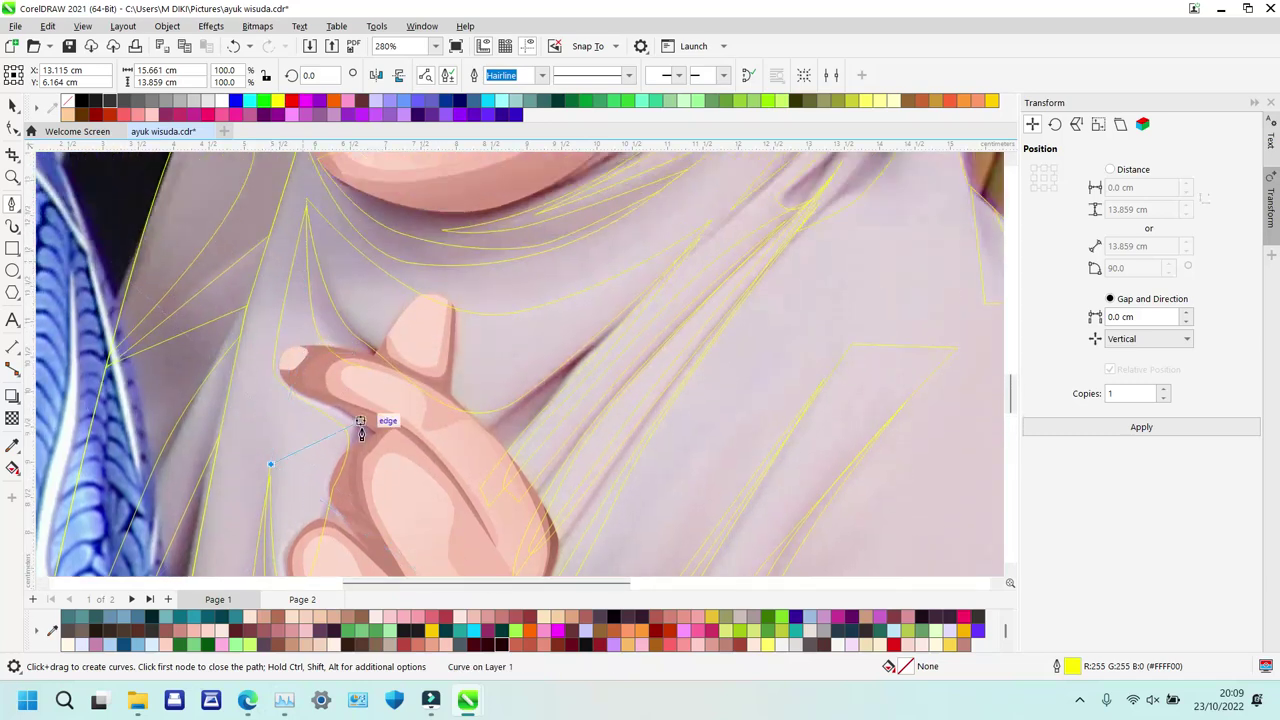
pyautogui.moveTo(302, 376); pyautogui.dragTo(385, 404)
pyautogui.click(366, 371)
# Intersect the closed second shadow outline with the hijab shape and remove the parts that extend beyond it.
pyautogui.press('space')
pyautogui.click(297, 312)
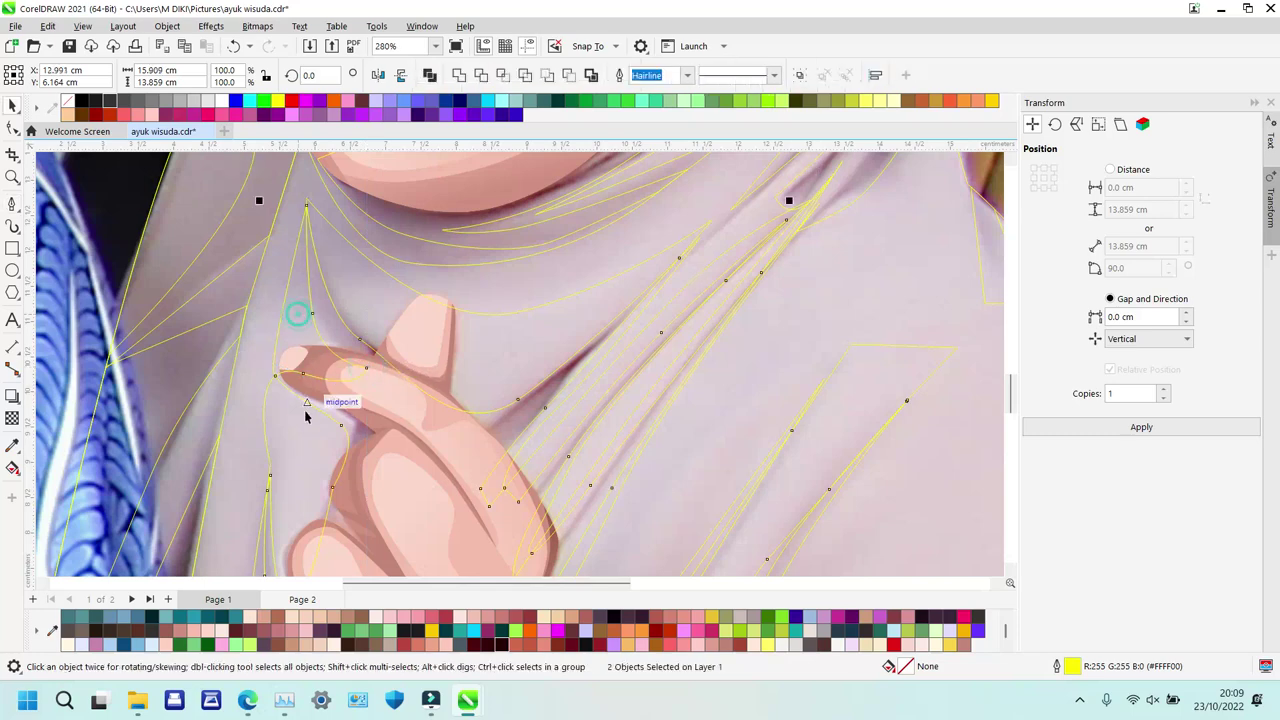
pyautogui.click(300, 450)
pyautogui.press('z')
pyautogui.rightClick(300, 450)
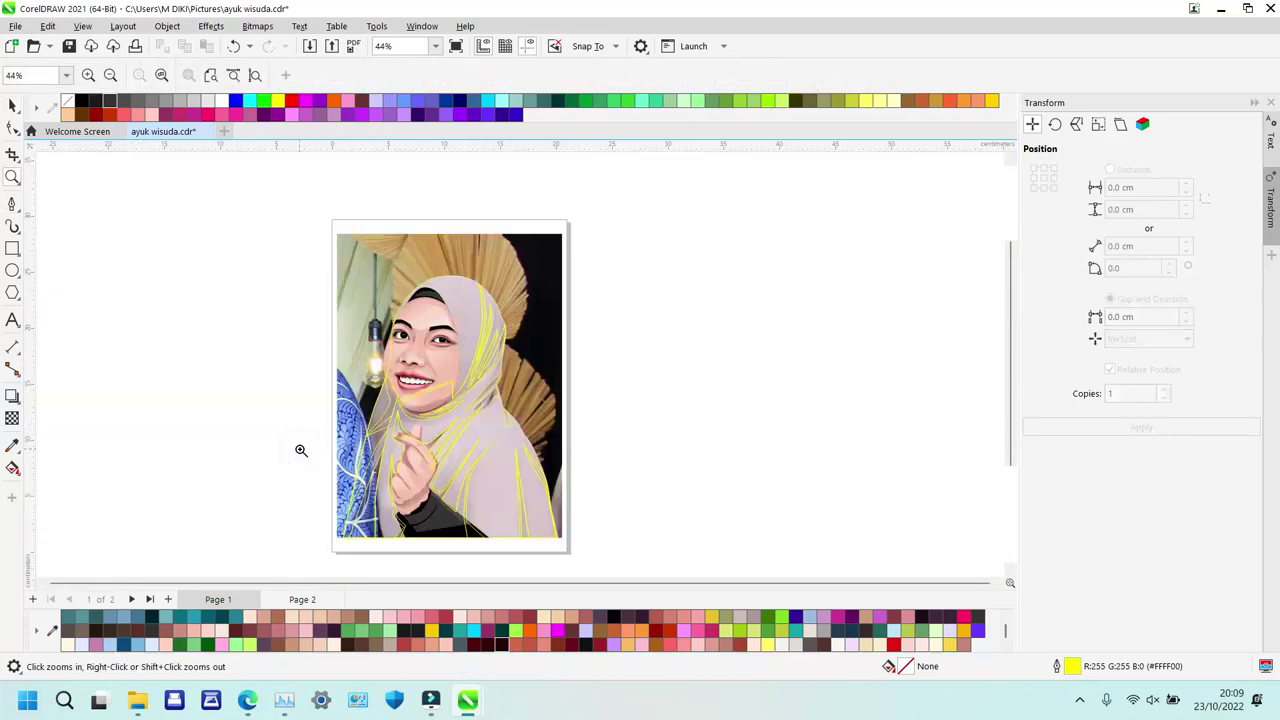
pyautogui.click(405, 252)
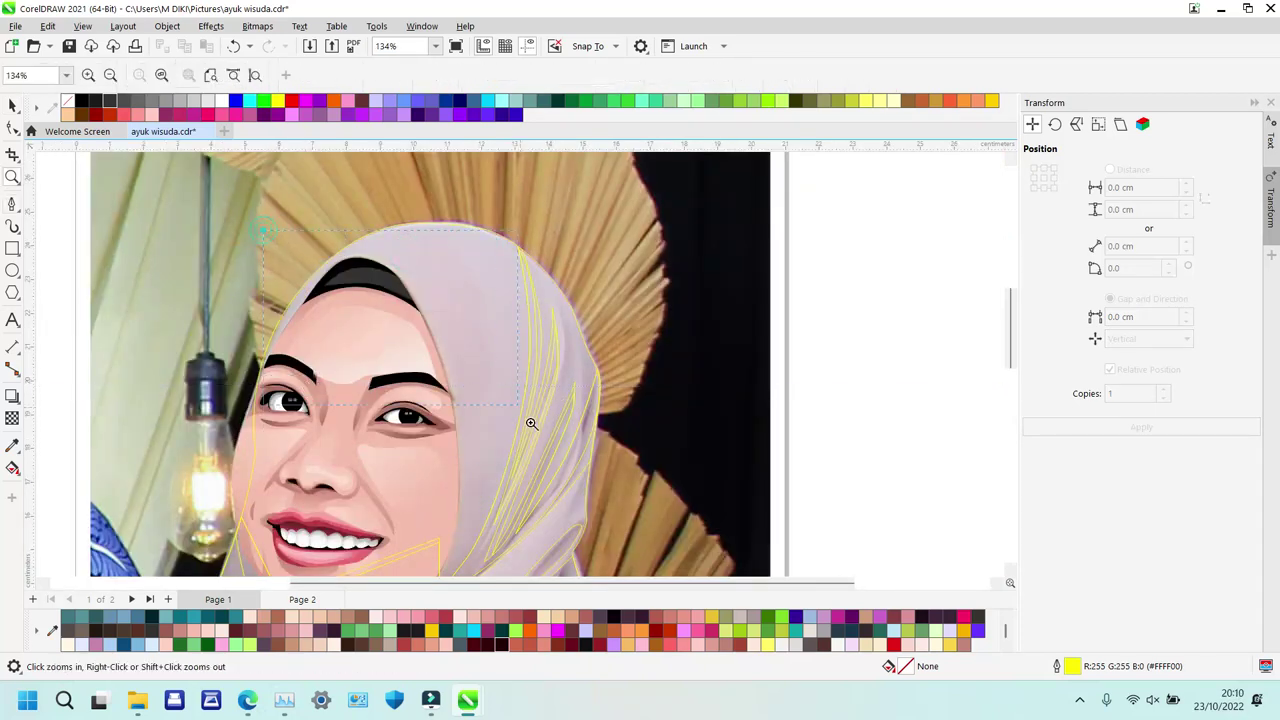
# Start an outline beside the hijab's forehead edge and trace it along the inner crown through long, narrow fold points beside the cheek.
pyautogui.moveTo(531, 424); pyautogui.dragTo(548, 468)
pyautogui.press('p')
pyautogui.click(242, 390)
pyautogui.moveTo(452, 176); pyautogui.dragTo(541, 228)
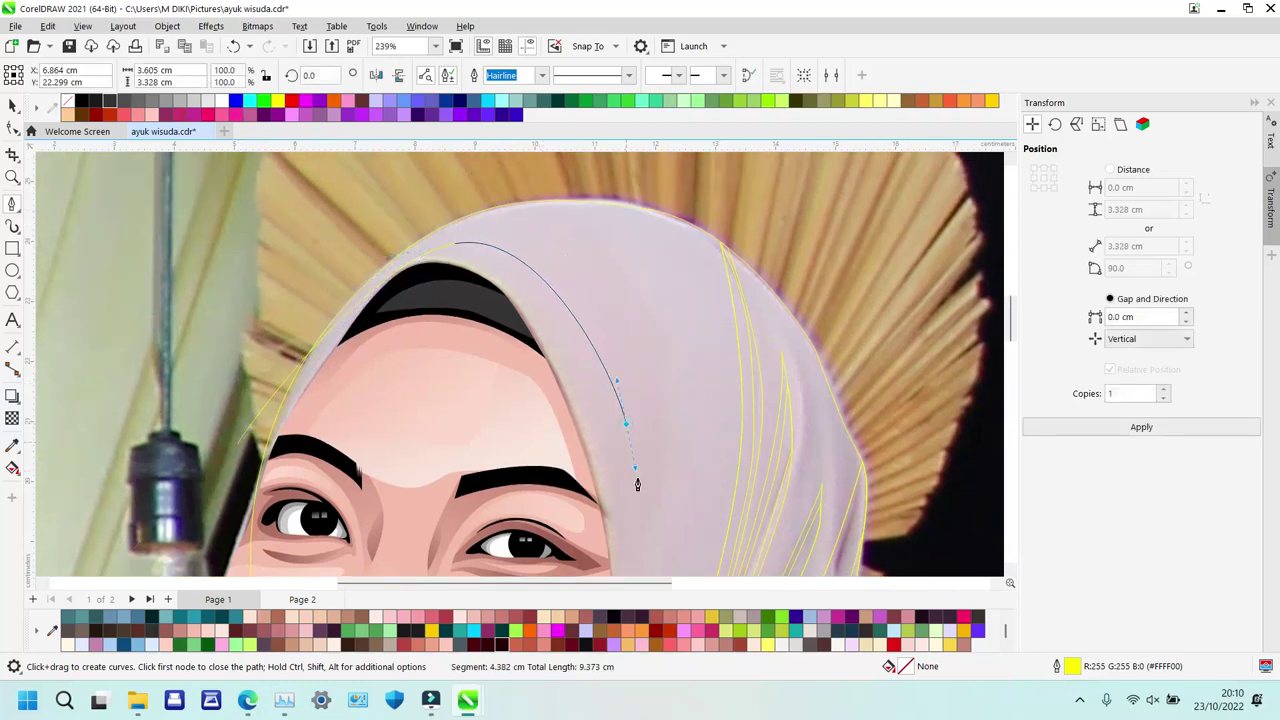
pyautogui.click(638, 541)
pyautogui.click(658, 253)
pyautogui.scroll(-1, 697, 358)
pyautogui.moveTo(680, 362); pyautogui.dragTo(654, 520)
pyautogui.click(641, 541)
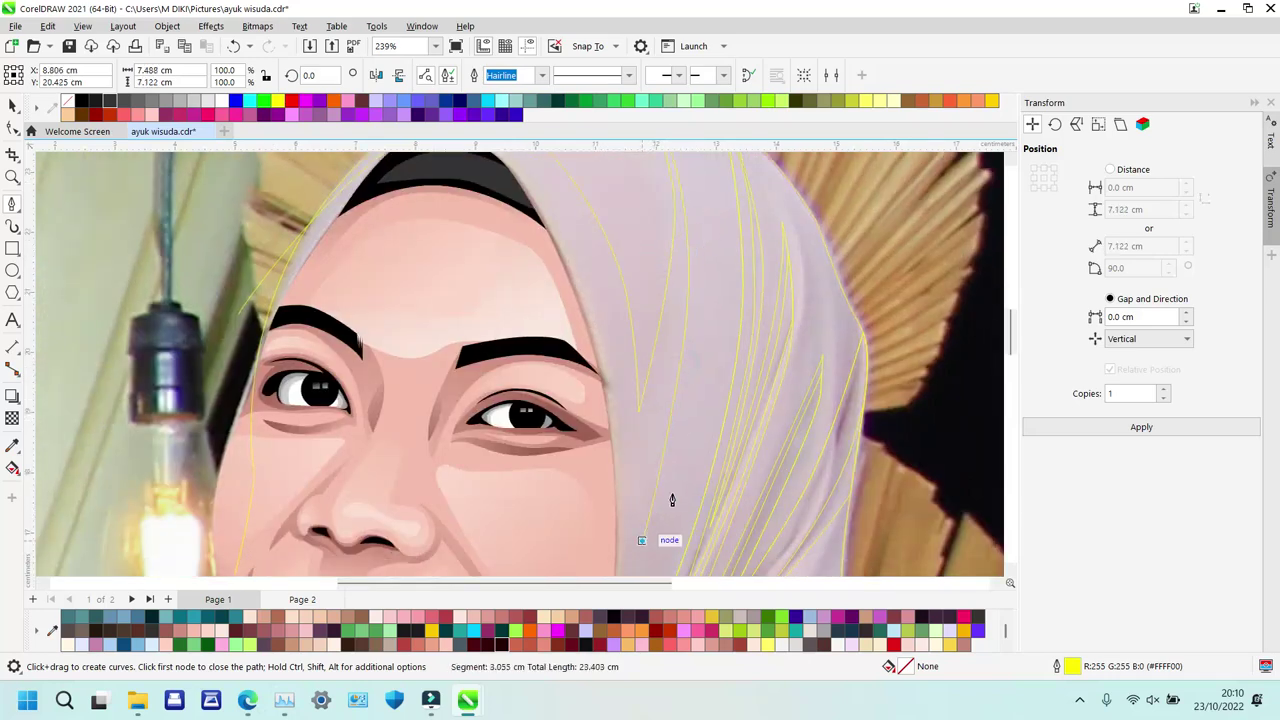
# Continue the outline in zigzag points above the crown's edge and along the folds toward the hijab's outer side.
pyautogui.moveTo(726, 296); pyautogui.dragTo(720, 198)
pyautogui.scroll(2, 720, 198)
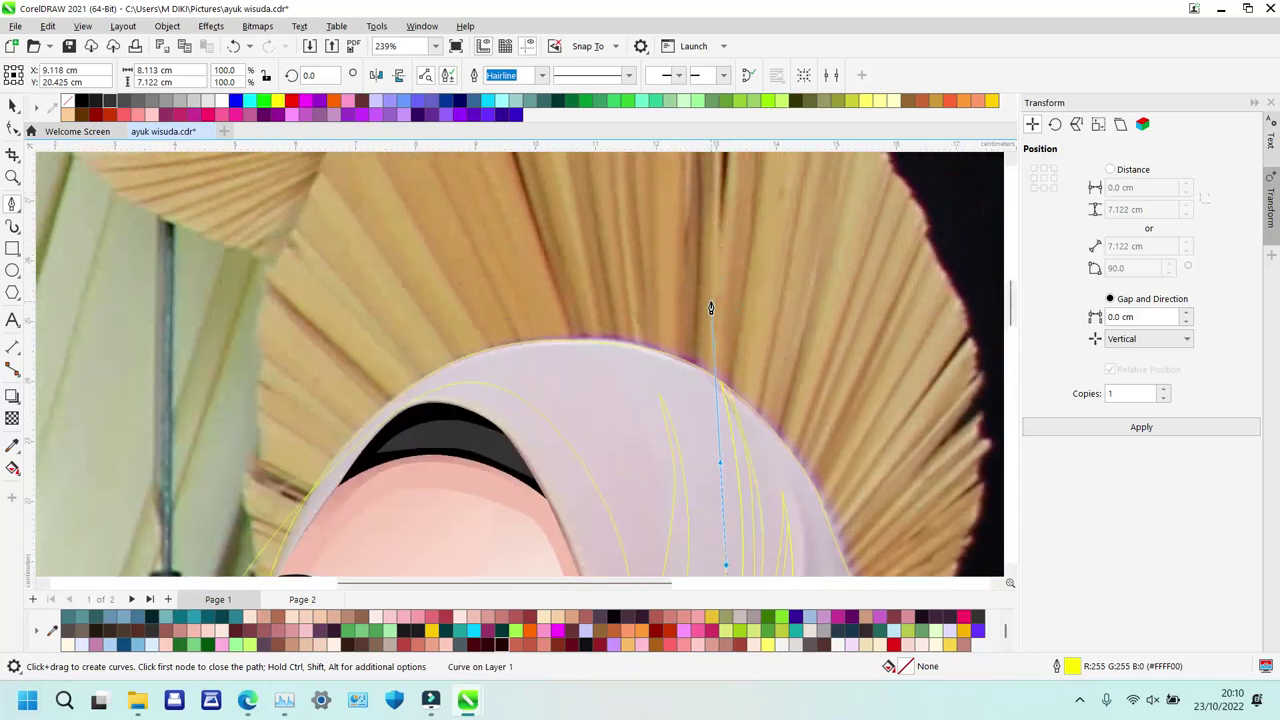
pyautogui.scroll(-2, 709, 297)
pyautogui.click(767, 260)
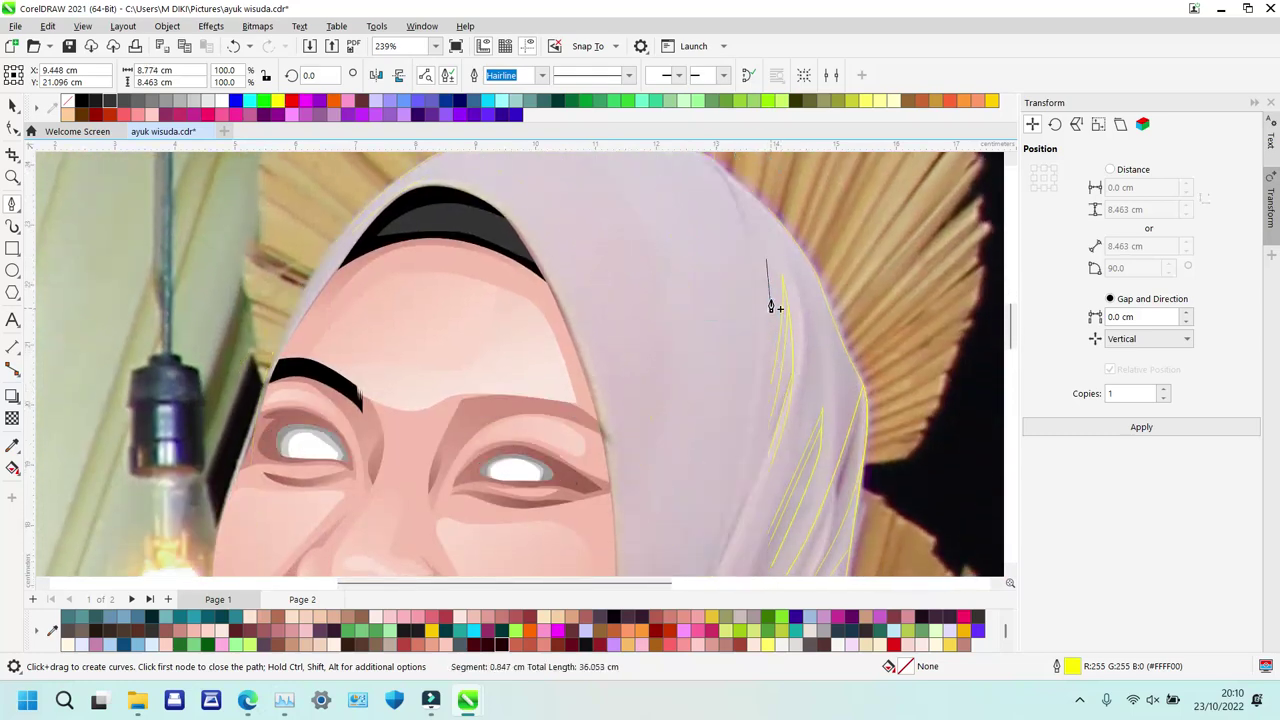
pyautogui.click(813, 345)
pyautogui.click(800, 441)
pyautogui.click(830, 367)
pyautogui.click(834, 432)
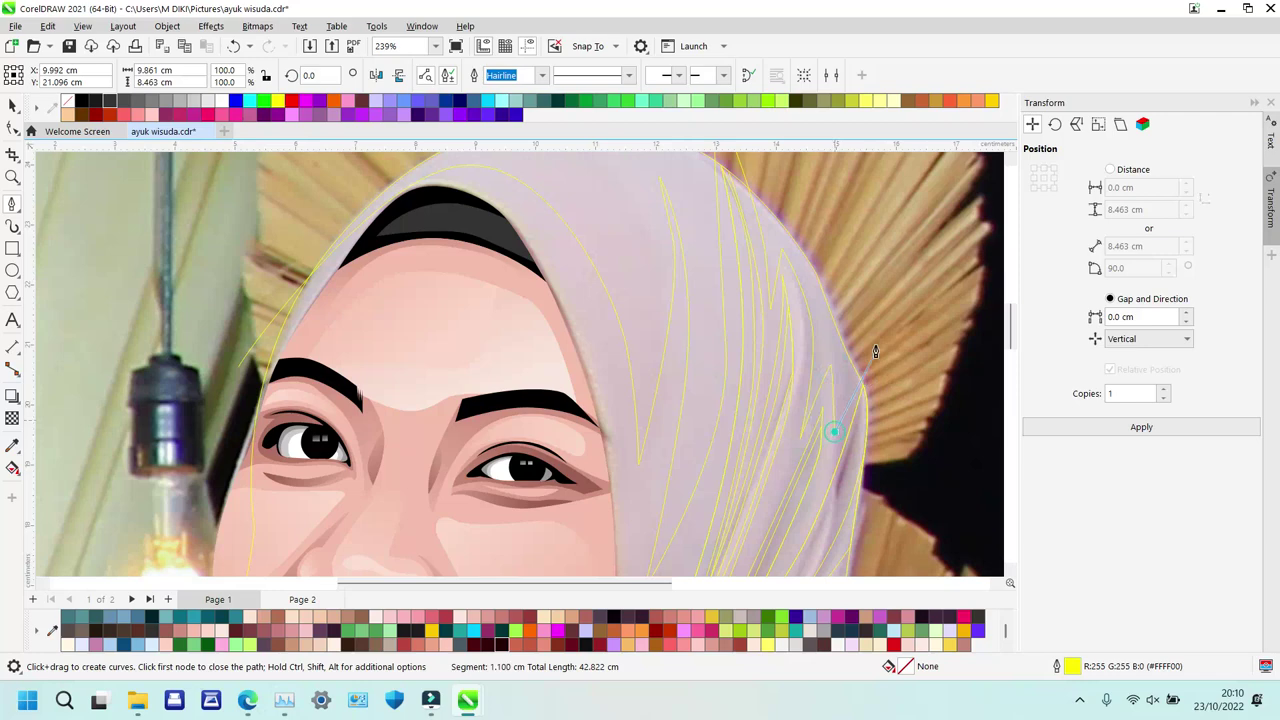
# Close the outline around the outside of the crown at about 10.6 x 8.9 cm, and clip it to the hijab shape.
pyautogui.scroll(1, 877, 345)
pyautogui.click(840, 220)
pyautogui.moveTo(565, 167); pyautogui.dragTo(485, 195)
pyautogui.click(237, 467)
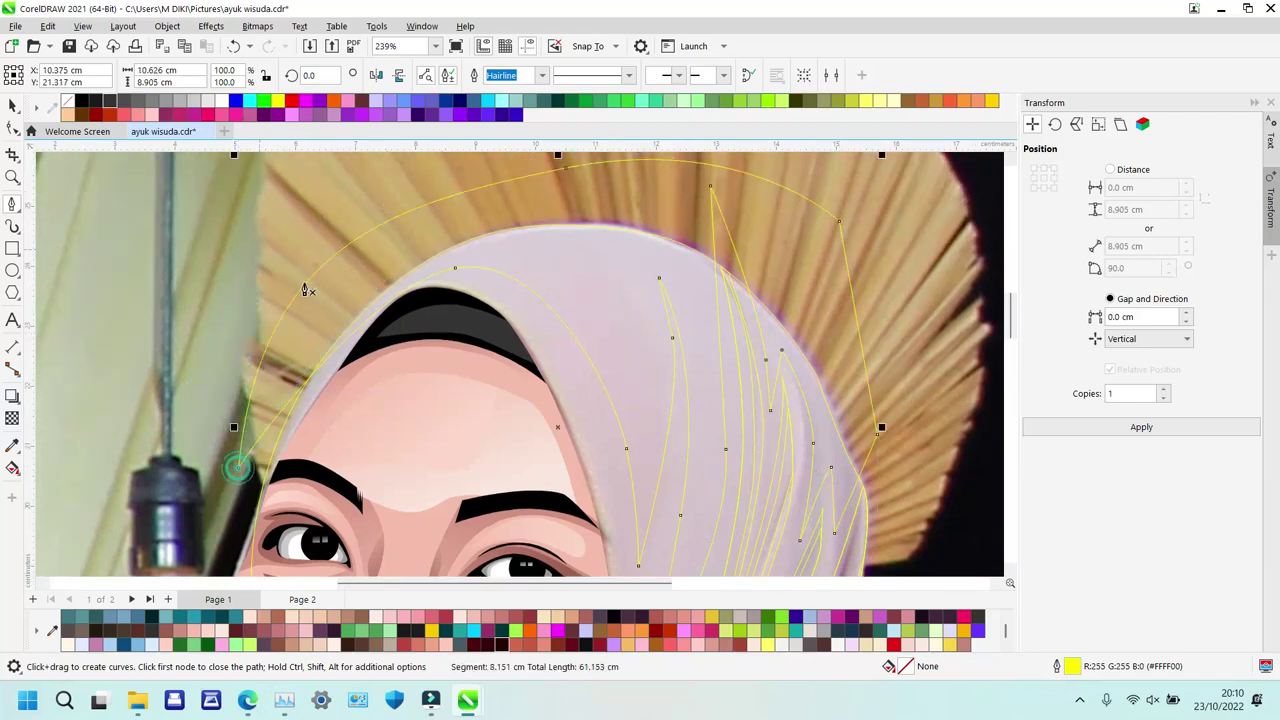
pyautogui.press('space')
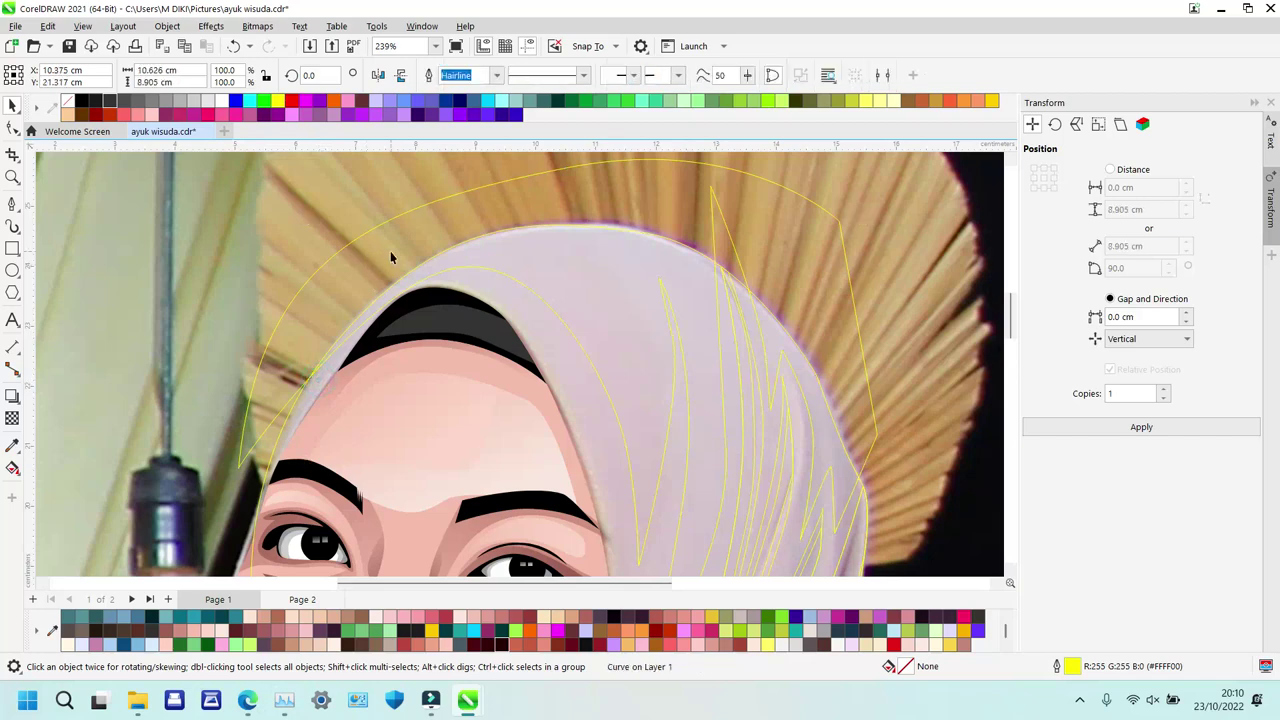
pyautogui.press('z')
pyautogui.rightClick(773, 356)
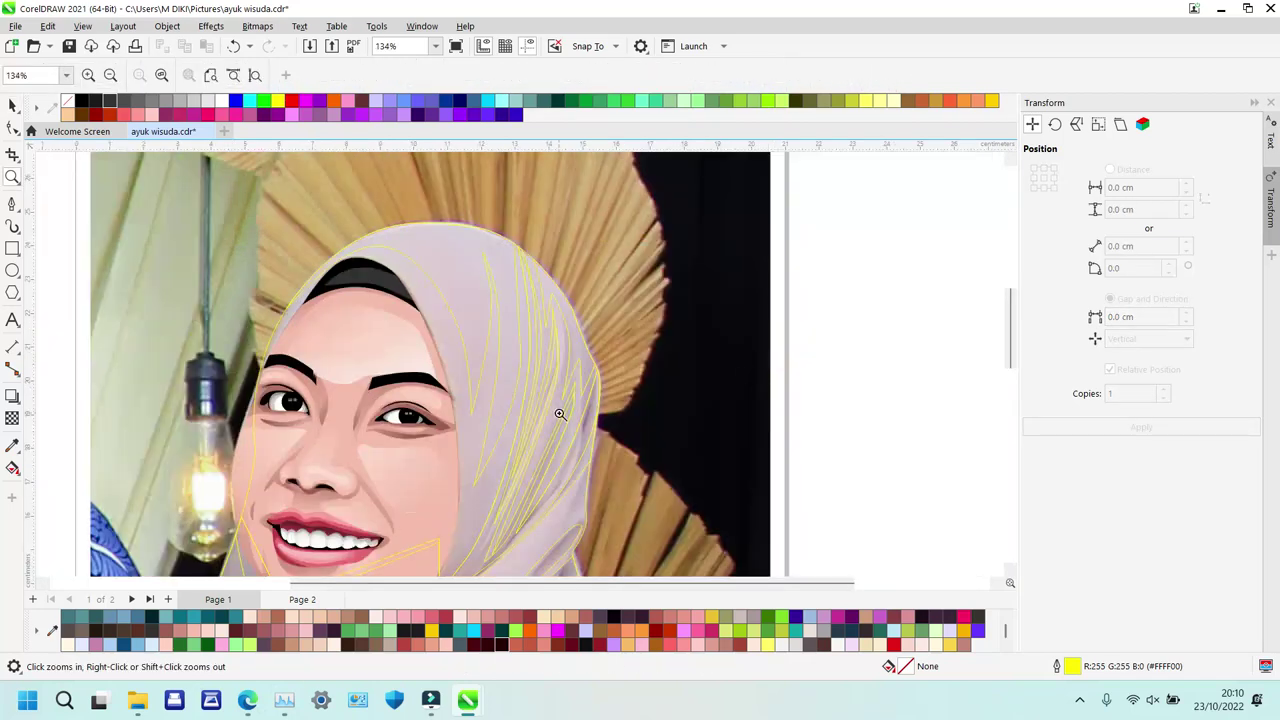
# Start another outline outside the hijab's edge at neck height and trace the neck fold to a point beneath the jaw and back.
pyautogui.scroll(-3, 560, 414)
pyautogui.moveTo(627, 501); pyautogui.dragTo(680, 531)
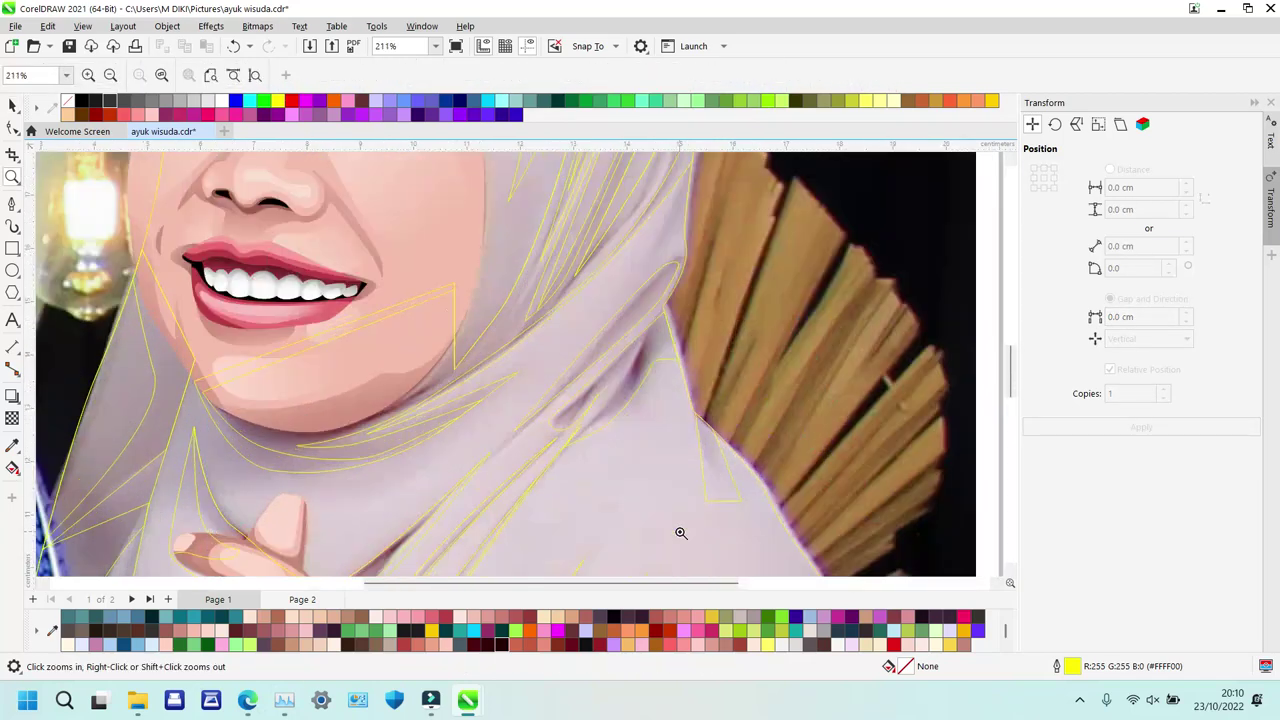
pyautogui.press('p')
pyautogui.click(717, 162)
pyautogui.moveTo(579, 308); pyautogui.dragTo(510, 375)
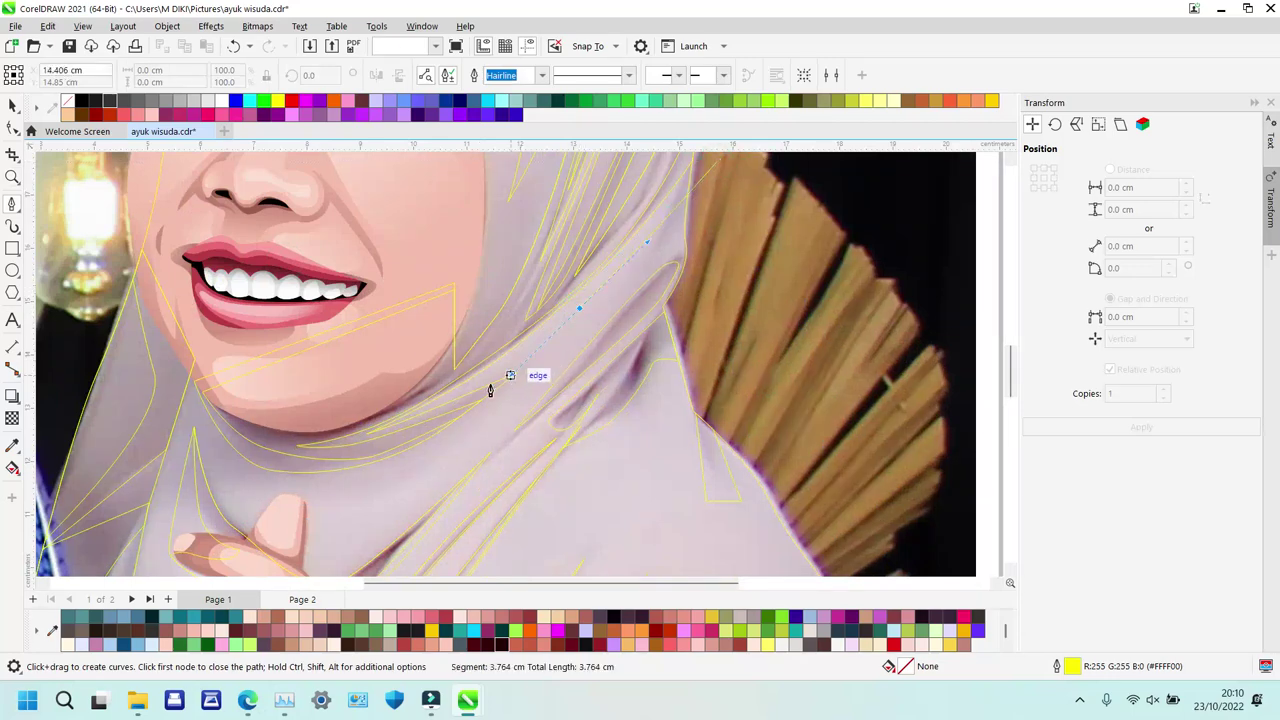
pyautogui.click(437, 399)
pyautogui.click(566, 343)
# Trace the outline beneath the chin, around the fold behind the fingers, and back up past the hijab's outer edge.
pyautogui.moveTo(437, 450); pyautogui.dragTo(367, 500)
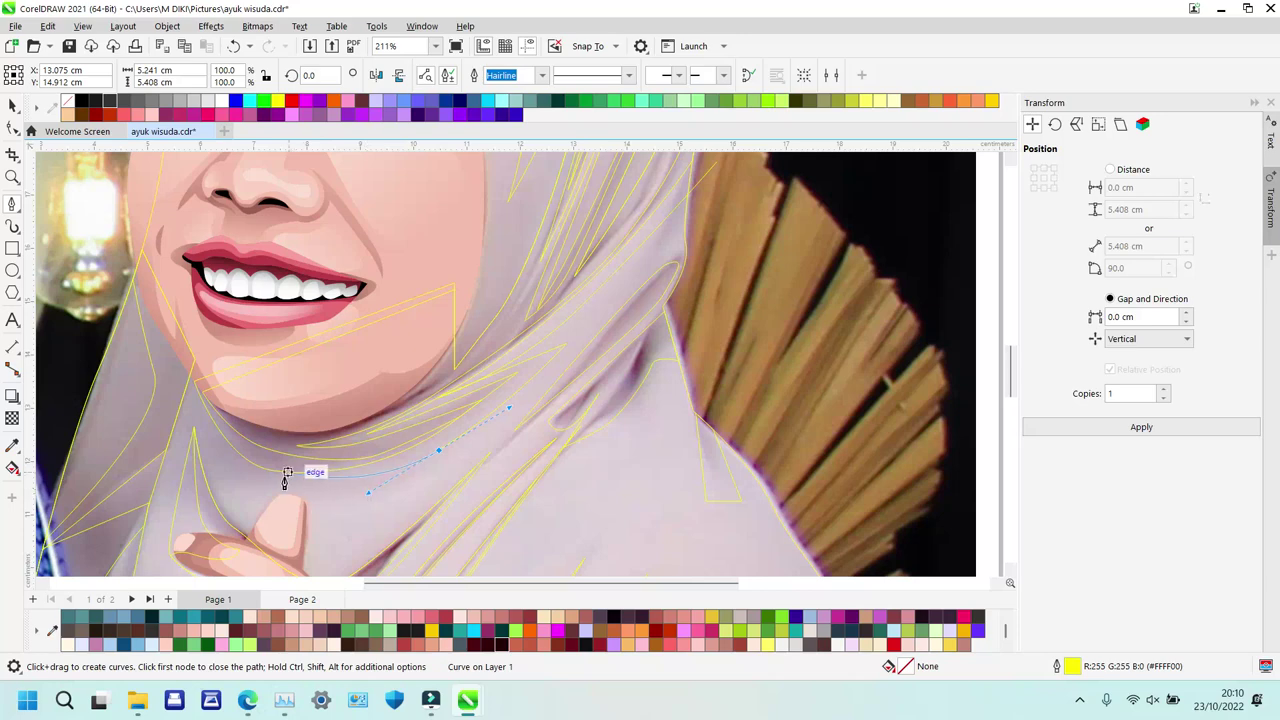
pyautogui.moveTo(258, 479); pyautogui.dragTo(222, 472)
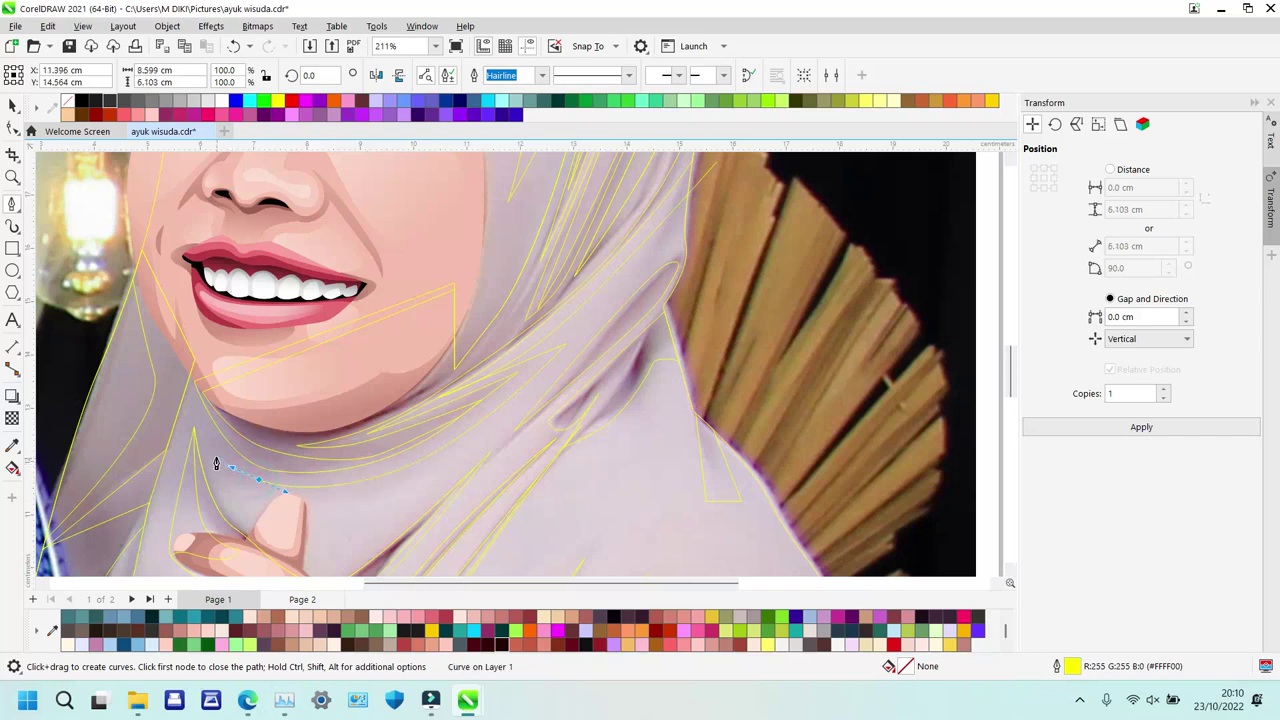
pyautogui.click(206, 435)
pyautogui.moveTo(265, 535); pyautogui.dragTo(310, 575)
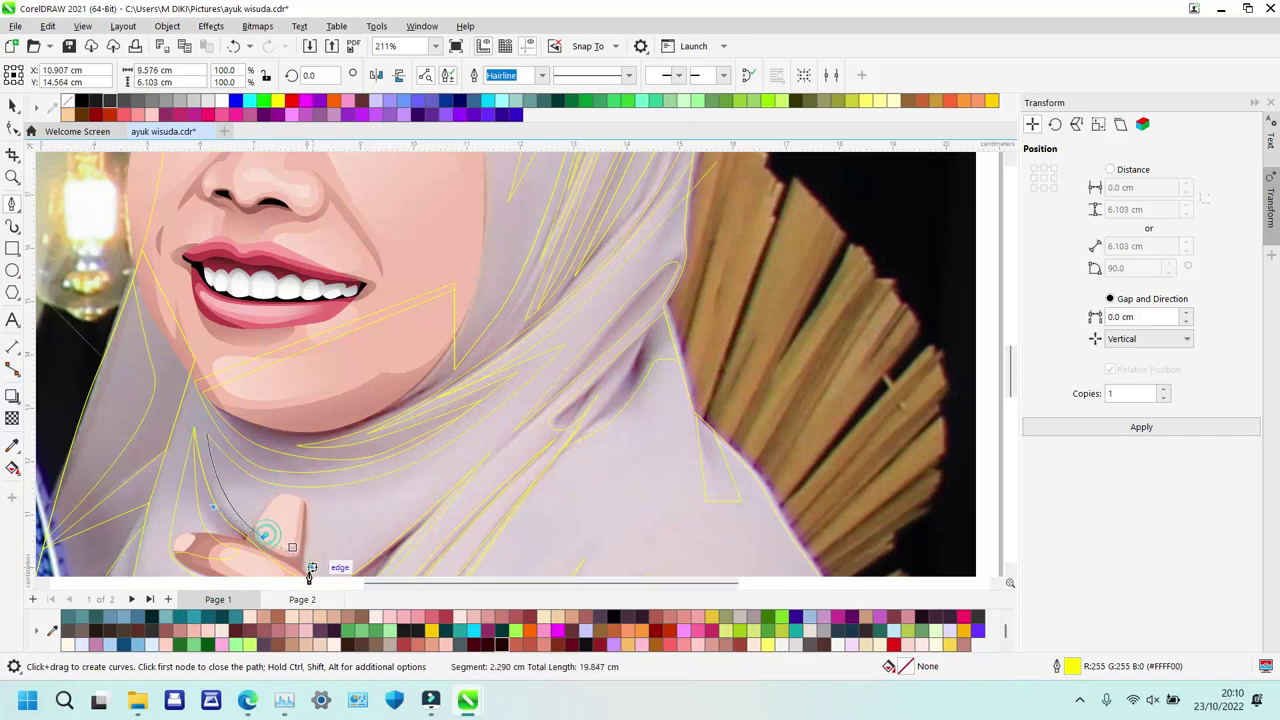
pyautogui.scroll(-1, 310, 575)
pyautogui.moveTo(413, 495); pyautogui.dragTo(550, 366)
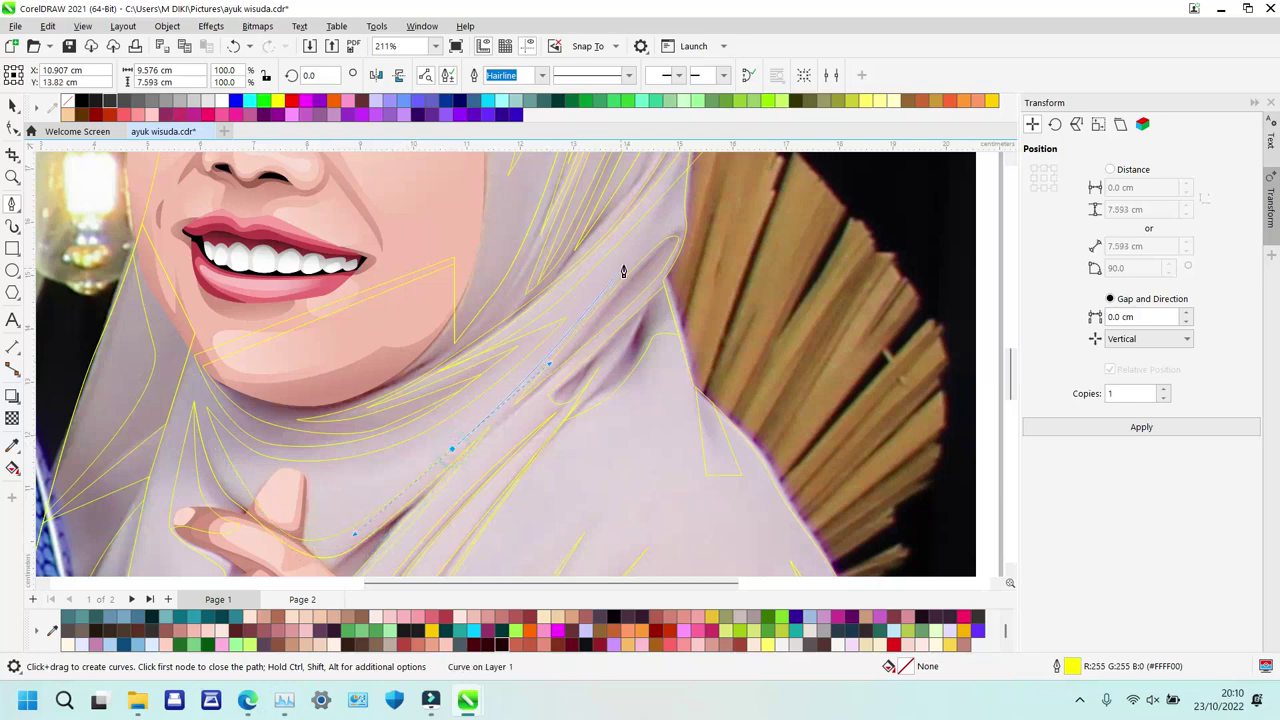
pyautogui.moveTo(658, 226); pyautogui.dragTo(677, 209)
pyautogui.click(733, 171)
# Close the neck fold outline at its starting point and clip it to the hijab shape.
pyautogui.scroll(4, 733, 173)
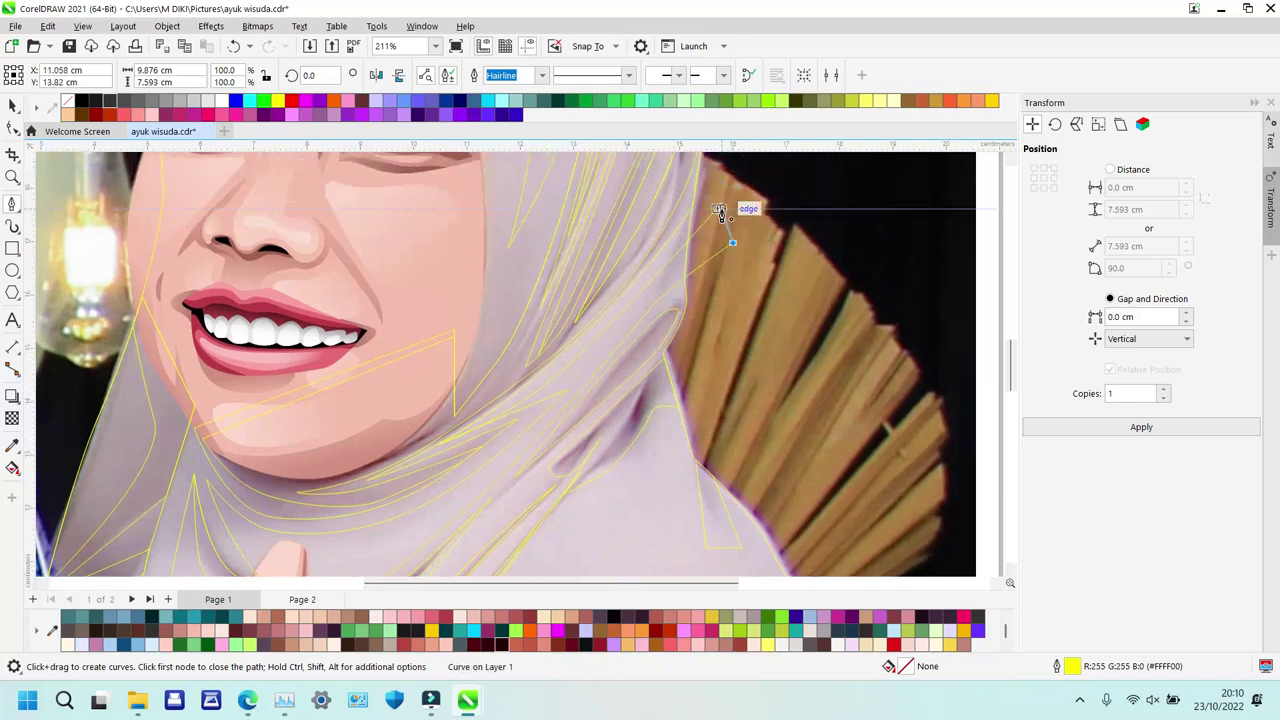
pyautogui.click(717, 211)
pyautogui.press('space')
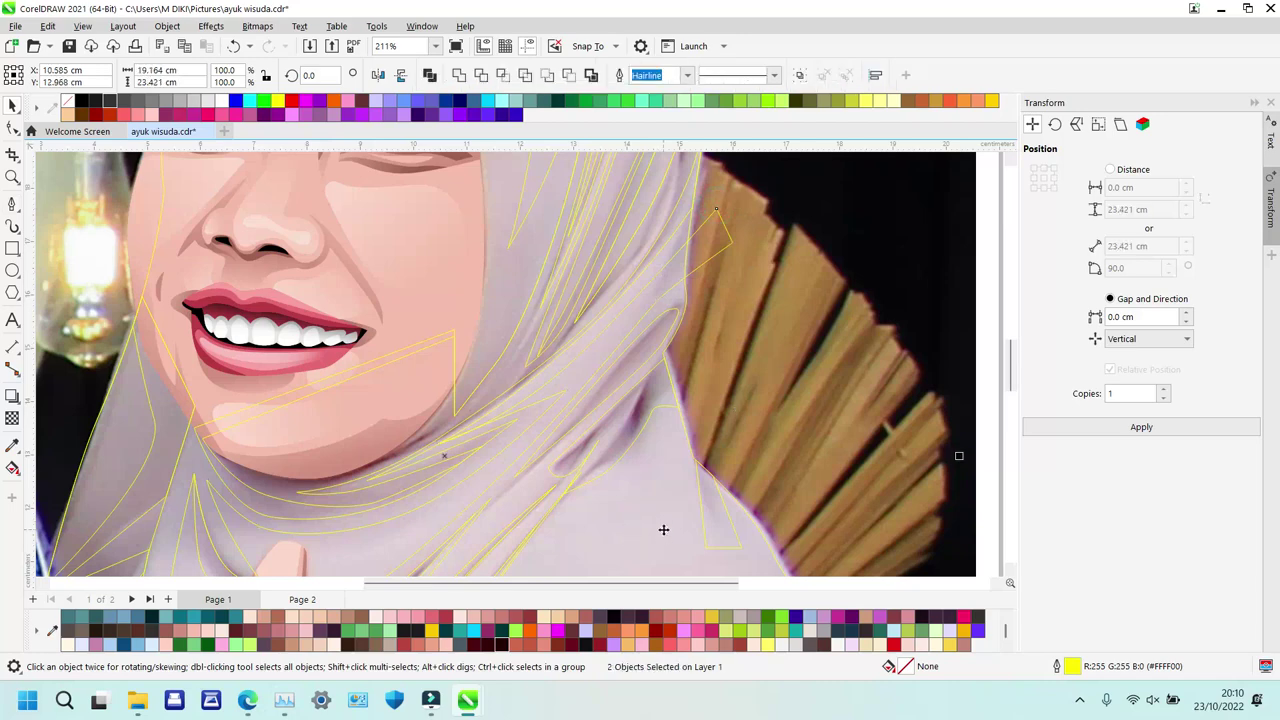
pyautogui.scroll(-3, 716, 226)
pyautogui.press('z')
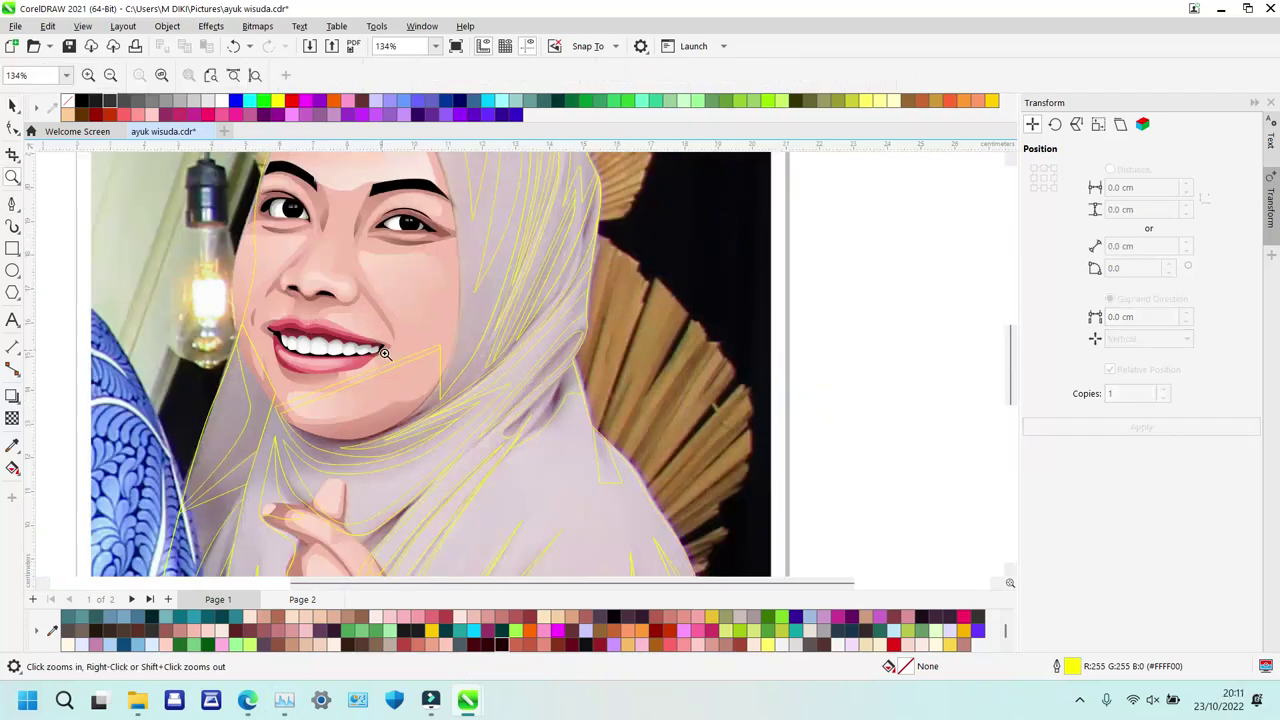
# Draw a closed, narrow fold sliver about 3.3 x 3.5 cm running diagonally from beside the index finger toward the neck.
pyautogui.moveTo(562, 568); pyautogui.dragTo(563, 569)
pyautogui.press('space')
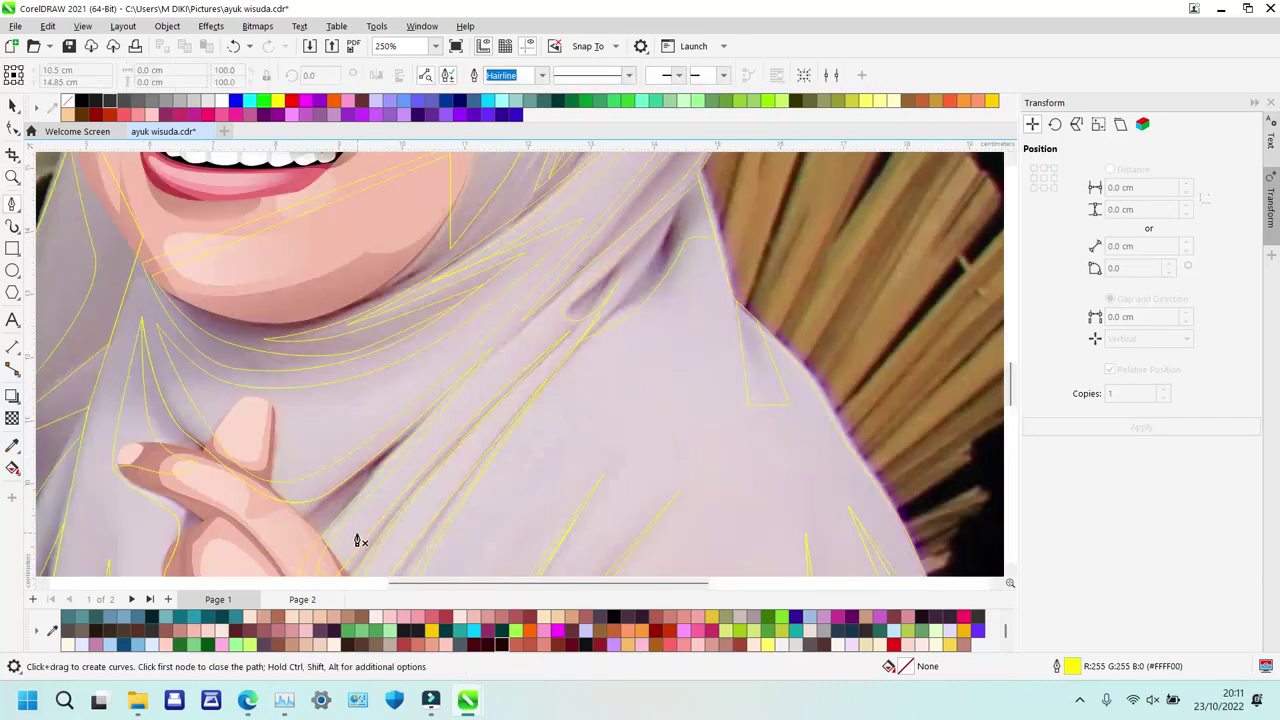
pyautogui.click(342, 537)
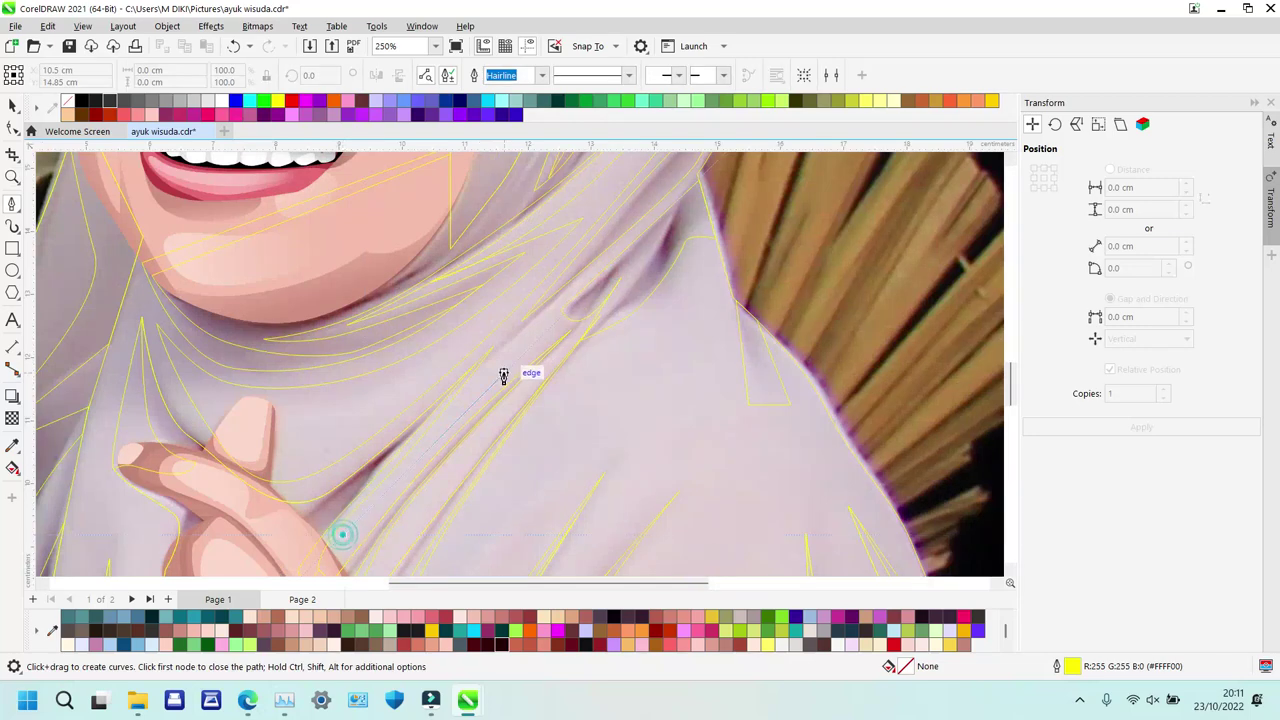
pyautogui.click(549, 315)
pyautogui.moveTo(343, 536); pyautogui.dragTo(422, 495)
pyautogui.scroll(-2, 513, 476)
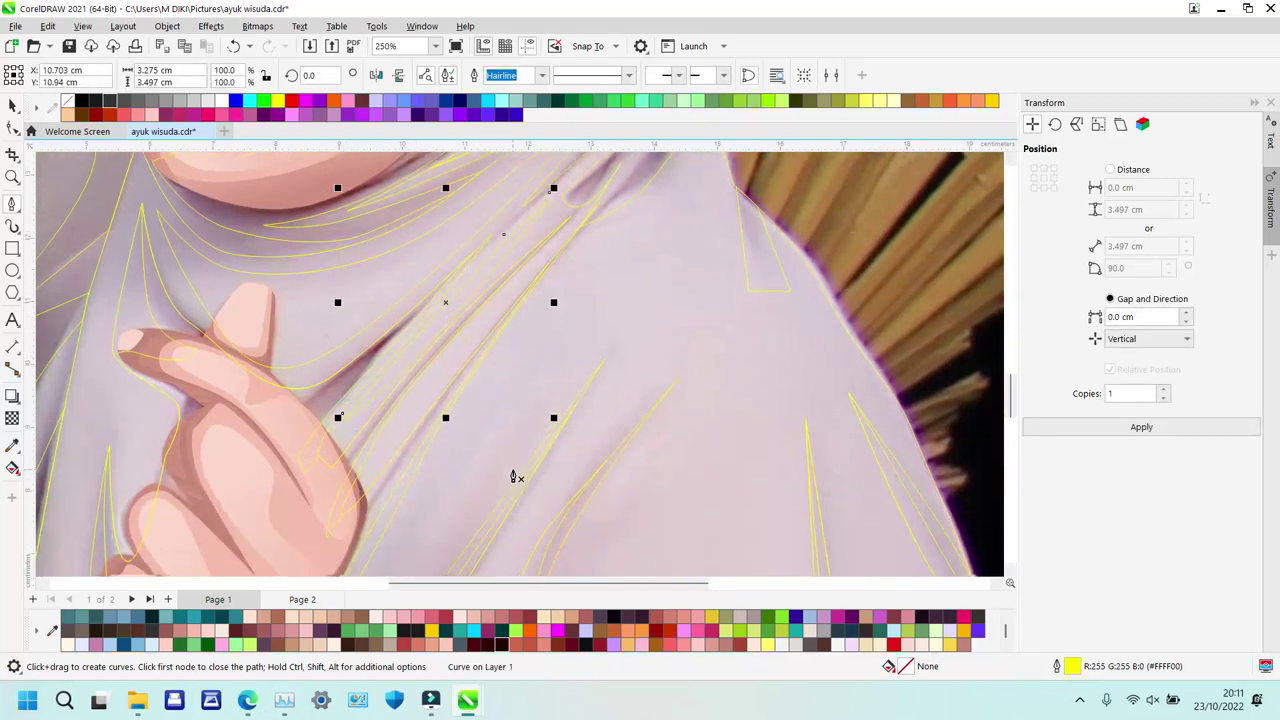
pyautogui.click(370, 460)
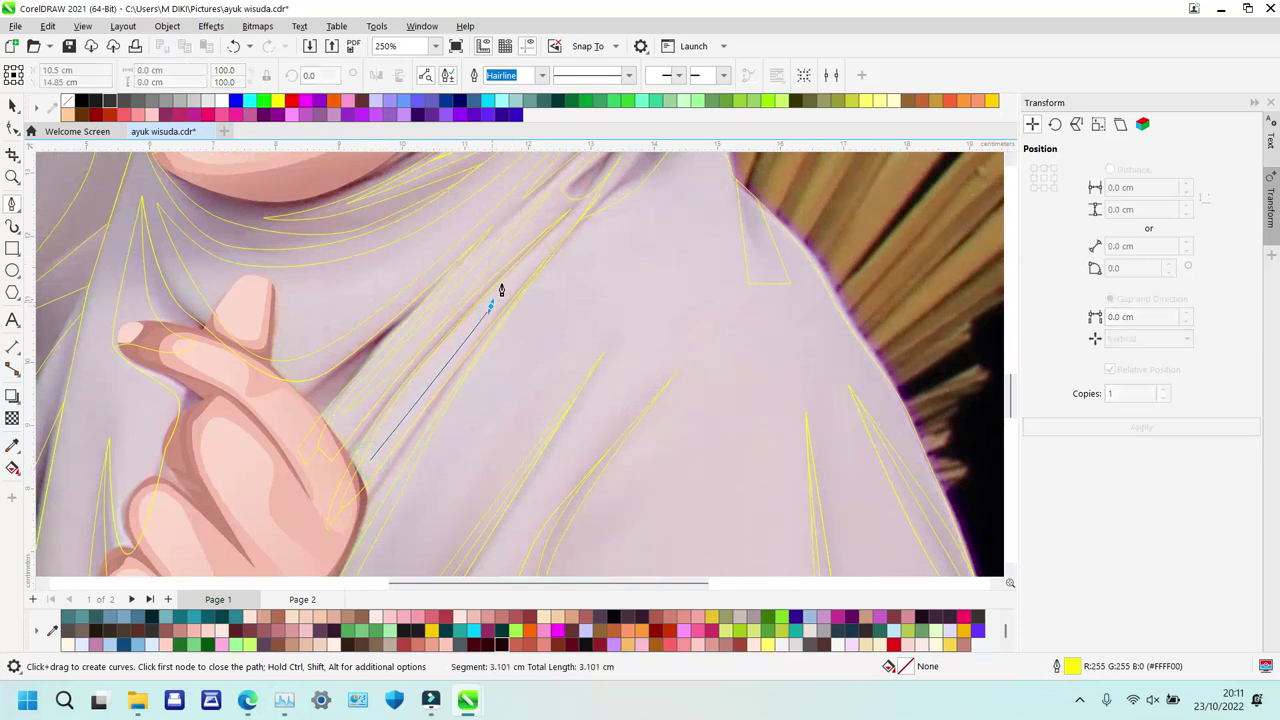
pyautogui.click(563, 226)
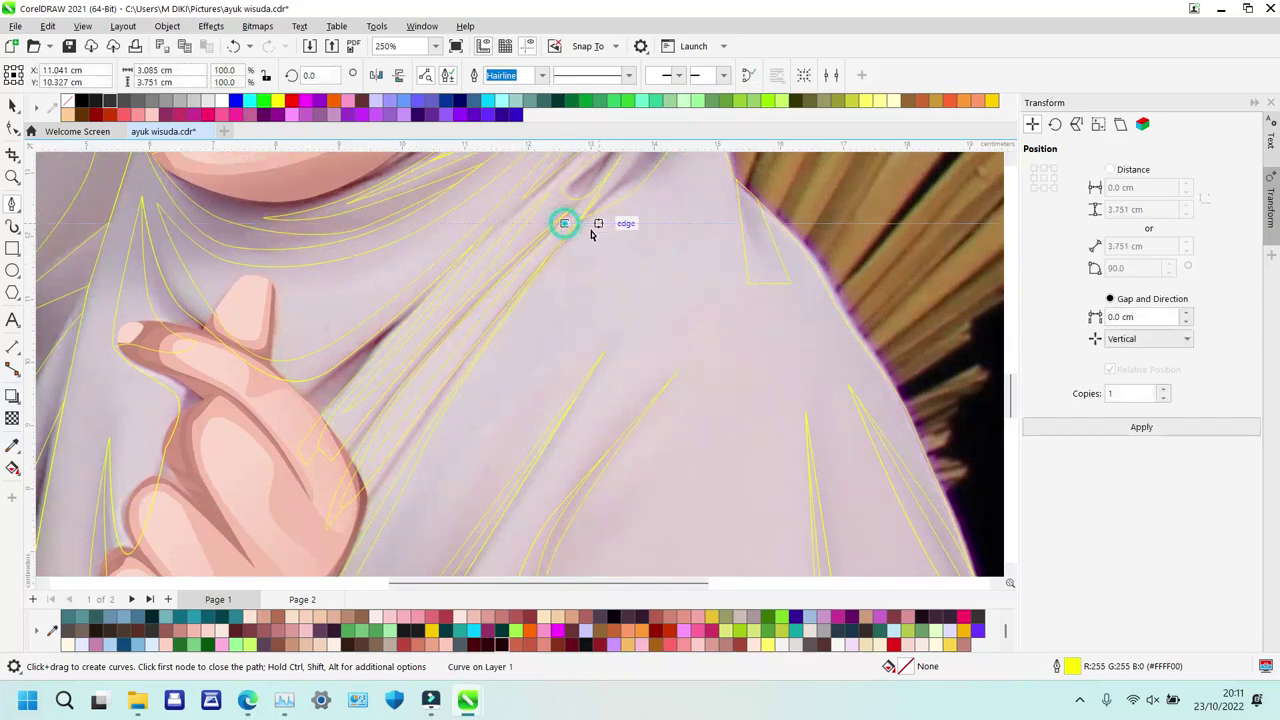
pyautogui.hotkey('ctrl', 'z')
# Draw a closed, thin fold sliver about 2.8 x 3.4 cm from beside the hand's outer edge up along the diagonal crease.
pyautogui.click(372, 457)
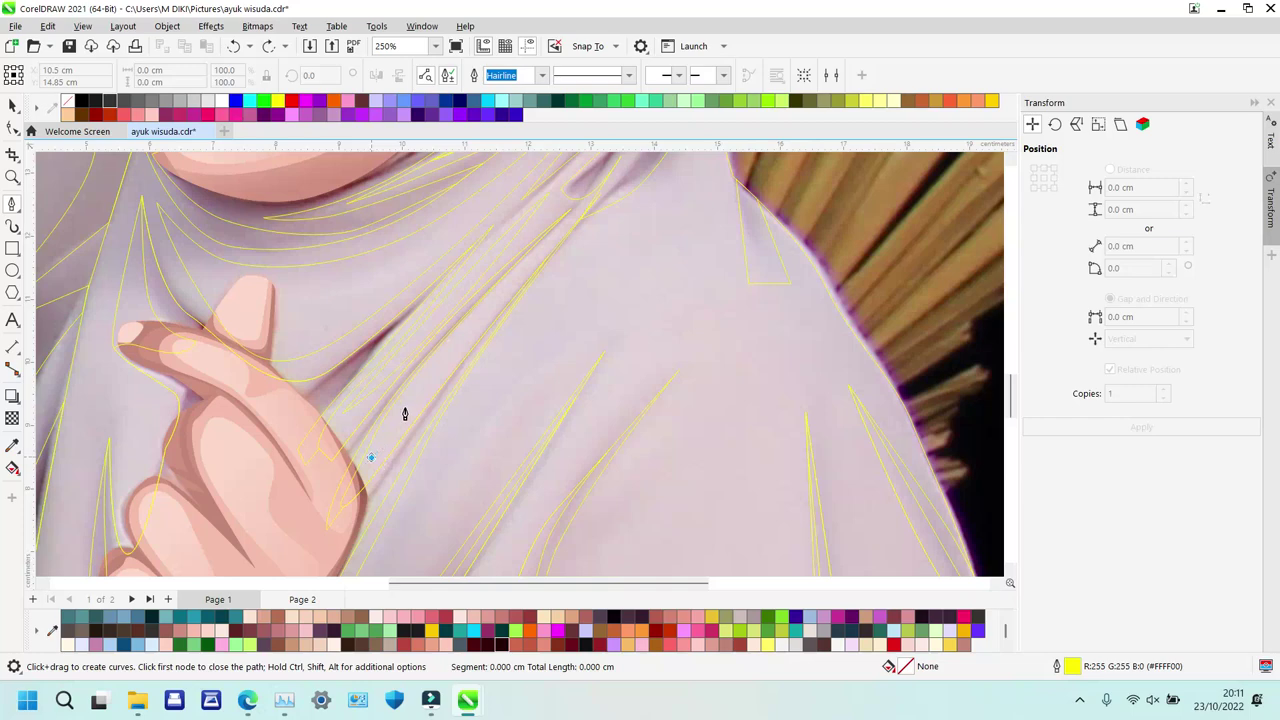
pyautogui.click(460, 344)
pyautogui.click(547, 246)
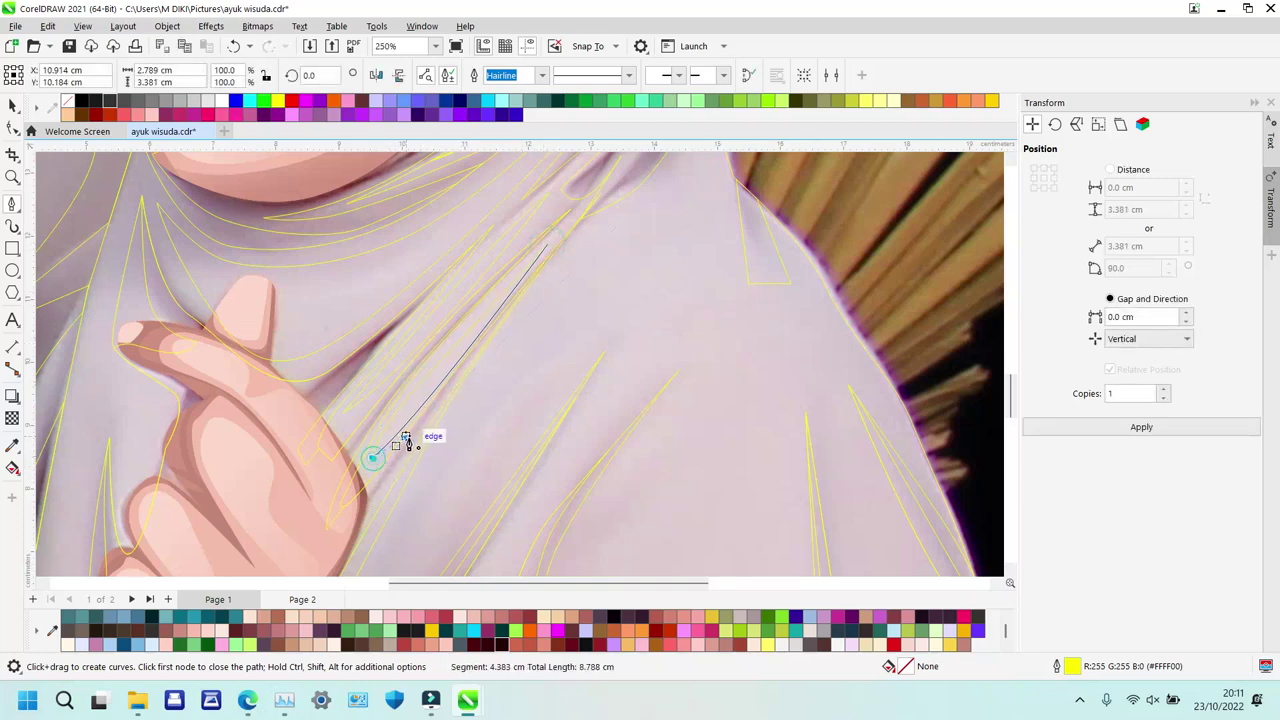
pyautogui.click(372, 458)
# Draw a closed fold shape from beside the wrist up to a peak near the shoulder and back down to its start.
pyautogui.scroll(-3, 443, 491)
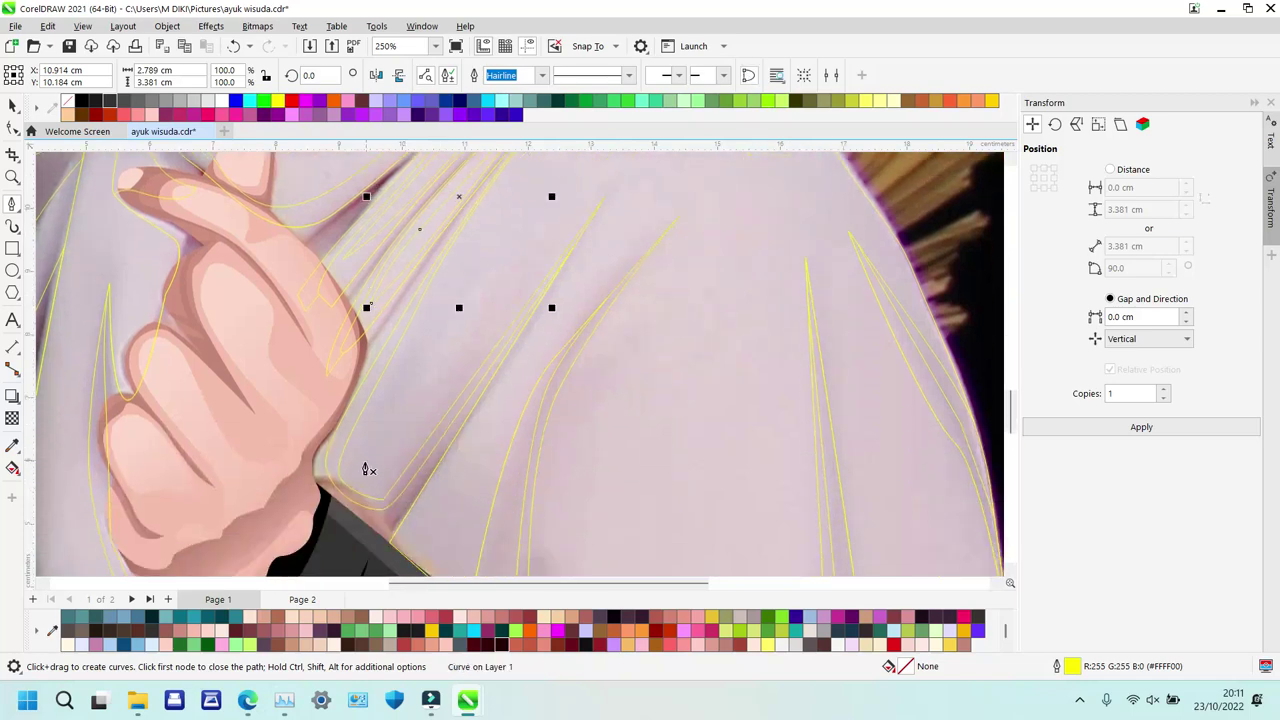
pyautogui.click(364, 463)
pyautogui.moveTo(465, 251); pyautogui.dragTo(530, 178)
pyautogui.scroll(3, 530, 183)
pyautogui.scroll(1, 530, 183)
pyautogui.moveTo(622, 181); pyautogui.dragTo(689, 156)
pyautogui.scroll(4, 689, 157)
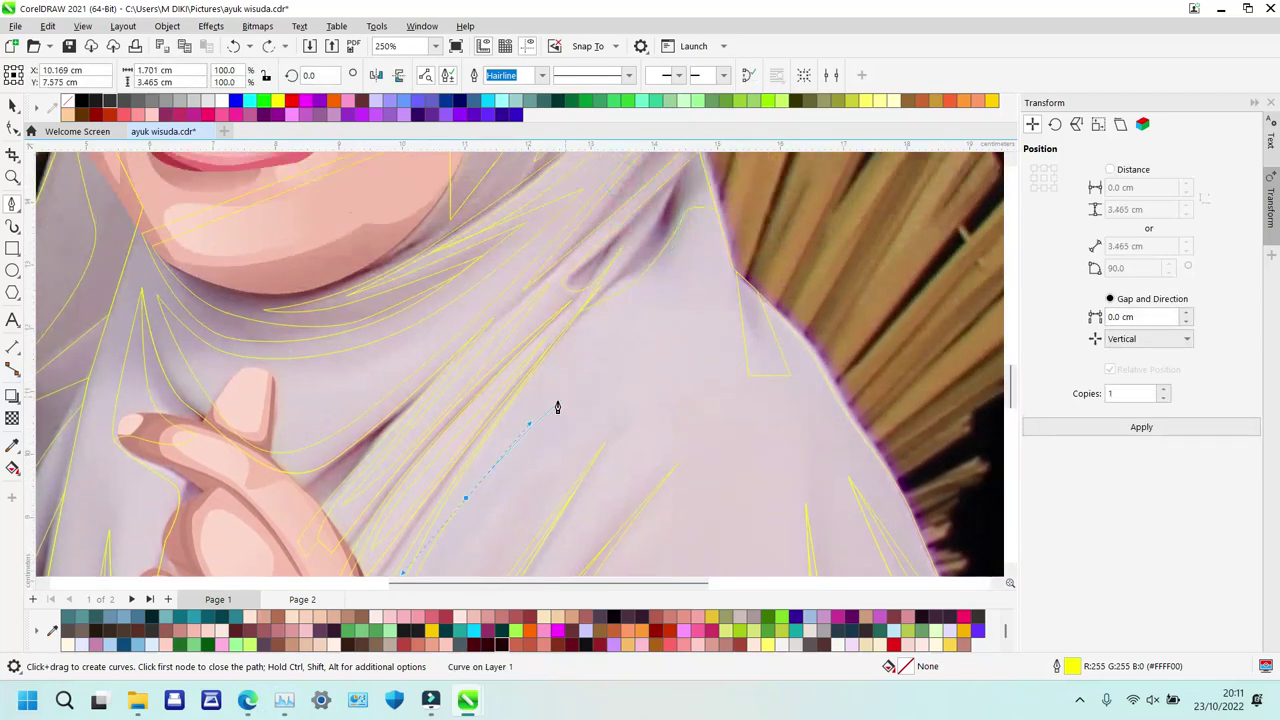
pyautogui.click(692, 253)
pyautogui.click(580, 442)
pyautogui.click(517, 538)
pyautogui.scroll(-8, 517, 538)
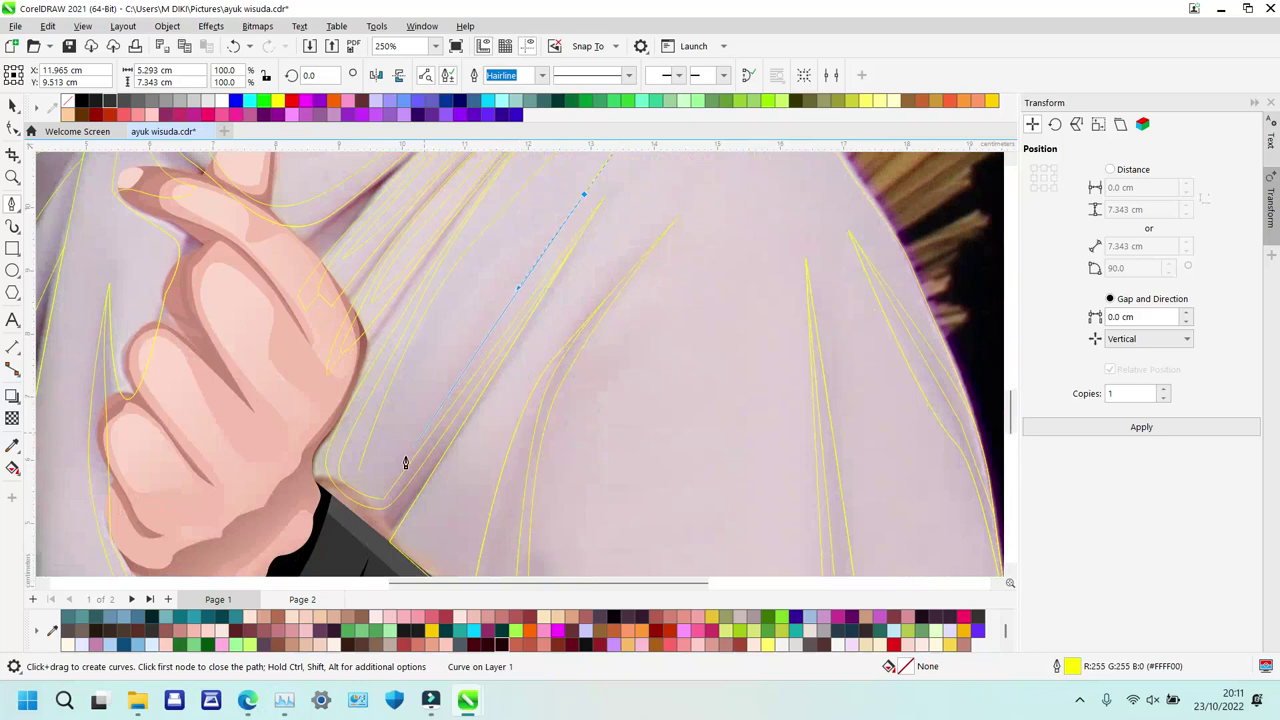
pyautogui.click(357, 467)
# Draw a closed fold shape about 4.4 x 8.1 cm from the black sleeve's edge up toward the shoulder and back.
pyautogui.click(423, 546)
pyautogui.moveTo(533, 329); pyautogui.dragTo(590, 272)
pyautogui.moveTo(610, 248); pyautogui.dragTo(616, 233)
pyautogui.scroll(3, 620, 260)
pyautogui.click(700, 166)
pyautogui.moveTo(679, 320); pyautogui.dragTo(651, 366)
pyautogui.scroll(-3, 651, 367)
pyautogui.moveTo(540, 354); pyautogui.dragTo(497, 419)
pyautogui.click(425, 550)
# Start a chest shading outline on the black sleeve and trace it up the fold to a peak below the shoulder crease.
pyautogui.hscroll(4, 677, 474)
pyautogui.scroll(-5, 677, 474)
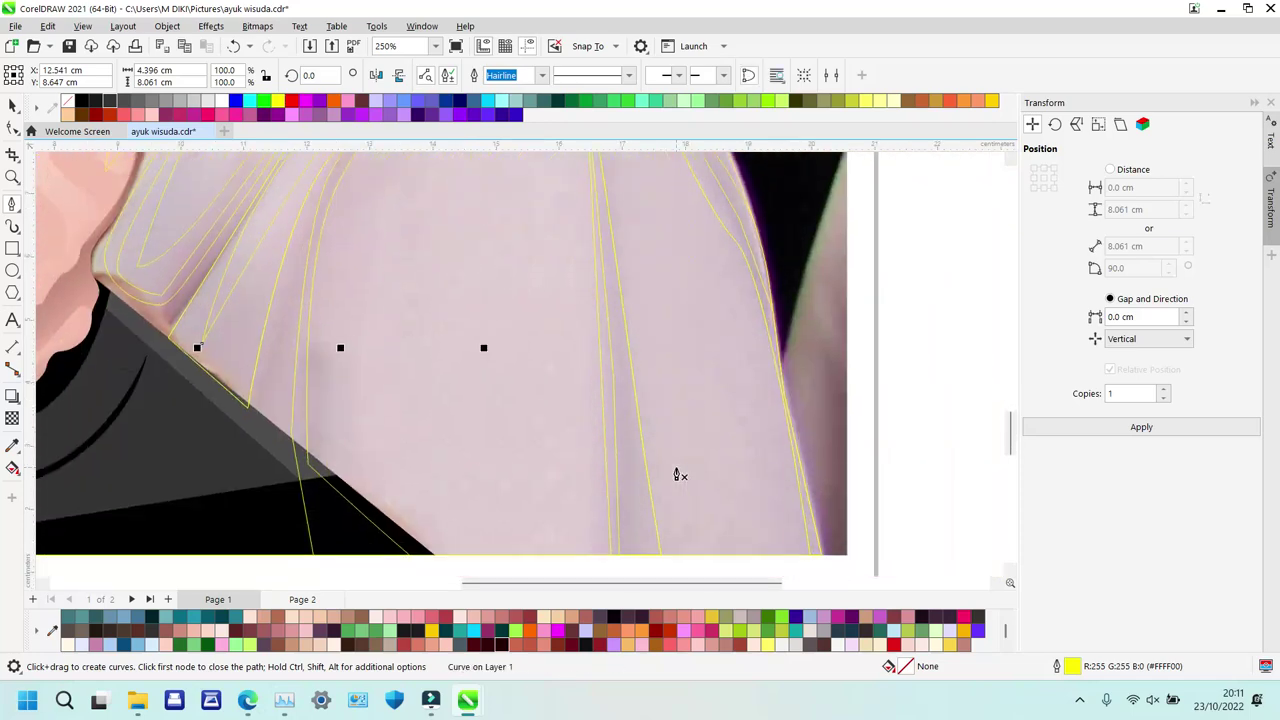
pyautogui.scroll(1, 677, 474)
pyautogui.click(325, 538)
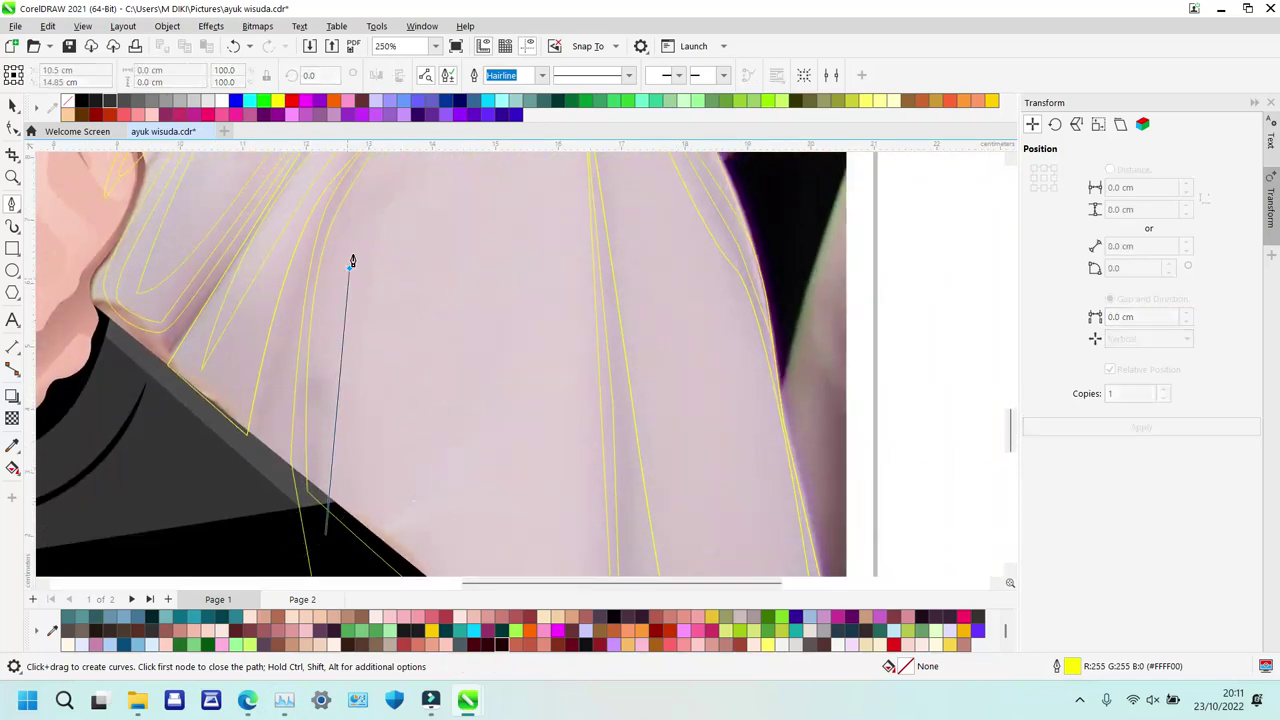
pyautogui.doubleClick(350, 268)
pyautogui.press('z')
pyautogui.rightClick(528, 280)
pyautogui.rightClick(613, 438)
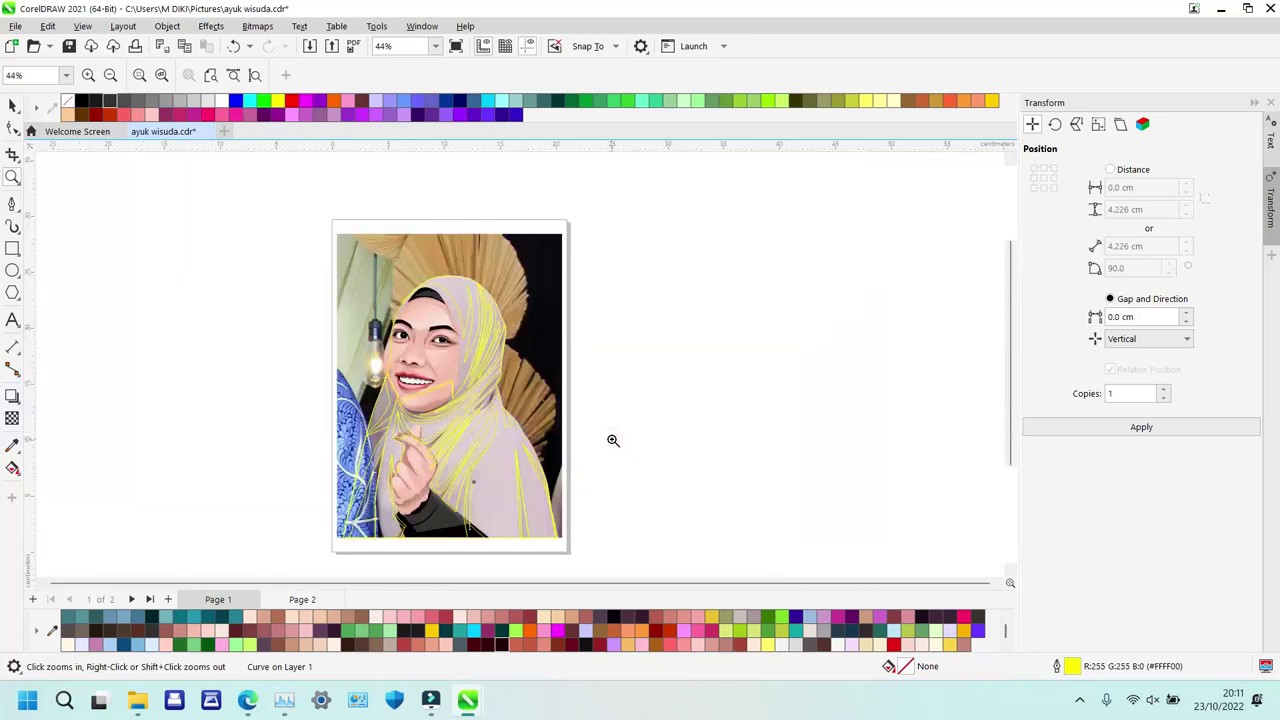
pyautogui.moveTo(409, 380); pyautogui.dragTo(587, 537)
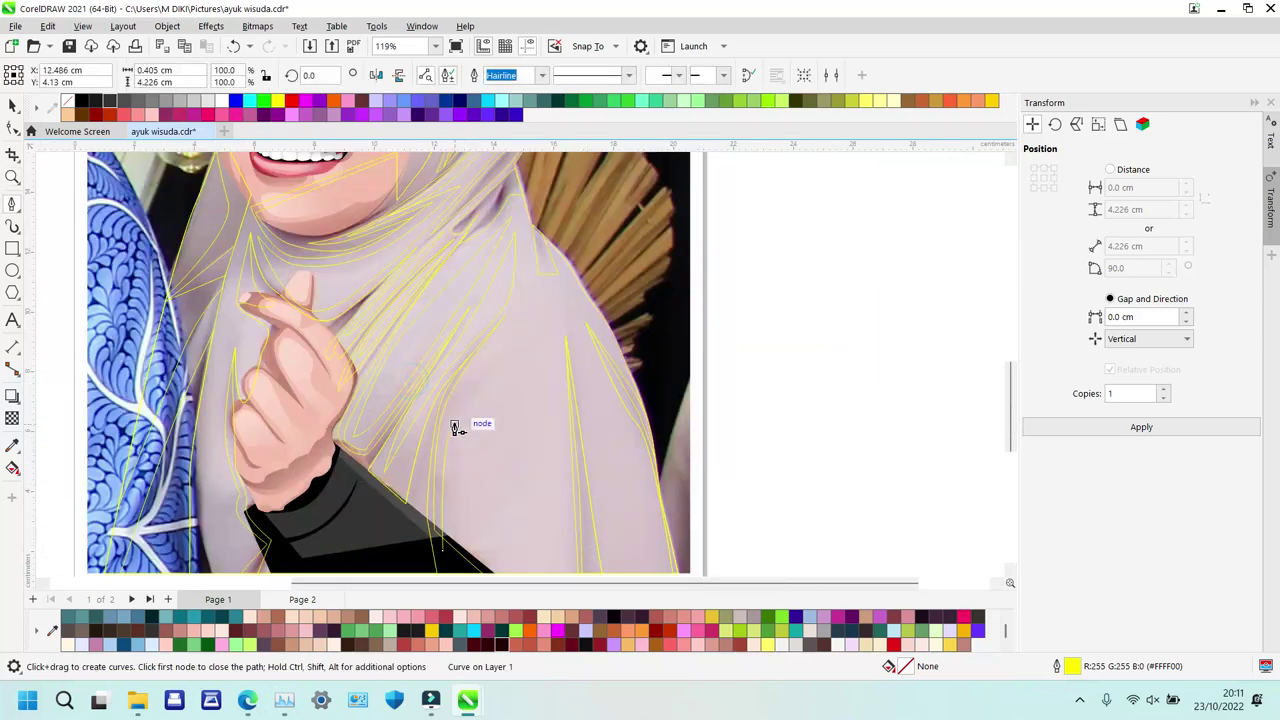
pyautogui.moveTo(510, 361); pyautogui.dragTo(537, 321)
pyautogui.click(521, 233)
# Extend the outline down past the photo's bottom and around a second peak, close it at the sleeve, and select it with the hijab shape.
pyautogui.moveTo(551, 383); pyautogui.dragTo(556, 460)
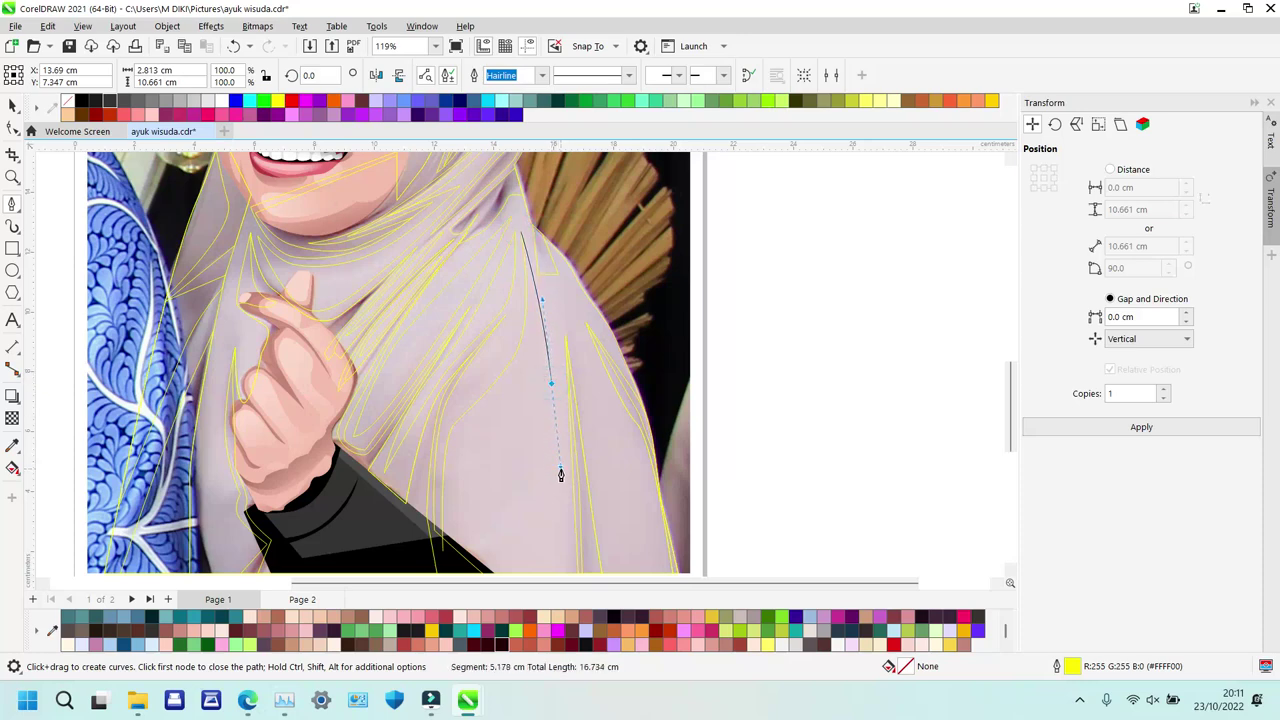
pyautogui.scroll(-1, 560, 472)
pyautogui.click(553, 532)
pyautogui.click(614, 531)
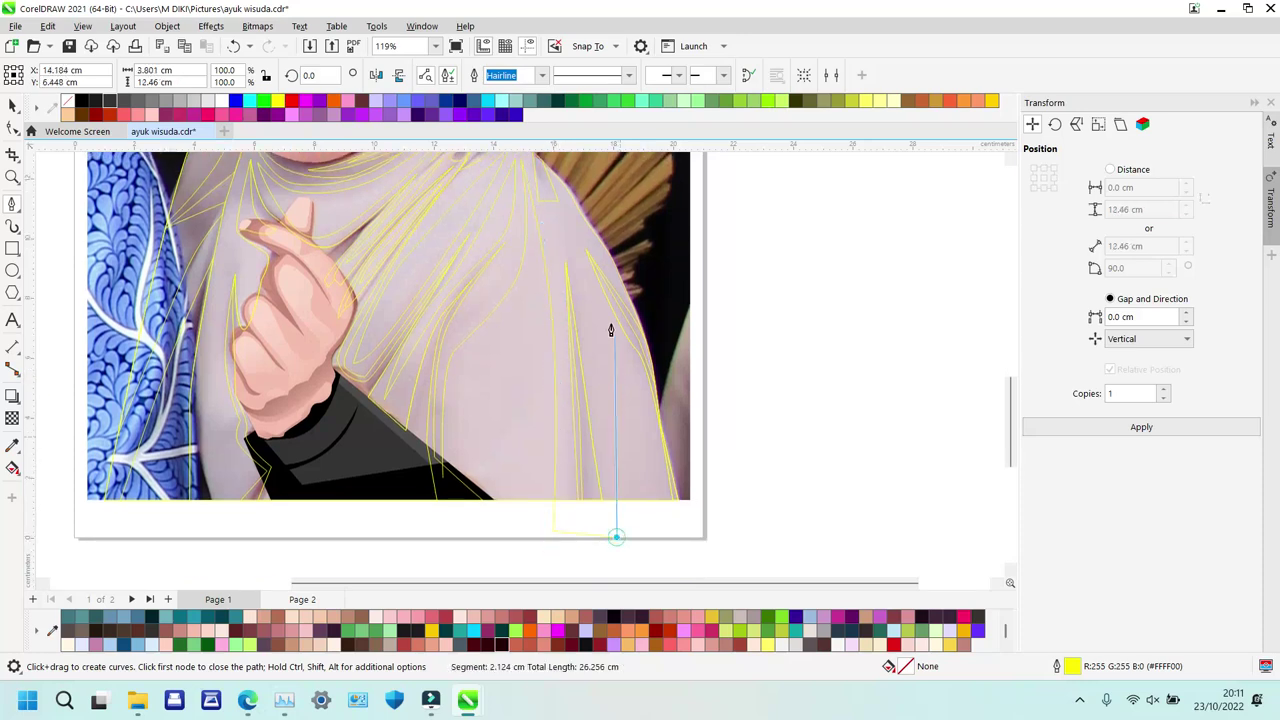
pyautogui.click(586, 281)
pyautogui.moveTo(691, 567)
pyautogui.mouseDown()
pyautogui.moveTo(716, 543)
pyautogui.moveTo(689, 557)
pyautogui.moveTo(694, 569)
pyautogui.mouseUp()
pyautogui.click(441, 483)
pyautogui.click(441, 483)
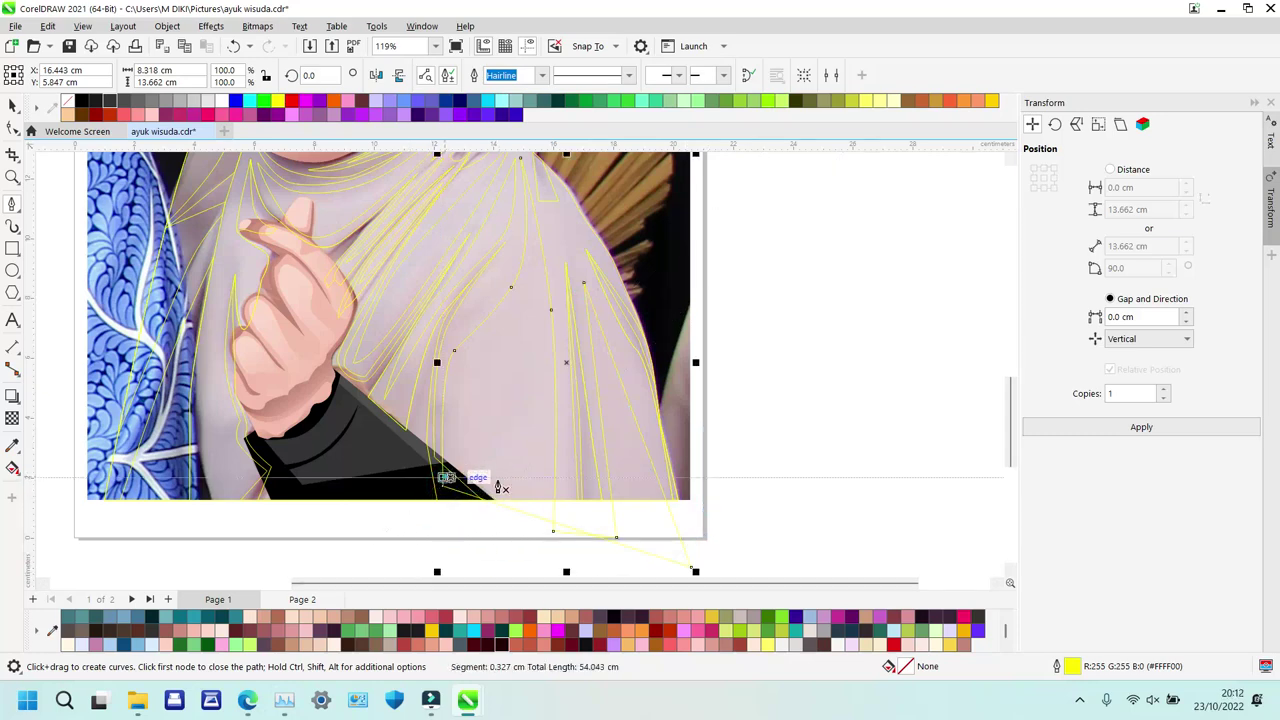
pyautogui.press('space')
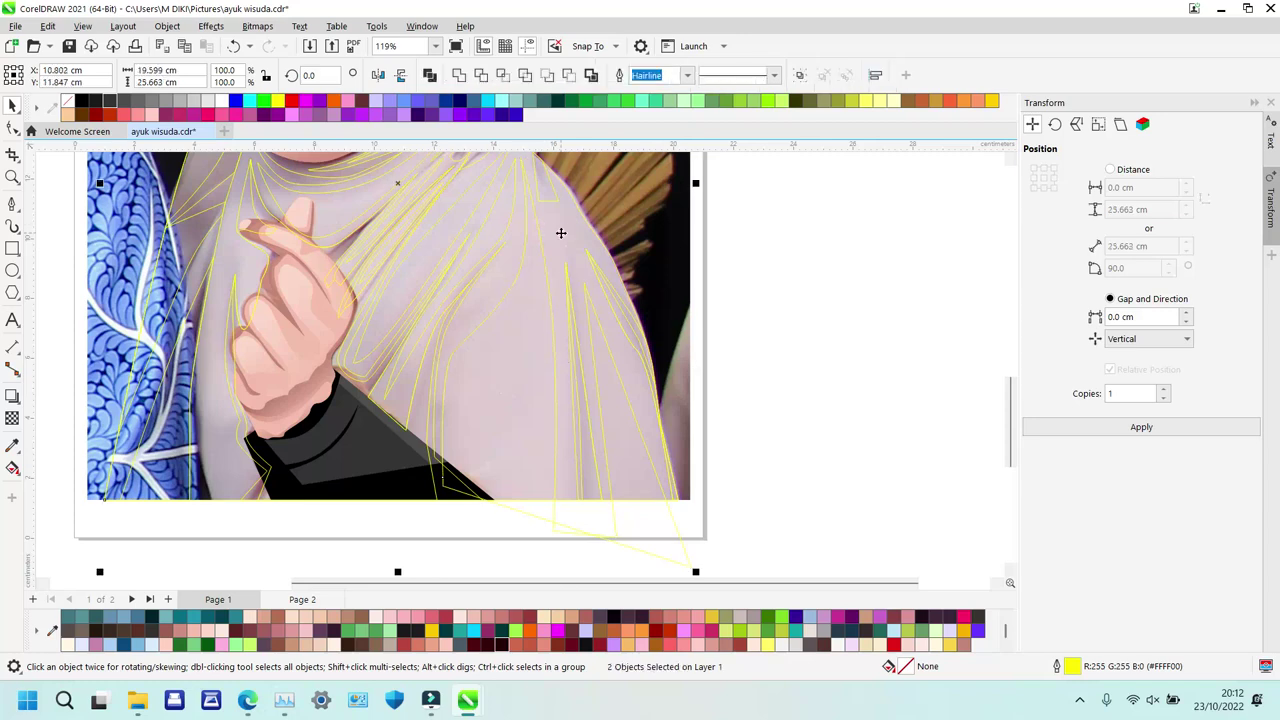
# Bring the group containing the woman's face and hand in front of the hijab shapes.
pyautogui.press('Escape')
pyautogui.press('z')
pyautogui.rightClick(512, 343)
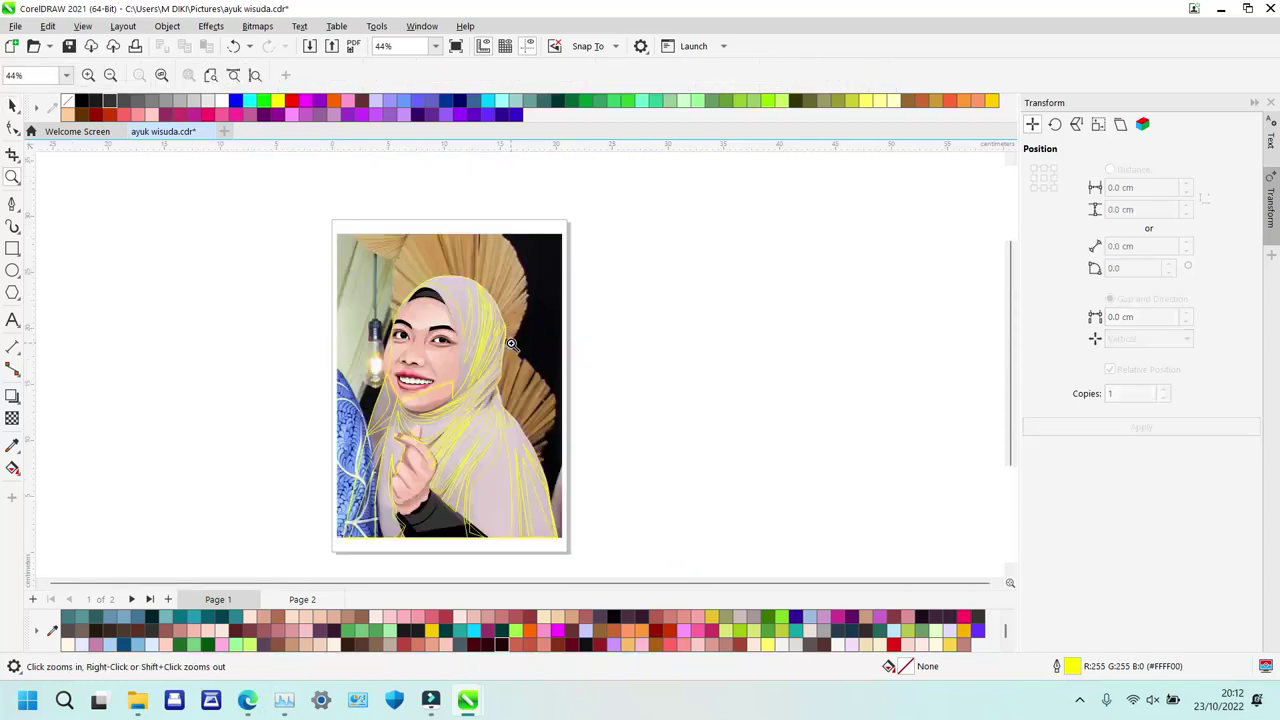
pyautogui.click(374, 317)
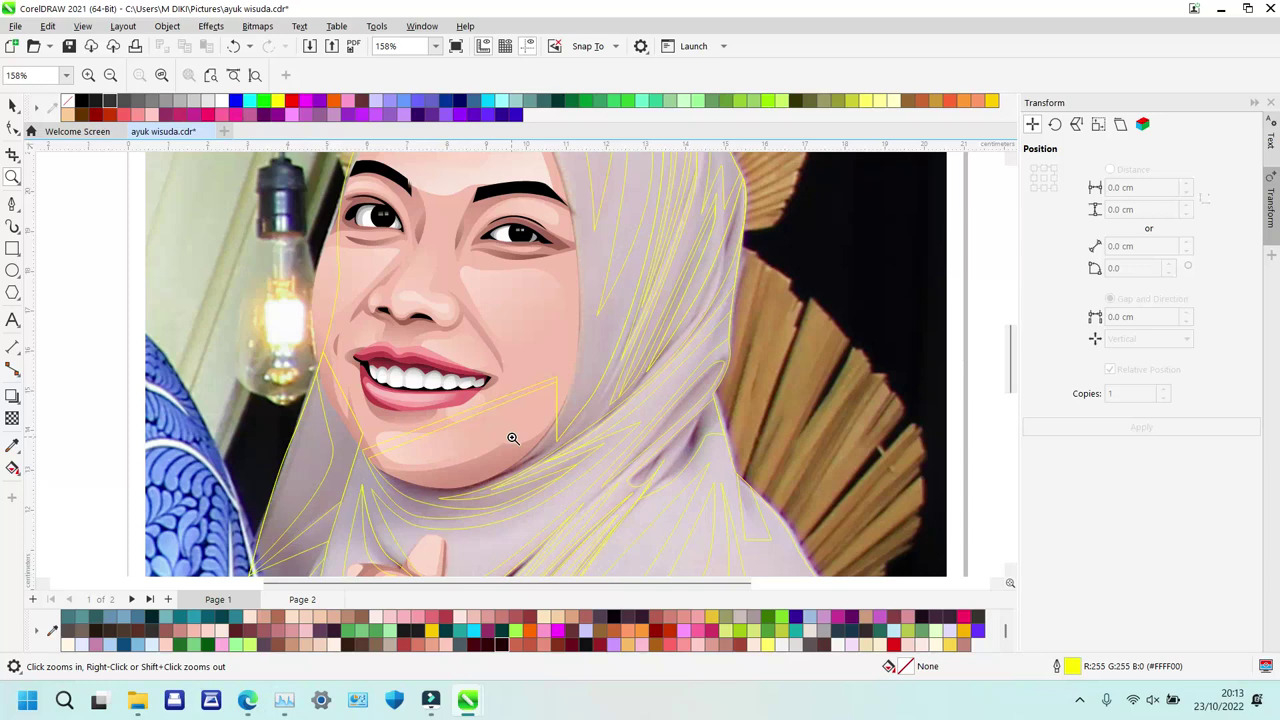
pyautogui.press('space')
pyautogui.click(460, 244)
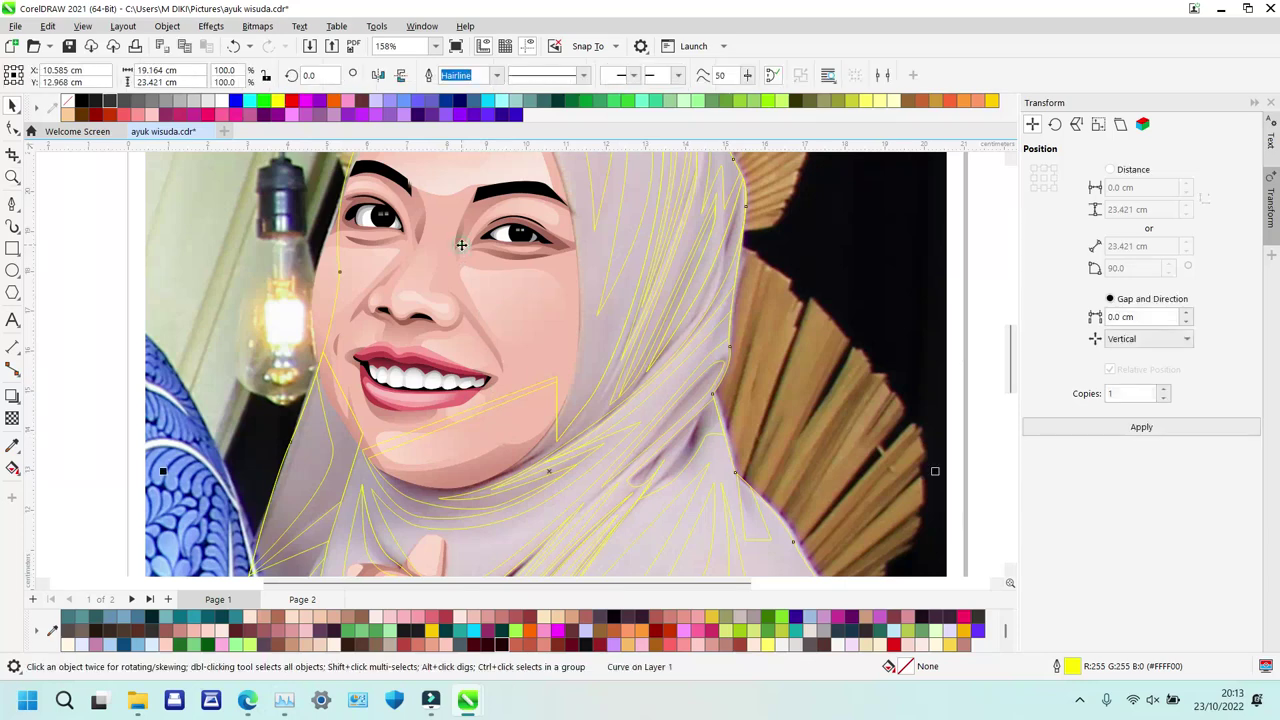
pyautogui.click(317, 278)
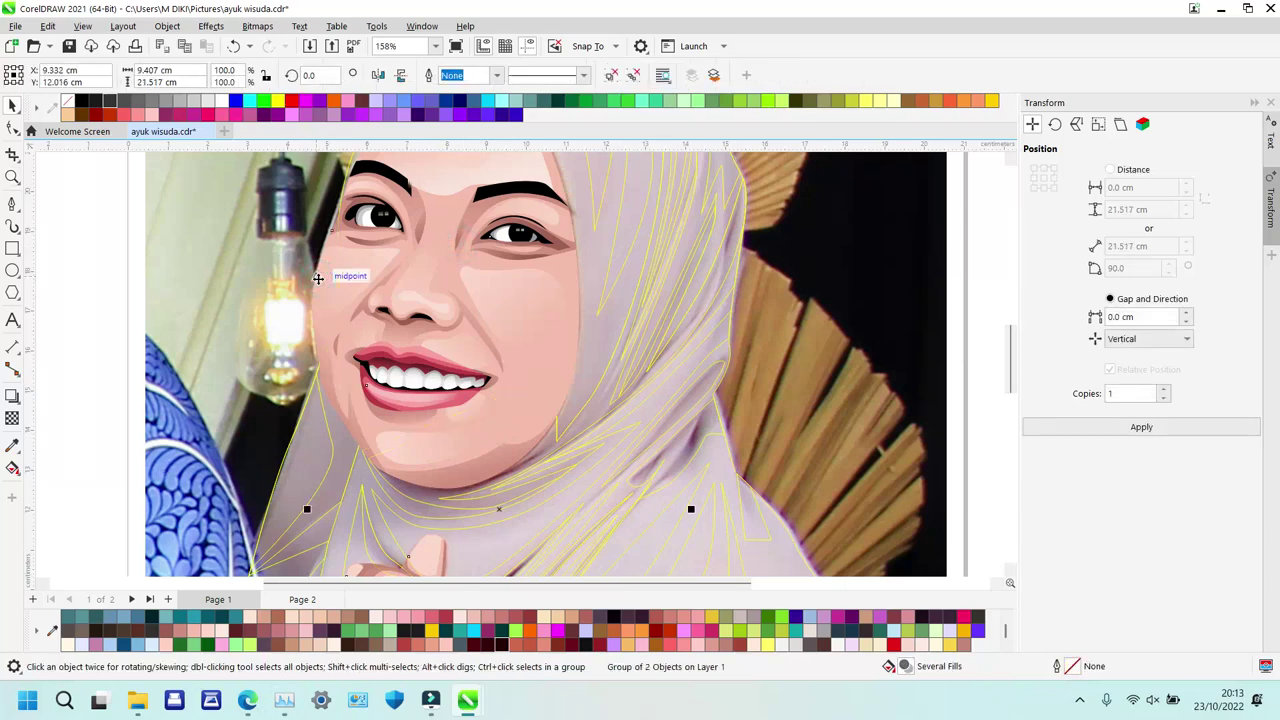
# Select the six deepest fold shapes across the hijab, fill them with black (#000000) and remove their outlines.
pyautogui.click(311, 465)
pyautogui.click(337, 466)
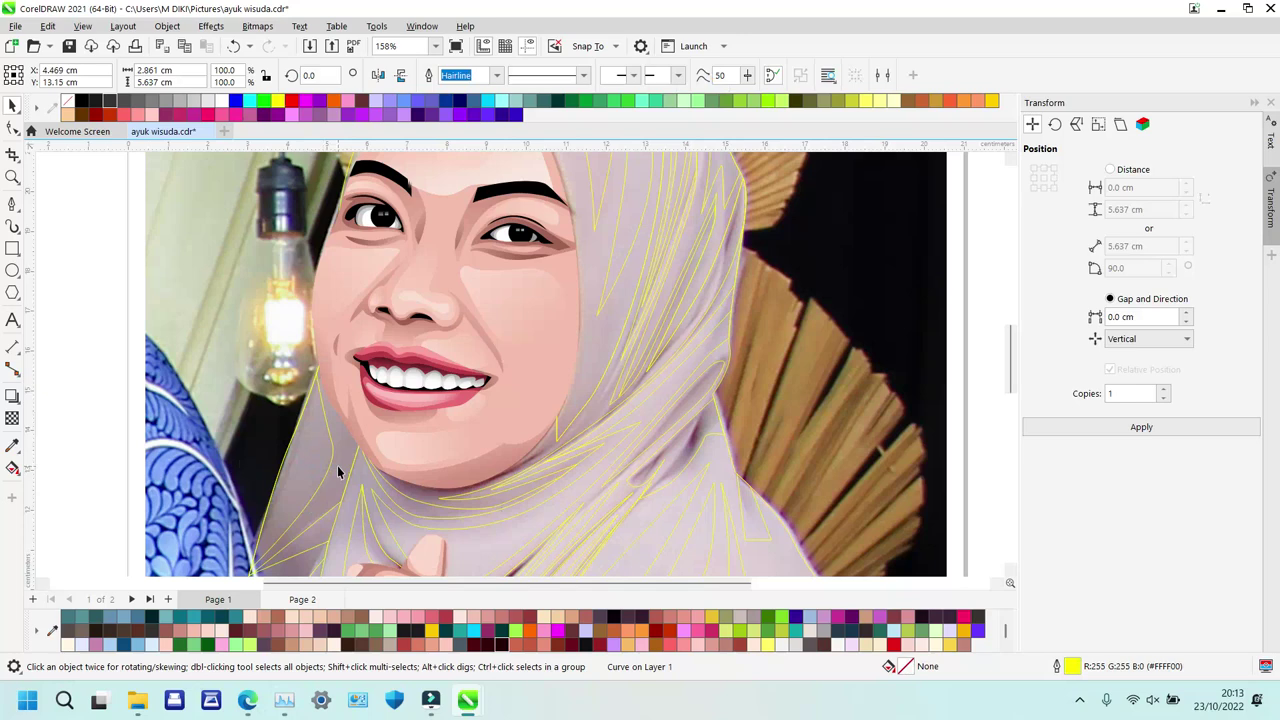
pyautogui.press('F10')
pyautogui.keyDown('shift'); pyautogui.click(417, 494); pyautogui.keyUp('shift')
pyautogui.keyDown('shift'); pyautogui.click(598, 497); pyautogui.keyUp('shift')
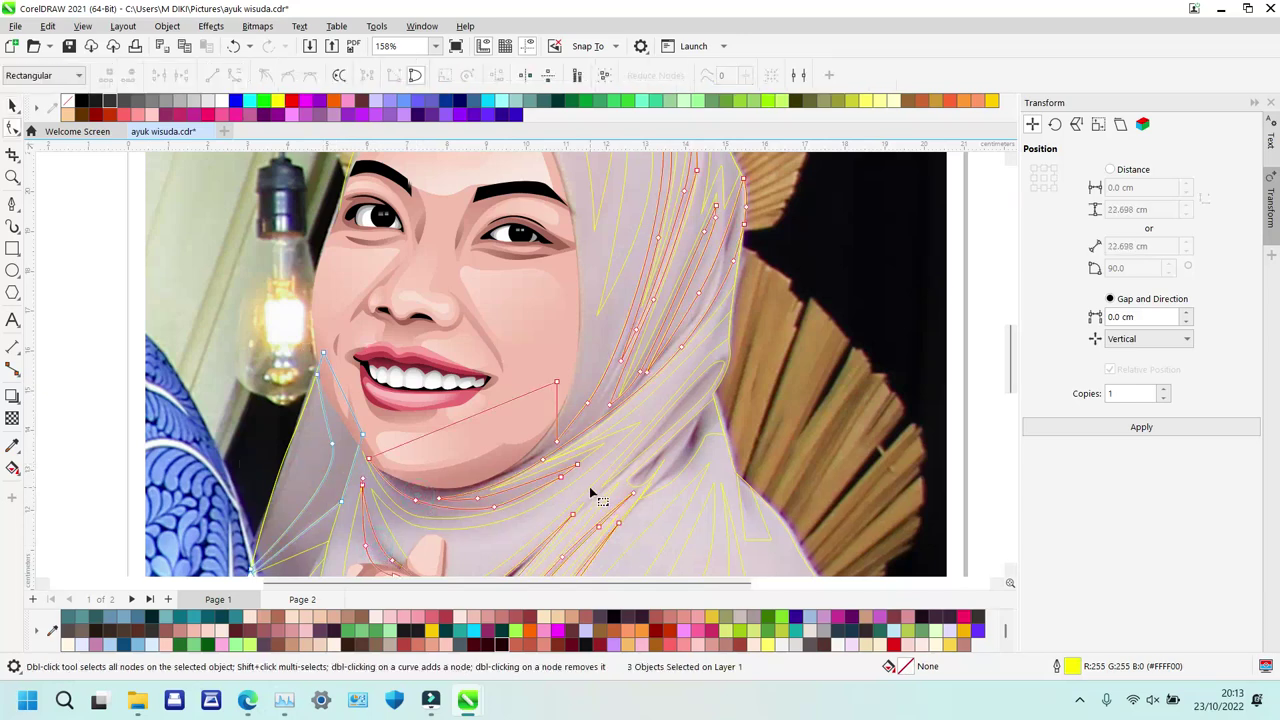
pyautogui.keyDown('shift'); pyautogui.click(686, 408); pyautogui.keyUp('shift')
pyautogui.scroll(-10, 742, 447)
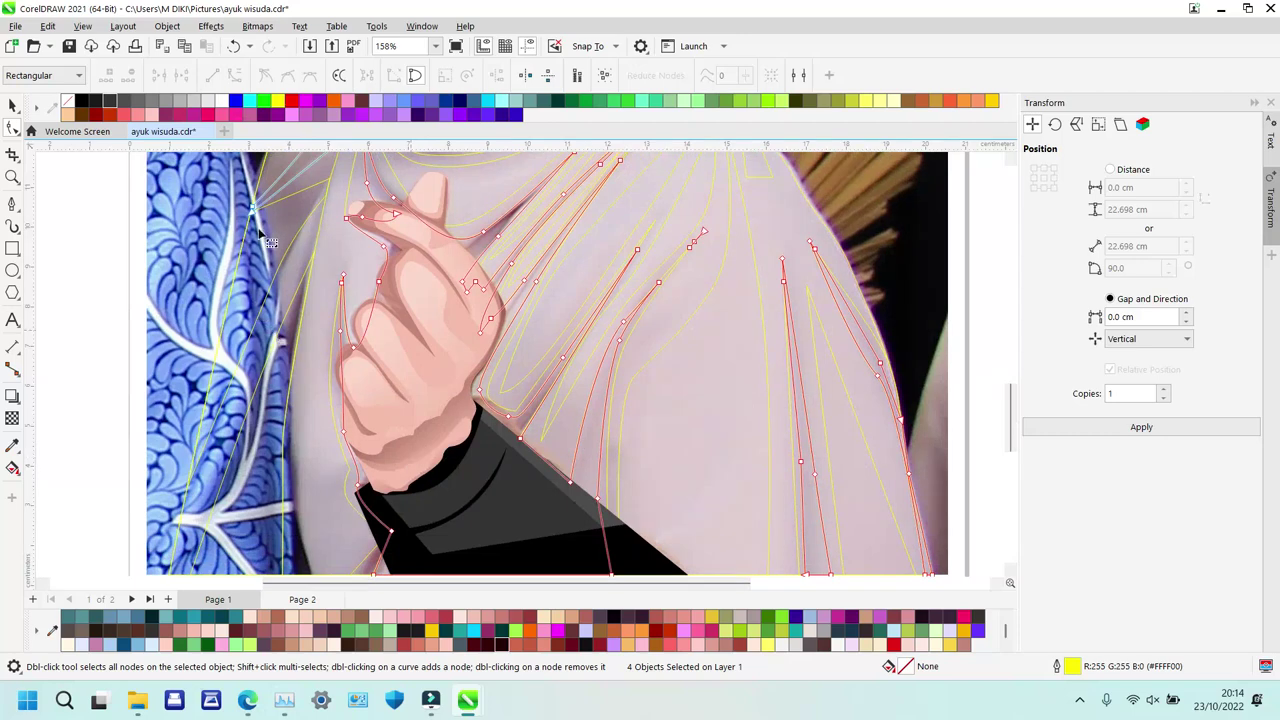
pyautogui.scroll(3, 288, 215)
pyautogui.scroll(-2, 288, 215)
pyautogui.keyDown('shift'); pyautogui.click(286, 243); pyautogui.keyUp('shift')
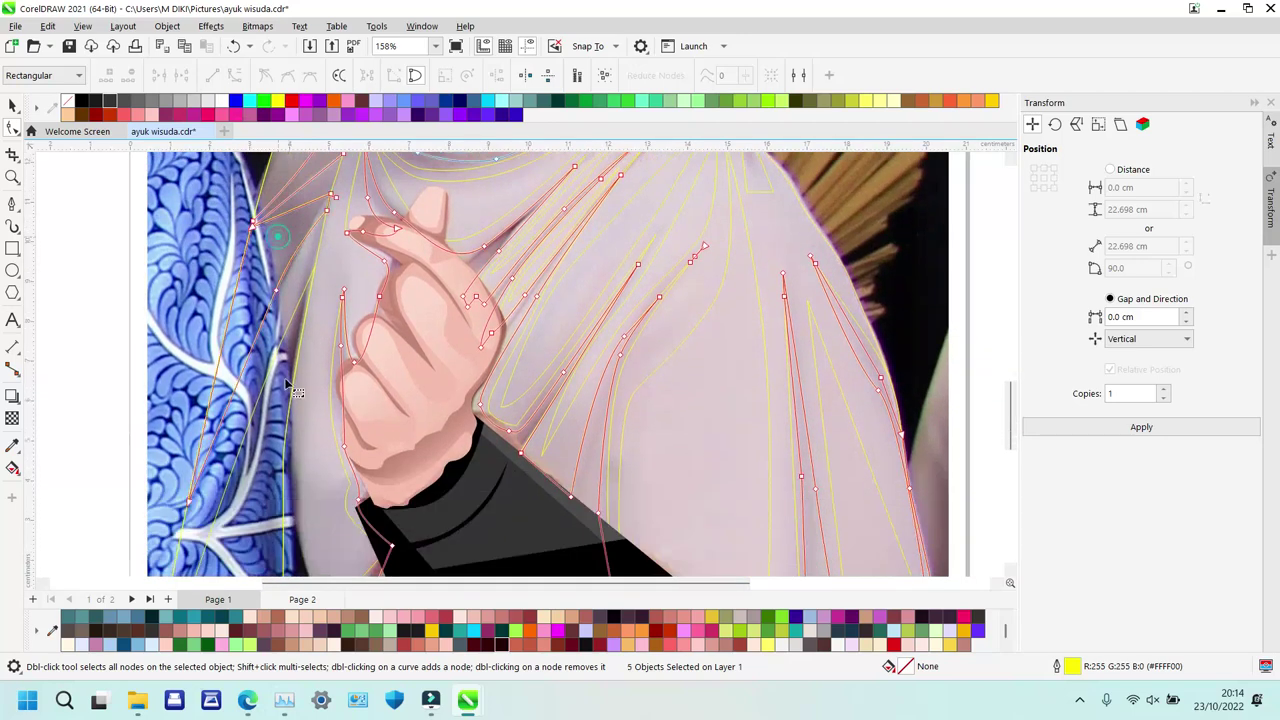
pyautogui.scroll(-7, 268, 386)
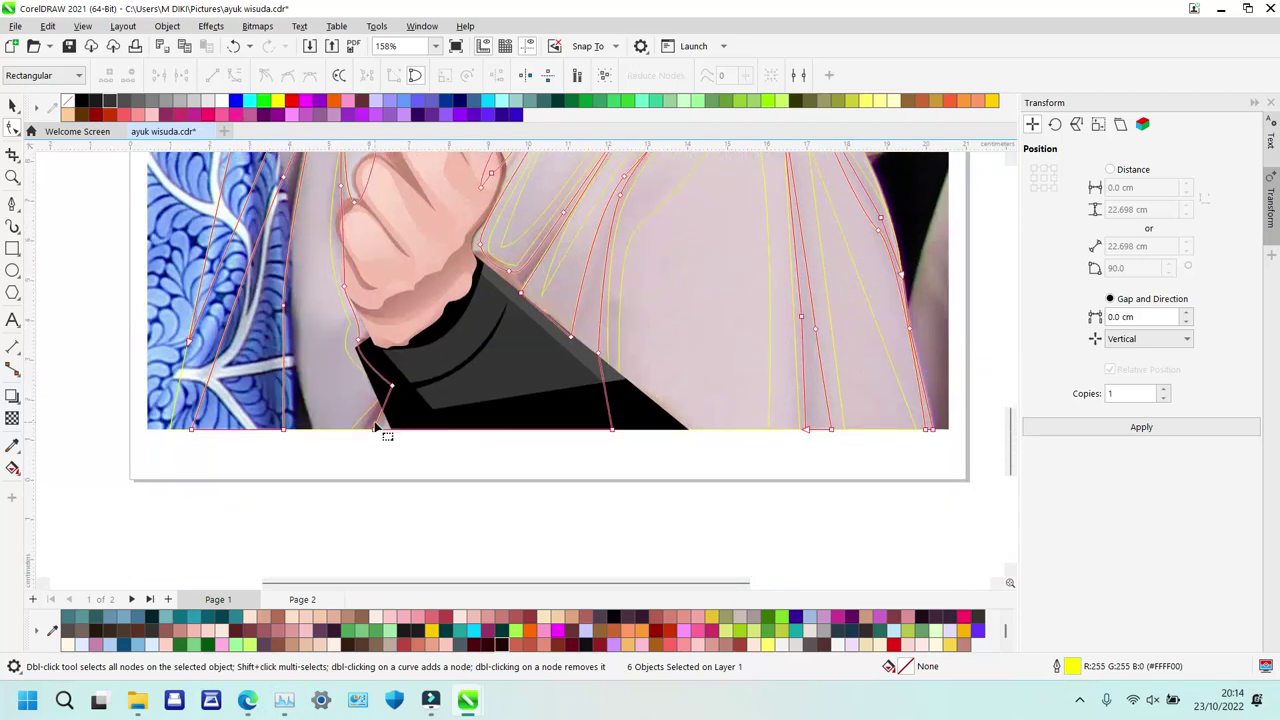
pyautogui.scroll(8, 660, 389)
pyautogui.scroll(15, 660, 391)
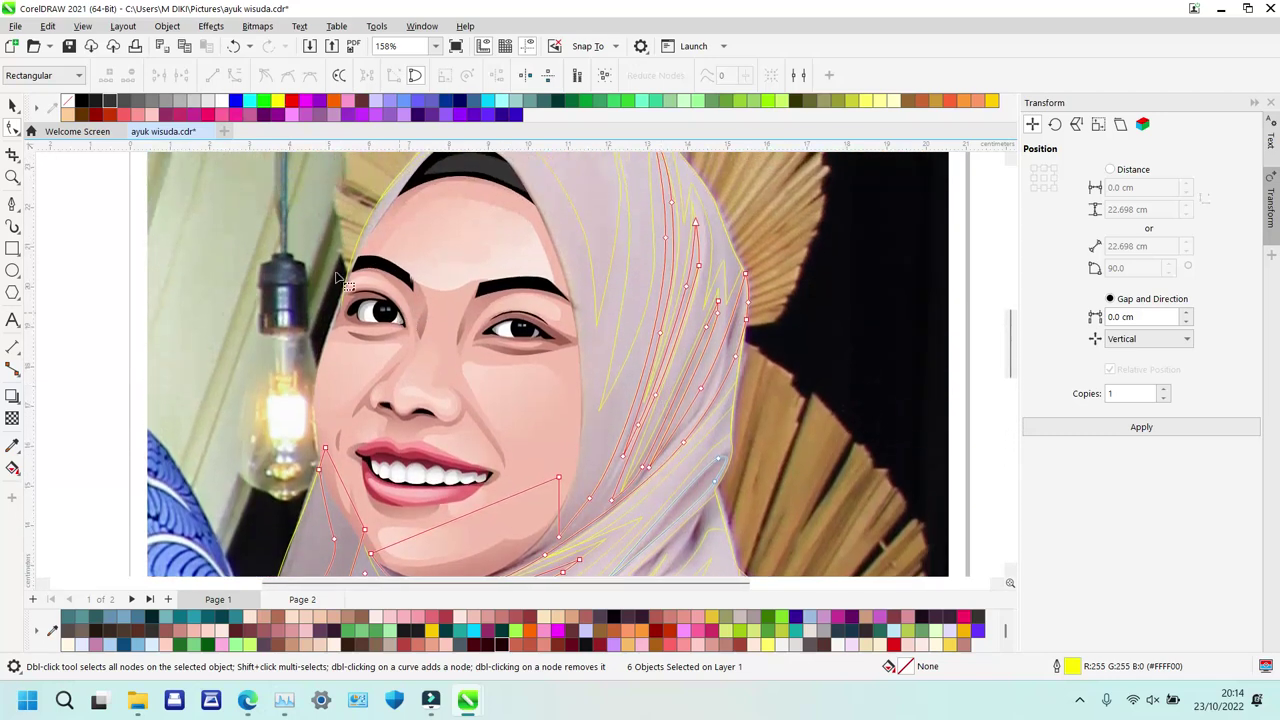
pyautogui.click(84, 102)
pyautogui.rightClick(68, 101)
# Select the five secondary shadow shapes along the hijab's folds, fill them with dark grey #333333 and remove their outlines.
pyautogui.press('z')
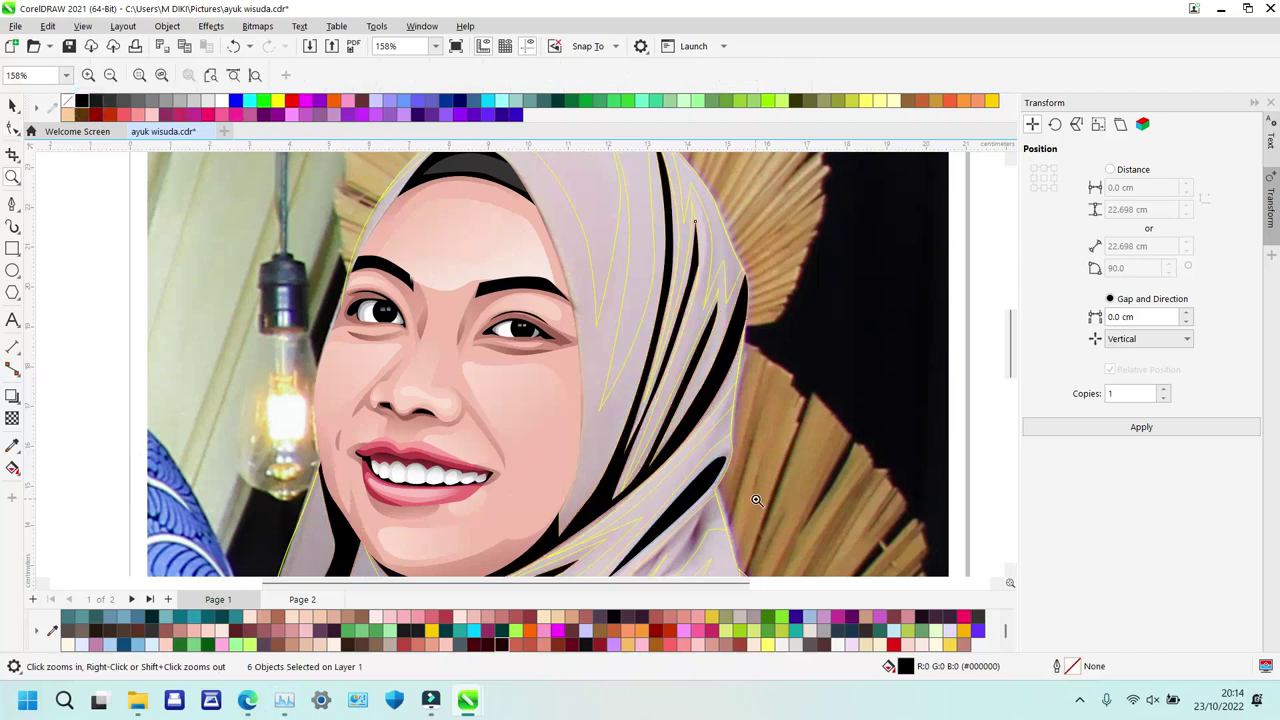
pyautogui.rightClick(757, 501)
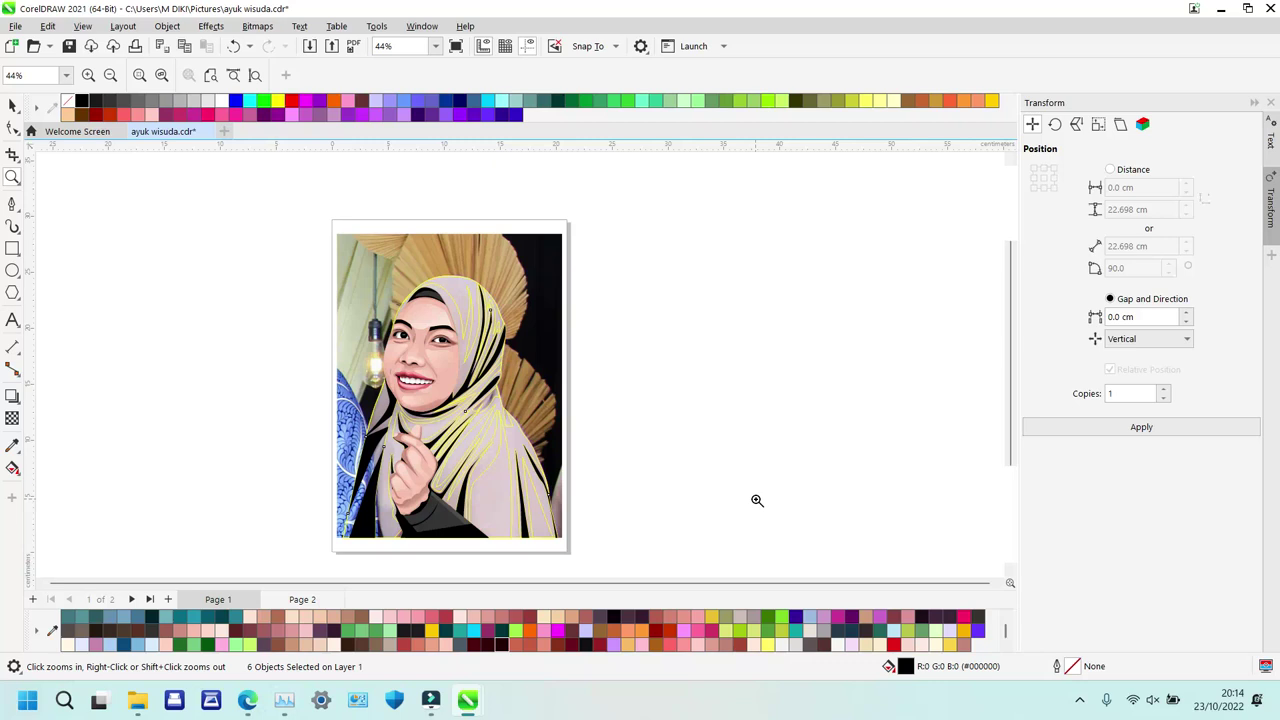
pyautogui.moveTo(330, 290); pyautogui.dragTo(576, 534)
pyautogui.moveTo(296, 329); pyautogui.dragTo(648, 492)
pyautogui.press('F10')
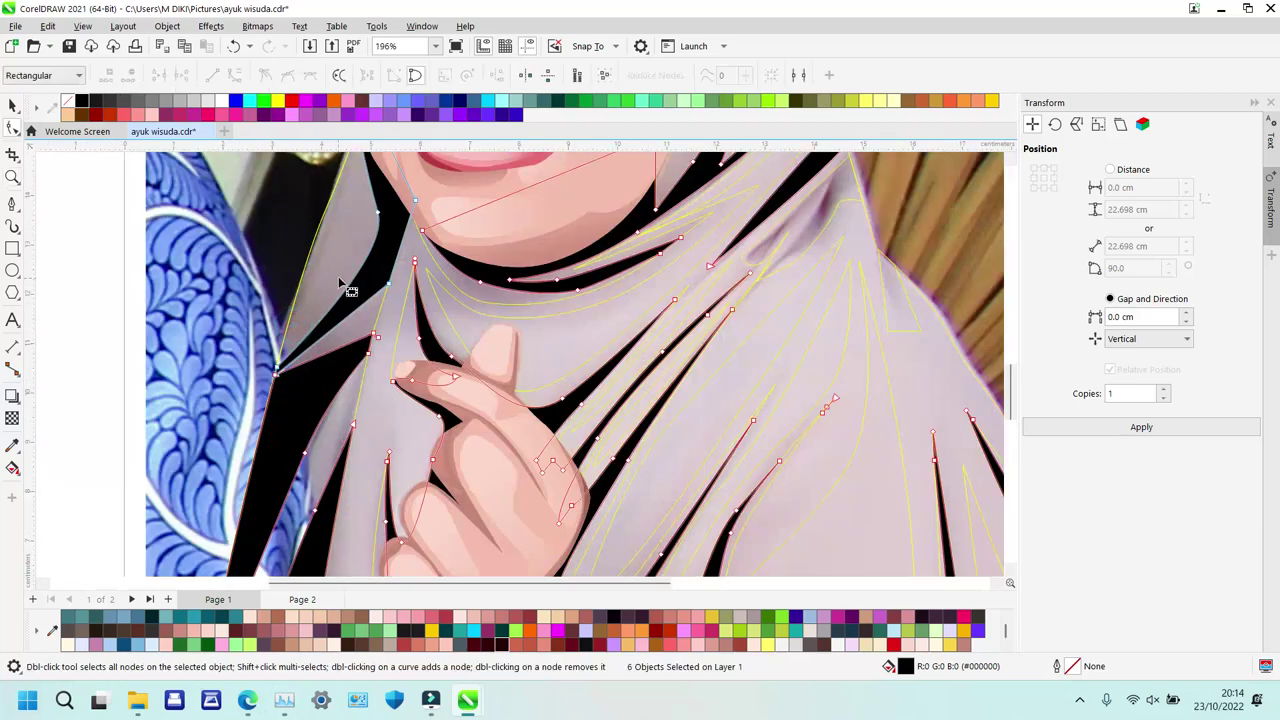
pyautogui.click(329, 210)
pyautogui.keyDown('shift'); pyautogui.click(414, 331); pyautogui.keyUp('shift')
pyautogui.keyDown('shift'); pyautogui.click(470, 292); pyautogui.keyUp('shift')
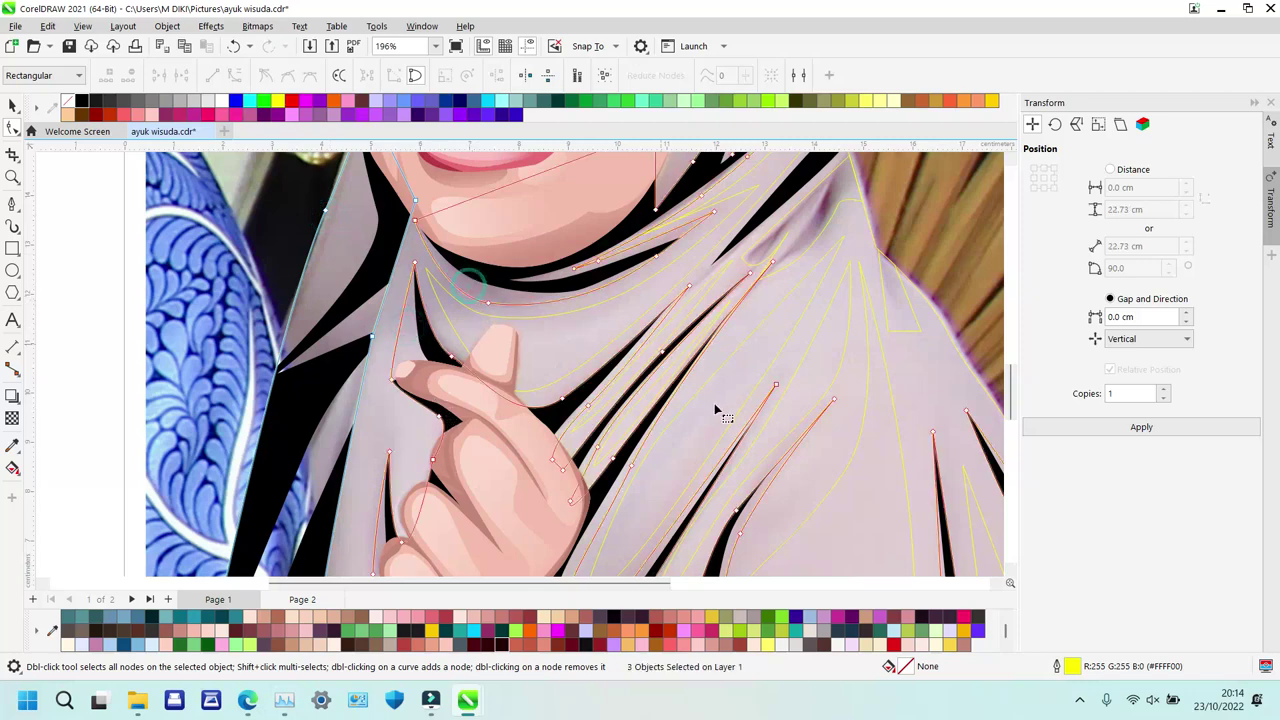
pyautogui.keyDown('shift'); pyautogui.click(905, 308); pyautogui.keyUp('shift')
pyautogui.keyDown('shift'); pyautogui.click(817, 215); pyautogui.keyUp('shift')
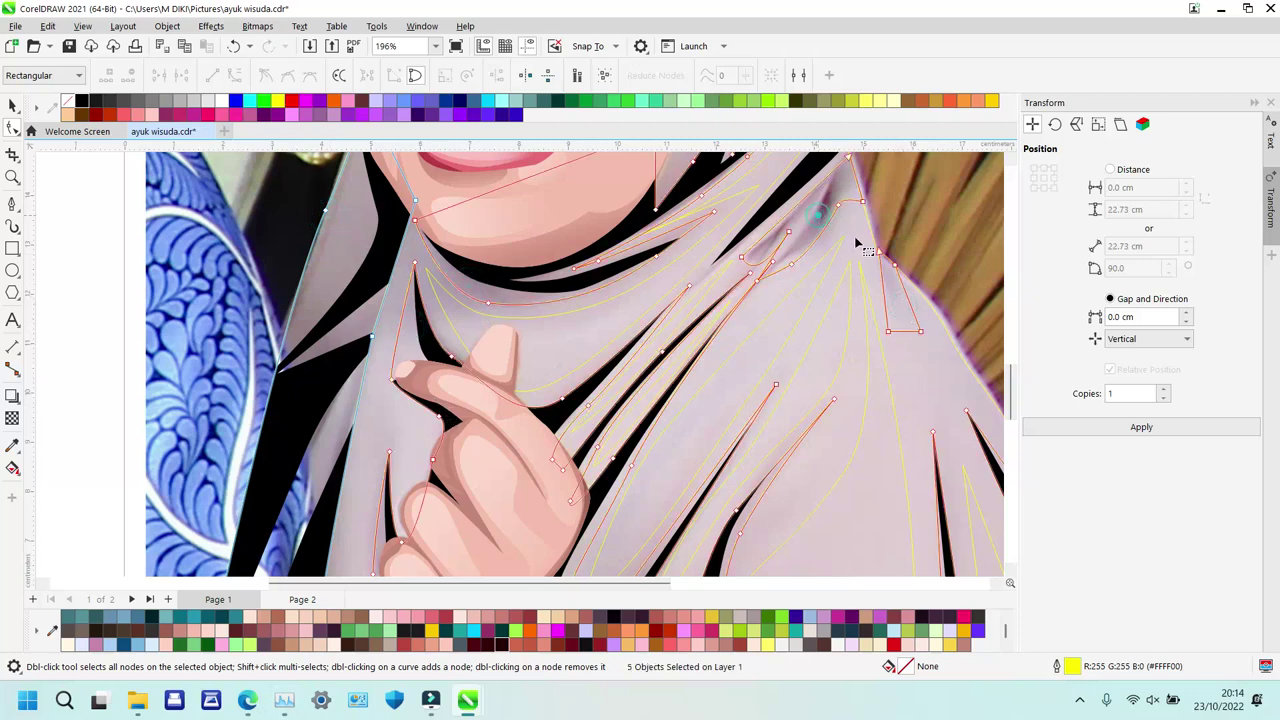
pyautogui.scroll(-4, 917, 367)
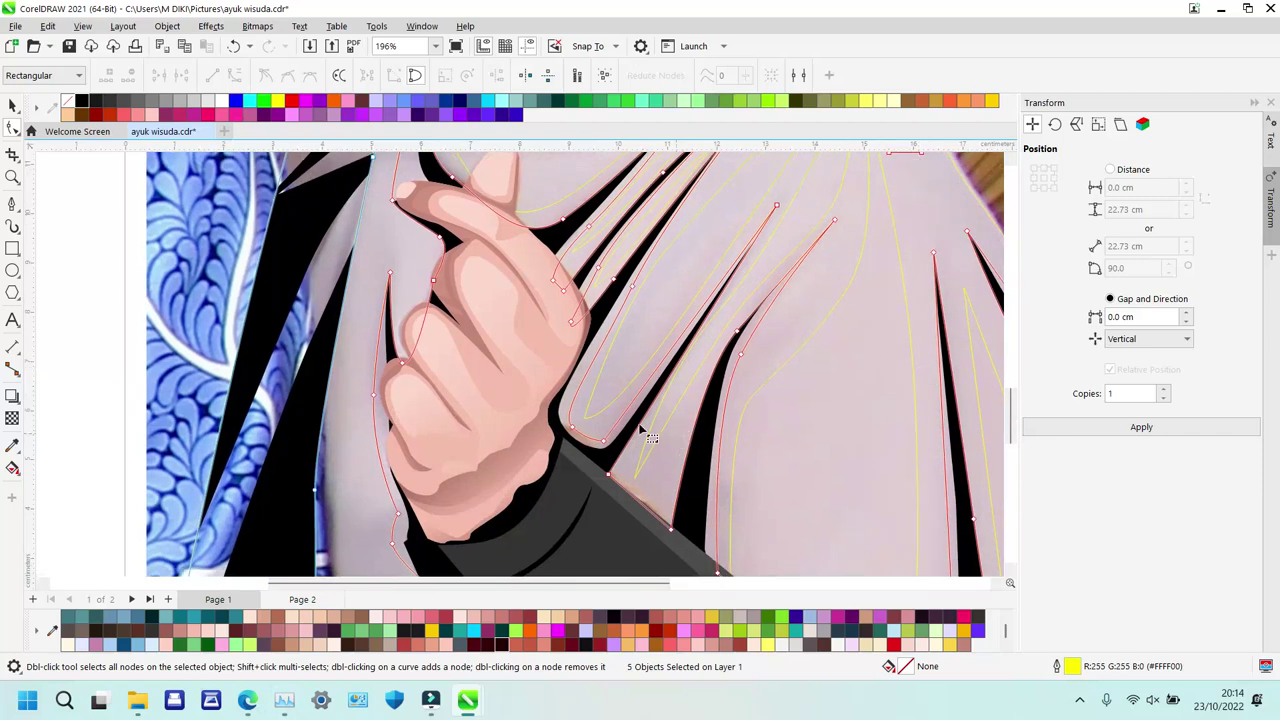
pyautogui.keyDown('shift'); pyautogui.click(602, 418); pyautogui.keyUp('shift')
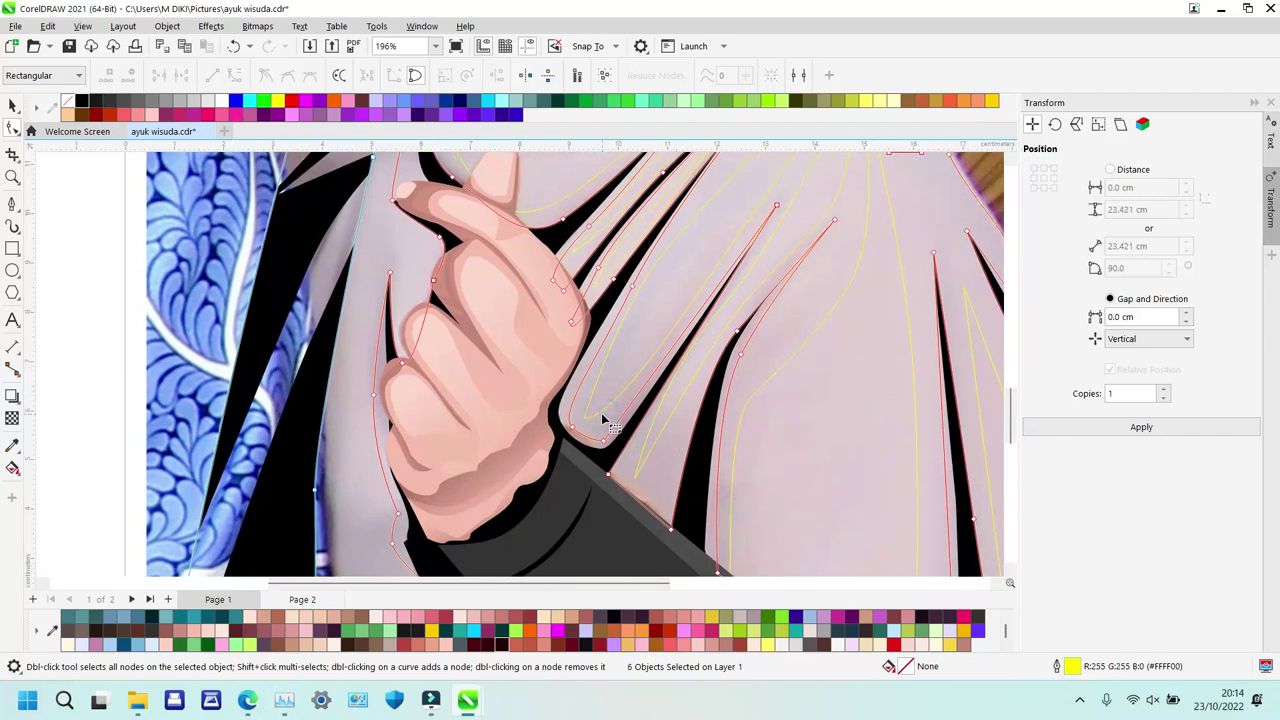
pyautogui.press('space')
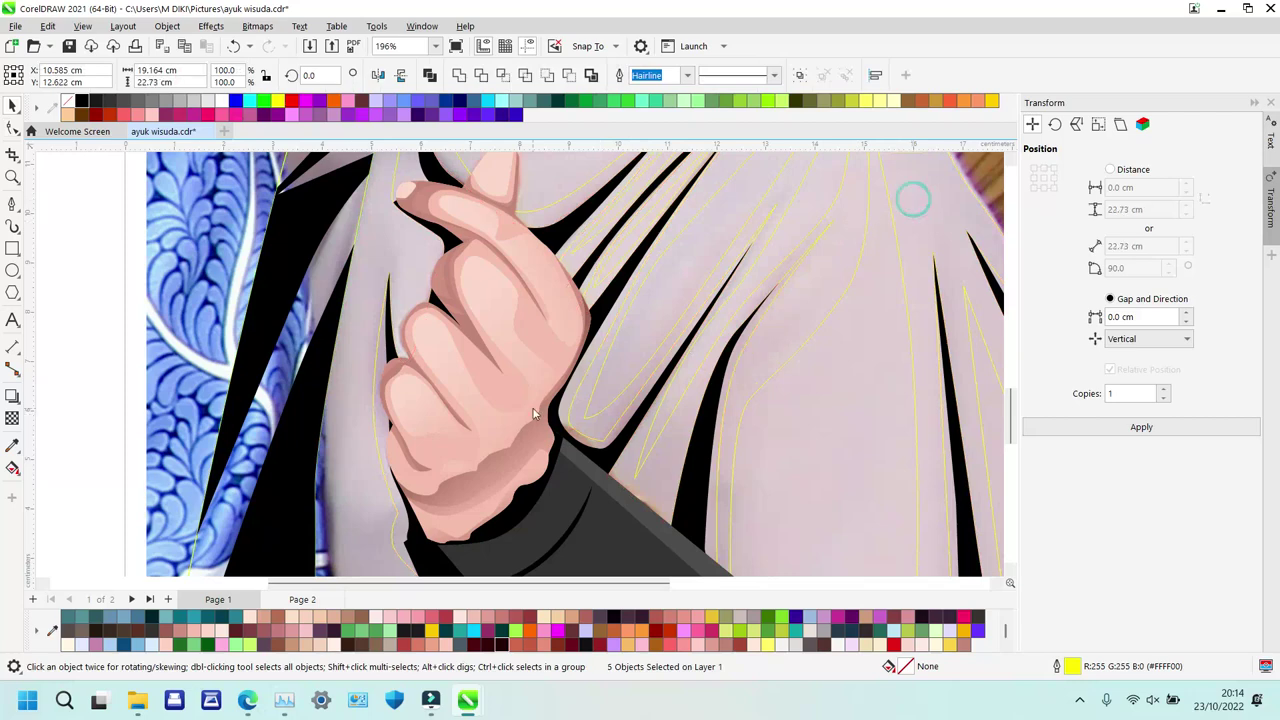
pyautogui.press('space')
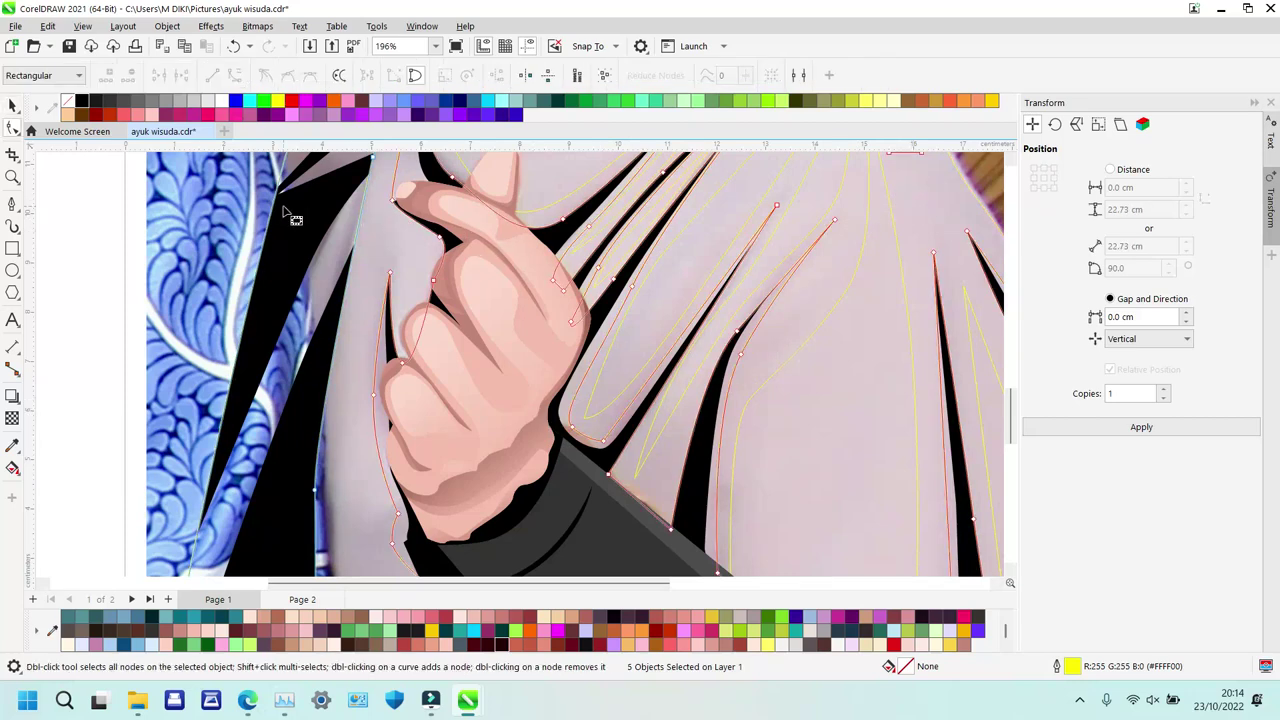
pyautogui.click(108, 101)
pyautogui.rightClick(68, 101)
# Select the seven highlight shapes on the hijab's chest, neck and head, fill them with grey #666666 and remove their outlines.
pyautogui.press('z')
pyautogui.hotkey('shift', 'F4')
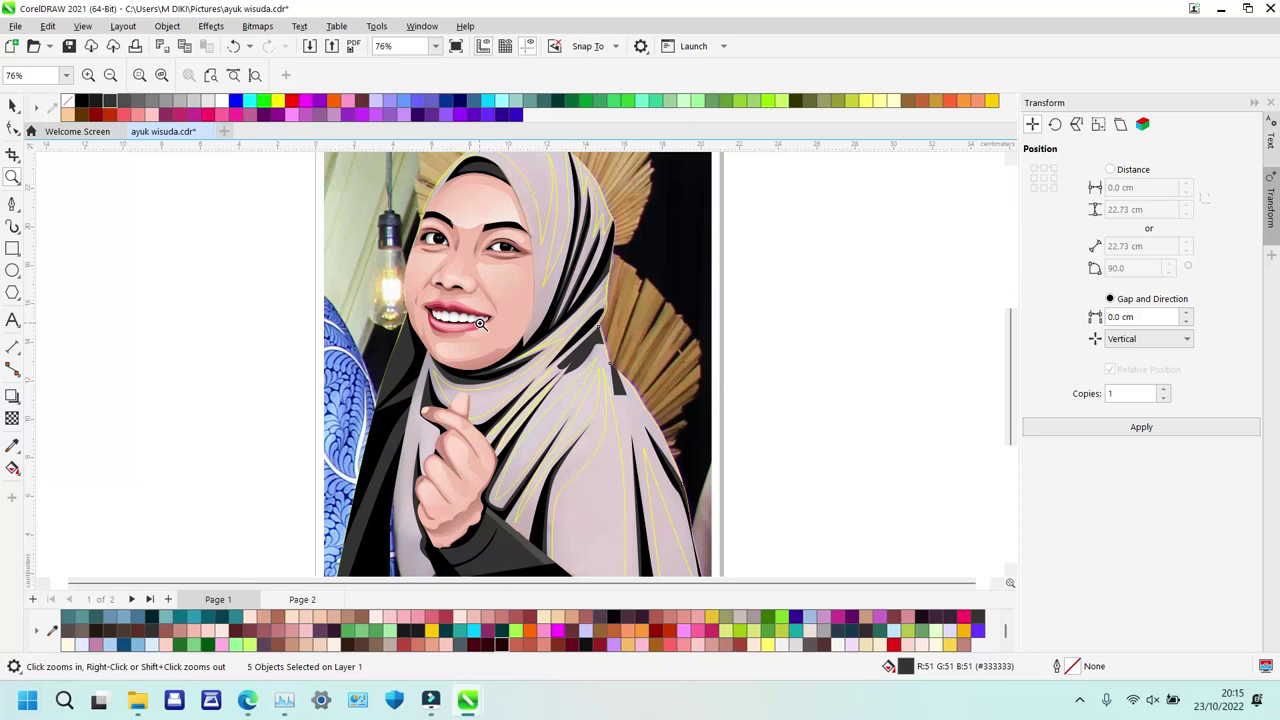
pyautogui.moveTo(379, 321); pyautogui.dragTo(743, 556)
pyautogui.press('F10')
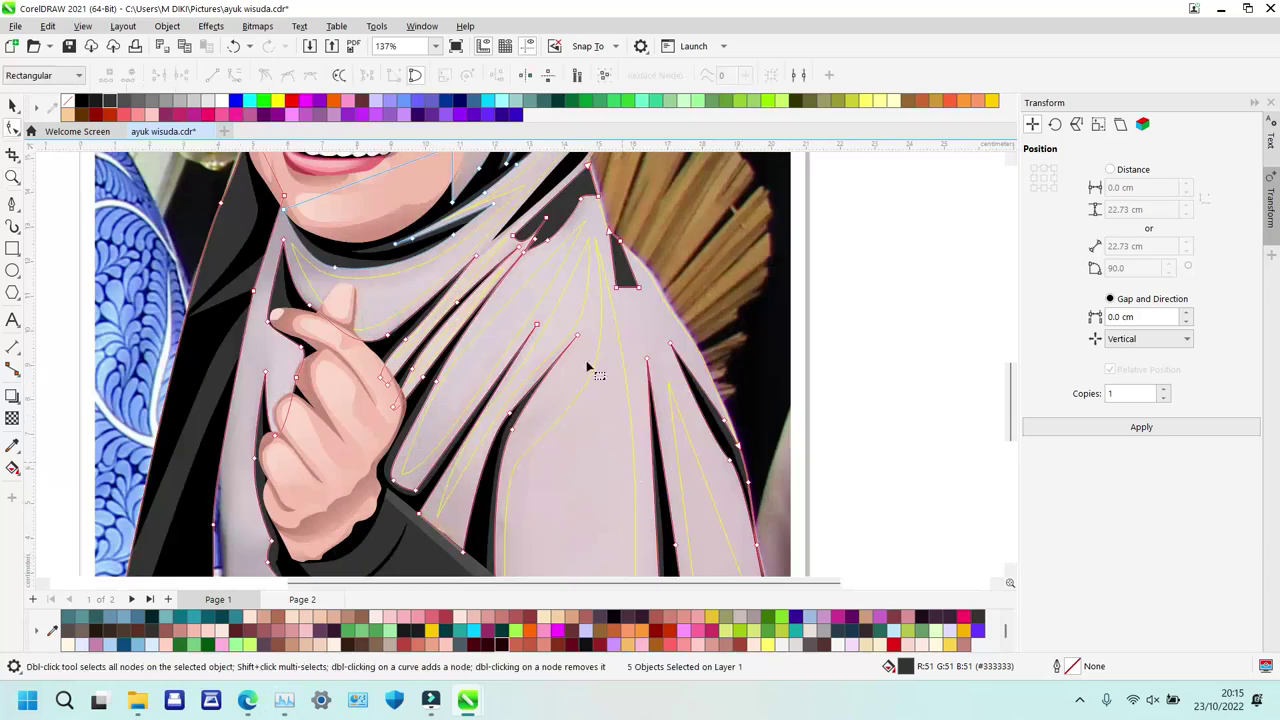
pyautogui.click(551, 285)
pyautogui.keyDown('shift'); pyautogui.click(424, 277); pyautogui.keyUp('shift')
pyautogui.keyDown('shift'); pyautogui.click(480, 303); pyautogui.keyUp('shift')
pyautogui.keyDown('shift'); pyautogui.click(537, 320); pyautogui.keyUp('shift')
pyautogui.keyDown('shift'); pyautogui.click(569, 329); pyautogui.keyUp('shift')
pyautogui.keyDown('shift'); pyautogui.click(613, 420); pyautogui.keyUp('shift')
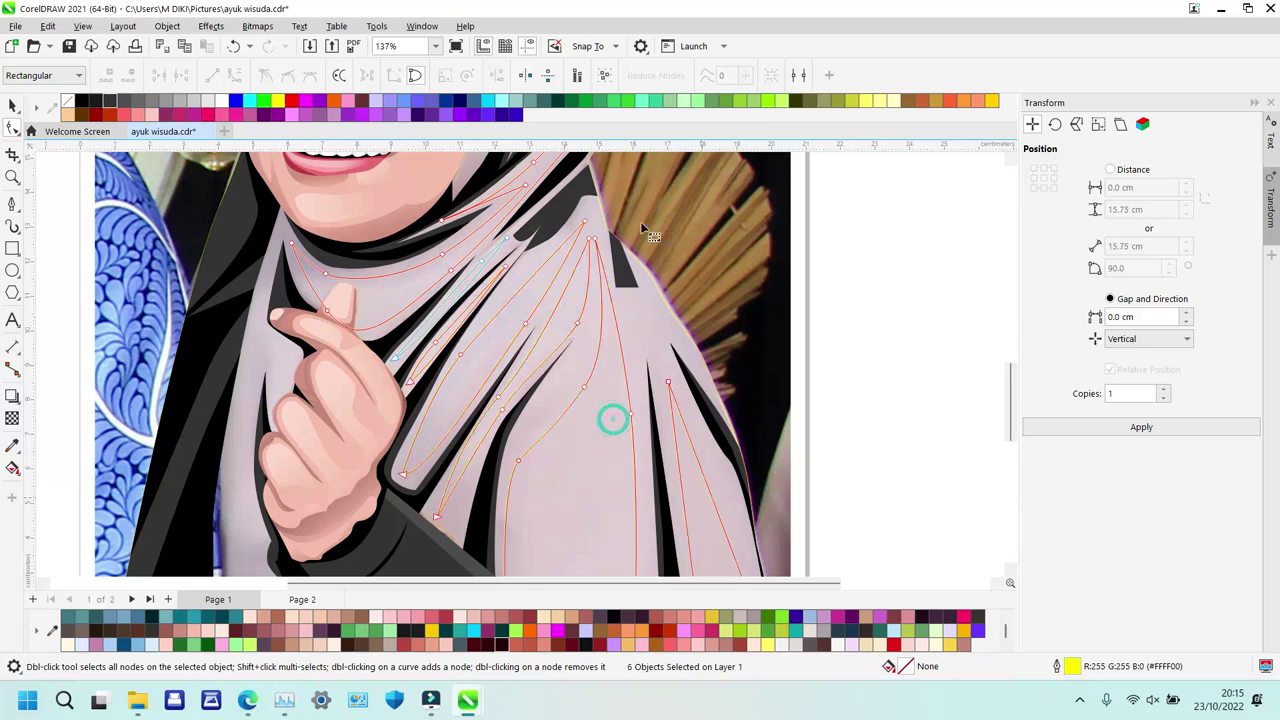
pyautogui.scroll(3, 643, 235)
pyautogui.keyDown('shift'); pyautogui.click(527, 203); pyautogui.keyUp('shift')
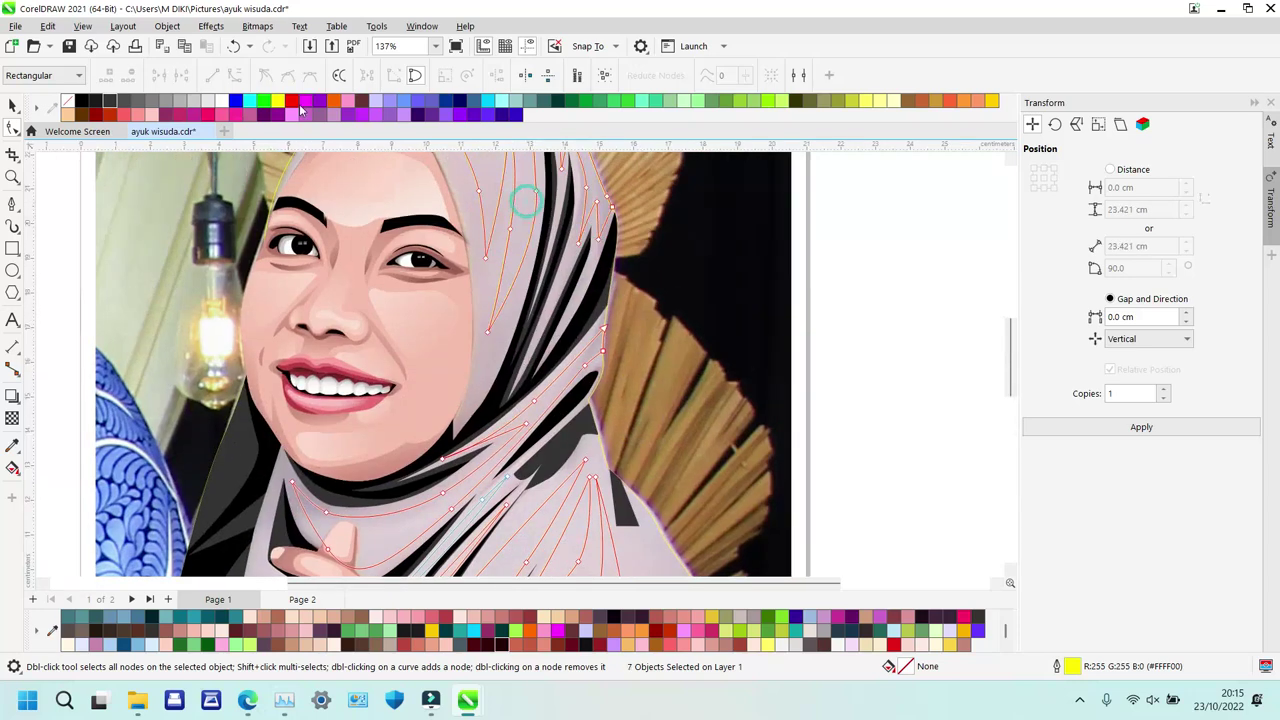
pyautogui.click(144, 101)
pyautogui.press('z')
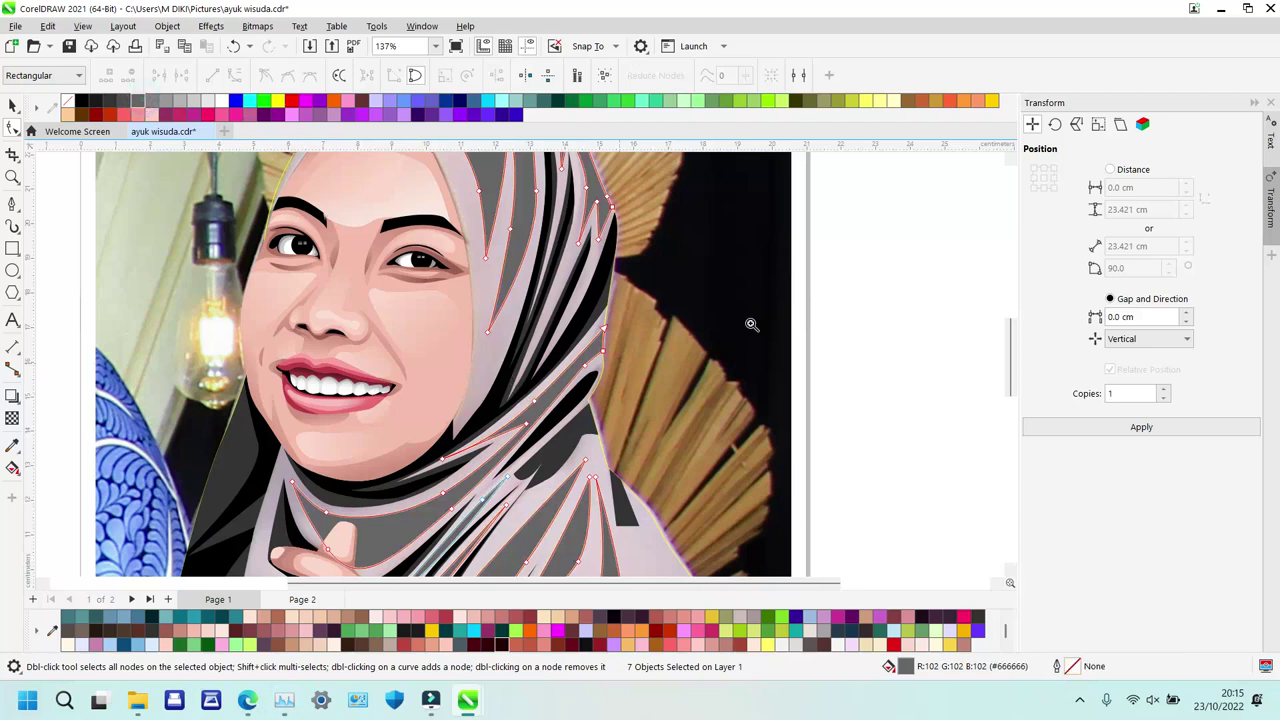
# Fill the hijab's base shape with grey #4D4D4D.
pyautogui.rightClick(753, 326)
pyautogui.press('space')
pyautogui.click(413, 433)
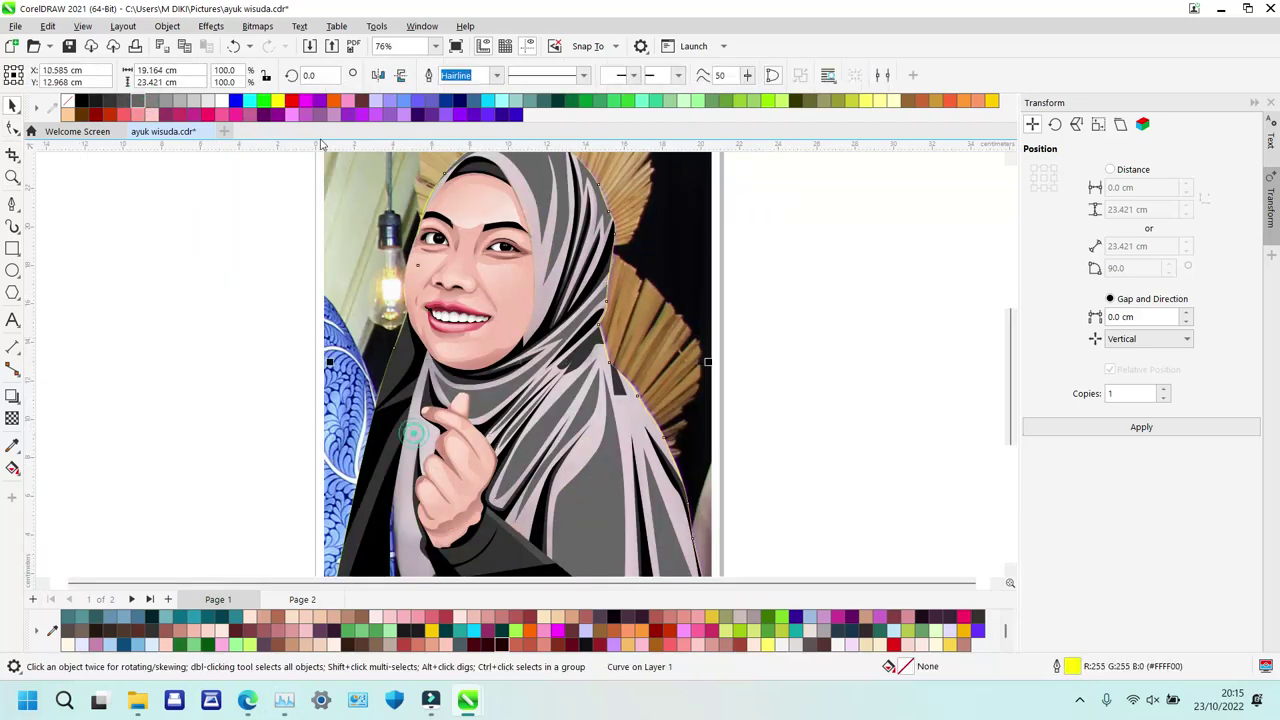
pyautogui.click(120, 103)
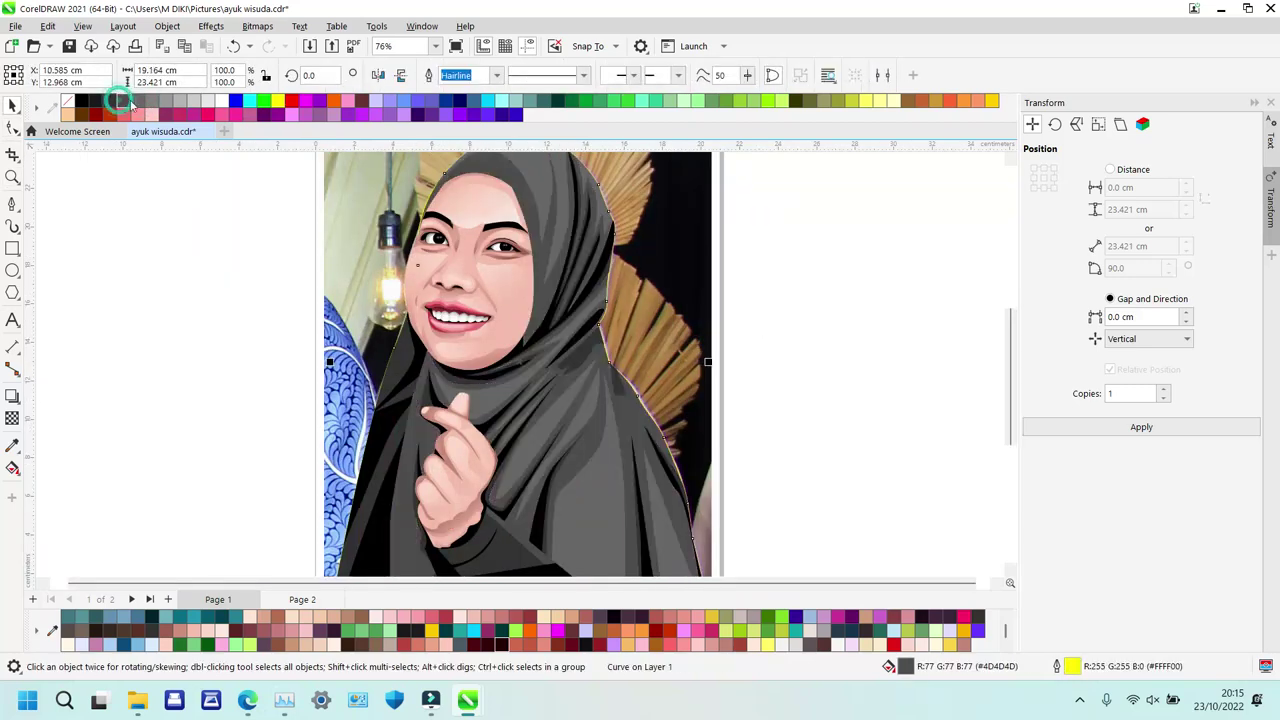
# Move the reference photo off the page to the empty area beside the illustration.
pyautogui.press('z')
pyautogui.rightClick(643, 257)
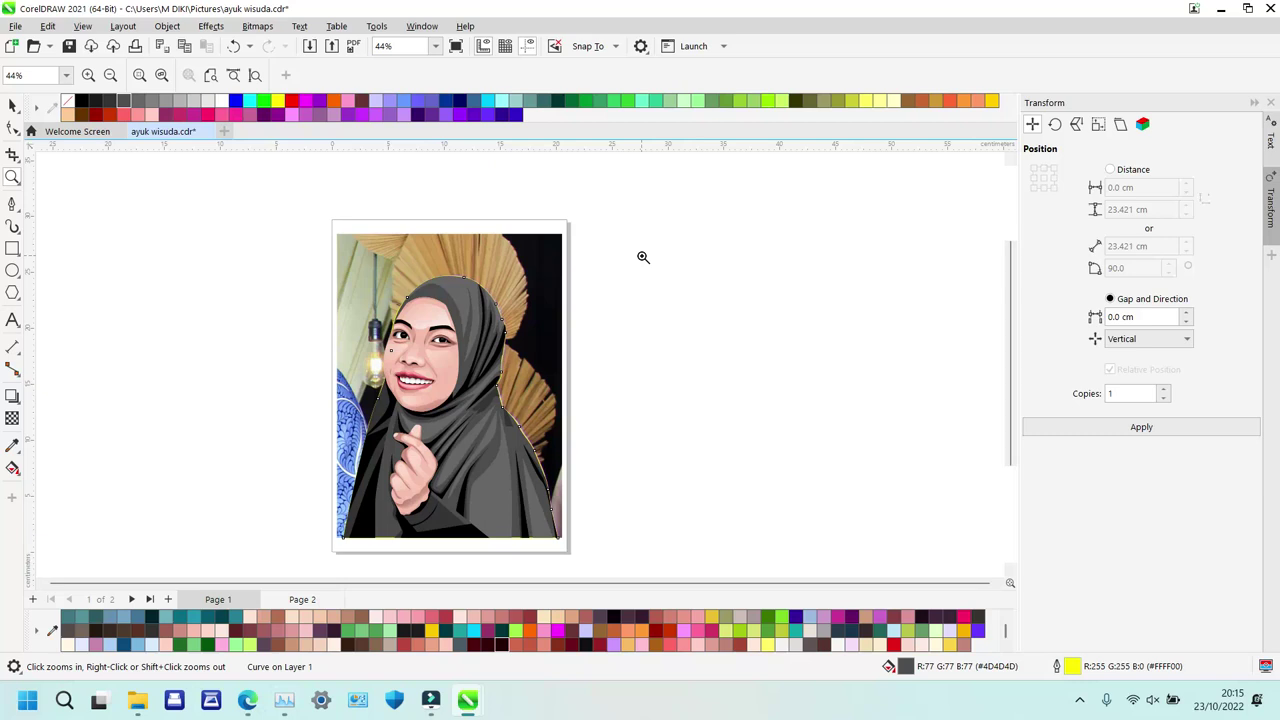
pyautogui.press('space')
pyautogui.click(726, 443)
pyautogui.moveTo(360, 282); pyautogui.dragTo(677, 305)
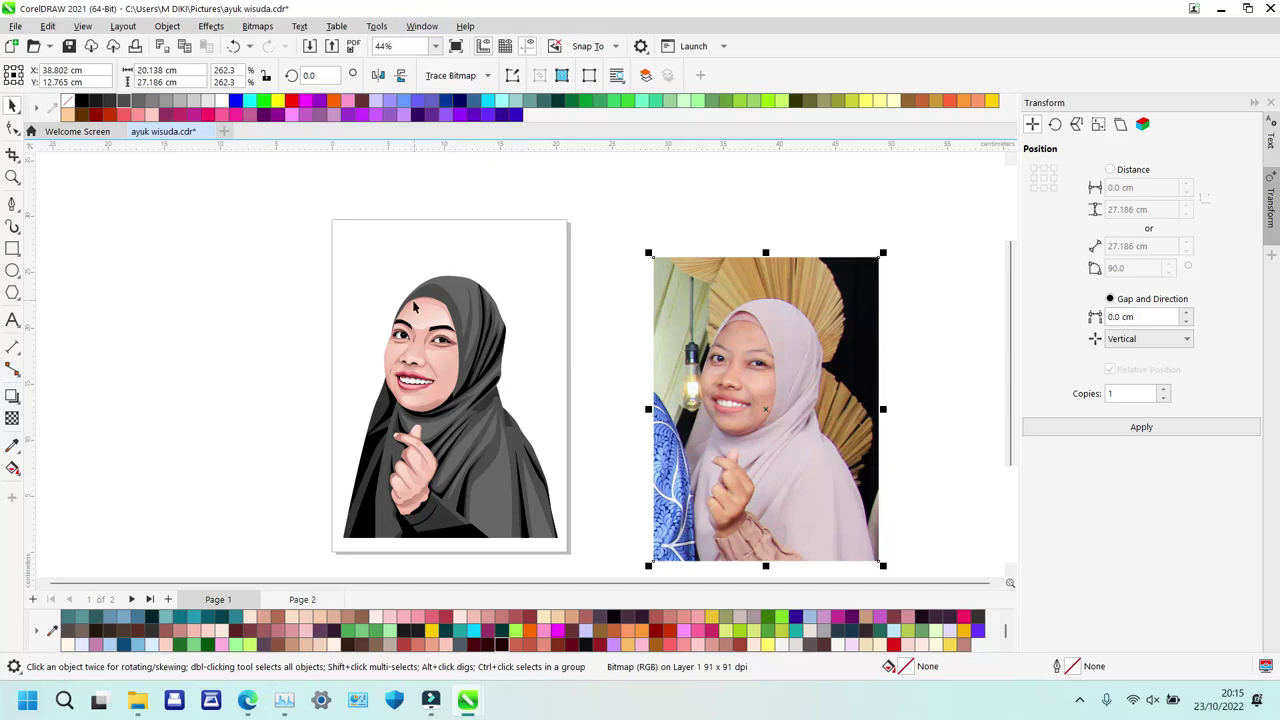
# Select the six black fold shapes of the hijab and recolor them red R185 G64 B71 (#B94047).
pyautogui.press('z')
pyautogui.click(368, 281)
pyautogui.press('F10')
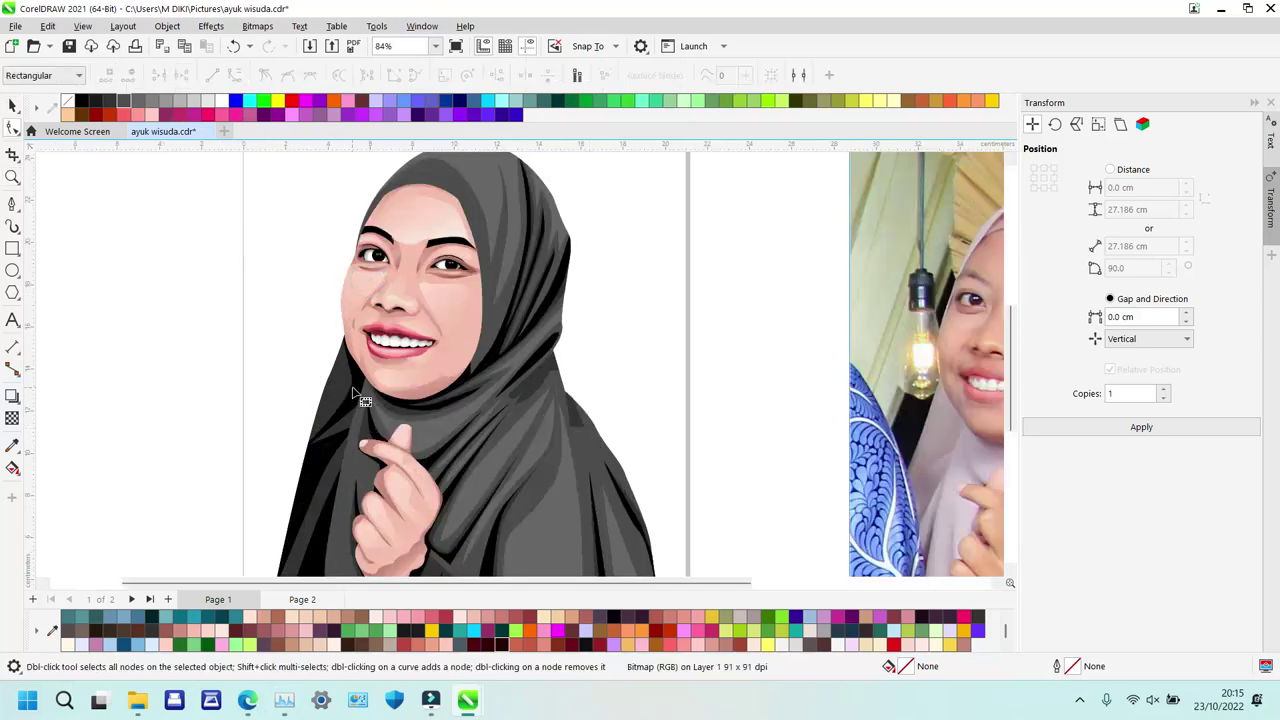
pyautogui.click(354, 400)
pyautogui.keyDown('shift'); pyautogui.click(315, 471); pyautogui.keyUp('shift')
pyautogui.keyDown('shift'); pyautogui.click(324, 524); pyautogui.keyUp('shift')
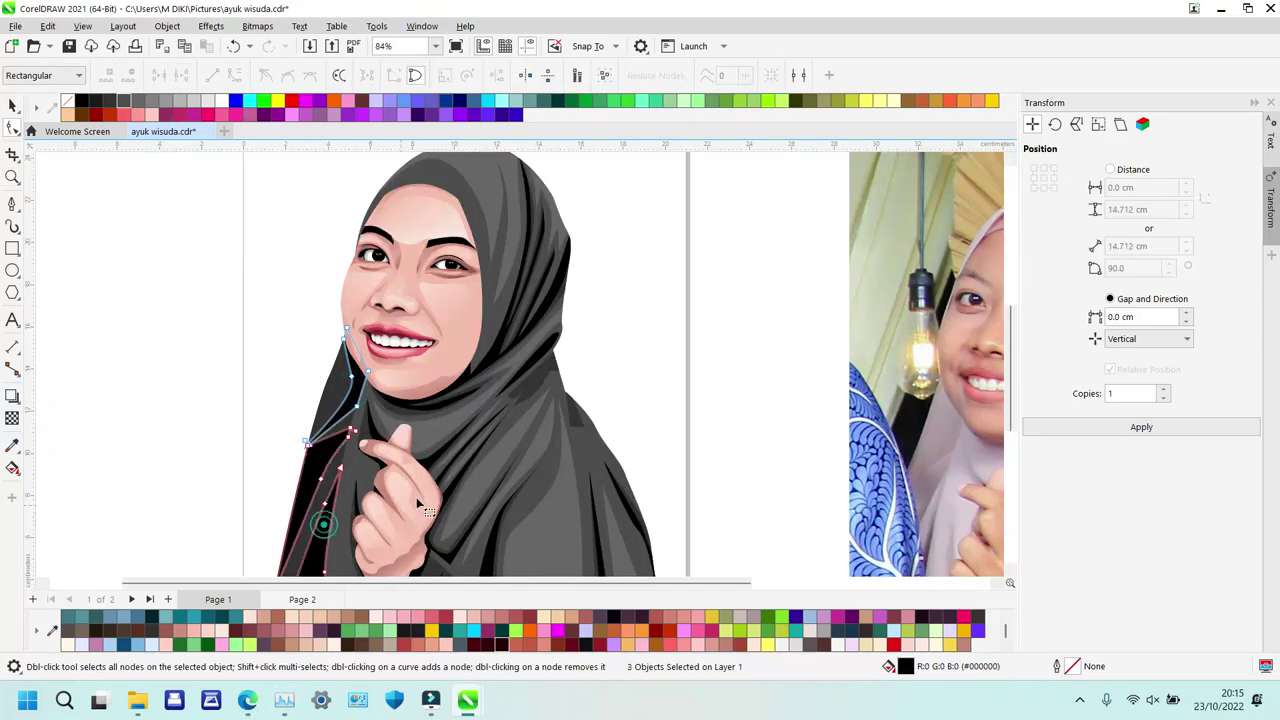
pyautogui.keyDown('shift'); pyautogui.click(434, 457); pyautogui.keyUp('shift')
pyautogui.keyDown('shift'); pyautogui.click(545, 360); pyautogui.keyUp('shift')
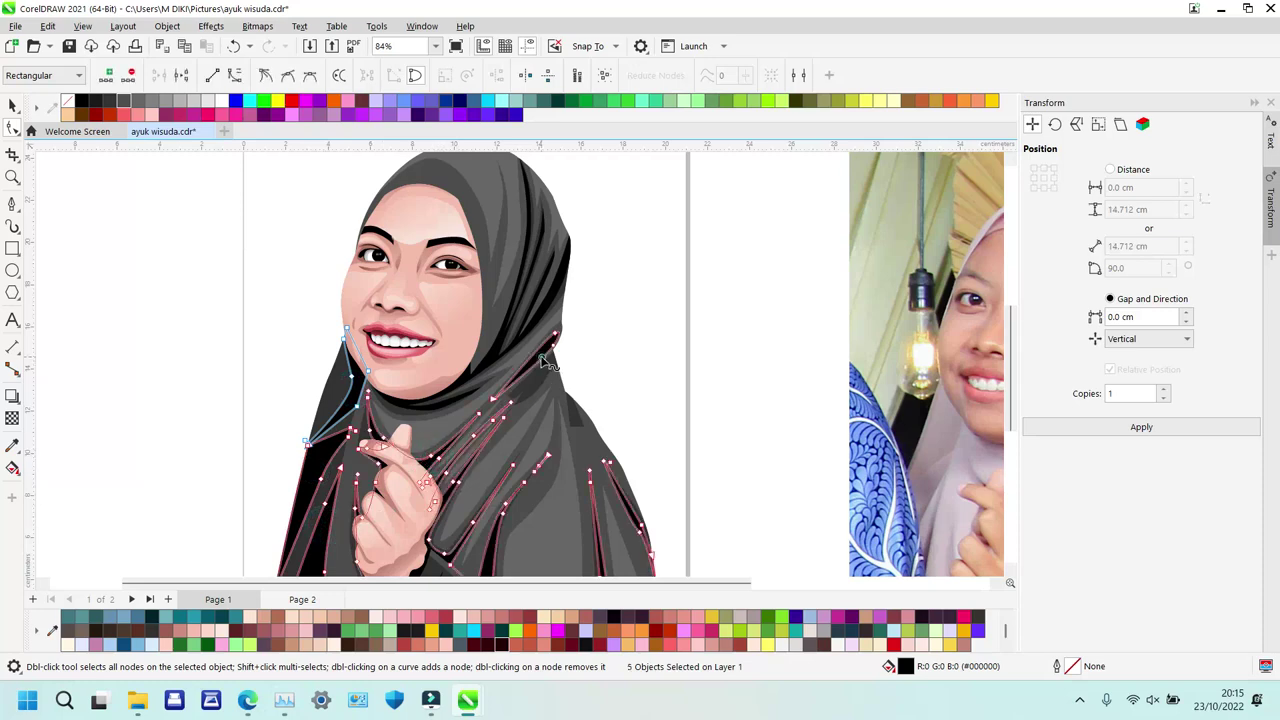
pyautogui.keyDown('shift'); pyautogui.click(549, 305); pyautogui.keyUp('shift')
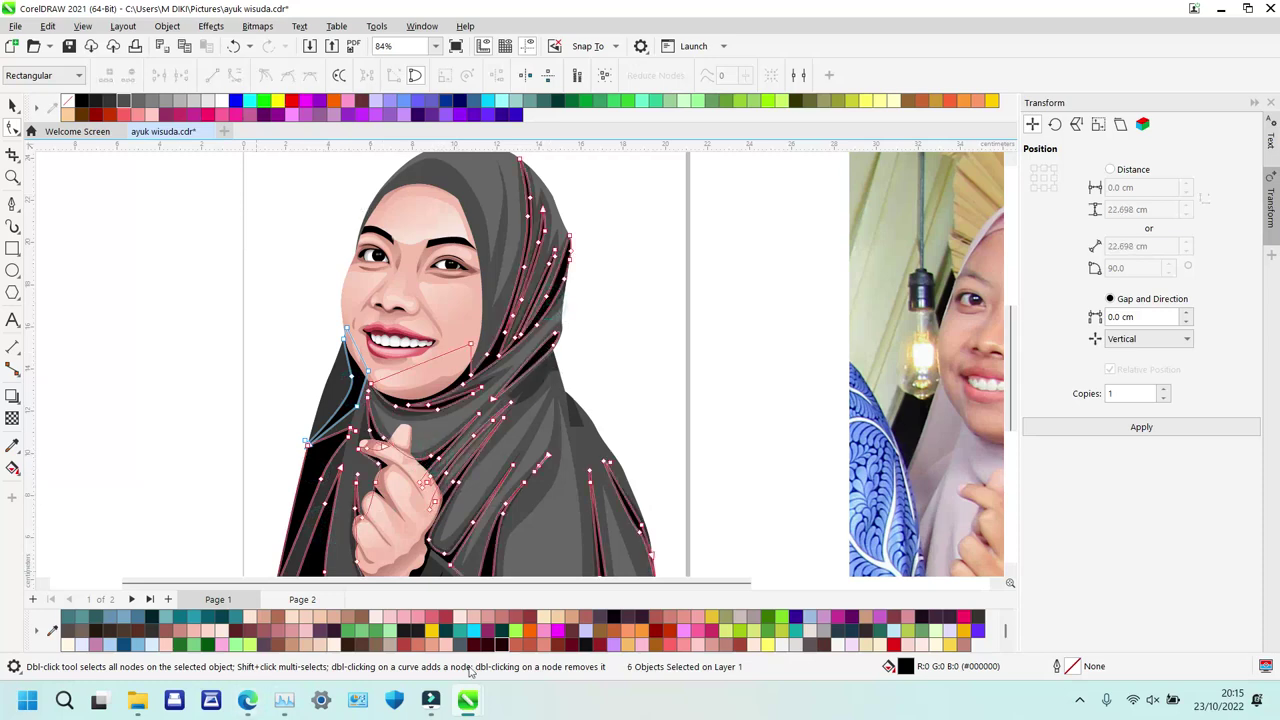
pyautogui.scroll(-1, 648, 630)
pyautogui.scroll(-1, 648, 630)
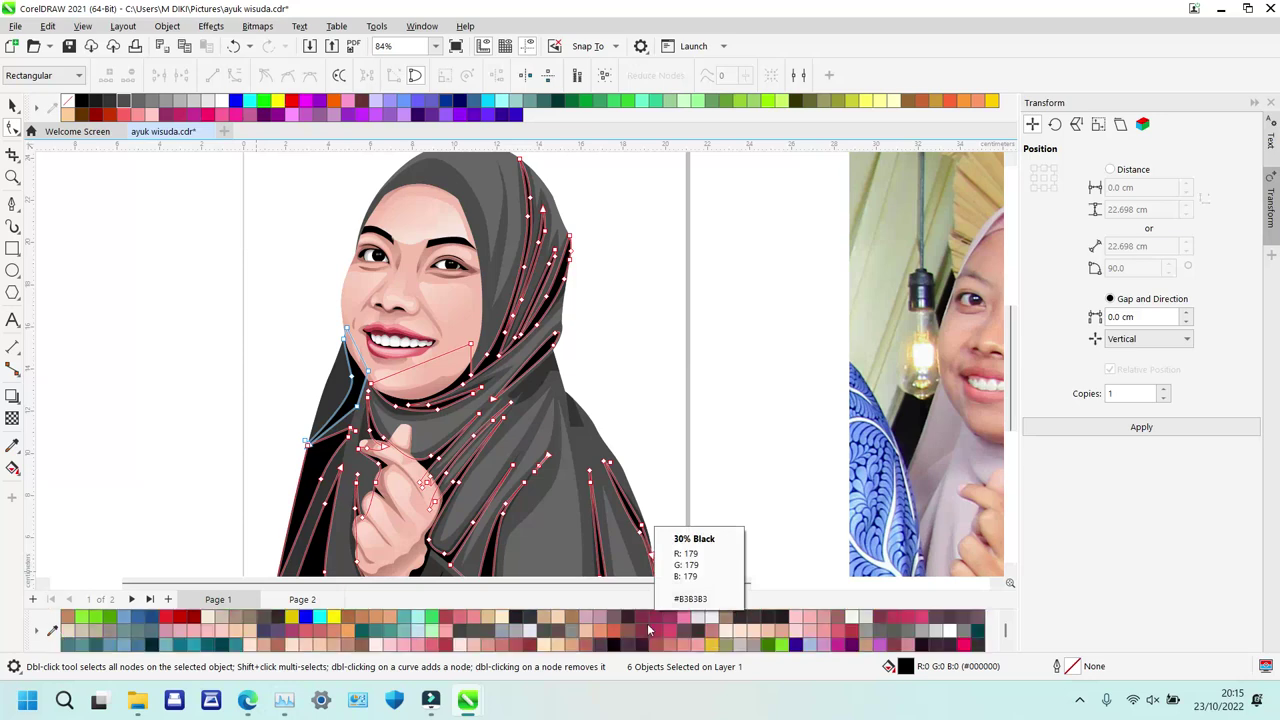
pyautogui.scroll(-1, 448, 618)
pyautogui.click(449, 628)
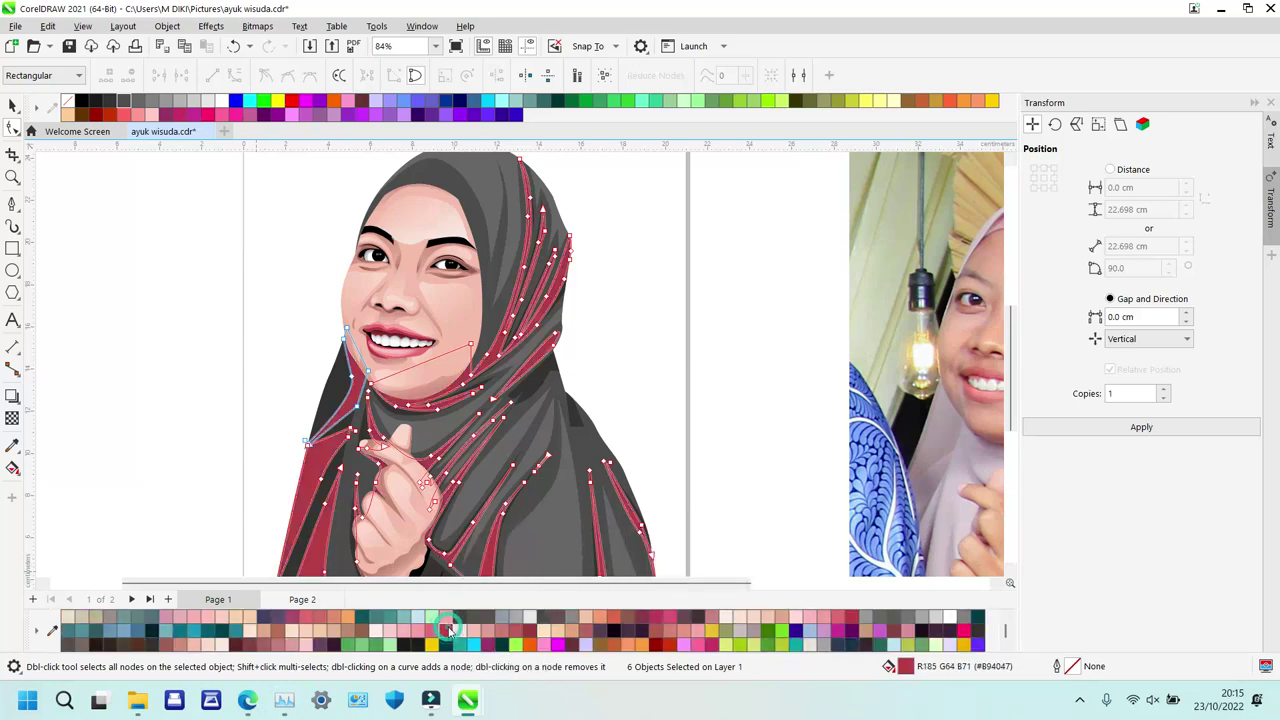
# Select the five #333333 dark grey fold shapes across the hijab's side, neck and chest and recolor them a medium rose red.
pyautogui.click(340, 377)
pyautogui.keyDown('shift'); pyautogui.click(450, 189); pyautogui.keyUp('shift')
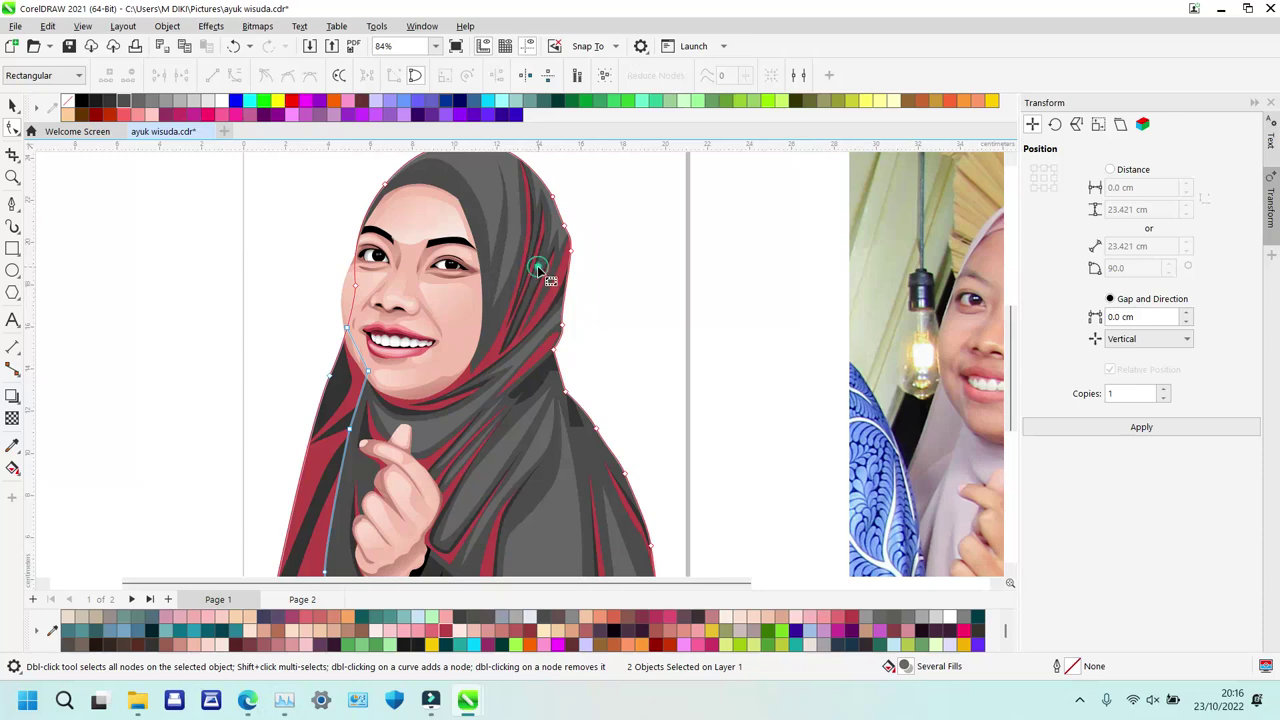
pyautogui.click(537, 207)
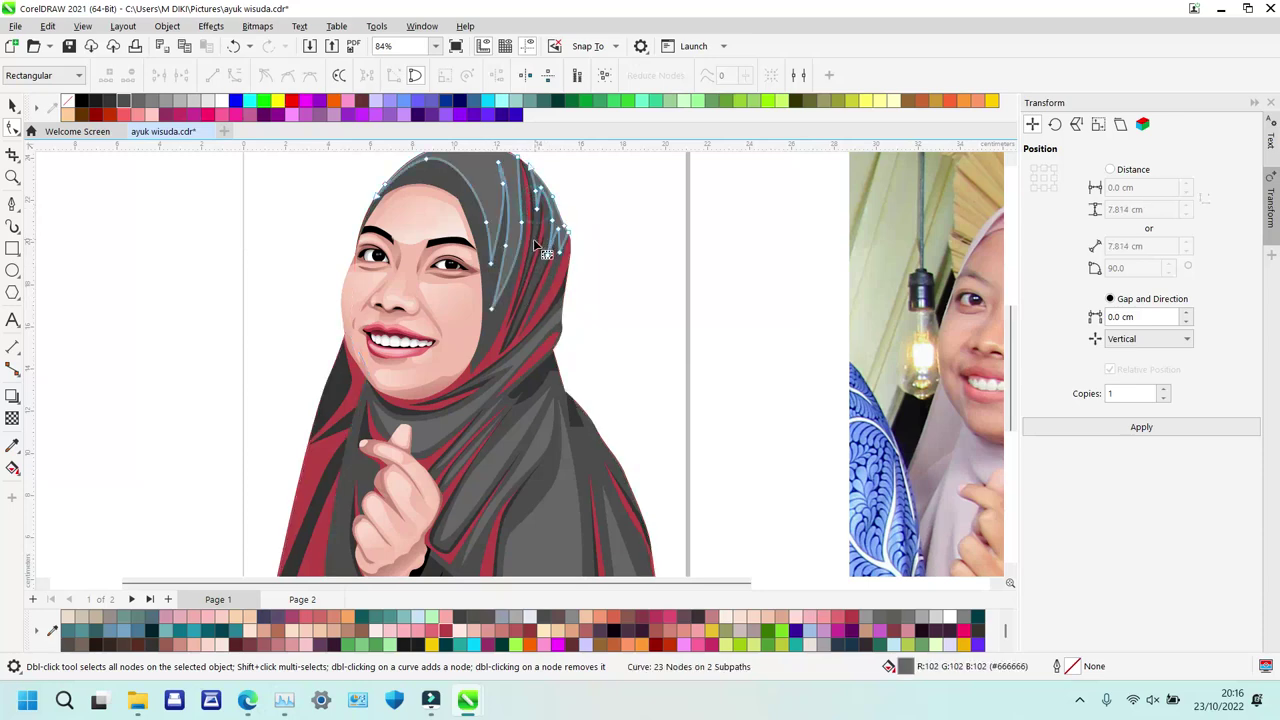
pyautogui.click(488, 382)
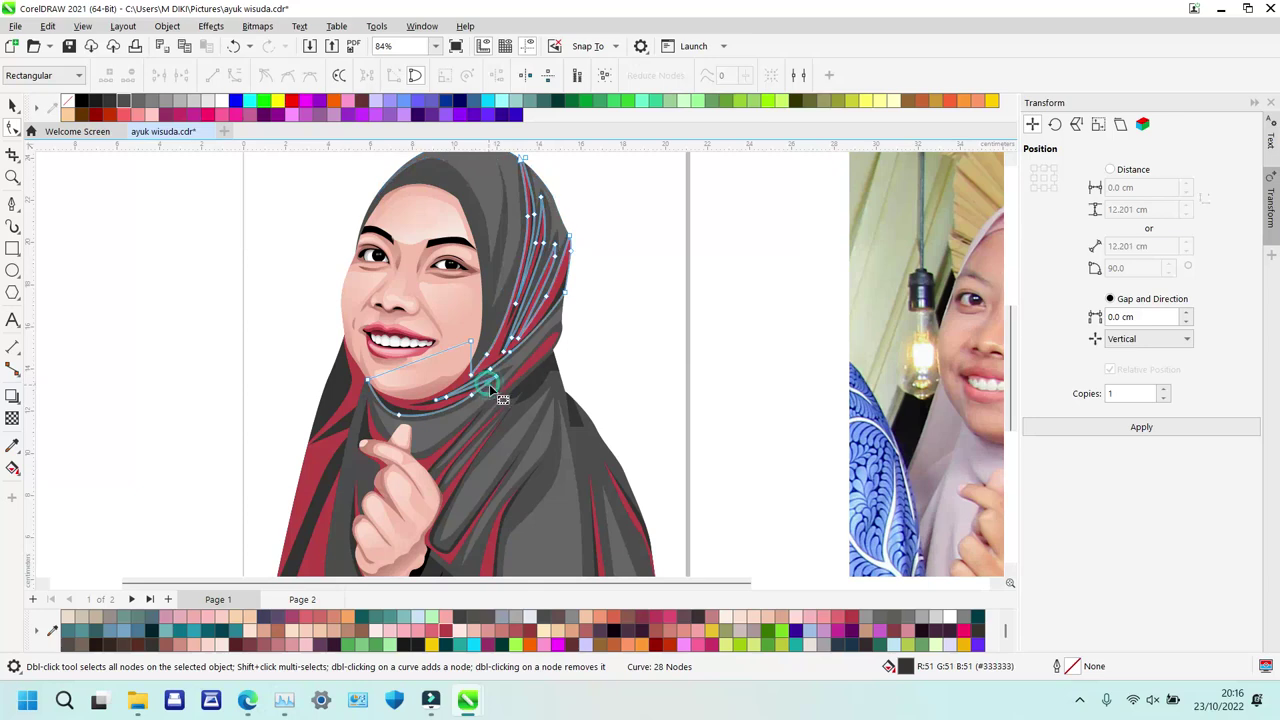
pyautogui.keyDown('shift'); pyautogui.click(541, 381); pyautogui.keyUp('shift')
pyautogui.keyDown('shift'); pyautogui.click(580, 416); pyautogui.keyUp('shift')
pyautogui.keyDown('shift'); pyautogui.click(440, 527); pyautogui.keyUp('shift')
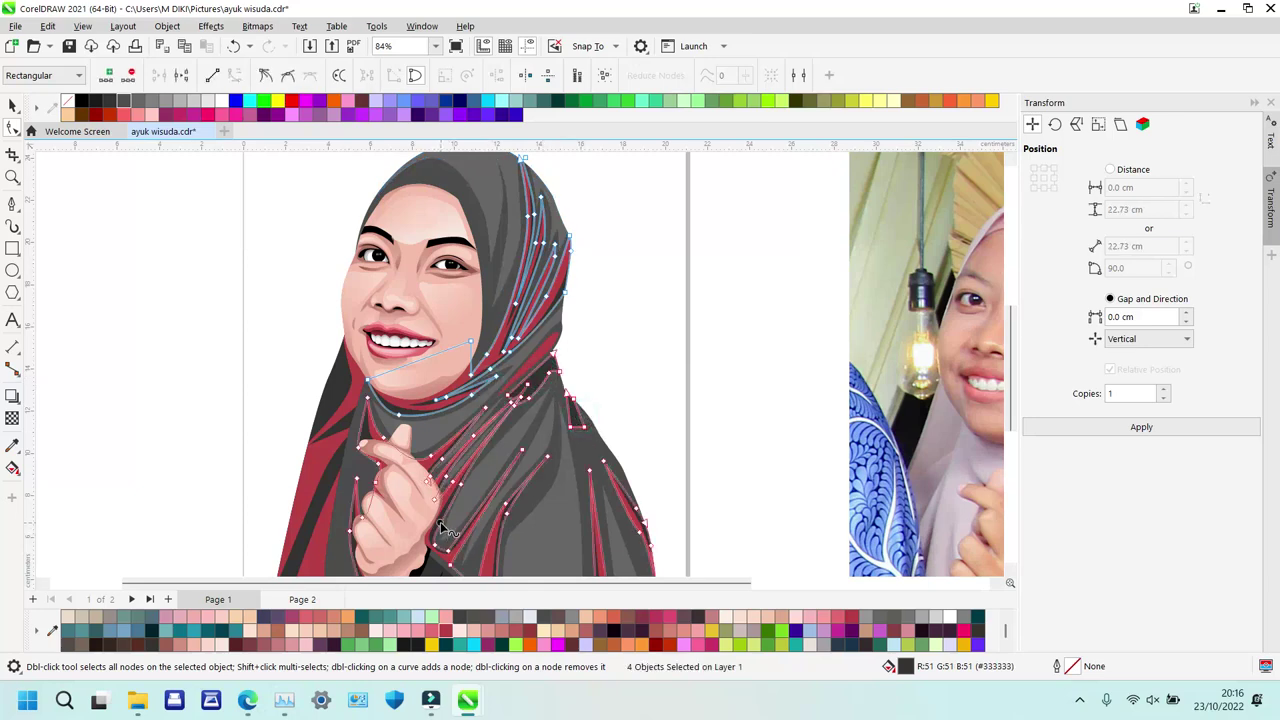
pyautogui.keyDown('shift'); pyautogui.click(340, 390); pyautogui.keyUp('shift')
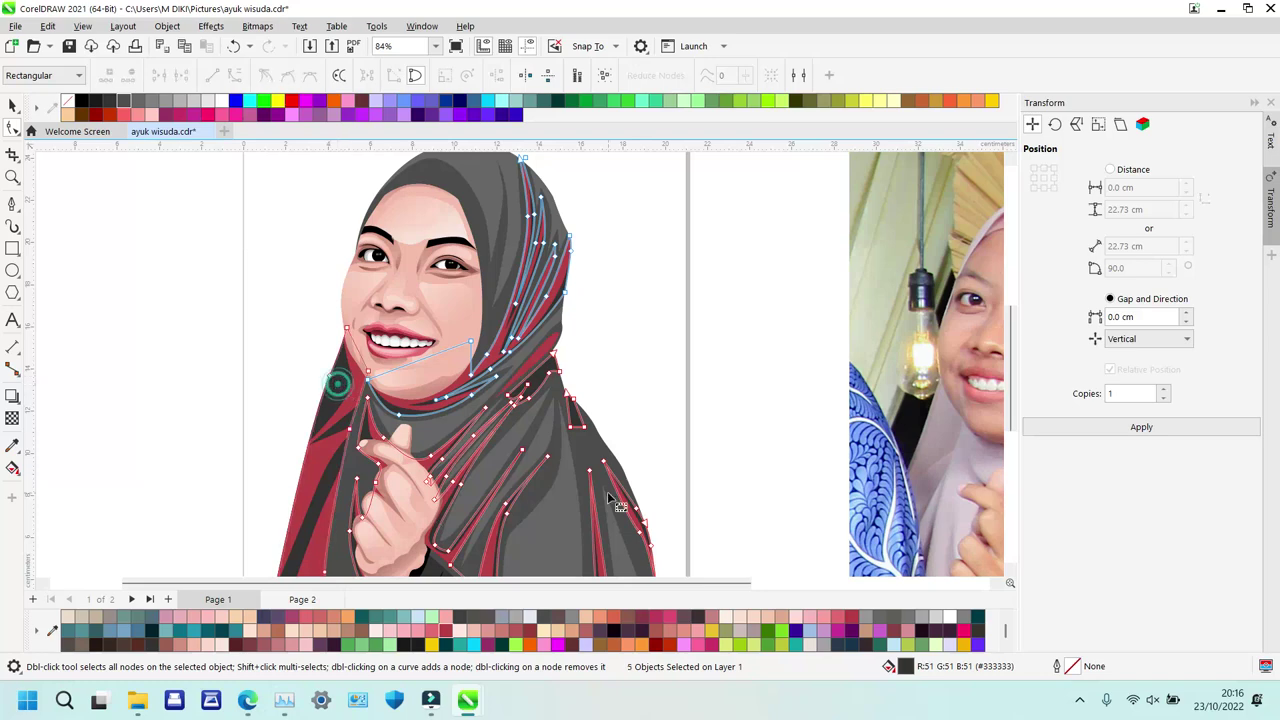
pyautogui.scroll(-3, 612, 502)
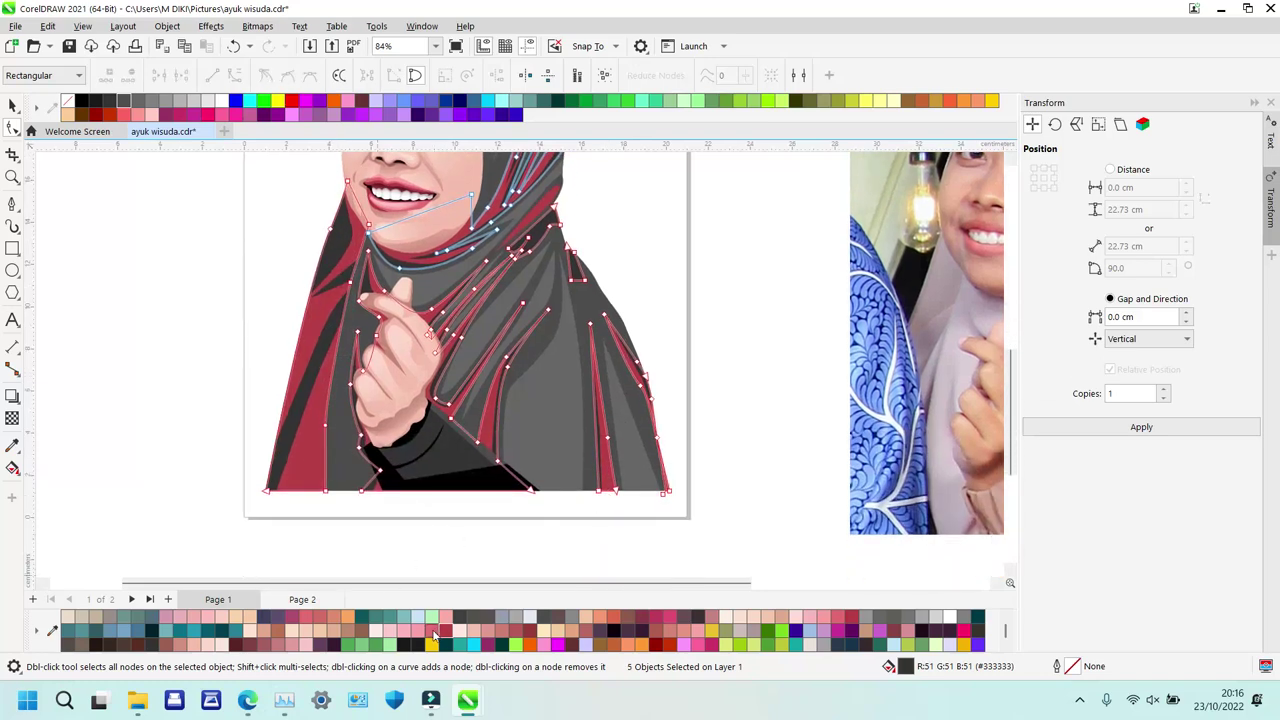
pyautogui.click(433, 631)
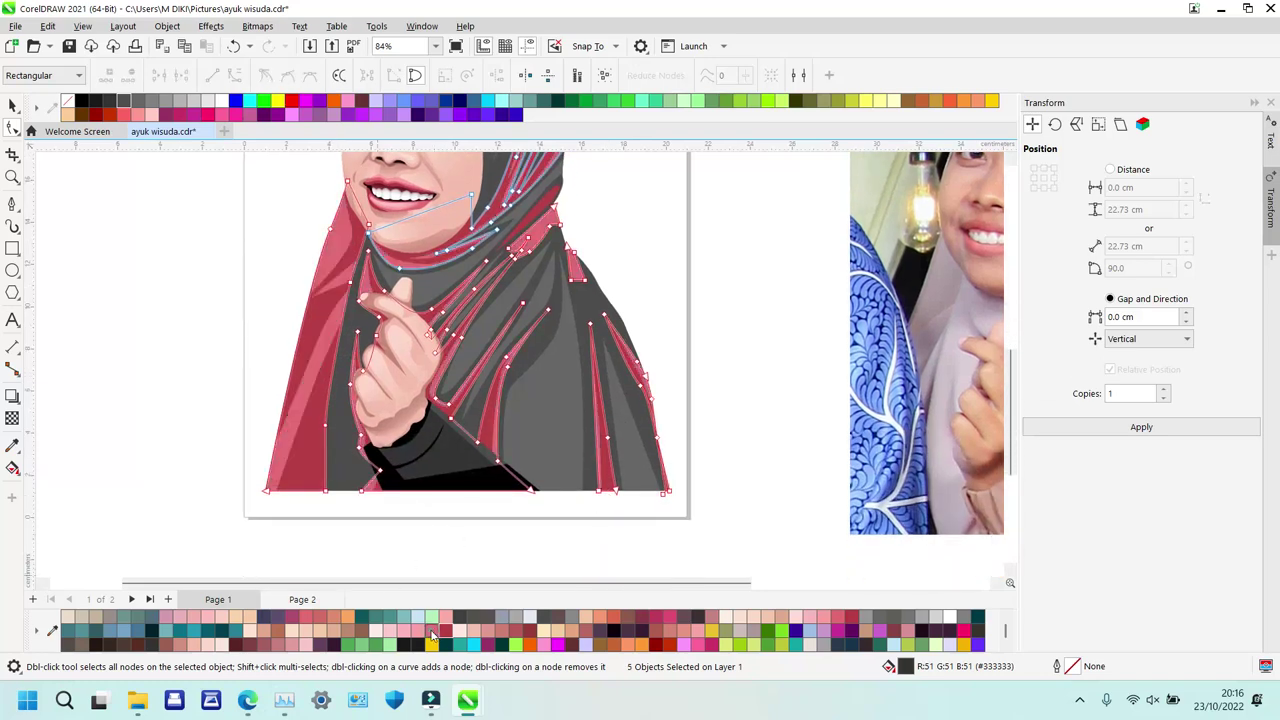
# Fill the hijab's base shape with pink R250 G159 B166 (#FA9FA6).
pyautogui.click(533, 393)
pyautogui.click(522, 354)
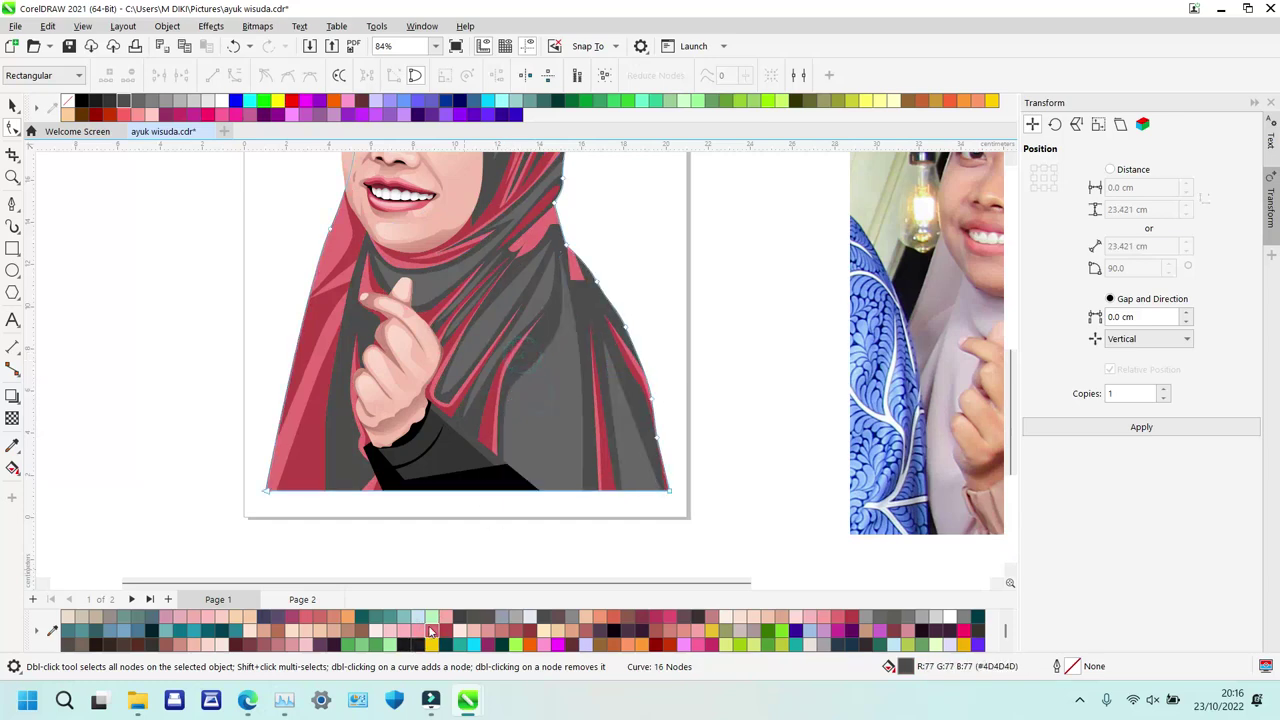
pyautogui.click(418, 632)
# Select the seven grey highlight shapes on the hijab's neck, chest and head and fill them with light pink R253 G203 B206 (#FDCBCE).
pyautogui.click(448, 286)
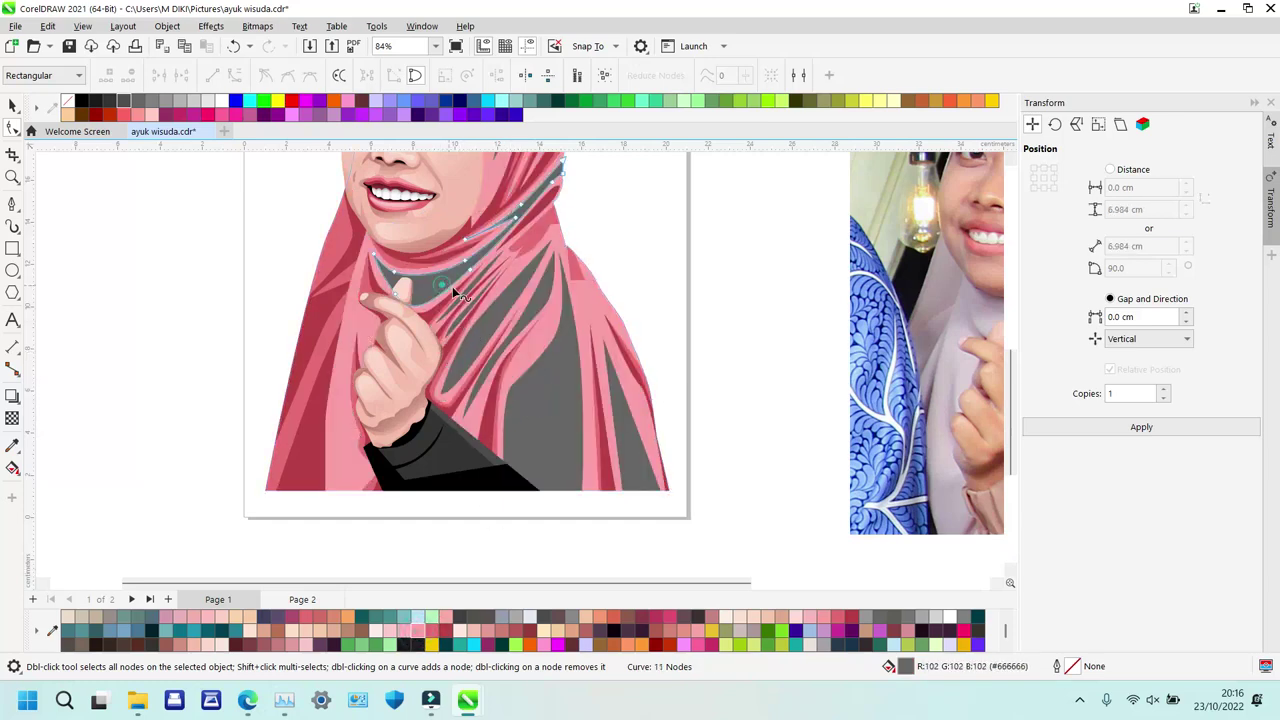
pyautogui.keyDown('shift'); pyautogui.click(469, 293); pyautogui.keyUp('shift')
pyautogui.keyDown('shift'); pyautogui.click(468, 307); pyautogui.keyUp('shift')
pyautogui.keyDown('shift'); pyautogui.click(497, 332); pyautogui.keyUp('shift')
pyautogui.keyDown('shift'); pyautogui.click(545, 296); pyautogui.keyUp('shift')
pyautogui.keyDown('shift'); pyautogui.click(571, 399); pyautogui.keyUp('shift')
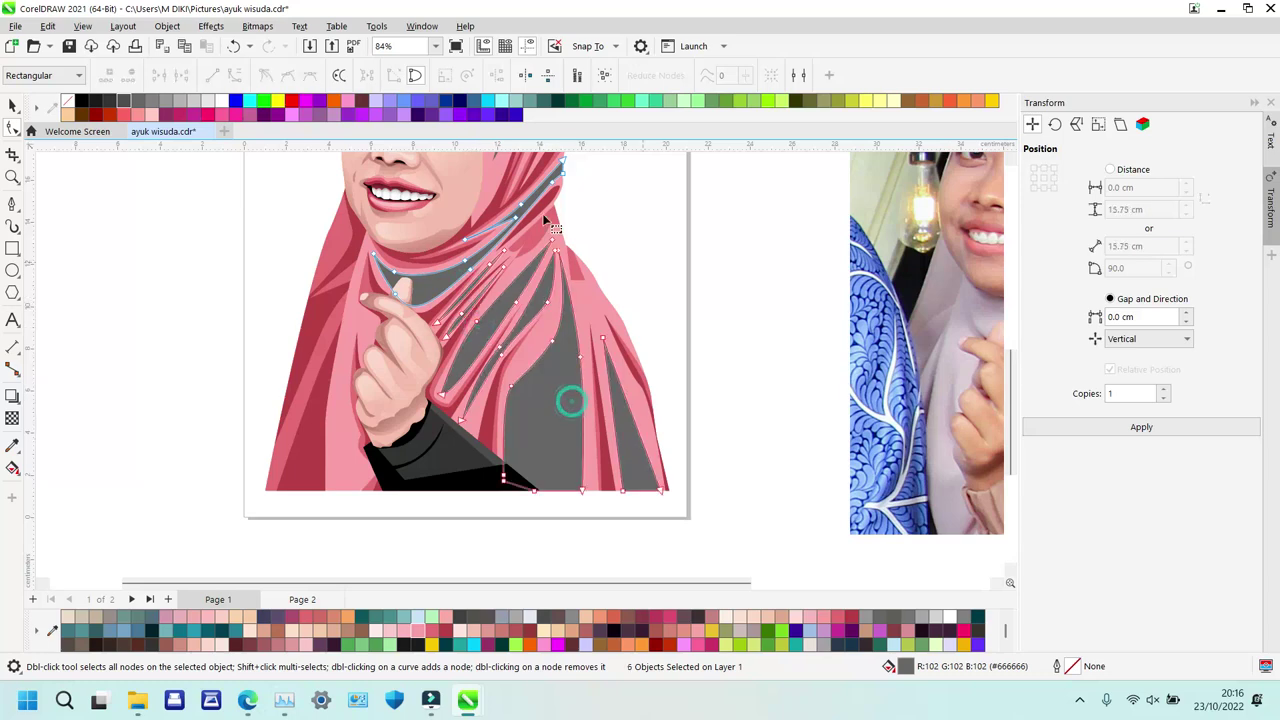
pyautogui.scroll(4, 567, 261)
pyautogui.keyDown('shift'); pyautogui.click(470, 175); pyautogui.keyUp('shift')
pyautogui.click(412, 631)
pyautogui.scroll(-5, 630, 480)
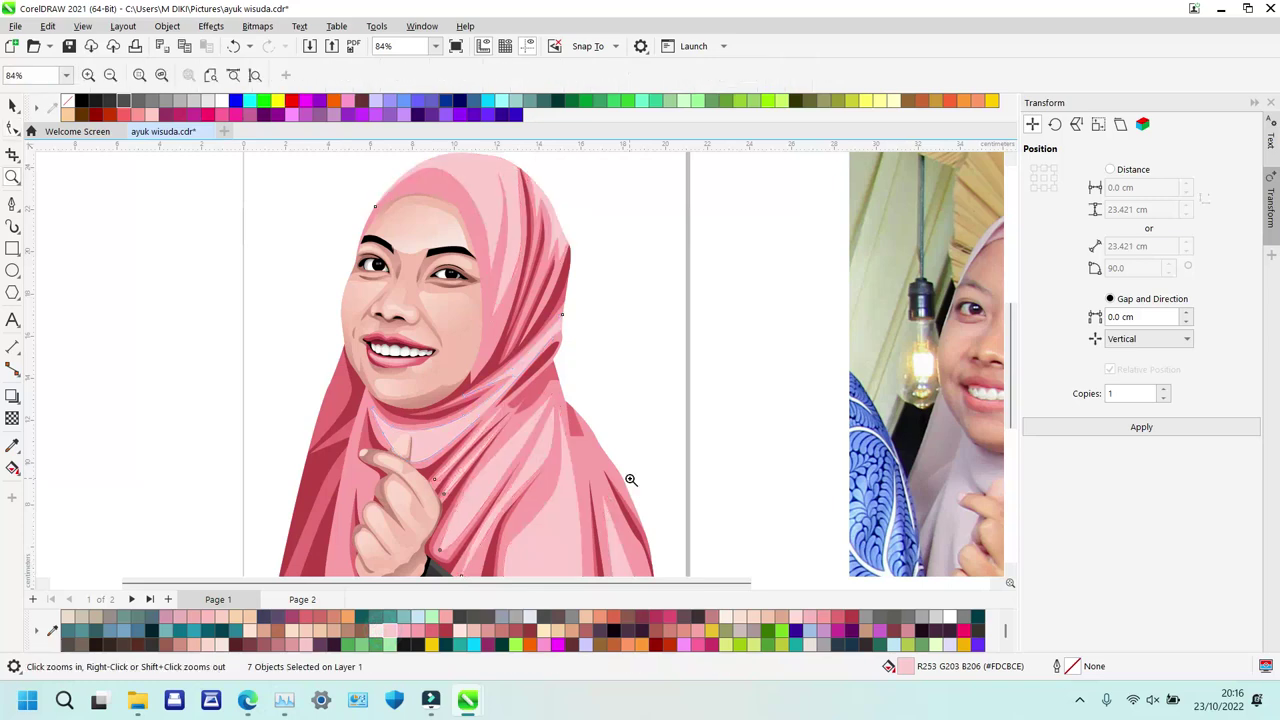
# Inspect the recolored hijab up close around the raised fingers and the top of the head.
pyautogui.press('space')
pyautogui.click(523, 251)
pyautogui.press('z')
pyautogui.moveTo(409, 292); pyautogui.dragTo(563, 452)
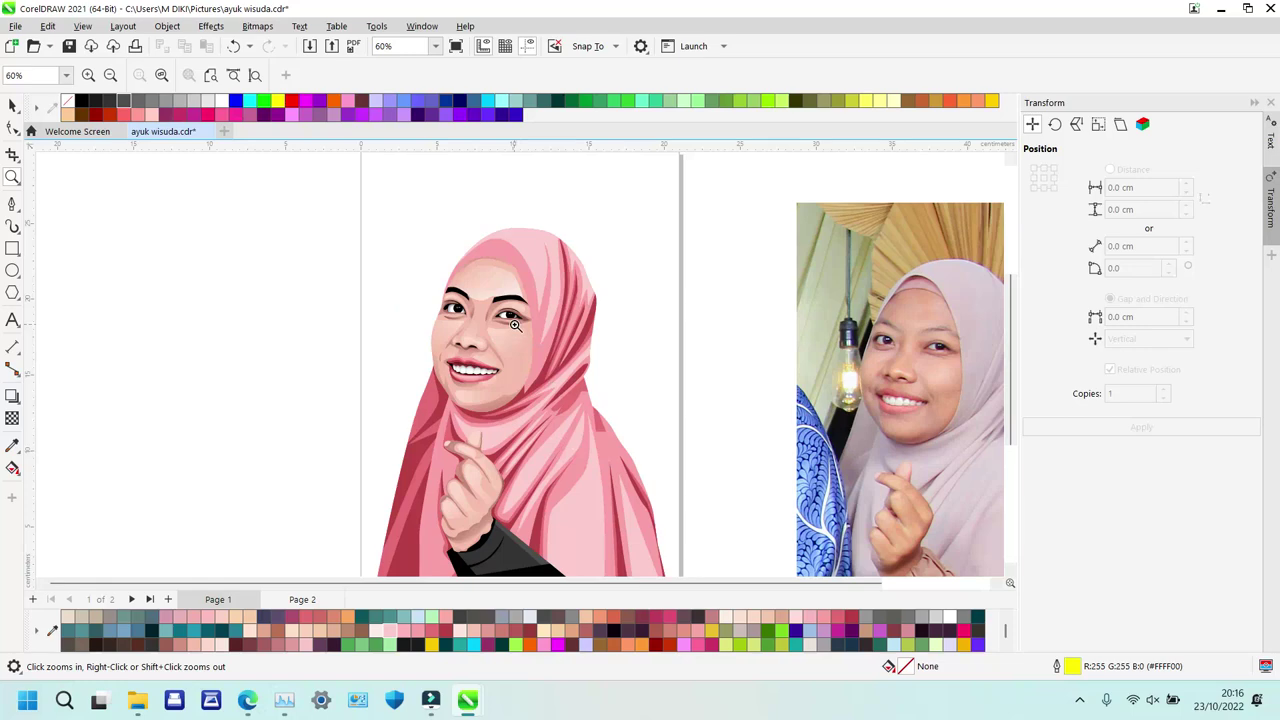
pyautogui.press('space')
pyautogui.press('z')
pyautogui.moveTo(504, 401); pyautogui.dragTo(560, 529)
pyautogui.moveTo(260, 212); pyautogui.dragTo(470, 351)
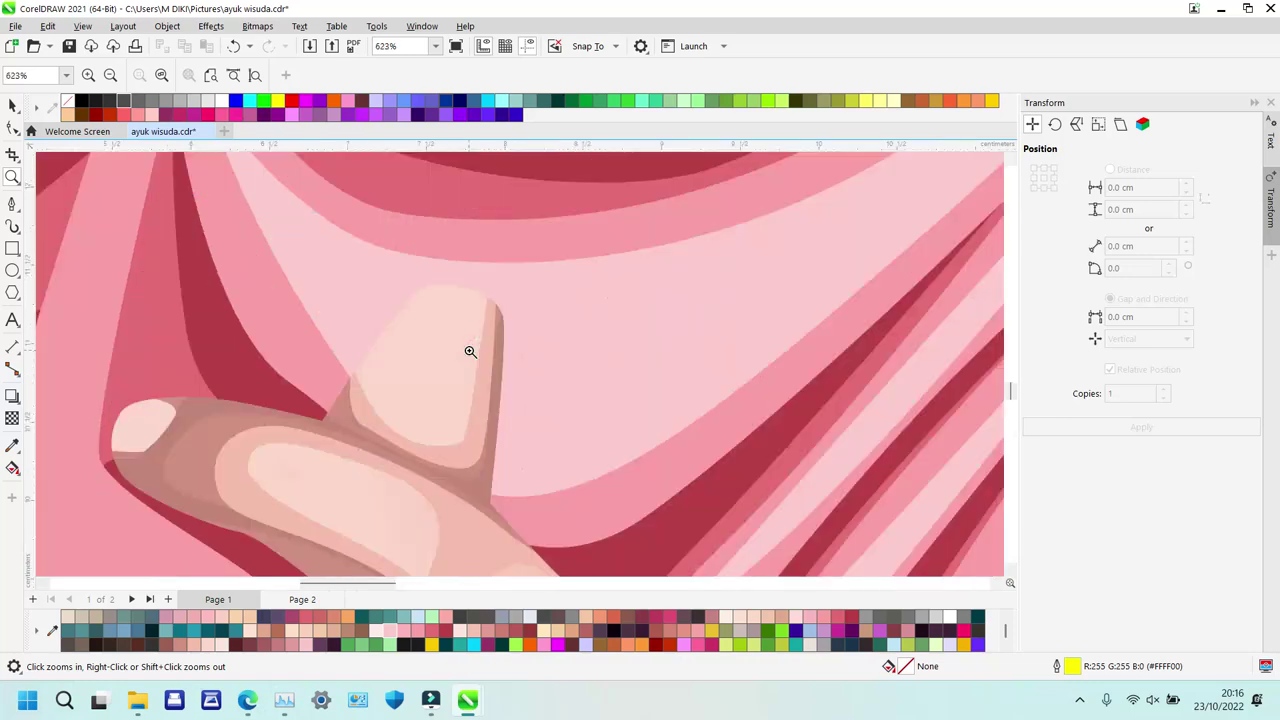
pyautogui.rightClick(398, 306)
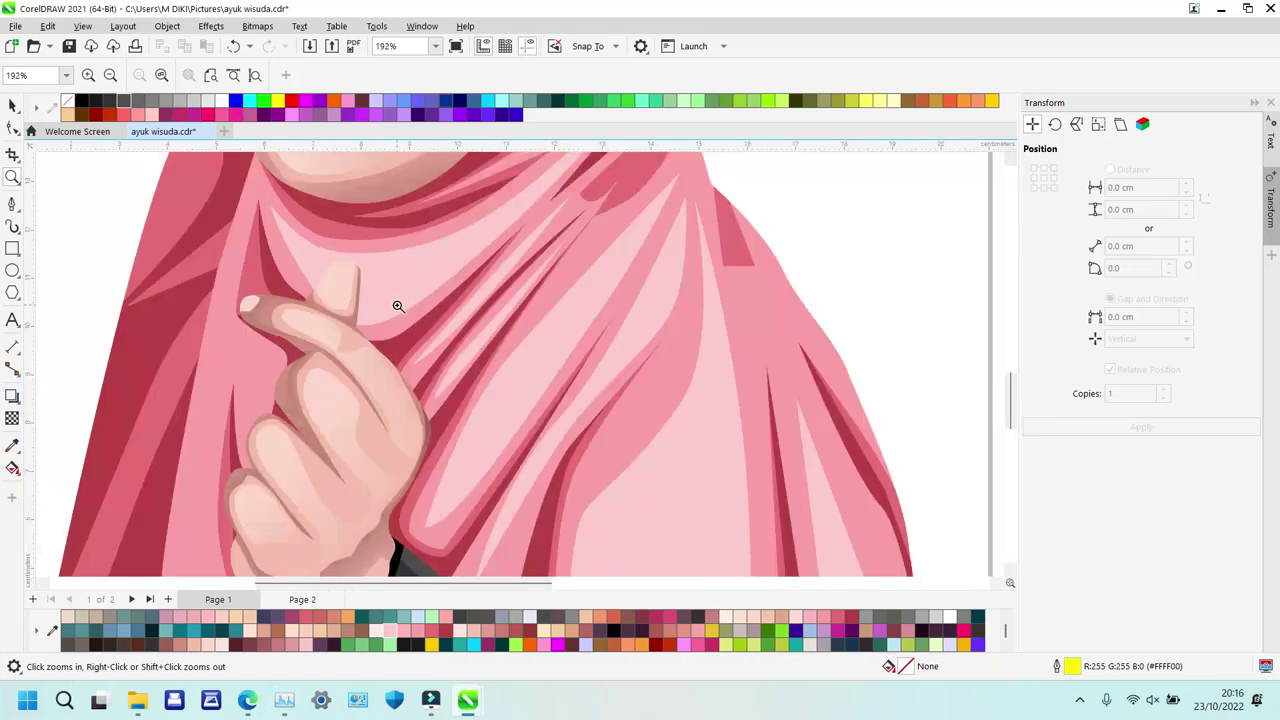
pyautogui.rightClick(398, 306)
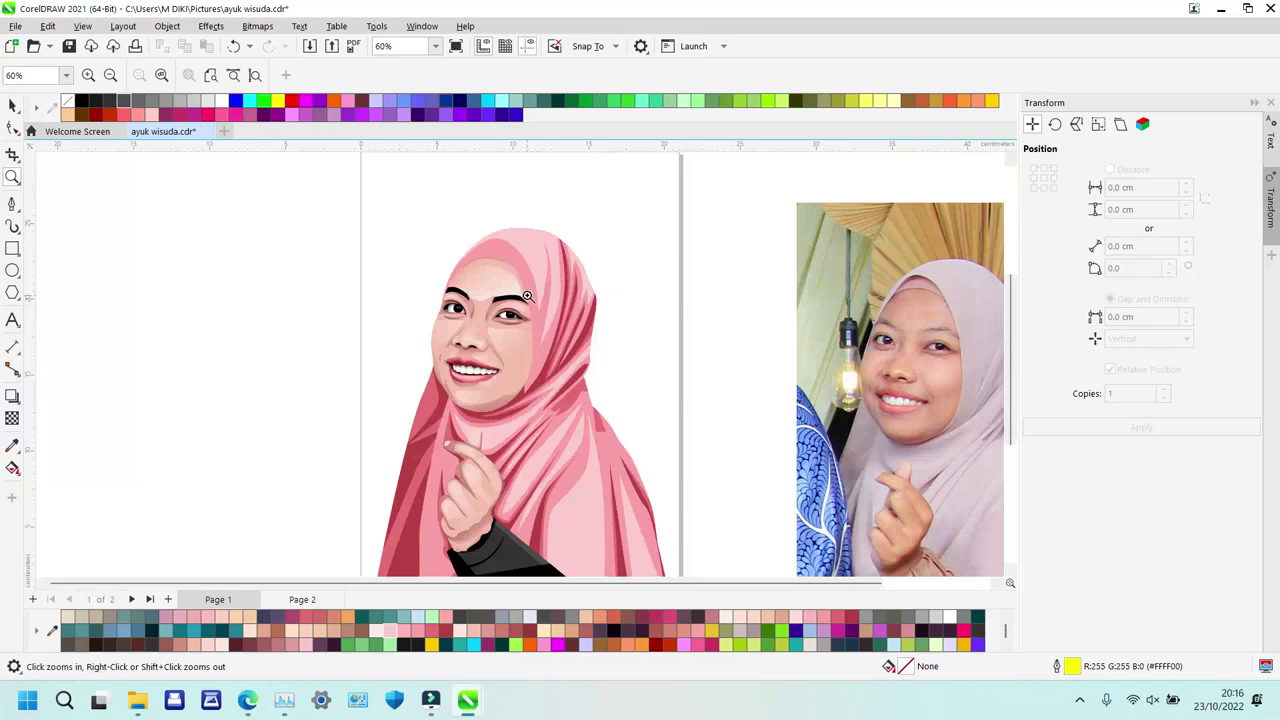
pyautogui.click(457, 219)
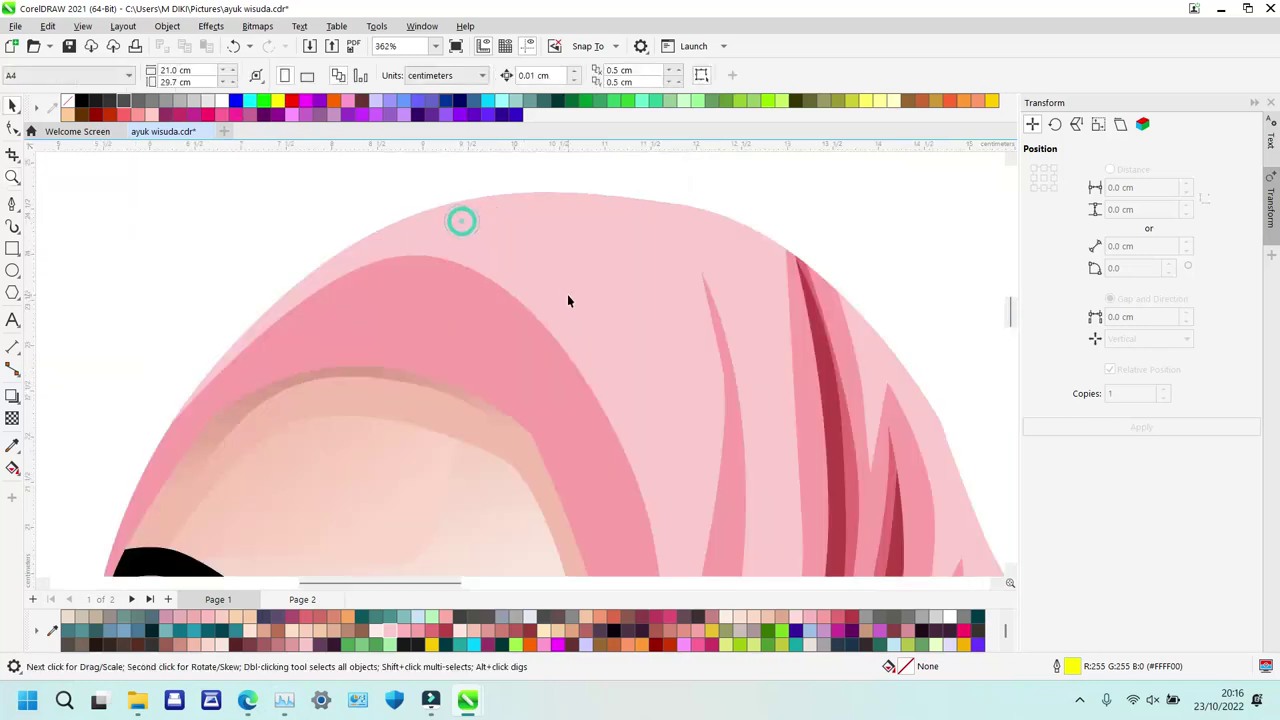
# Make the dark inner-cap shapes above the forehead show in front of the hijab's base shape.
pyautogui.press('space')
pyautogui.click(382, 329)
pyautogui.hotkey('ctrl', 'z')
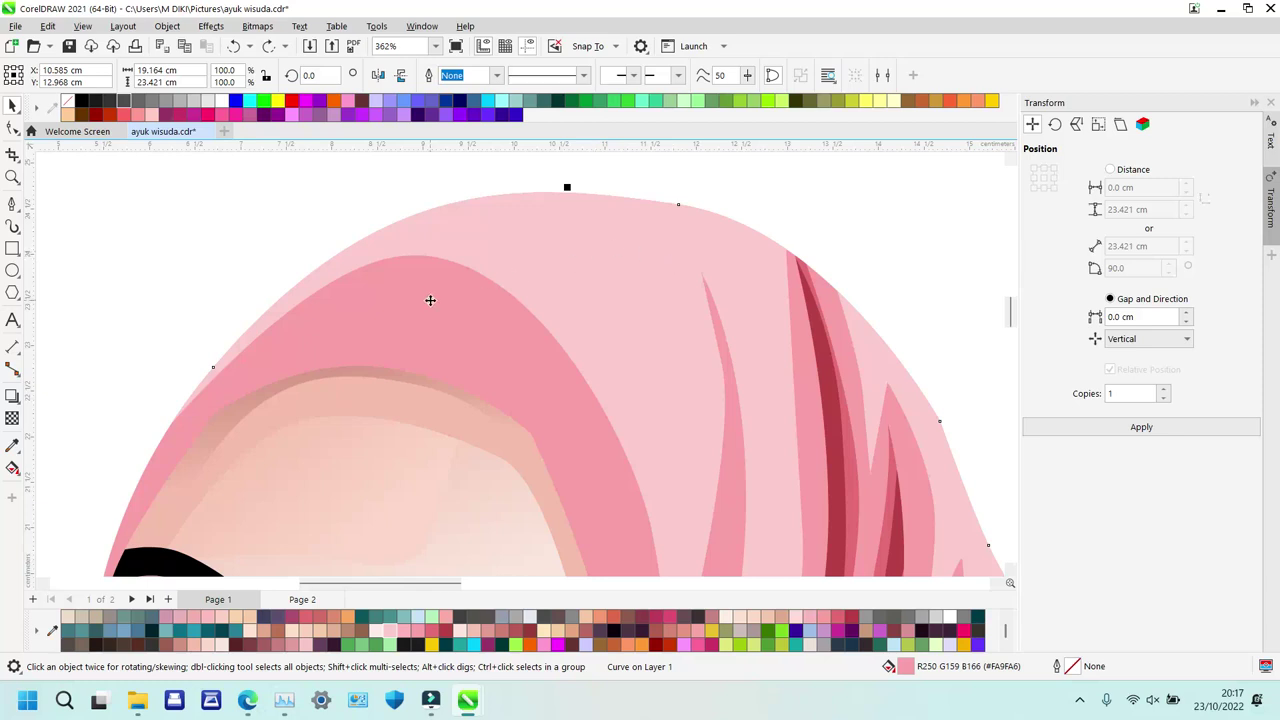
pyautogui.hotkey('ctrl', 'shift', 'z')
pyautogui.press('z')
pyautogui.rightClick(548, 372)
pyautogui.press('space')
pyautogui.click(215, 297)
pyautogui.press('z')
pyautogui.rightClick(531, 355)
pyautogui.moveTo(445, 302); pyautogui.dragTo(549, 388)
pyautogui.moveTo(309, 234); pyautogui.dragTo(584, 368)
# Recolor the inner cap's black shape dark maroon and its dark grey highlight R193 G60 B91 (#C13C5B).
pyautogui.press('space')
pyautogui.click(424, 287)
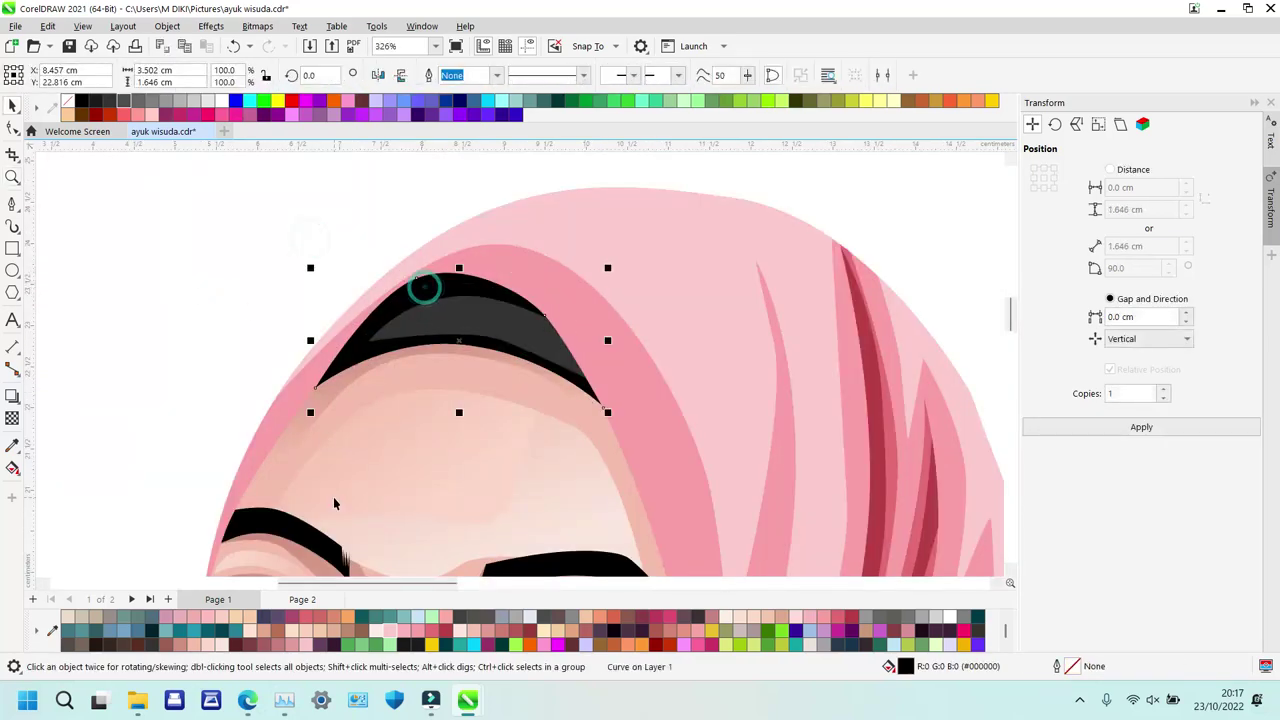
pyautogui.click(637, 617)
pyautogui.click(505, 322)
pyautogui.click(664, 617)
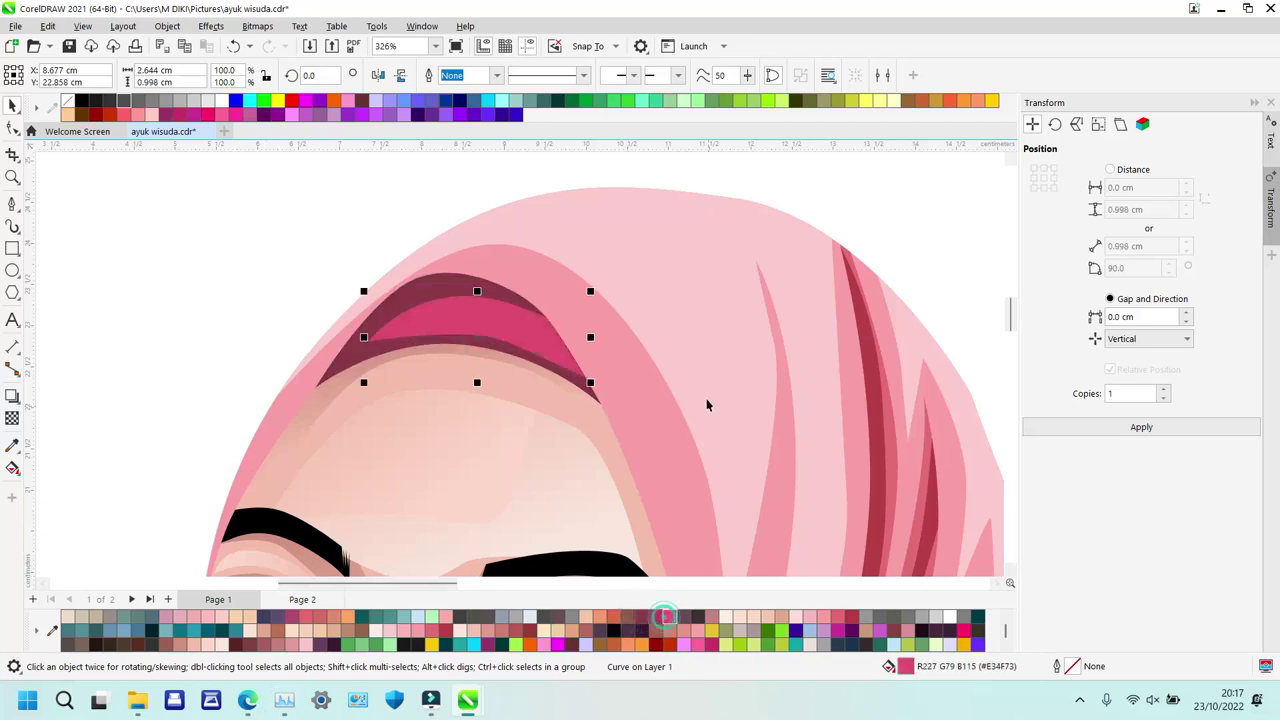
pyautogui.click(657, 617)
# Review the whole colored illustration beside the reference photo.
pyautogui.press('z')
pyautogui.rightClick(650, 324)
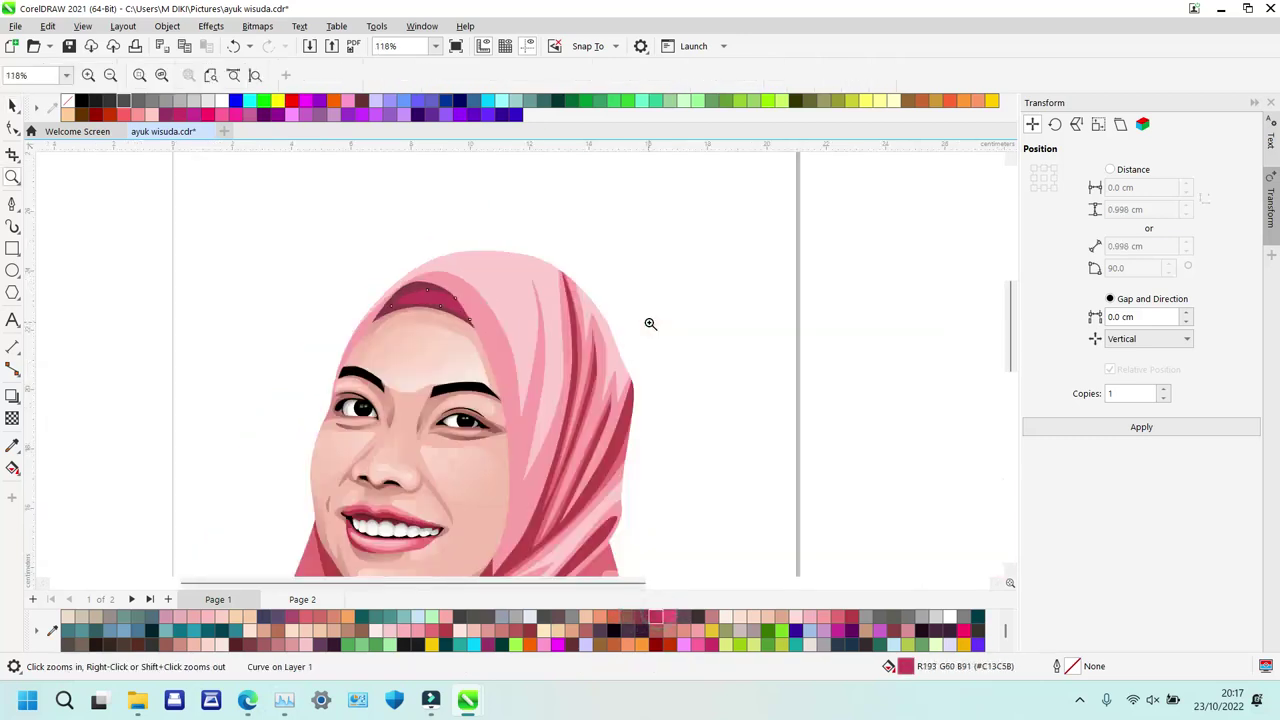
pyautogui.rightClick(650, 324)
pyautogui.press('space')
pyautogui.click(791, 297)
pyautogui.press('z')
pyautogui.moveTo(405, 290); pyautogui.dragTo(566, 438)
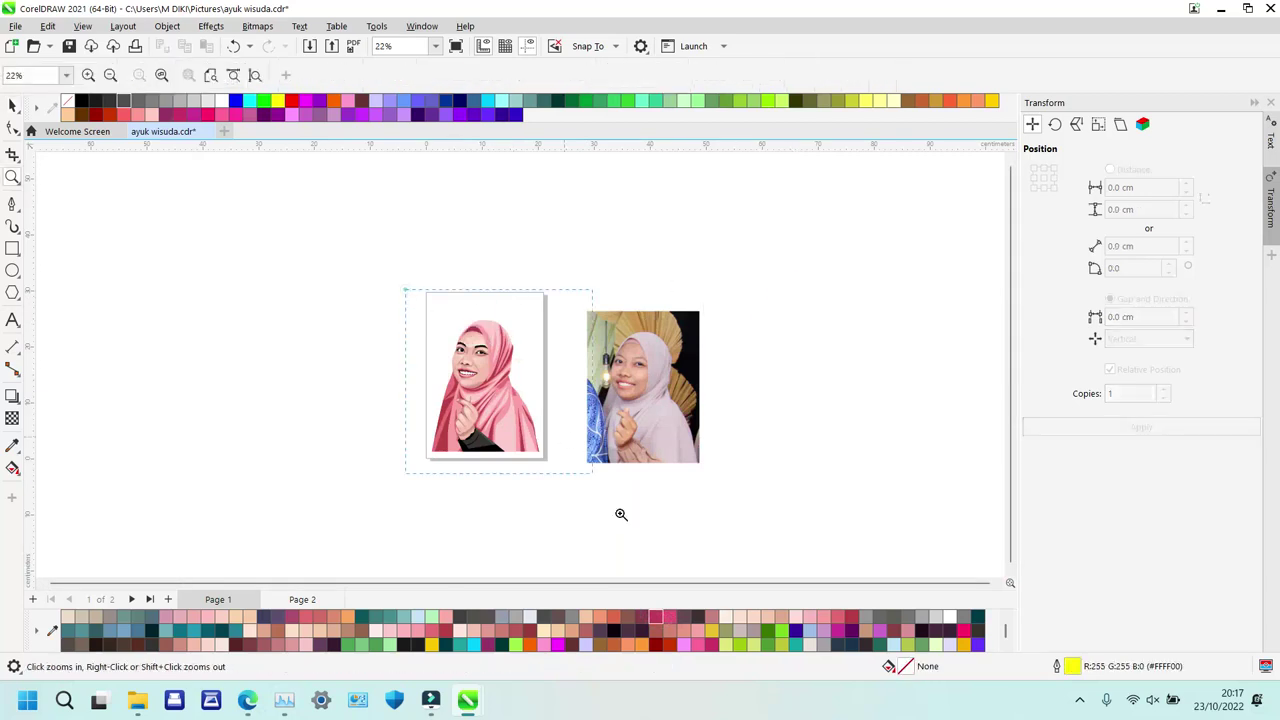
pyautogui.click(405, 289)
pyautogui.moveTo(358, 165); pyautogui.dragTo(629, 457)
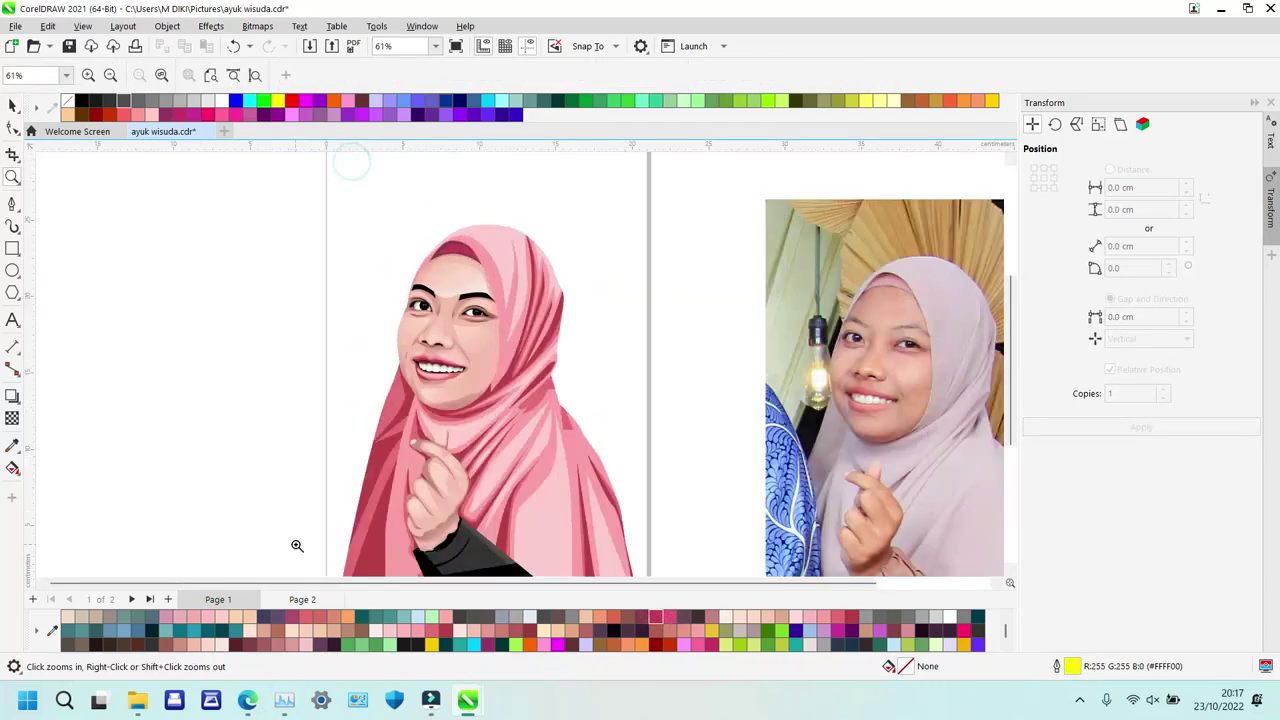
# Switch to the Edge browser and search Google Images for "foto wisuda".
pyautogui.click(248, 701)
pyautogui.click(148, 10)
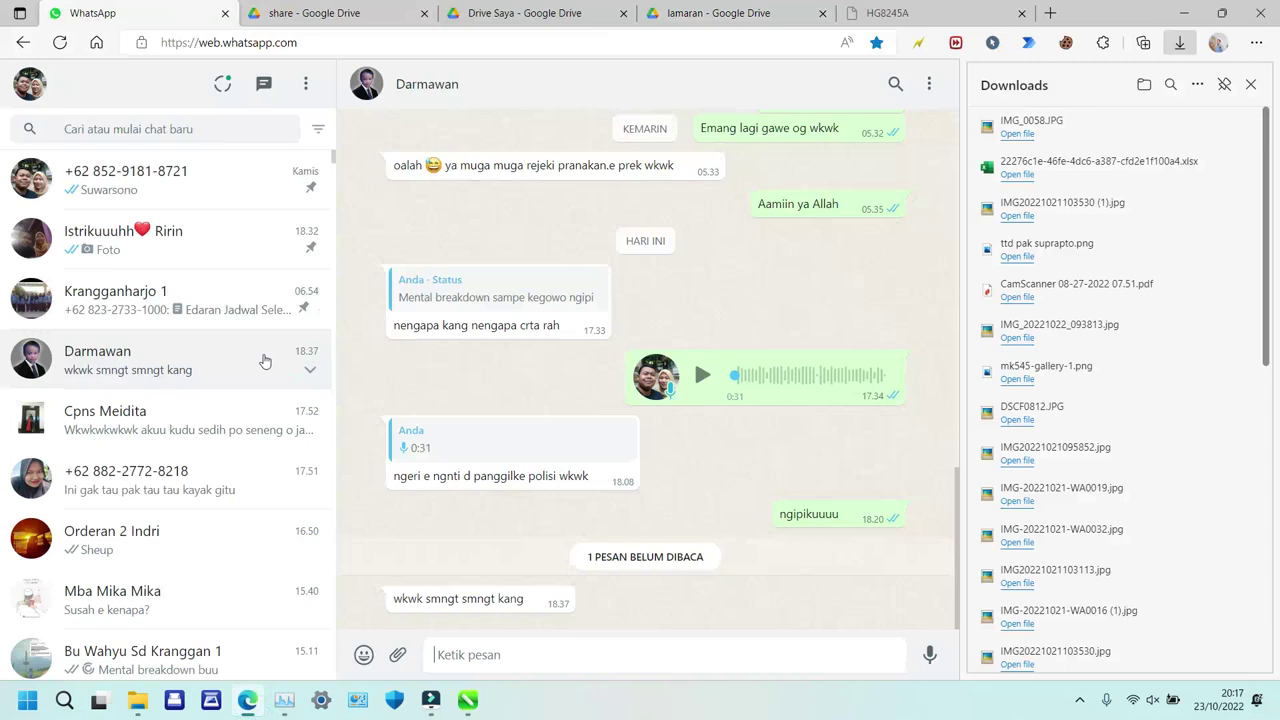
pyautogui.hotkey('ctrl', '3')
pyautogui.hotkey('ctrl', '4')
pyautogui.hotkey('ctrl', '5')
pyautogui.click(387, 42)
pyautogui.write('foto g')
pyautogui.press('BackSpace')
pyautogui.write('wsuda')
pyautogui.press('Return')
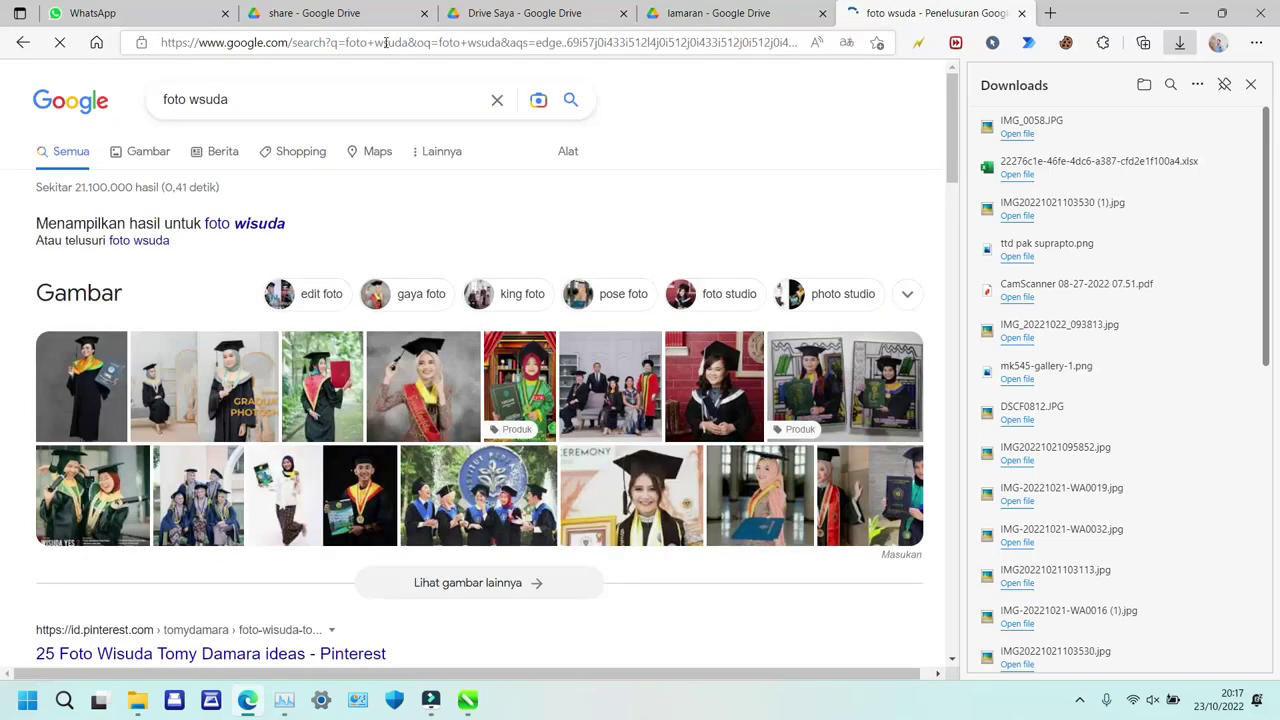
pyautogui.click(148, 151)
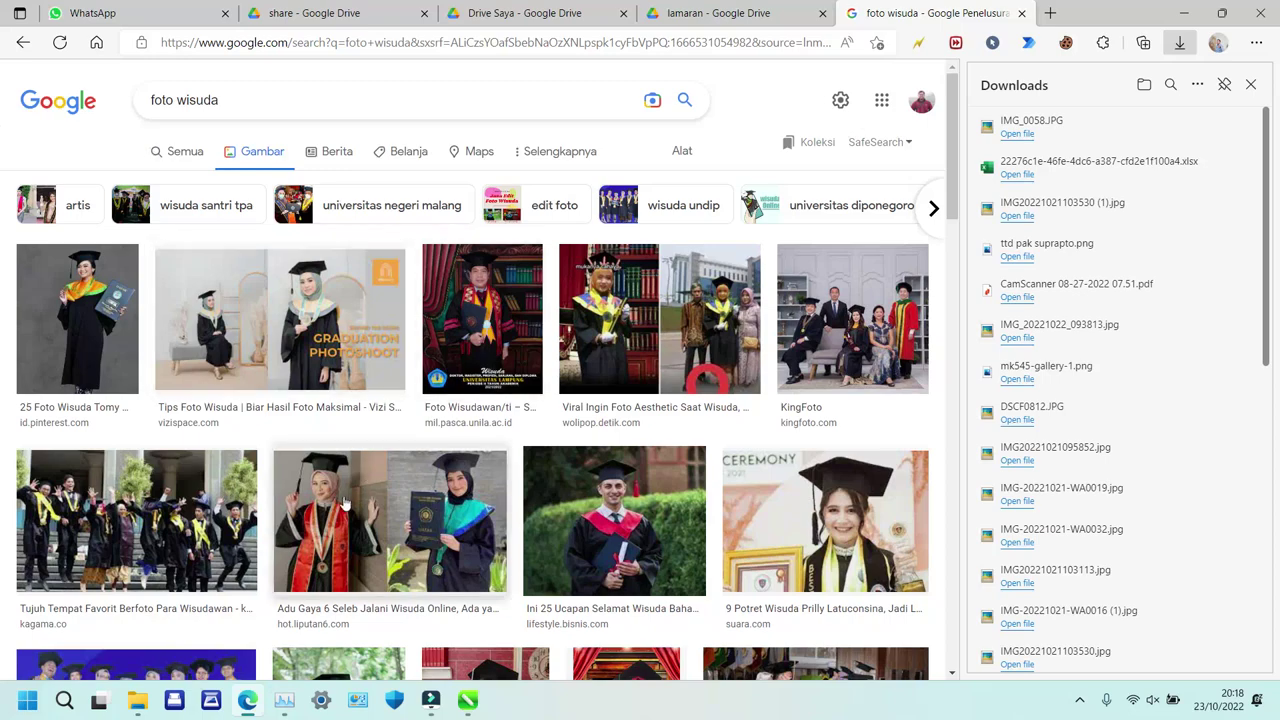
# Browse the graduation photos, previewing the two gowned women and the woman wearing a black cap and red sash.
pyautogui.click(345, 505)
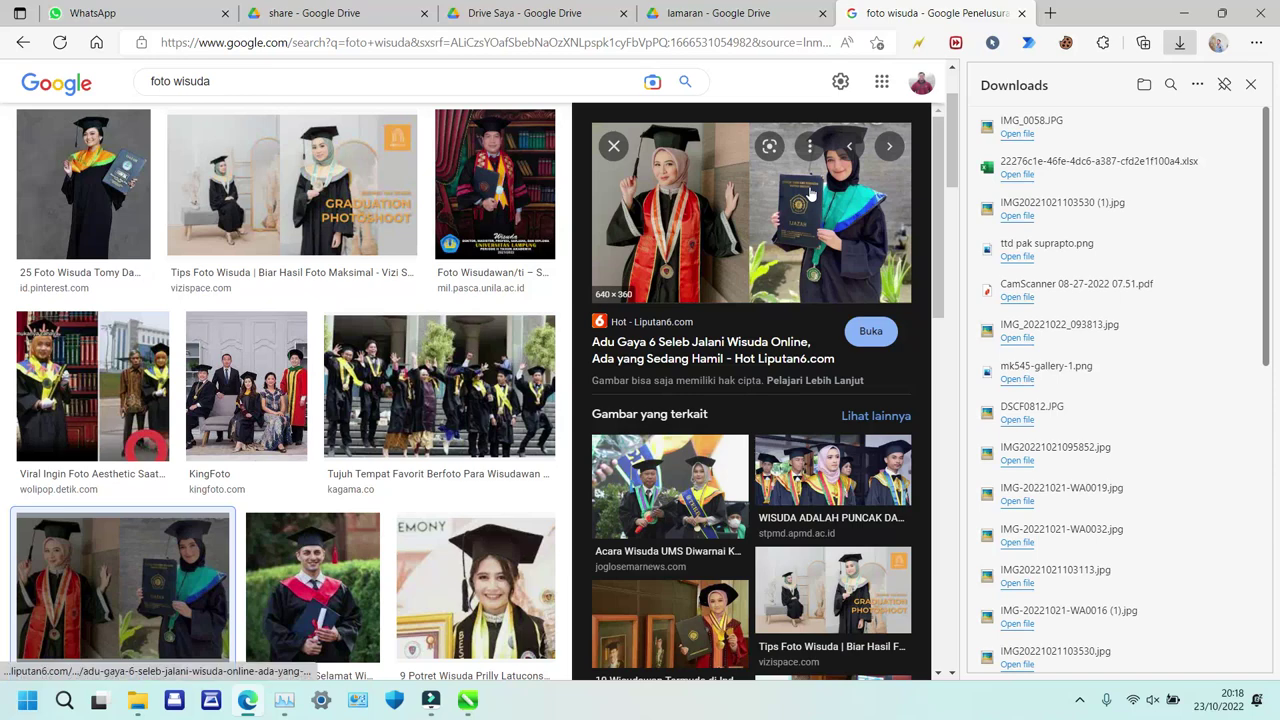
pyautogui.scroll(-2, 811, 193)
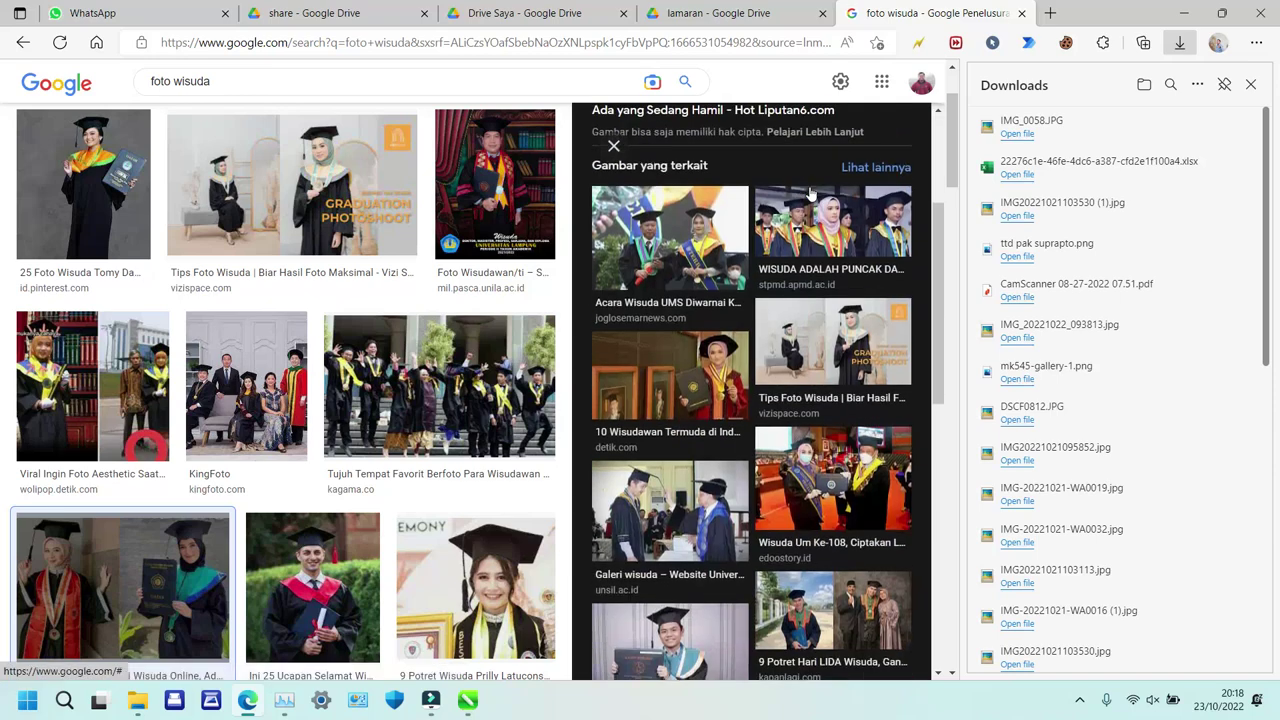
pyautogui.scroll(-2, 365, 462)
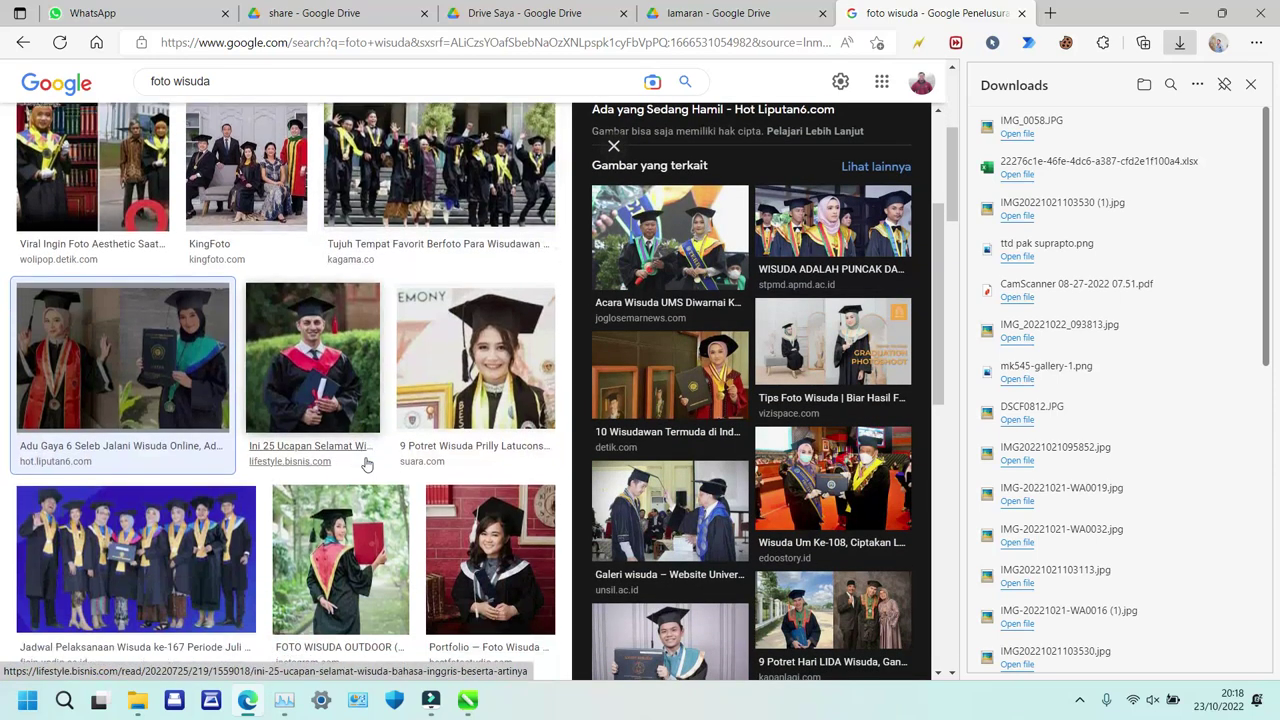
pyautogui.scroll(-6, 365, 462)
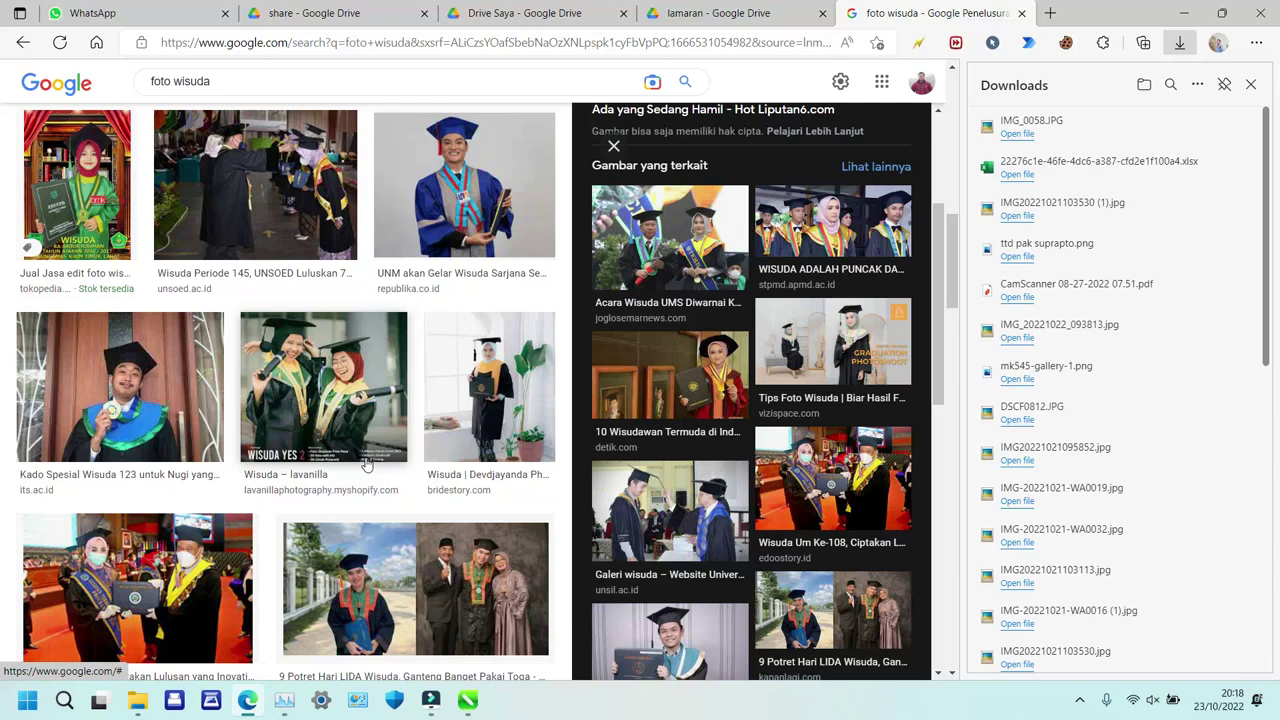
pyautogui.scroll(-1, 348, 340)
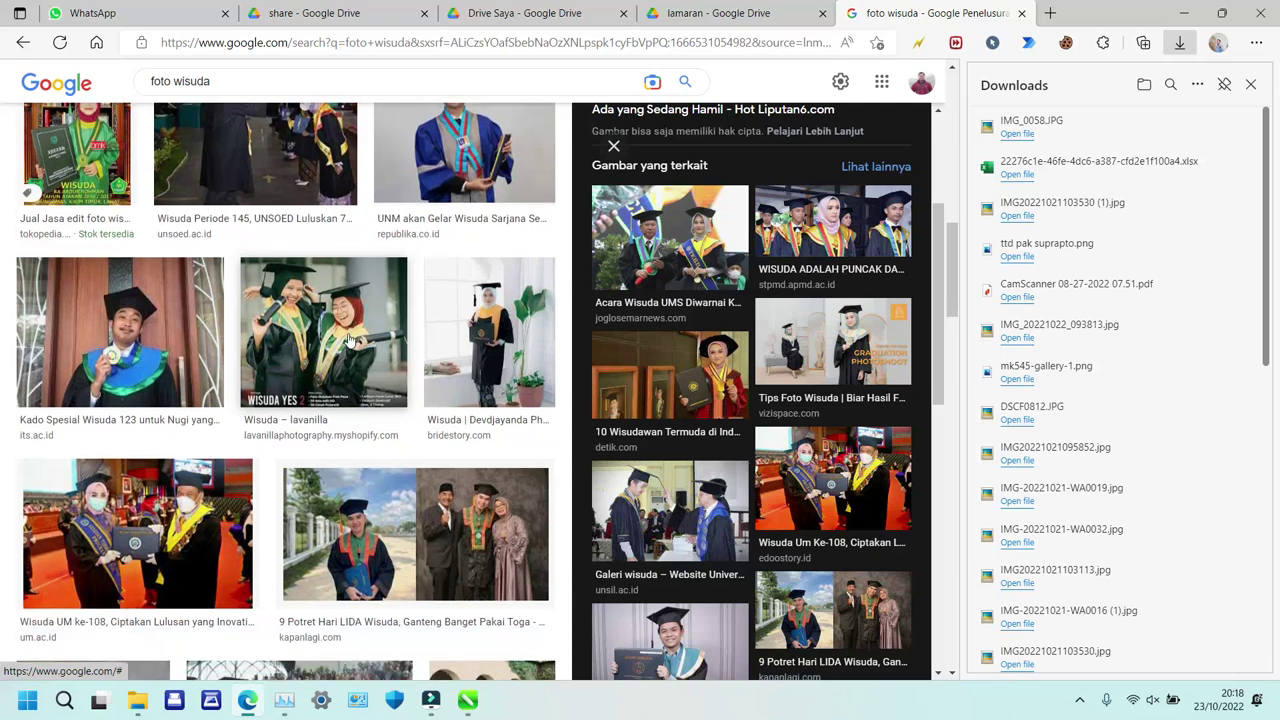
pyautogui.scroll(-2, 348, 340)
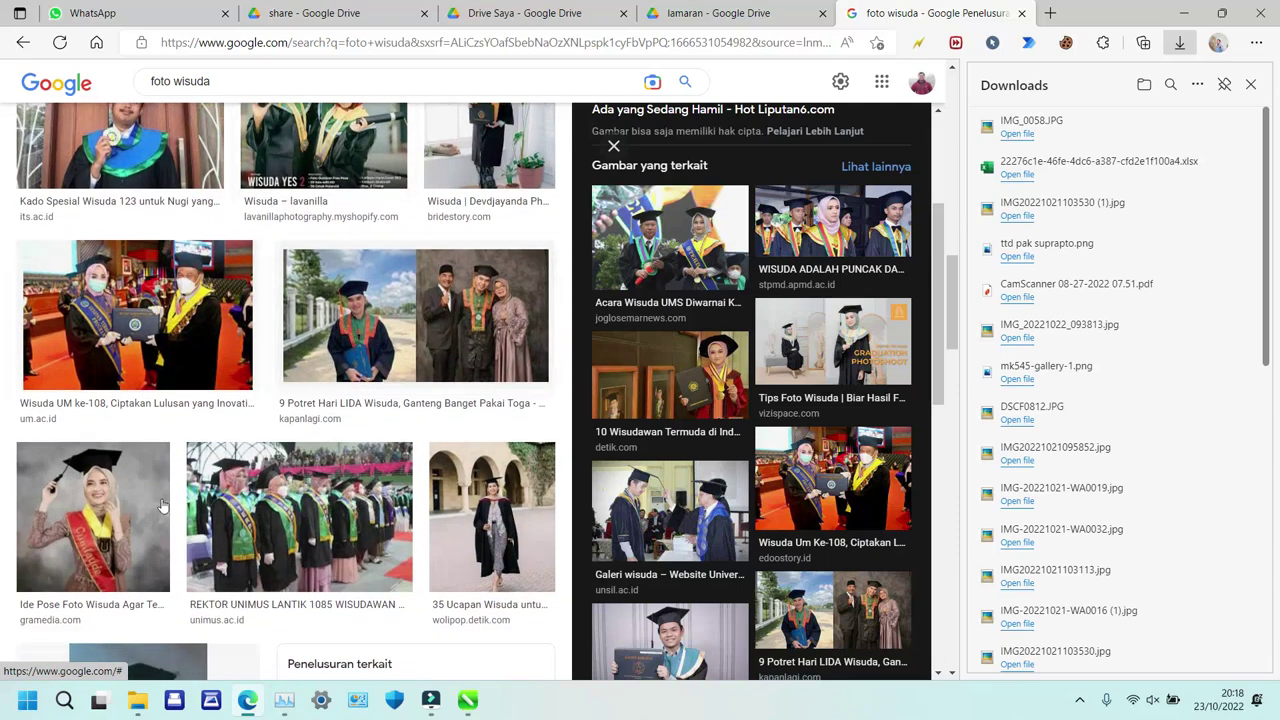
pyautogui.click(163, 505)
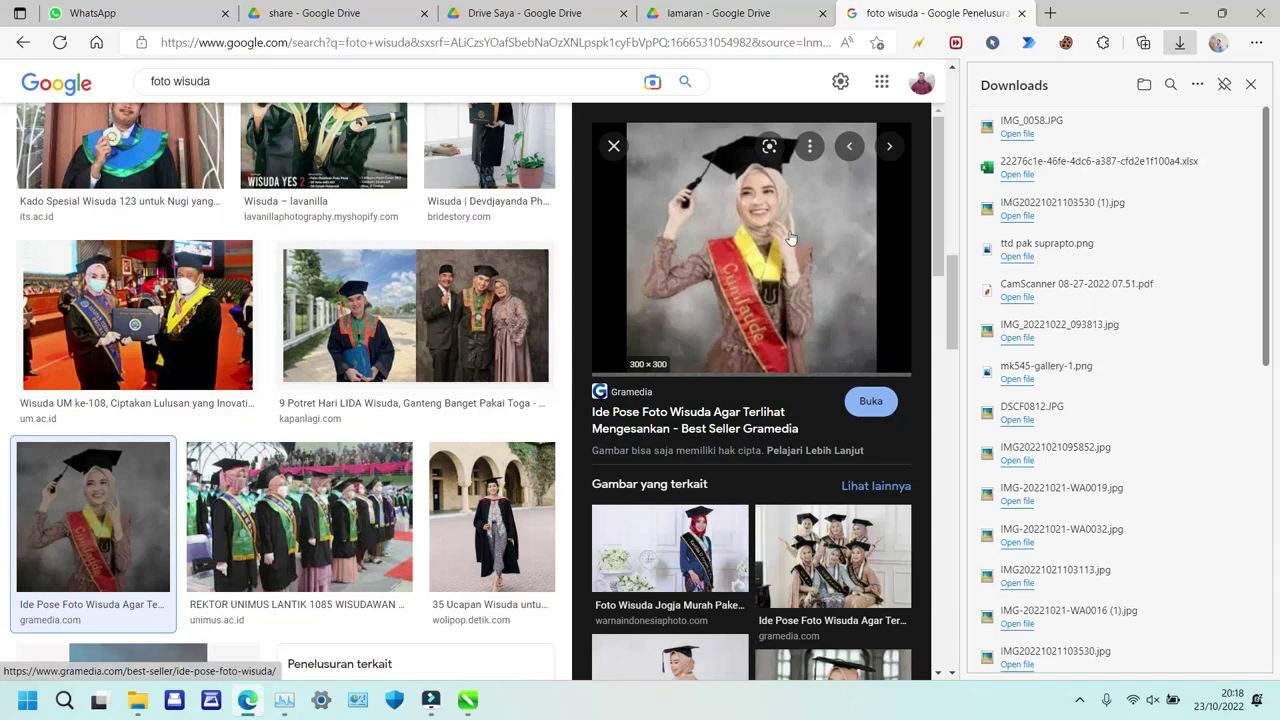
# Search Google Images for "toga wisuda".
pyautogui.scroll(10, 449, 234)
pyautogui.tripleClick(270, 104)
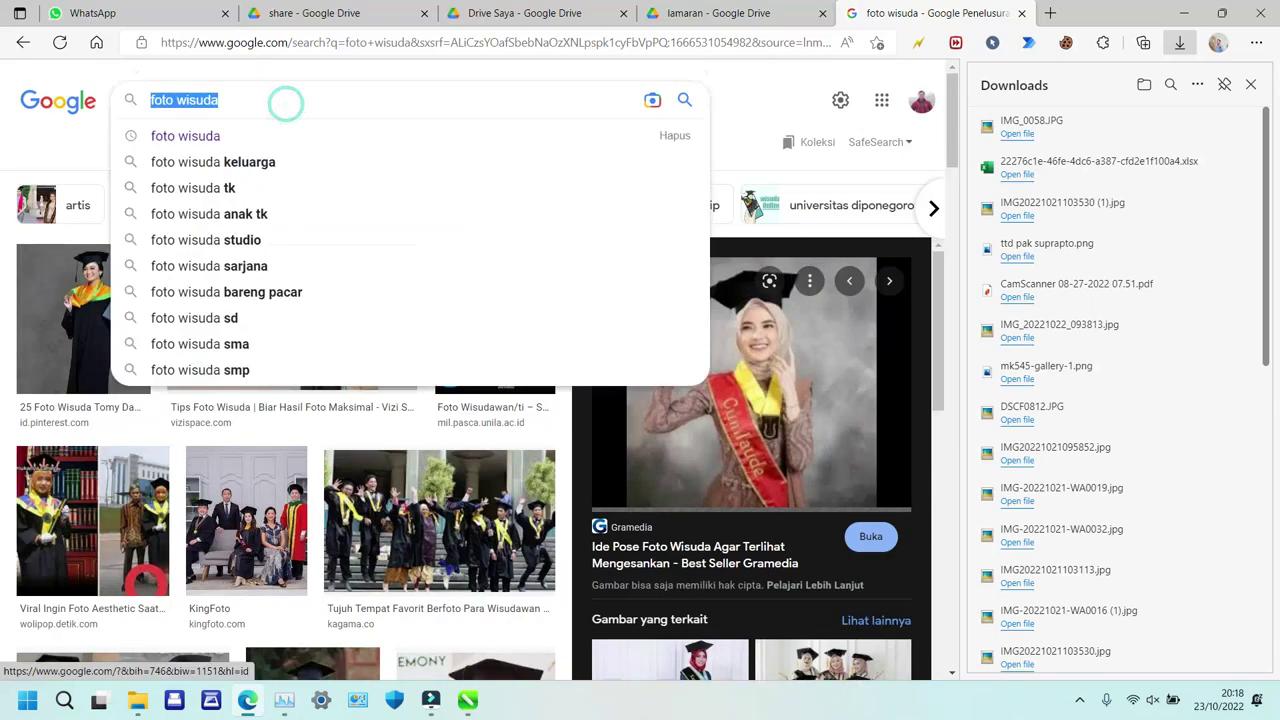
pyautogui.write('toga s')
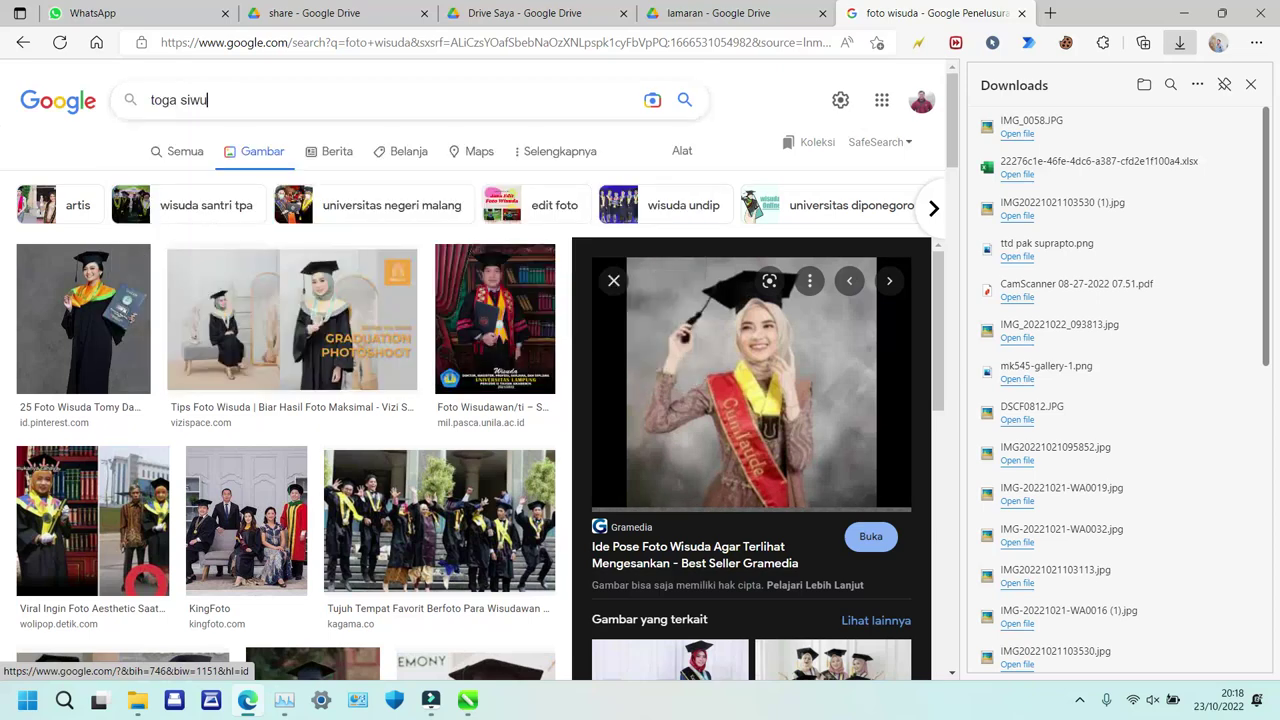
pyautogui.press('BackSpace')
pyautogui.write('wisuda')
pyautogui.press('Return')
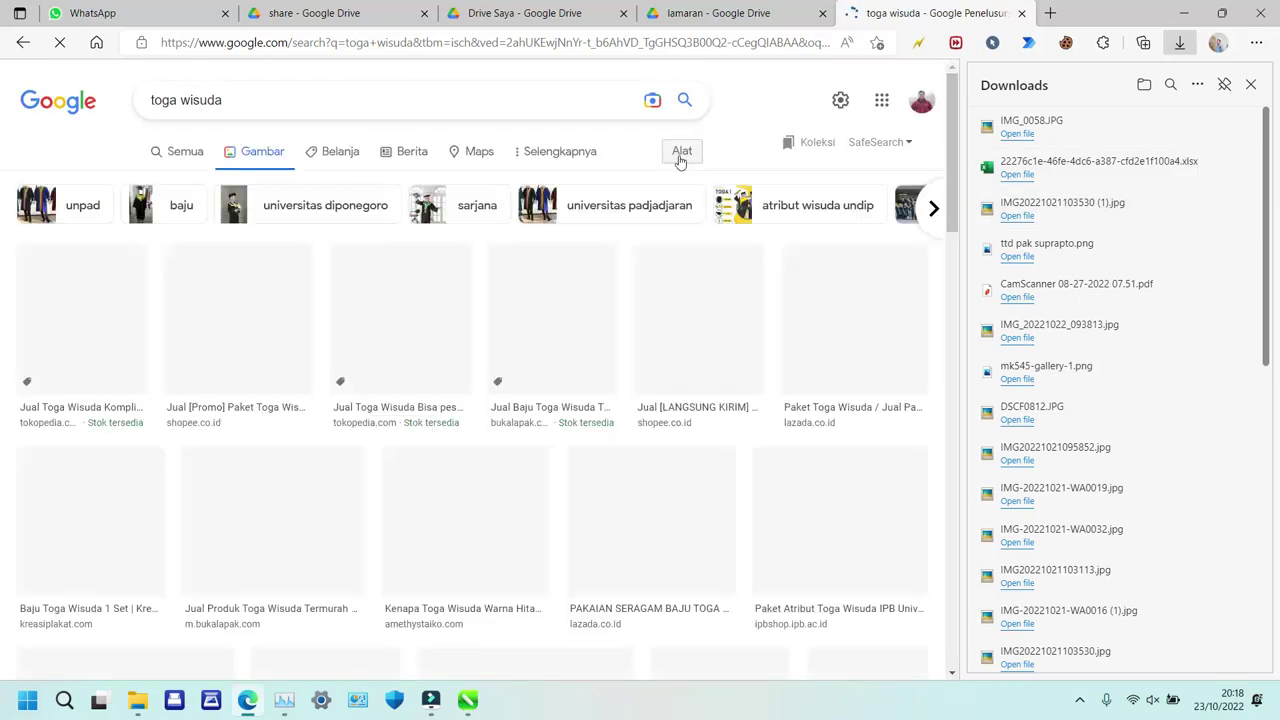
# Search Google Images for "foto wisuda cewe".
pyautogui.click(680, 158)
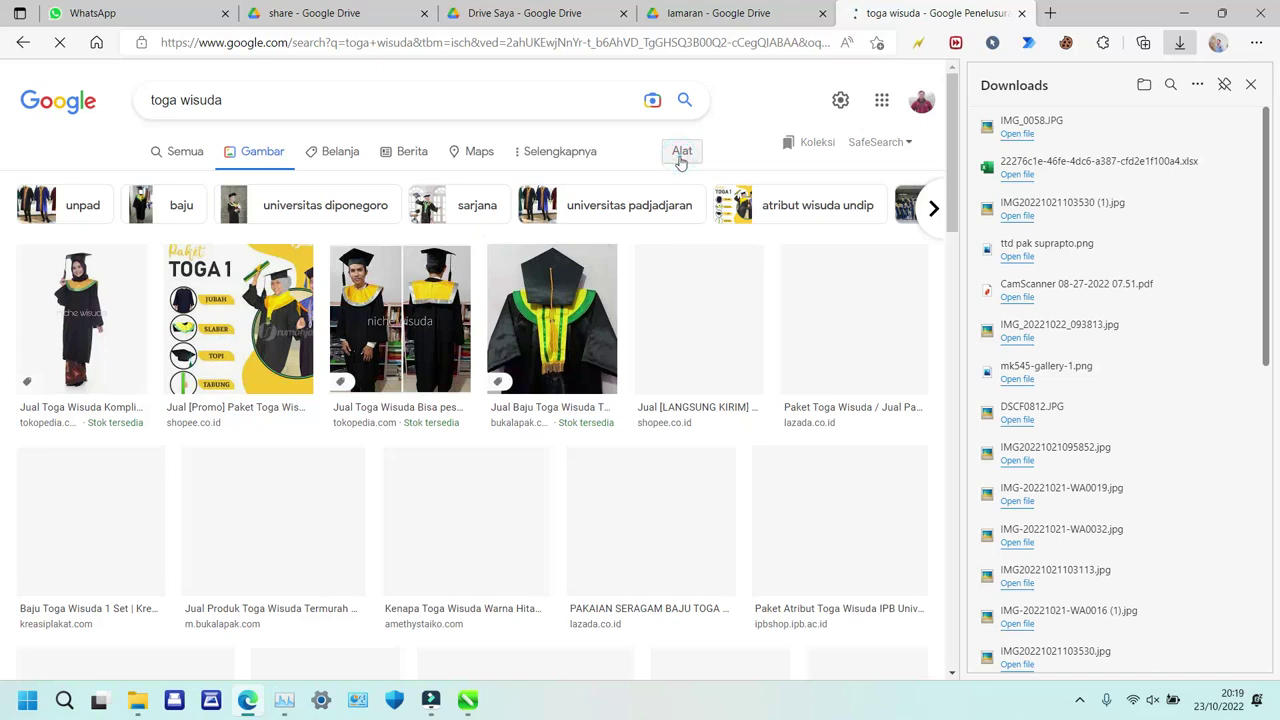
pyautogui.tripleClick(259, 97)
pyautogui.write('toto wisuda')
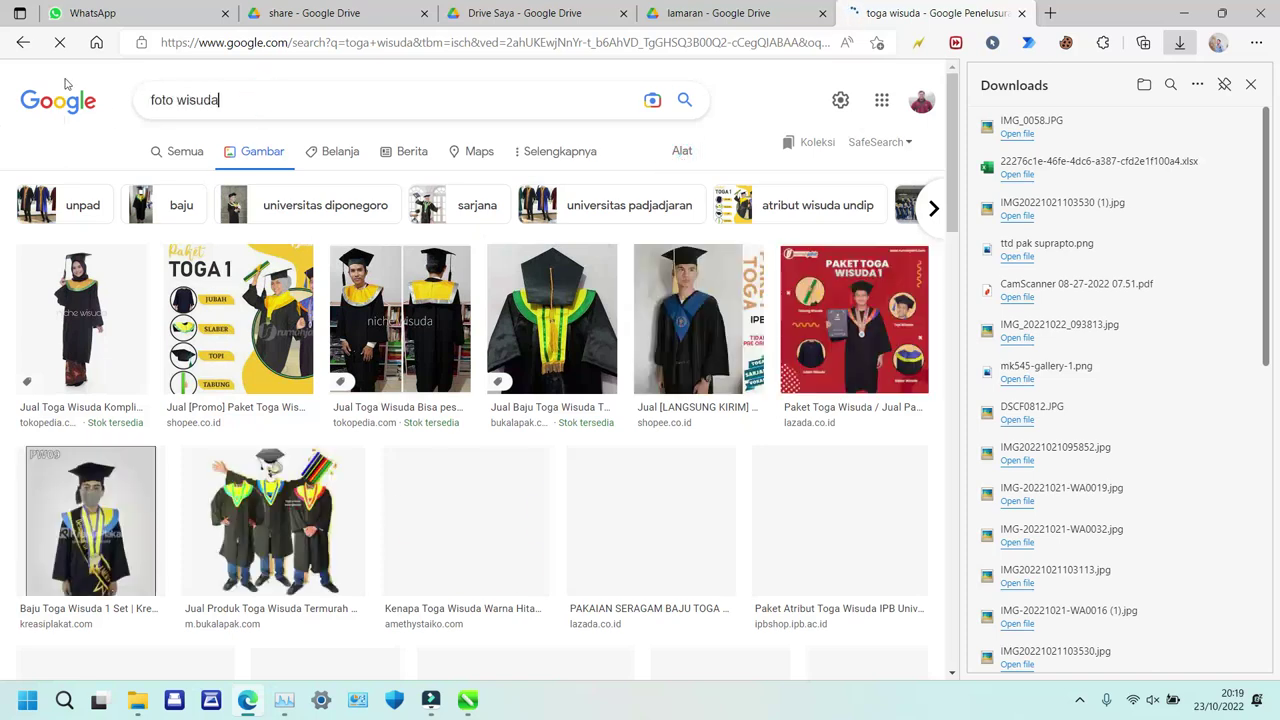
pyautogui.write(' e')
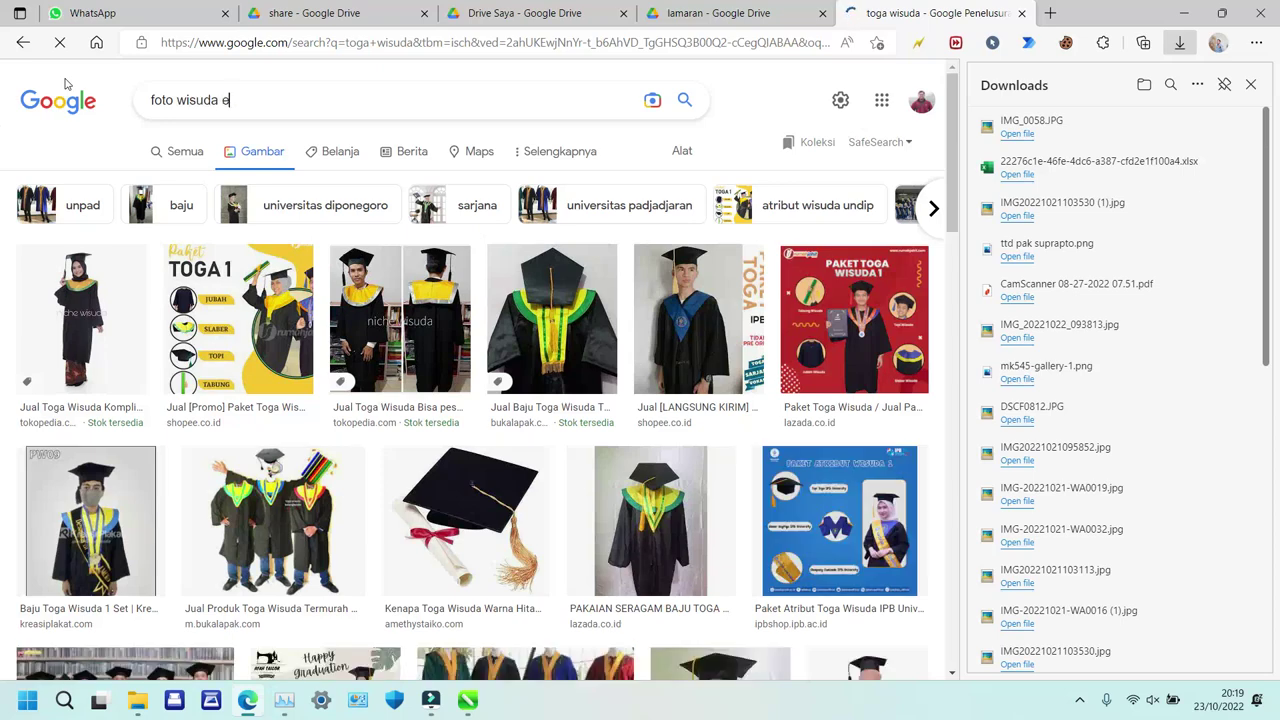
pyautogui.press('Return')
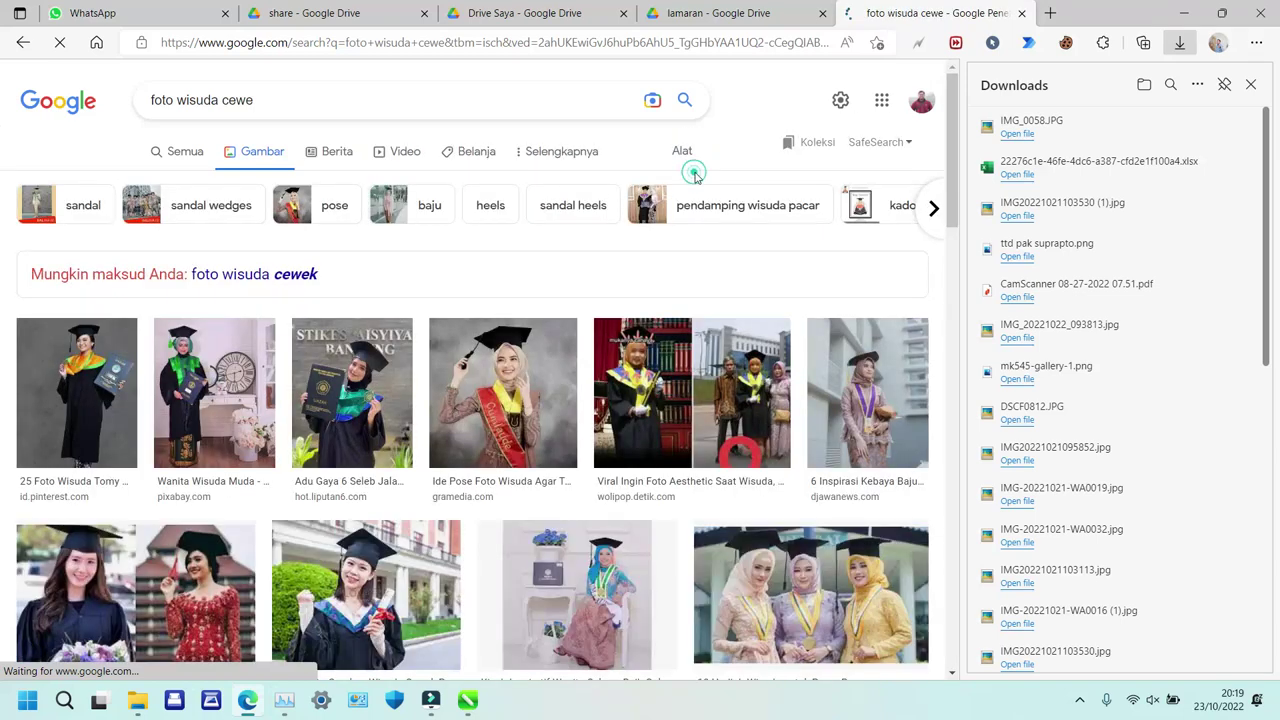
# Browse the graduation photos, previewing the three women with medals and the related group photo of six women in caps and sashes.
pyautogui.click(685, 151)
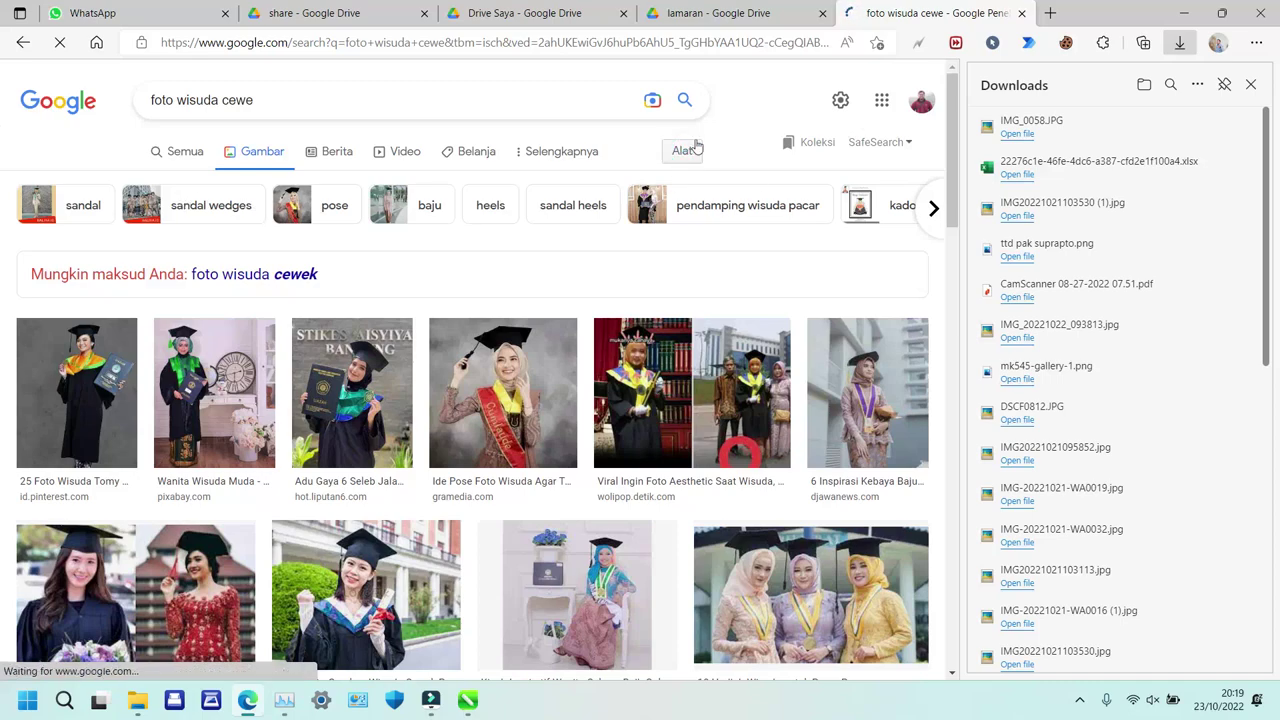
pyautogui.click(681, 150)
pyautogui.click(724, 158)
pyautogui.scroll(-2, 700, 260)
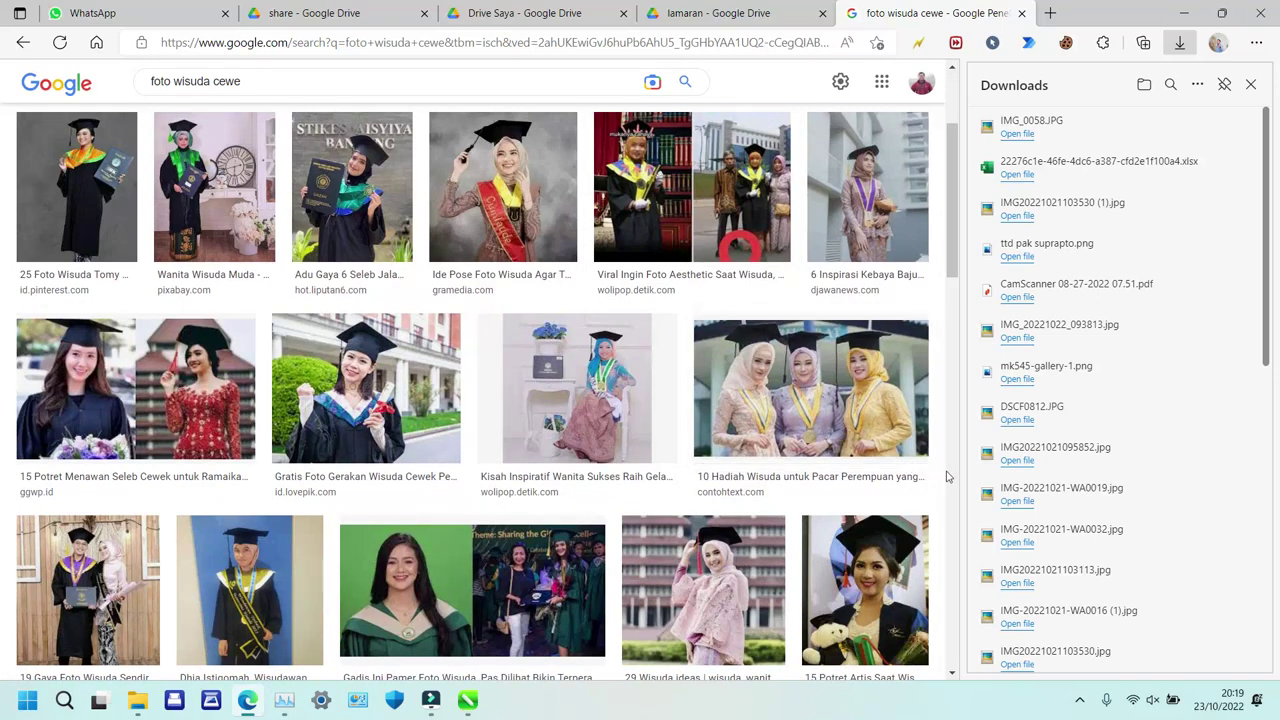
pyautogui.click(883, 370)
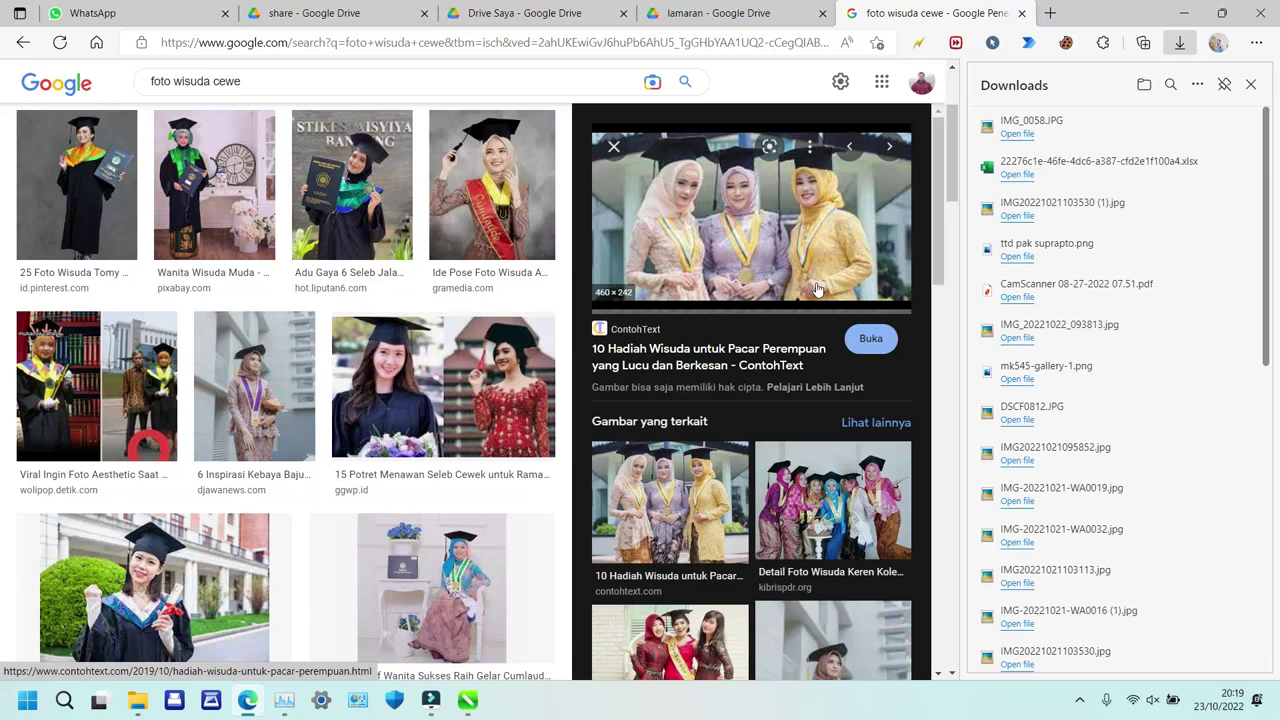
pyautogui.scroll(-1, 816, 289)
pyautogui.scroll(1, 816, 289)
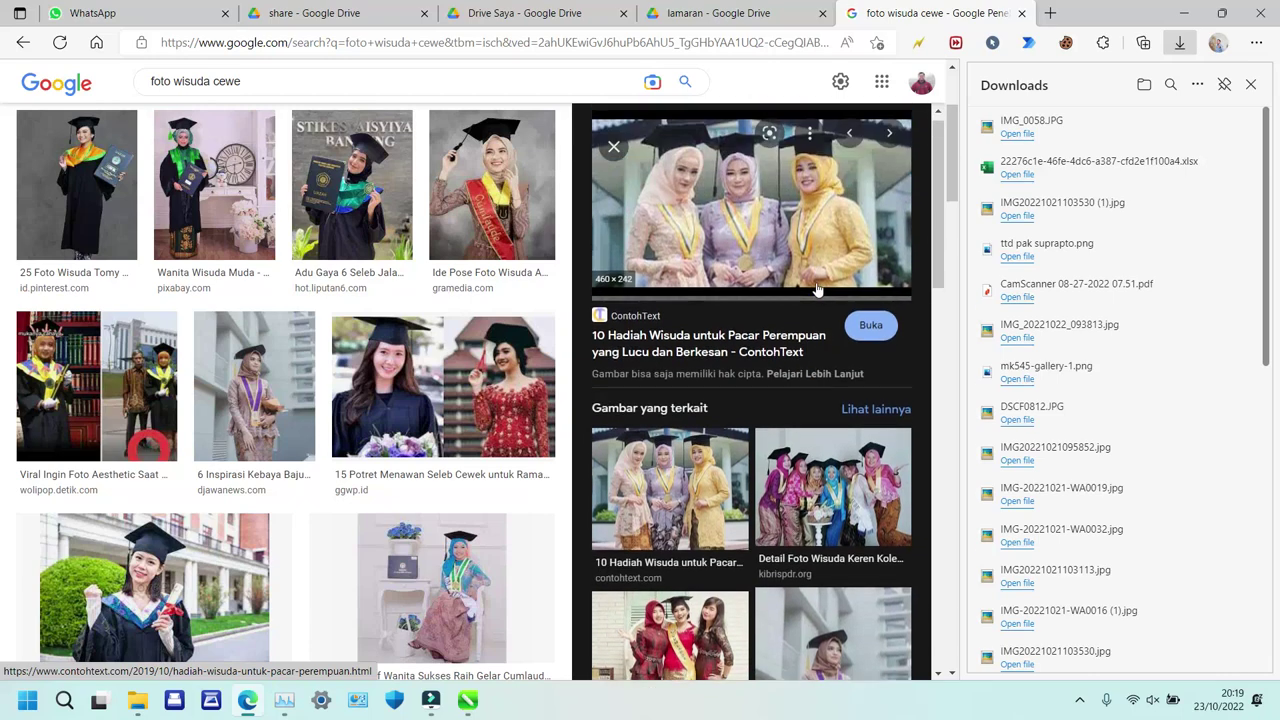
pyautogui.scroll(-3, 816, 289)
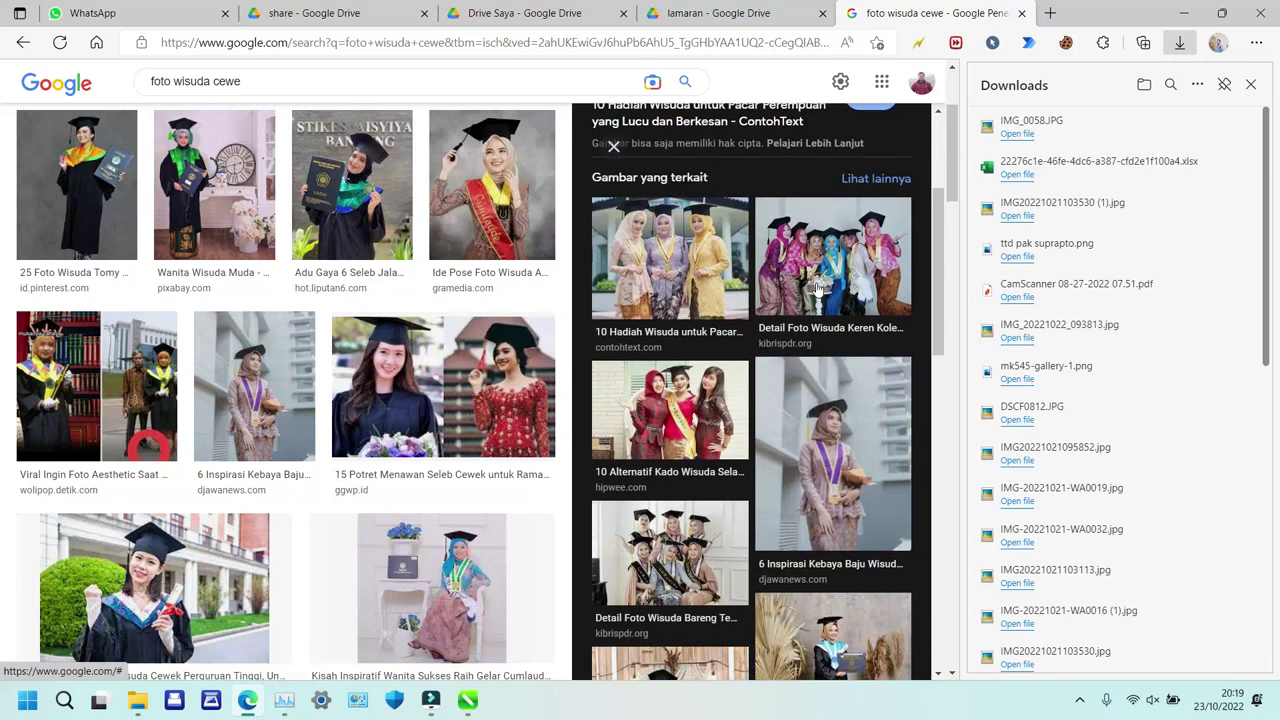
pyautogui.click(673, 542)
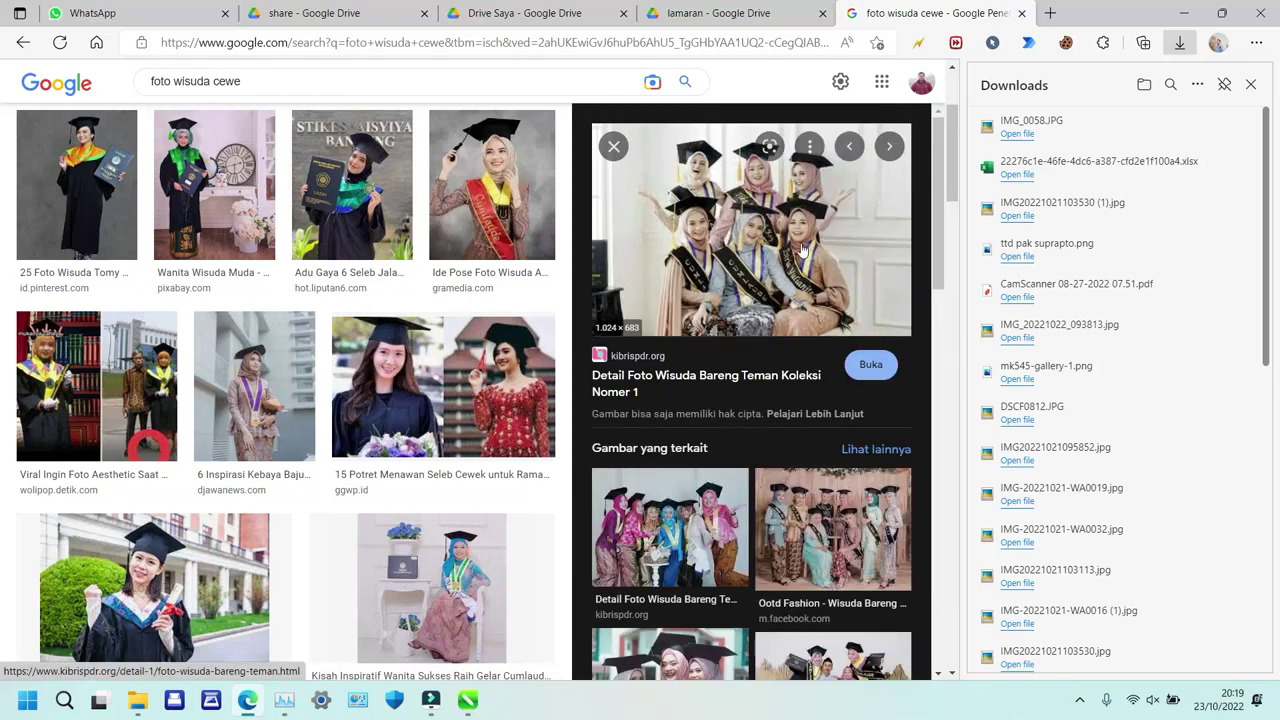
pyautogui.rightClick(747, 222)
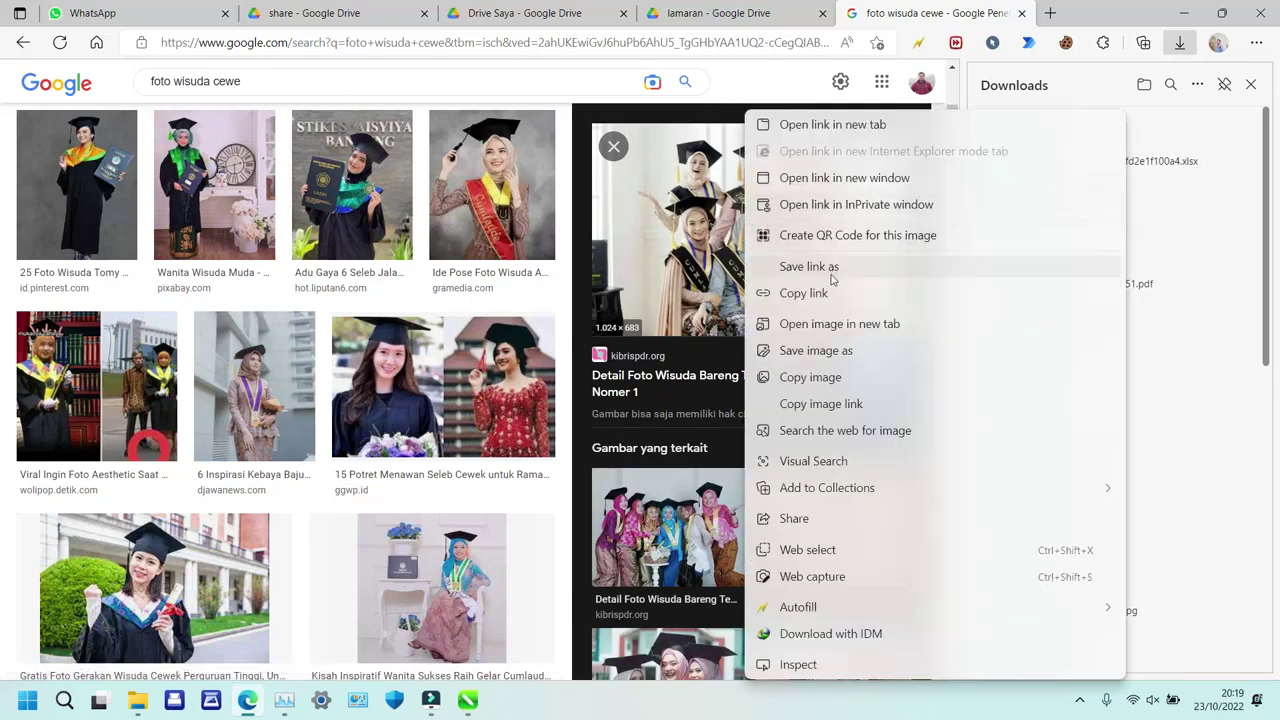
pyautogui.click(805, 352)
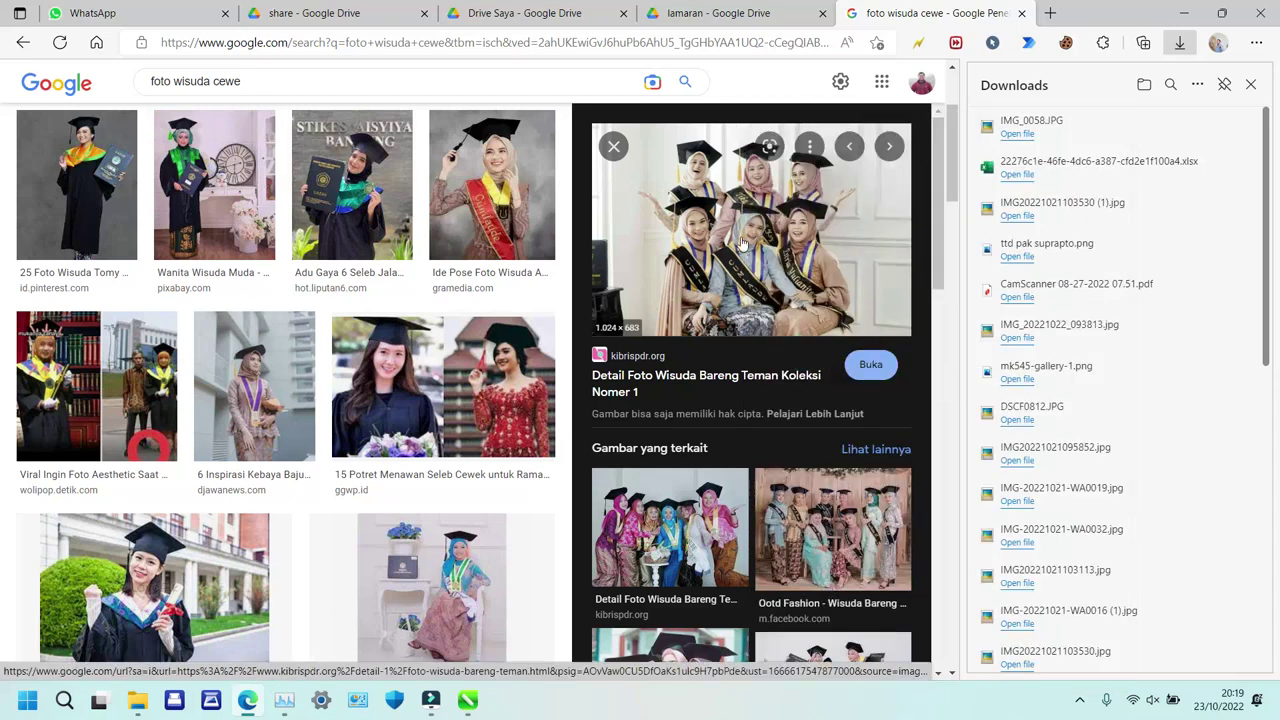
pyautogui.rightClick(650, 246)
pyautogui.press('v')
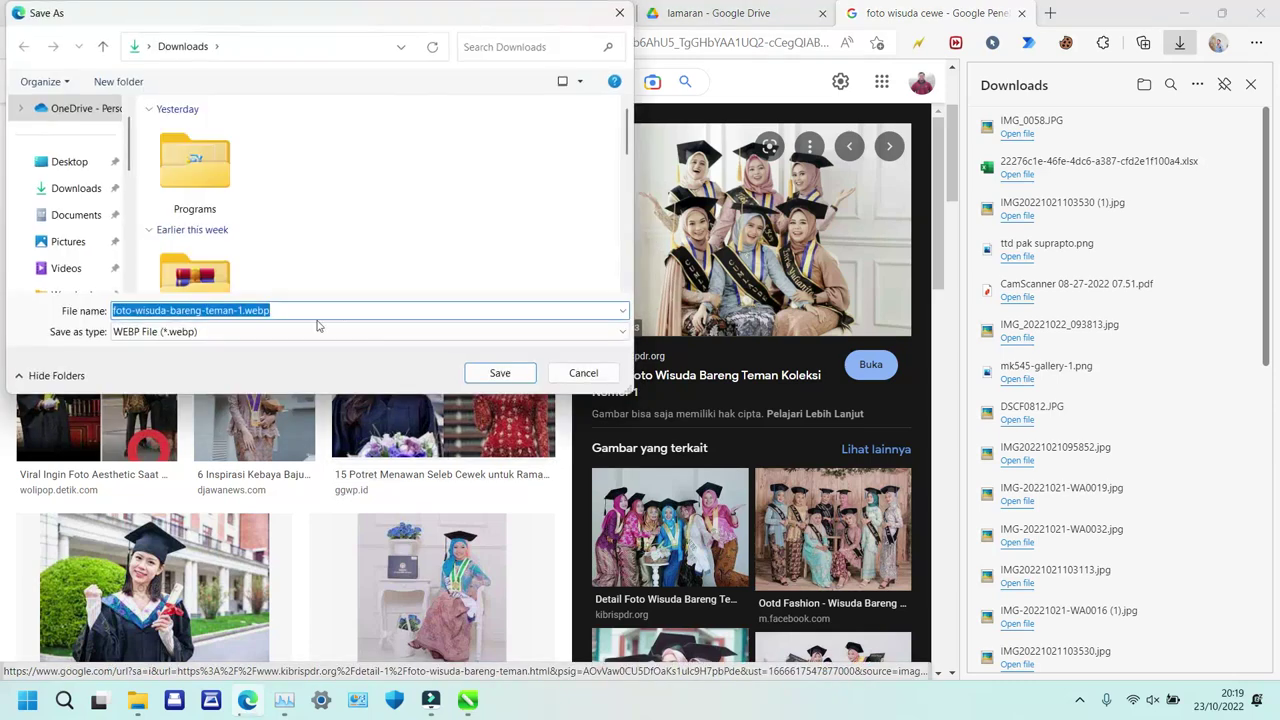
pyautogui.click(226, 336)
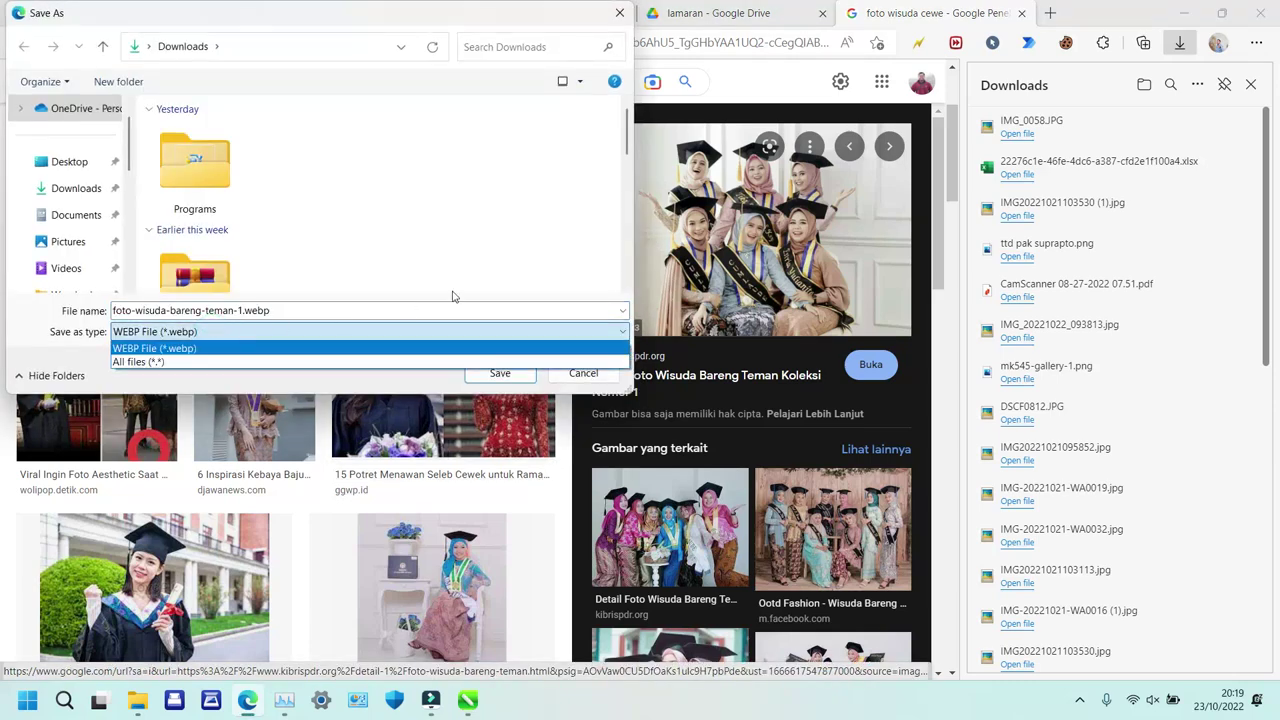
pyautogui.click(584, 377)
pyautogui.click(584, 377)
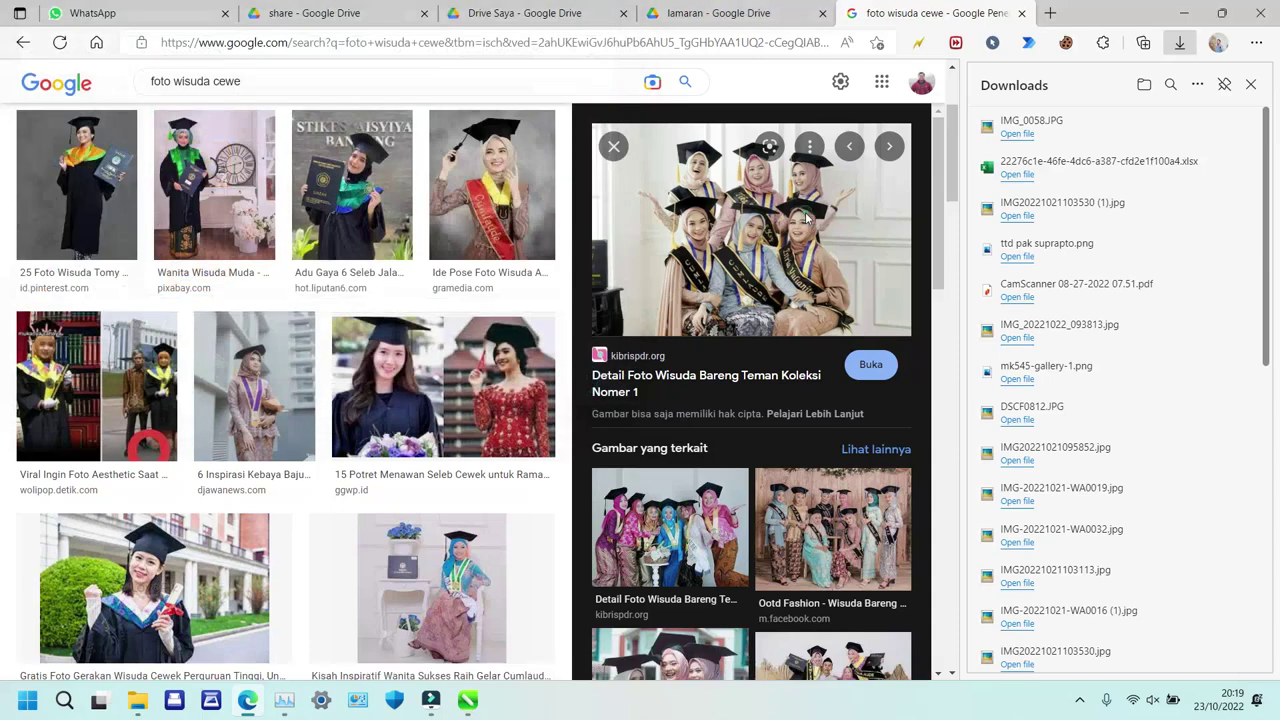
pyautogui.click(808, 220)
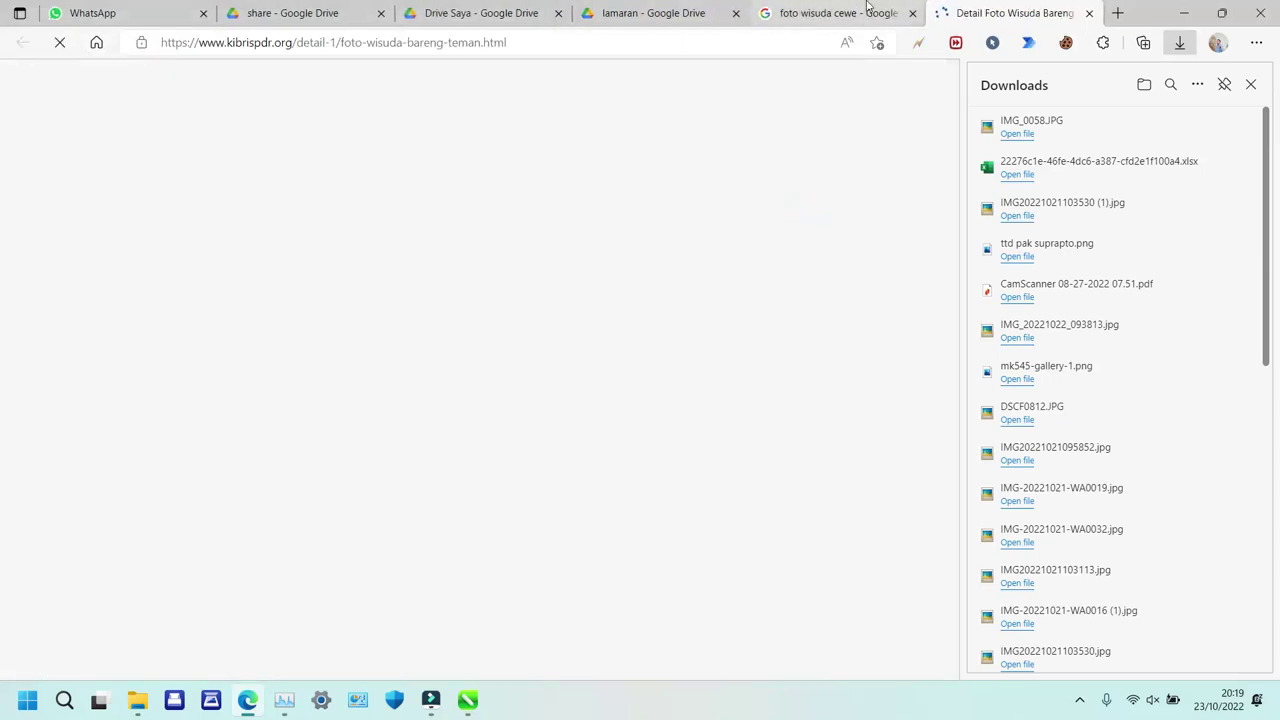
pyautogui.click(866, 12)
# Copy the group graduation photo of the six women and switch to CorelDRAW.
pyautogui.rightClick(728, 113)
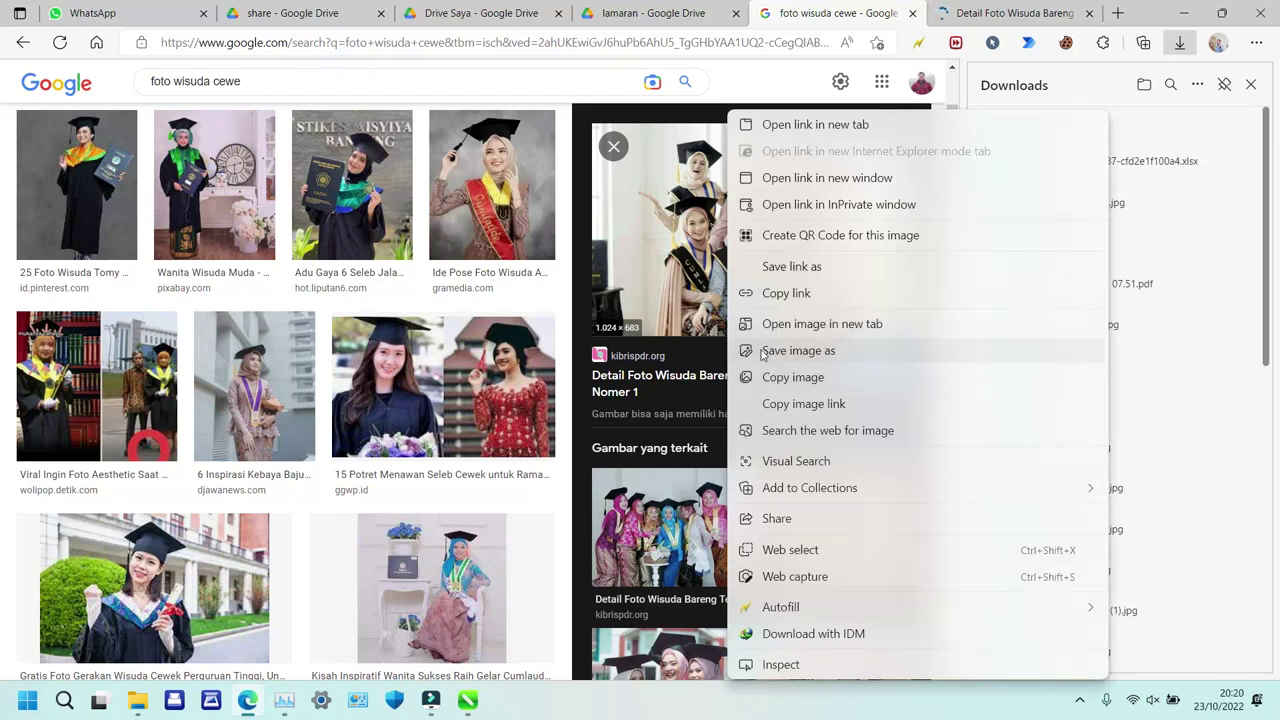
pyautogui.click(773, 378)
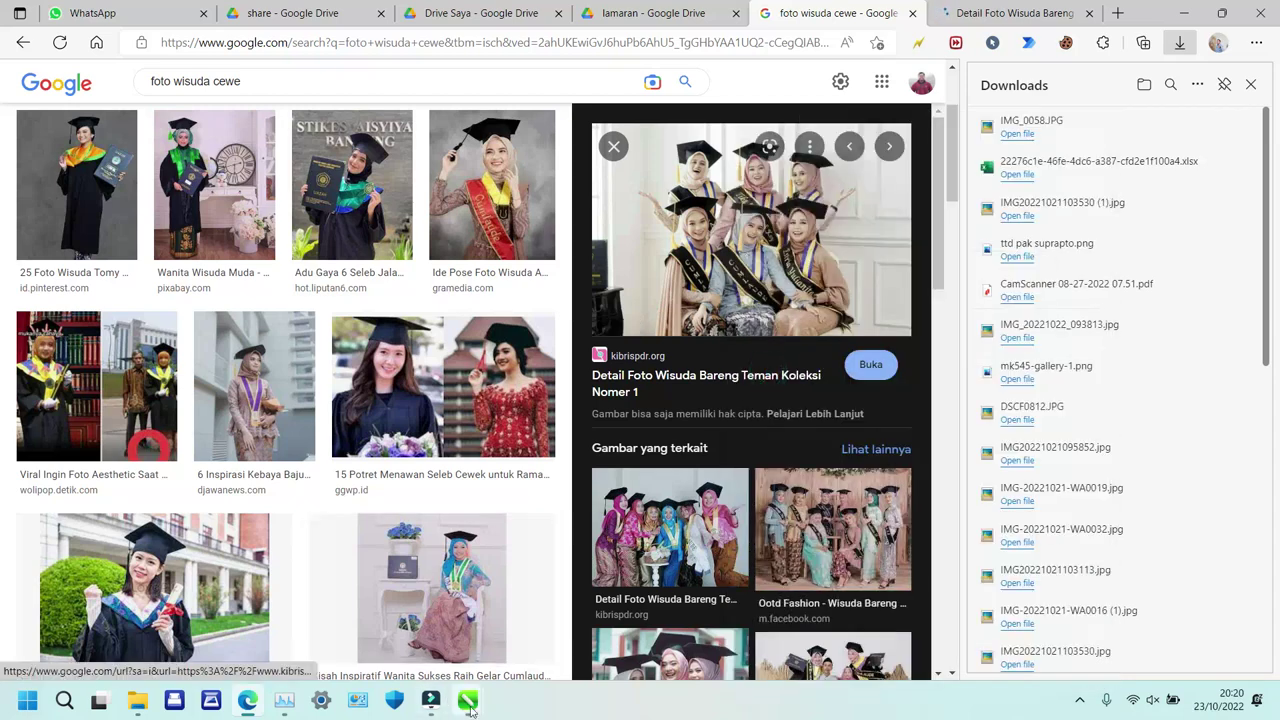
pyautogui.click(468, 702)
pyautogui.click(430, 700)
pyautogui.click(468, 700)
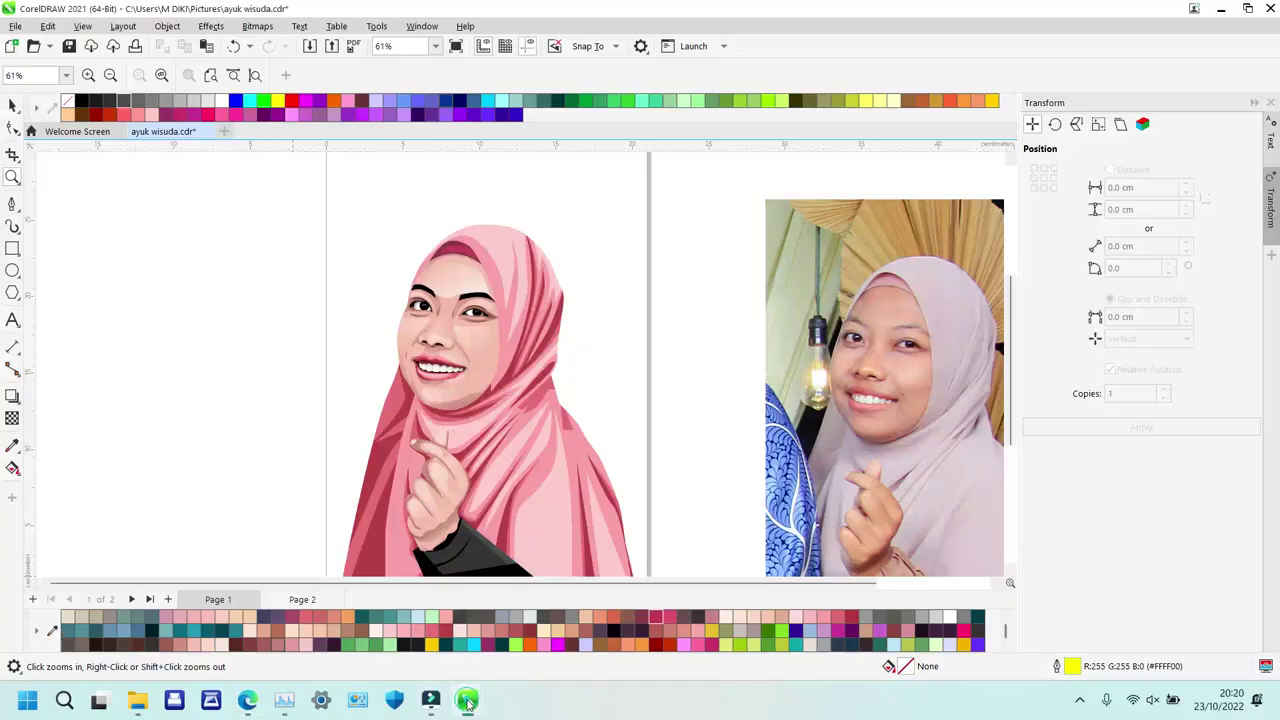
# Paste the copied graduation photo and place it in the empty area beside the page with the hijab illustration.
pyautogui.click(252, 302)
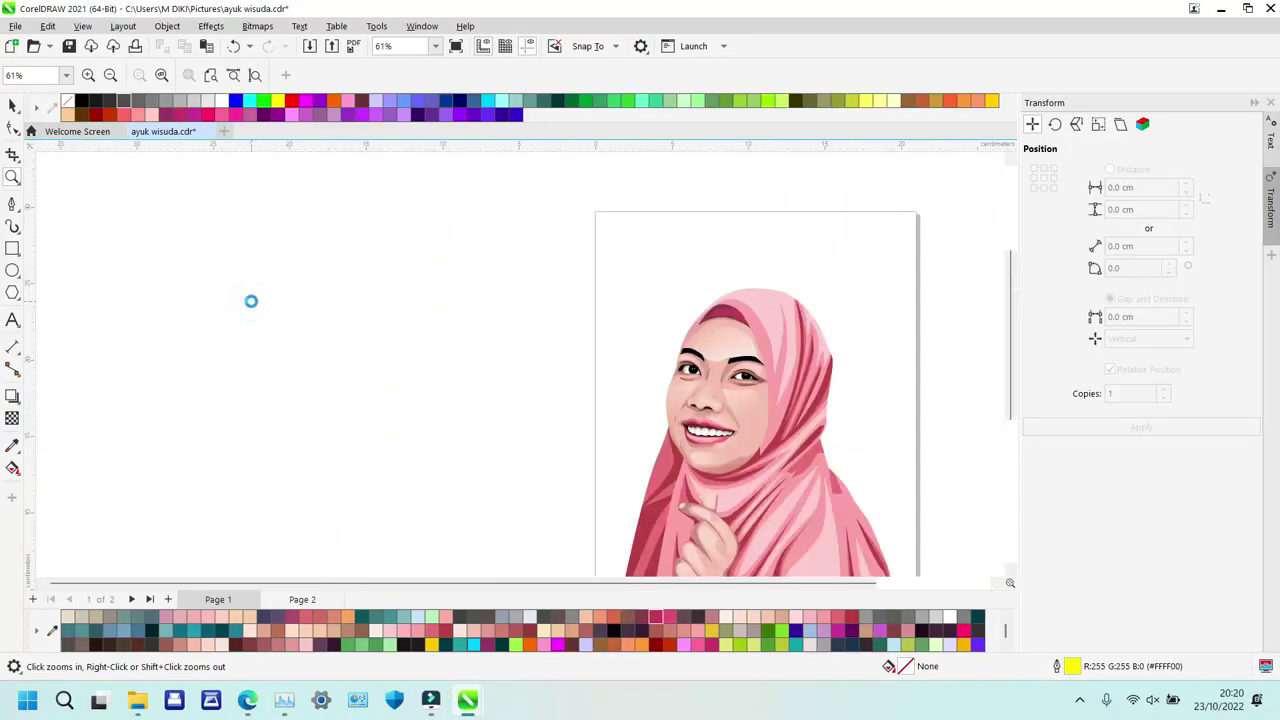
pyautogui.hotkey('ctrl', 'v')
pyautogui.press('space')
pyautogui.moveTo(557, 366); pyautogui.dragTo(255, 309)
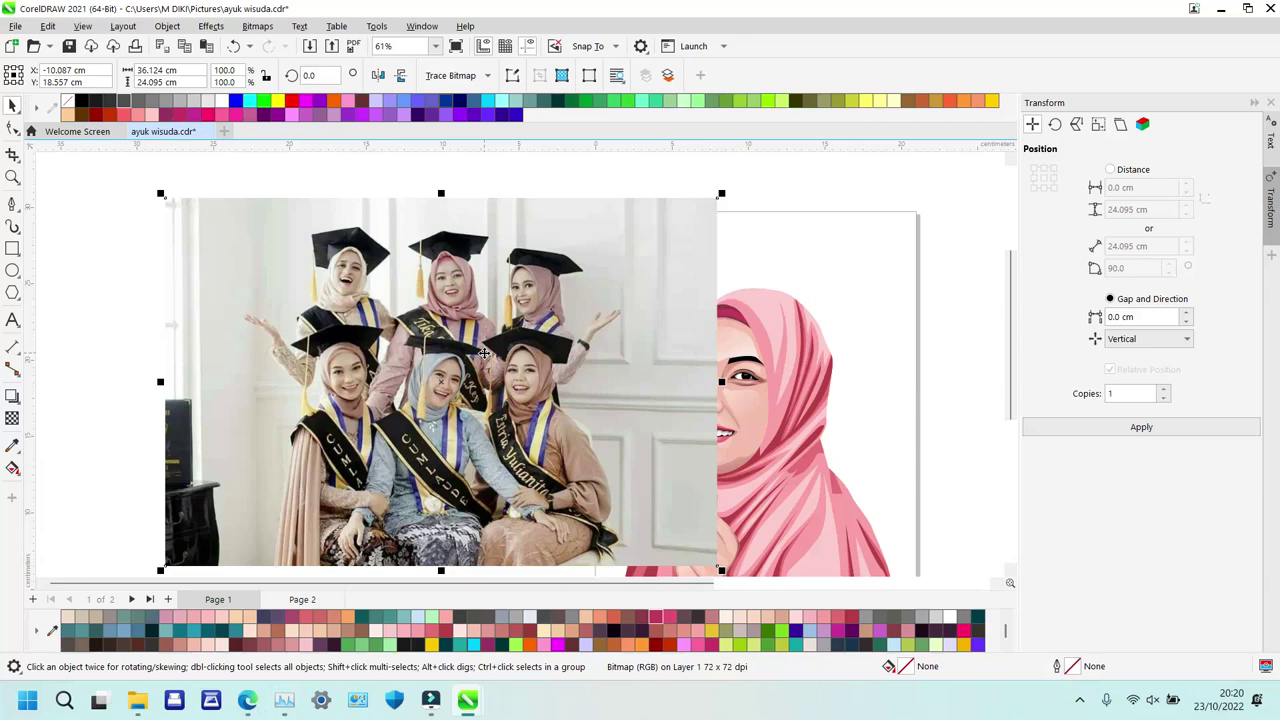
pyautogui.moveTo(483, 352); pyautogui.dragTo(329, 355)
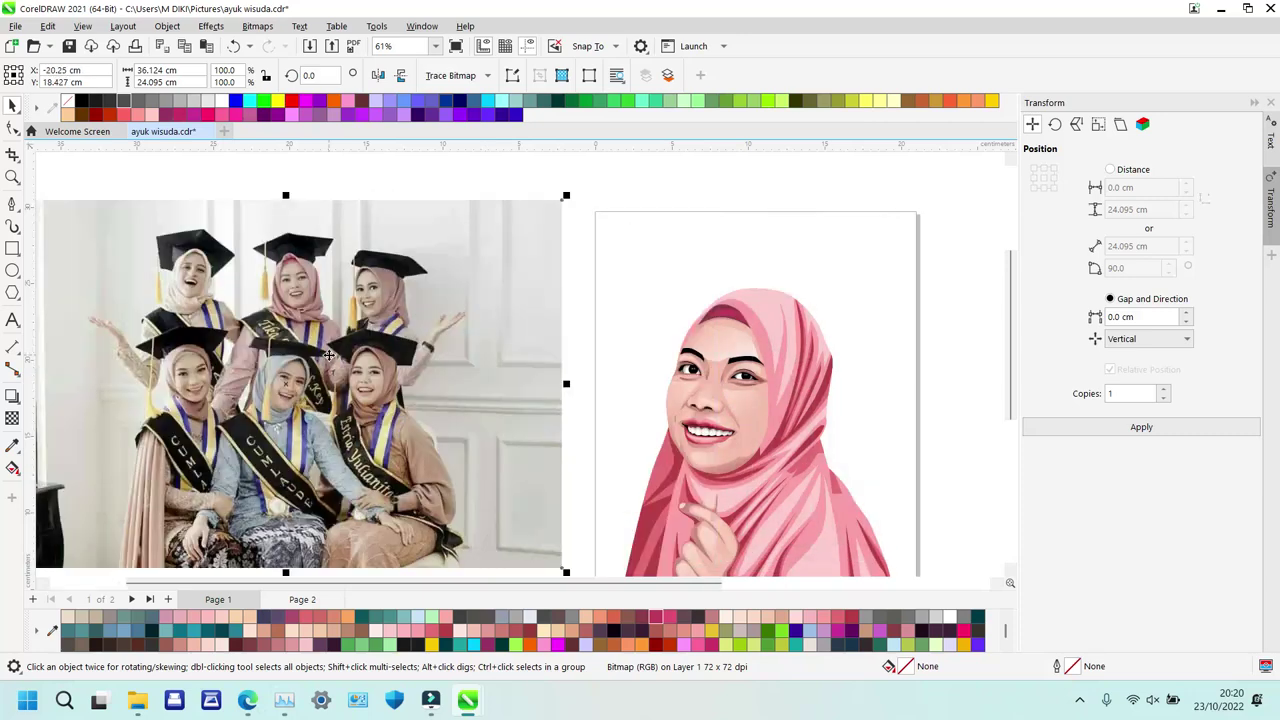
# Trace the curved headband of the front-row graduate's cap as a closed Pen curve about 3 cm wide and 1.5 cm high.
pyautogui.press('z')
pyautogui.moveTo(230, 270); pyautogui.dragTo(722, 488)
pyautogui.press('p')
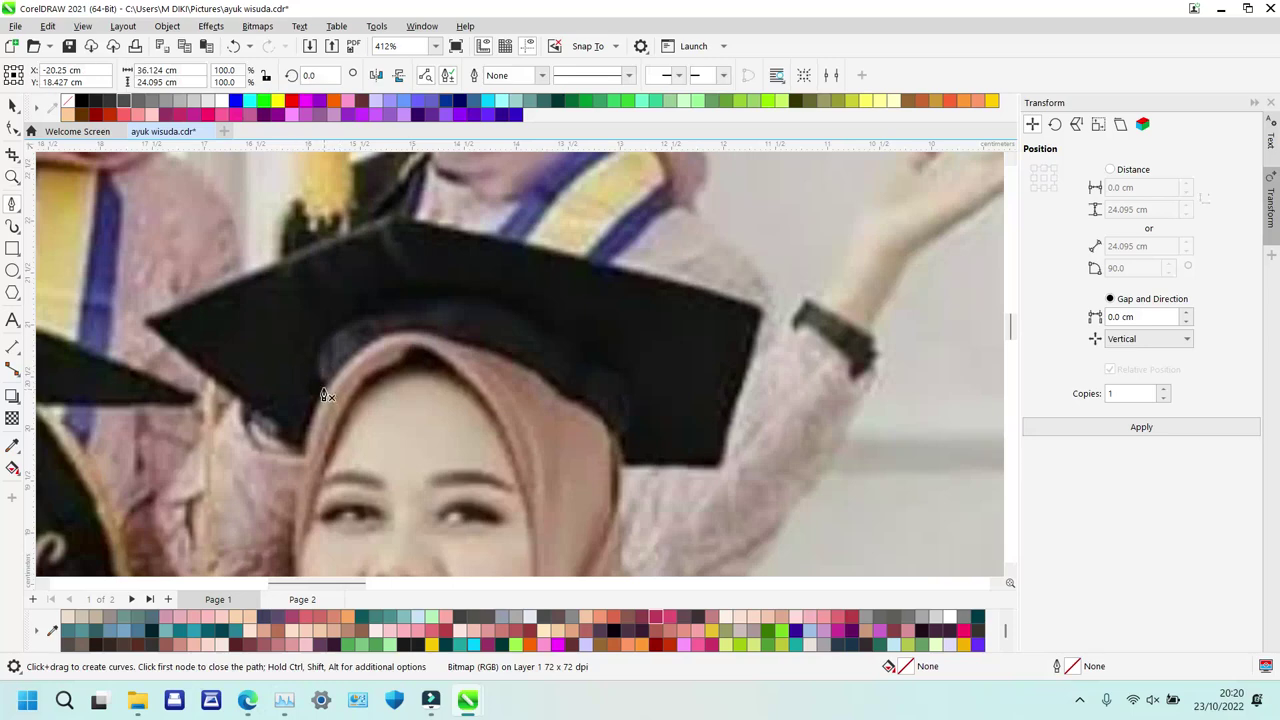
pyautogui.moveTo(323, 389); pyautogui.dragTo(320, 337)
pyautogui.moveTo(448, 290); pyautogui.dragTo(502, 288)
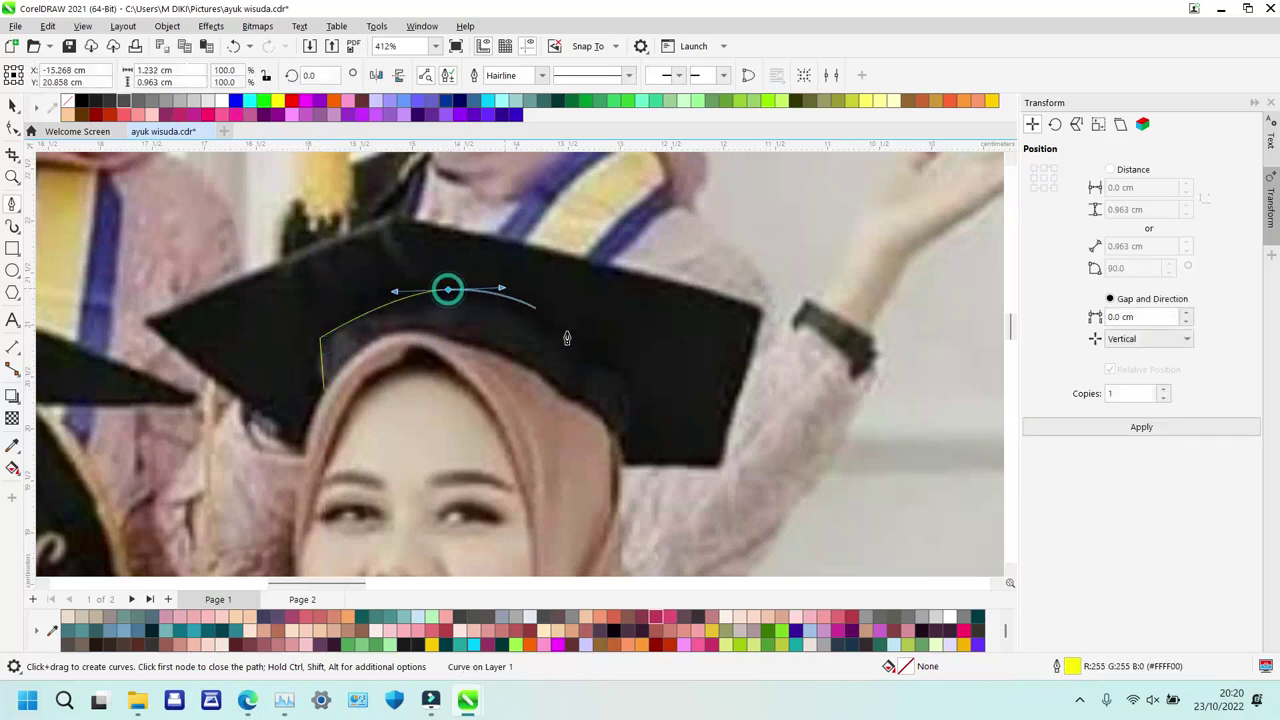
pyautogui.moveTo(631, 376); pyautogui.dragTo(616, 470)
pyautogui.hotkey('ctrl', 'z')
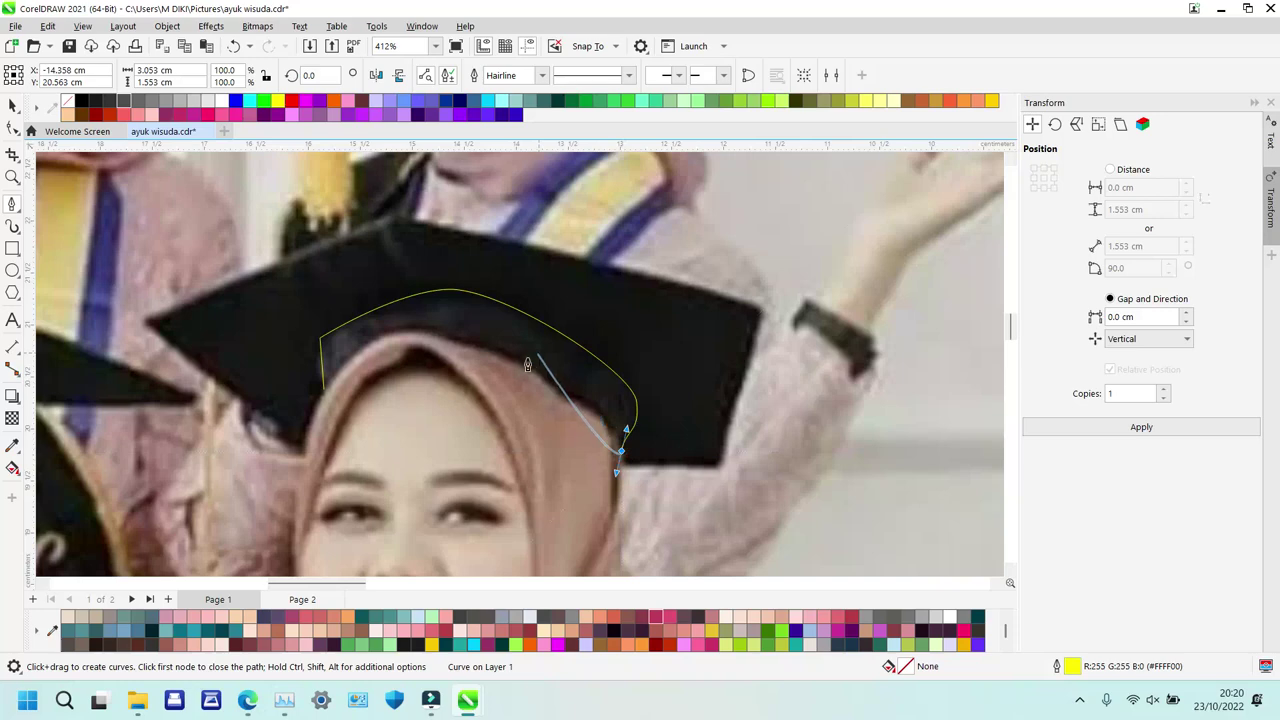
pyautogui.hotkey('ctrl', 'z')
pyautogui.moveTo(627, 393); pyautogui.dragTo(639, 416)
pyautogui.click(623, 455)
pyautogui.moveTo(511, 355); pyautogui.dragTo(362, 343)
pyautogui.click(323, 388)
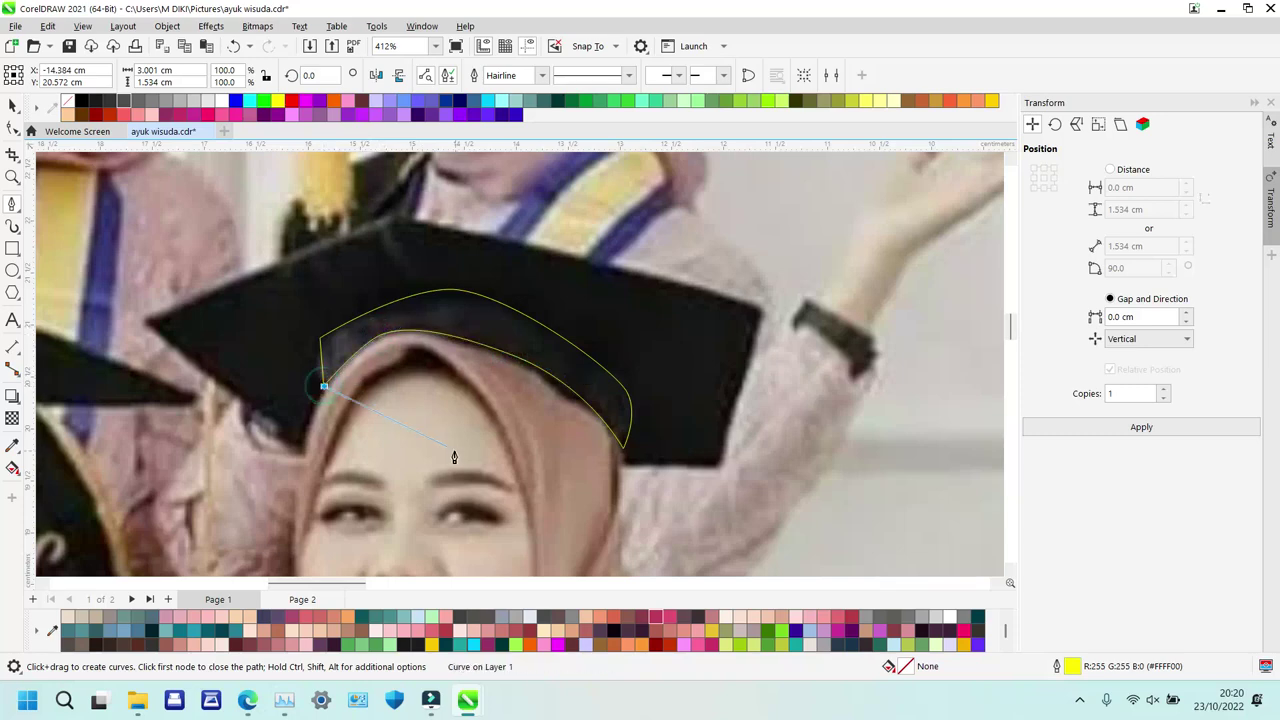
pyautogui.click(323, 388)
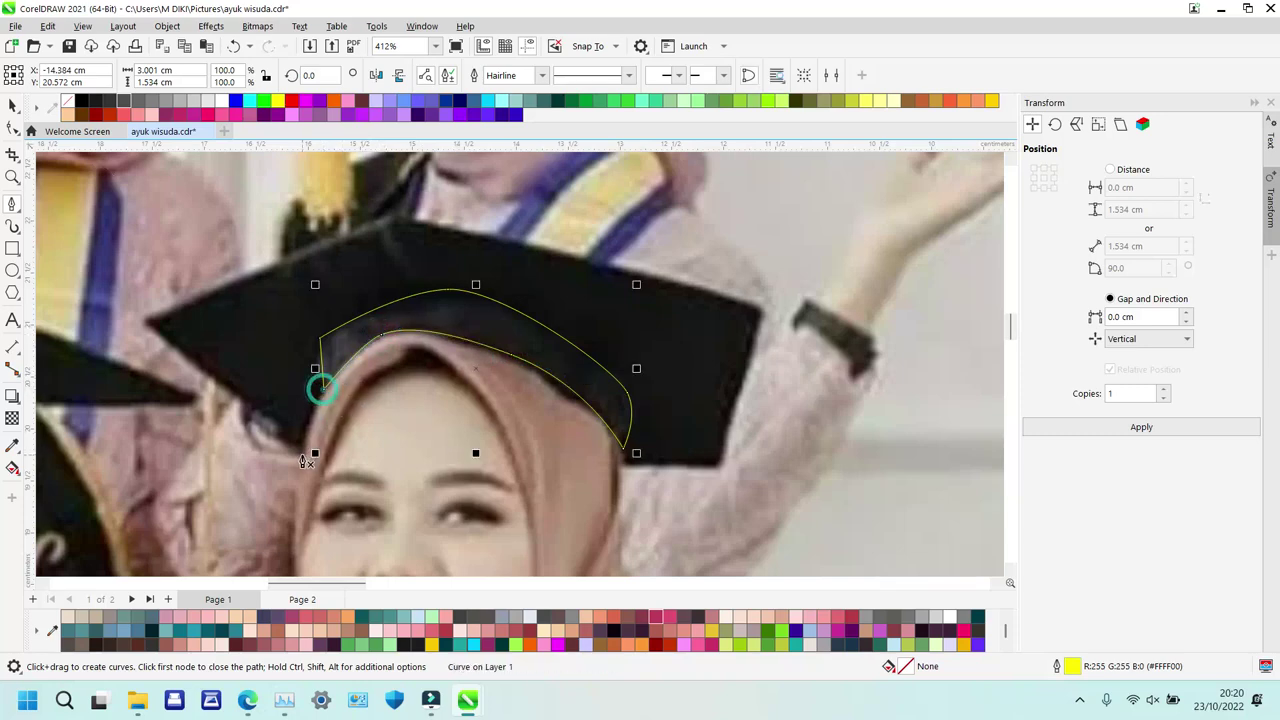
# Outline the same cap's mortarboard as a closed straight-sided shape about 5.9 cm wide and 2.4 cm high.
pyautogui.click(301, 454)
pyautogui.click(145, 320)
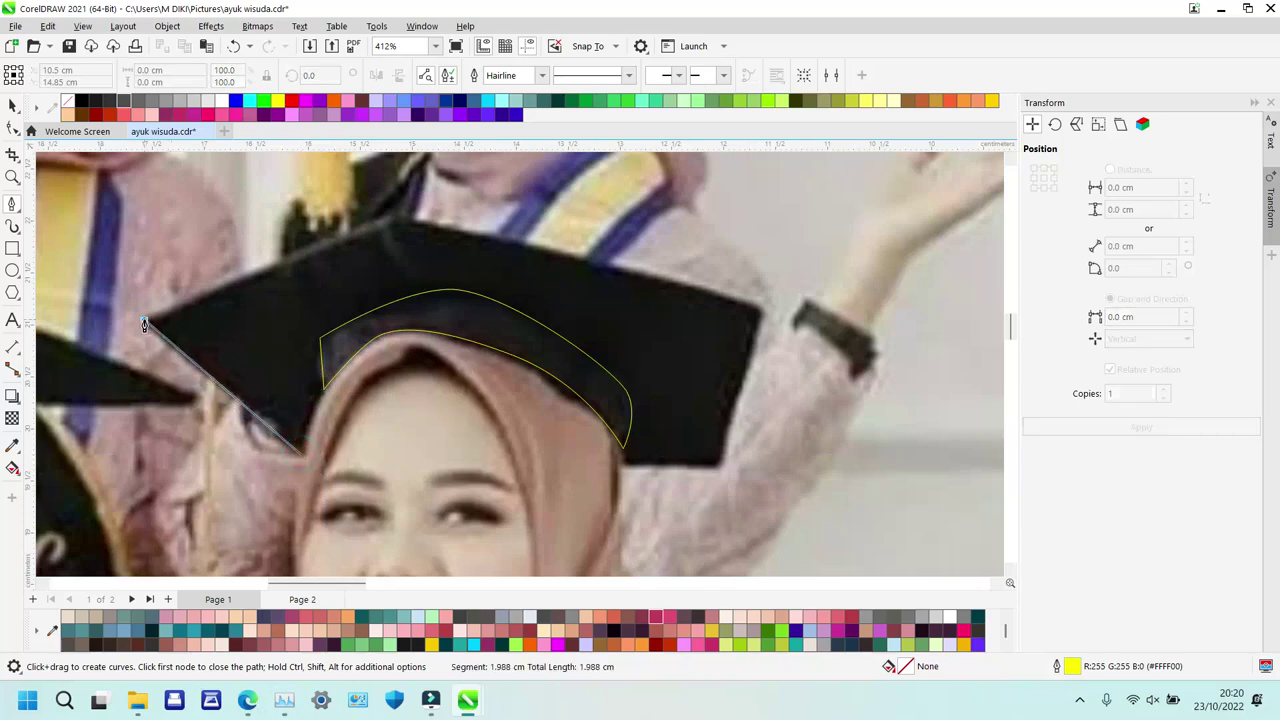
pyautogui.click(390, 221)
pyautogui.click(757, 310)
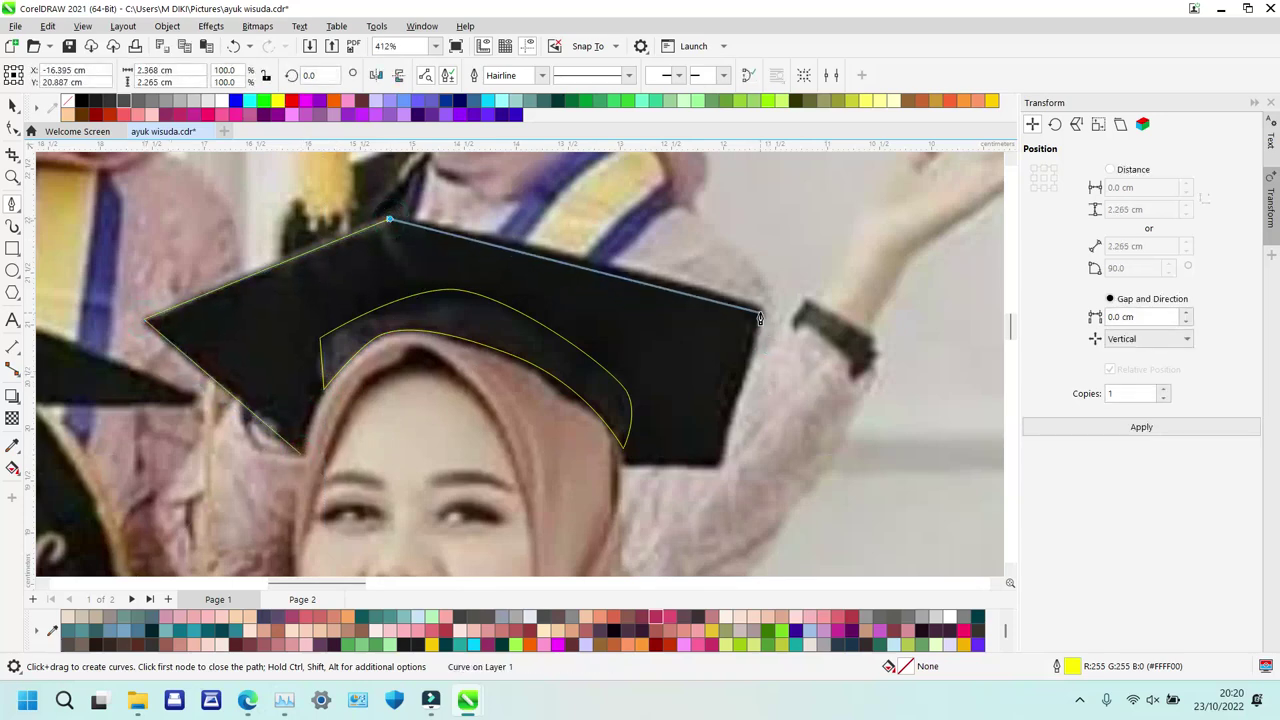
pyautogui.click(721, 463)
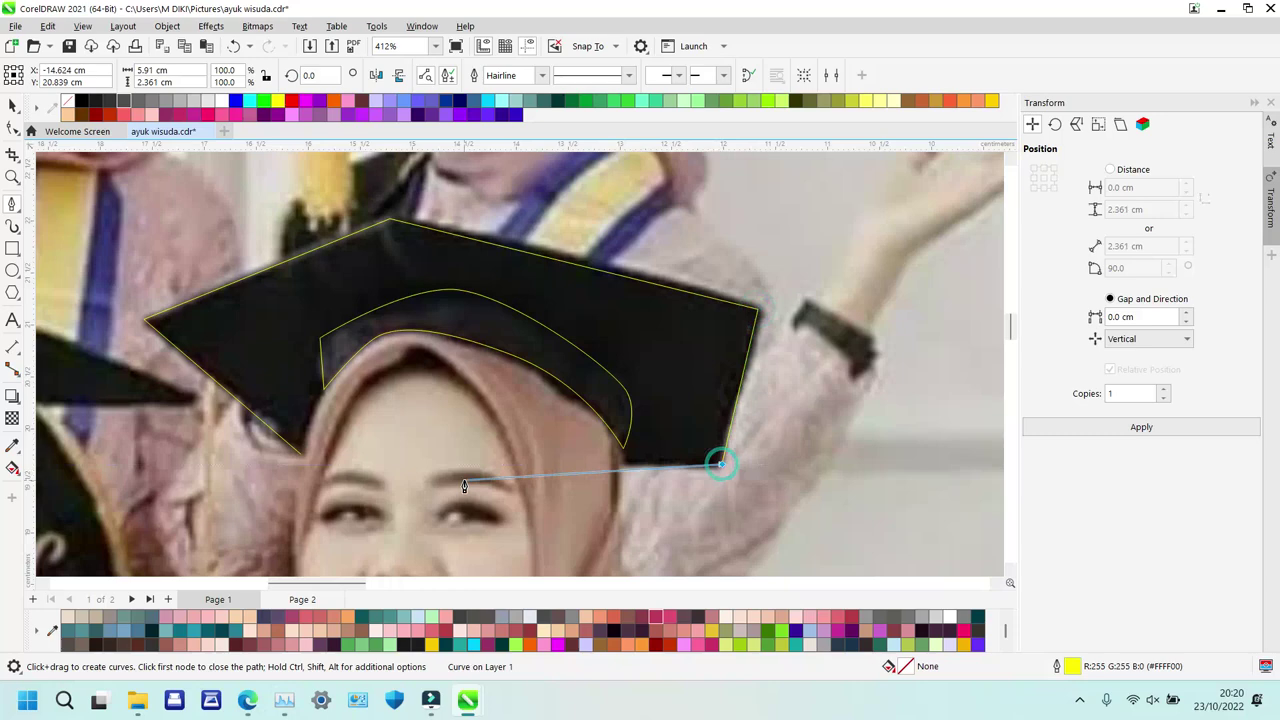
pyautogui.click(300, 457)
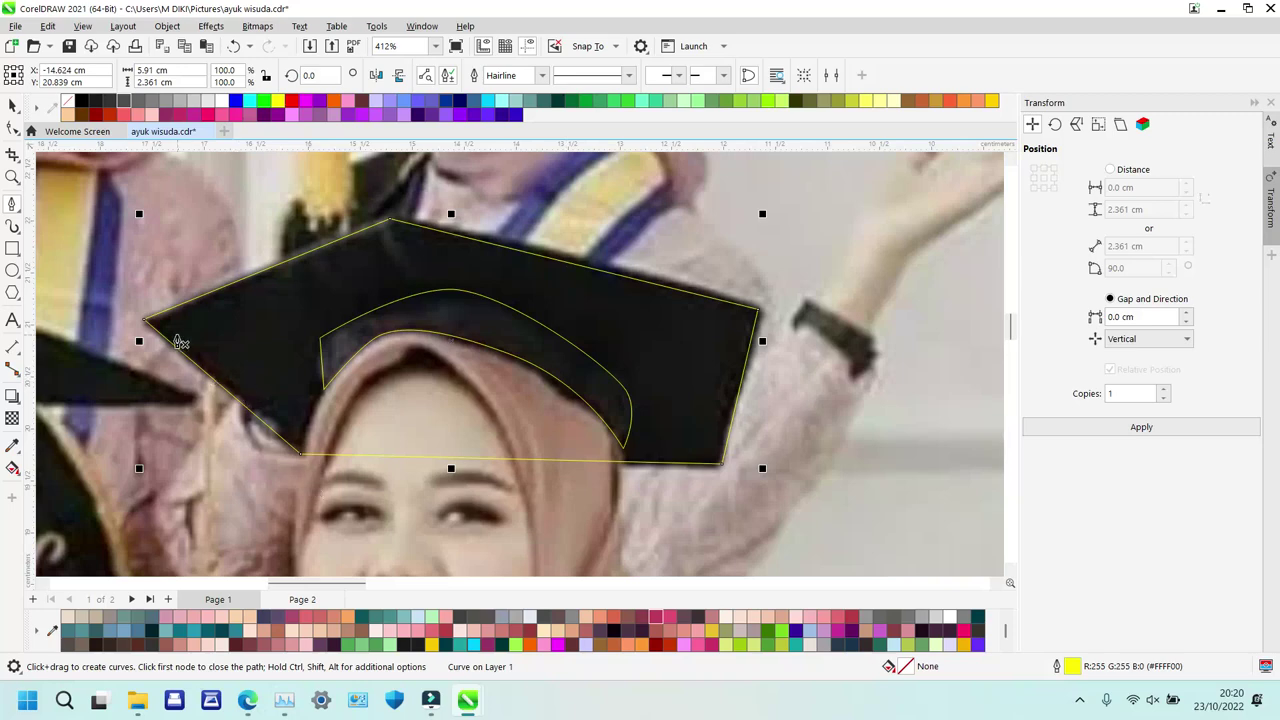
# Draw a closed notched shape about 6.4 by 1.5 cm across the mortarboard's upper edges, extending past its corners.
pyautogui.click(126, 324)
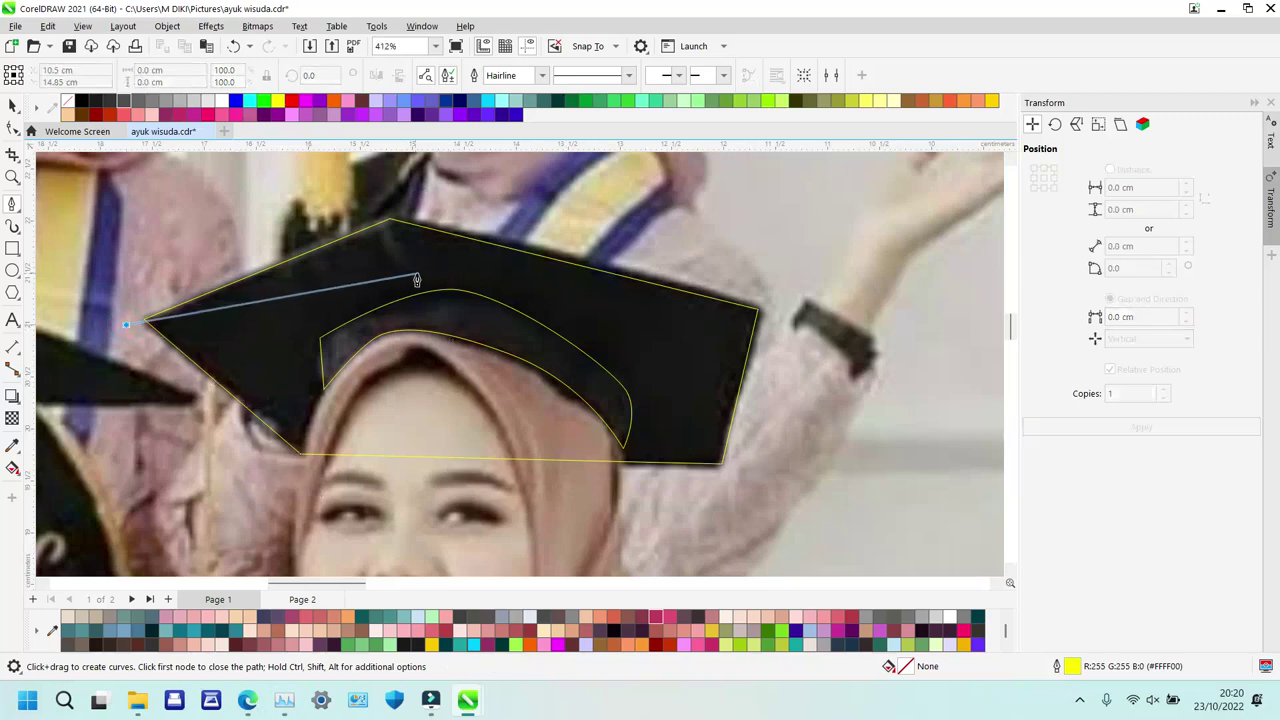
pyautogui.click(388, 243)
pyautogui.click(409, 278)
pyautogui.click(400, 237)
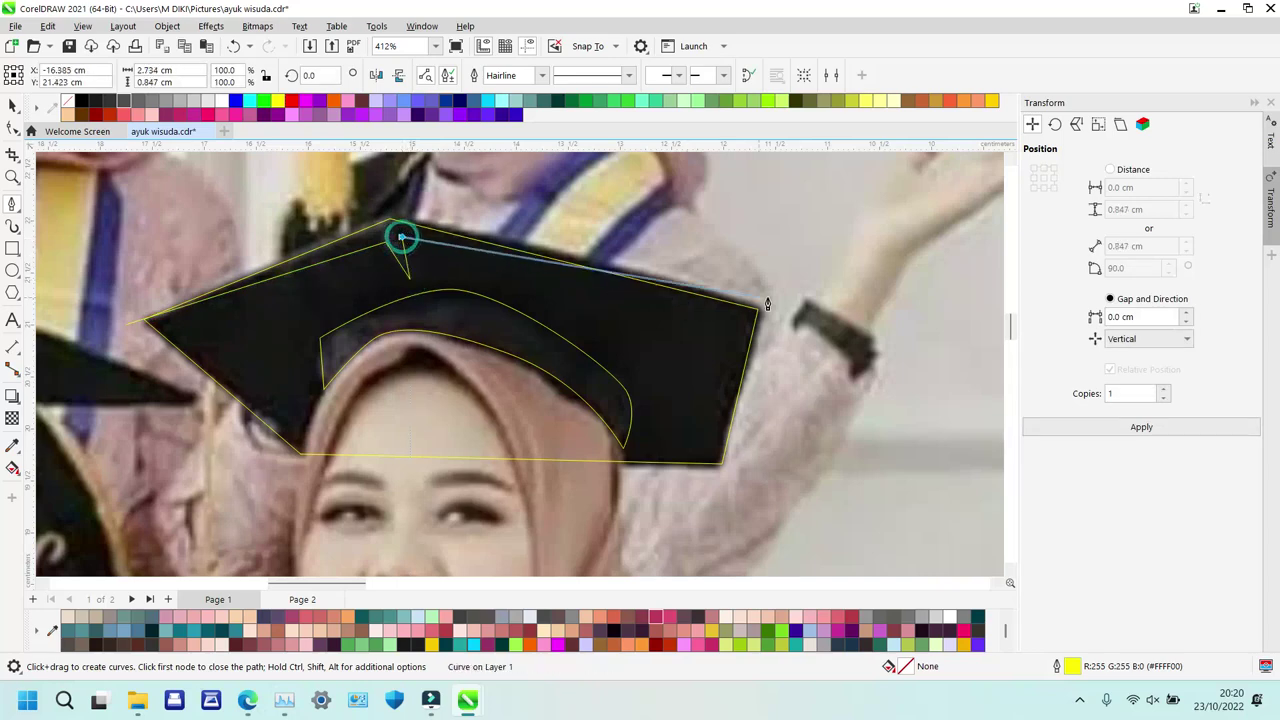
pyautogui.click(788, 314)
pyautogui.click(373, 165)
pyautogui.click(126, 325)
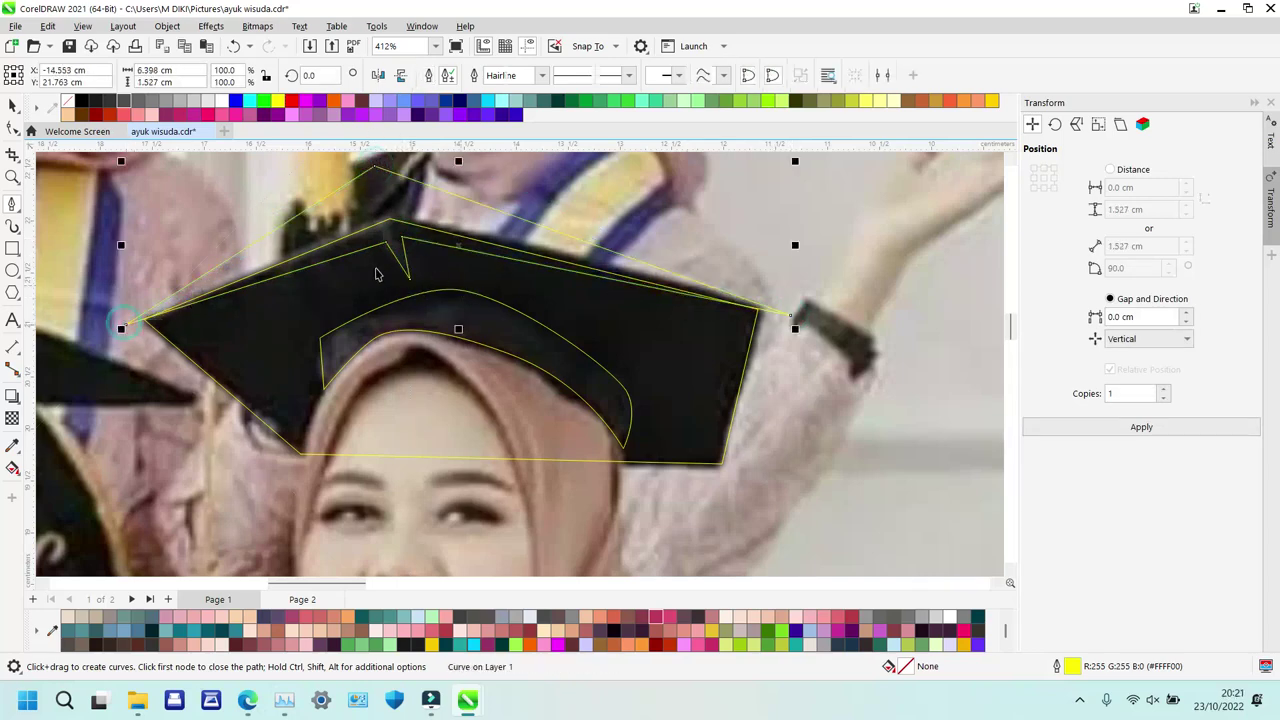
# Cut the notched shape to the mortarboard outline and delete the excess outside the cap.
pyautogui.press('space')
pyautogui.click(350, 281)
pyautogui.click(358, 205)
pyautogui.press('Delete')
# Trace the front-row graduate's tassel with the Pen tool, following its cord down and the outer edge around to the tip.
pyautogui.press('z')
pyautogui.rightClick(274, 329)
pyautogui.moveTo(218, 333); pyautogui.dragTo(419, 589)
pyautogui.press('p')
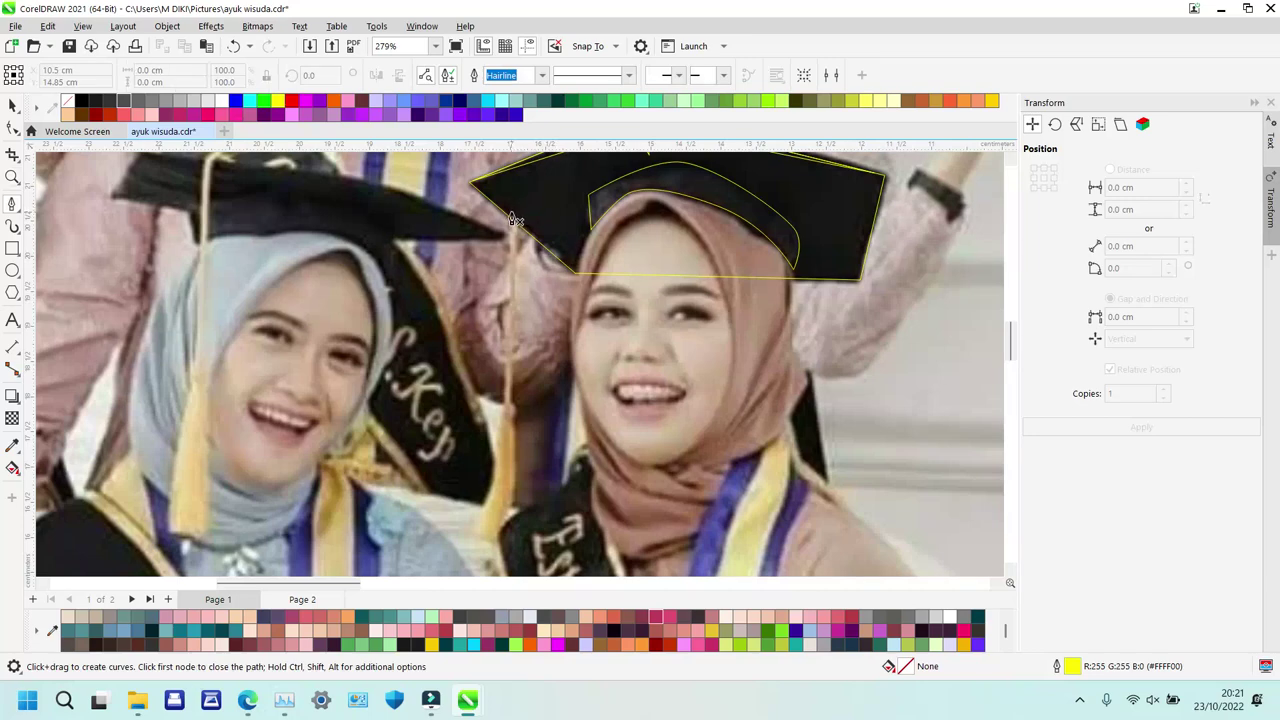
pyautogui.click(512, 214)
pyautogui.click(505, 401)
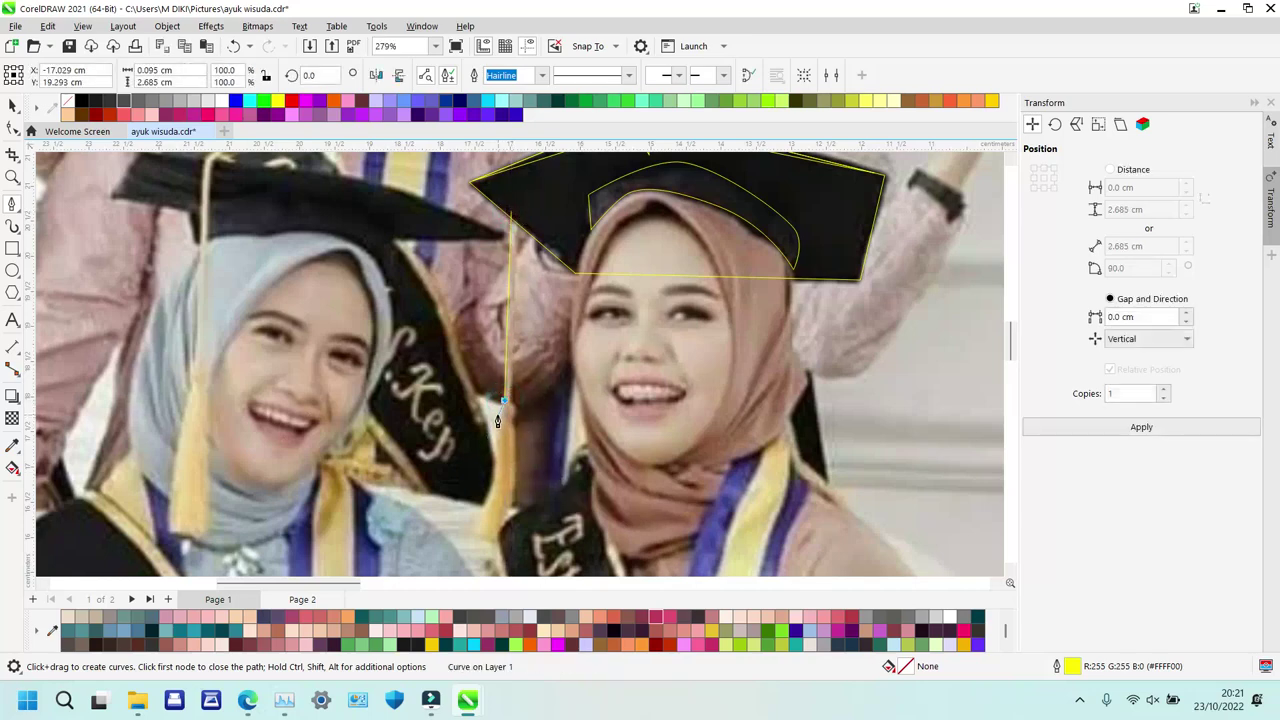
pyautogui.scroll(3, 509, 409)
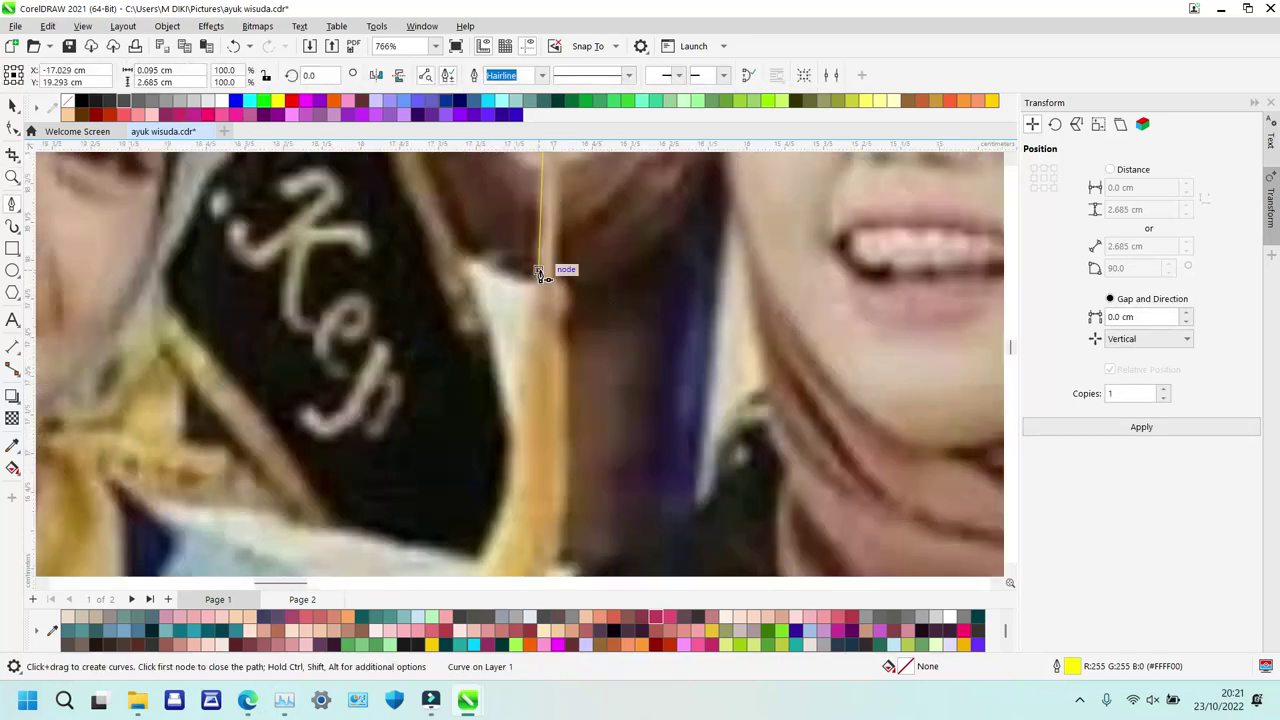
pyautogui.moveTo(511, 408); pyautogui.dragTo(519, 462)
pyautogui.scroll(-2, 514, 450)
pyautogui.click(453, 482)
pyautogui.moveTo(504, 540); pyautogui.dragTo(506, 538)
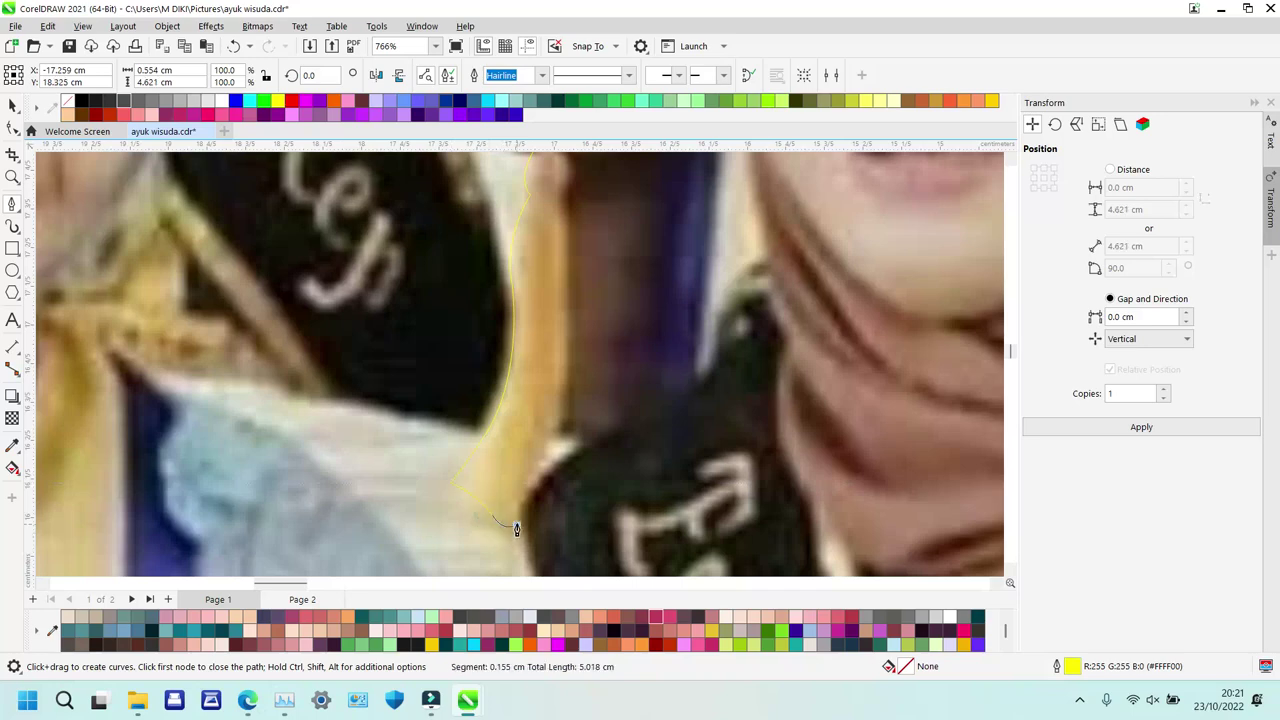
# Trace the tassel's other edge back up past its knot and cord, closing the outline at about 0.6 by 4.7 cm.
pyautogui.scroll(2, 558, 330)
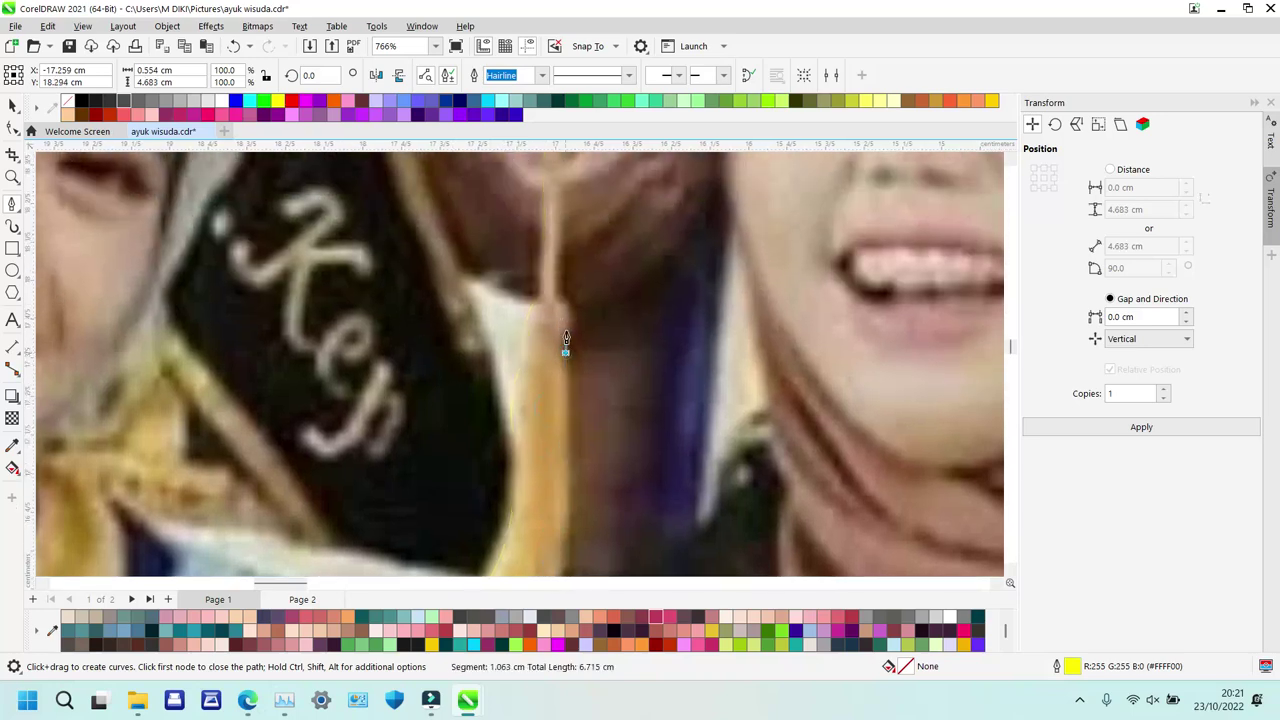
pyautogui.click(560, 288)
pyautogui.scroll(1, 585, 305)
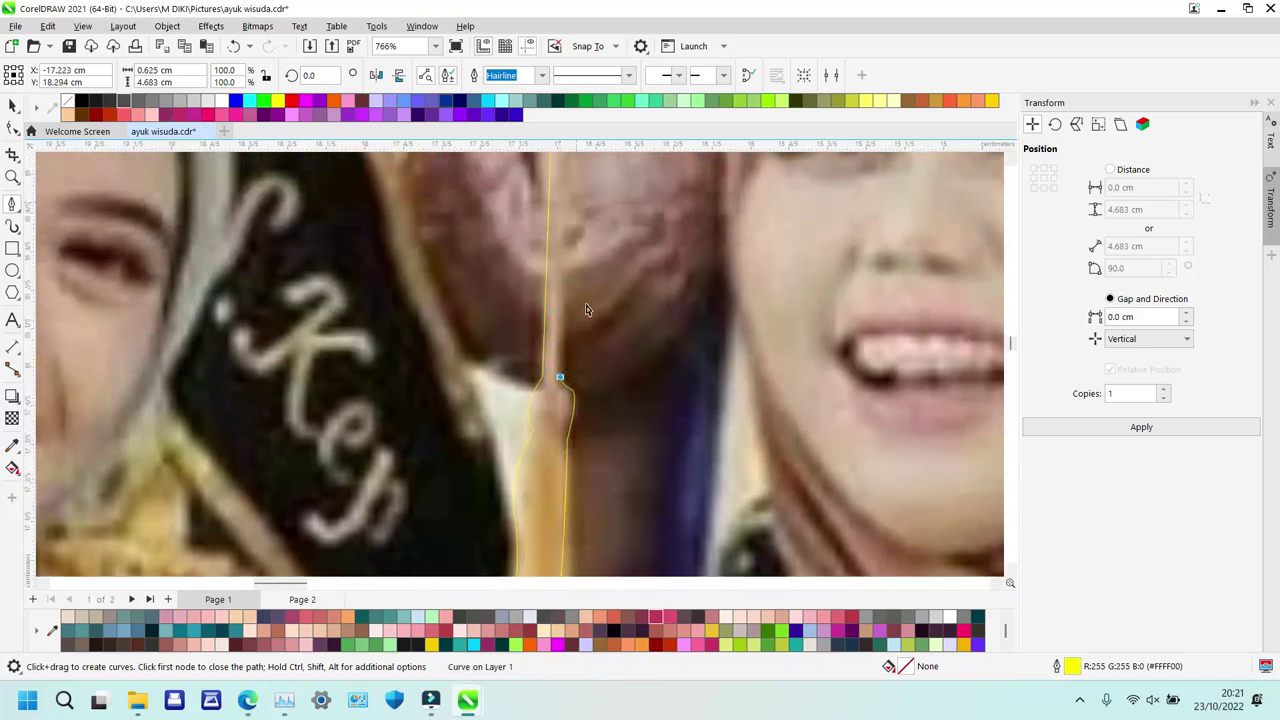
pyautogui.click(562, 431)
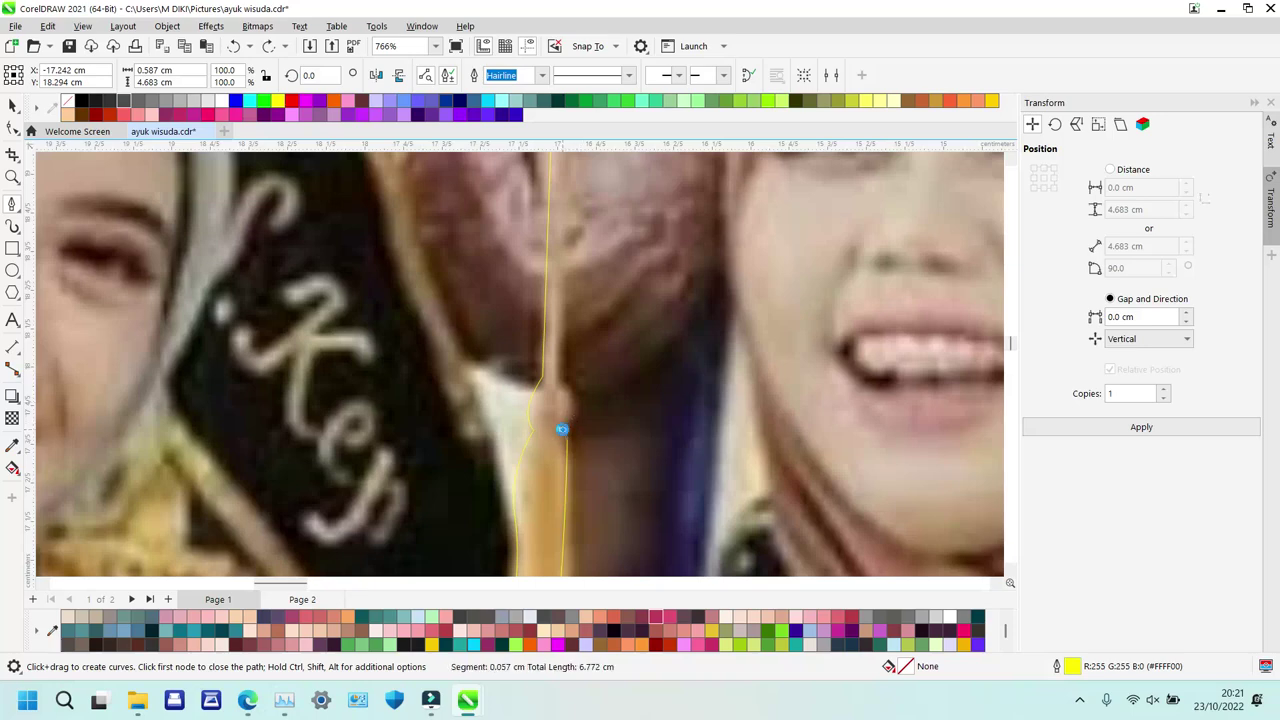
pyautogui.moveTo(575, 404); pyautogui.dragTo(574, 381)
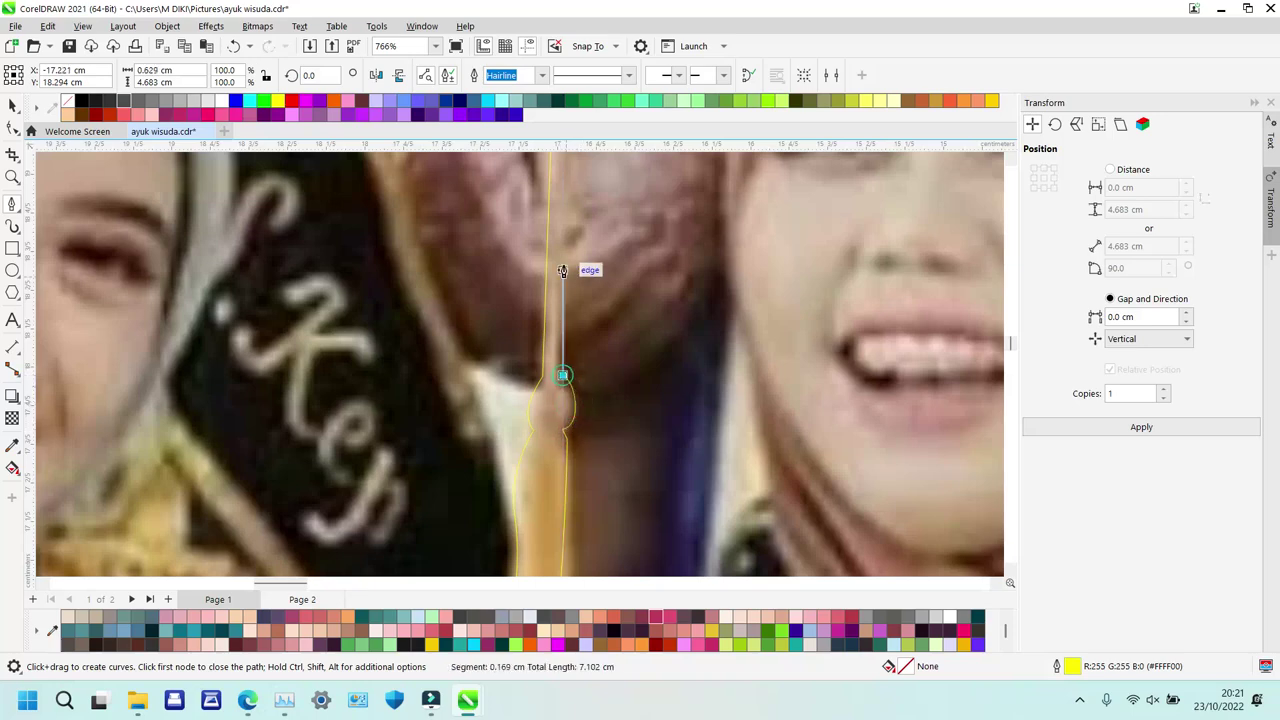
pyautogui.moveTo(558, 210); pyautogui.dragTo(558, 178)
pyautogui.moveTo(559, 154); pyautogui.dragTo(561, 150)
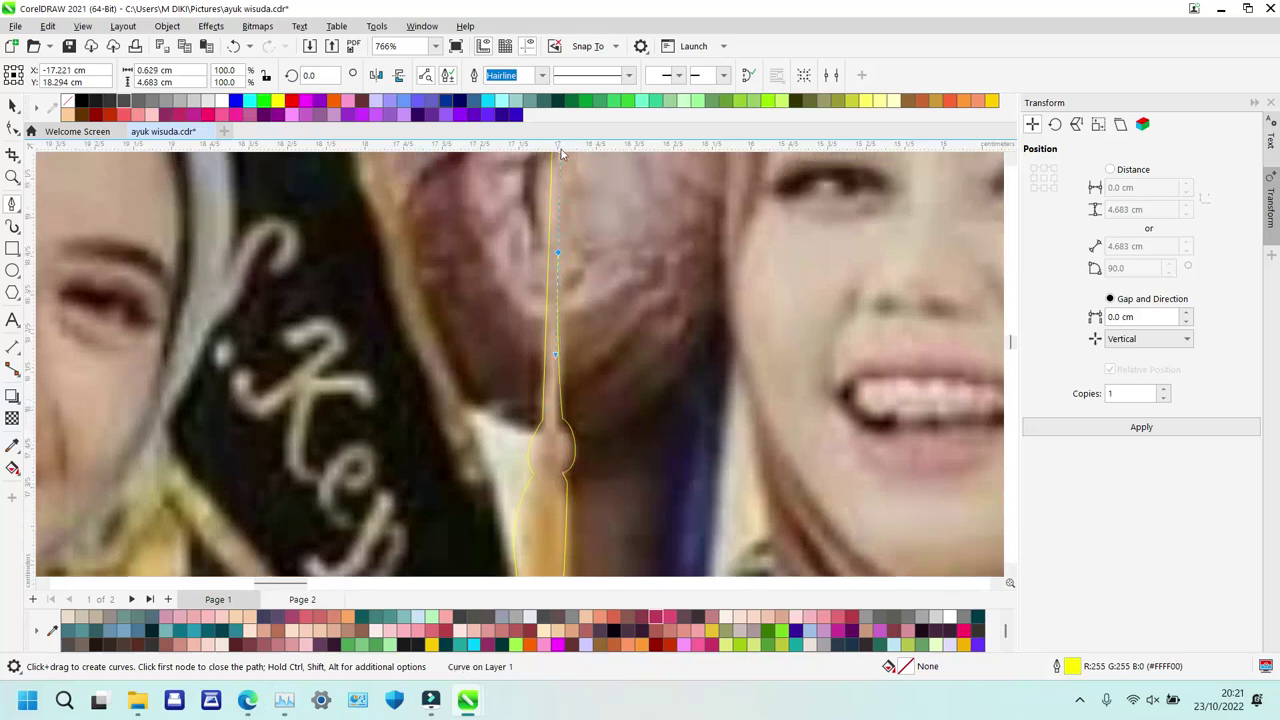
pyautogui.moveTo(626, 249); pyautogui.dragTo(627, 505)
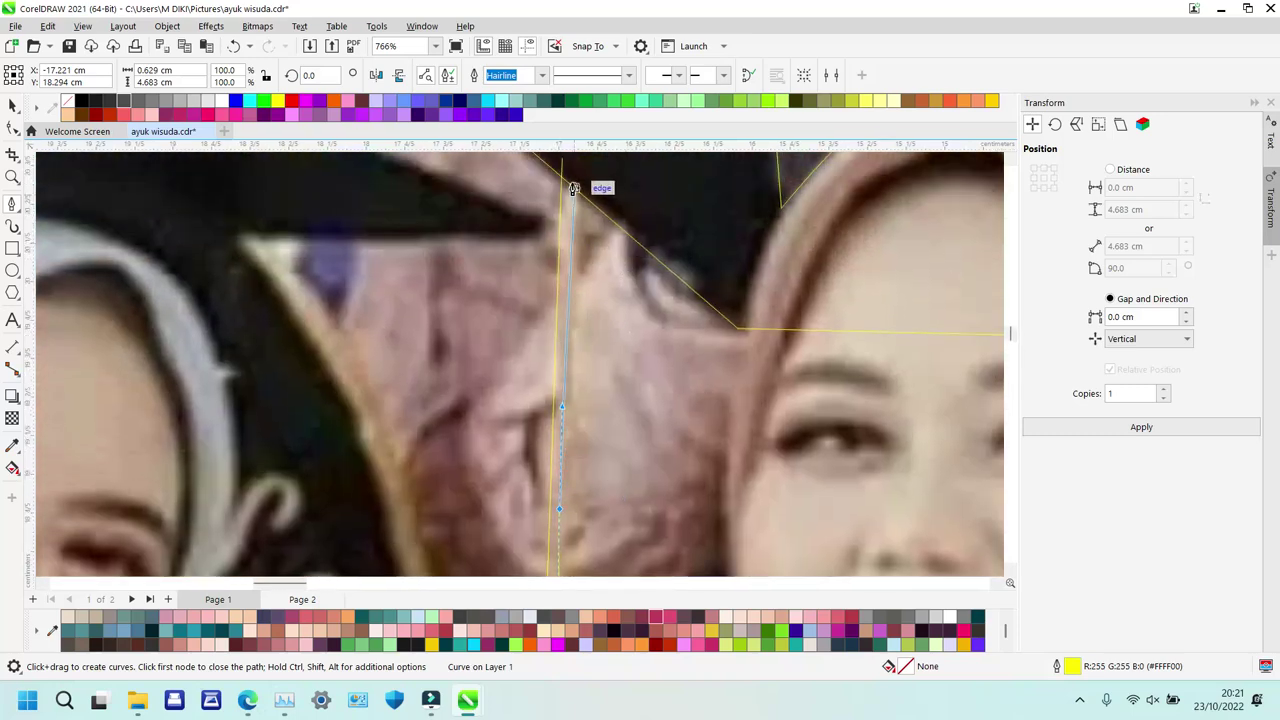
pyautogui.click(563, 158)
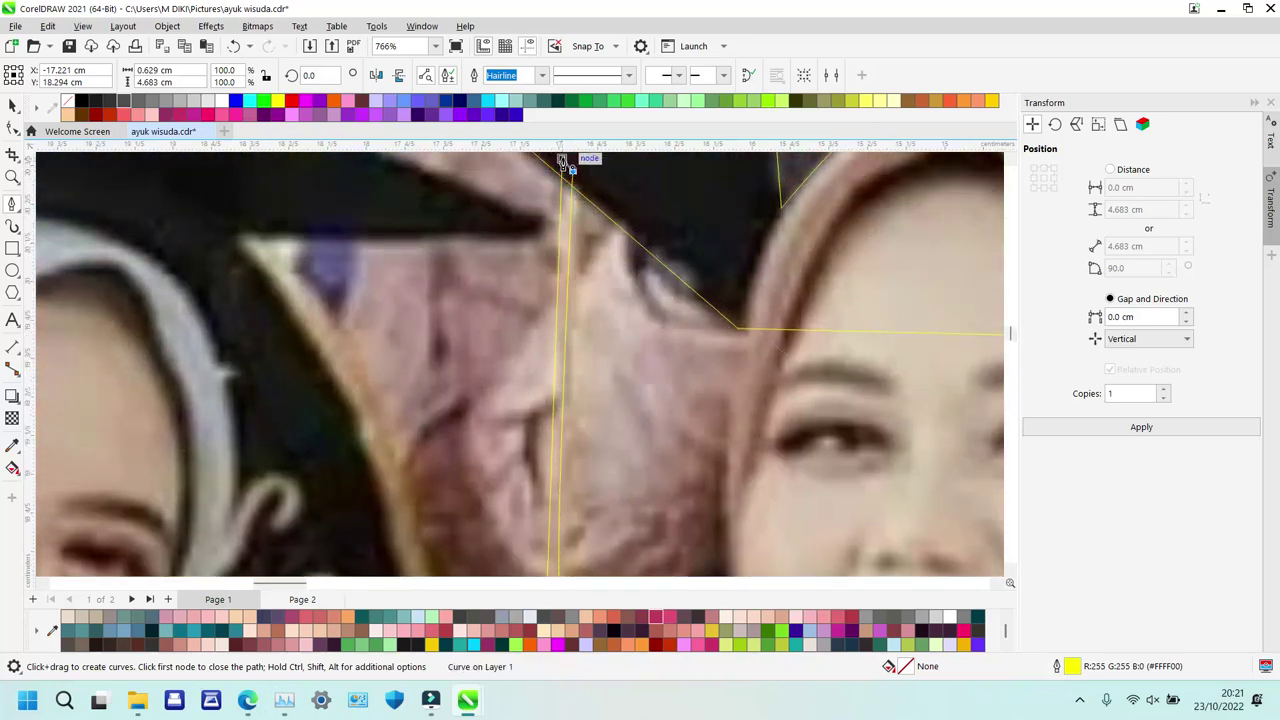
# Delete the graduation reference photo from behind the traced cap and tassel.
pyautogui.press('z')
pyautogui.scroll(-3, 680, 228)
pyautogui.scroll(-1, 680, 228)
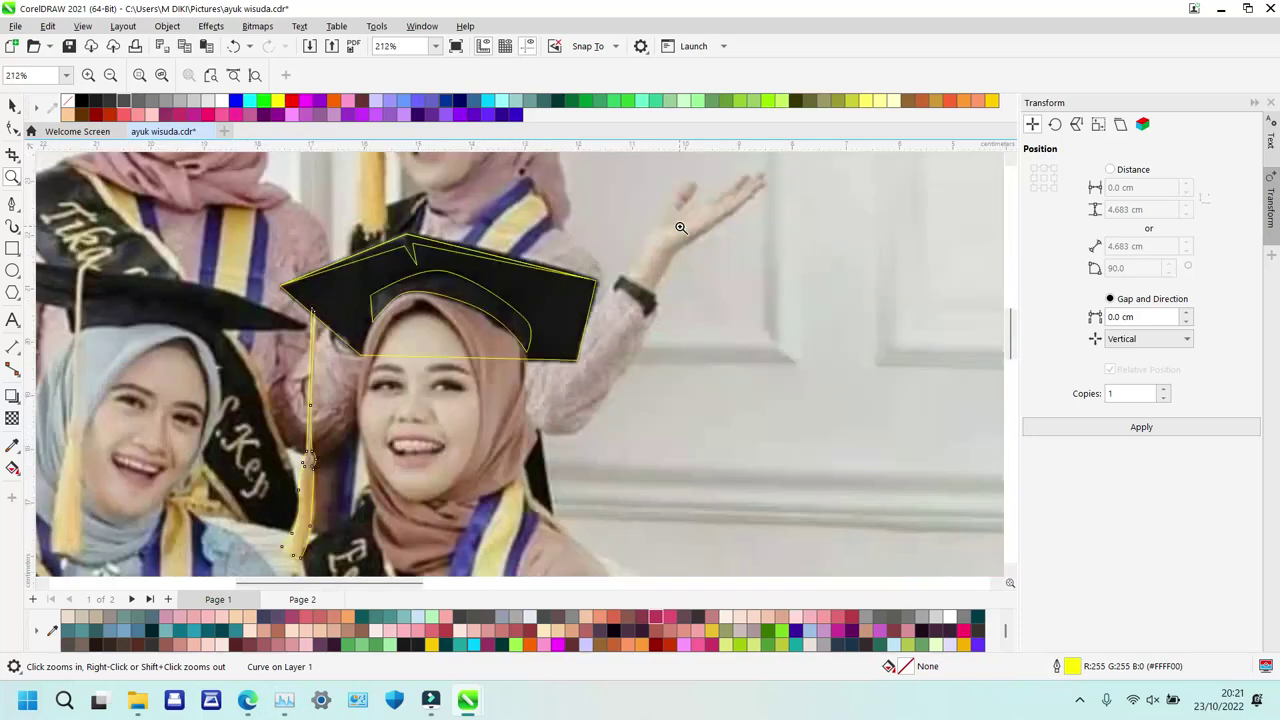
pyautogui.press('space')
pyautogui.click(450, 423)
pyautogui.press('Delete')
# Move the traced cap and tassel onto the portrait's head and enlarge them proportionally to about 19.9 by 20.5 cm.
pyautogui.press('z')
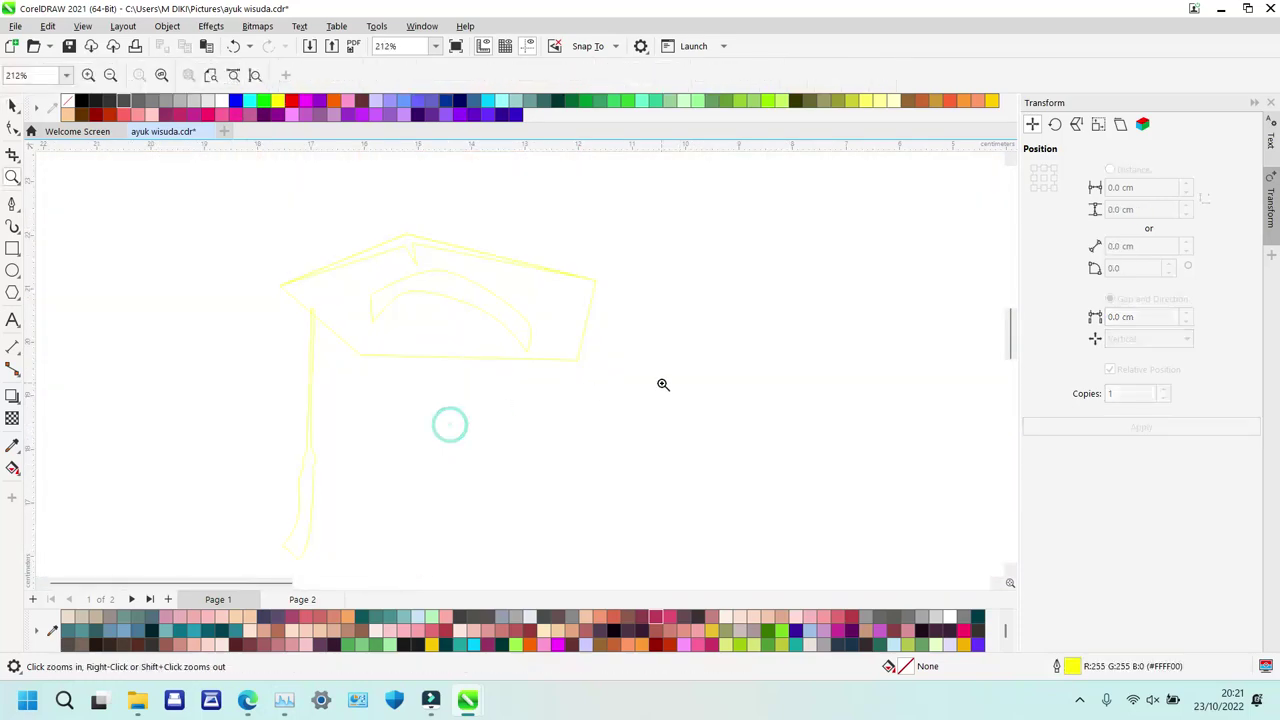
pyautogui.scroll(-4, 663, 384)
pyautogui.scroll(-2, 776, 418)
pyautogui.moveTo(540, 313); pyautogui.dragTo(820, 526)
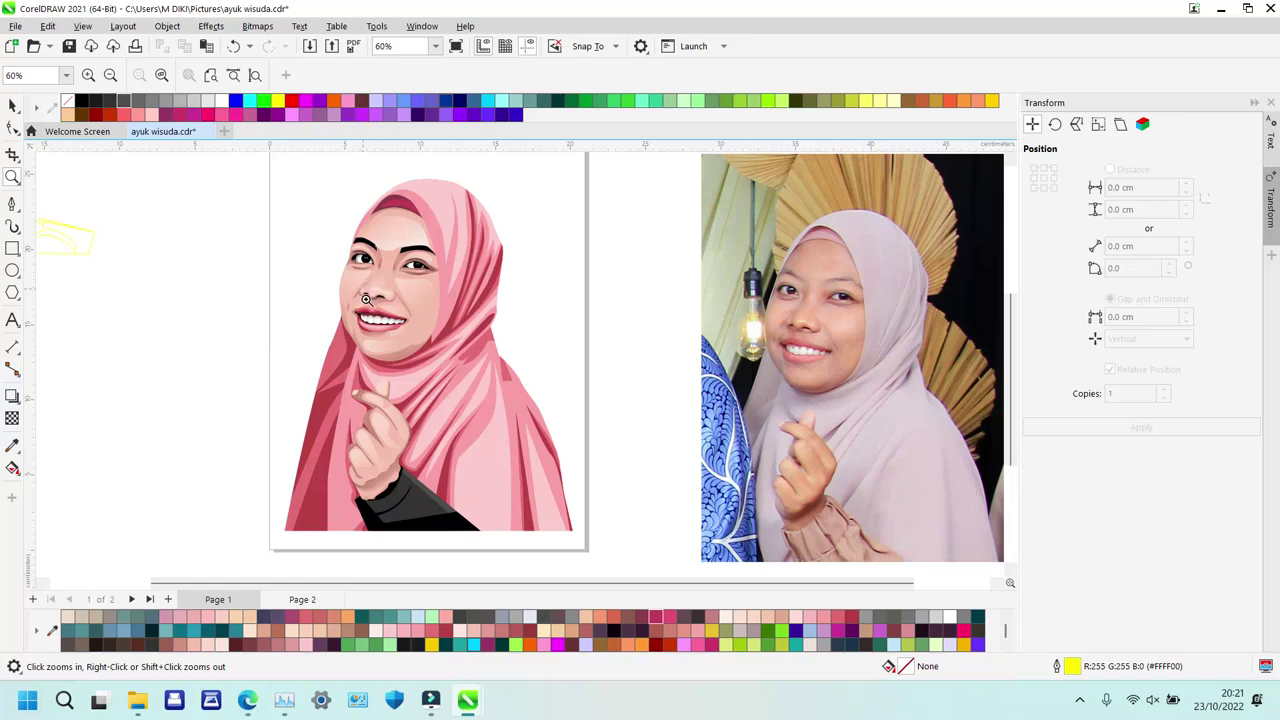
pyautogui.press('F3')
pyautogui.moveTo(392, 279); pyautogui.dragTo(768, 512)
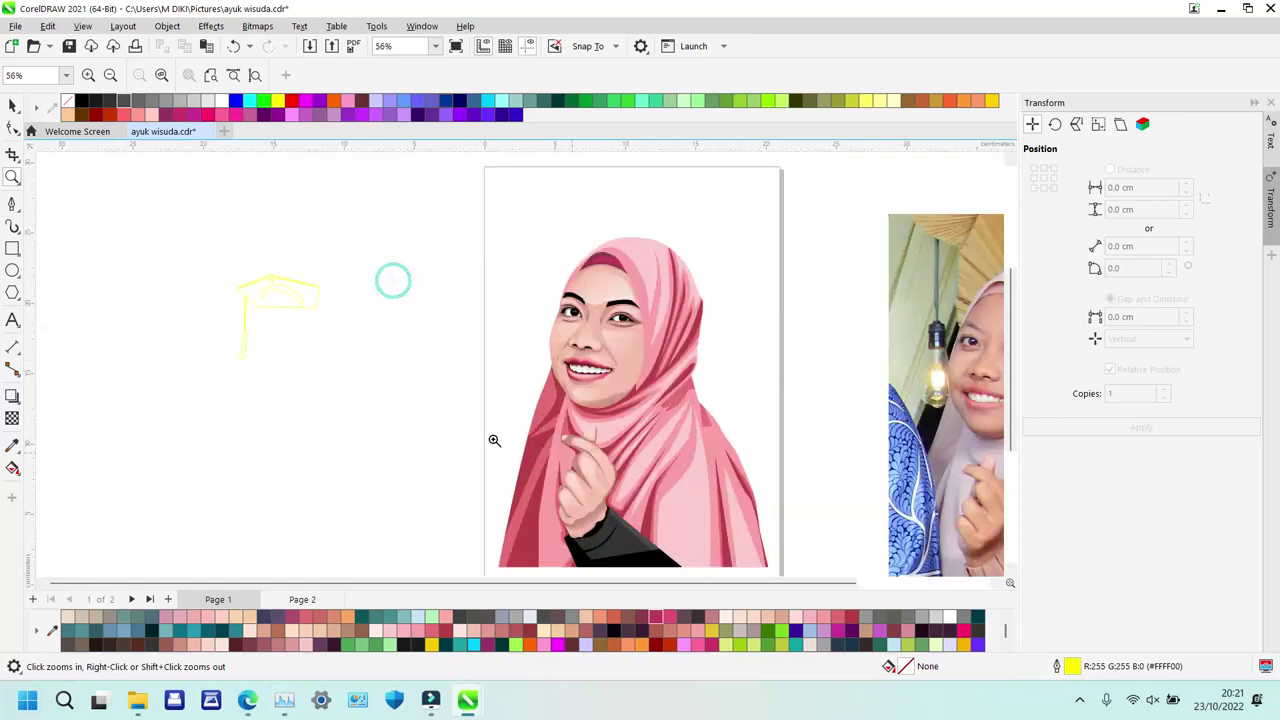
pyautogui.press('space')
pyautogui.moveTo(479, 467); pyautogui.dragTo(479, 467)
pyautogui.moveTo(289, 286)
pyautogui.mouseDown()
pyautogui.moveTo(497, 292)
pyautogui.moveTo(604, 222)
pyautogui.mouseUp()
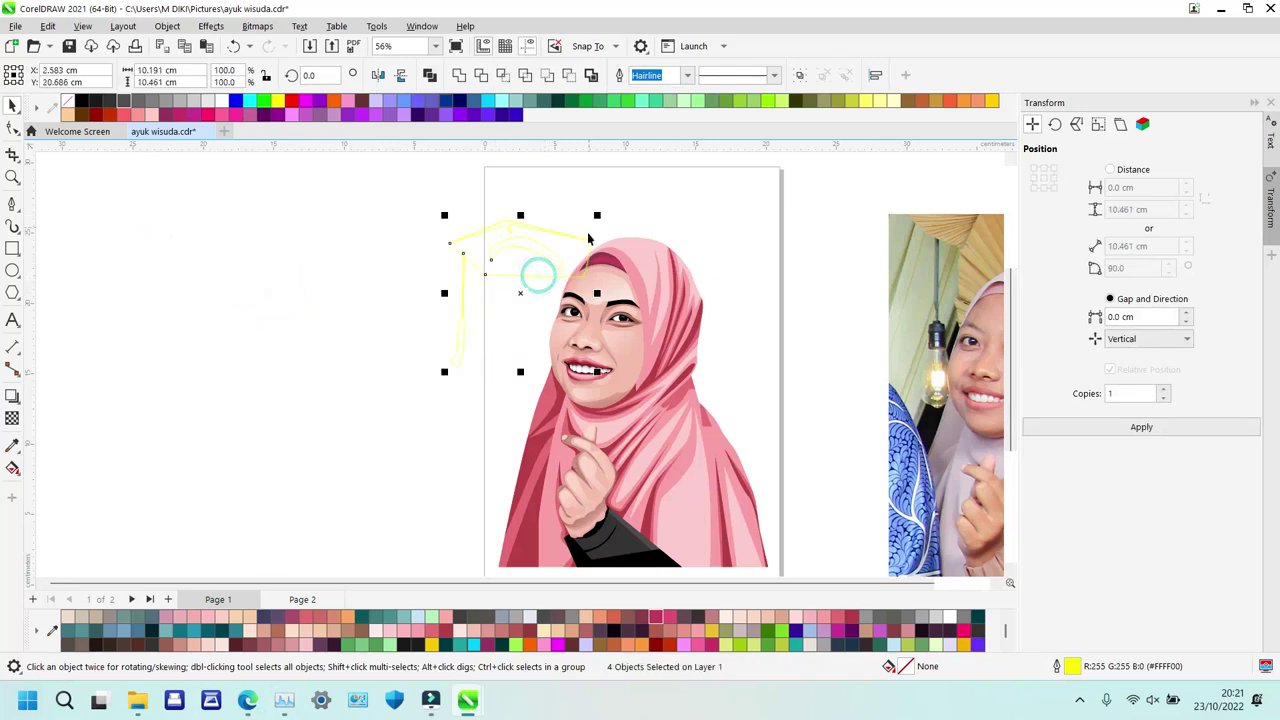
pyautogui.moveTo(599, 376)
pyautogui.mouseDown()
pyautogui.moveTo(766, 500)
pyautogui.moveTo(743, 528)
pyautogui.mouseUp()
pyautogui.moveTo(561, 229)
pyautogui.mouseDown()
pyautogui.moveTo(615, 208)
pyautogui.moveTo(603, 207)
pyautogui.mouseUp()
pyautogui.moveTo(778, 187)
pyautogui.mouseDown()
pyautogui.moveTo(761, 236)
pyautogui.moveTo(771, 191)
pyautogui.moveTo(776, 201)
pyautogui.mouseUp()
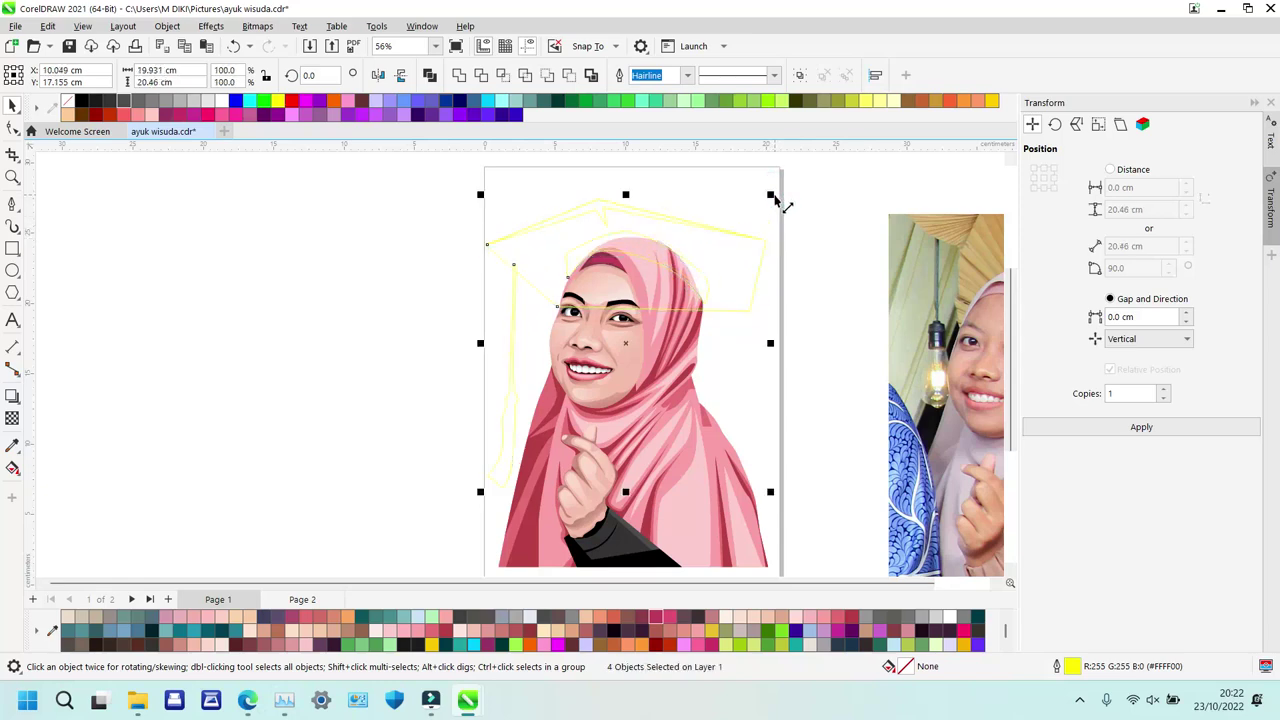
# Fill the mortarboard with black, remove its outline and send it behind the portrait.
pyautogui.click(399, 231)
pyautogui.click(550, 255)
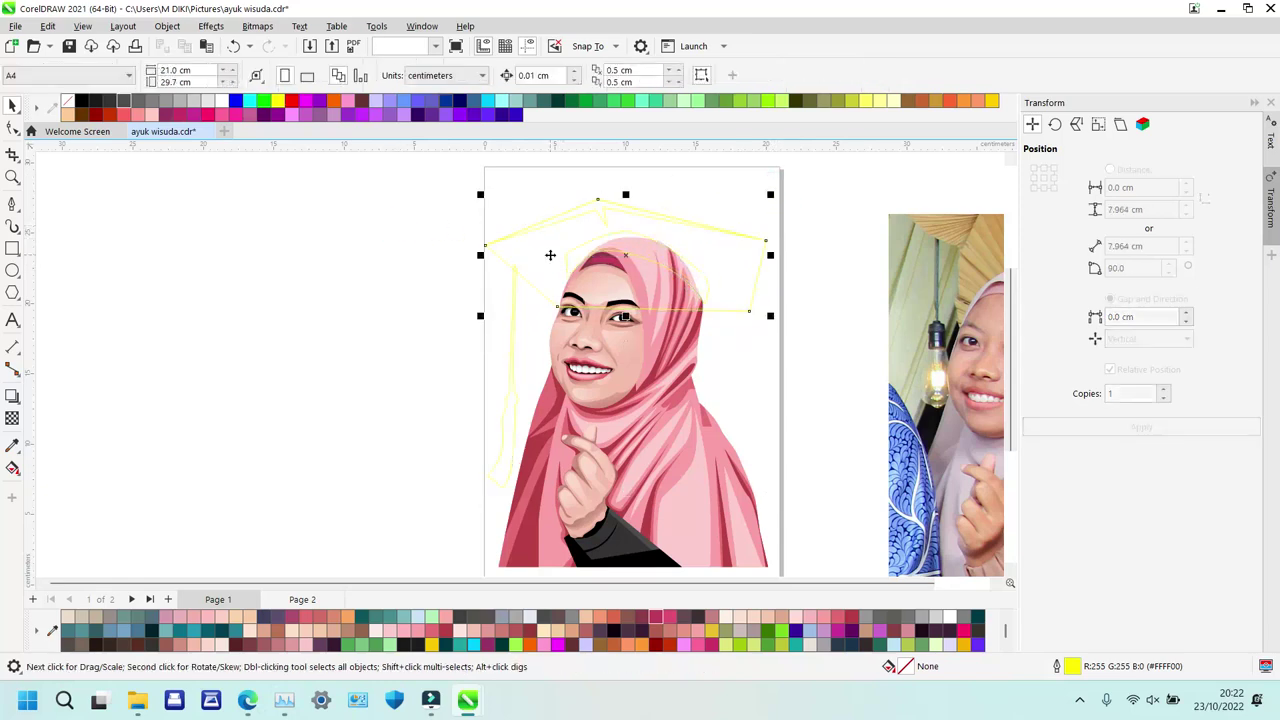
pyautogui.click(81, 101)
pyautogui.rightClick(68, 101)
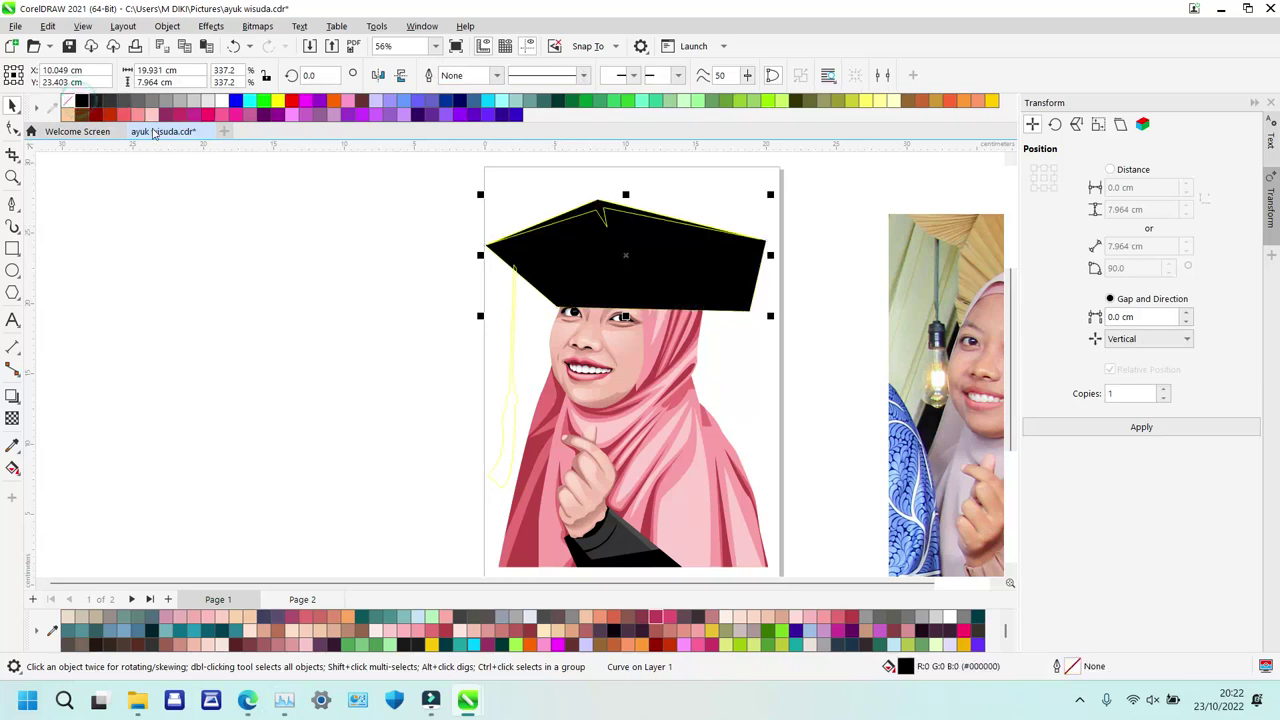
pyautogui.hotkey('shift', 'pagedown')
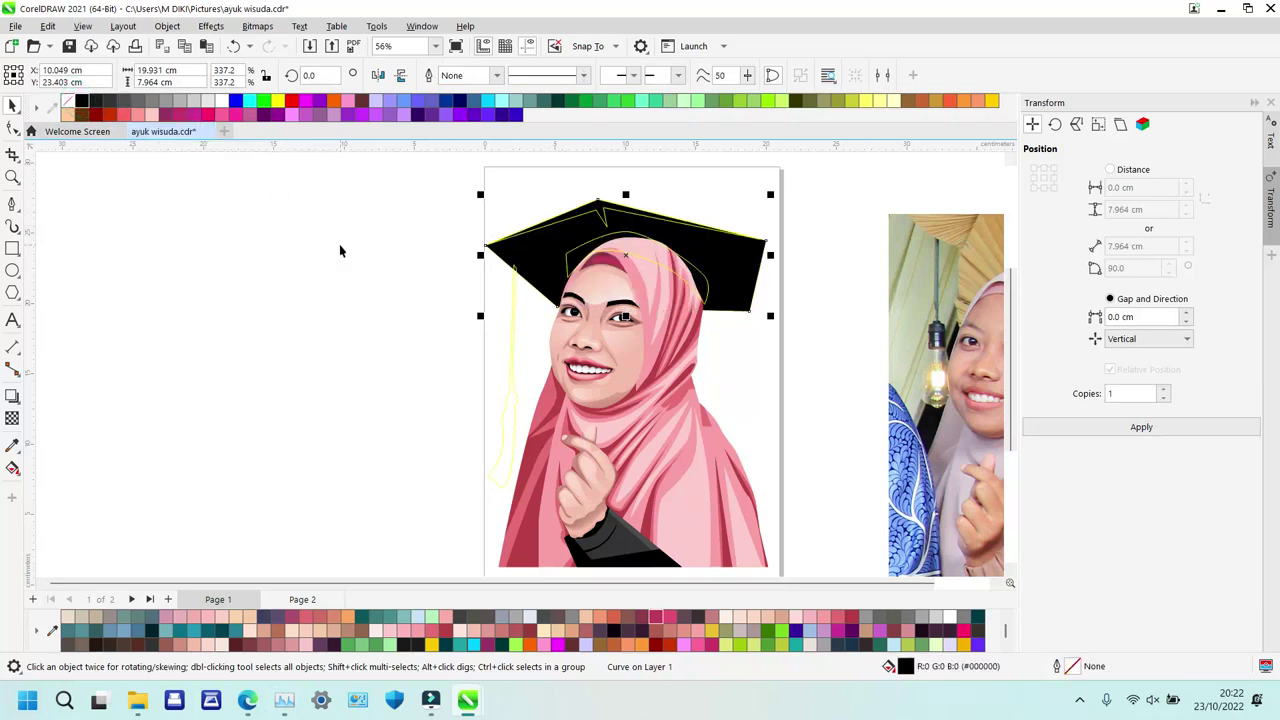
# Fill the cap's curved headband with dark grey #333333 and remove its outline.
pyautogui.click(583, 250)
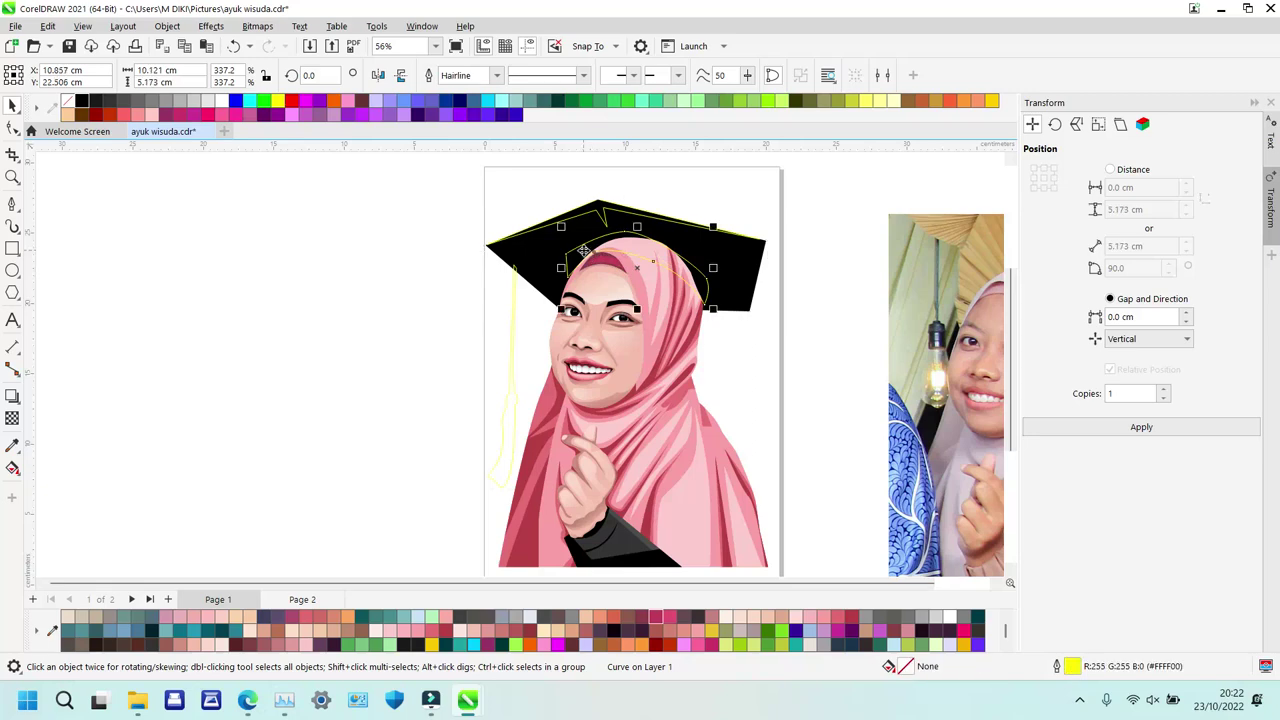
pyautogui.click(109, 102)
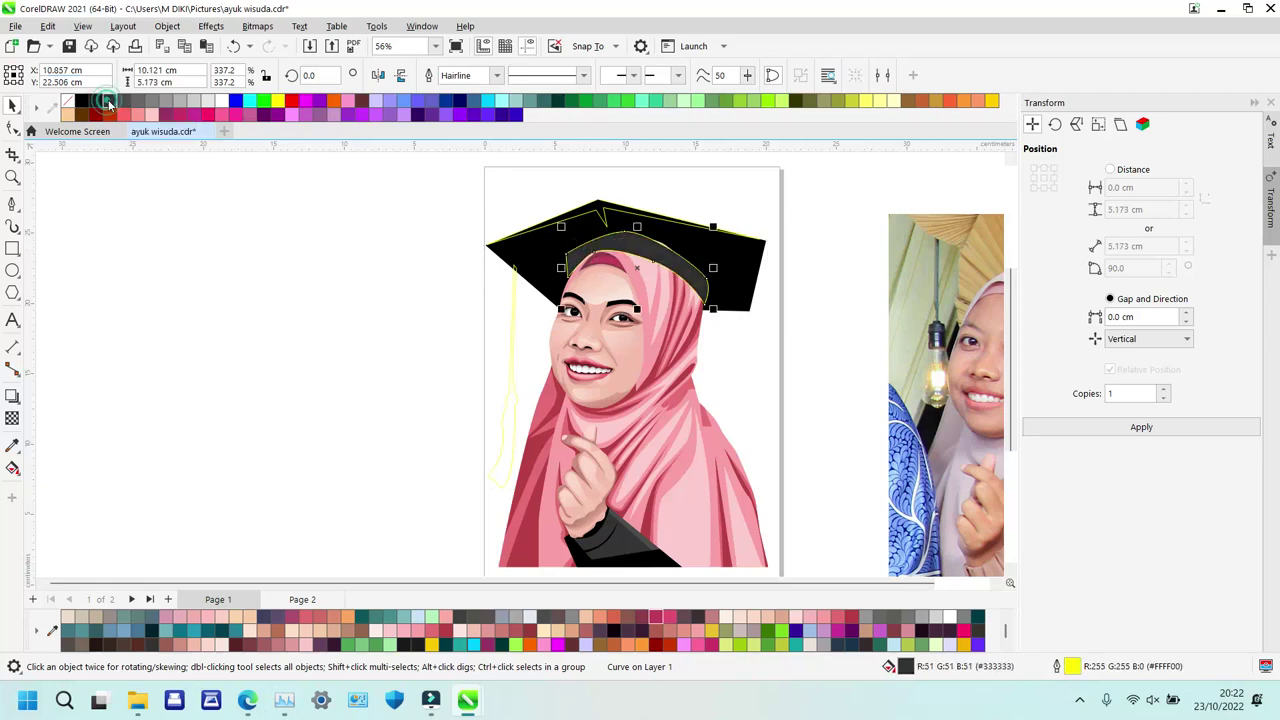
pyautogui.rightClick(68, 101)
# Reshape the headband's nodes to follow the hijab's edge, raising its peak and covering the hijab showing above the band.
pyautogui.press('z')
pyautogui.moveTo(557, 235); pyautogui.dragTo(772, 340)
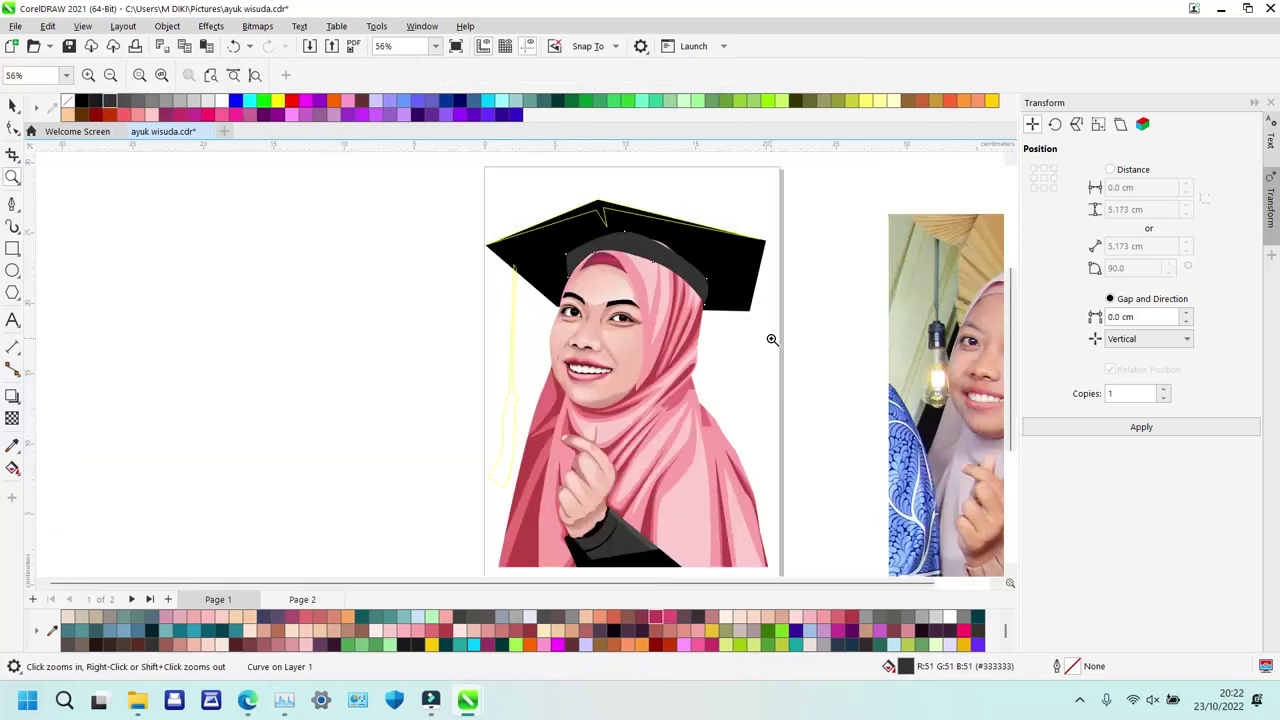
pyautogui.moveTo(503, 197); pyautogui.dragTo(780, 314)
pyautogui.press('F10')
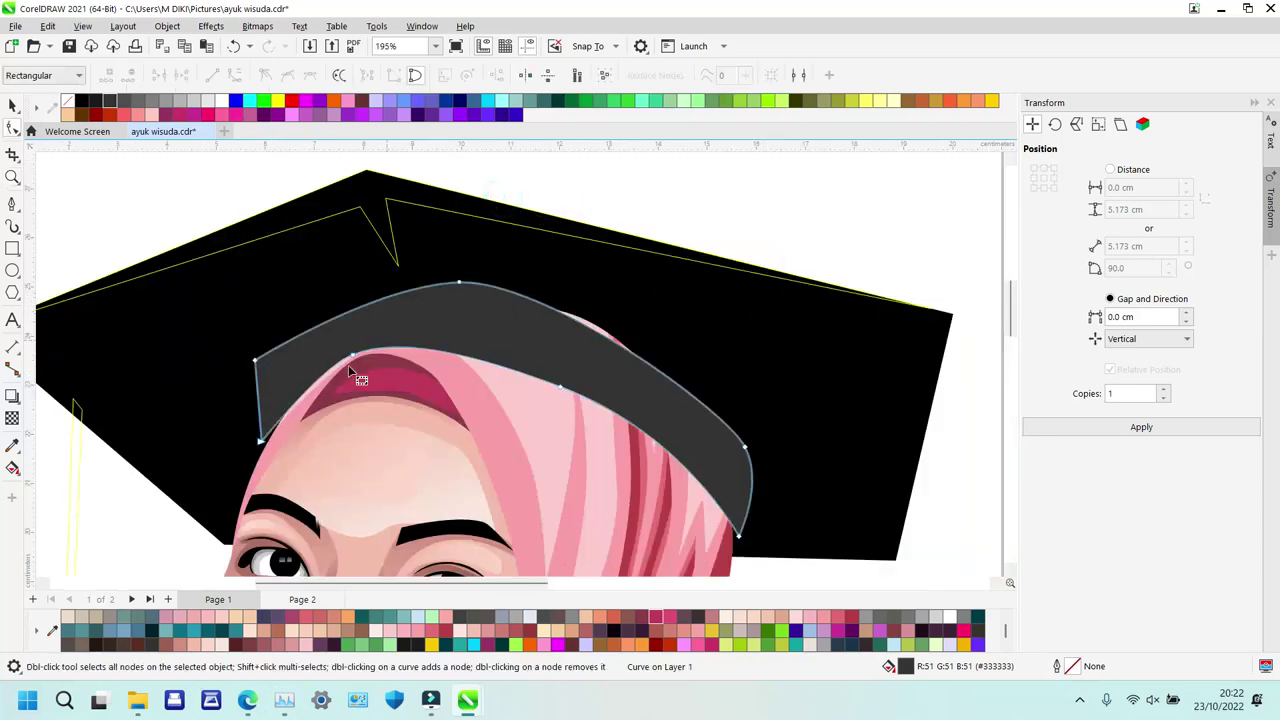
pyautogui.moveTo(348, 360)
pyautogui.mouseDown()
pyautogui.moveTo(400, 346)
pyautogui.moveTo(356, 361)
pyautogui.mouseUp()
pyautogui.moveTo(264, 440); pyautogui.dragTo(281, 453)
pyautogui.moveTo(384, 358); pyautogui.dragTo(364, 366)
pyautogui.moveTo(463, 297); pyautogui.dragTo(488, 278)
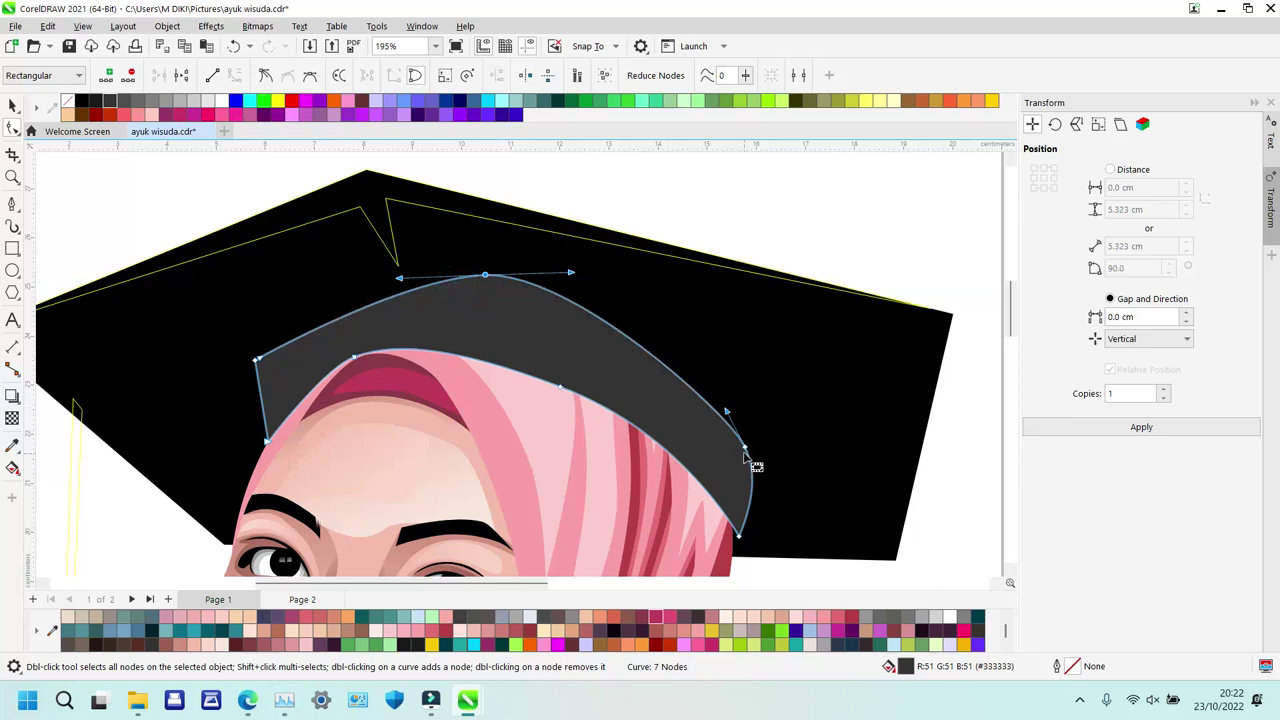
pyautogui.moveTo(746, 455); pyautogui.dragTo(731, 418)
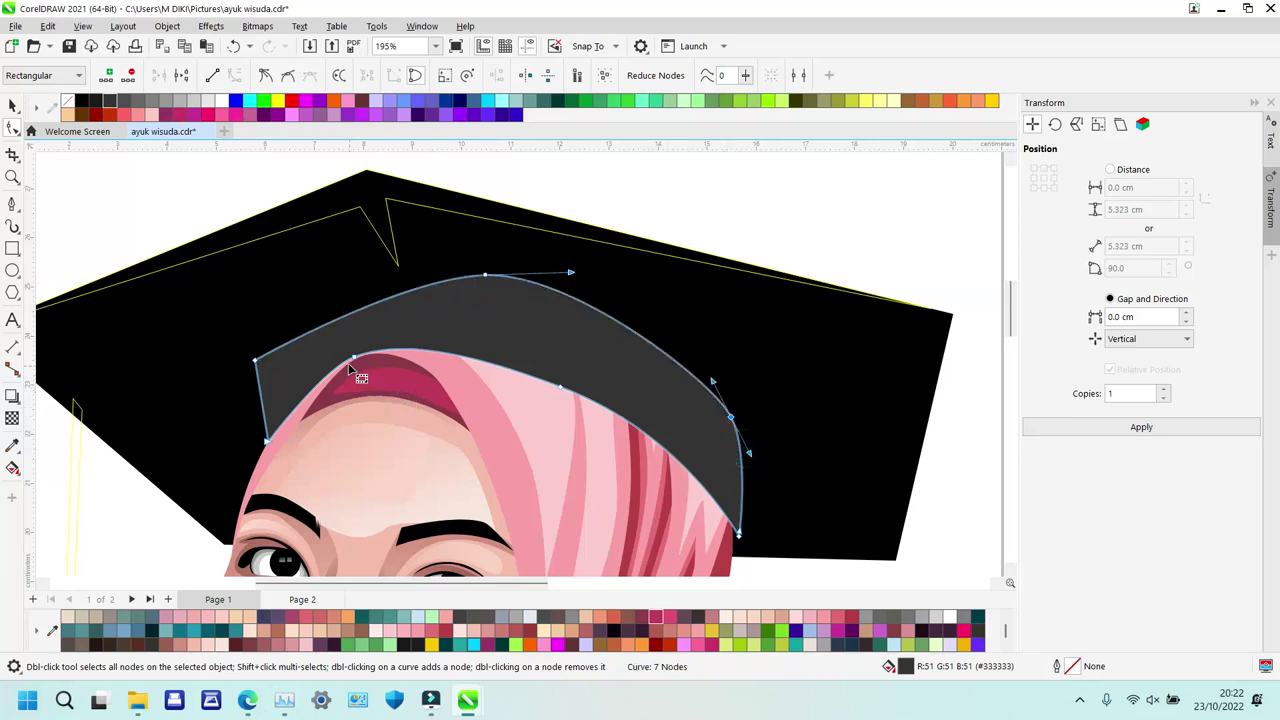
# Fill the notched shape along the mortarboard's upper edges with dark grey #333333 and remove its outline.
pyautogui.click(283, 206)
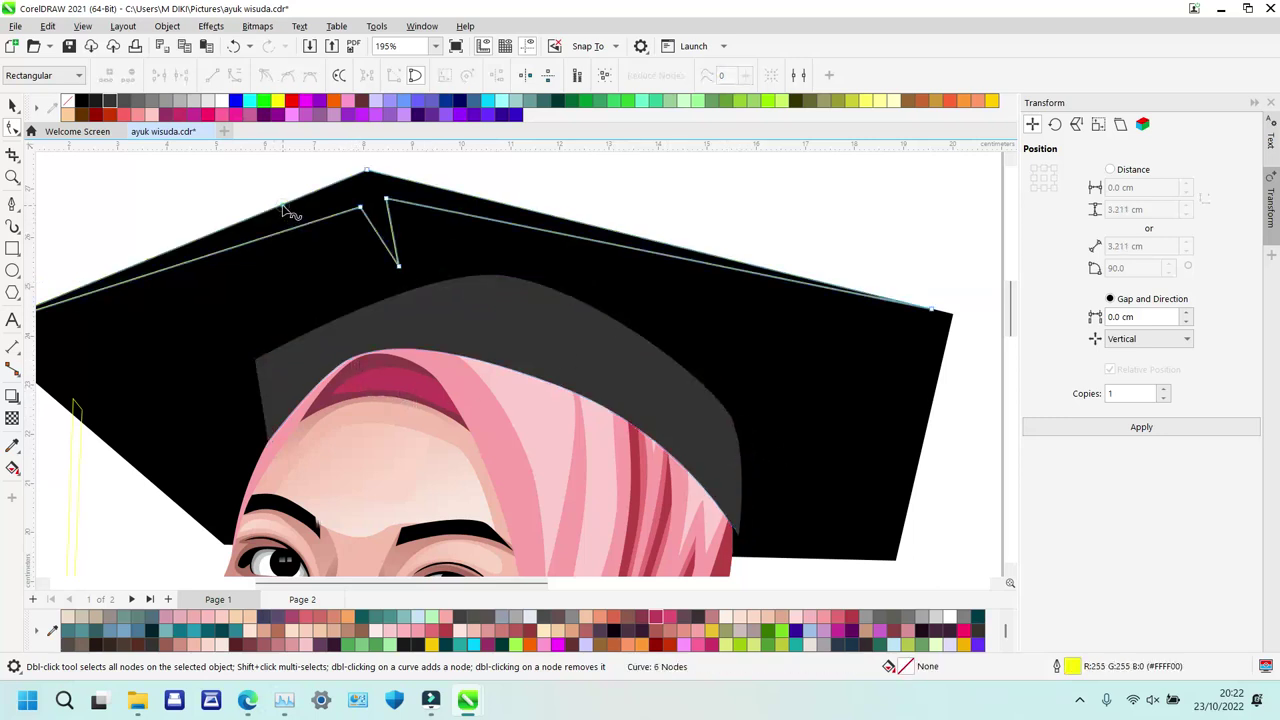
pyautogui.click(124, 100)
pyautogui.press('z')
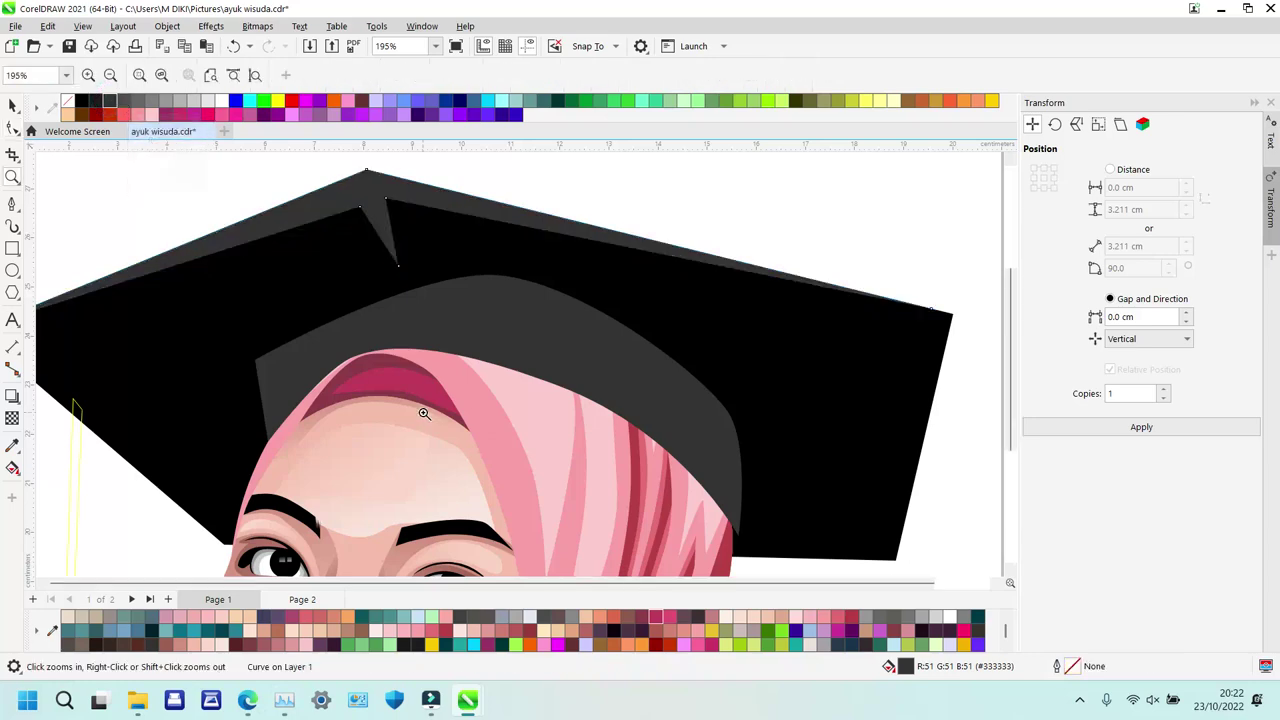
# Fill the tassel with golden yellow.
pyautogui.rightClick(424, 413)
pyautogui.press('space')
pyautogui.click(514, 311)
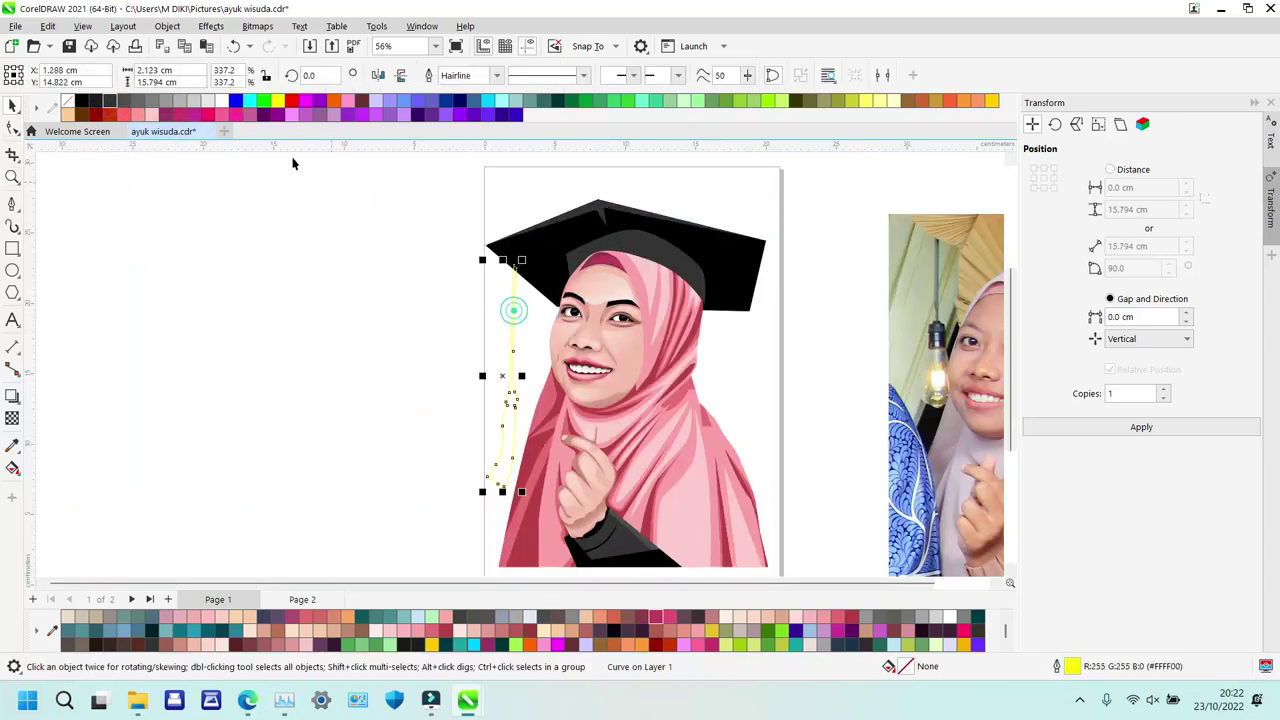
pyautogui.click(986, 103)
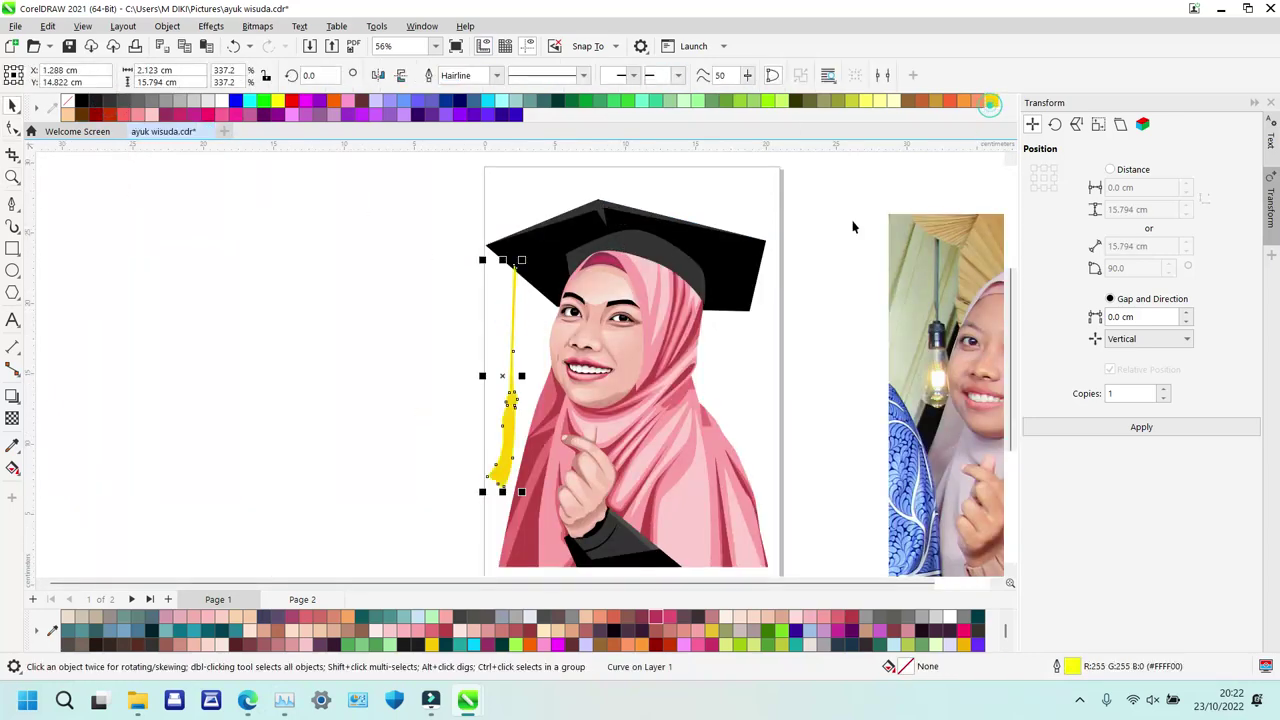
pyautogui.click(339, 260)
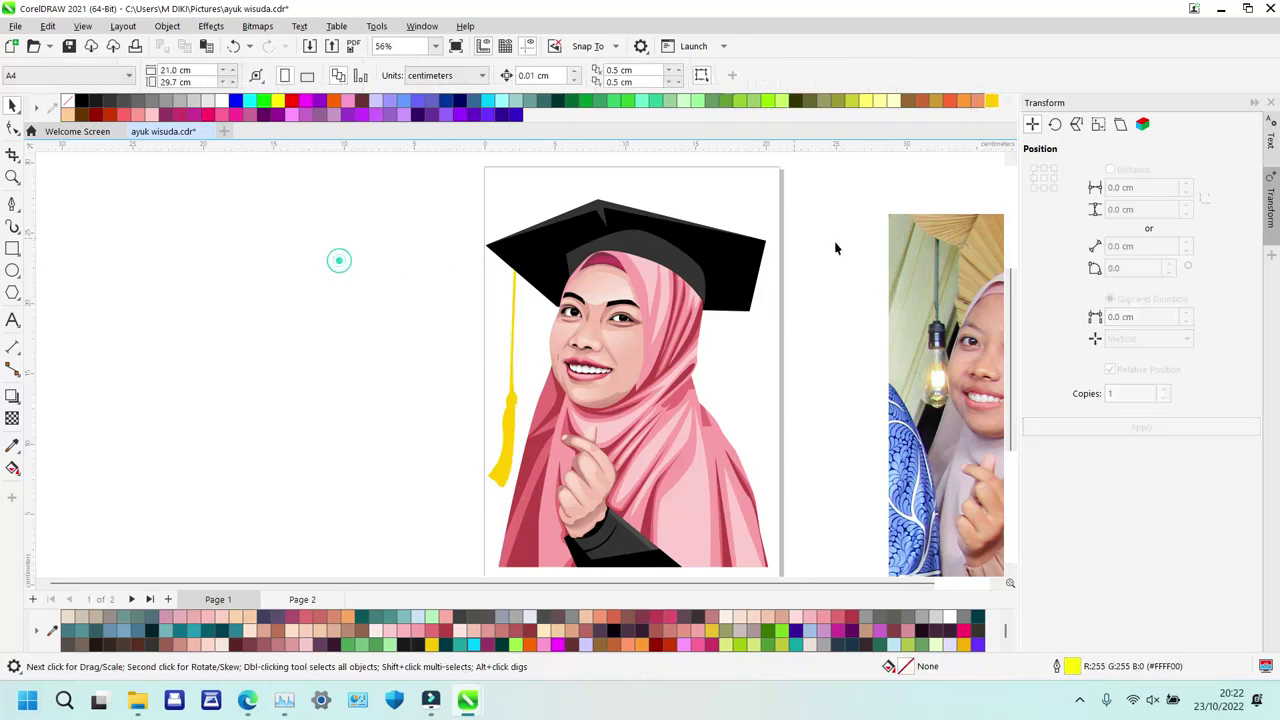
# Slim the headband to about 5 cm high by moving its outer nodes inward and raising its lower edge over the hijab.
pyautogui.press('z')
pyautogui.moveTo(500, 183); pyautogui.dragTo(782, 385)
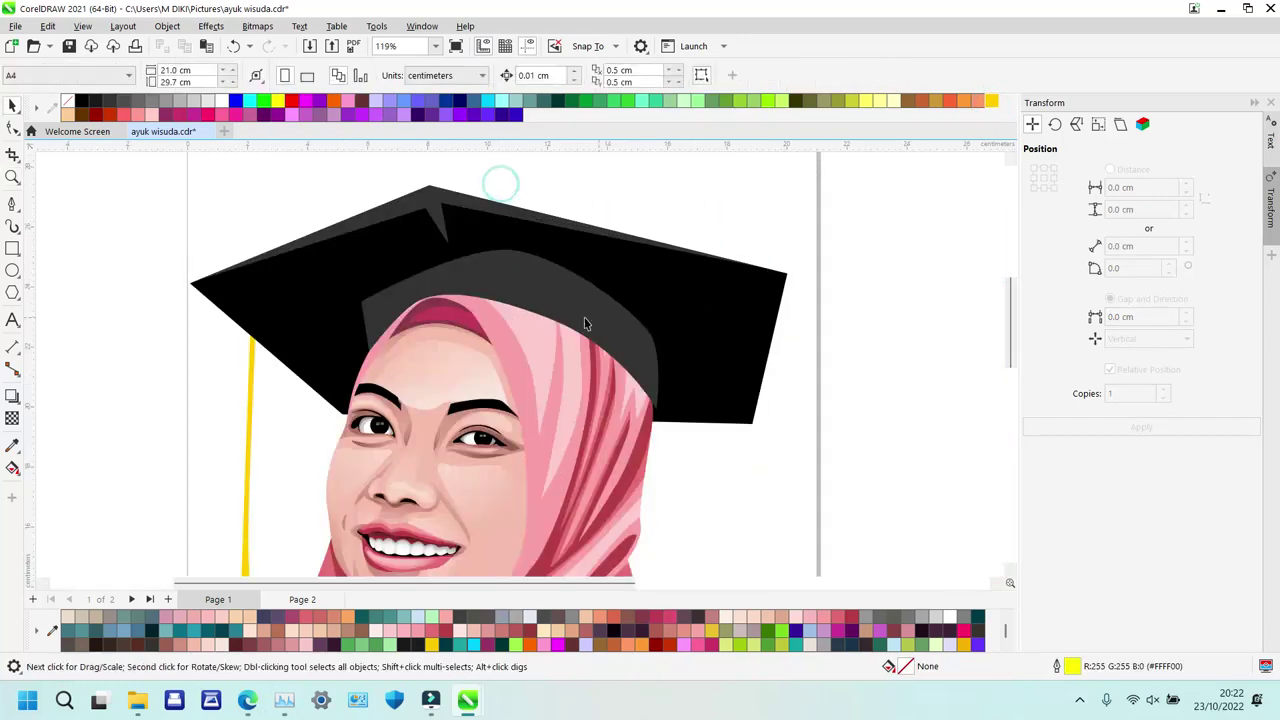
pyautogui.click(555, 316)
pyautogui.press('space')
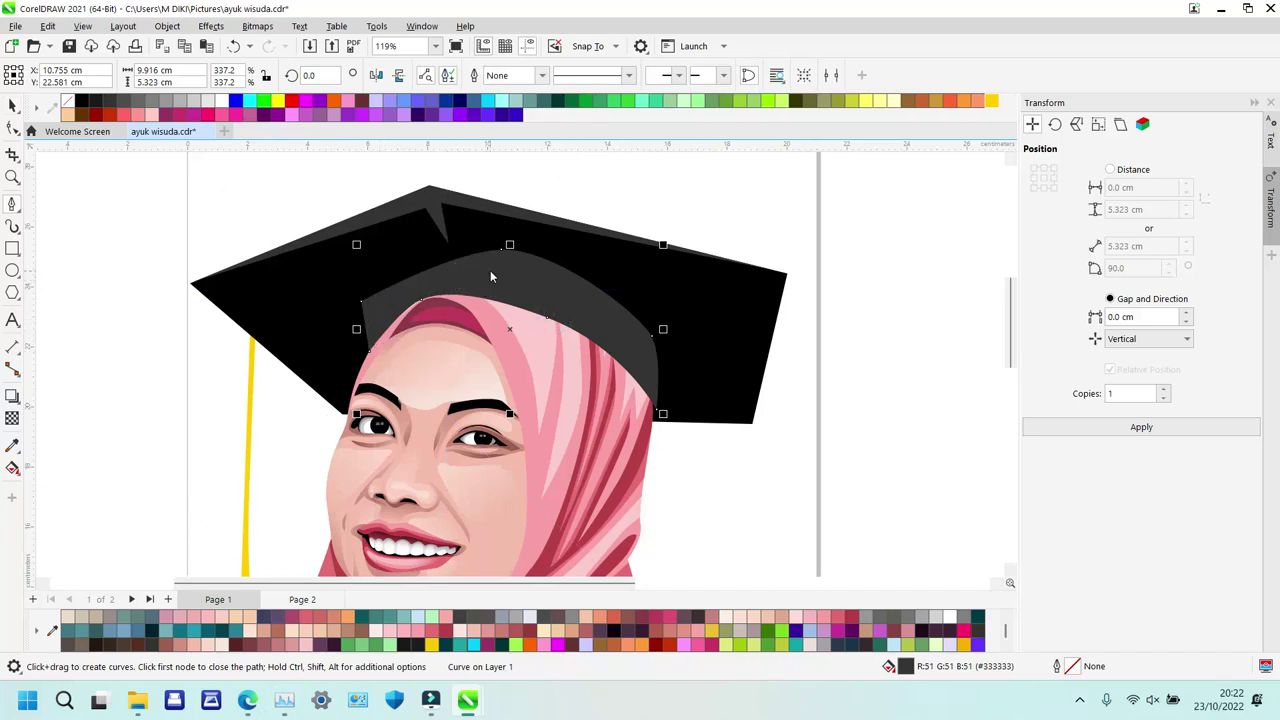
pyautogui.press('F10')
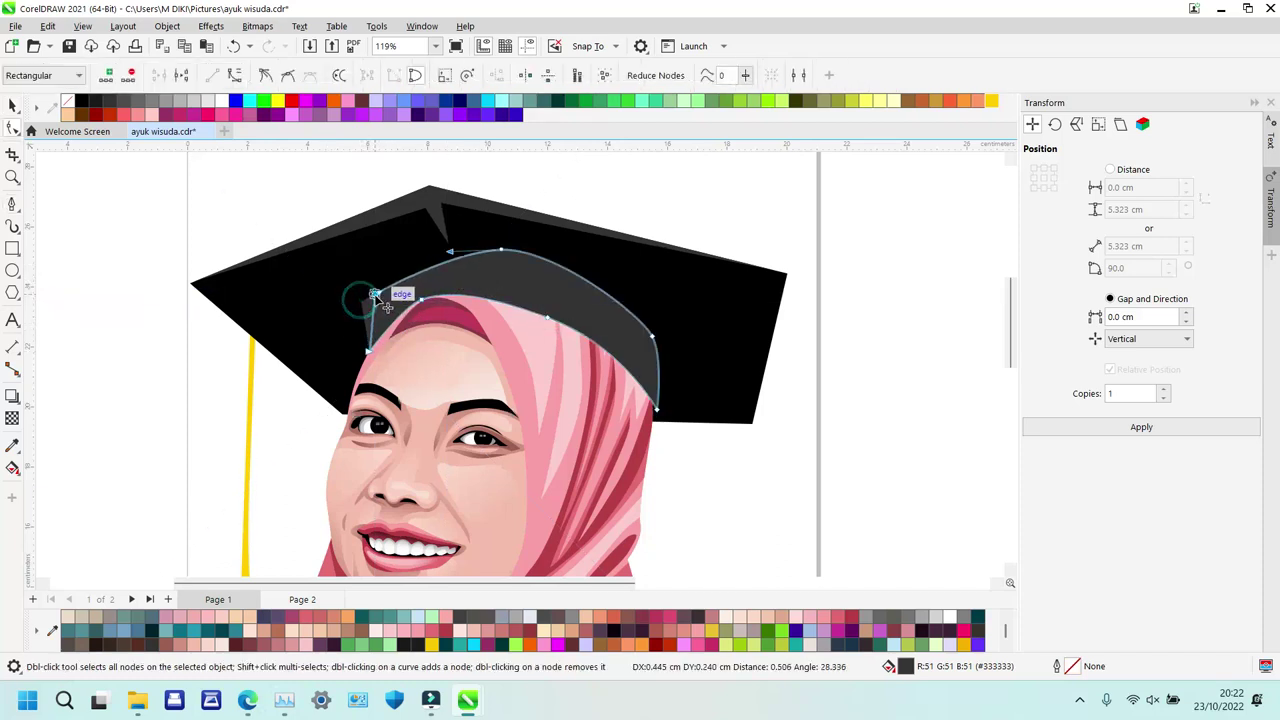
pyautogui.click(500, 251)
pyautogui.moveTo(500, 252); pyautogui.dragTo(495, 267)
pyautogui.moveTo(656, 340); pyautogui.dragTo(638, 333)
pyautogui.click(497, 268)
pyautogui.moveTo(497, 268); pyautogui.dragTo(503, 259)
pyautogui.moveTo(548, 318); pyautogui.dragTo(552, 308)
pyautogui.moveTo(431, 306); pyautogui.dragTo(423, 290)
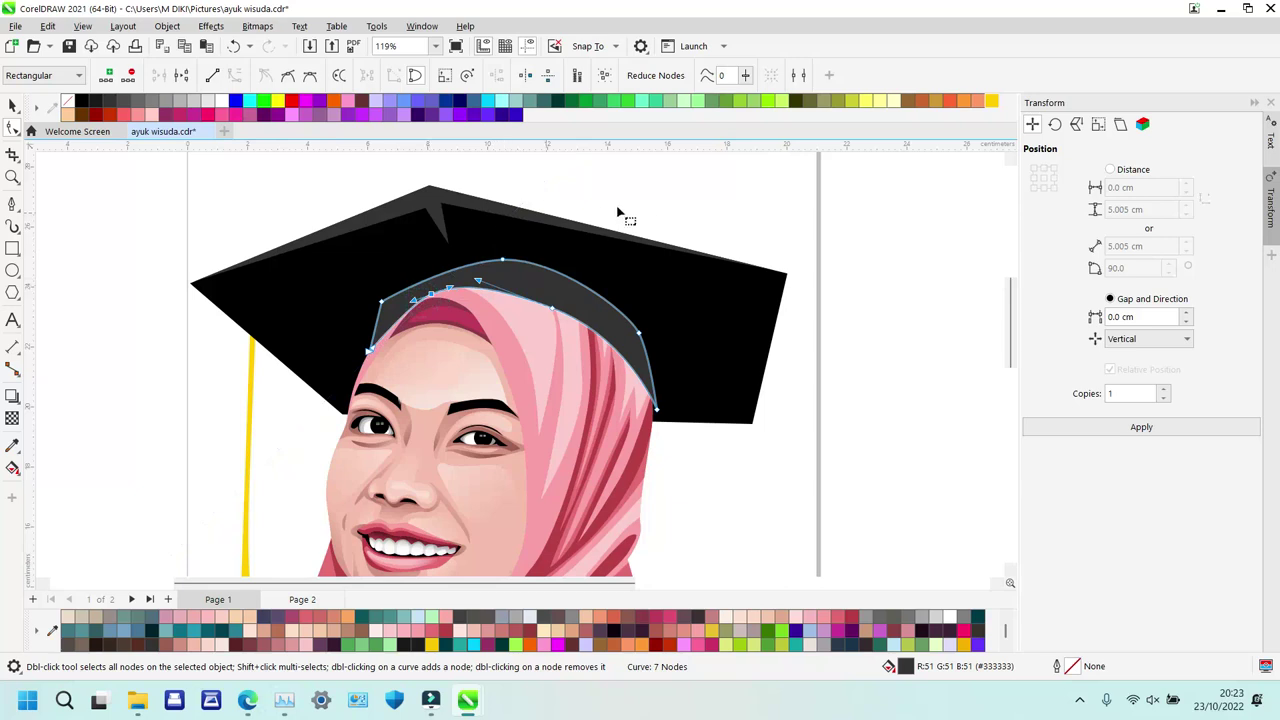
# Apply a linear fountain fill to the headband, running upward from dark grey to black.
pyautogui.press('space')
pyautogui.press('p')
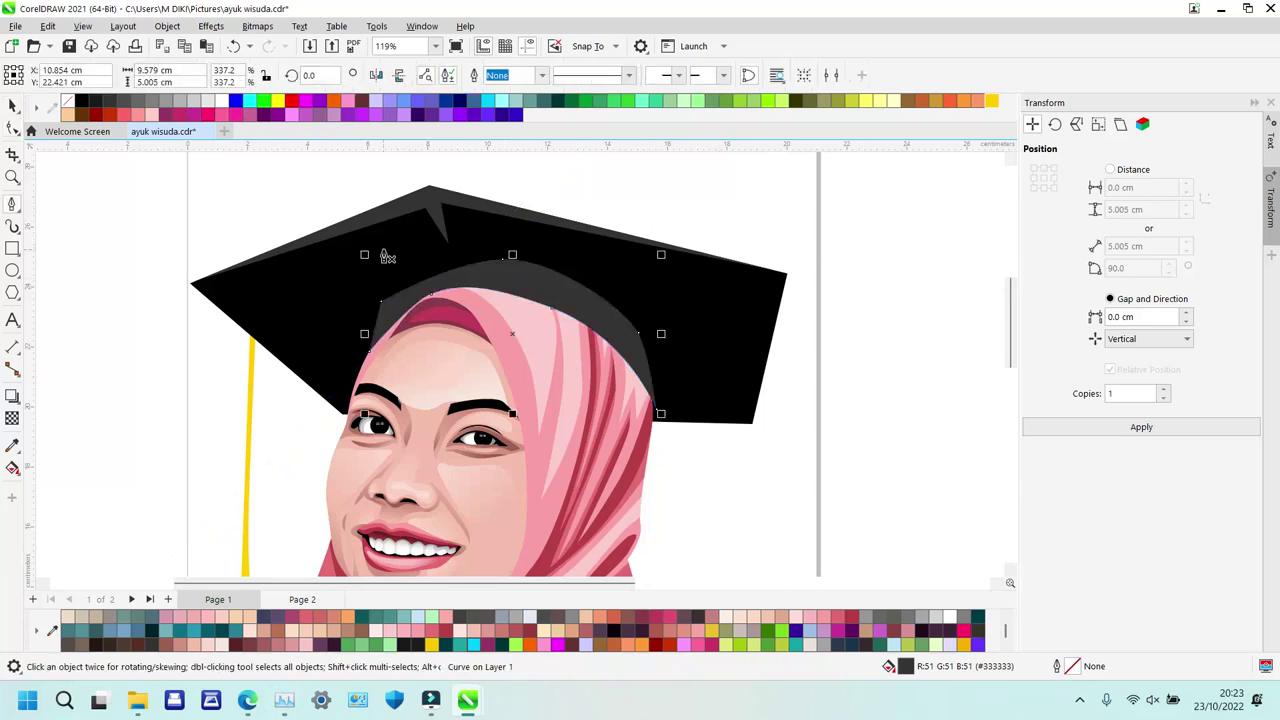
pyautogui.press('space')
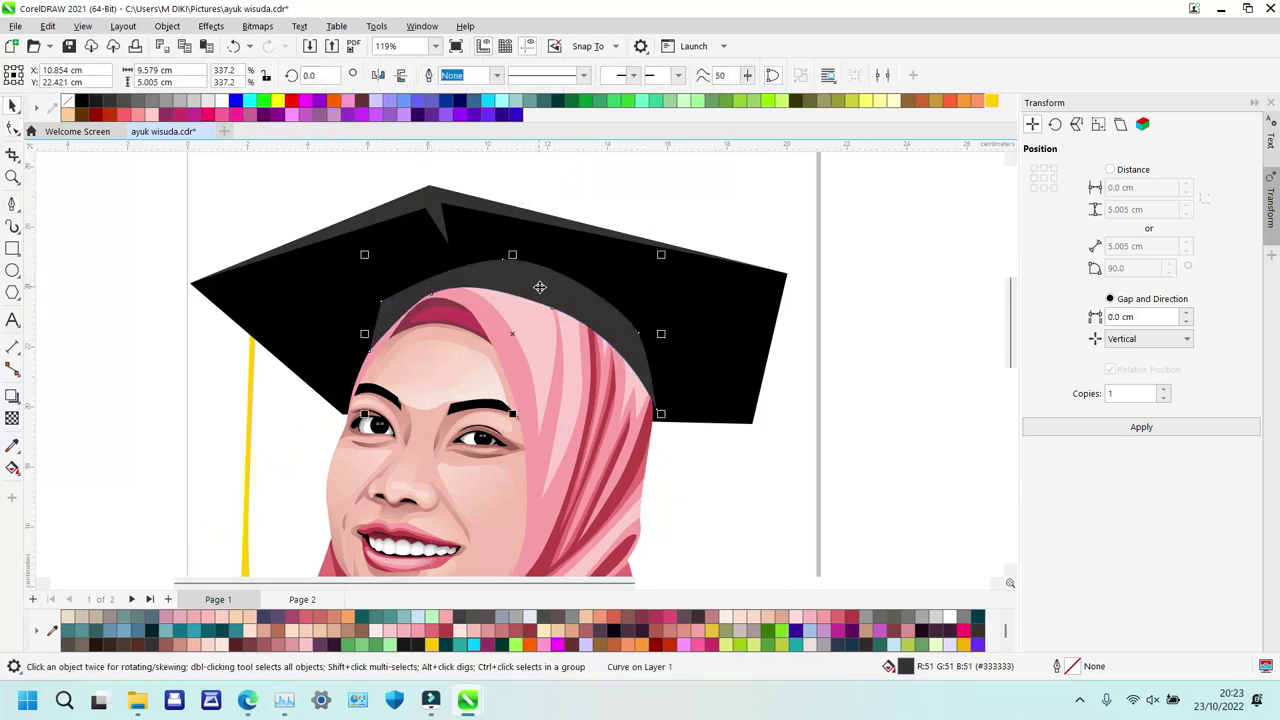
pyautogui.press('g')
pyautogui.moveTo(529, 309); pyautogui.dragTo(524, 245)
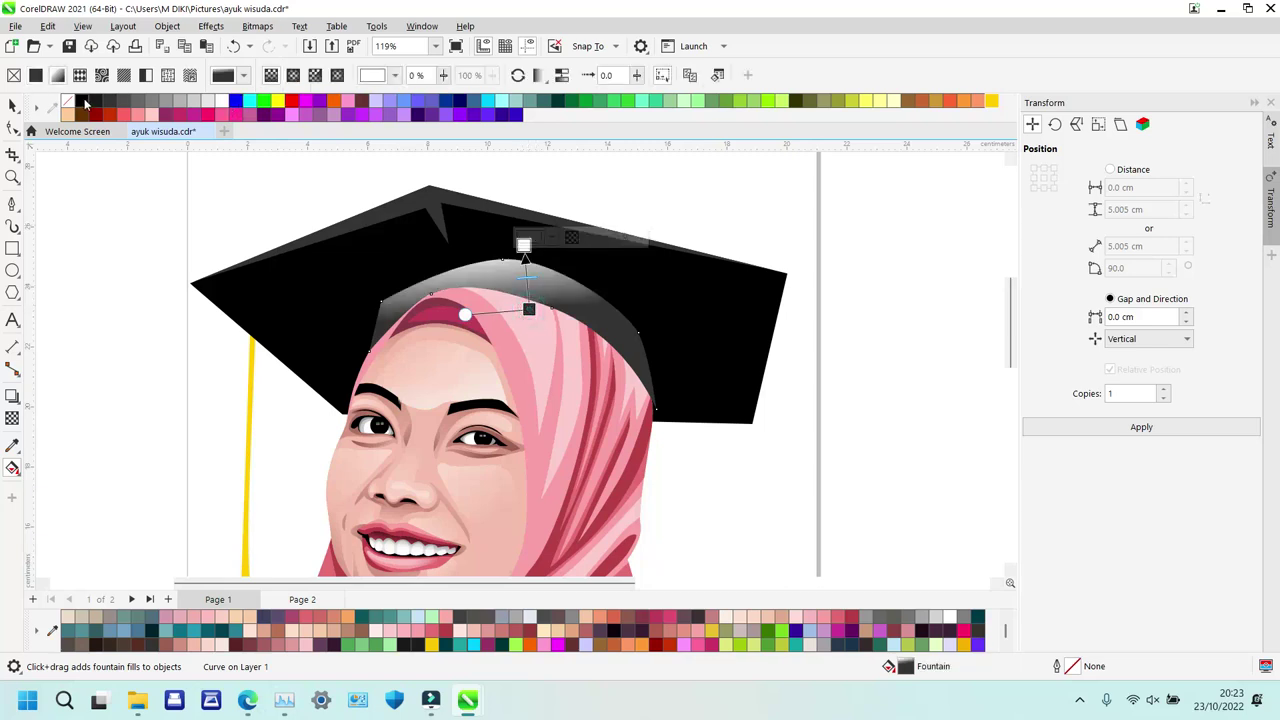
pyautogui.click(82, 100)
# Stretch the headband's gradient well past its upper and lower edges and tilt it slightly along the band's slope.
pyautogui.moveTo(529, 310); pyautogui.dragTo(532, 337)
pyautogui.moveTo(524, 245); pyautogui.dragTo(517, 195)
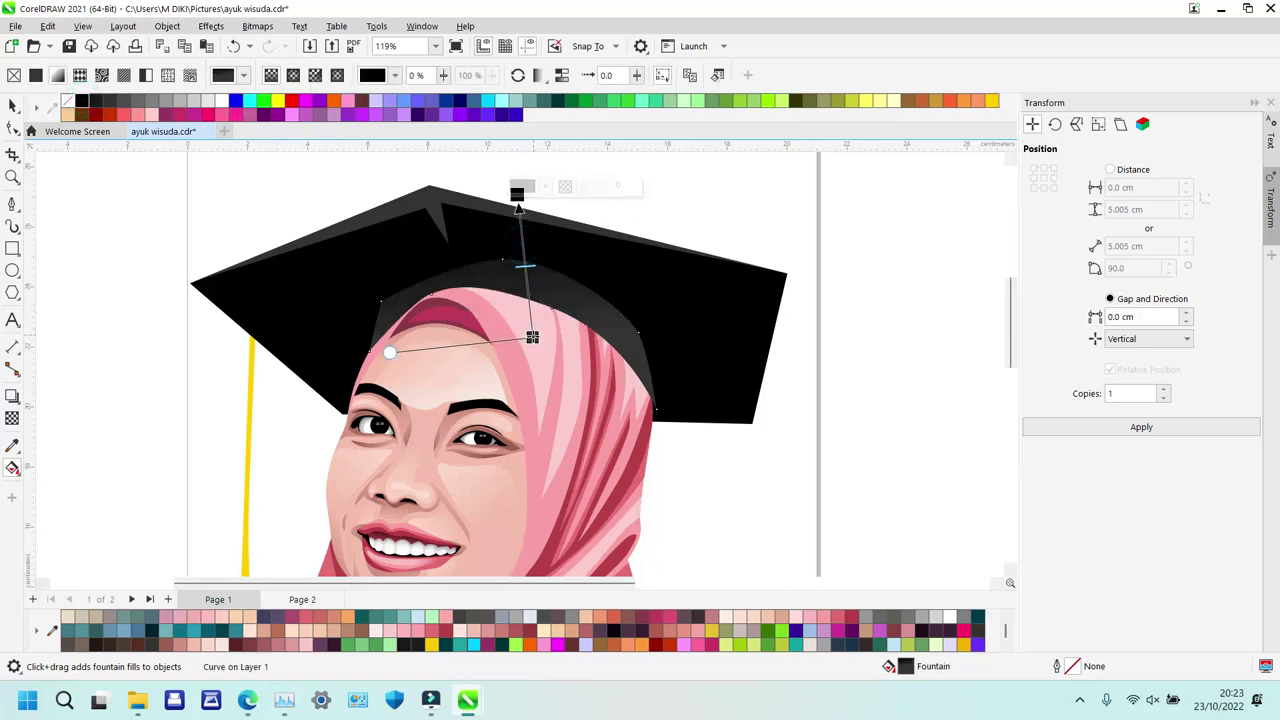
pyautogui.moveTo(532, 337); pyautogui.dragTo(509, 347)
pyautogui.moveTo(517, 192); pyautogui.dragTo(546, 203)
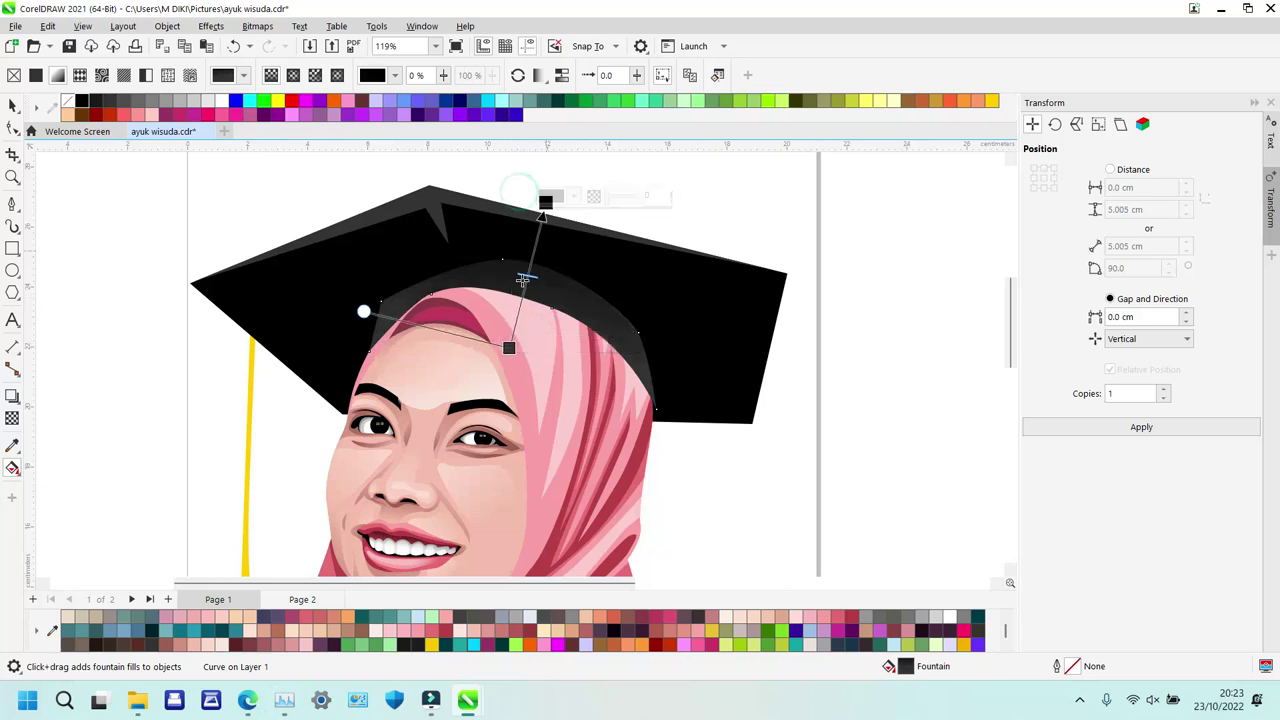
pyautogui.moveTo(510, 348); pyautogui.dragTo(498, 357)
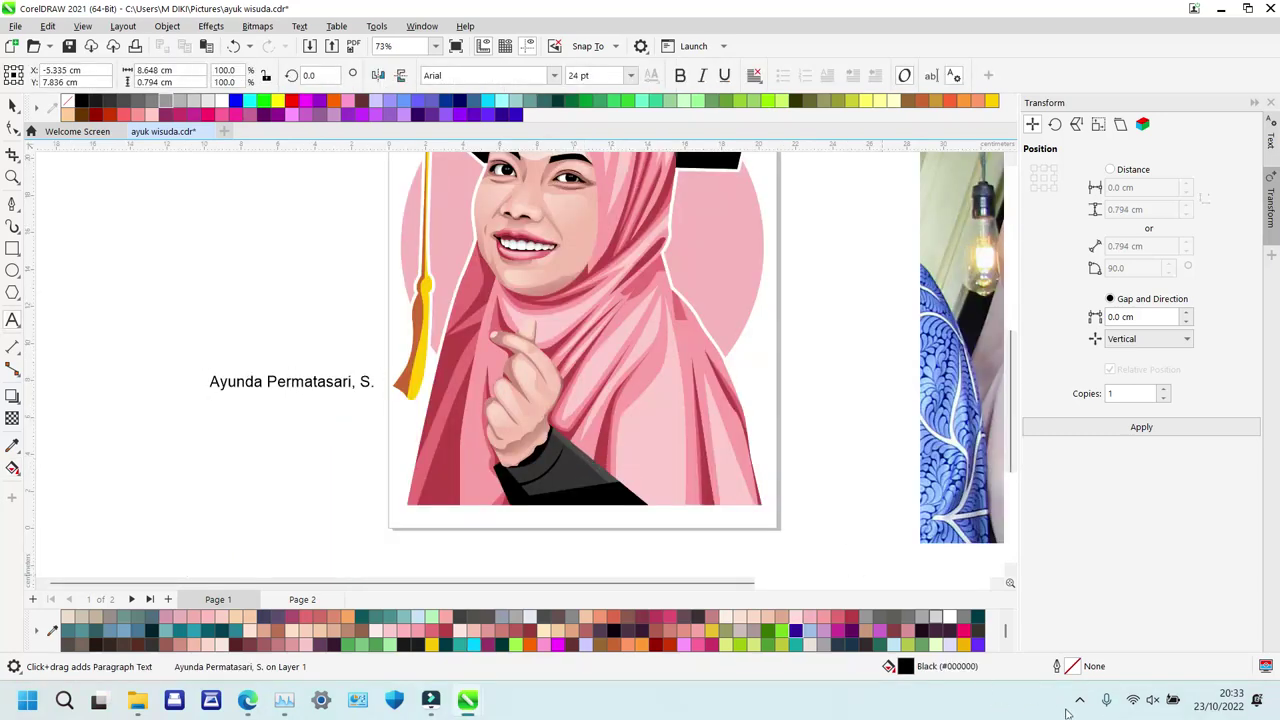
pyautogui.click(1079, 700)
pyautogui.rightClick(1013, 614)
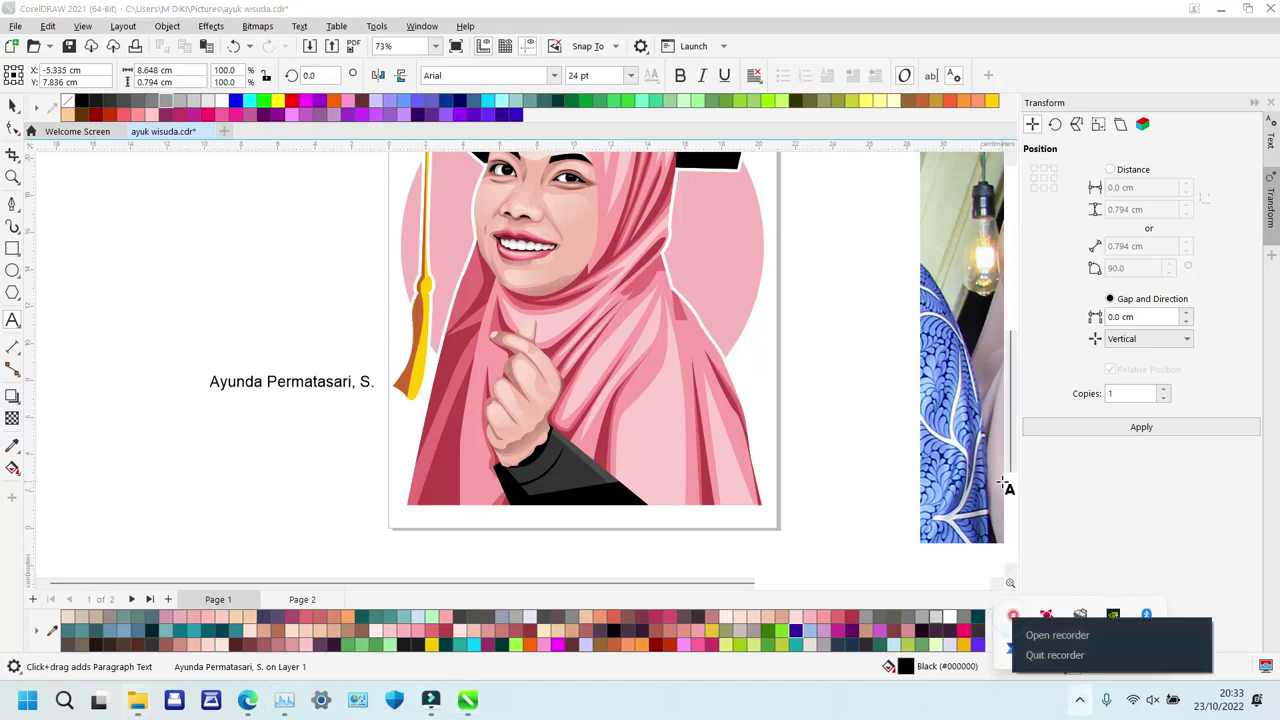
pyautogui.click(1042, 633)
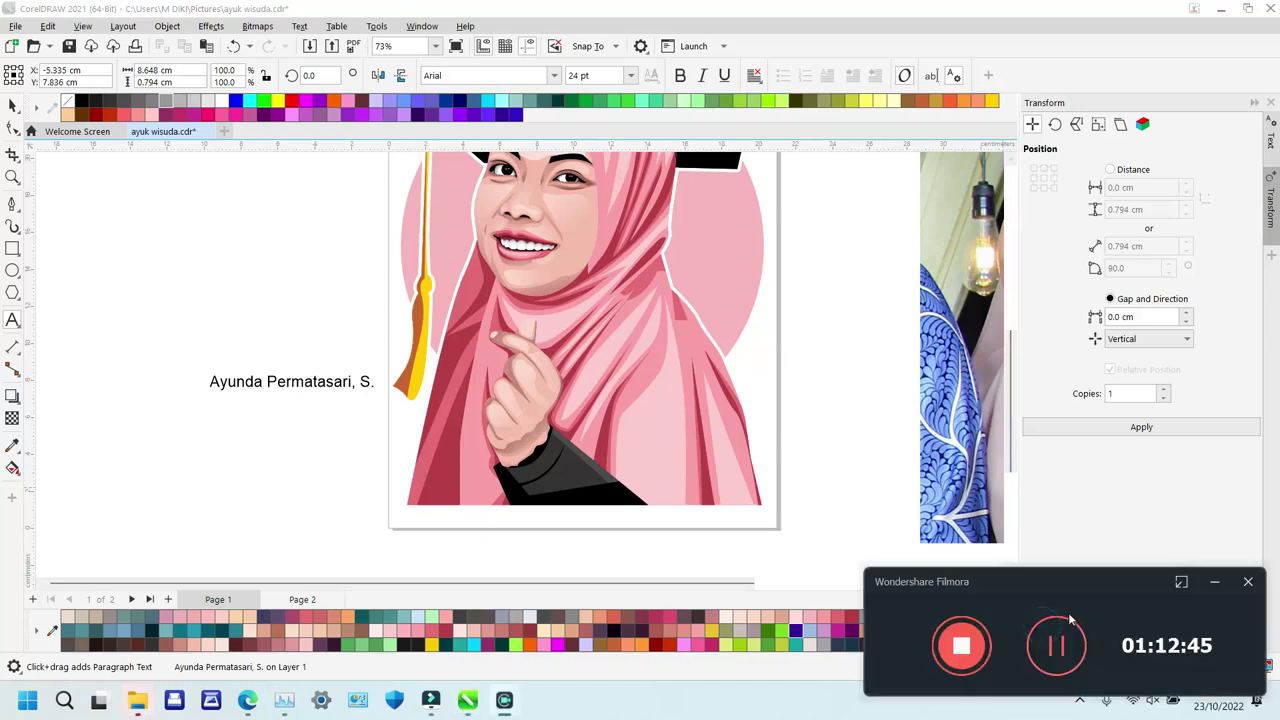
pyautogui.click(1056, 645)
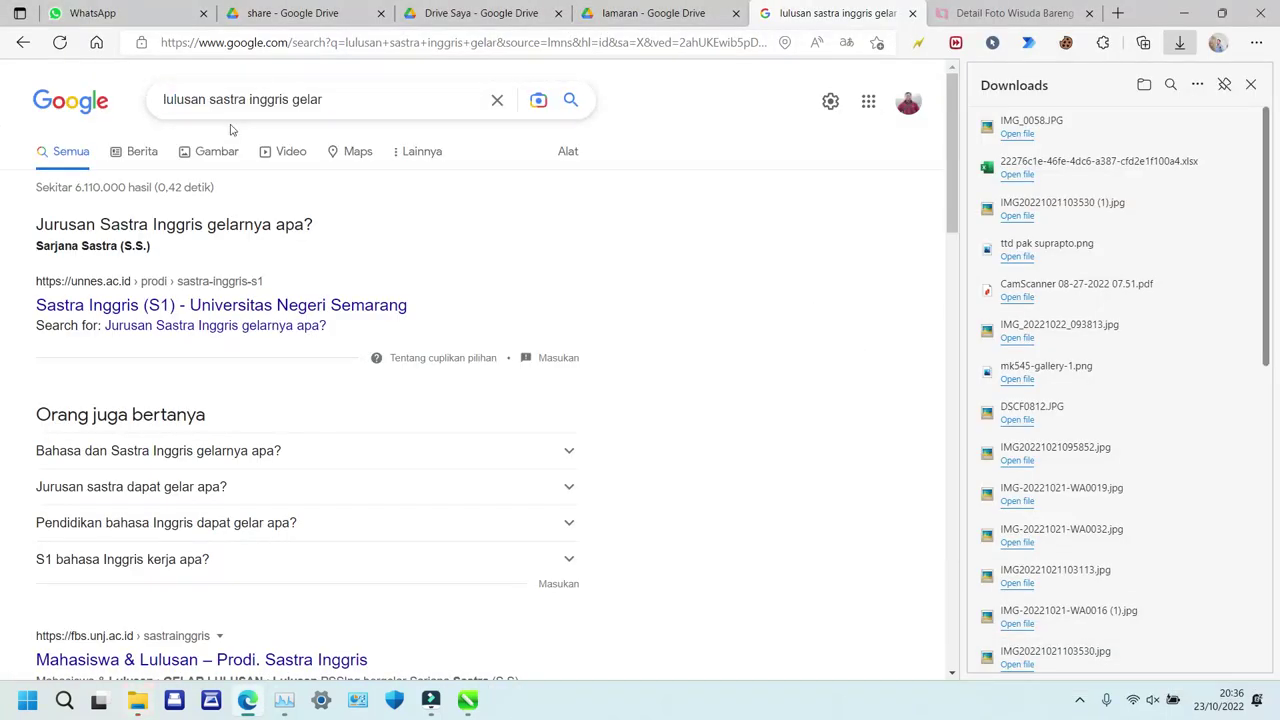
# Search the web for "ukuran foto r10".
pyautogui.tripleClick(324, 100)
pyautogui.write('ukur')
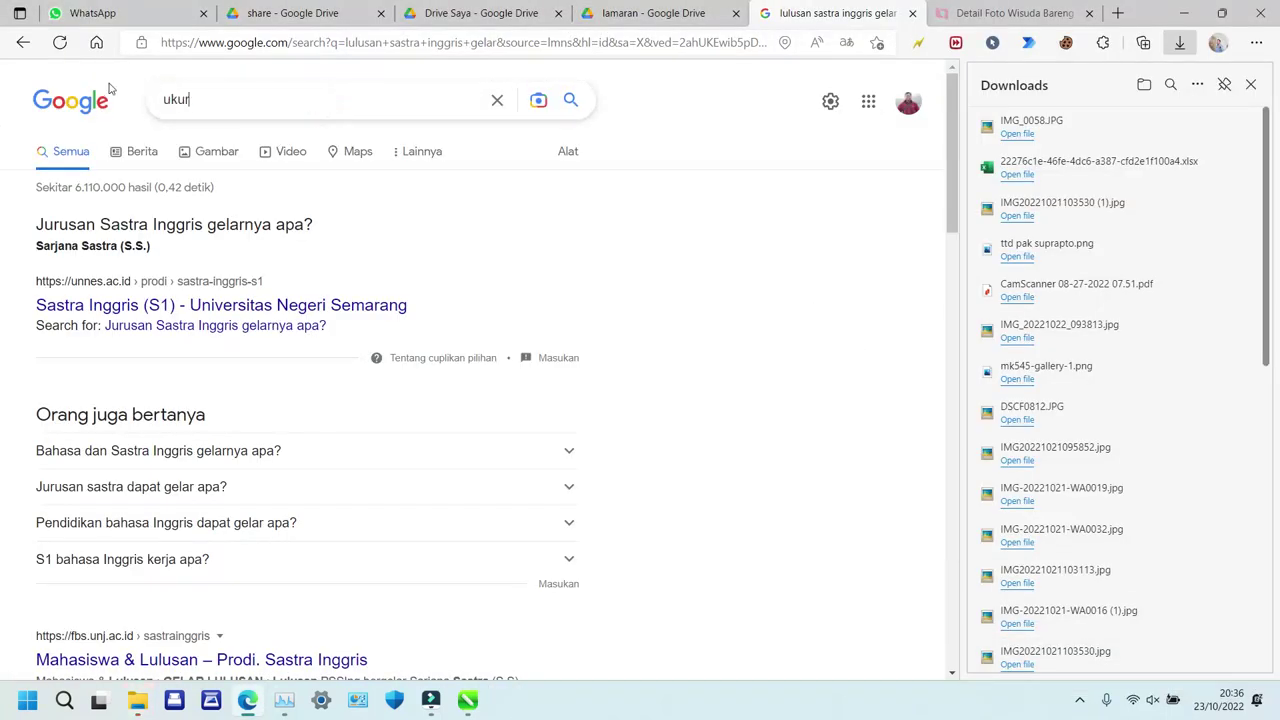
pyautogui.write('an foto r10')
pyautogui.press('Return')
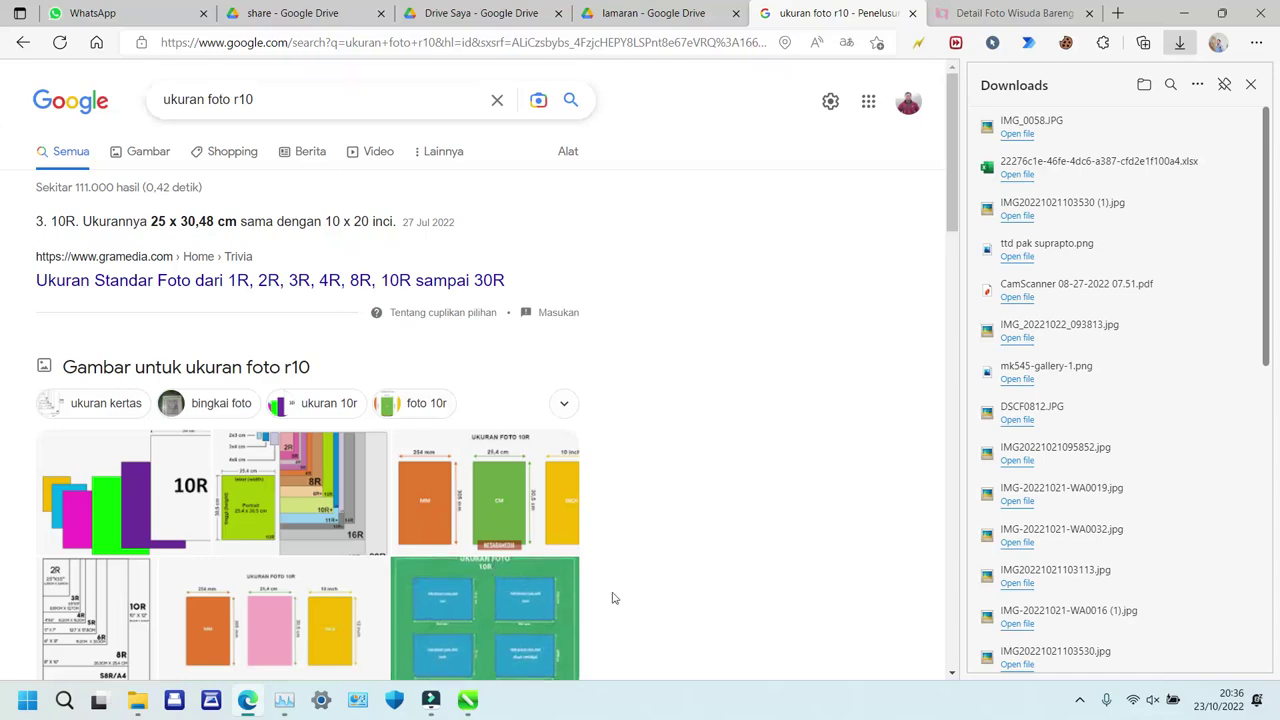
# Switch to CorelDRAW, draw a rectangle of 25 by 30 cm and centre it on the page as the print frame.
pyautogui.click(466, 700)
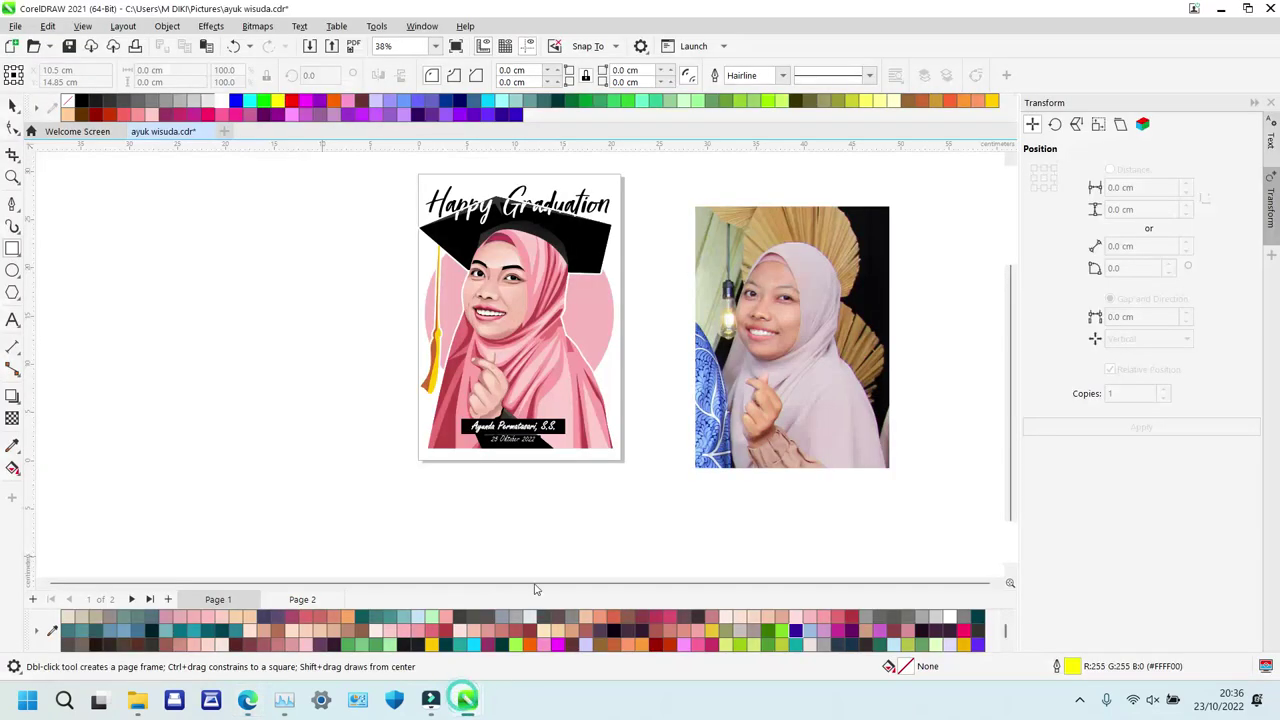
pyautogui.moveTo(129, 216); pyautogui.dragTo(280, 396)
pyautogui.press('space')
pyautogui.click(165, 70)
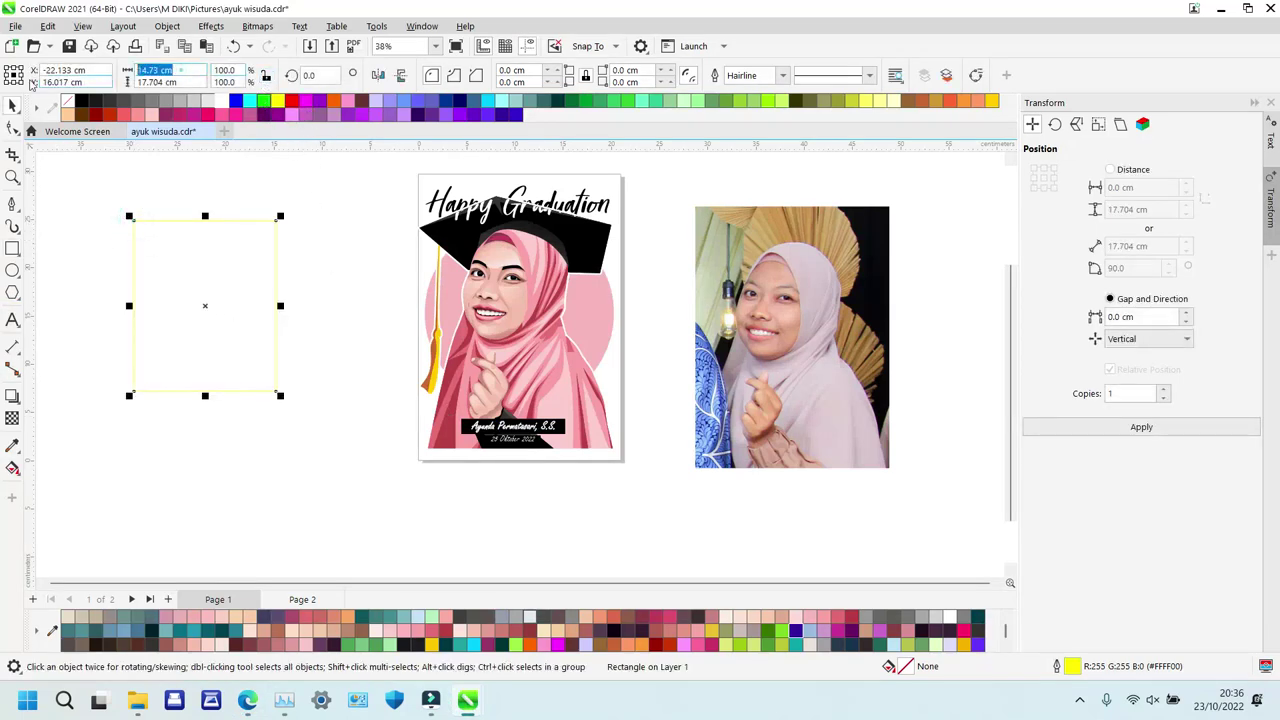
pyautogui.write('25')
pyautogui.press('Tab')
pyautogui.write('30')
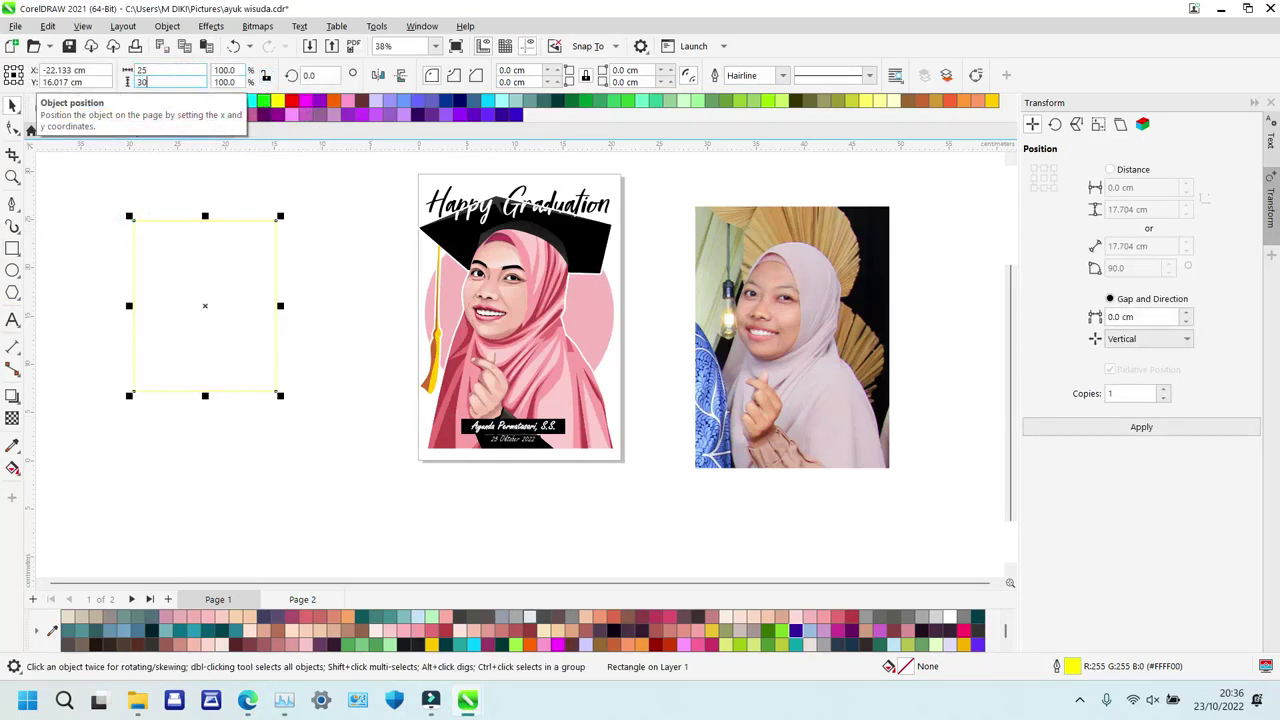
pyautogui.press('Return')
pyautogui.press('p')
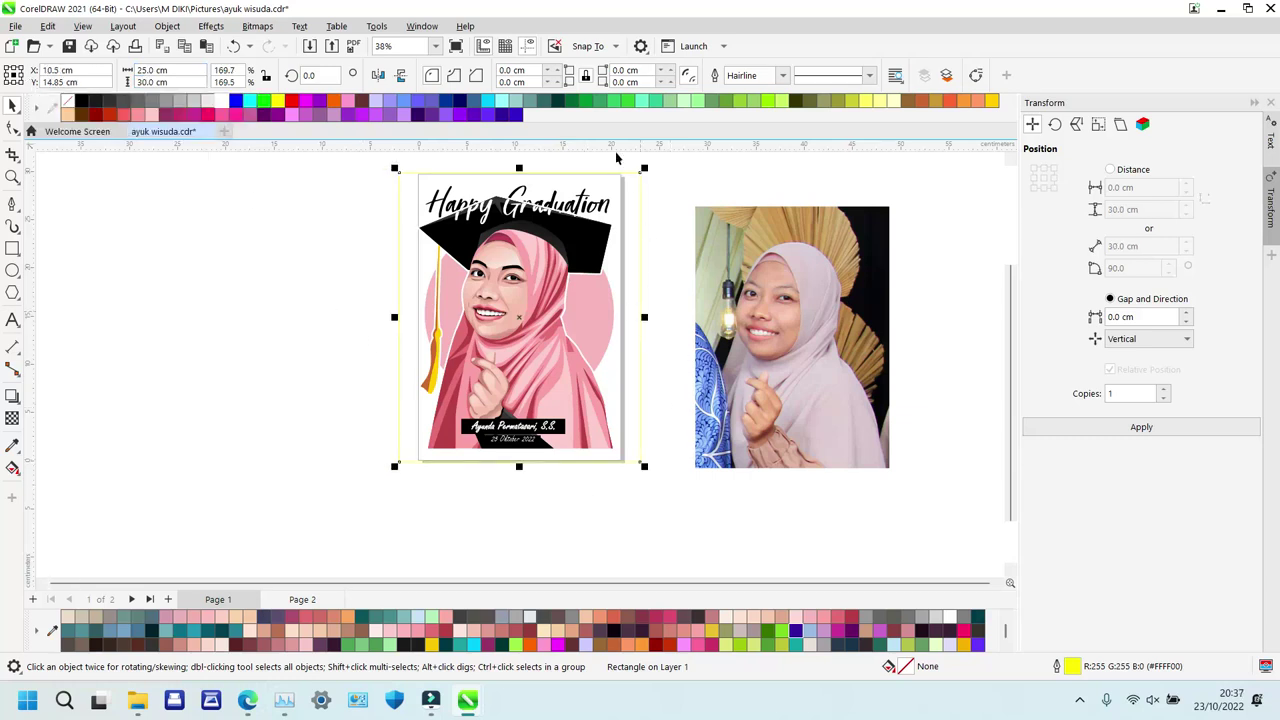
# Move the complete graduation artwork down so its base meets the frame's lower edge.
pyautogui.click(525, 377)
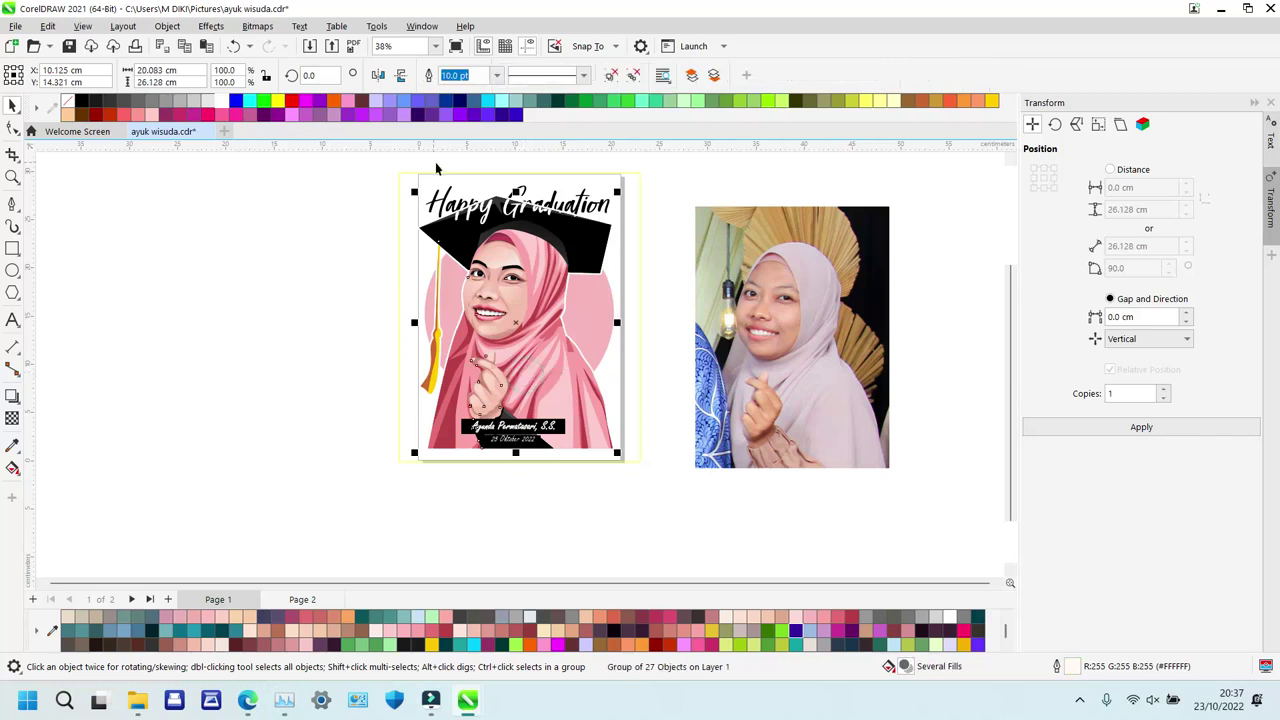
pyautogui.moveTo(339, 185); pyautogui.dragTo(666, 458)
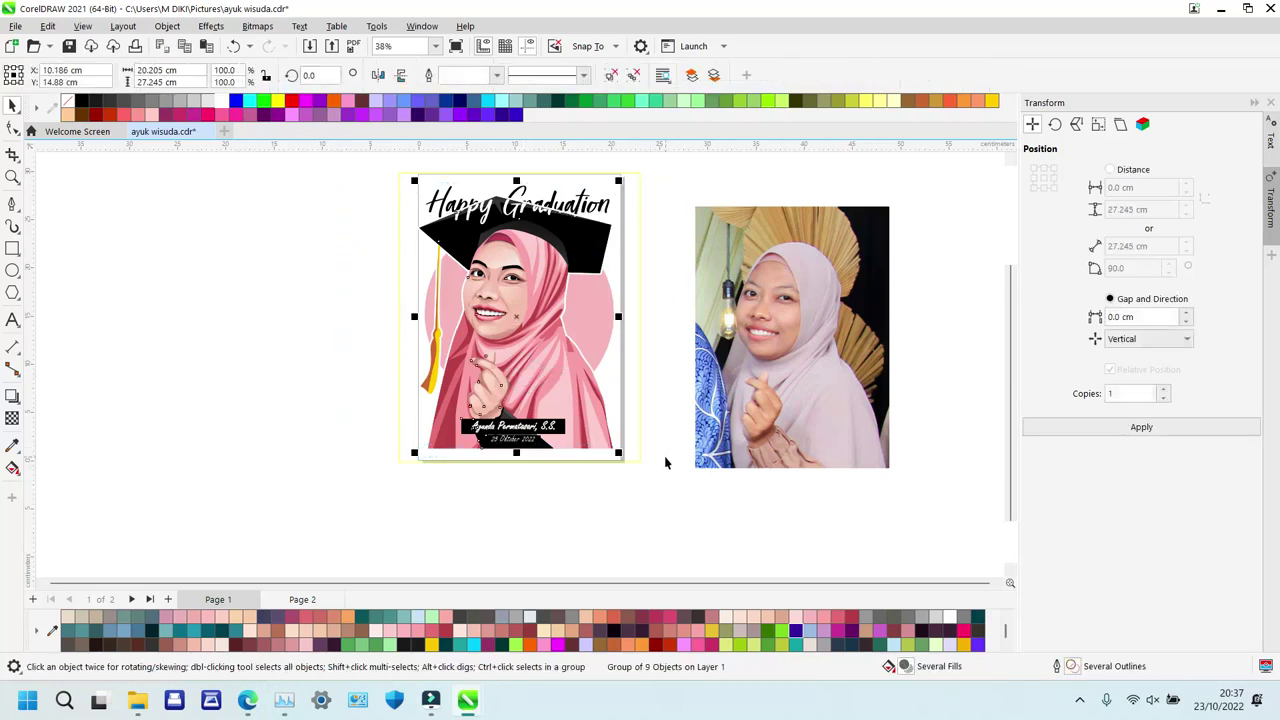
pyautogui.moveTo(615, 466); pyautogui.dragTo(611, 464)
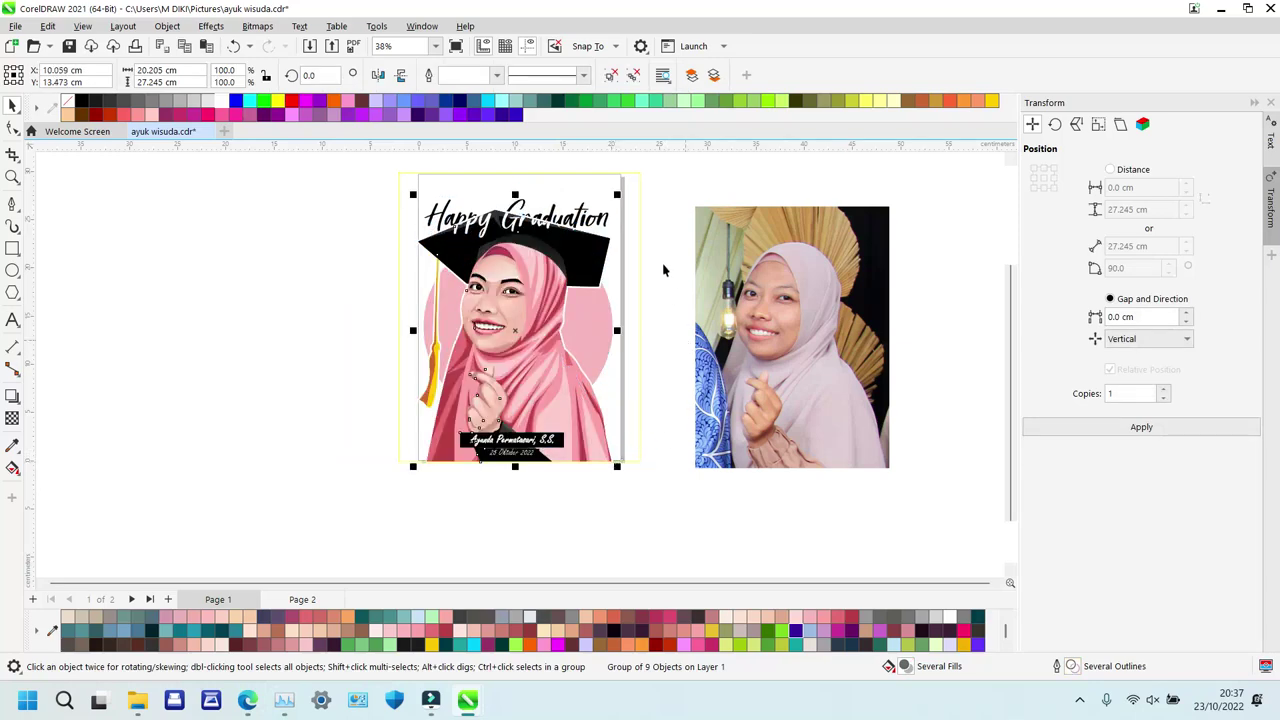
# Draw a small curved petal about 1.1 cm wide and 0.9 cm high above the start of the Happy Graduation title.
pyautogui.click(669, 190)
pyautogui.press('z')
pyautogui.rightClick(669, 187)
pyautogui.moveTo(487, 231); pyautogui.dragTo(780, 381)
pyautogui.rightClick(780, 381)
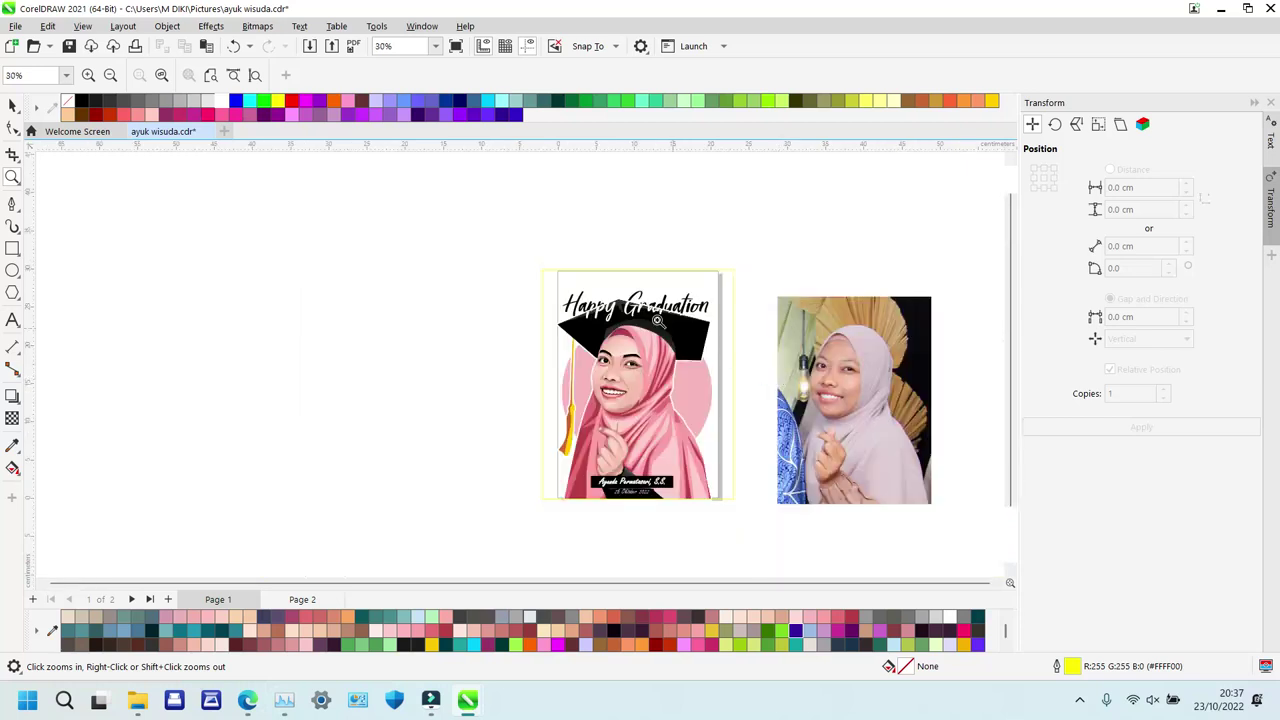
pyautogui.moveTo(509, 245); pyautogui.dragTo(761, 403)
pyautogui.press('F5')
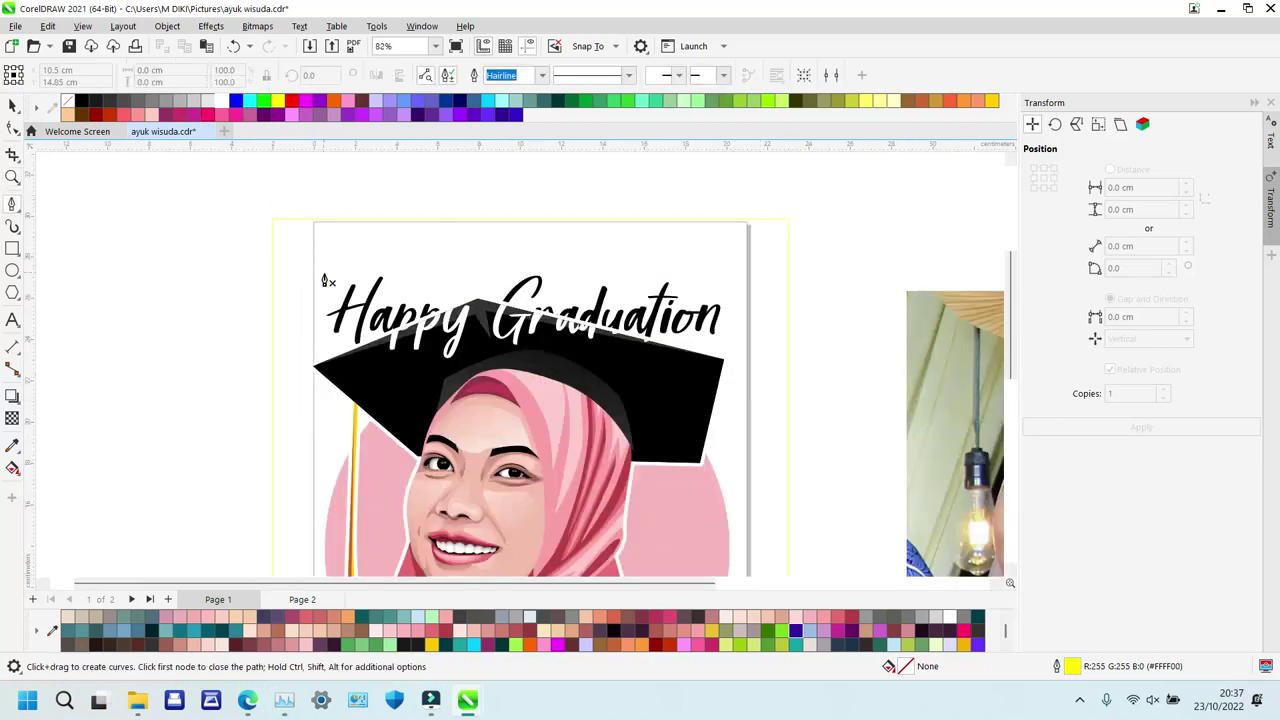
pyautogui.click(306, 259)
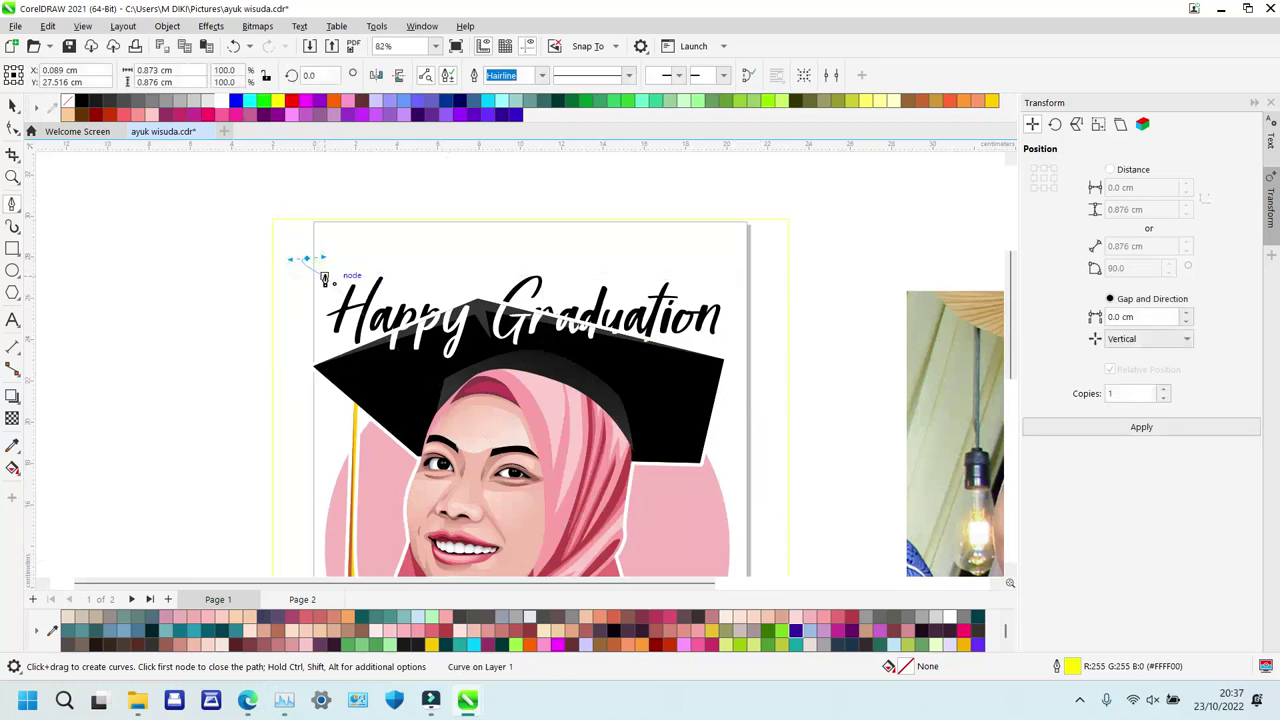
pyautogui.moveTo(325, 276); pyautogui.dragTo(319, 265)
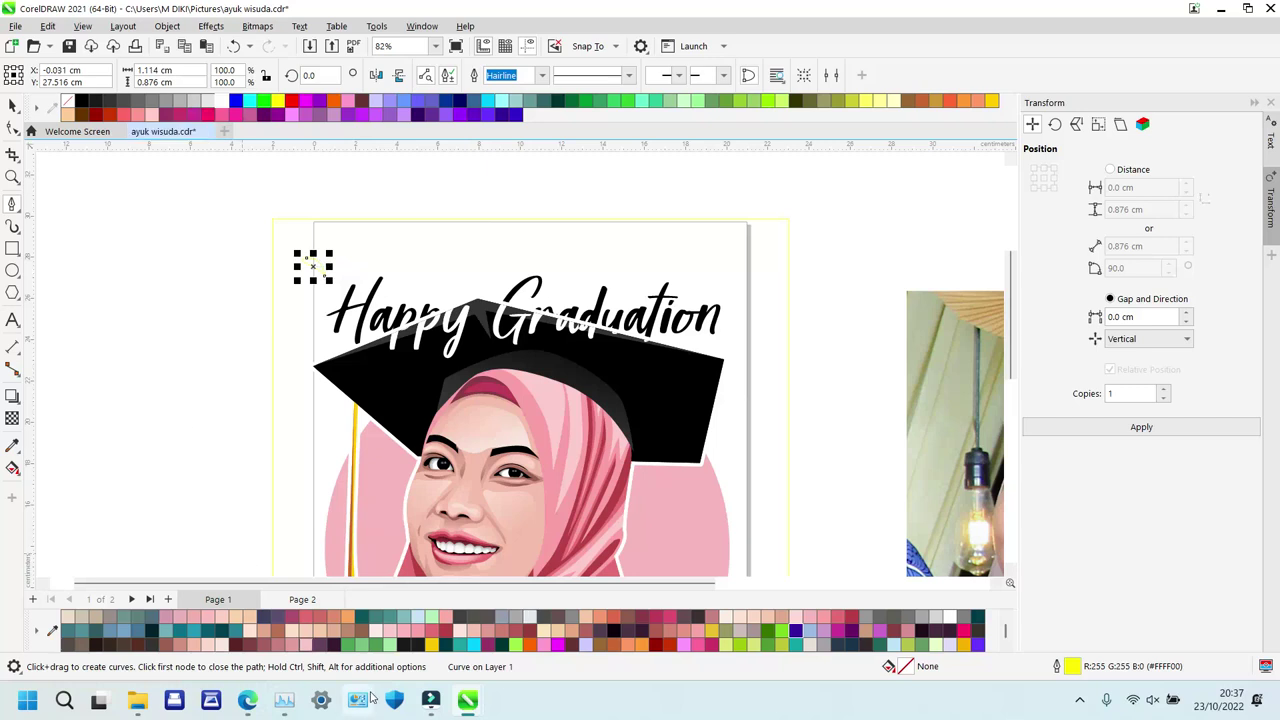
# Fill the petal with pink #E86B73 and remove its outline.
pyautogui.click(836, 616)
pyautogui.press('space')
pyautogui.click(227, 280)
pyautogui.click(311, 264)
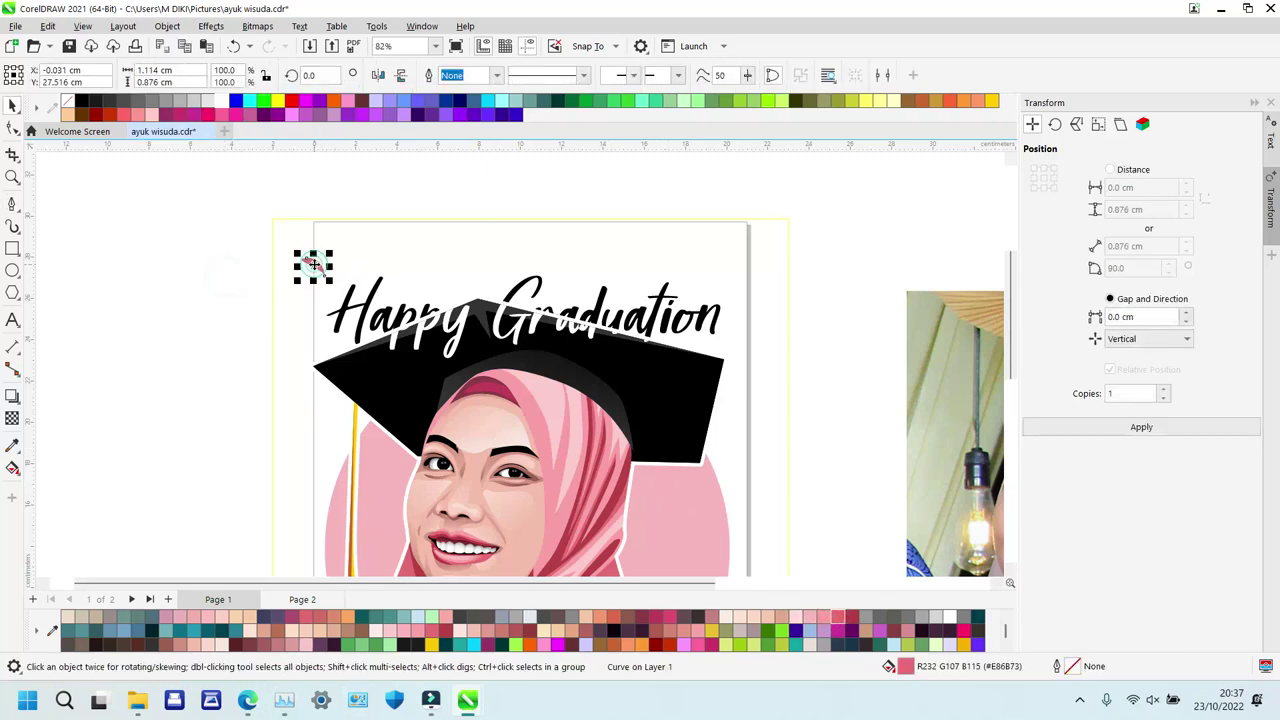
# Add a smaller, more upright copy of the petal close beside the first one.
pyautogui.moveTo(313, 262)
pyautogui.mouseDown()
pyautogui.moveTo(655, 271)
pyautogui.moveTo(366, 252)
pyautogui.moveTo(321, 267)
pyautogui.mouseUp()
pyautogui.rightClick(321, 267)
pyautogui.press('F2')
pyautogui.moveTo(248, 210); pyautogui.dragTo(560, 408)
pyautogui.click(500, 383)
pyautogui.click(109, 337)
pyautogui.moveTo(159, 279); pyautogui.dragTo(670, 466)
pyautogui.rightClick(670, 466)
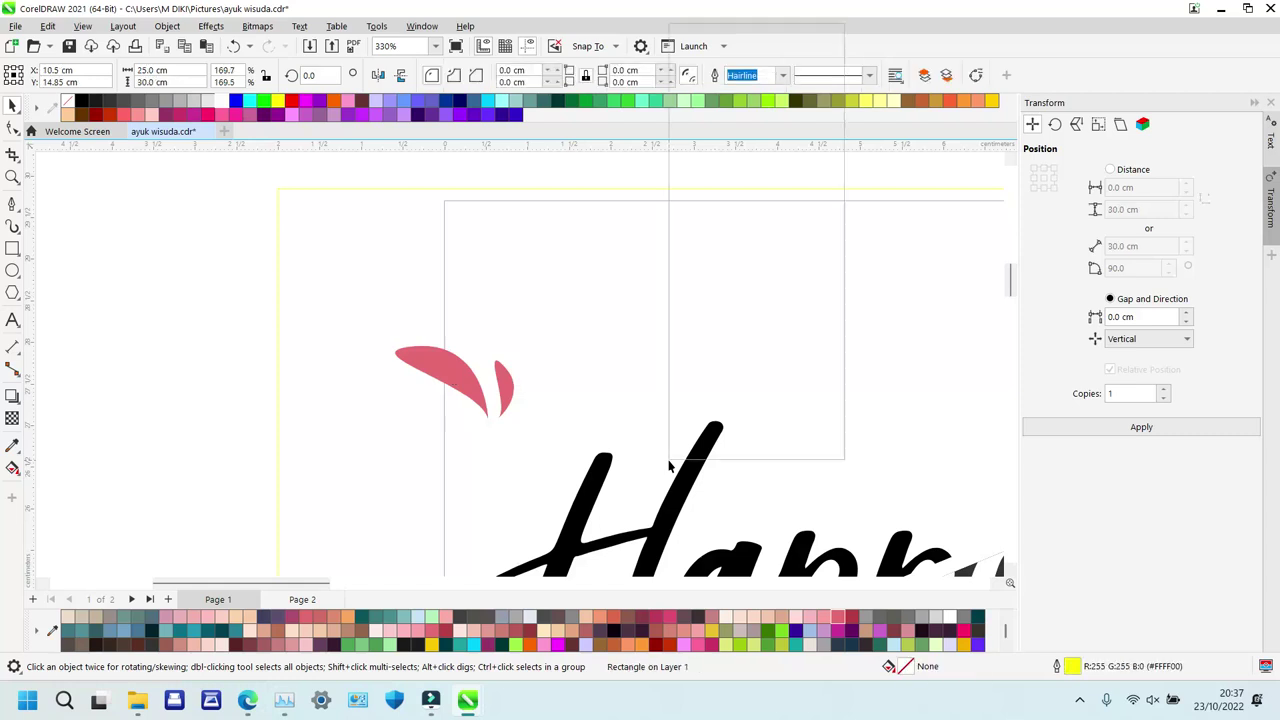
# Copy the pair of petals to the end of the Happy Graduation title, mirror the copy horizontally and adjust its position.
pyautogui.click(575, 387)
pyautogui.press('z')
pyautogui.rightClick(576, 388)
pyautogui.rightClick(576, 388)
pyautogui.press('space')
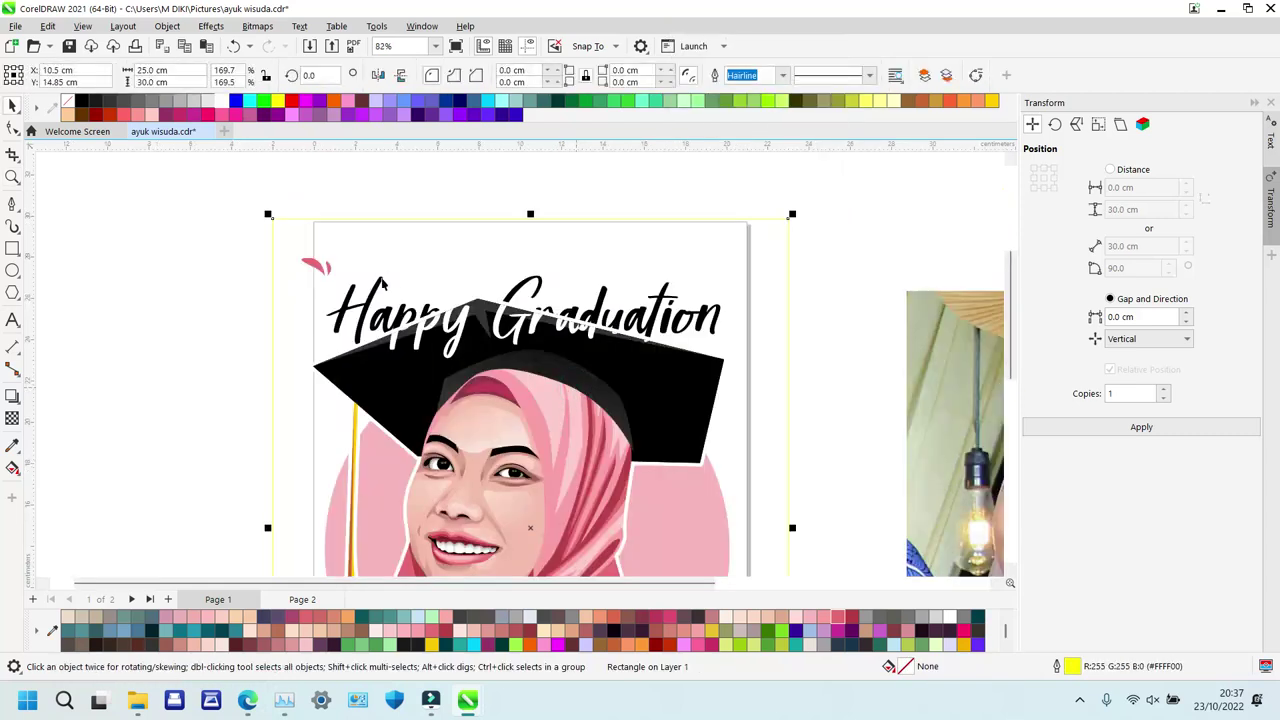
pyautogui.click(216, 255)
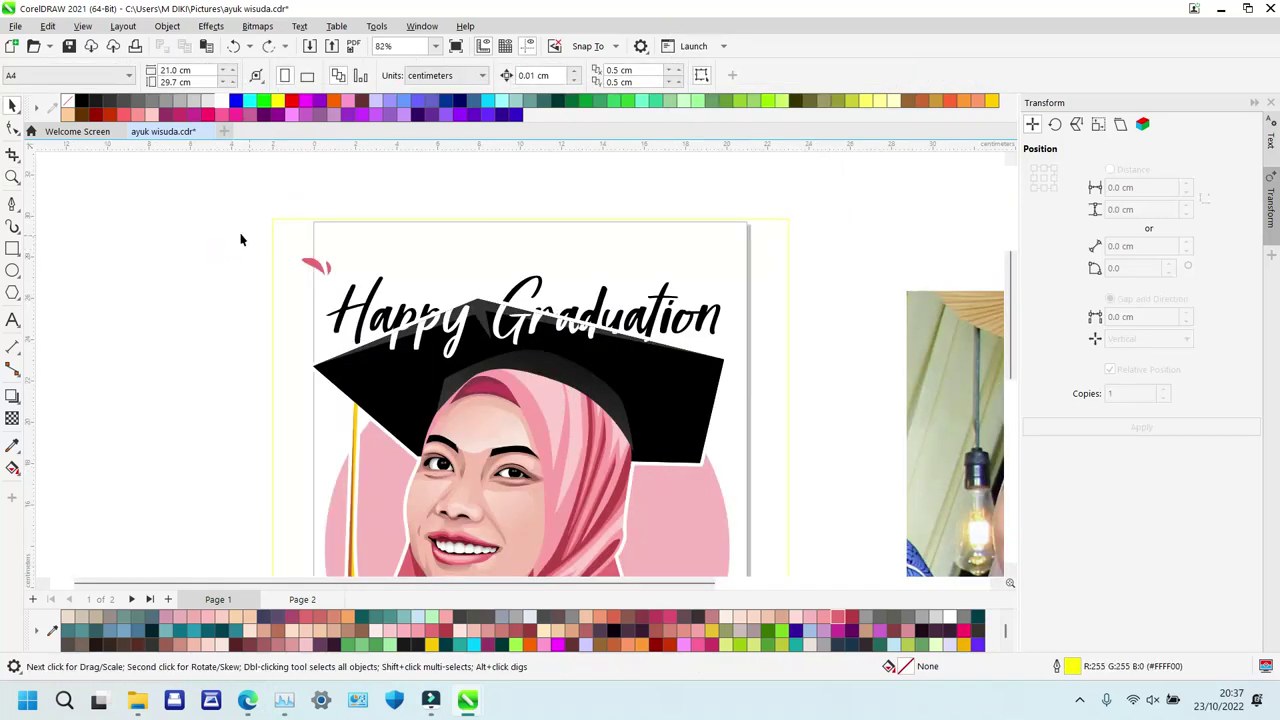
pyautogui.moveTo(248, 239); pyautogui.dragTo(386, 293)
pyautogui.moveTo(312, 264); pyautogui.dragTo(711, 283)
pyautogui.click(379, 75)
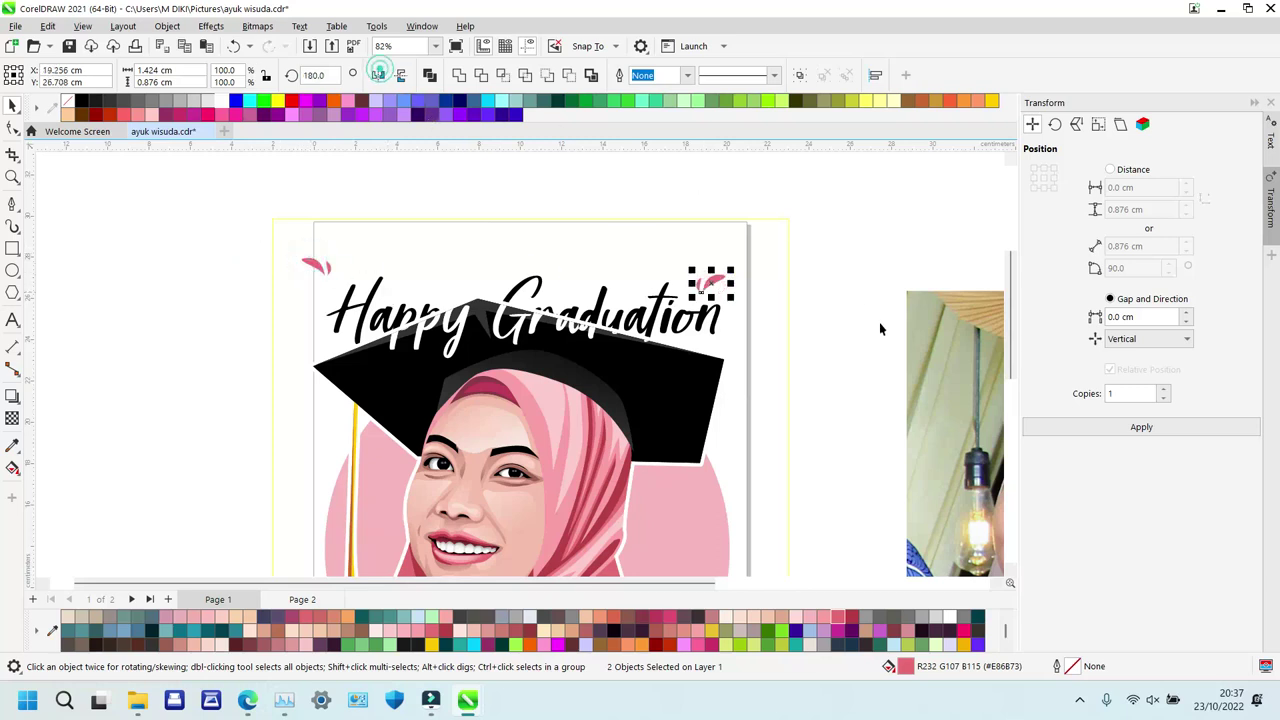
pyautogui.moveTo(721, 284); pyautogui.dragTo(732, 277)
# Delete the reference photo beside the page.
pyautogui.click(881, 245)
pyautogui.press('z')
pyautogui.rightClick(883, 243)
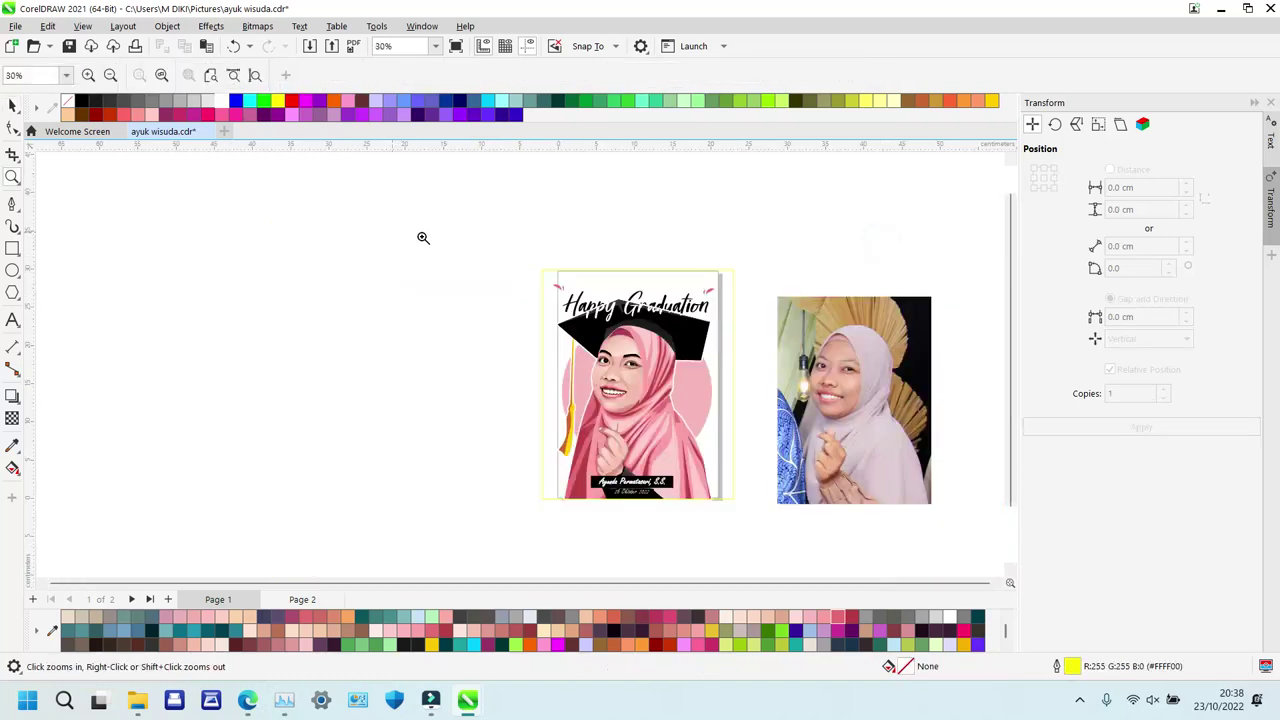
pyautogui.press('space')
pyautogui.click(855, 351)
pyautogui.press('Delete')
# Save the document and export the artwork with its frame as the JPG file "ayuk wisuda.jpg" in the Pictures folder.
pyautogui.moveTo(494, 224); pyautogui.dragTo(797, 525)
pyautogui.hotkey('ctrl', 's')
pyautogui.hotkey('ctrl', 'e')
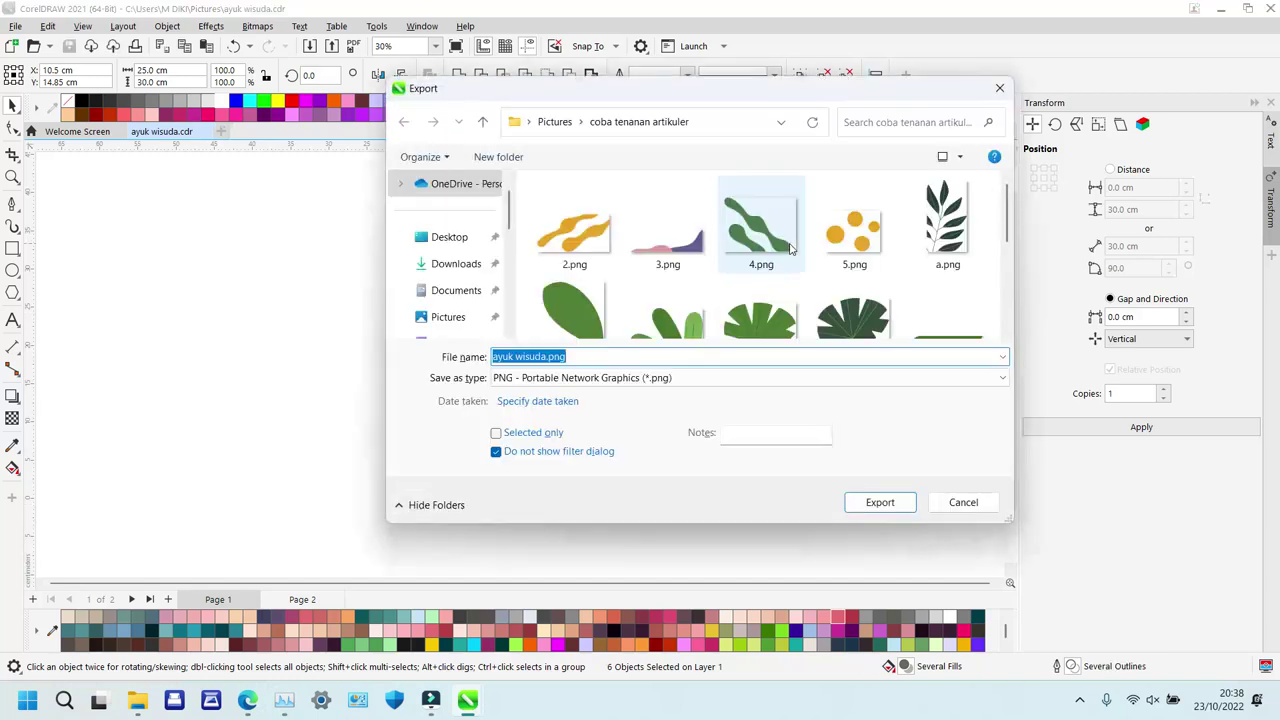
pyautogui.click(614, 385)
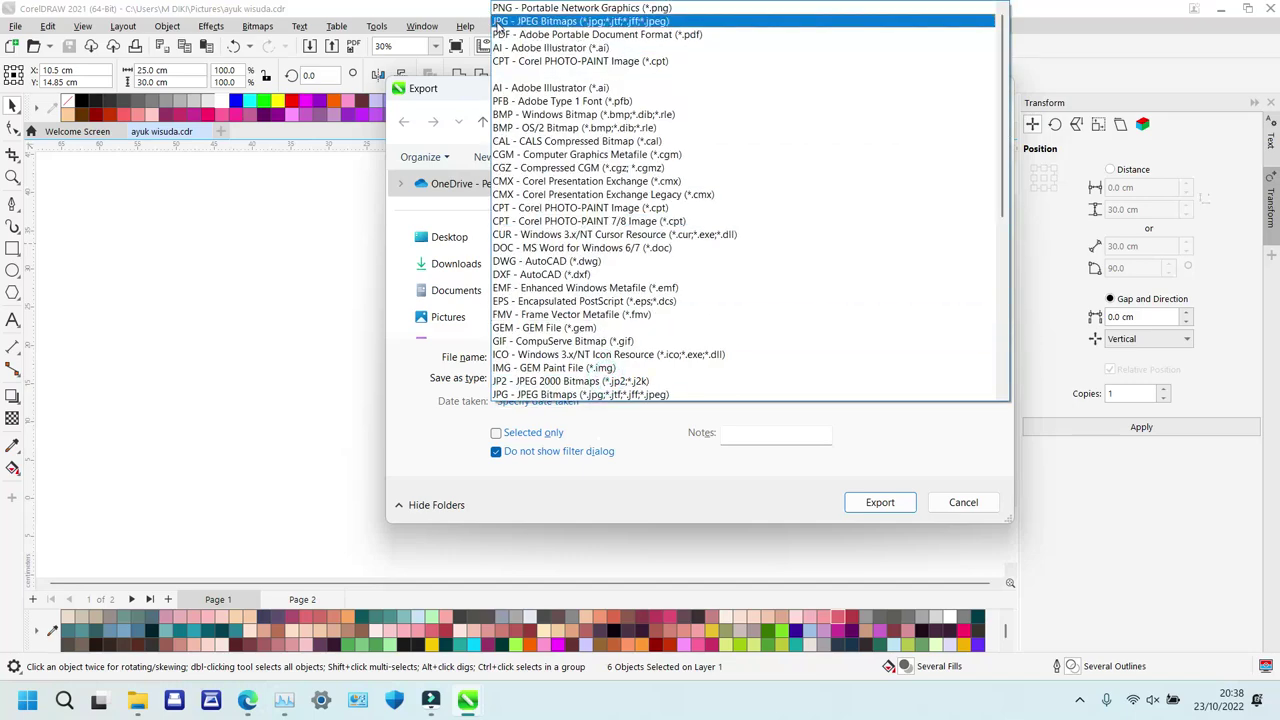
pyautogui.click(497, 22)
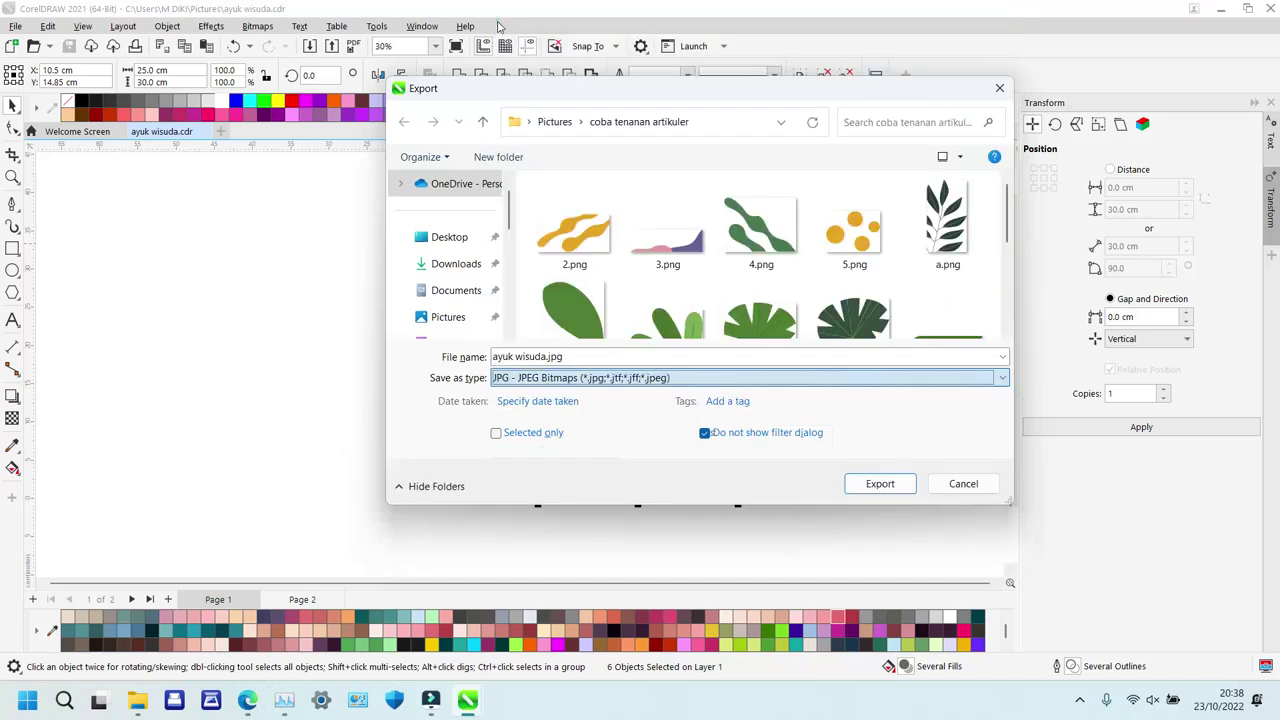
pyautogui.click(450, 320)
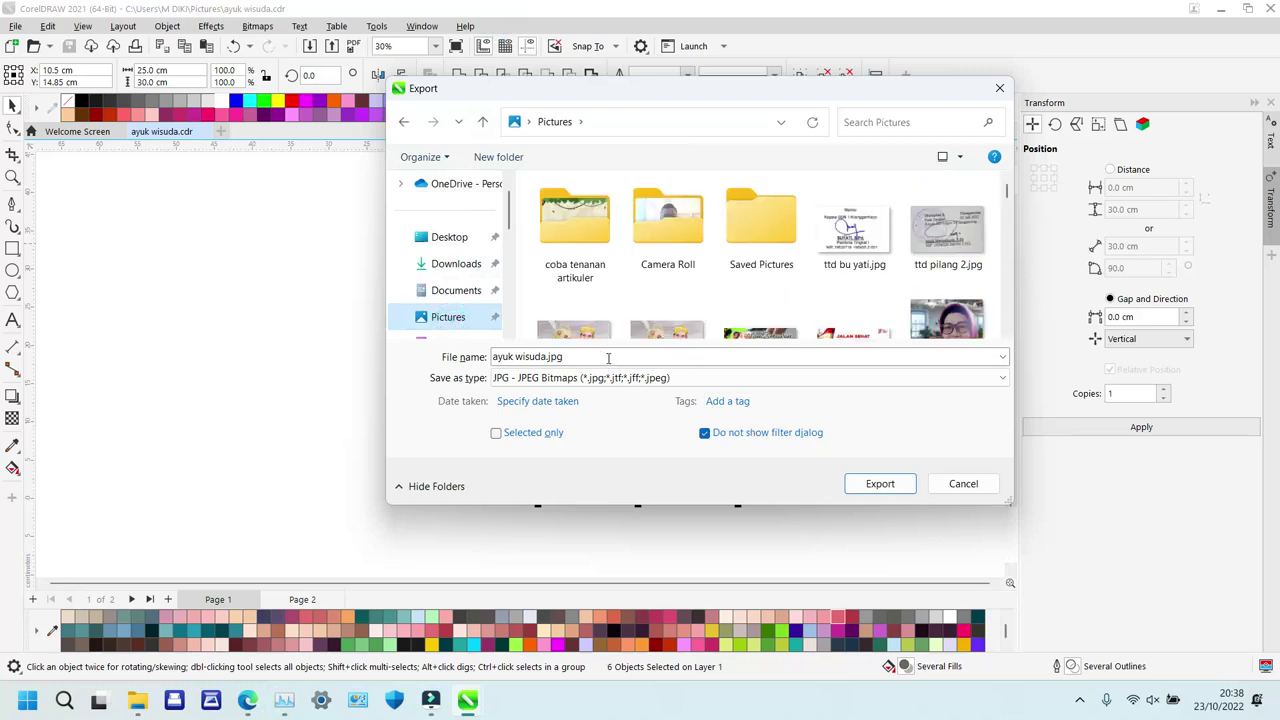
pyautogui.click(879, 484)
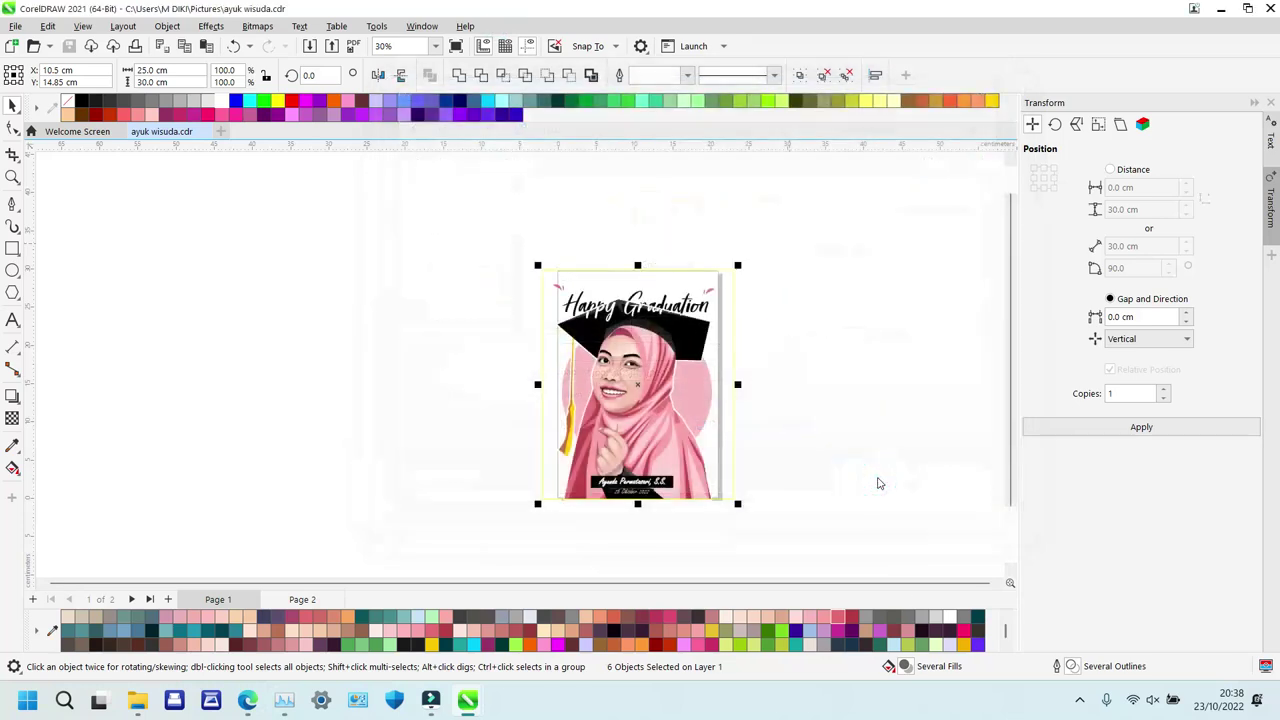